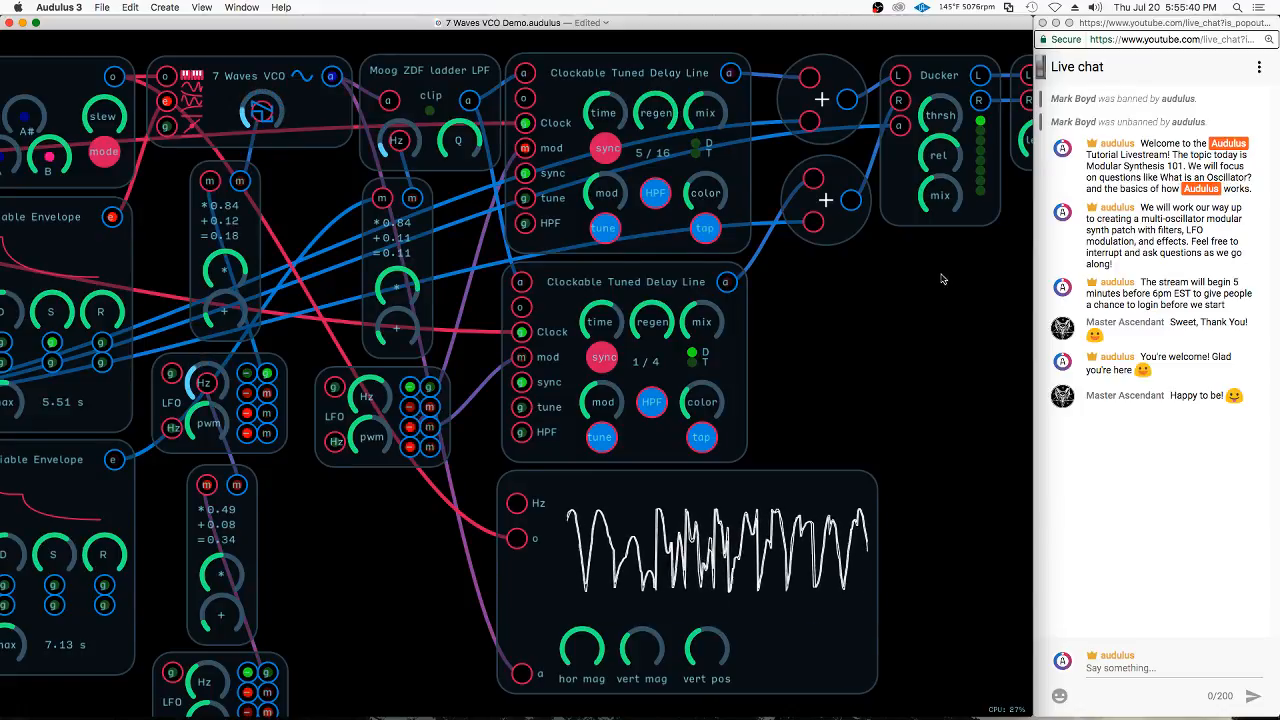
Examine the whole 7 Waves VCO Demo patch, from the clock modules through to the Ducker at the output end
scroll(944, 262, down, 3)
scroll(980, 254, down, 5)
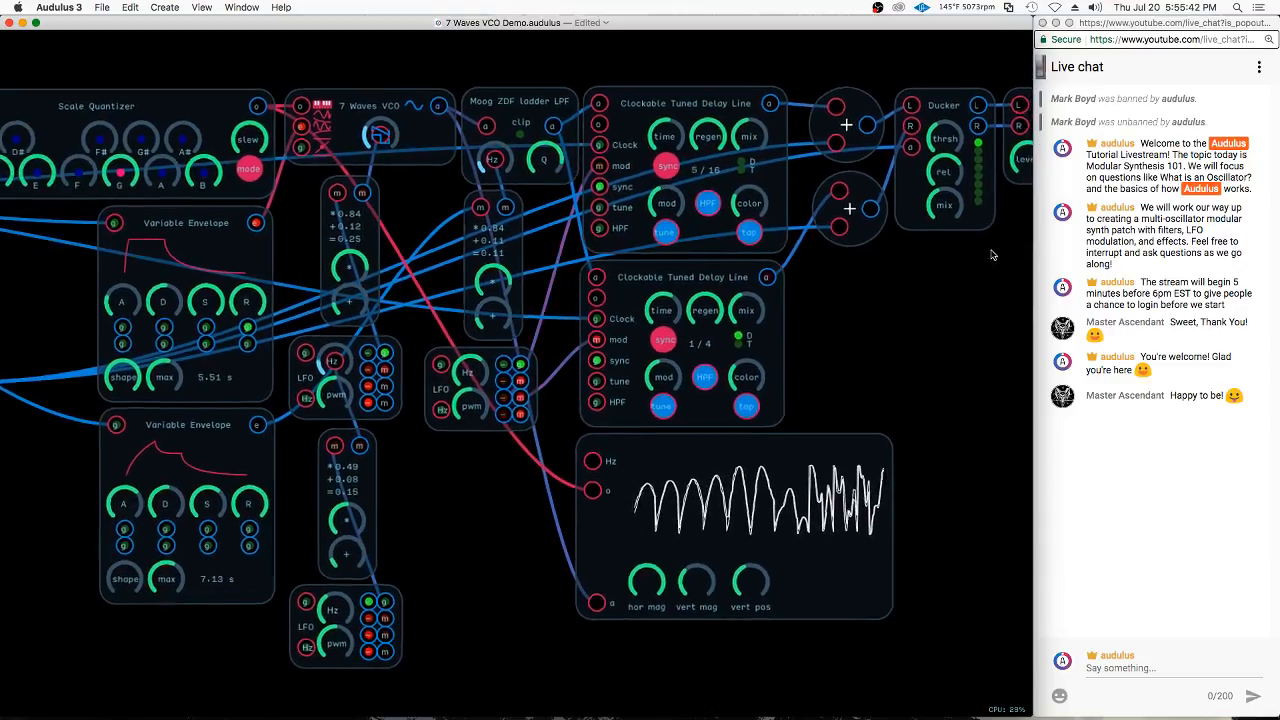
scroll(995, 255, down, 3)
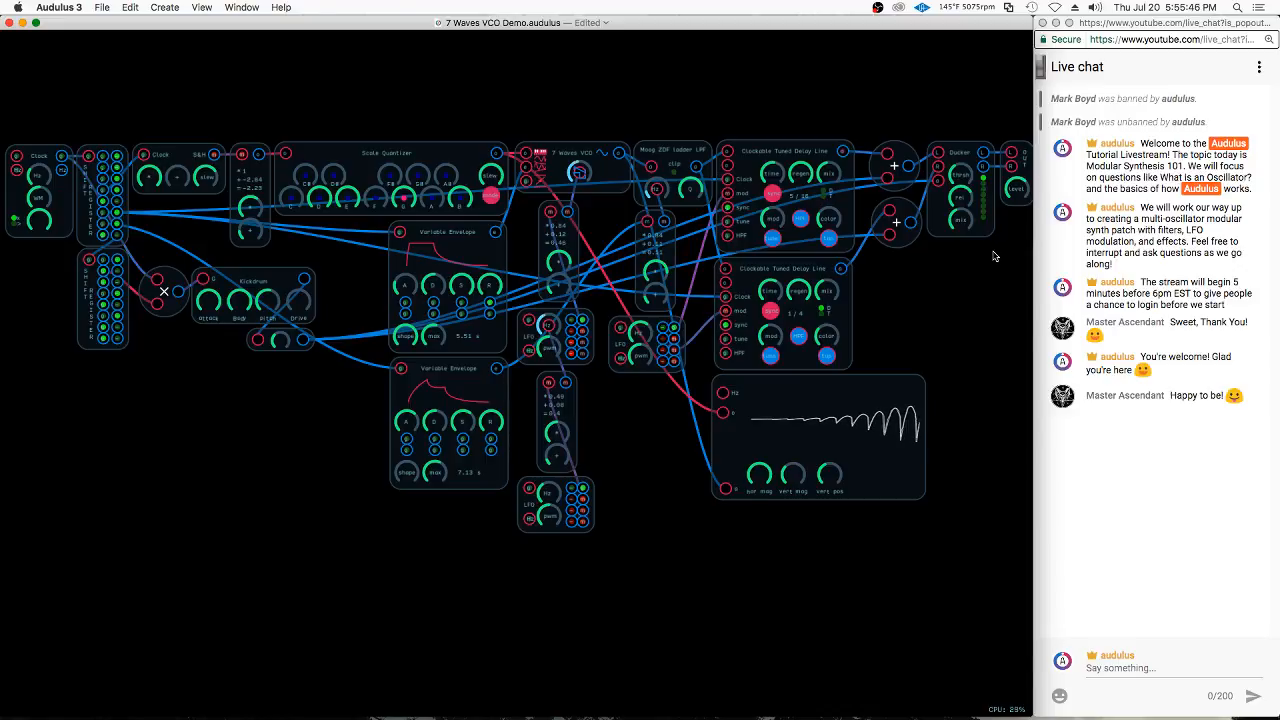
click(990, 226)
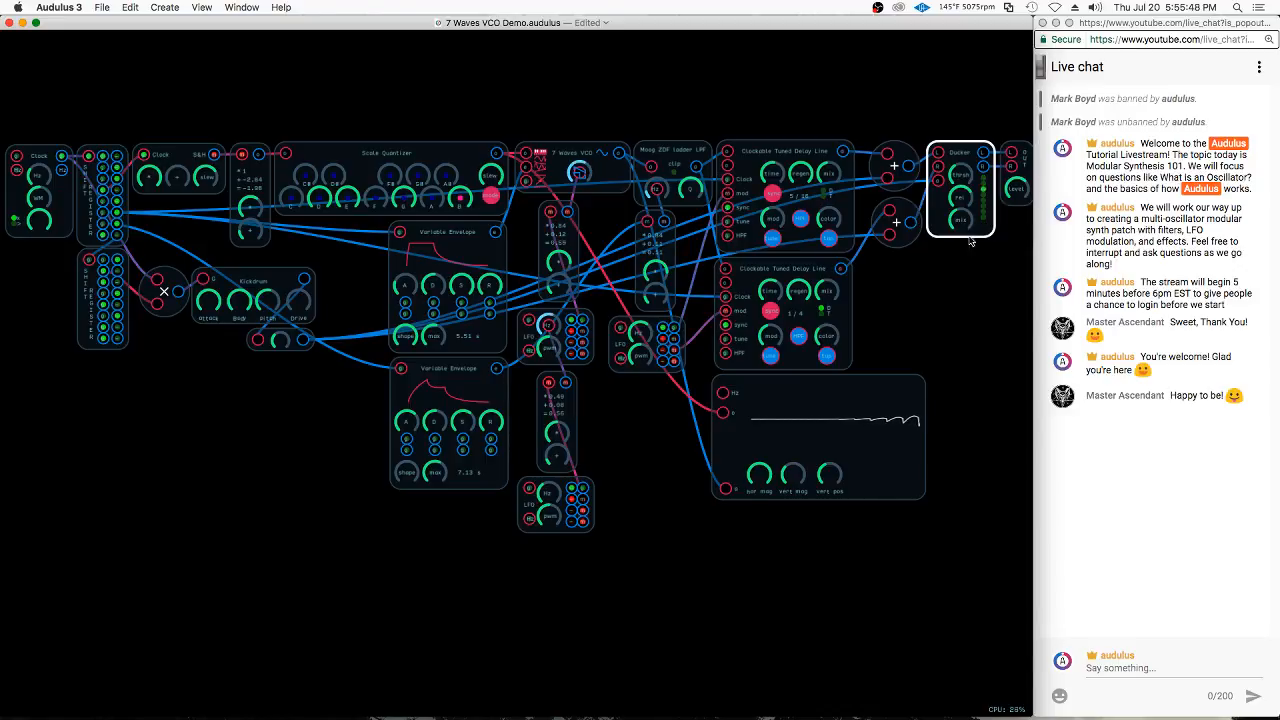
click(985, 250)
scroll(983, 257, up, 3)
scroll(983, 257, up, 3)
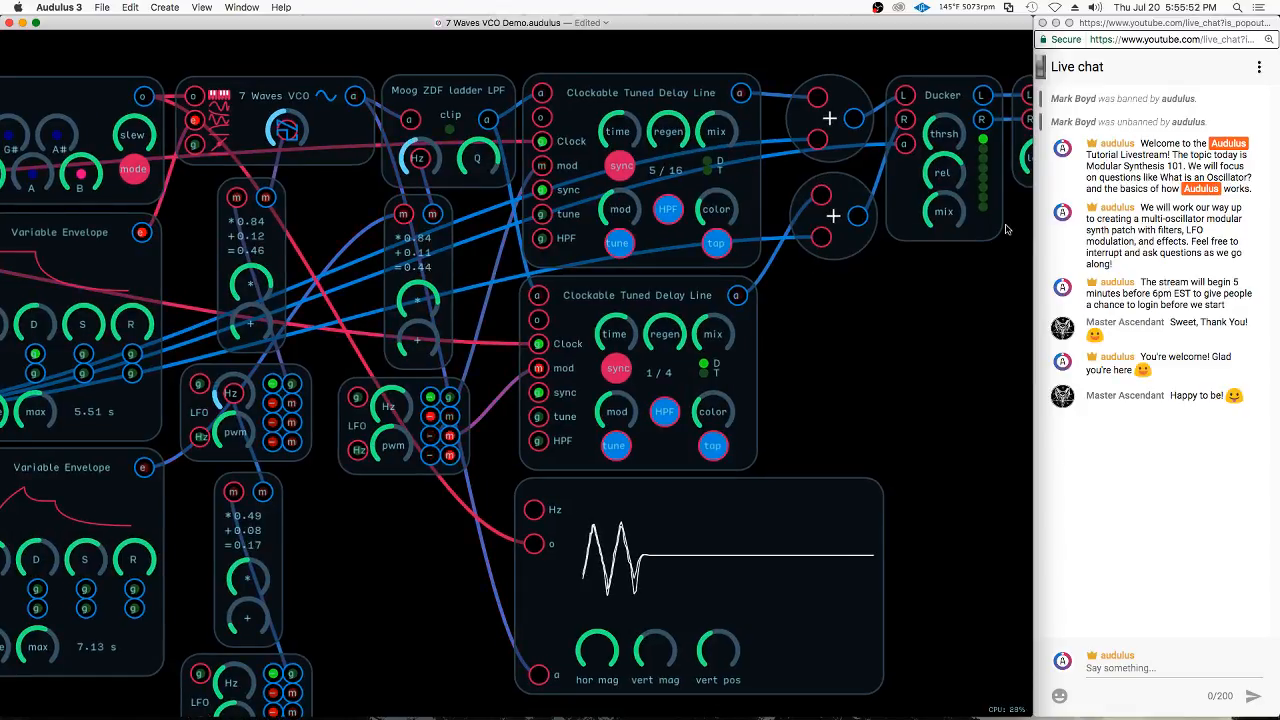
click(998, 232)
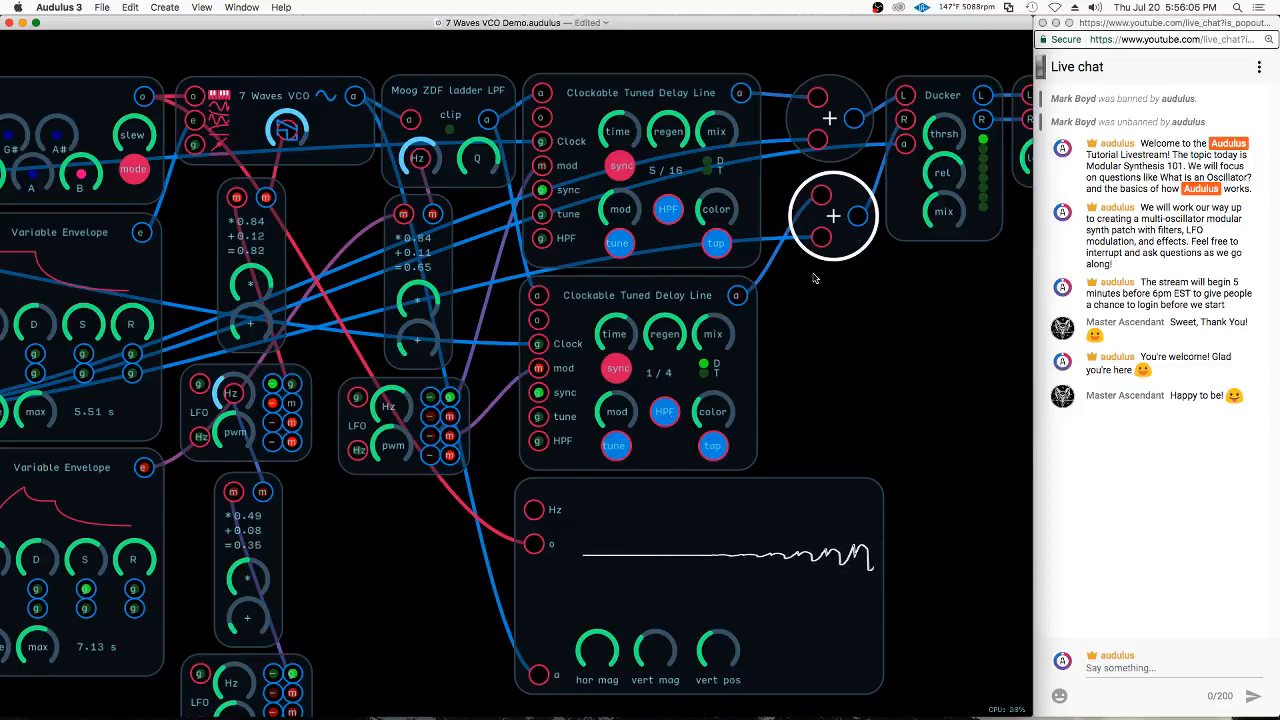
Switch to the Console mixer, lower the HI-Z 1 channel fader to about -12 dB, and minimize the mixer window
mouse_move(337, 712)
click(268, 700)
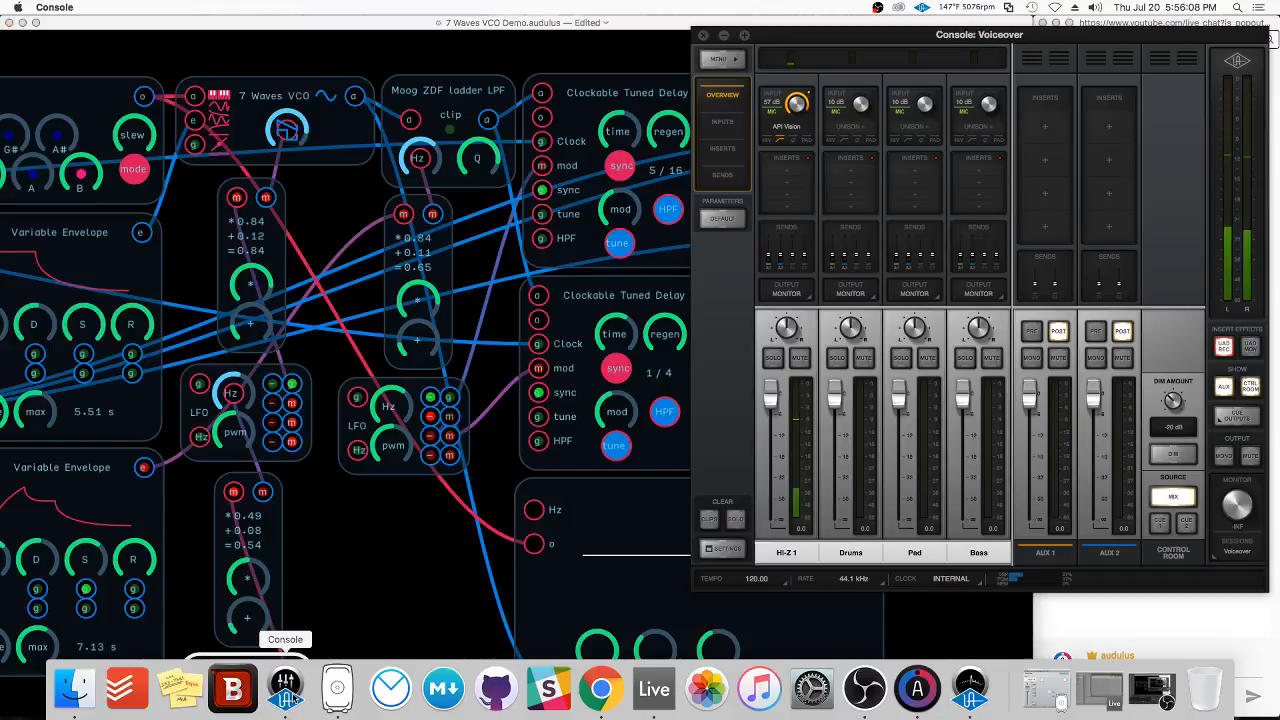
drag(770, 395, 770, 439)
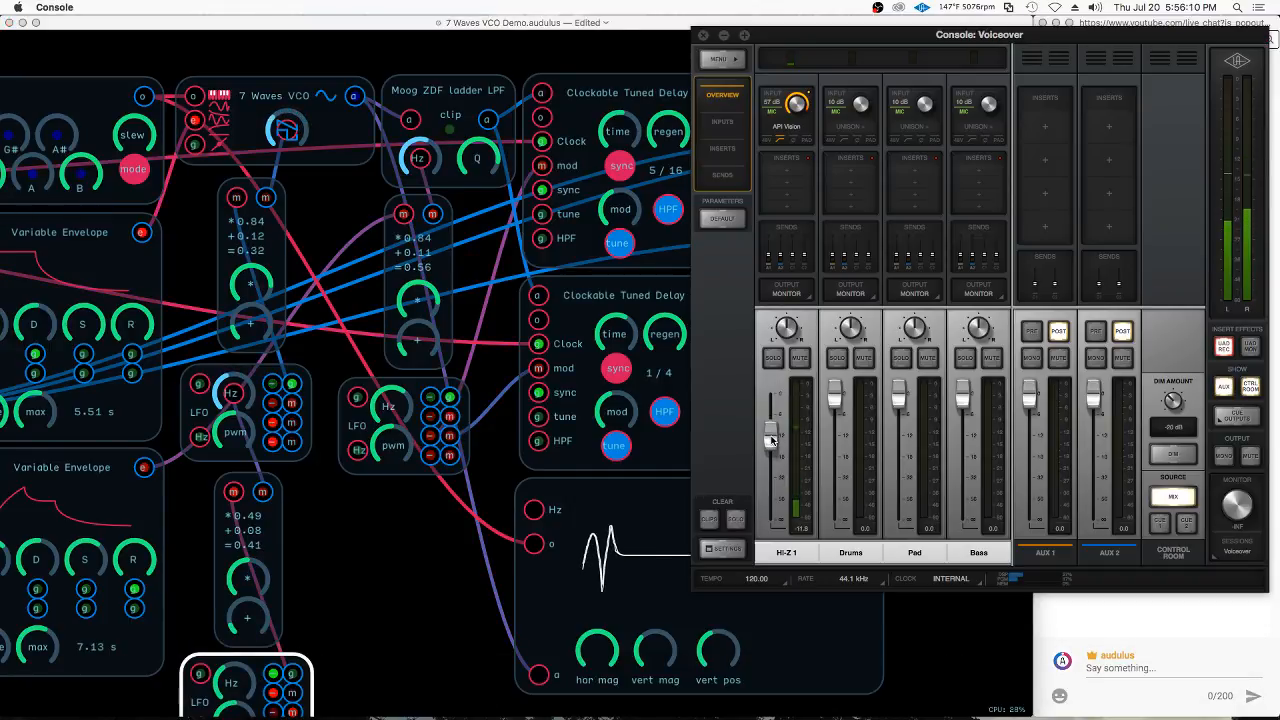
click(724, 37)
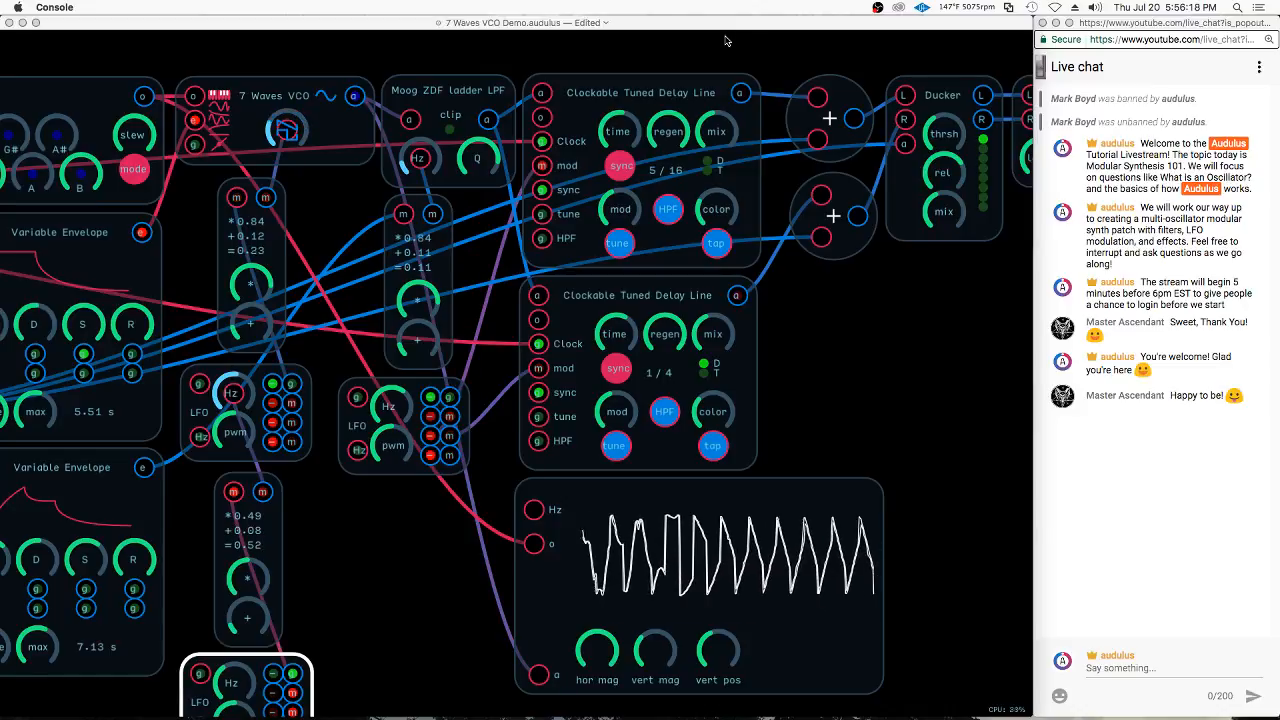
Examine the oscilloscope module's trace together with the 7 Waves VCO module that feeds the patch
click(890, 347)
click(890, 347)
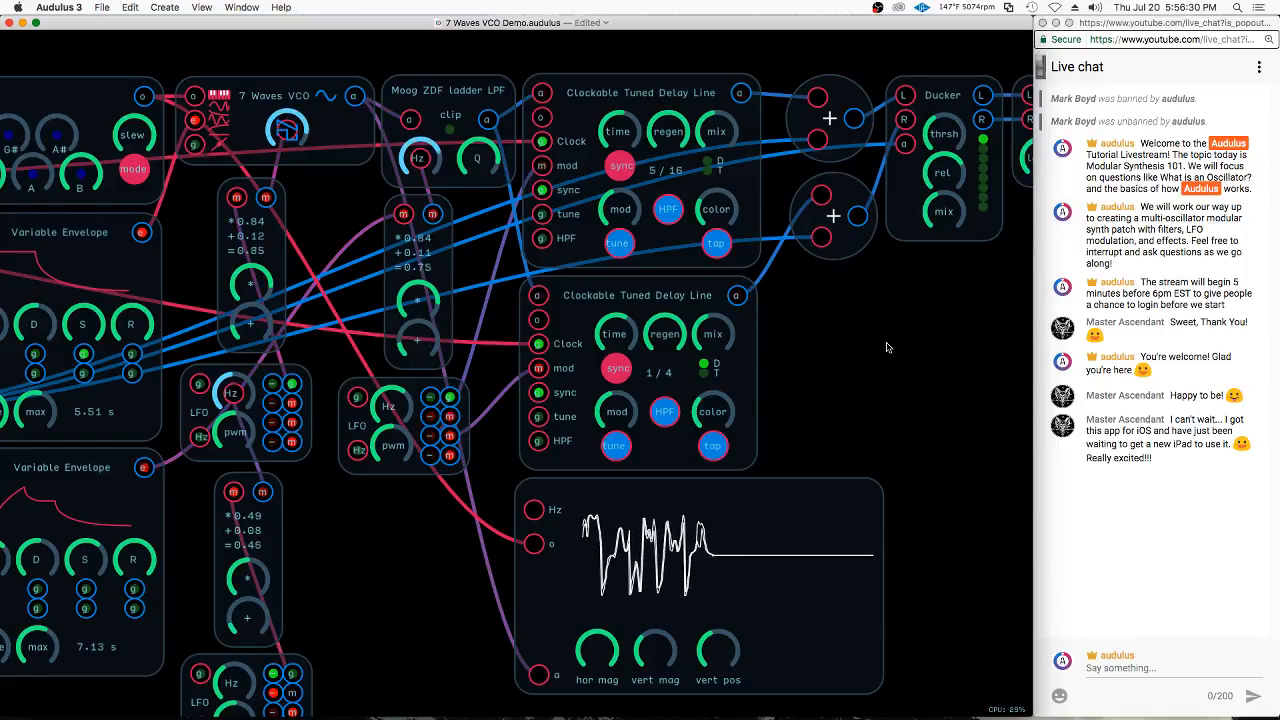
click(1118, 669)
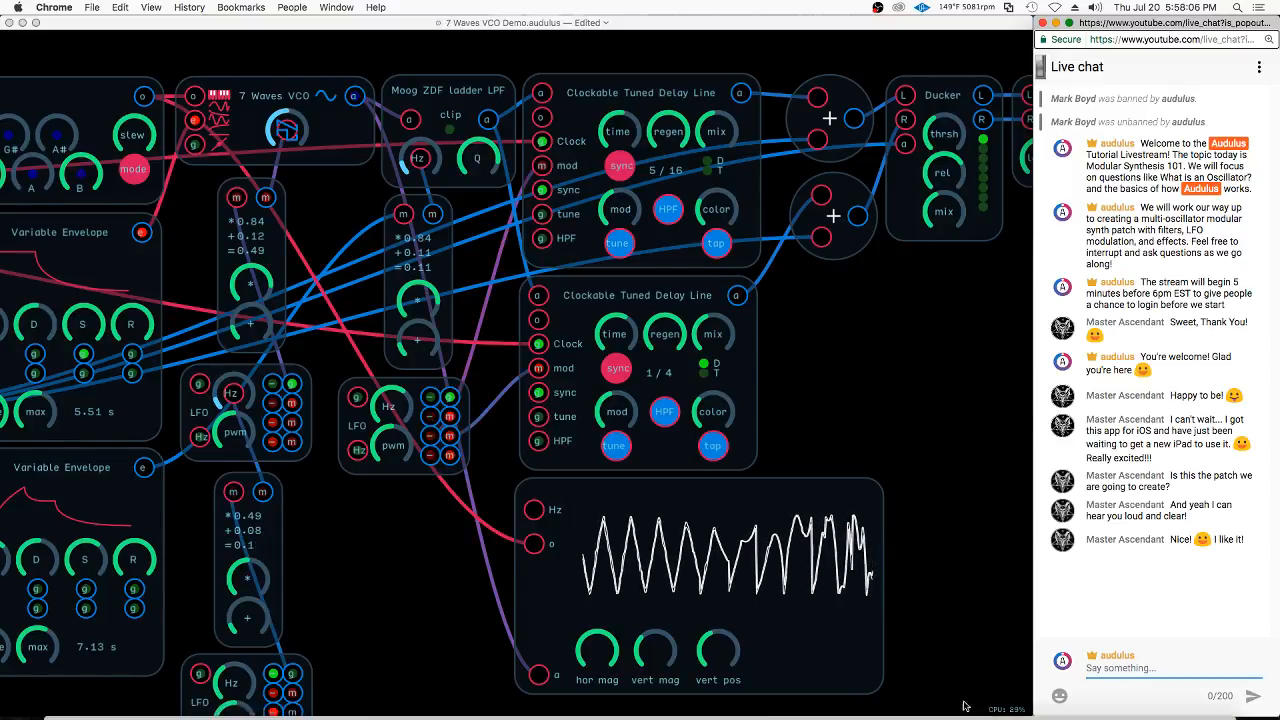
click(641, 578)
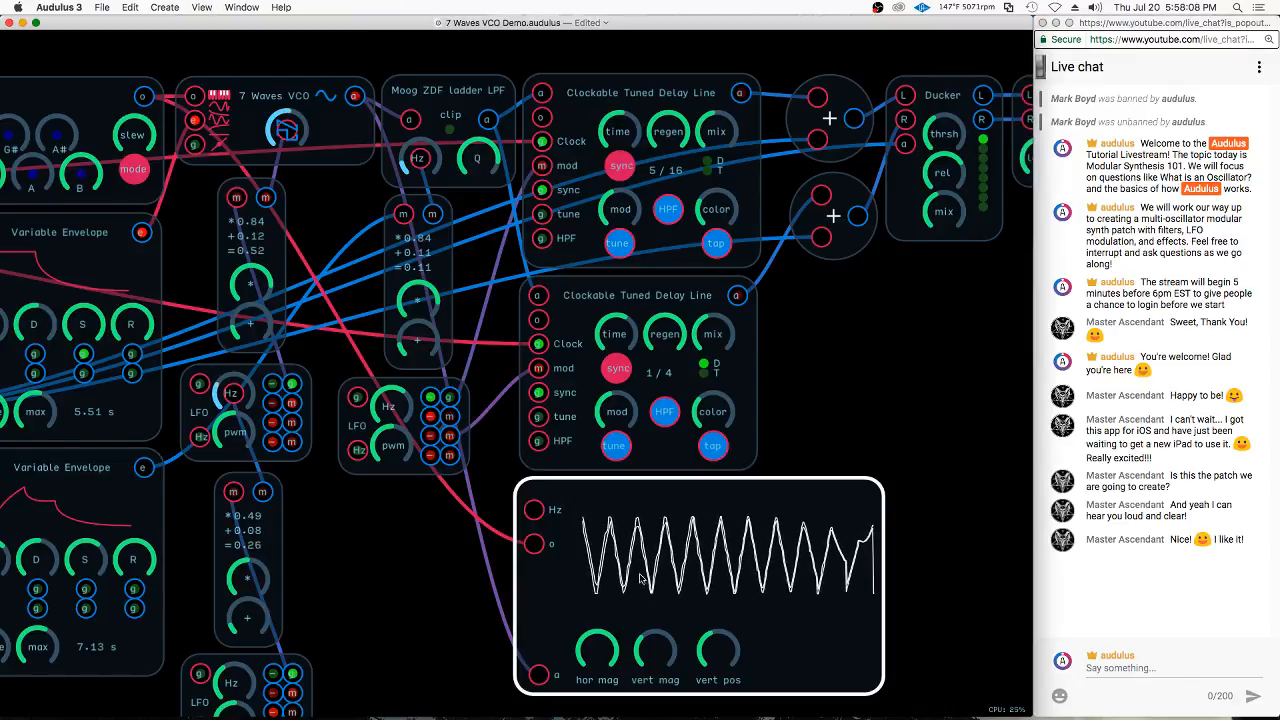
click(278, 110)
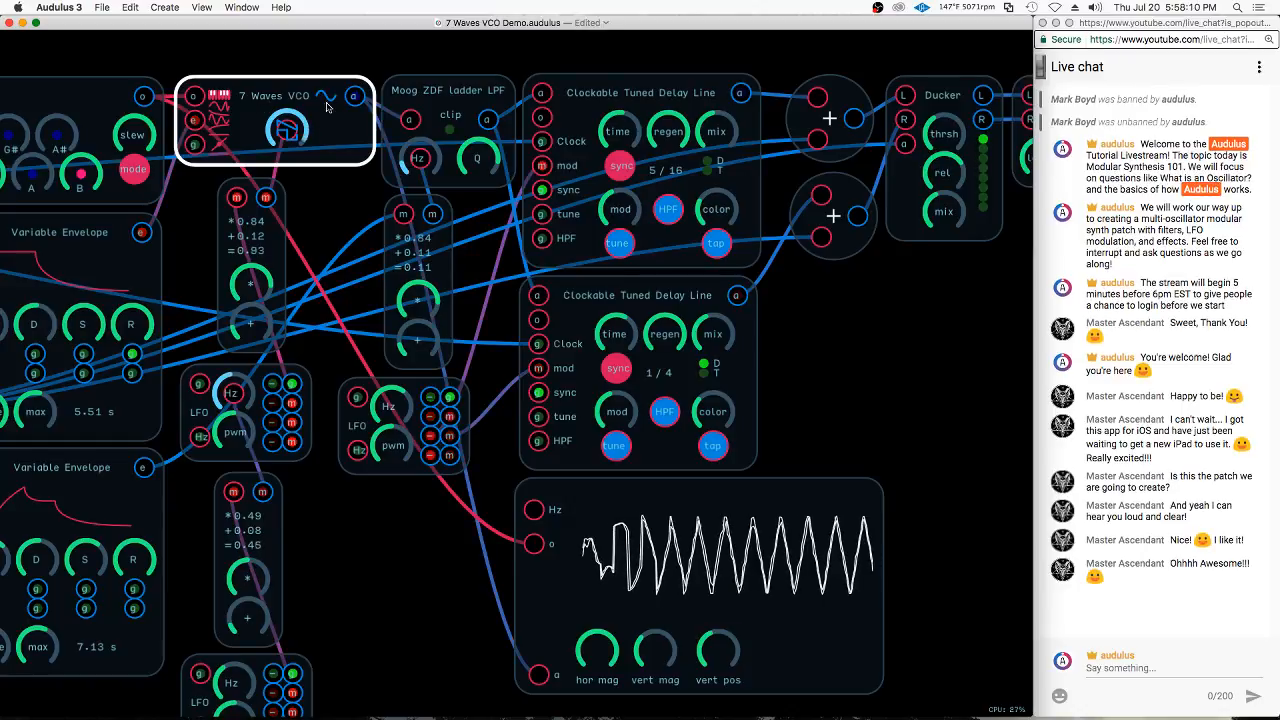
click(428, 347)
click(674, 580)
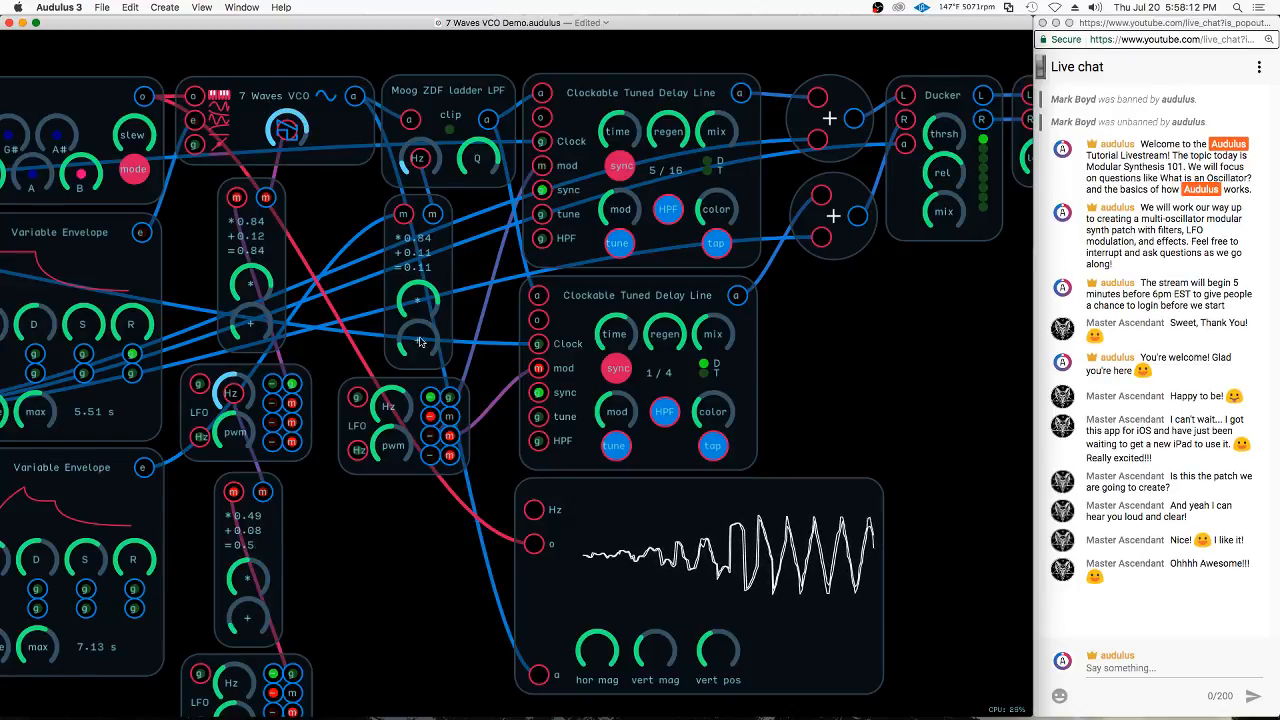
click(283, 135)
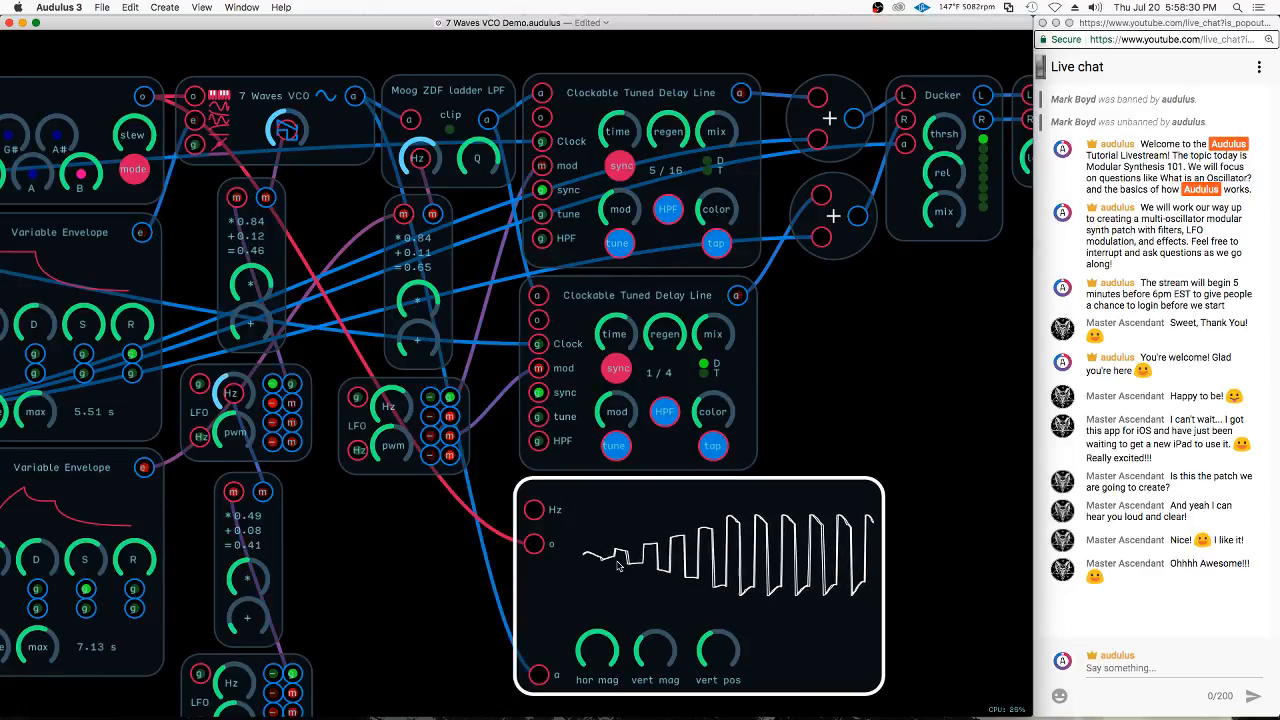
Add a Waveform metering node to the patch and place it over the second Clockable Tuned Delay Line
right_click(836, 370)
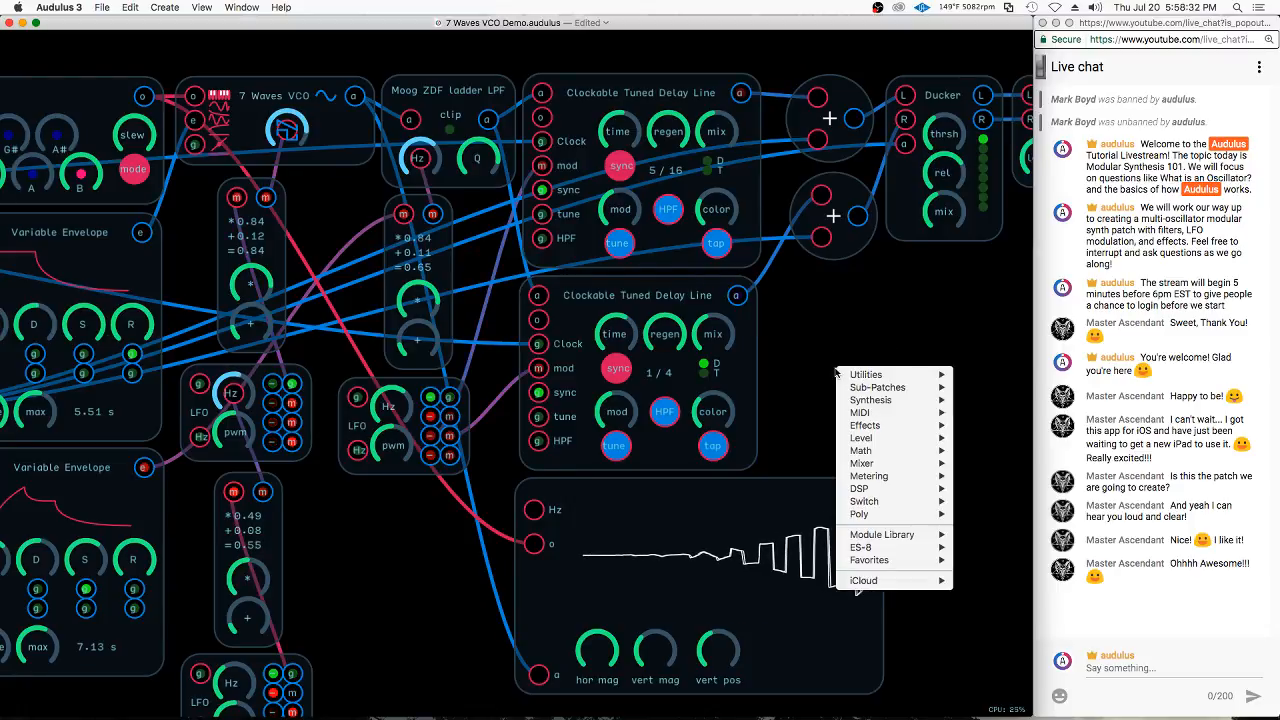
mouse_move(900, 476)
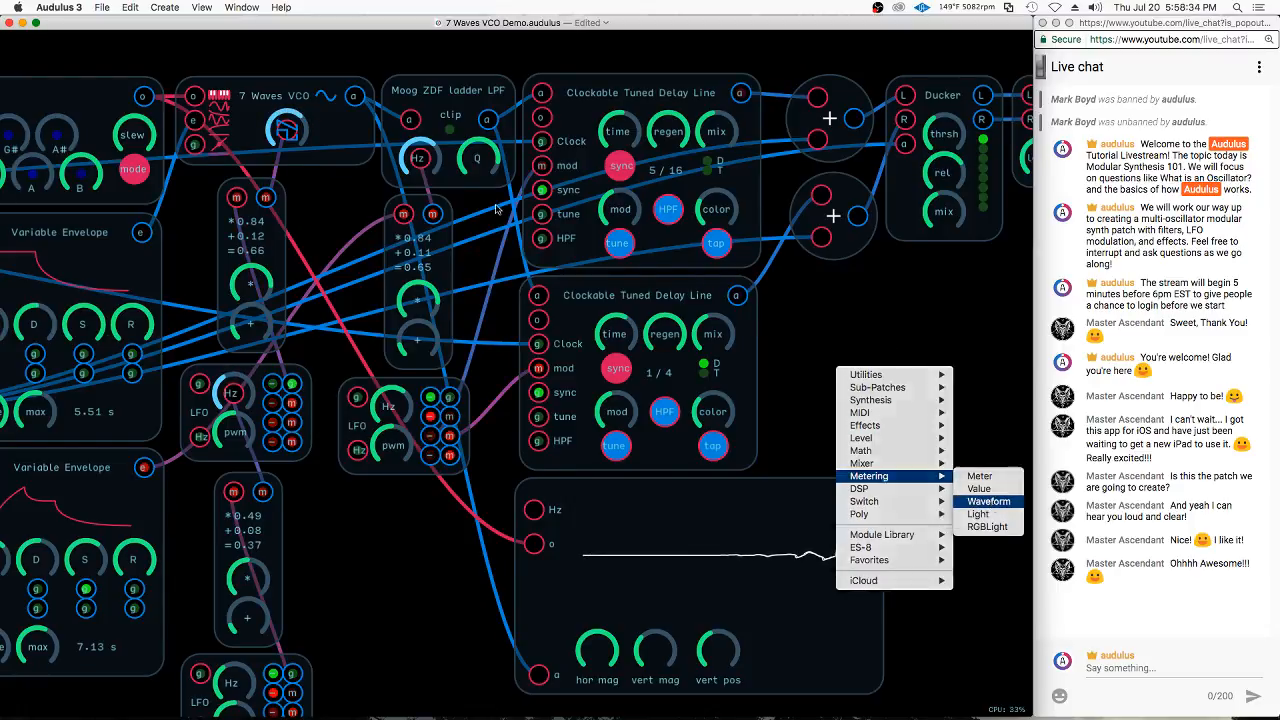
click(988, 502)
drag(903, 305, 635, 395)
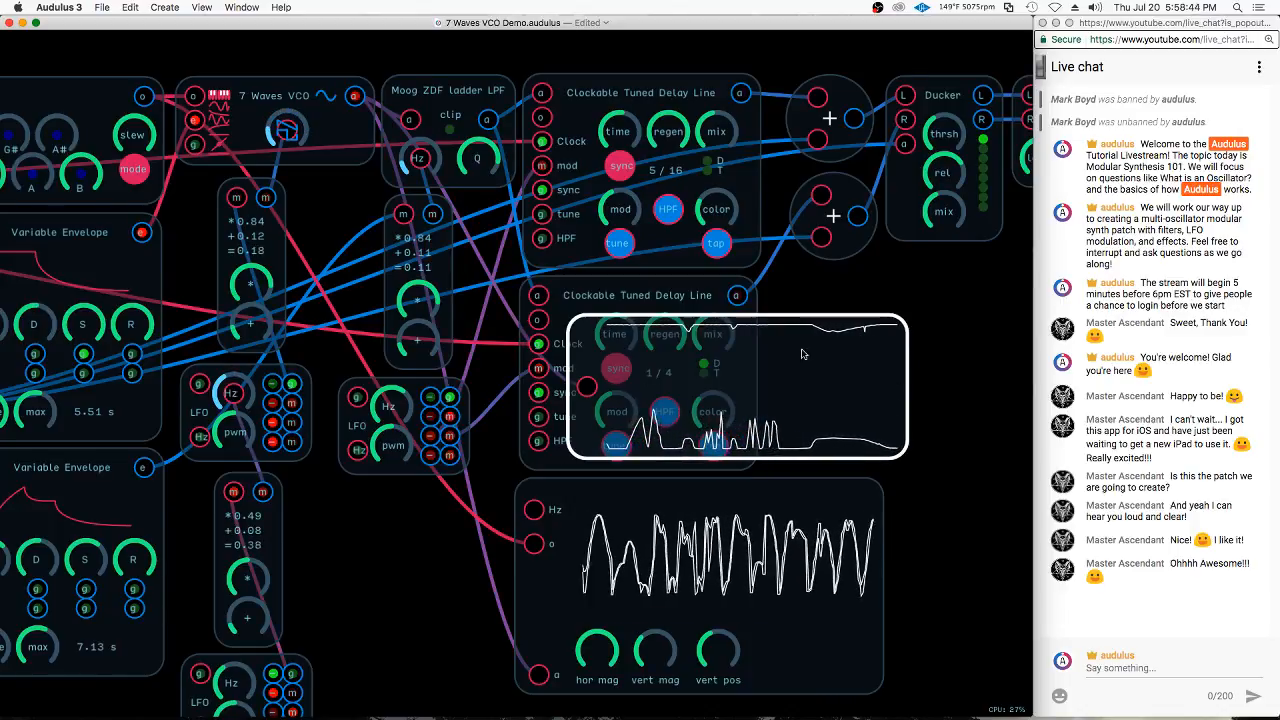
drag(786, 358, 900, 347)
Look inside the oscilloscope module to see how its Waveform node is driven, and return to the main patch
click(763, 540)
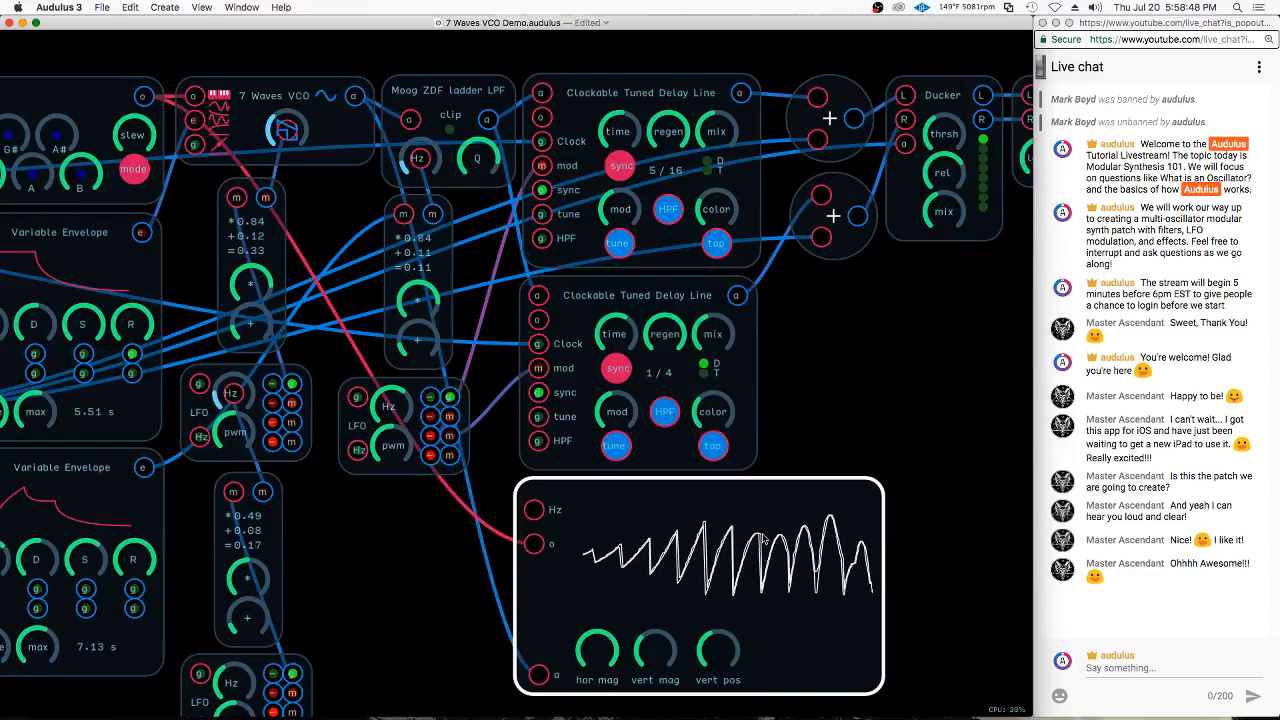
double_click(563, 604)
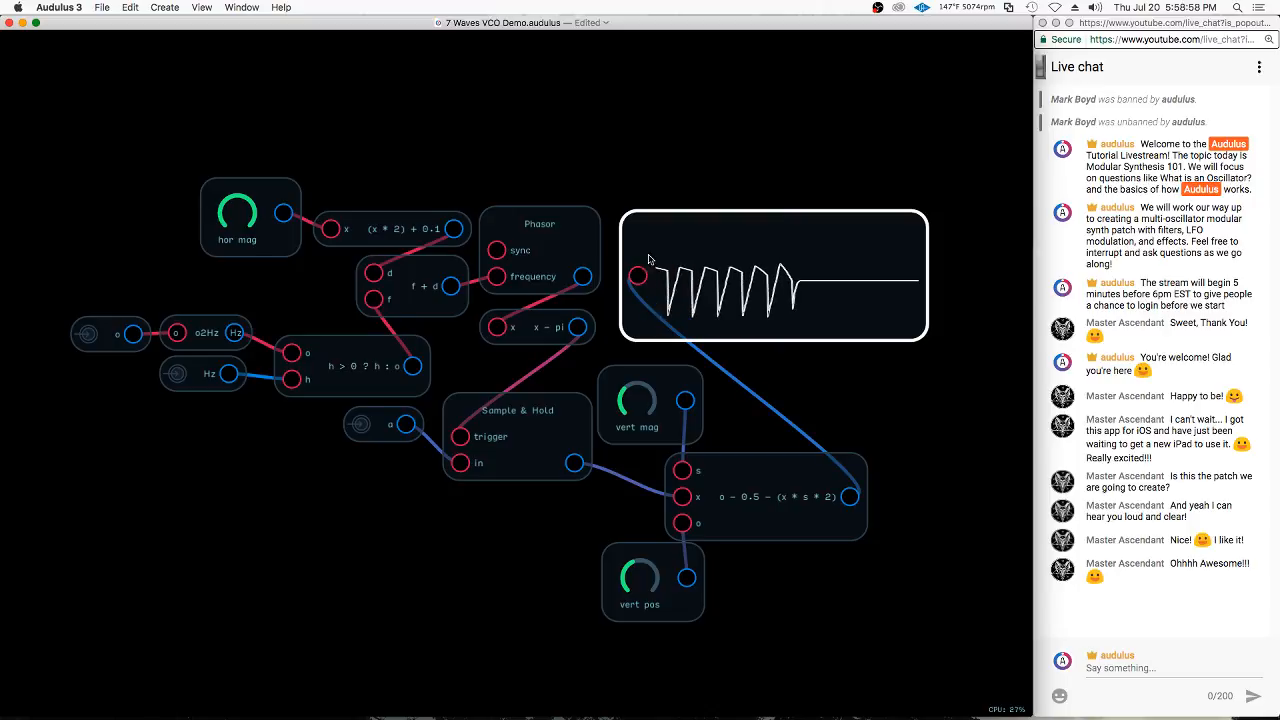
double_click(808, 376)
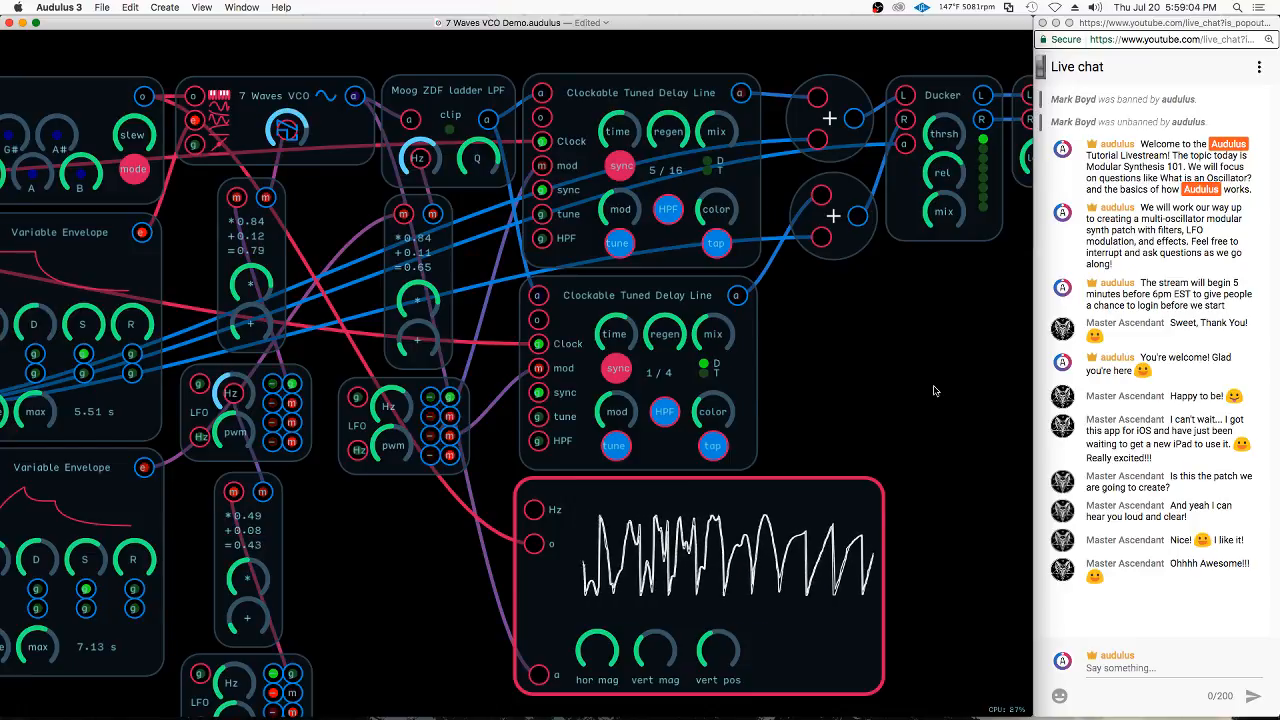
Disconnect the modulation from the 7 Waves VCO's wave knob and set its envelope input to a constant 1
click(306, 120)
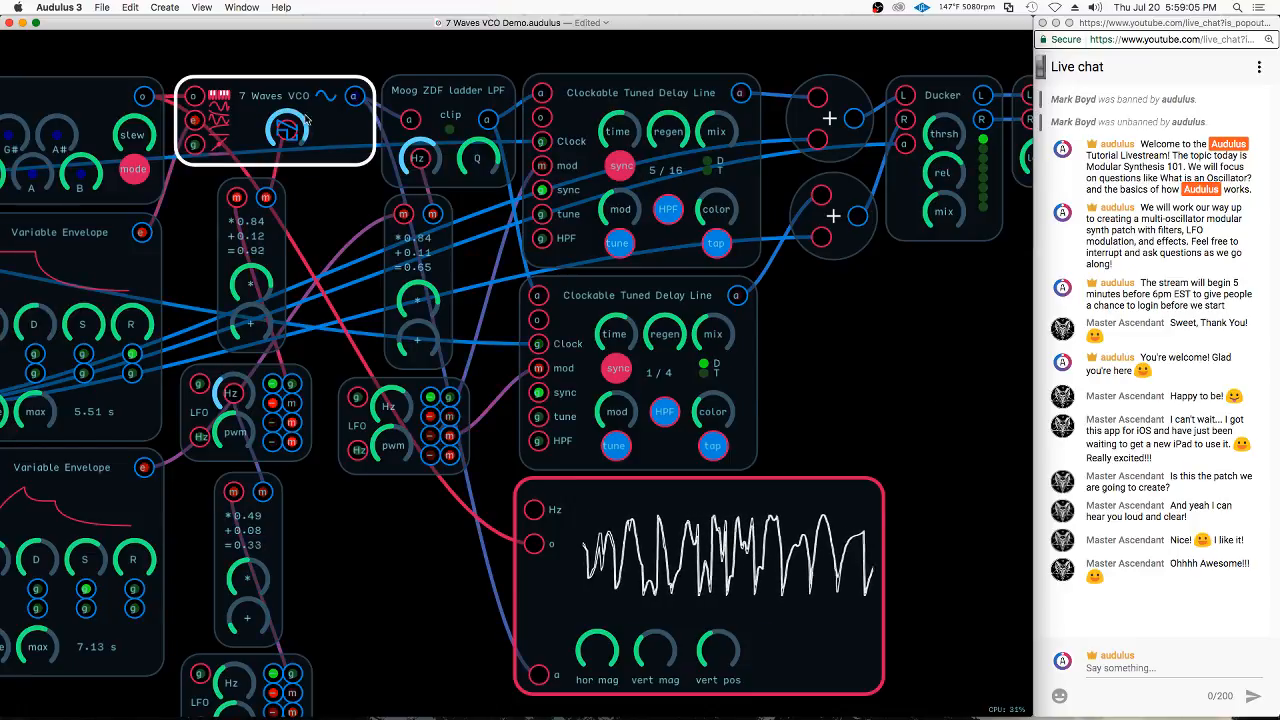
click(197, 124)
click(197, 124)
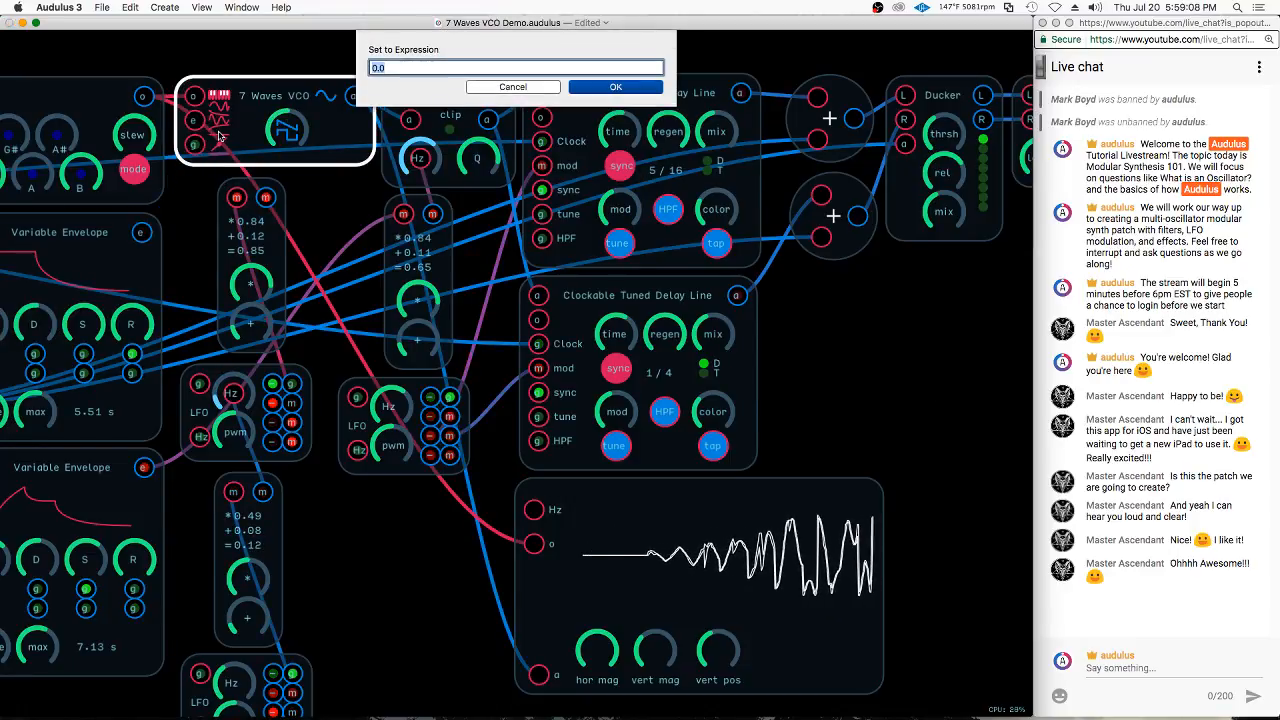
text(1)
key(Return)
Sweep the 7 Waves VCO's wave knob up and down through its range of wave shapes
drag(292, 135, 334, 47)
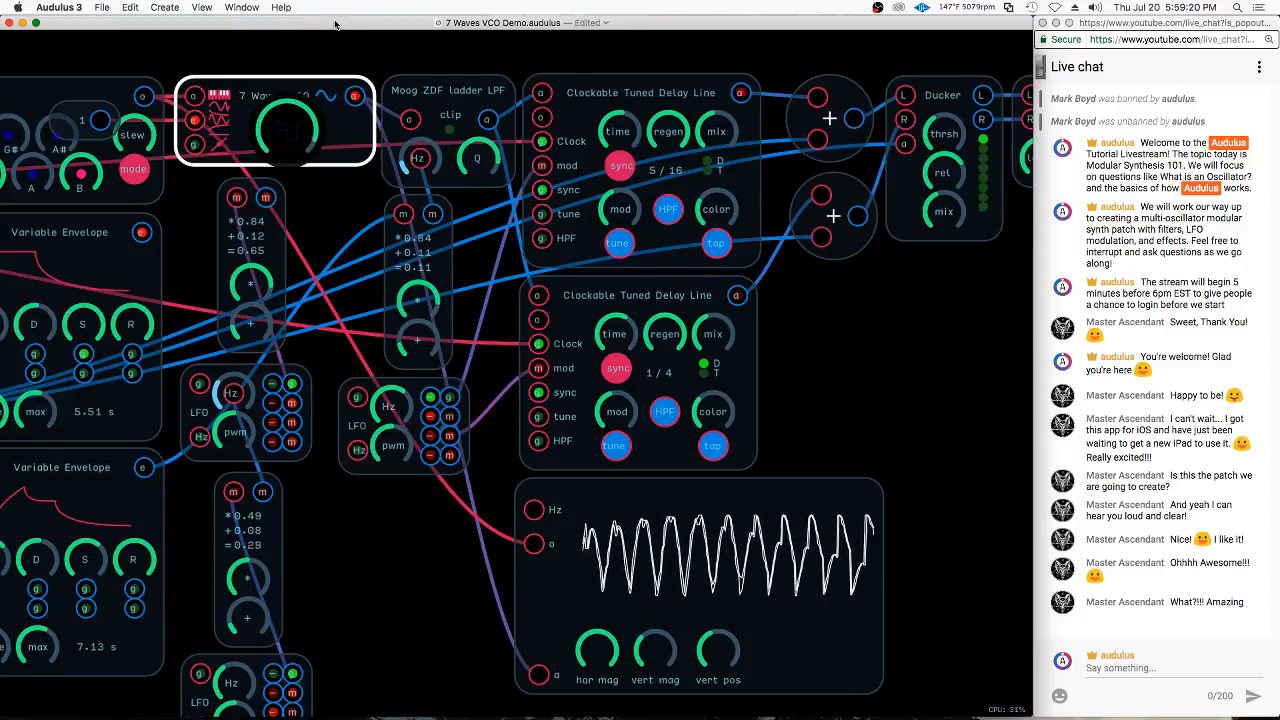
drag(341, 4, 296, 352)
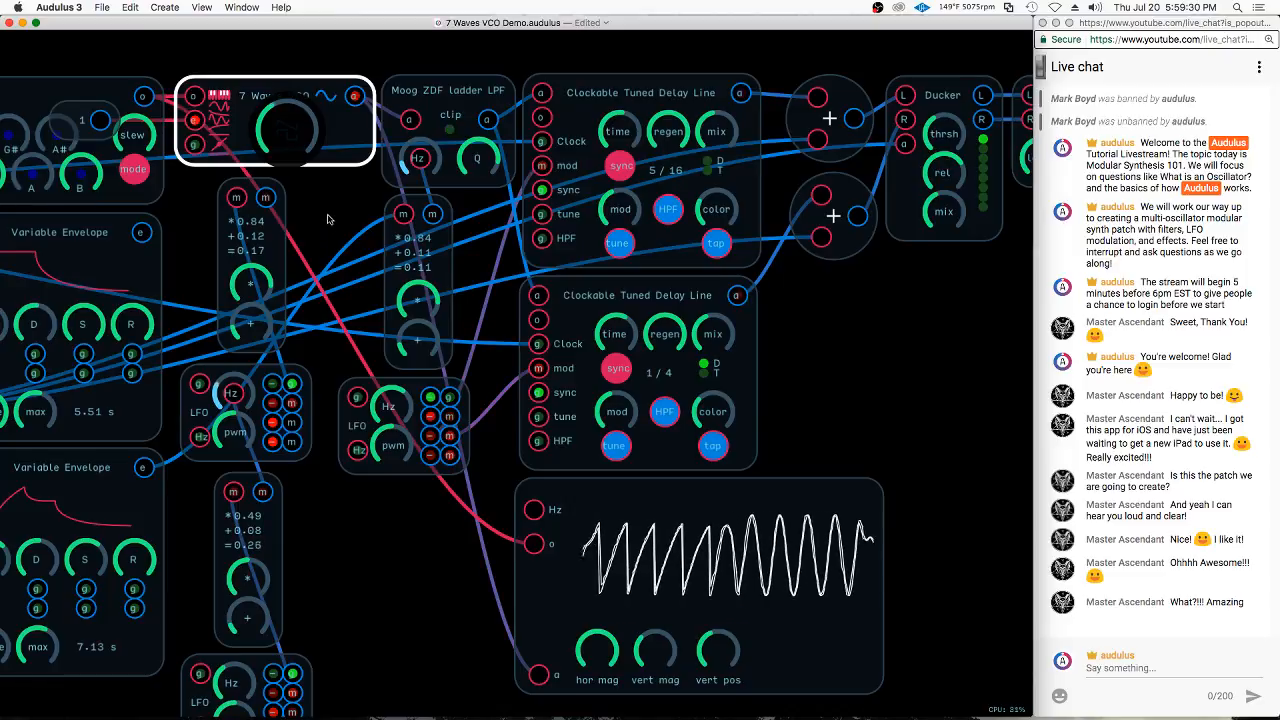
drag(335, 152, 353, 113)
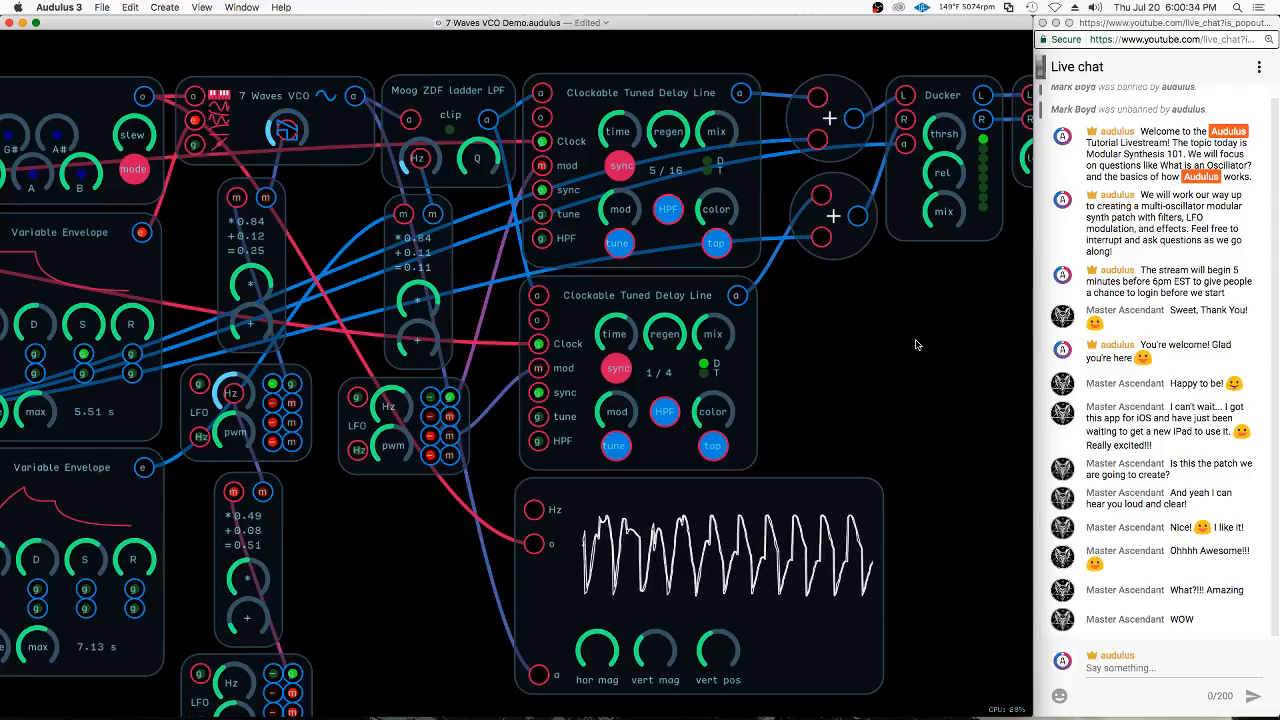
Inside the 7 Waves VCO, duplicate the last selector node of the chain and delete the copy
double_click(220, 80)
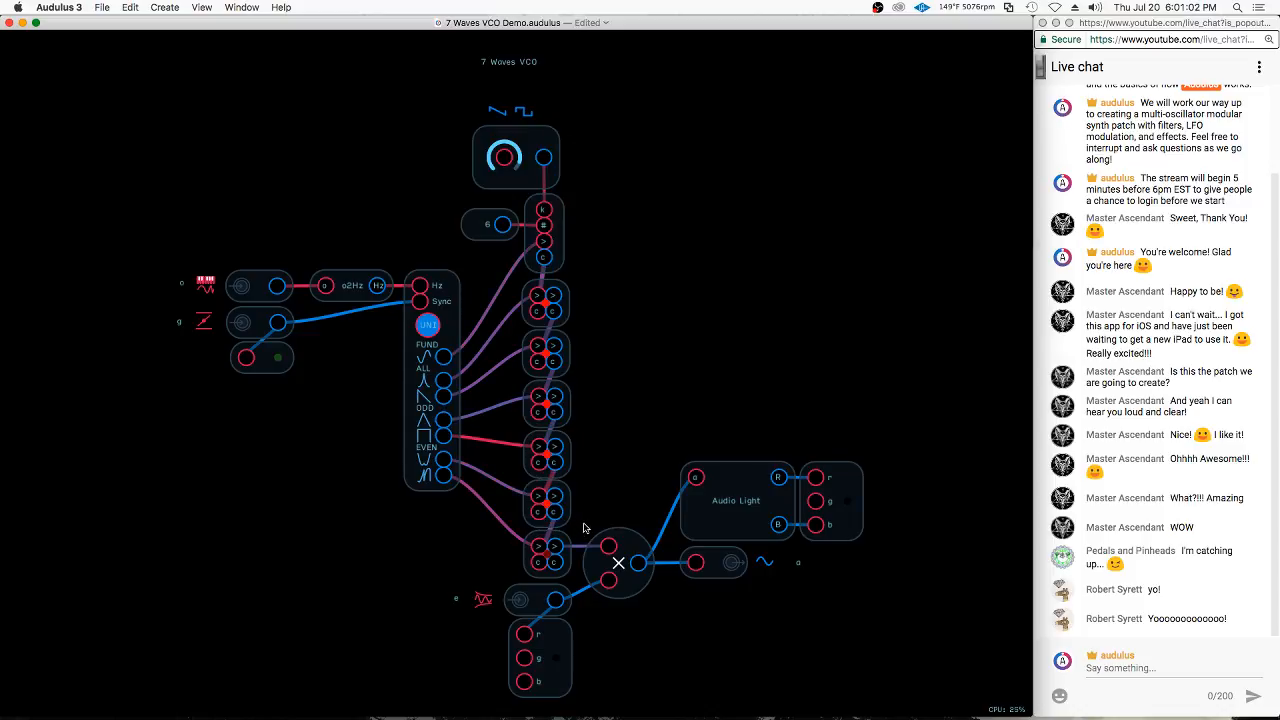
click(562, 553)
key(super+d)
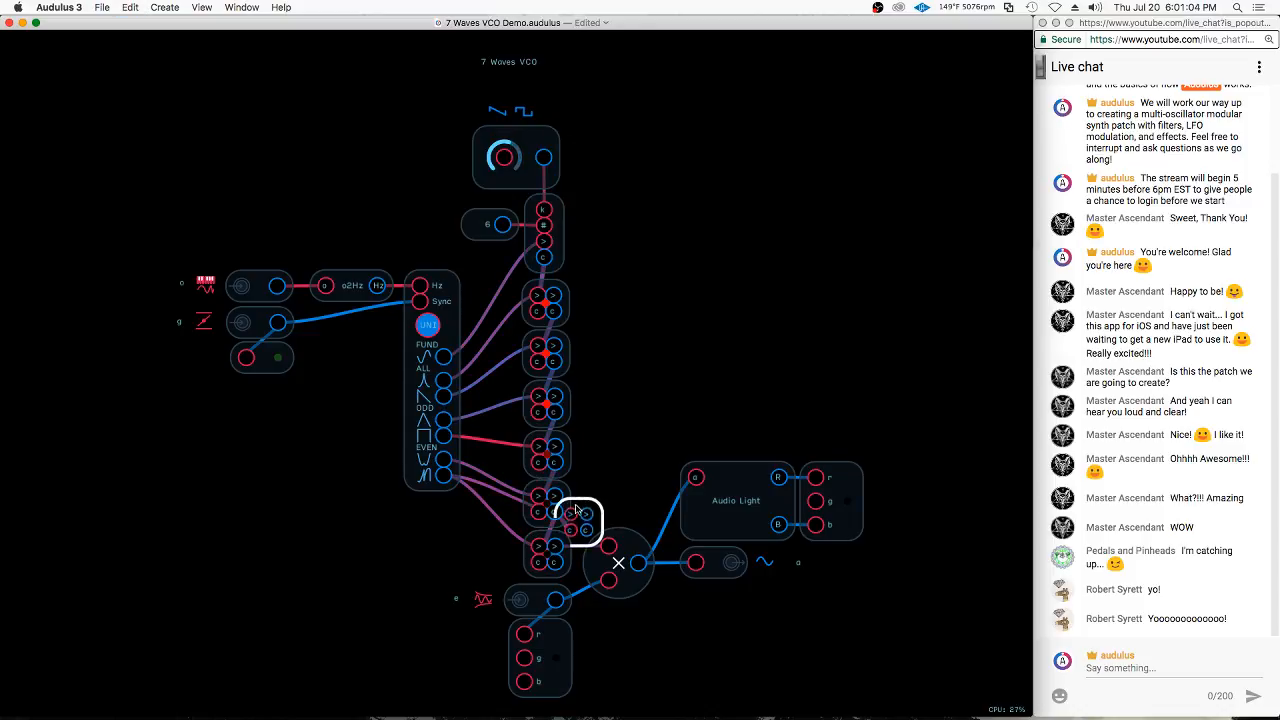
drag(578, 513, 628, 470)
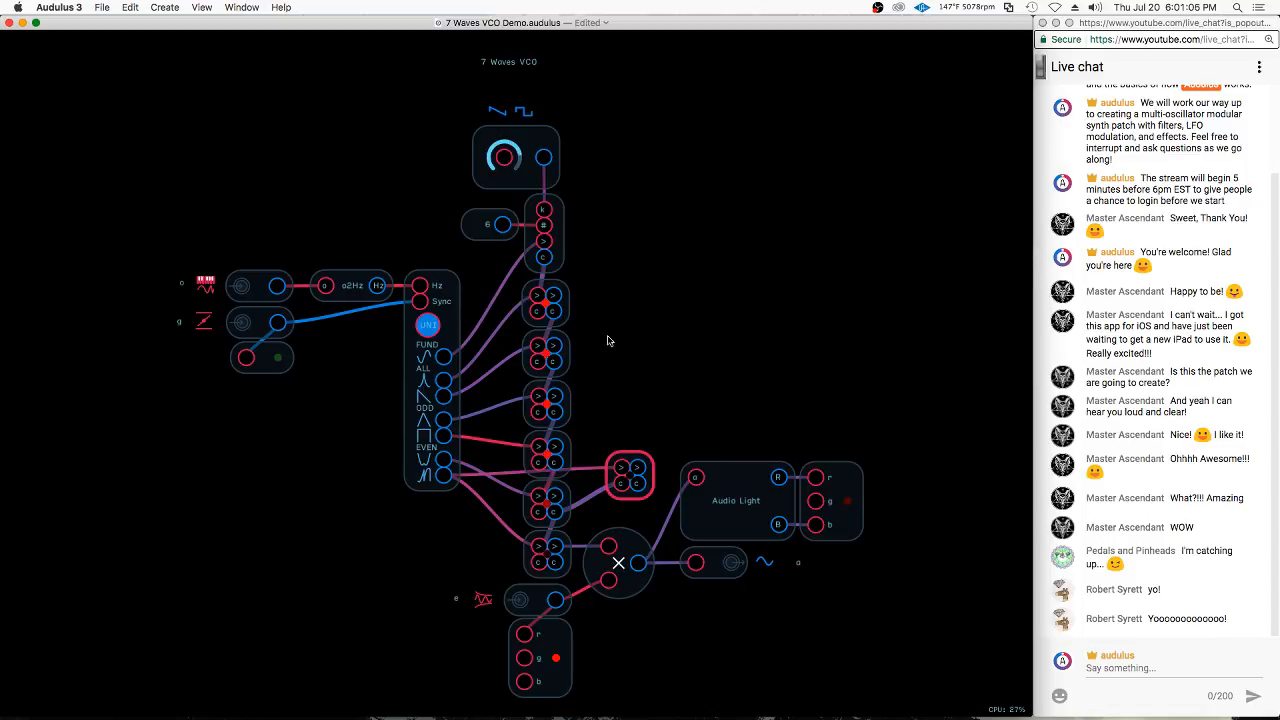
mouse_move(643, 409)
mouse_down()
mouse_move(617, 434)
mouse_move(632, 502)
mouse_up()
key(Delete)
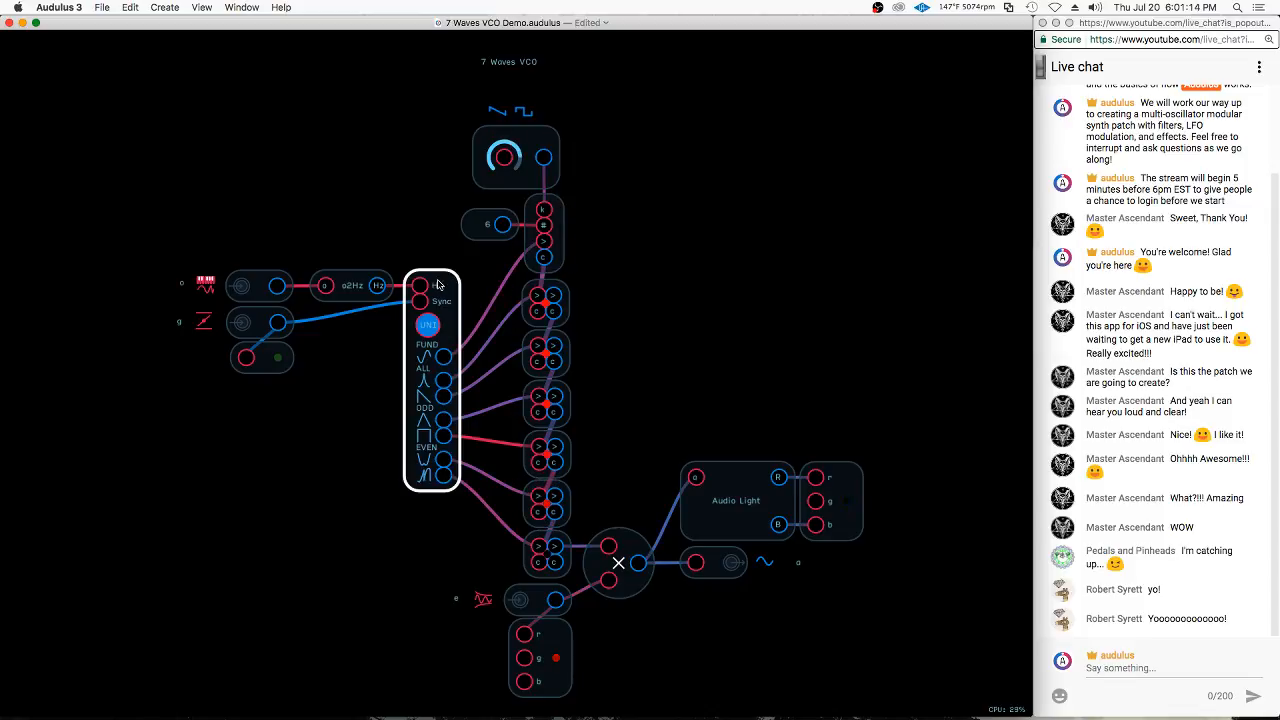
Examine the oscillator's FUND, ALL, ODD and EVEN waveform outputs and the wave selection knob, and return to the main patch
scroll(416, 377, up, 1)
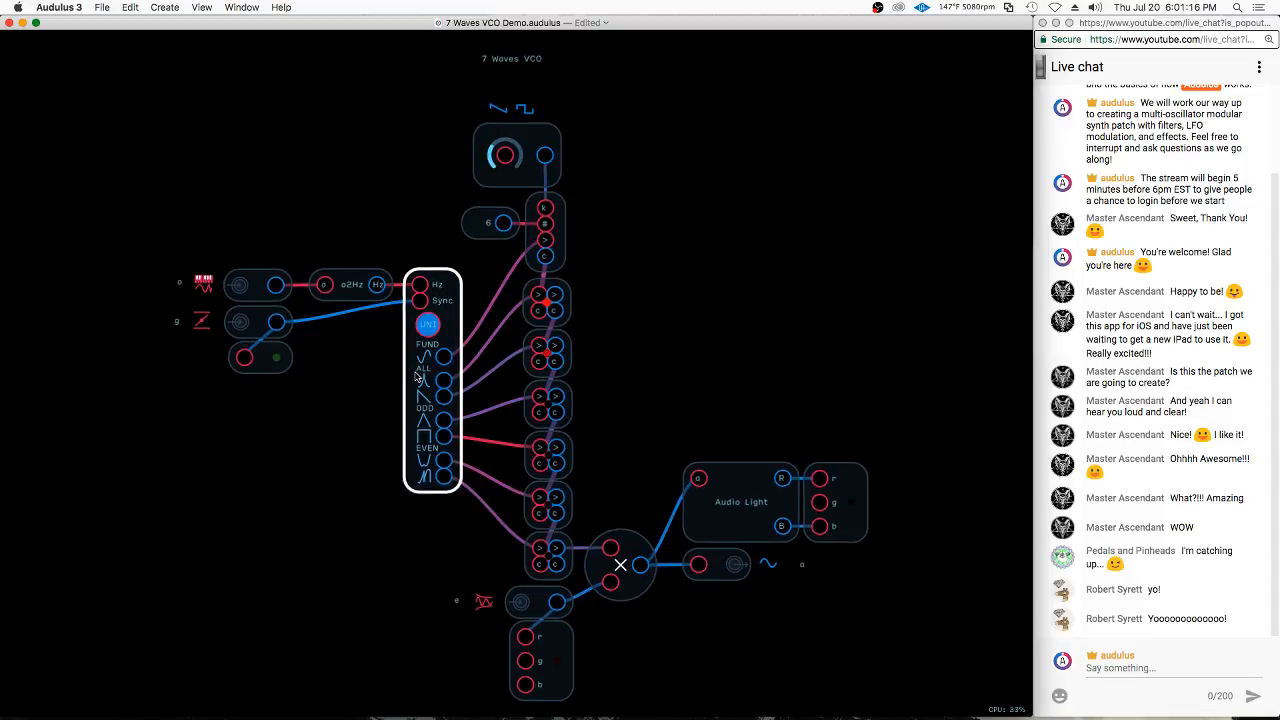
scroll(416, 377, up, 10)
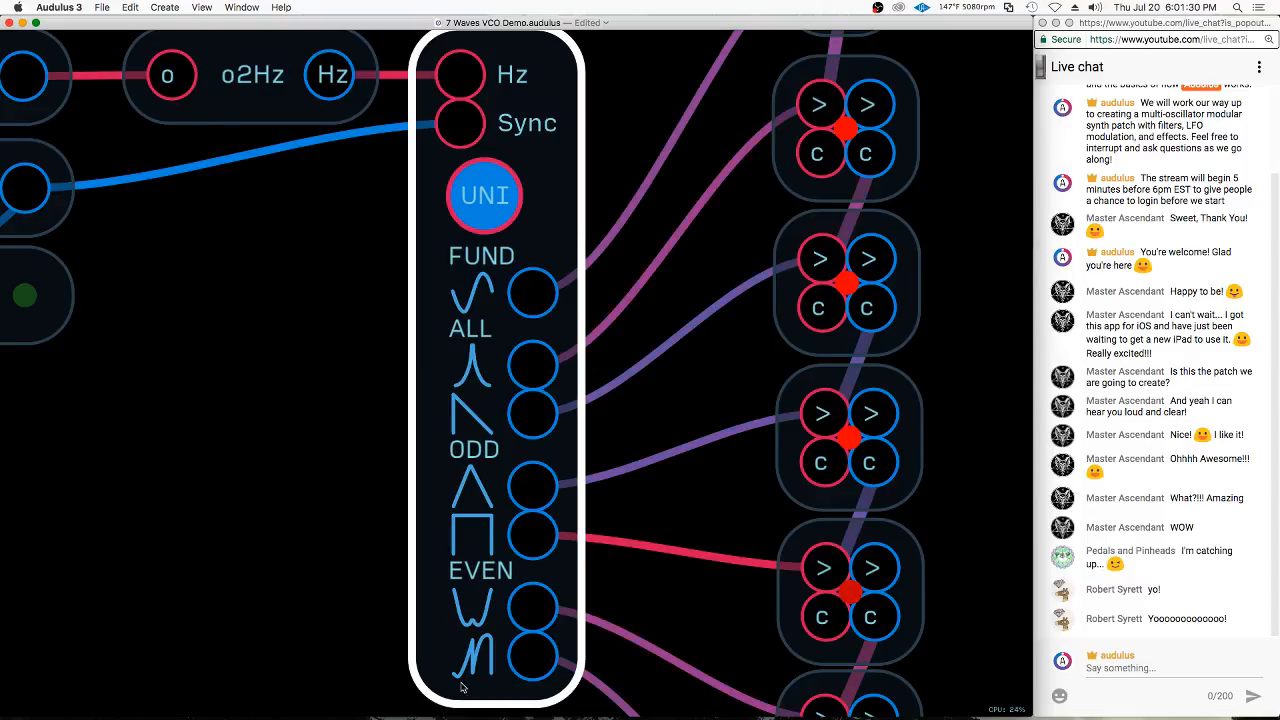
scroll(425, 238, down, 5)
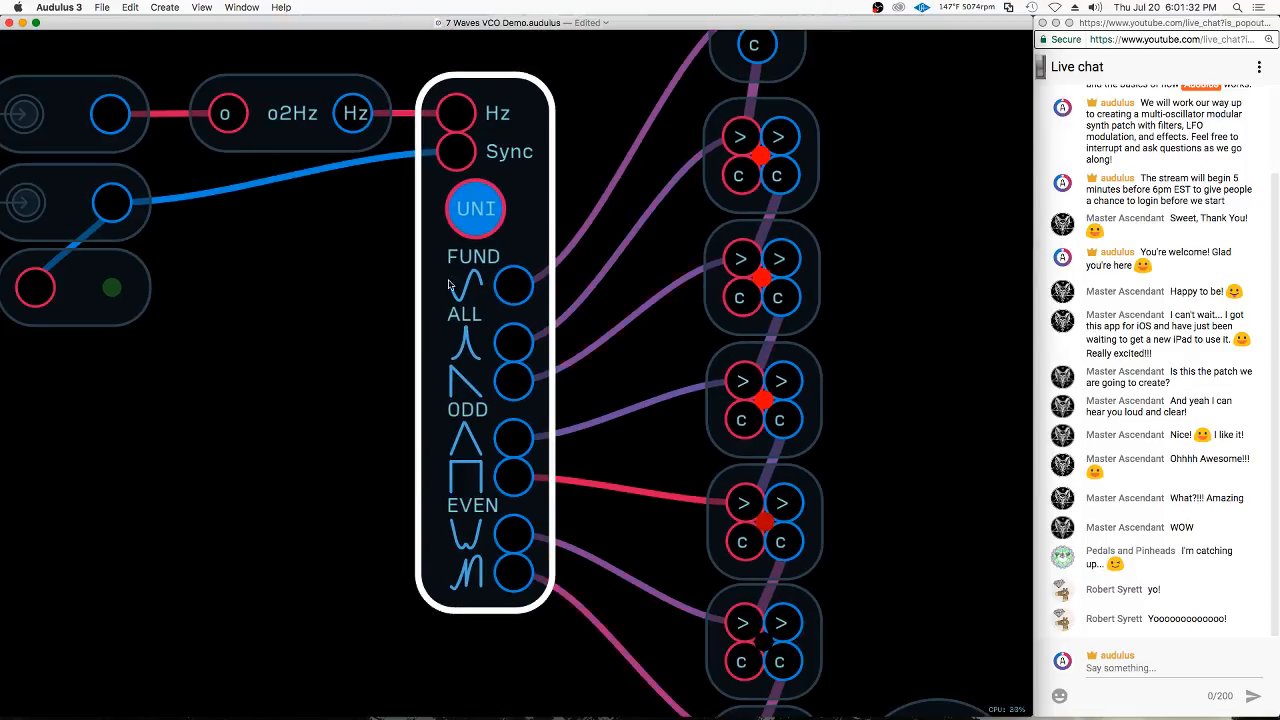
scroll(506, 428, down, 3)
click(585, 42)
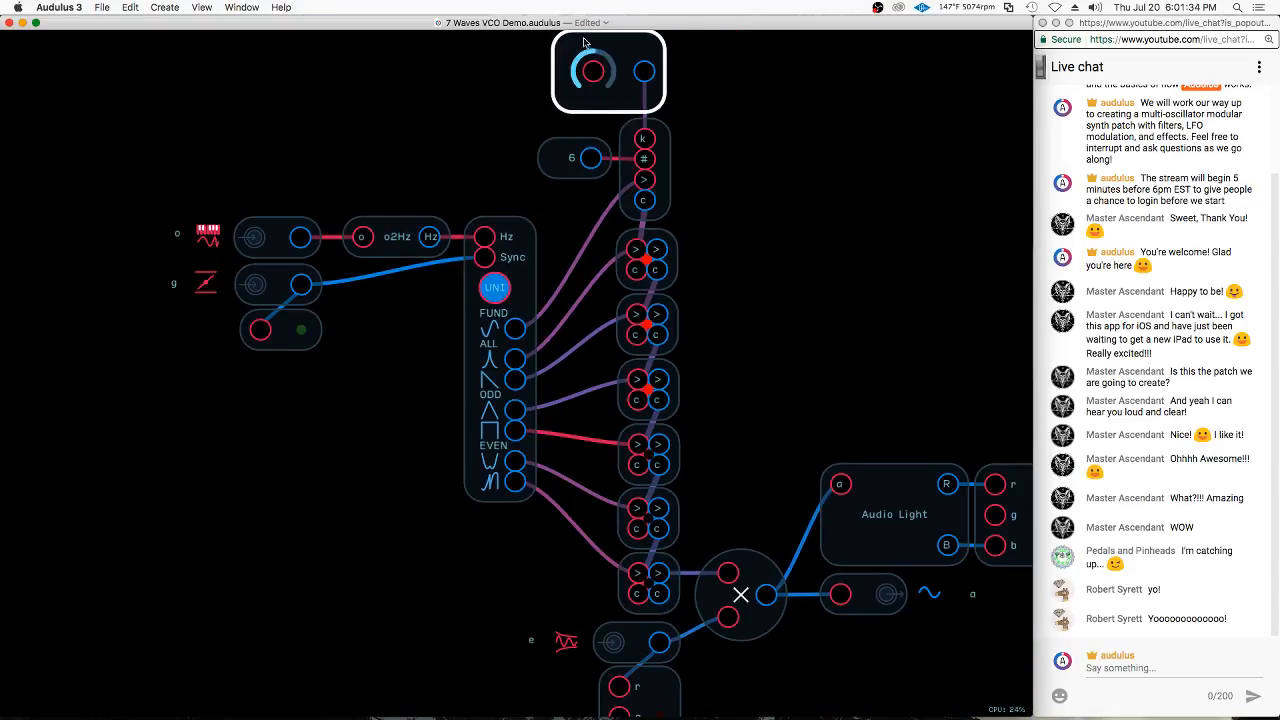
double_click(588, 115)
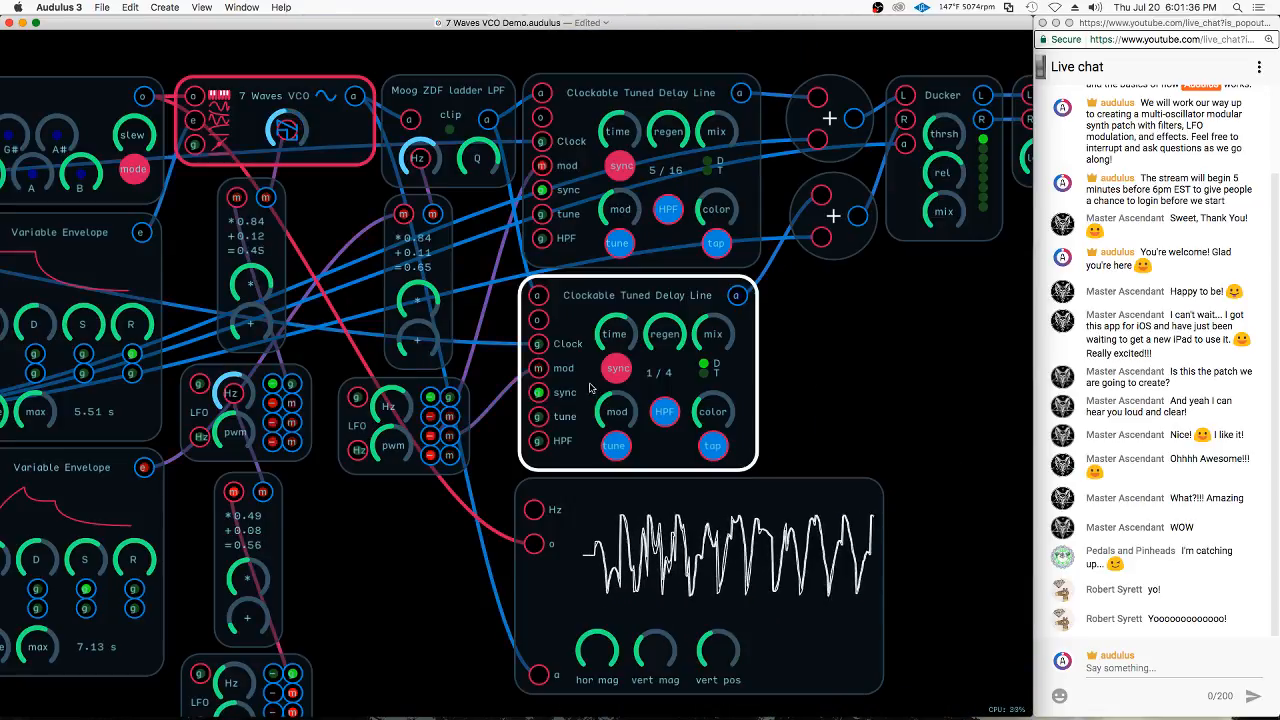
click(272, 118)
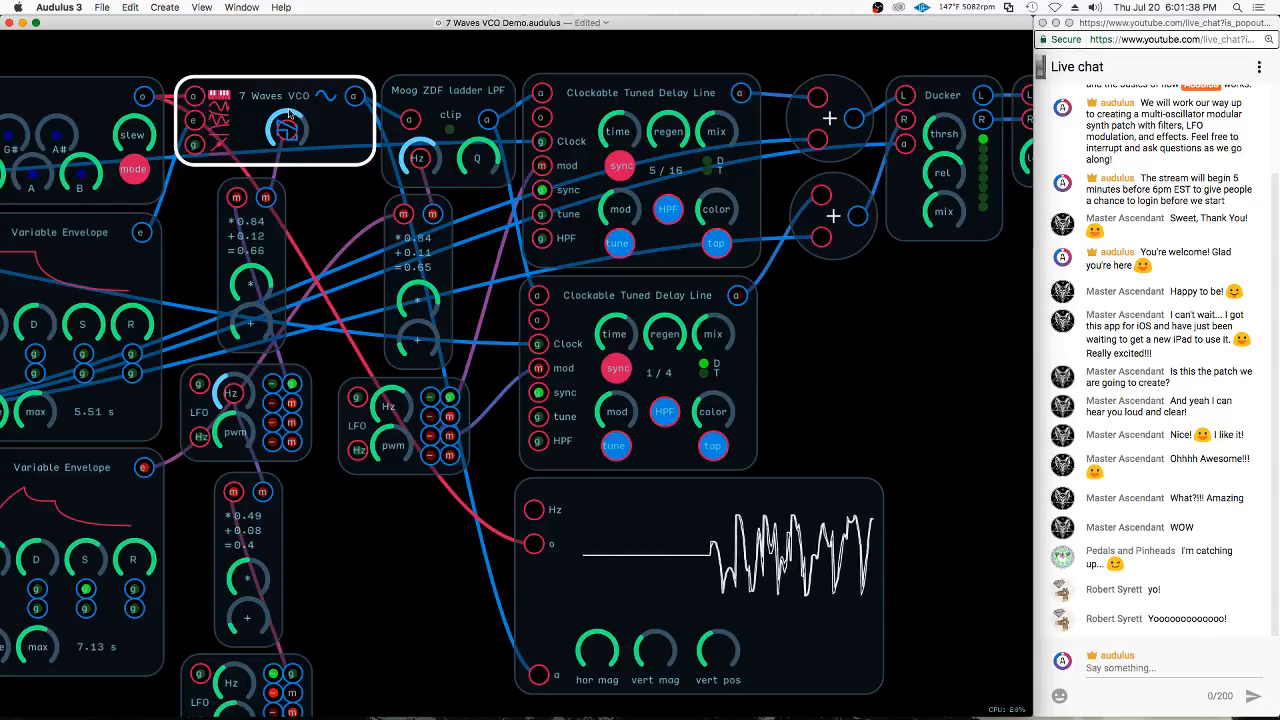
Inside the 7 Waves VCO, examine the octave and gate inputs, the o2Hz converter and the oscillator's Hz and Sync inputs
click(720, 603)
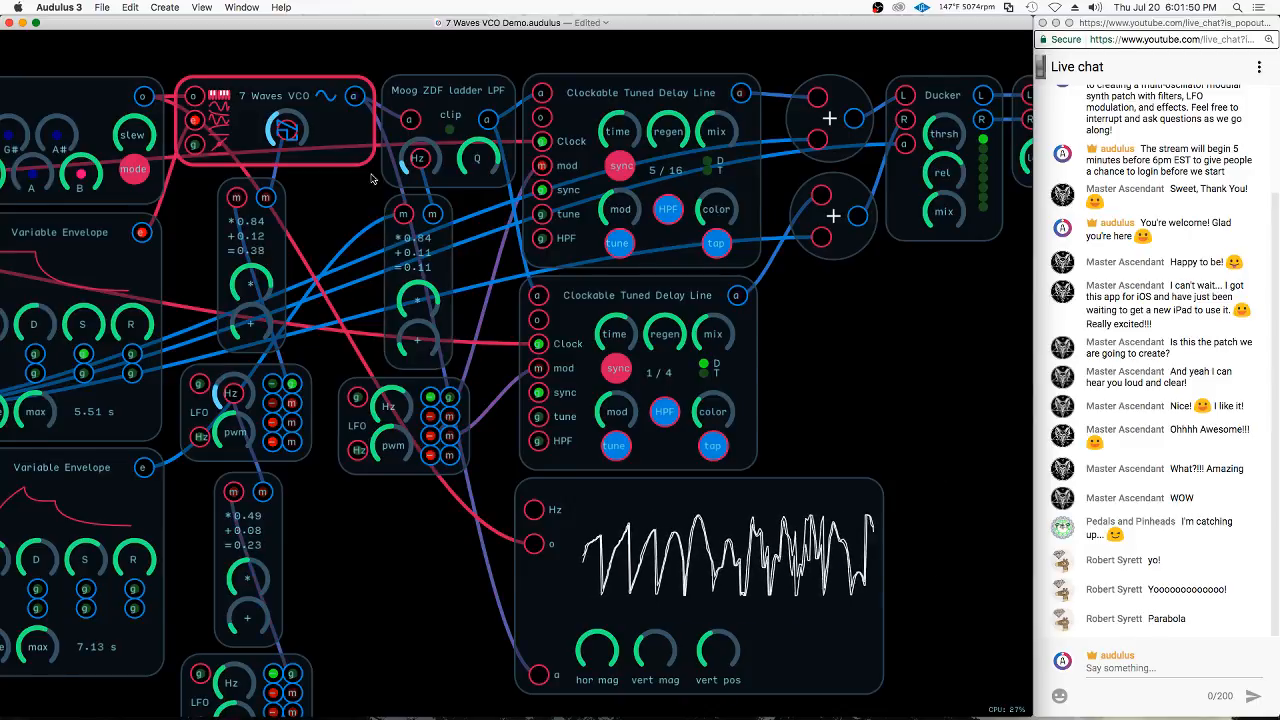
double_click(338, 139)
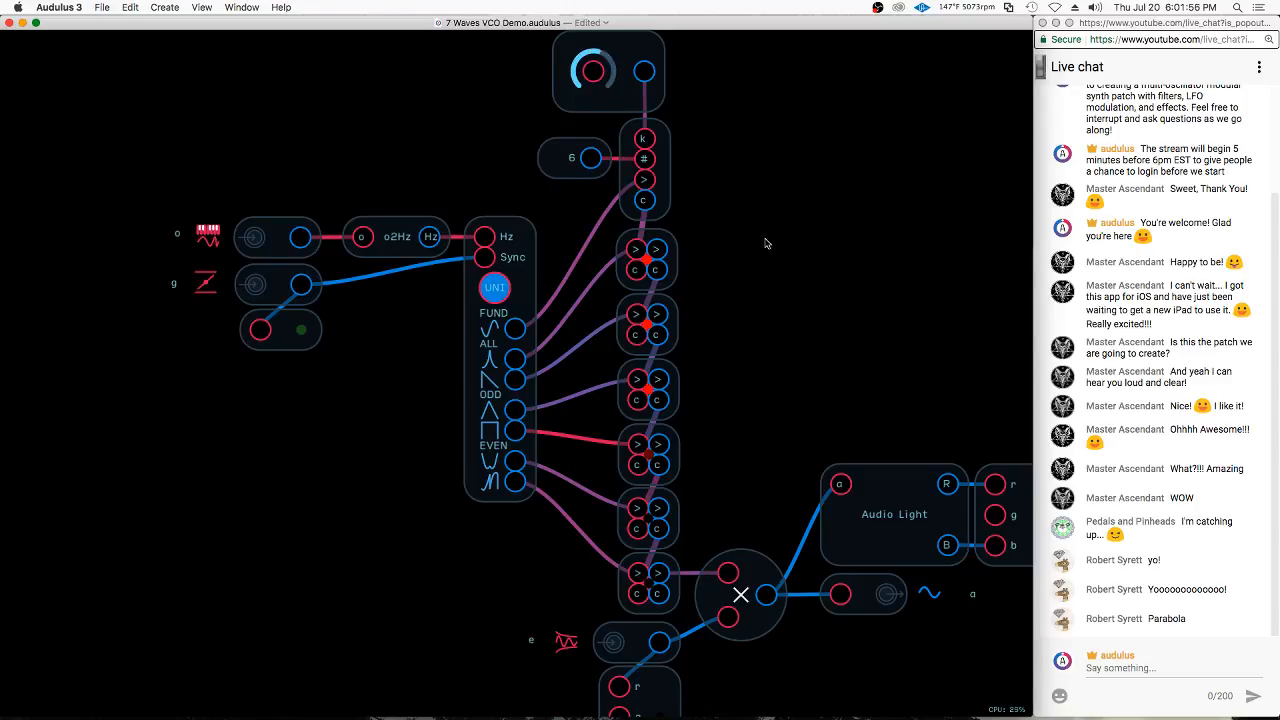
scroll(172, 218, up, 2)
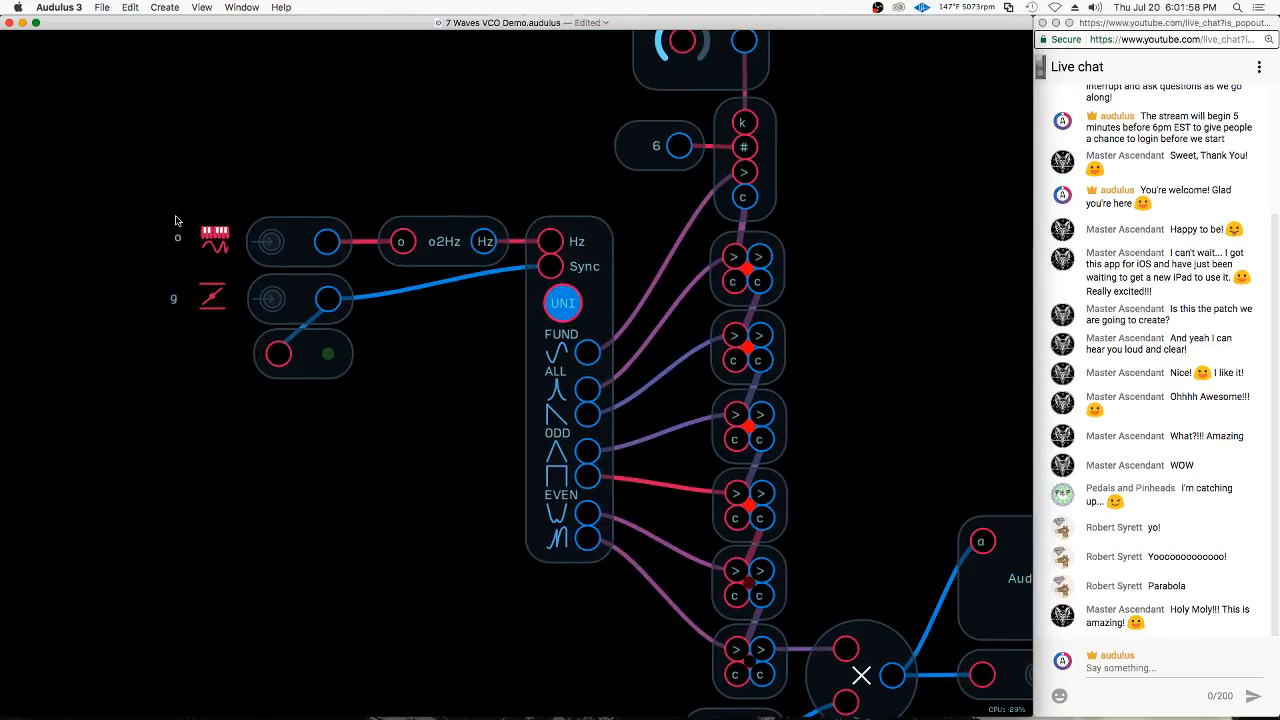
scroll(210, 252, up, 3)
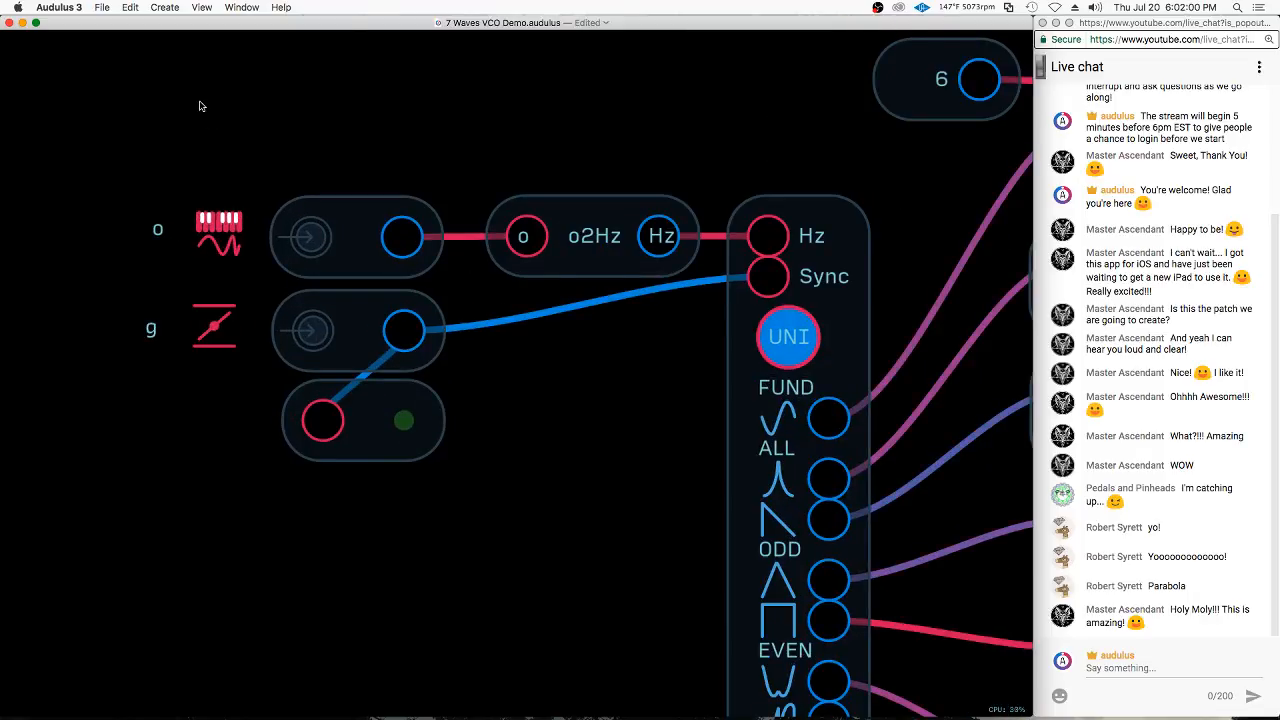
click(812, 458)
click(532, 460)
scroll(209, 172, down, 2)
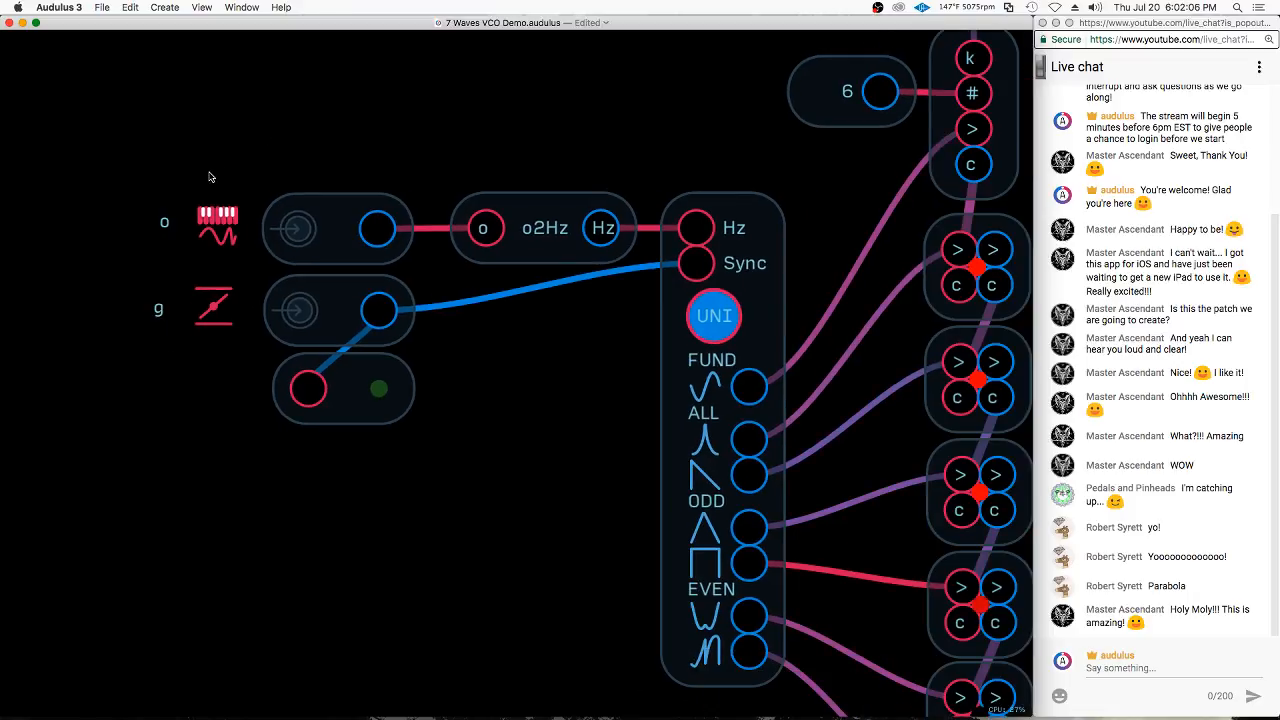
scroll(312, 207, down, 2)
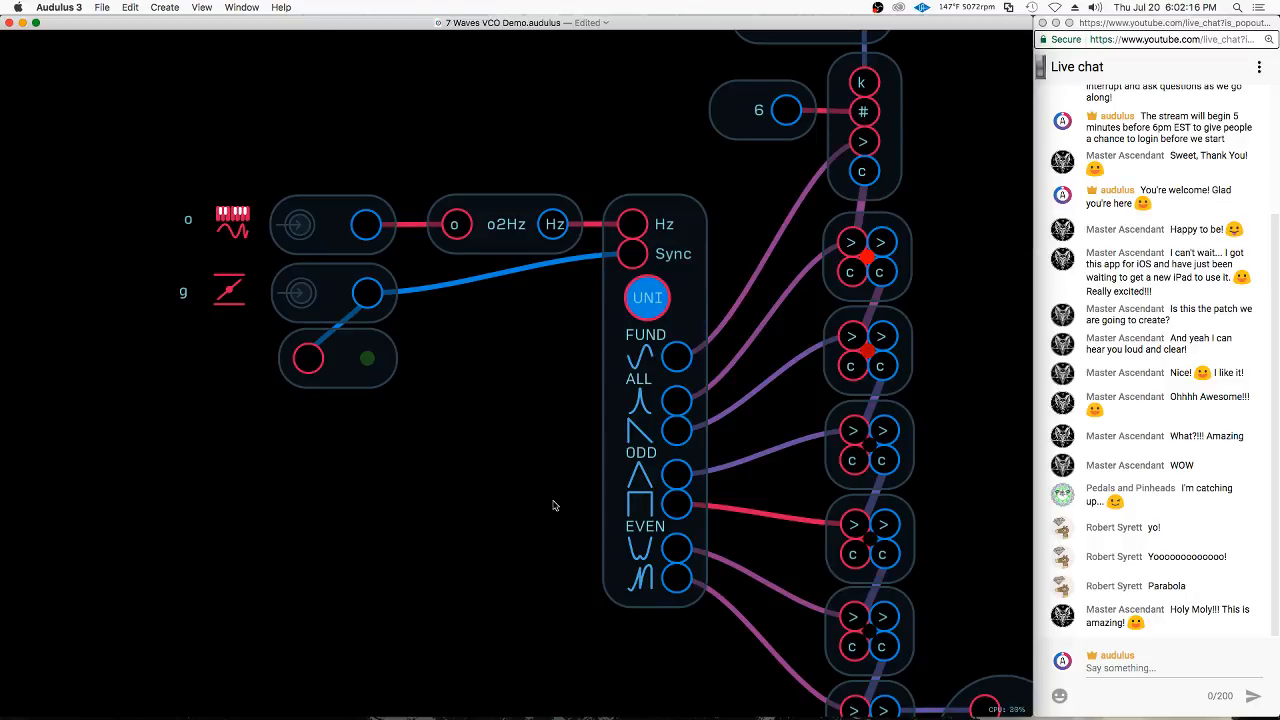
drag(540, 537, 446, 520)
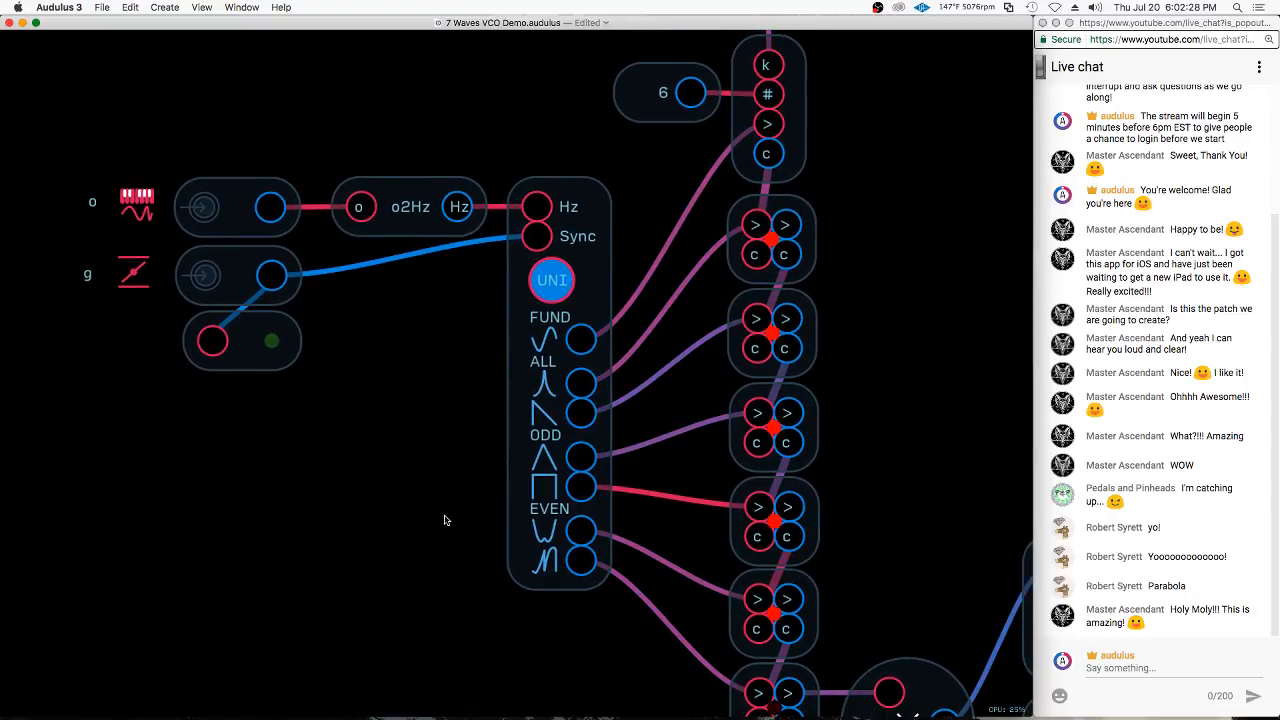
Examine the oscillator node's waveform outputs, return to the main patch and look at the 7 Waves VCO's wave knob and output
click(516, 461)
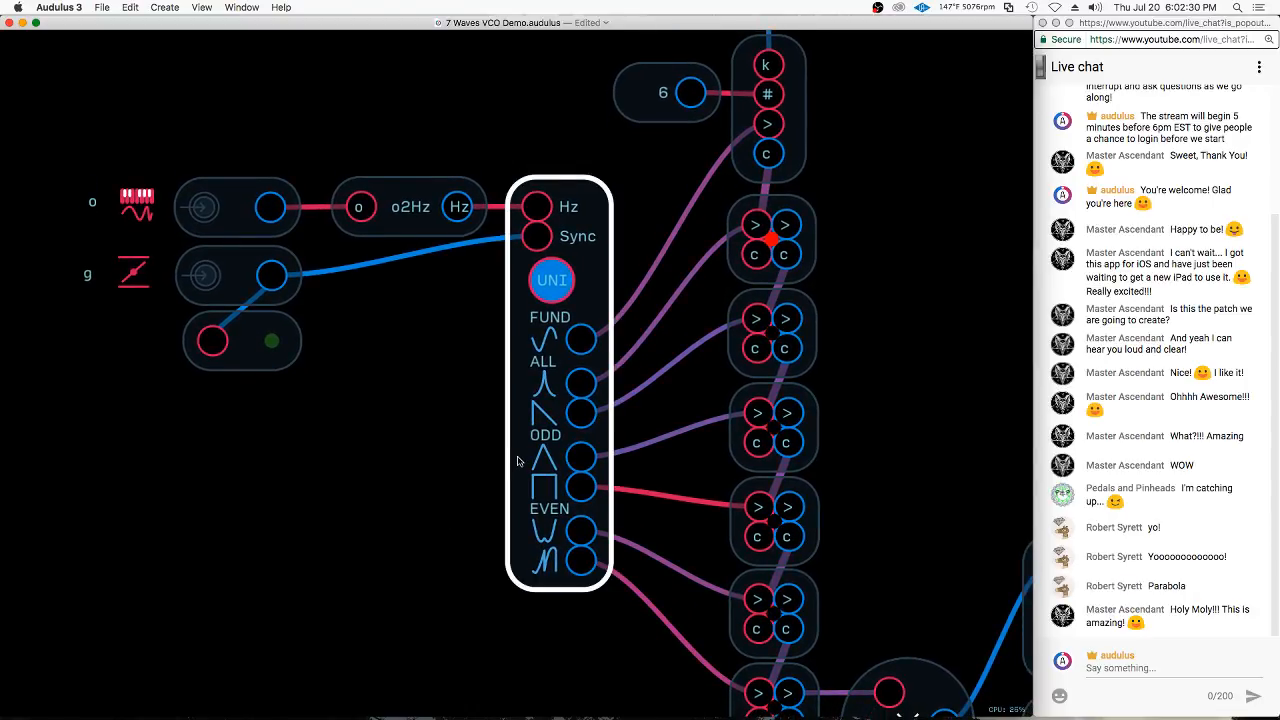
click(517, 461)
click(516, 461)
click(515, 460)
double_click(455, 414)
click(212, 96)
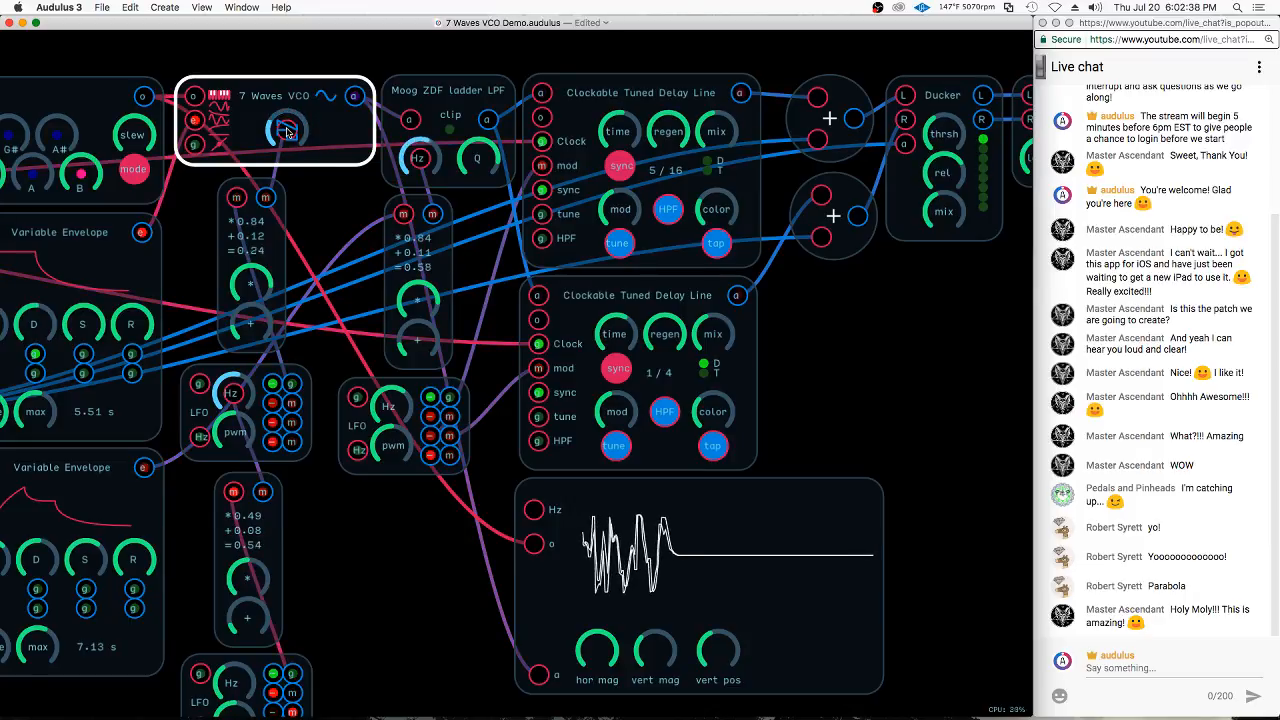
drag(286, 131, 290, 146)
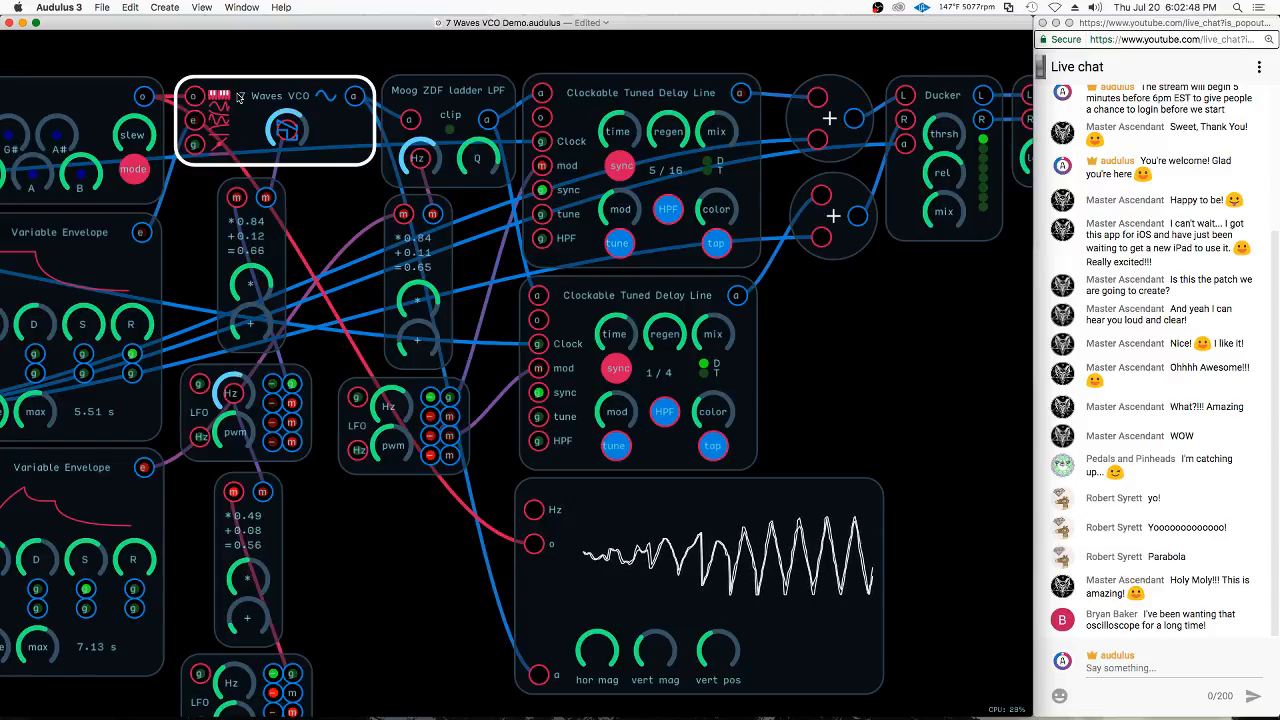
click(322, 96)
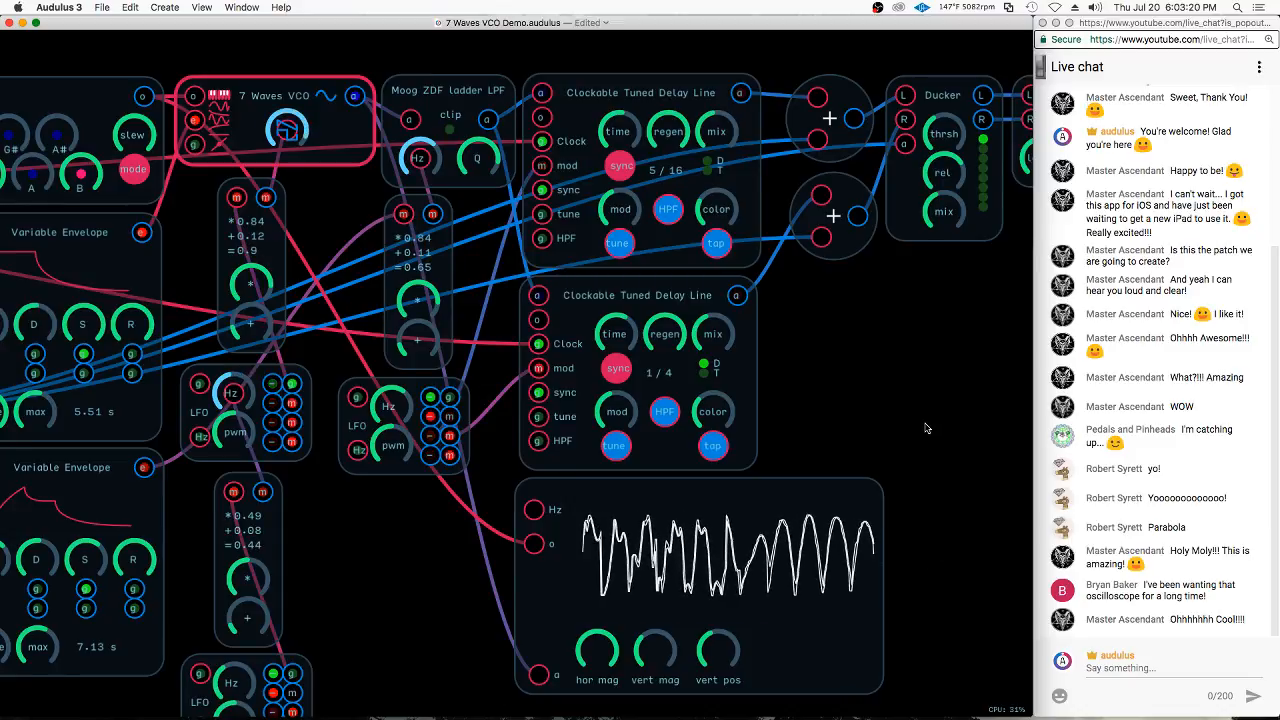
Add a Waveform metering node beside the second delay line and connect the 7 Waves VCO's output to it
right_click(861, 386)
mouse_move(905, 494)
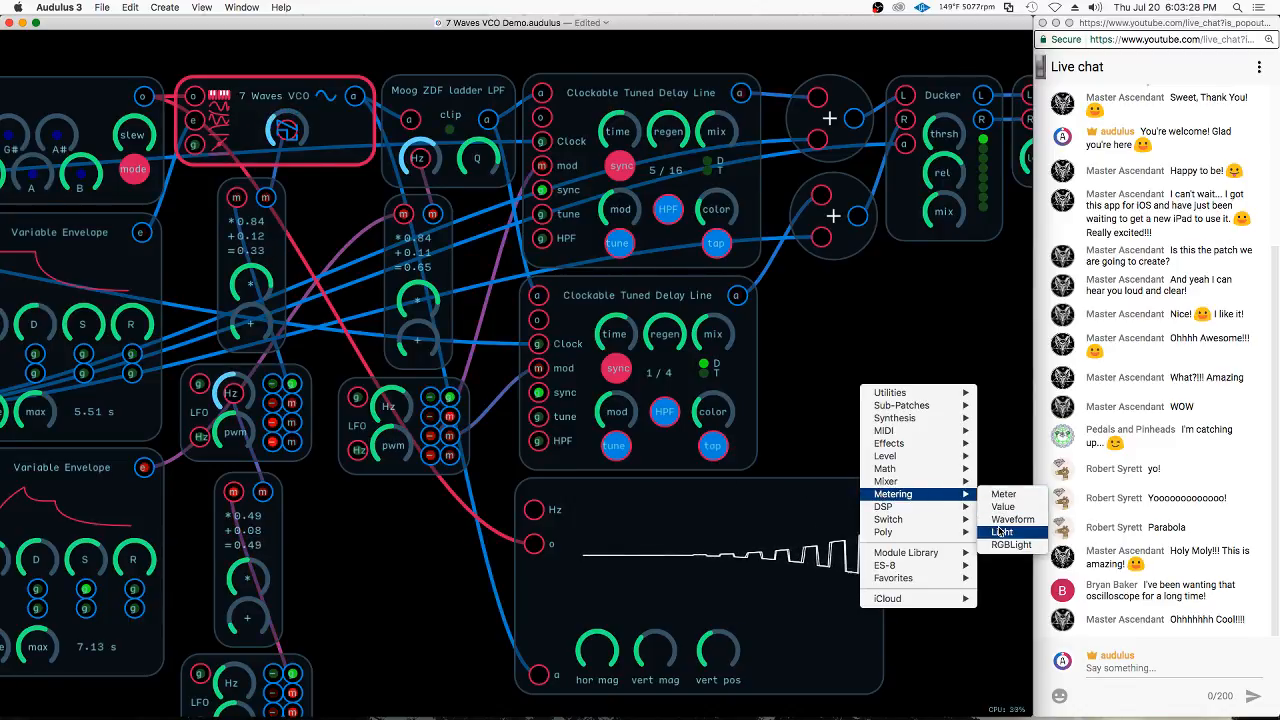
click(1002, 521)
drag(910, 348, 840, 390)
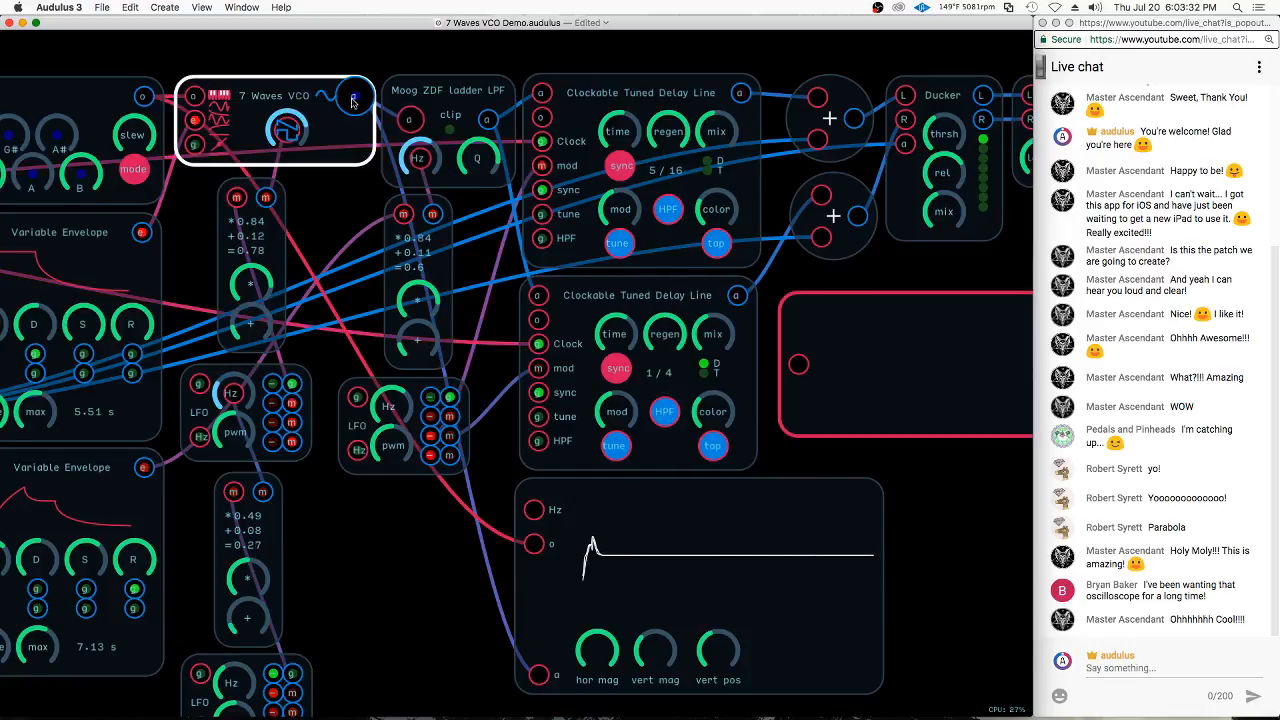
drag(352, 102, 798, 364)
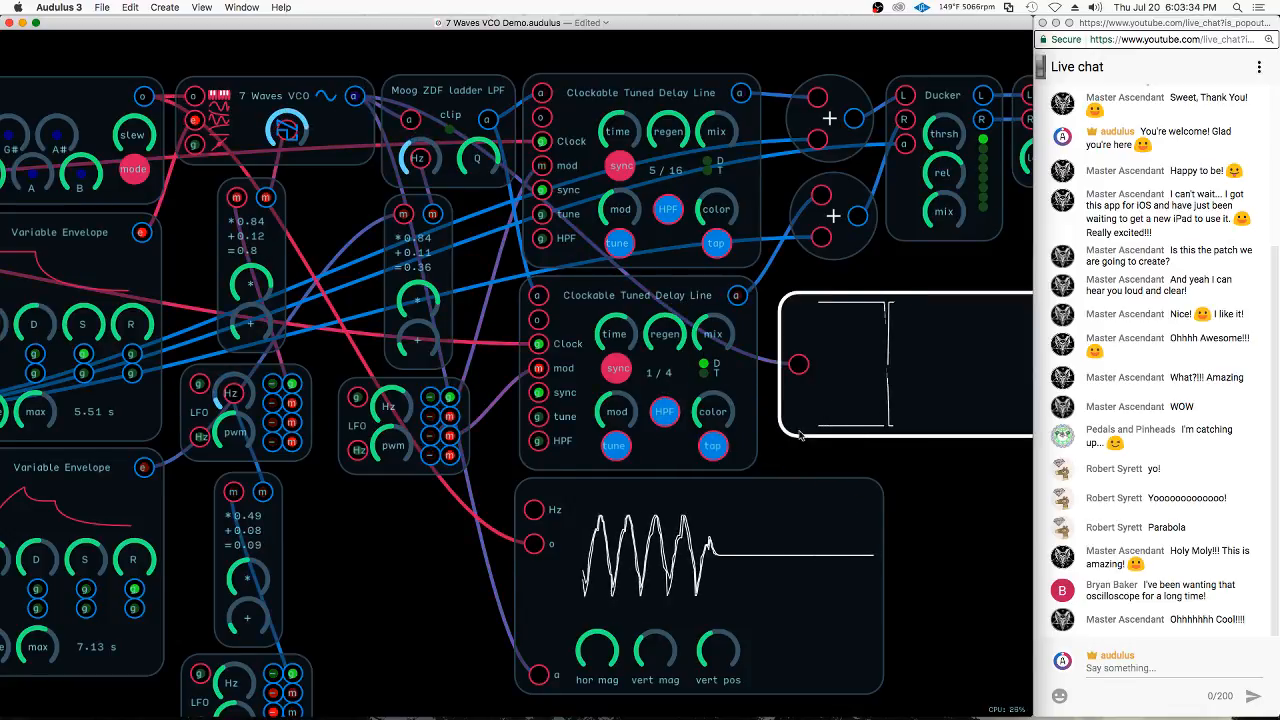
drag(912, 405, 783, 426)
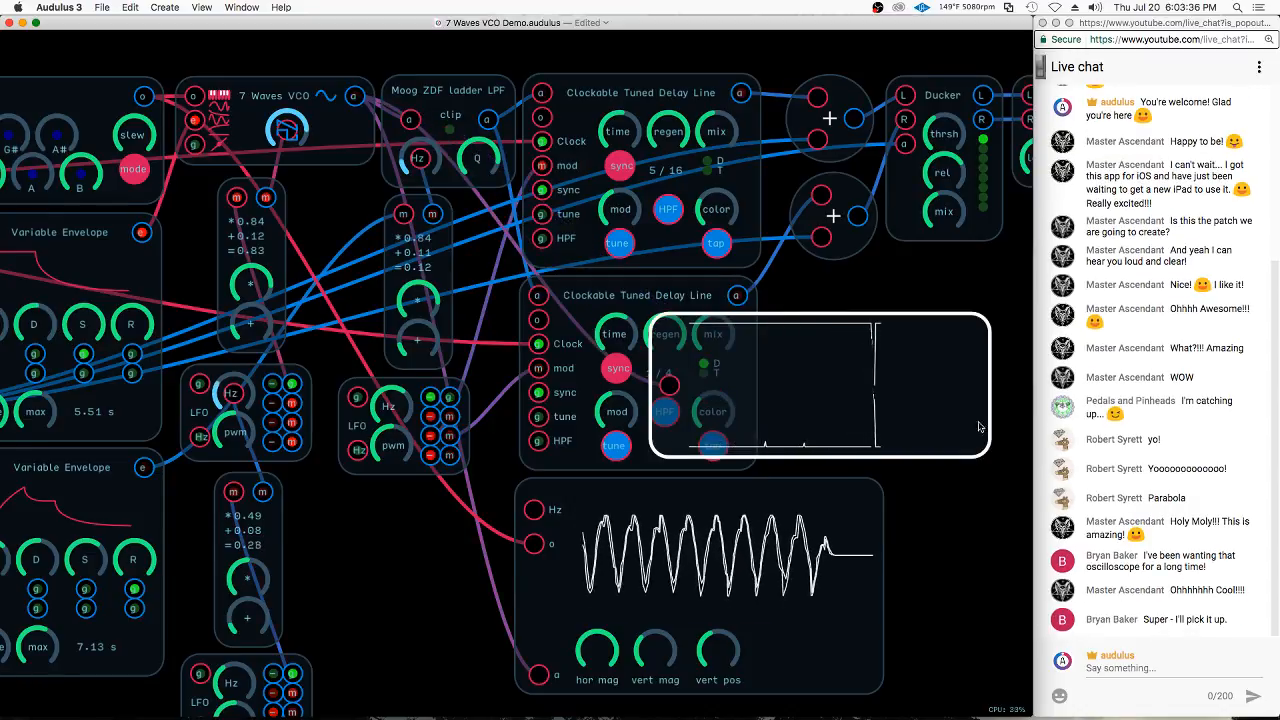
drag(894, 380, 953, 366)
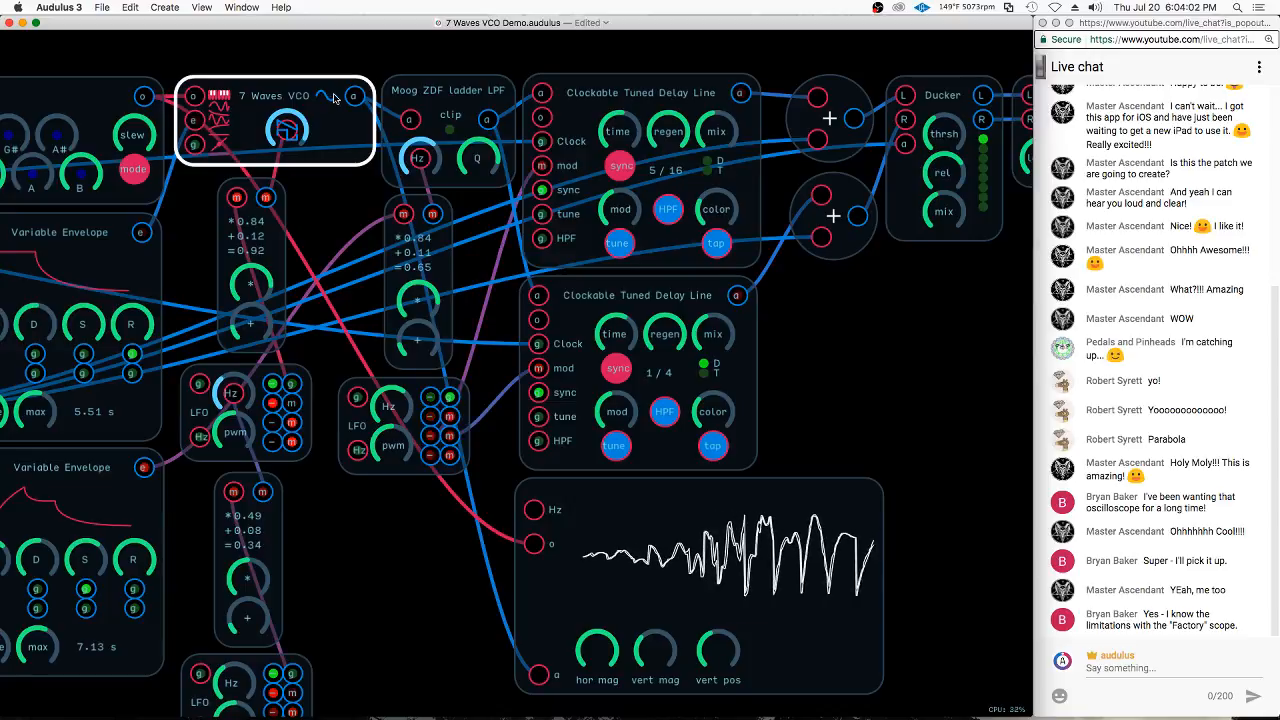
View the oscilloscope module's internal nodes, and try lower and higher horizontal and vertical magnification on it before restoring both settings
double_click(549, 613)
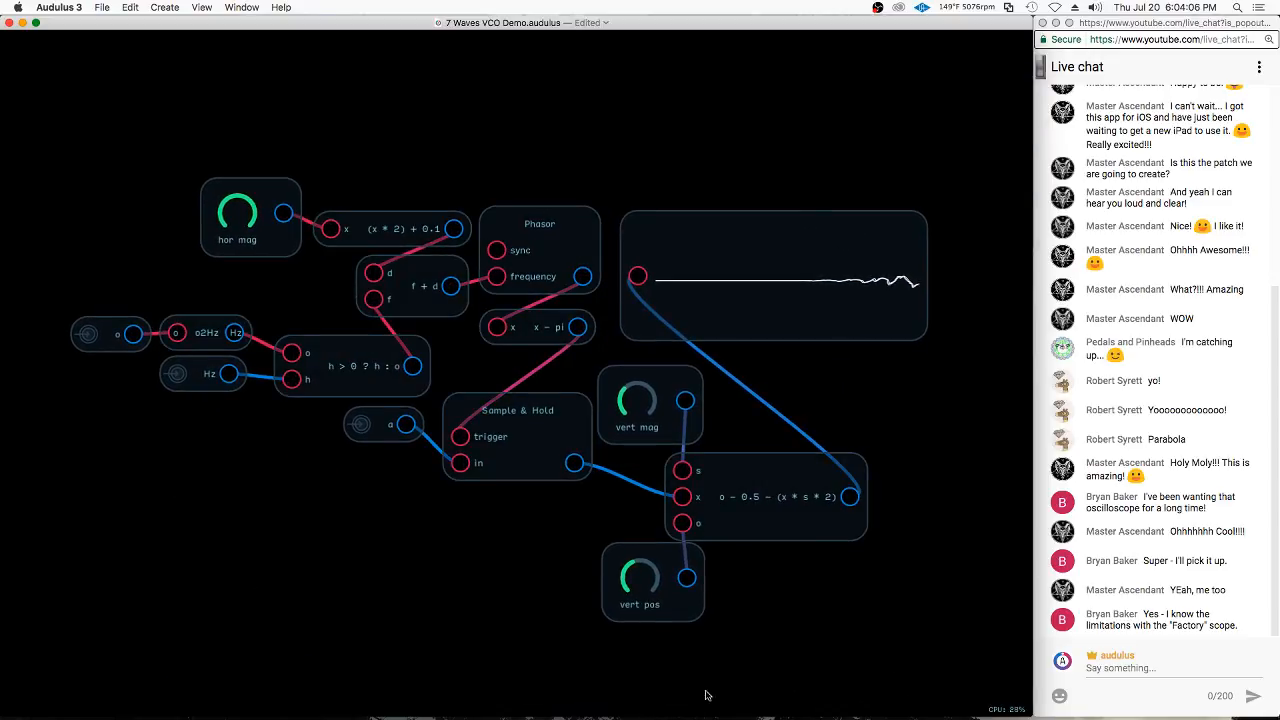
double_click(726, 279)
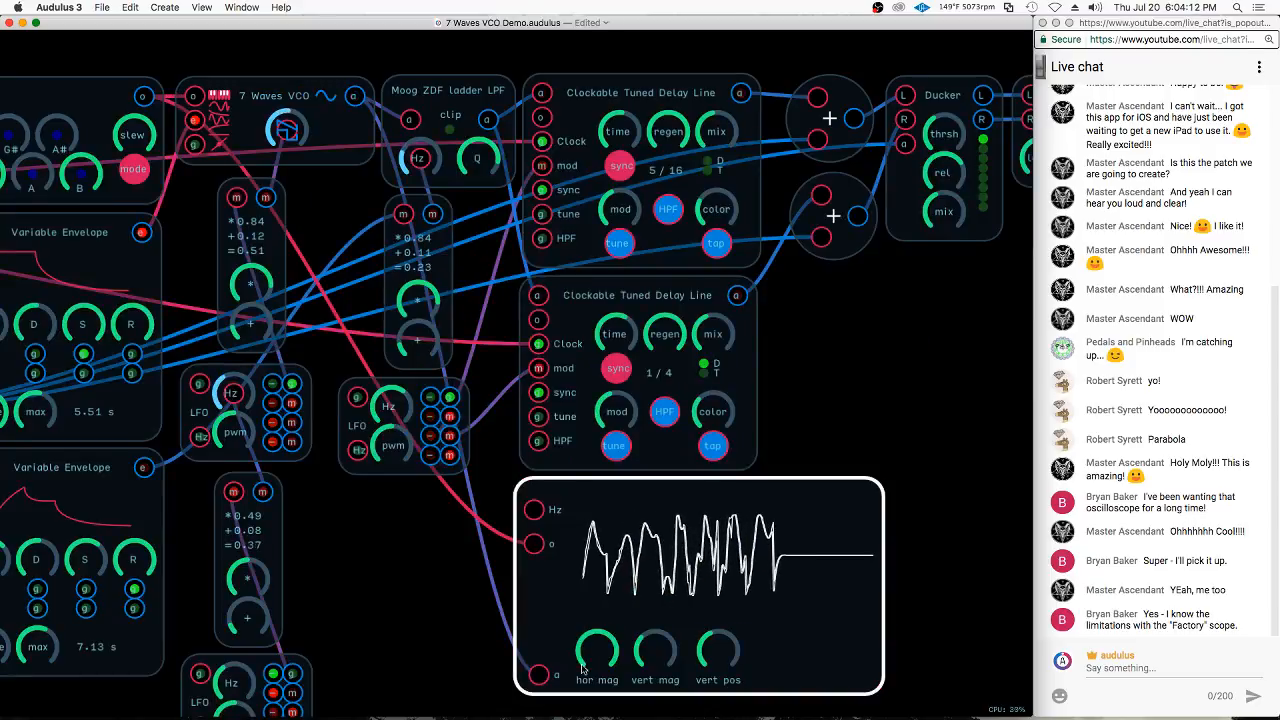
drag(600, 649, 482, 677)
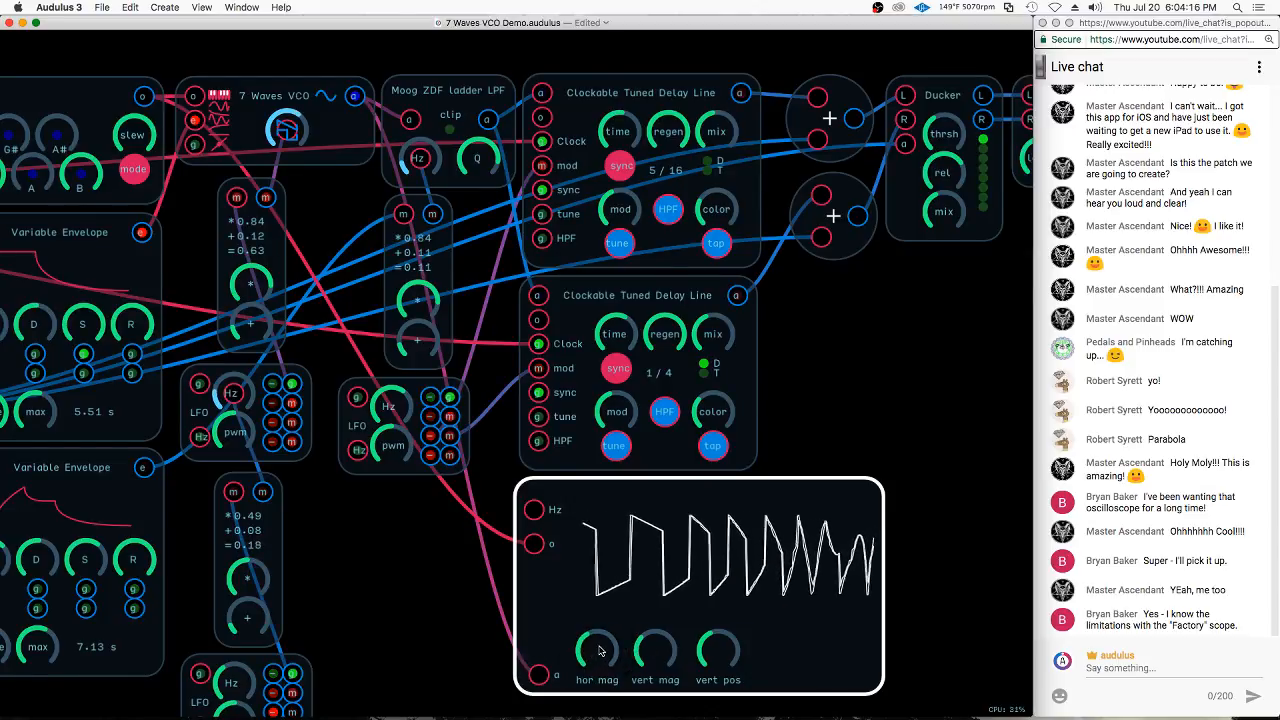
drag(599, 651, 805, 646)
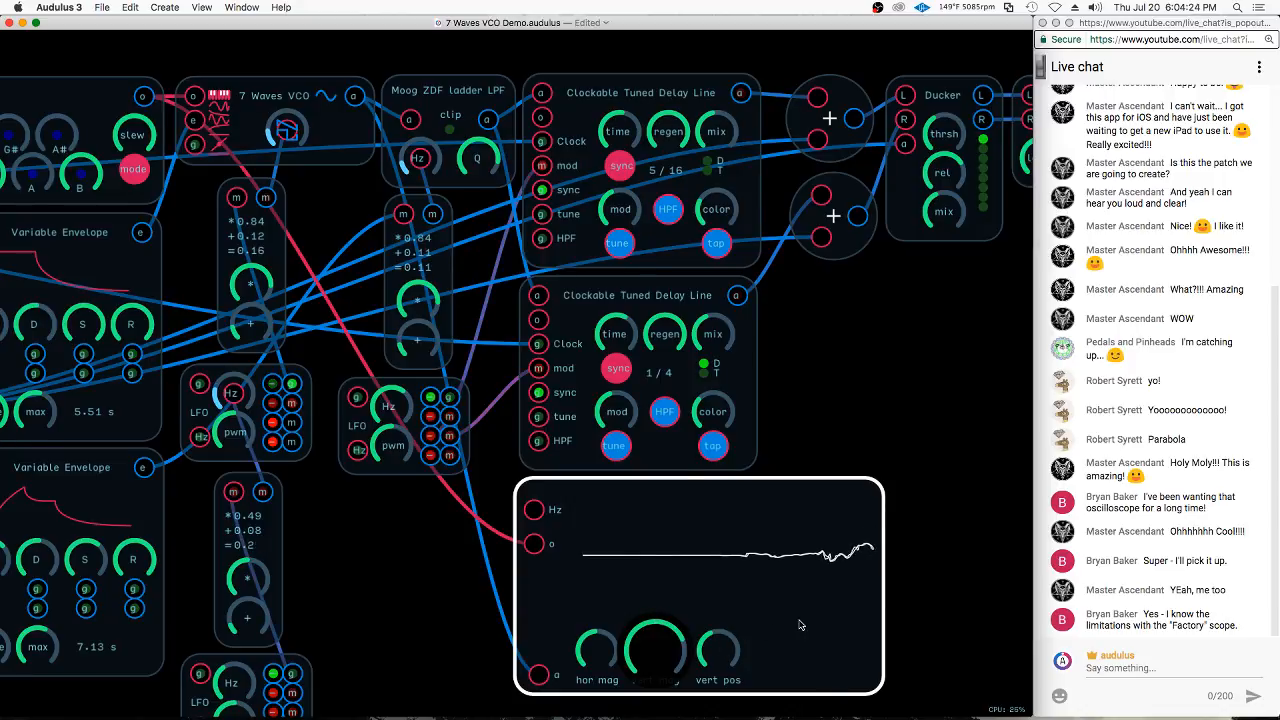
drag(803, 624, 803, 620)
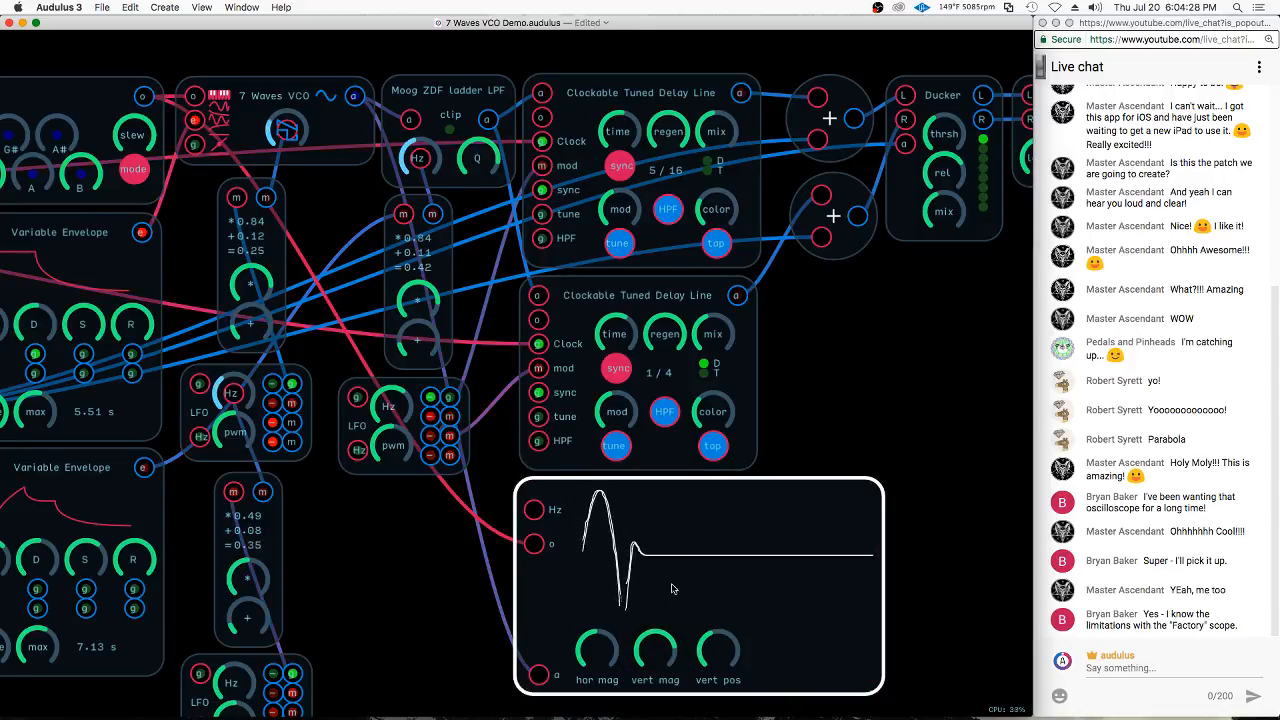
drag(656, 647, 533, 706)
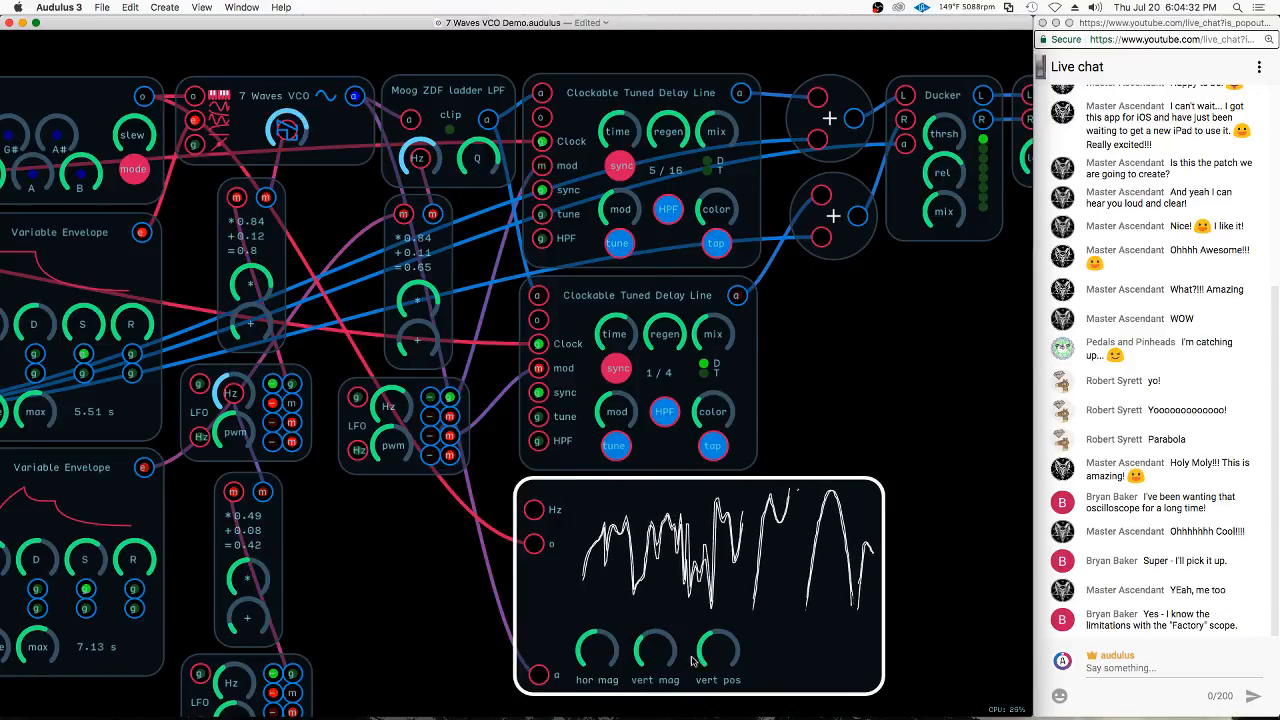
mouse_move(600, 654)
mouse_down()
mouse_move(816, 633)
mouse_move(940, 479)
mouse_up()
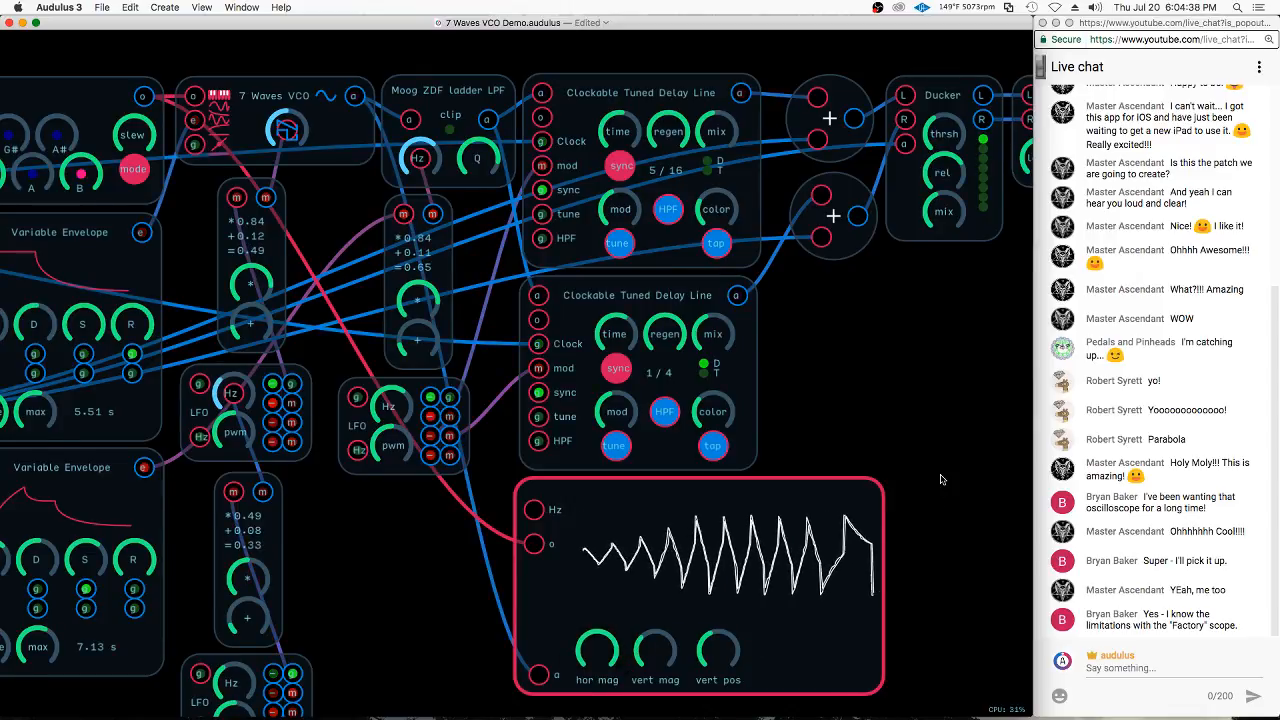
Examine the whole patch and follow the pitch signal from the S&H module through the scaling module and Scale Quantizer to the 7 Waves VCO
scroll(623, 530, down, 3)
scroll(623, 530, down, 2)
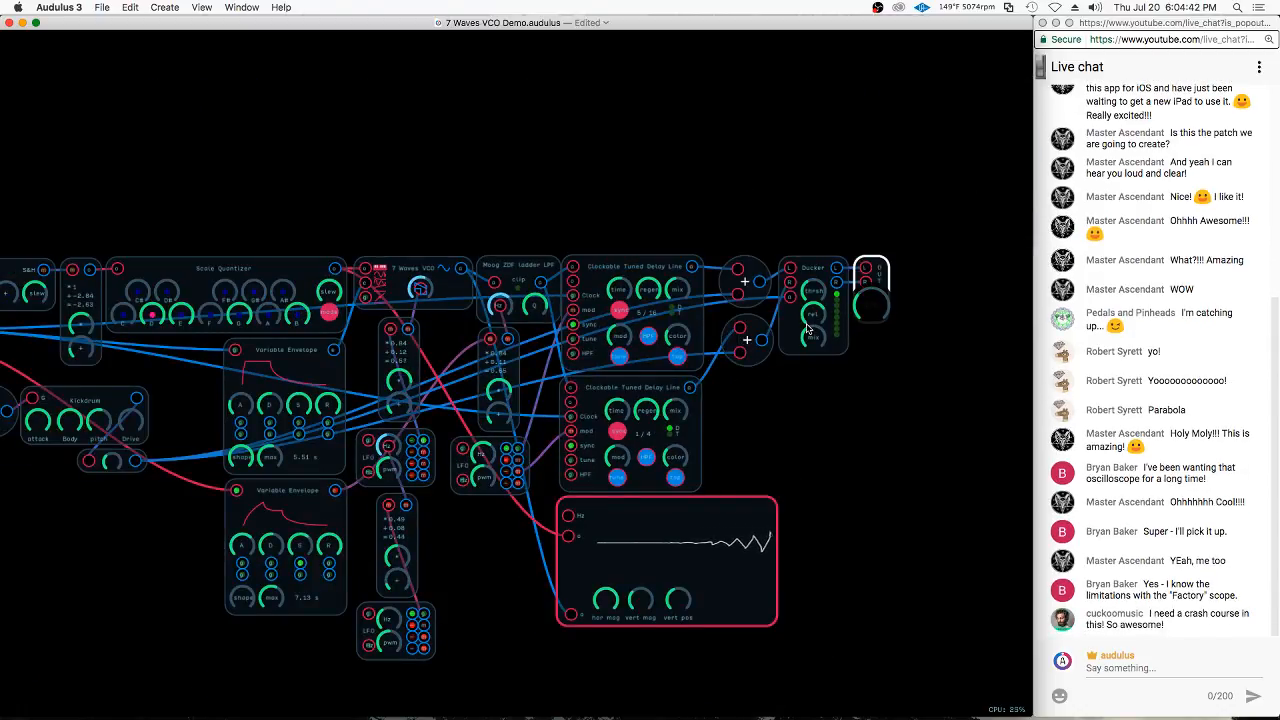
double_click(922, 431)
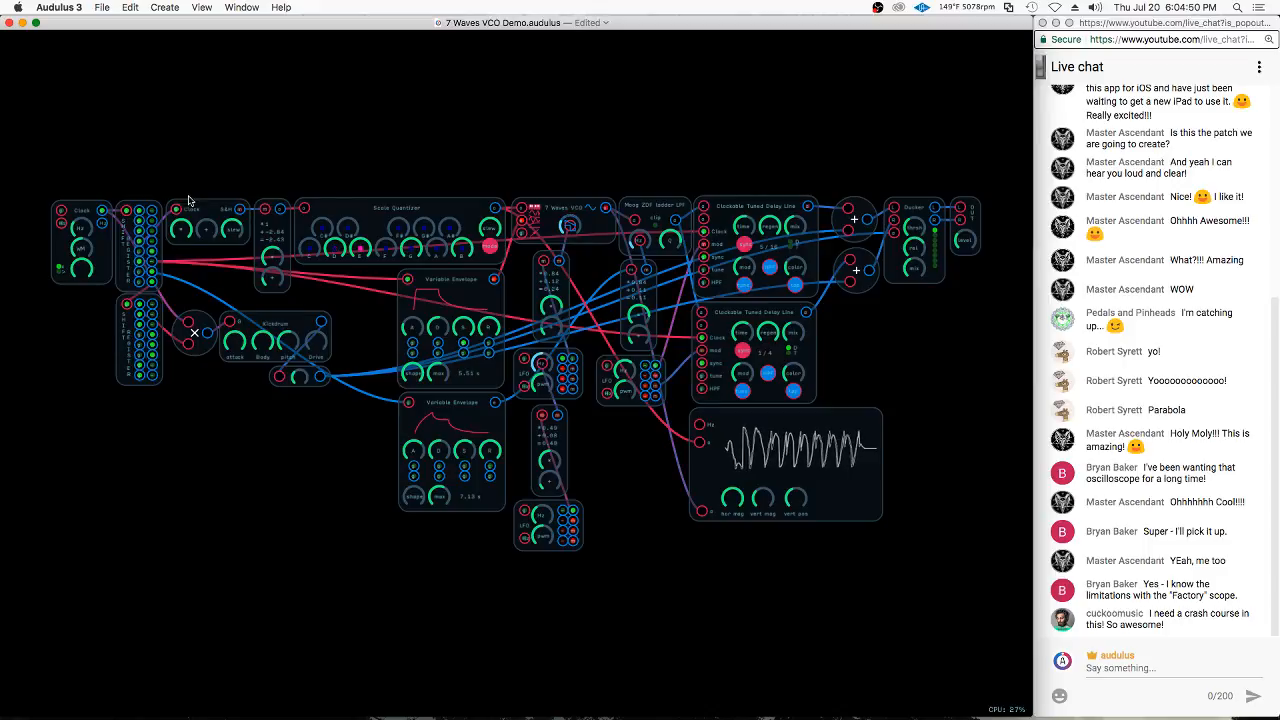
scroll(168, 228, up, 5)
scroll(168, 228, up, 5)
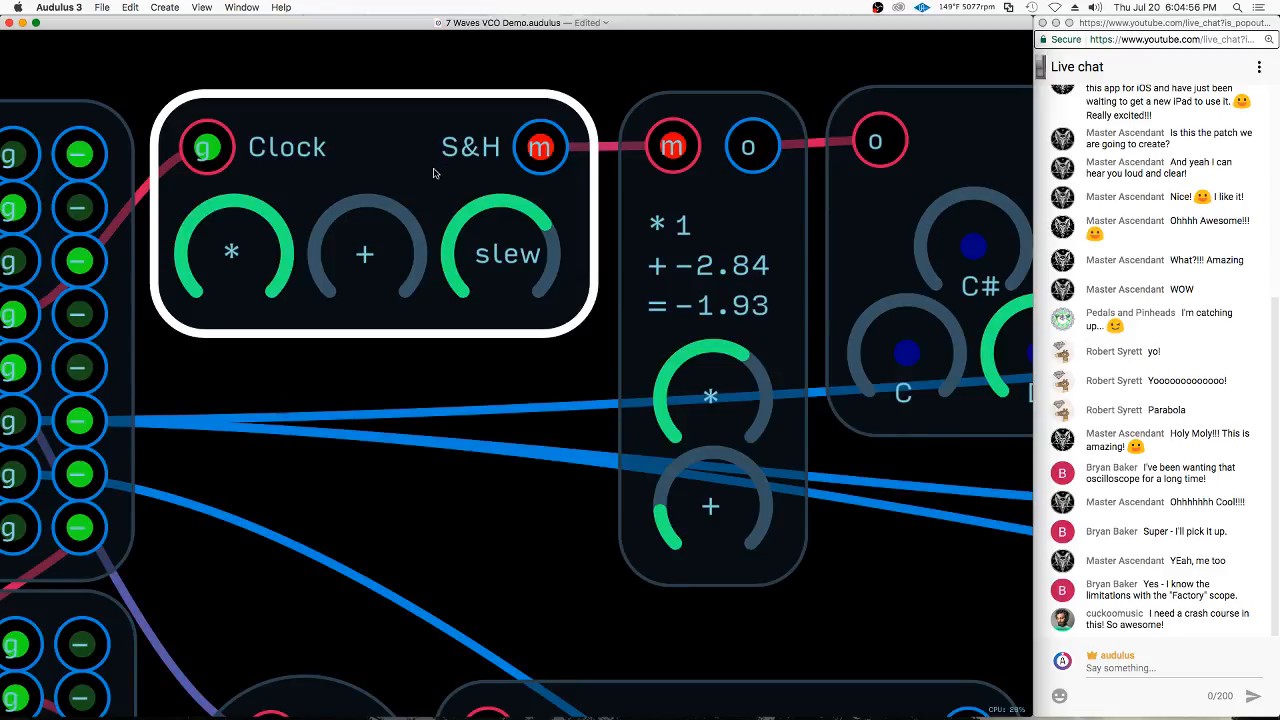
scroll(385, 175, down, 2)
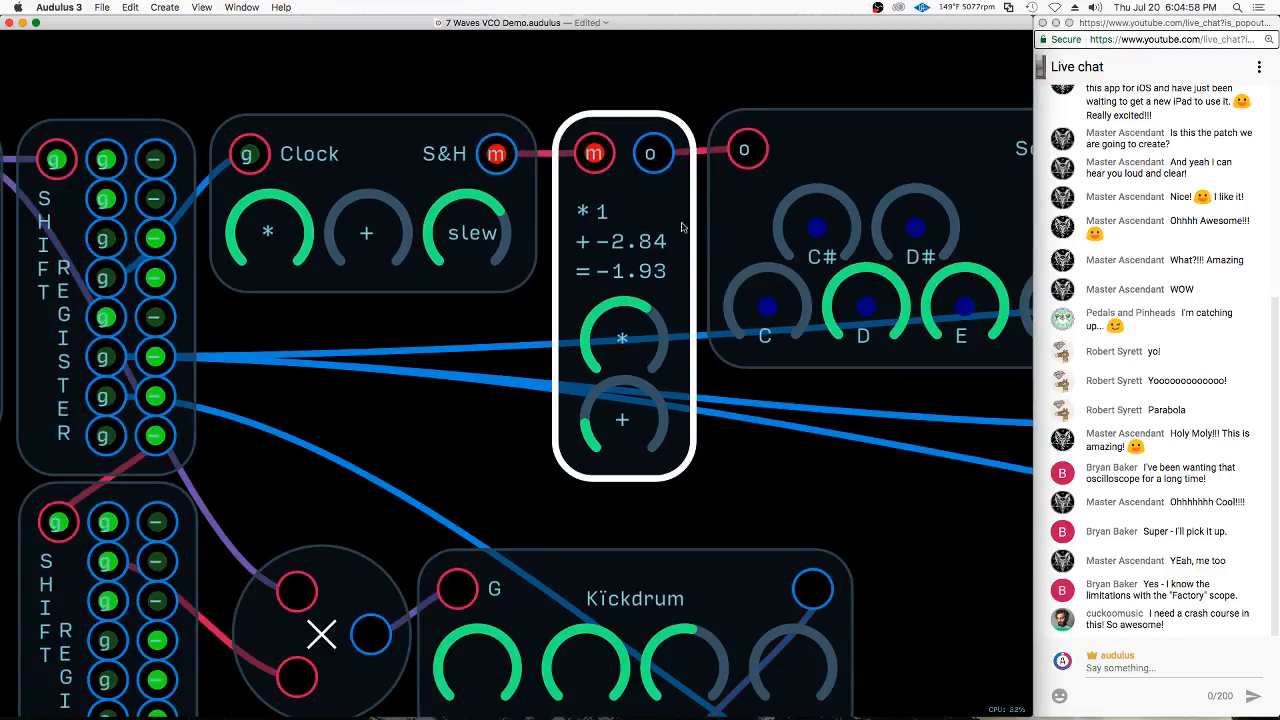
scroll(190, 361, down, 3)
drag(746, 486, 424, 458)
drag(927, 370, 459, 389)
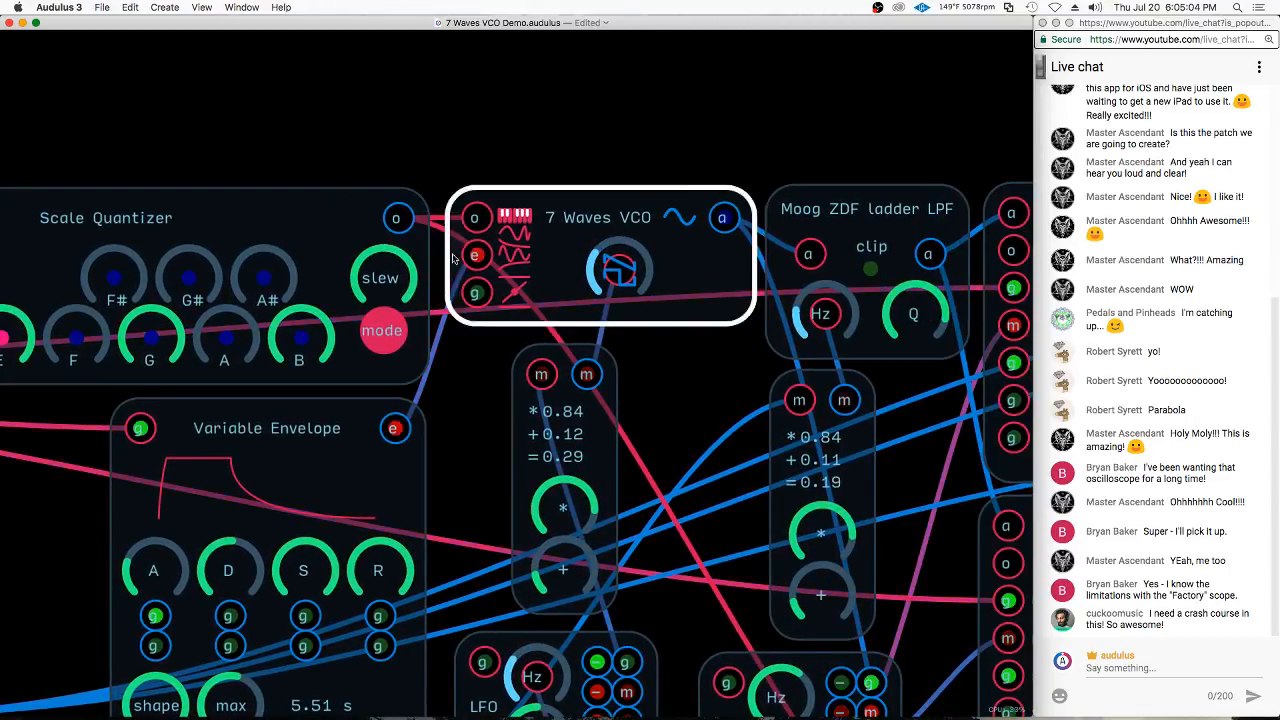
Look inside the 7 Waves VCO once more, and examine its octave, envelope and gate inputs and audio output in the main patch
double_click(644, 204)
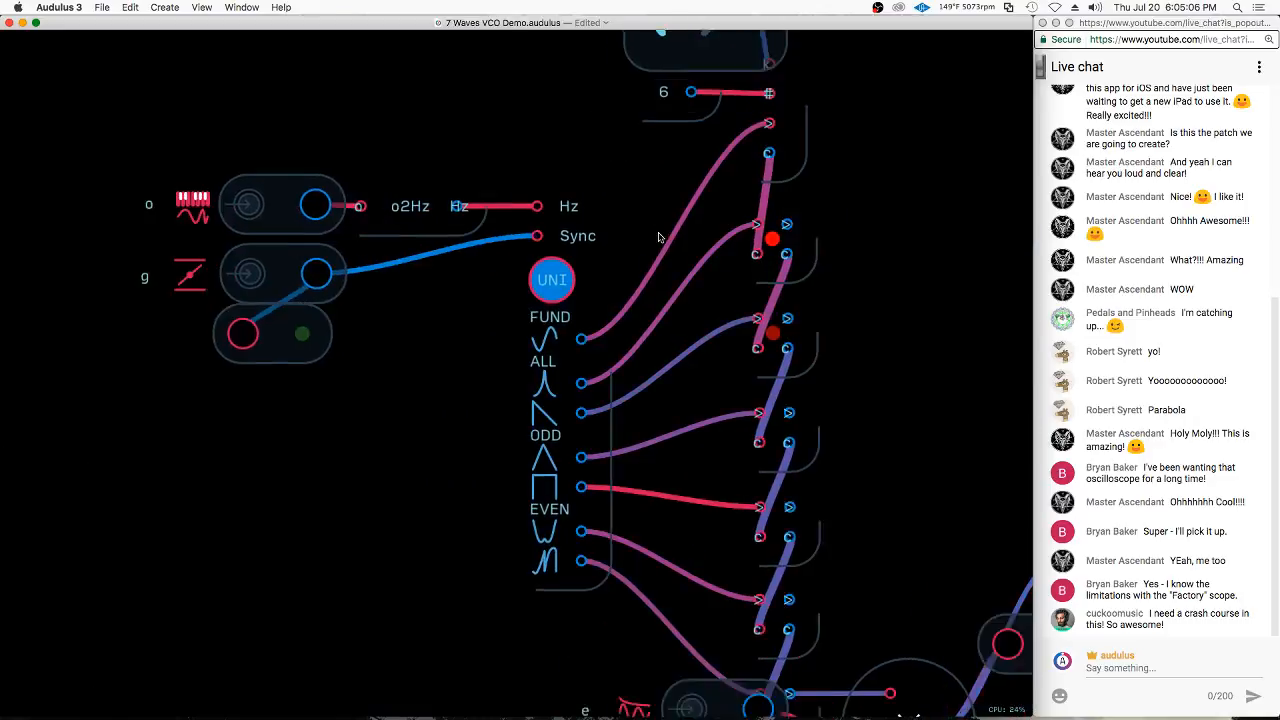
click(547, 514)
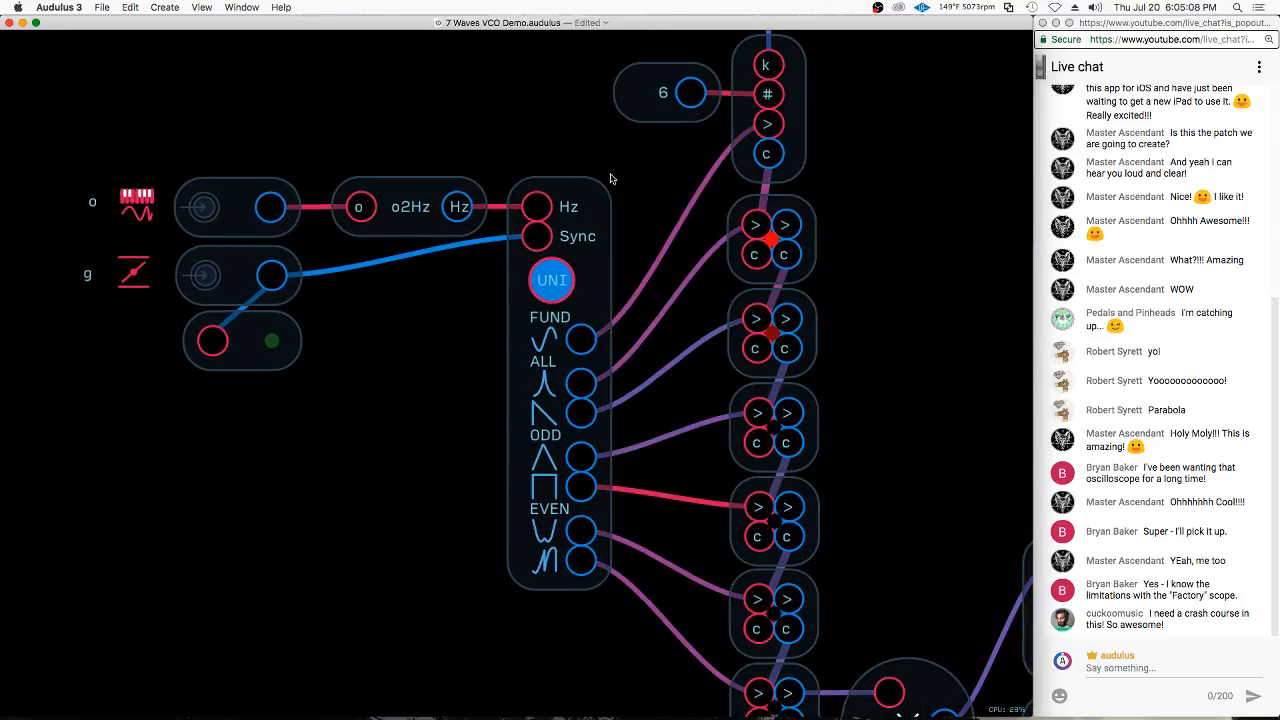
scroll(609, 177, down, 2)
double_click(472, 366)
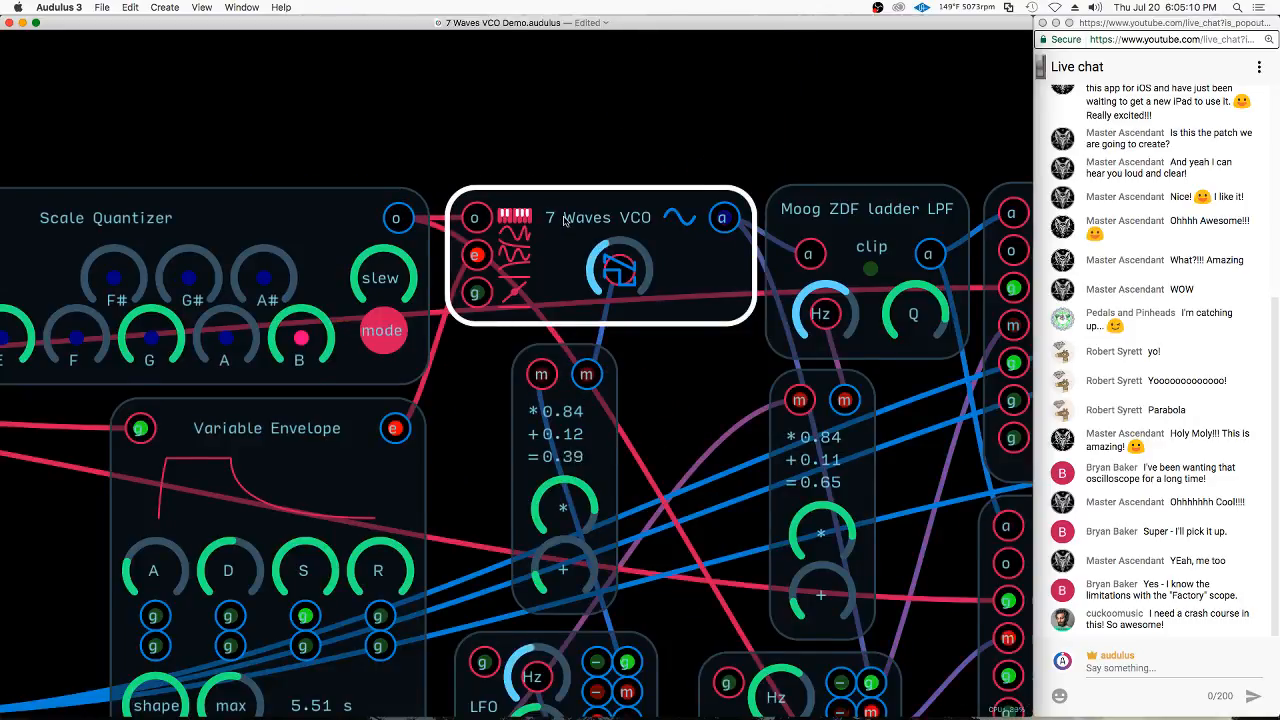
scroll(532, 228, up, 4)
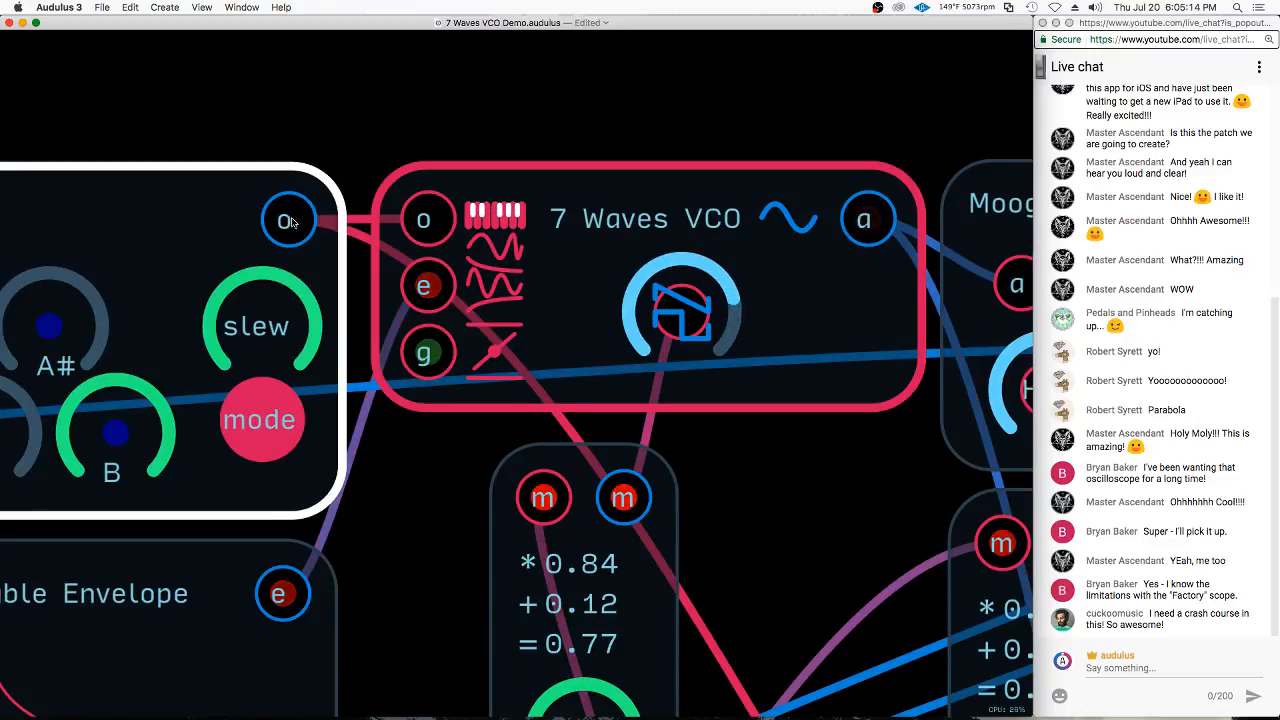
scroll(795, 217, down, 5)
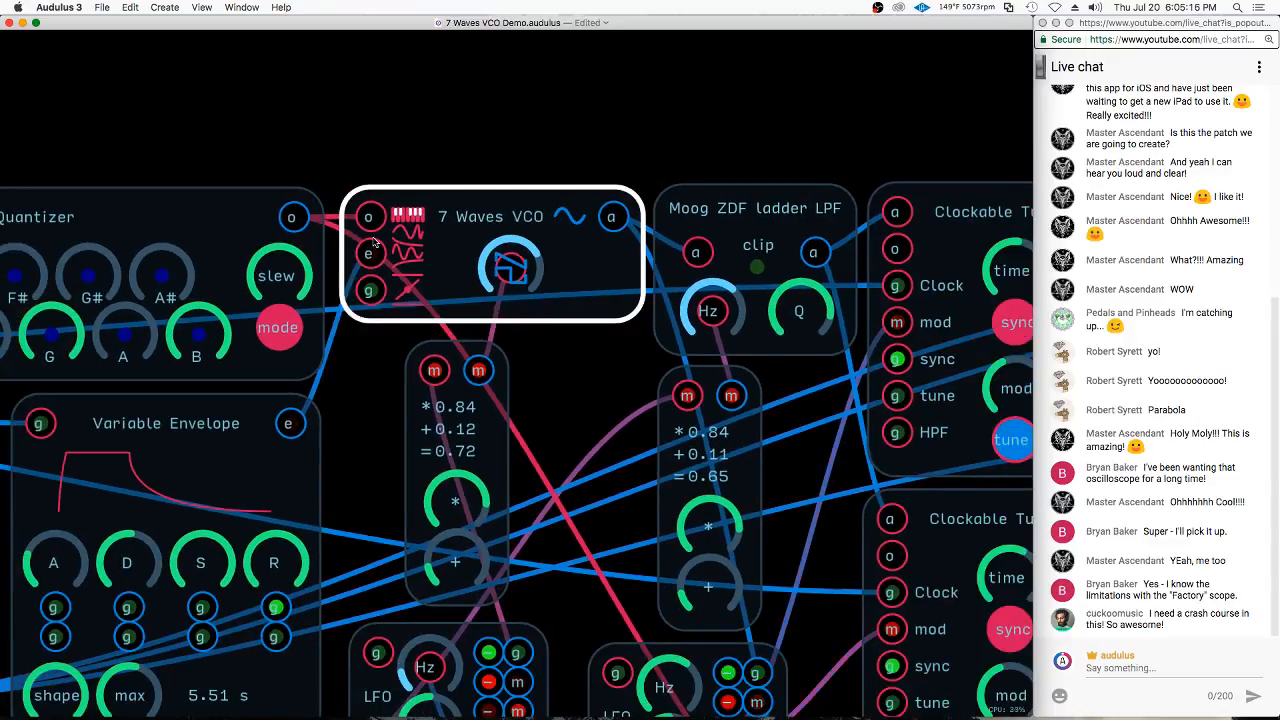
scroll(287, 184, down, 2)
scroll(287, 184, down, 4)
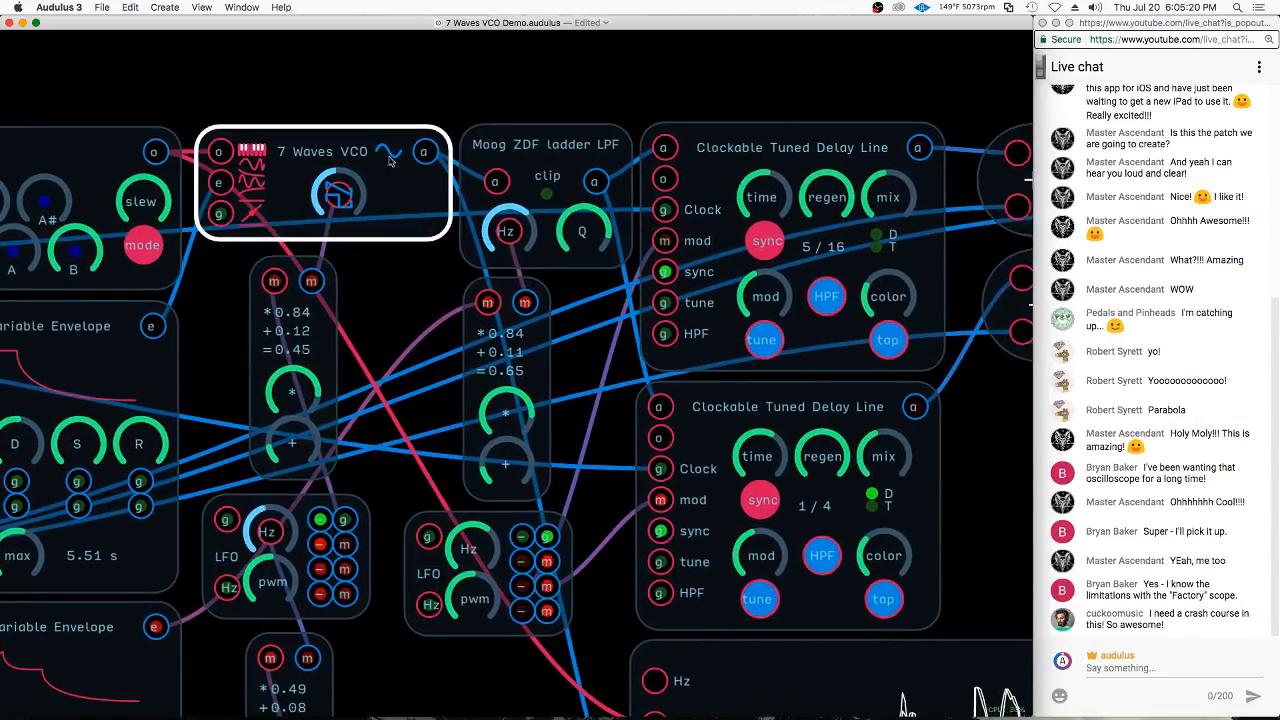
scroll(400, 178, down, 2)
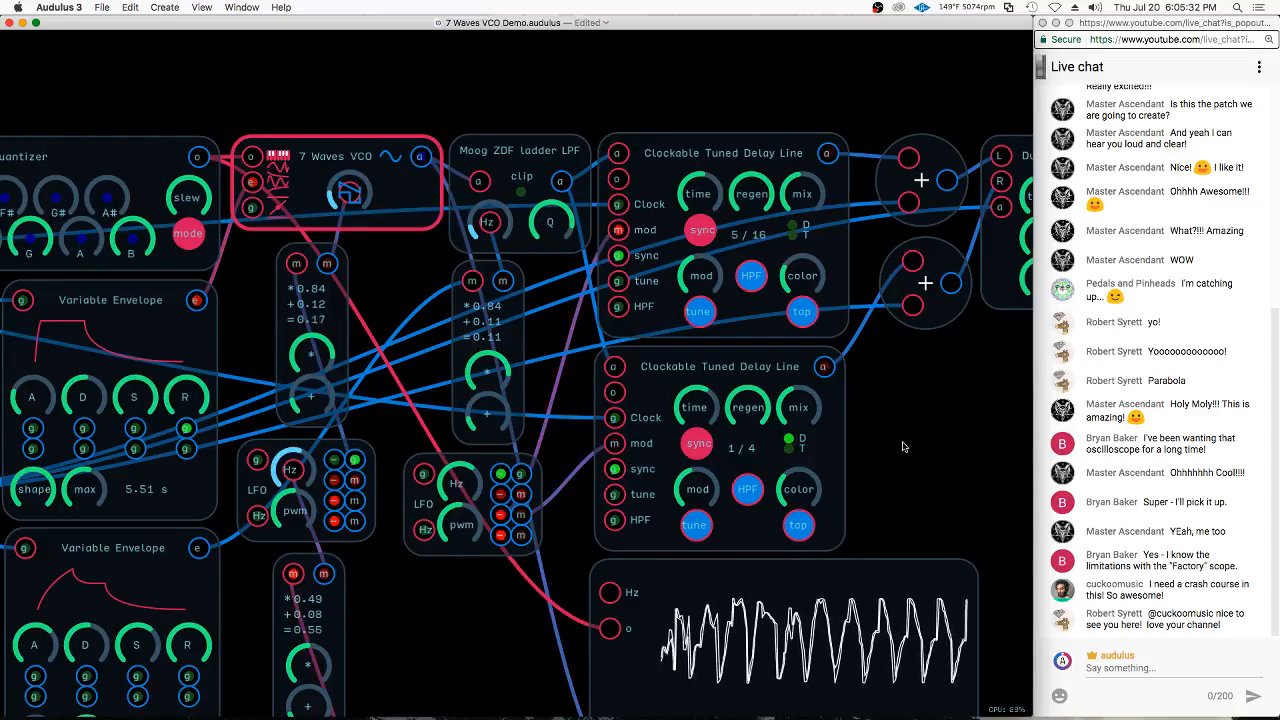
Examine the signal path across the whole patch, from the clock and shift registers through the 7 Waves VCO, filter and delay lines to the Ducker and output
drag(481, 464, 484, 469)
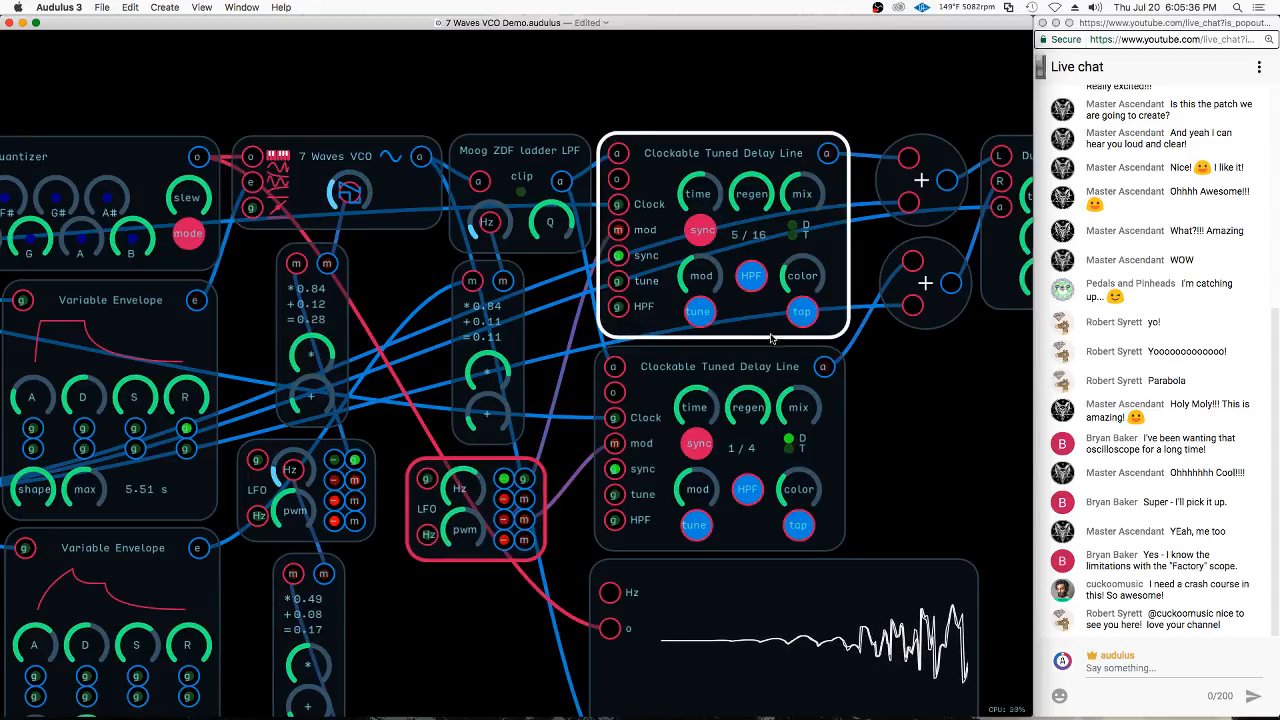
scroll(752, 285, down, 3)
scroll(752, 285, left, 10)
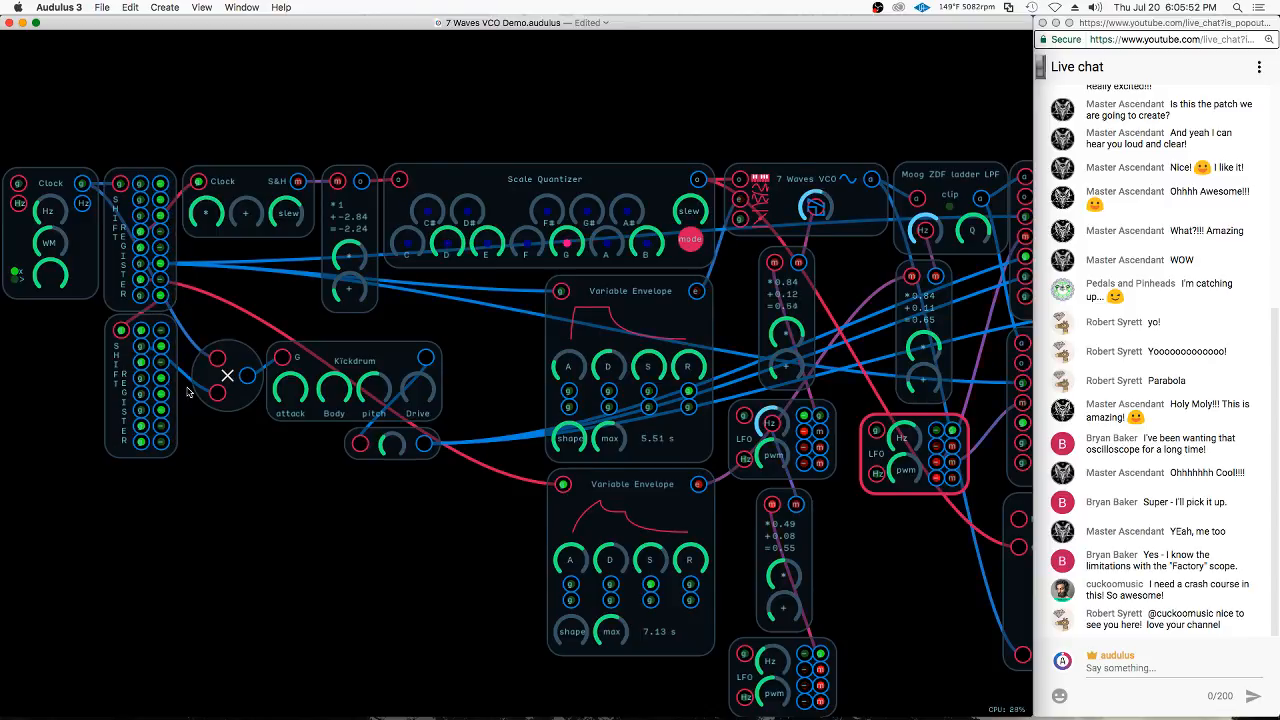
drag(410, 538, 263, 508)
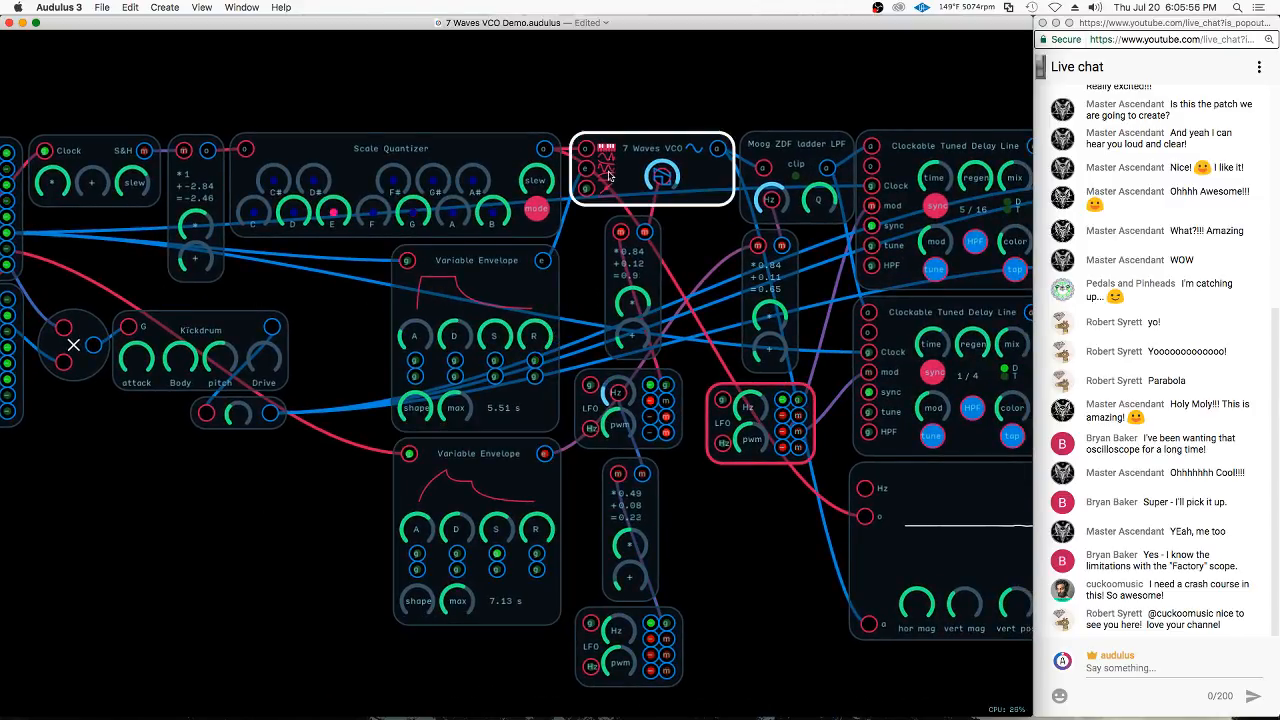
scroll(694, 565, right, 2)
drag(695, 565, 396, 575)
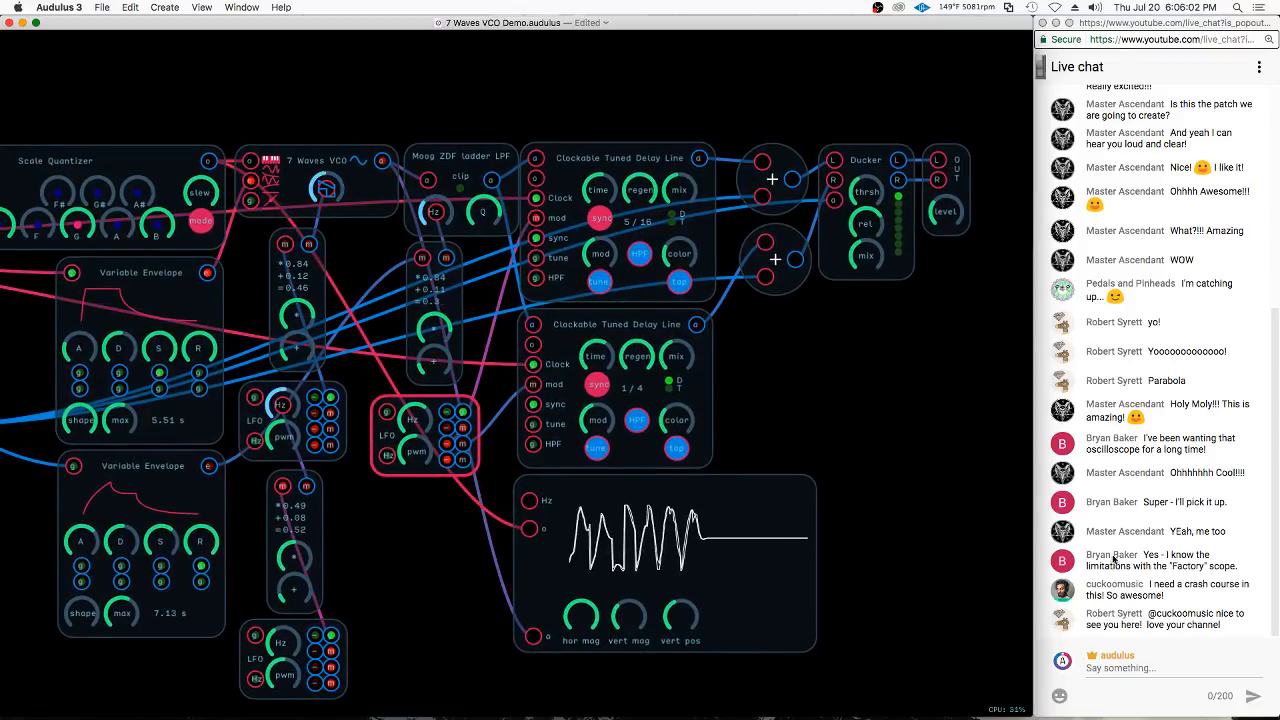
scroll(967, 558, down, 3)
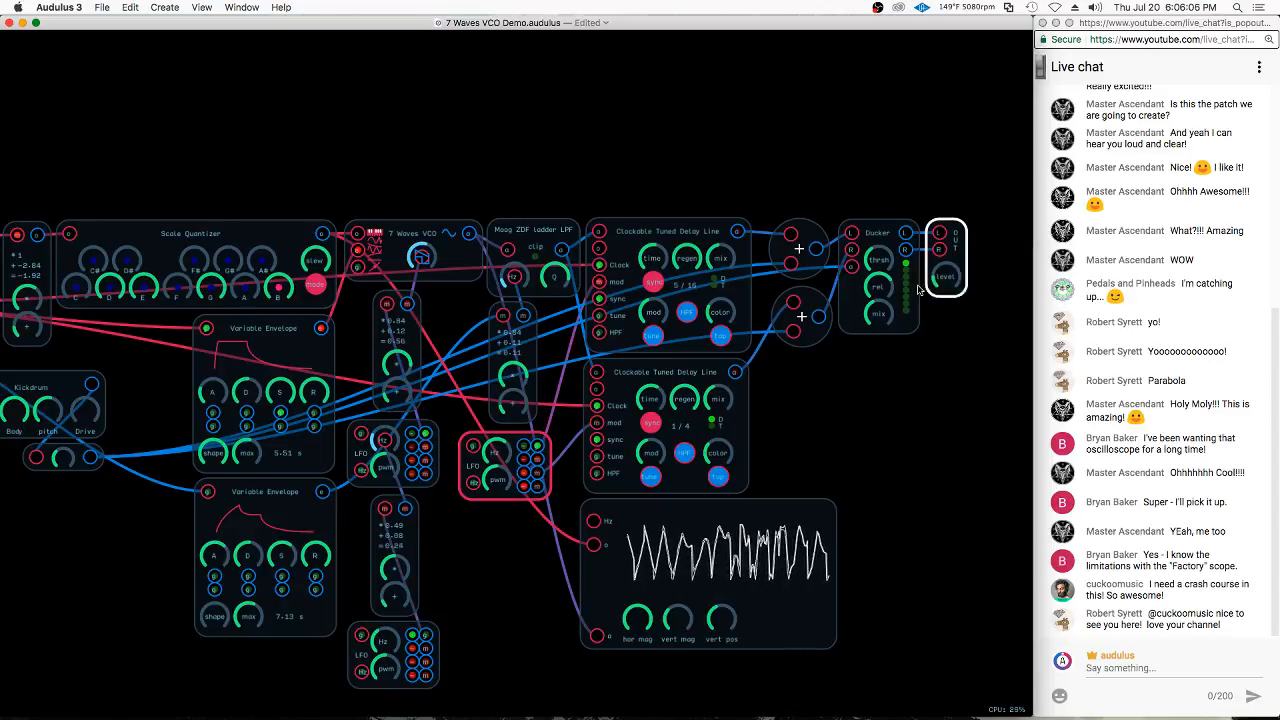
scroll(930, 280, up, 5)
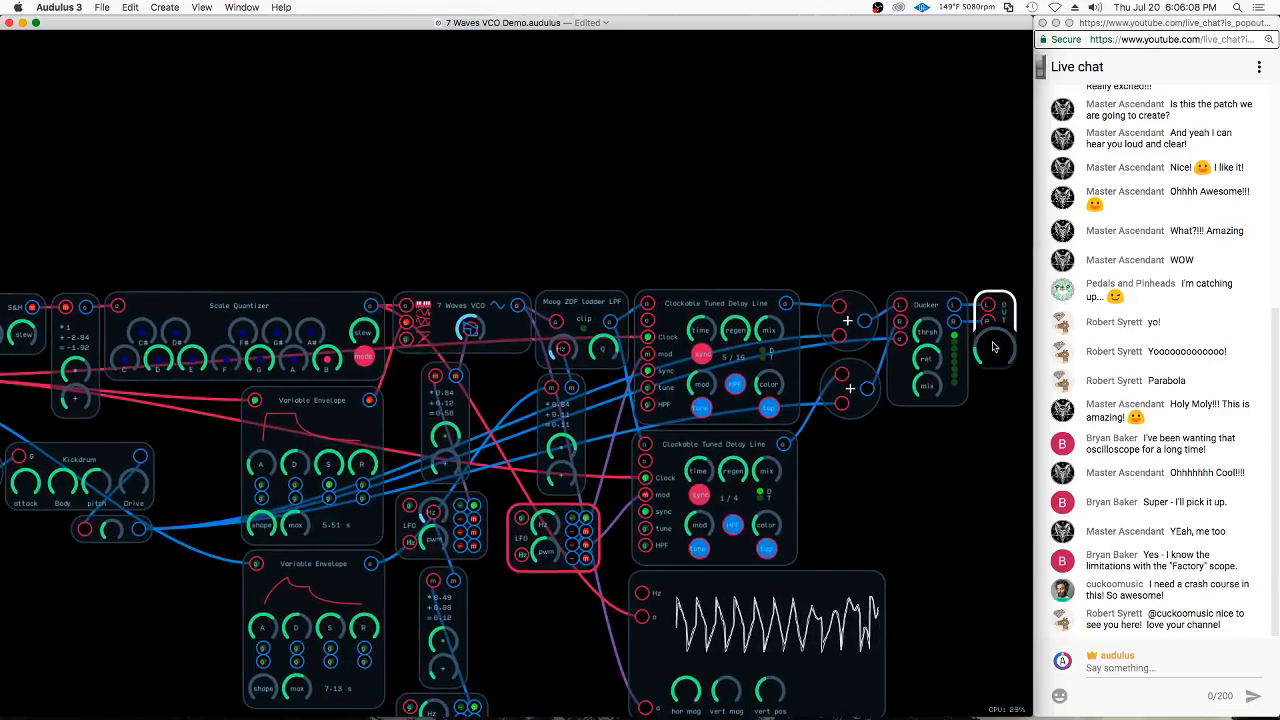
scroll(950, 540, down, 3)
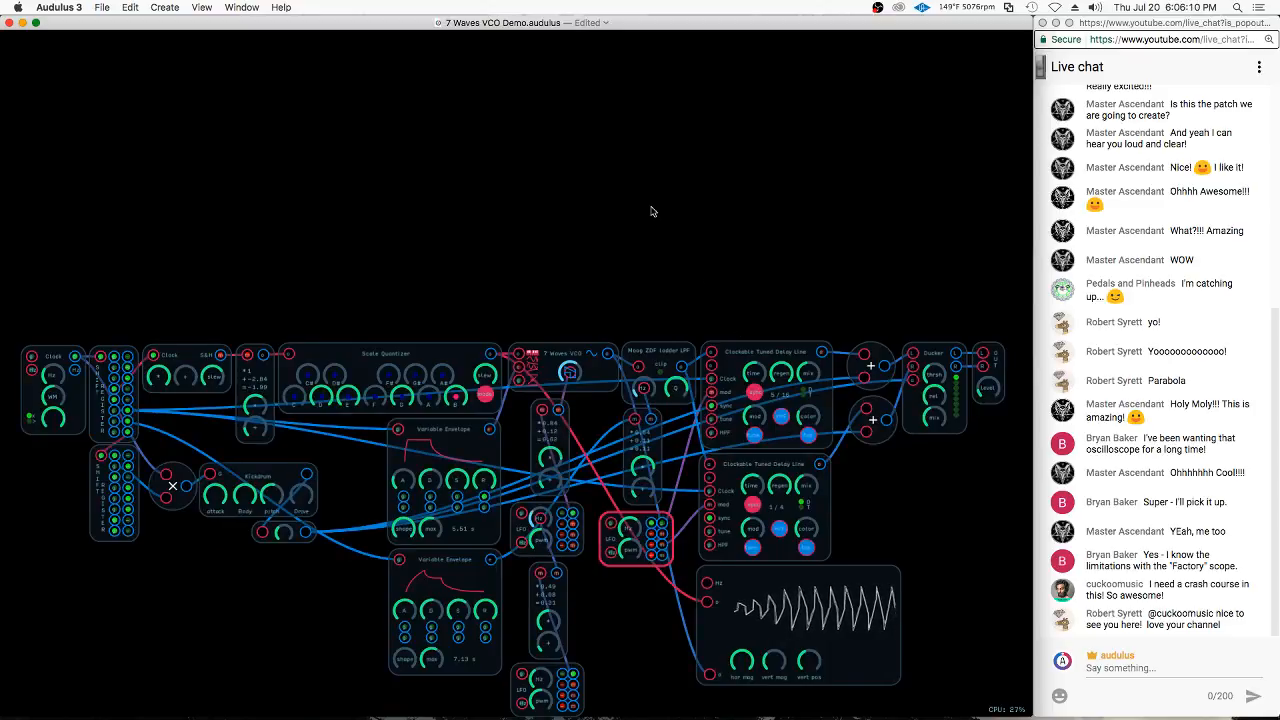
scroll(651, 209, up, 10)
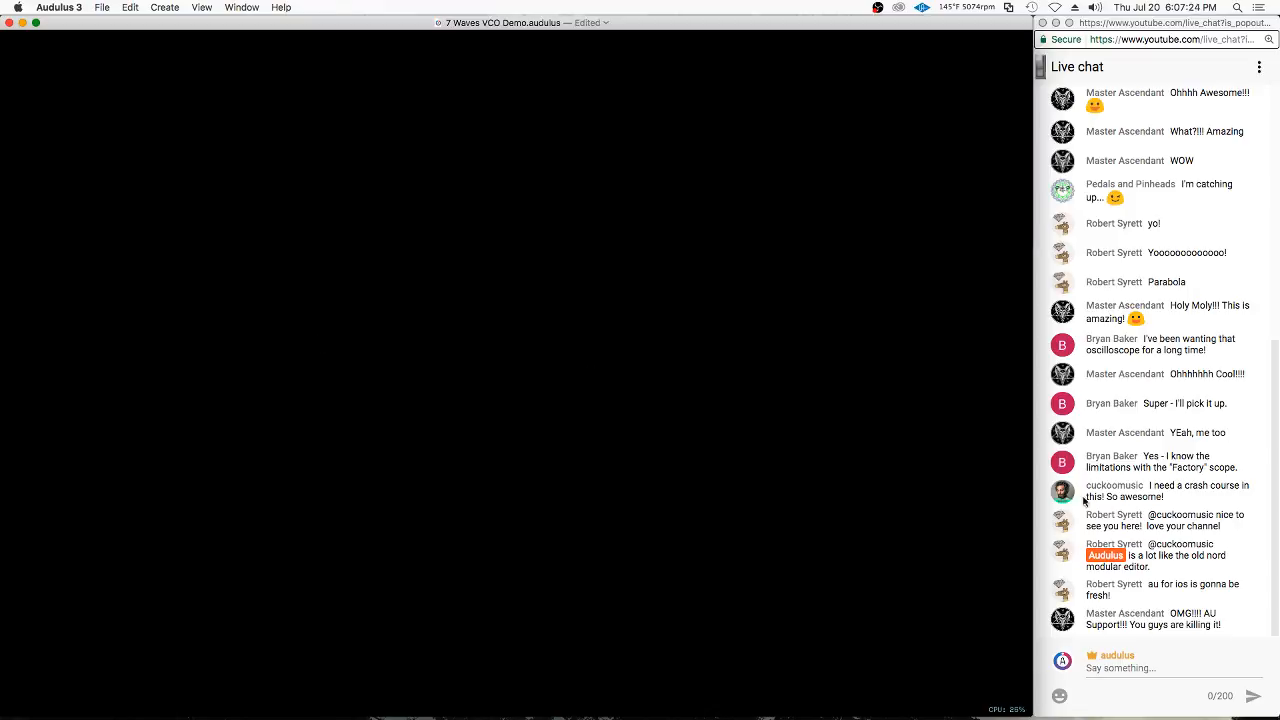
right_click(252, 269)
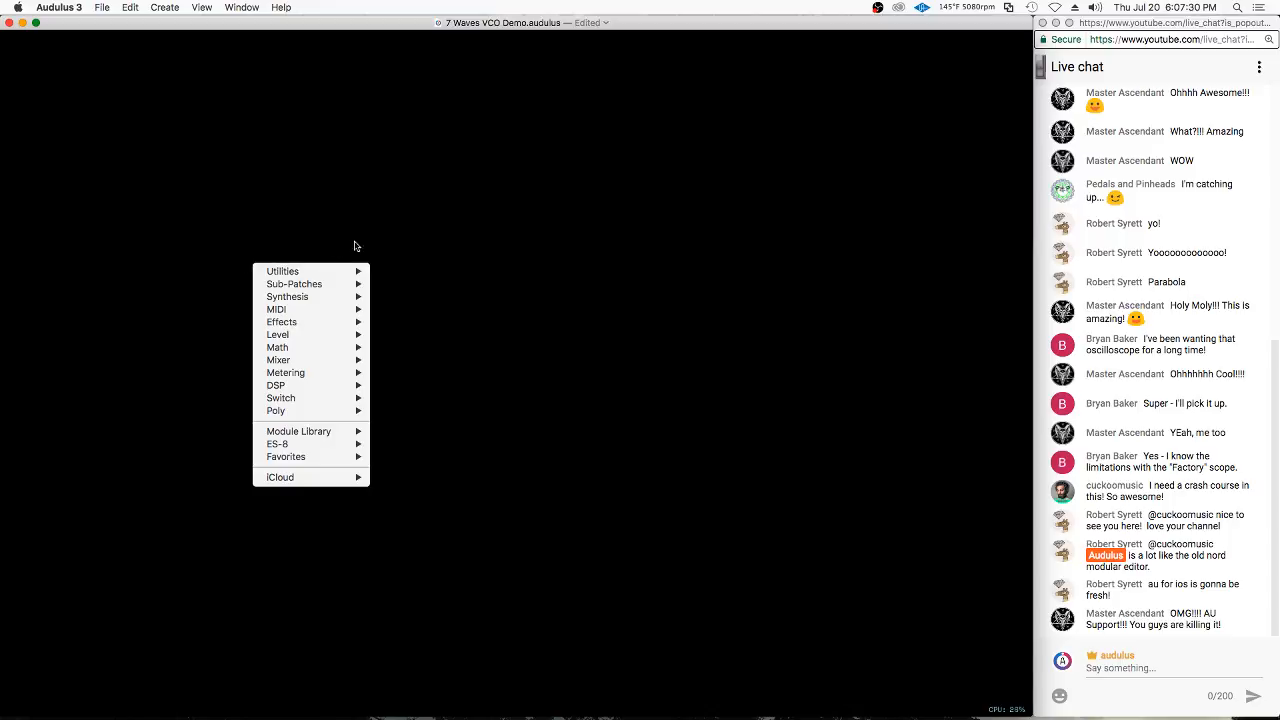
click(495, 227)
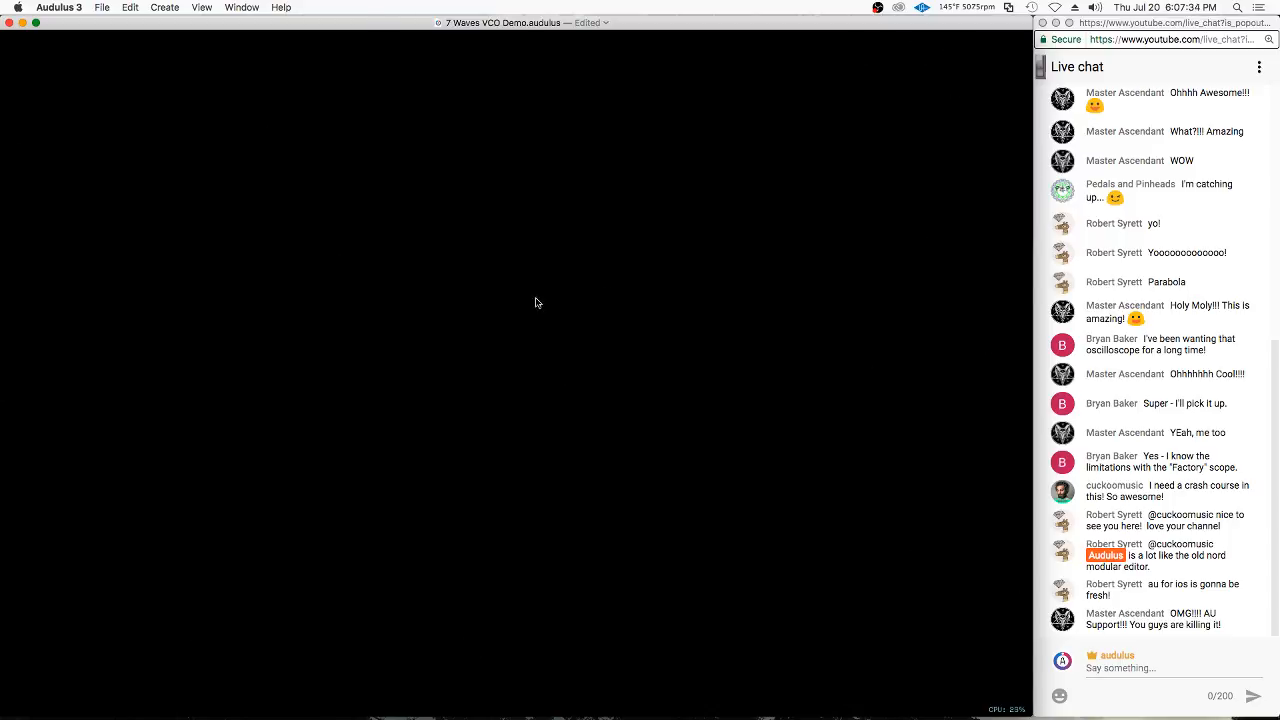
right_click(436, 288)
mouse_move(475, 421)
click(316, 298)
Add a MIDI Keyboard node in an empty area of the patch, and place an ADSR node below and to the right of it
right_click(450, 337)
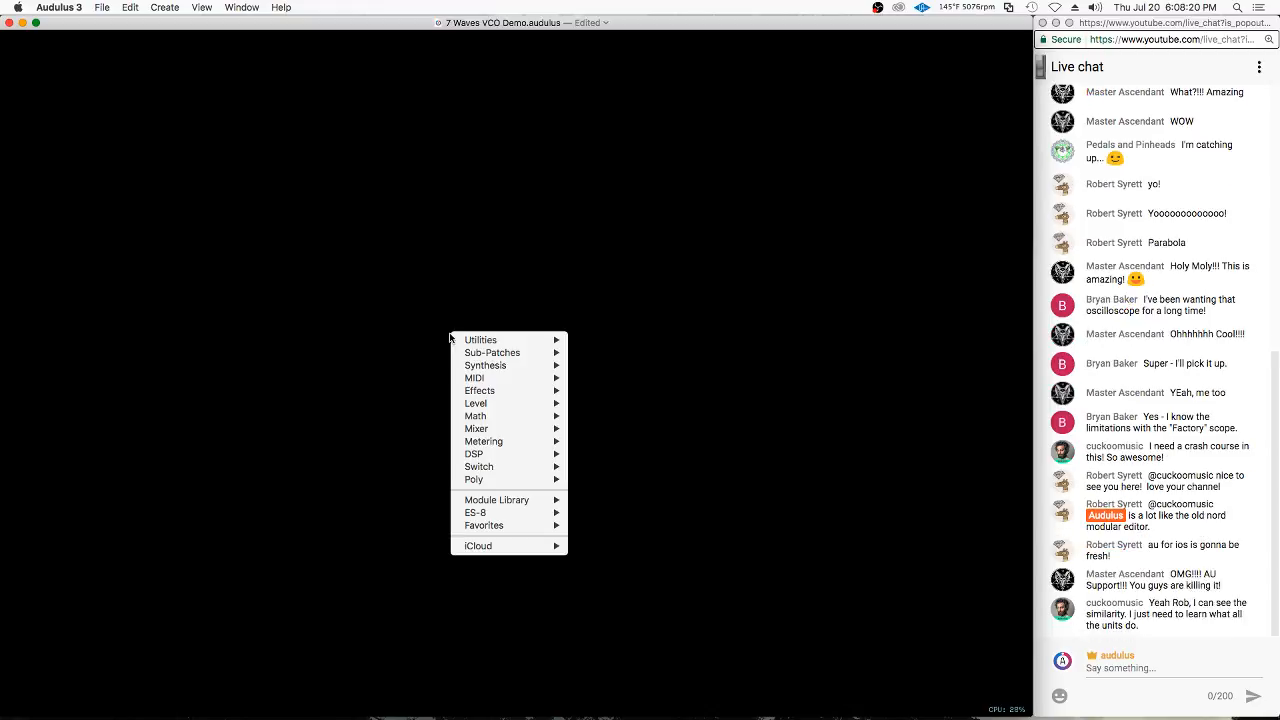
mouse_move(530, 340)
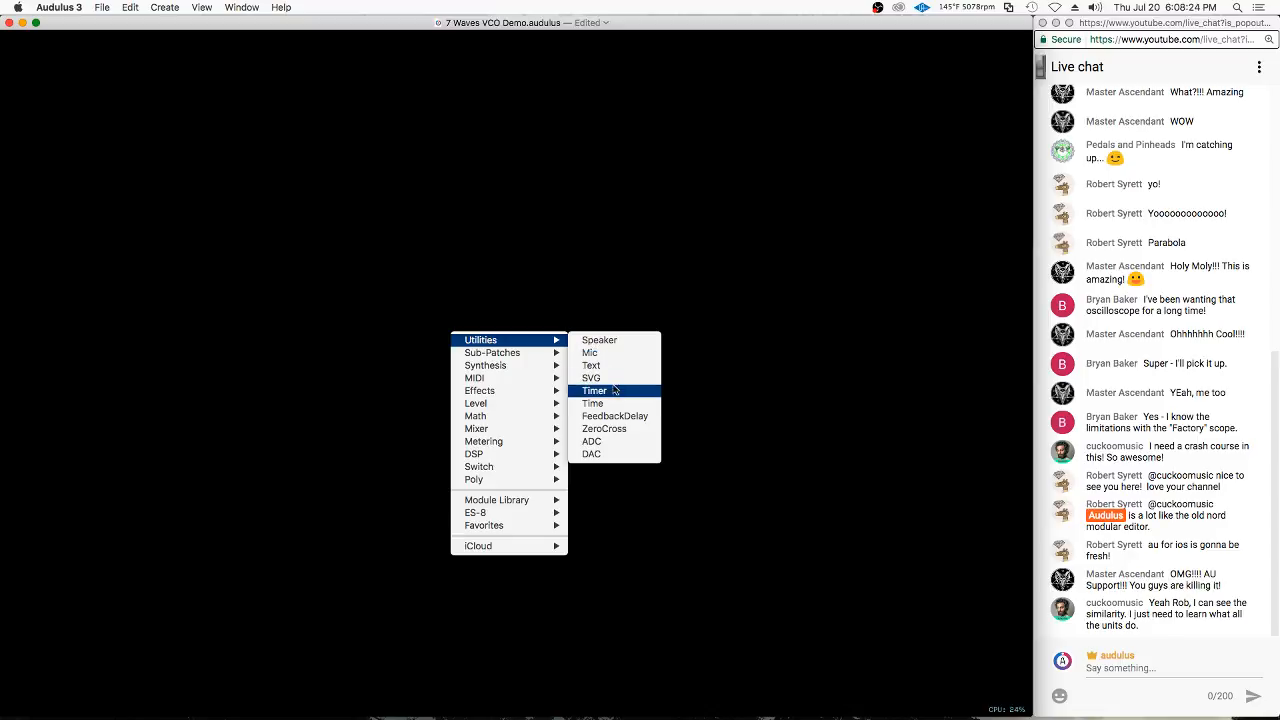
mouse_move(490, 378)
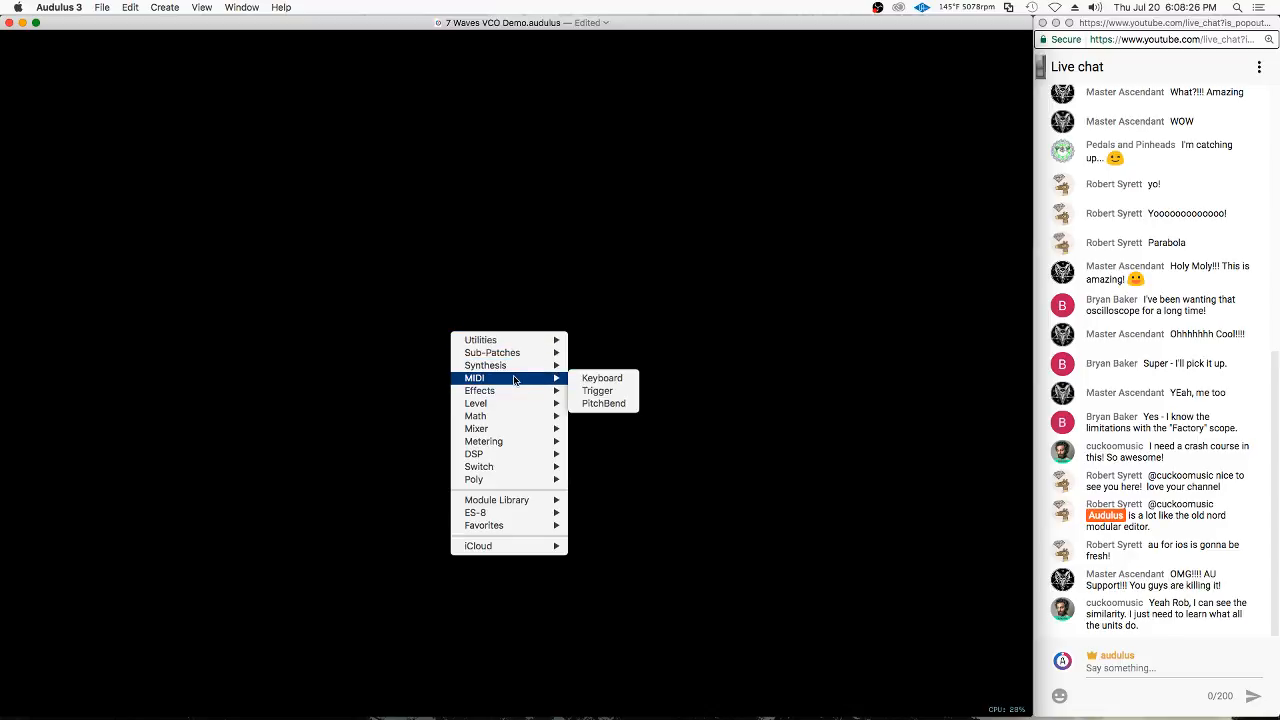
click(602, 377)
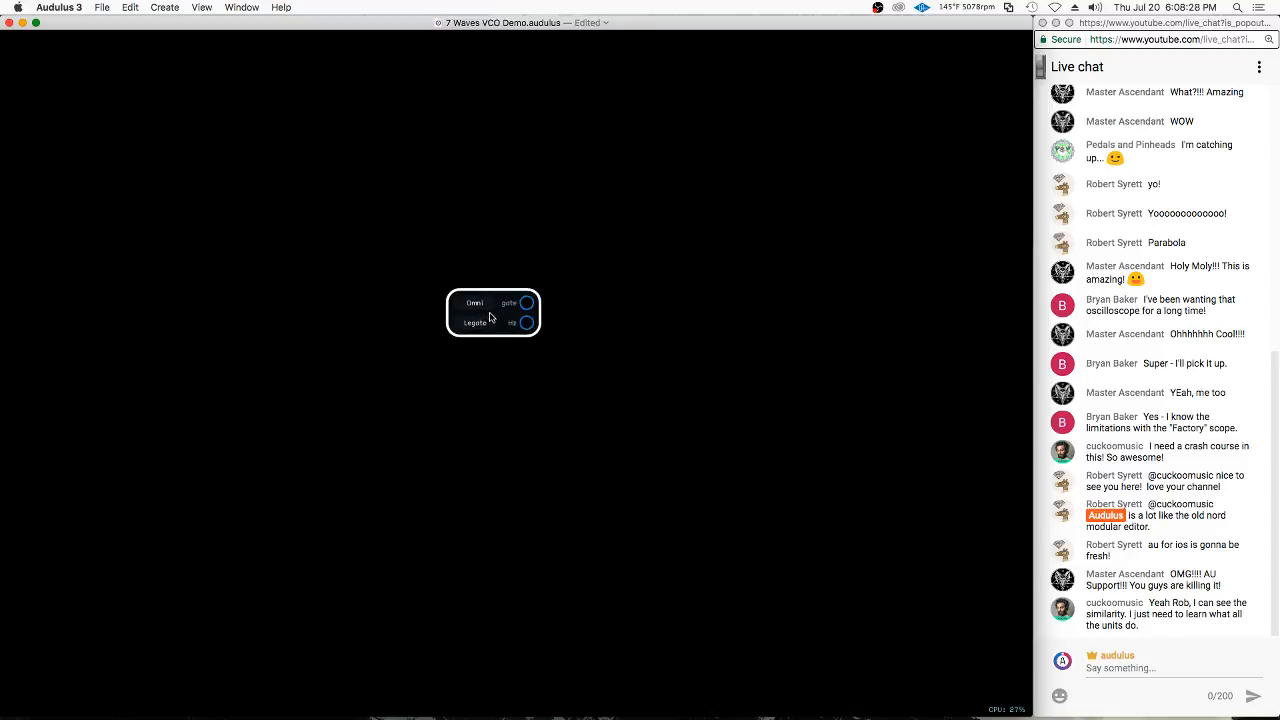
click(528, 440)
mouse_move(590, 467)
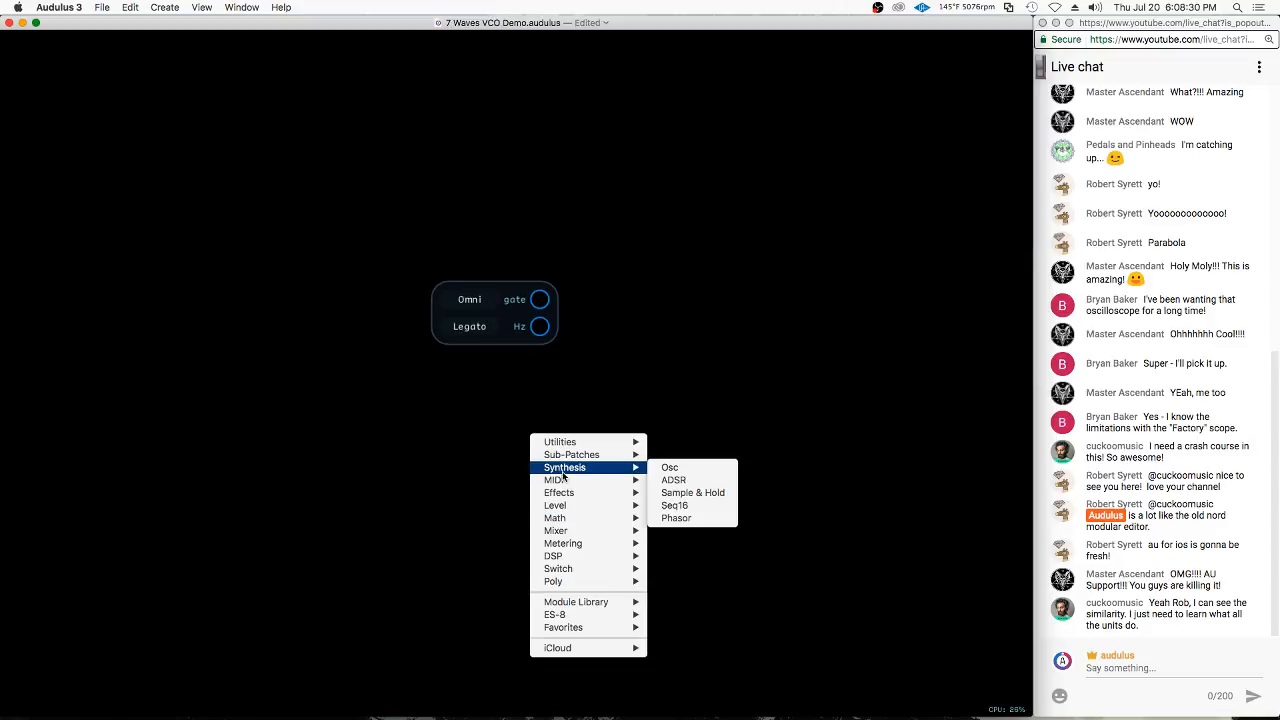
click(714, 479)
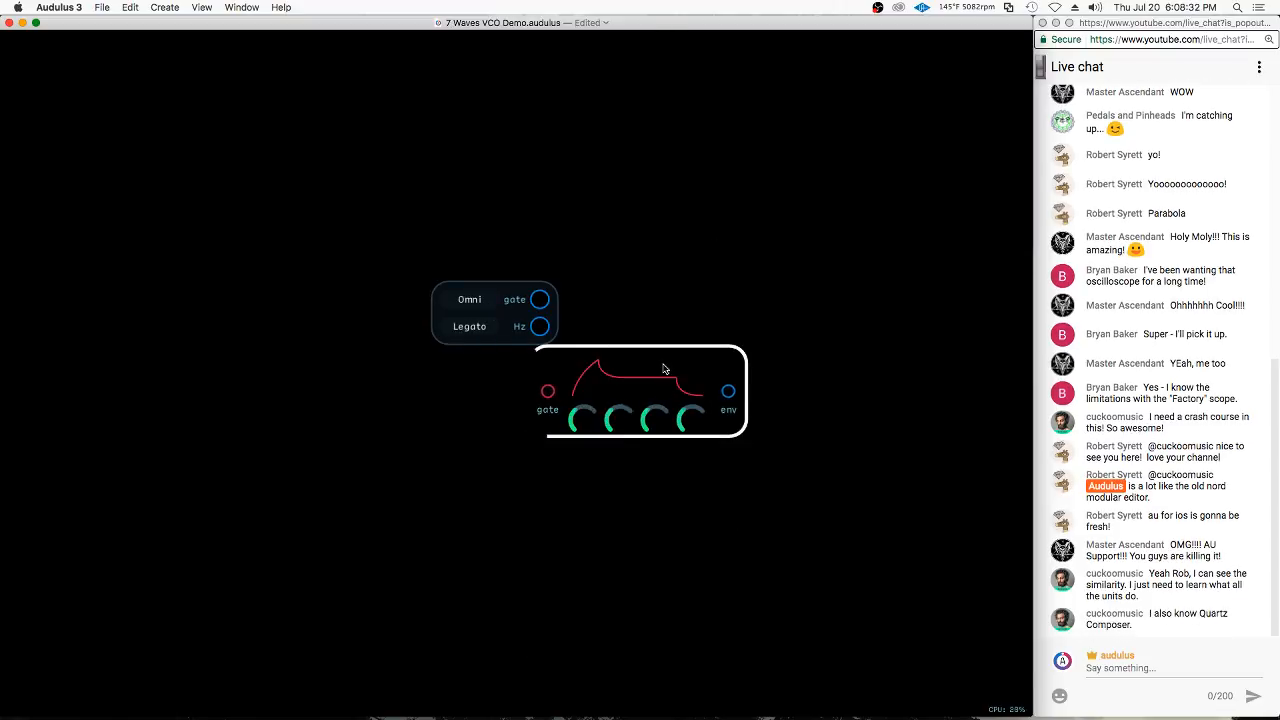
drag(666, 366, 831, 371)
Add an Osc node above the ADSR node and arrange the oscillator, envelope and keyboard nodes with space between them
click(752, 273)
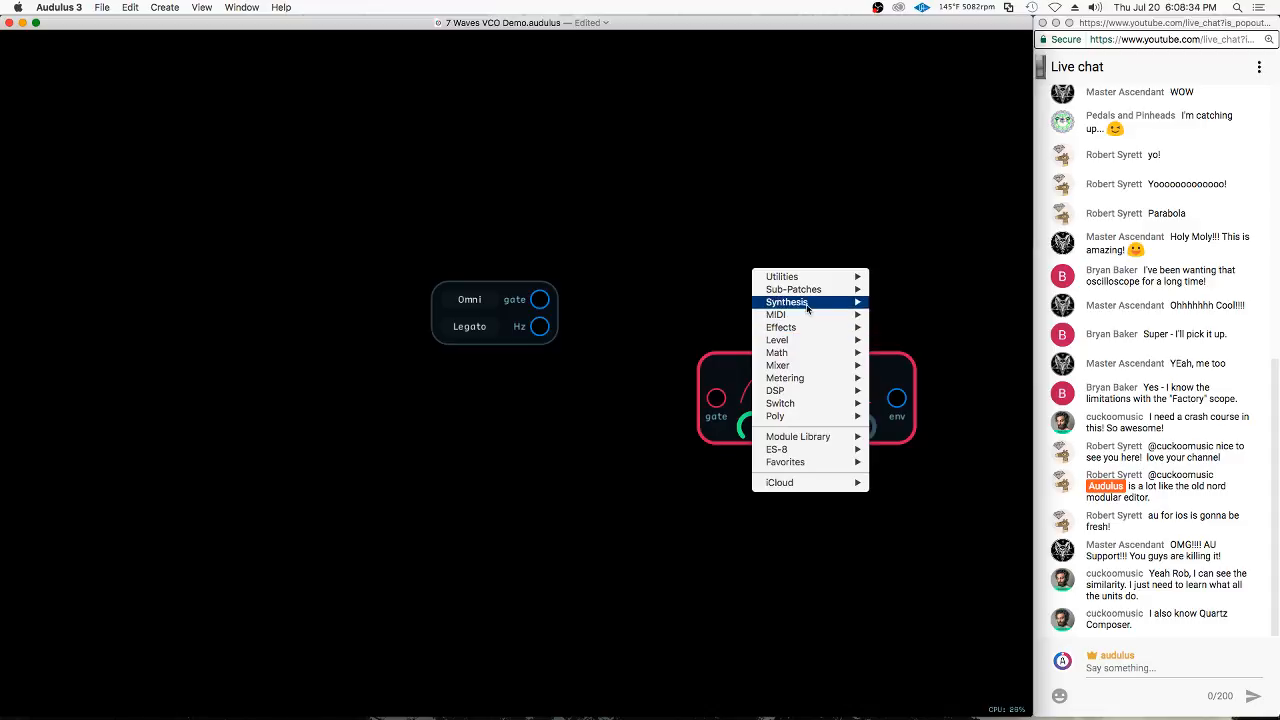
mouse_move(808, 303)
click(915, 301)
drag(846, 167, 808, 206)
mouse_move(769, 138)
mouse_down()
mouse_move(573, 127)
mouse_move(770, 135)
mouse_up()
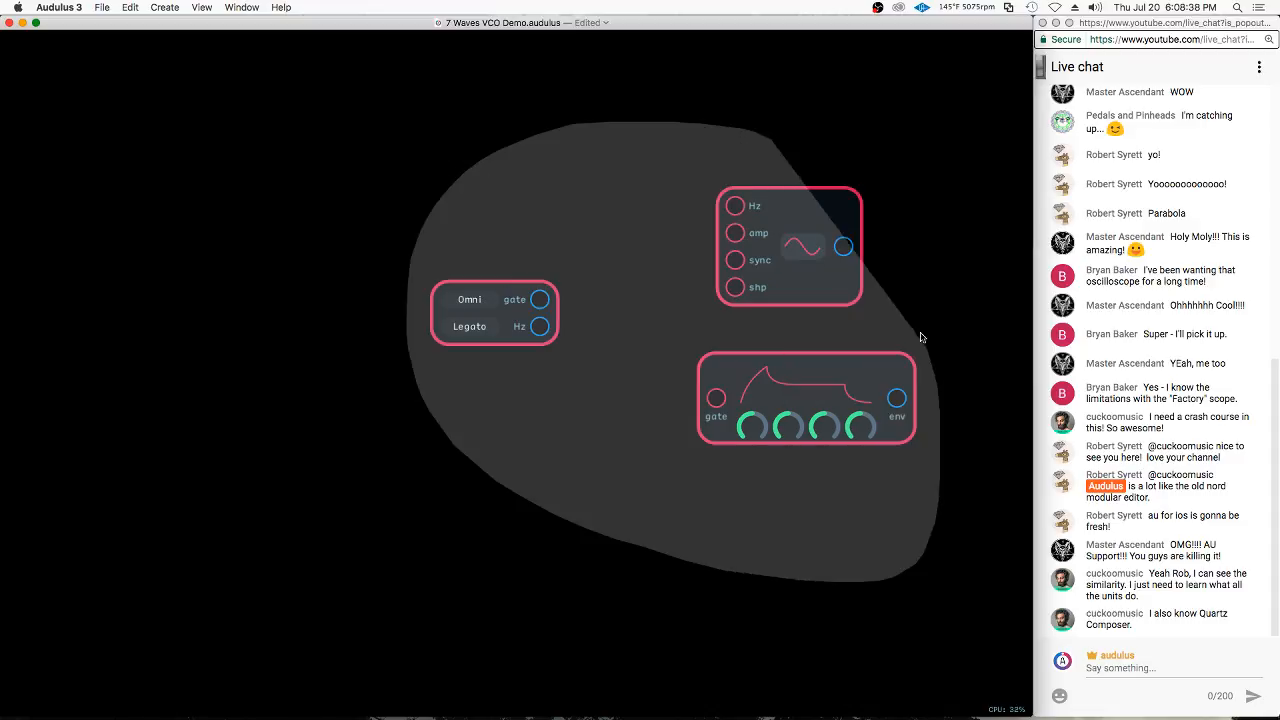
mouse_move(820, 214)
mouse_down()
mouse_move(663, 289)
mouse_move(686, 282)
mouse_move(703, 249)
mouse_up()
click(751, 201)
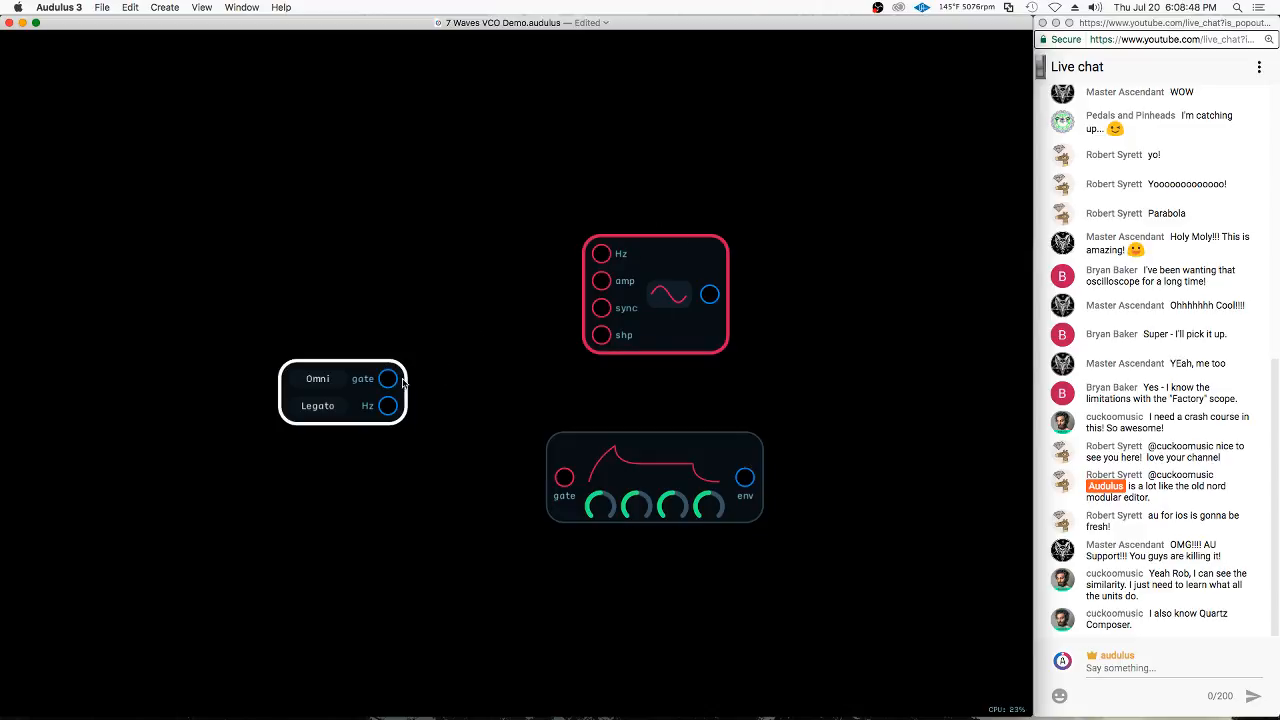
Try connecting the keyboard's gate output to the oscillator's amp input, remove the connection, and pull loose cables from the oscillator's output
drag(392, 381, 460, 341)
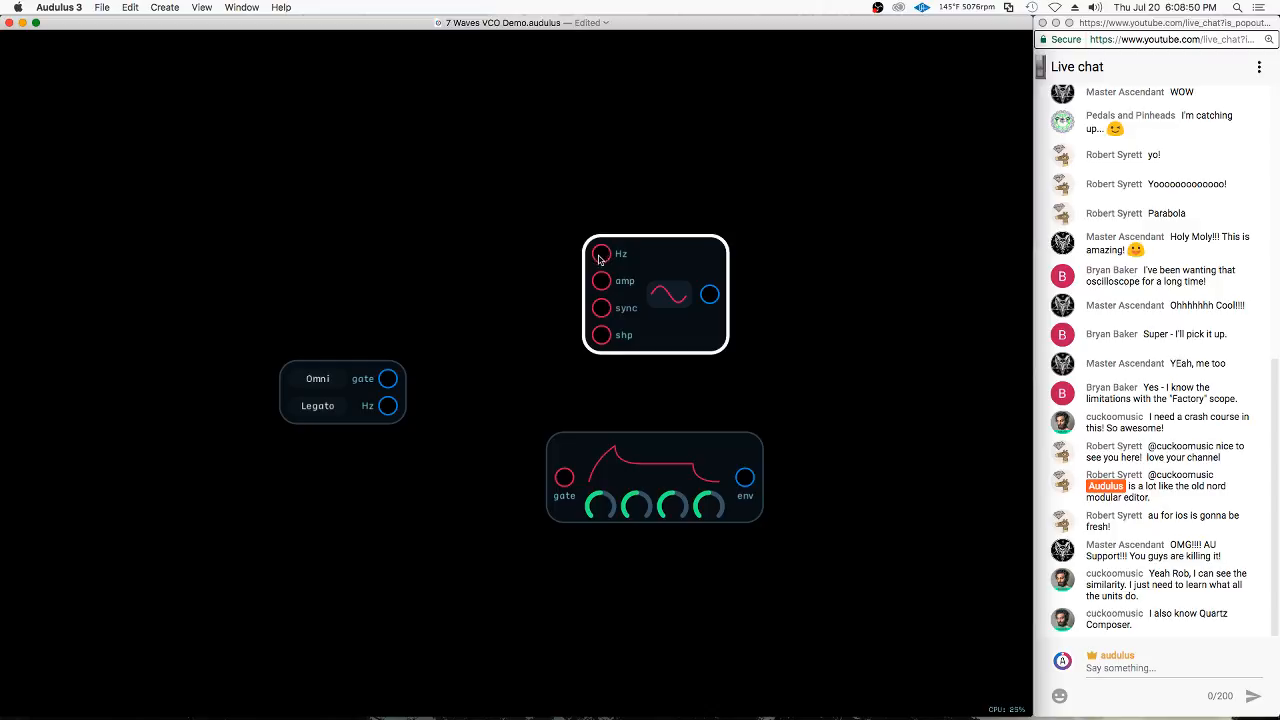
drag(392, 384, 600, 281)
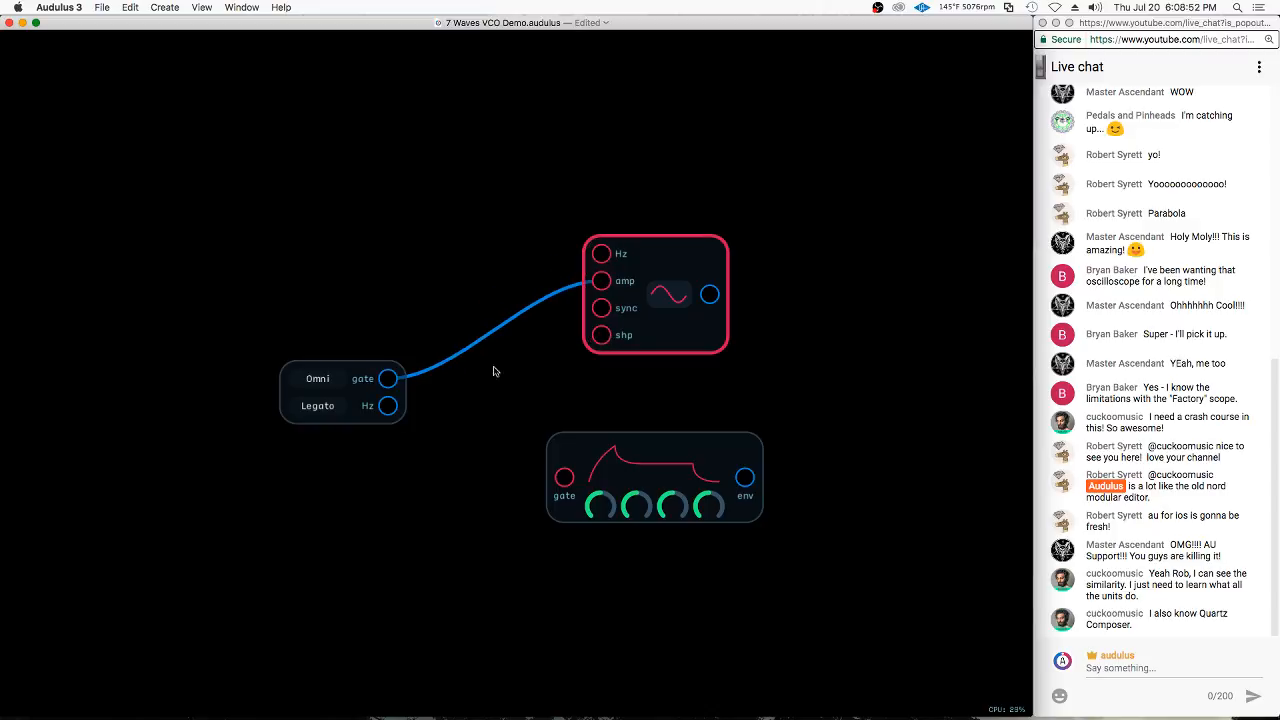
click(602, 285)
mouse_move(598, 285)
mouse_down()
mouse_move(591, 322)
mouse_move(538, 320)
mouse_move(501, 340)
mouse_move(572, 309)
mouse_move(539, 338)
mouse_move(613, 309)
mouse_move(627, 328)
mouse_move(578, 308)
mouse_move(581, 288)
mouse_up()
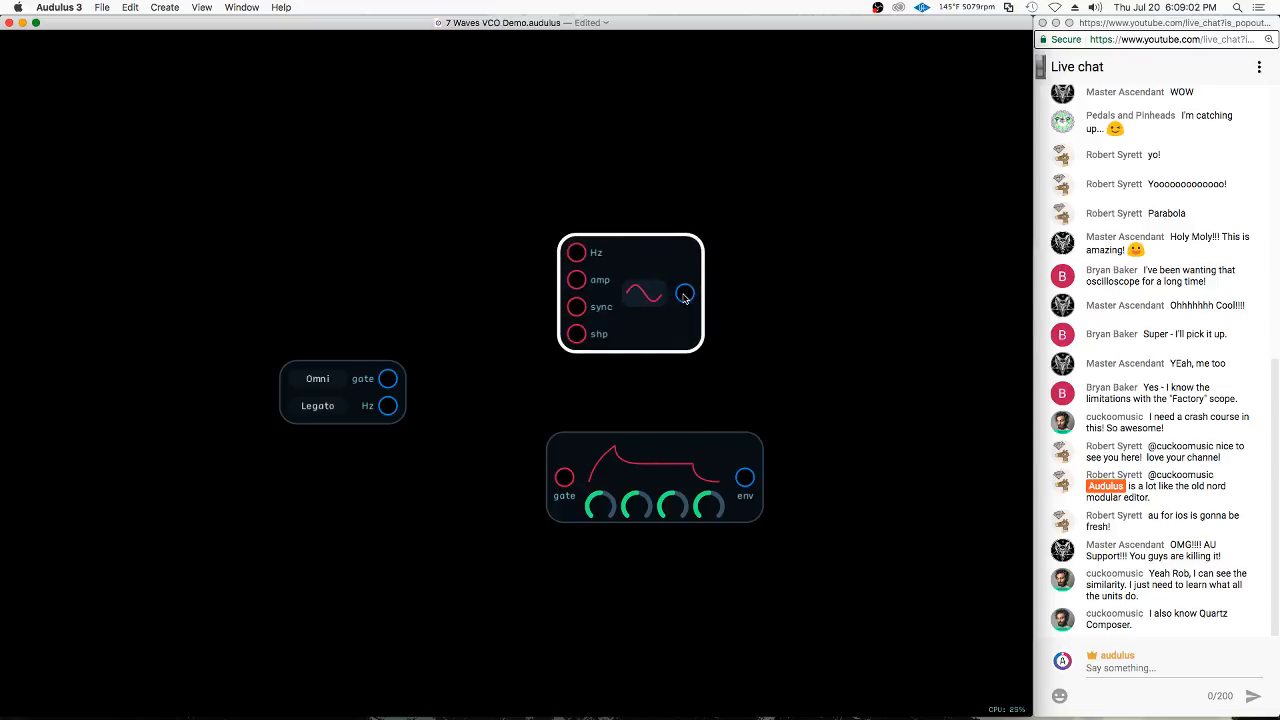
drag(685, 292, 490, 400)
drag(695, 296, 880, 425)
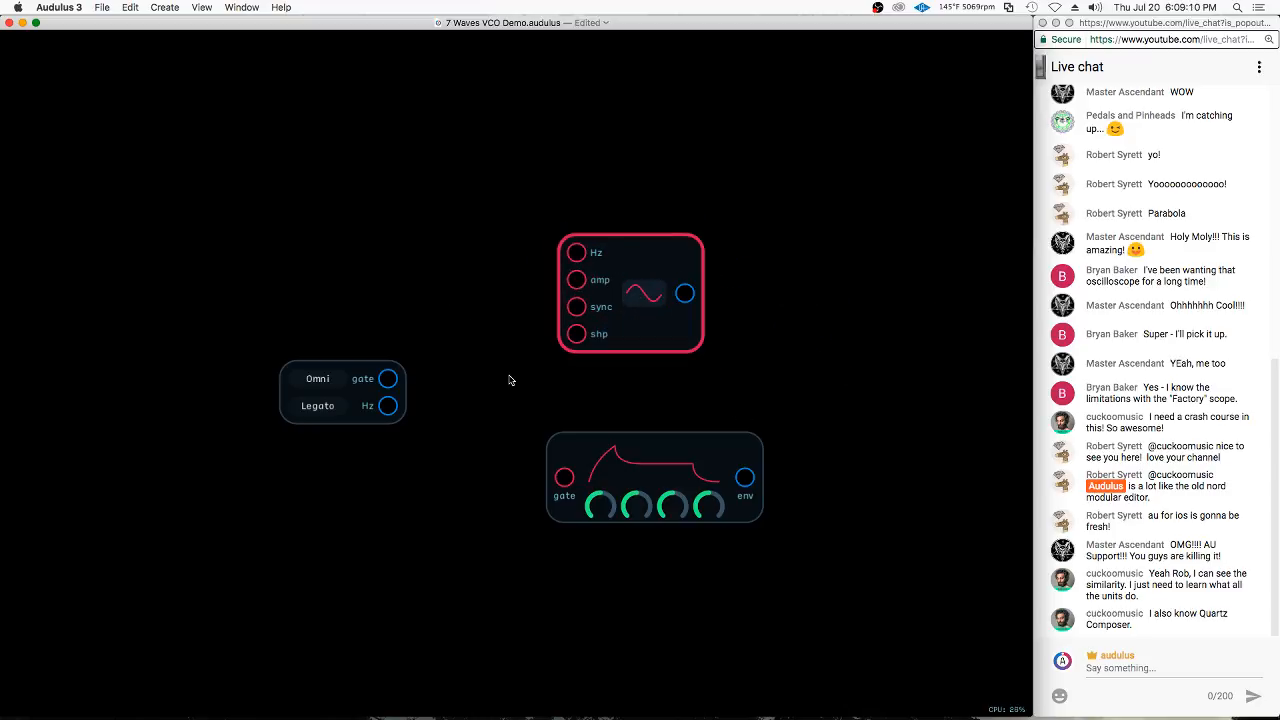
Add a Value metering node between the keyboard and oscillator nodes, and connect the keyboard's Hz output to it
drag(356, 374, 293, 331)
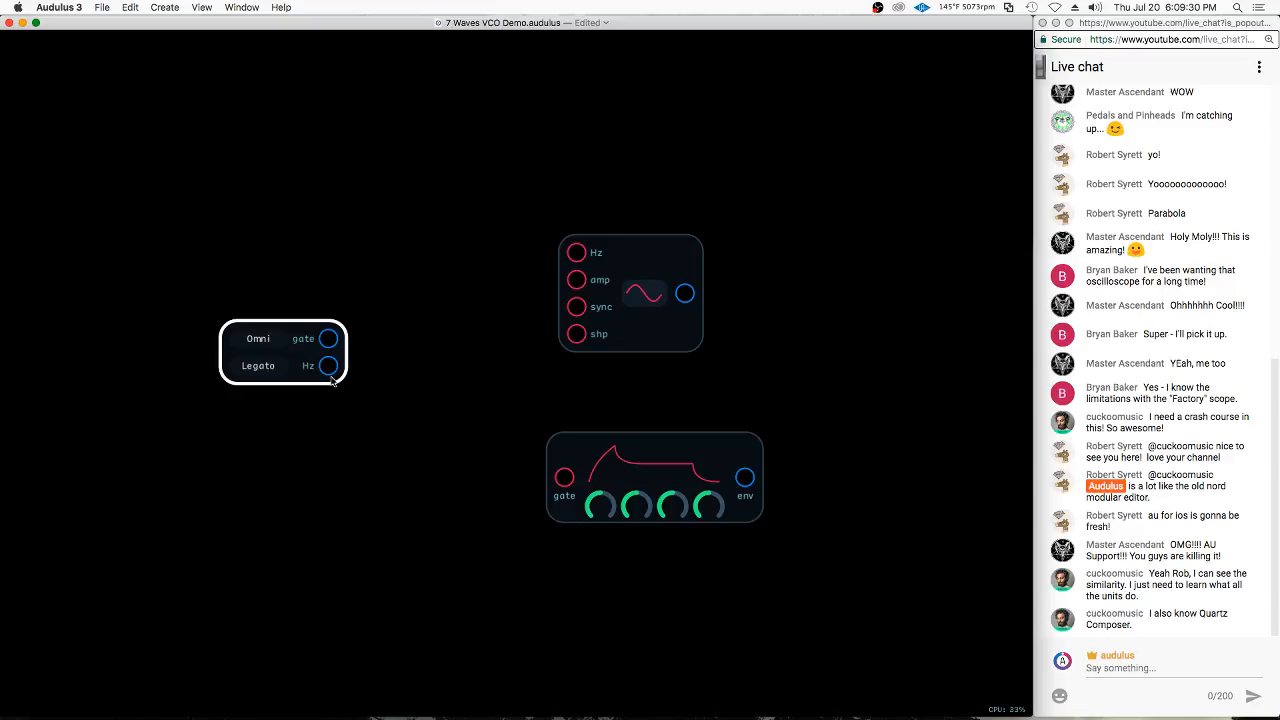
right_click(425, 338)
click(407, 335)
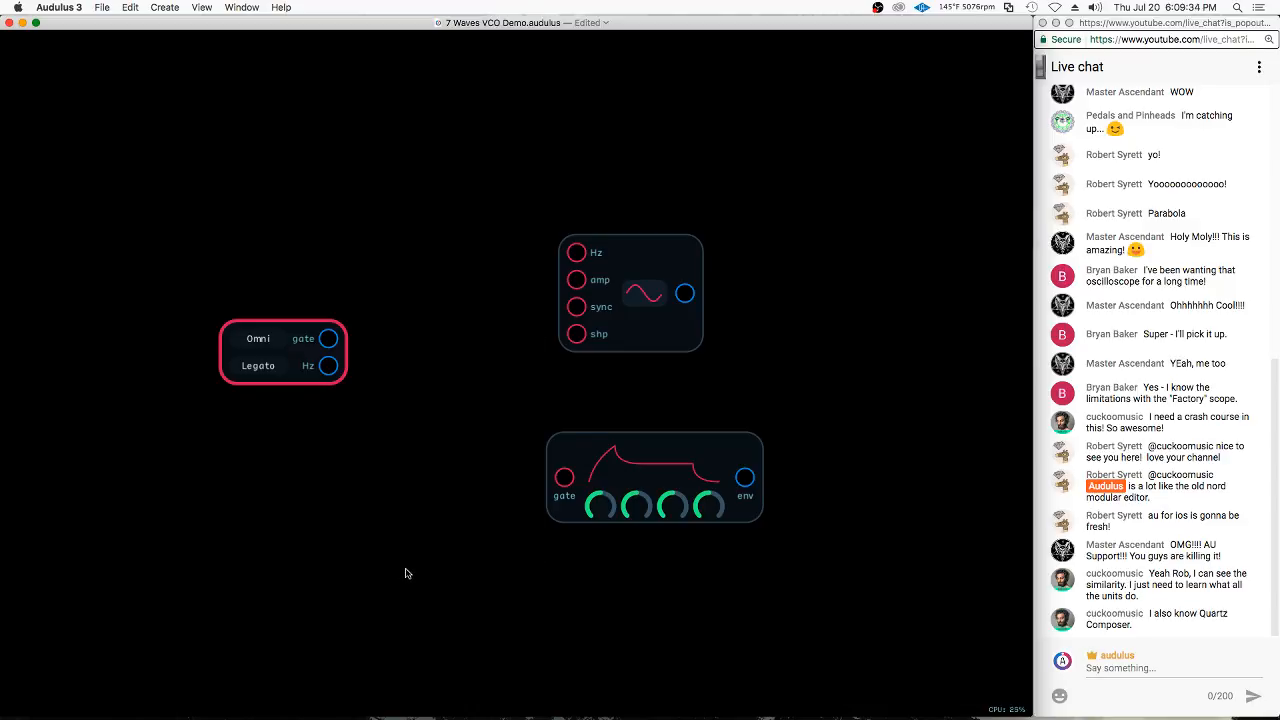
right_click(407, 343)
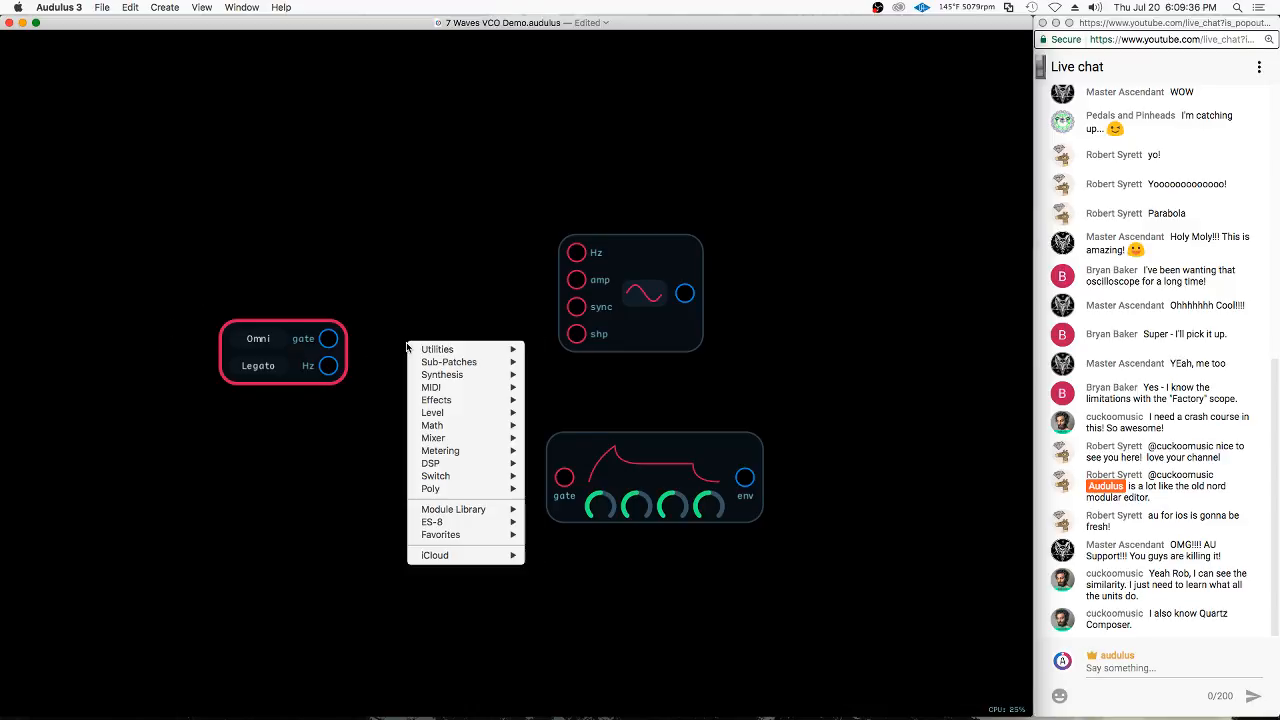
mouse_move(483, 455)
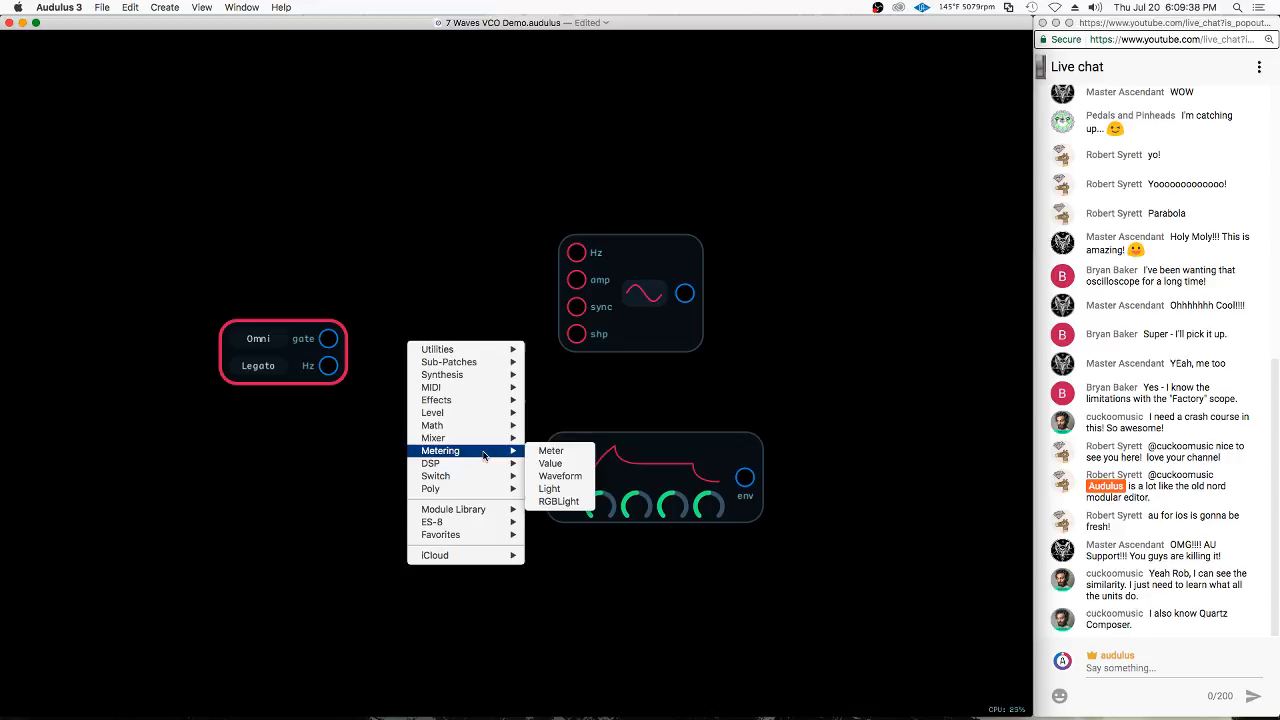
click(569, 466)
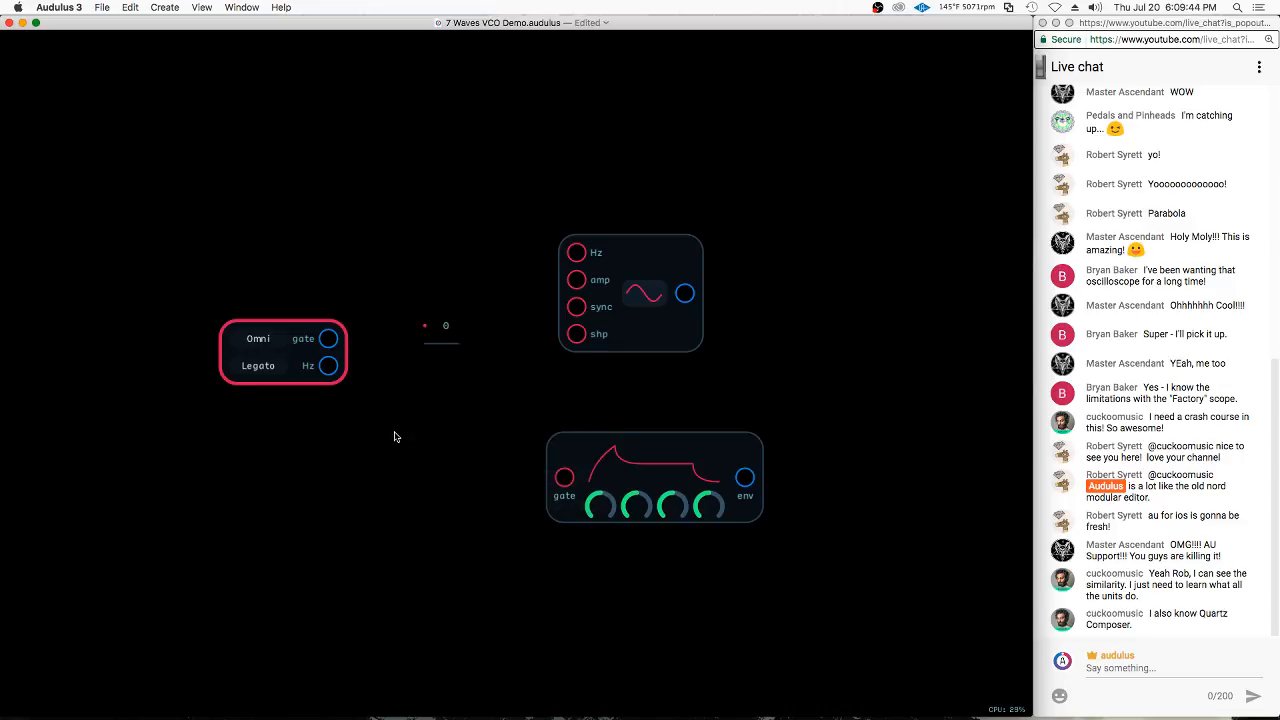
drag(434, 313, 462, 359)
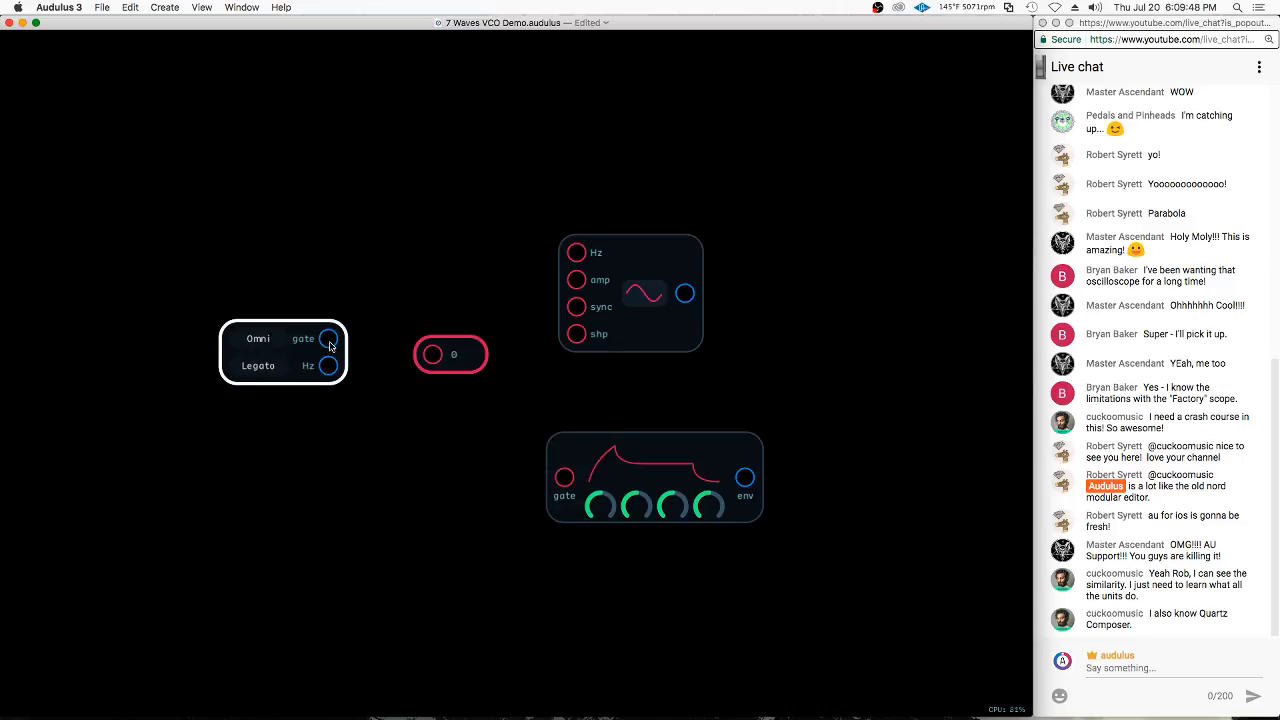
drag(329, 365, 450, 365)
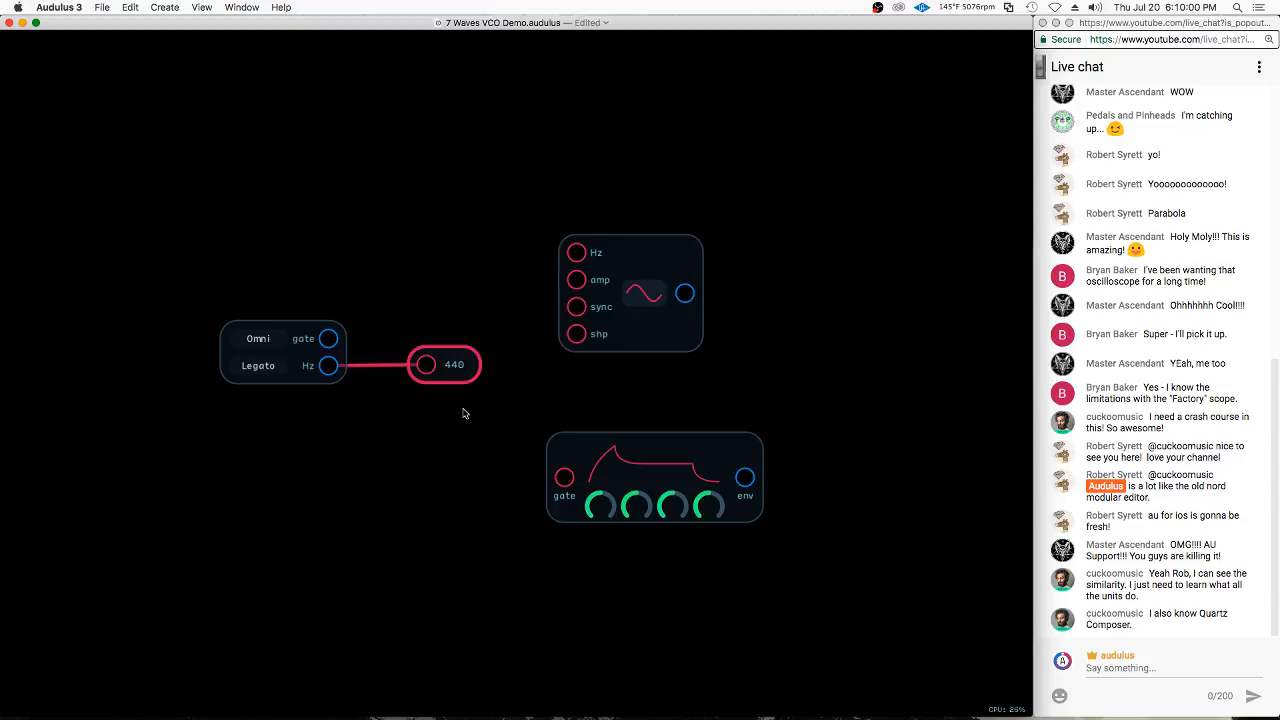
Duplicate the Value node above the original and connect the keyboard's gate output to the copy
click(447, 287)
drag(455, 358, 463, 322)
click(449, 377)
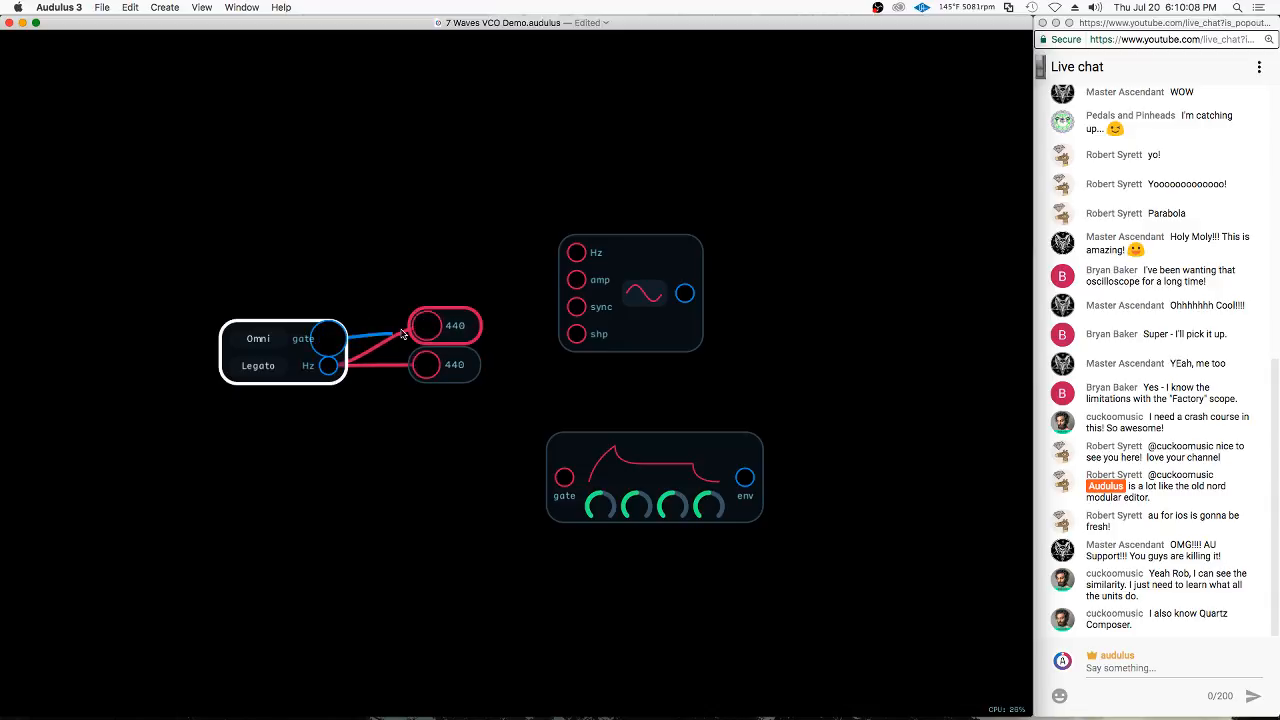
right_click(449, 241)
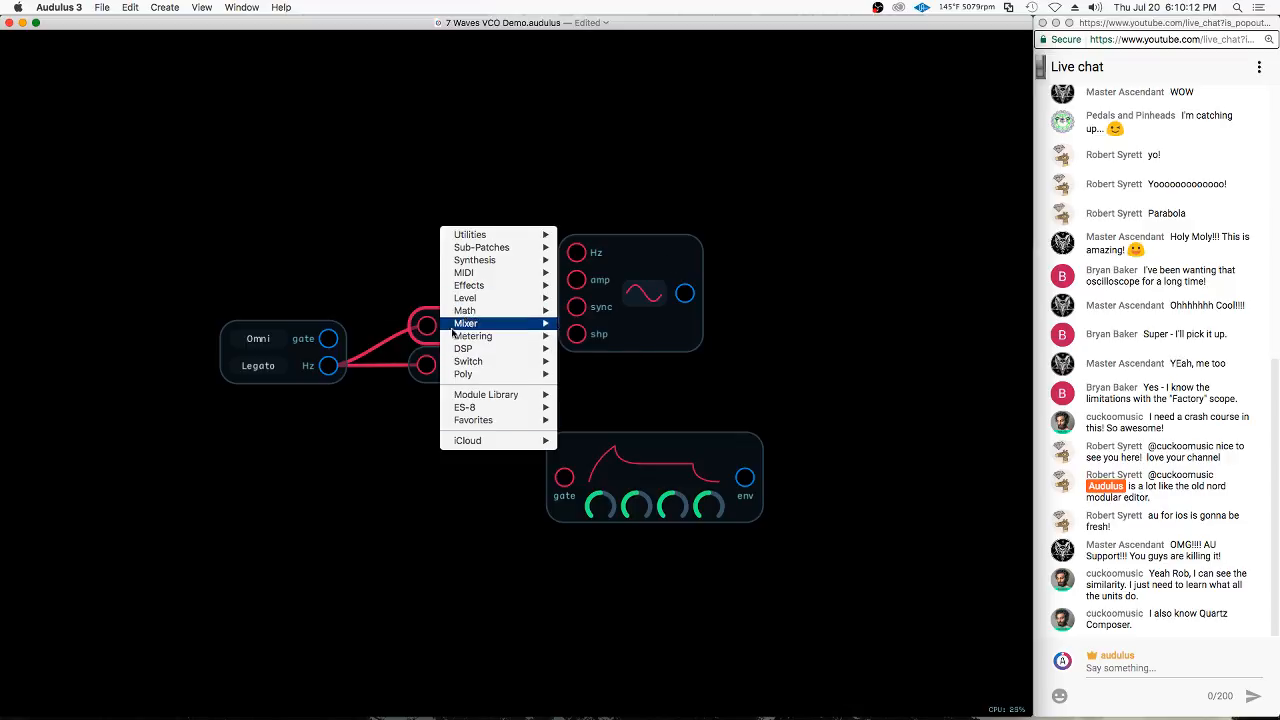
click(407, 294)
drag(328, 338, 428, 326)
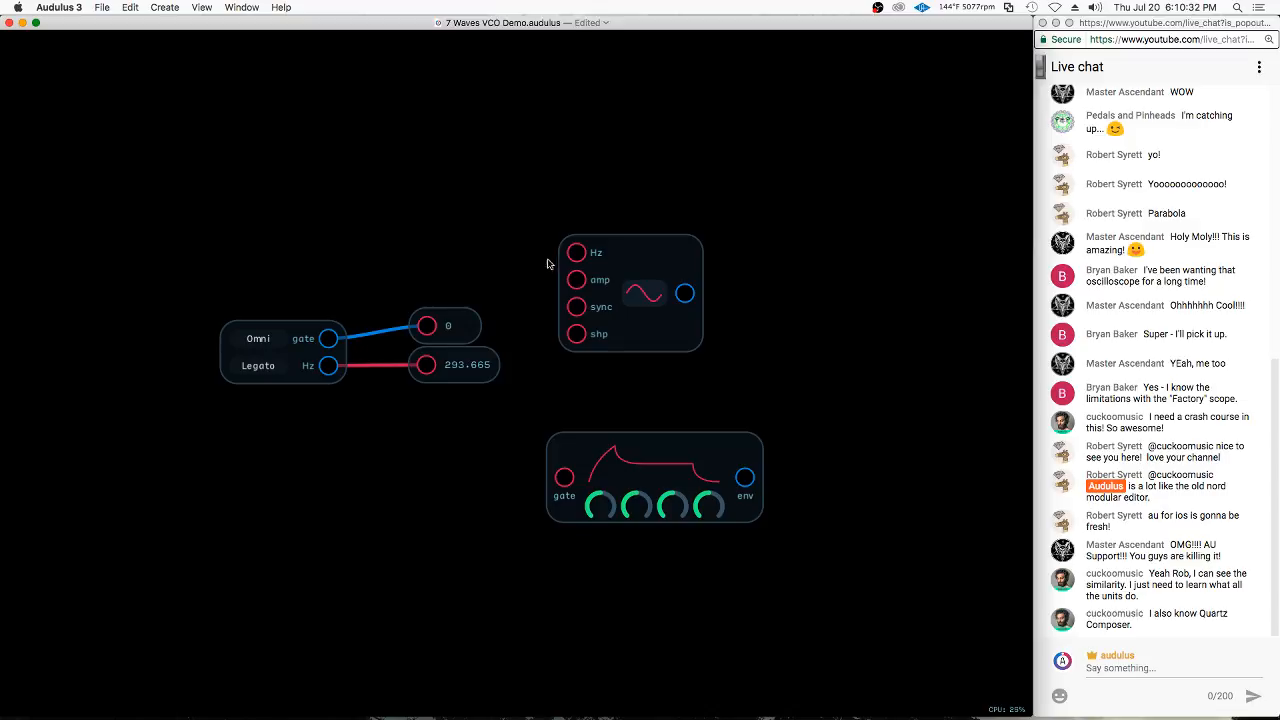
Move the upper Value node beside the oscillator and connect the oscillator's output to it, checking the amp input's expression without changing it
drag(464, 335, 794, 316)
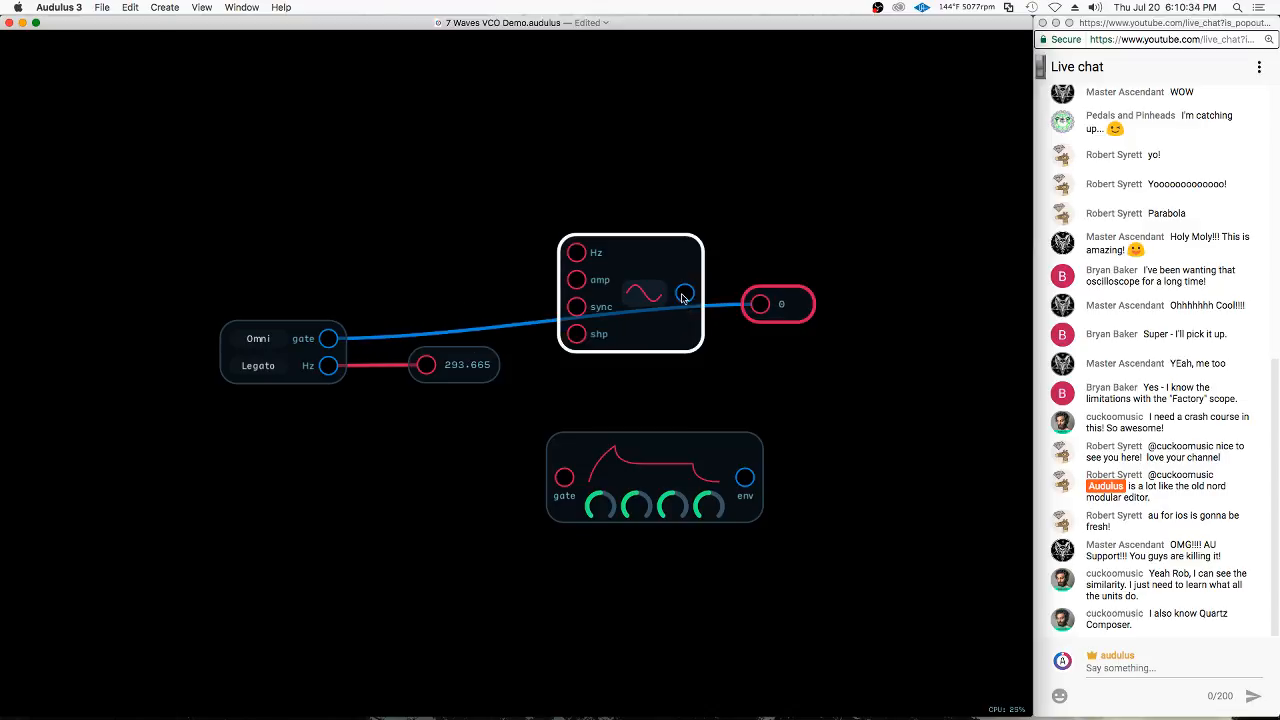
drag(685, 296, 800, 296)
double_click(586, 284)
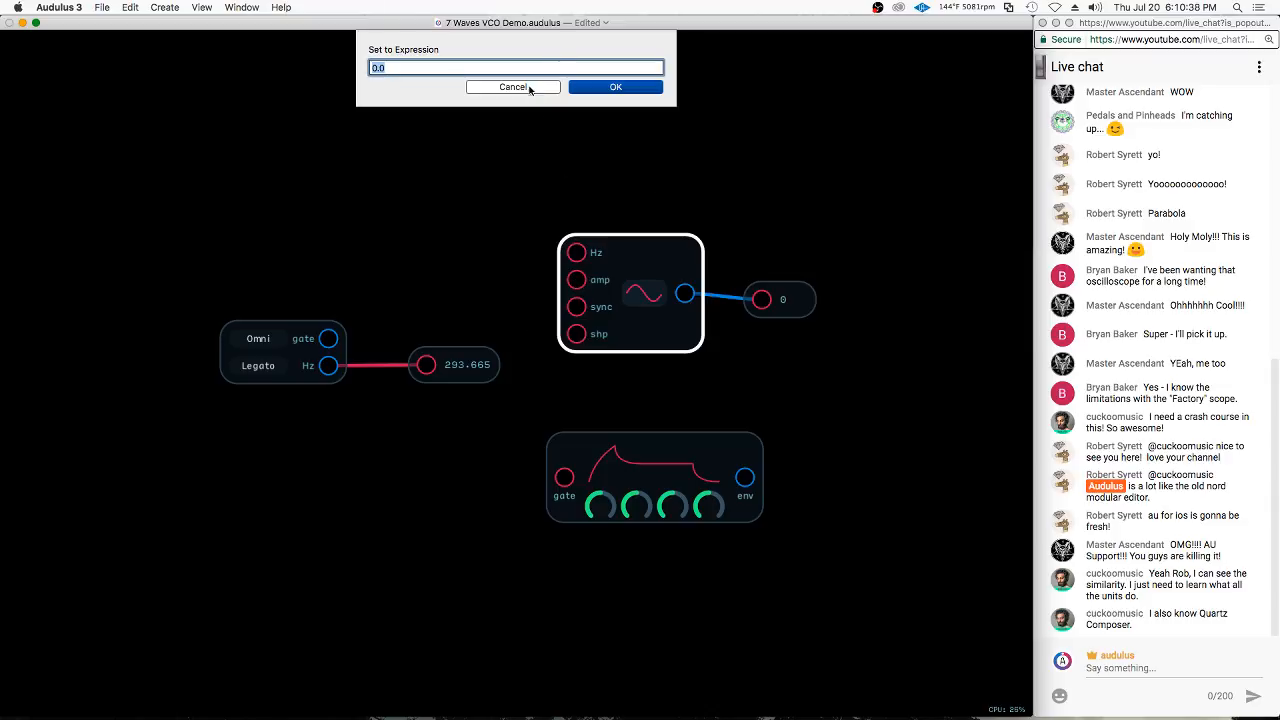
click(530, 88)
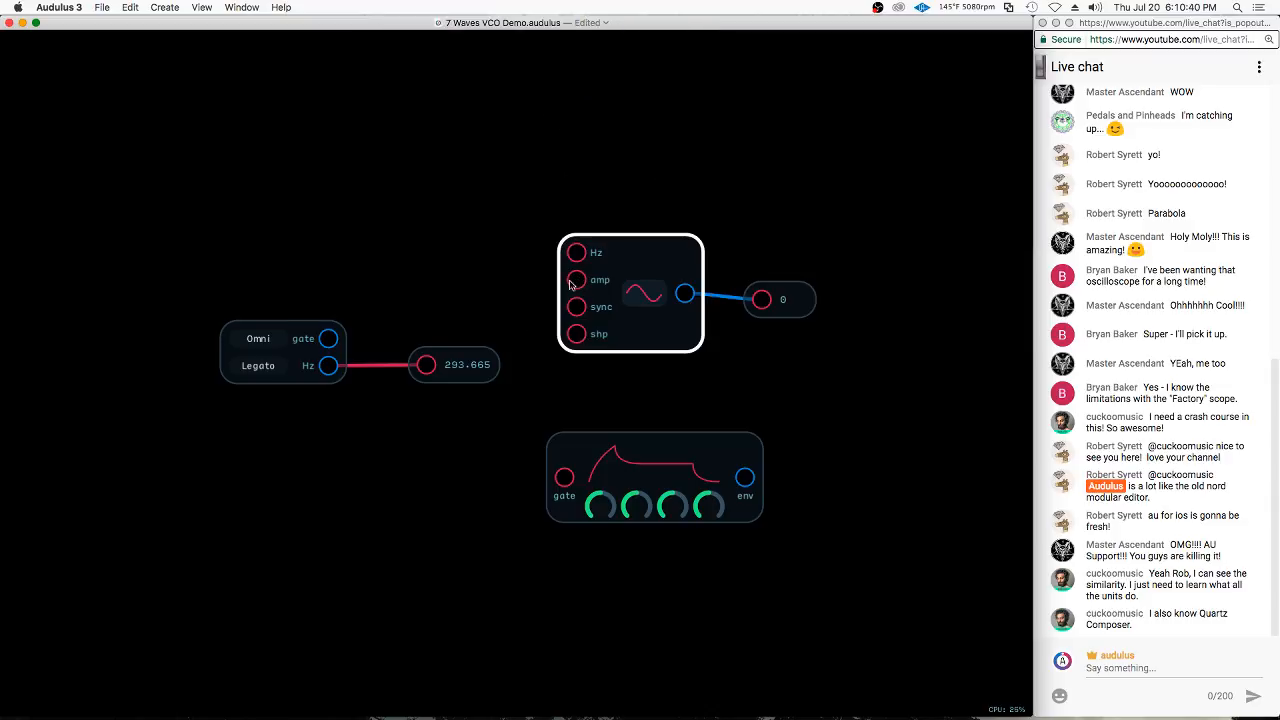
Set the oscillator's amp and Hz inputs each to the expression 1
double_click(578, 287)
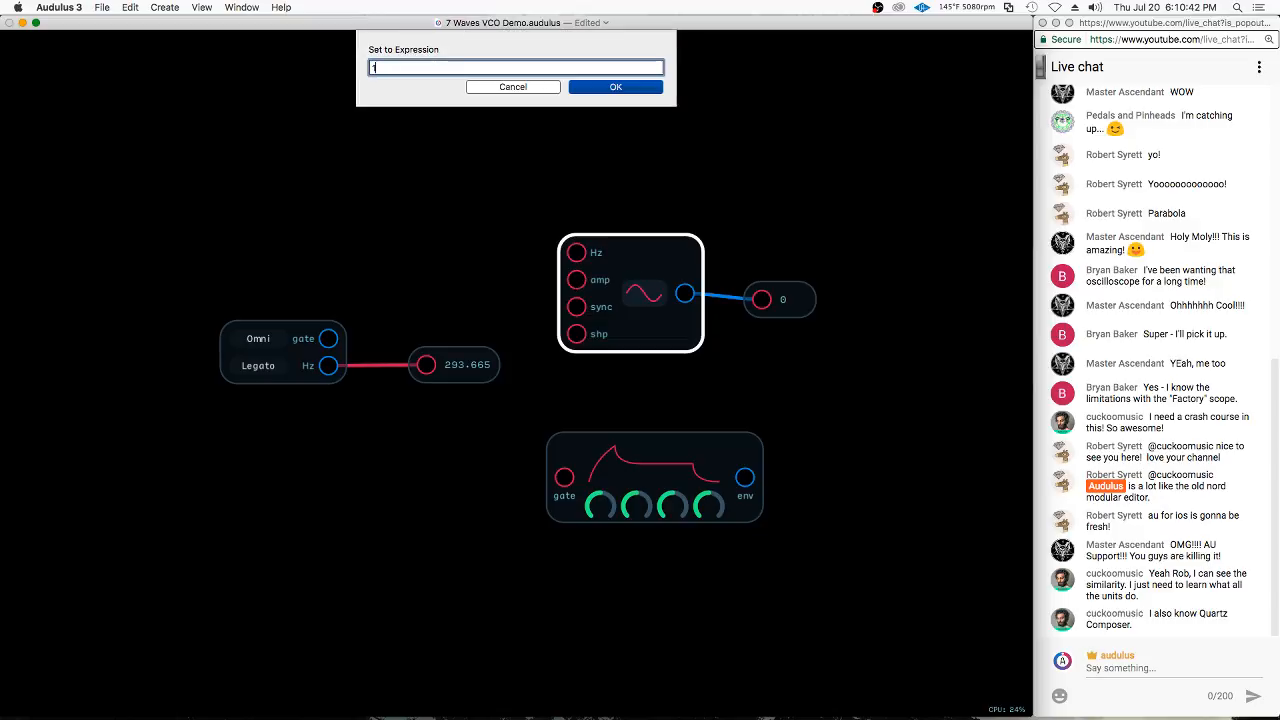
key(Return)
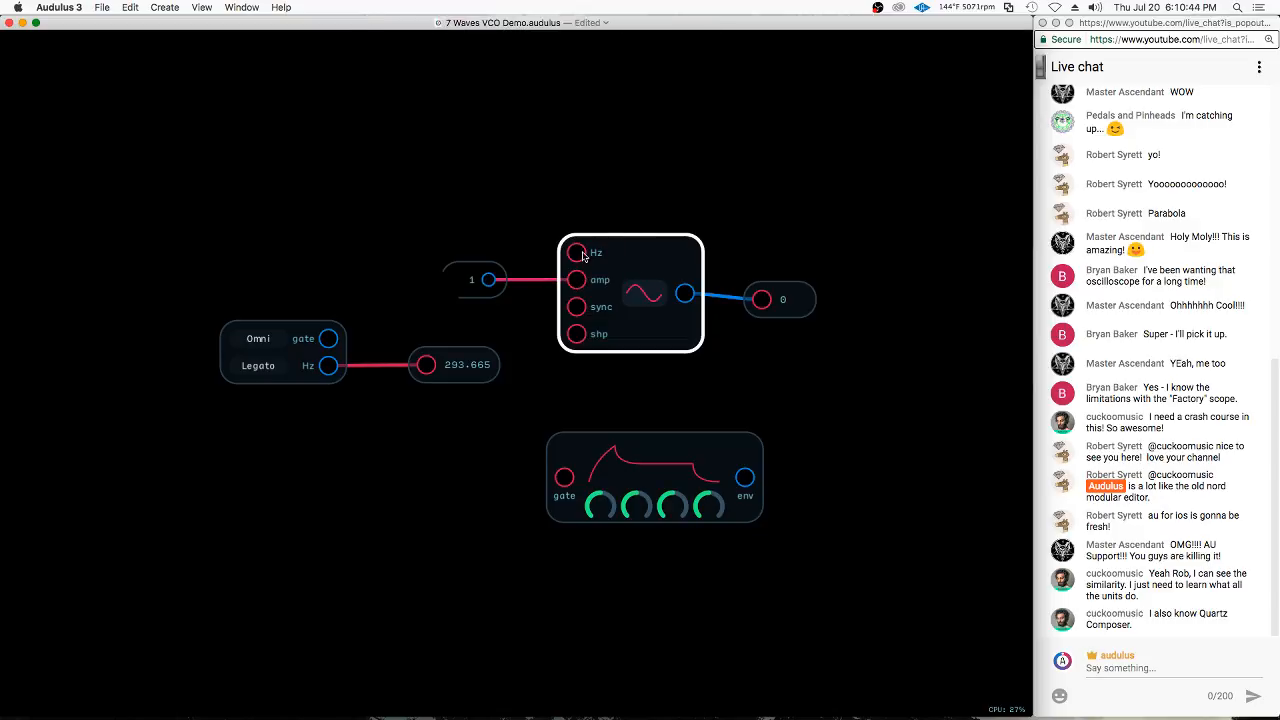
double_click(578, 254)
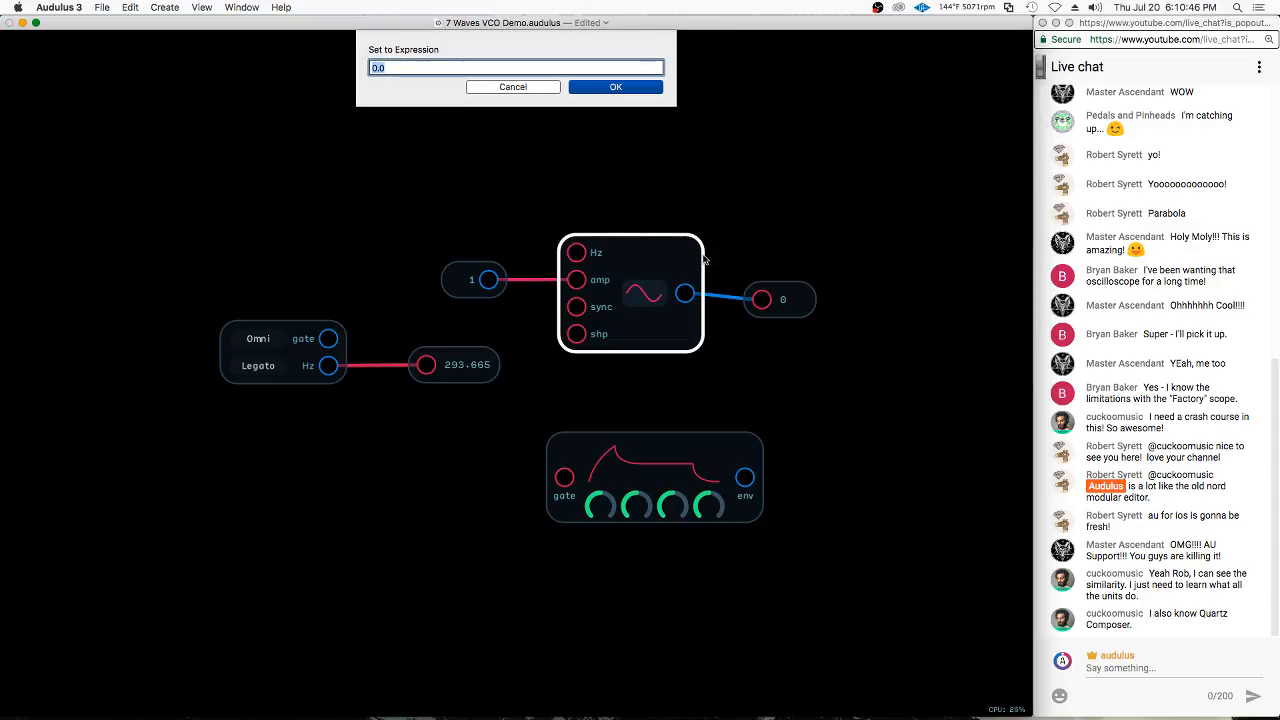
text(1)
key(Return)
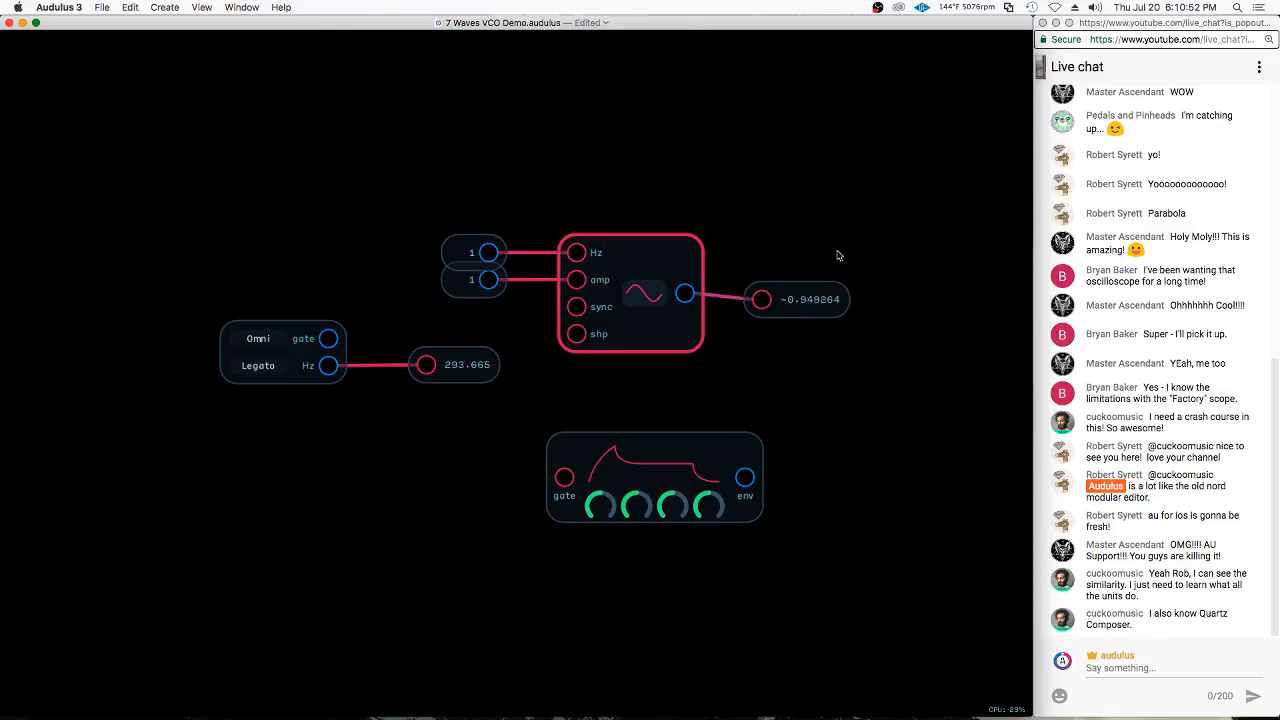
Move the oscillator's Value node lower, then add a Waveform metering node above it and connect the oscillator's output to it
drag(808, 317, 798, 306)
click(614, 309)
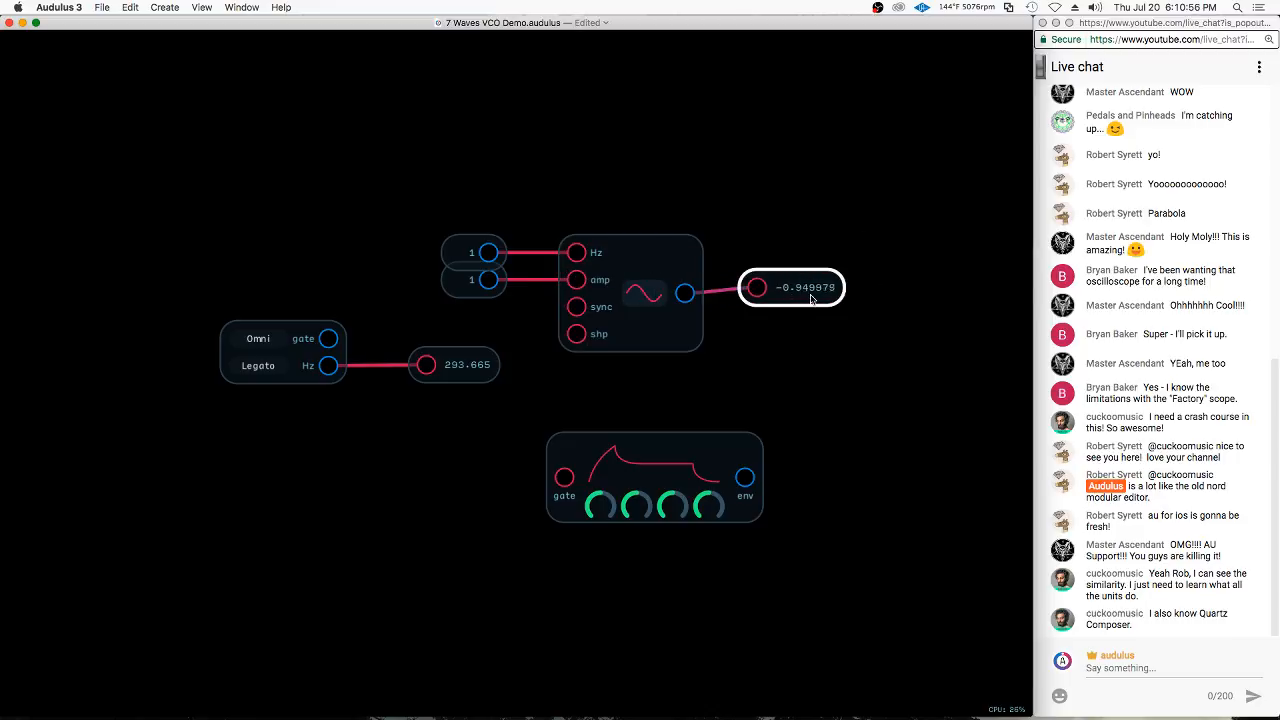
drag(802, 297, 798, 329)
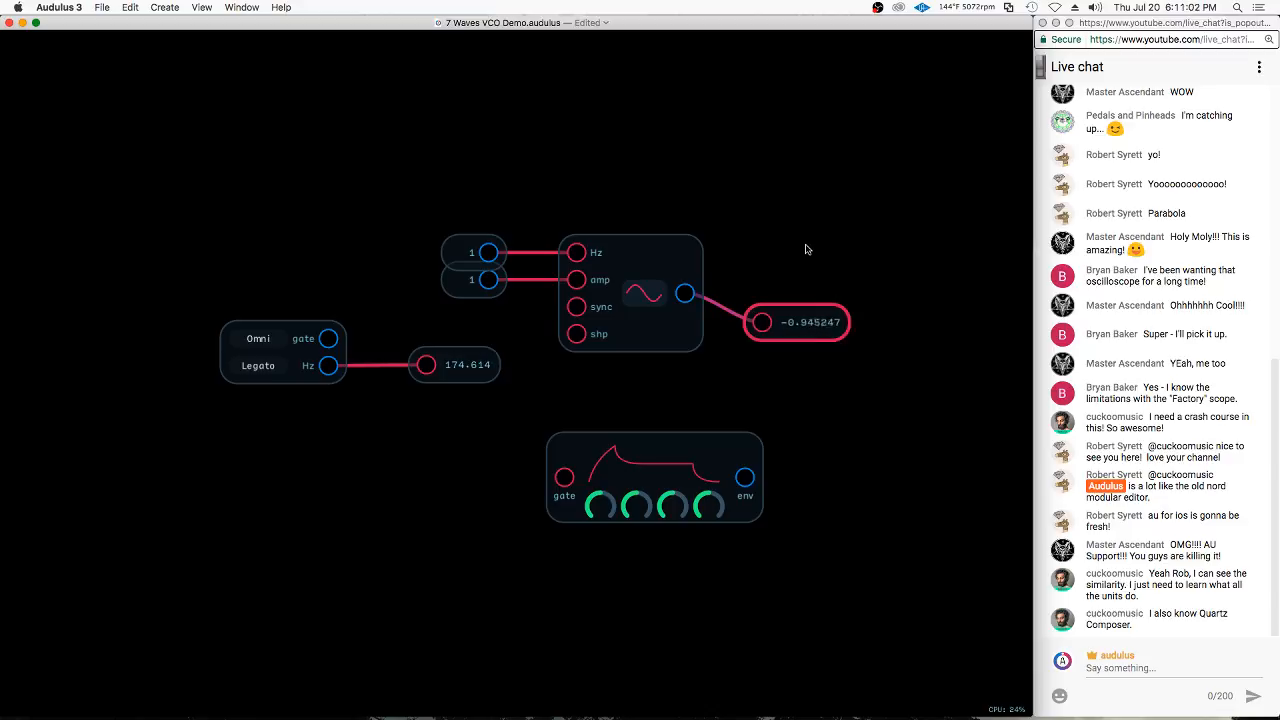
right_click(768, 254)
mouse_move(820, 362)
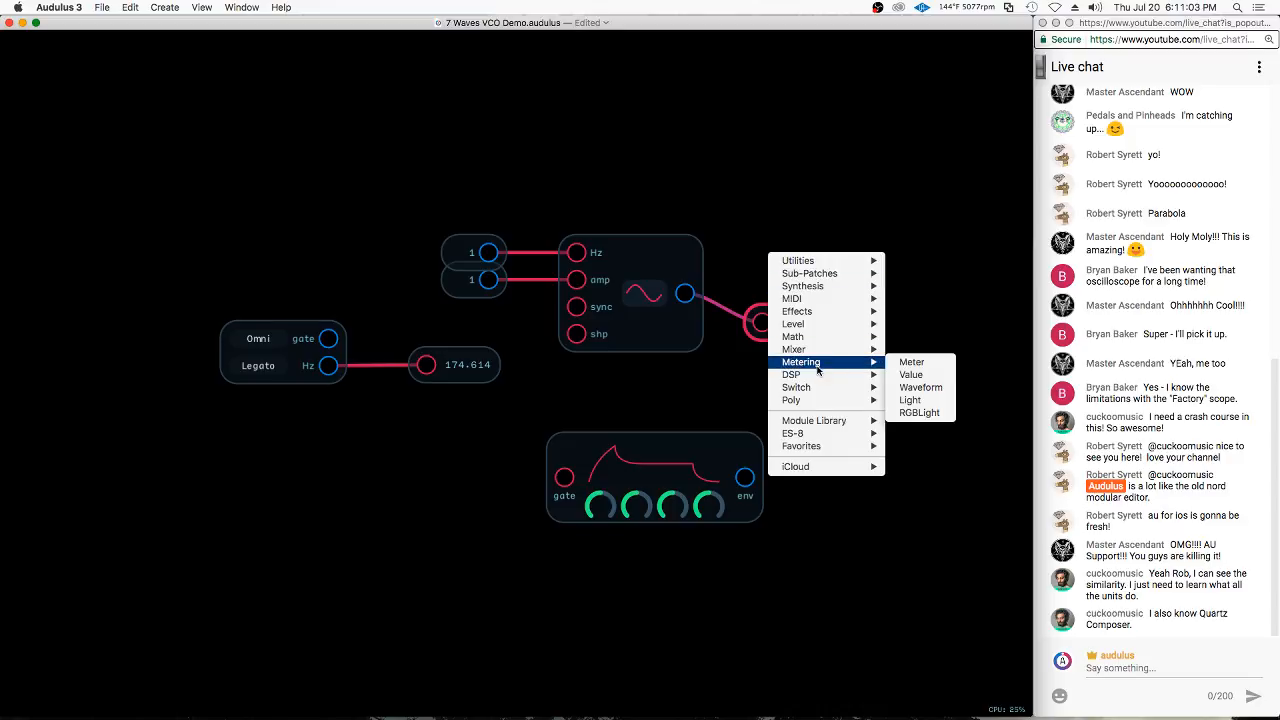
click(920, 387)
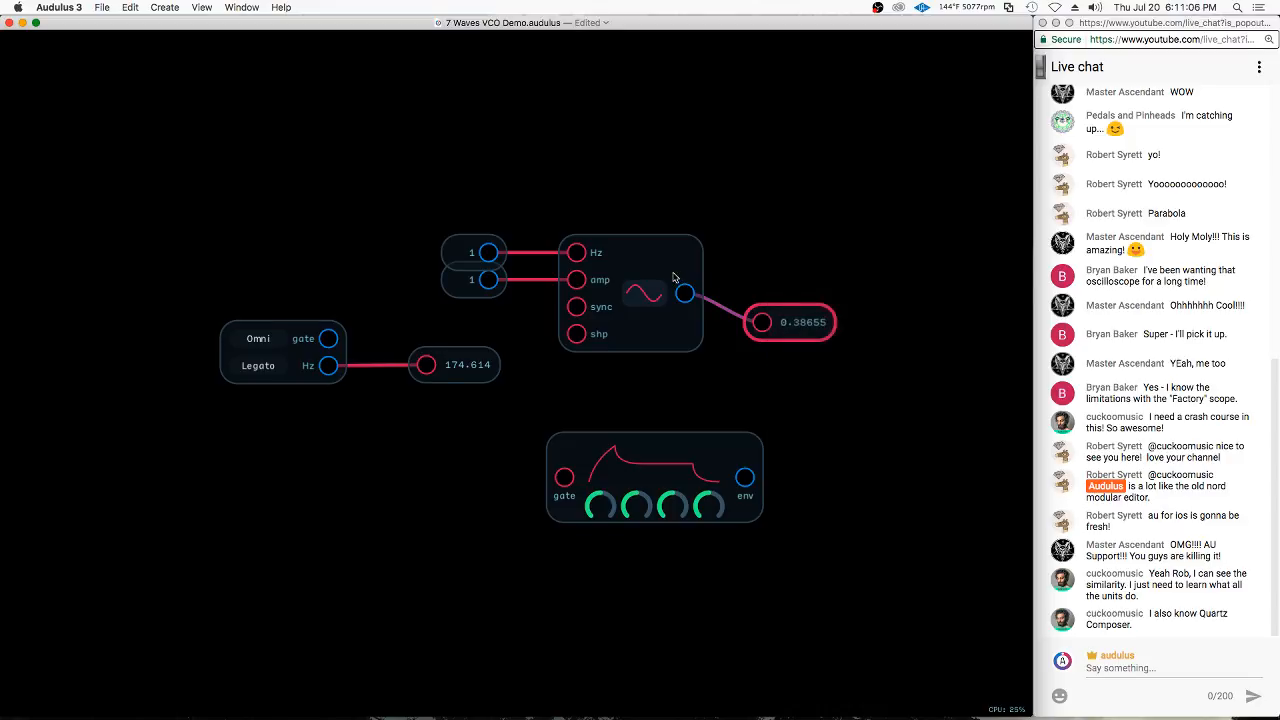
drag(684, 293, 785, 187)
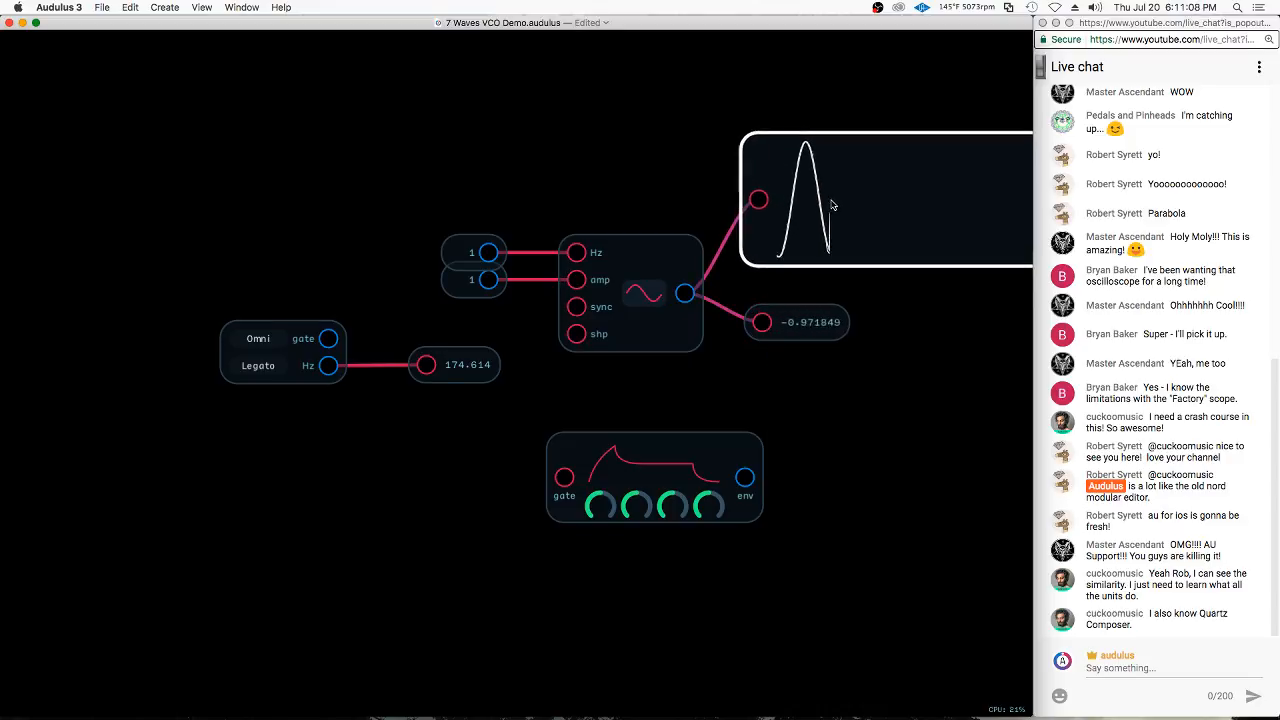
Add an RGBLight metering node below the Waveform node and connect the oscillator's output to its r input
right_click(883, 326)
mouse_move(960, 430)
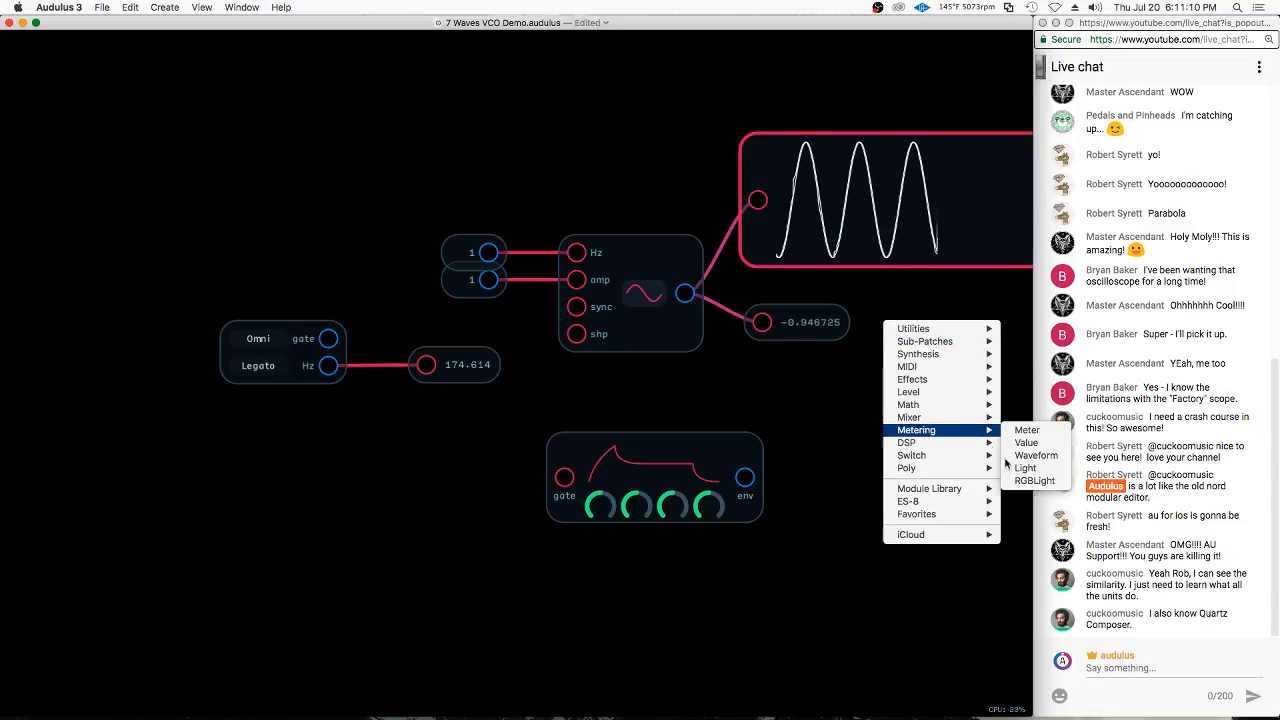
click(1034, 481)
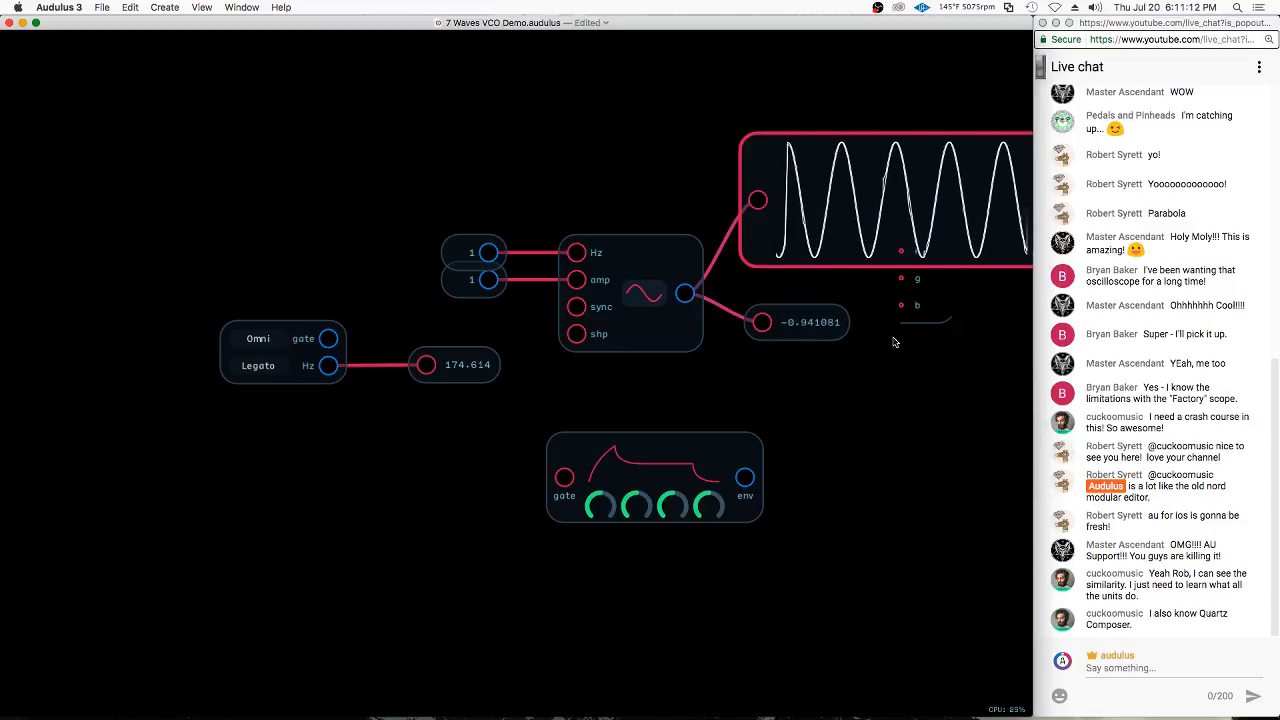
drag(684, 292, 845, 365)
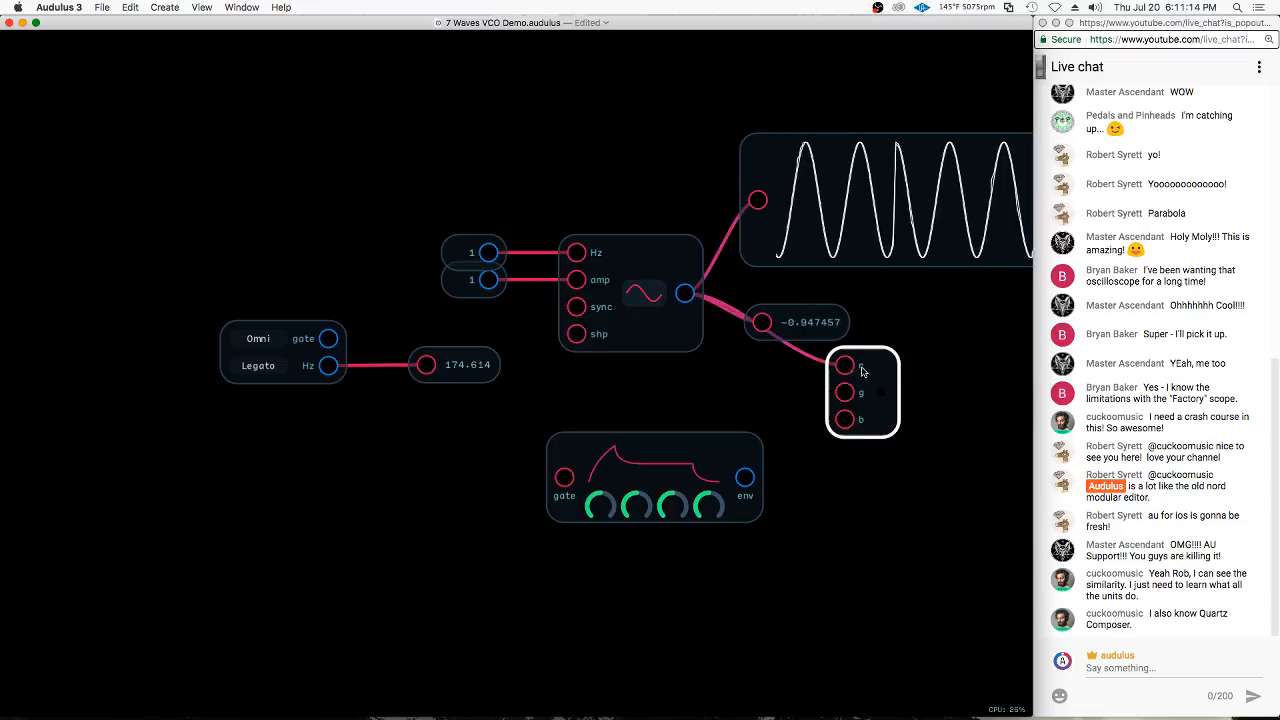
drag(881, 425, 903, 410)
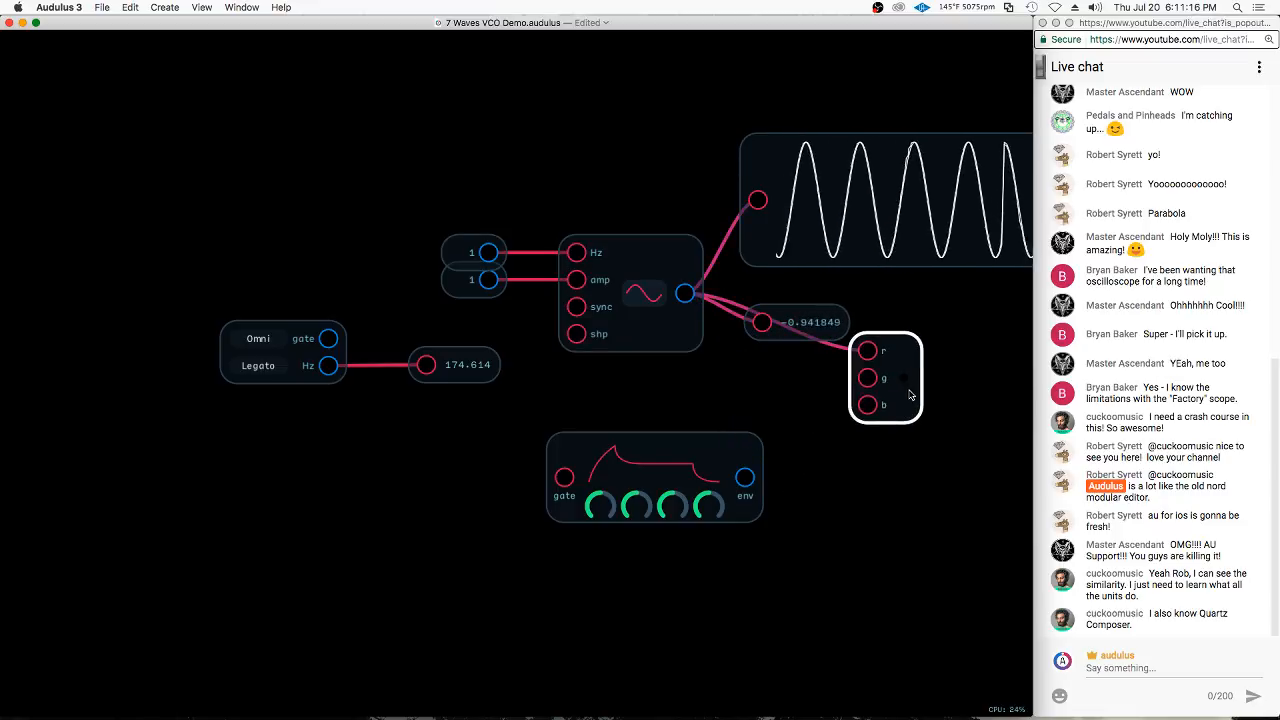
Arrange the Waveform, Value and RGBLight nodes in a column beside the oscillator
click(878, 260)
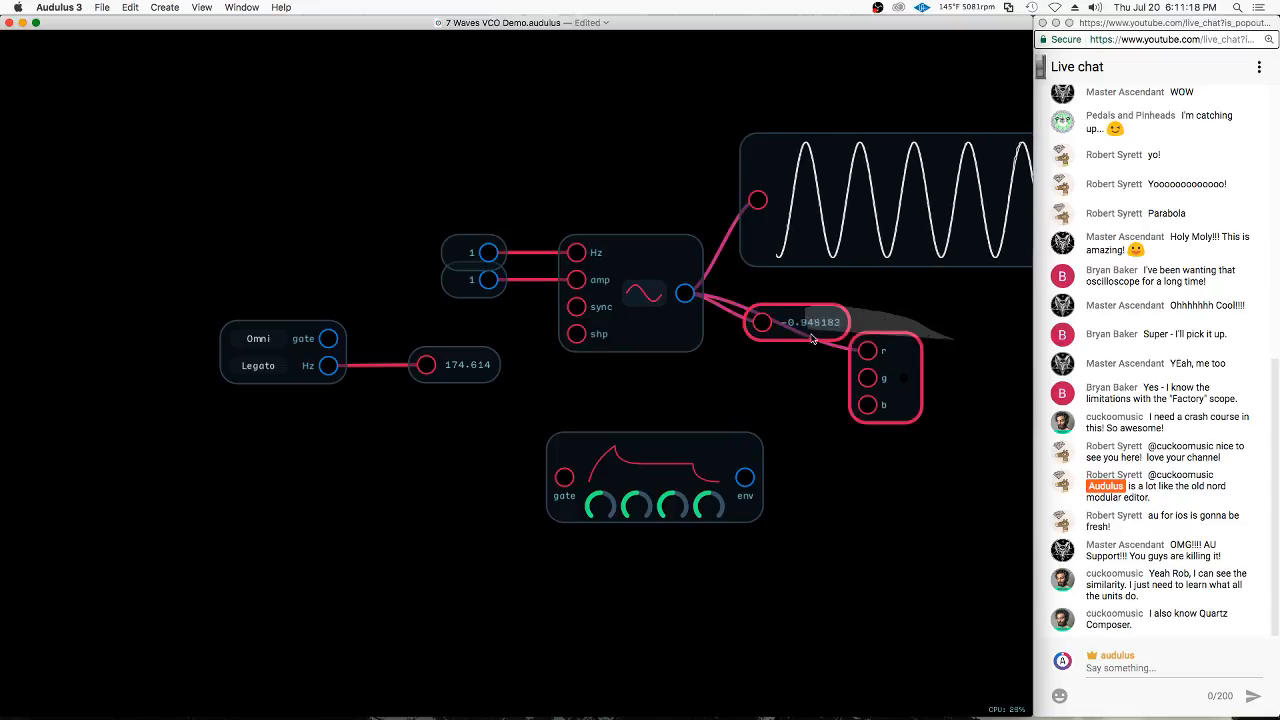
click(910, 355)
click(838, 292)
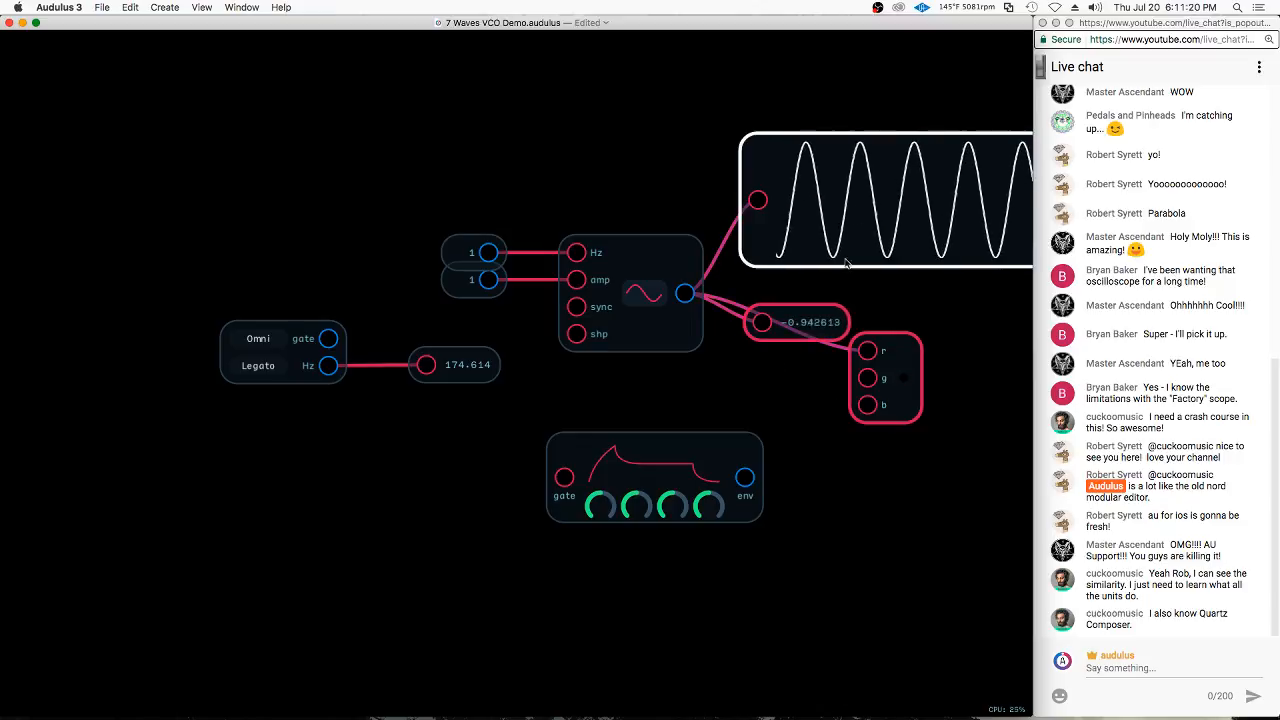
drag(820, 165, 830, 178)
drag(808, 320, 816, 304)
click(916, 371)
drag(915, 371, 826, 368)
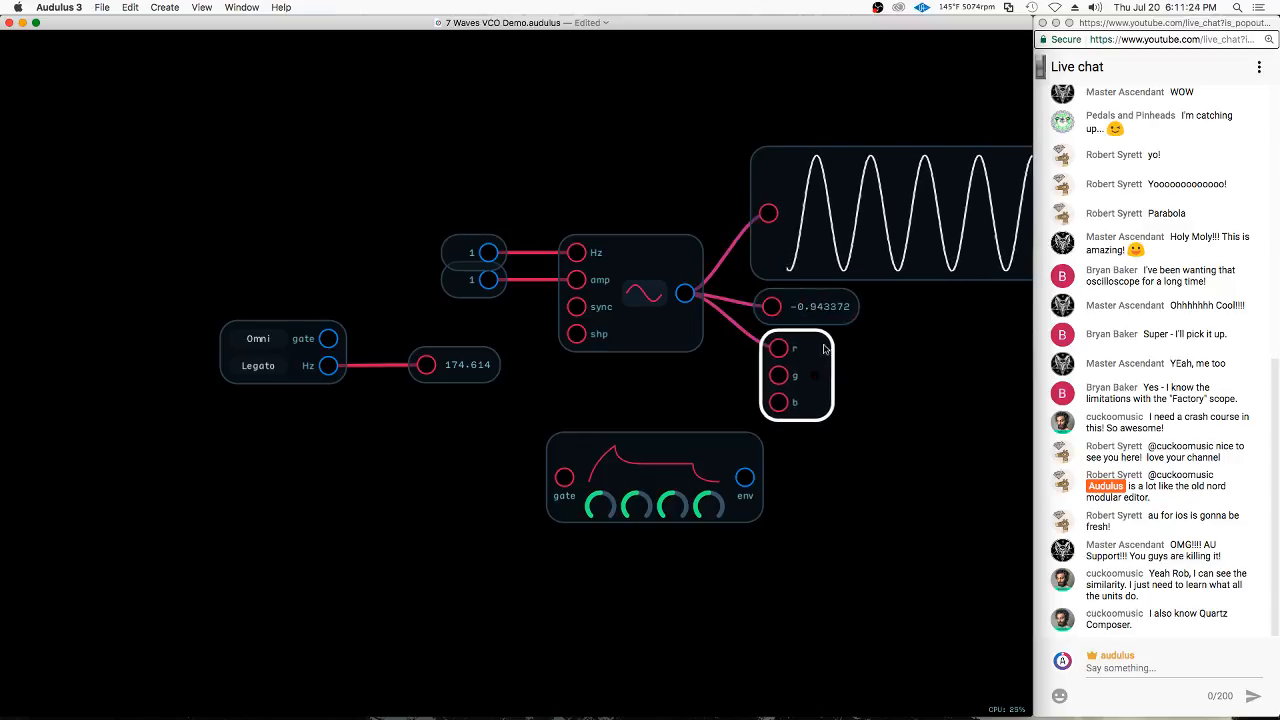
Delete the Waveform, Value and RGBLight nodes fed by the oscillator's output
mouse_move(812, 57)
mouse_down()
mouse_move(794, 327)
mouse_move(803, 382)
mouse_up()
click(816, 389)
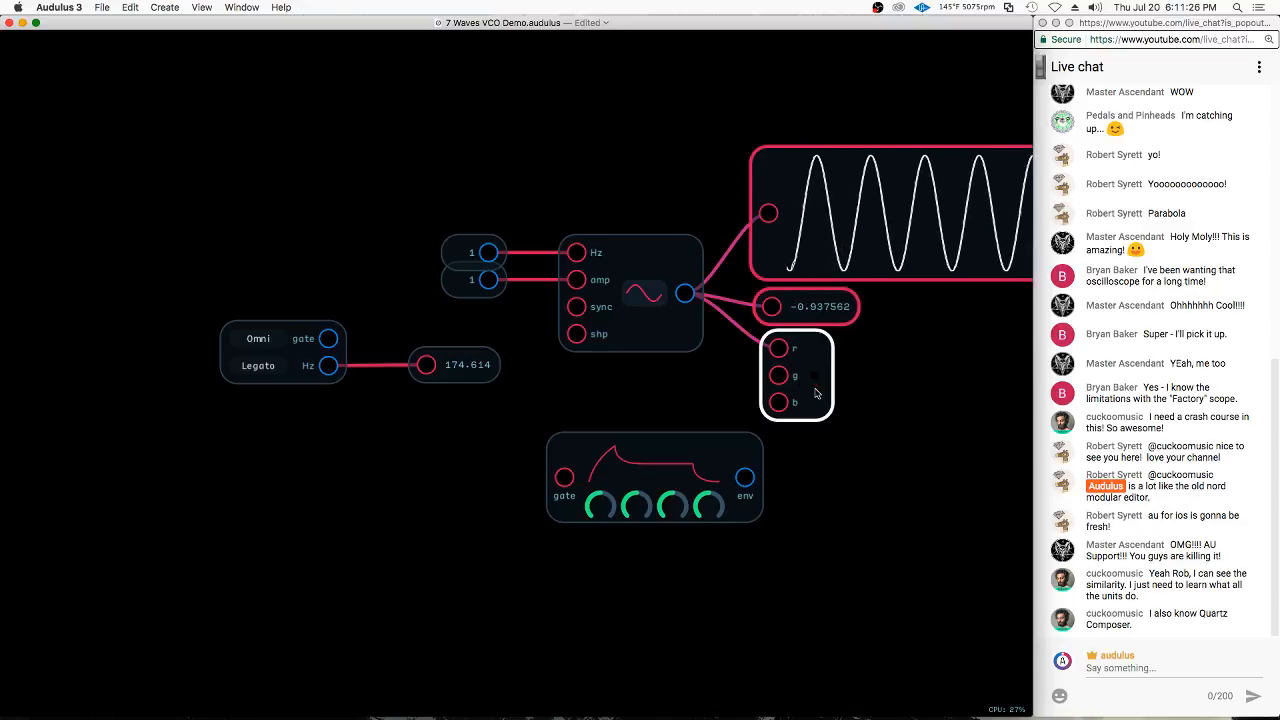
click(908, 364)
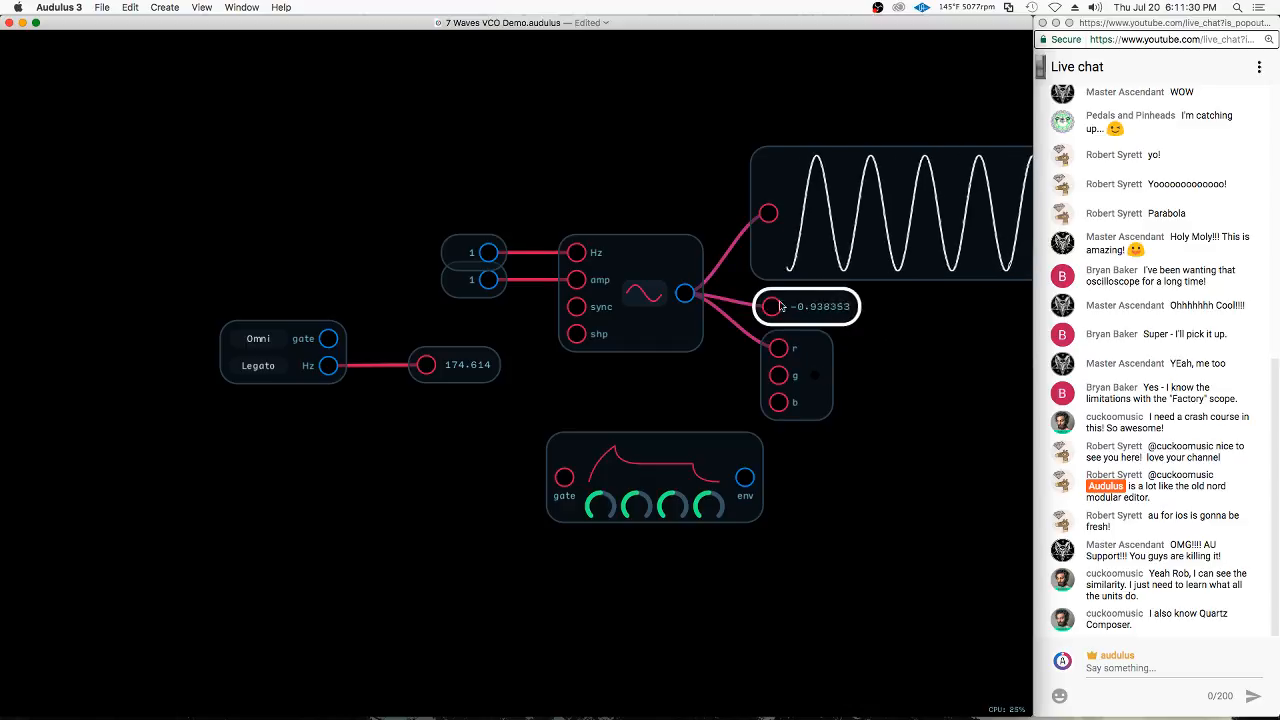
drag(843, 89, 800, 380)
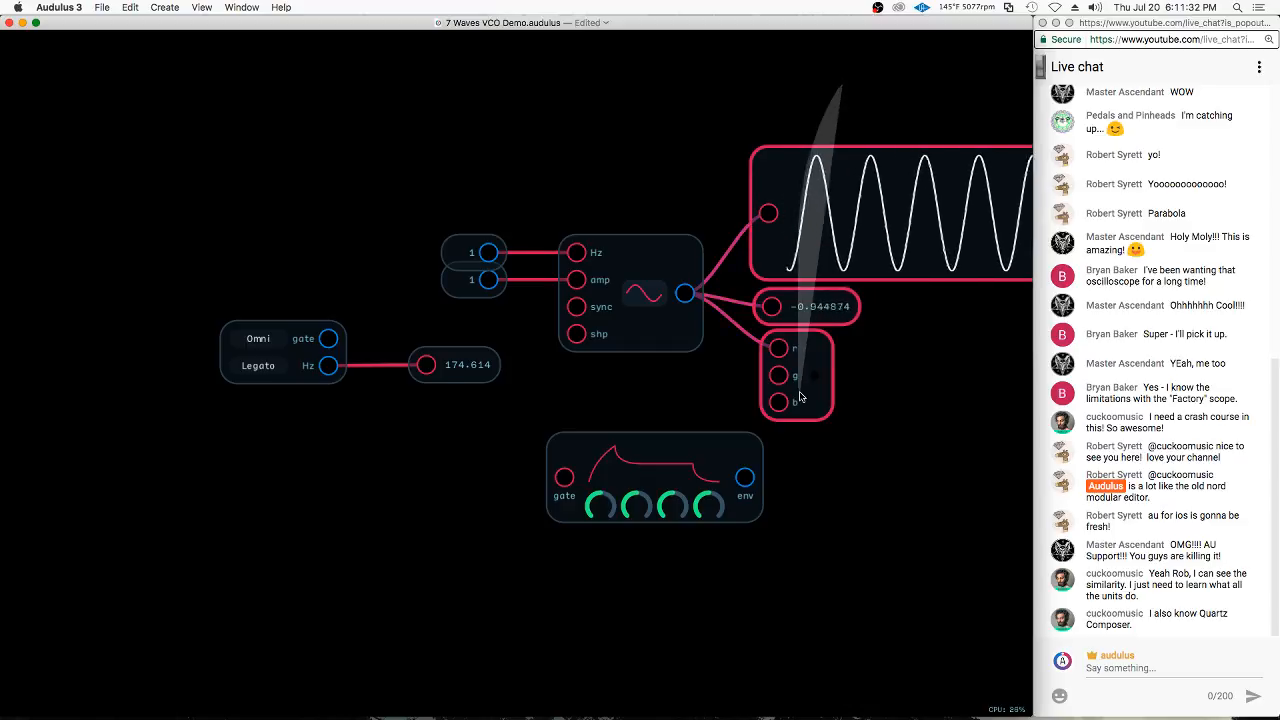
key(BackSpace)
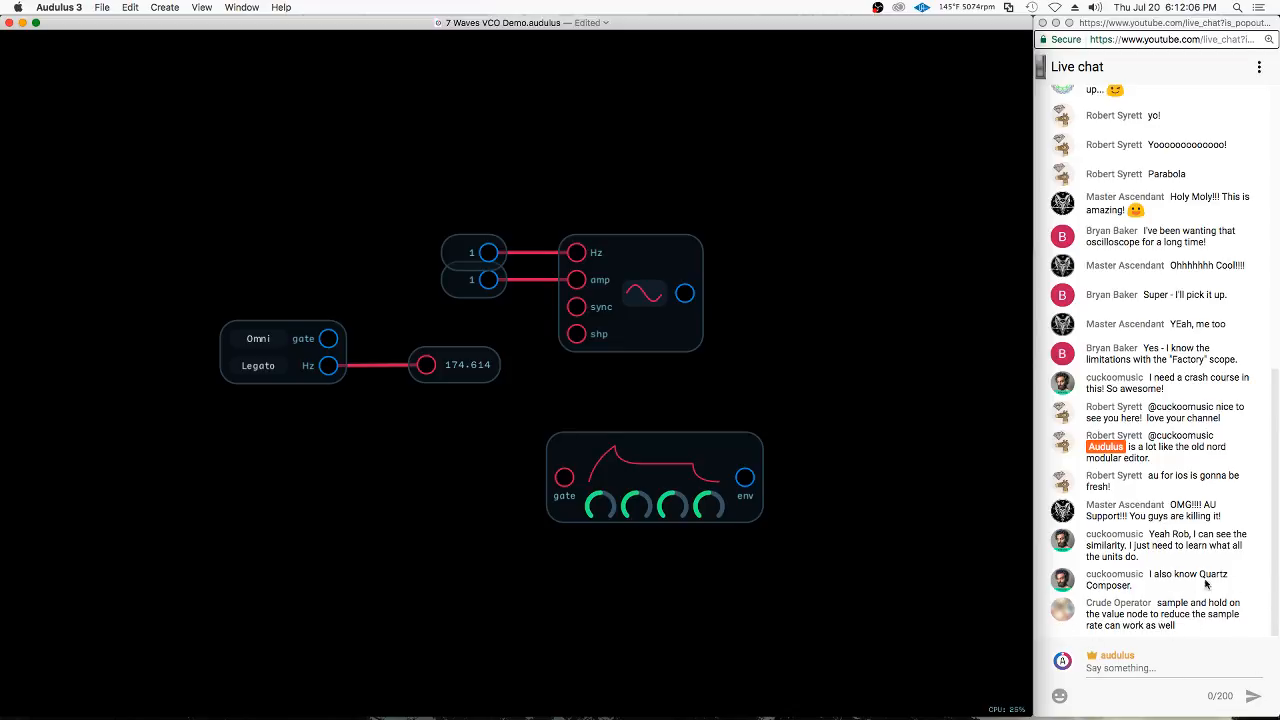
Delete the Value node on the keyboard's Hz output and the two constant nodes feeding the oscillator's Hz and amp inputs
click(716, 467)
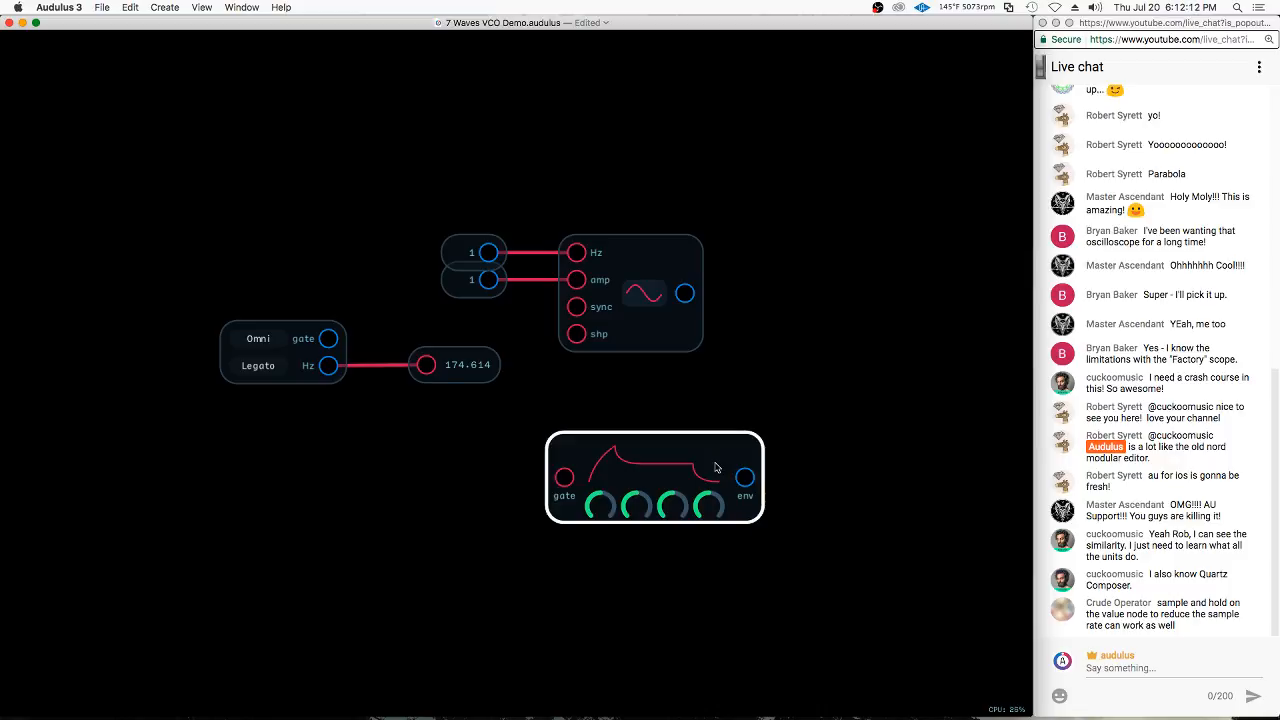
click(748, 432)
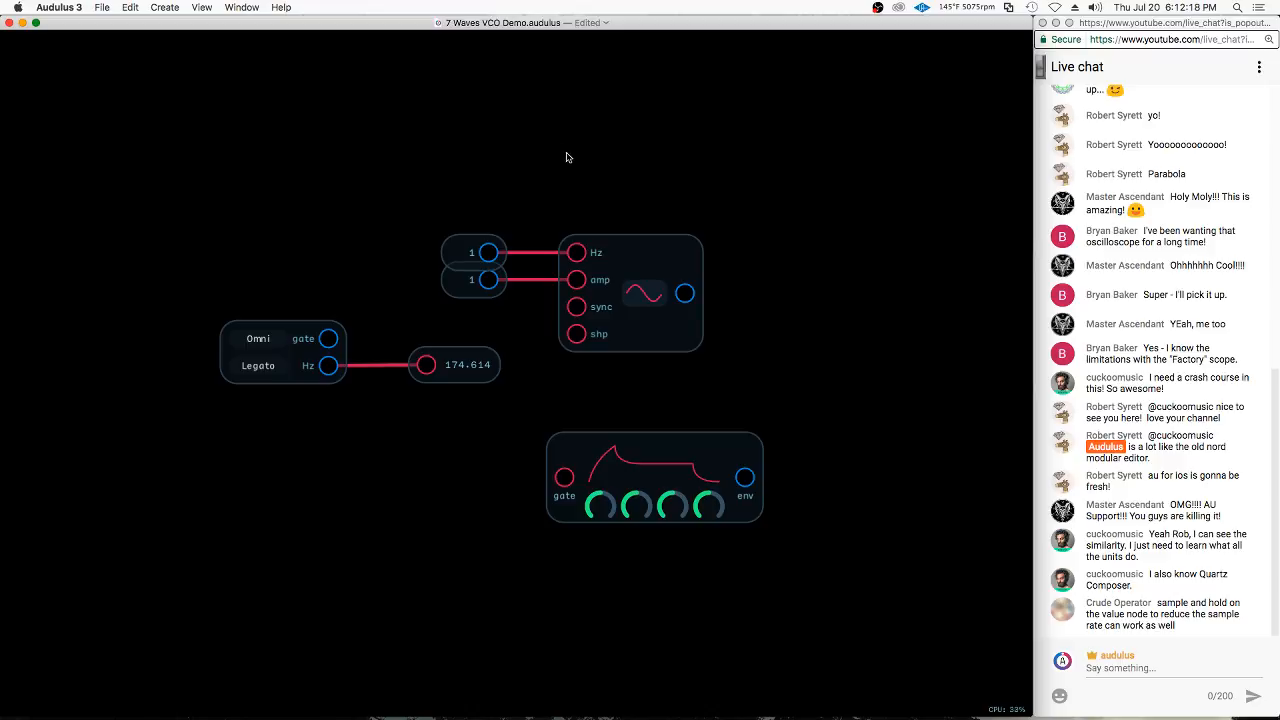
click(492, 362)
key(BackSpace)
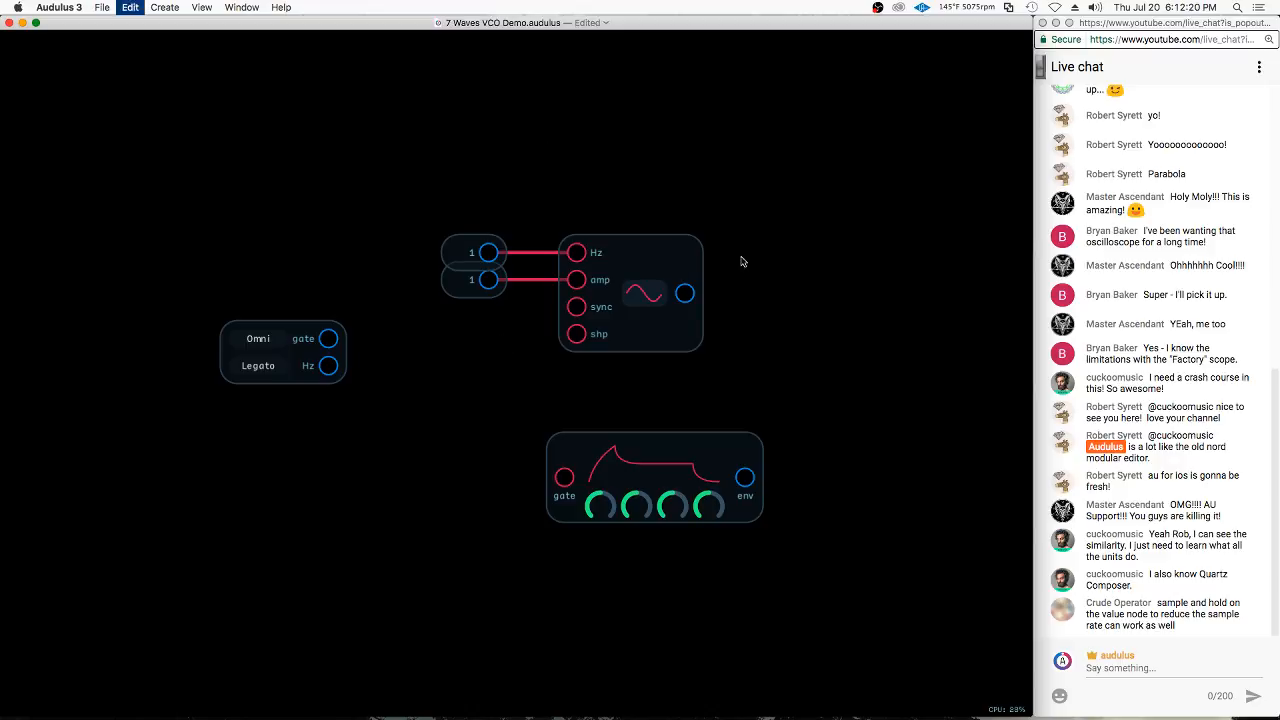
drag(463, 194, 512, 300)
key(BackSpace)
Move the oscillator closer to the keyboard node and connect the keyboard's Hz output to the oscillator's Hz input
mouse_move(663, 260)
mouse_down()
mouse_move(571, 303)
mouse_move(571, 322)
mouse_up()
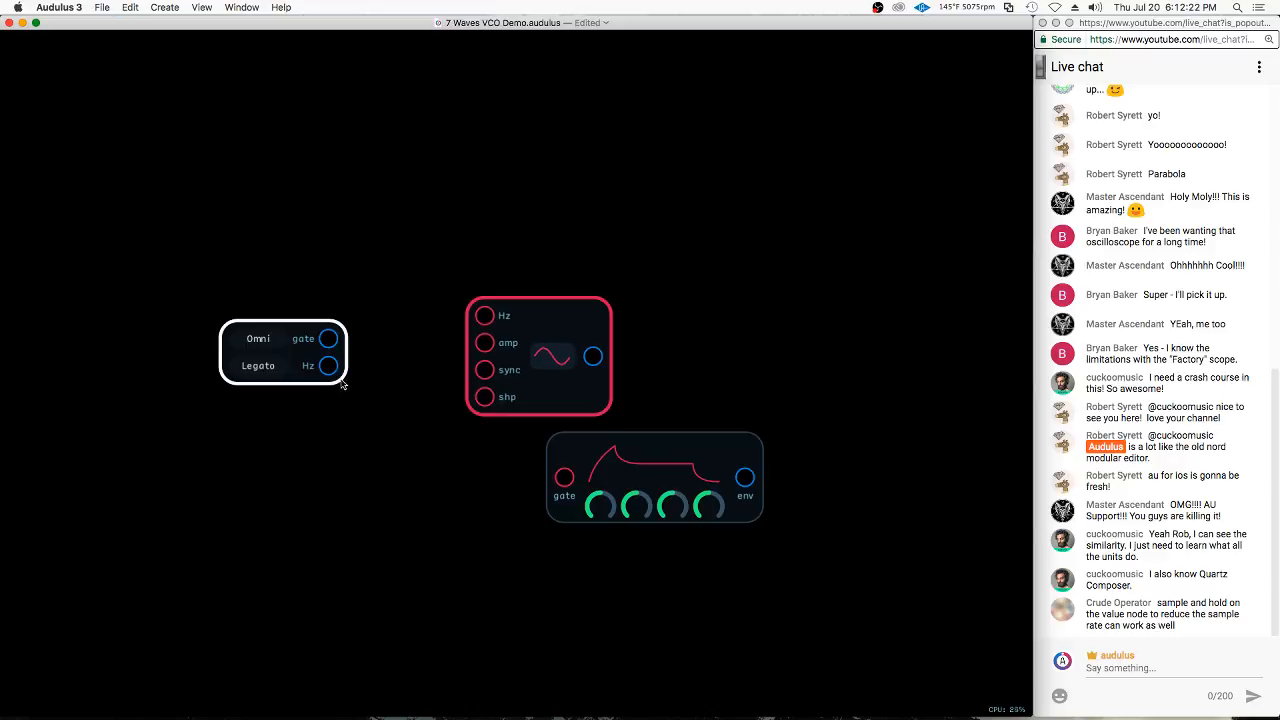
mouse_move(328, 366)
mouse_down()
mouse_move(459, 355)
mouse_move(500, 316)
mouse_up()
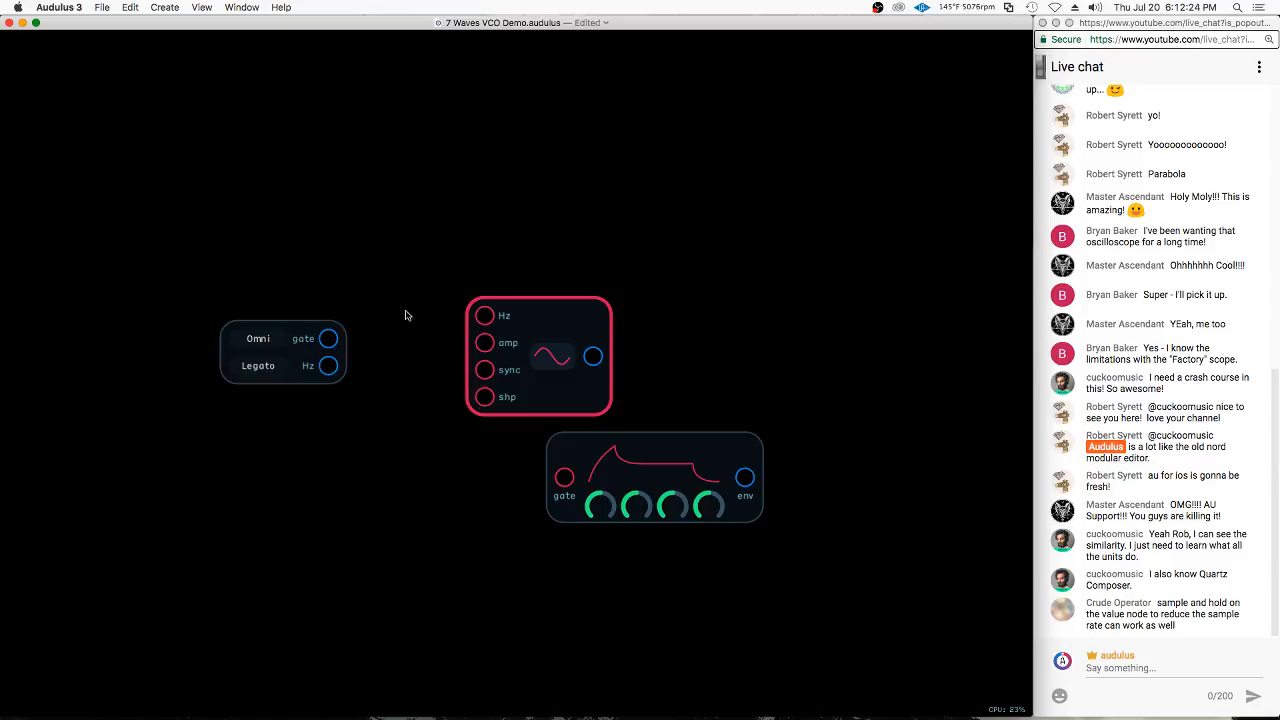
drag(334, 367, 484, 316)
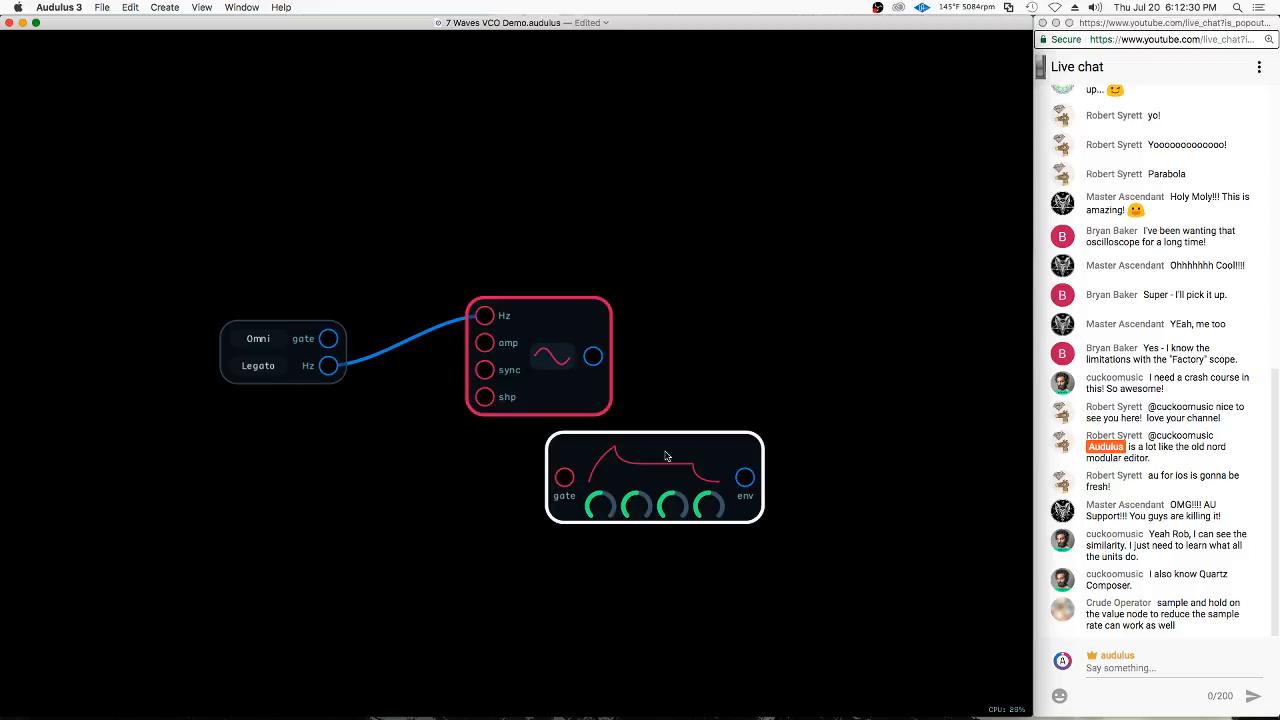
Delete the ADSR envelope node and shift the oscillator closer to the keyboard node
drag(757, 398, 677, 529)
key(Delete)
drag(569, 326, 512, 346)
Connect the keyboard's gate output to the oscillator's amp input and move the oscillator right next to the keyboard node
scroll(318, 372, up, 1)
scroll(318, 372, up, 3)
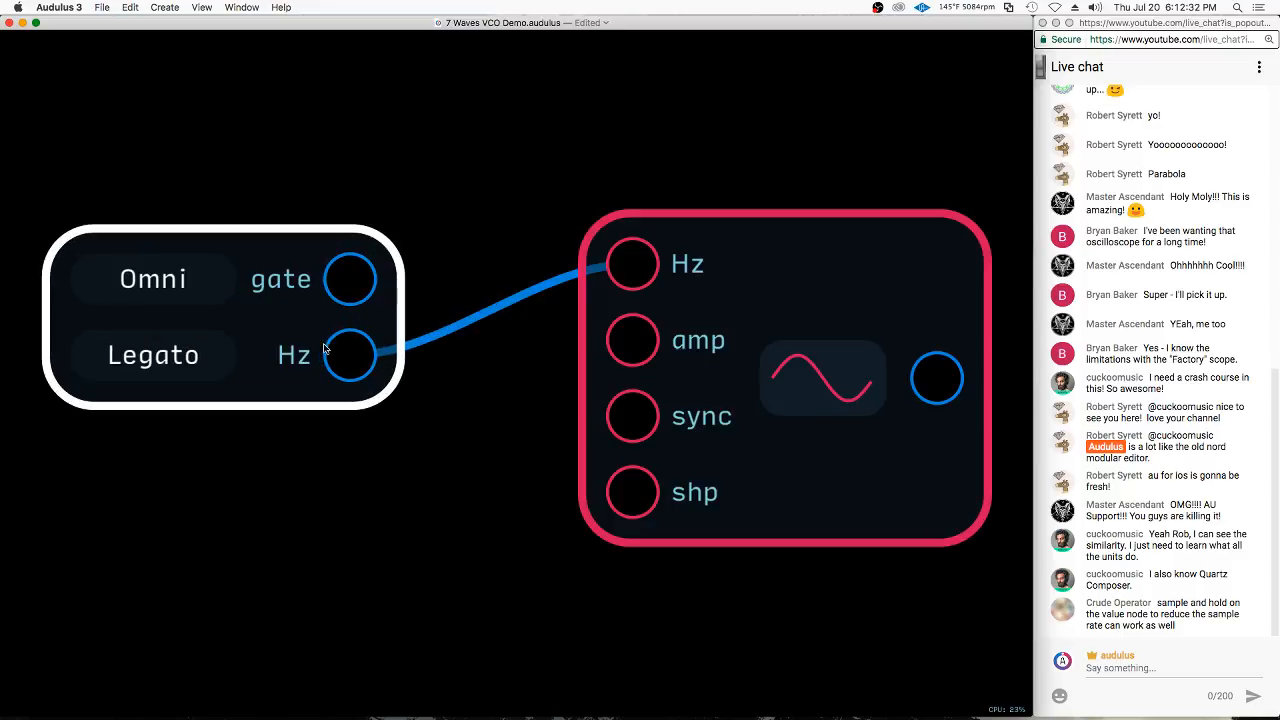
drag(350, 275, 630, 332)
scroll(272, 314, down, 2)
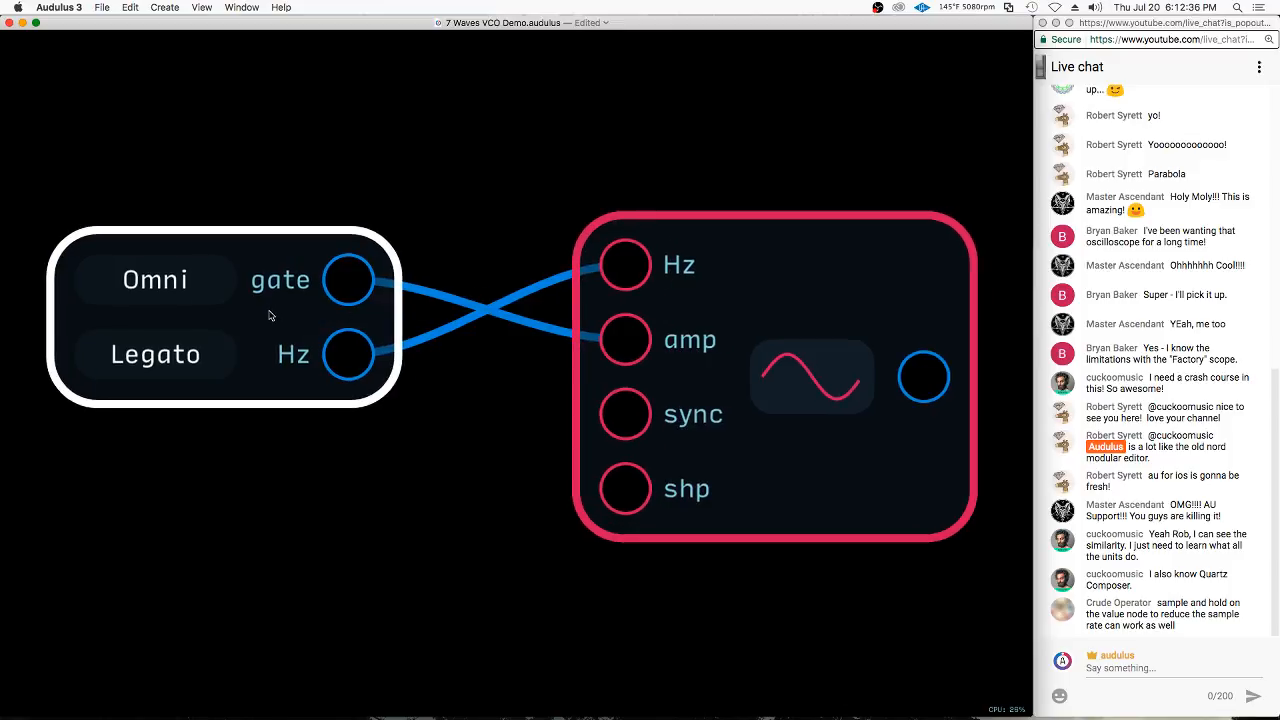
drag(878, 455, 781, 462)
scroll(790, 420, down, 3)
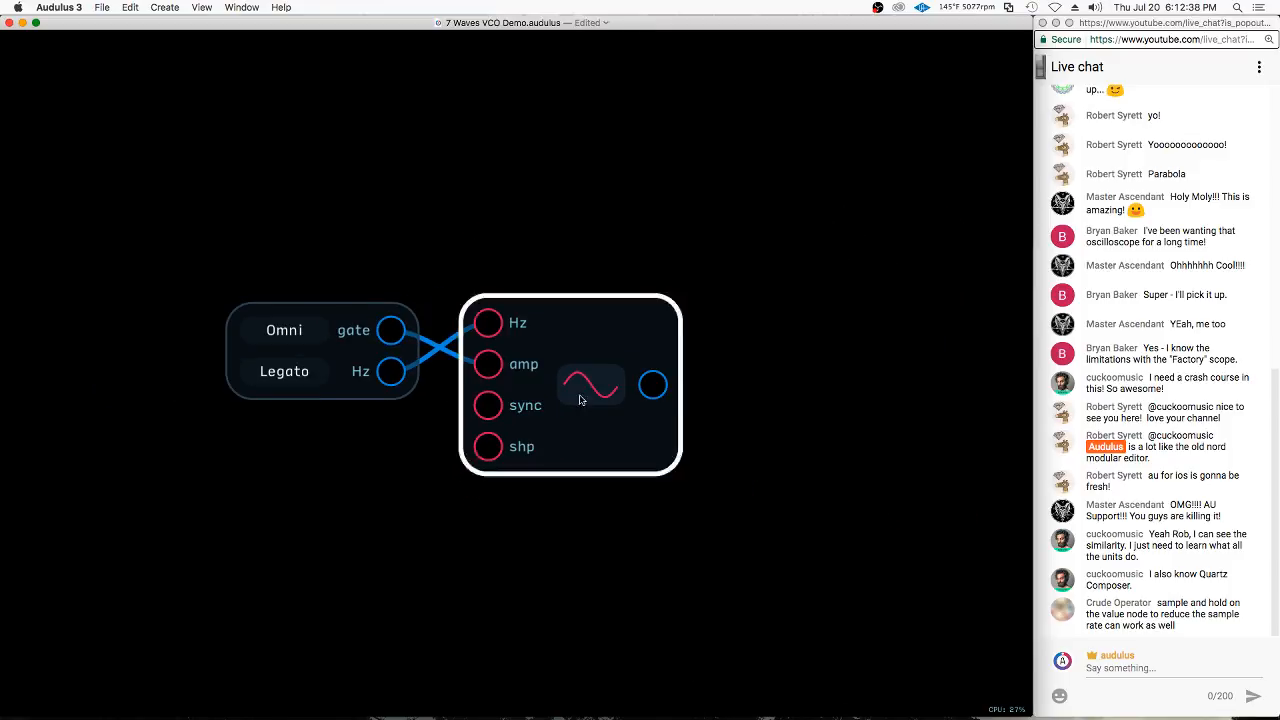
Add a Speaker node to the right of the oscillator and connect the oscillator's output to both speaker inputs
right_click(803, 389)
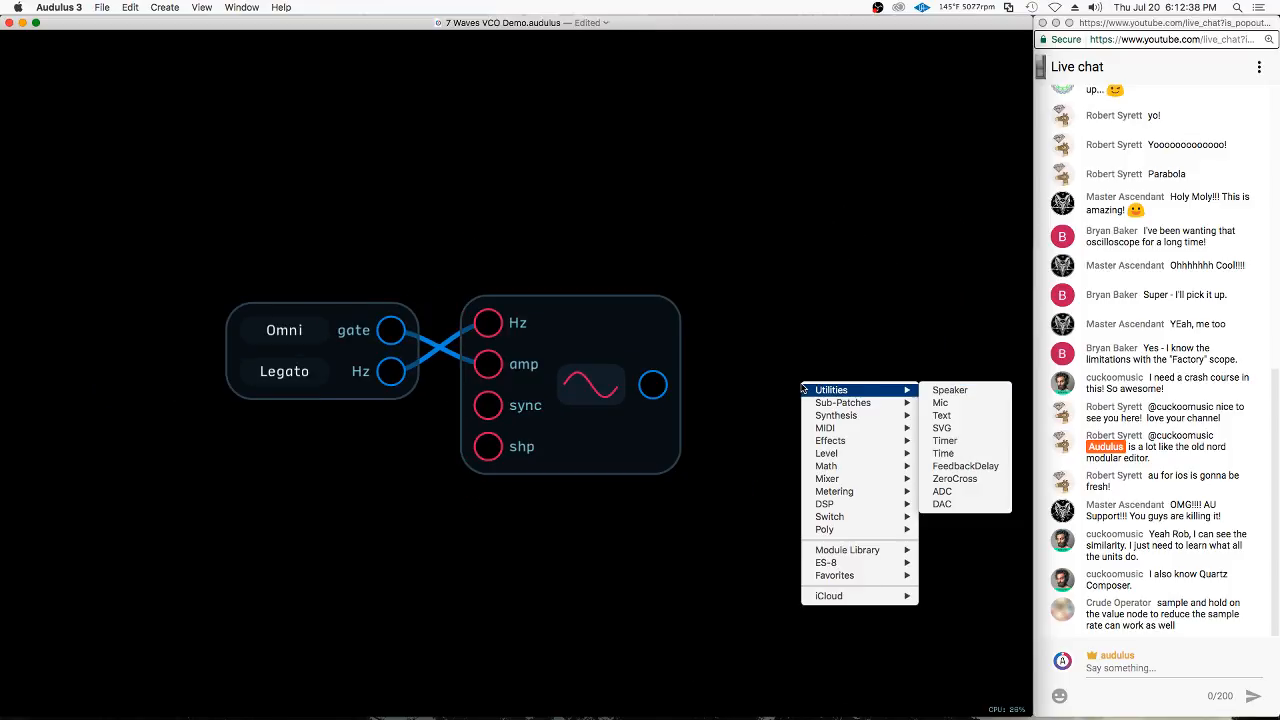
click(965, 391)
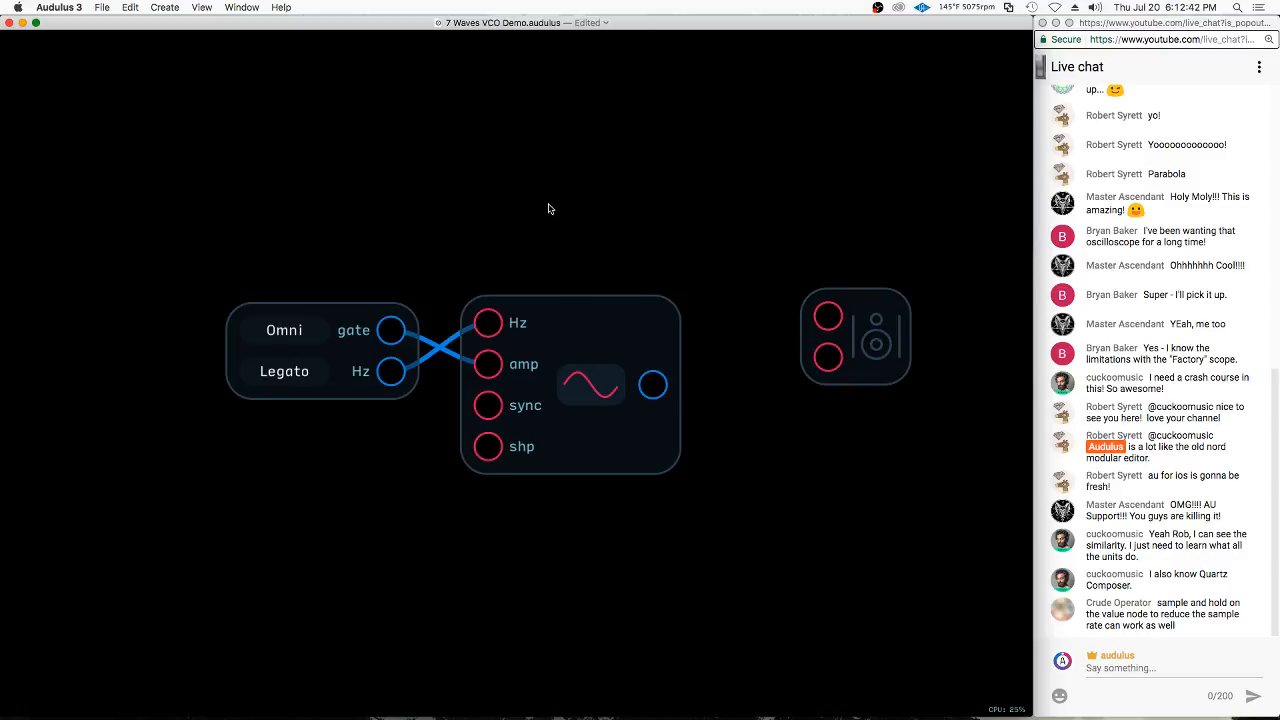
scroll(440, 171, down, 10)
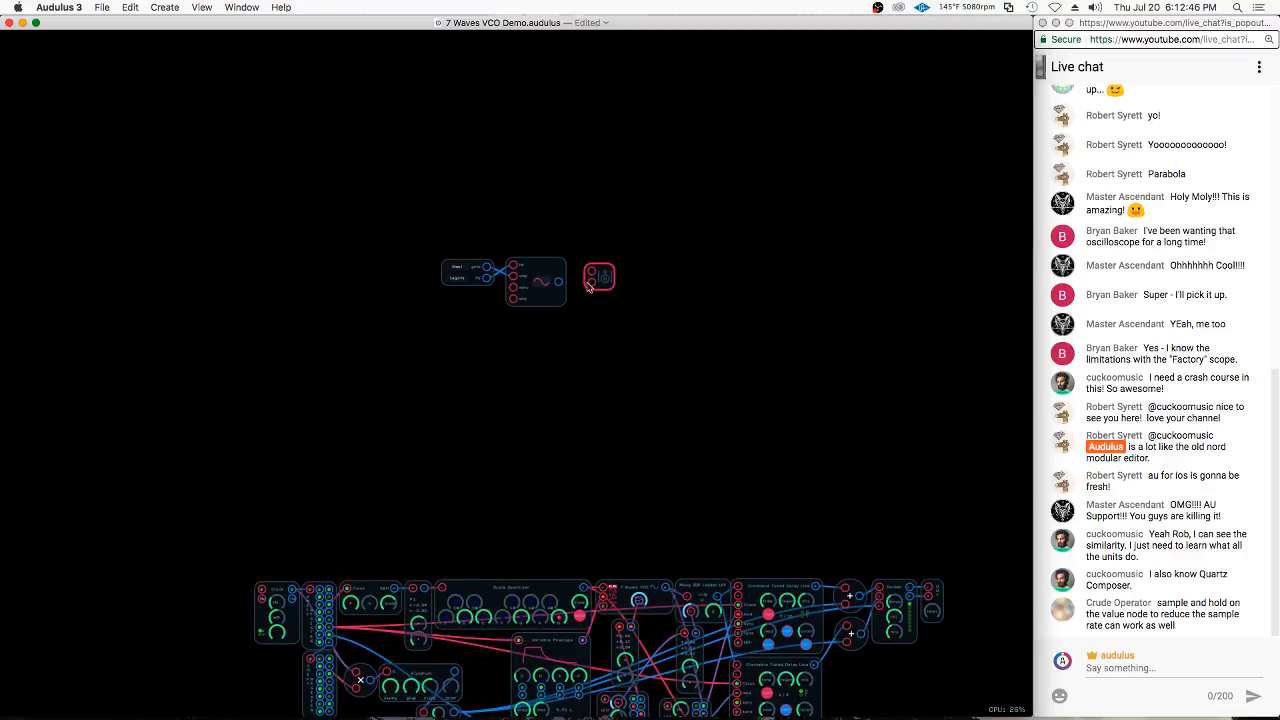
scroll(588, 288, up, 10)
scroll(571, 300, up, 3)
drag(554, 327, 785, 326)
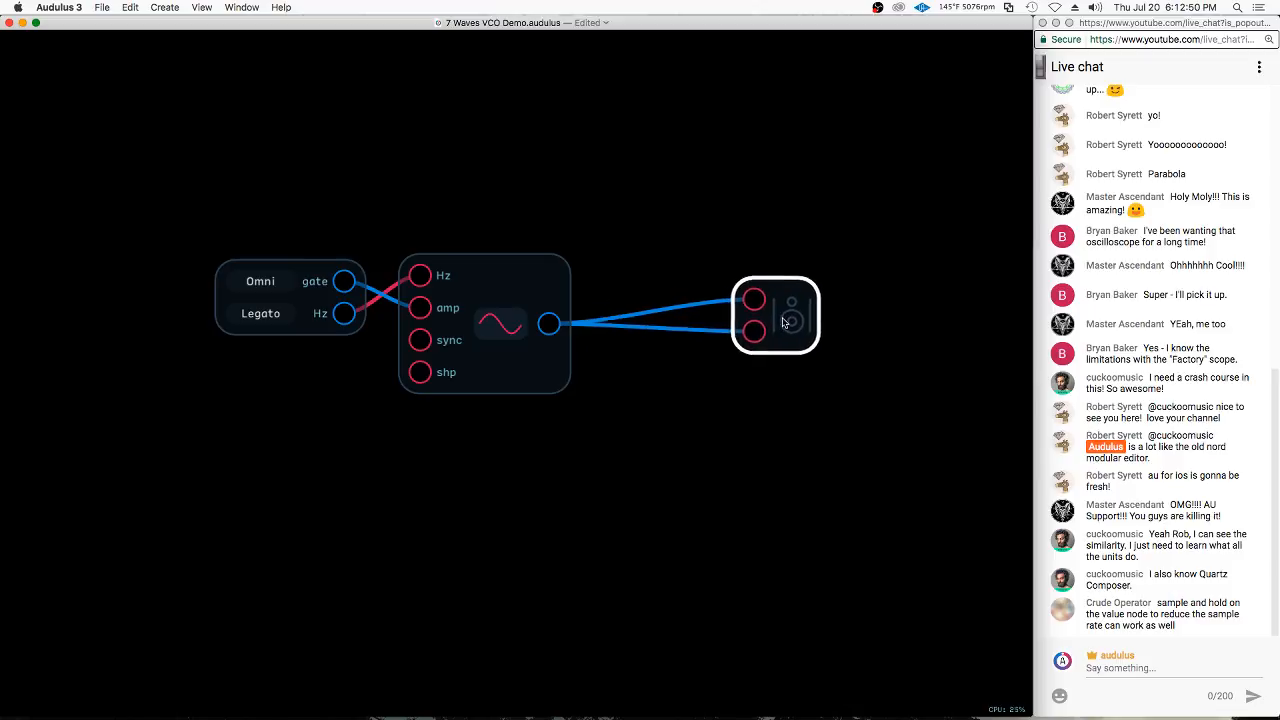
Add a Level node with a knob between the oscillator and the Speaker node
right_click(630, 349)
mouse_move(680, 415)
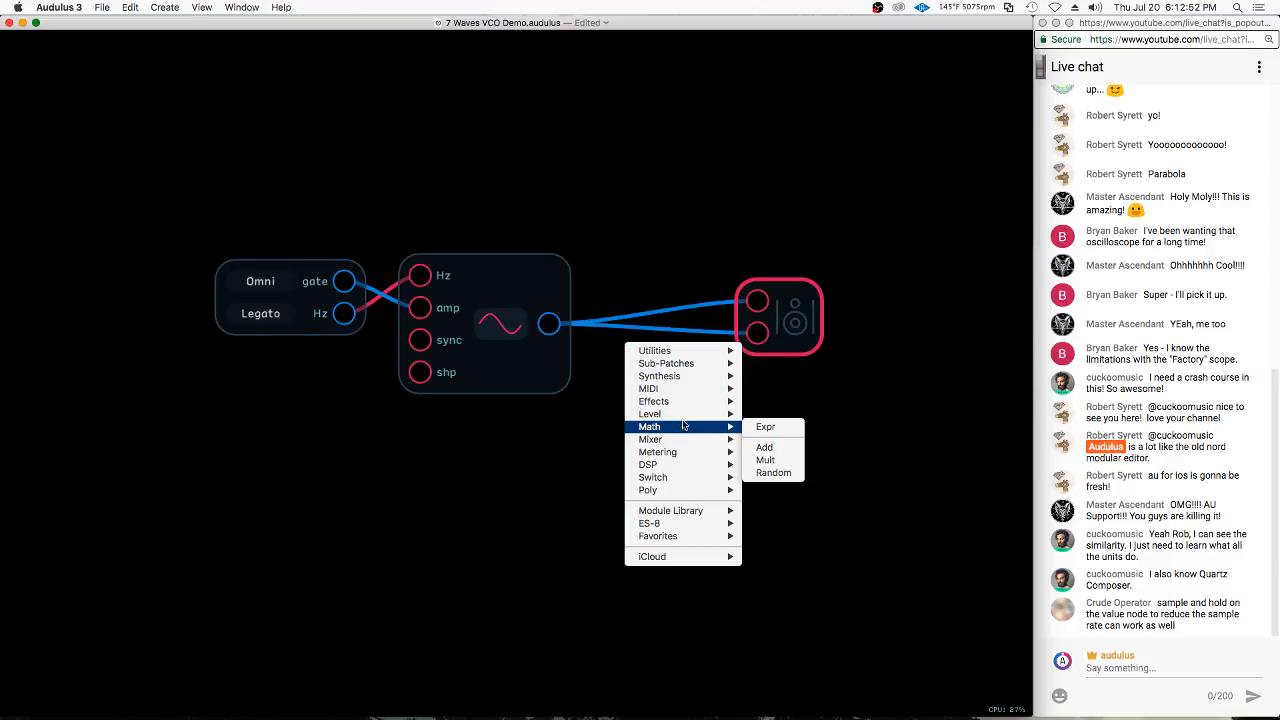
click(768, 416)
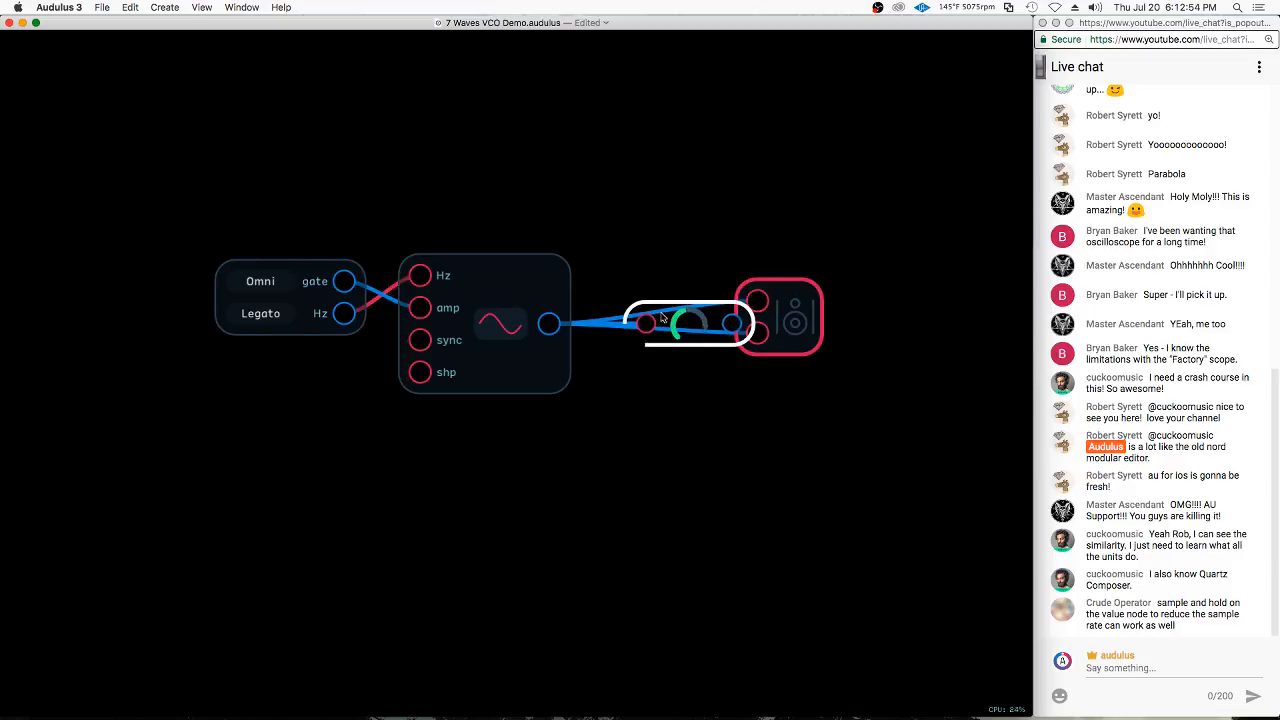
Wire the Level node between the oscillator and both speaker inputs, line up the nodes, and lower the Level knob
mouse_move(657, 314)
mouse_down()
mouse_move(610, 311)
mouse_move(757, 302)
mouse_move(746, 338)
mouse_move(785, 322)
mouse_up()
drag(831, 242, 682, 359)
drag(793, 329, 808, 329)
click(849, 280)
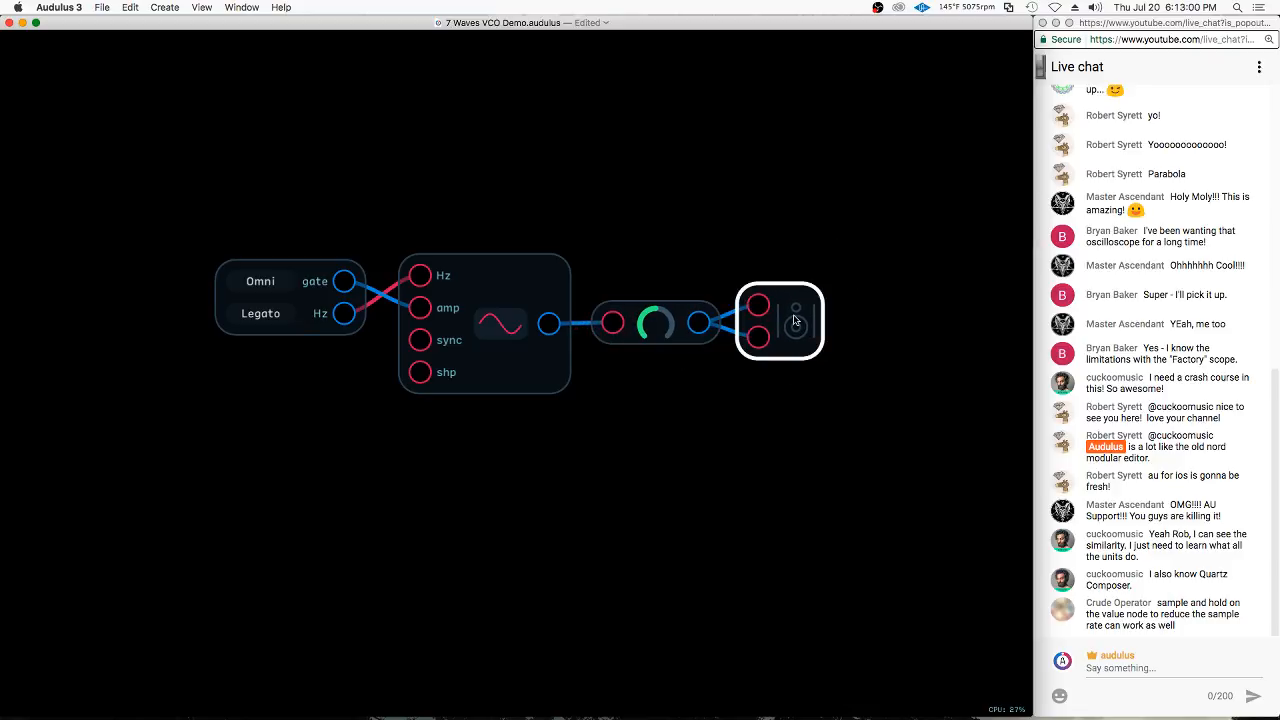
drag(652, 329, 592, 364)
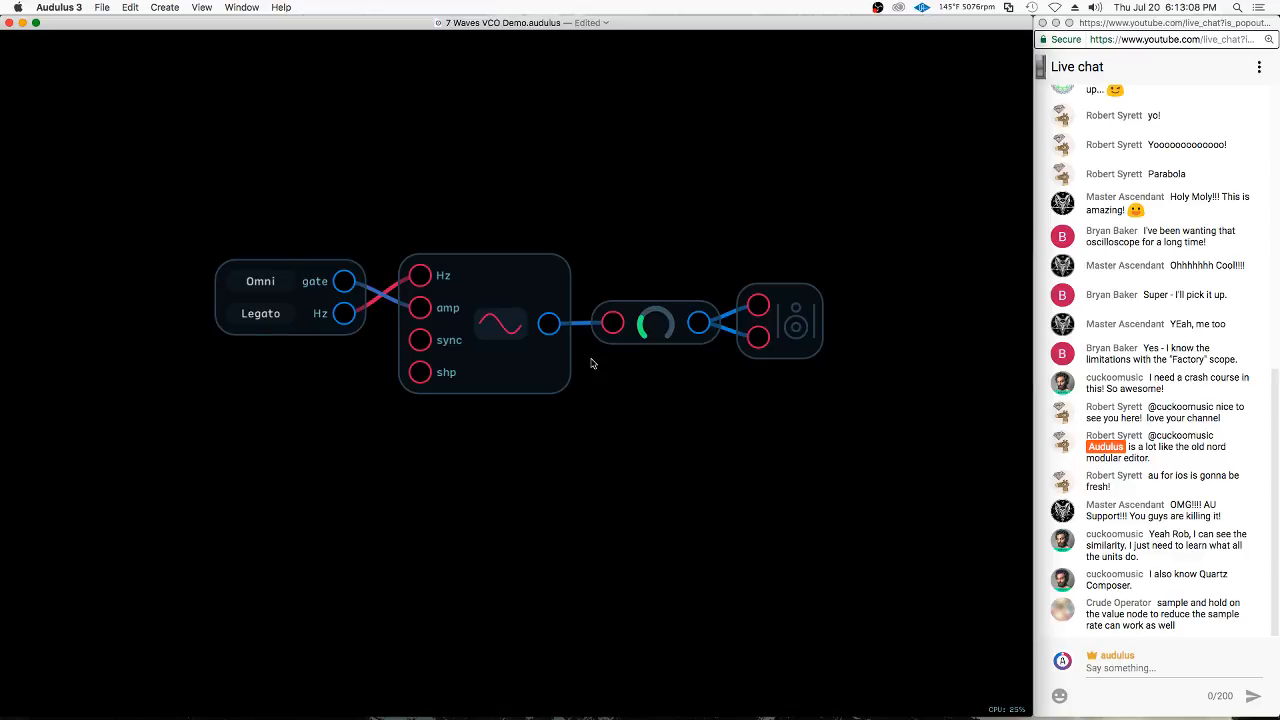
Try the oscillator's square and triangle waveforms and return it to the sine wave
click(498, 330)
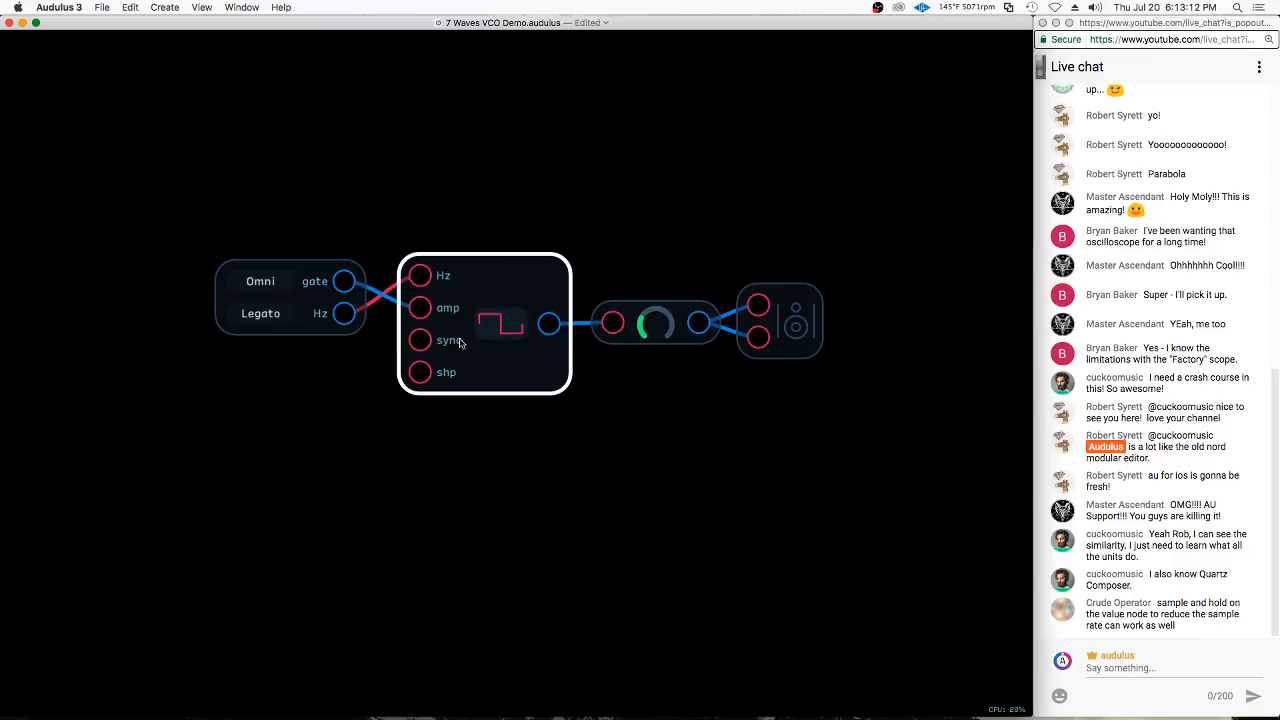
scroll(462, 340, up, 3)
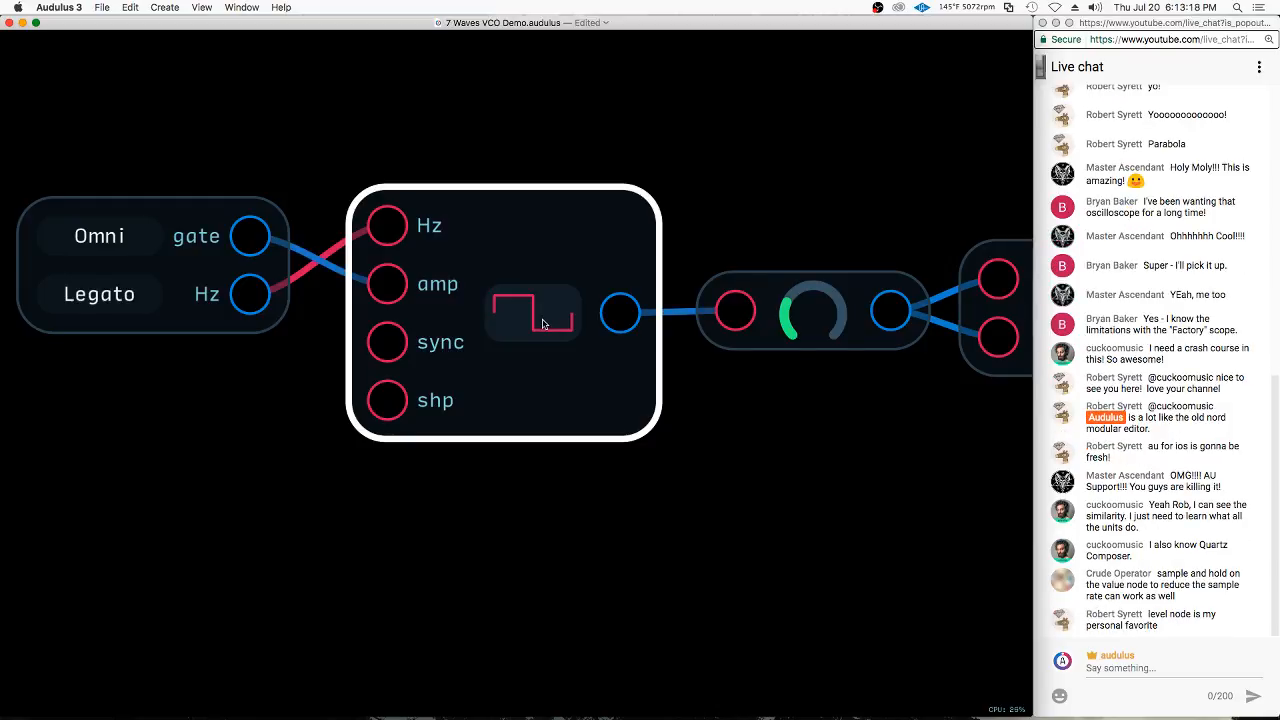
click(543, 323)
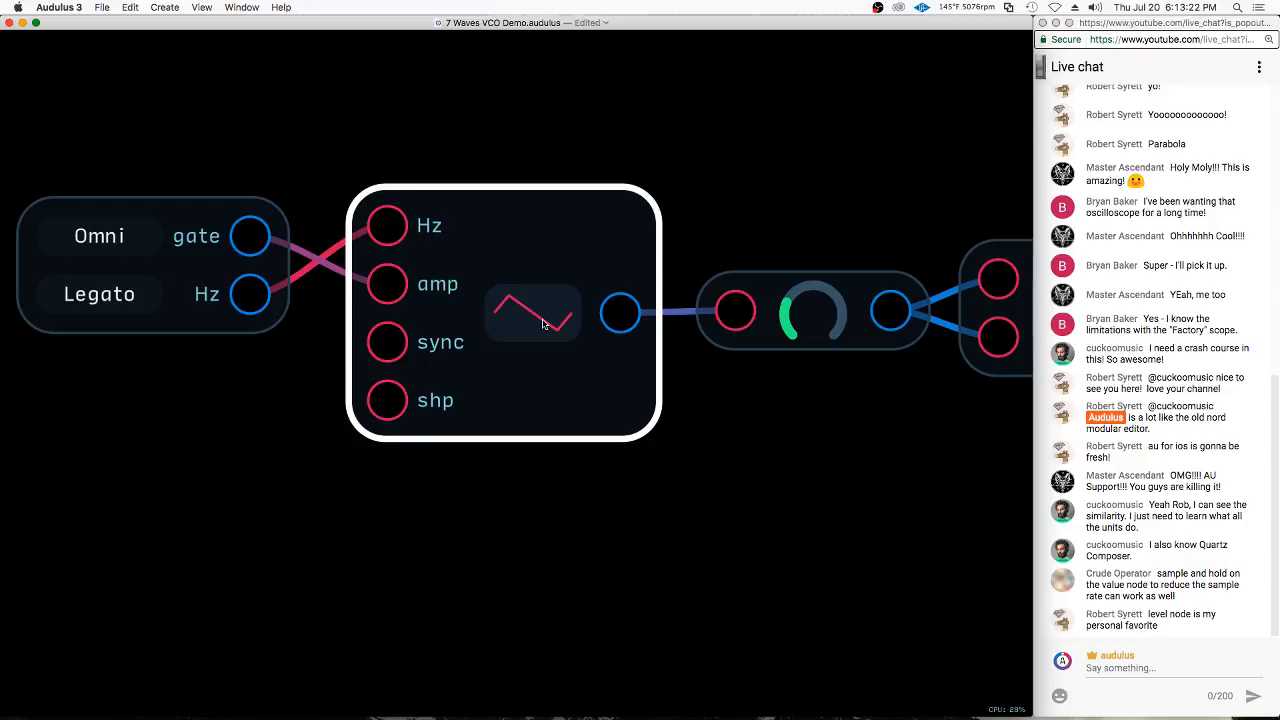
click(540, 327)
click(511, 319)
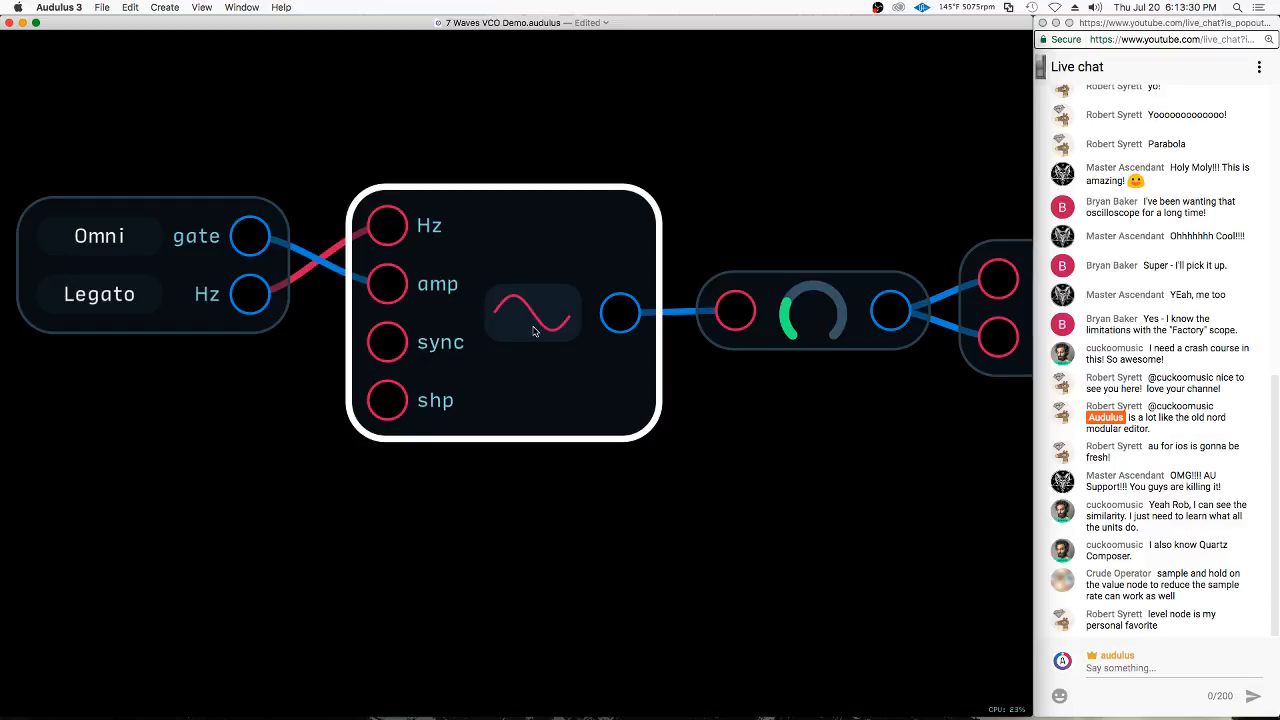
scroll(533, 336, down, 3)
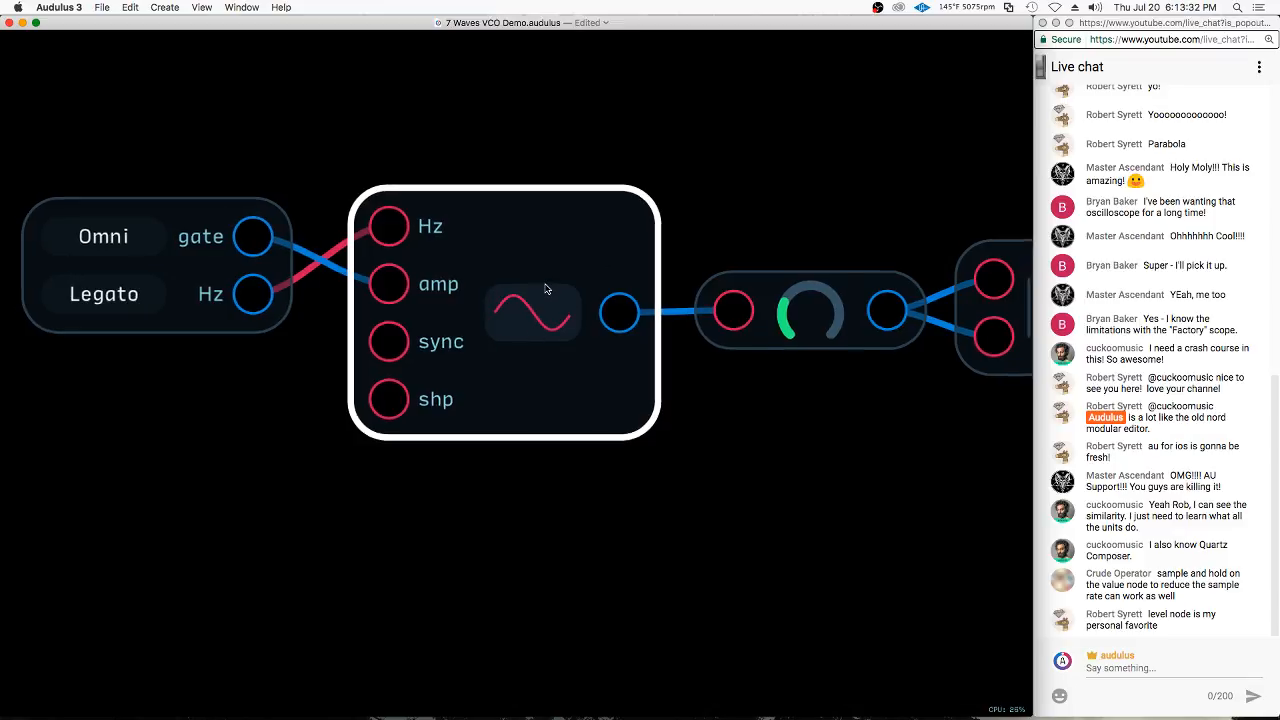
Switch the keyboard node's MIDI channel to 1 and return it to Omni
click(222, 253)
drag(222, 253, 226, 233)
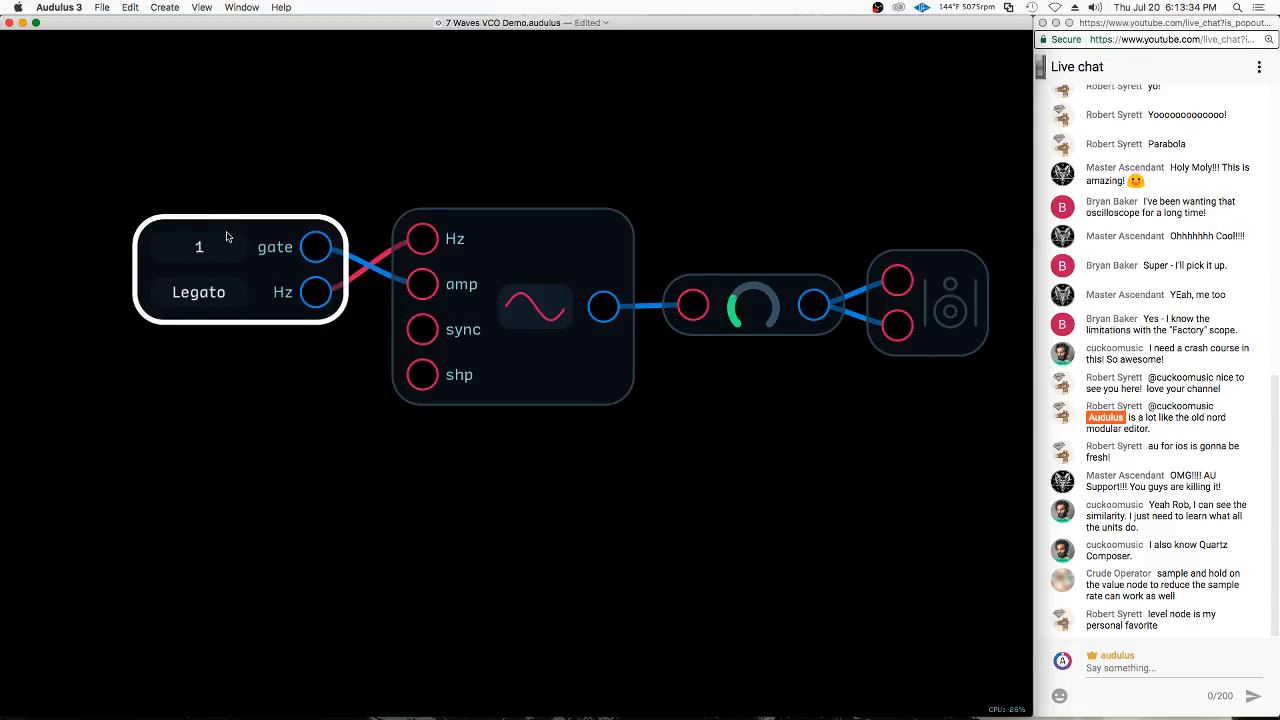
click(504, 455)
click(202, 256)
click(202, 256)
click(206, 255)
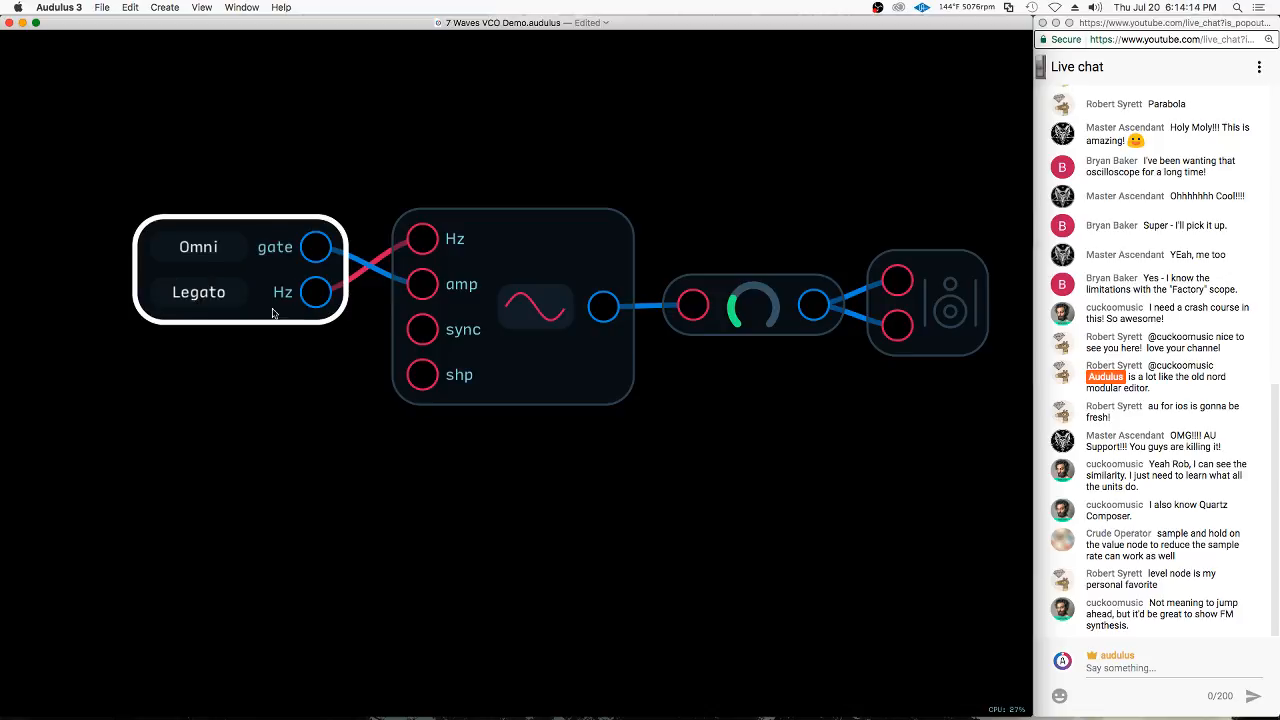
Switch the keyboard node's voice mode to Poly (2) and raise it to Poly (16)
click(212, 297)
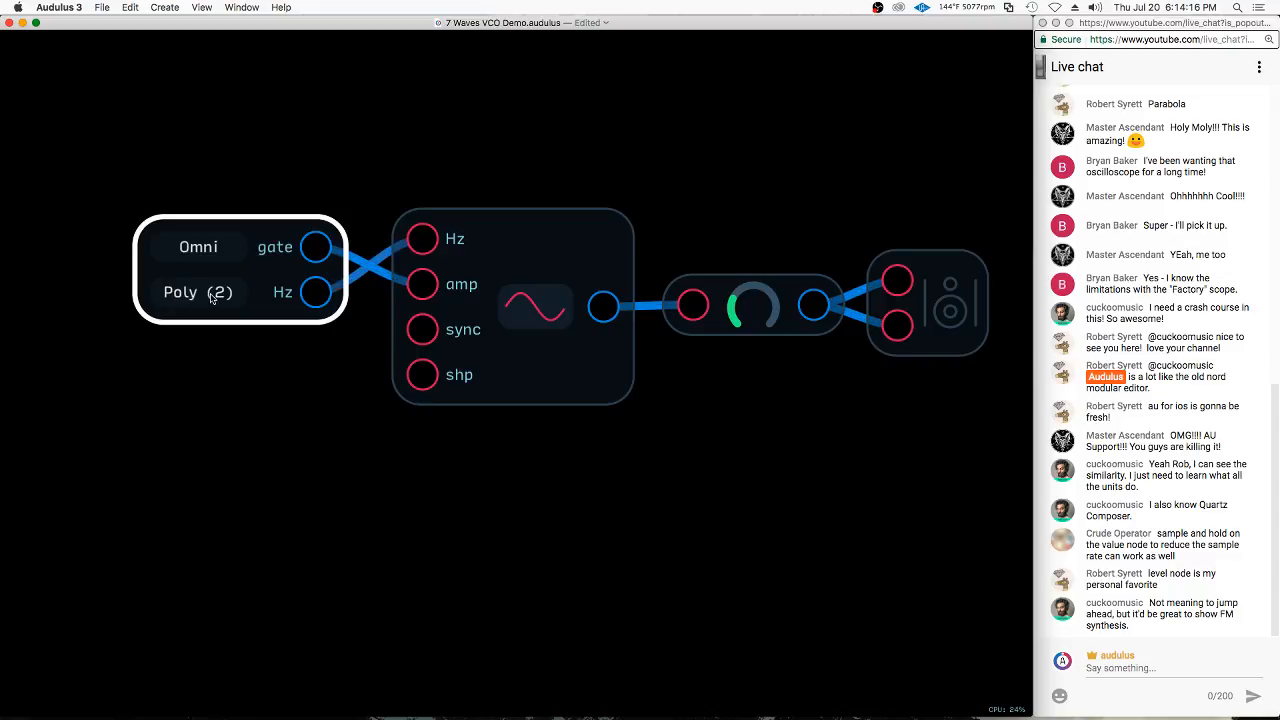
click(250, 371)
click(207, 308)
click(229, 331)
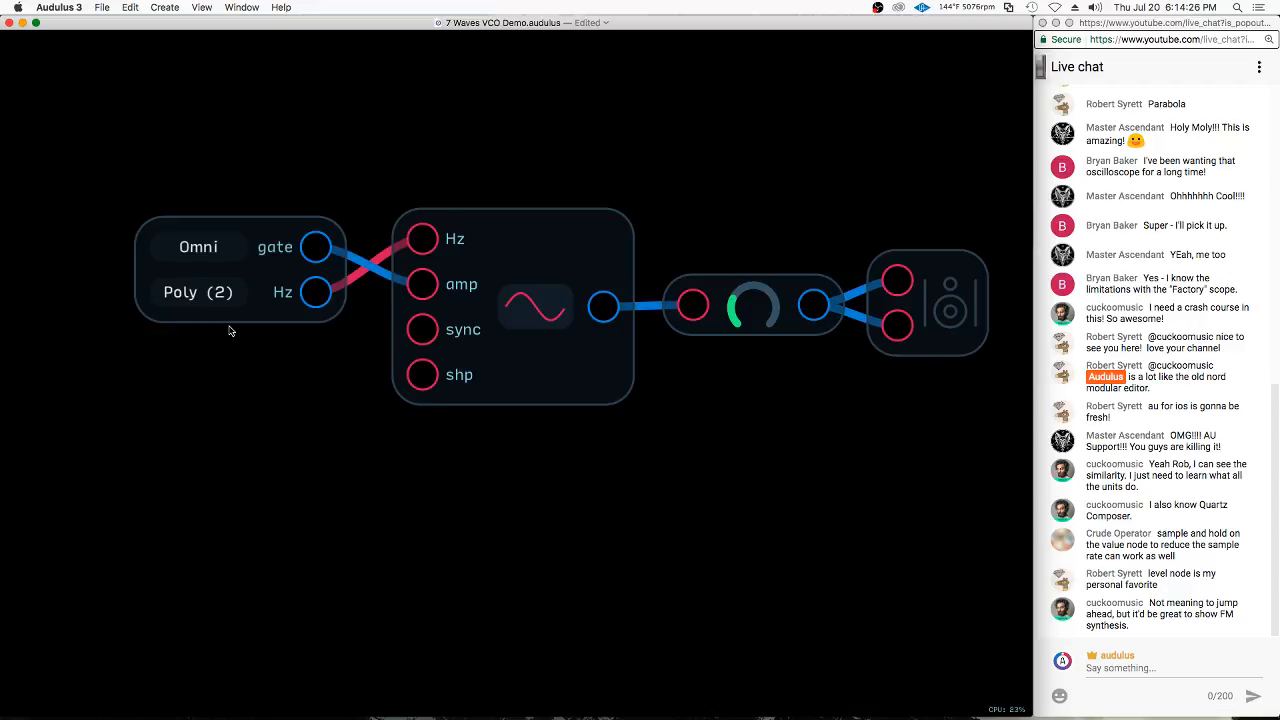
click(170, 282)
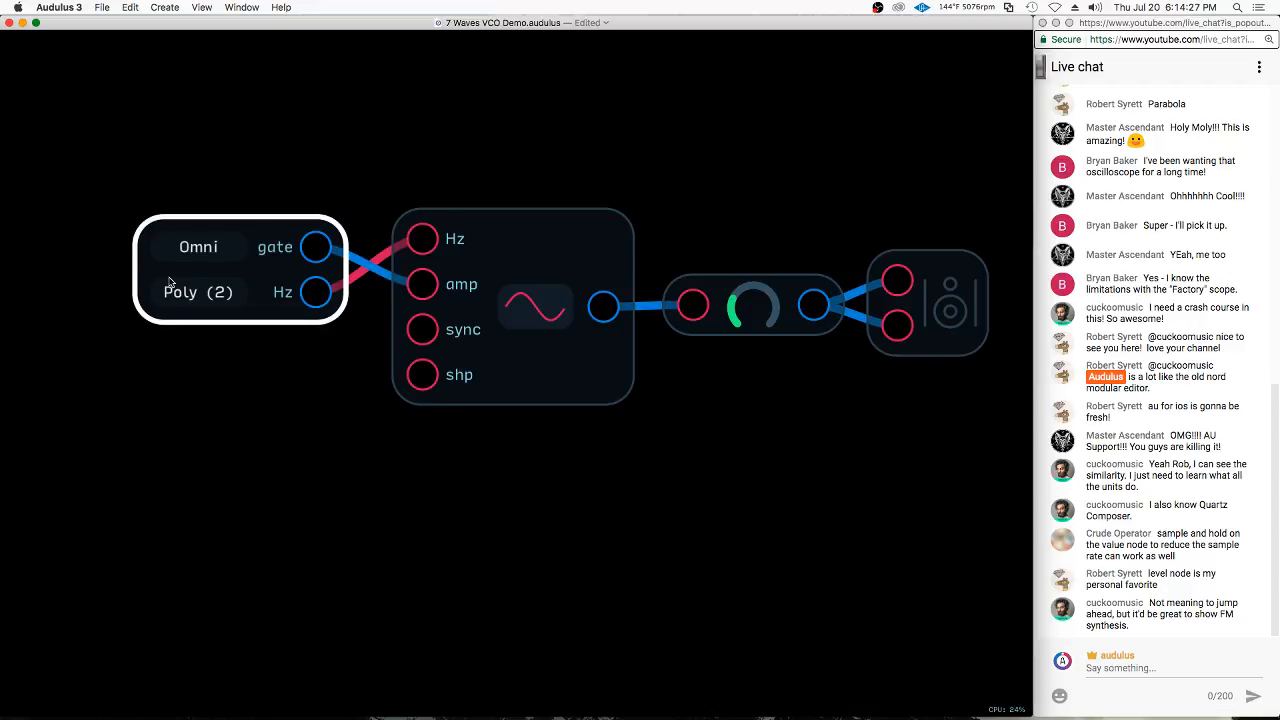
click(216, 299)
click(214, 298)
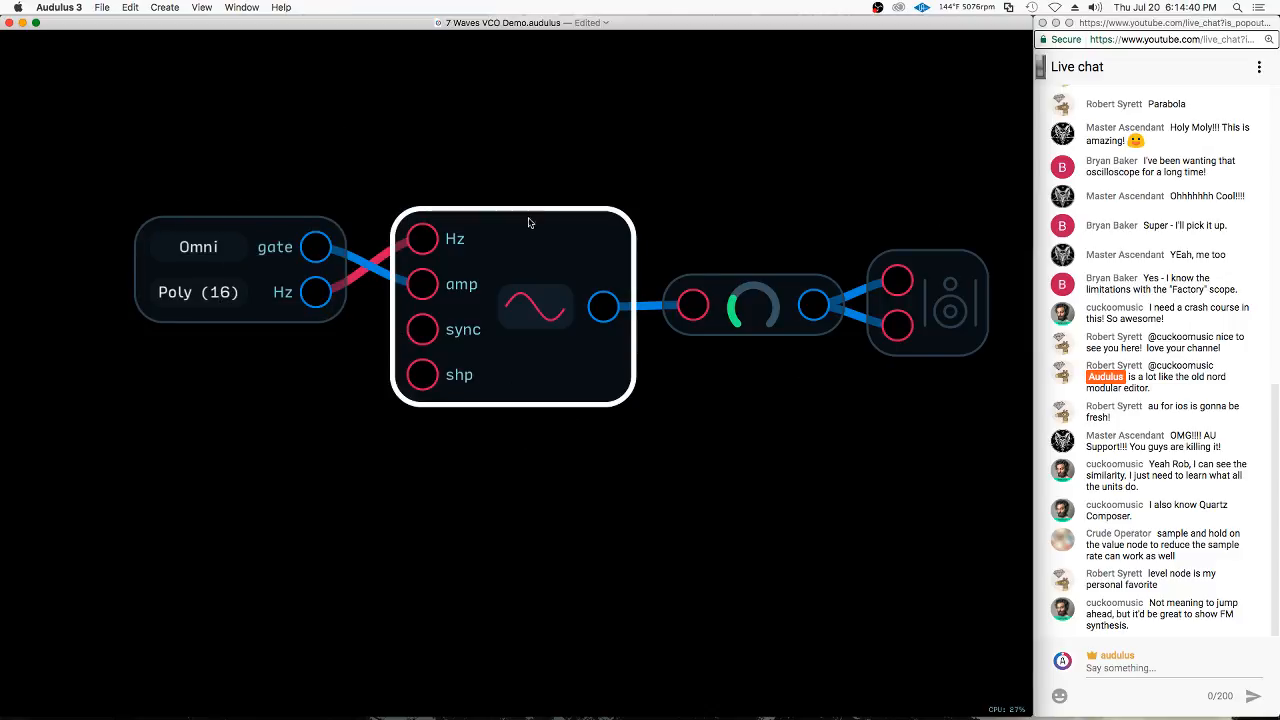
Duplicate the oscillator three times with its keyboard connections and stack the copies below the original
click(569, 247)
key(super+c)
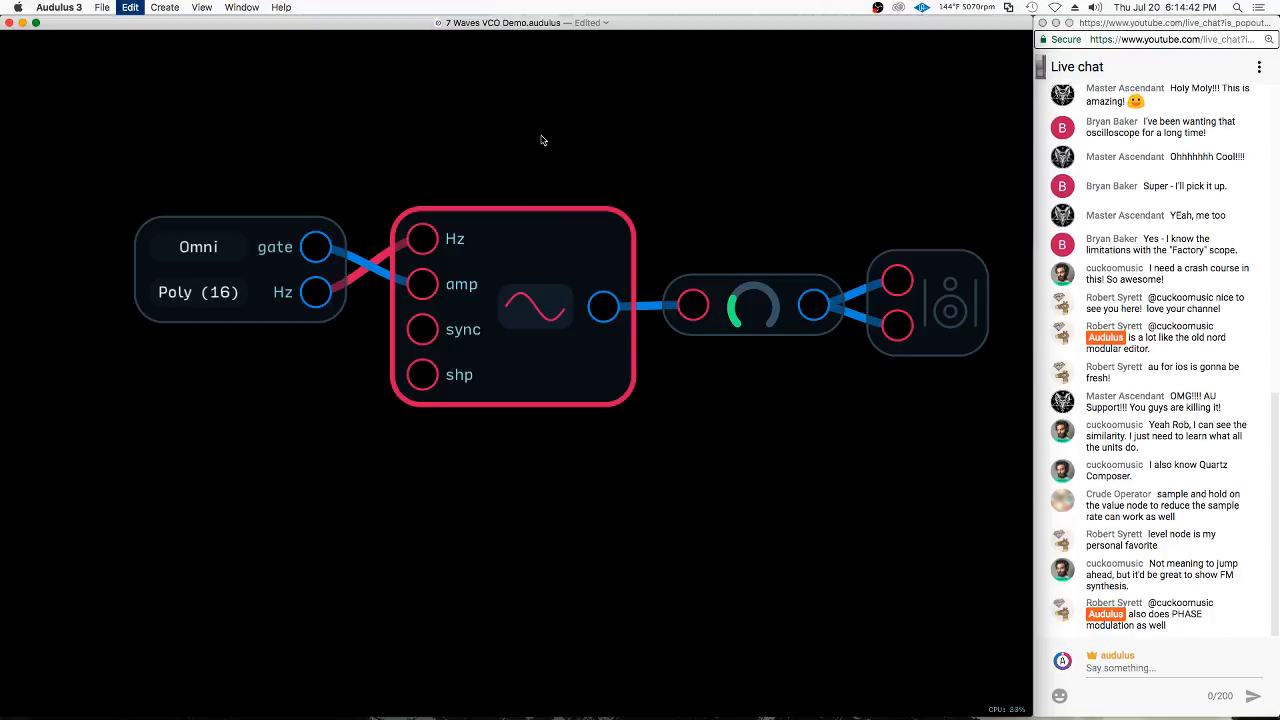
scroll(548, 89, down, 5)
key(super+v)
mouse_move(565, 135)
mouse_down()
mouse_move(568, 230)
mouse_move(545, 261)
mouse_move(577, 397)
mouse_move(561, 369)
mouse_move(541, 487)
mouse_up()
click(393, 187)
click(544, 261)
key(super+v)
key(super+v)
scroll(568, 121, down, 4)
drag(557, 77, 540, 475)
Select the keyboard, oscillators, Level and Speaker nodes and move them as a group well above the existing patch
scroll(550, 540, down, 4)
mouse_move(621, 172)
mouse_down()
mouse_move(555, 162)
mouse_move(683, 291)
mouse_move(686, 270)
mouse_up()
mouse_move(671, 209)
mouse_down()
mouse_move(451, 194)
mouse_move(669, 357)
mouse_move(671, 335)
mouse_up()
drag(647, 268, 622, 12)
scroll(626, 169, down, 2)
scroll(592, 372, down, 5)
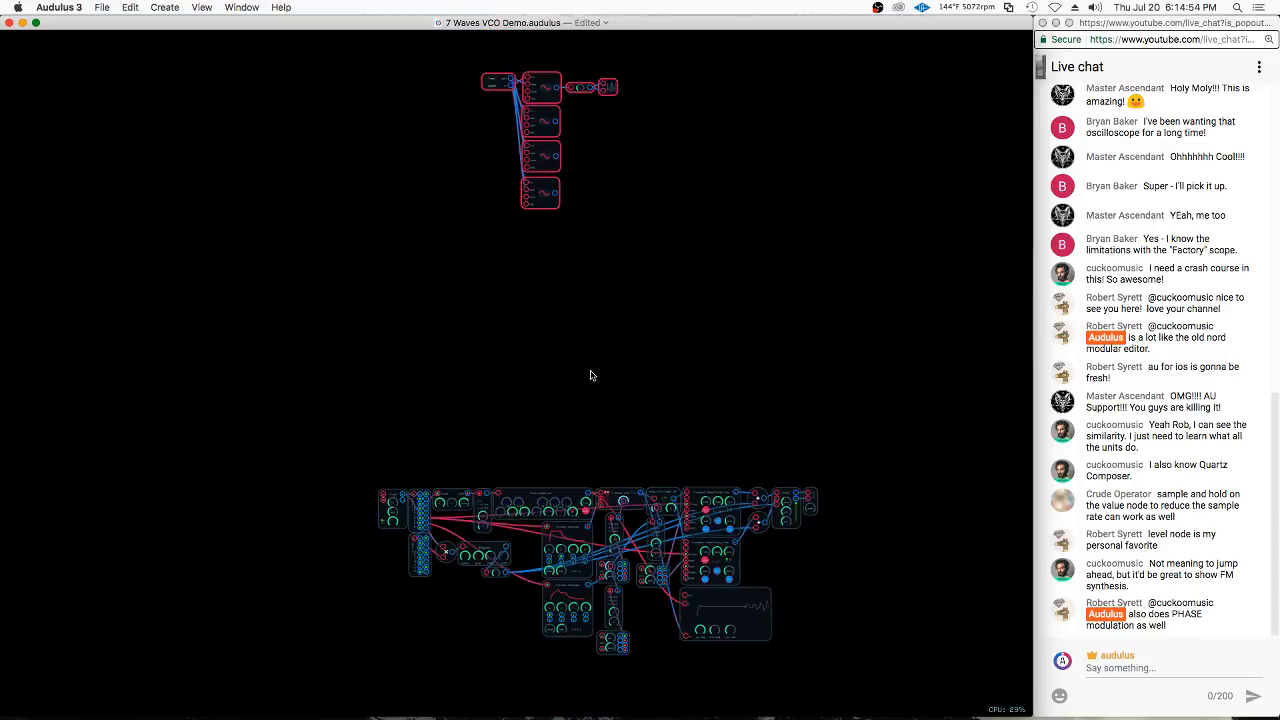
Move the keyboard node well to the left of the four oscillators and set its MIDI channel to 1
scroll(571, 106, up, 8)
click(536, 104)
drag(533, 113, 515, 464)
click(655, 322)
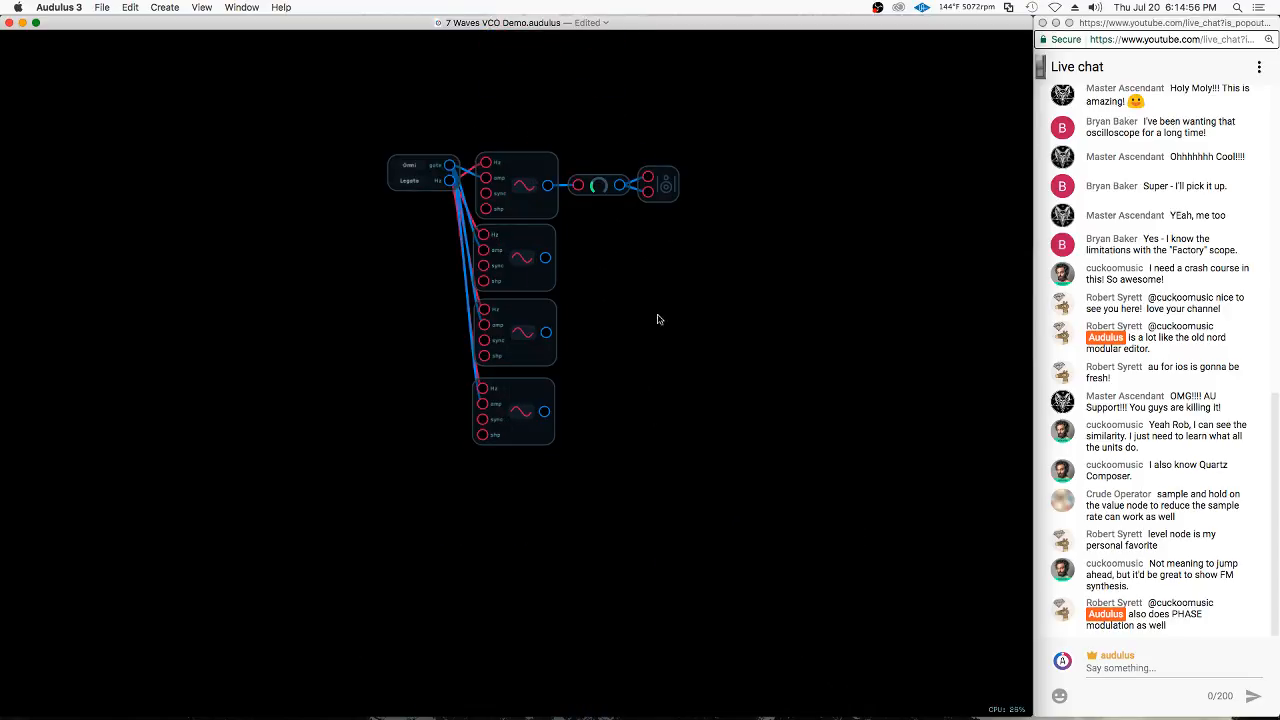
drag(425, 163, 257, 256)
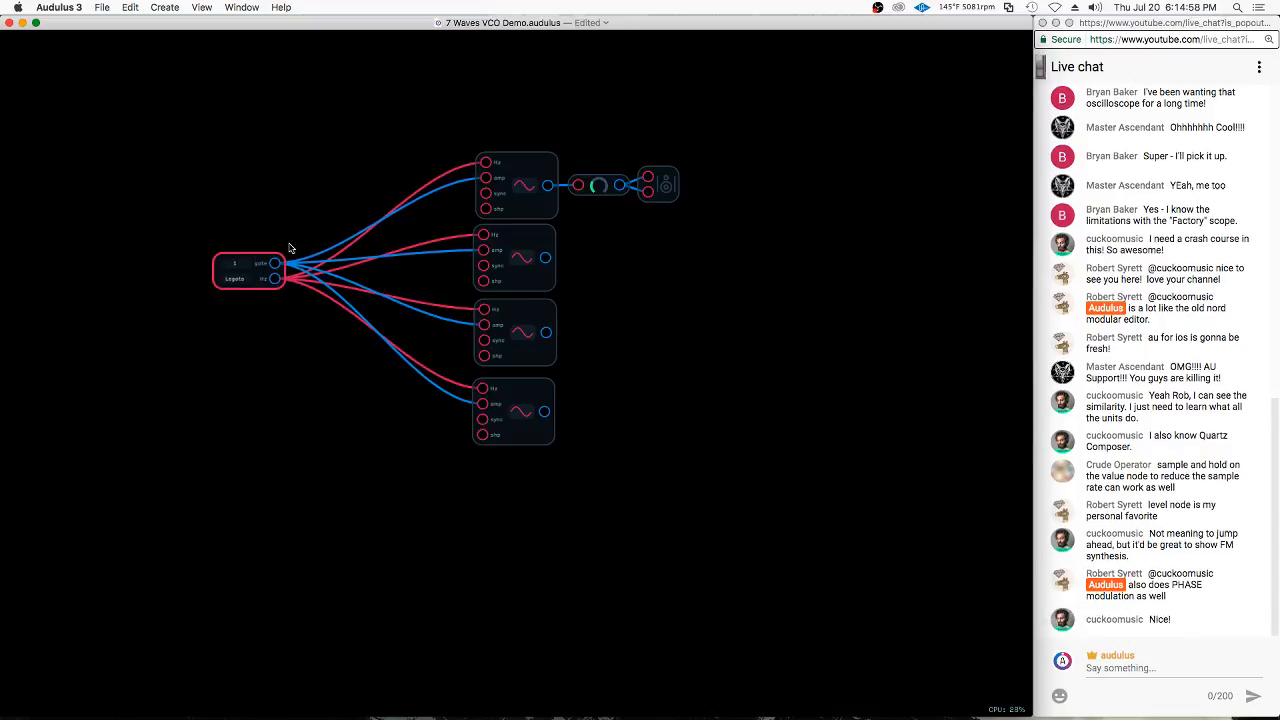
Shift the four oscillators and the Speaker node slightly left so they line up with the Level node
mouse_move(567, 36)
mouse_down()
mouse_move(537, 89)
mouse_move(466, 496)
mouse_up()
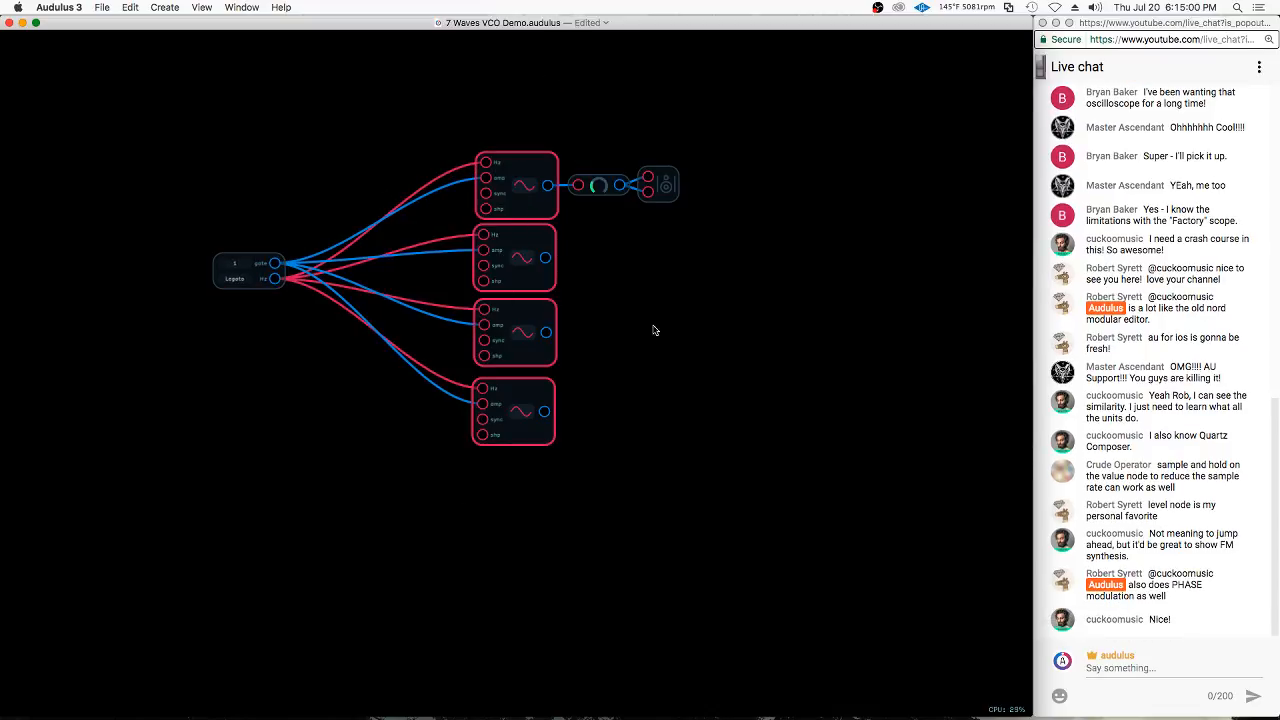
click(654, 329)
mouse_move(540, 83)
mouse_down()
mouse_move(404, 379)
mouse_move(532, 487)
mouse_up()
mouse_move(529, 106)
mouse_down()
mouse_move(330, 272)
mouse_move(577, 614)
mouse_move(700, 603)
mouse_move(655, 598)
mouse_move(572, 545)
mouse_move(502, 250)
mouse_move(506, 90)
mouse_move(558, 73)
mouse_move(647, 86)
mouse_move(683, 163)
mouse_move(677, 91)
mouse_up()
mouse_move(668, 193)
mouse_down()
mouse_move(483, 125)
mouse_move(890, 165)
mouse_move(690, 80)
mouse_up()
key(super+z)
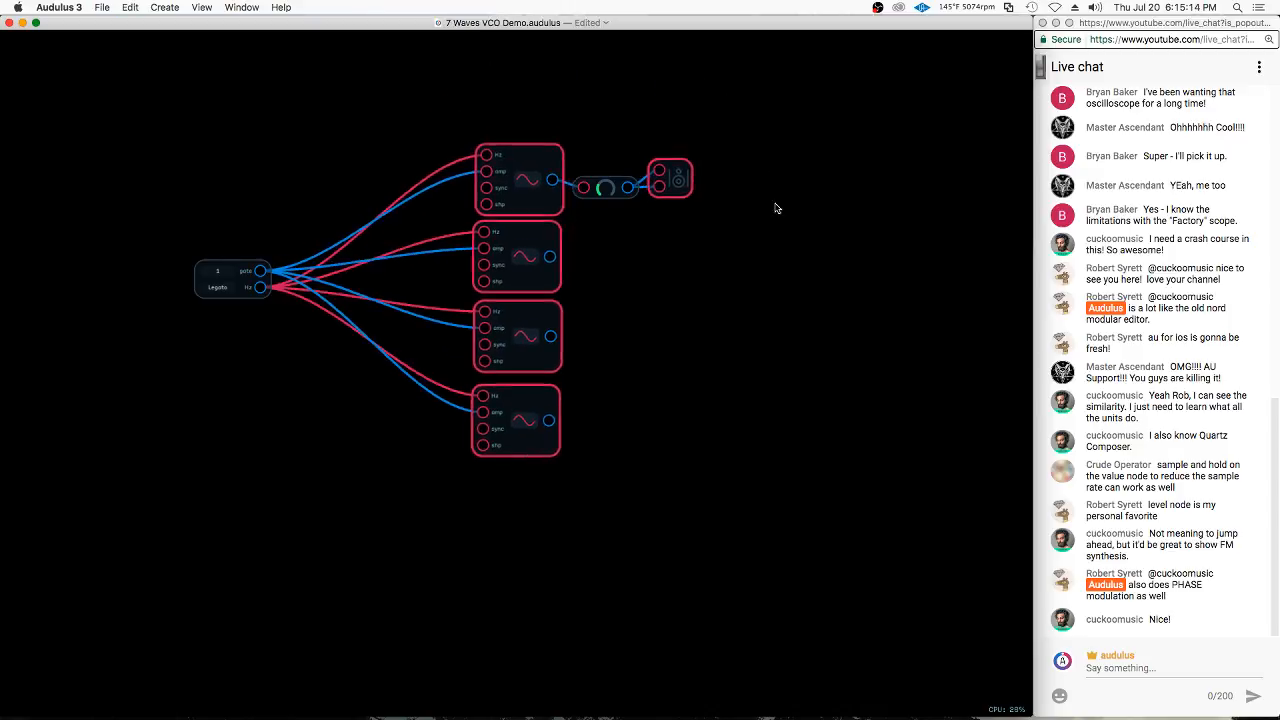
mouse_move(769, 114)
mouse_down()
mouse_move(432, 36)
mouse_move(815, 156)
mouse_move(804, 146)
mouse_up()
mouse_move(684, 186)
mouse_down()
mouse_move(724, 149)
mouse_move(660, 179)
mouse_up()
click(628, 158)
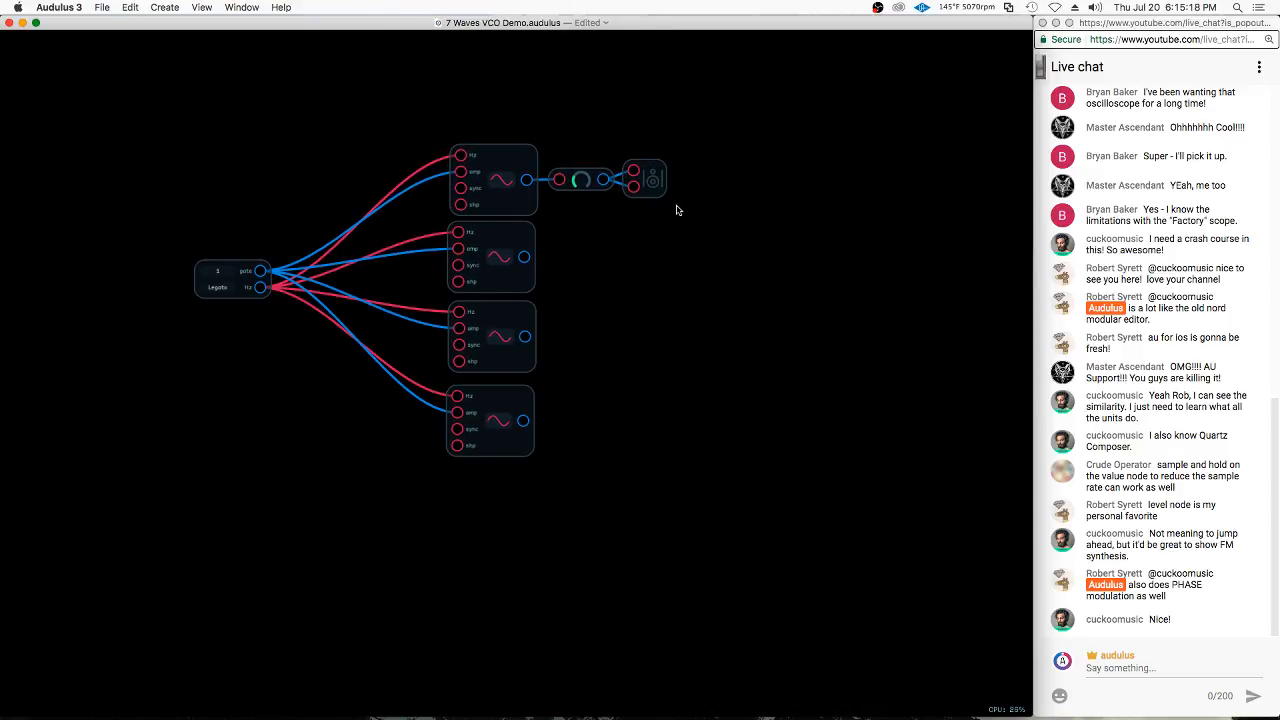
Delete the three duplicate oscillators below the original one
scroll(357, 234, up, 3)
click(491, 175)
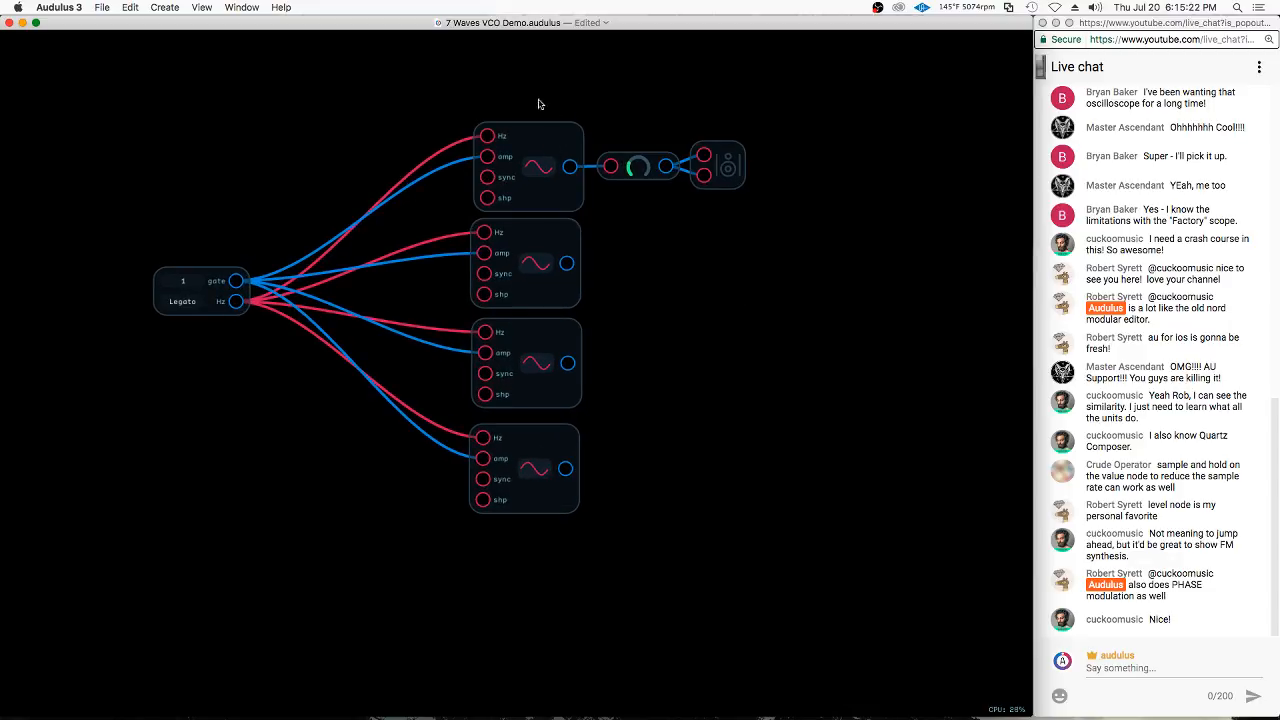
drag(652, 216, 468, 566)
key(BackSpace)
Move the keyboard node beside the oscillator and cycle its voice mode through the Poly settings back to Legato
click(185, 302)
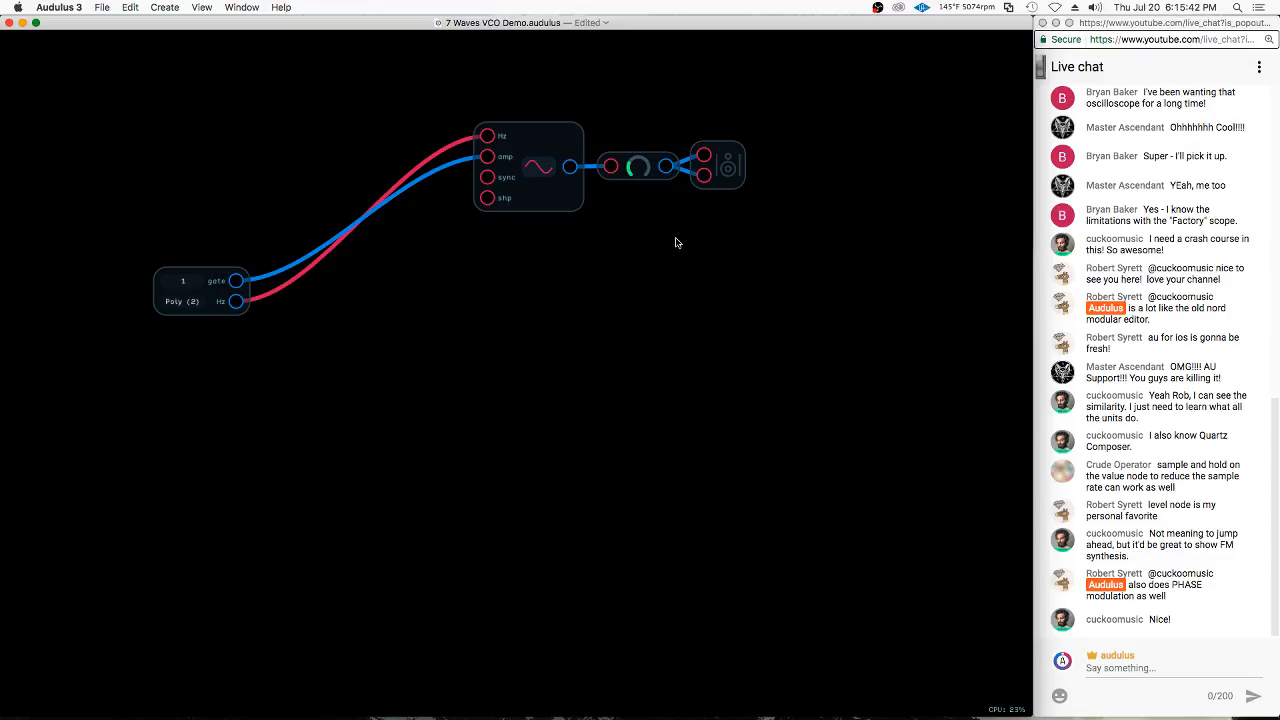
drag(158, 302, 358, 168)
scroll(714, 106, up, 3)
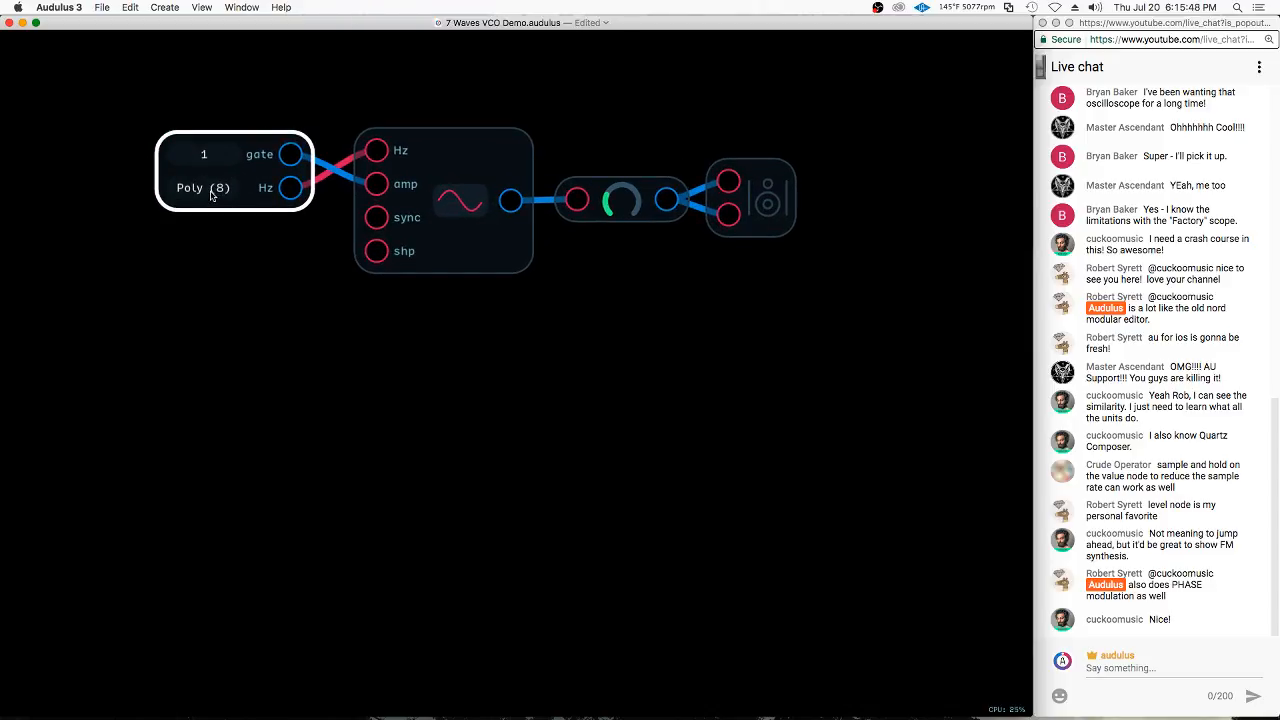
click(211, 196)
click(211, 196)
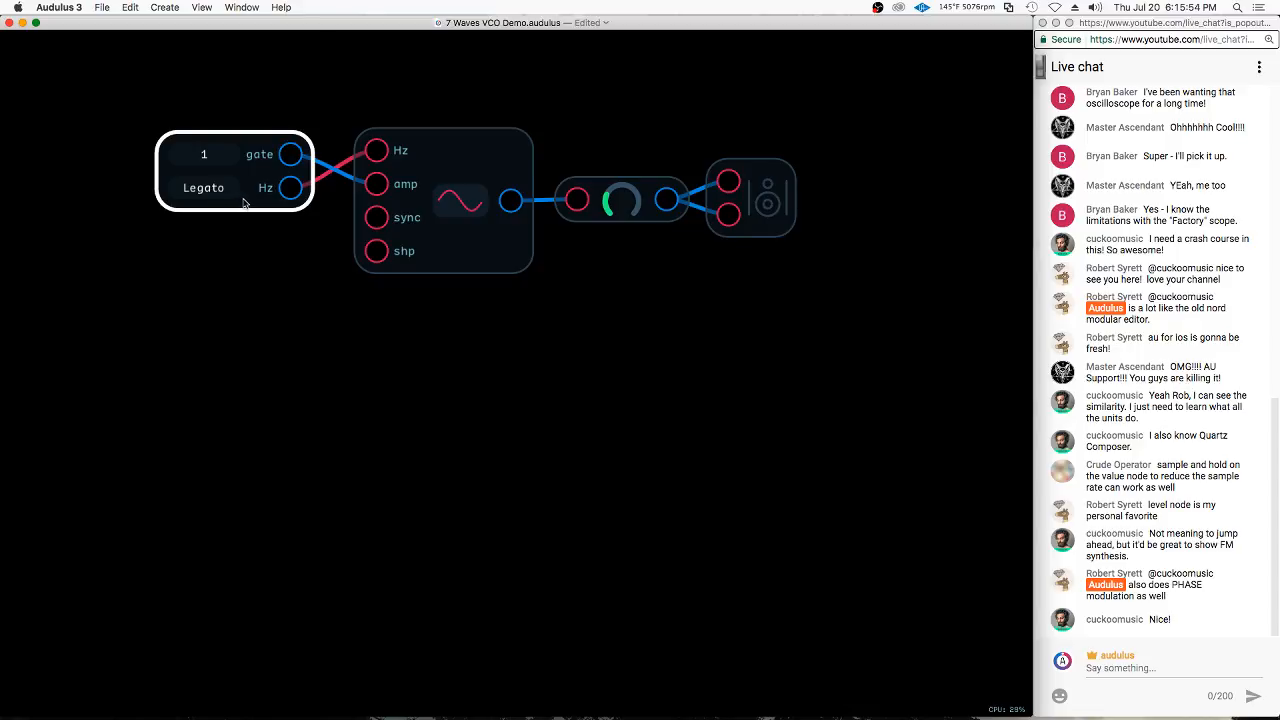
drag(243, 203, 280, 205)
click(513, 185)
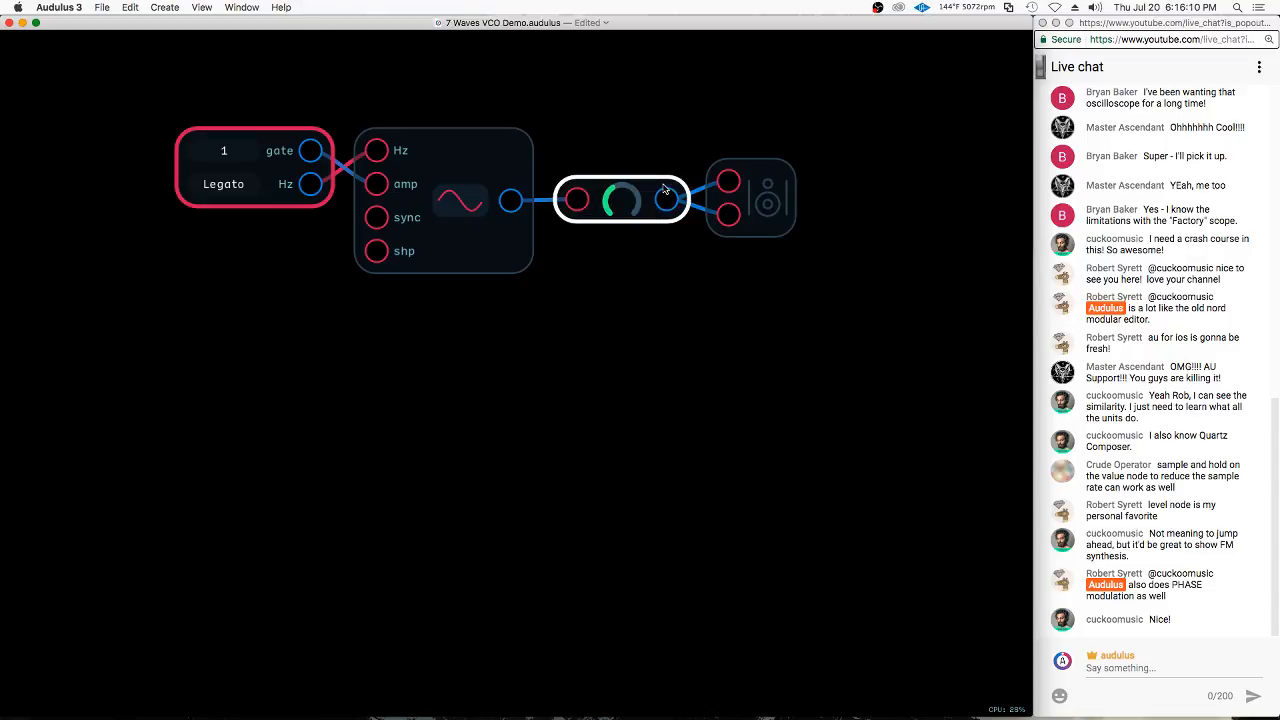
Switch the keyboard node's voice mode to Poly (4) and Poly (8), and return it to Legato
click(227, 189)
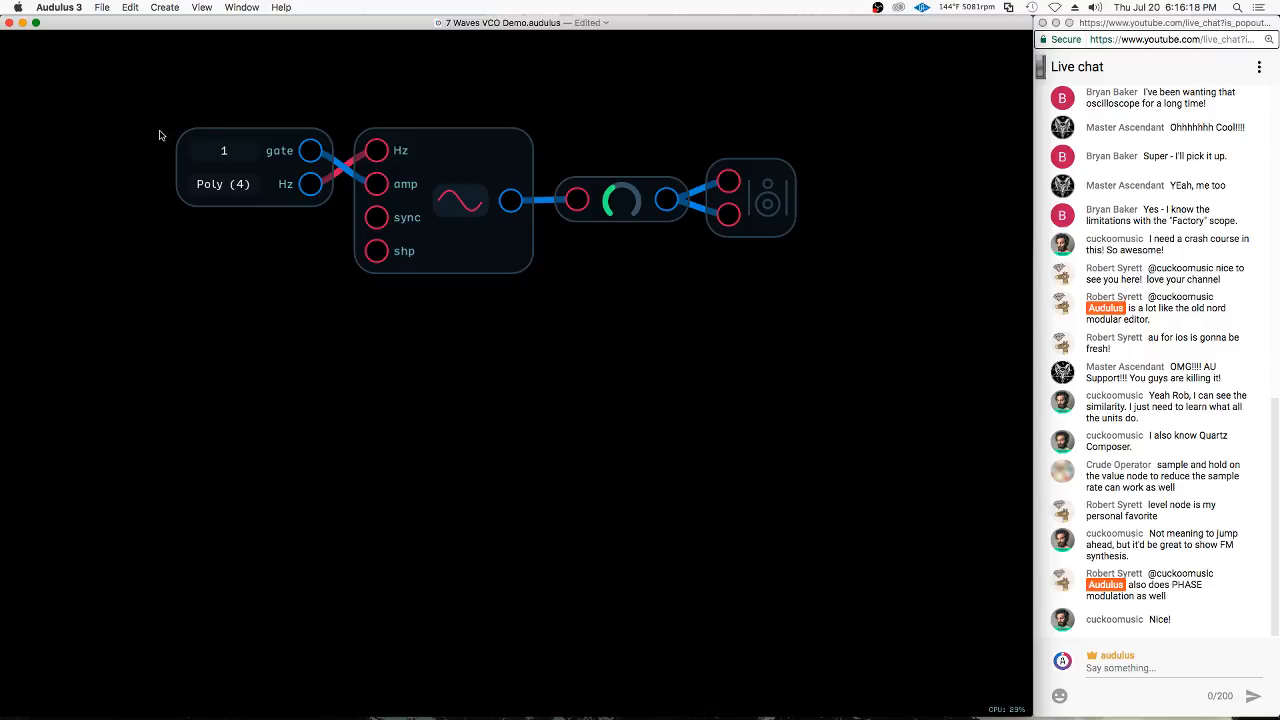
right_click(304, 319)
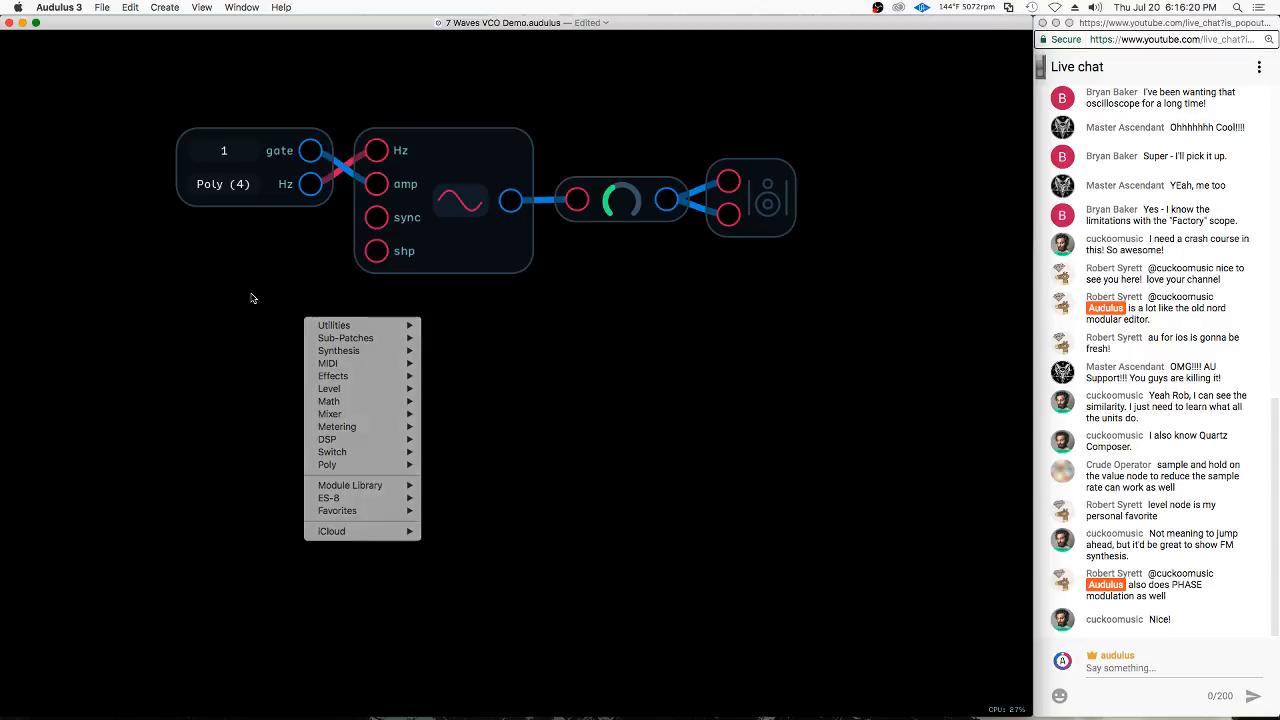
click(252, 298)
click(228, 192)
click(228, 192)
click(228, 193)
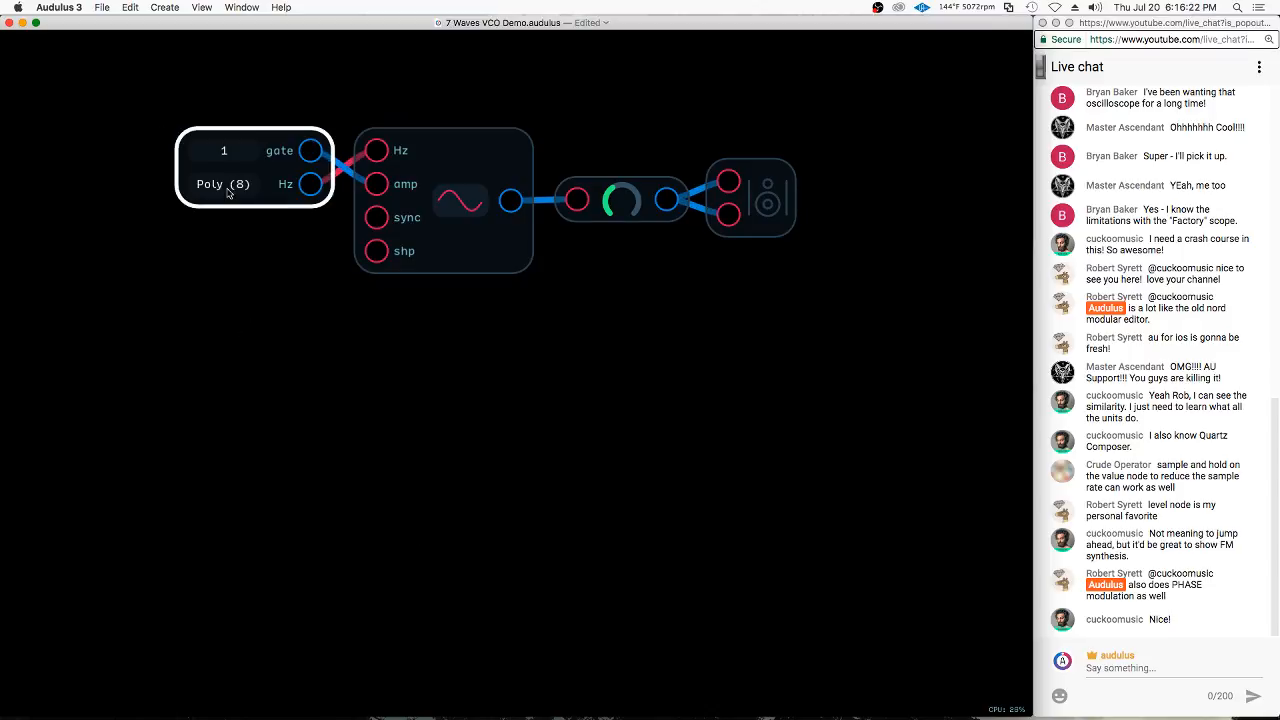
click(228, 193)
click(228, 193)
Add an ADSR node, feed it the keyboard's gate, and connect its env output to the oscillator's amp input
right_click(282, 331)
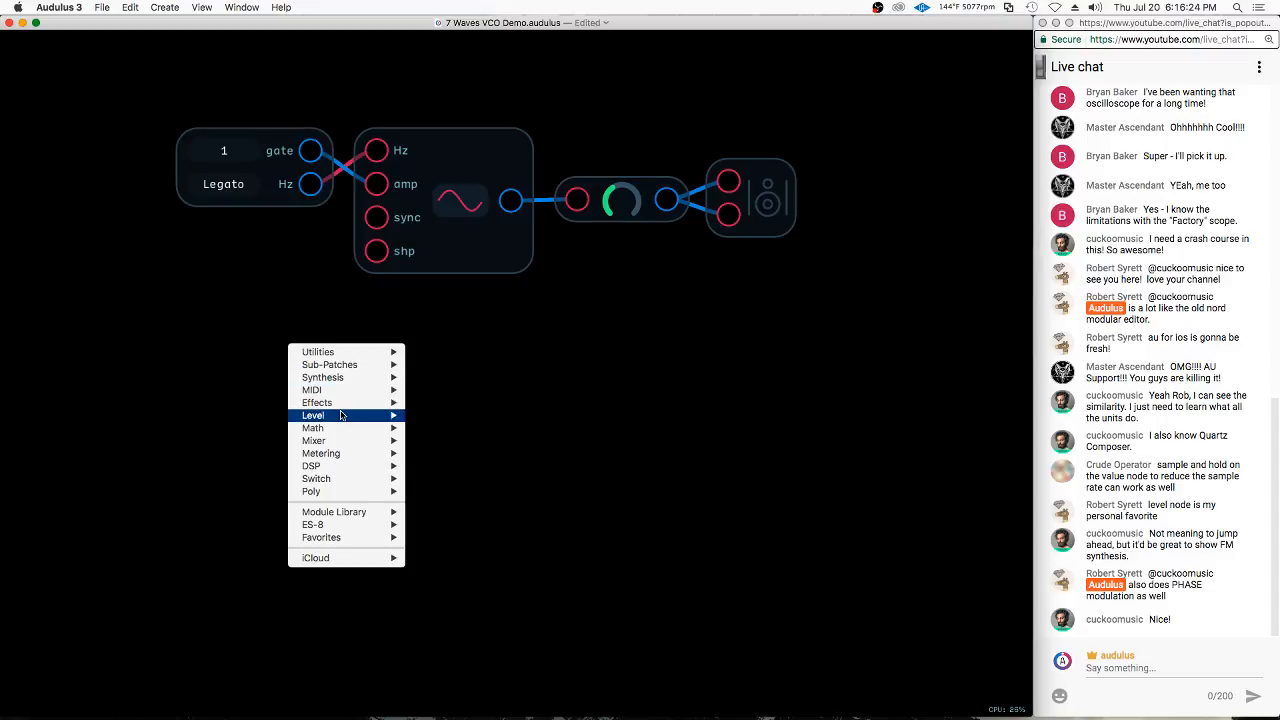
mouse_move(355, 380)
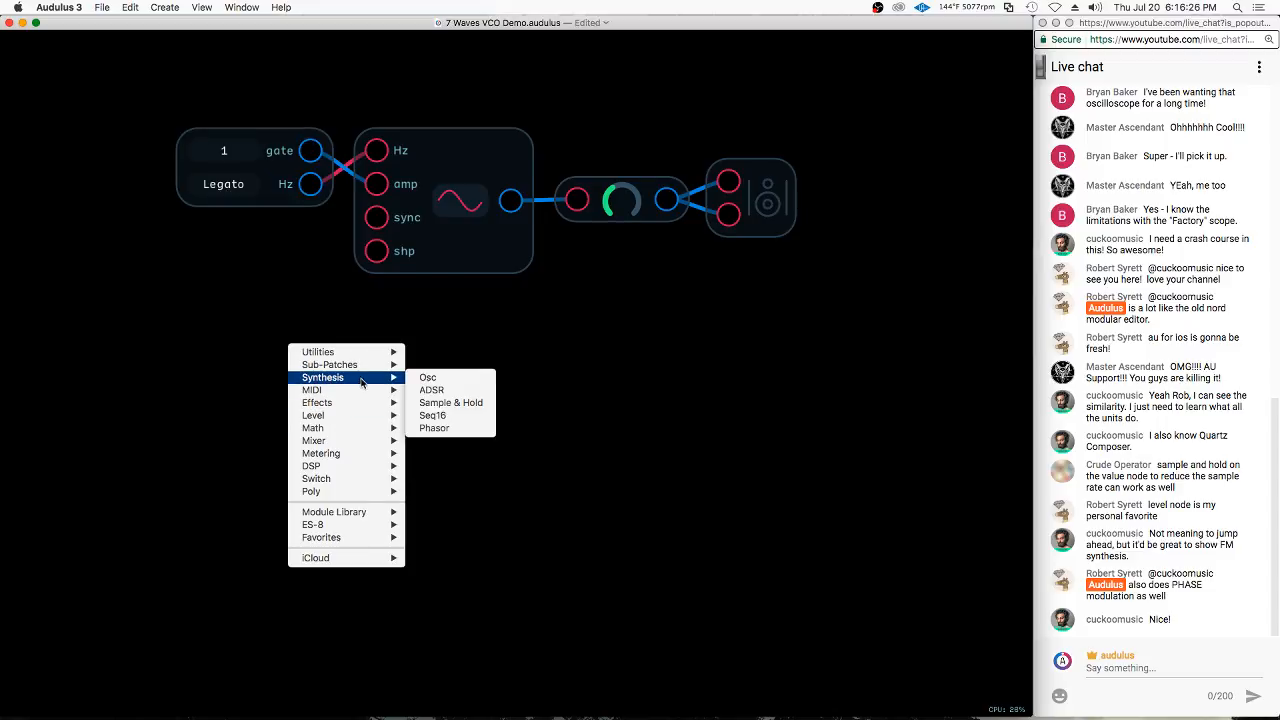
click(435, 390)
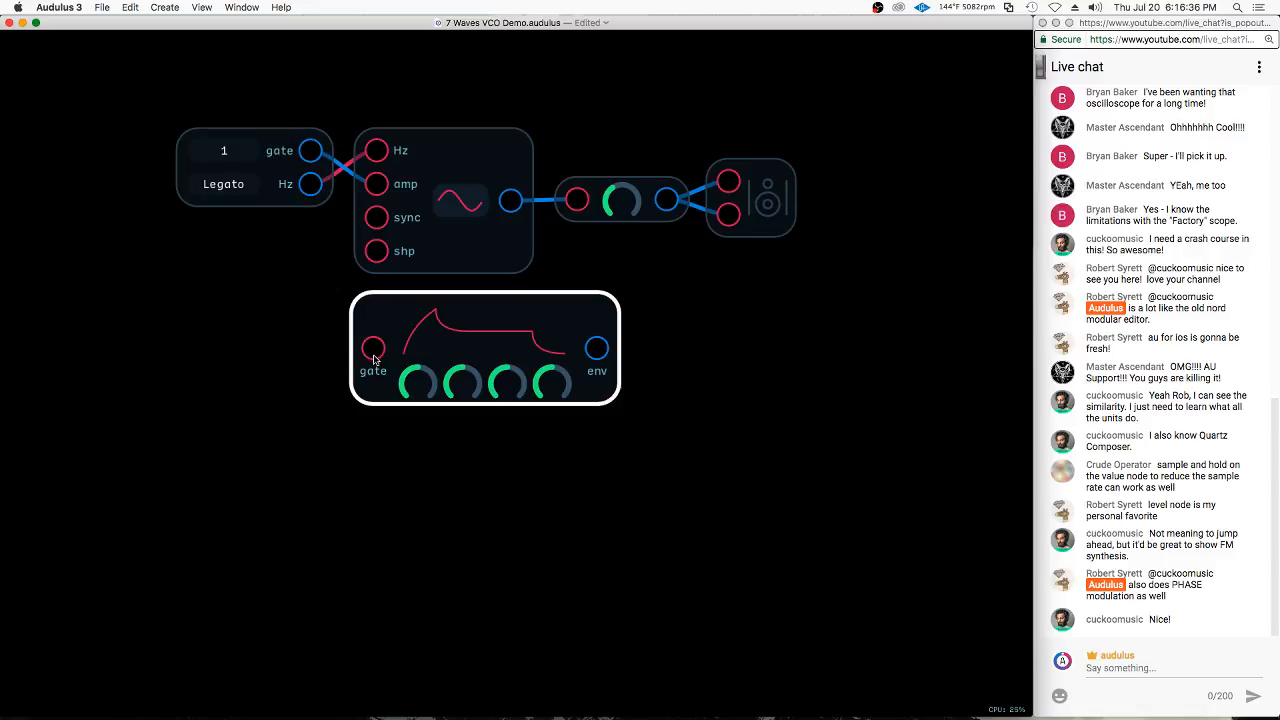
drag(312, 151, 220, 335)
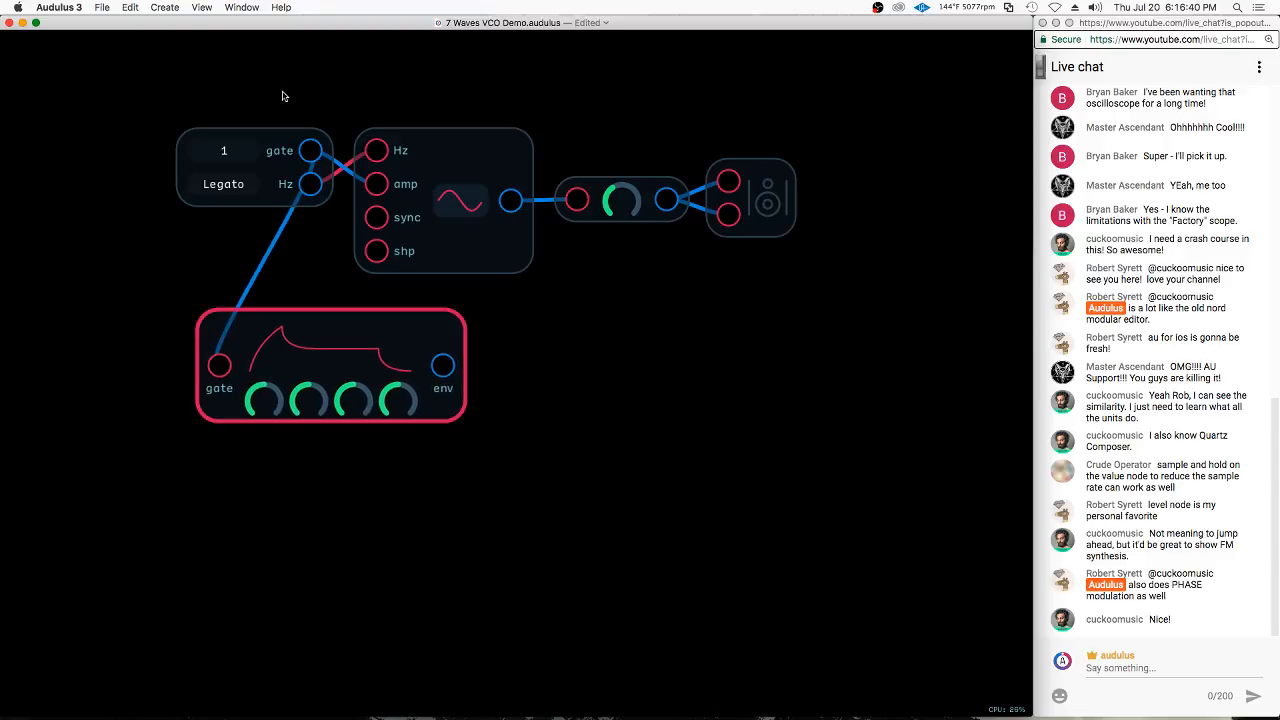
mouse_move(443, 367)
mouse_down()
mouse_move(400, 345)
mouse_move(373, 182)
mouse_up()
Arrange the keyboard, ADSR, oscillator, Level and Speaker nodes in one row from left to right
mouse_move(494, 76)
mouse_down()
mouse_move(480, 225)
mouse_move(790, 200)
mouse_move(943, 319)
mouse_move(909, 403)
mouse_up()
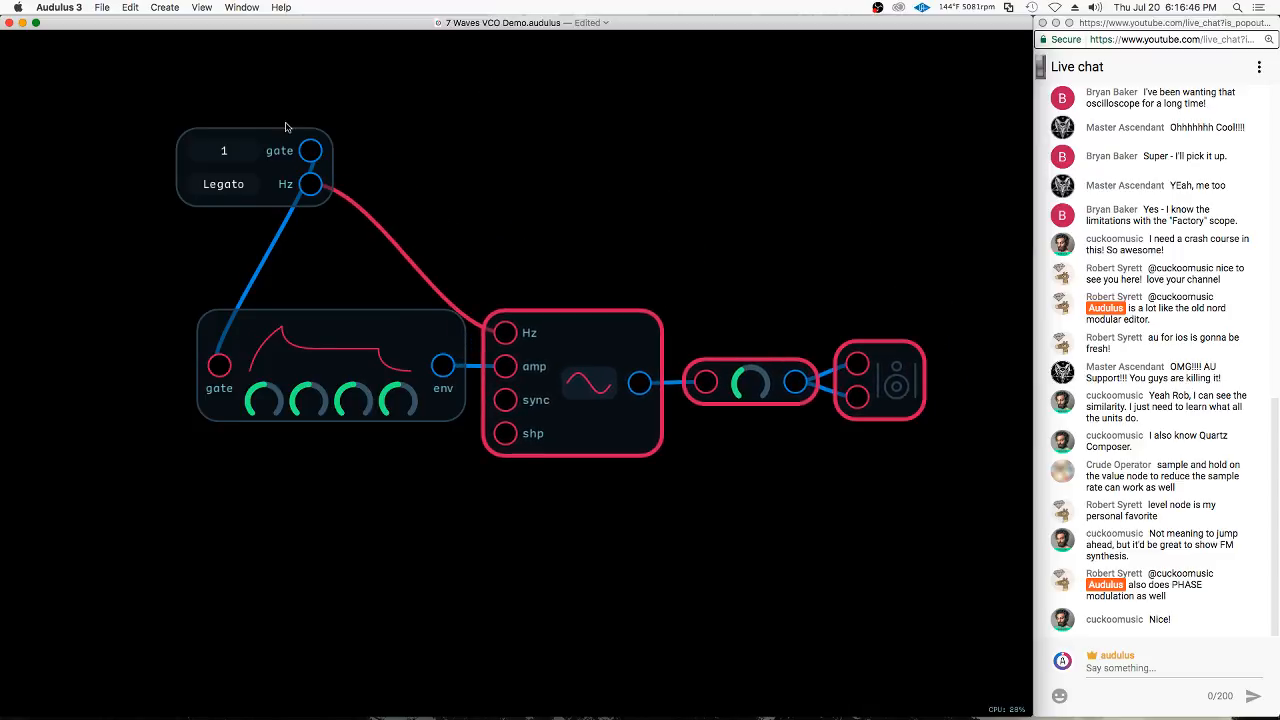
mouse_move(264, 140)
mouse_down()
mouse_move(96, 331)
mouse_move(117, 324)
mouse_up()
mouse_move(114, 243)
mouse_down()
mouse_move(206, 543)
mouse_move(915, 362)
mouse_move(918, 333)
mouse_up()
click(851, 189)
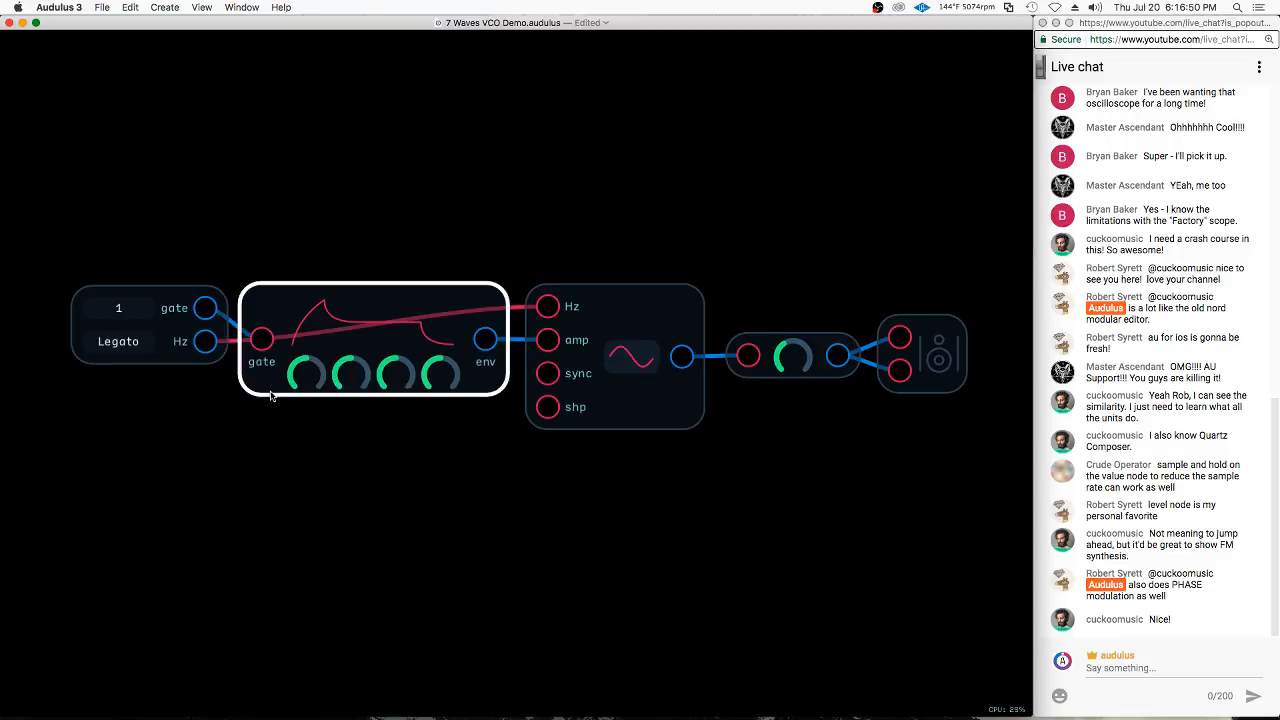
Turn the ADSR's attack knob down to minimum and raise its release knob
drag(309, 383, 171, 457)
drag(443, 379, 420, 362)
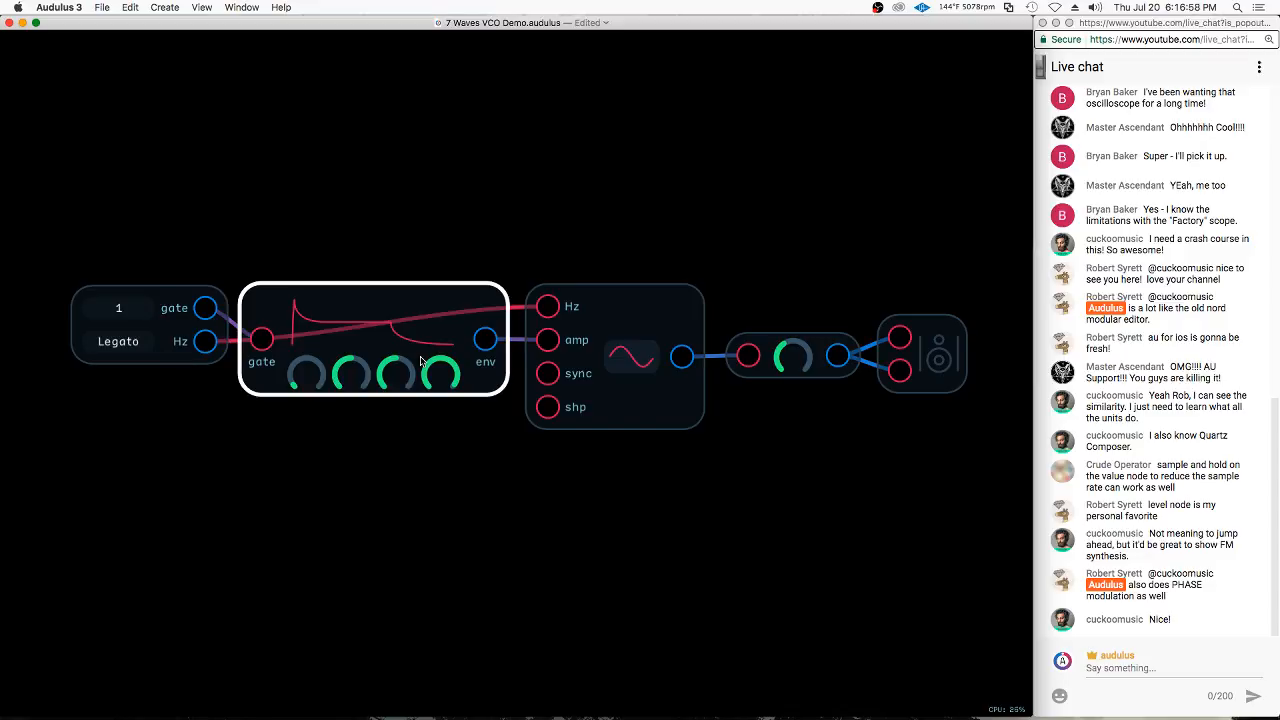
Switch the oscillator to a square wave and connect the keyboard's gate output directly to its amp input
click(645, 358)
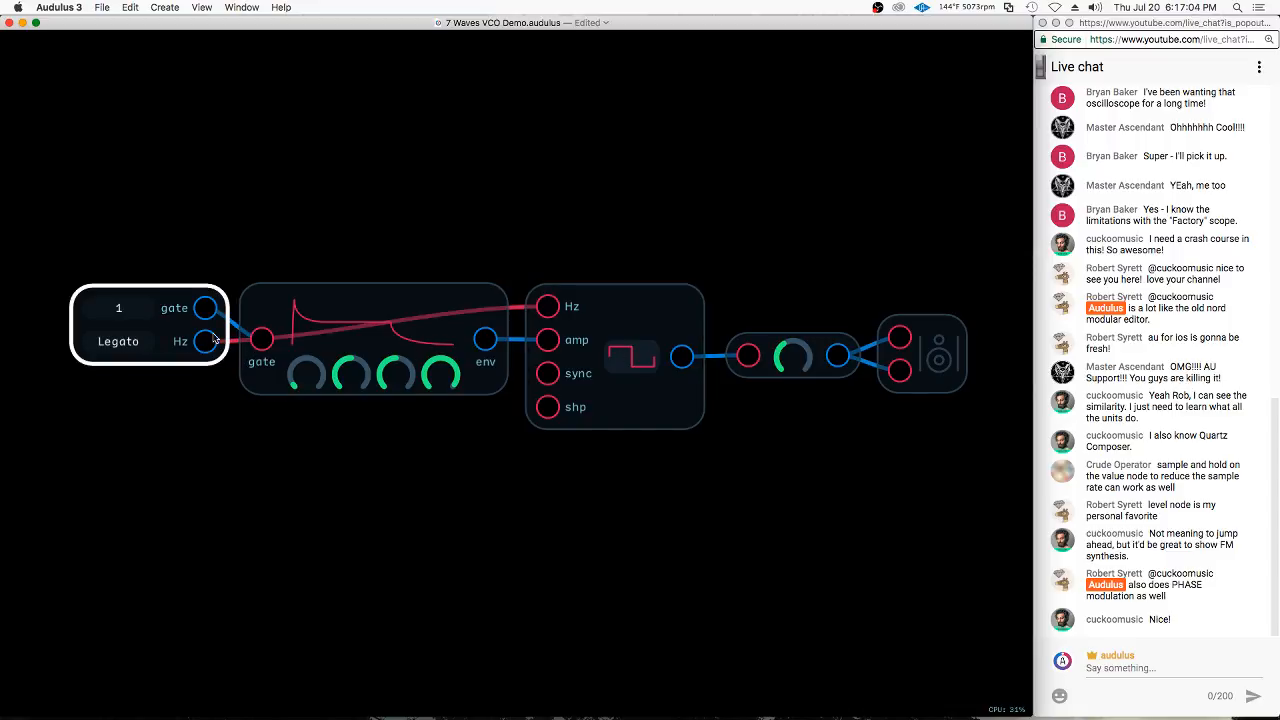
drag(204, 310, 565, 337)
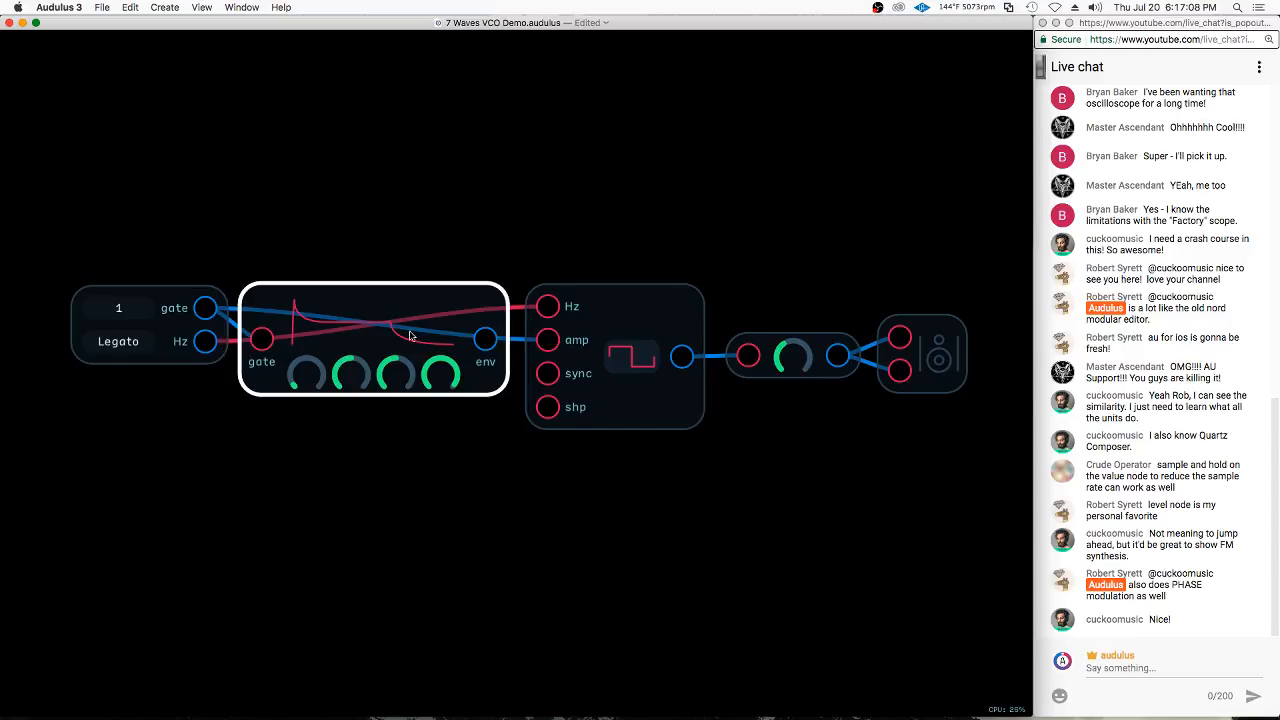
Reconnect the ADSR's env output to the oscillator's amp input and turn down the decay, sustain and release knobs
drag(484, 340, 547, 340)
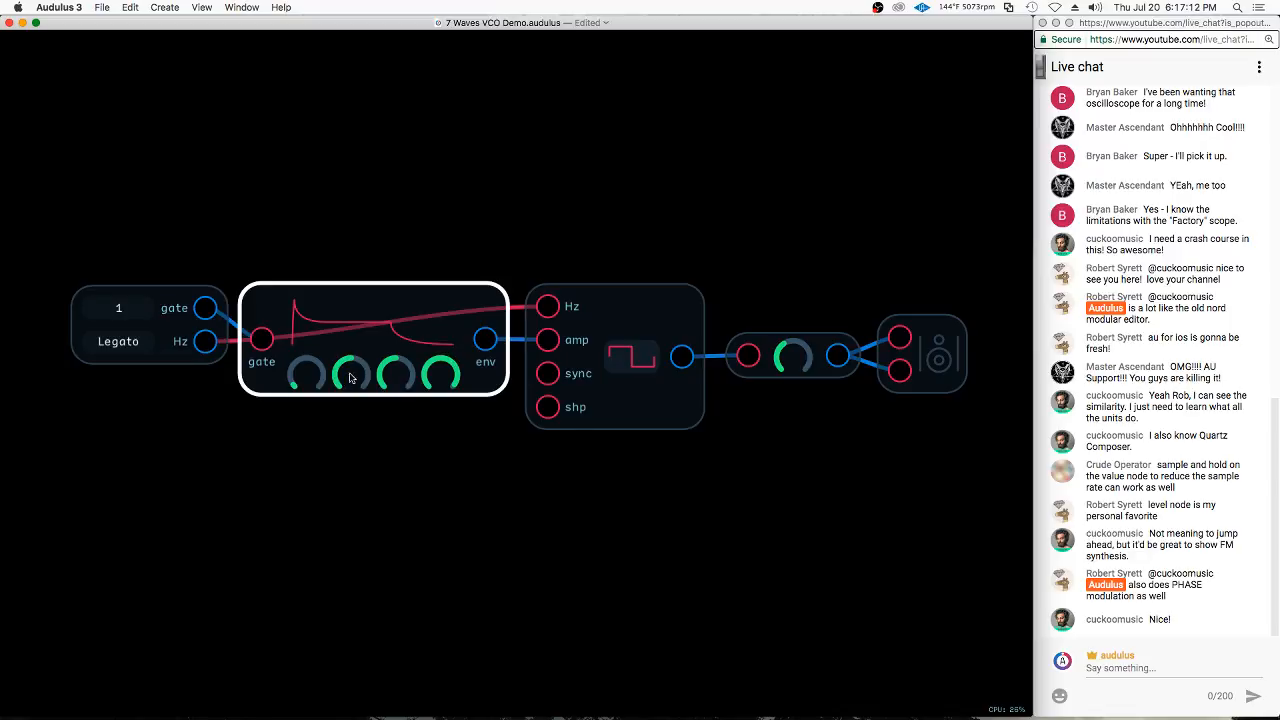
drag(343, 379, 275, 411)
drag(400, 383, 266, 434)
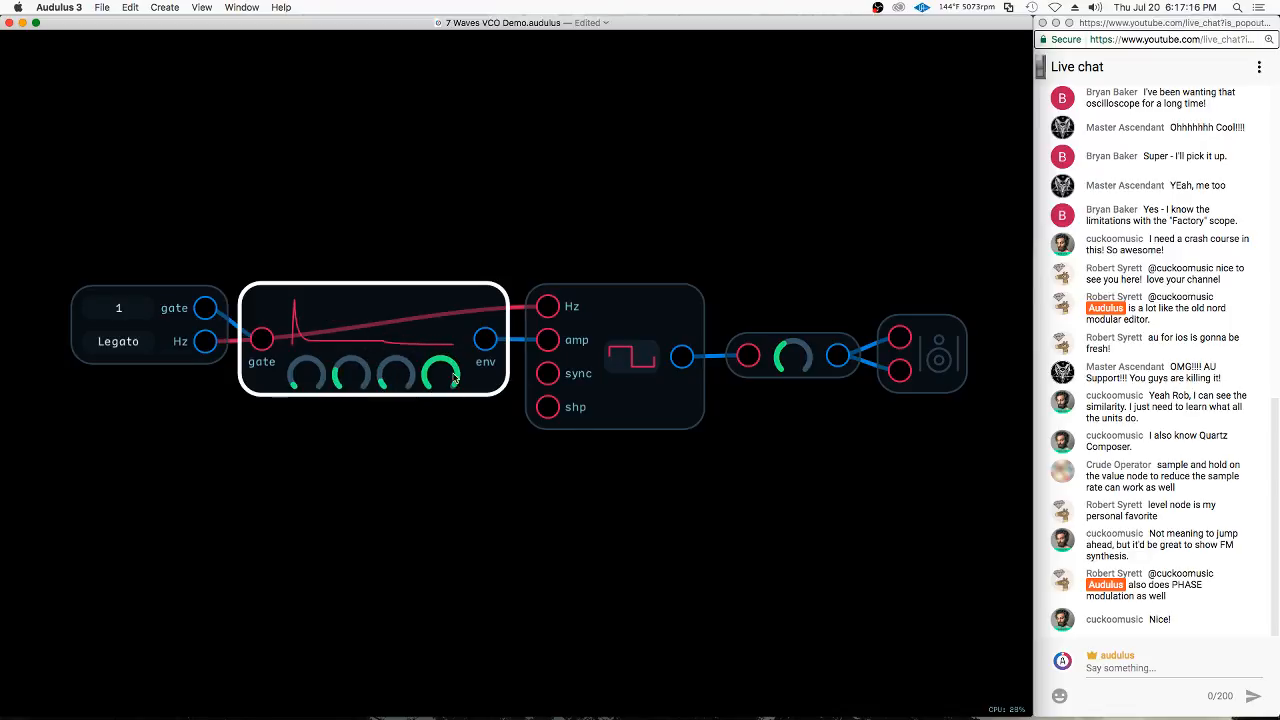
drag(447, 377, 355, 374)
drag(446, 376, 339, 397)
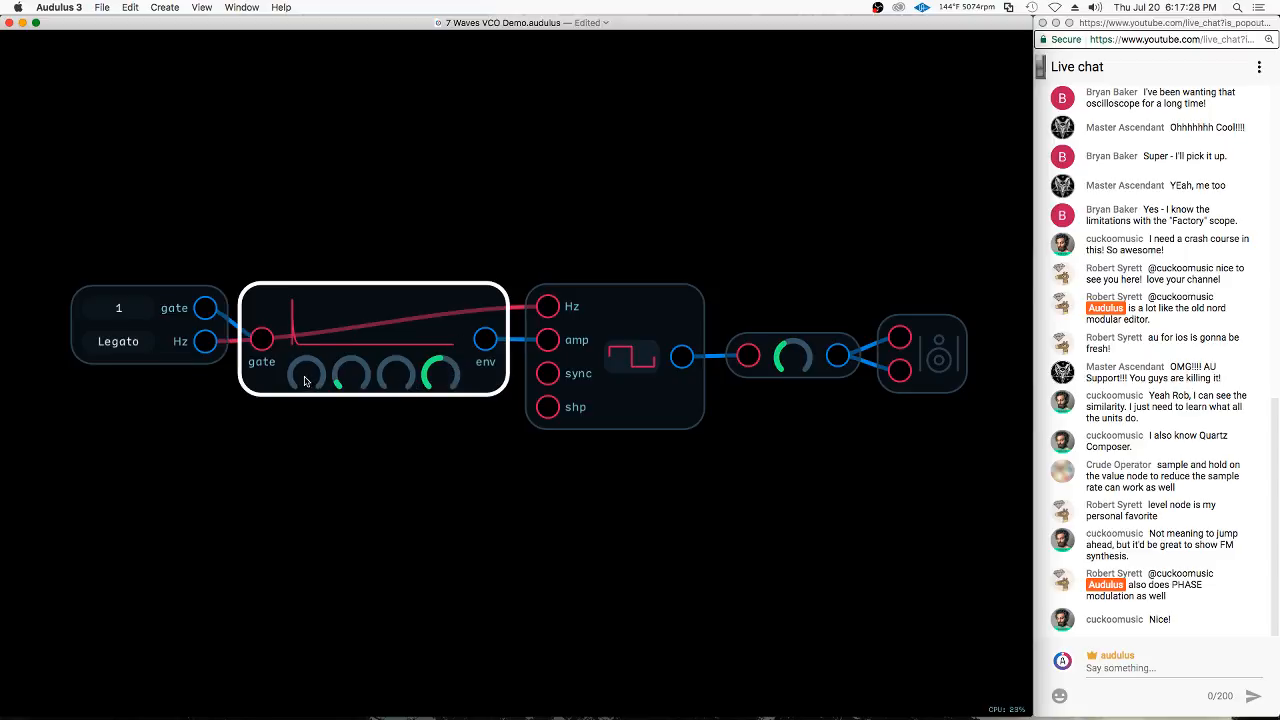
Turn the ADSR's attack, sustain and release knobs up to maximum and its decay knob down to minimum
drag(307, 378, 797, 290)
drag(348, 371, 147, 490)
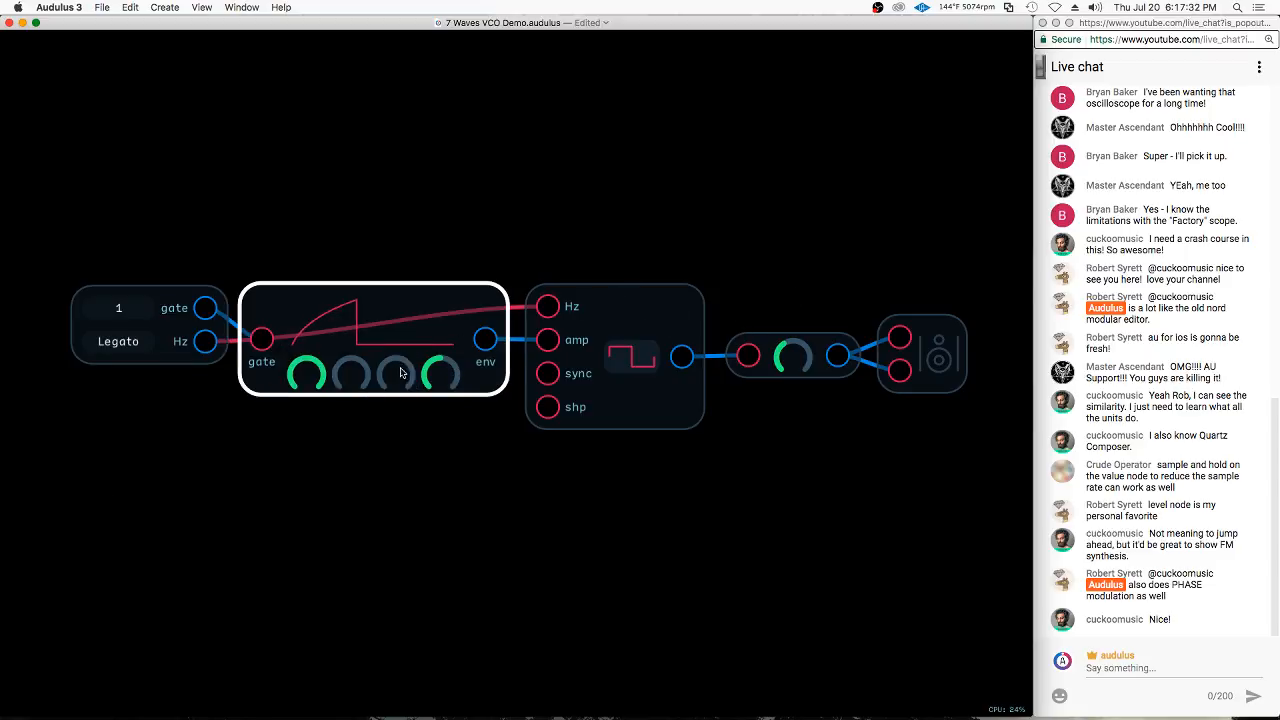
drag(402, 370, 740, 335)
drag(442, 376, 1111, 369)
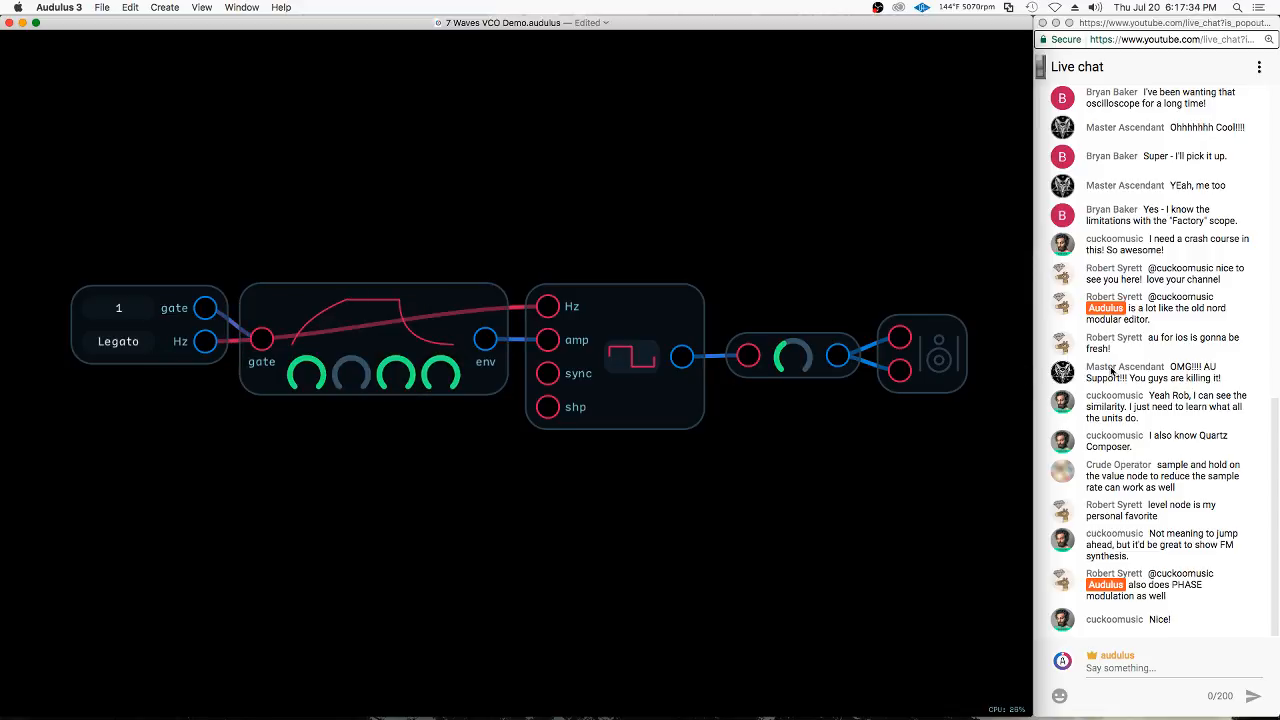
Switch the oscillator to a sawtooth wave and add a Waveform node above it, fed by the ADSR's env output
drag(622, 367, 710, 390)
right_click(645, 312)
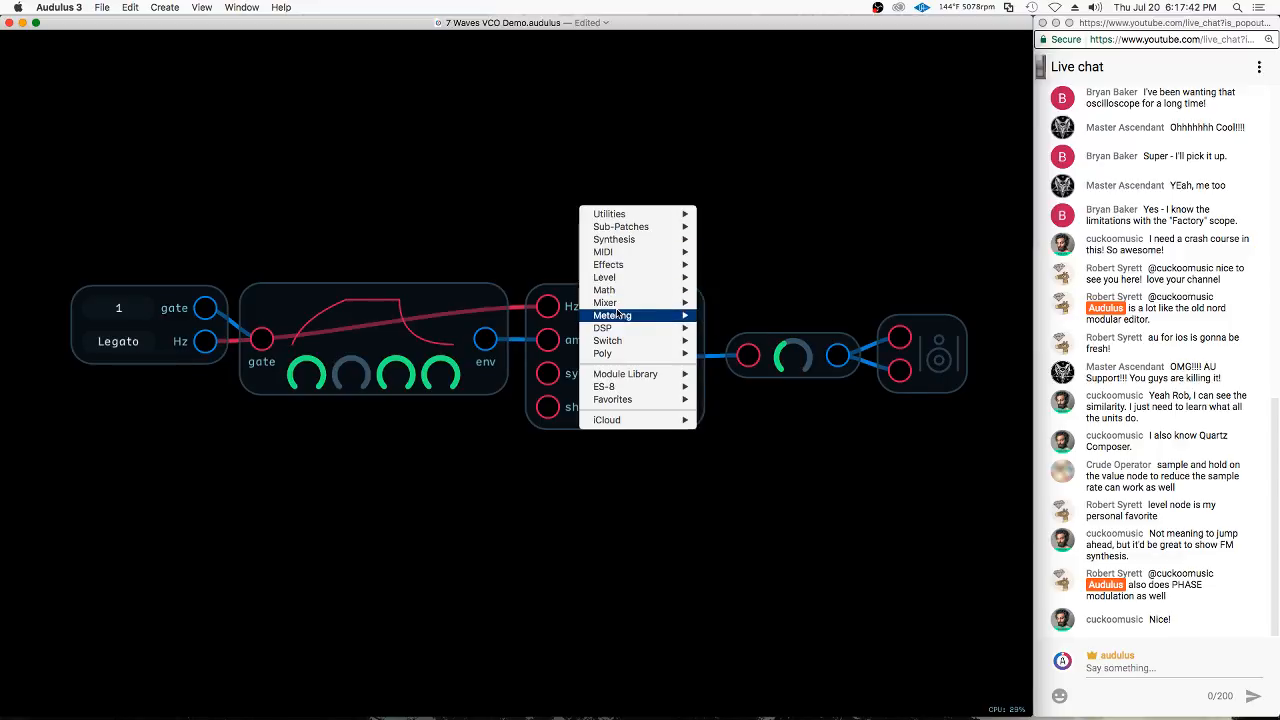
mouse_move(660, 315)
click(732, 340)
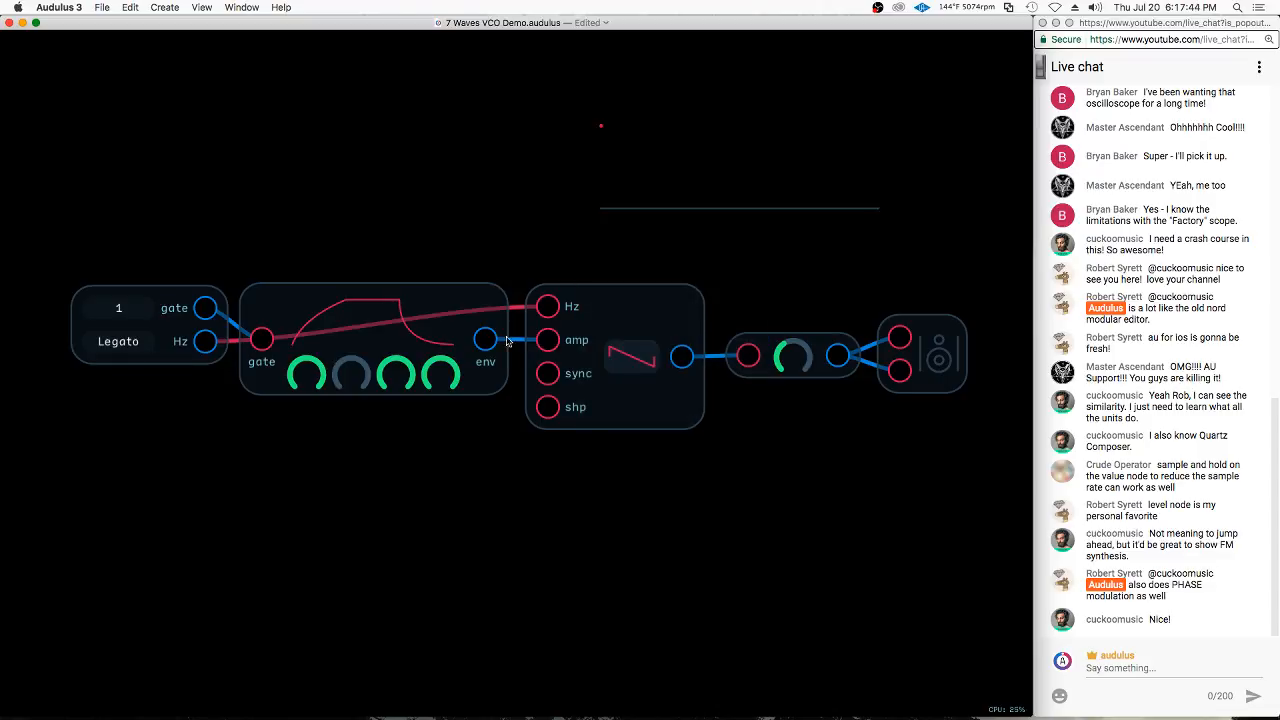
drag(486, 340, 600, 126)
drag(692, 129, 643, 203)
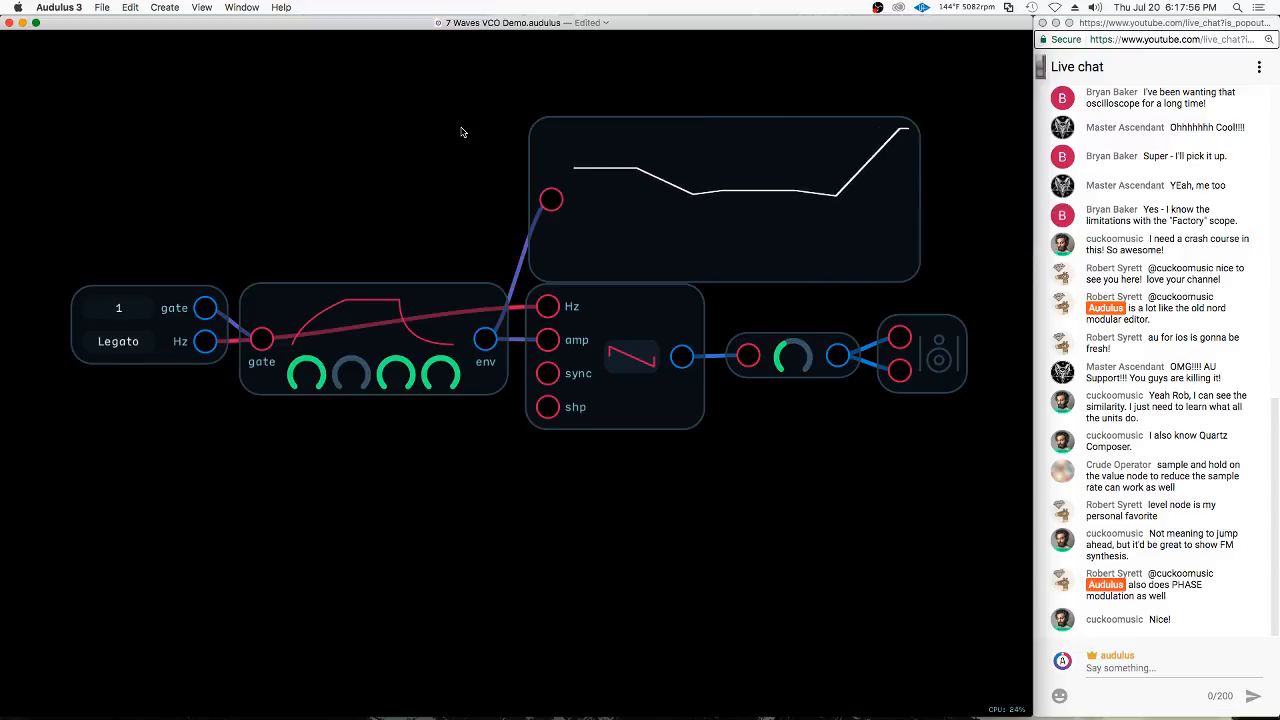
Add a Value node above the keyboard and connect the keyboard's gate output to it
right_click(313, 202)
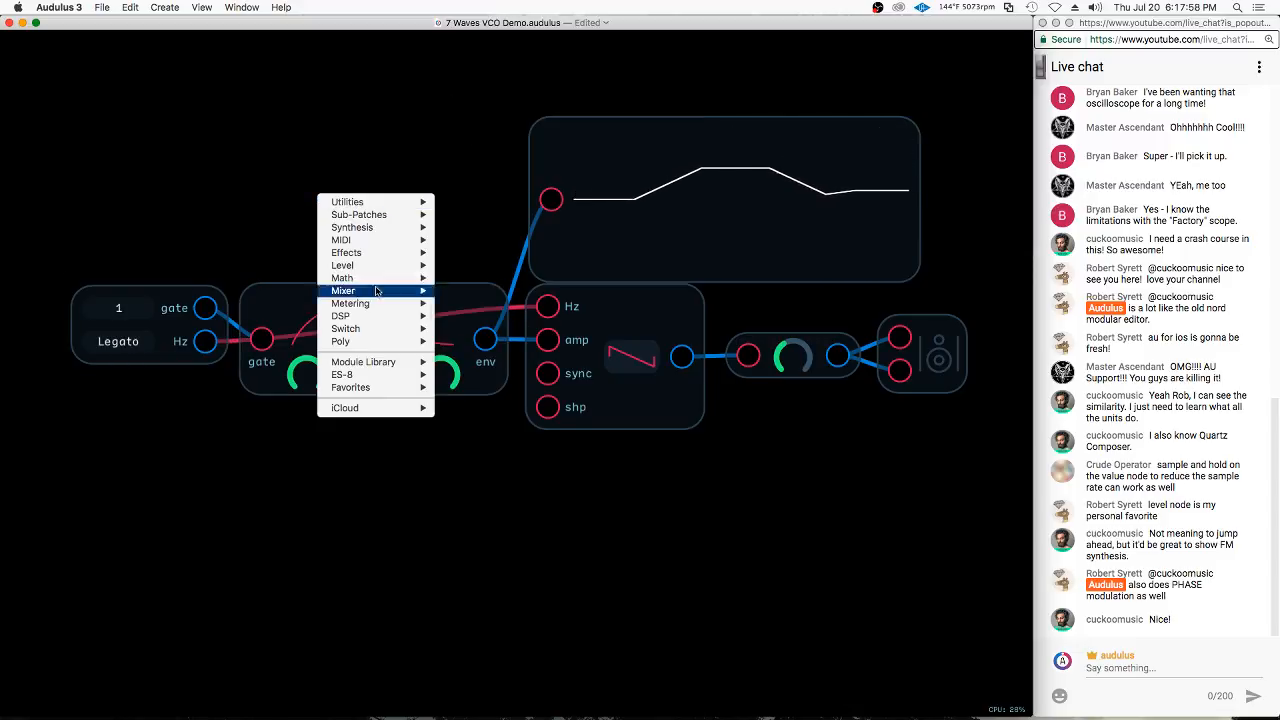
mouse_move(400, 303)
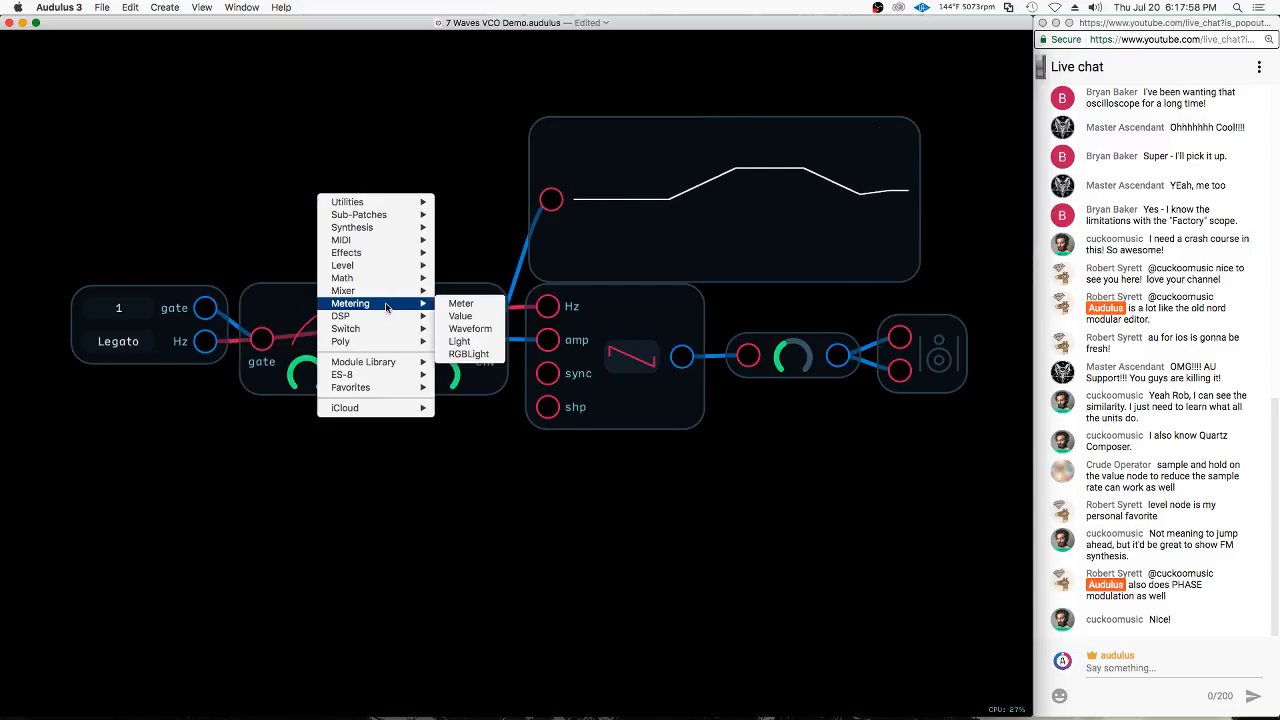
click(460, 316)
drag(205, 307, 181, 208)
Duplicate the Waveform node, feed the copy from the keyboard's gate output, and place the two displays side by side
drag(686, 163, 431, 174)
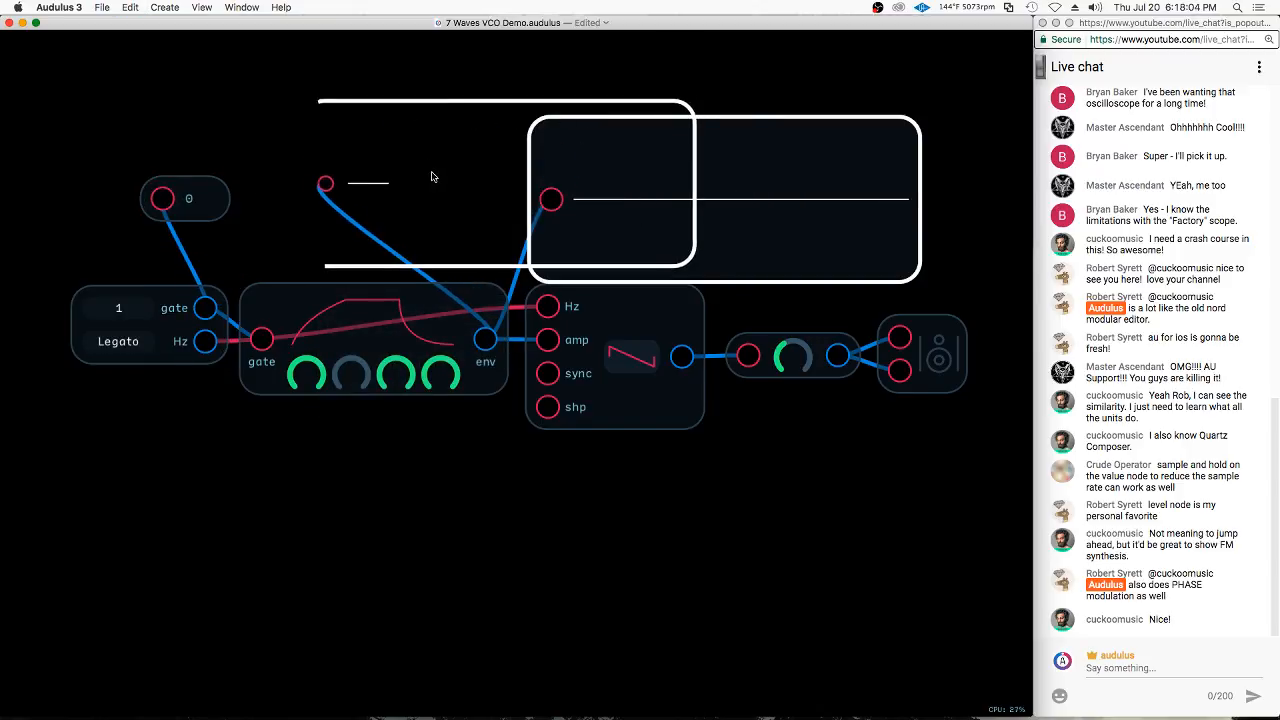
drag(205, 308, 240, 189)
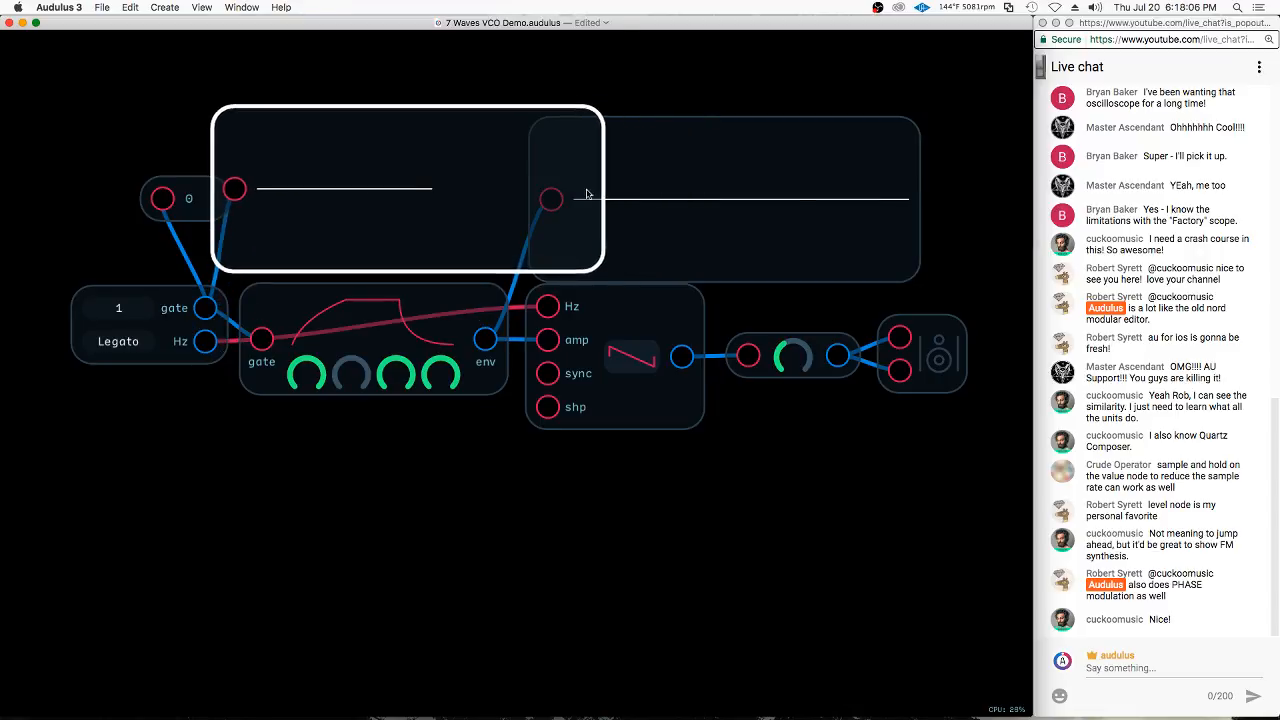
drag(821, 202, 903, 192)
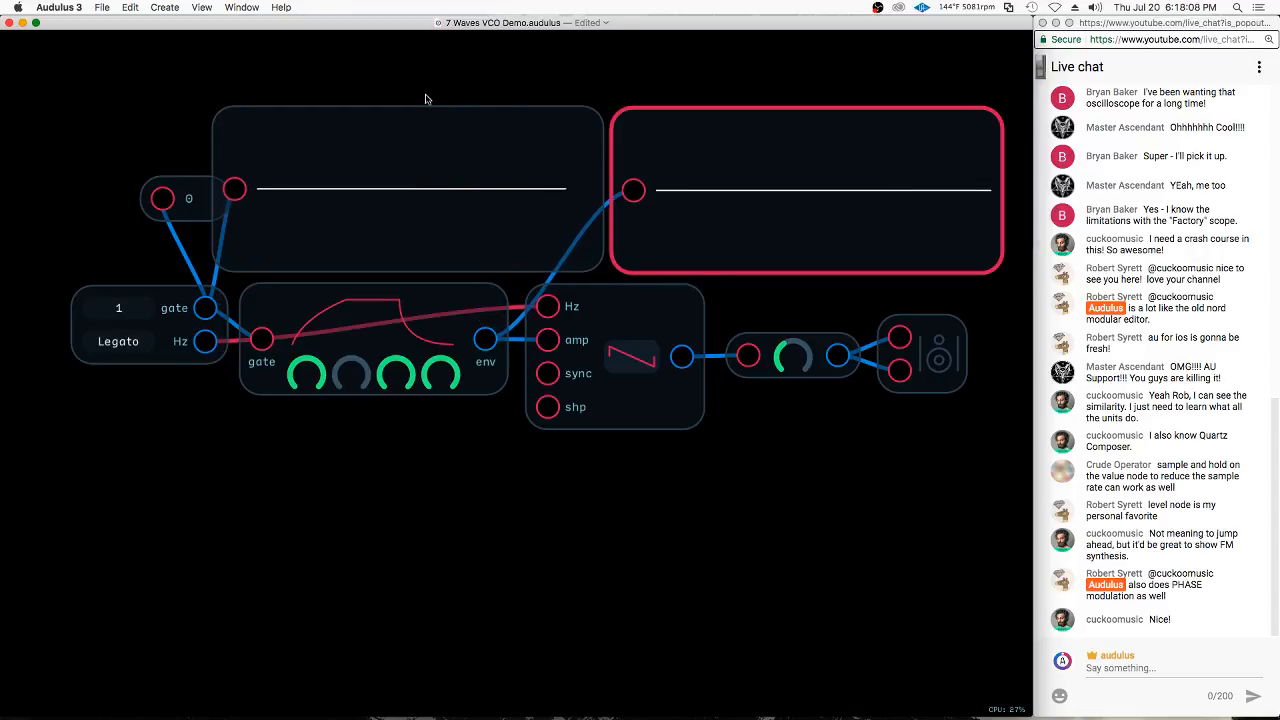
Move the Value node clear of the gate's Waveform node to watch the gate level, and delete the Value node
drag(189, 201, 173, 214)
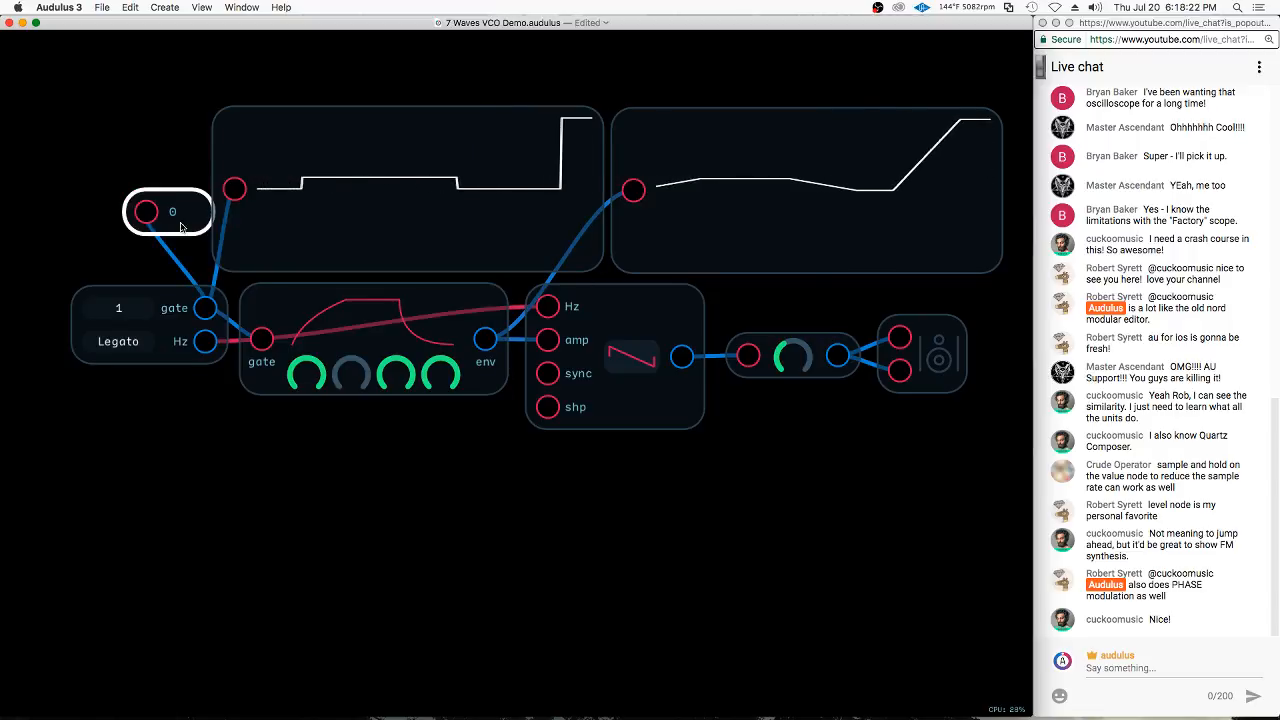
drag(180, 212, 141, 205)
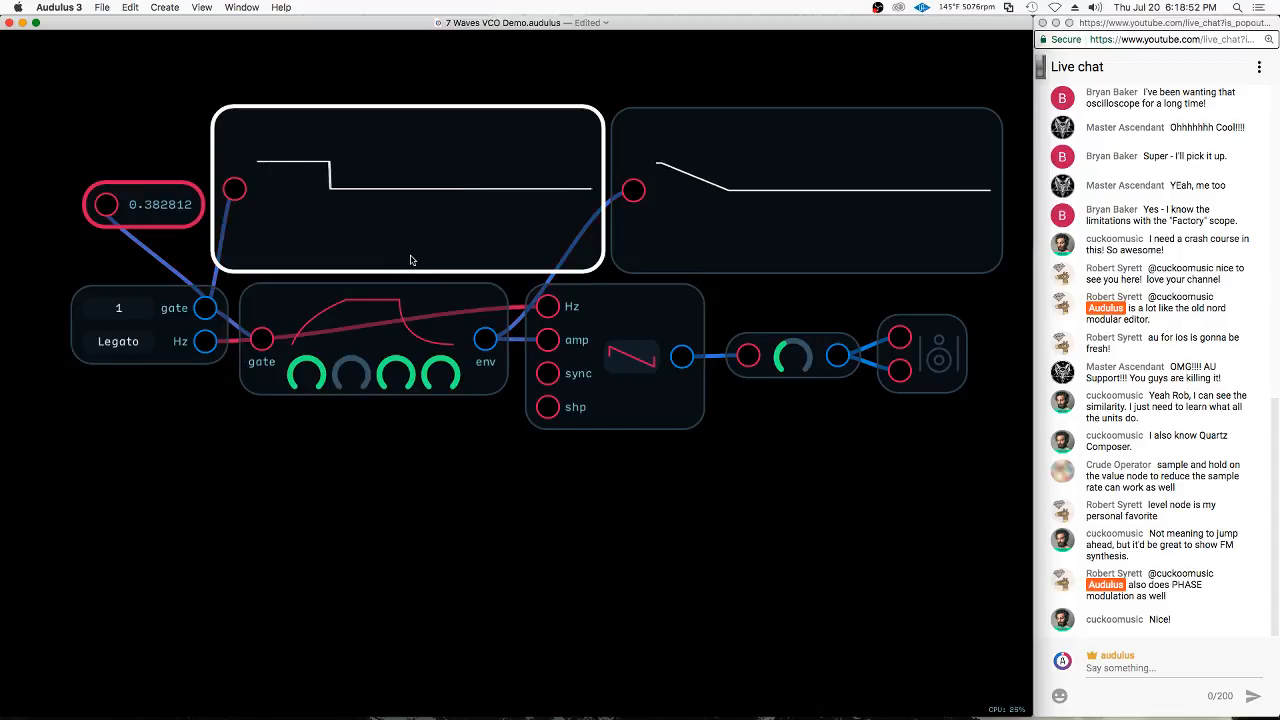
drag(178, 209, 220, 172)
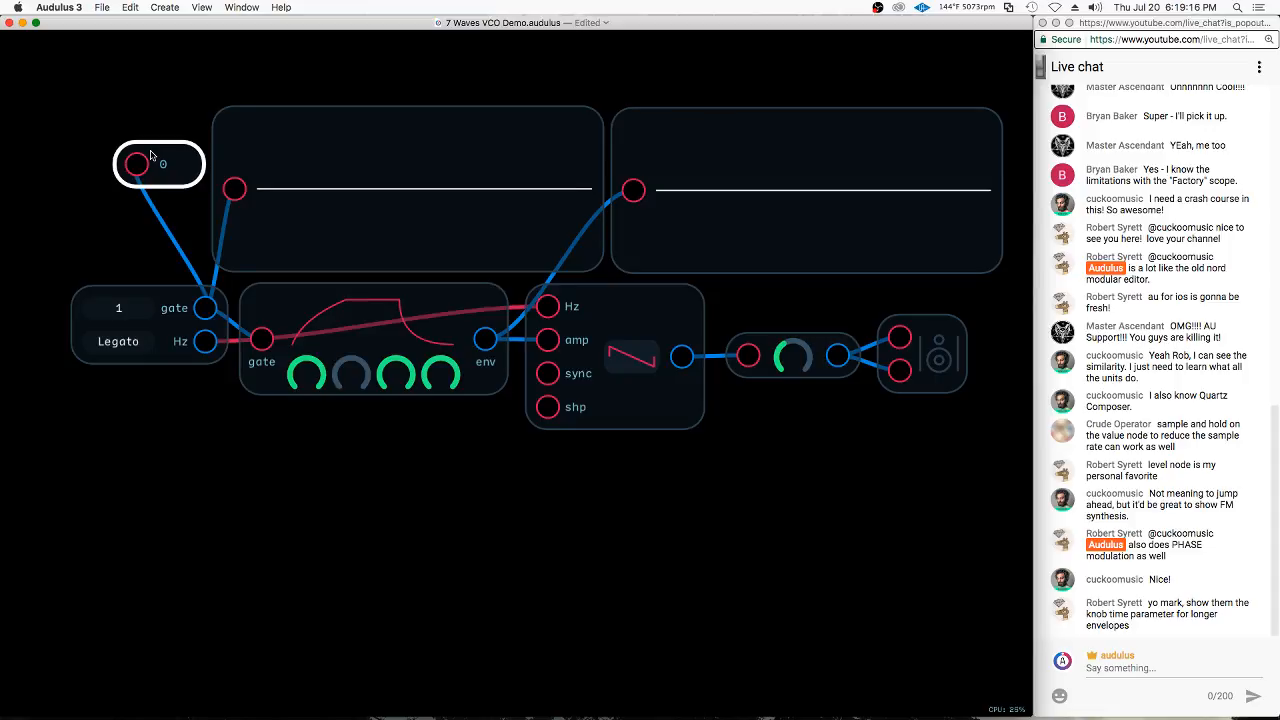
drag(196, 168, 188, 186)
click(134, 104)
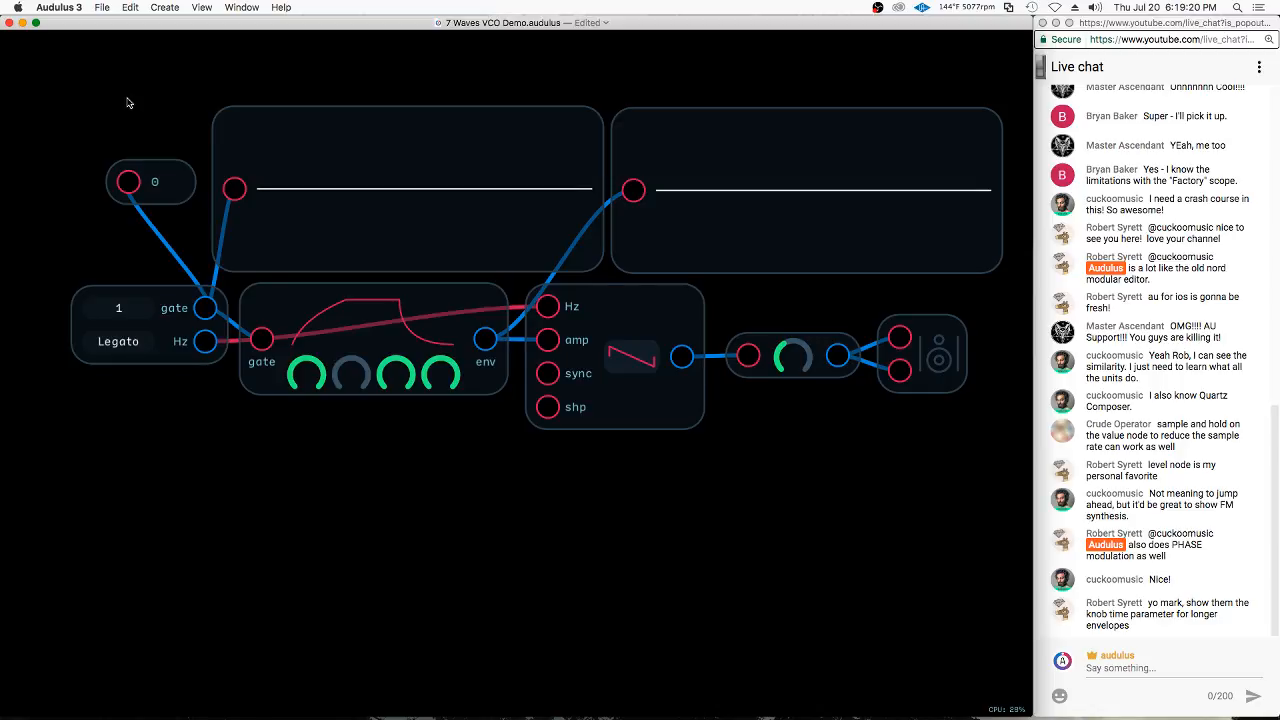
drag(154, 178, 152, 180)
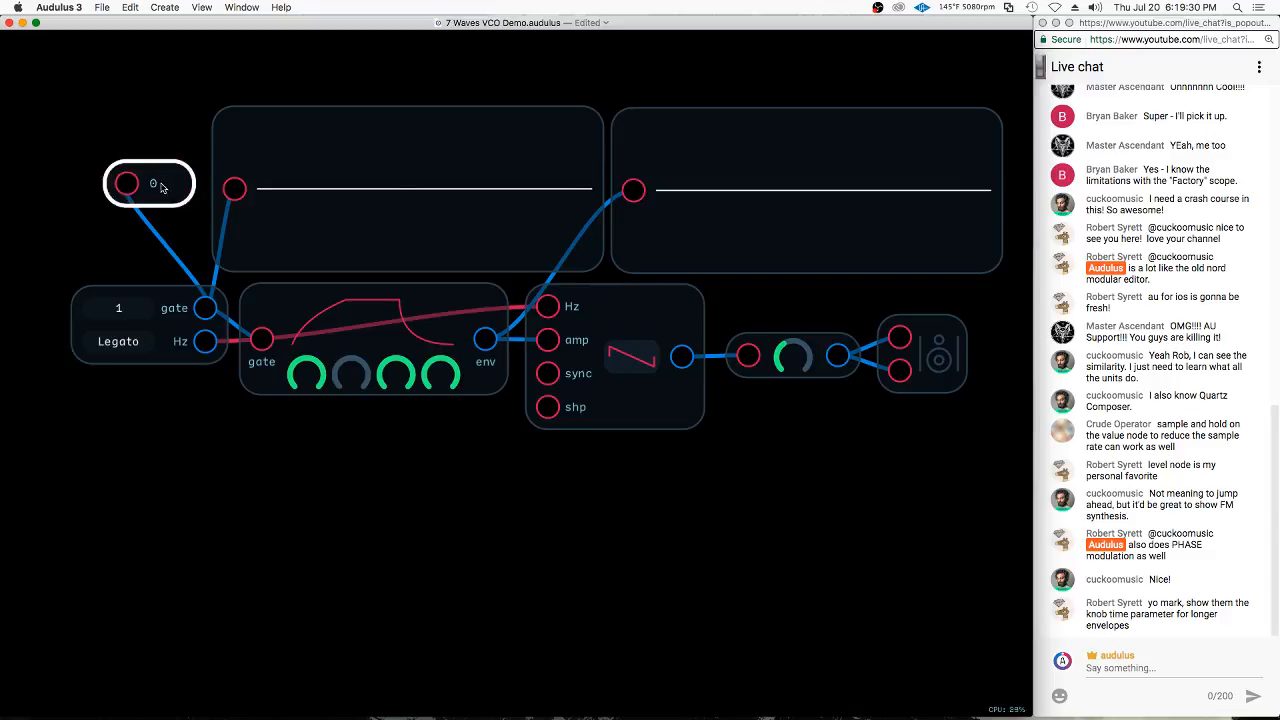
key(BackSpace)
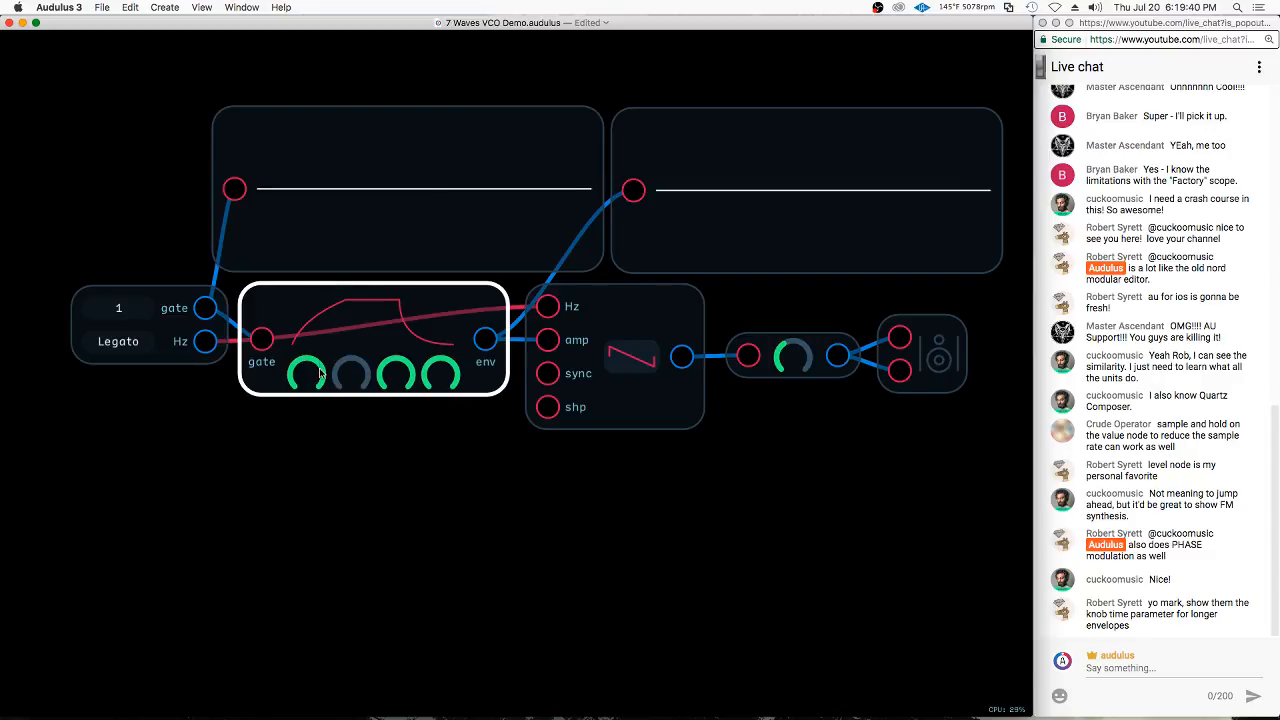
Set the ADSR attack knob's maximum to 10 and turn the knob fully up
drag(312, 380, 648, 457)
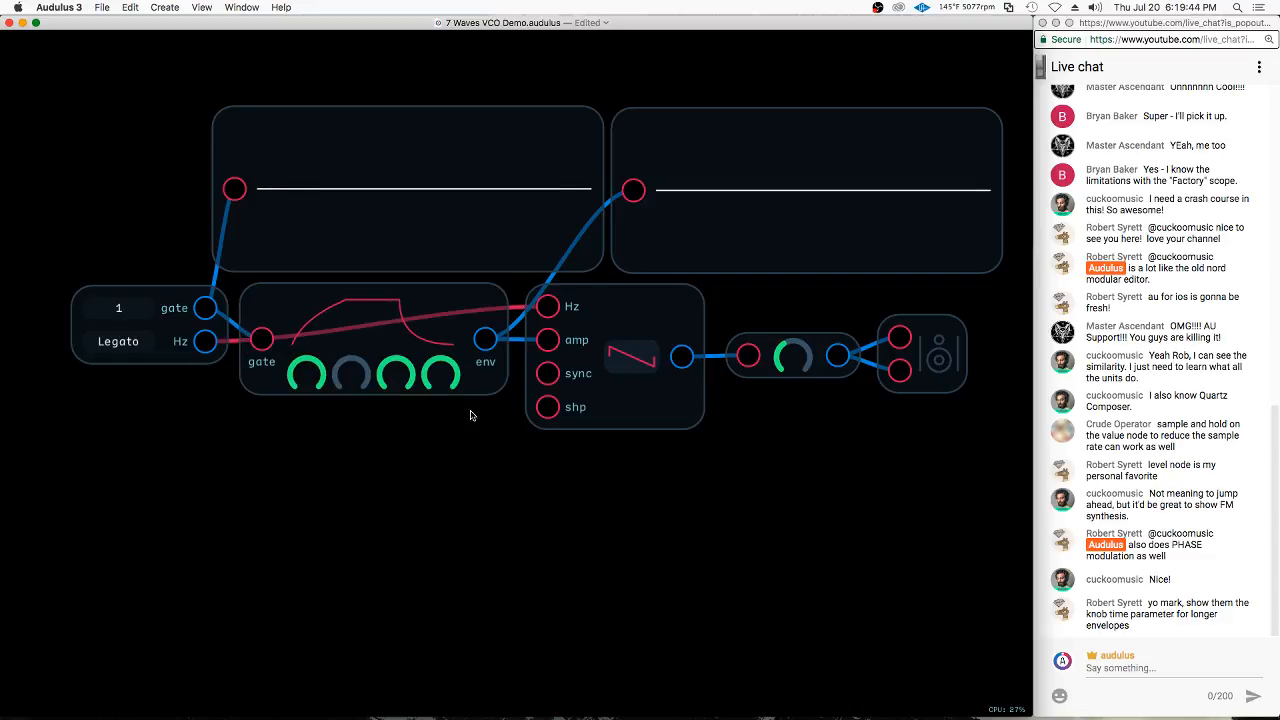
right_click(311, 374)
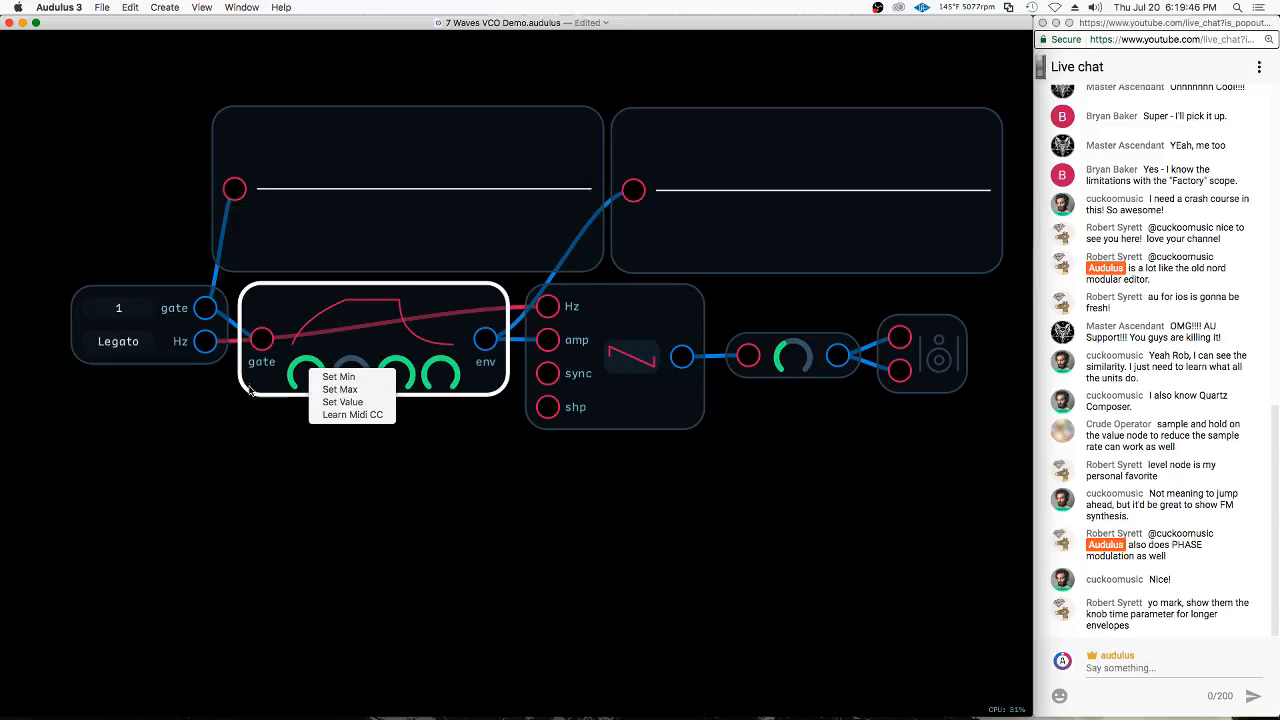
click(330, 389)
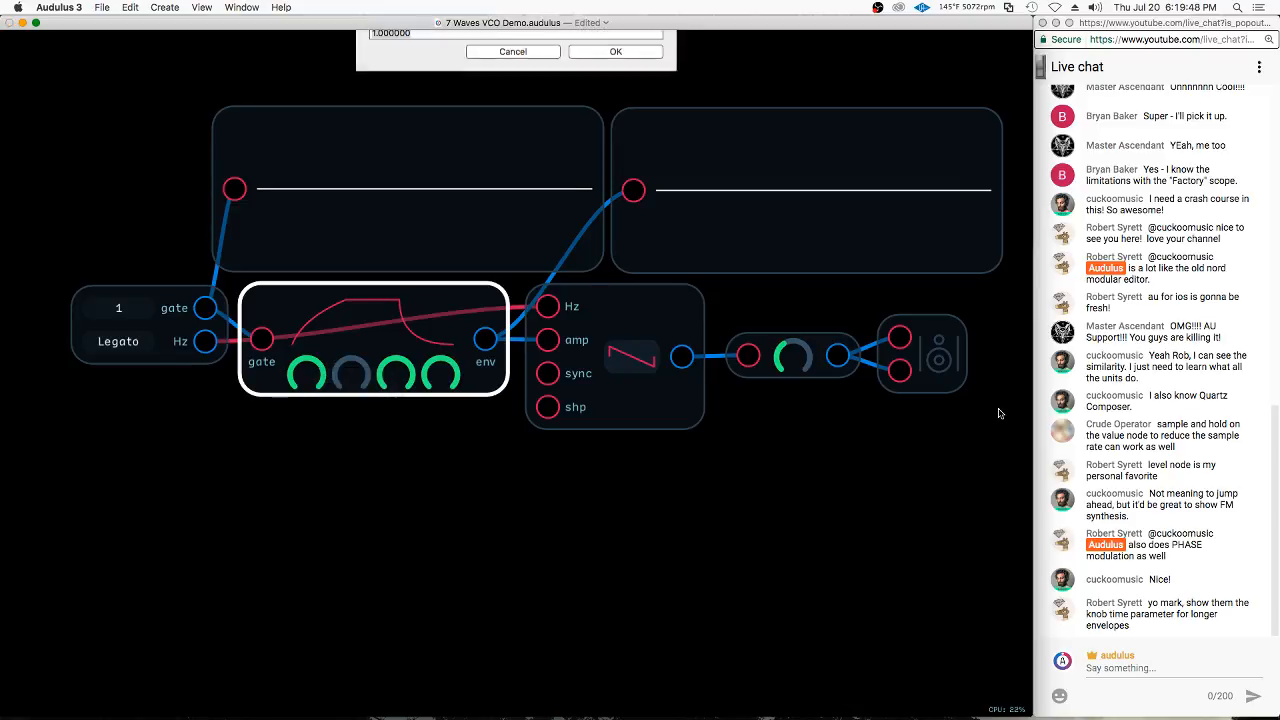
text(10)
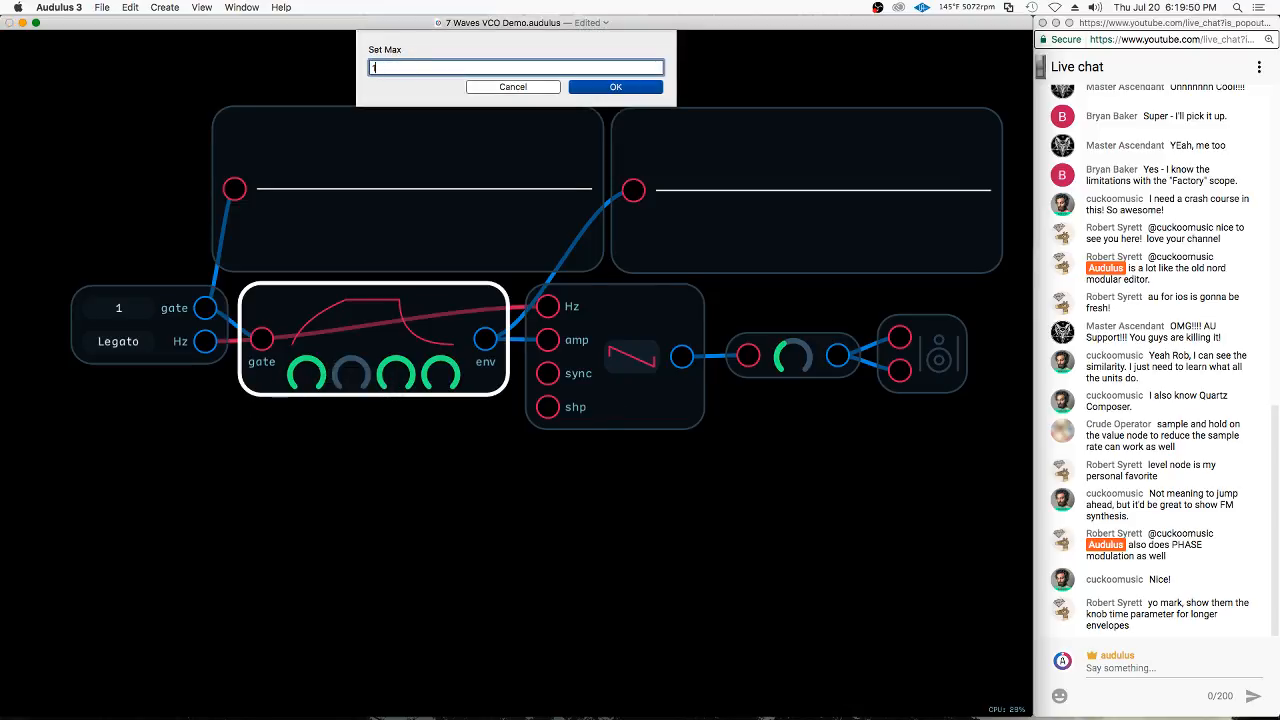
key(Return)
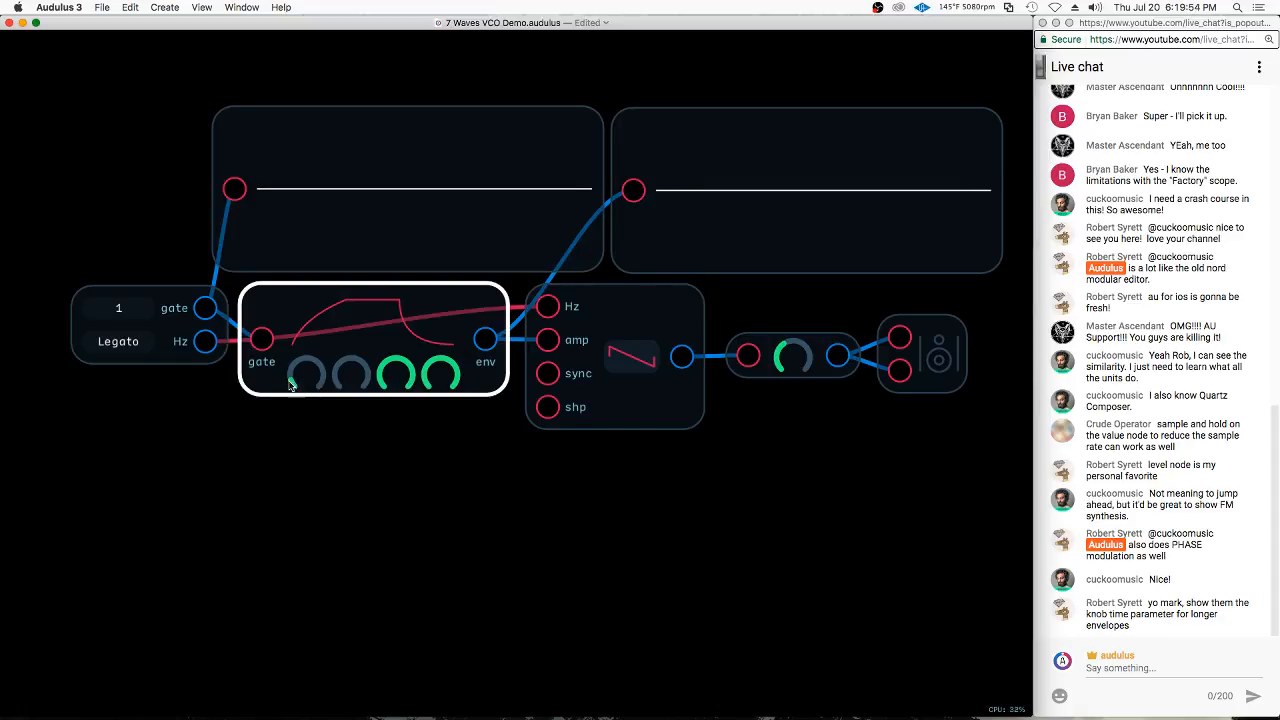
drag(290, 384, 656, 342)
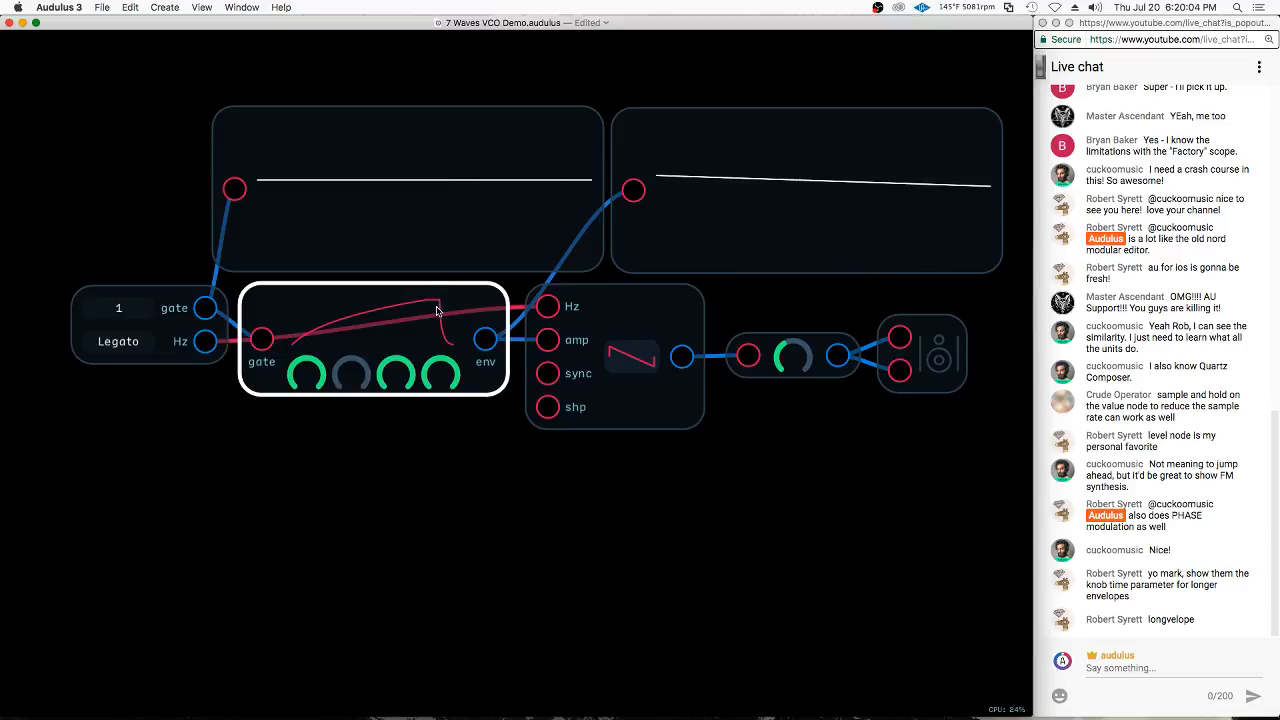
Set the ADSR release knob's maximum to 10
right_click(449, 375)
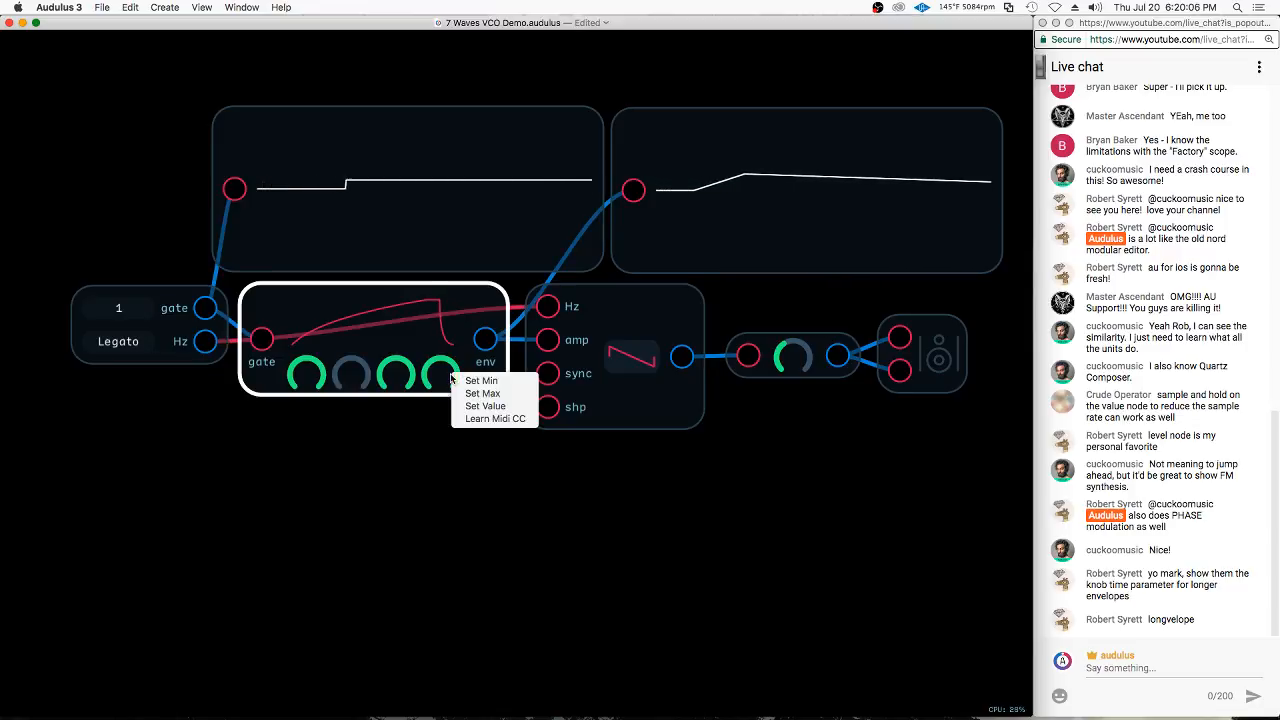
click(520, 393)
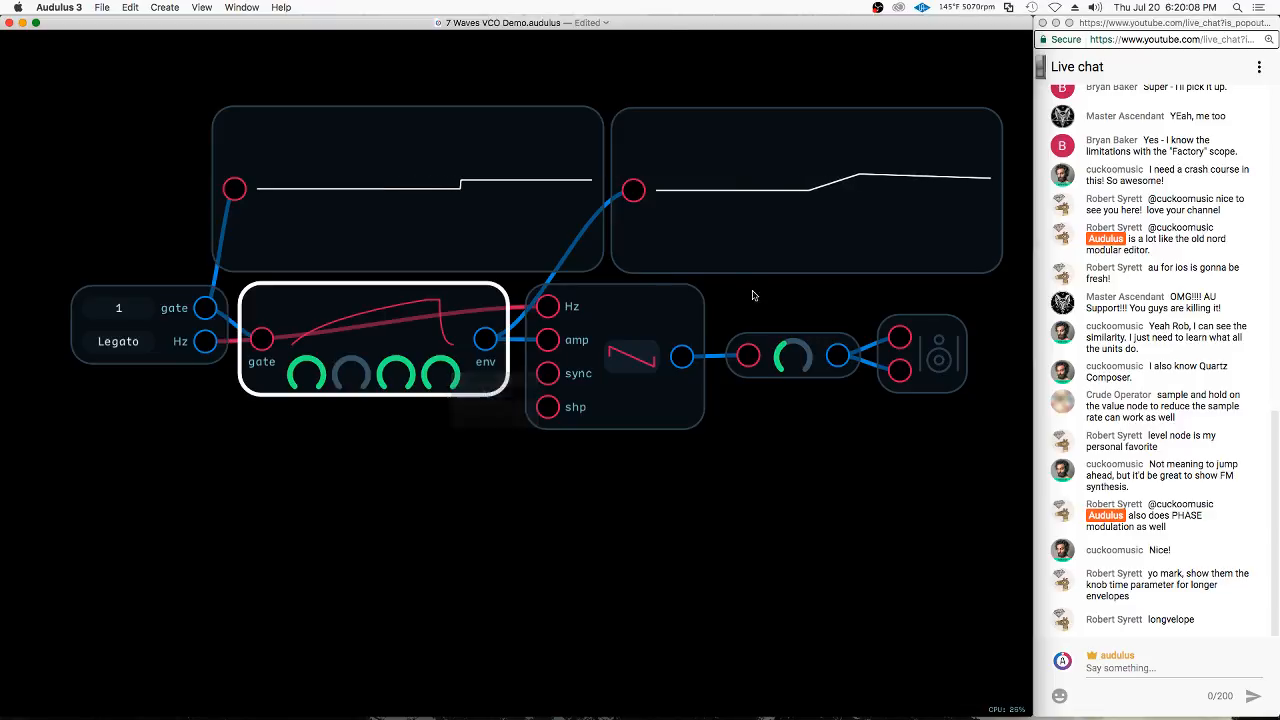
text(10)
key(Return)
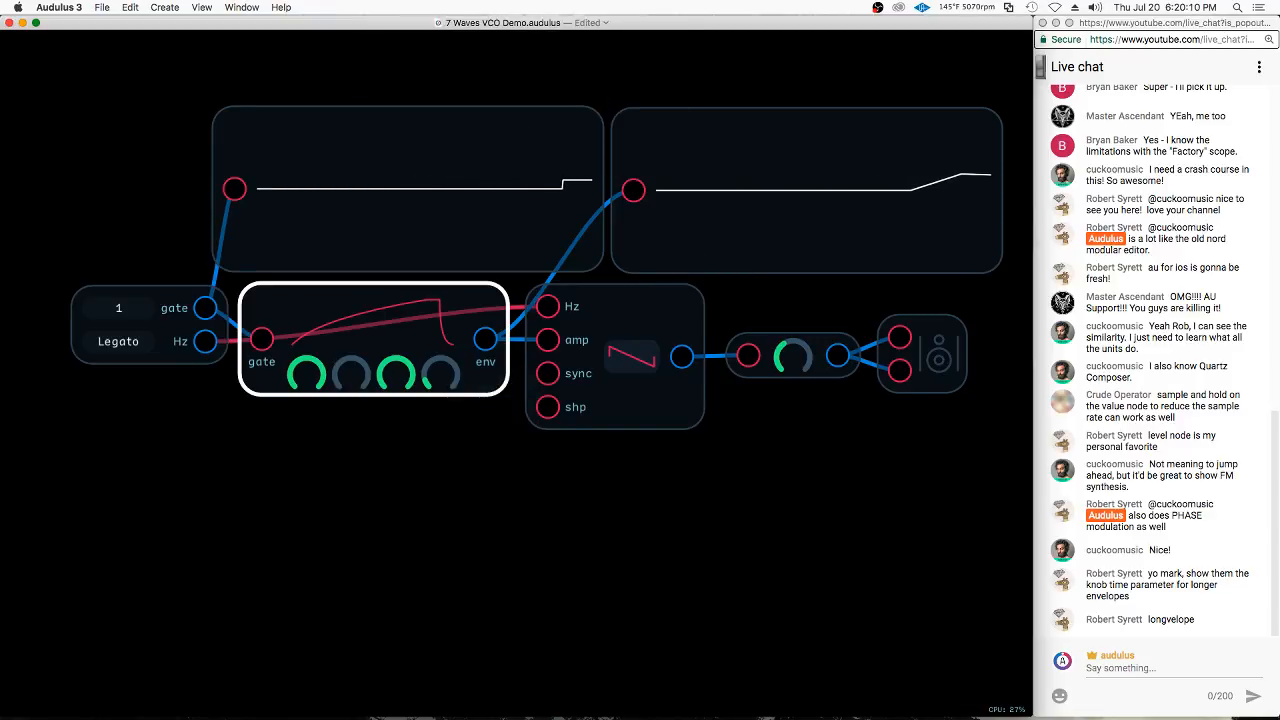
Turn the ADSR's release knob fully up, and reduce both the attack and release knobs to about half
drag(451, 374, 870, 359)
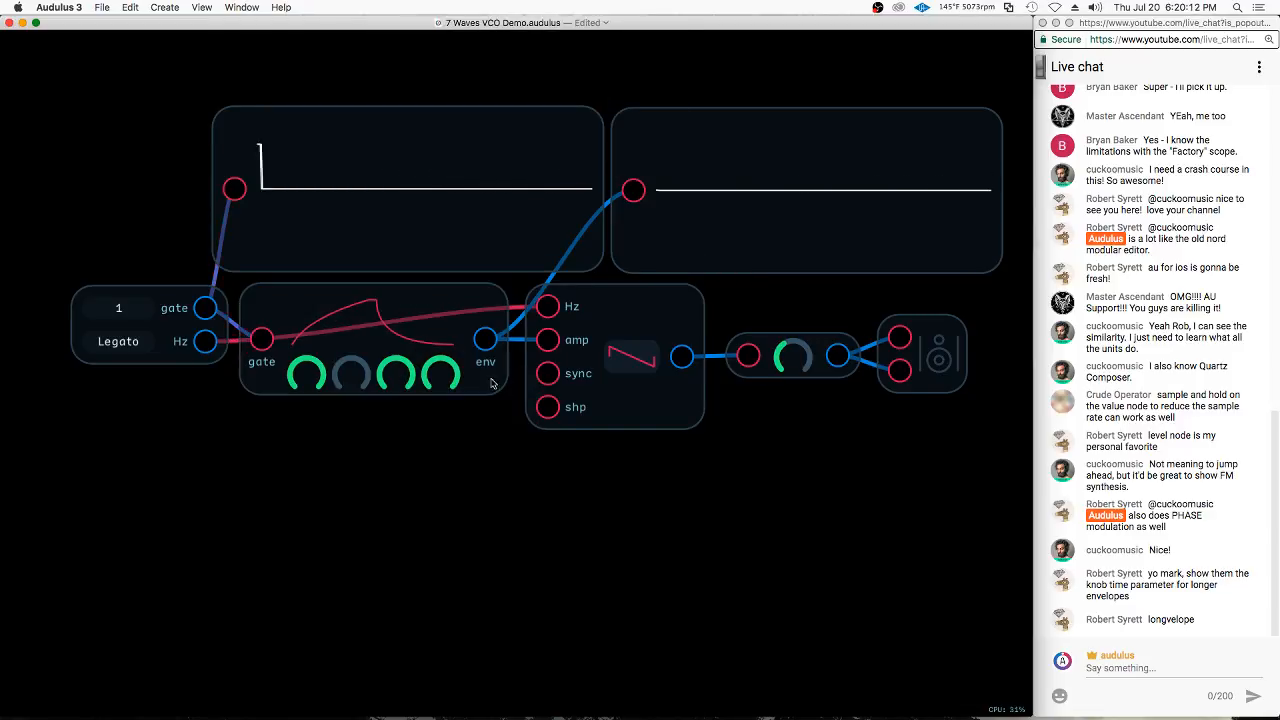
drag(307, 383, 143, 434)
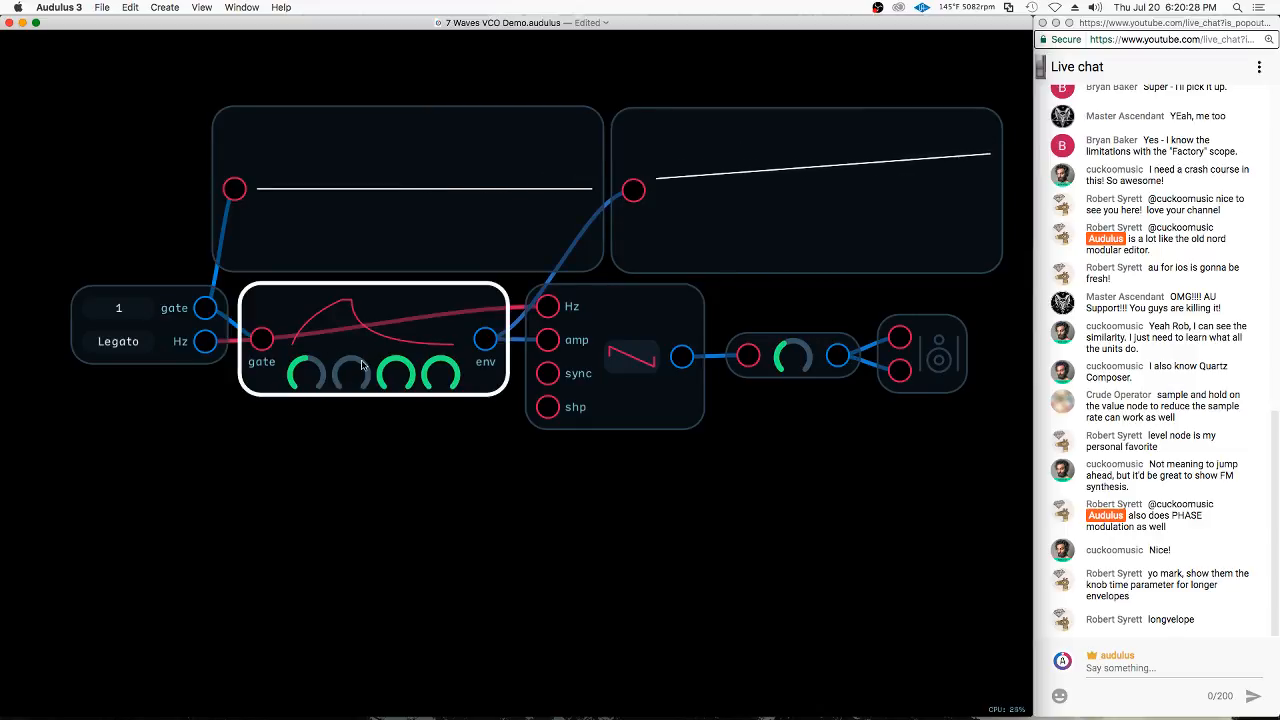
drag(440, 373, 263, 421)
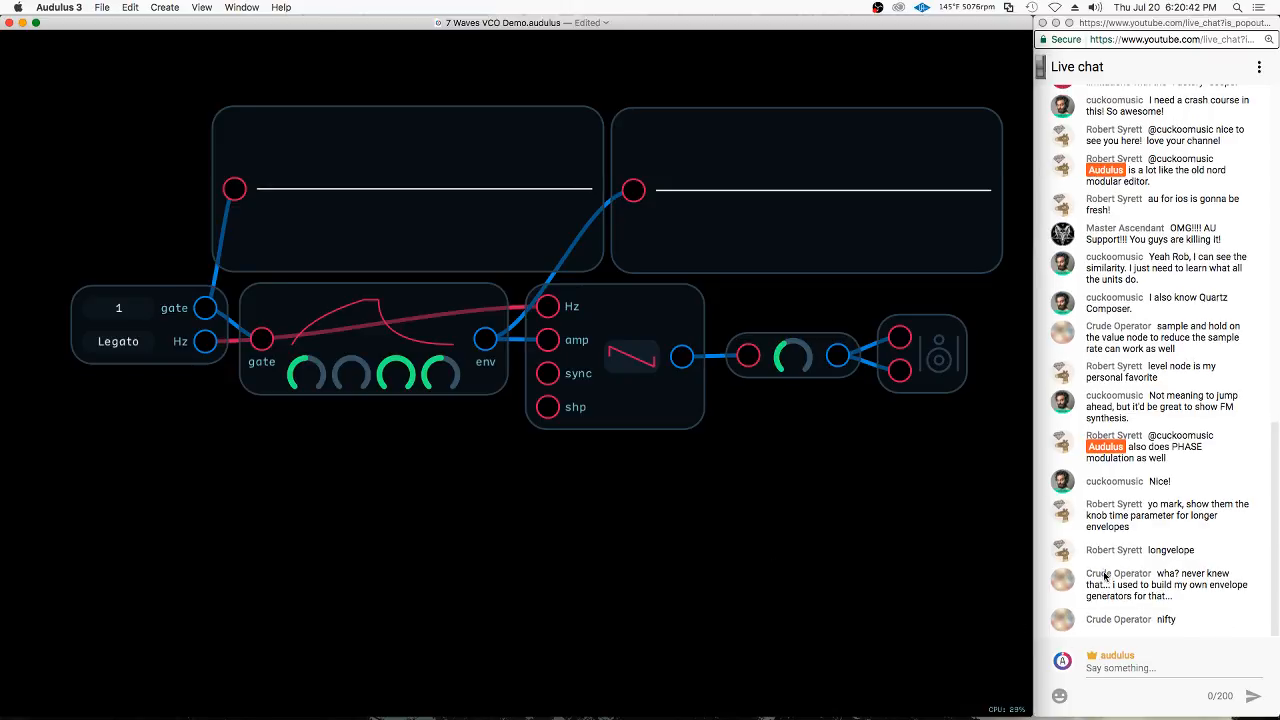
Undo the attack and release knob adjustments and the extended maximums on the ADSR
right_click(307, 378)
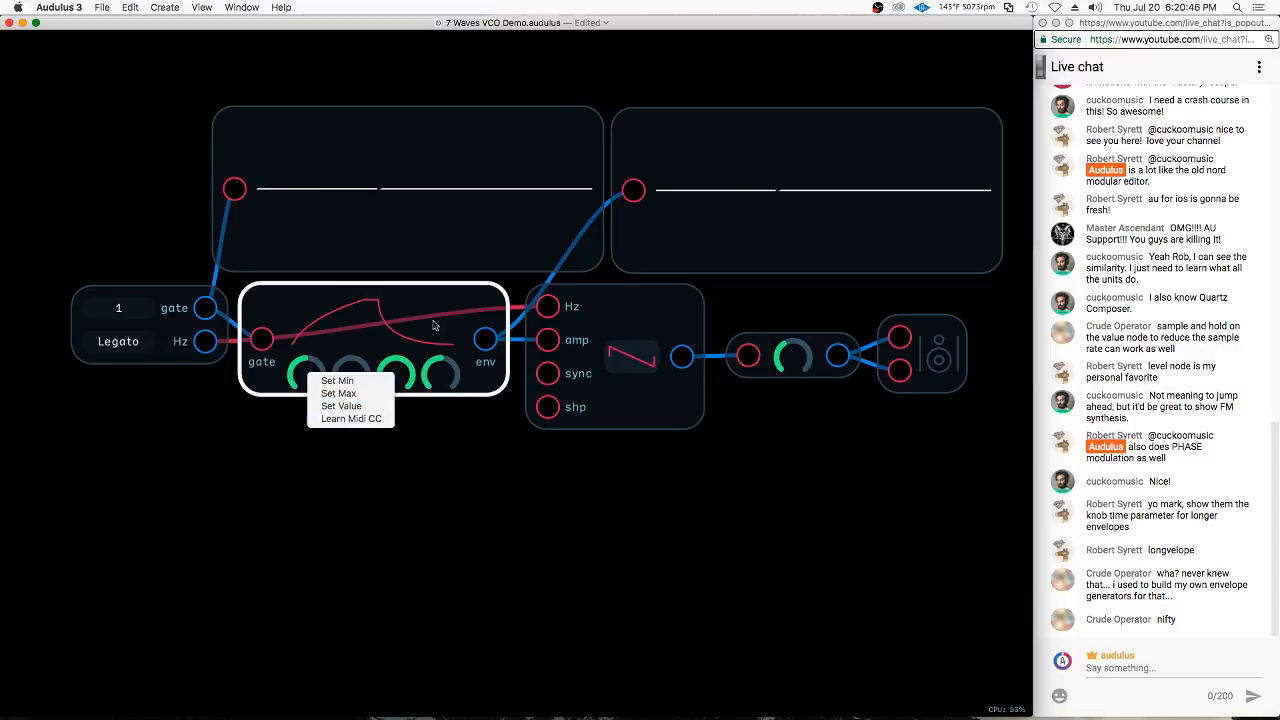
click(472, 323)
key(super+z)
key(super+z)
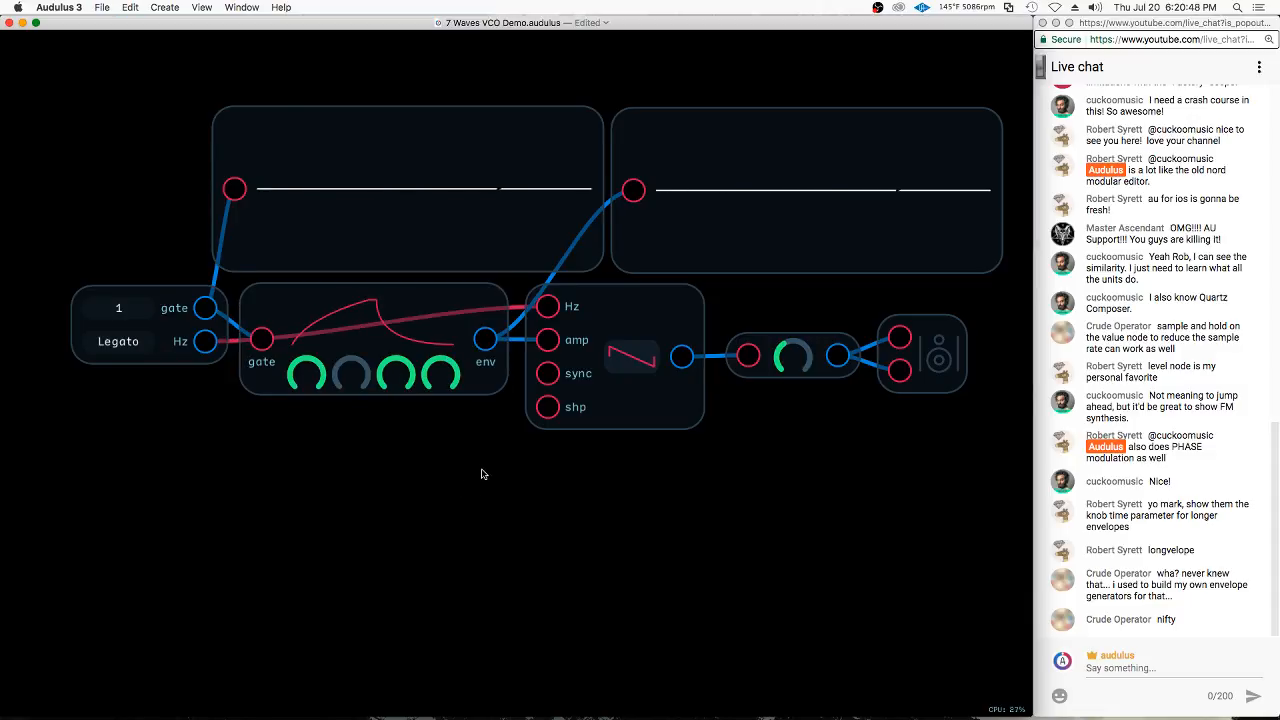
key(super+z)
key(super+z)
key(super+z)
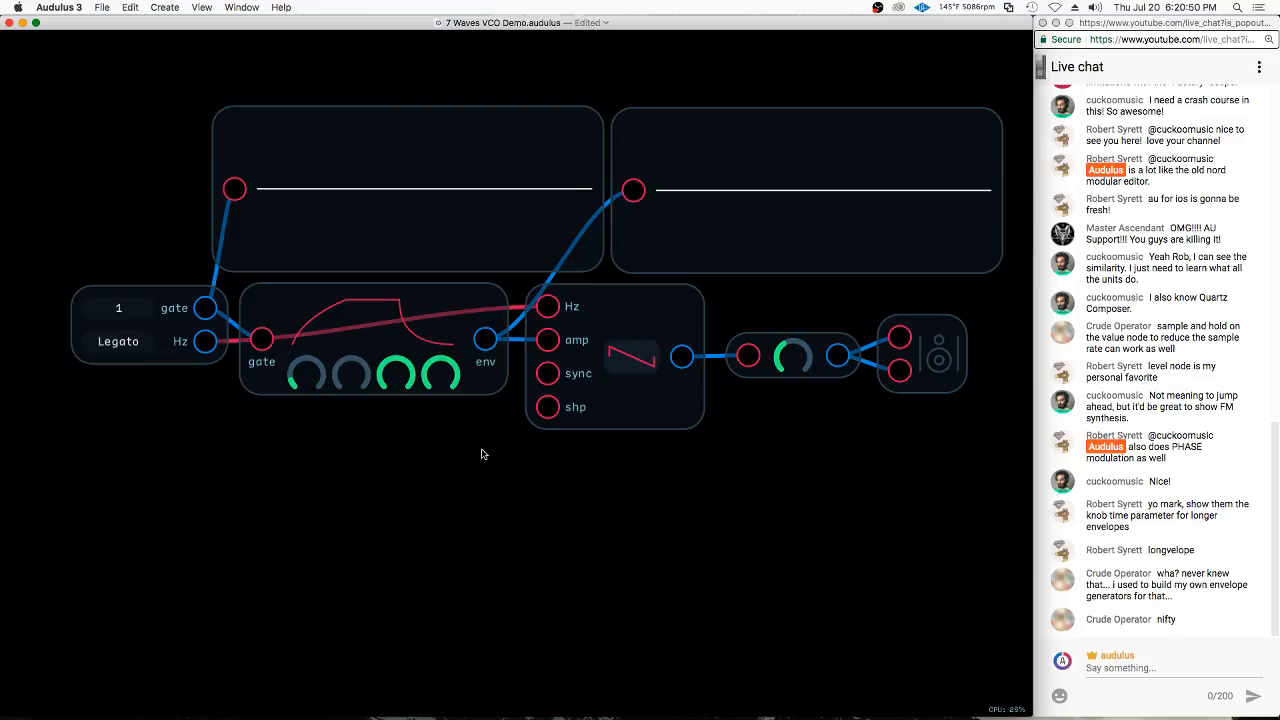
key(super+z)
right_click(318, 456)
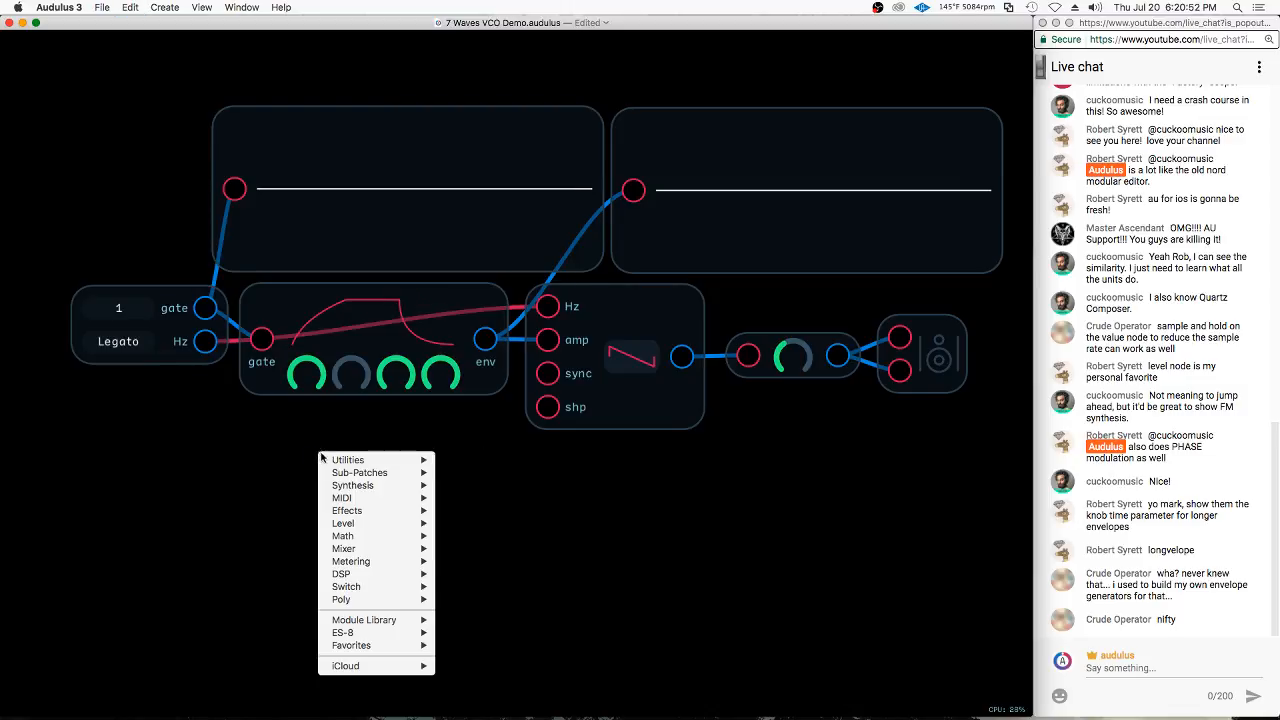
mouse_move(360, 473)
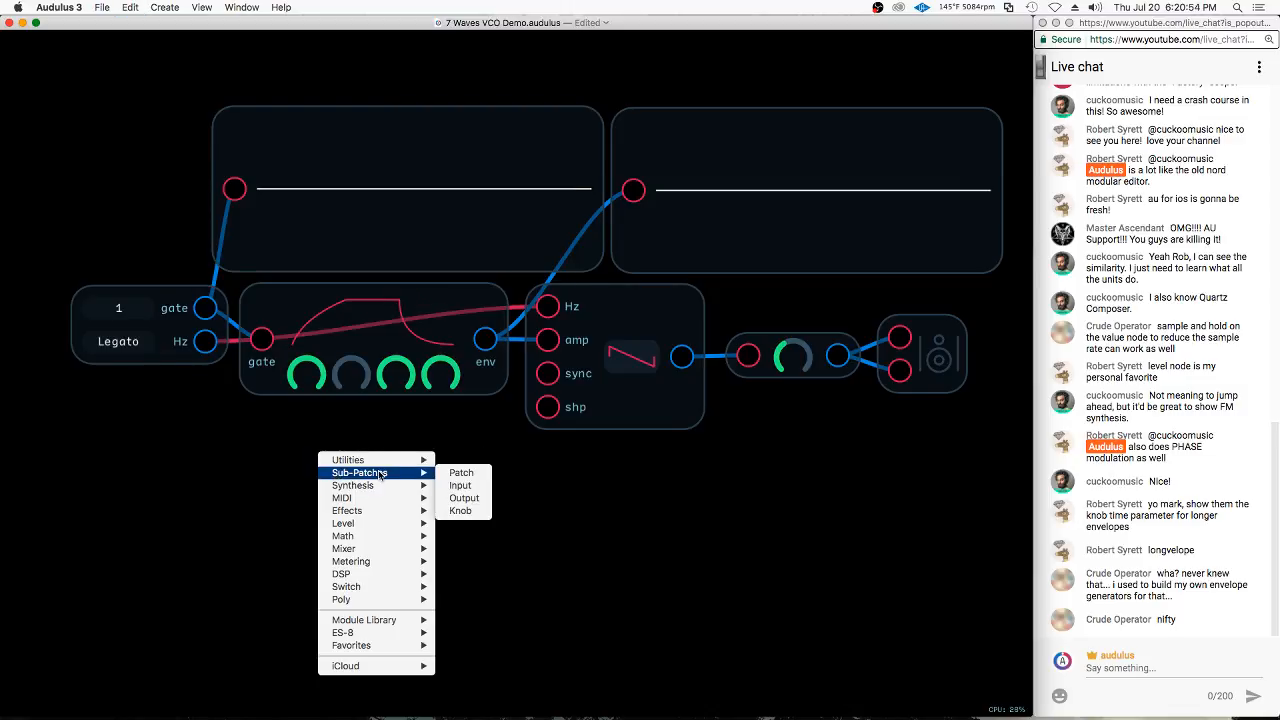
click(479, 510)
drag(358, 458, 234, 460)
click(374, 503)
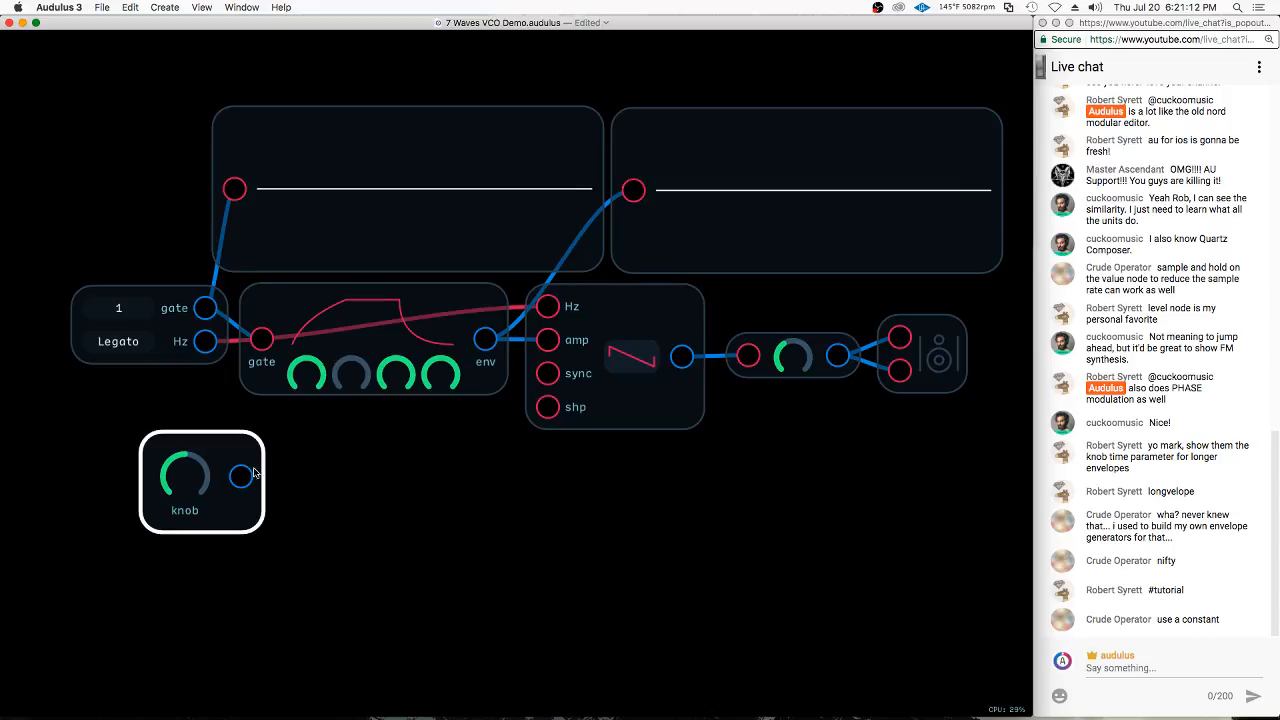
right_click(226, 520)
mouse_move(270, 512)
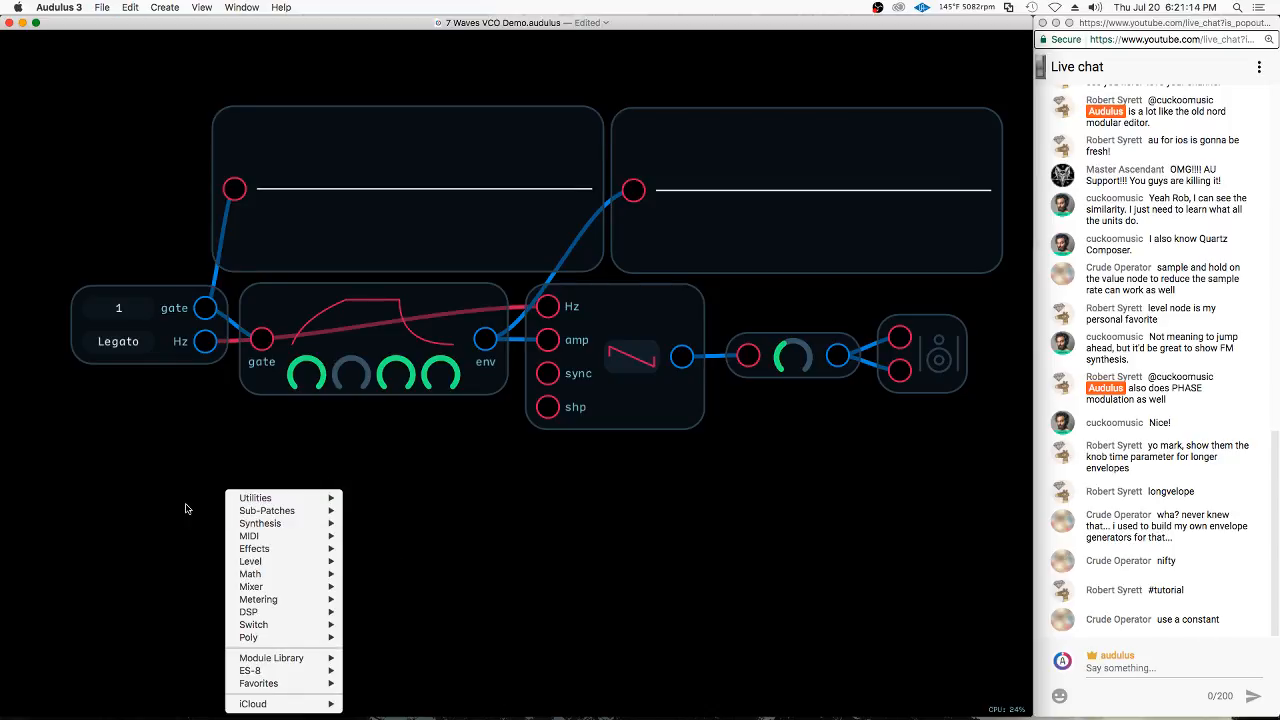
mouse_move(293, 541)
mouse_move(291, 567)
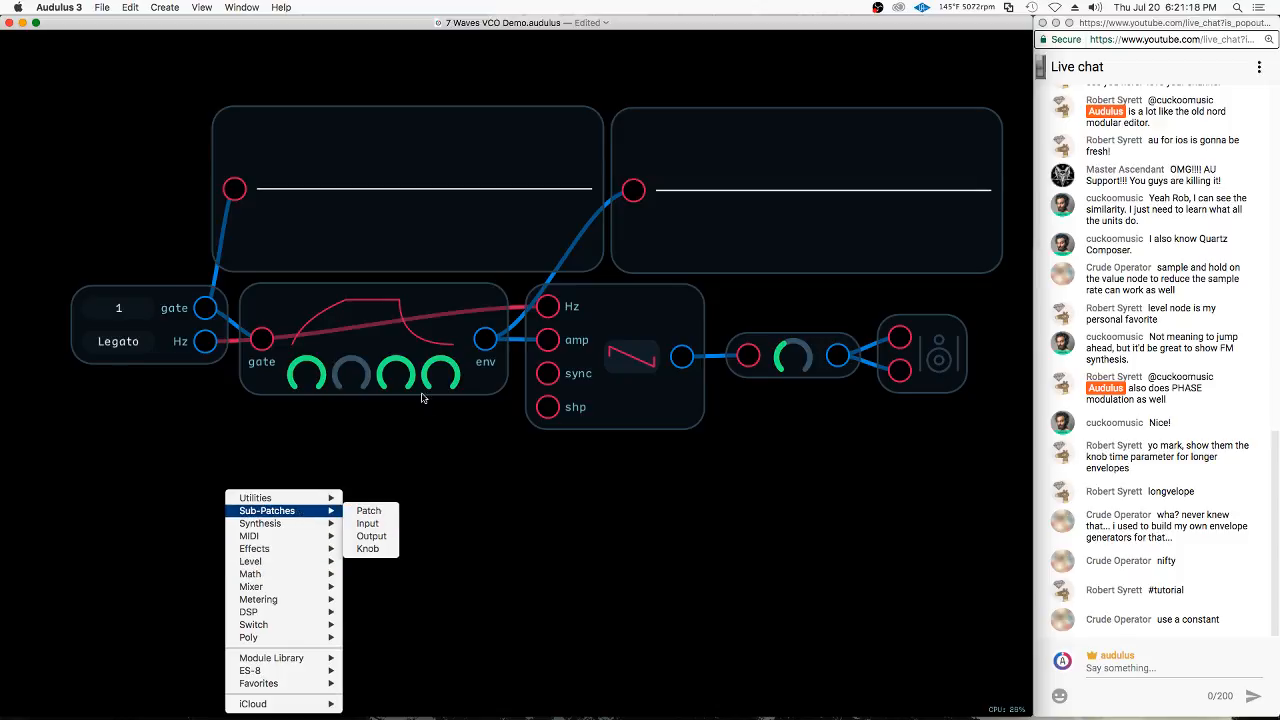
click(448, 295)
click(378, 424)
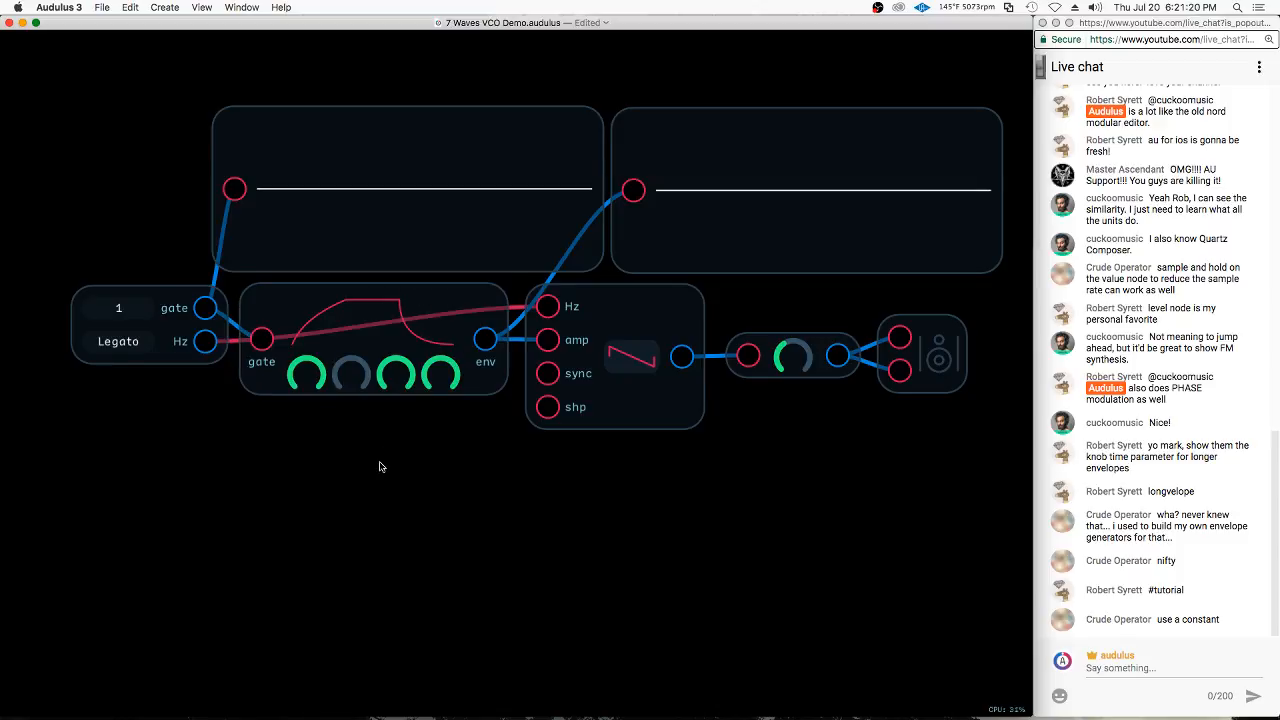
click(336, 330)
click(398, 420)
Add a Knob node and place it below the keyboard node
right_click(278, 437)
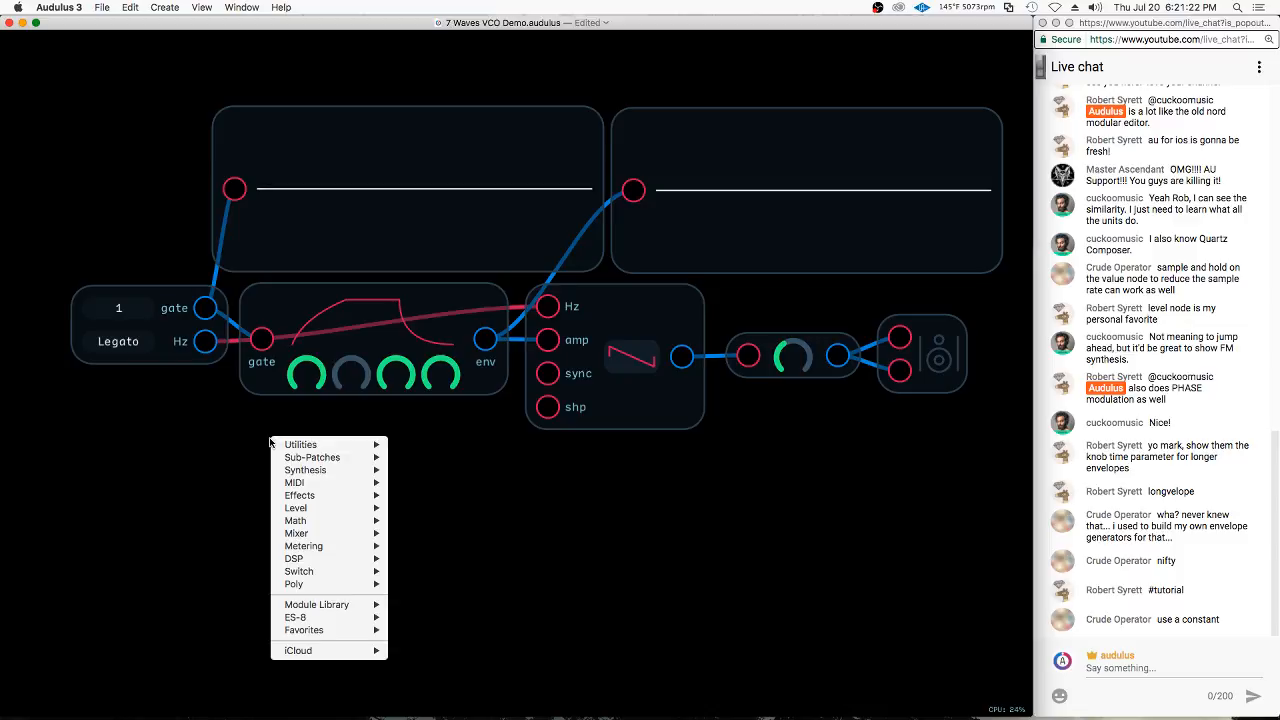
mouse_move(340, 457)
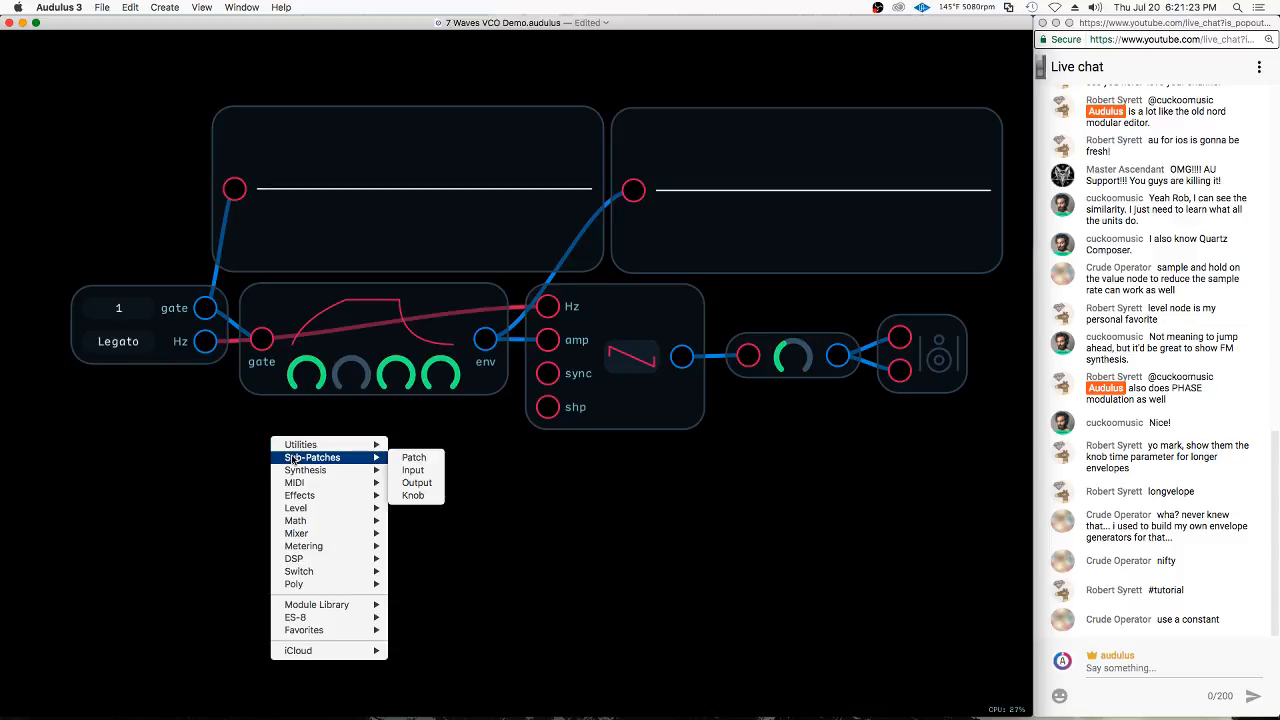
click(412, 495)
drag(339, 495, 181, 521)
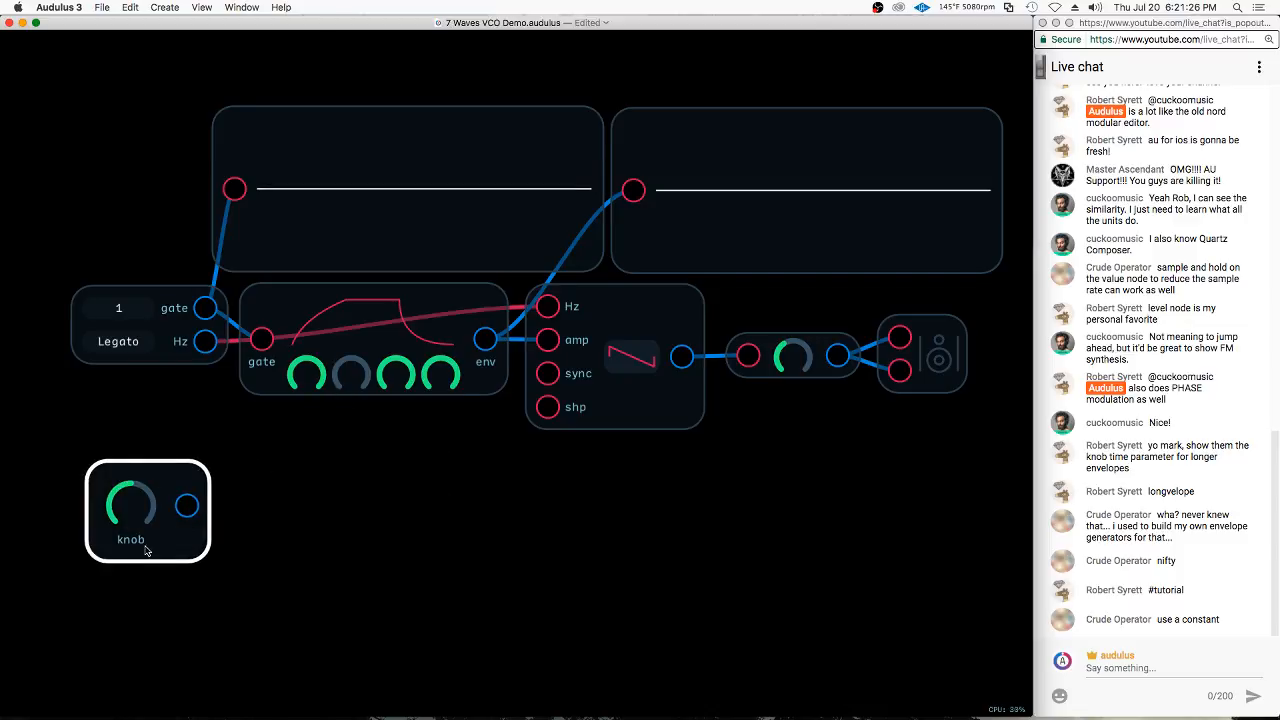
click(376, 490)
scroll(455, 180, down, 5)
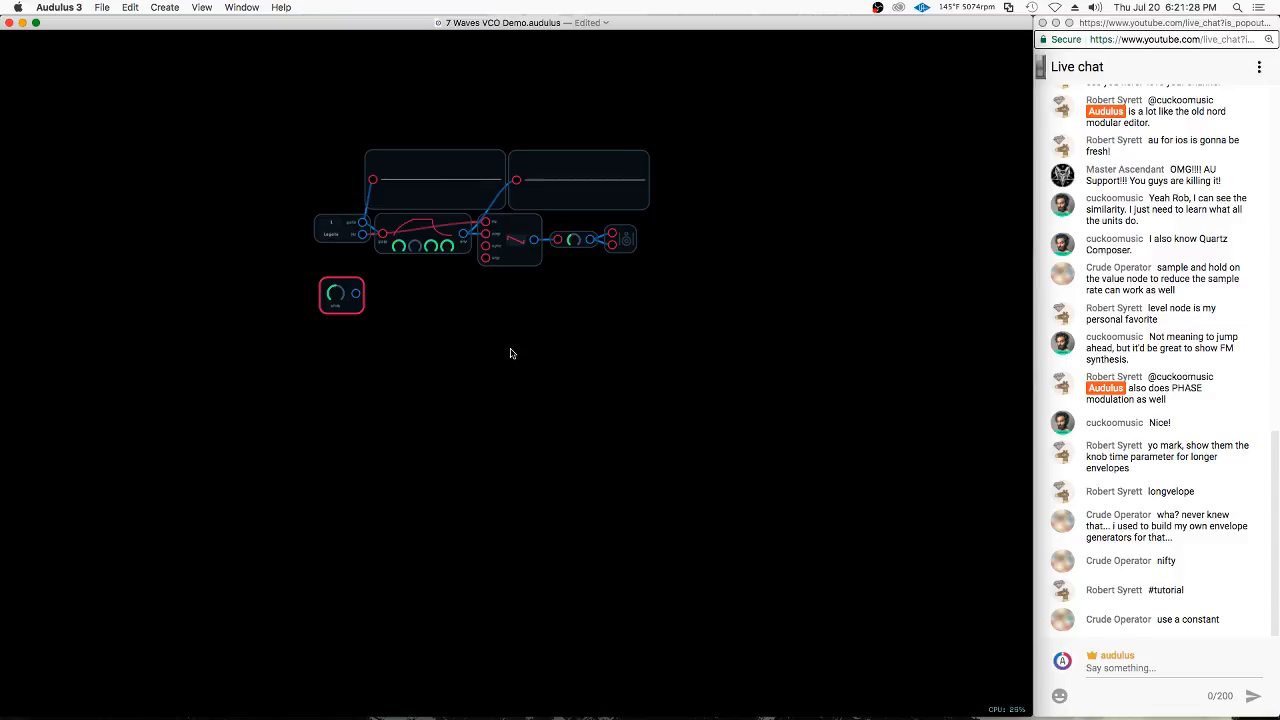
drag(534, 628, 480, 606)
scroll(466, 604, up, 10)
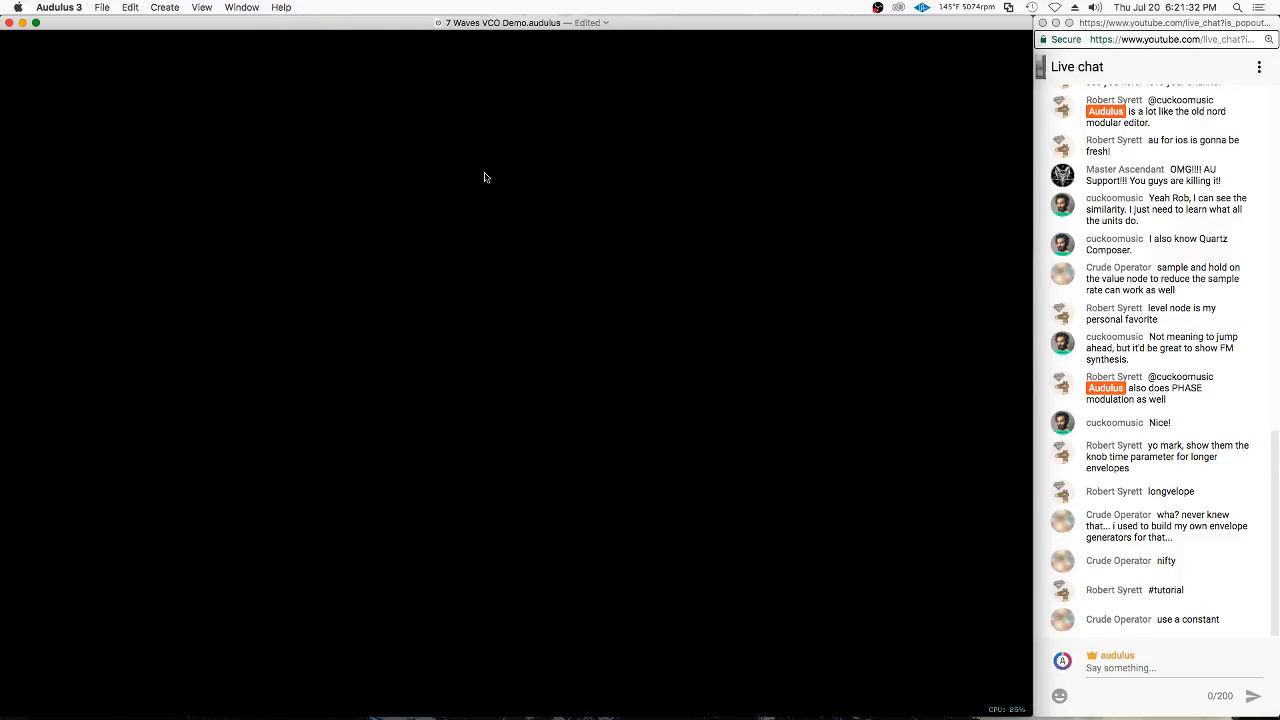
scroll(557, 429, down, 10)
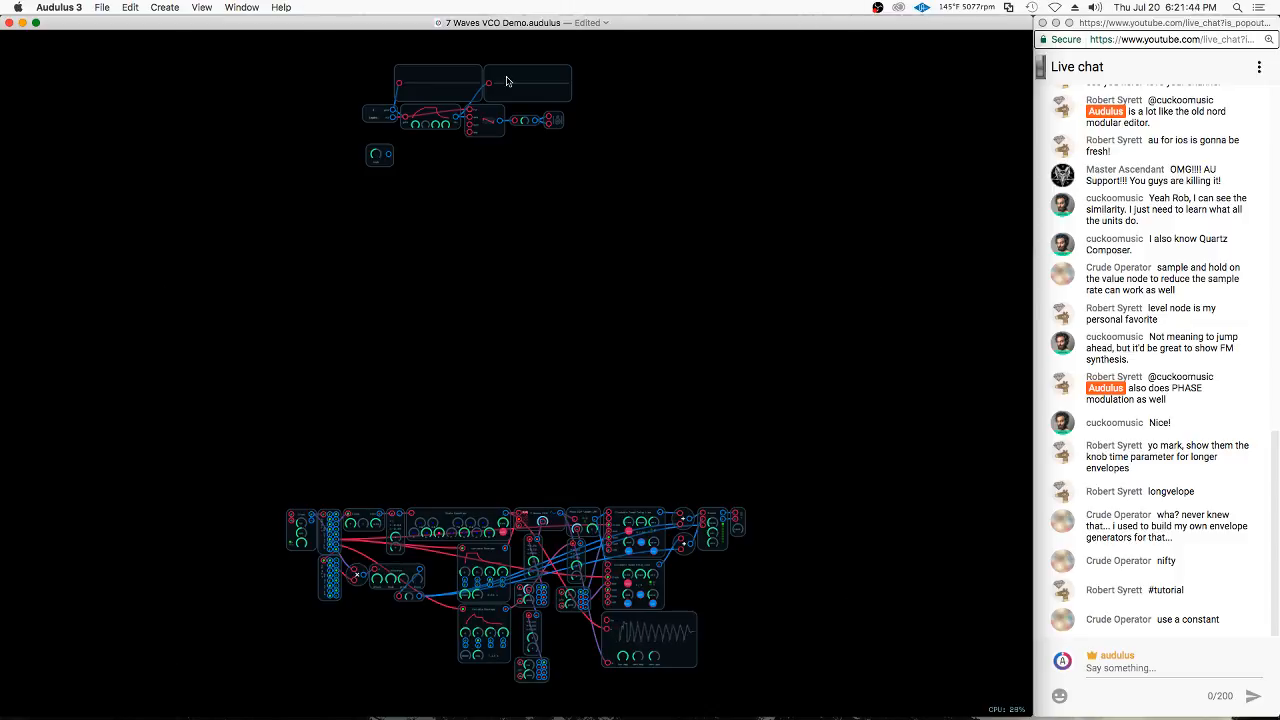
scroll(385, 45, up, 10)
click(318, 122)
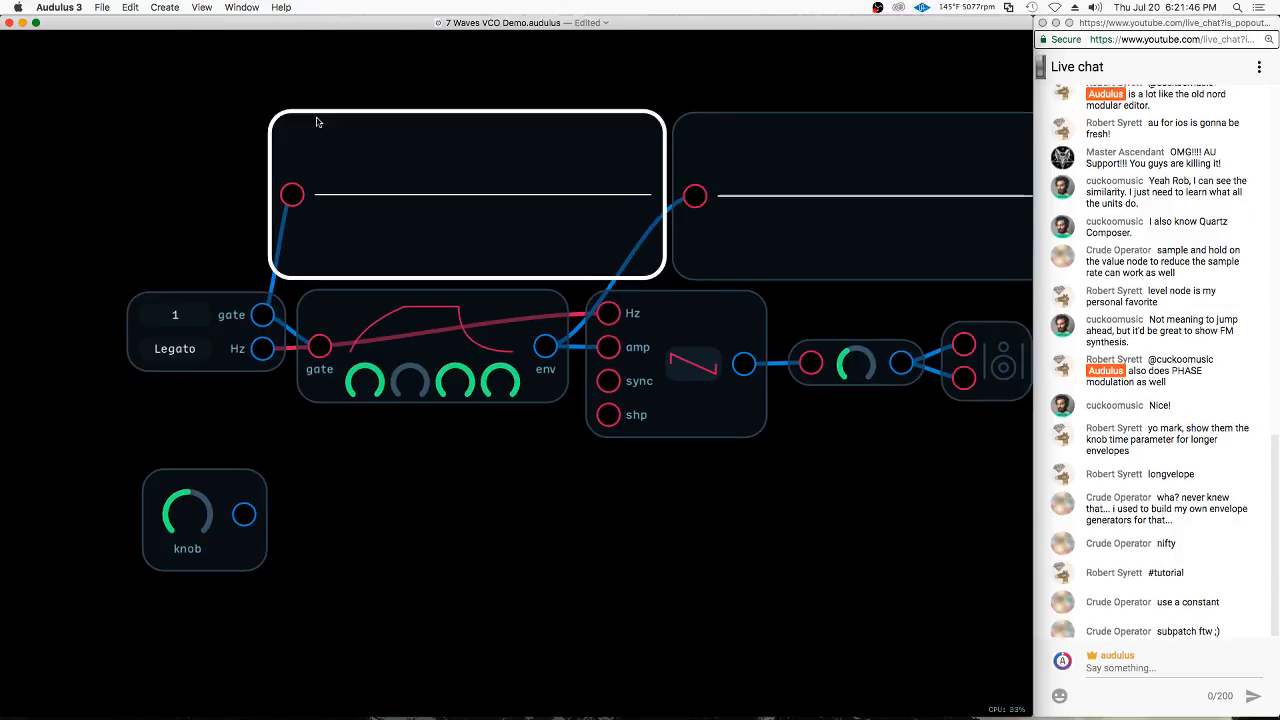
drag(577, 474, 439, 431)
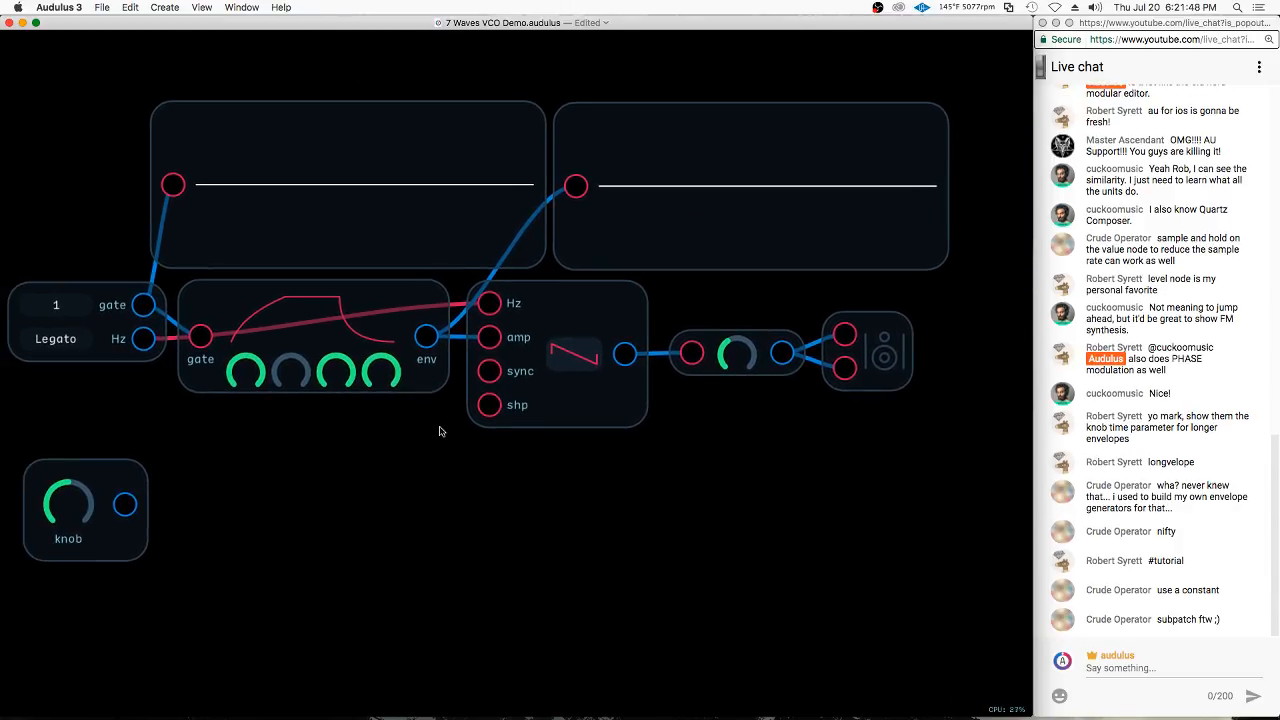
Add a Mult node beside the knob, feed it the knob's output and set its other input to a constant of 10
click(127, 536)
right_click(231, 491)
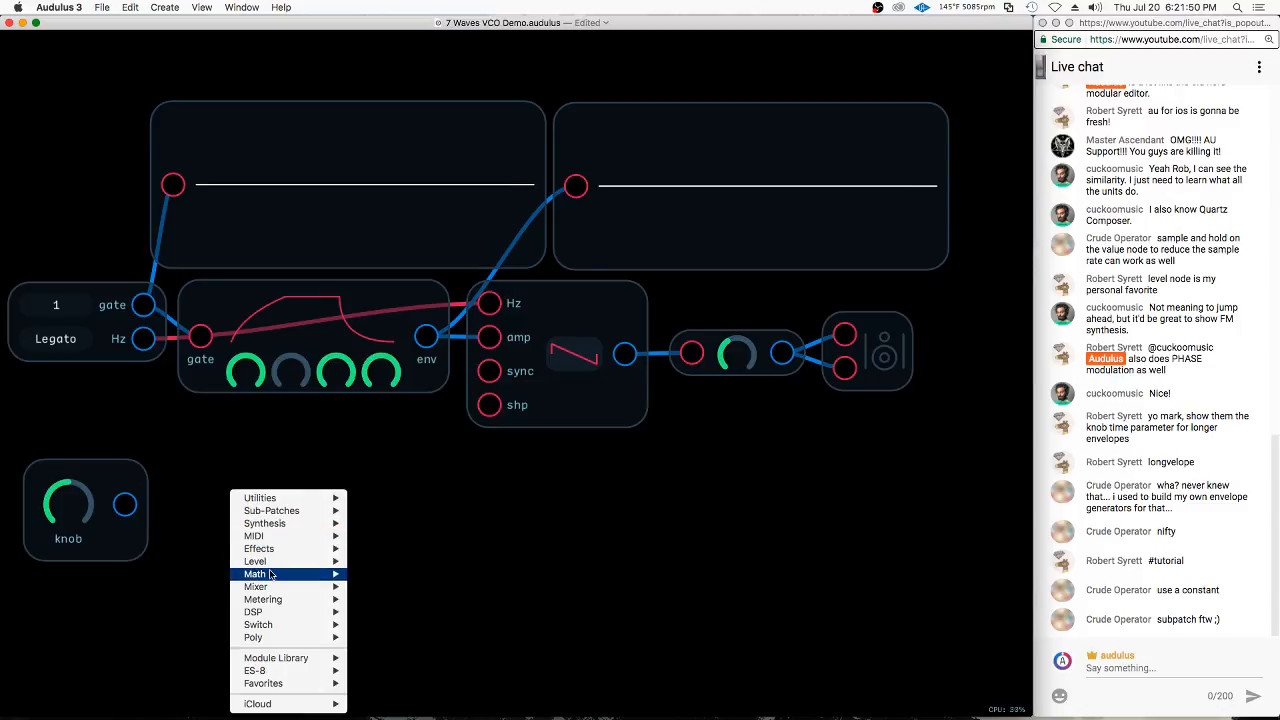
mouse_move(272, 576)
click(370, 607)
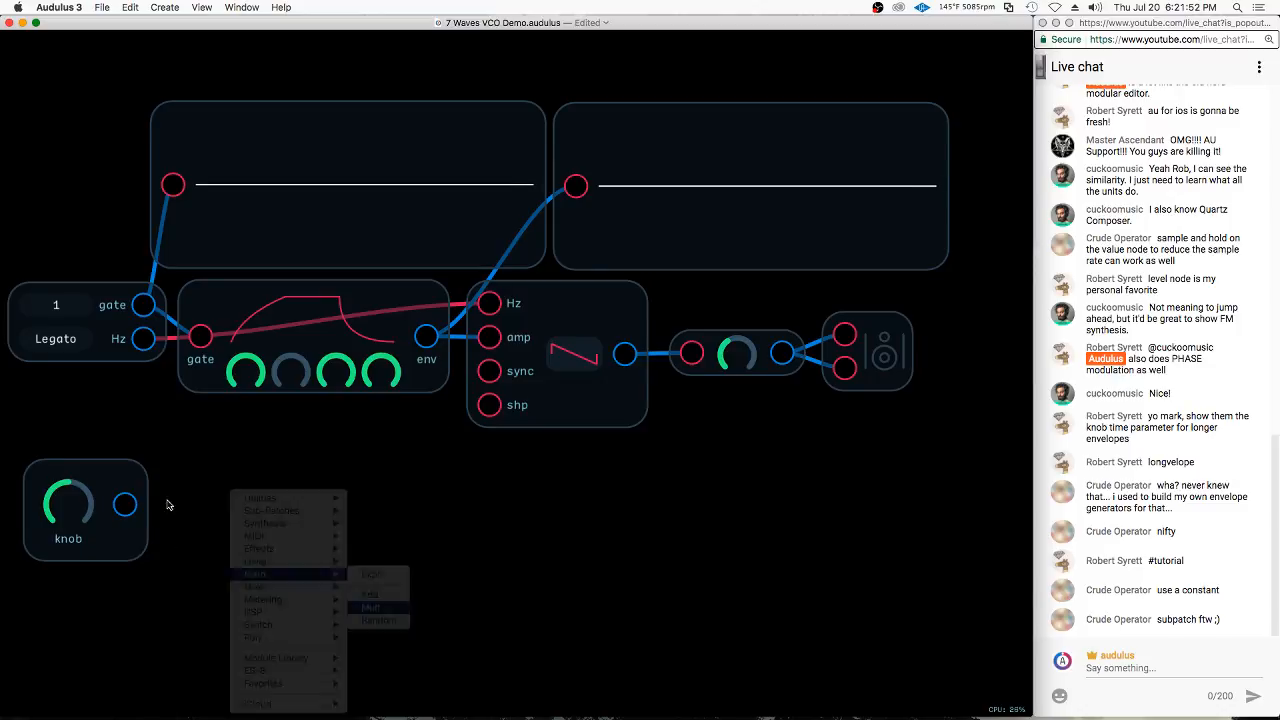
drag(125, 505, 215, 547)
double_click(215, 498)
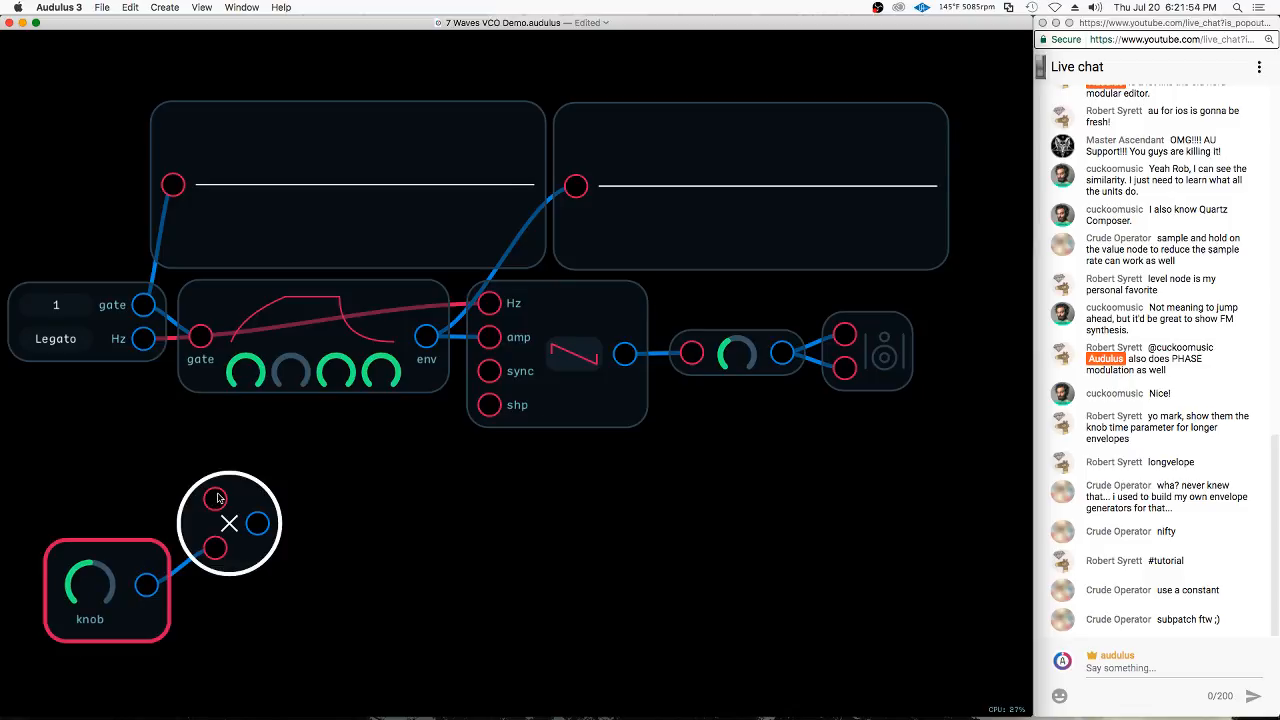
text(10)
key(Return)
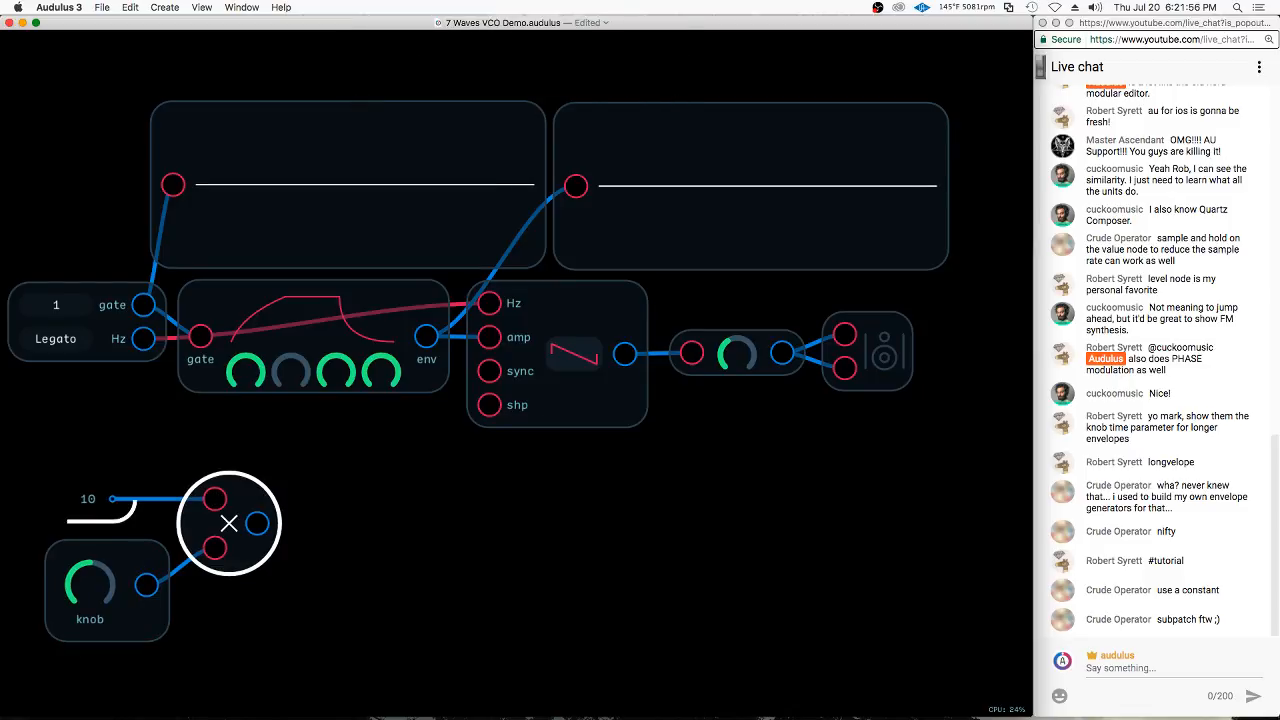
Connect a Value display to the multiplier's output and sweep the knob from its minimum to its maximum
click(87, 583)
drag(86, 583, 90, 636)
click(210, 664)
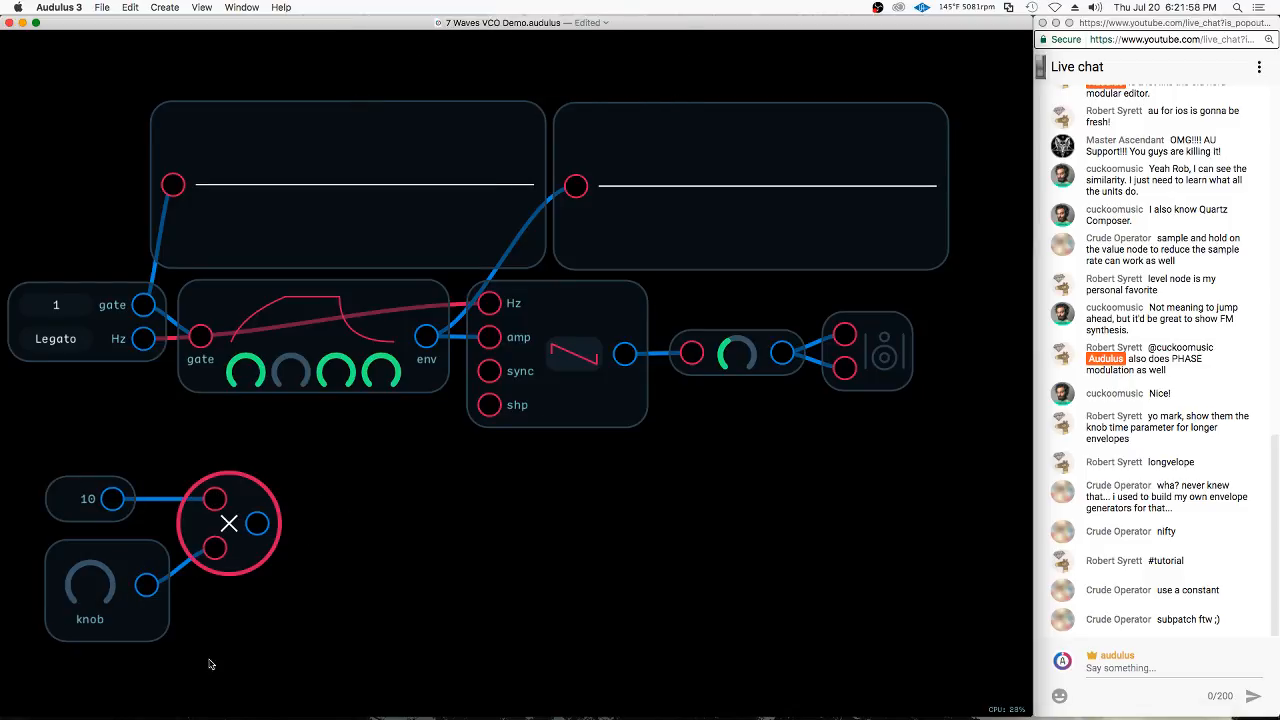
right_click(336, 553)
mouse_move(400, 589)
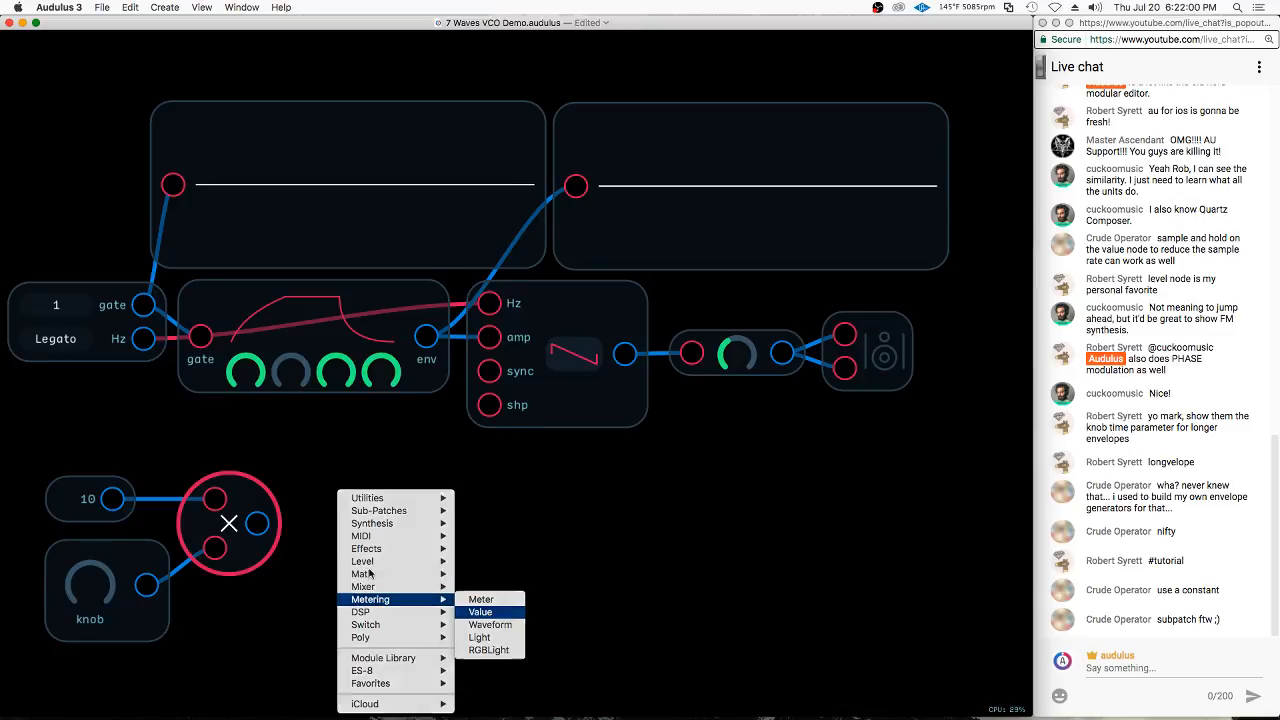
click(486, 609)
drag(268, 532, 383, 566)
drag(86, 590, 808, 533)
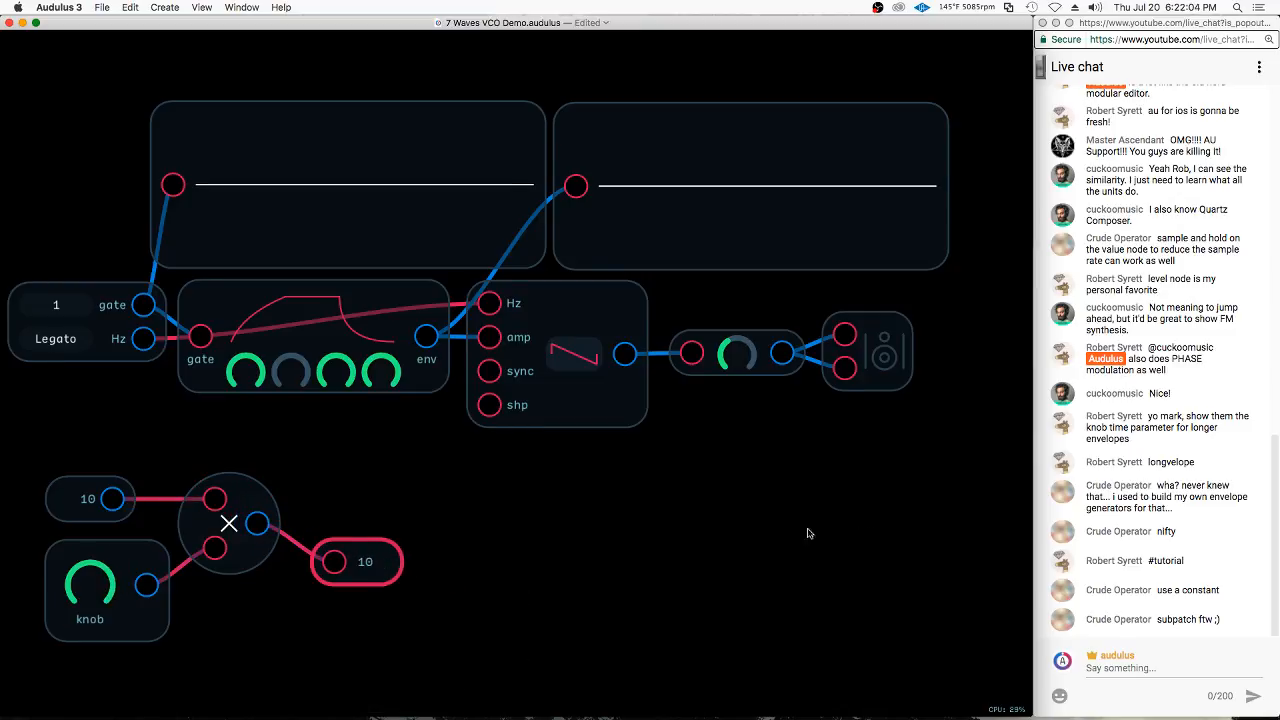
Connect the multiplier's output to the ADSR's attack knob and turn the external knob to vary the attack time
drag(257, 523, 245, 372)
drag(90, 590, 250, 440)
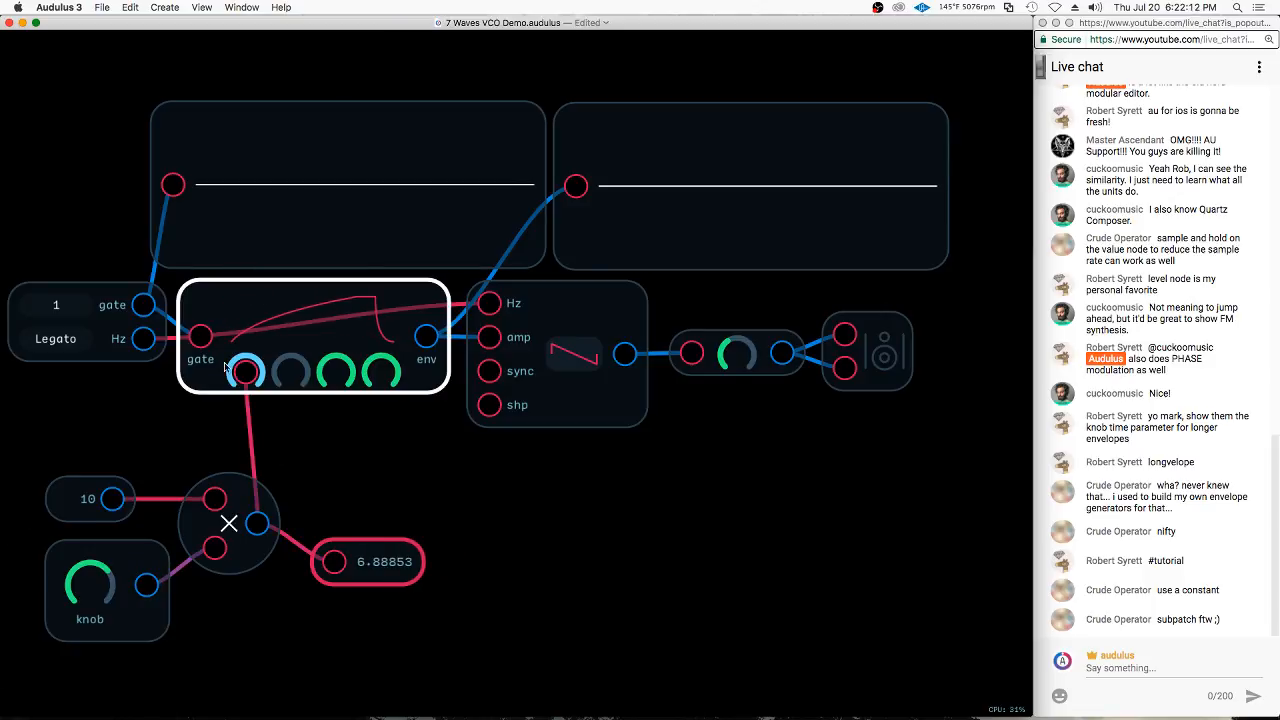
drag(98, 583, 55, 581)
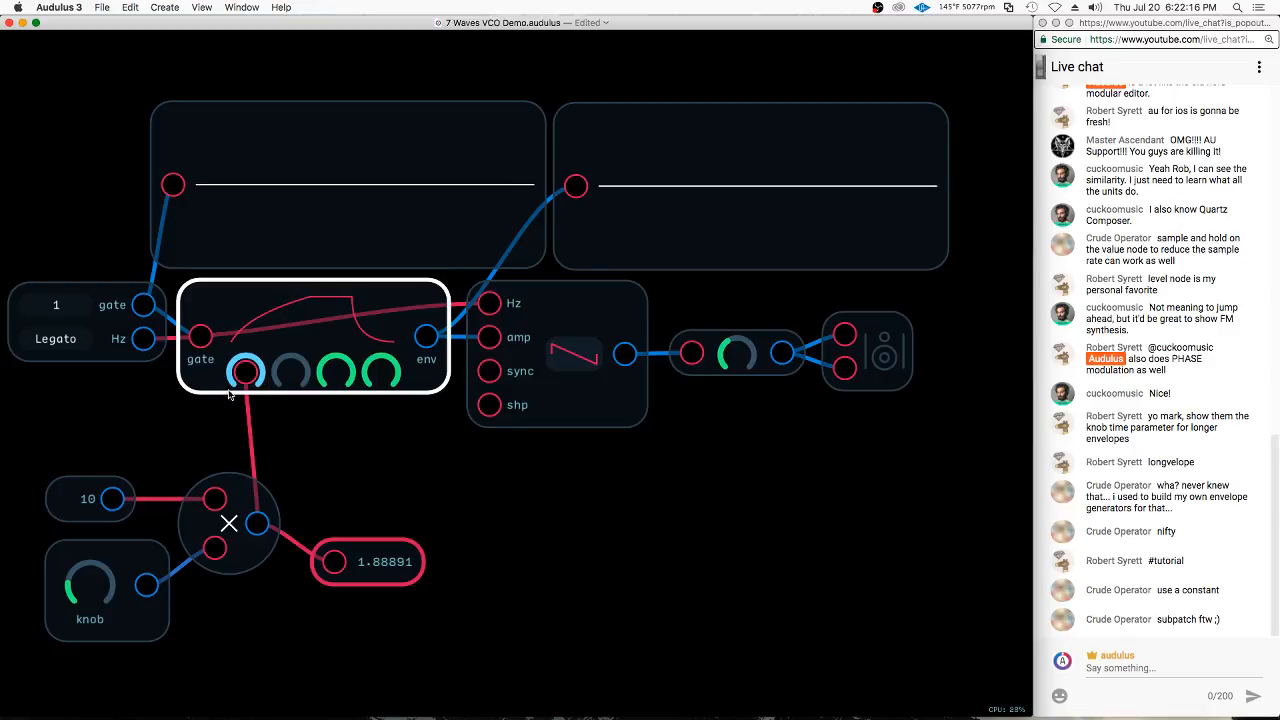
mouse_move(90, 585)
mouse_down()
mouse_move(31, 614)
mouse_move(34, 600)
mouse_move(340, 558)
mouse_move(62, 610)
mouse_up()
Delete the constant, knob, multiplier and value display nodes below the ADSR
mouse_move(321, 461)
mouse_down()
mouse_move(260, 457)
mouse_move(380, 642)
mouse_move(448, 602)
mouse_up()
key(BackSpace)
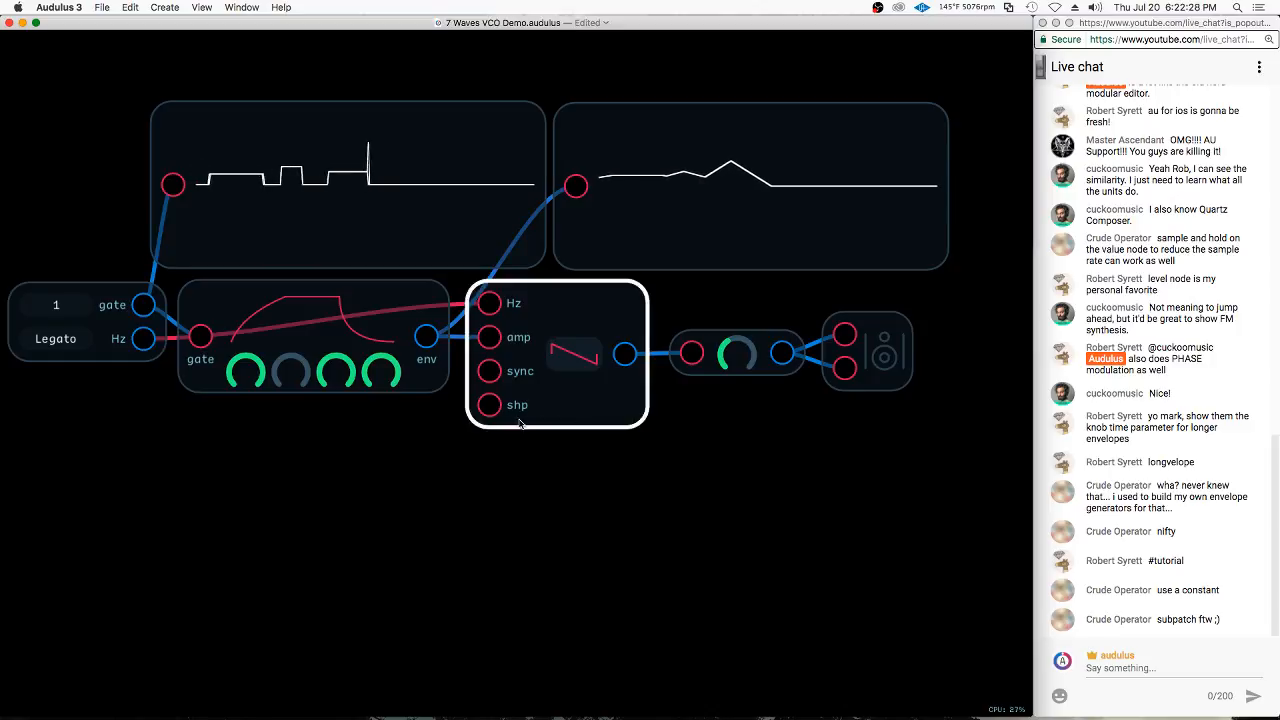
click(599, 400)
Move the level and speaker nodes together to the right, leaving space after the oscillator
drag(965, 287, 742, 380)
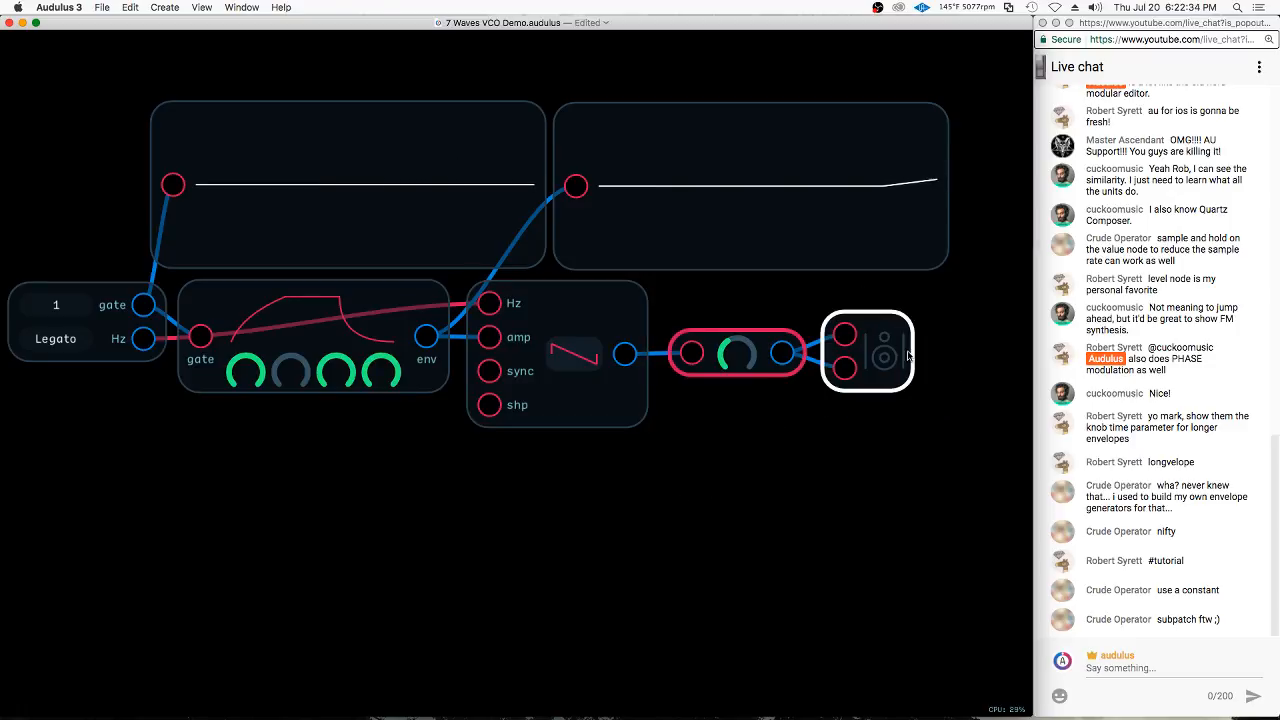
drag(887, 354, 1013, 349)
click(679, 497)
Duplicate the oscillator with its input connections and place the copy directly below the original
mouse_move(698, 417)
mouse_down()
mouse_move(591, 417)
mouse_move(659, 425)
mouse_up()
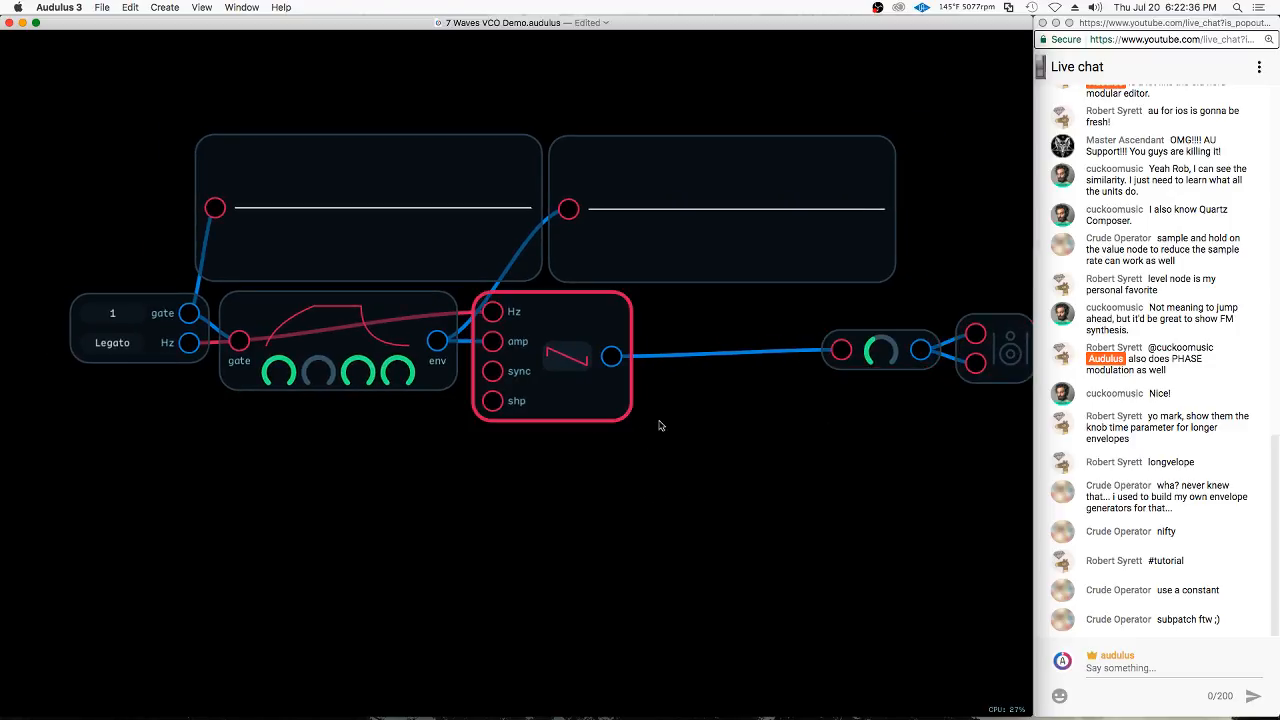
key(super+shift+d)
drag(644, 366, 608, 531)
click(690, 488)
Insert an Add node that sums both oscillators' outputs and feeds the level node
right_click(710, 432)
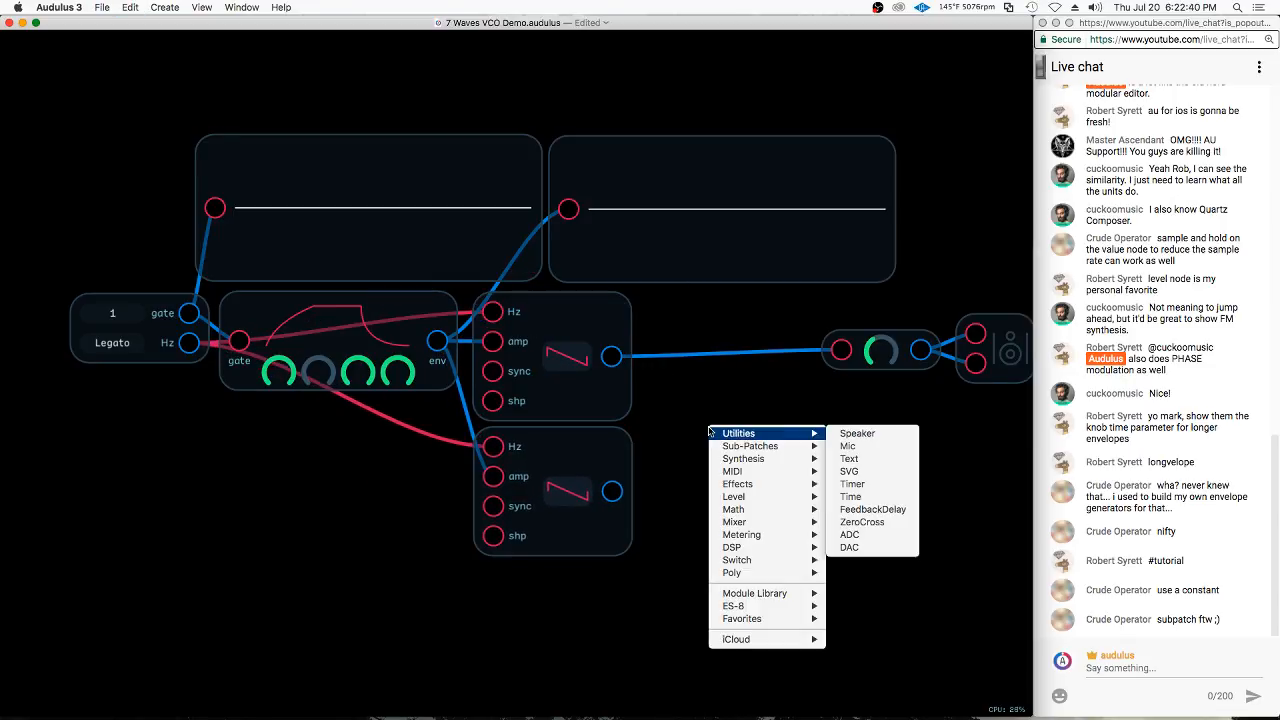
mouse_move(777, 511)
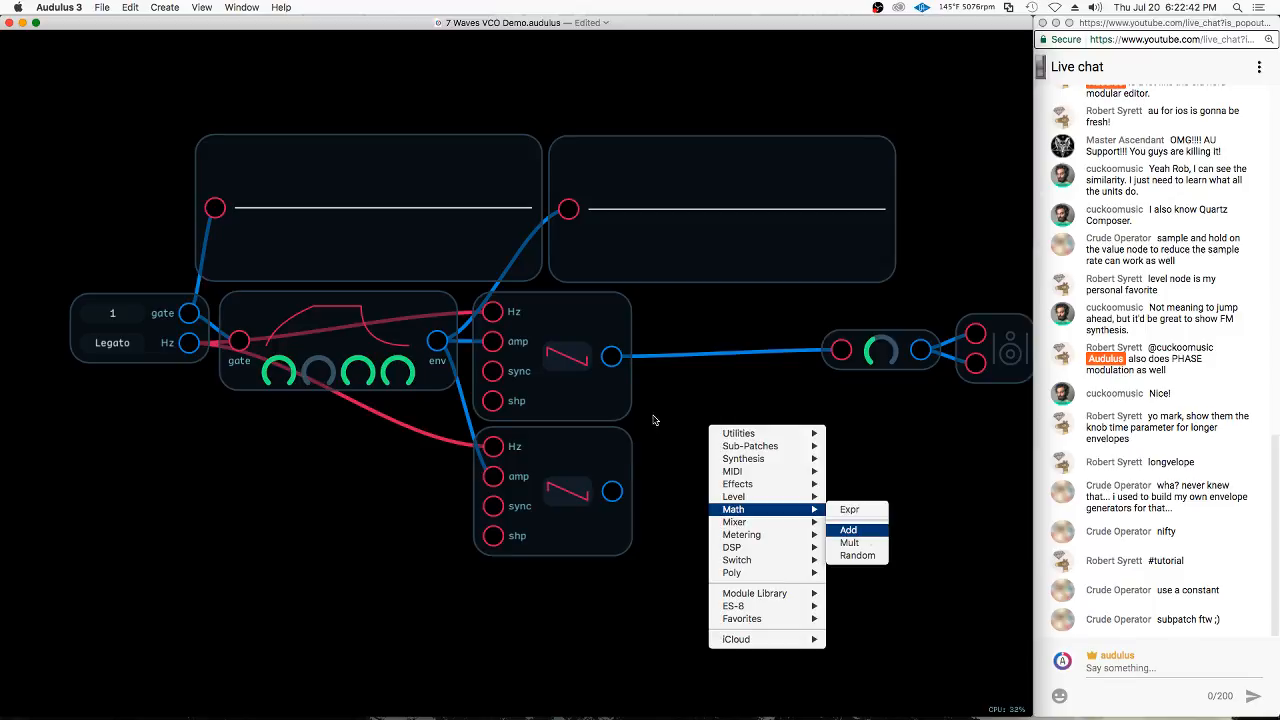
click(848, 529)
drag(611, 357, 696, 405)
click(612, 503)
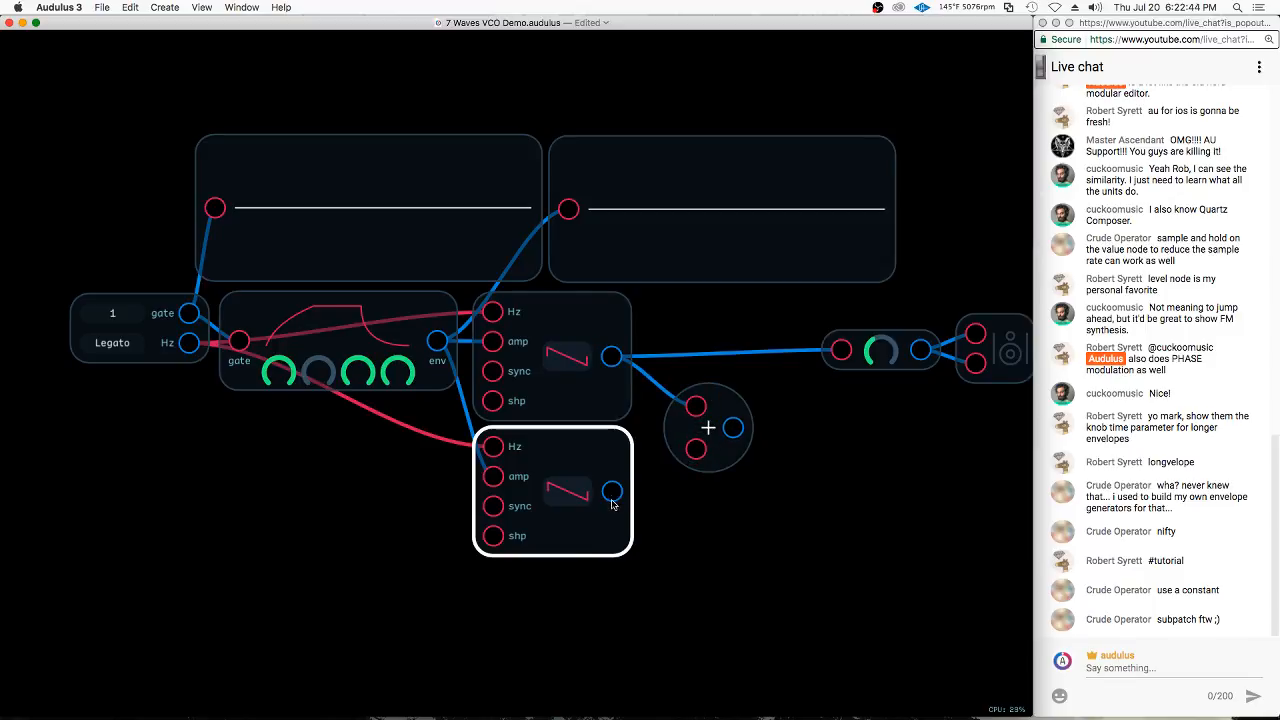
drag(612, 495, 695, 425)
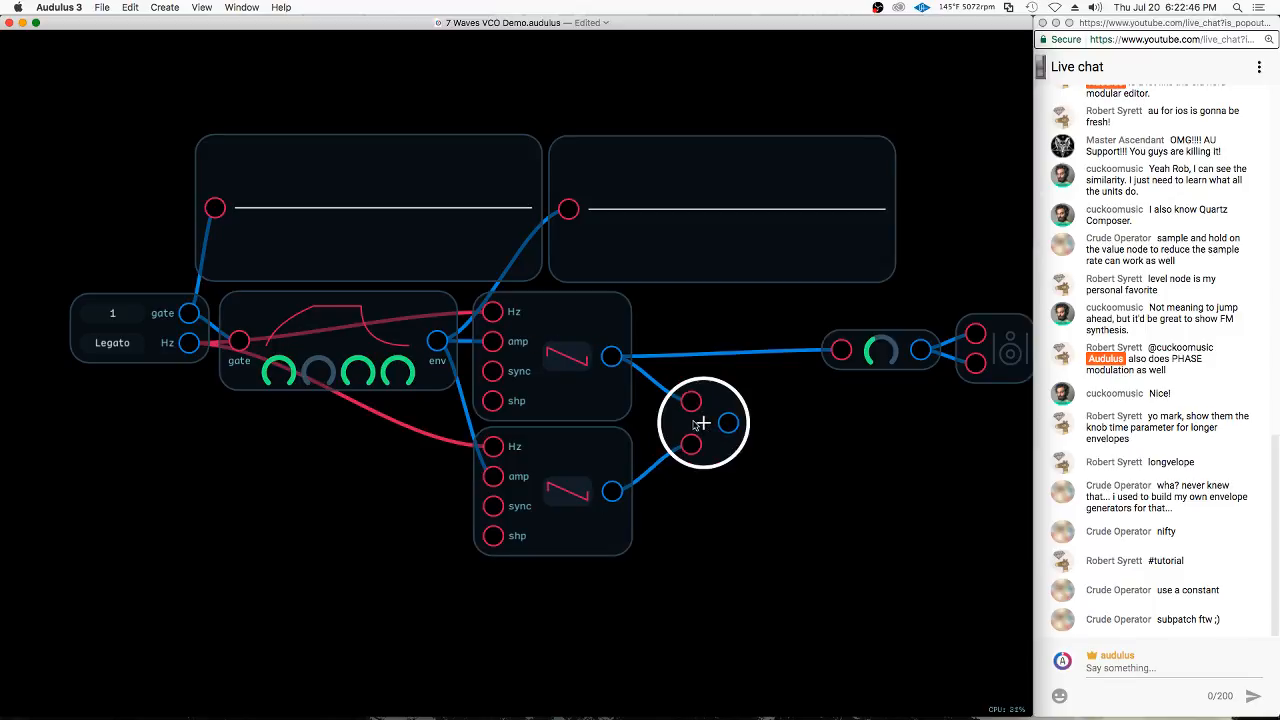
drag(826, 356, 830, 354)
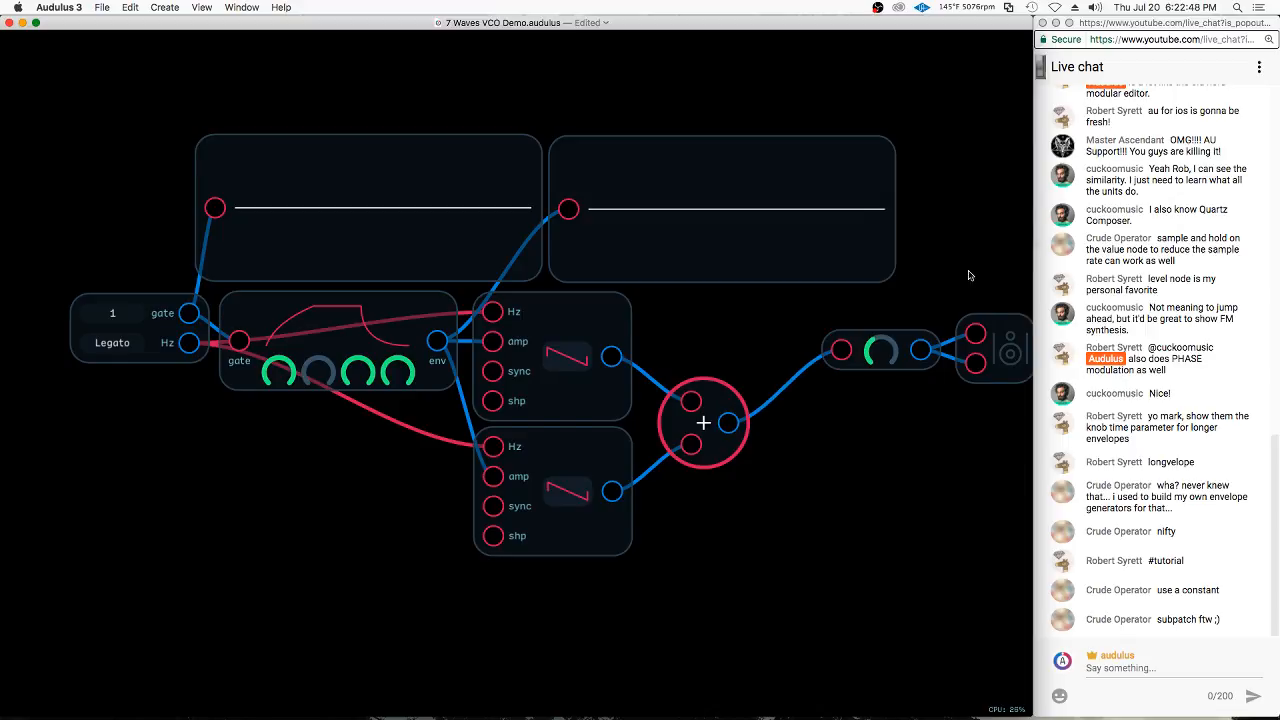
Move the level and speaker nodes together so they sit beside the Add node's output
drag(969, 272, 884, 366)
drag(993, 347, 955, 420)
drag(849, 436, 810, 445)
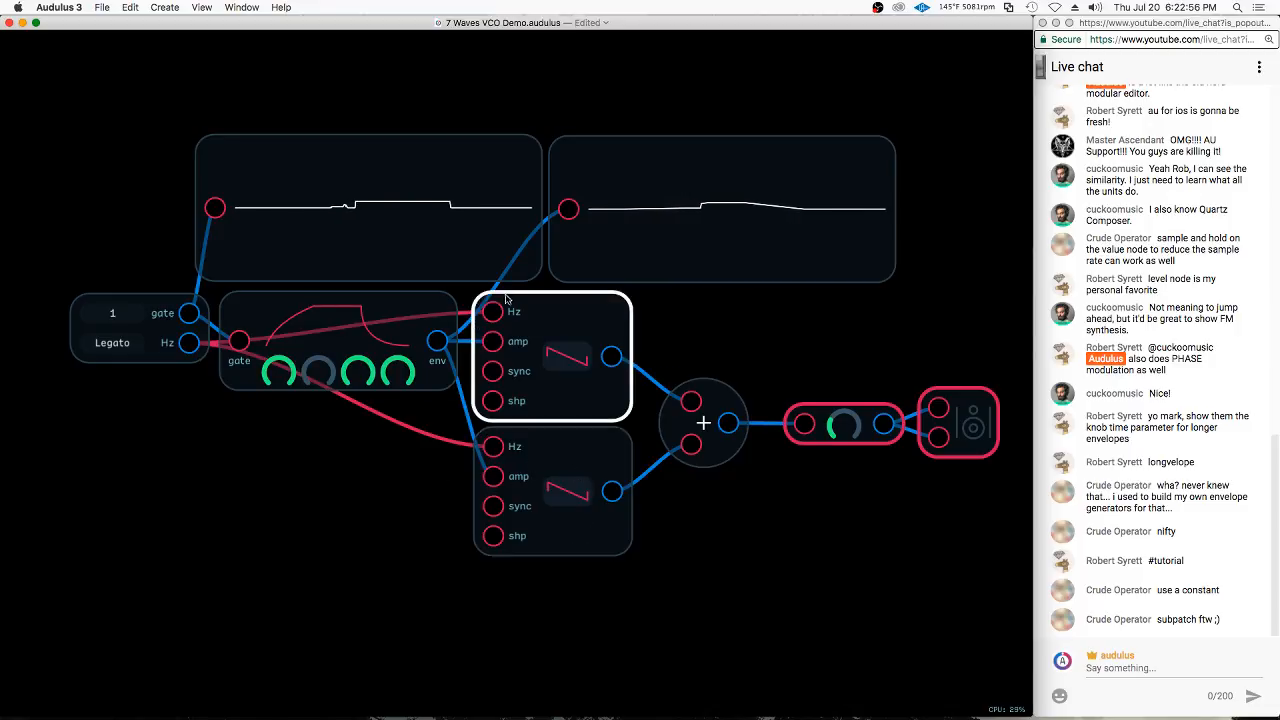
Add a Knob node beside the lower oscillator and rename it "Shape"
right_click(343, 478)
mouse_move(418, 511)
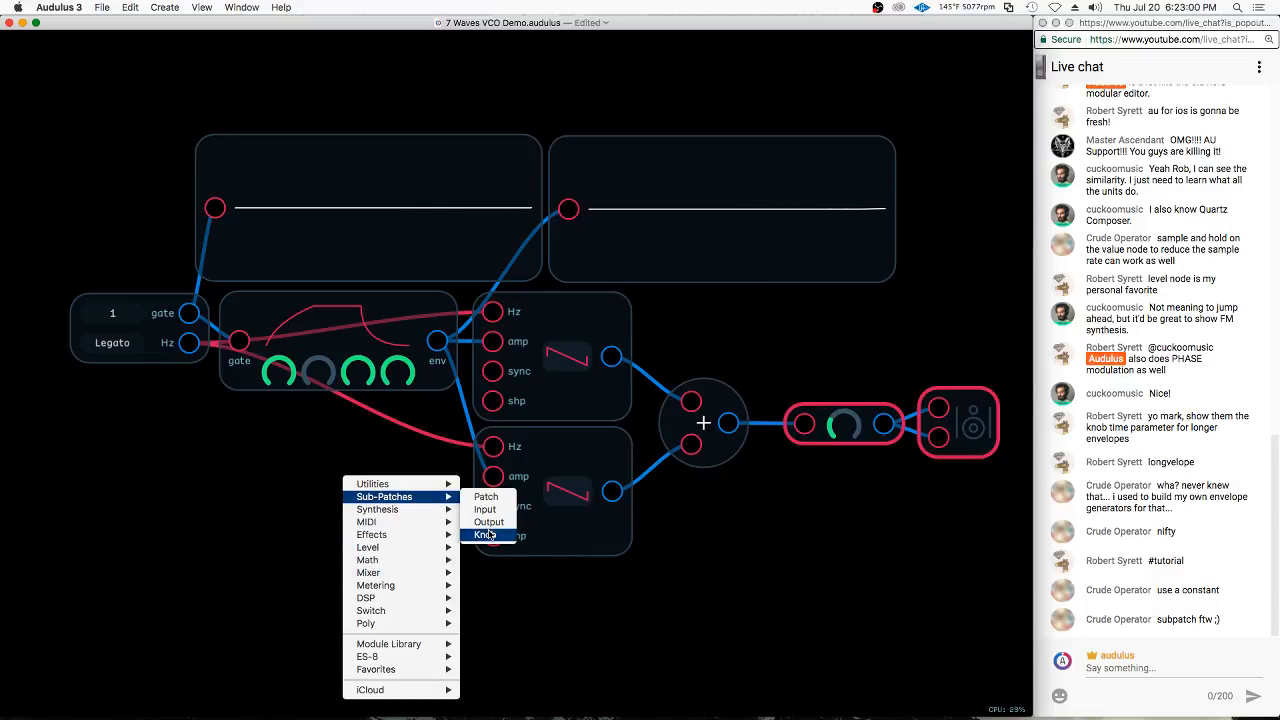
click(484, 535)
right_click(369, 579)
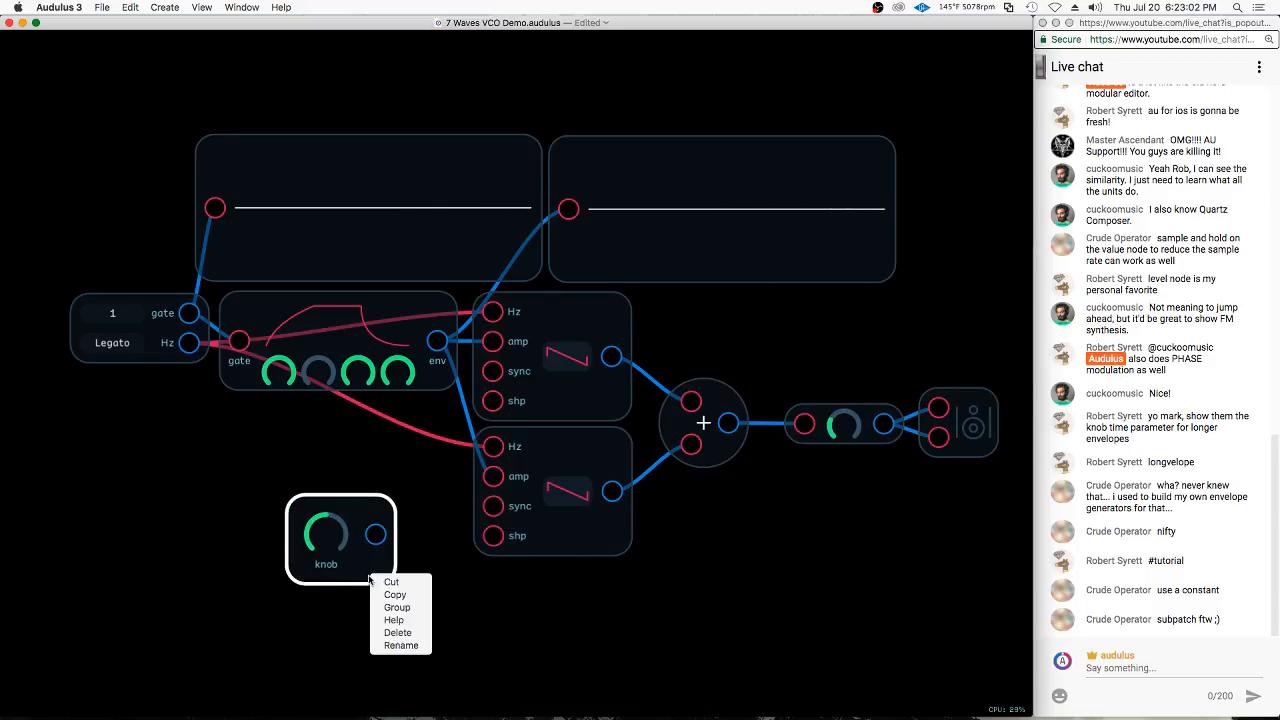
click(400, 645)
text(Shape)
key(Return)
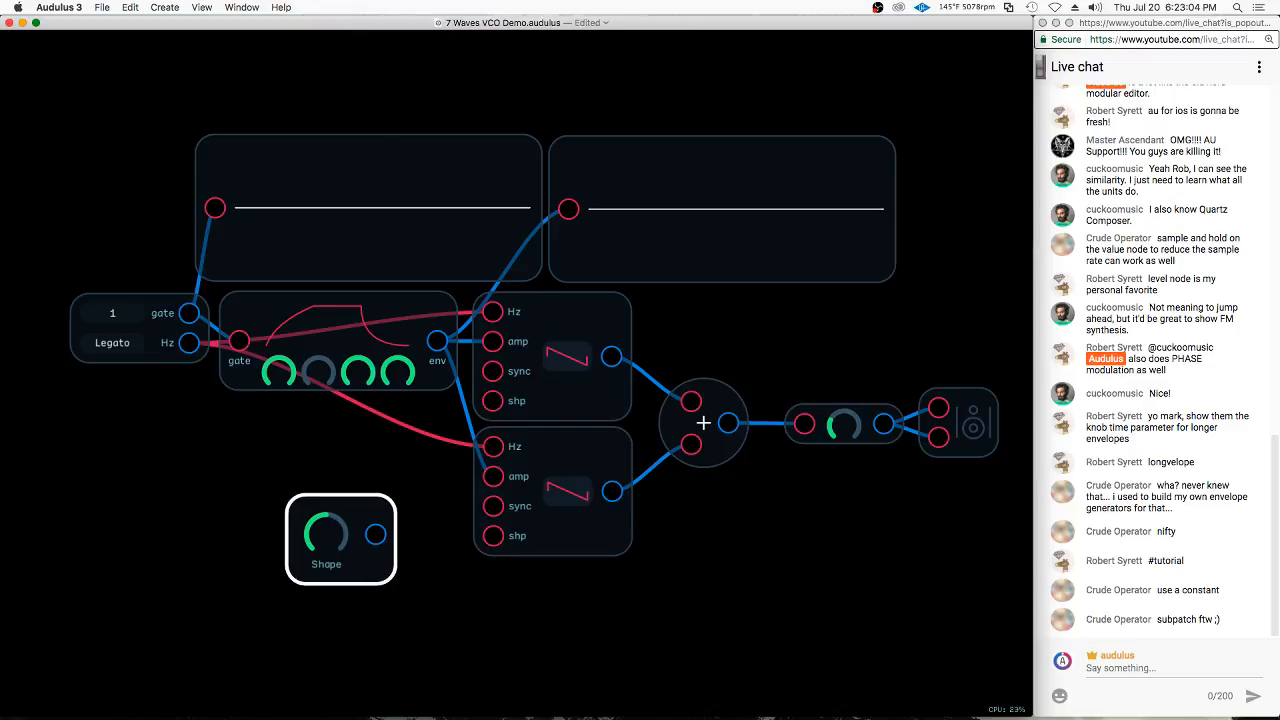
Connect the Shape knob to the lower oscillator's shp input, raise its setting, and reduce the envelope's attack to minimum
drag(375, 534, 493, 535)
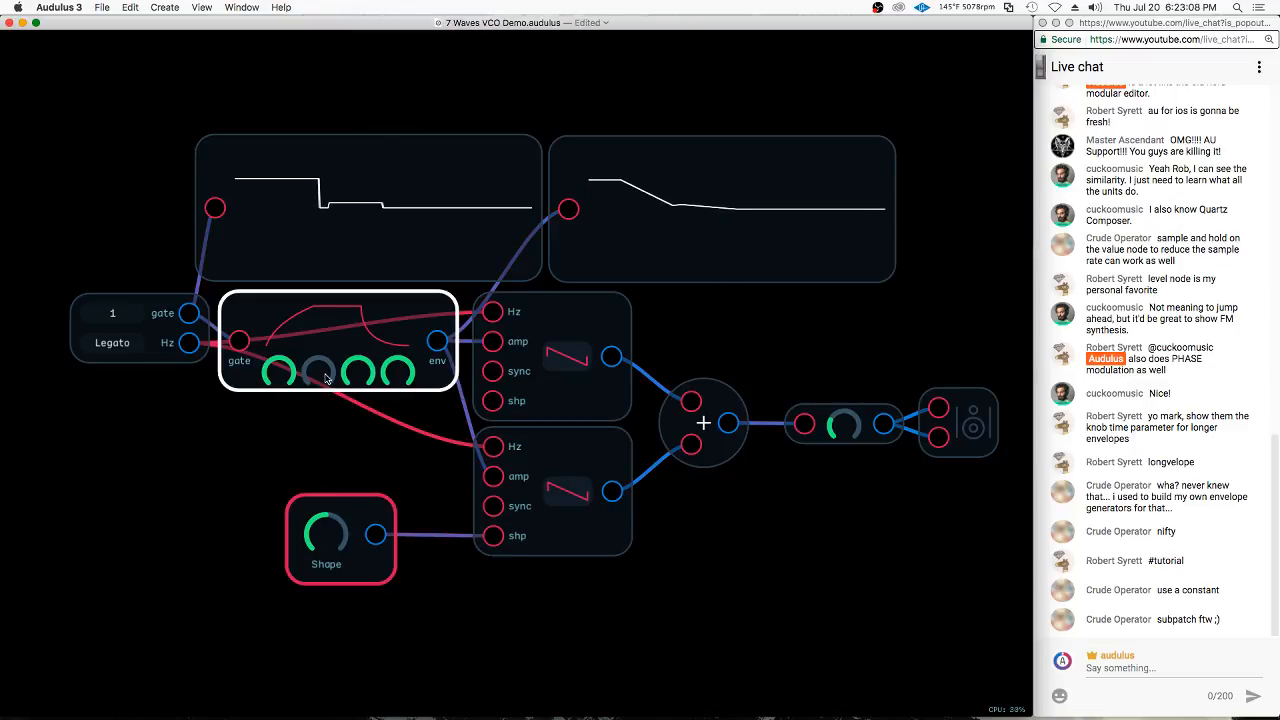
drag(279, 374, 92, 499)
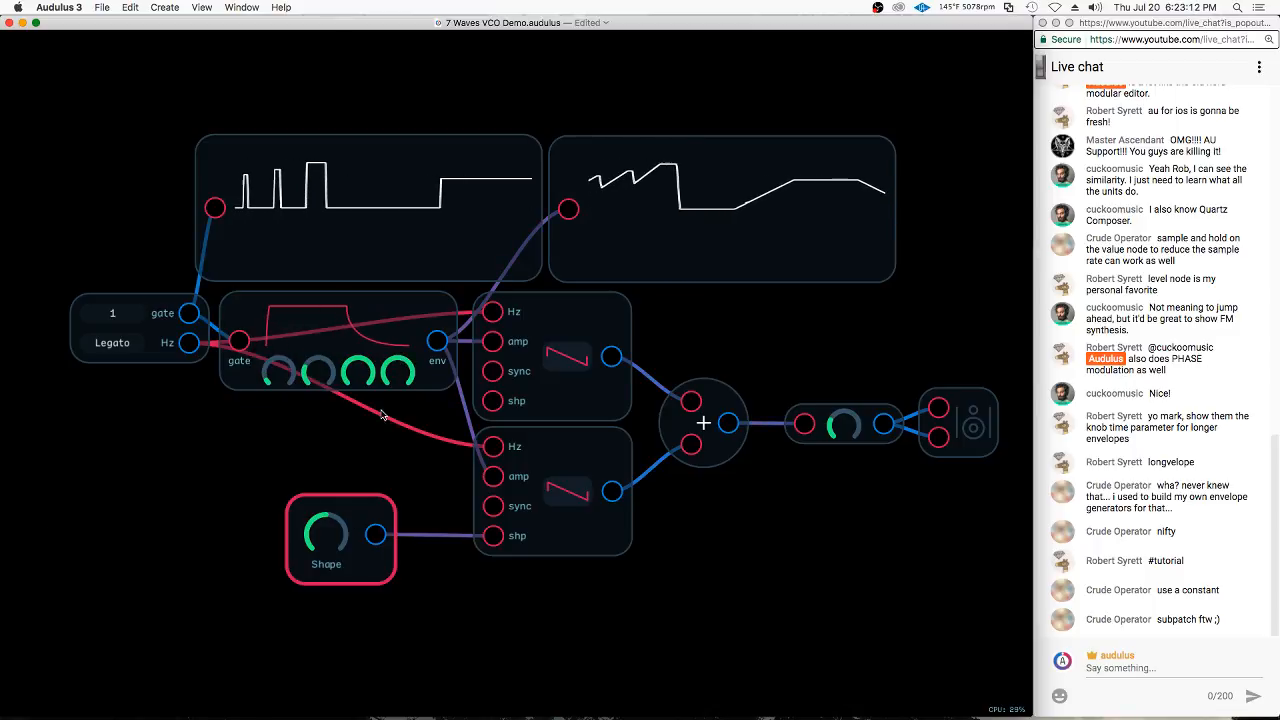
mouse_move(330, 541)
mouse_down()
mouse_move(200, 574)
mouse_move(487, 516)
mouse_move(286, 550)
mouse_move(207, 593)
mouse_move(355, 545)
mouse_move(335, 532)
mouse_up()
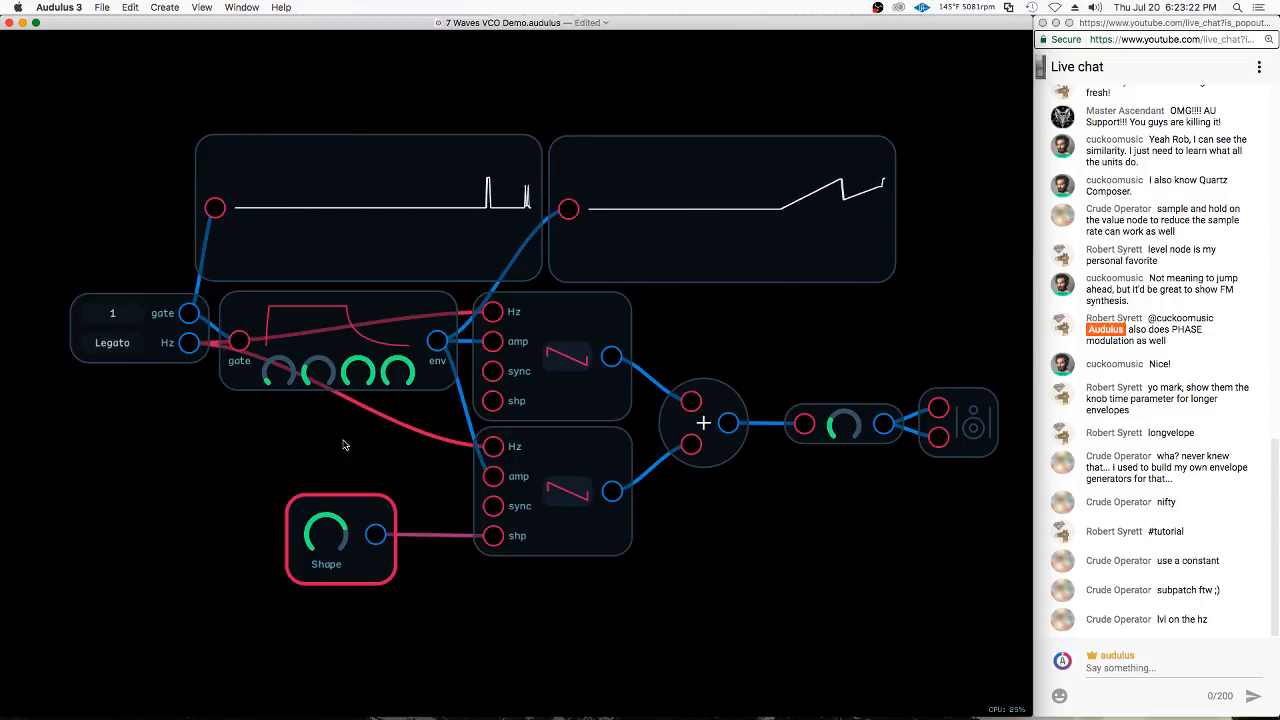
Move the Shape knob below the lower oscillator and insert a Level node between the keyboard's Hz output and that oscillator's Hz input
drag(372, 508, 557, 588)
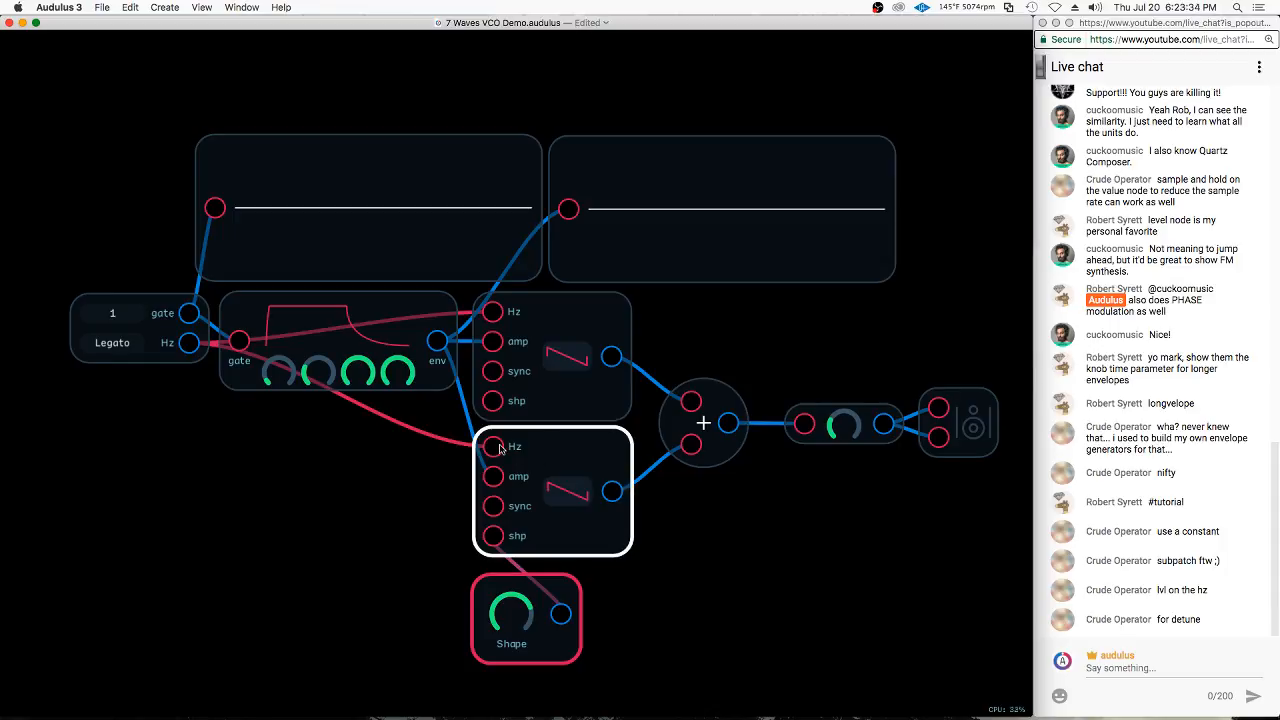
right_click(341, 456)
mouse_move(413, 530)
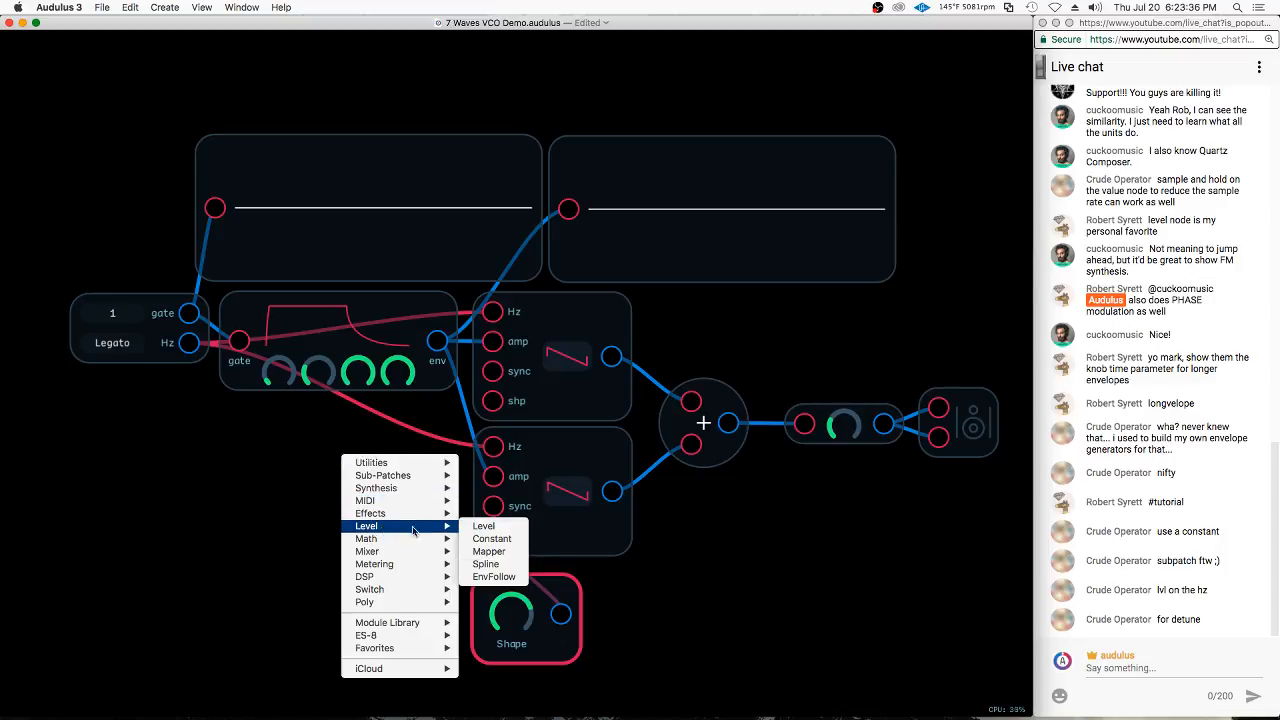
click(483, 525)
drag(189, 343, 493, 446)
click(345, 463)
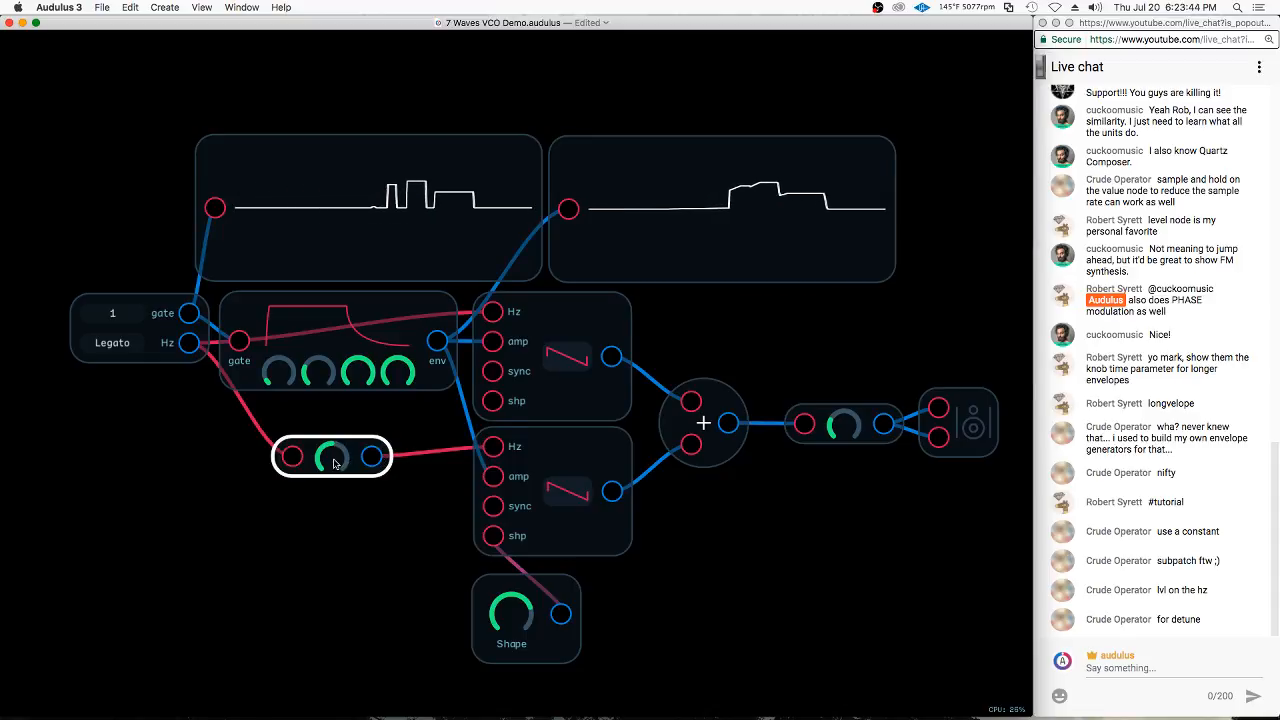
Sweep the Level node up and down to scale the lower oscillator's pitch, and delete the node
drag(350, 451, 358, 444)
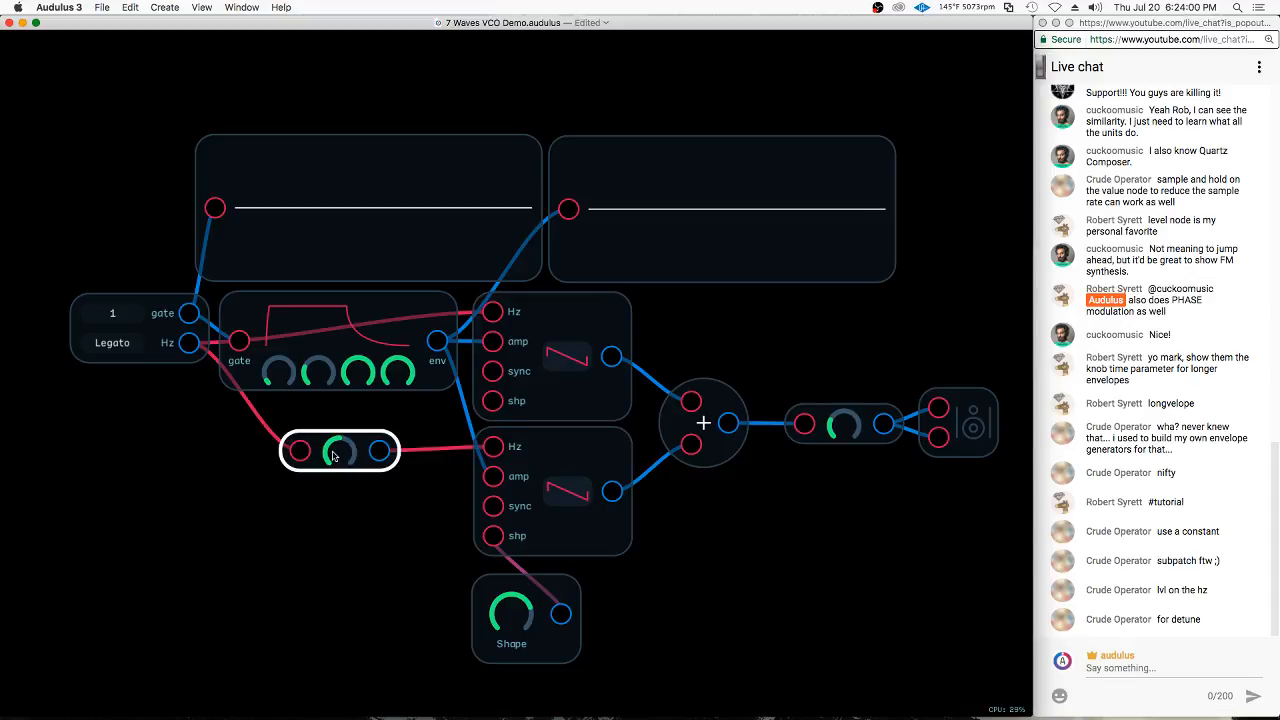
drag(338, 456, 341, 456)
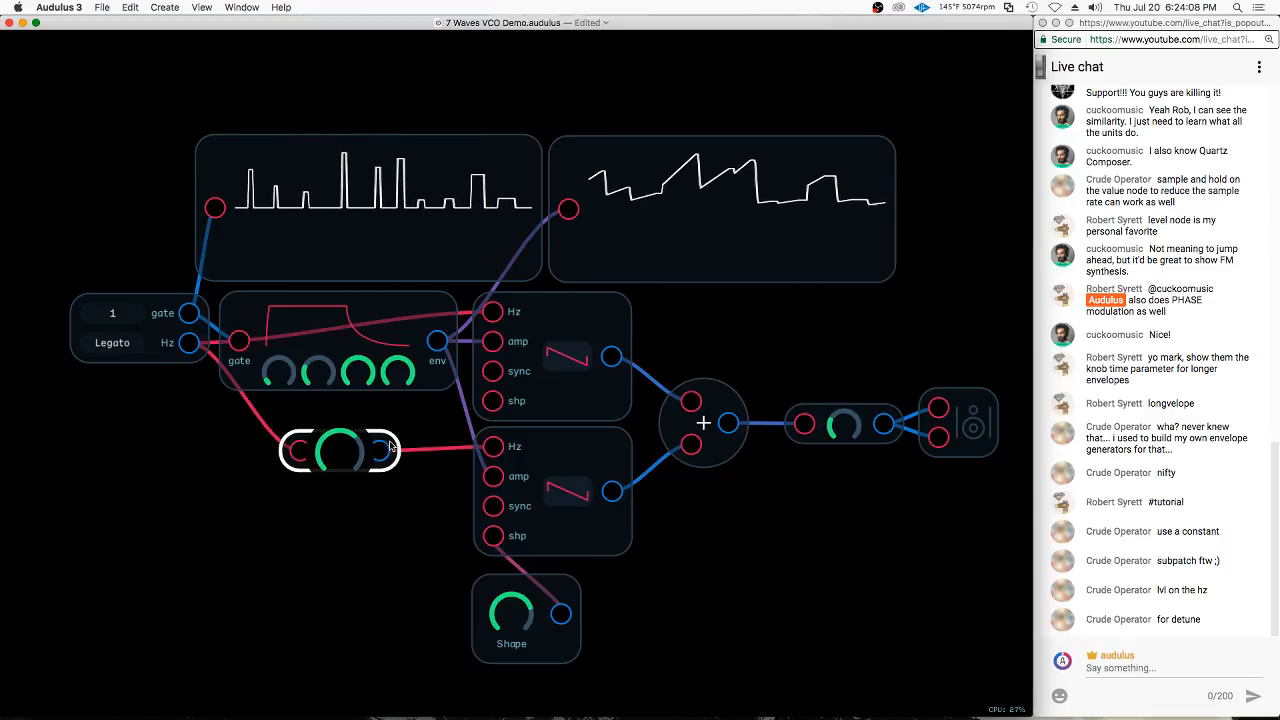
drag(338, 444, 229, 484)
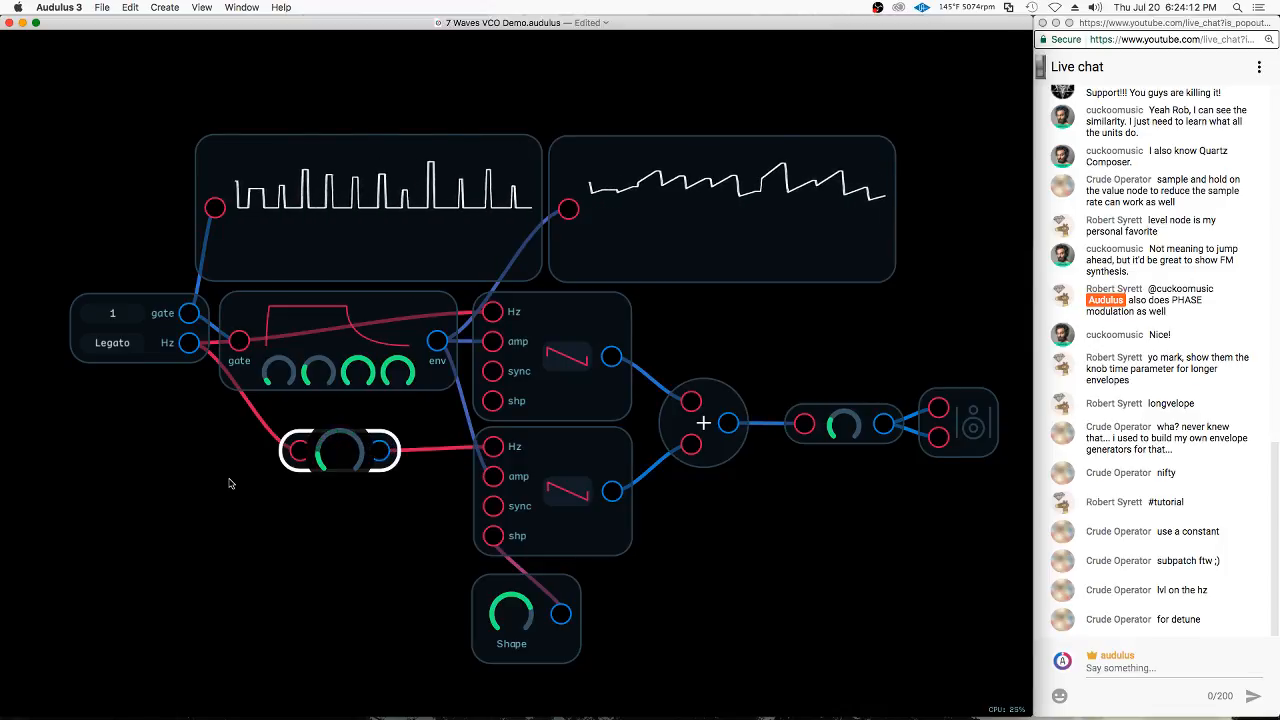
key(BackSpace)
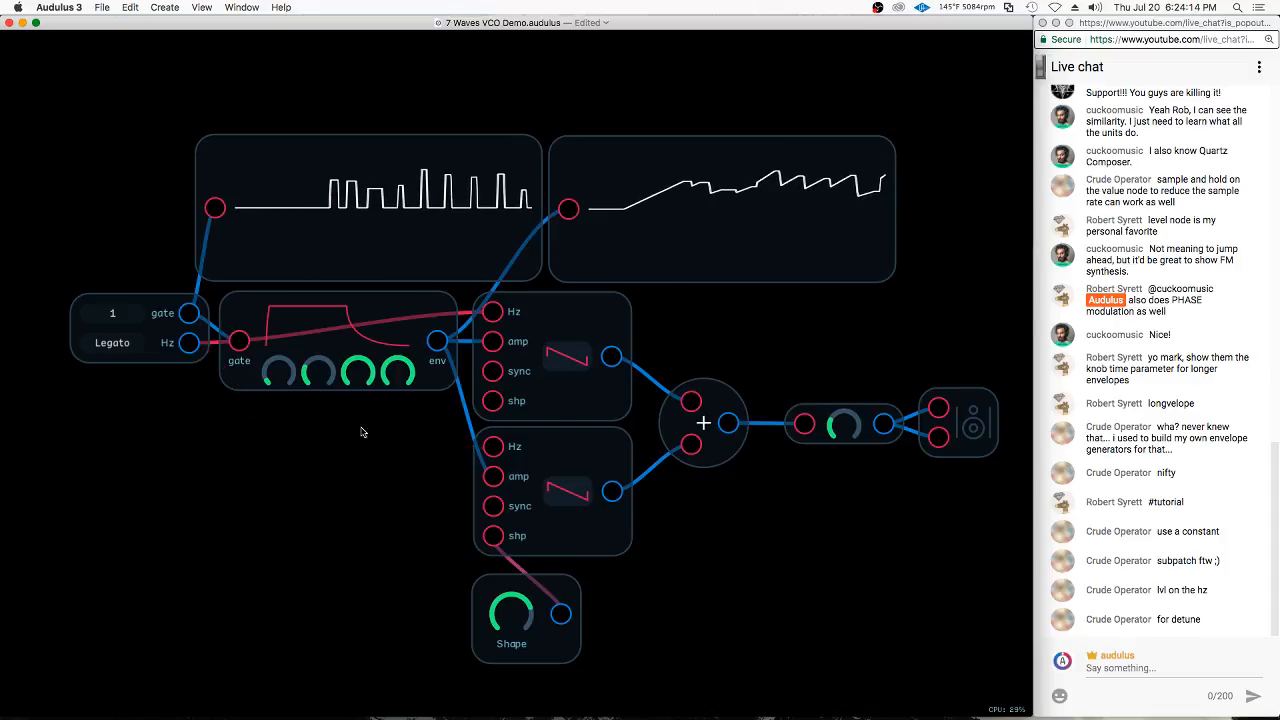
click(553, 450)
click(513, 314)
click(555, 452)
click(377, 477)
click(556, 319)
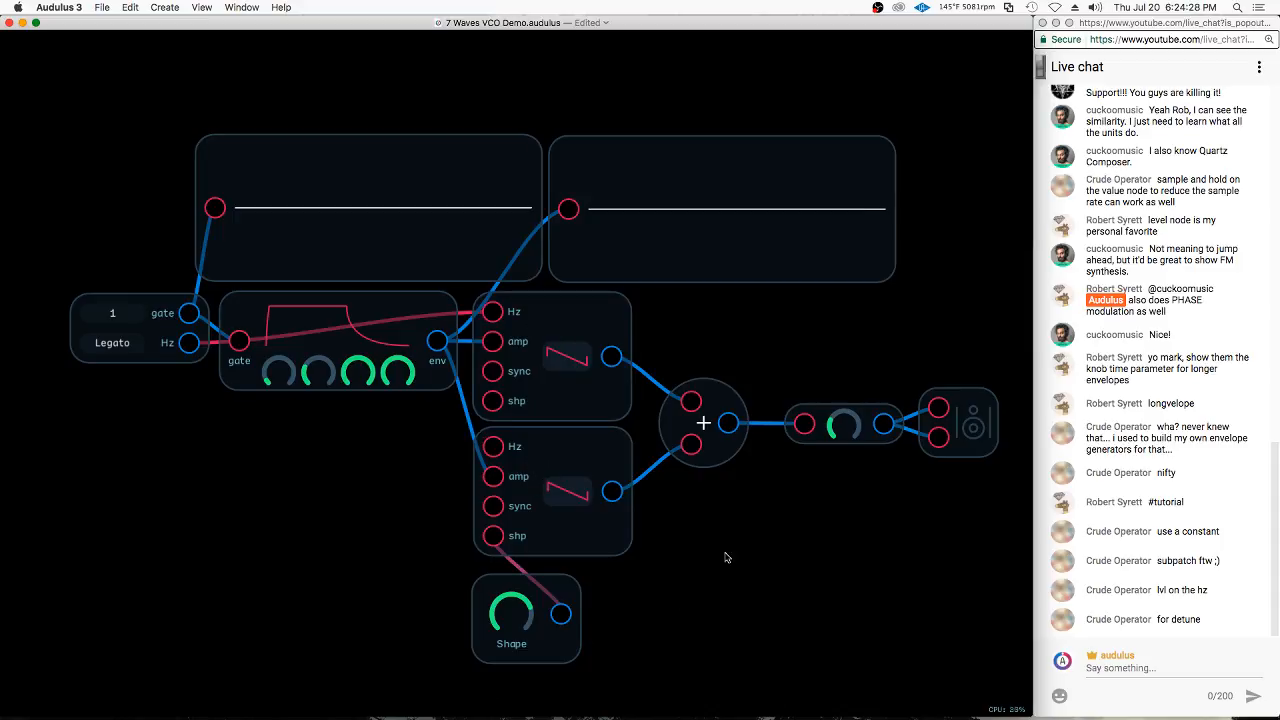
Delete the Shape knob attached to the lower oscillator's shp input
scroll(726, 557, down, 5)
drag(561, 527, 389, 463)
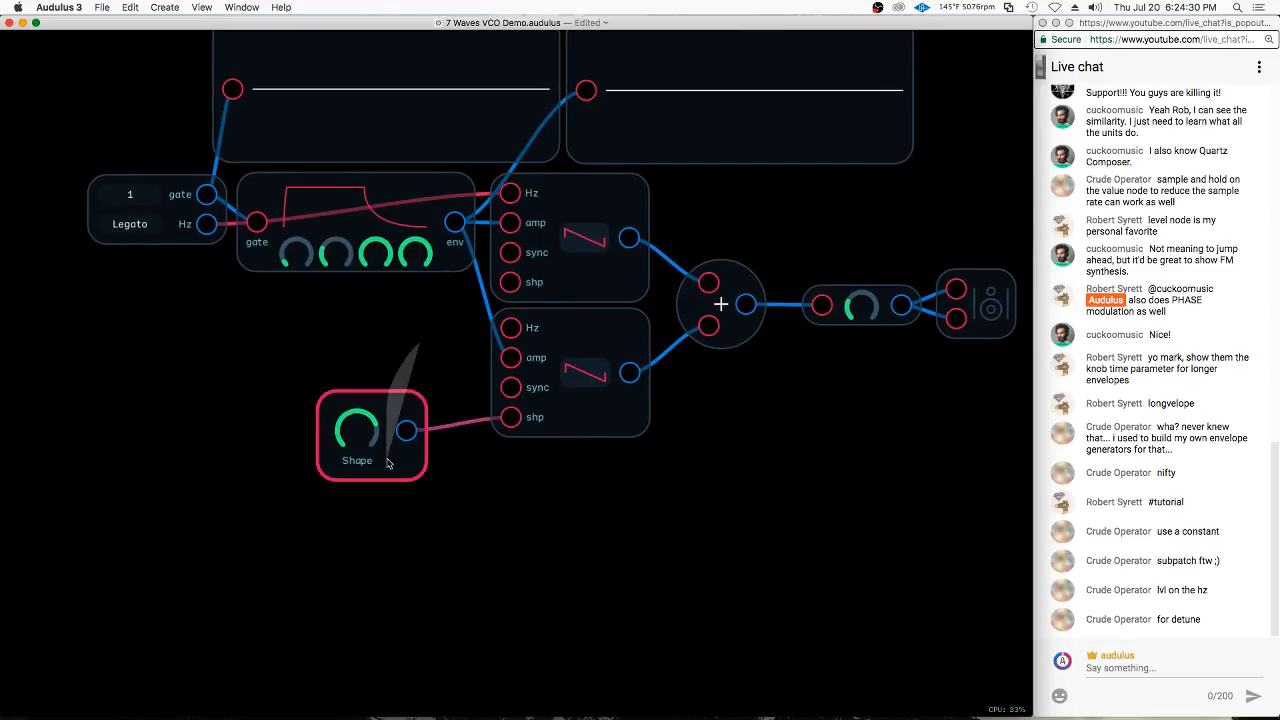
key(BackSpace)
Insert an Add node between the keyboard's Hz output and the lower oscillator's Hz input
right_click(298, 343)
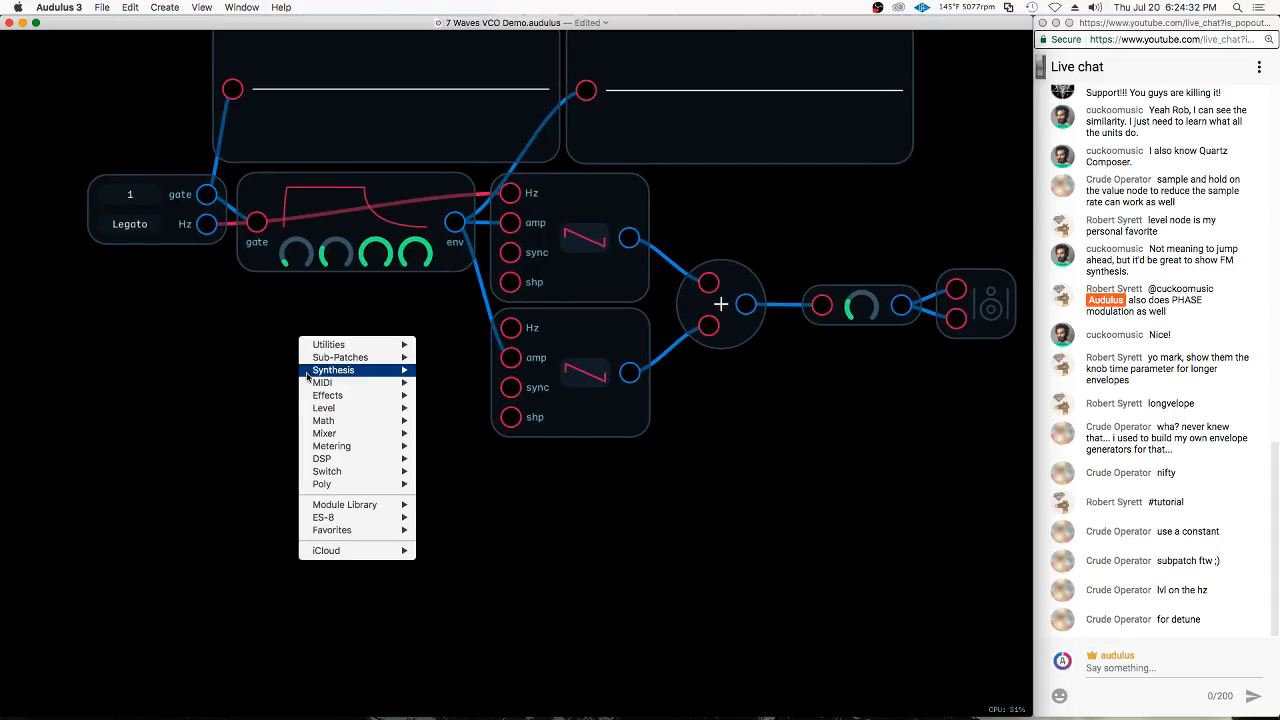
mouse_move(347, 423)
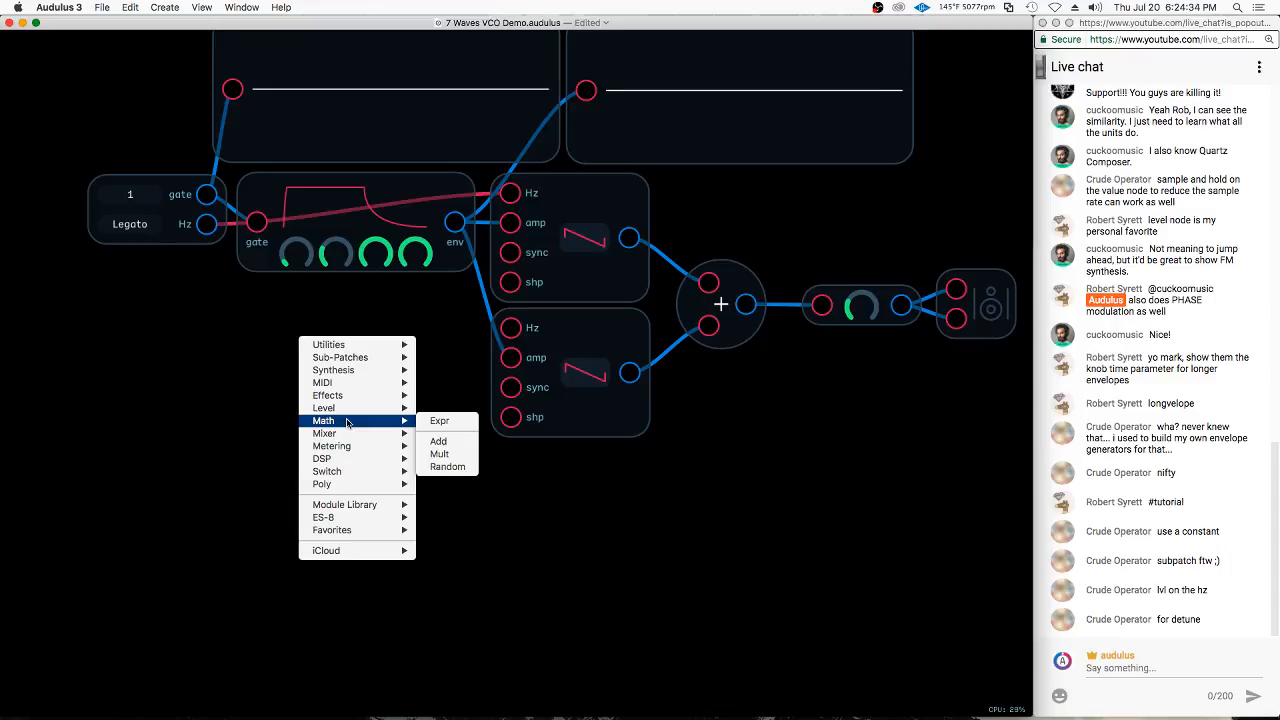
click(462, 441)
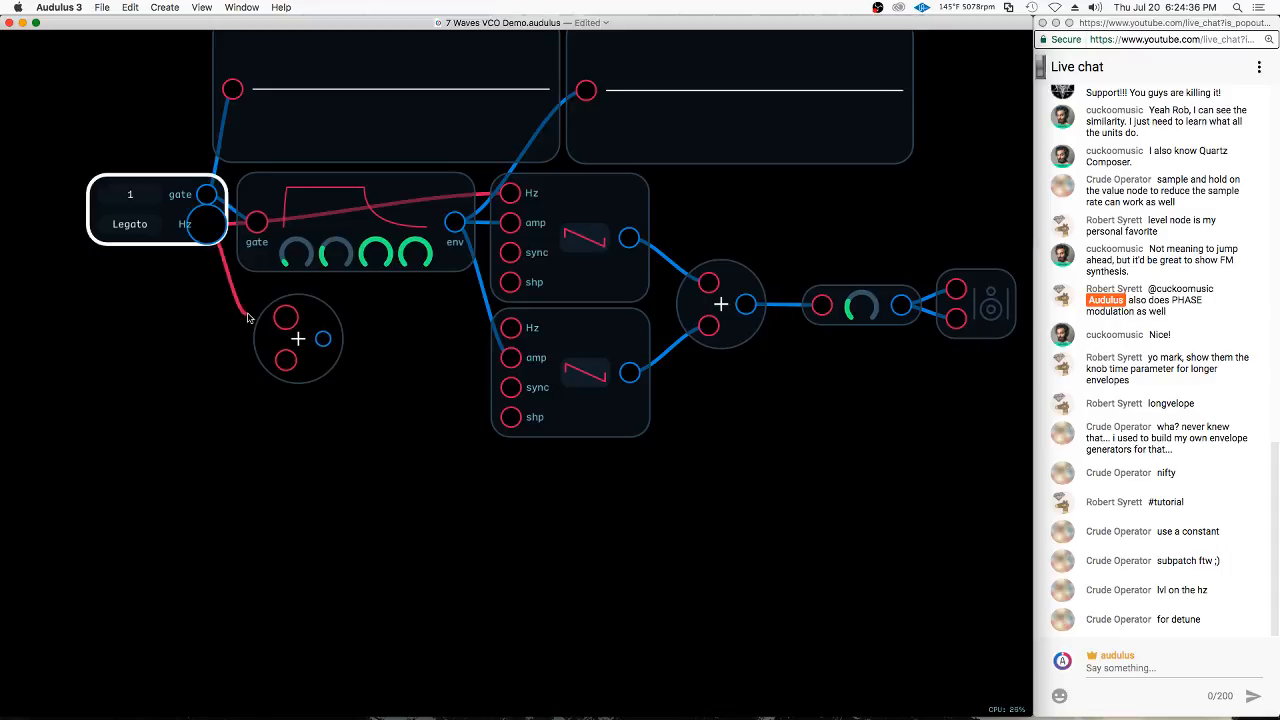
drag(249, 318, 510, 328)
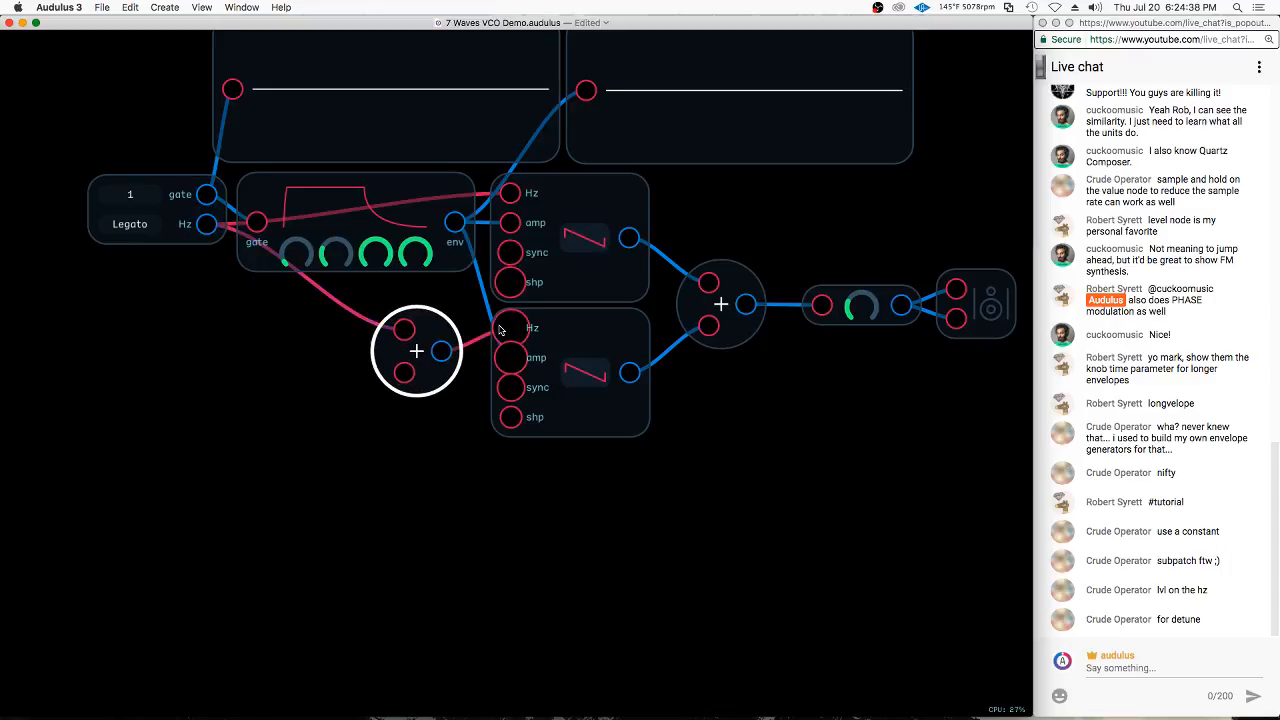
drag(416, 350, 410, 340)
Add a Constant node with its maximum set to 10 and connect it to the new Add node's free input
right_click(240, 366)
mouse_move(289, 467)
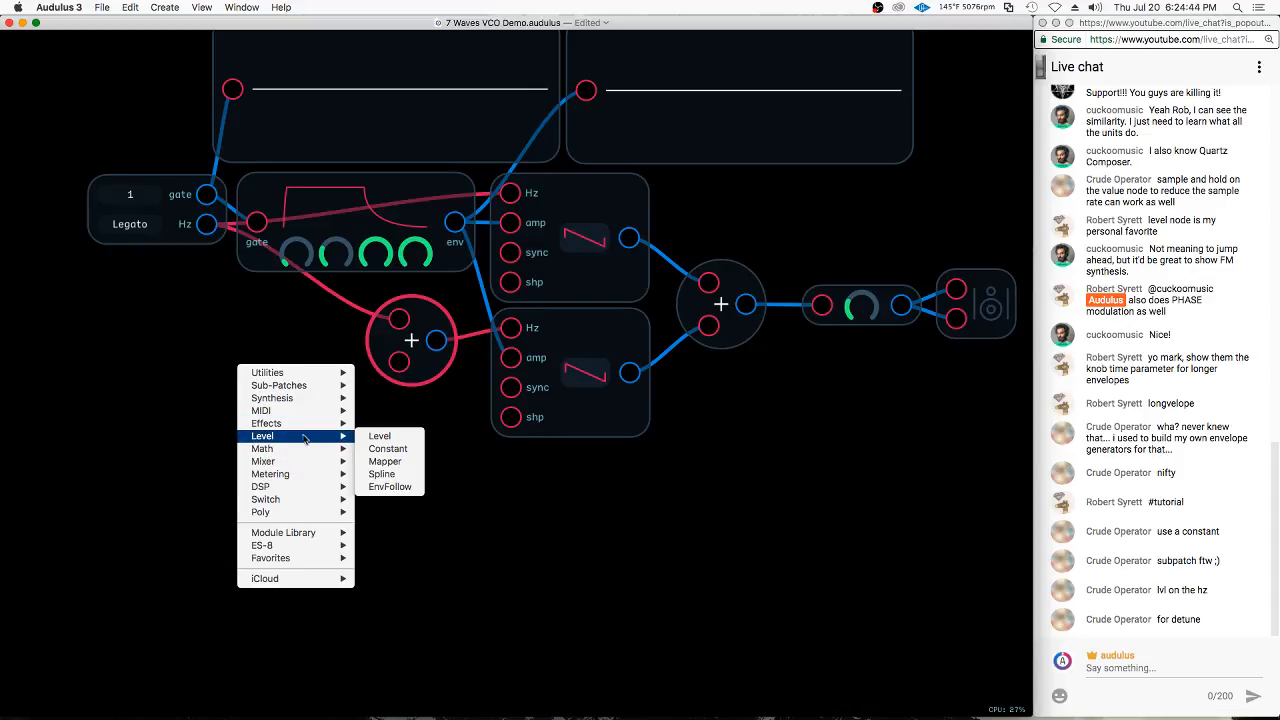
click(388, 449)
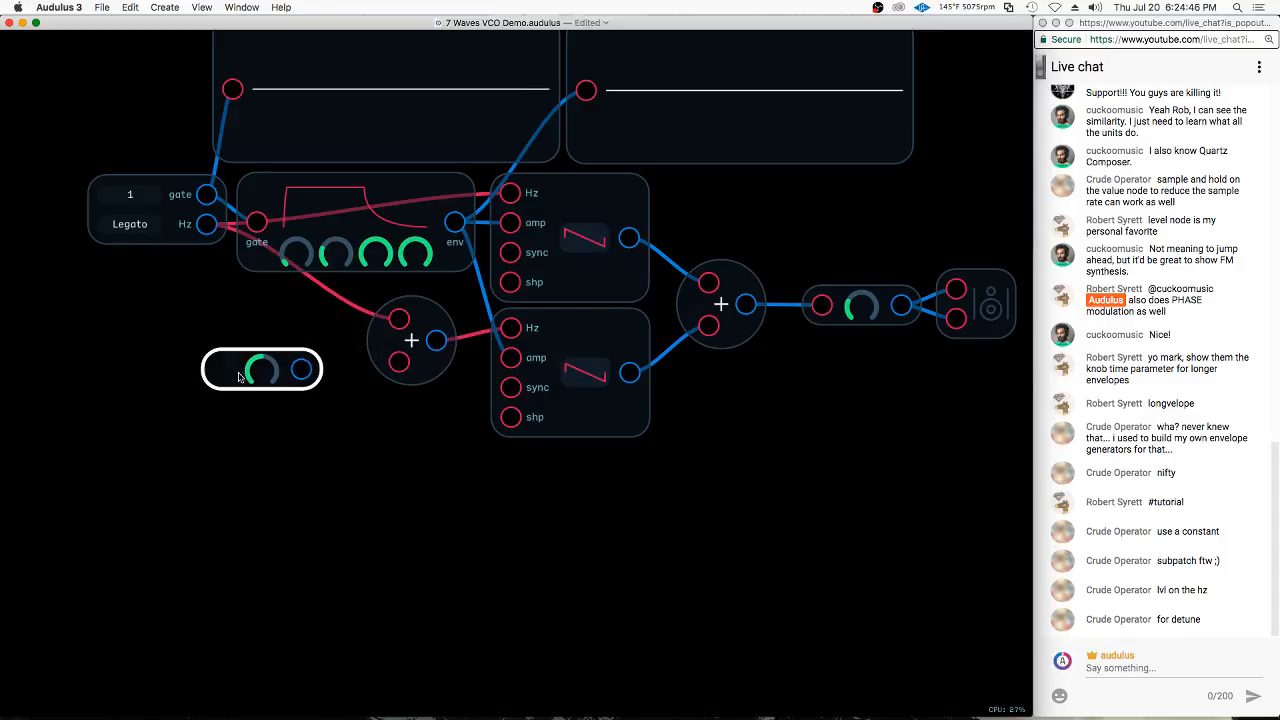
right_click(262, 371)
click(326, 389)
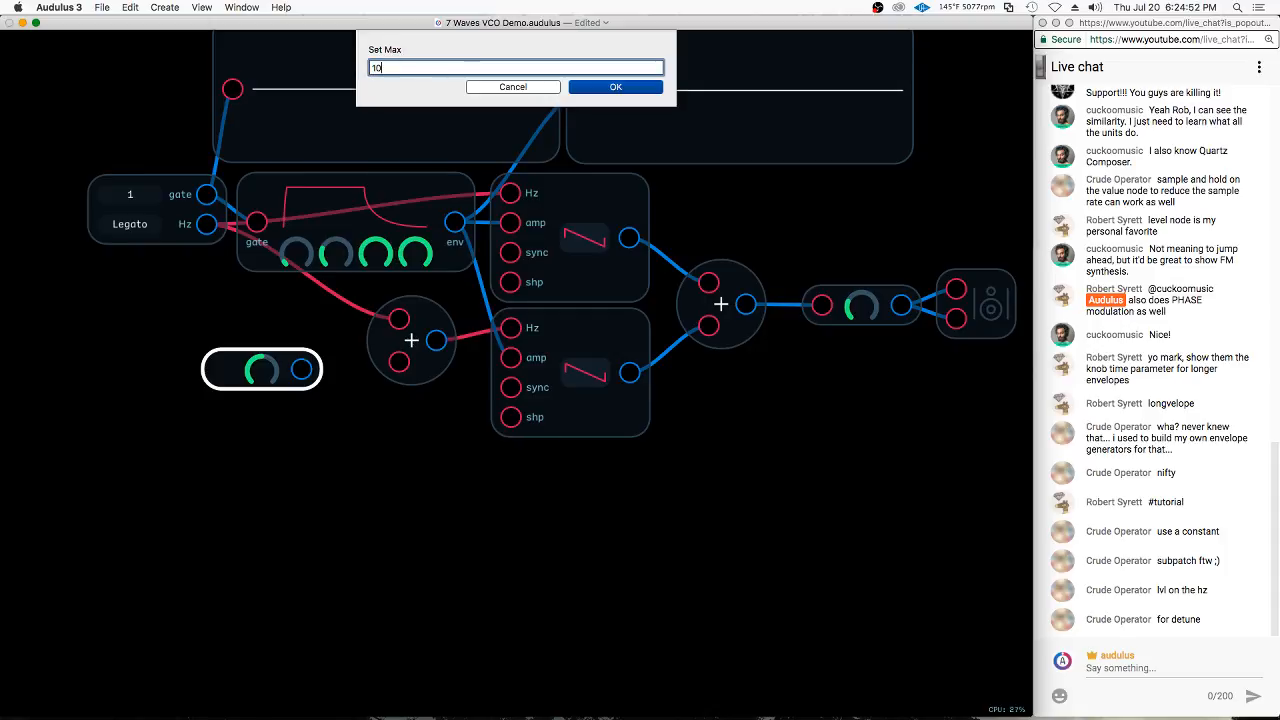
key(Return)
drag(303, 370, 400, 363)
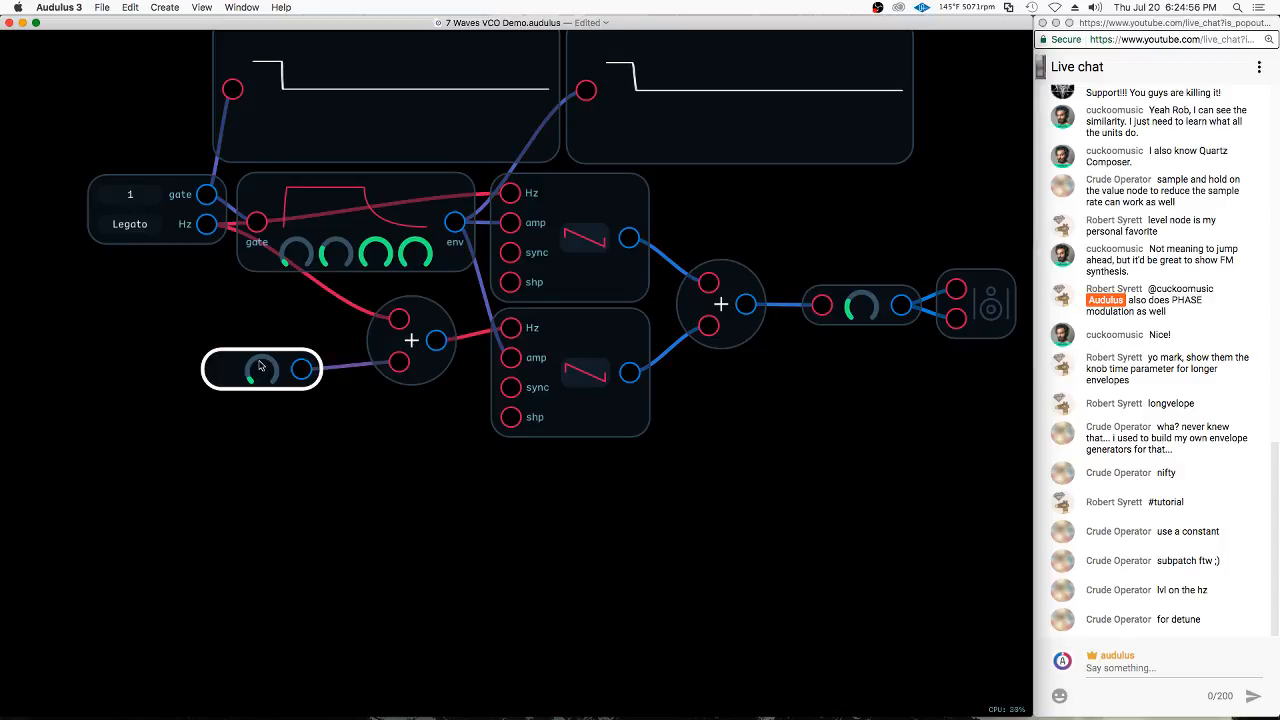
Sweep the Constant knob up to a high value and settle it at a low setting to slightly detune the lower oscillator
drag(260, 366, 360, 352)
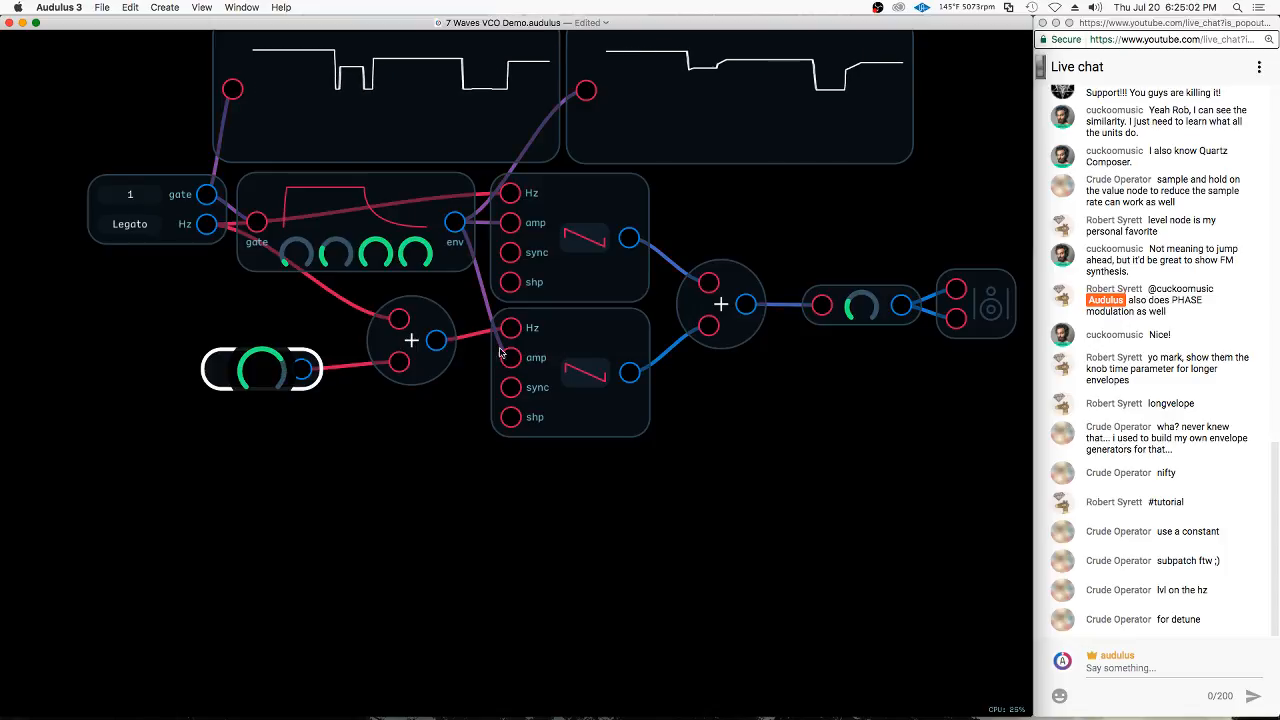
drag(500, 350, 352, 380)
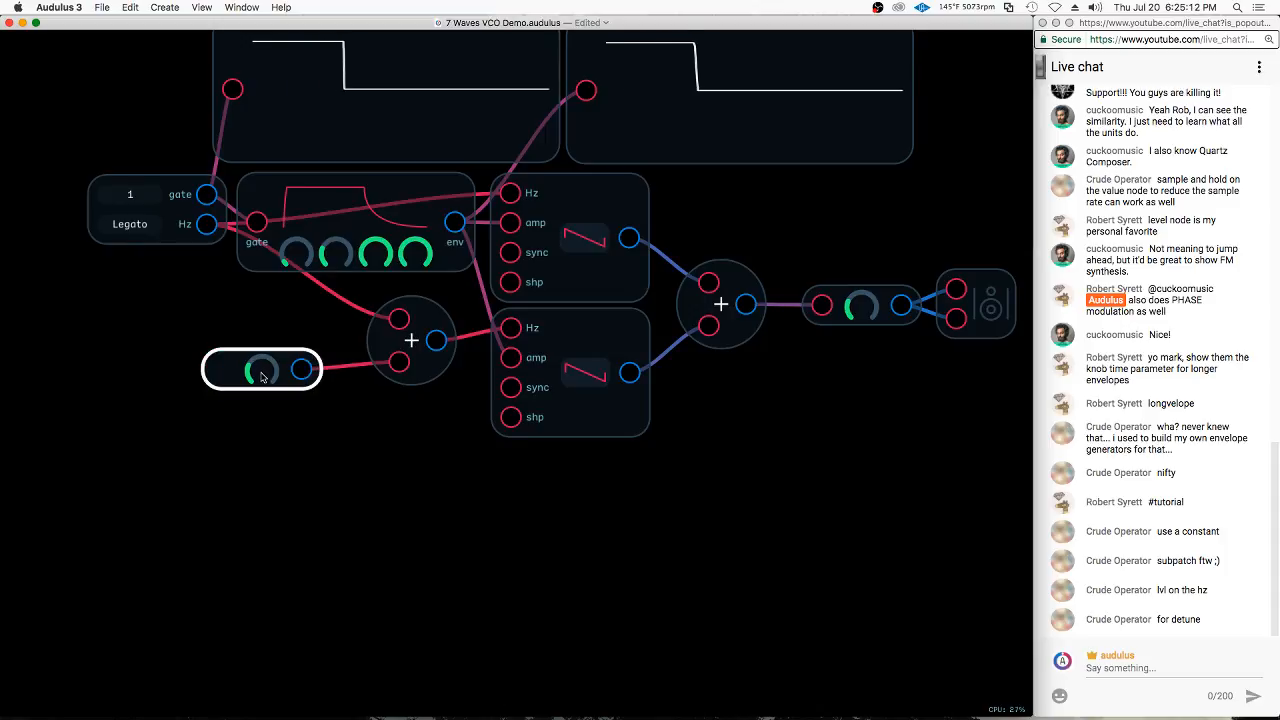
drag(265, 376, 263, 375)
drag(224, 398, 267, 407)
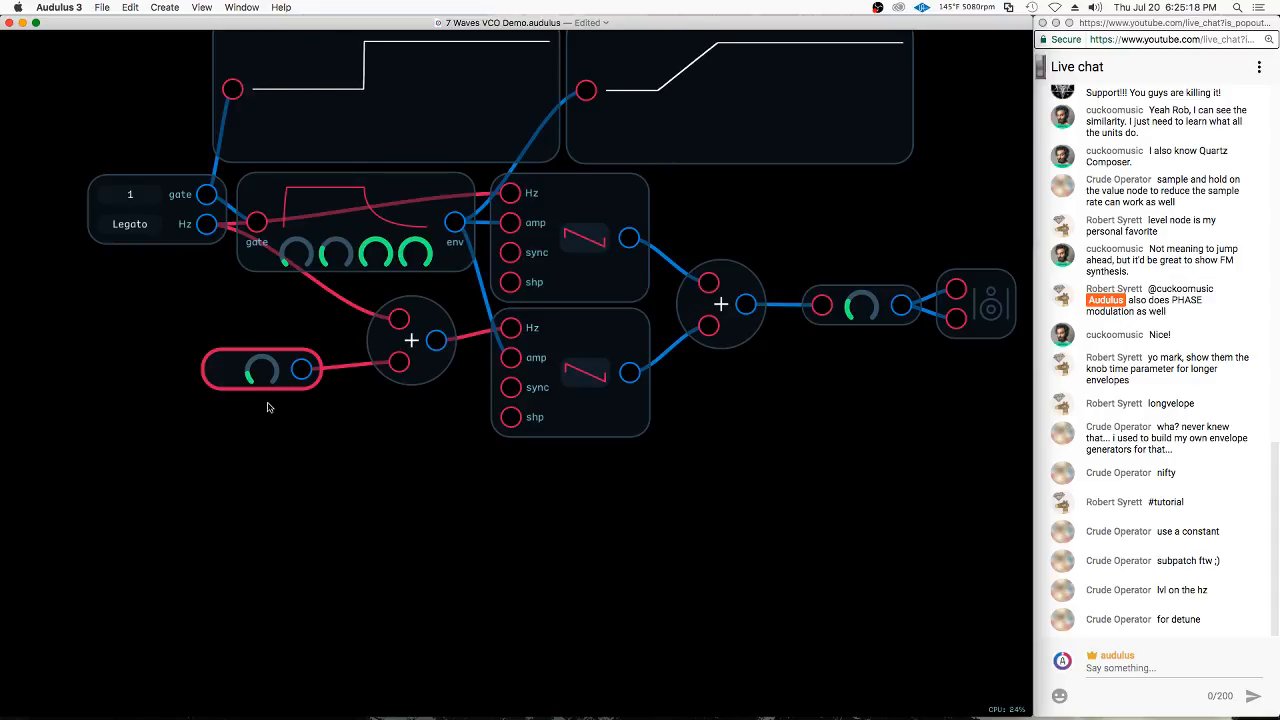
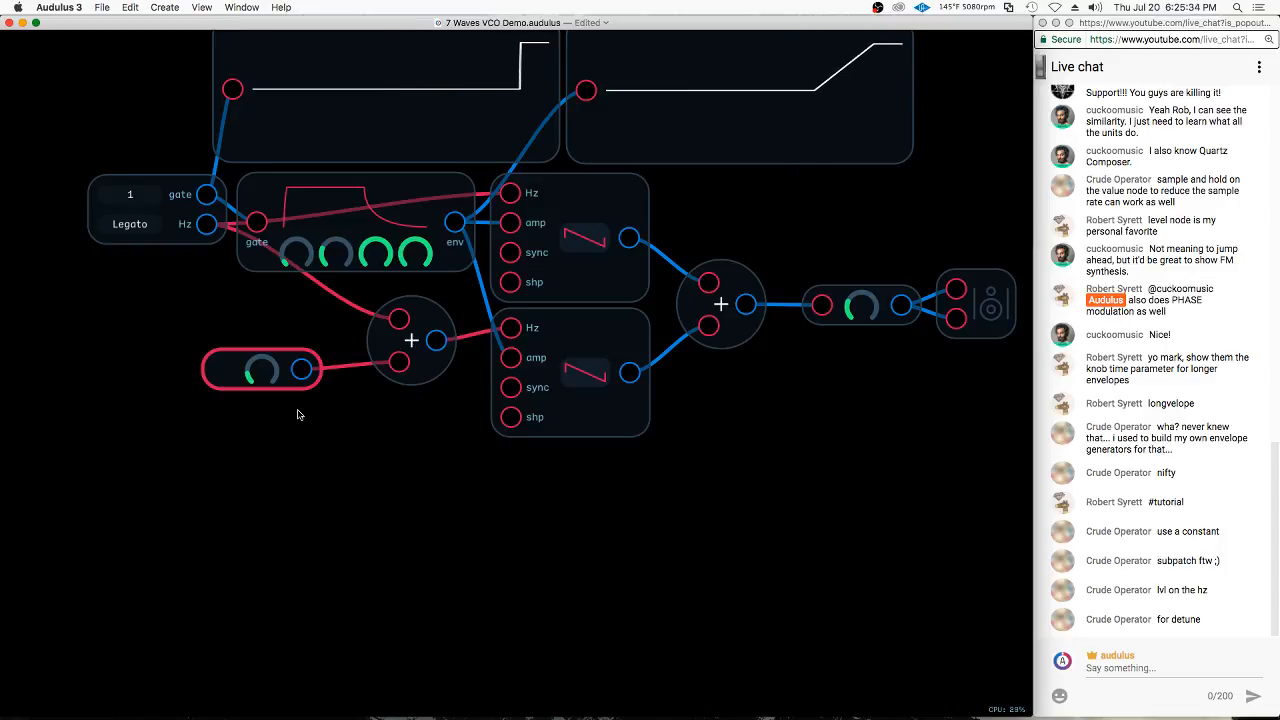
Shift both oscillators, their Add mixer, the Level node and the speaker output to the right to make room after the envelope
click(265, 378)
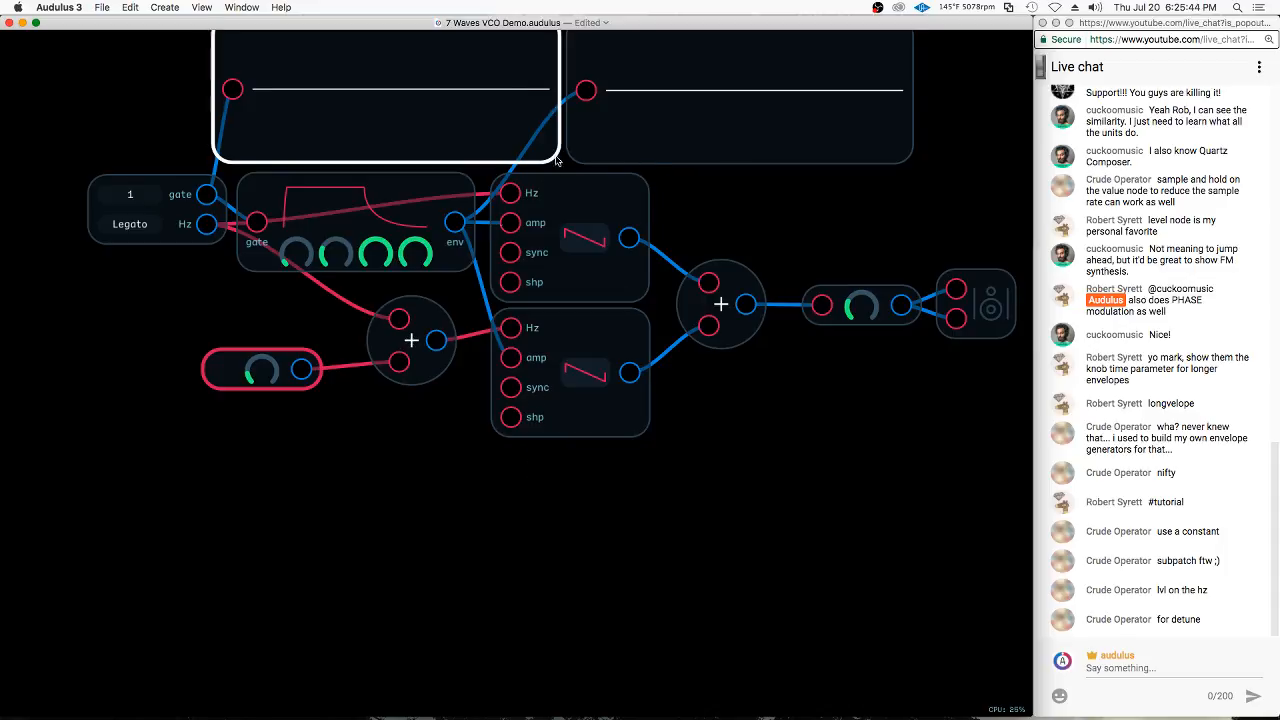
scroll(528, 322, down, 2)
drag(997, 224, 550, 414)
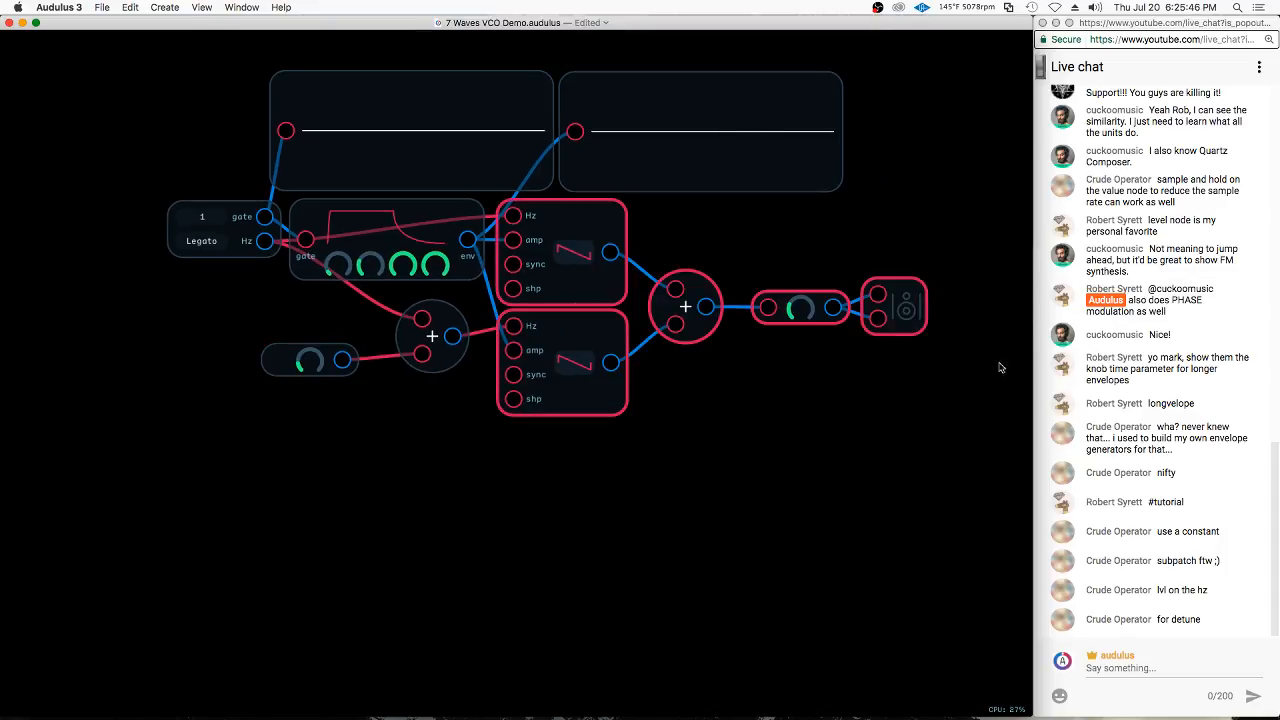
drag(902, 307, 946, 322)
scroll(1008, 307, down, 1)
scroll(921, 321, up, 1)
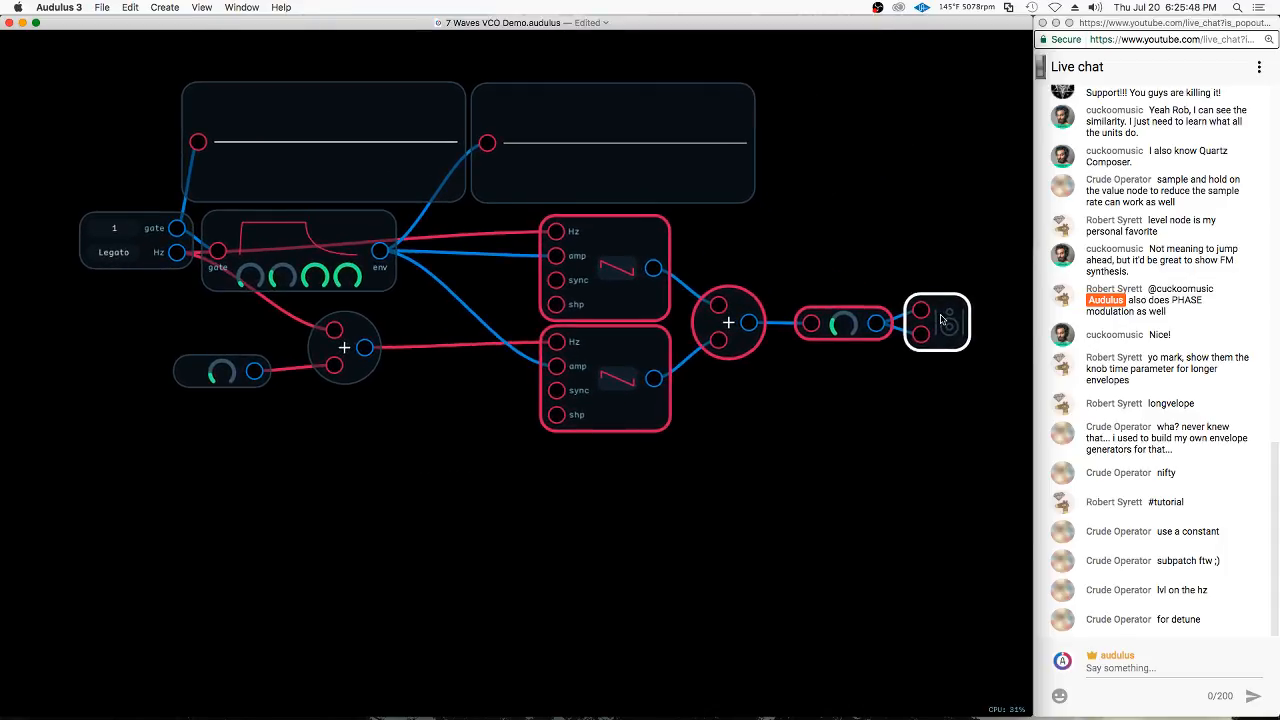
Insert the Hz2o translation module from the library's Utility modules and place it between the envelope and the oscillators
right_click(426, 301)
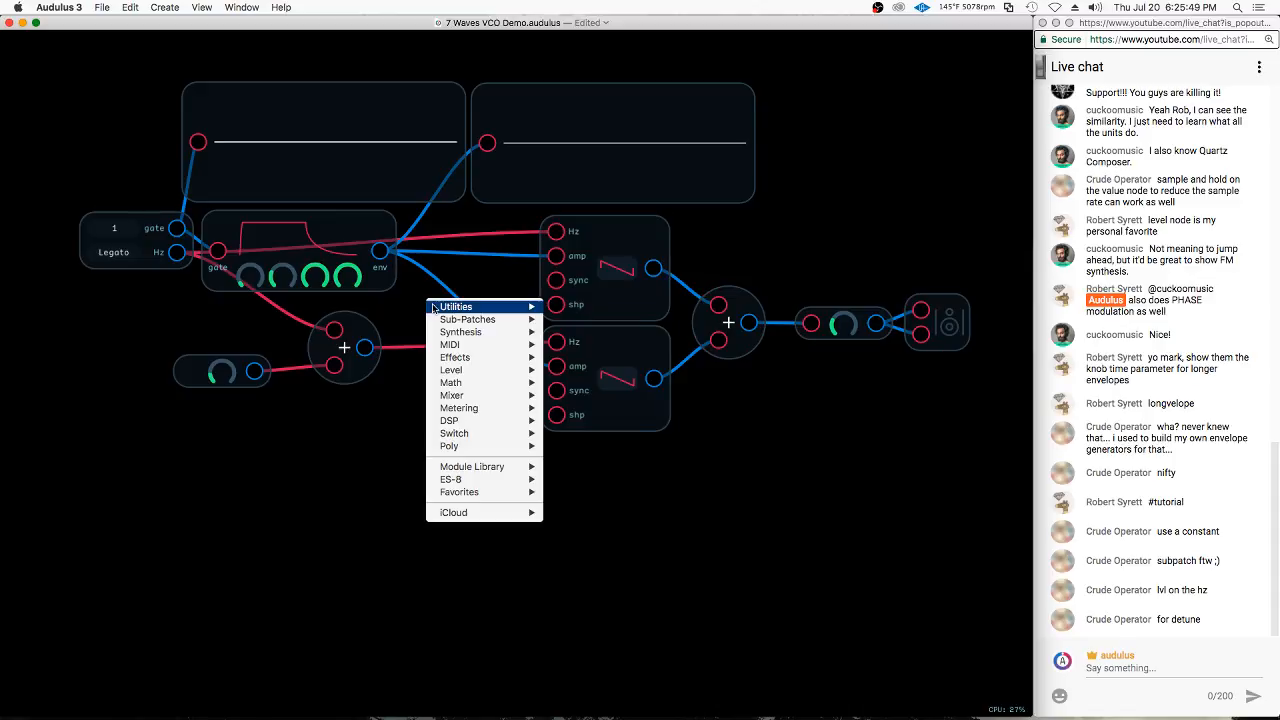
click(367, 521)
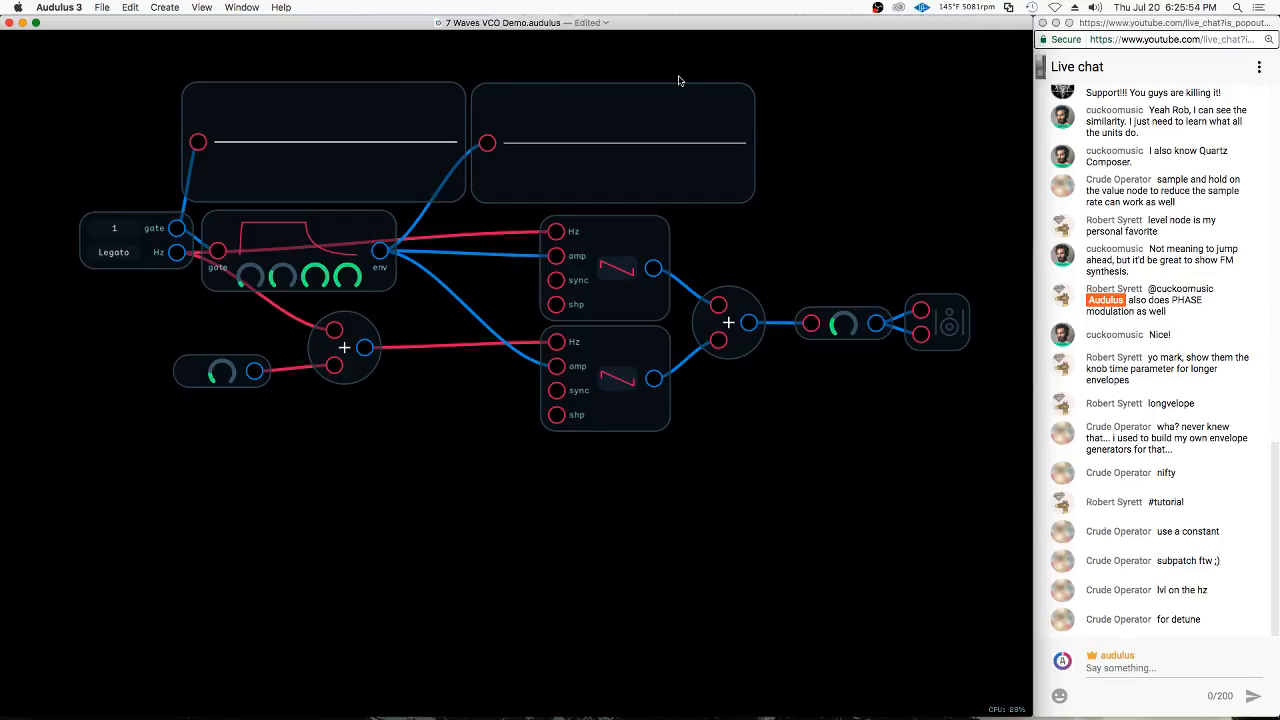
right_click(449, 284)
mouse_move(511, 446)
mouse_move(595, 447)
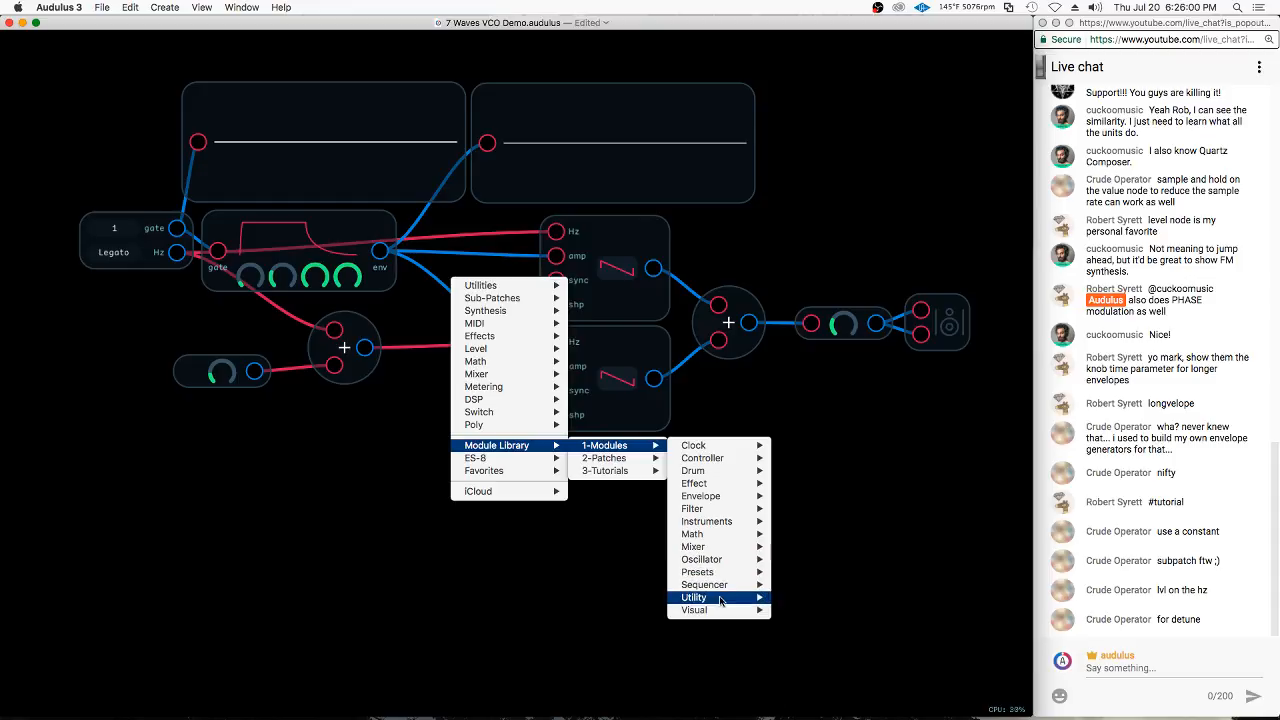
mouse_move(720, 600)
mouse_move(853, 692)
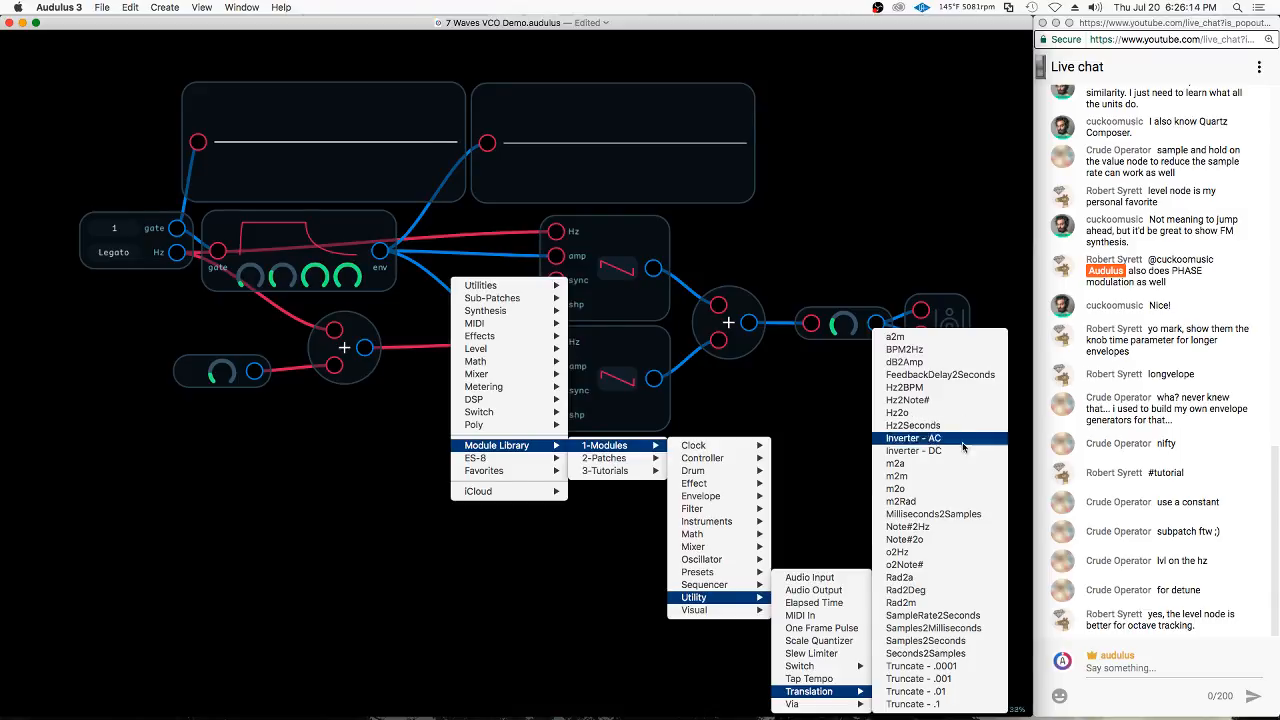
mouse_move(500, 470)
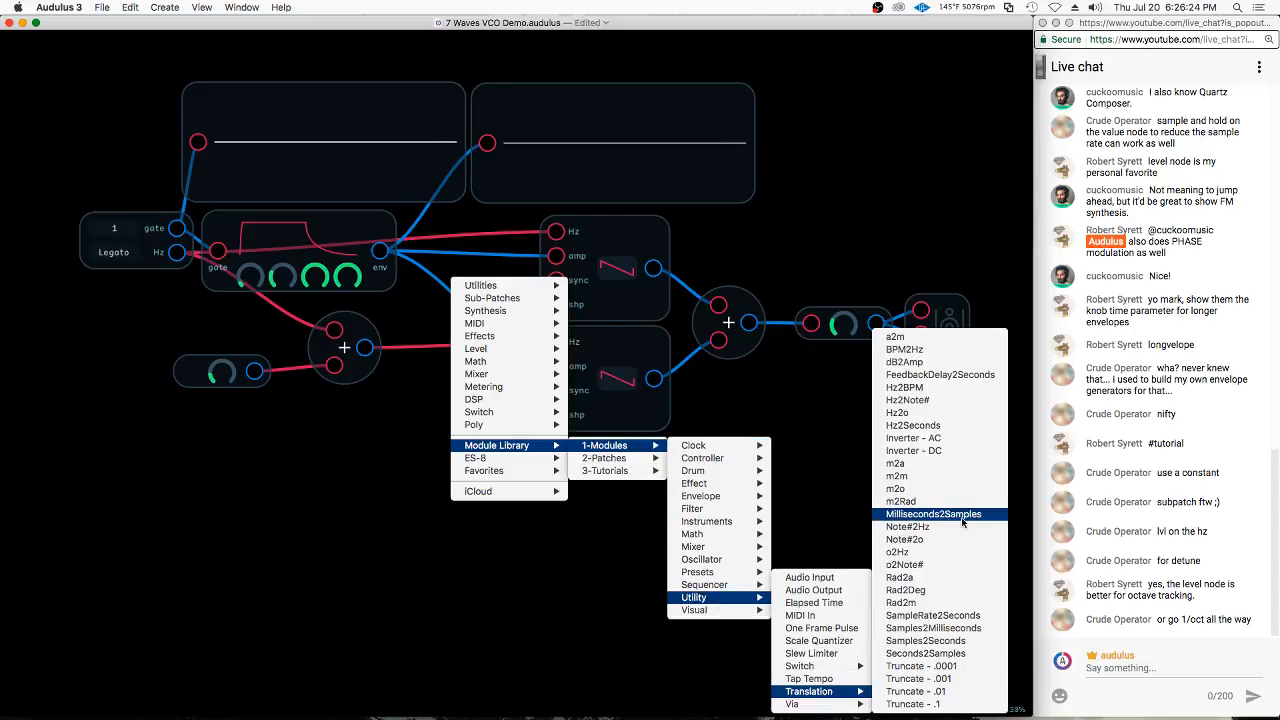
click(927, 417)
drag(530, 439, 458, 291)
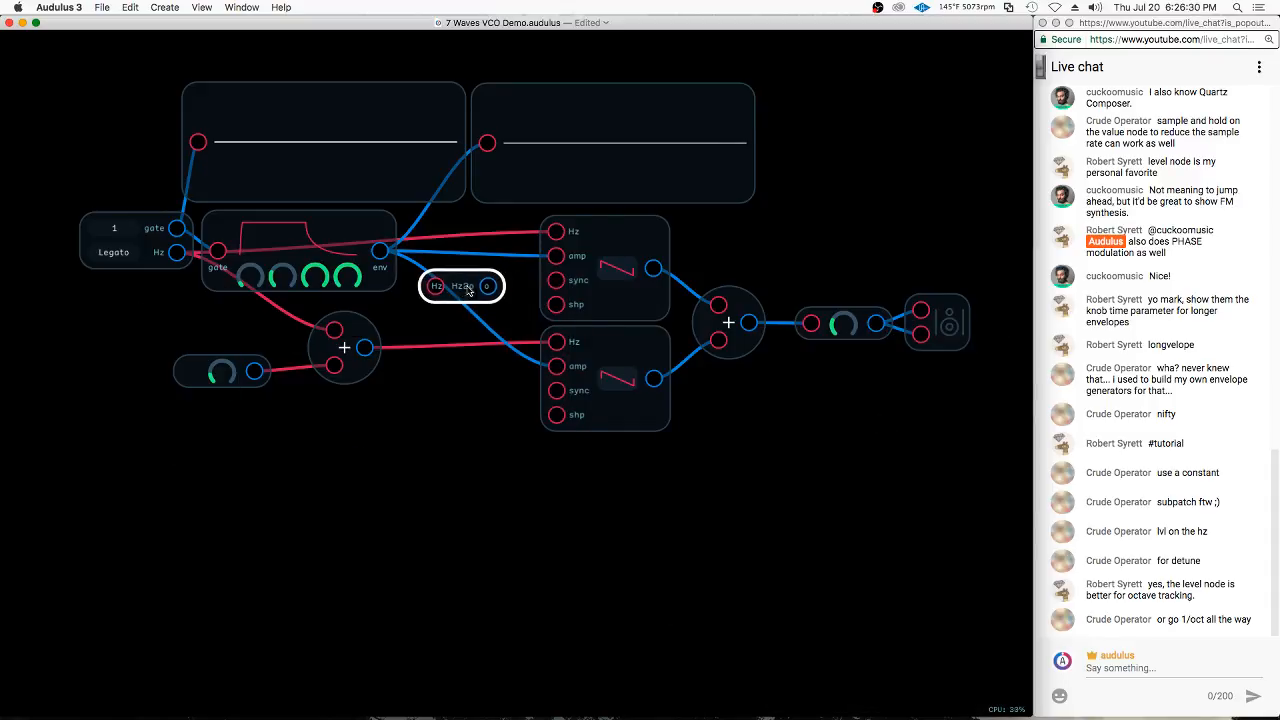
Move the oscillator-to-output chain farther right and connect the keyboard's Hz output to the Hz2o input
click(745, 226)
mouse_move(822, 241)
mouse_down()
mouse_move(945, 485)
mouse_move(1020, 300)
mouse_up()
drag(630, 246, 741, 250)
drag(461, 287, 462, 267)
mouse_move(176, 255)
mouse_down()
mouse_move(438, 288)
mouse_move(437, 267)
mouse_up()
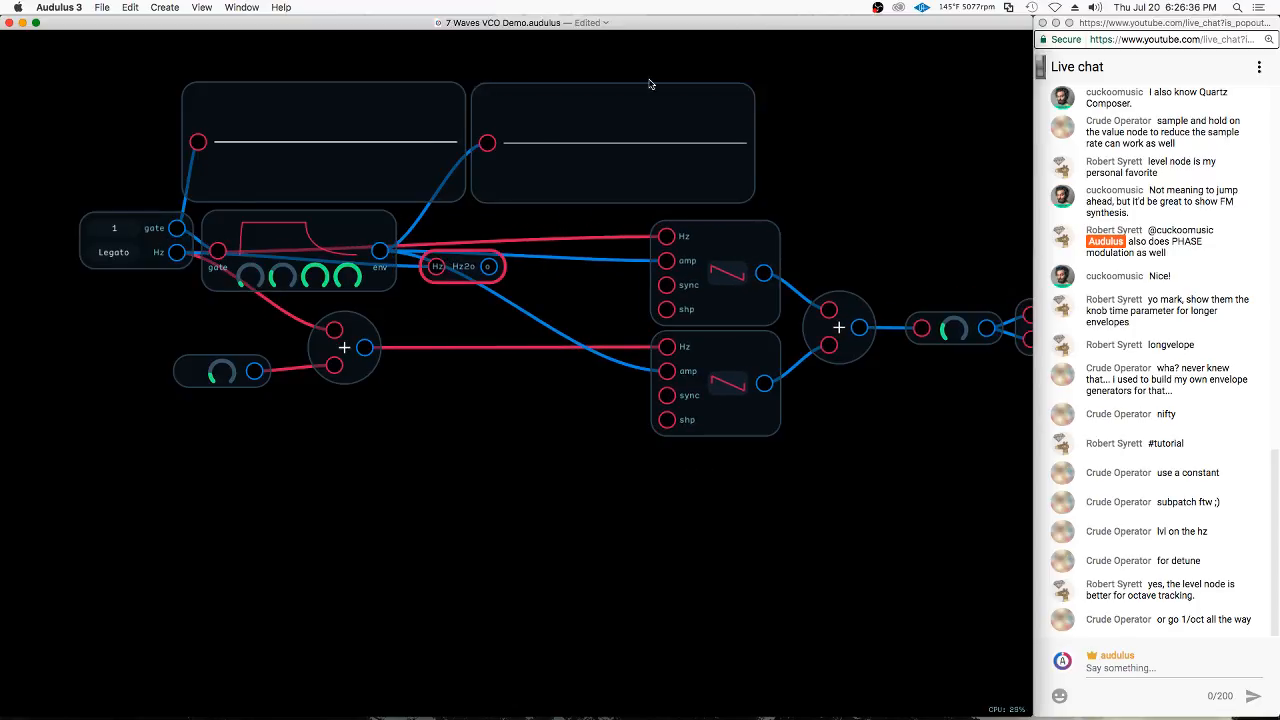
Delete both waveform displays and move the ADSR envelope up into the freed space
drag(649, 81, 474, 146)
key(Delete)
mouse_move(328, 228)
mouse_down()
mouse_move(480, 109)
mouse_move(612, 90)
mouse_up()
click(779, 88)
click(491, 271)
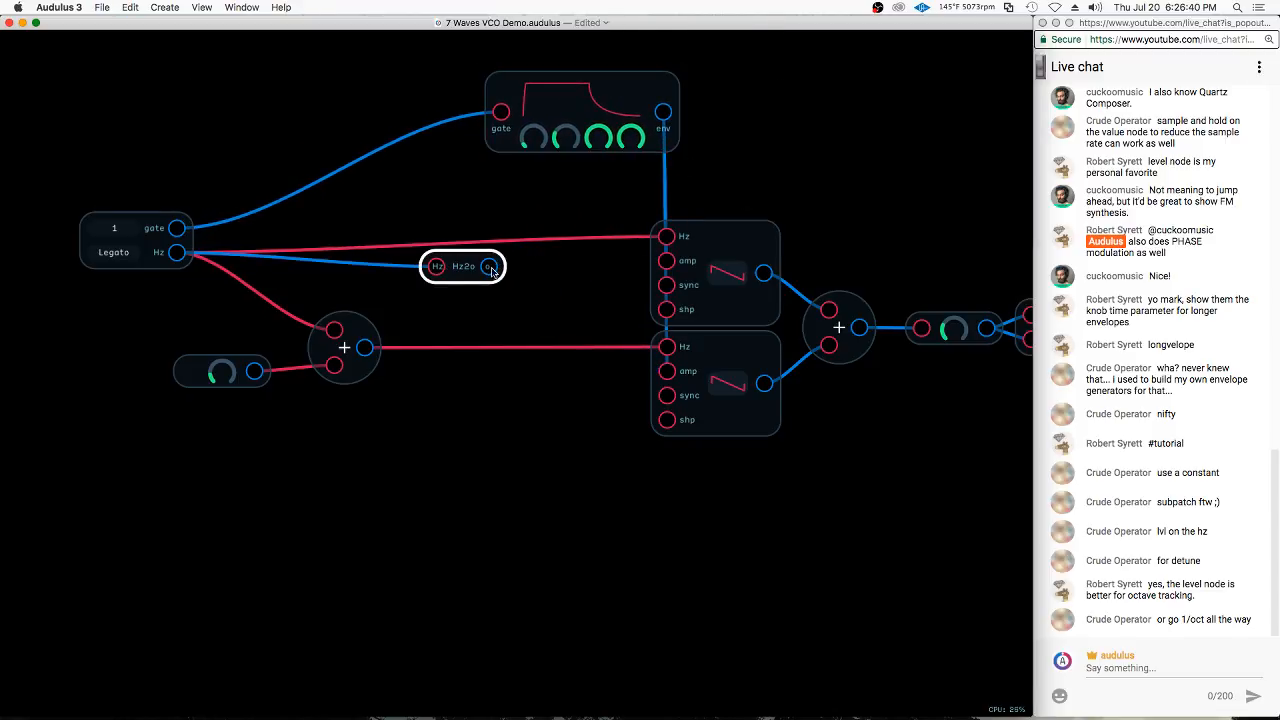
Disconnect the detune Add node from the keyboard's Hz and the lower oscillator, and place Hz2o just before the Add node
drag(465, 268, 365, 247)
drag(333, 329, 292, 319)
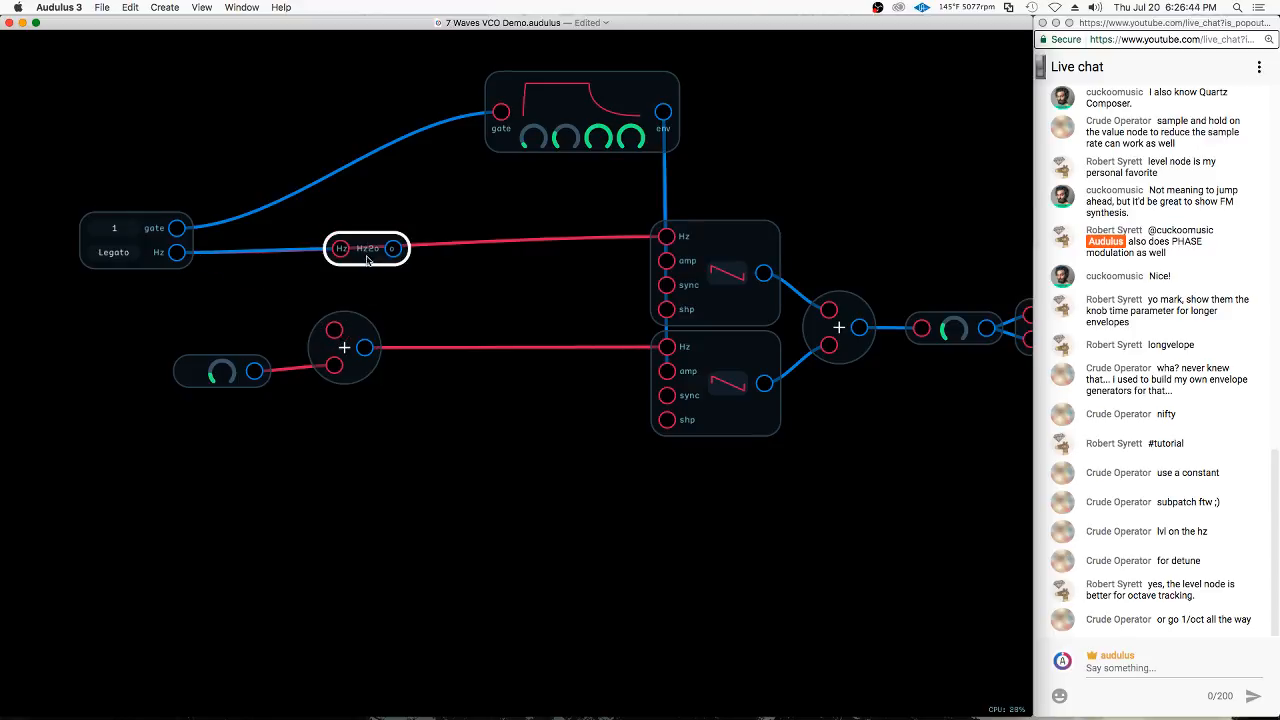
drag(367, 246, 302, 322)
drag(667, 347, 580, 388)
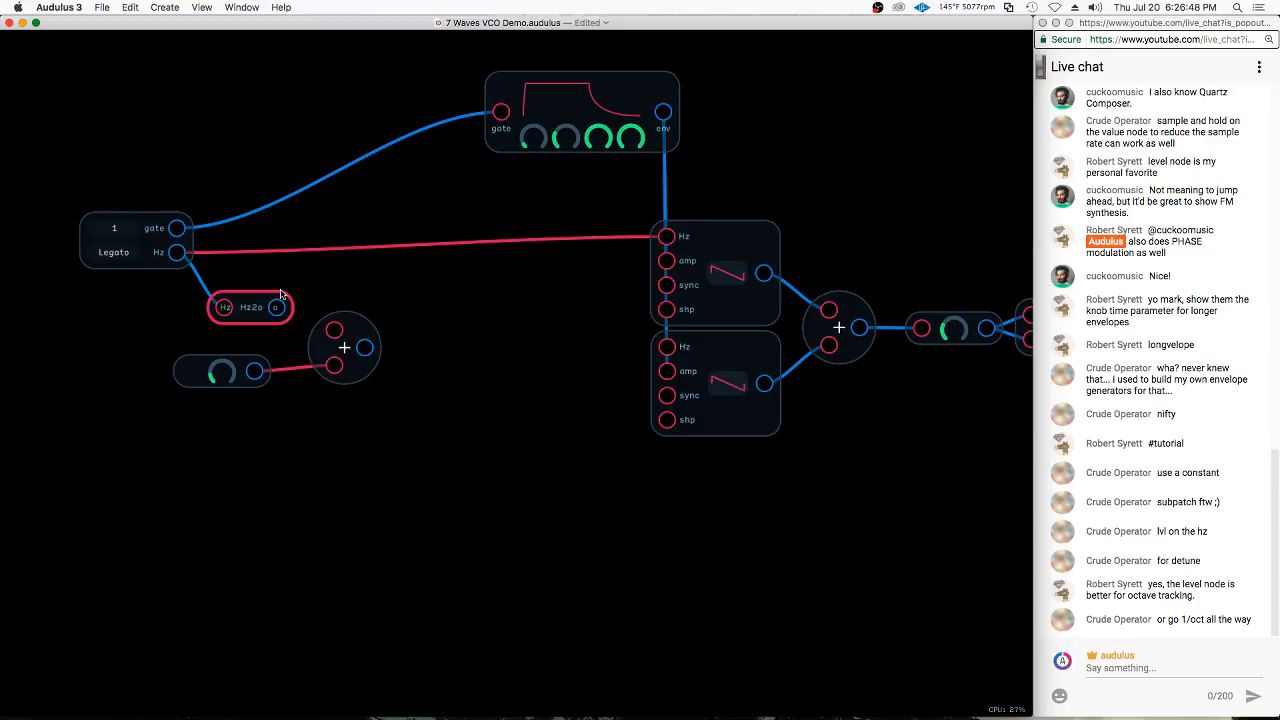
Connect the Hz2o output to the Add node's upper input and attach a Value node to the Add node's output
drag(278, 309, 334, 329)
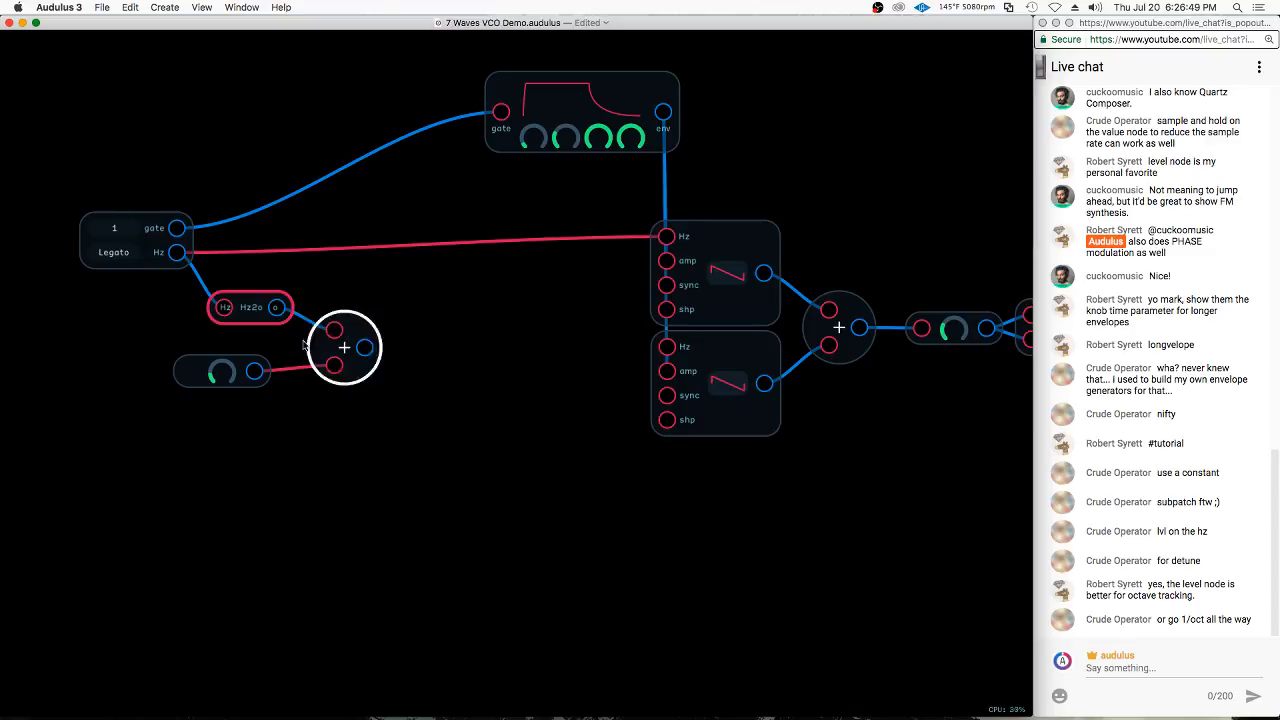
right_click(424, 306)
mouse_move(458, 409)
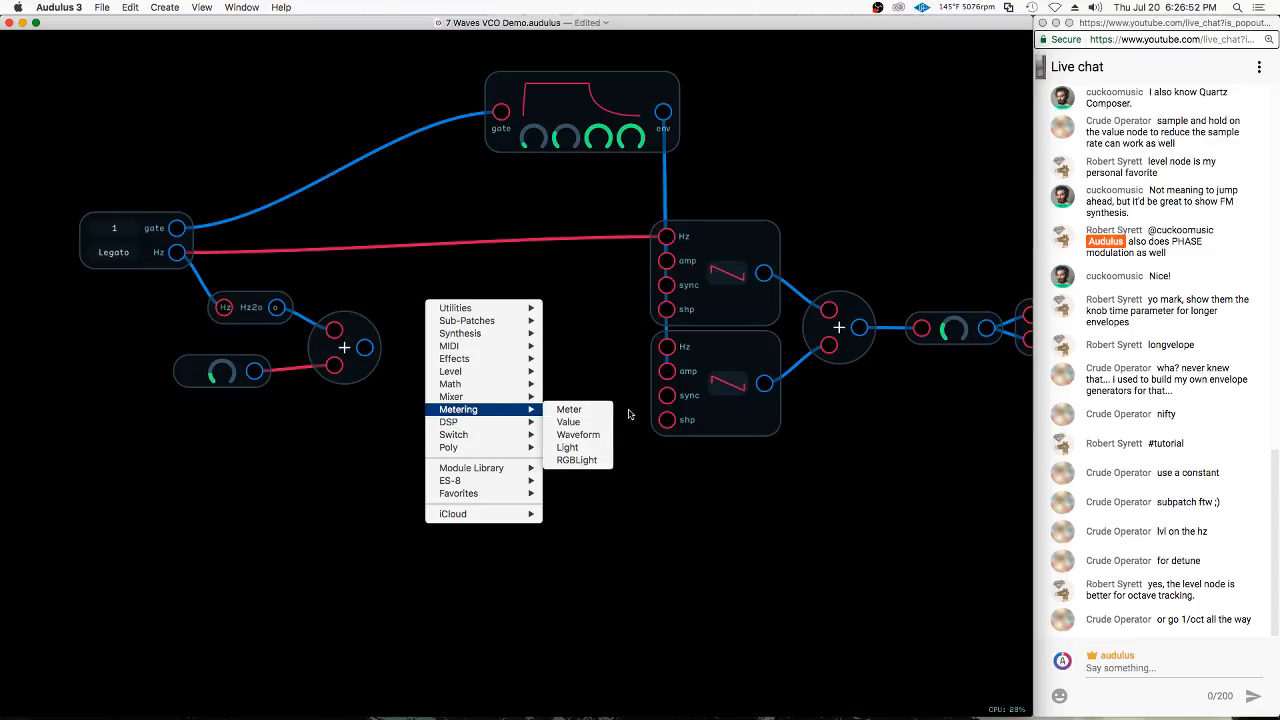
click(568, 422)
mouse_move(365, 348)
mouse_down()
mouse_move(394, 340)
mouse_move(455, 280)
mouse_up()
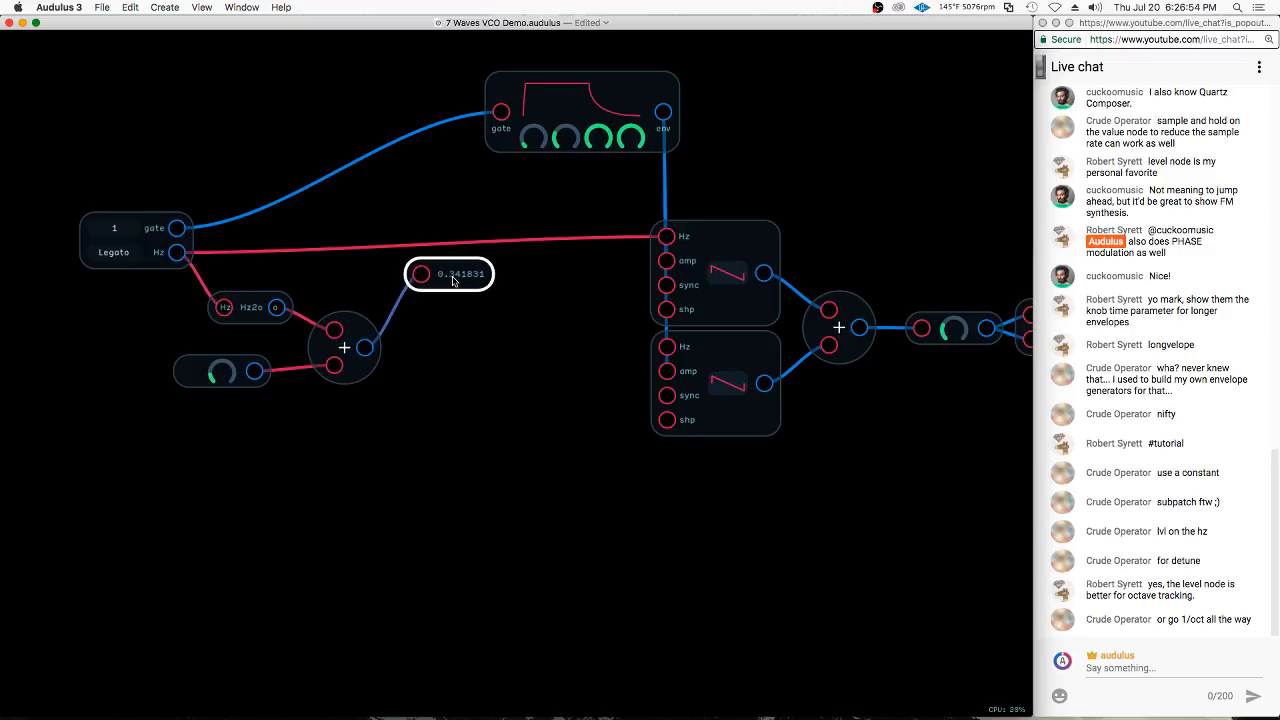
Duplicate the Value node, connect the copy to the keyboard's Hz output, and move the keyboard node closer to the readouts
right_click(270, 252)
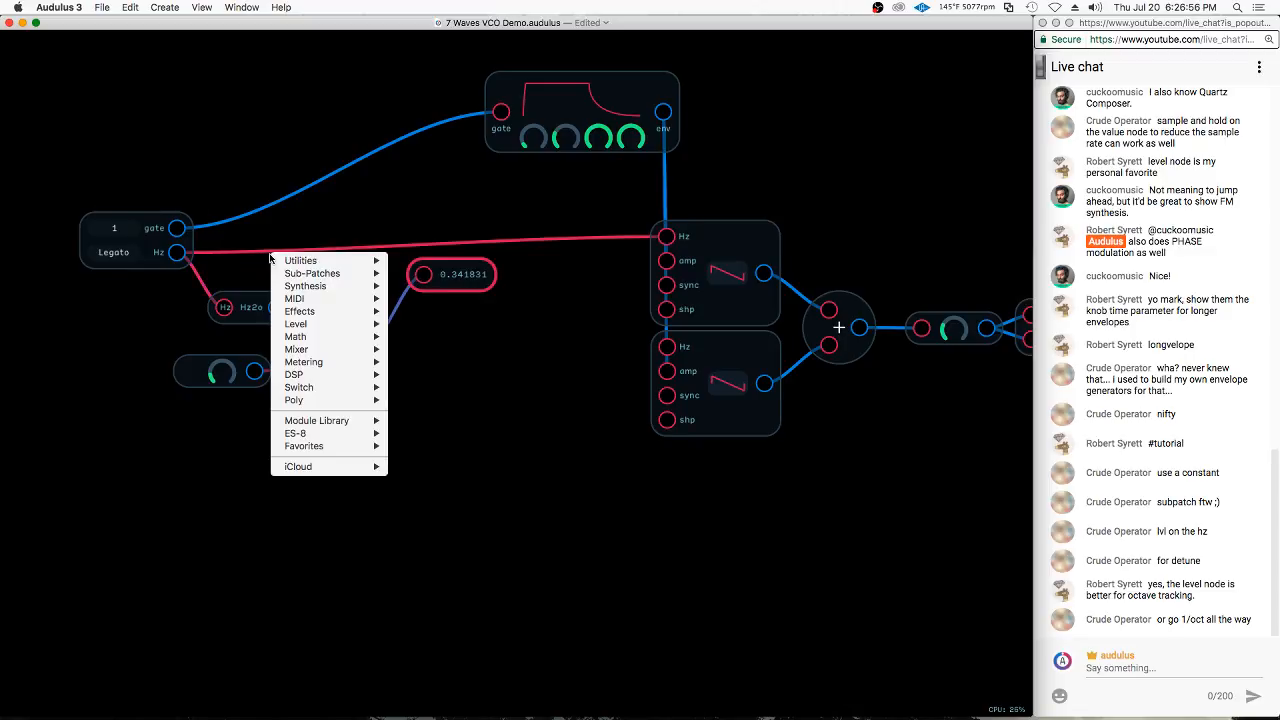
click(466, 262)
key(super+d)
drag(486, 258, 461, 238)
mouse_move(425, 155)
mouse_down()
mouse_move(426, 225)
mouse_move(497, 300)
mouse_up()
drag(460, 234, 461, 285)
mouse_move(167, 251)
mouse_down()
mouse_move(310, 248)
mouse_move(282, 251)
mouse_move(405, 269)
mouse_move(424, 285)
mouse_up()
drag(258, 218, 175, 217)
click(449, 289)
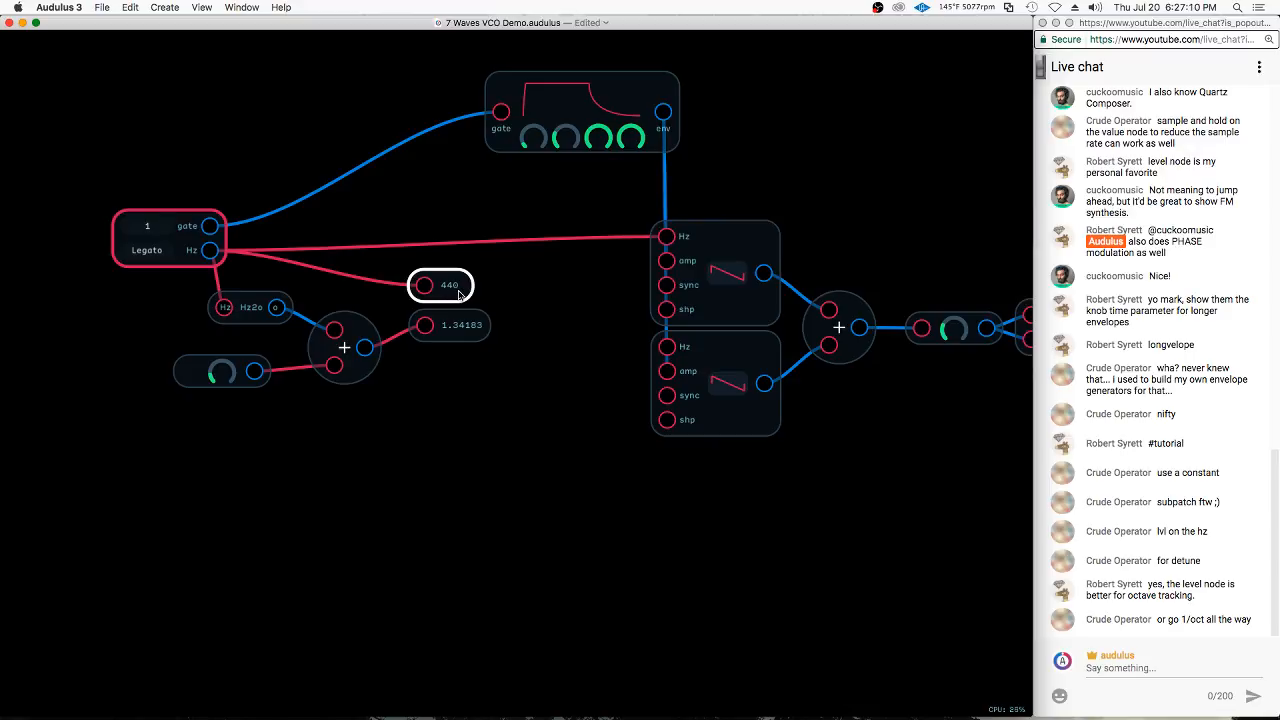
Move the Value node on the Add node's output slightly farther below the Hz readout
click(250, 307)
click(344, 347)
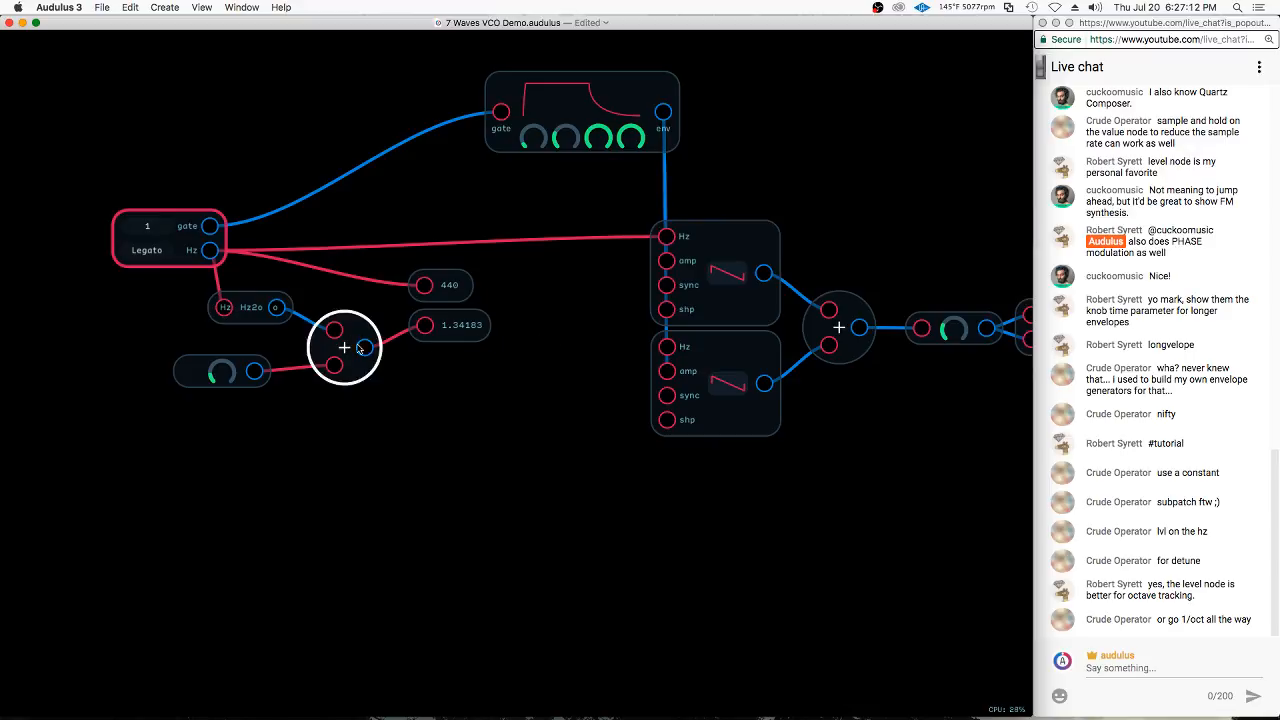
click(473, 332)
click(496, 340)
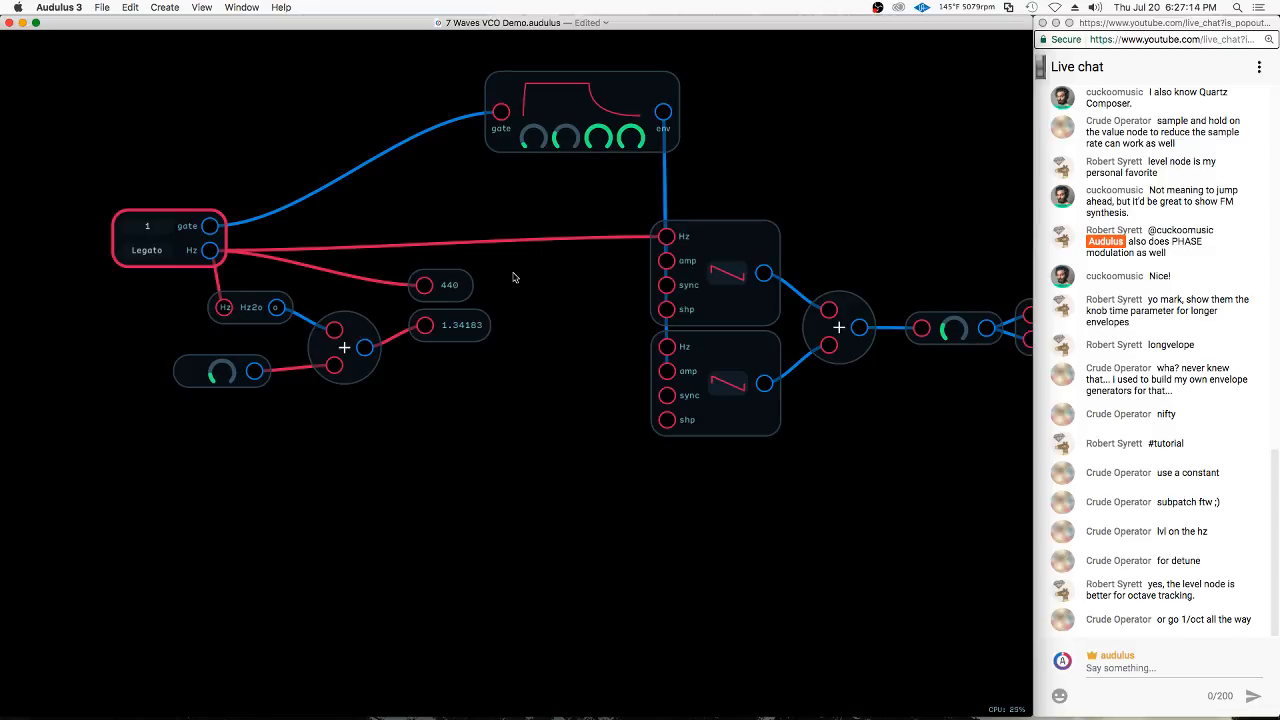
drag(483, 332, 487, 348)
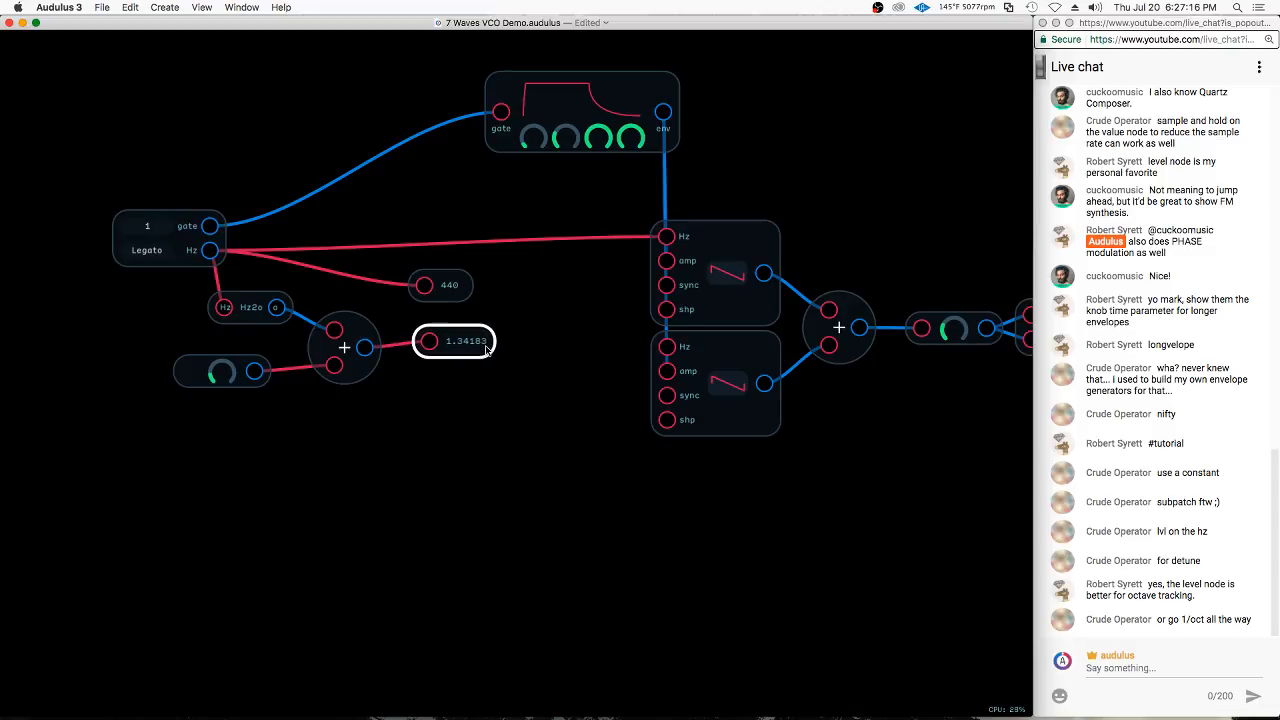
Turn the Constant knob feeding the Add node down to 0
click(197, 380)
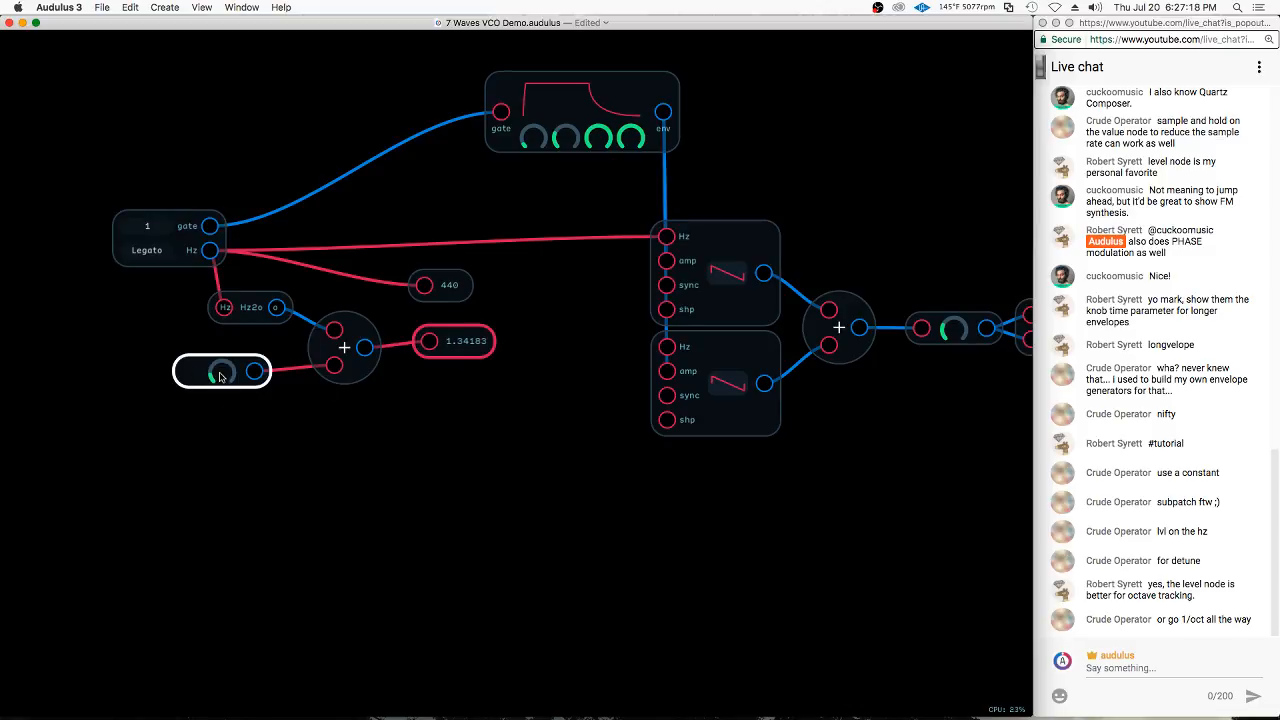
drag(220, 375, 117, 430)
click(427, 354)
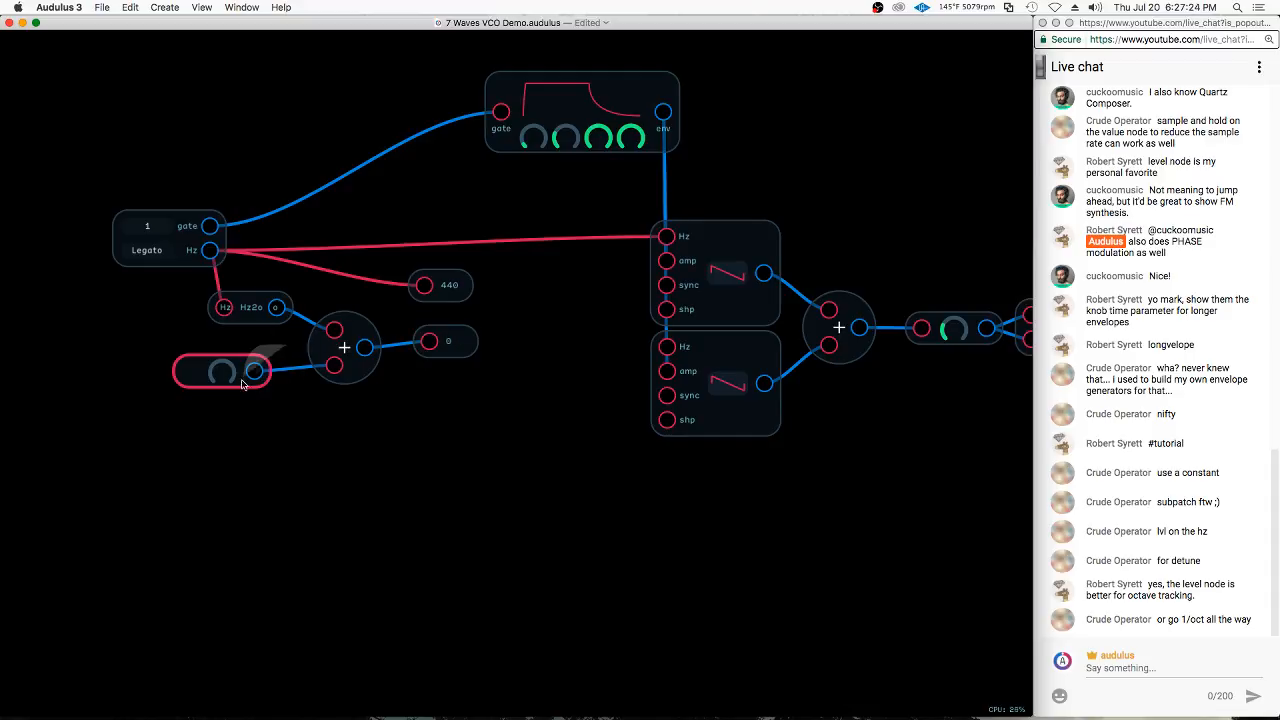
Replace the Constant node with a new one connected to the Add node's lower input, and turn its knob down to 0
key(BackSpace)
right_click(273, 378)
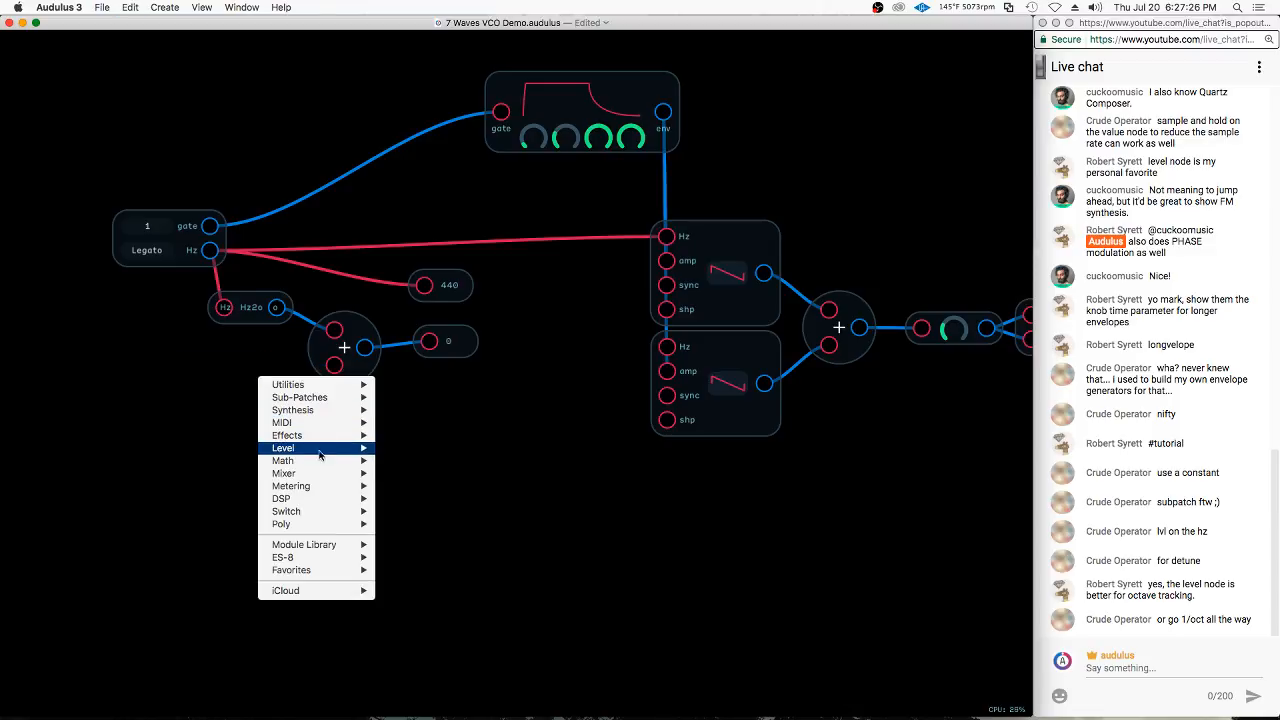
mouse_move(345, 449)
click(418, 462)
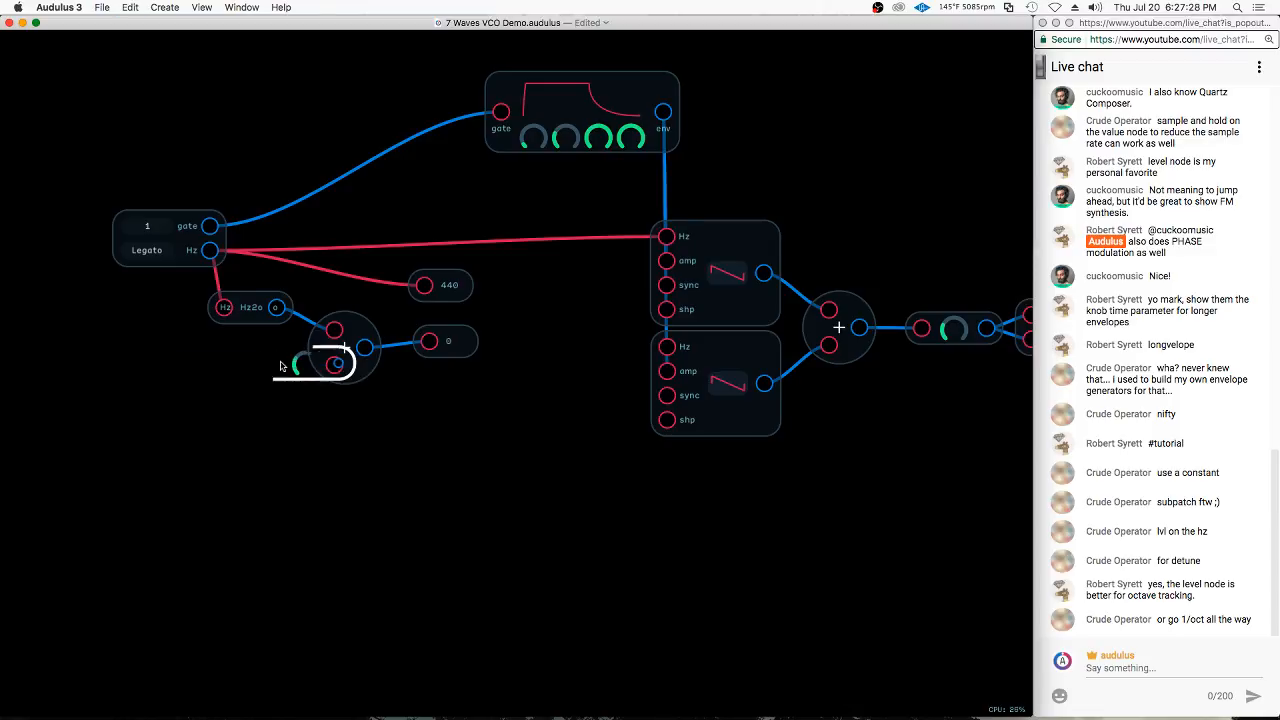
drag(322, 370, 334, 366)
drag(244, 382, 113, 484)
Line up the two Value nodes, and delete the one attached to the keyboard's Hz output
drag(452, 299, 458, 304)
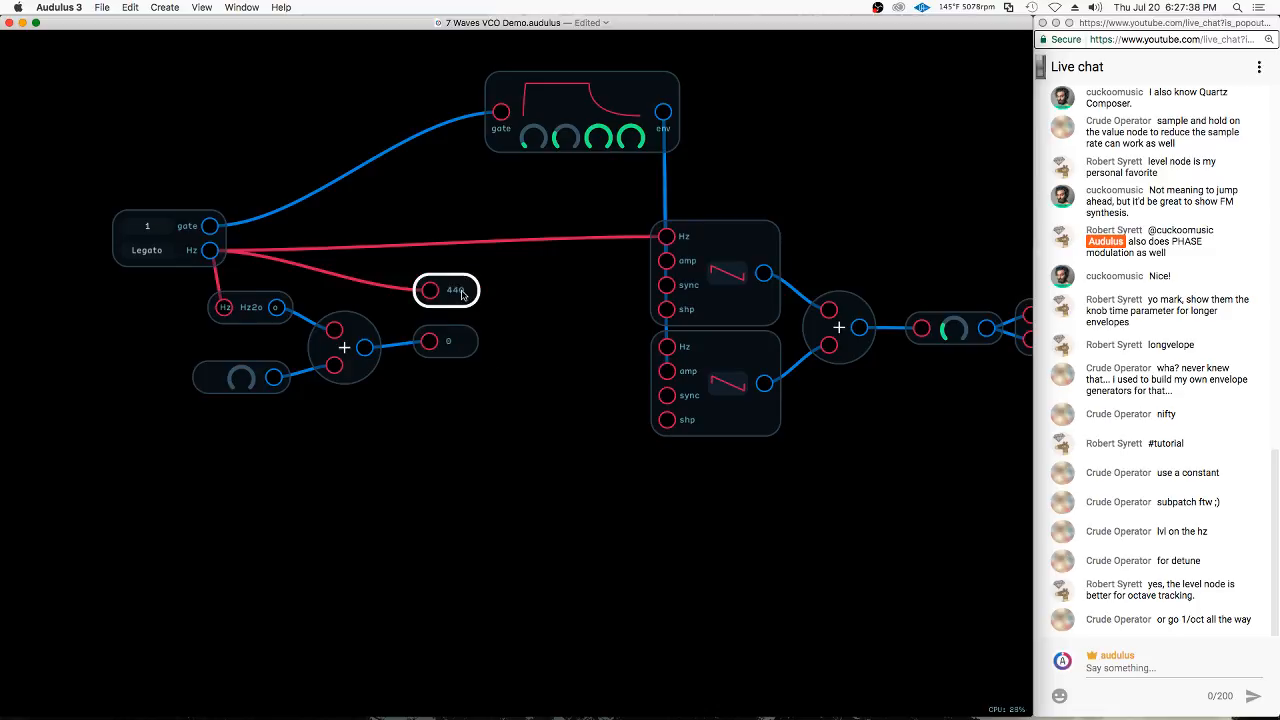
click(406, 342)
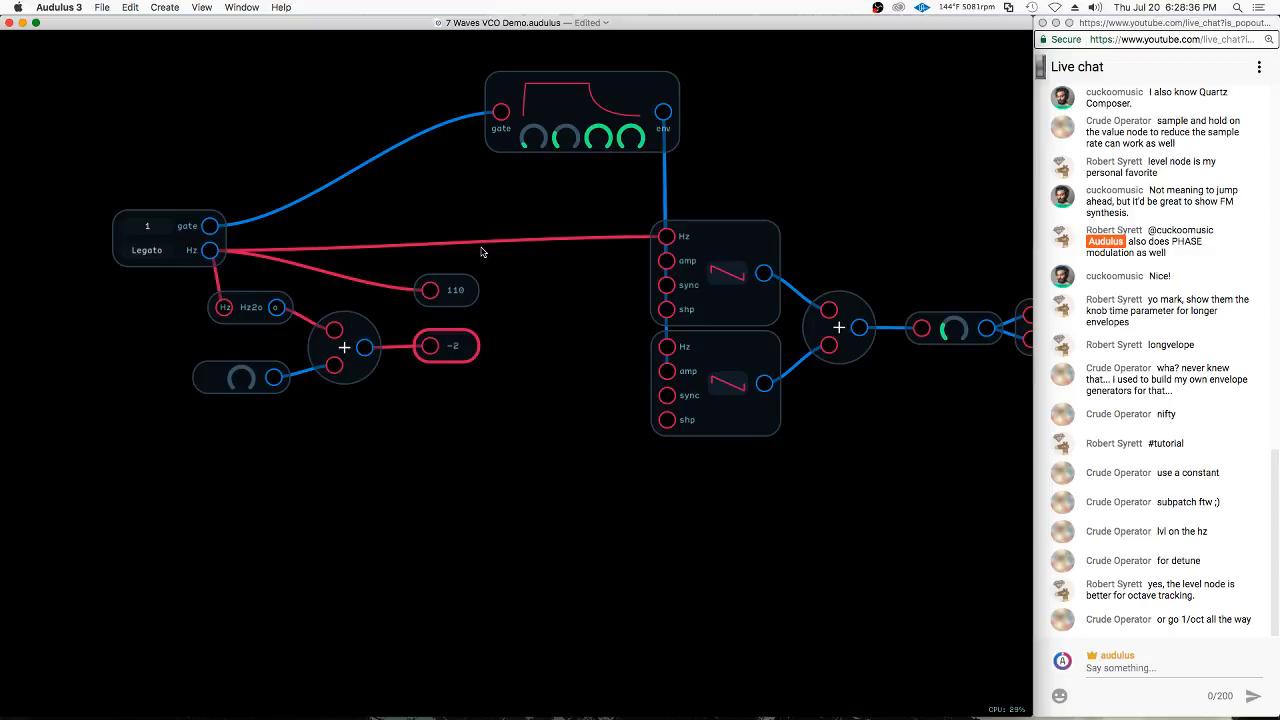
click(452, 290)
key(Delete)
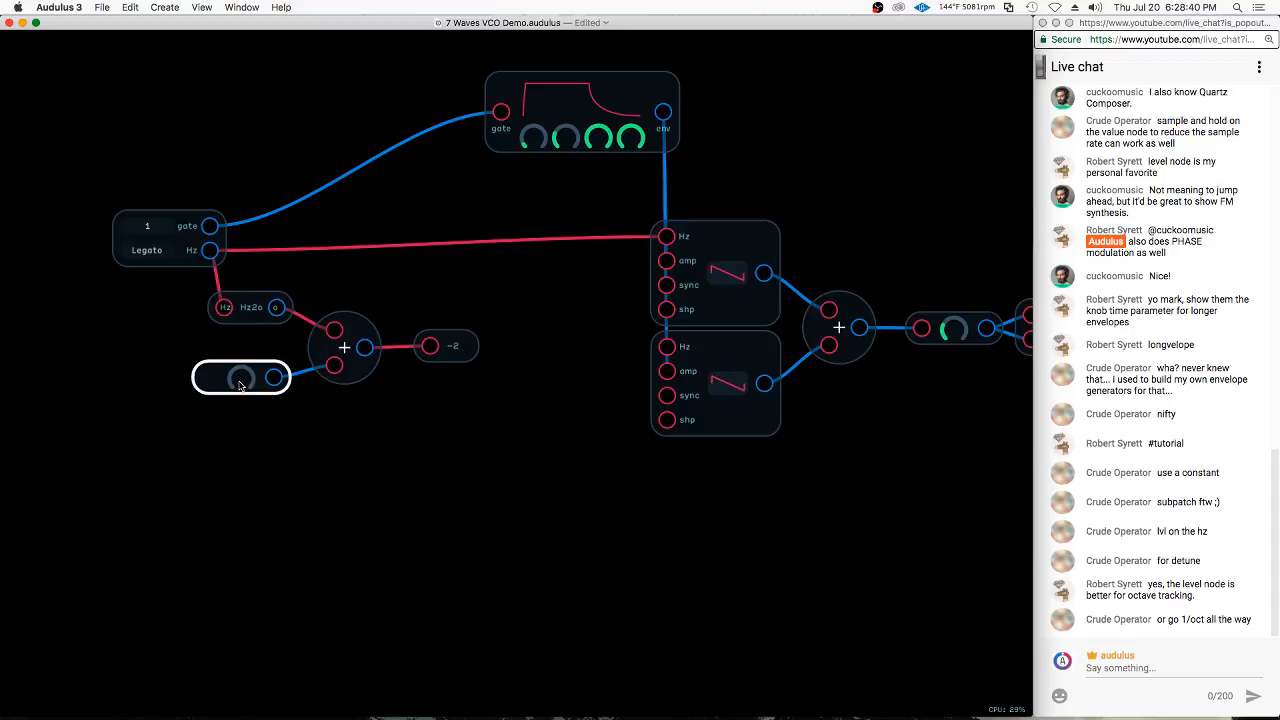
Disconnect the Constant node from the Add node's lower input and move it away from the Add node
drag(234, 388, 168, 382)
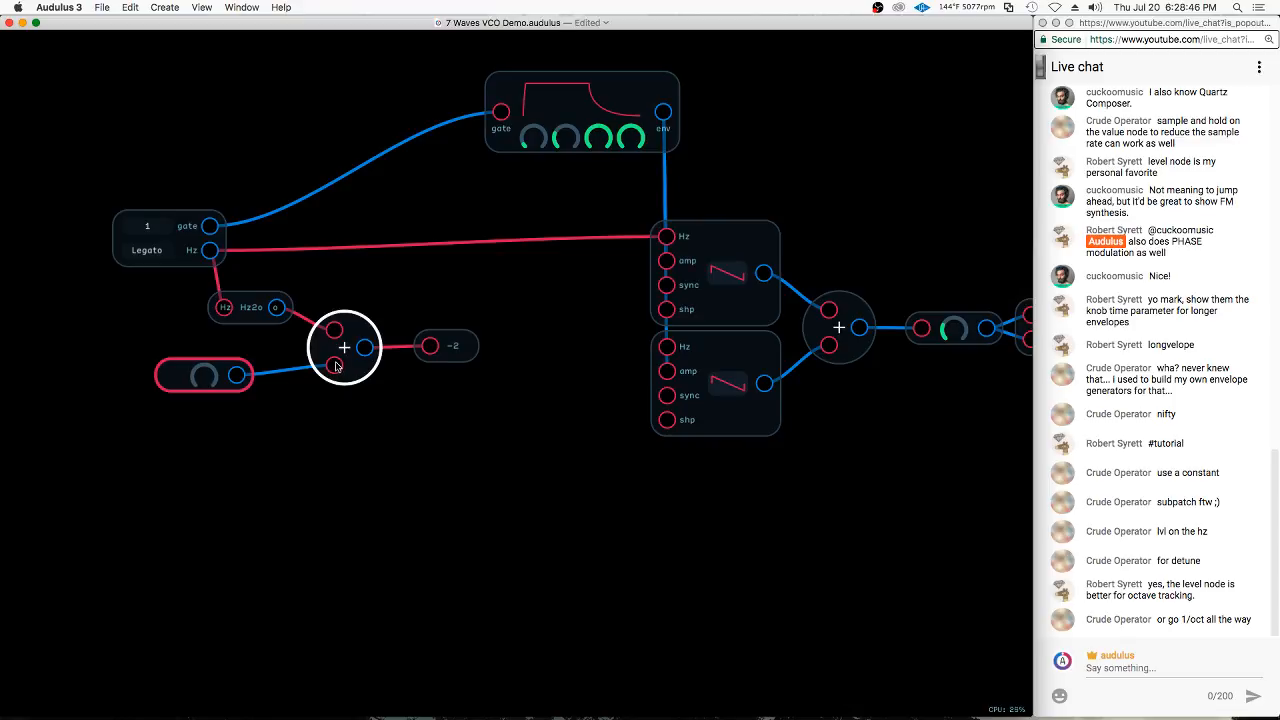
drag(337, 366, 326, 401)
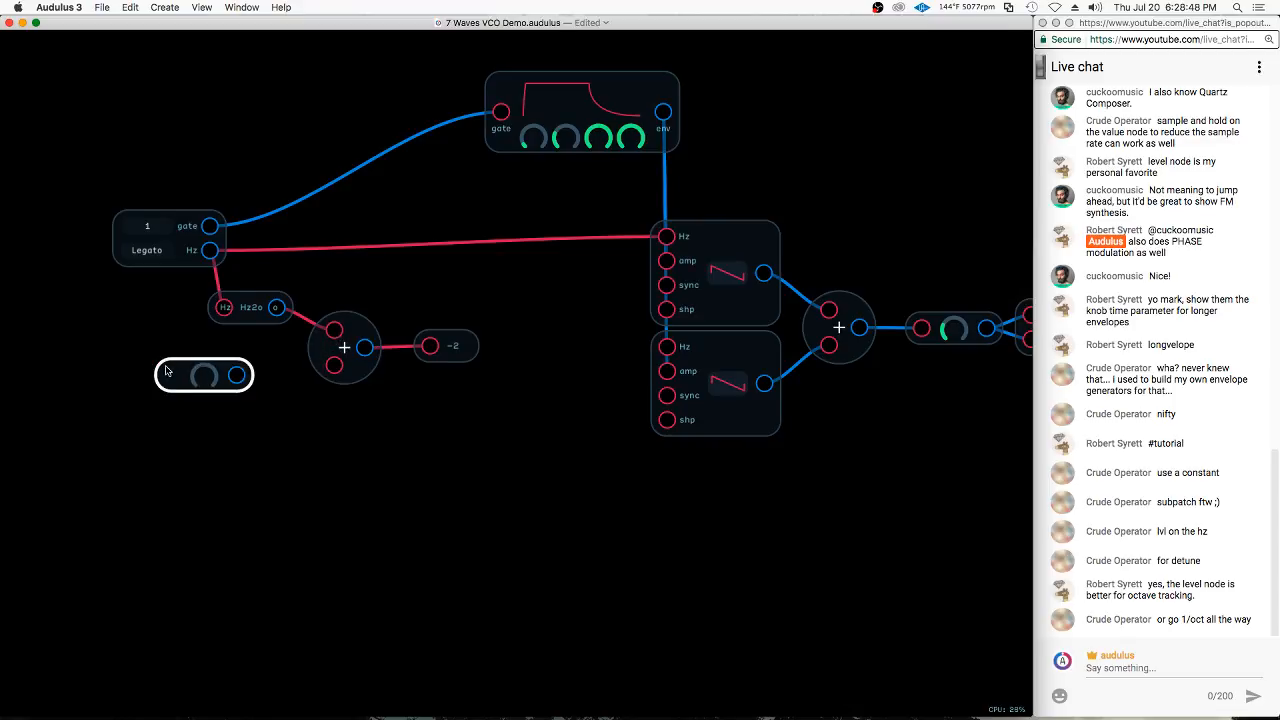
drag(167, 368, 145, 365)
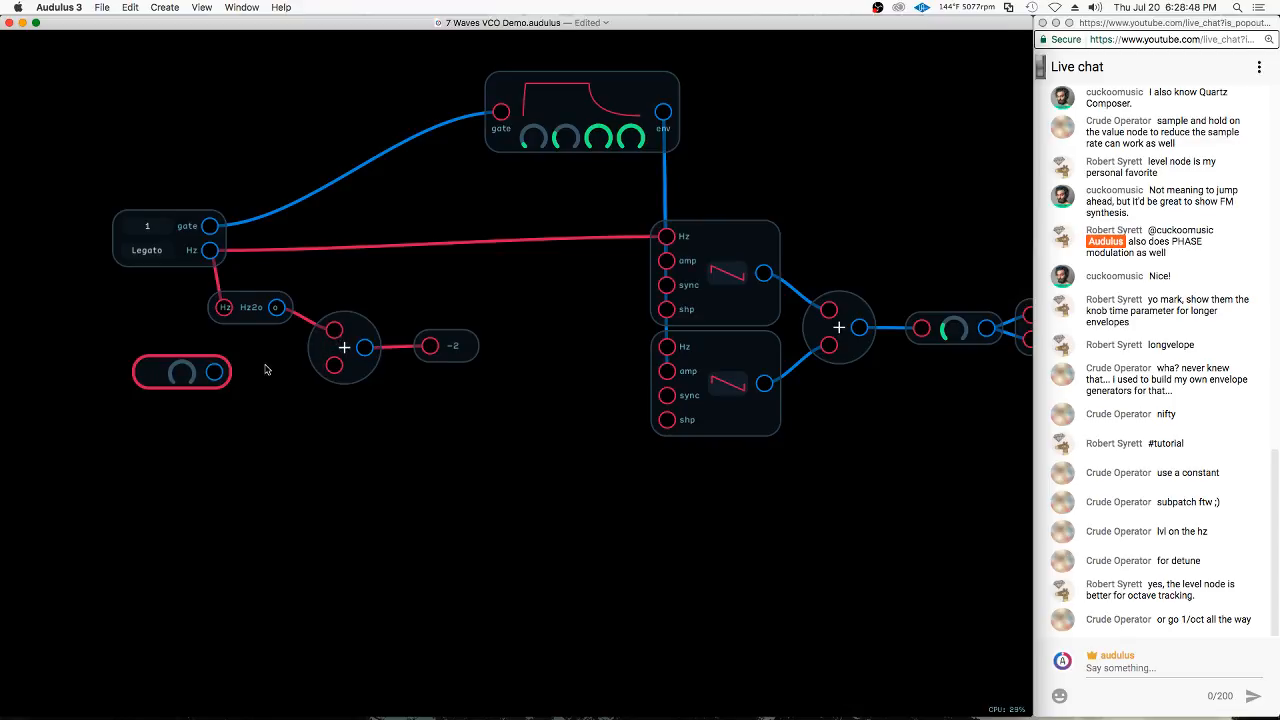
Try to set an expression on the Add node's unconnected lower input
double_click(335, 366)
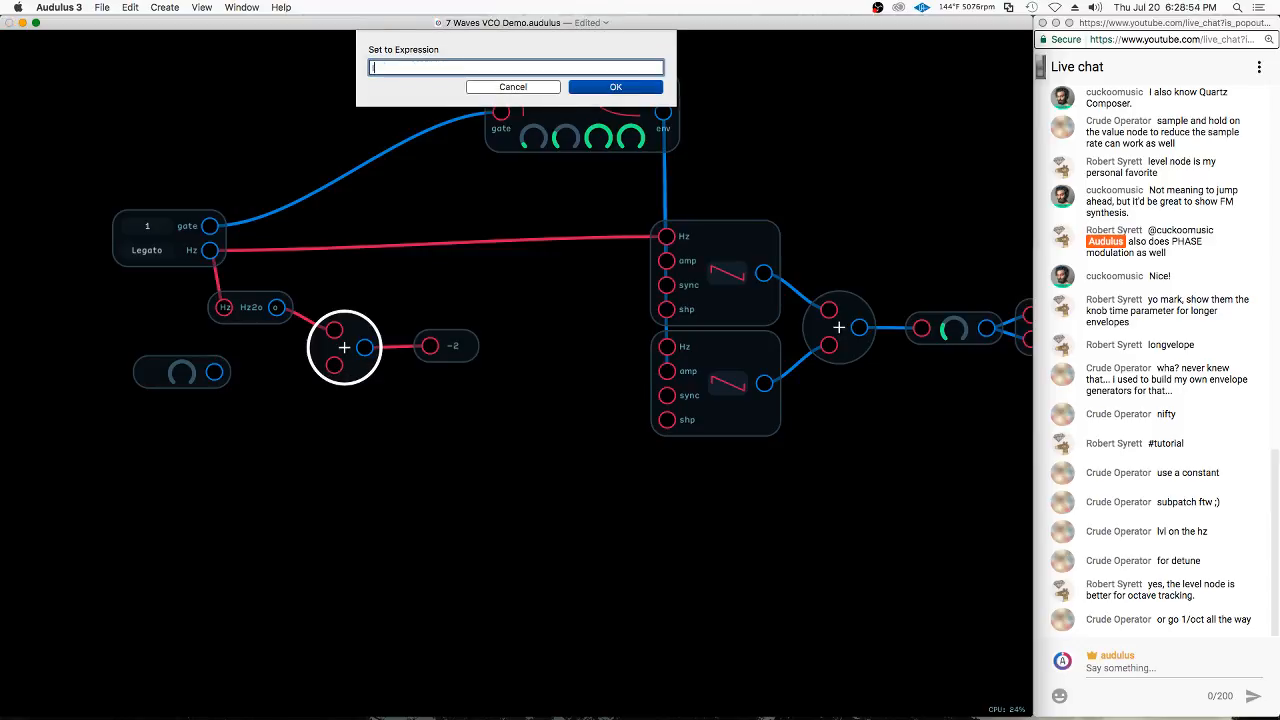
text(input)
key(Return)
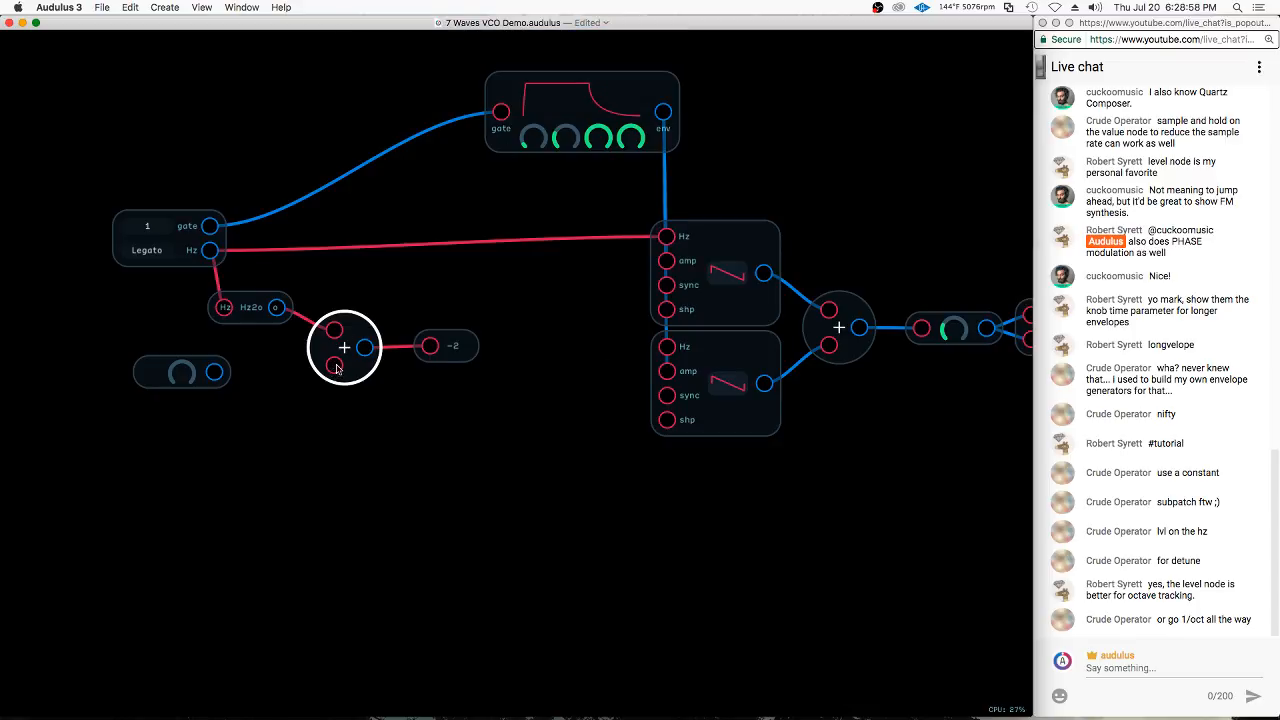
click(336, 368)
Attach an Expression node to the Add node's unconnected lower input
scroll(200, 403, up, 5)
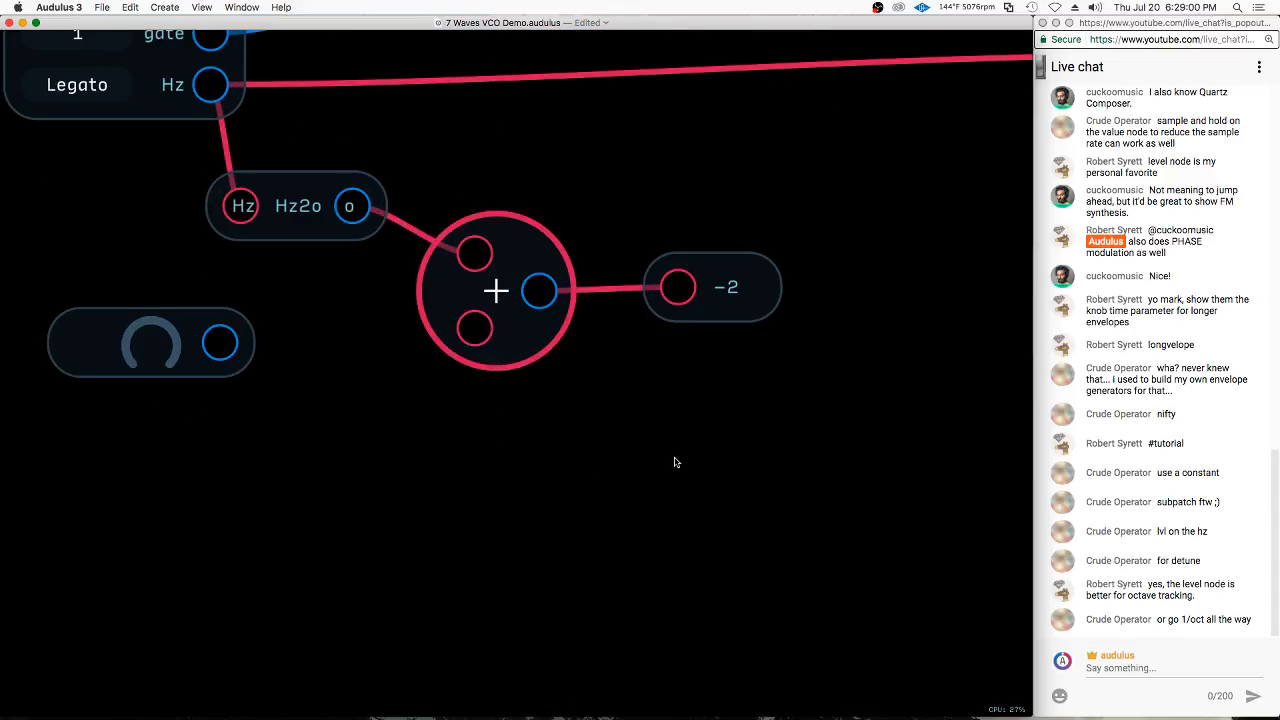
drag(675, 462, 828, 501)
drag(249, 363, 130, 361)
click(497, 397)
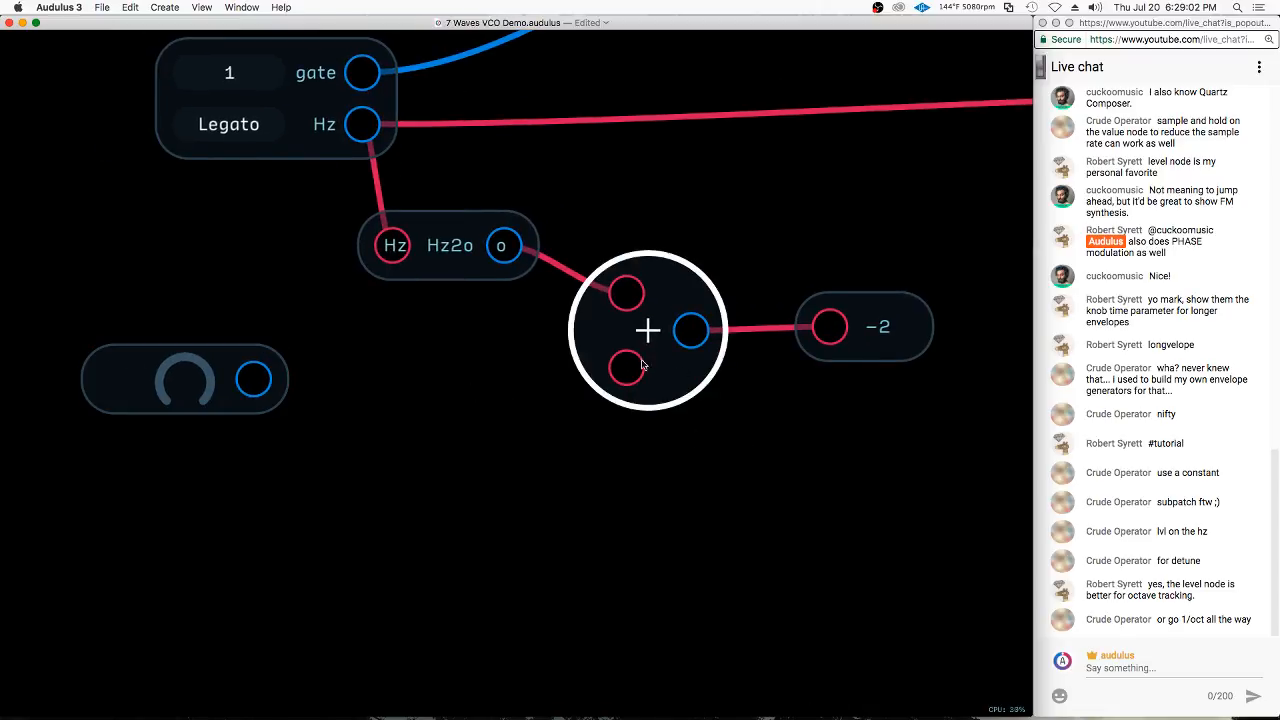
click(627, 371)
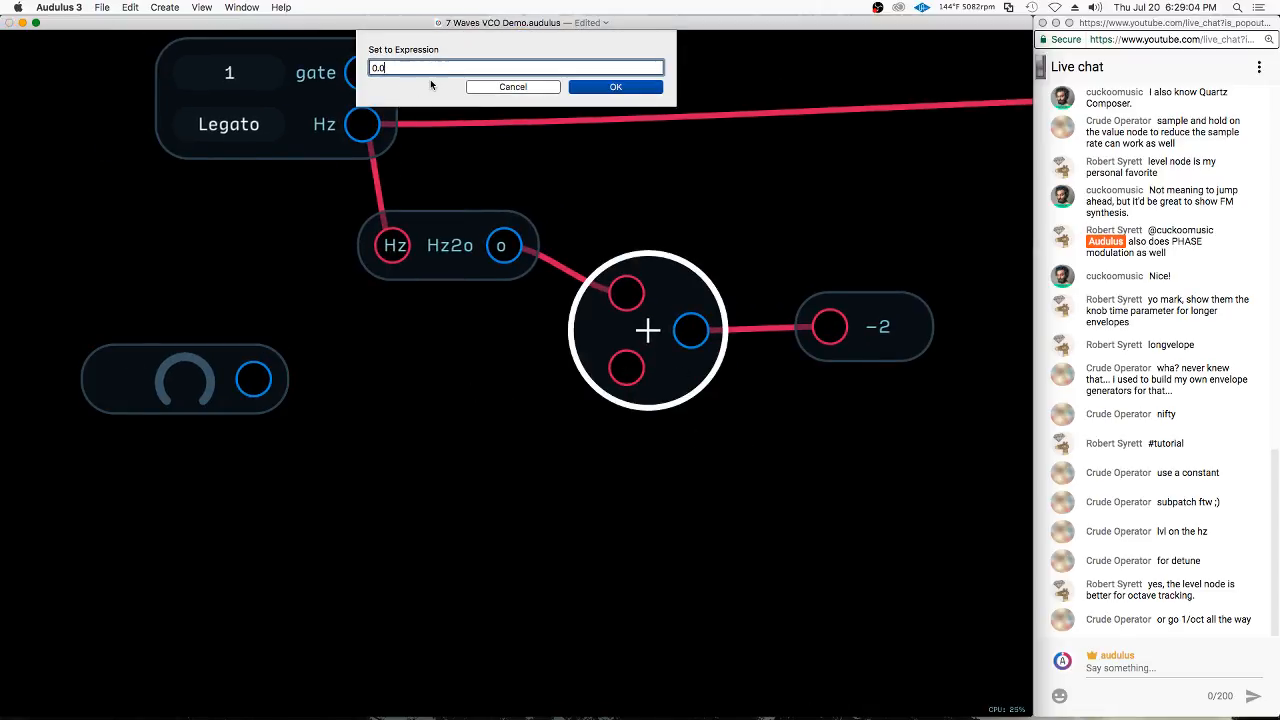
key(BackSpace)
key(BackSpace)
key(BackSpace)
key(Return)
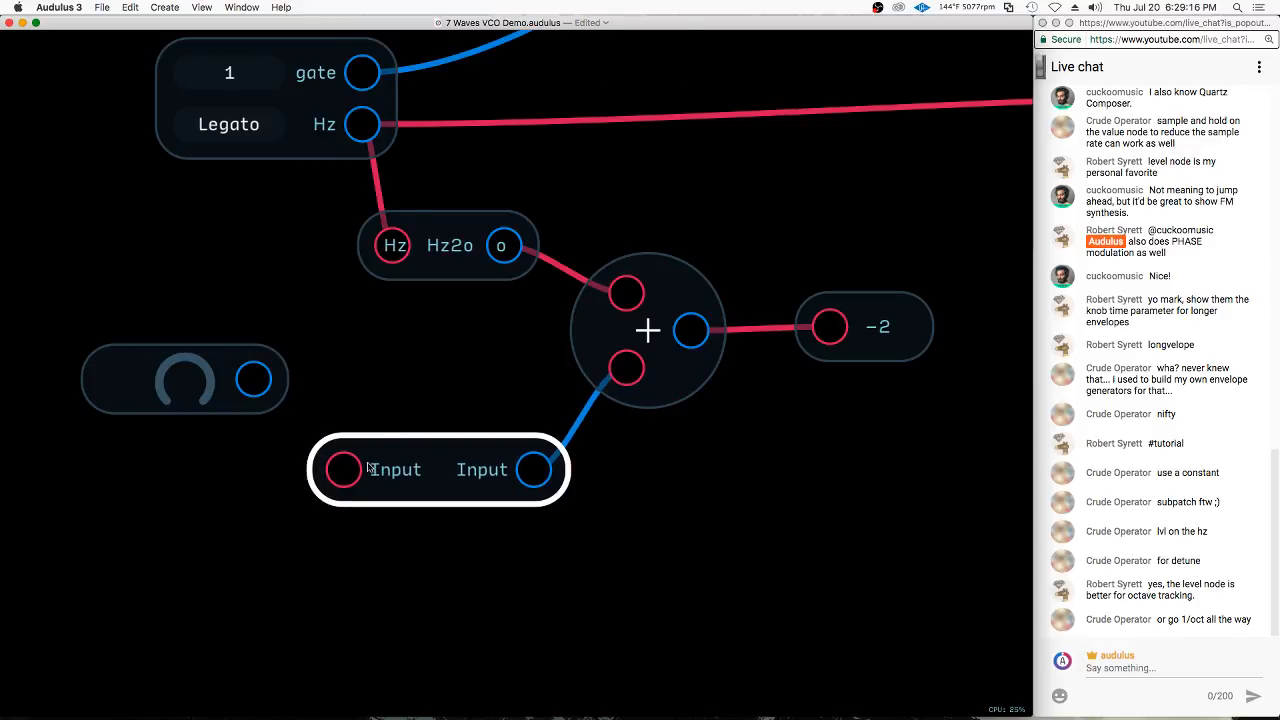
Change the Expression node's formula to Input*(1/12)
right_click(447, 461)
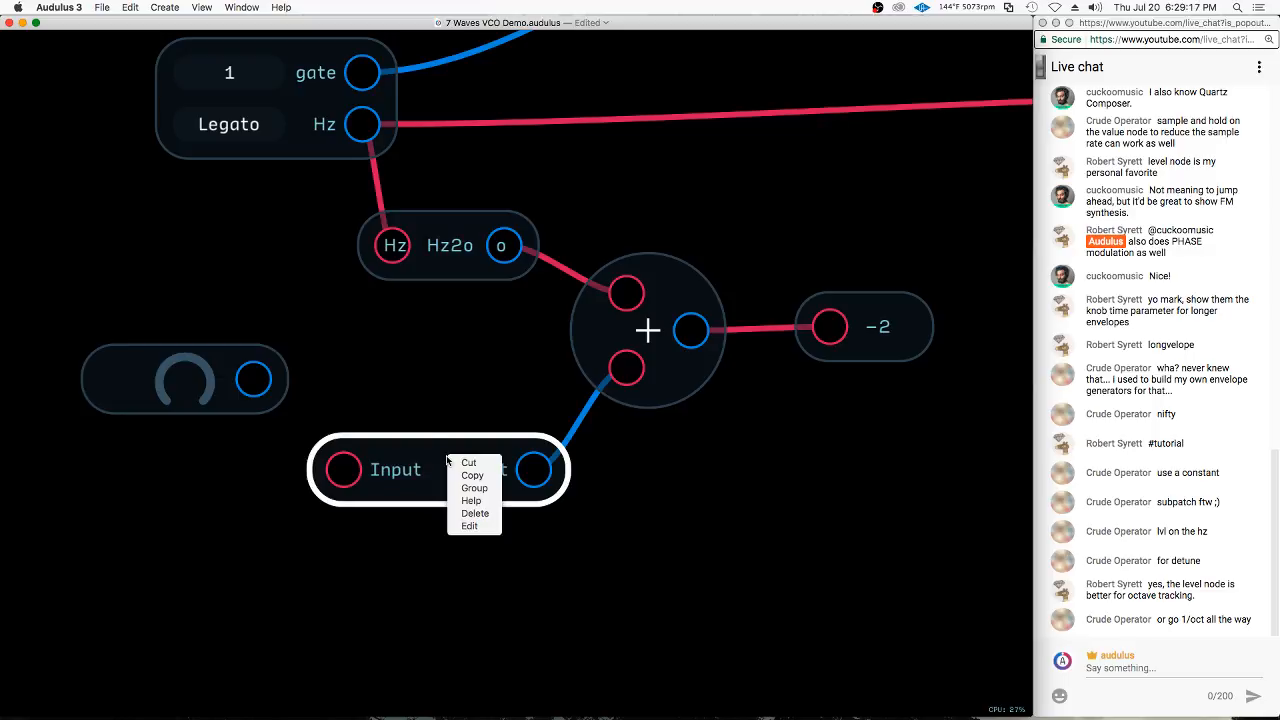
click(467, 529)
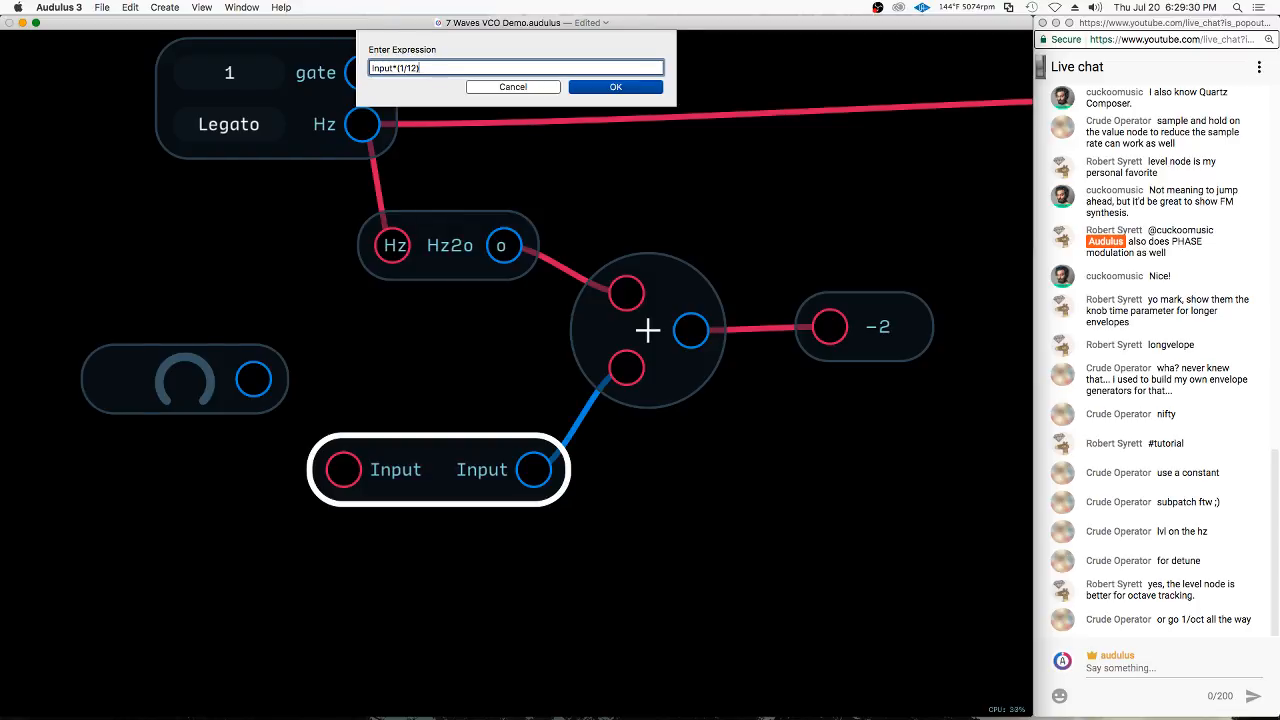
click(583, 90)
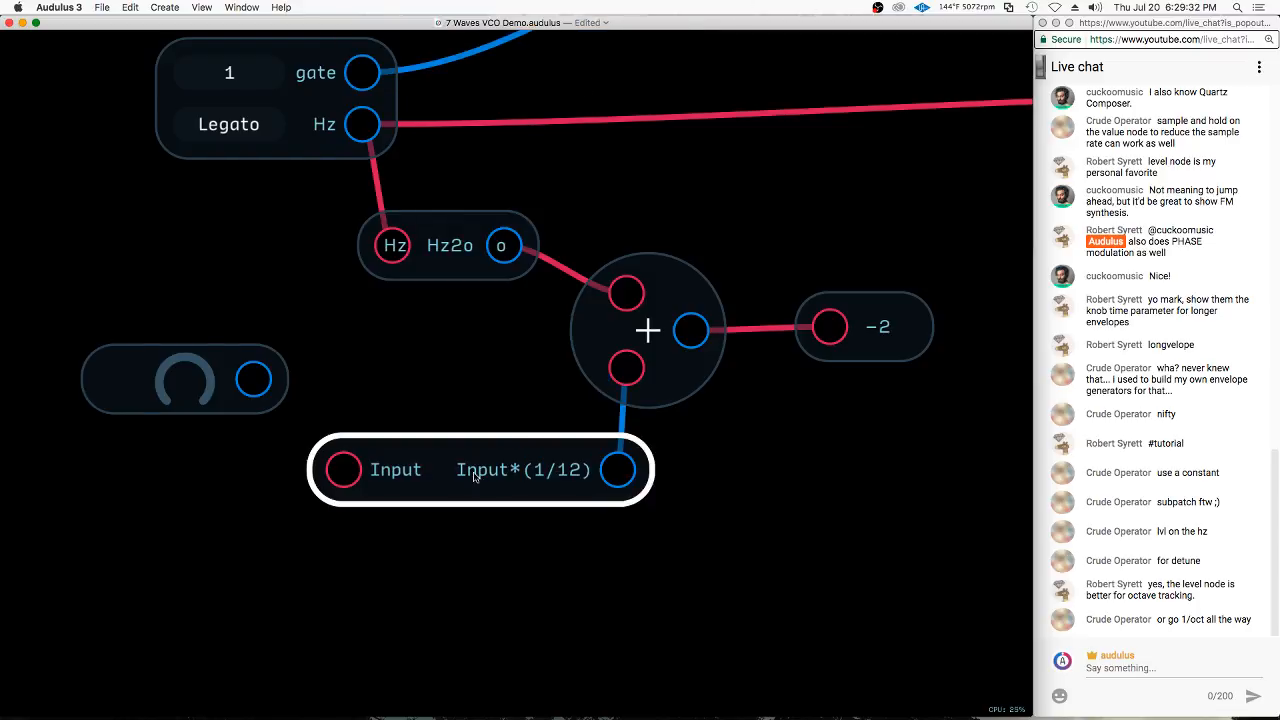
Connect the Constant knob to the Expression node's input and turn the knob up
drag(254, 378, 340, 447)
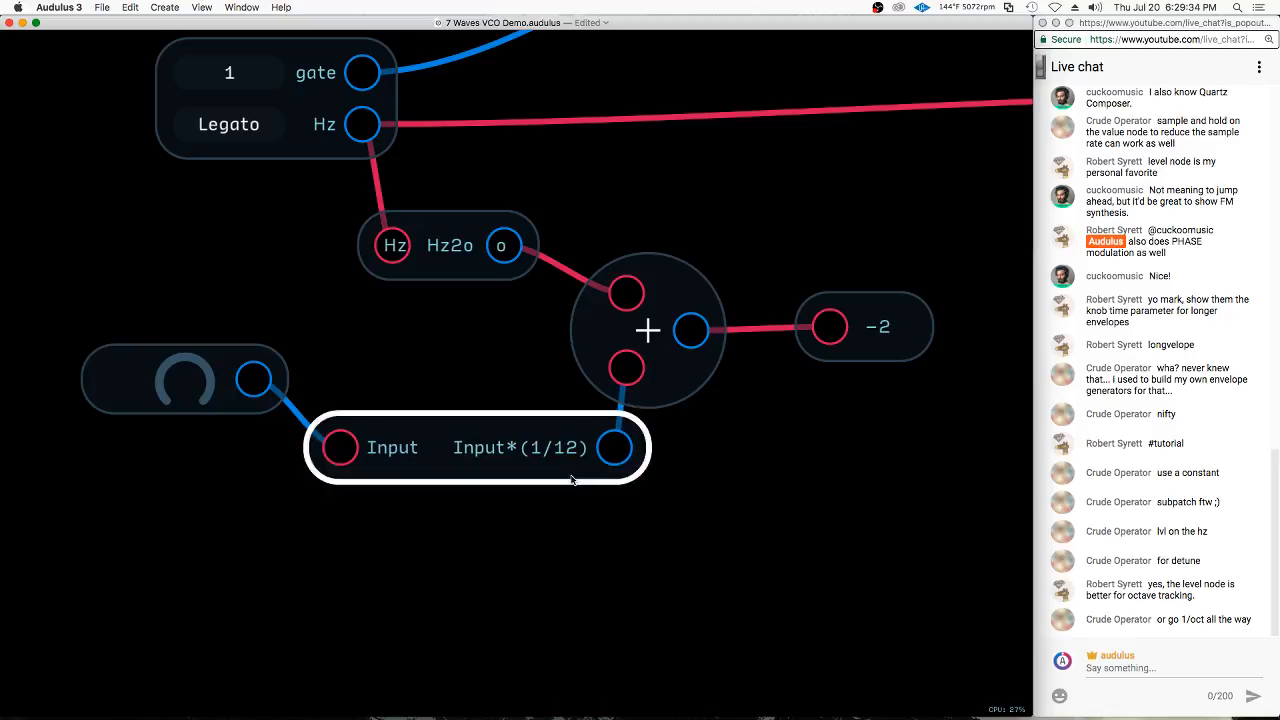
drag(184, 385, 870, 328)
scroll(149, 451, down, 4)
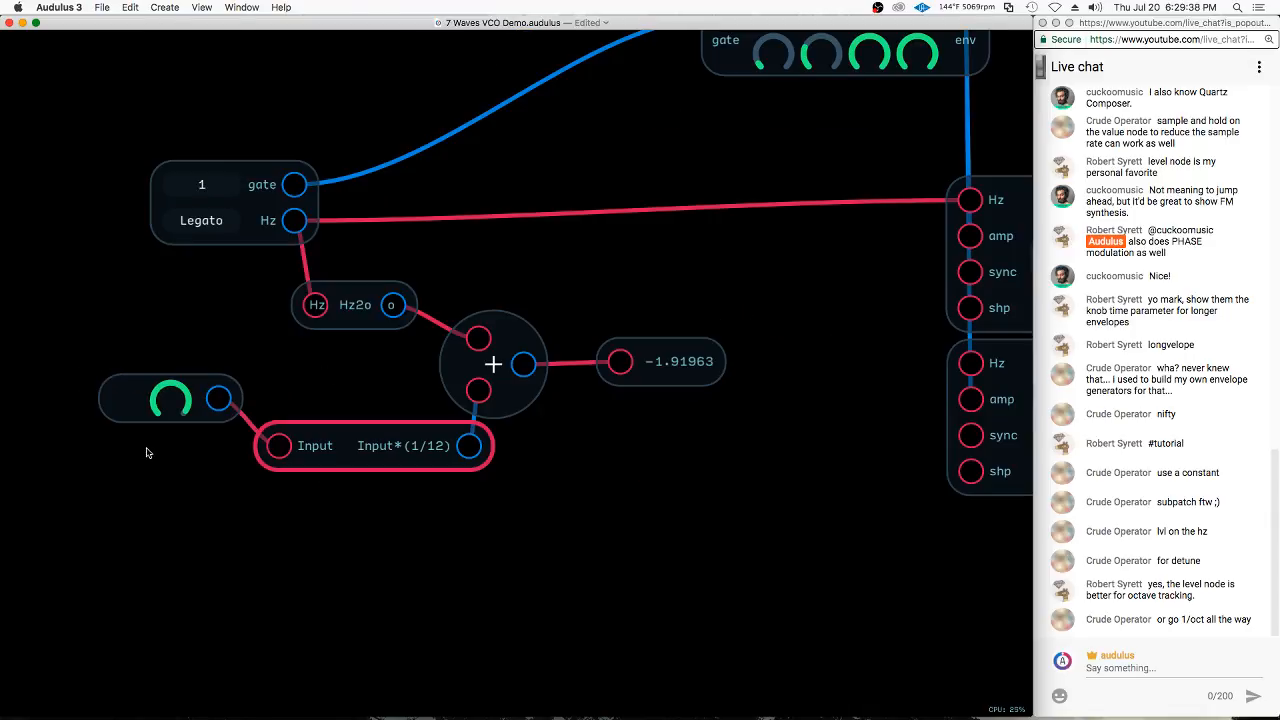
Insert the o2Hz translation module from the module library below the Value node
scroll(354, 426, down, 1)
drag(509, 369, 830, 368)
right_click(636, 431)
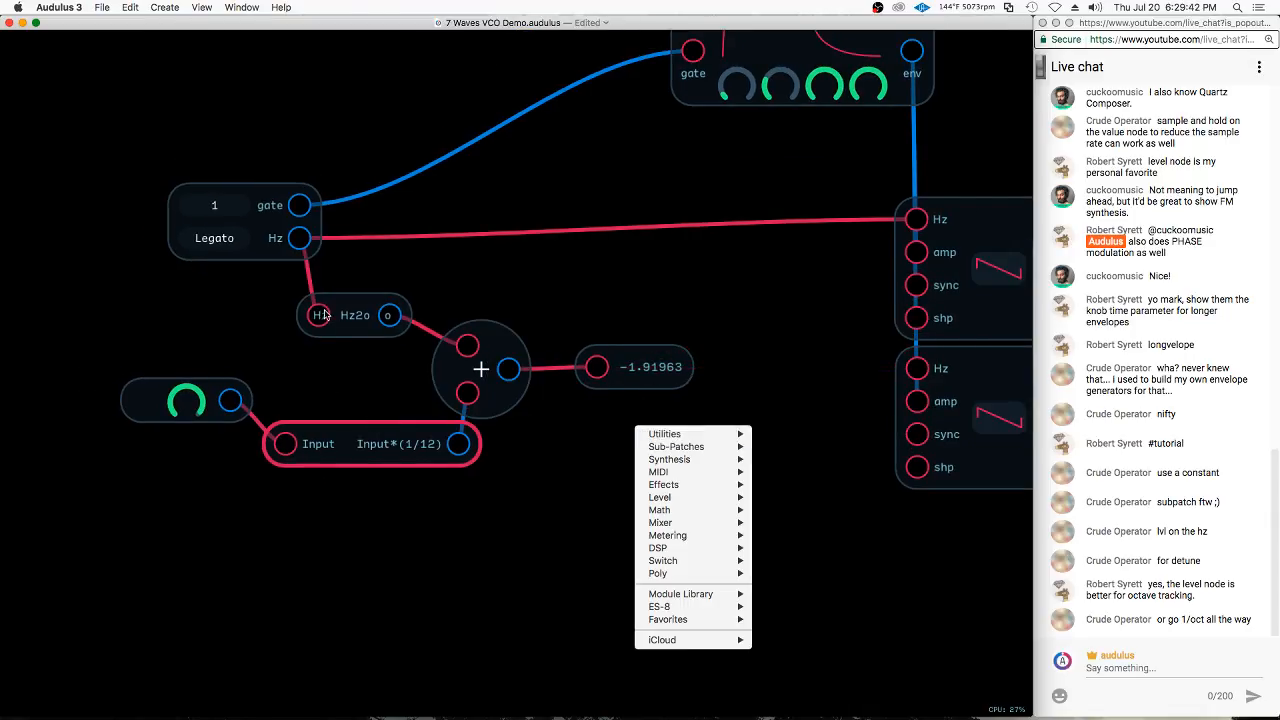
mouse_move(703, 597)
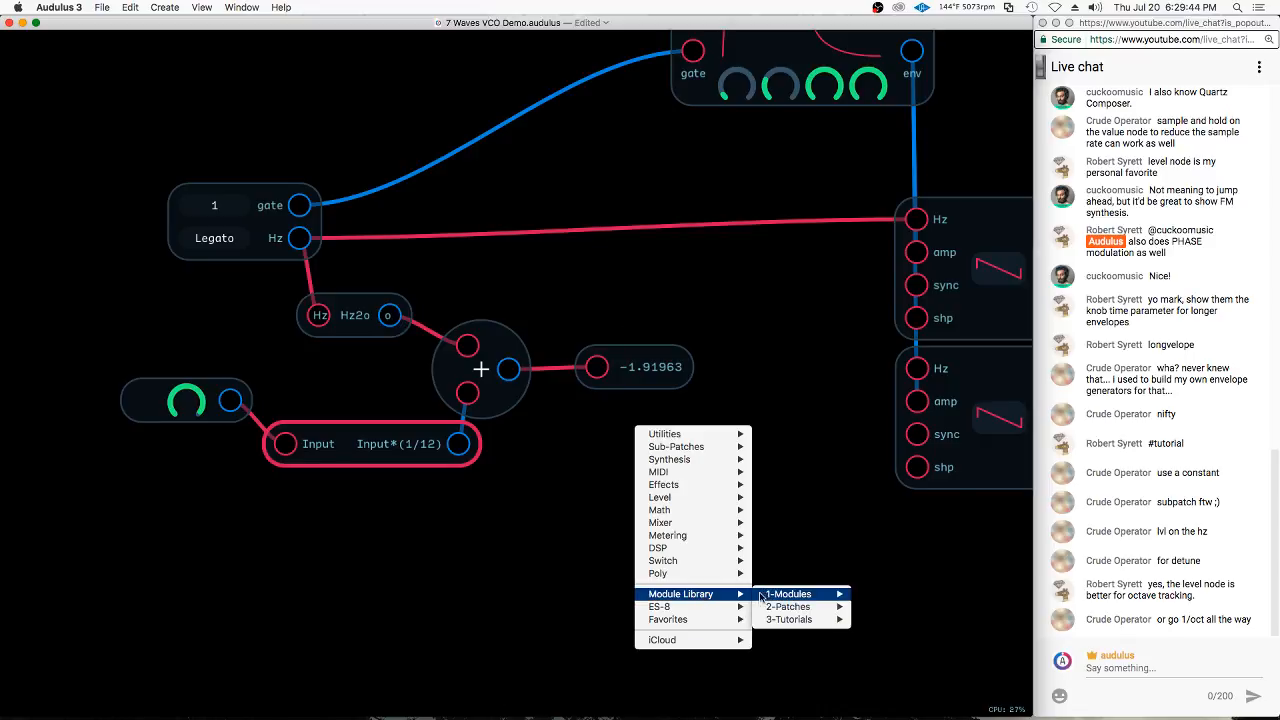
mouse_move(788, 598)
mouse_move(910, 645)
mouse_move(909, 686)
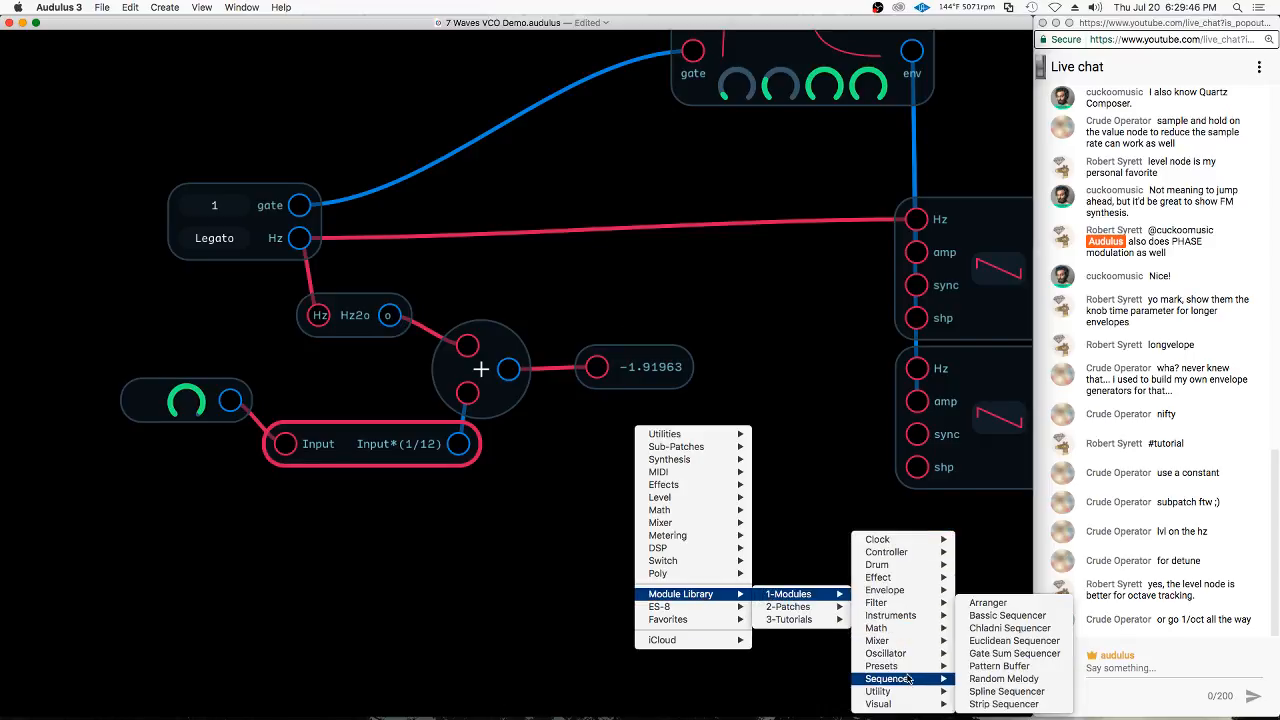
mouse_move(1012, 693)
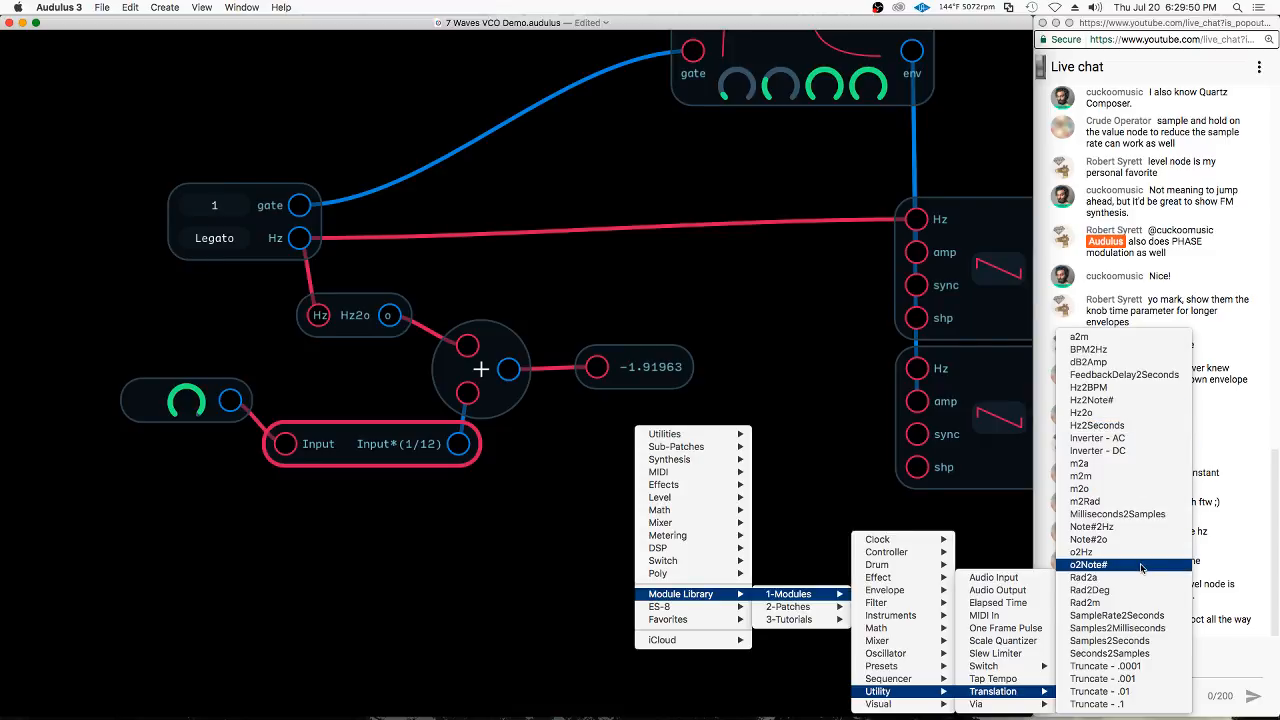
click(1081, 552)
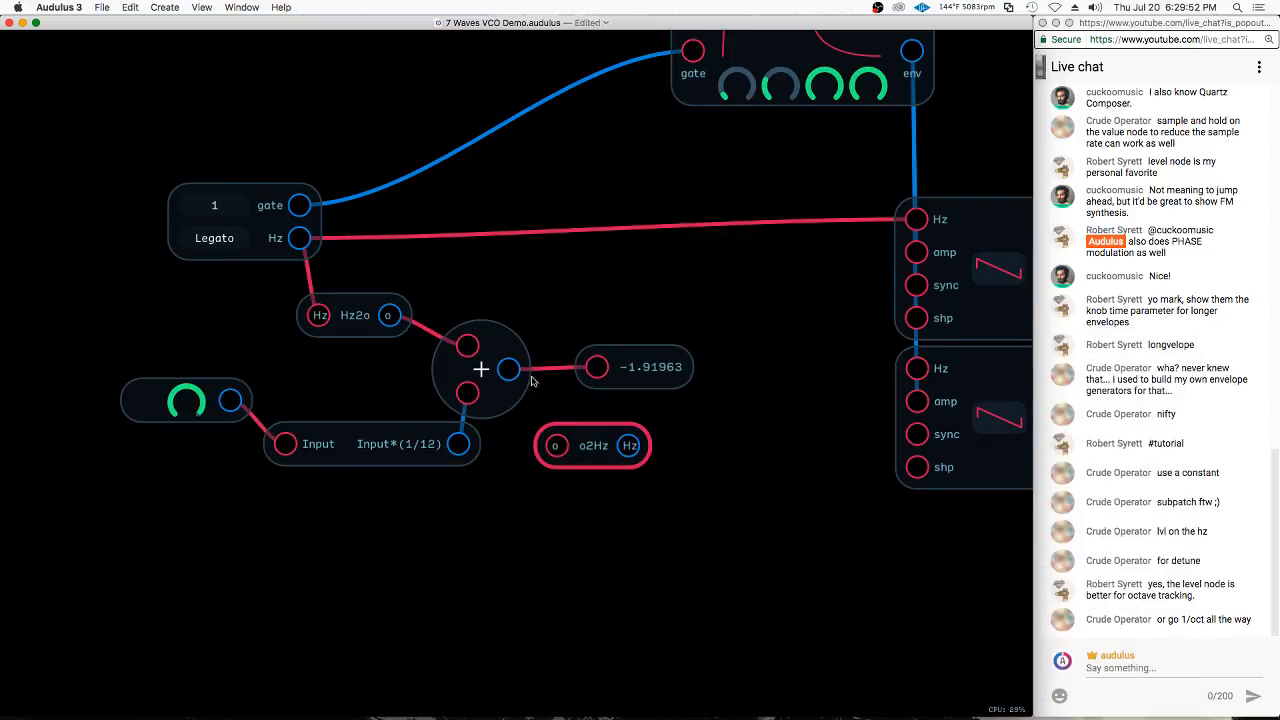
Route the Add node's output into o2Hz, and attach the Value node to the Hz output of o2Hz
drag(510, 370, 598, 368)
click(611, 440)
drag(646, 369, 728, 316)
drag(634, 254, 780, 316)
Duplicate the Value node and connect the copy to the keyboard's Hz output
key(super+d)
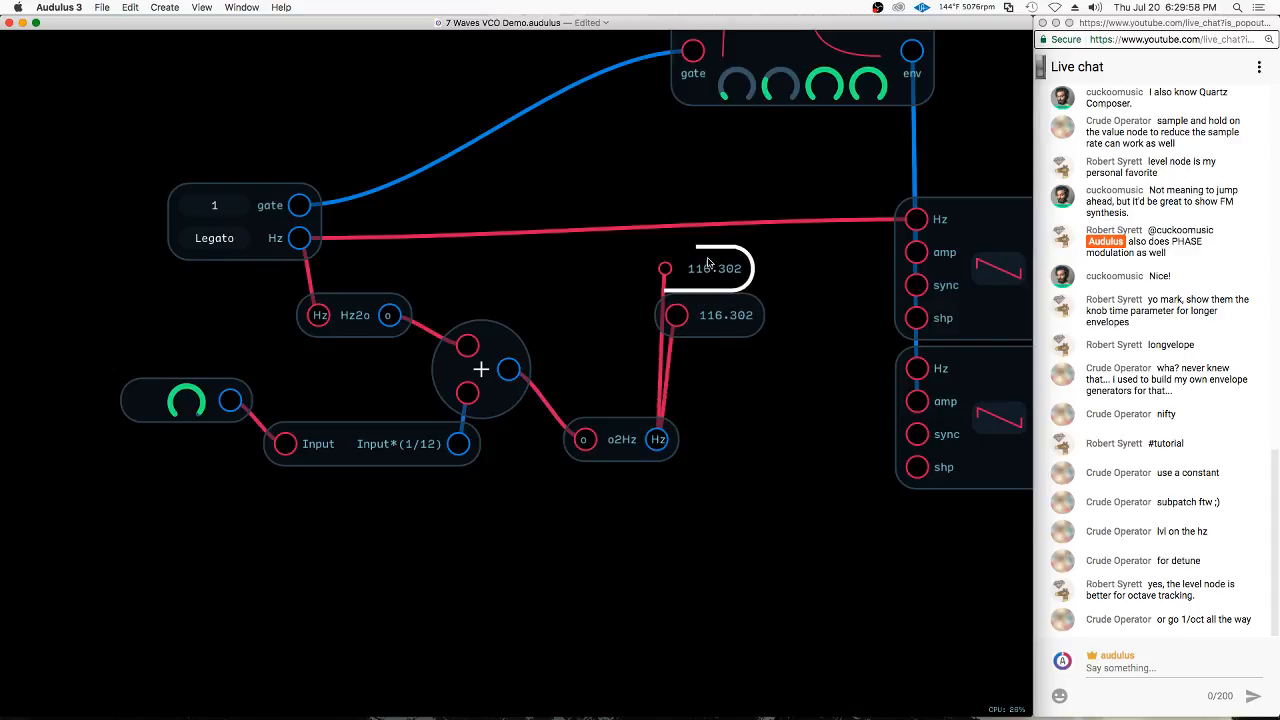
drag(300, 237, 651, 269)
drag(690, 267, 704, 267)
Connect the o2Hz output to the second oscillator's Hz input, and turn the Constant knob down for a smaller detune
drag(625, 447, 916, 368)
click(742, 414)
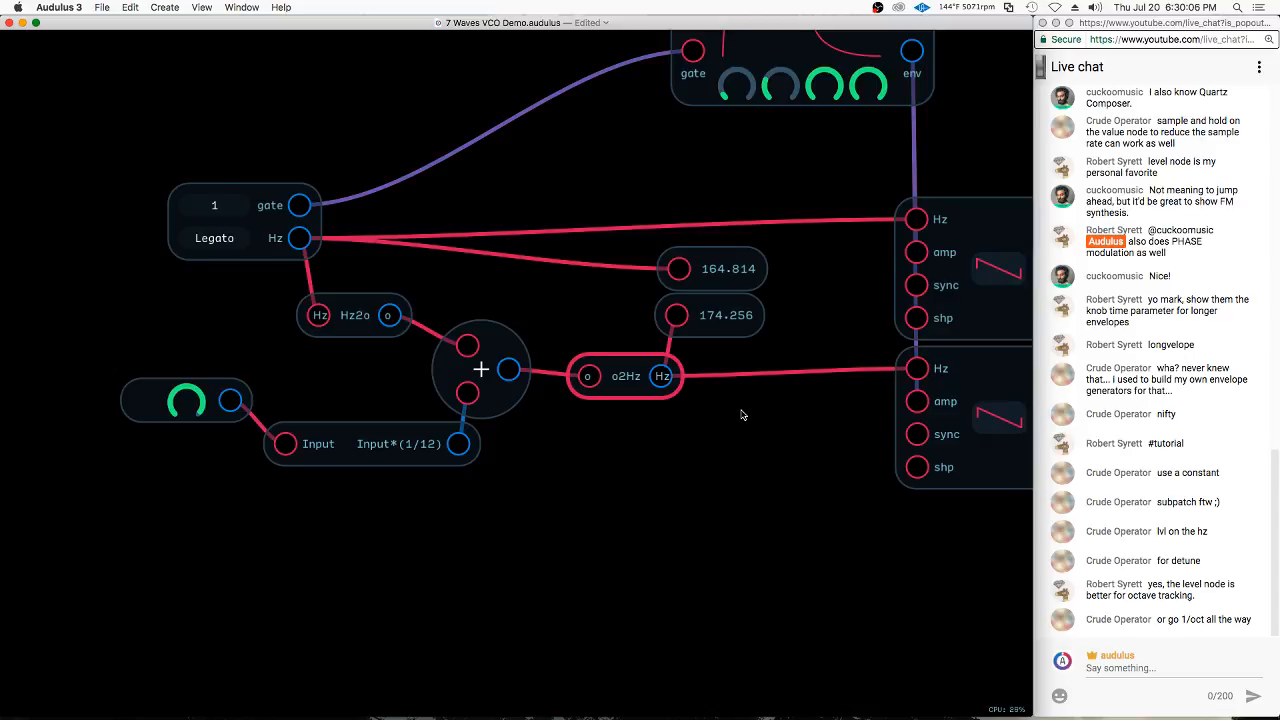
drag(186, 401, 29, 541)
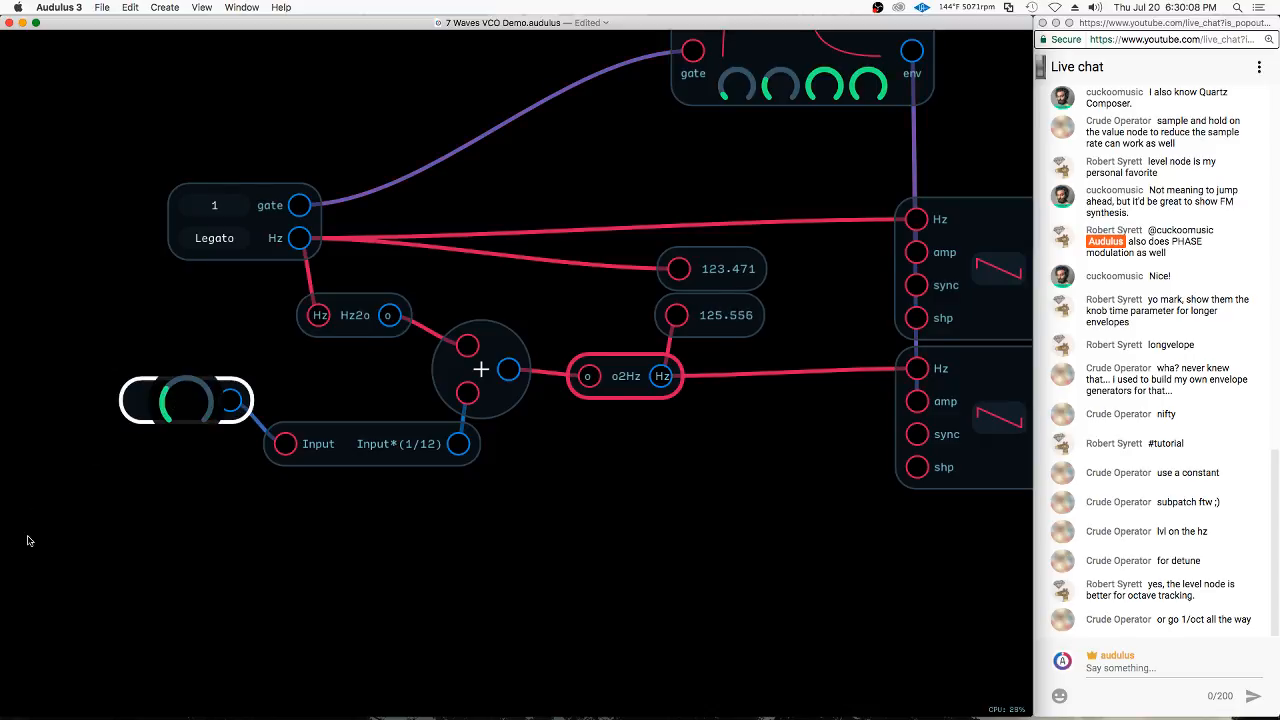
scroll(206, 566, down, 2)
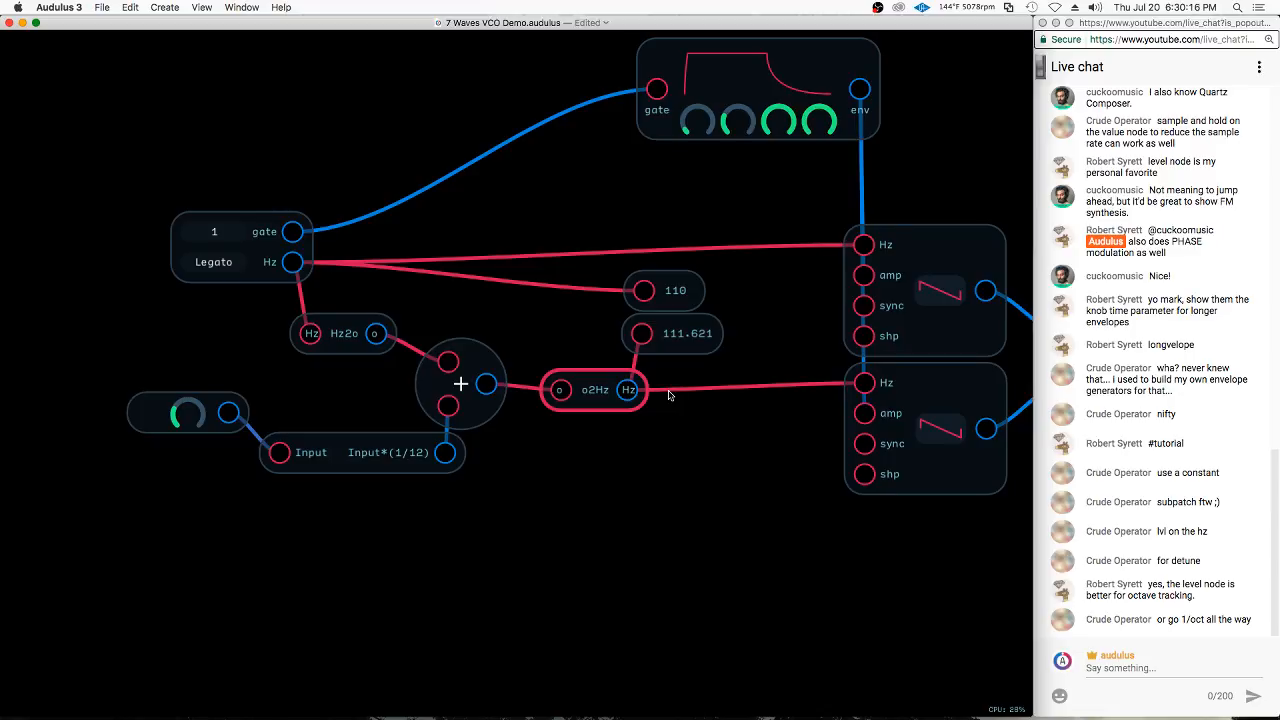
Reposition the Hz2o and Add nodes closer to the o2Hz node to tidy the detune chain
click(647, 320)
drag(345, 335, 382, 305)
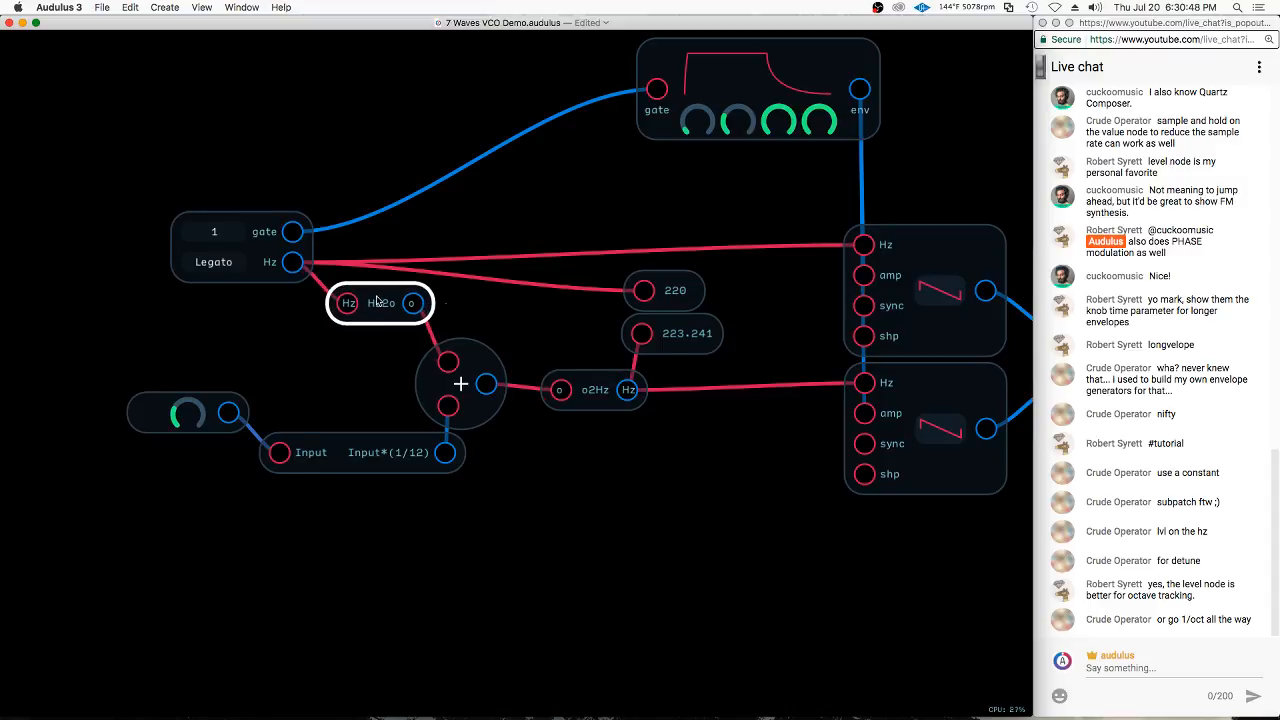
drag(462, 393, 493, 385)
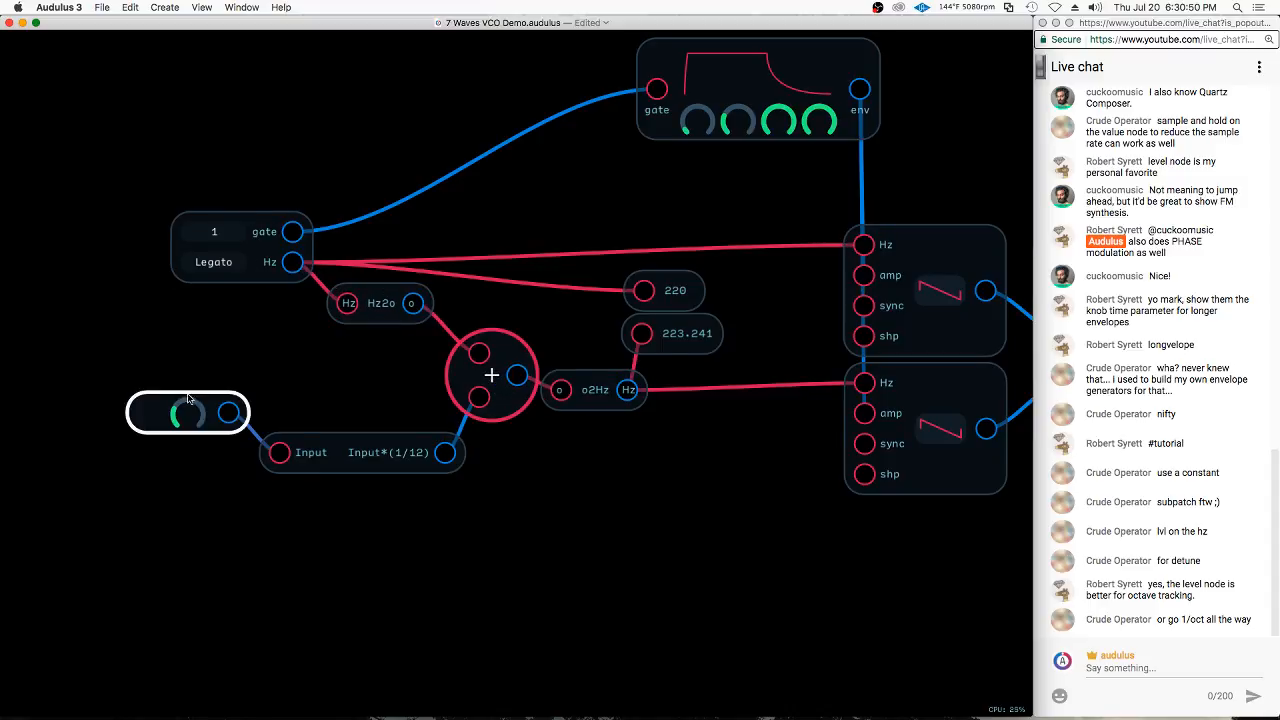
Fine-tune the Constant knob to a slightly smaller detune offset
drag(190, 414, 165, 428)
click(536, 482)
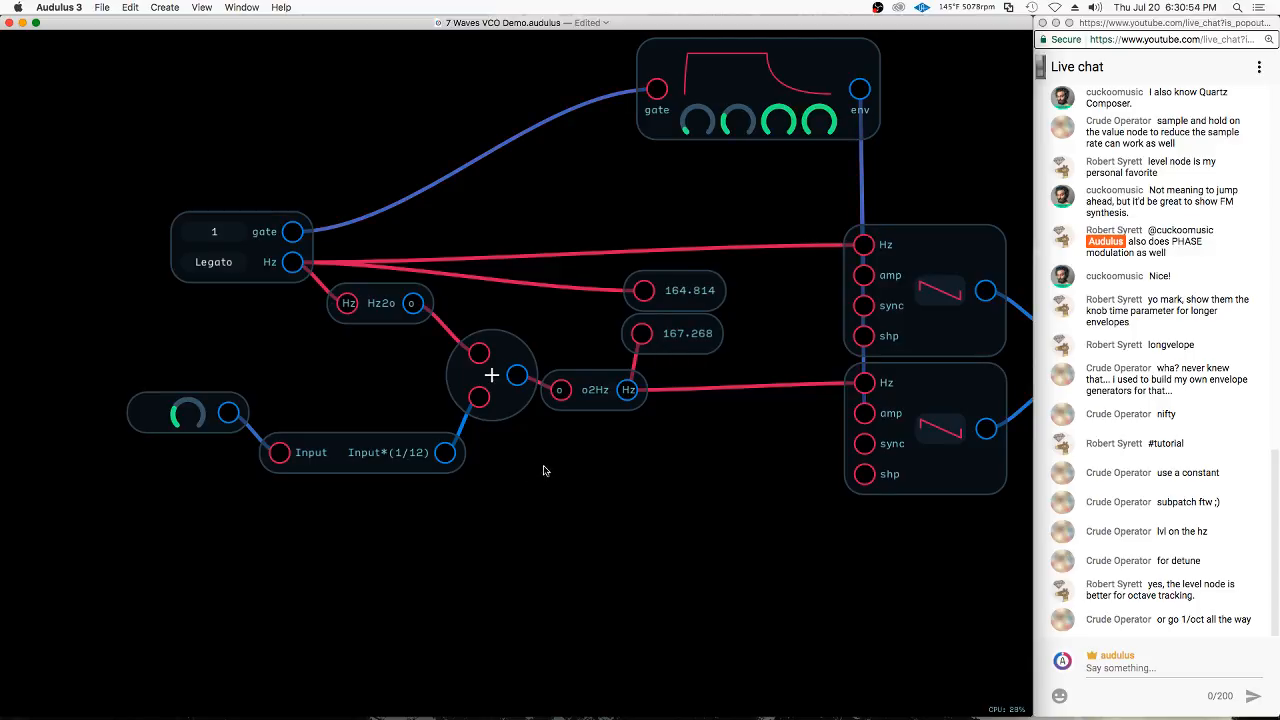
mouse_move(190, 421)
mouse_down()
mouse_move(228, 411)
mouse_move(181, 437)
mouse_up()
Move the first oscillator up slightly to leave a gap above the second oscillator
scroll(308, 231, down, 2)
click(837, 444)
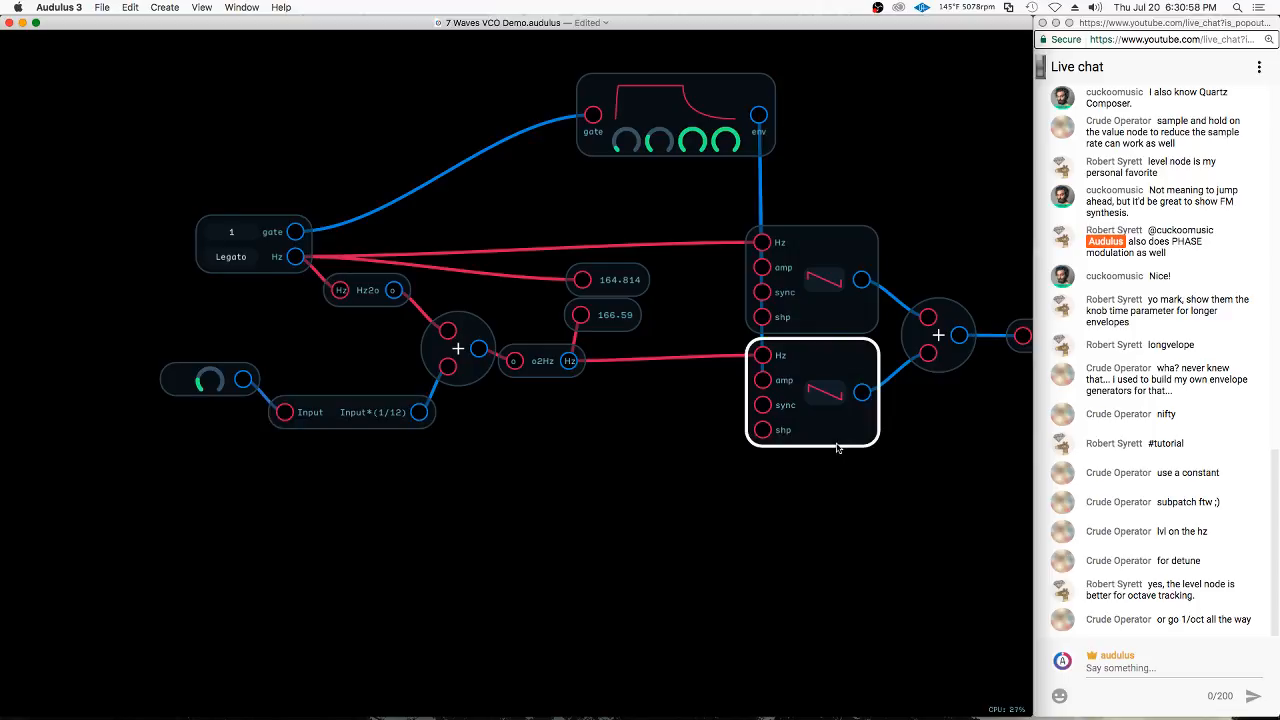
click(846, 252)
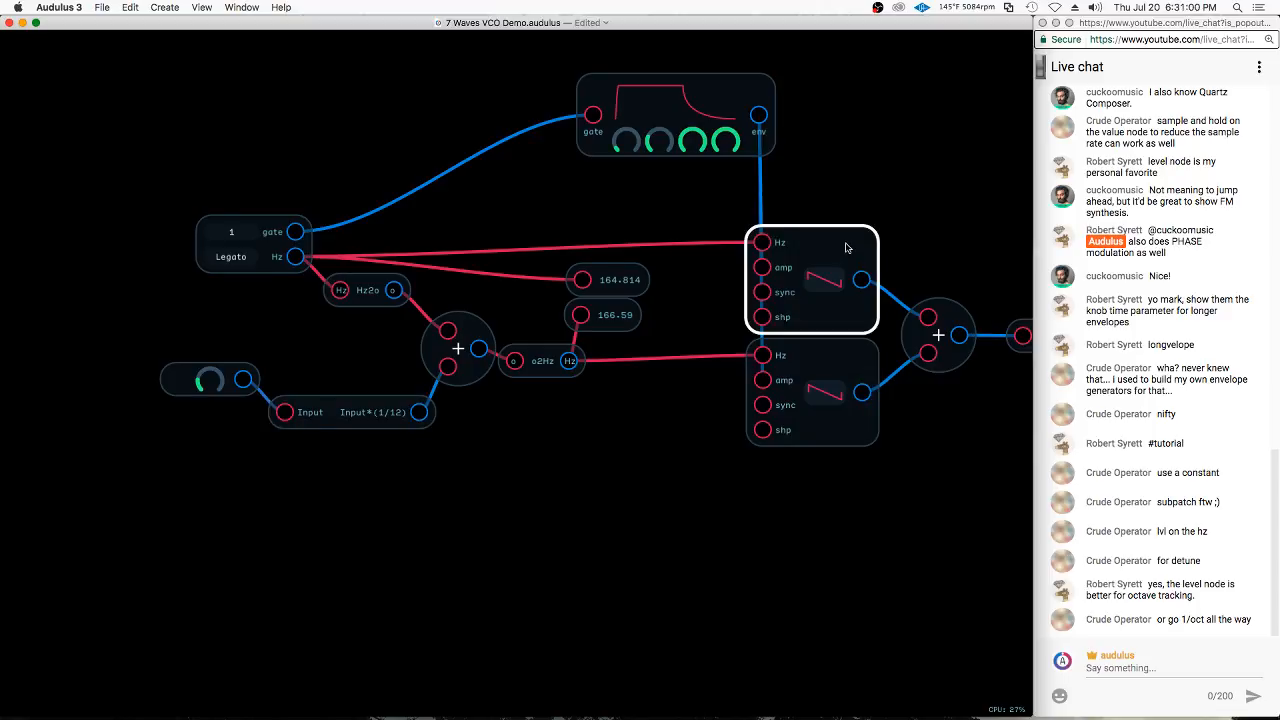
drag(846, 248, 846, 235)
Line up the Constant, Expression and Hz2o nodes with the Add node's inputs, and move the keyboard farther from the oscillators
click(310, 270)
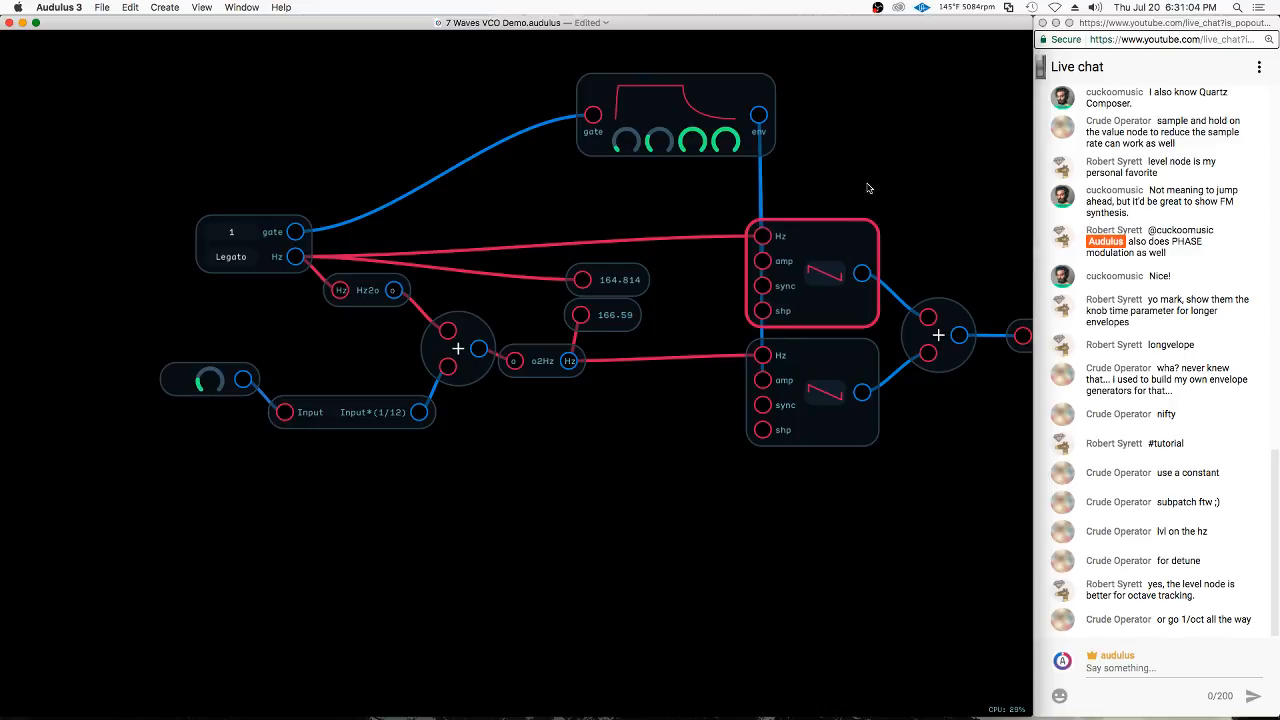
drag(318, 412, 310, 377)
drag(180, 377, 158, 375)
mouse_move(285, 349)
mouse_down()
mouse_move(148, 362)
mouse_move(403, 370)
mouse_move(330, 361)
mouse_up()
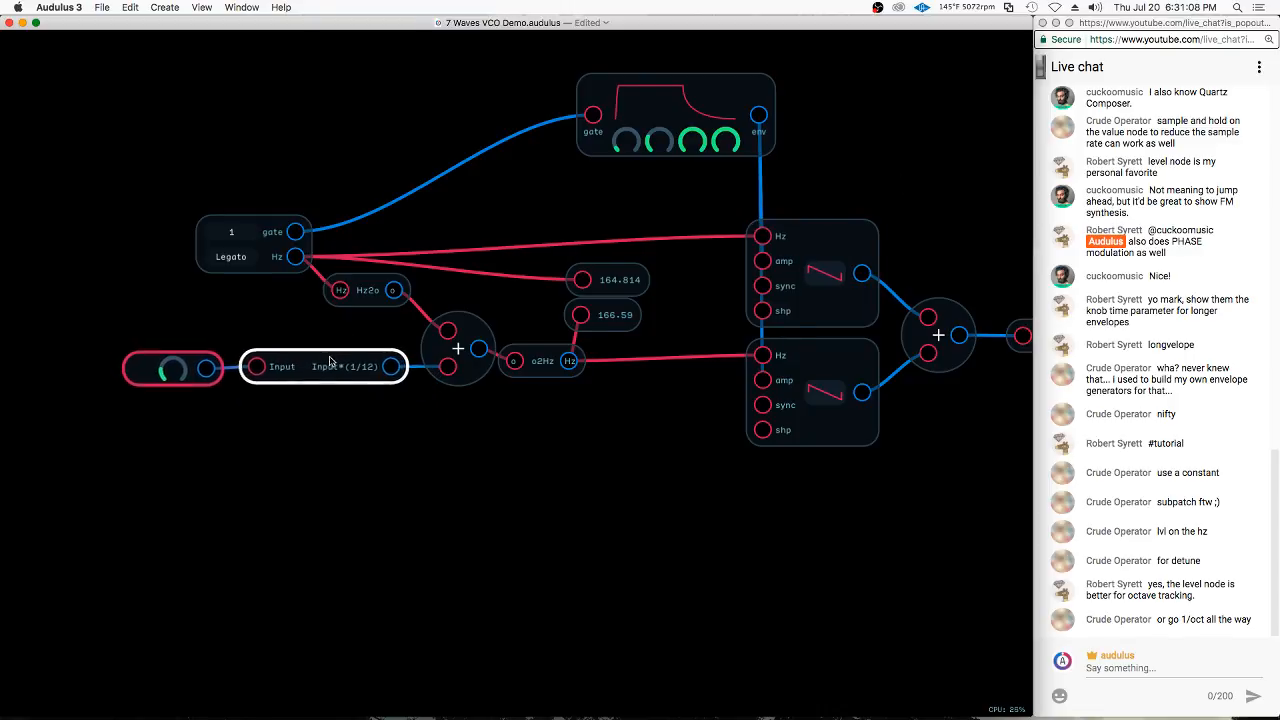
drag(285, 228, 148, 221)
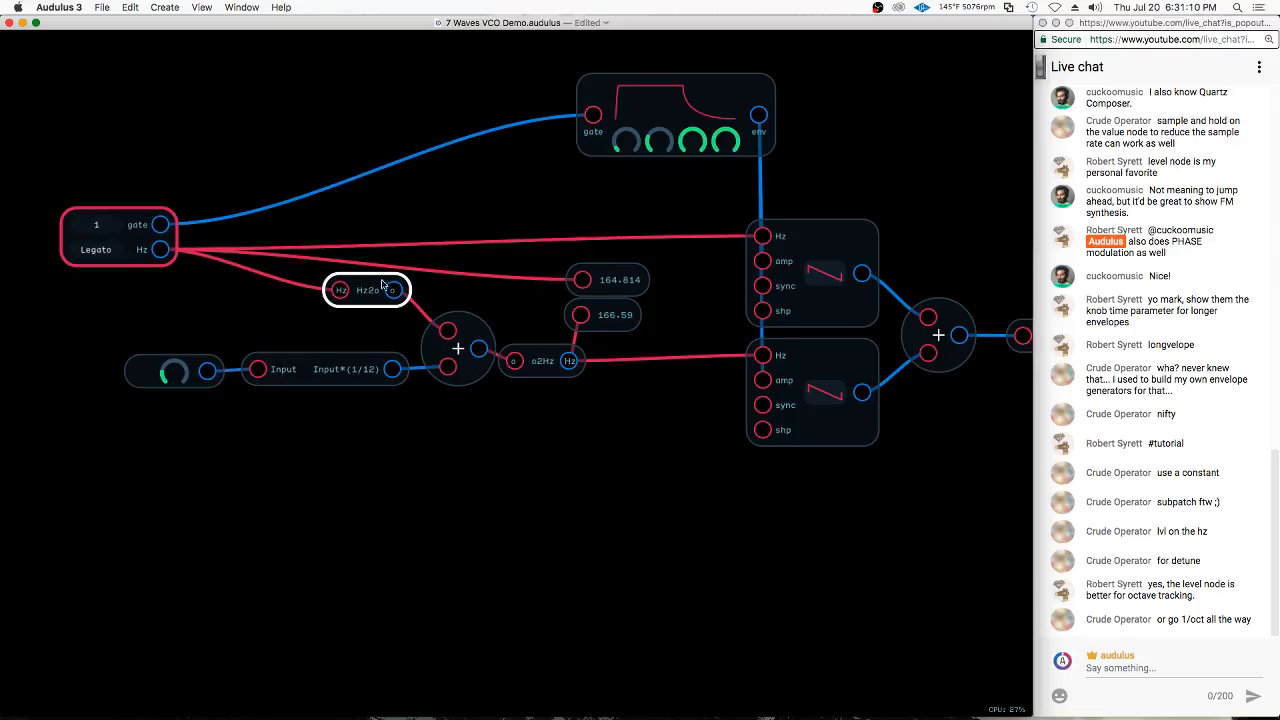
mouse_move(368, 285)
mouse_down()
mouse_move(363, 320)
mouse_move(210, 350)
mouse_up()
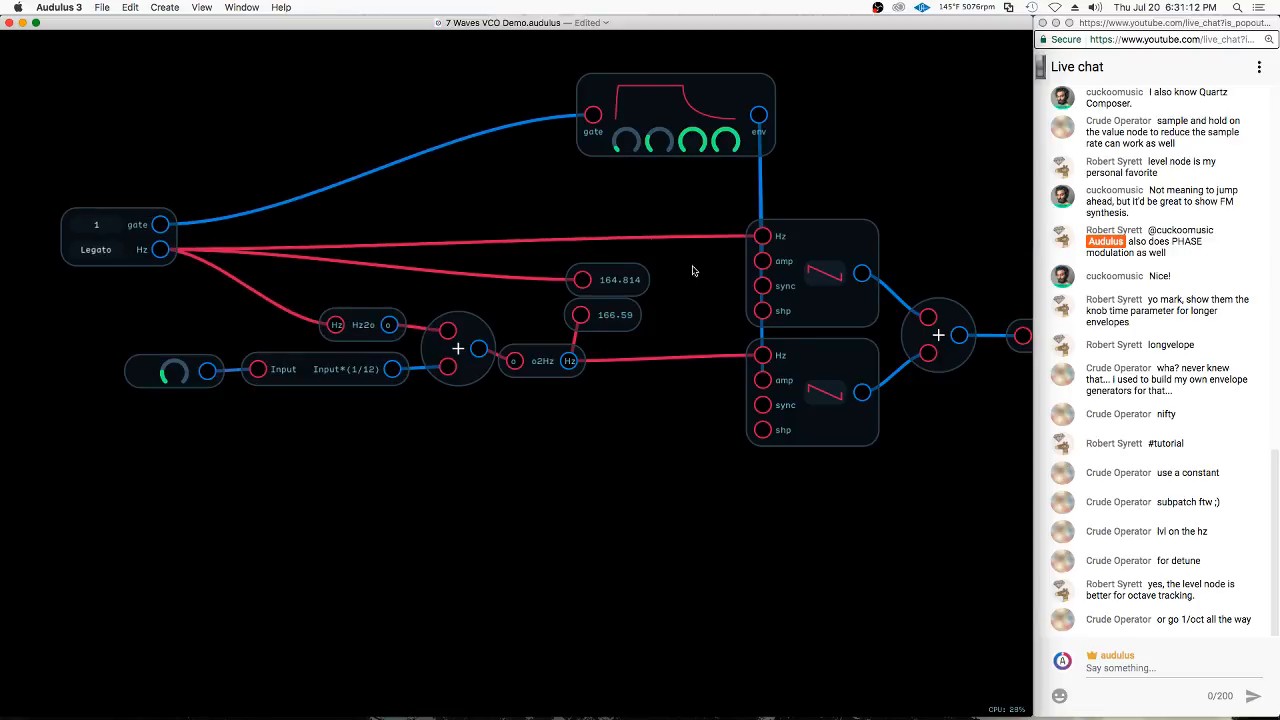
Delete both Value nodes, and duplicate the second oscillator with its whole detune chain, placing the copy below the originals
drag(640, 234, 629, 315)
key(Delete)
mouse_move(397, 273)
mouse_down()
mouse_move(206, 285)
mouse_move(391, 424)
mouse_move(795, 432)
mouse_up()
key(super+d)
drag(844, 368, 844, 500)
mouse_move(124, 333)
mouse_down()
mouse_move(290, 270)
mouse_move(702, 462)
mouse_move(838, 403)
mouse_up()
key(super+d)
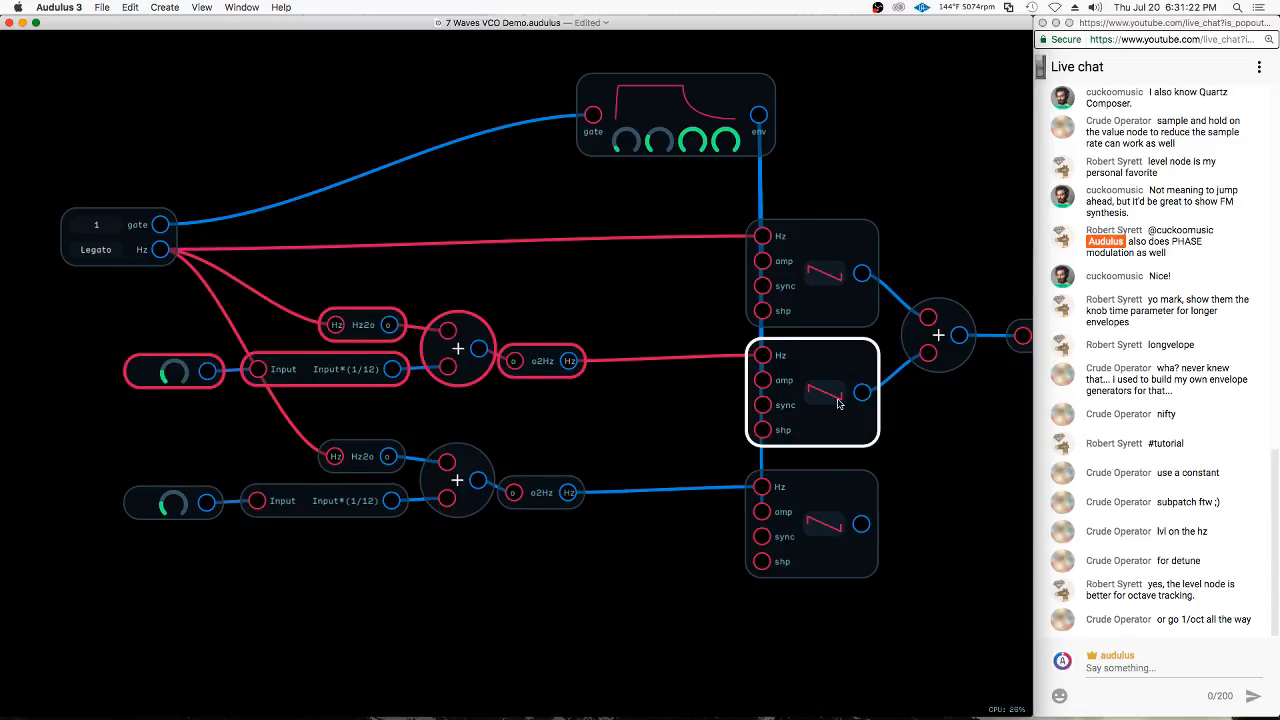
key(super+v)
key(super+z)
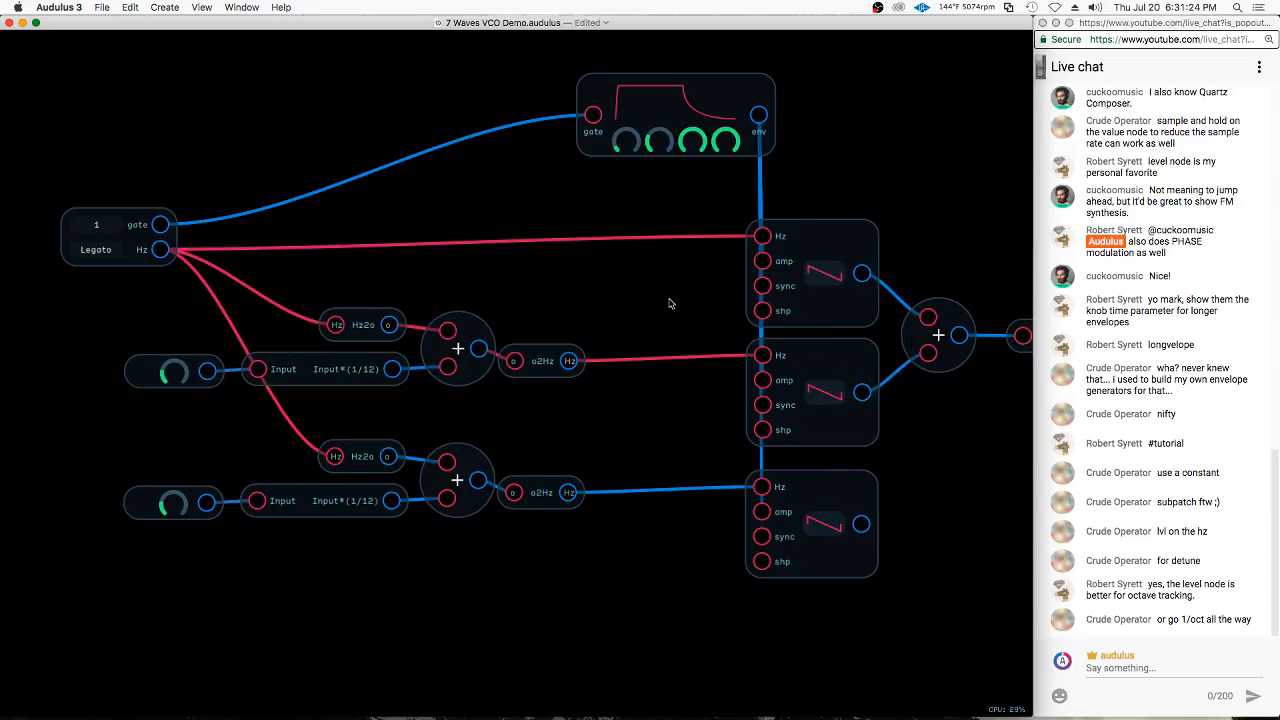
Nudge the envelope node so its output lines up with the oscillators' inputs
drag(758, 90, 762, 90)
click(864, 121)
scroll(302, 173, down, 1)
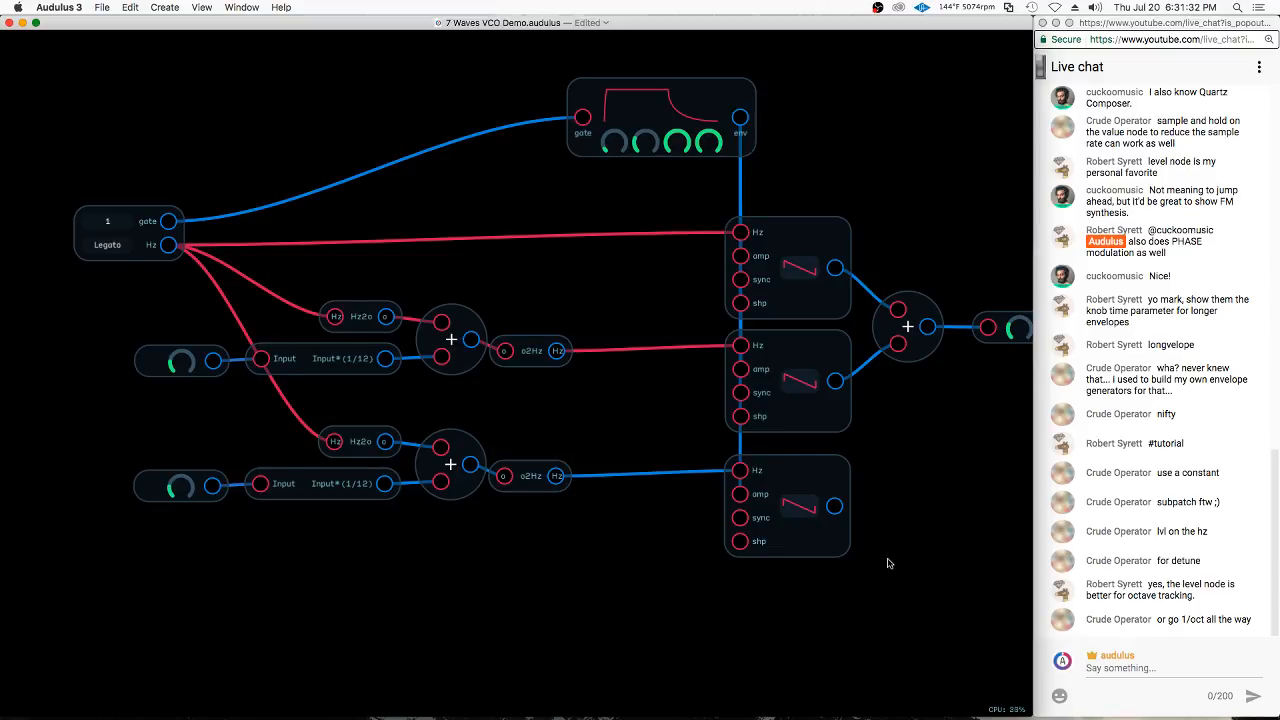
Duplicate the oscillators' Add node, sum the first Add and the third oscillator into the copy, and route it to the level knob
scroll(430, 308, down, 1)
right_click(910, 433)
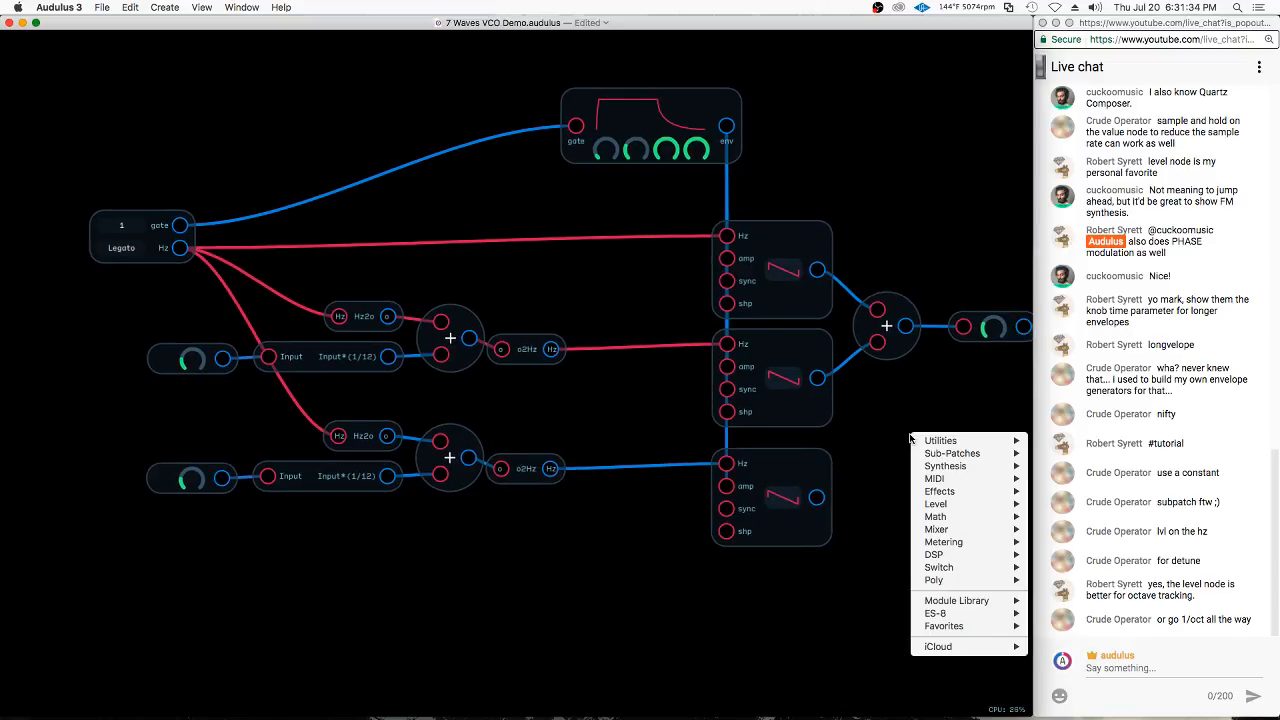
click(880, 300)
click(887, 322)
key(super+d)
drag(914, 296, 942, 378)
drag(831, 503, 962, 338)
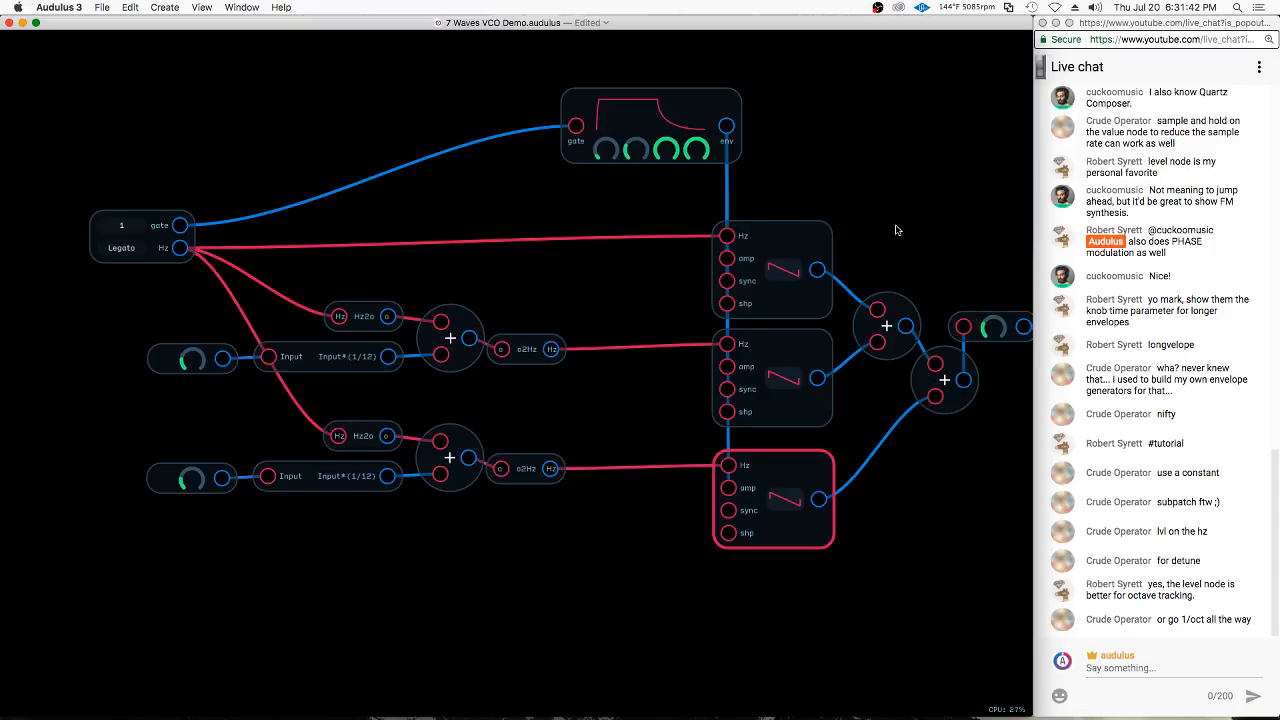
Insert a Mixer4x1 node and place it above the oscillators' Add nodes
right_click(887, 181)
click(893, 174)
right_click(905, 180)
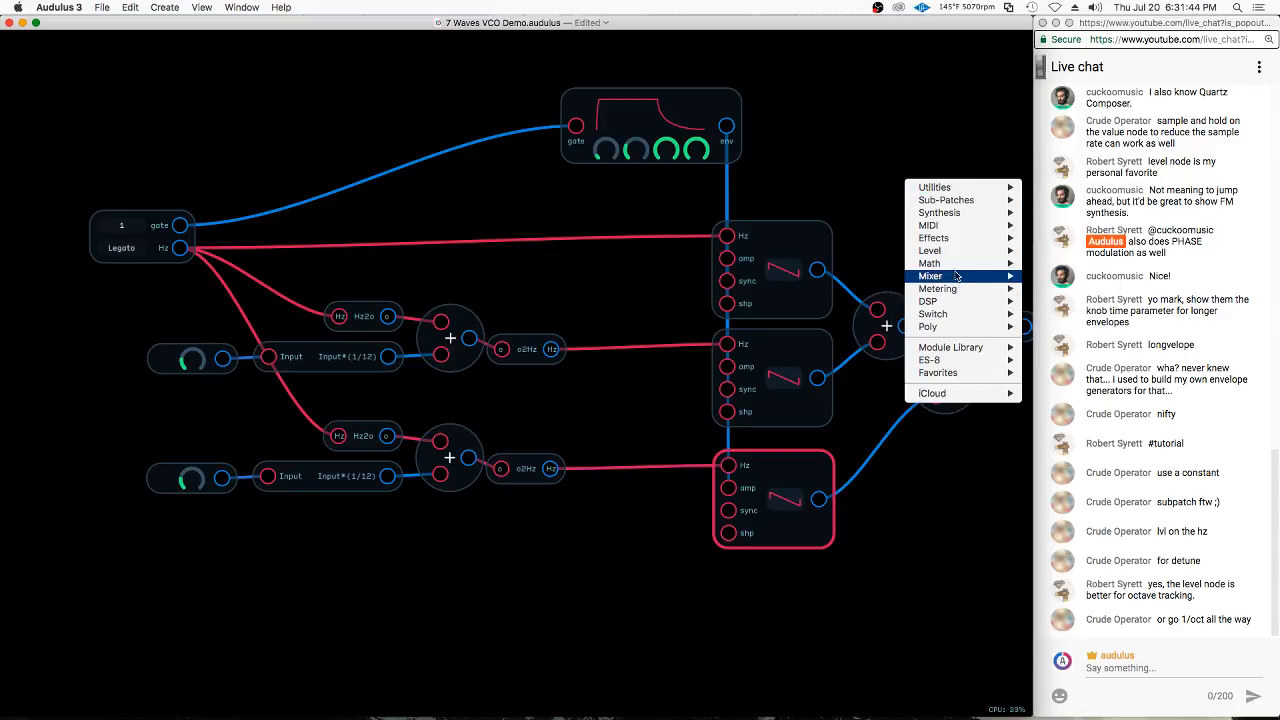
click(1032, 277)
drag(943, 121, 907, 211)
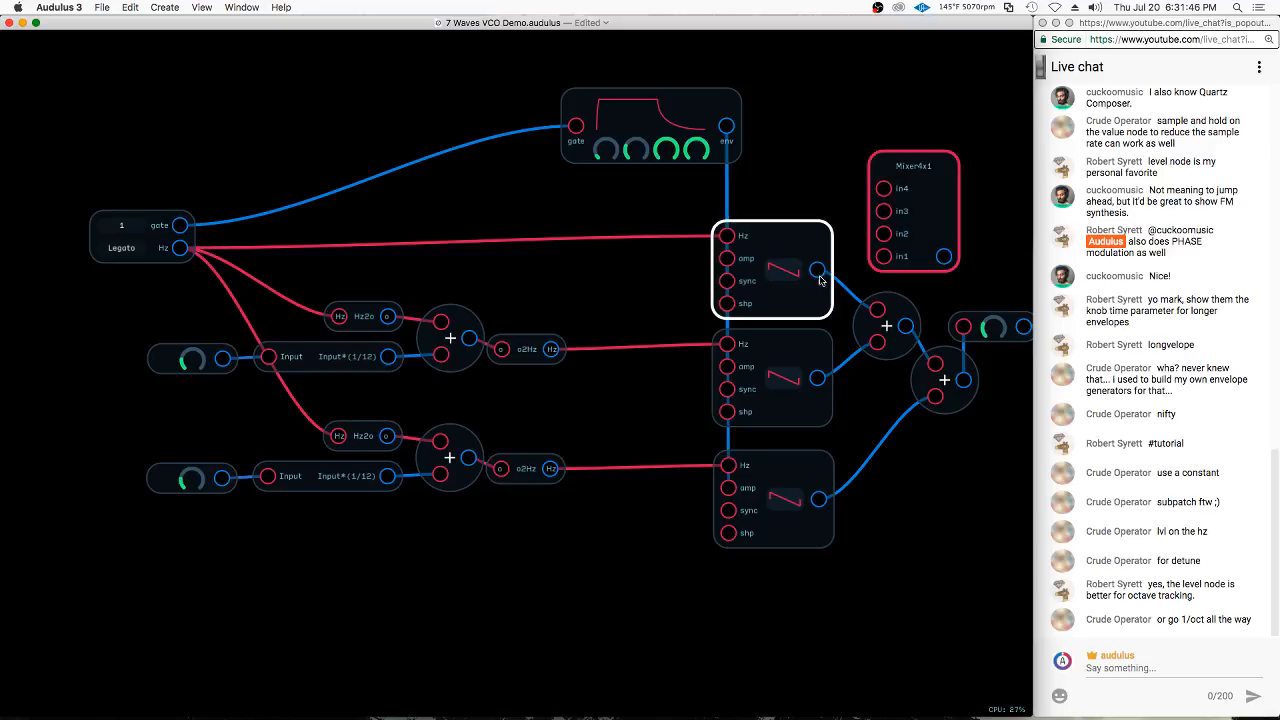
Connect the three oscillators to the mixer's in4, in3 and in2 inputs, and route the mixer's output to the level knob
drag(819, 270, 886, 189)
drag(818, 377, 883, 211)
mouse_move(818, 499)
mouse_down()
mouse_move(884, 236)
mouse_move(963, 327)
mouse_up()
Delete the two Add nodes after the oscillators and move the mixer into their place
drag(999, 470, 880, 318)
key(Delete)
drag(920, 199, 907, 335)
scroll(807, 267, down, 2)
scroll(928, 306, up, 4)
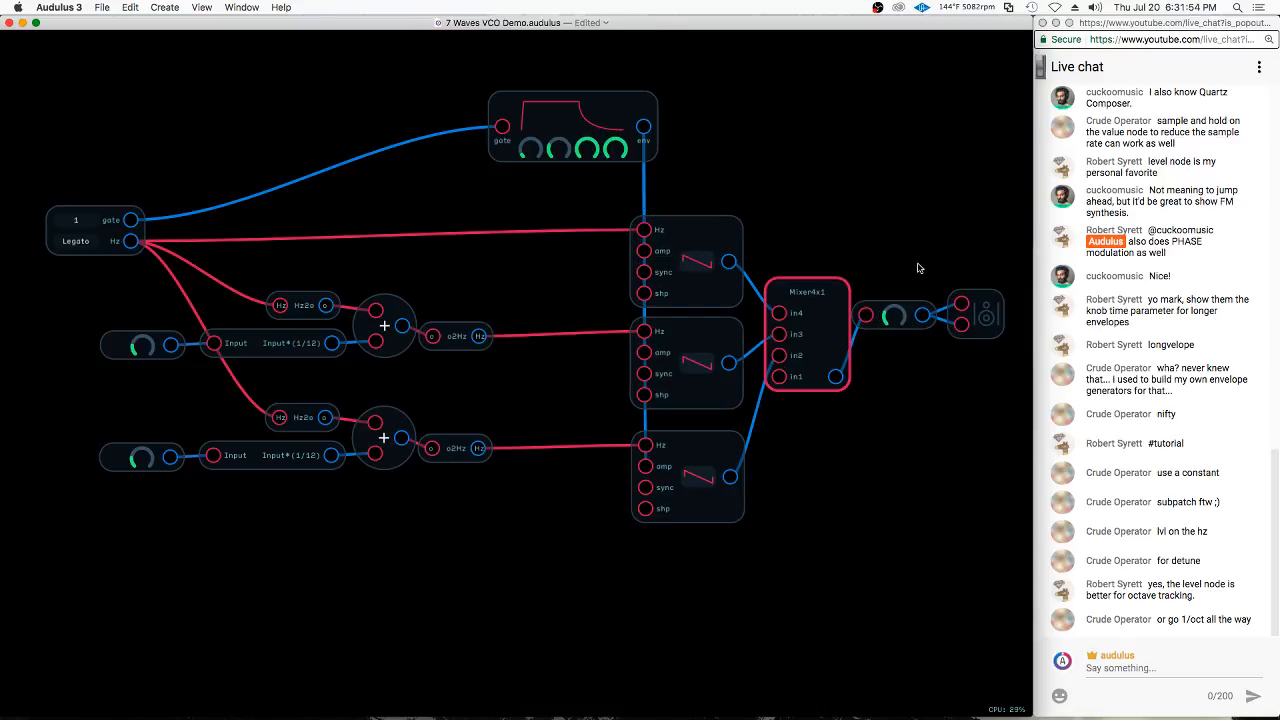
Move the level knob and the speaker output together so they line up with the mixer's output
drag(914, 265, 990, 350)
drag(987, 306, 1002, 369)
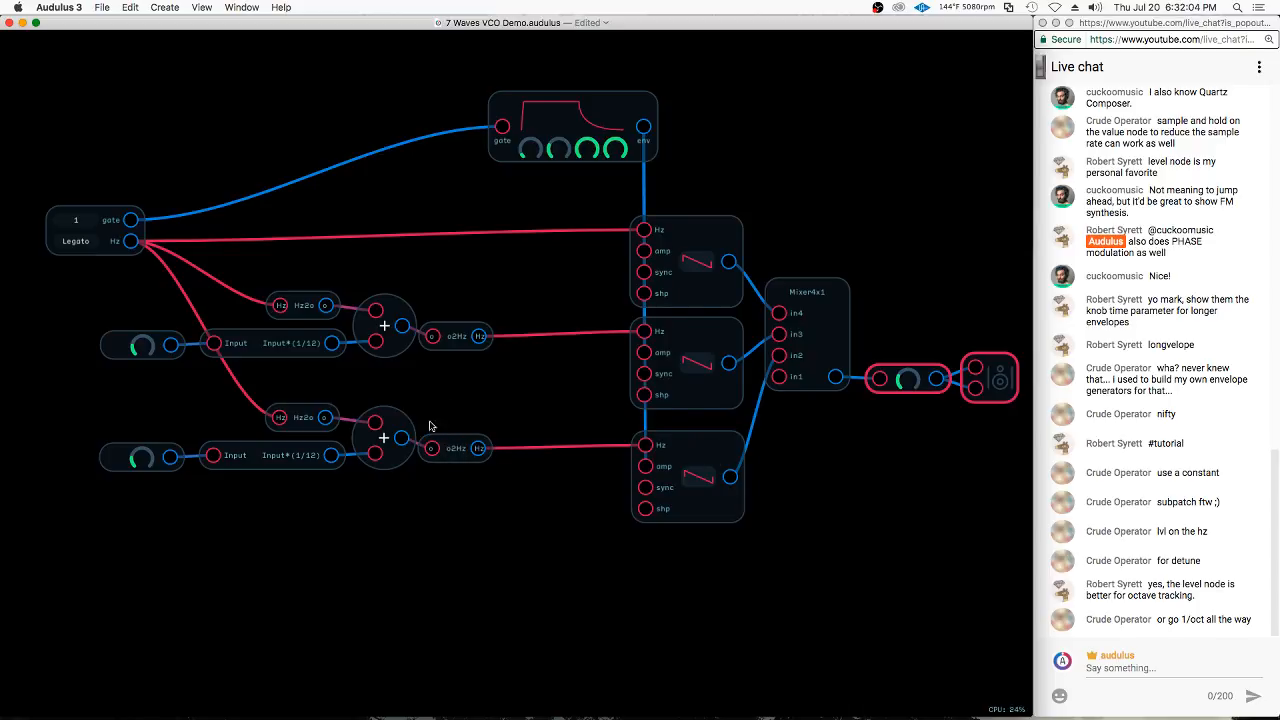
Insert an Add node with a constant of -1 between the third oscillator's existing Add and o2Hz nodes, spacing the o2Hz node to fit
drag(453, 440, 515, 435)
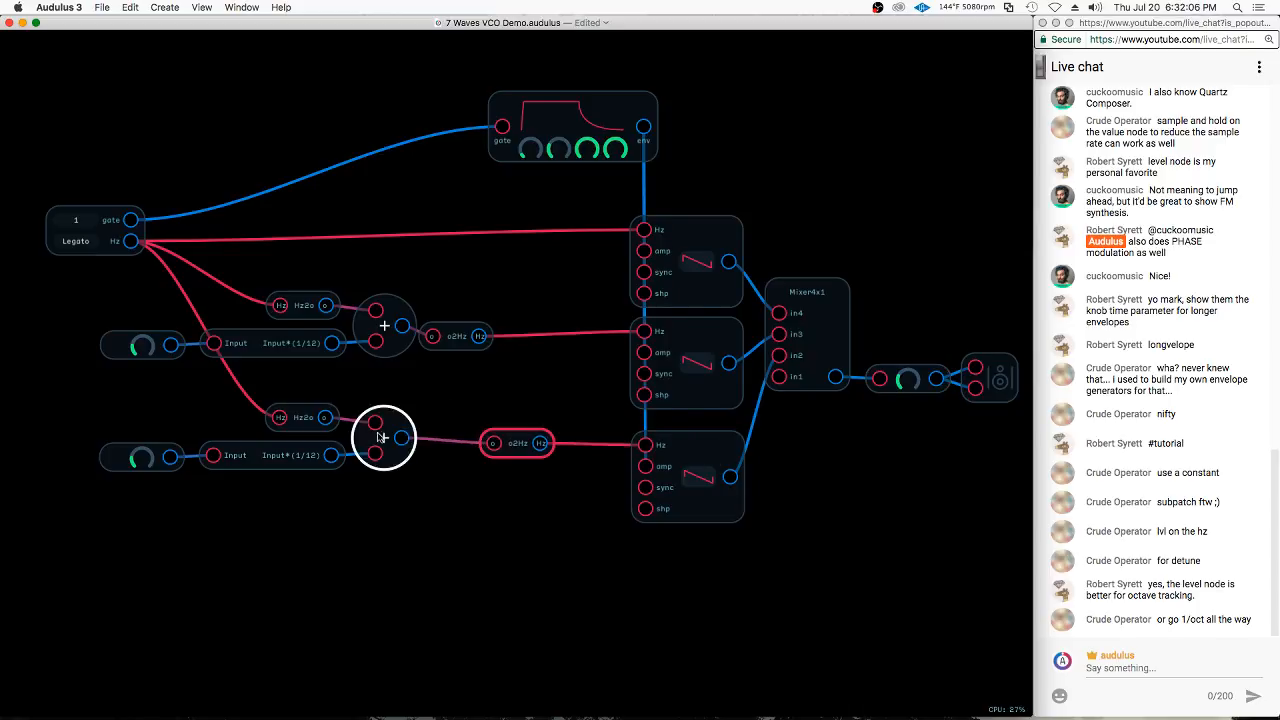
drag(386, 436, 447, 452)
double_click(455, 433)
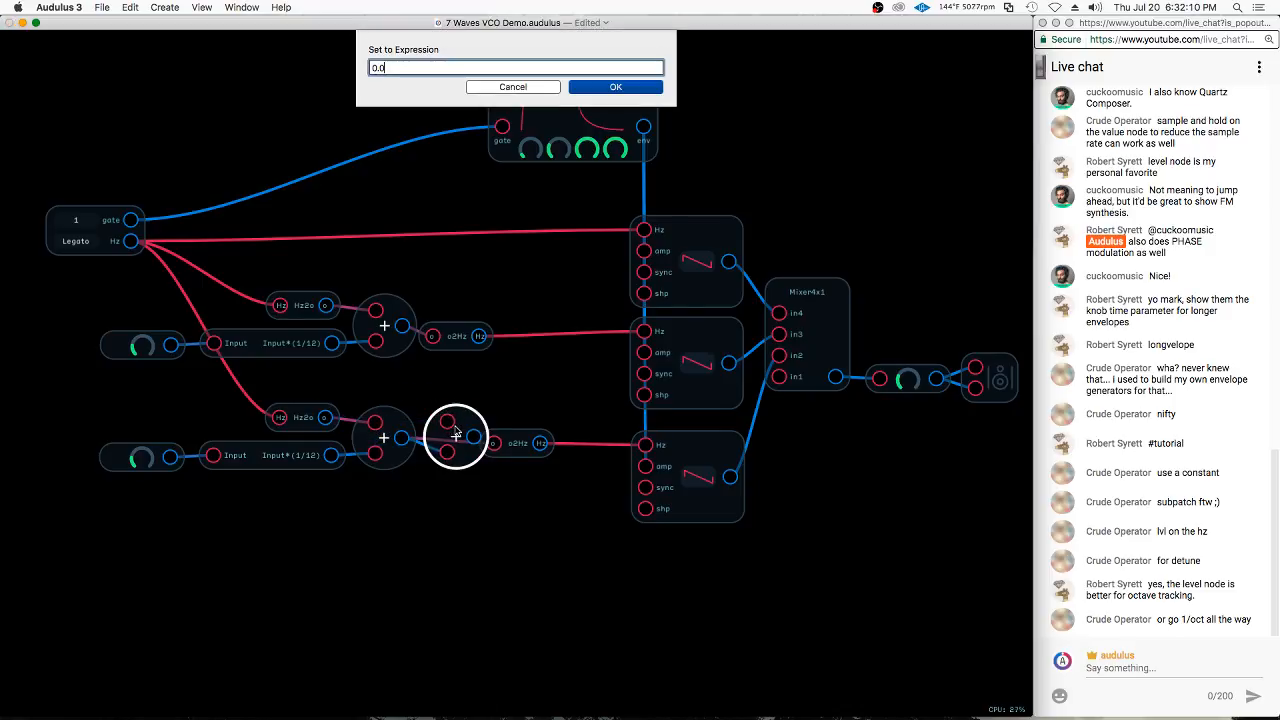
text(-1)
key(Return)
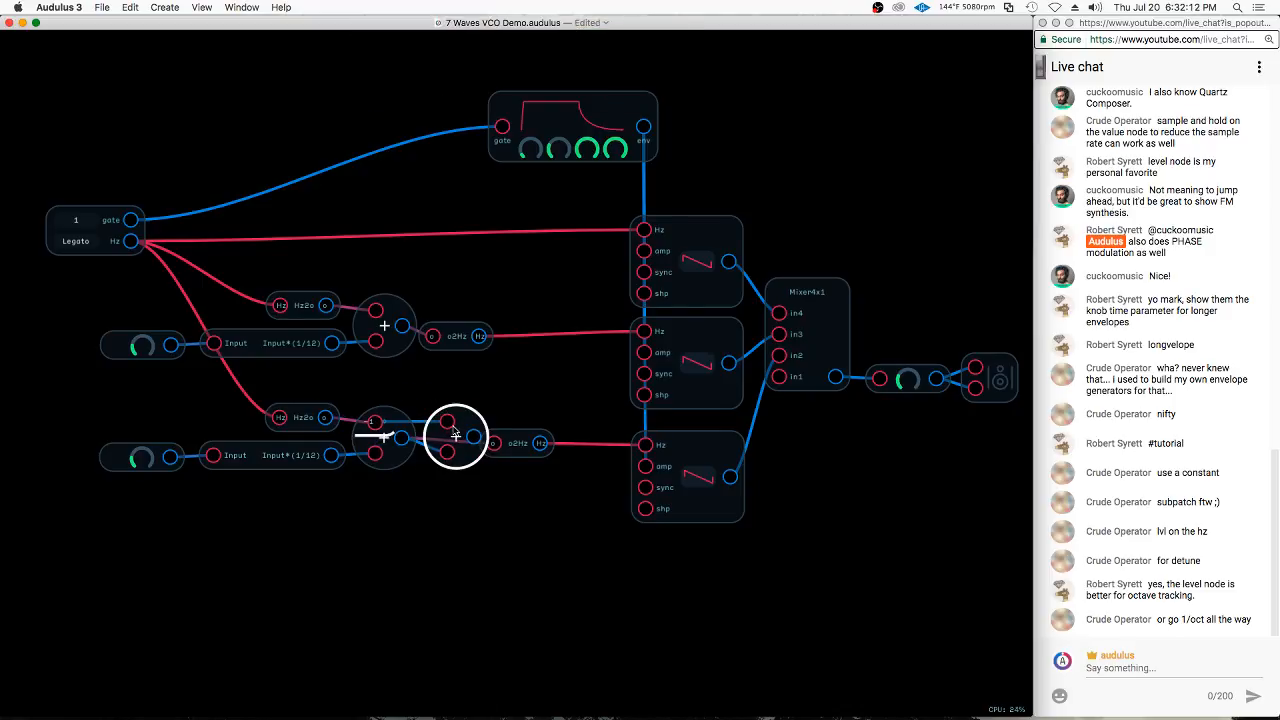
mouse_move(509, 446)
mouse_down()
mouse_move(535, 447)
mouse_move(520, 444)
mouse_up()
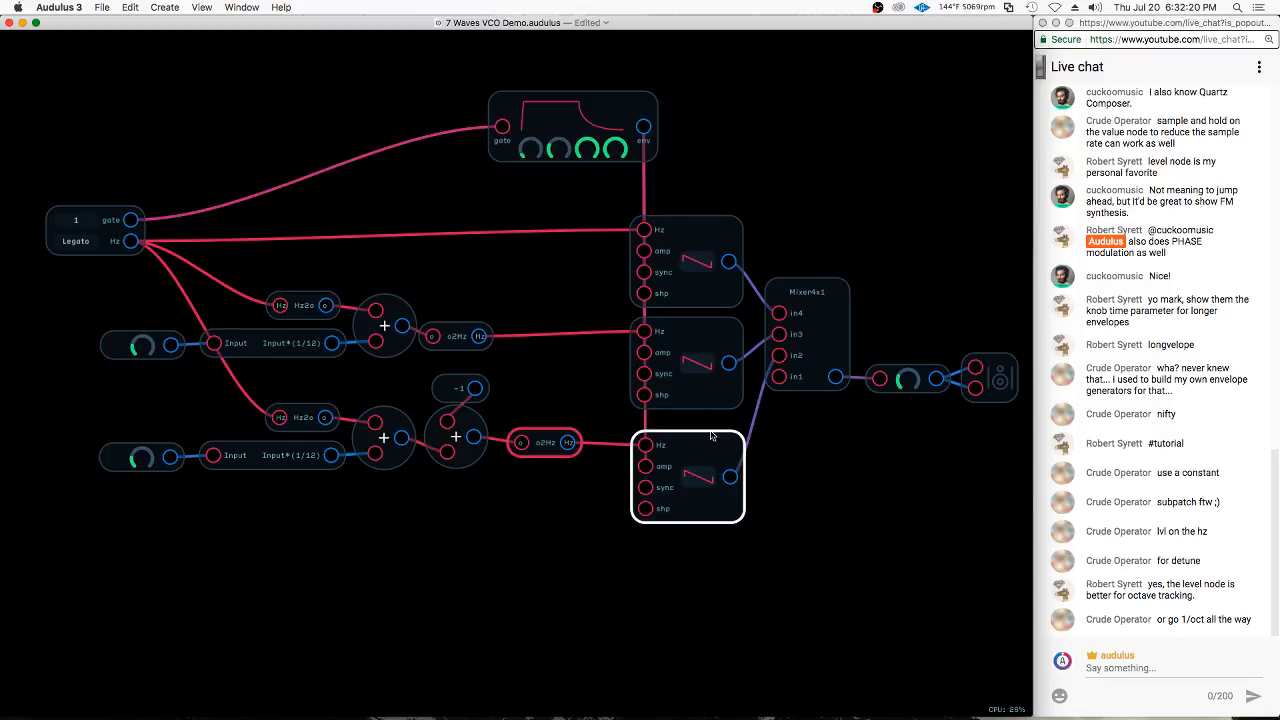
Set the third oscillator to a sine wave and the second to a square wave, and turn the third oscillator's detune knob to minimum
click(710, 476)
click(698, 365)
click(700, 365)
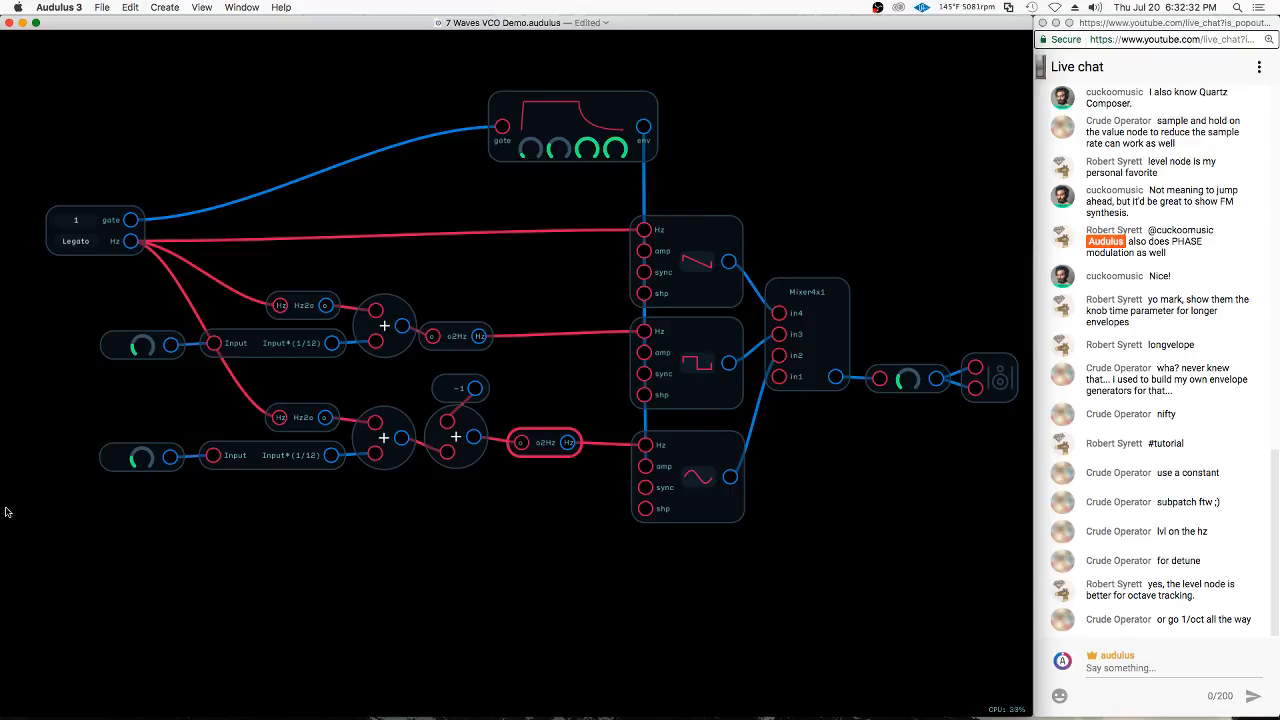
drag(147, 454, 116, 487)
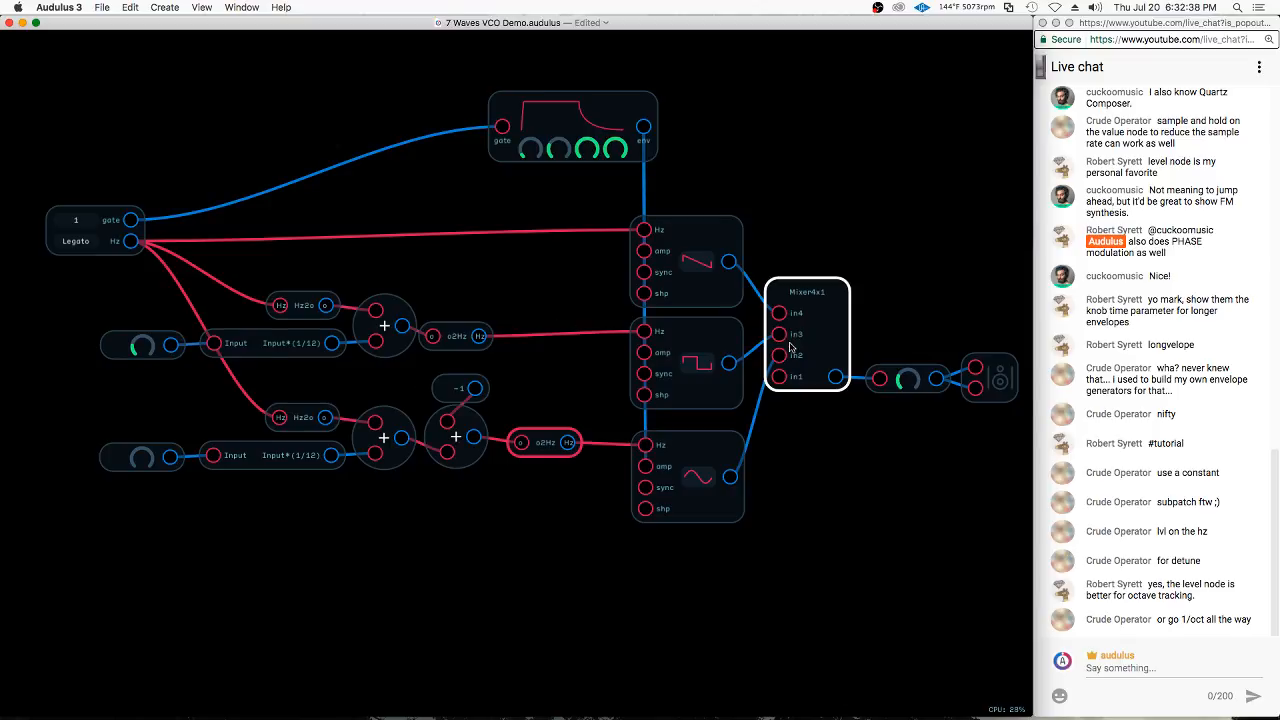
Disconnect the second and third oscillators from the mixer, and undo both disconnections
drag(780, 334, 829, 357)
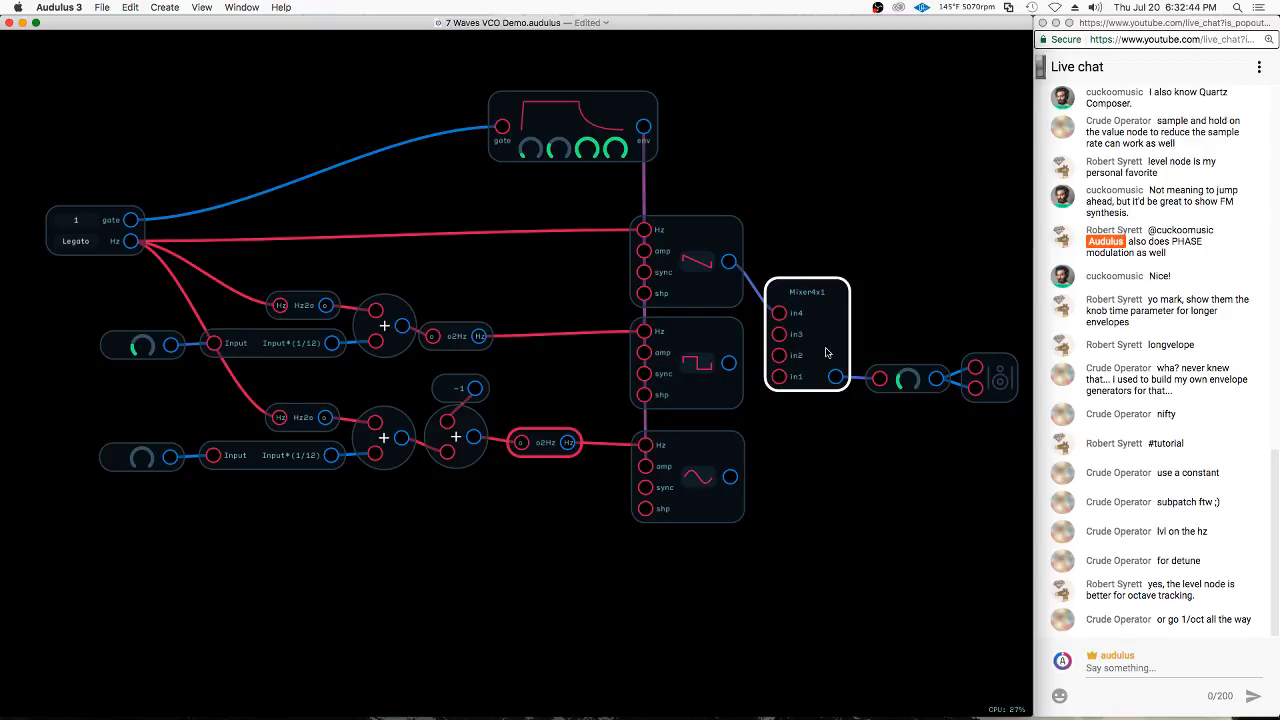
key(super+z)
key(super+z)
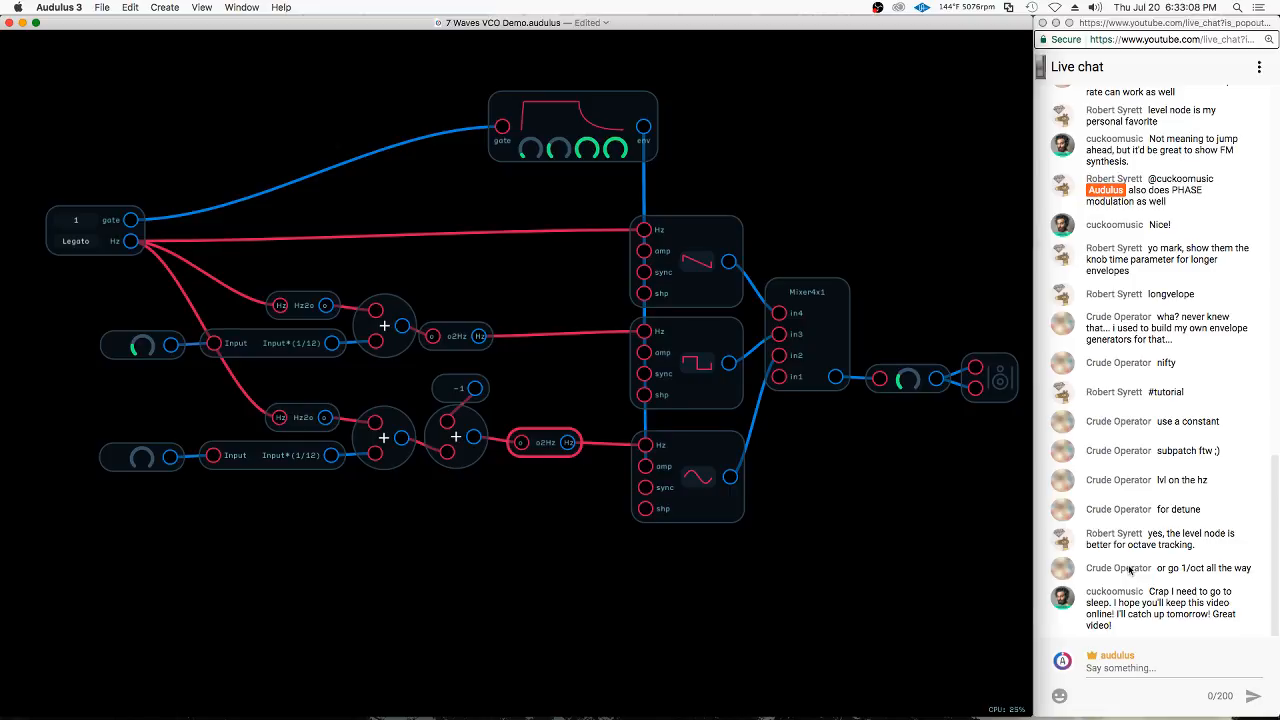
Move the third oscillator and its whole pitch chain slightly up, closer to the second oscillator's row
mouse_move(812, 530)
mouse_down()
mouse_move(432, 380)
mouse_move(80, 446)
mouse_up()
drag(697, 449, 700, 440)
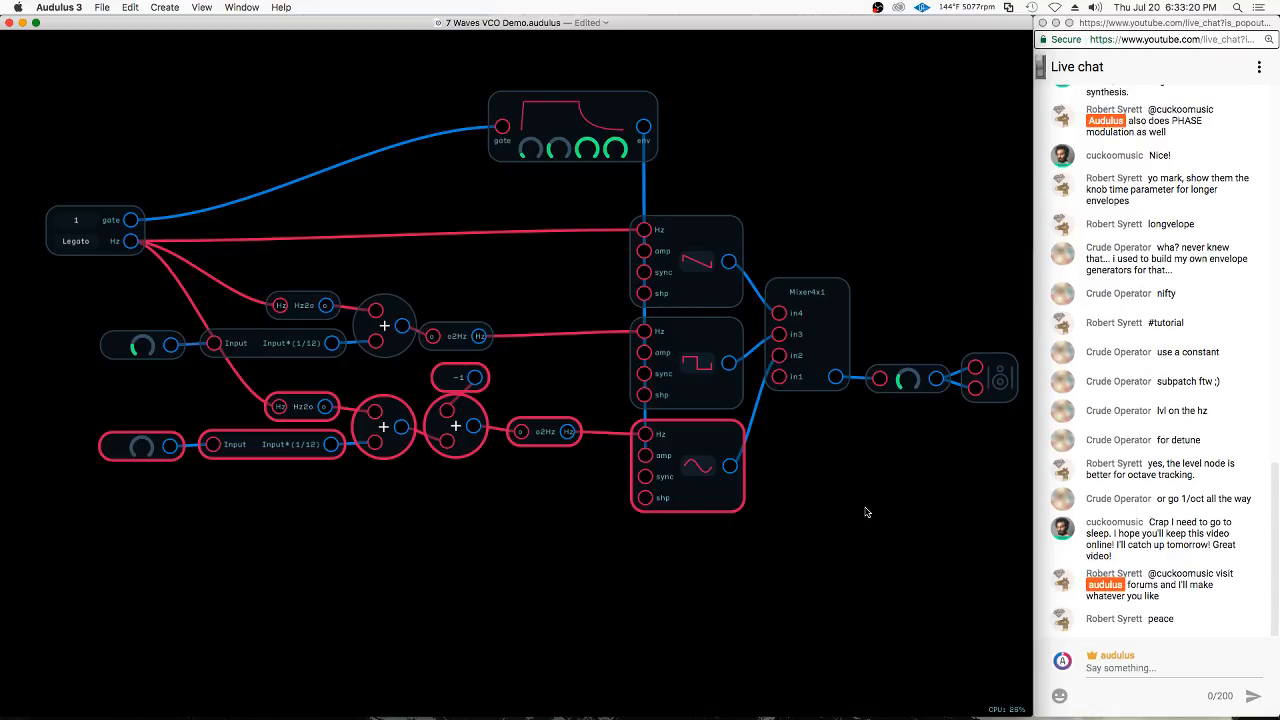
click(440, 540)
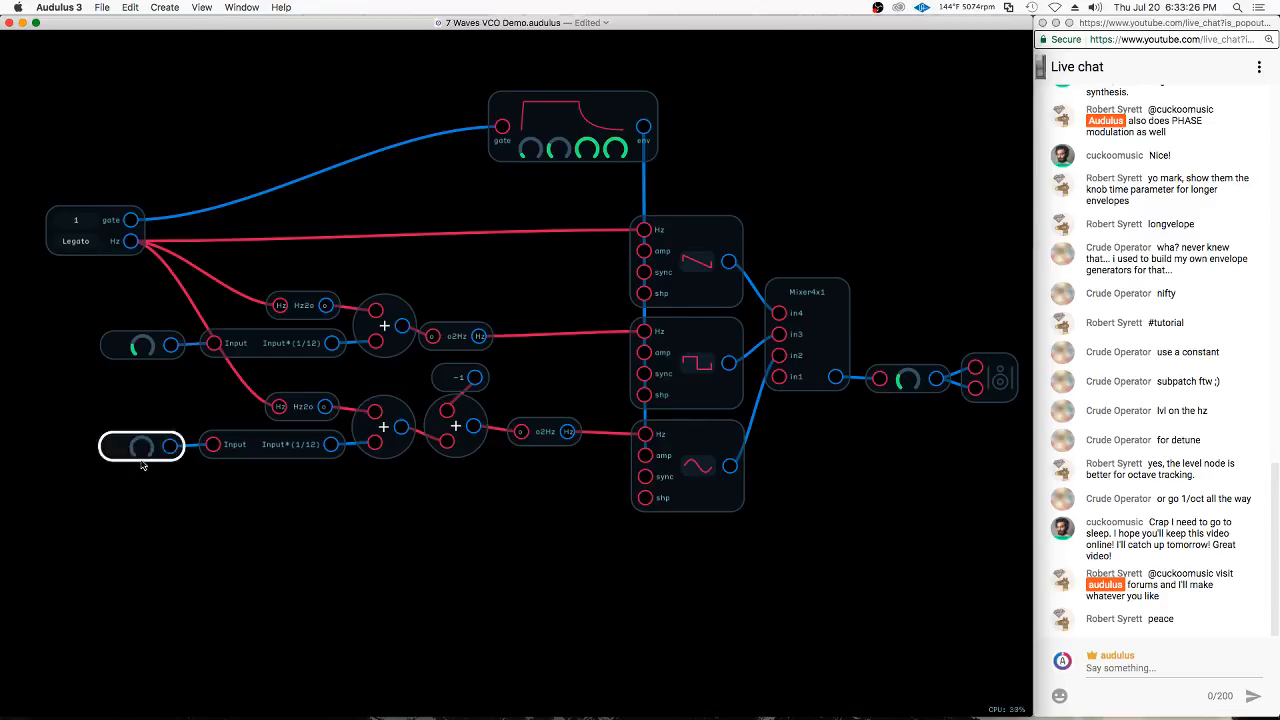
Move the level knob and the speaker output away from the mixer to make room for another node
scroll(171, 430, down, 2)
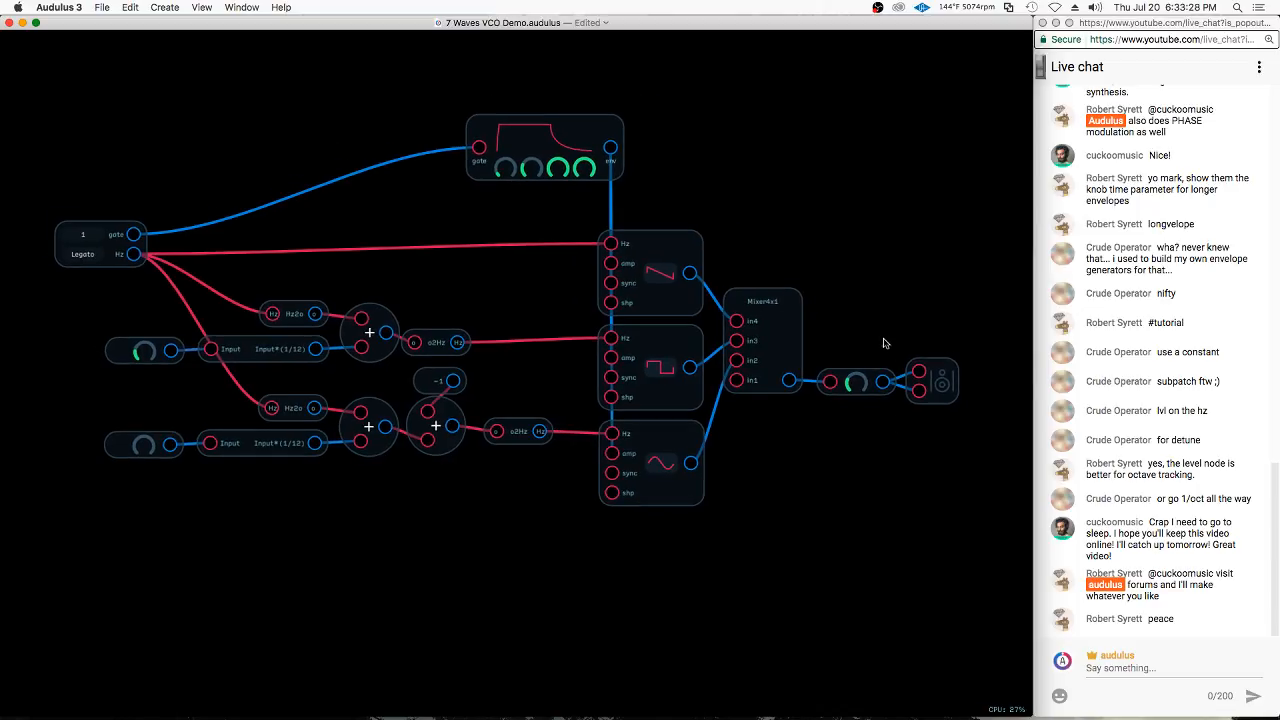
drag(886, 343, 966, 372)
mouse_move(942, 381)
mouse_down()
mouse_move(1015, 382)
mouse_move(993, 380)
mouse_up()
scroll(891, 234, down, 1)
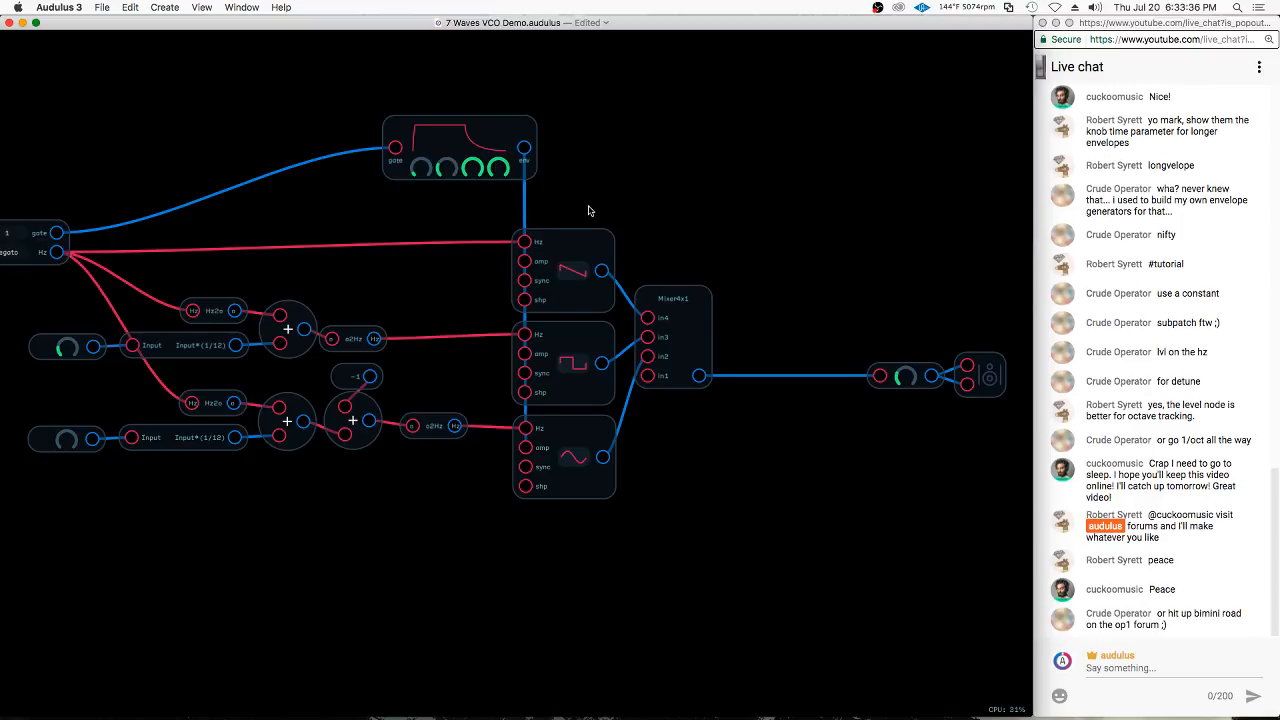
Cycle the first oscillator through its waveforms, including sine and square, and return it to the sawtooth wave
click(575, 272)
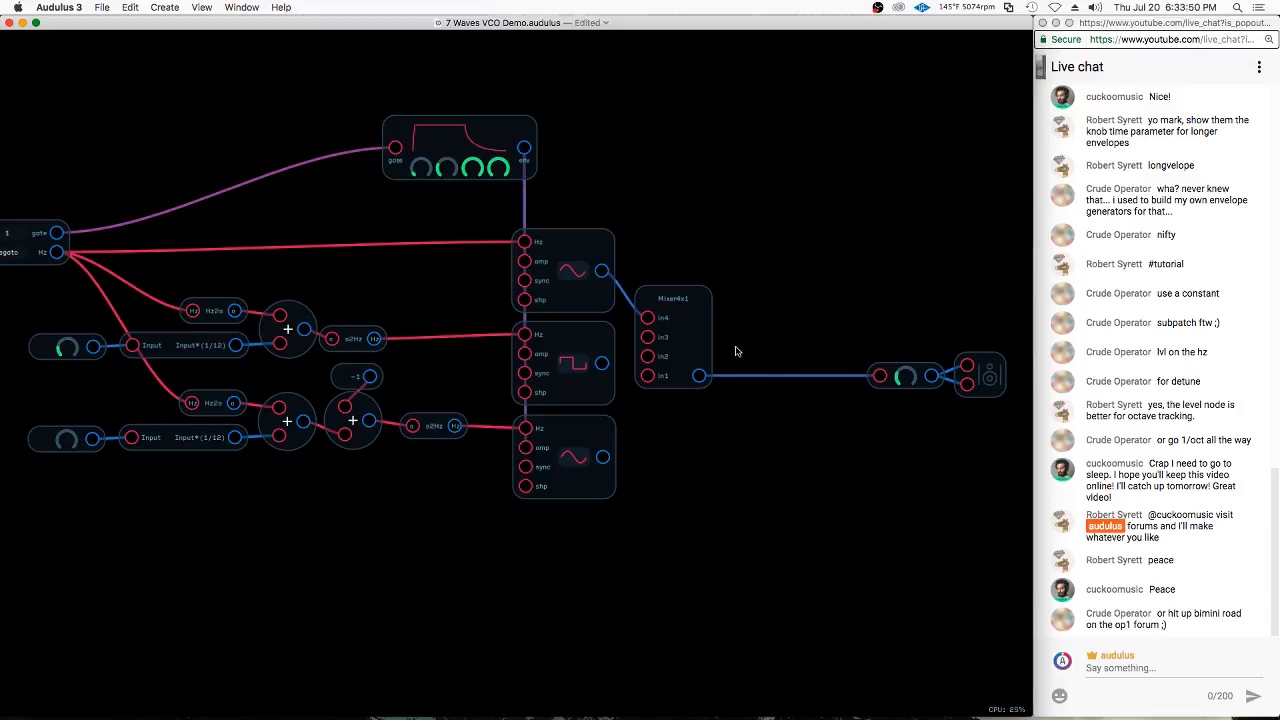
click(575, 273)
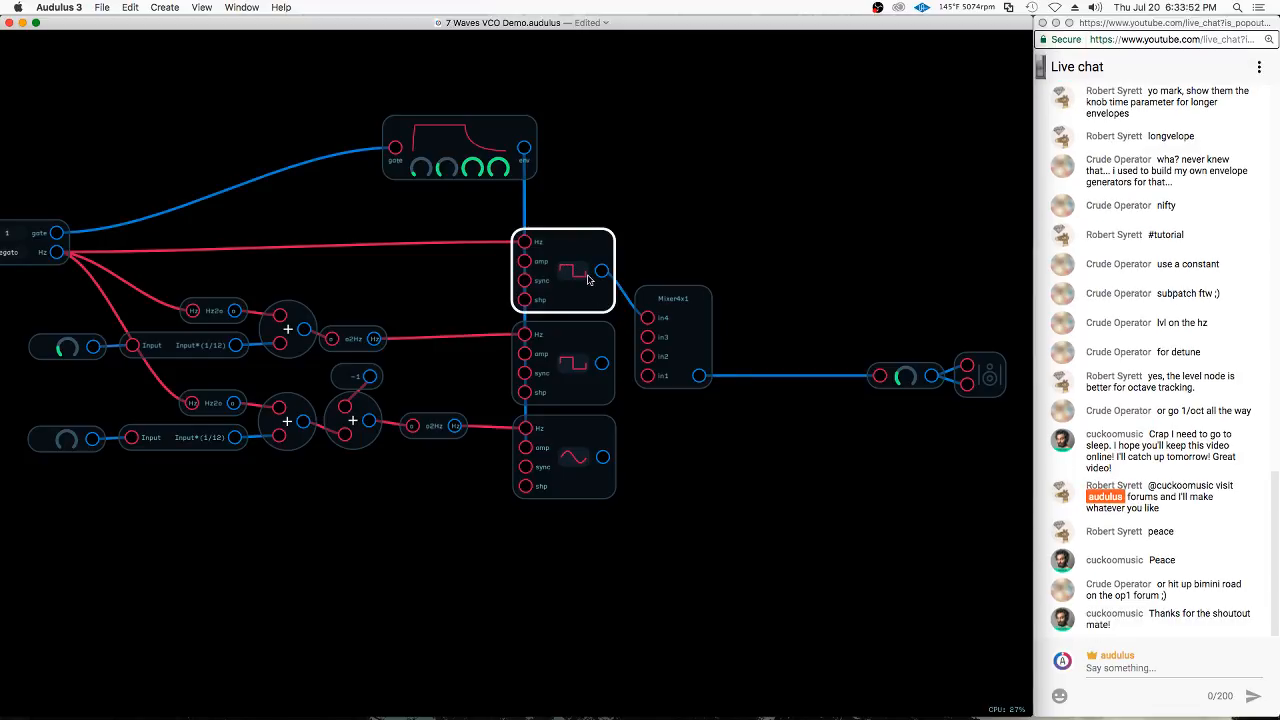
click(578, 279)
click(582, 276)
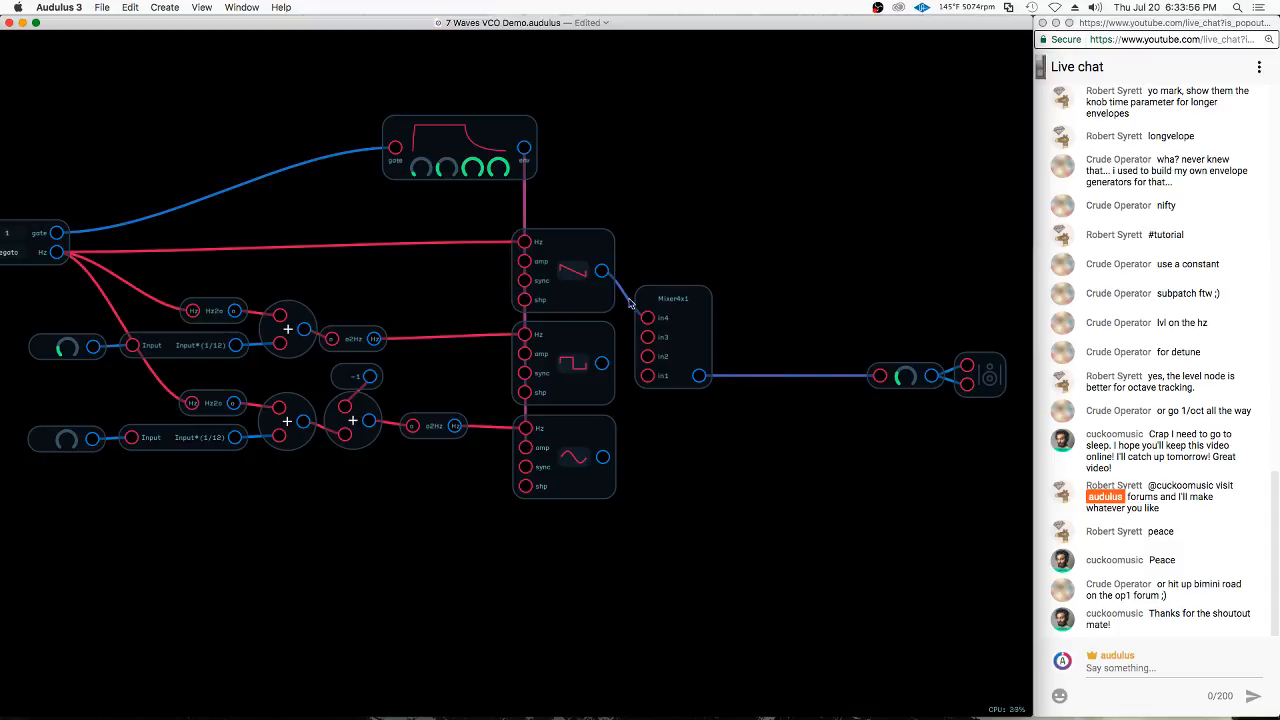
Reconnect the second oscillator to the mixer's in3 input and the third oscillator to in2
click(600, 364)
drag(603, 362, 647, 338)
drag(603, 457, 648, 356)
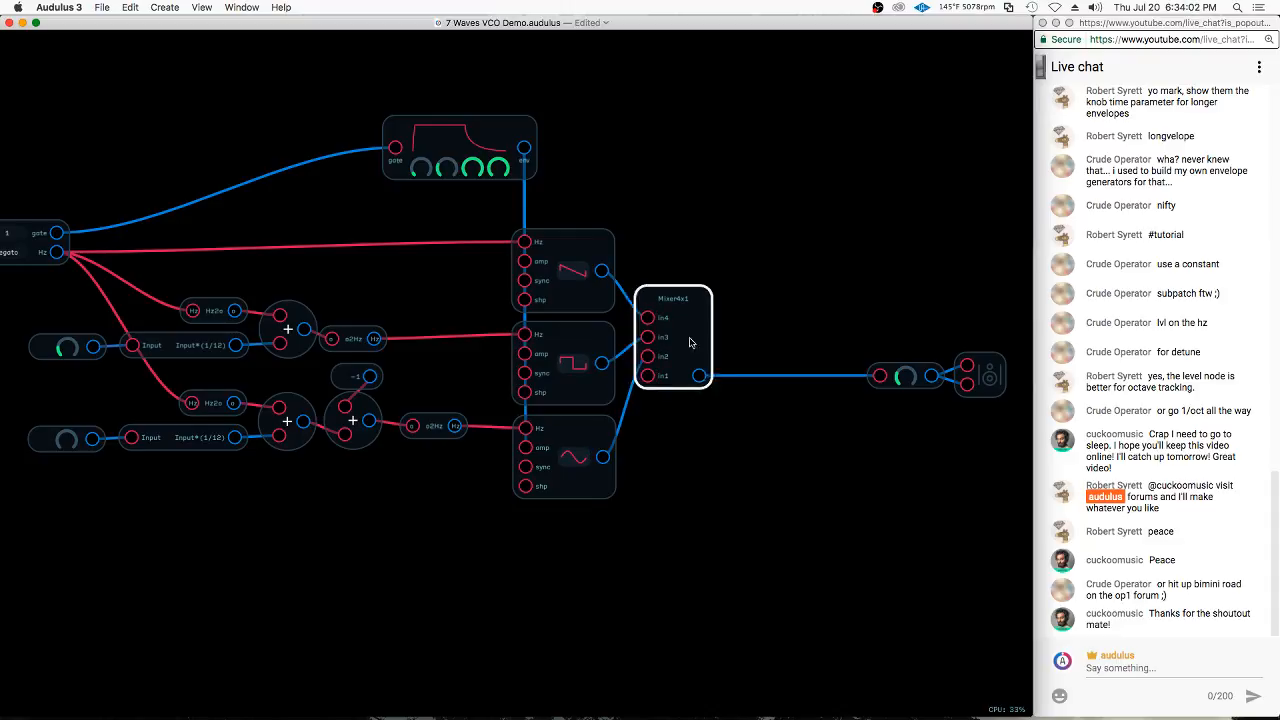
Insert a Filter node and route the mixer's output through it to the level knob
click(775, 331)
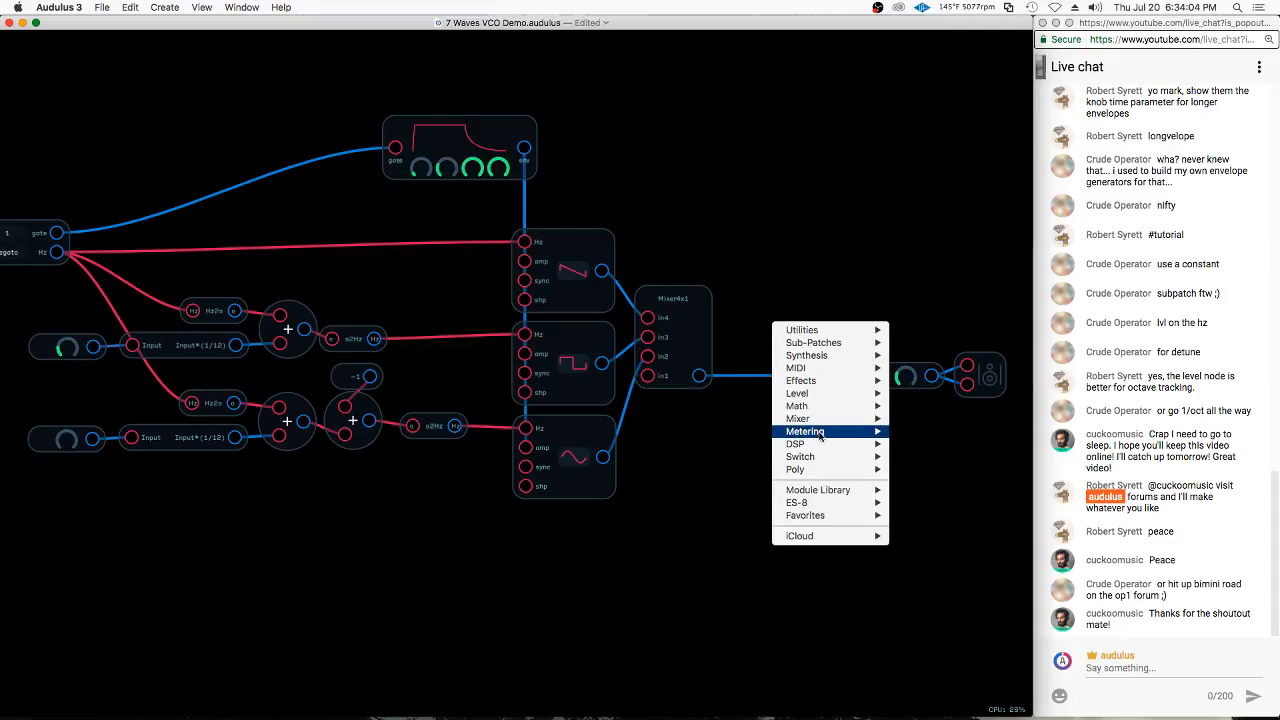
mouse_move(833, 394)
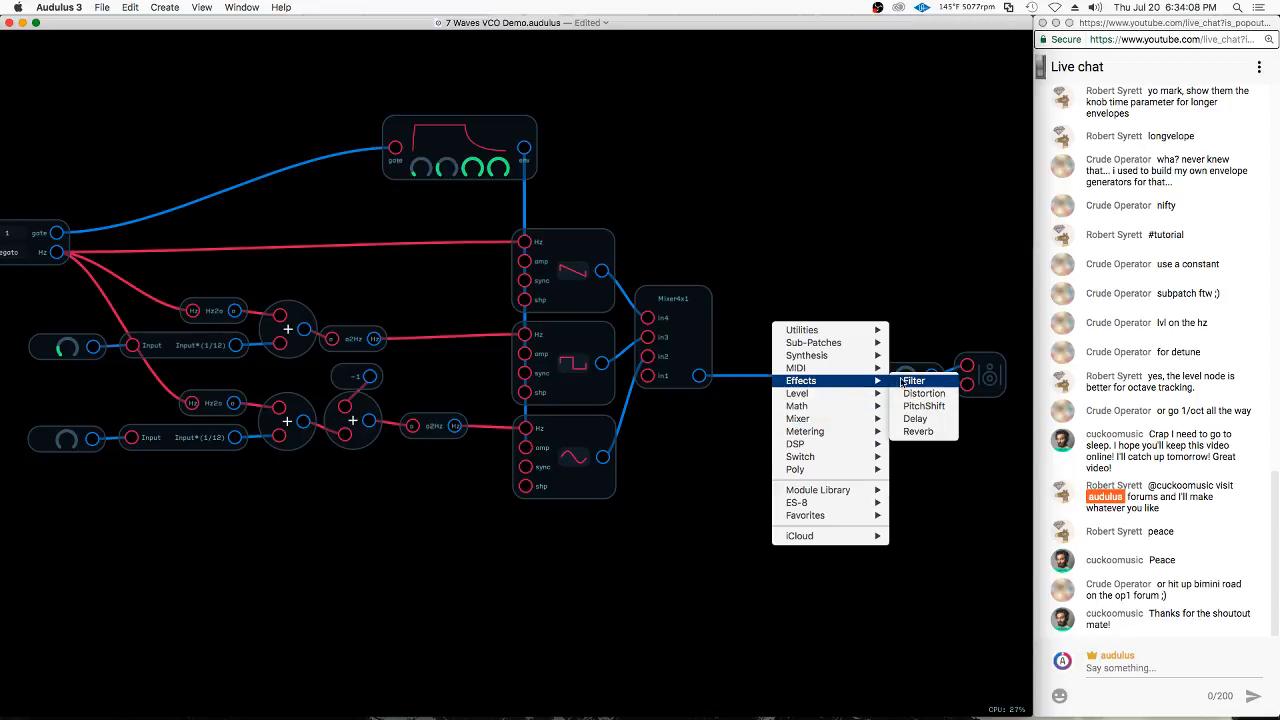
click(903, 382)
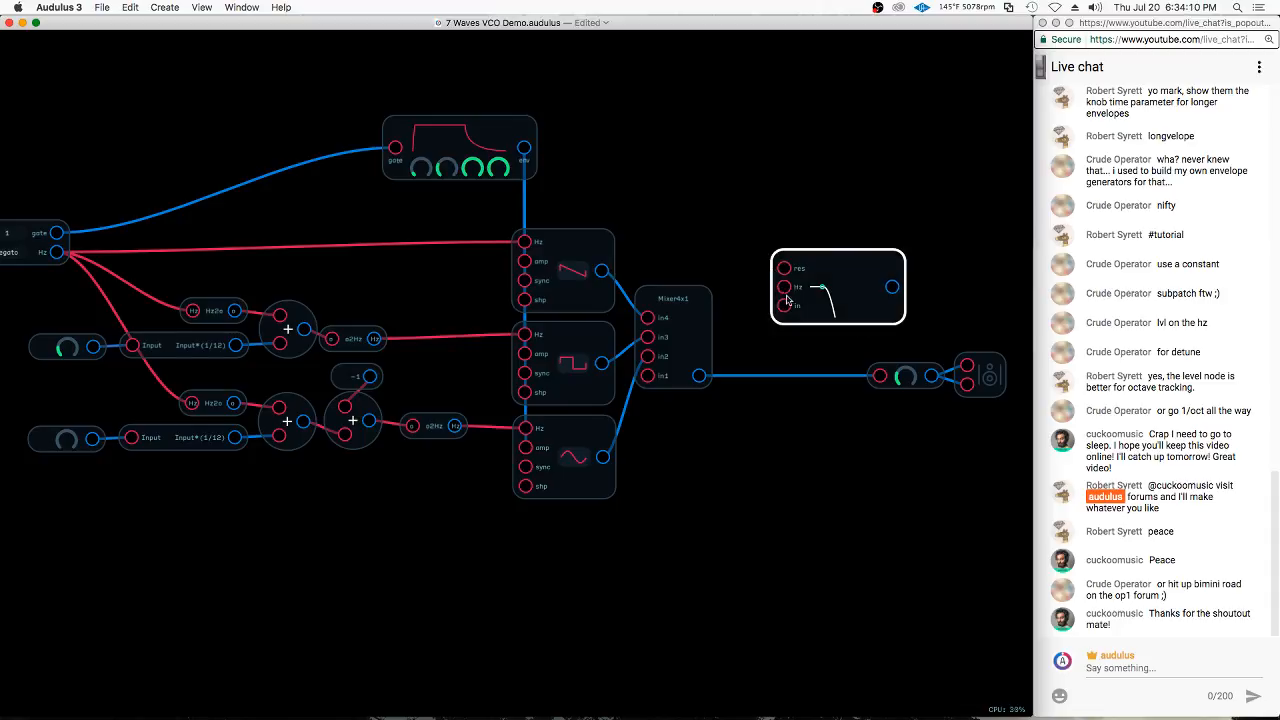
click(960, 354)
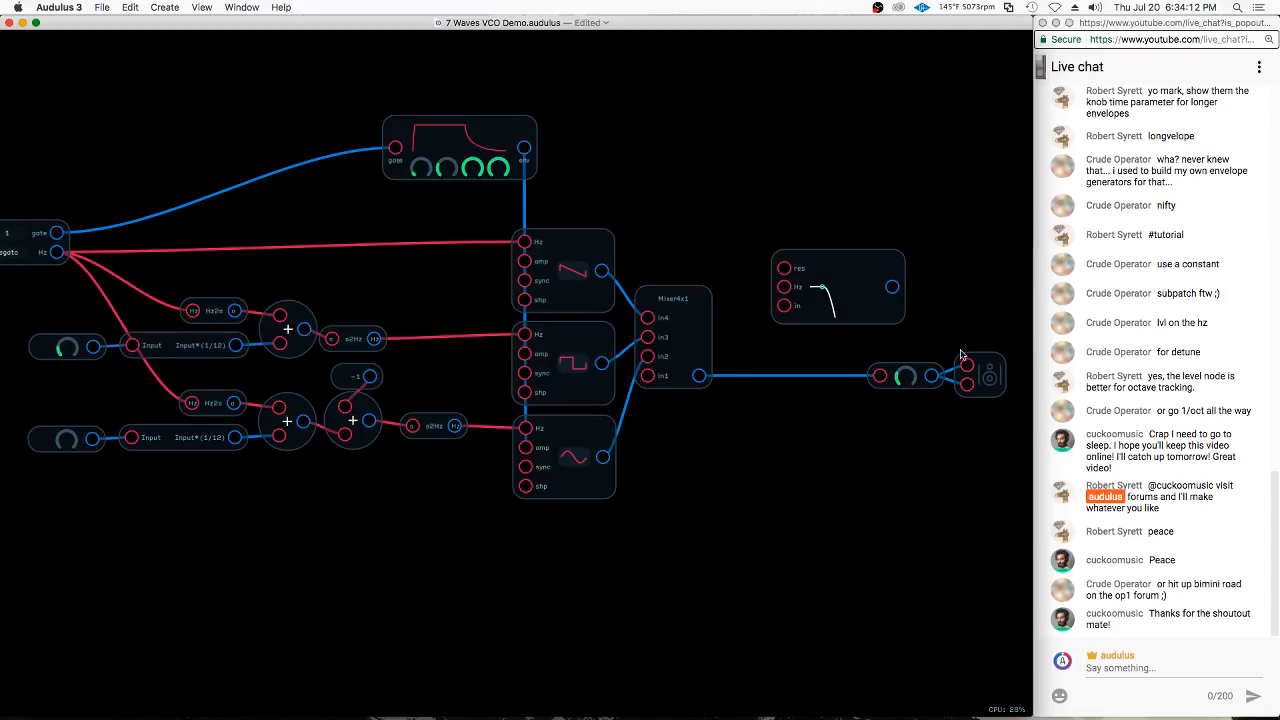
drag(699, 375, 784, 305)
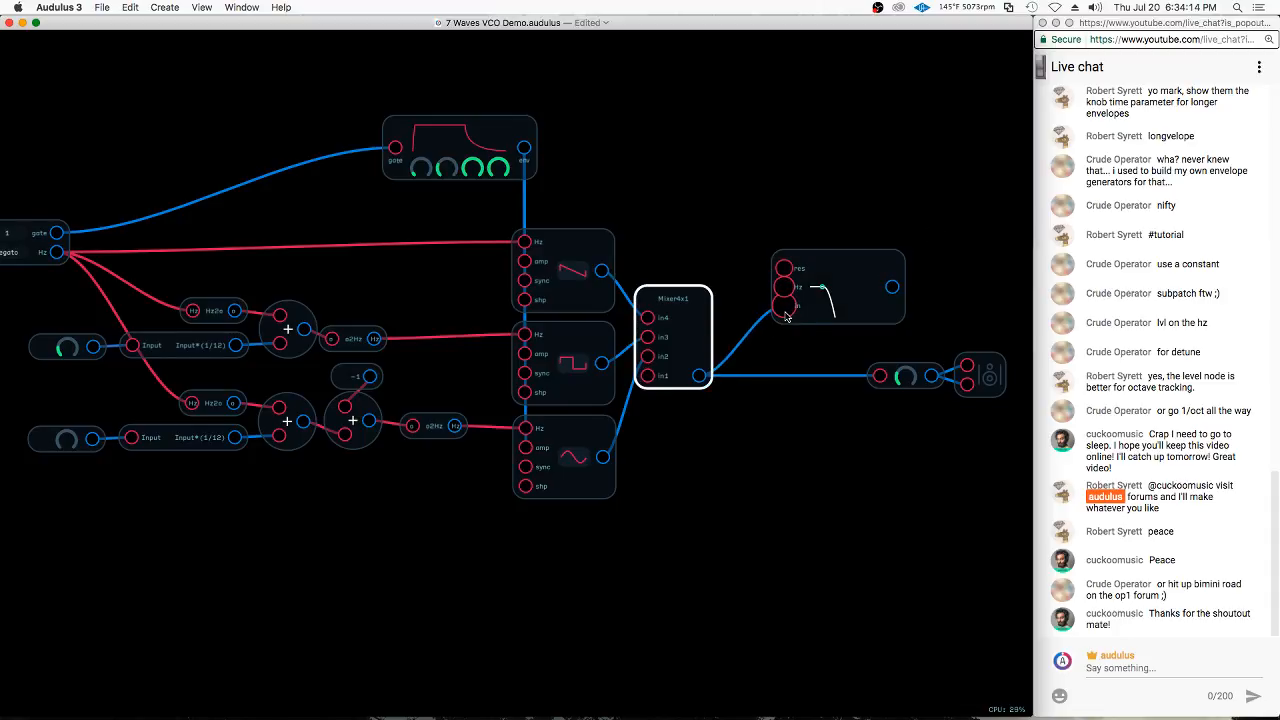
click(893, 288)
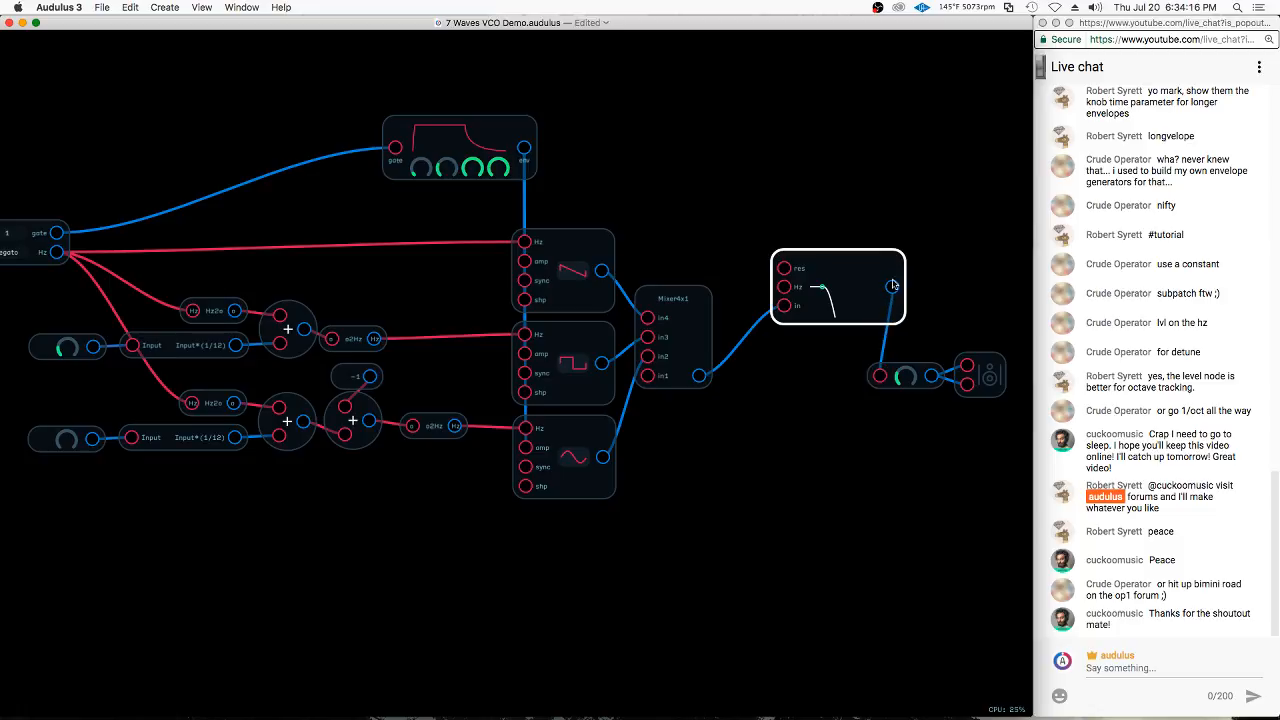
Place the filter between the mixer and the level knob, and align the knob and speaker with the filter's output
drag(878, 270, 837, 339)
drag(946, 321, 990, 379)
drag(990, 378, 1009, 374)
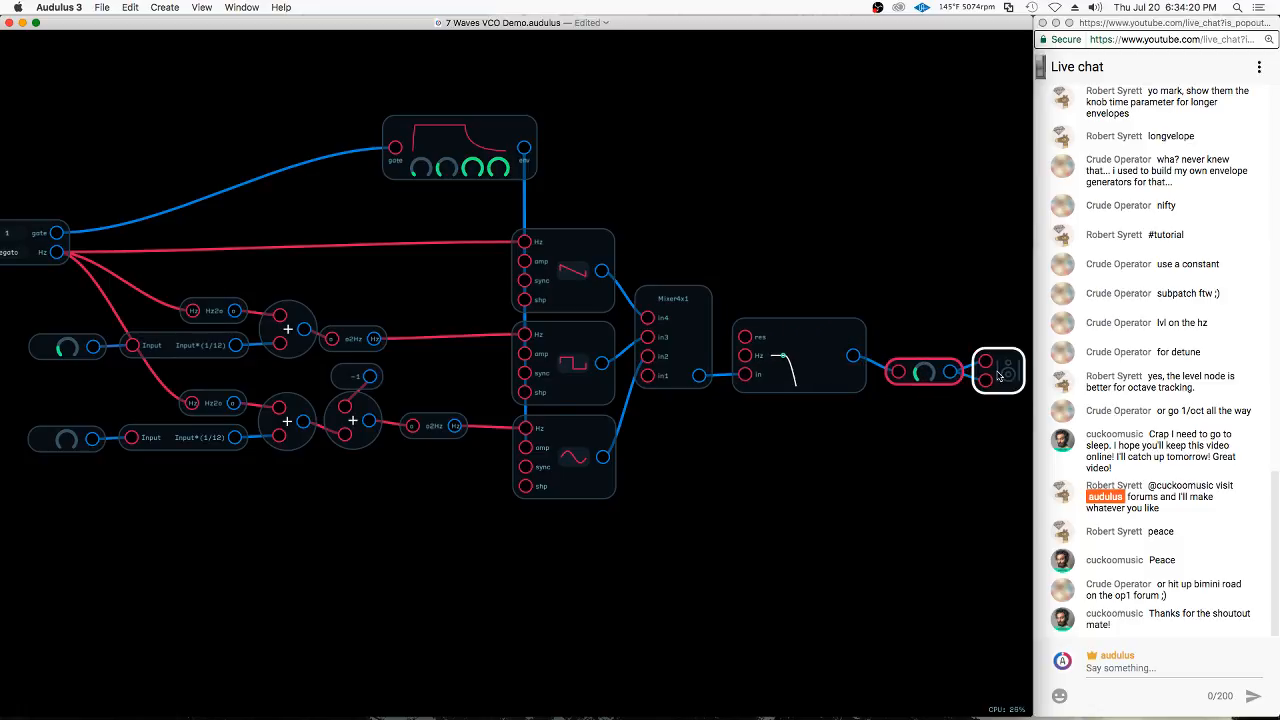
mouse_move(936, 334)
mouse_down()
mouse_move(1010, 388)
mouse_move(931, 363)
mouse_up()
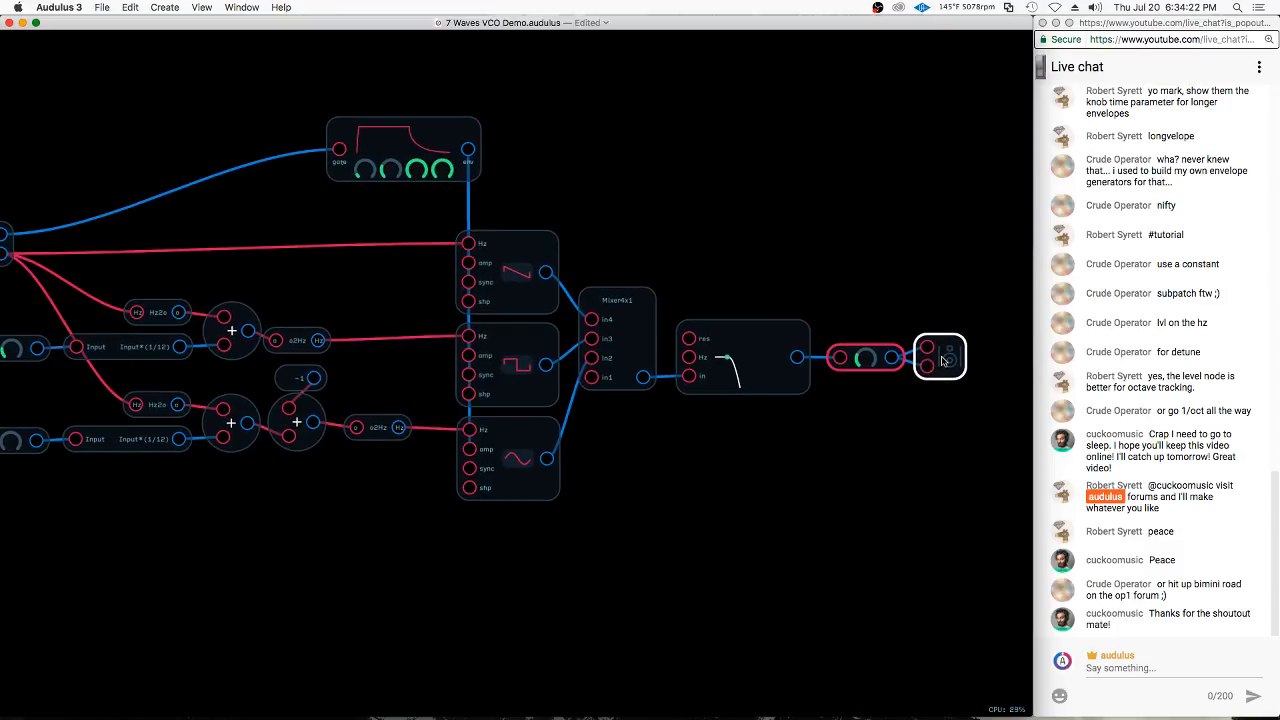
Raise the filter's cutoff frequency and give its response curve a slight resonance peak
click(724, 363)
scroll(725, 366, up, 5)
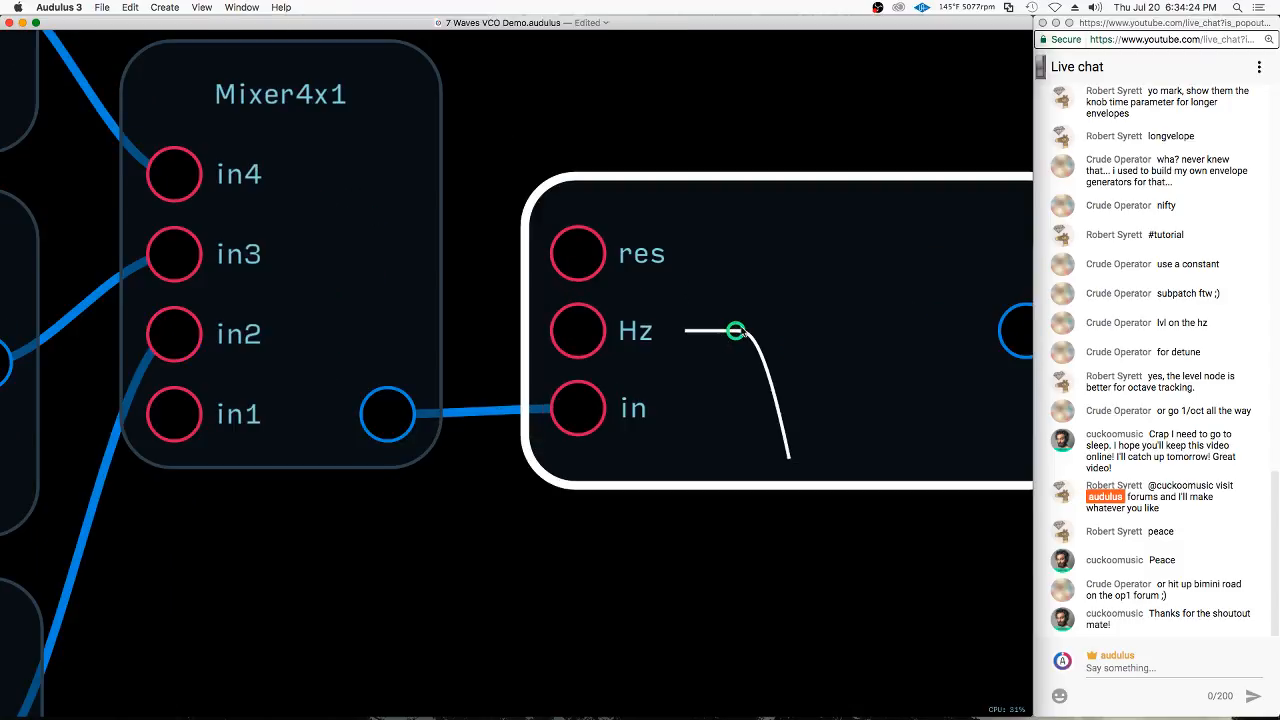
drag(736, 332, 893, 305)
scroll(820, 284, down, 3)
scroll(804, 302, down, 3)
scroll(890, 320, down, 3)
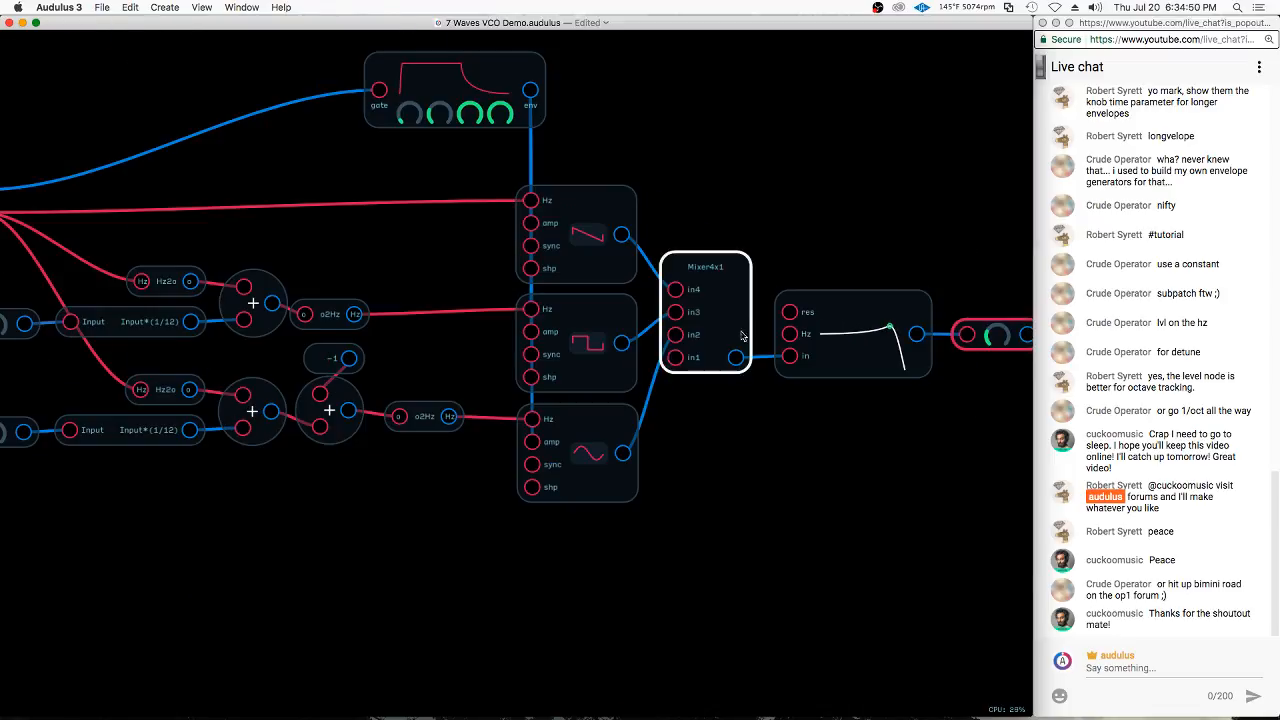
Lower the filter's cutoff frequency a little and reduce its resonance to a nearly flat curve
click(804, 322)
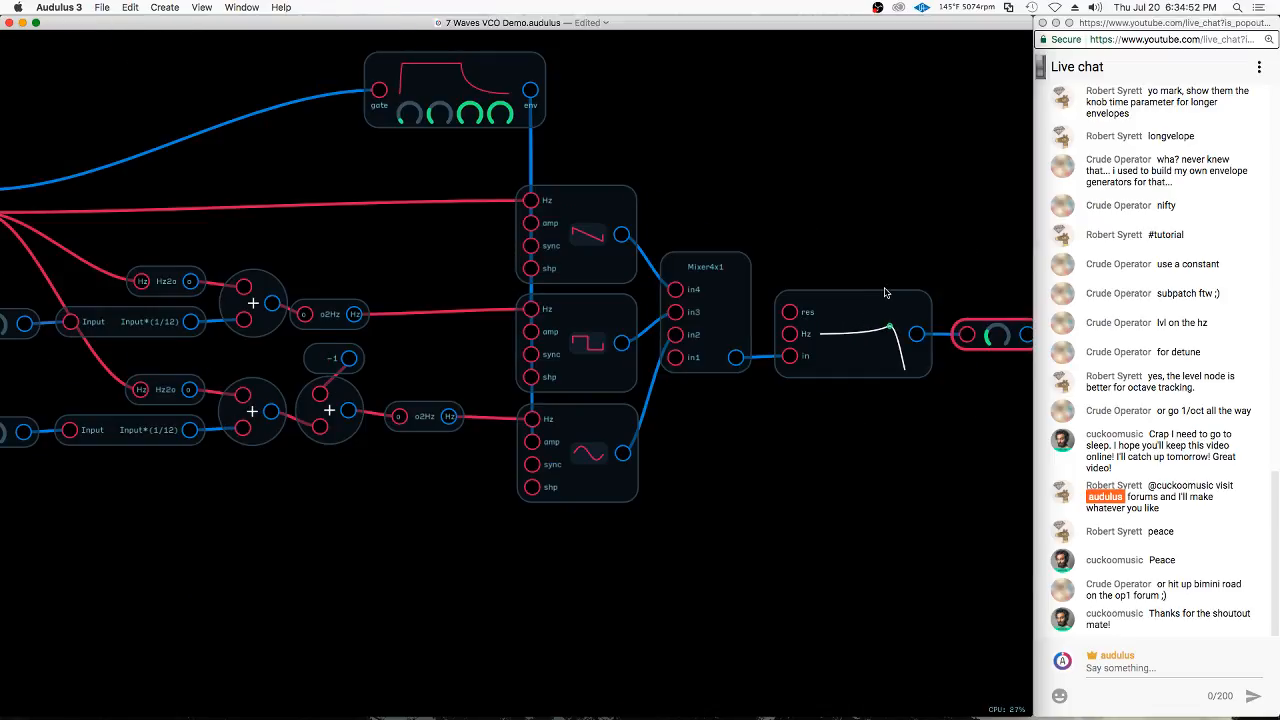
drag(889, 327, 873, 348)
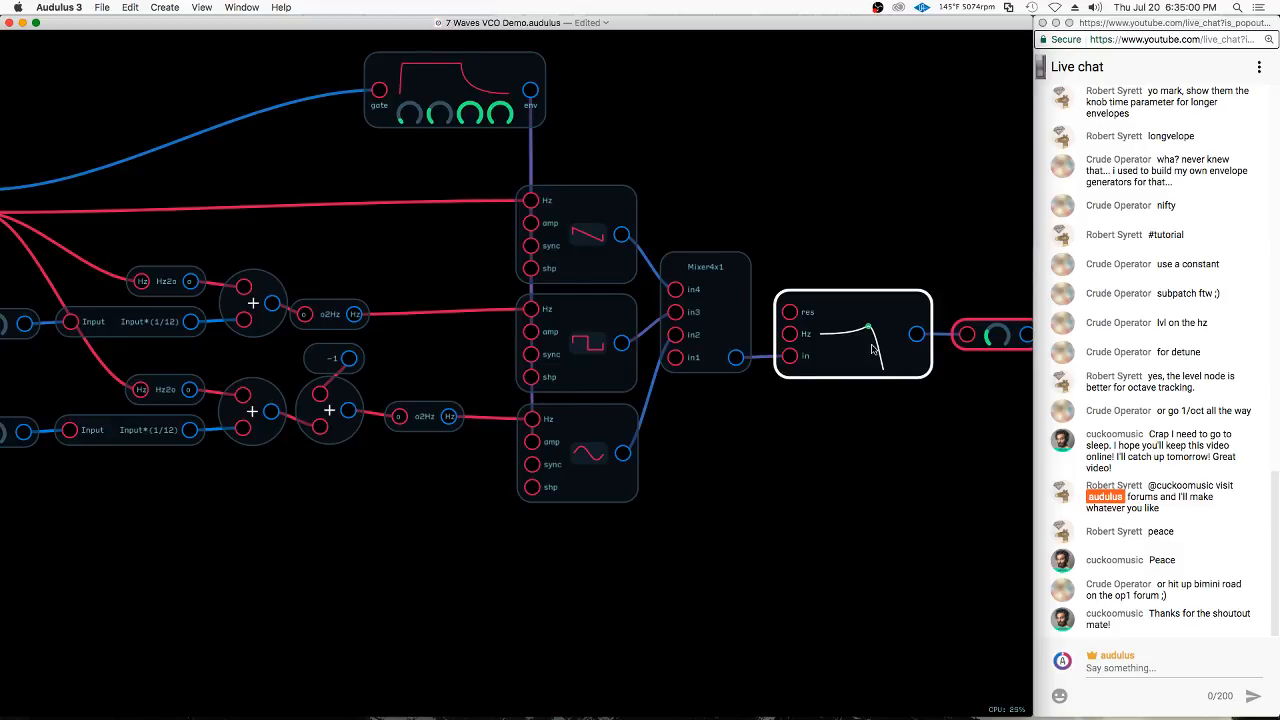
mouse_move(873, 340)
mouse_down()
mouse_move(888, 330)
mouse_move(853, 335)
mouse_move(884, 344)
mouse_move(832, 350)
mouse_move(885, 336)
mouse_up()
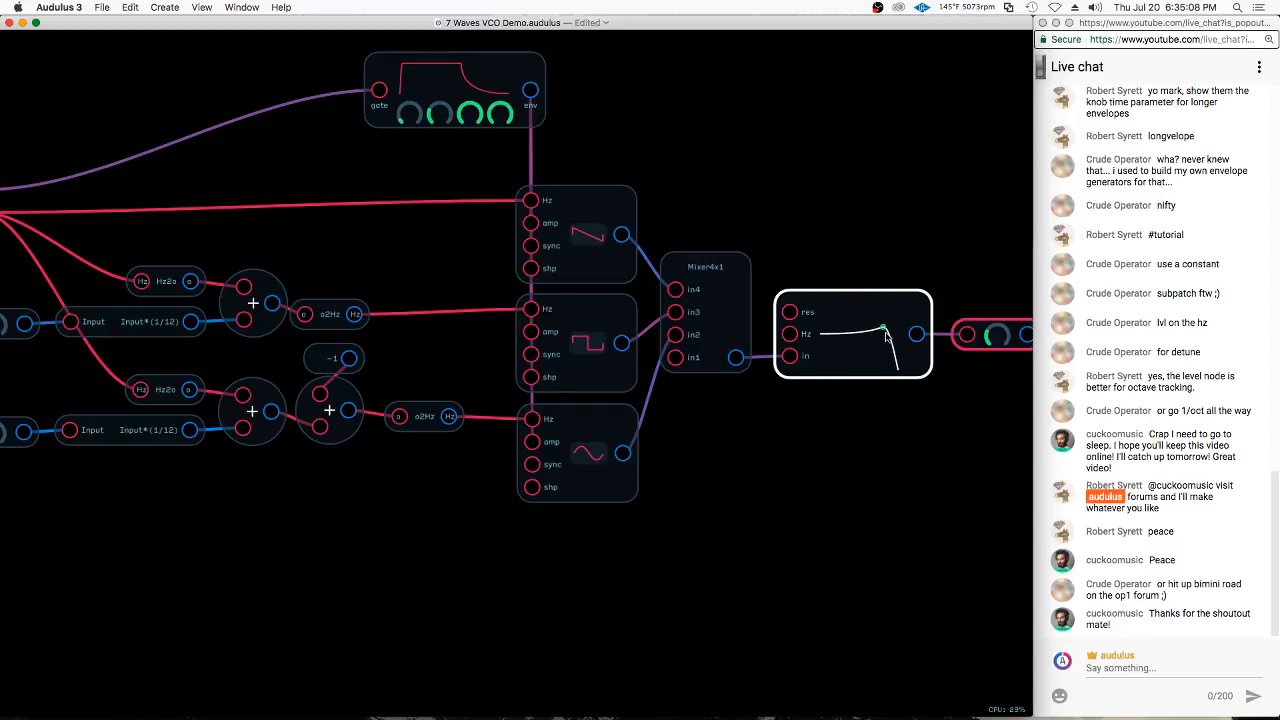
click(738, 388)
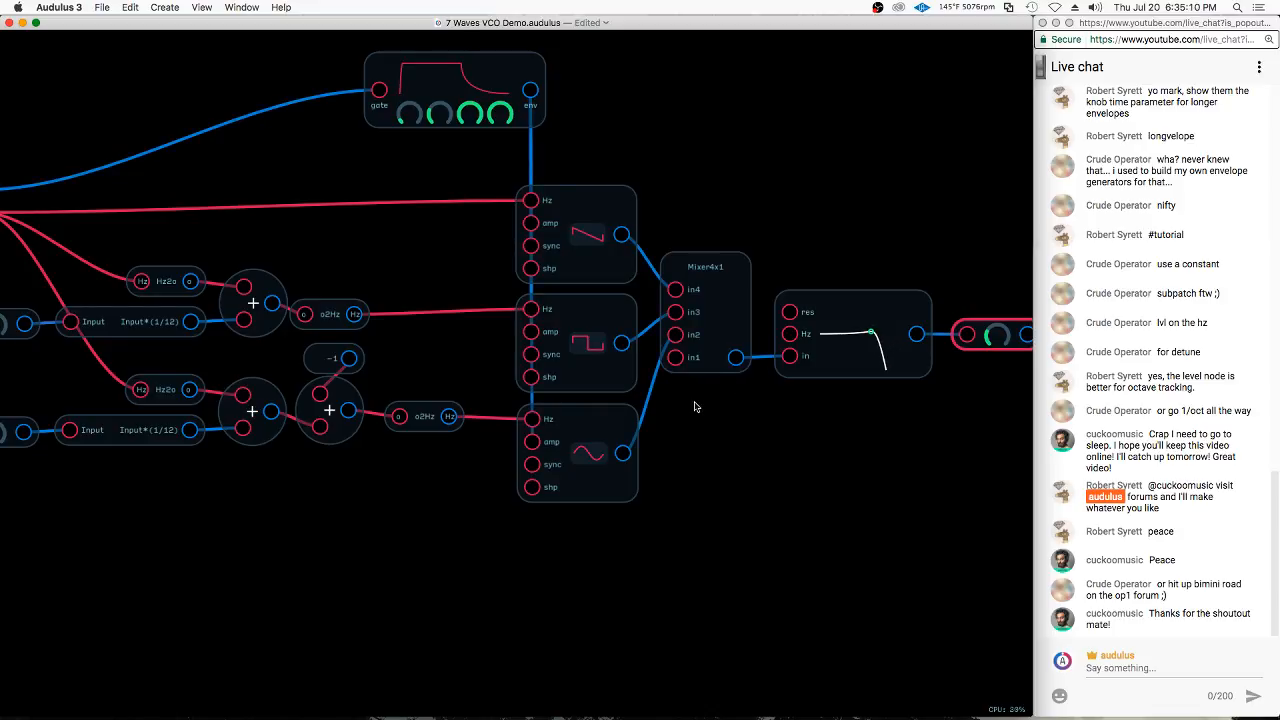
Duplicate the envelope node and place the copy below the third oscillator
click(815, 300)
scroll(818, 306, down, 3)
click(722, 284)
drag(587, 133, 583, 138)
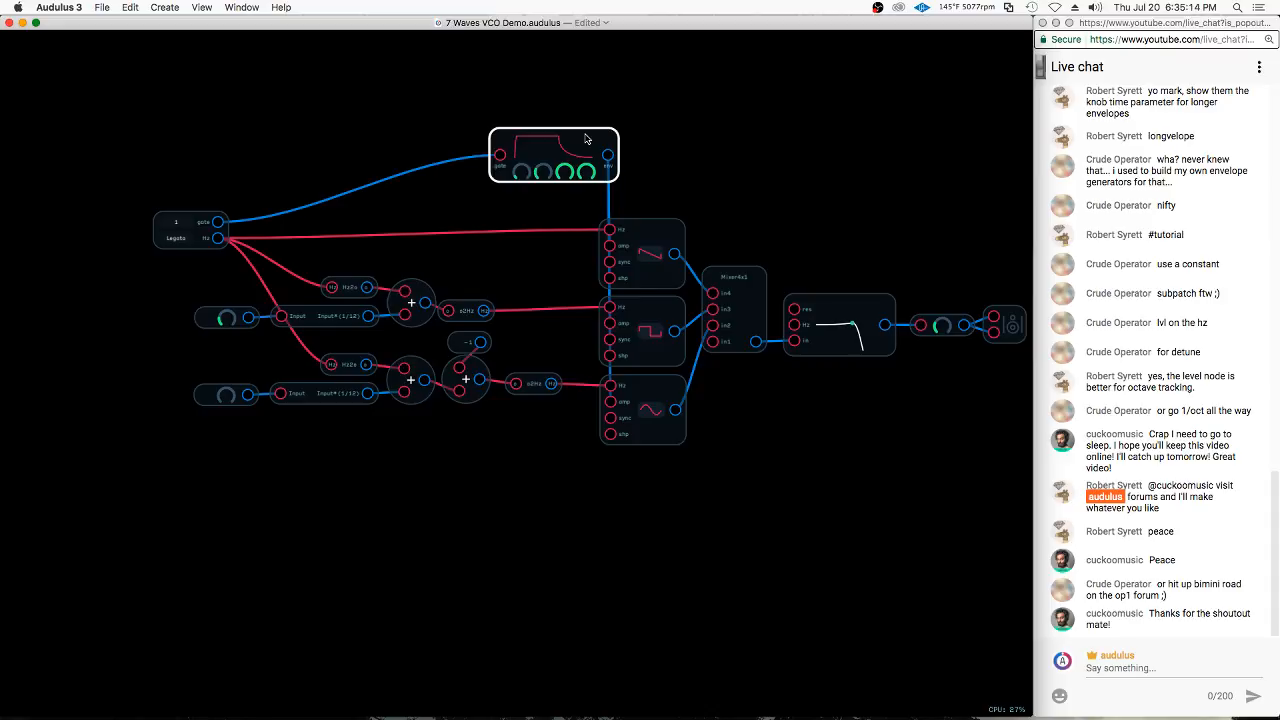
click(585, 139)
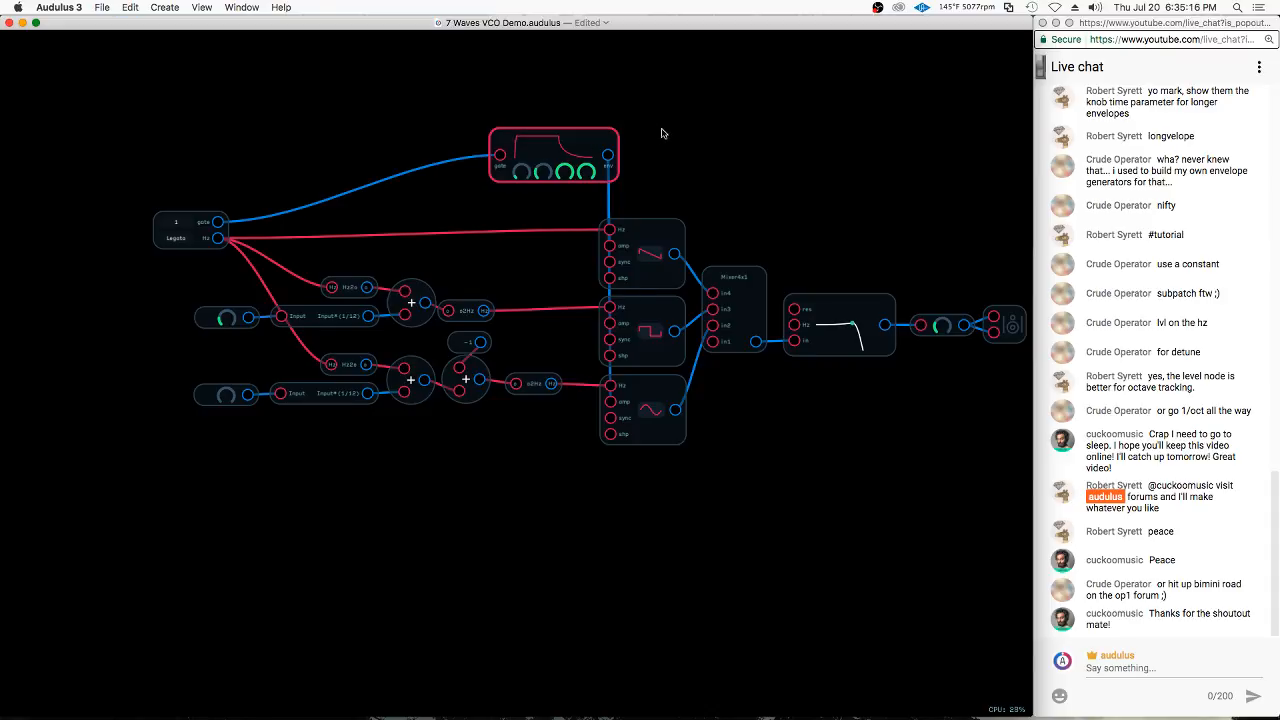
key(super+d)
drag(619, 121, 715, 478)
scroll(795, 462, up, 3)
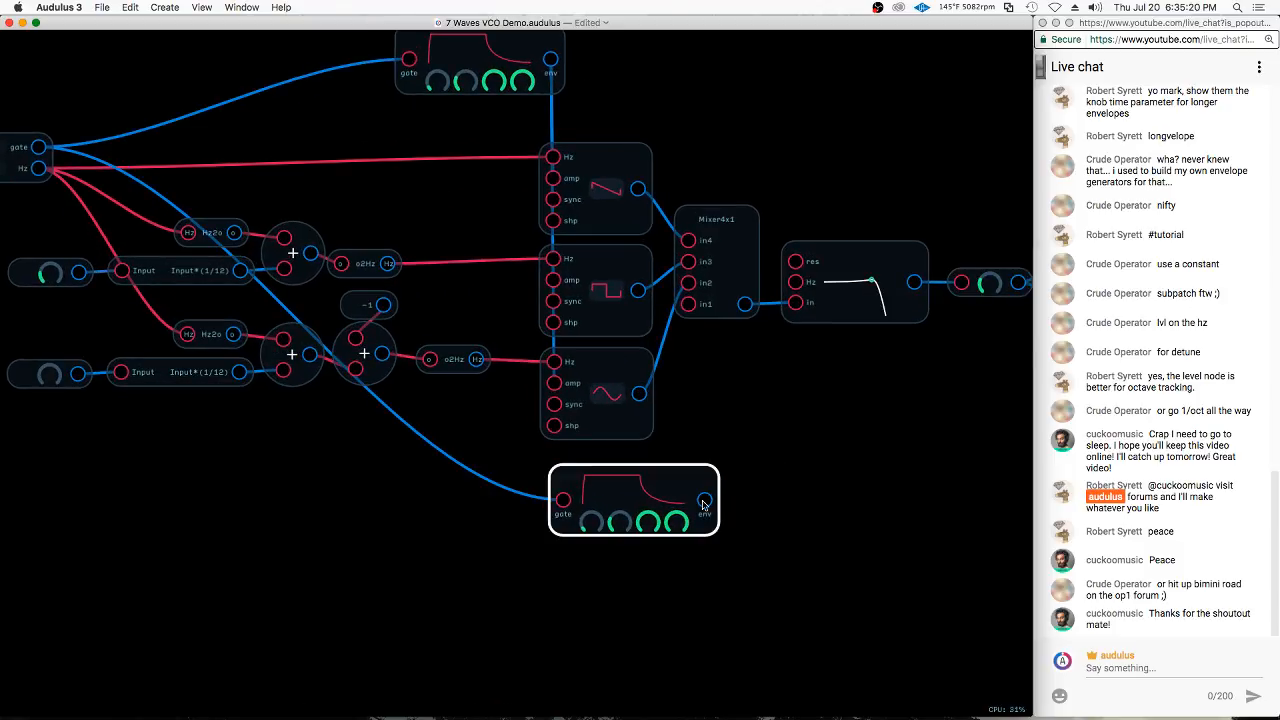
Disconnect the keyboard's gate cable from the duplicated envelope's gate input
right_click(786, 479)
click(770, 475)
drag(563, 501, 436, 482)
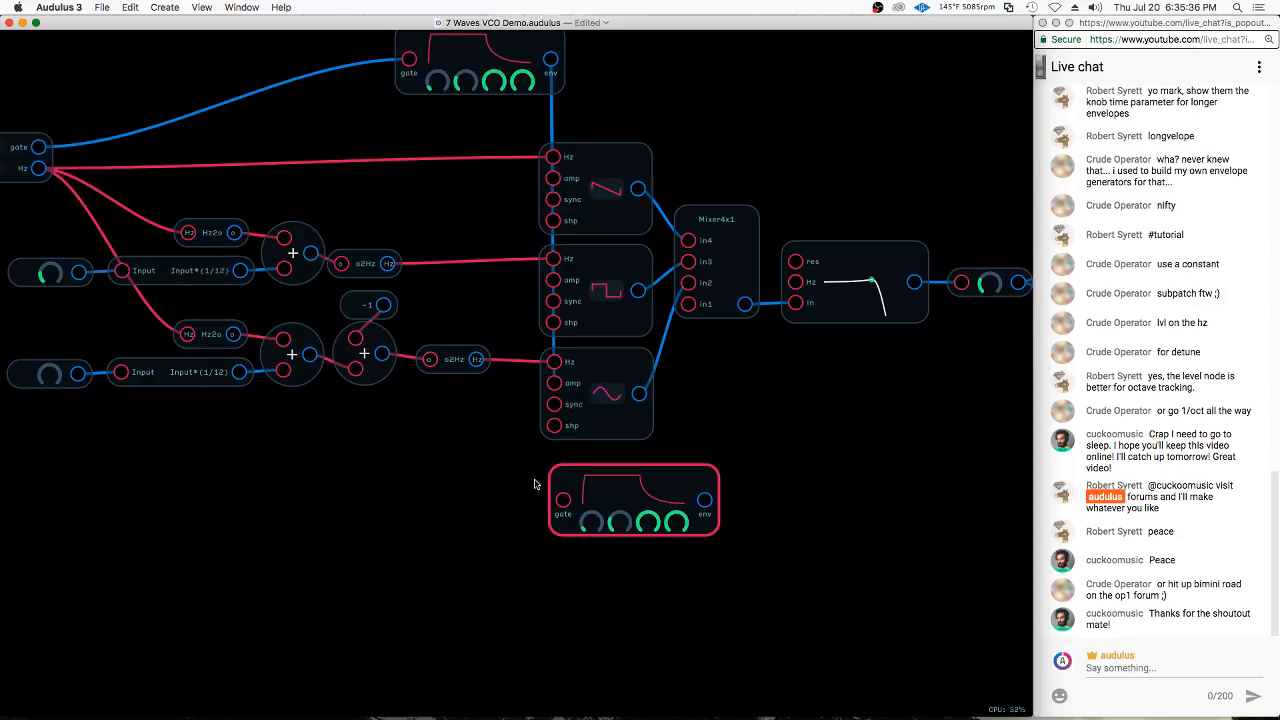
Add a "Gate>0" expression node in front of the second envelope's gate input and feed it from the keyboard's gate output
double_click(563, 501)
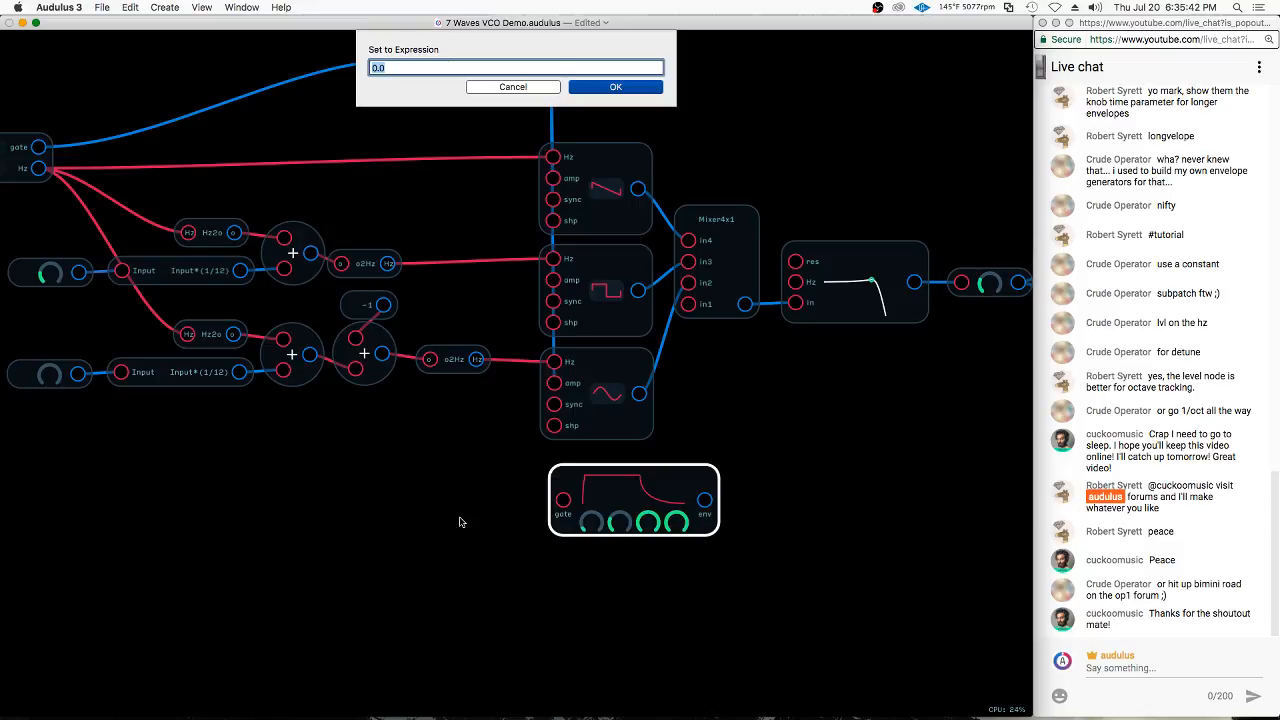
text(Gate>0)
key(Return)
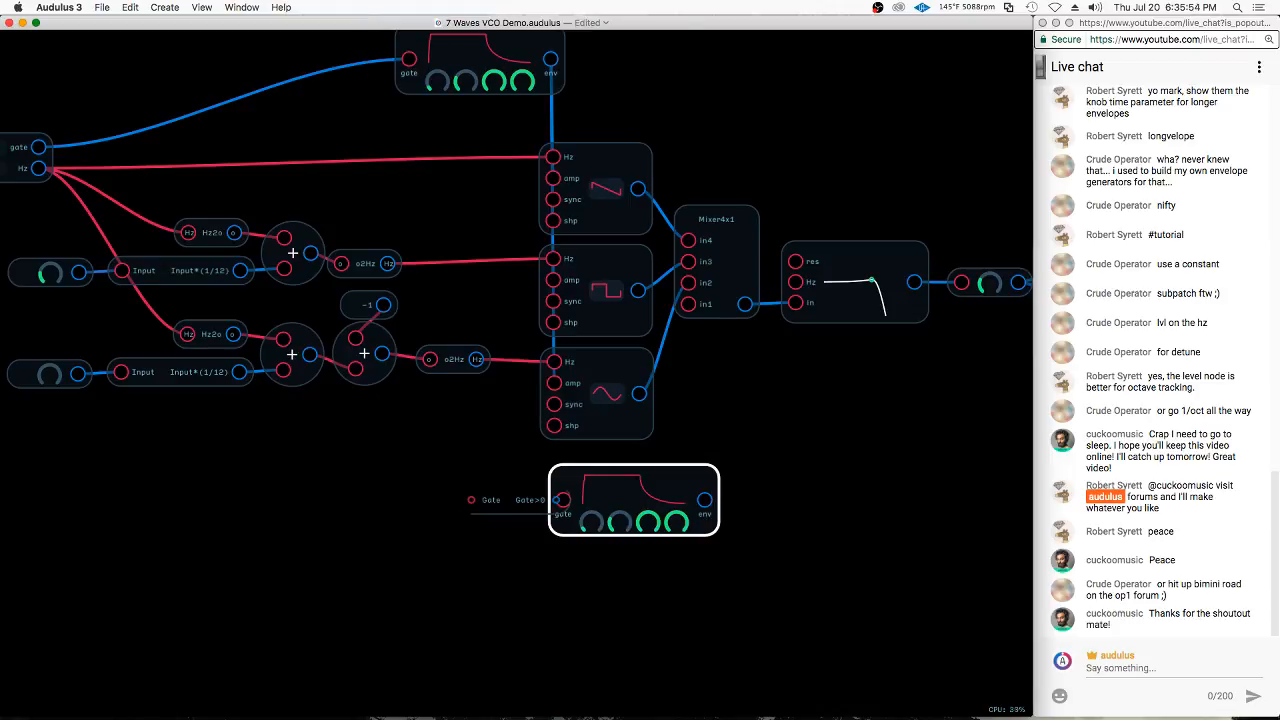
drag(518, 514, 482, 514)
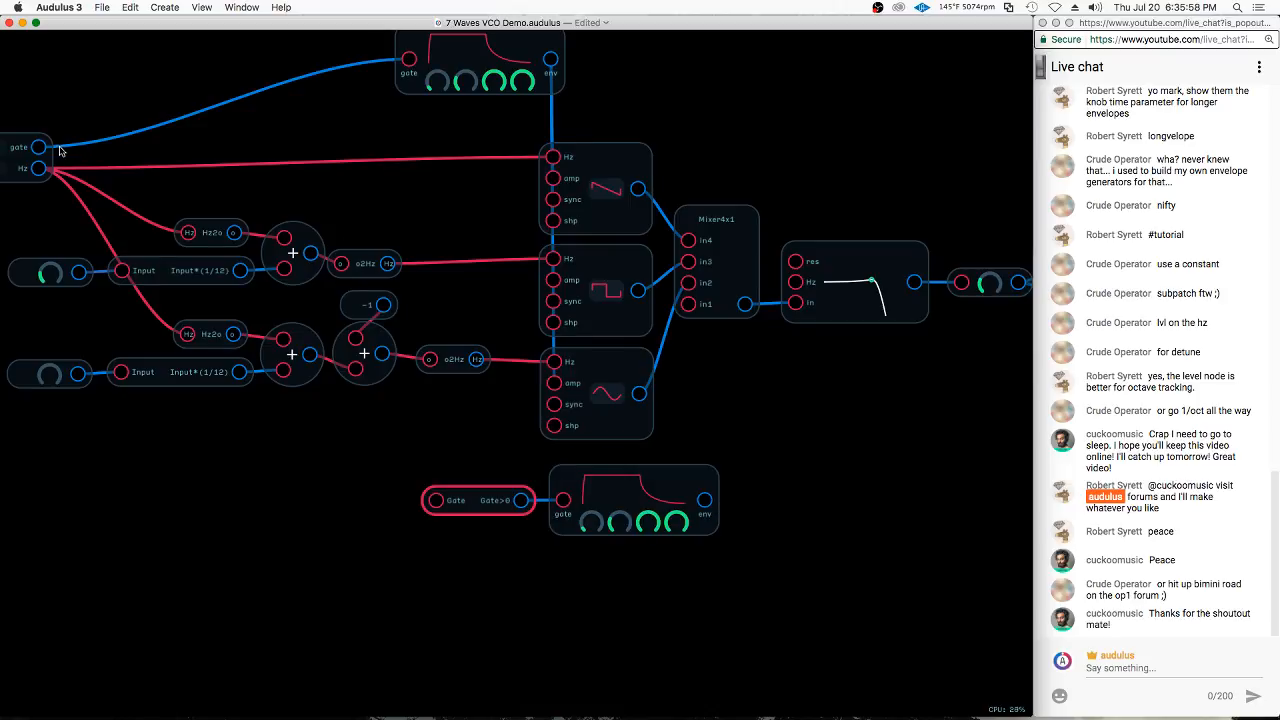
drag(38, 147, 436, 500)
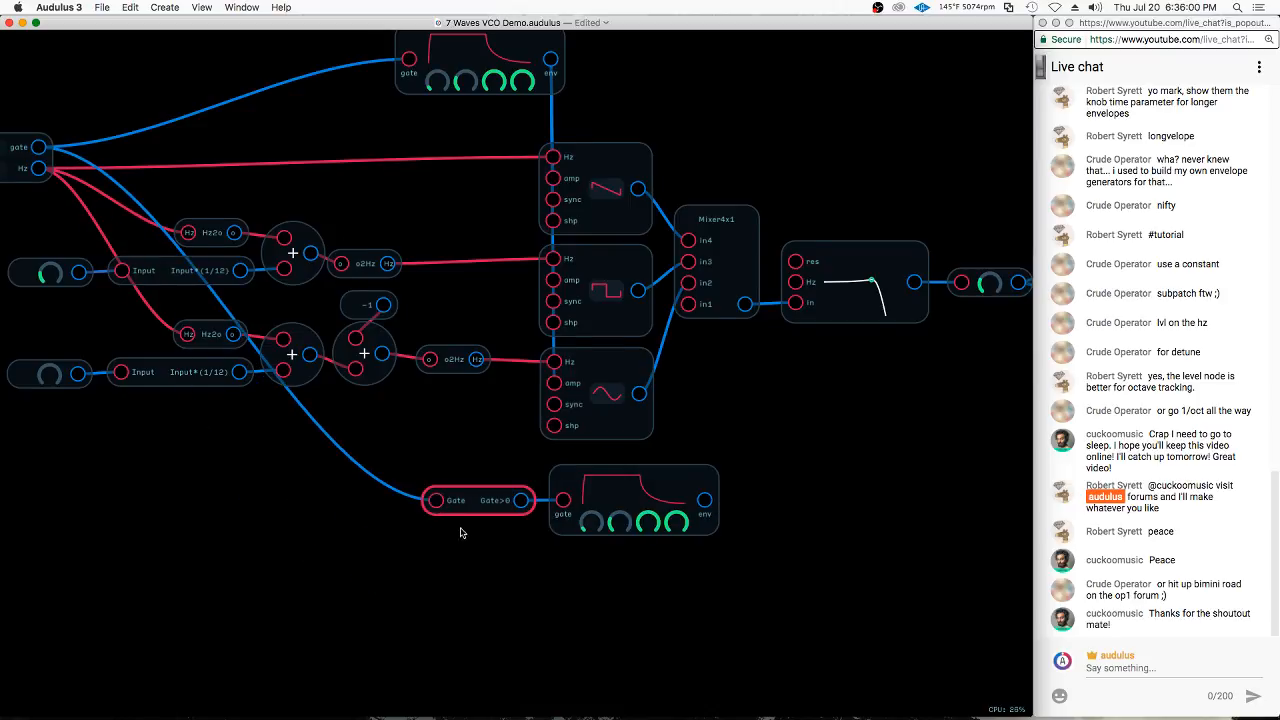
Add a Value meter below the Gate>0 expression node and connect the expression's output to it
scroll(460, 532, up, 10)
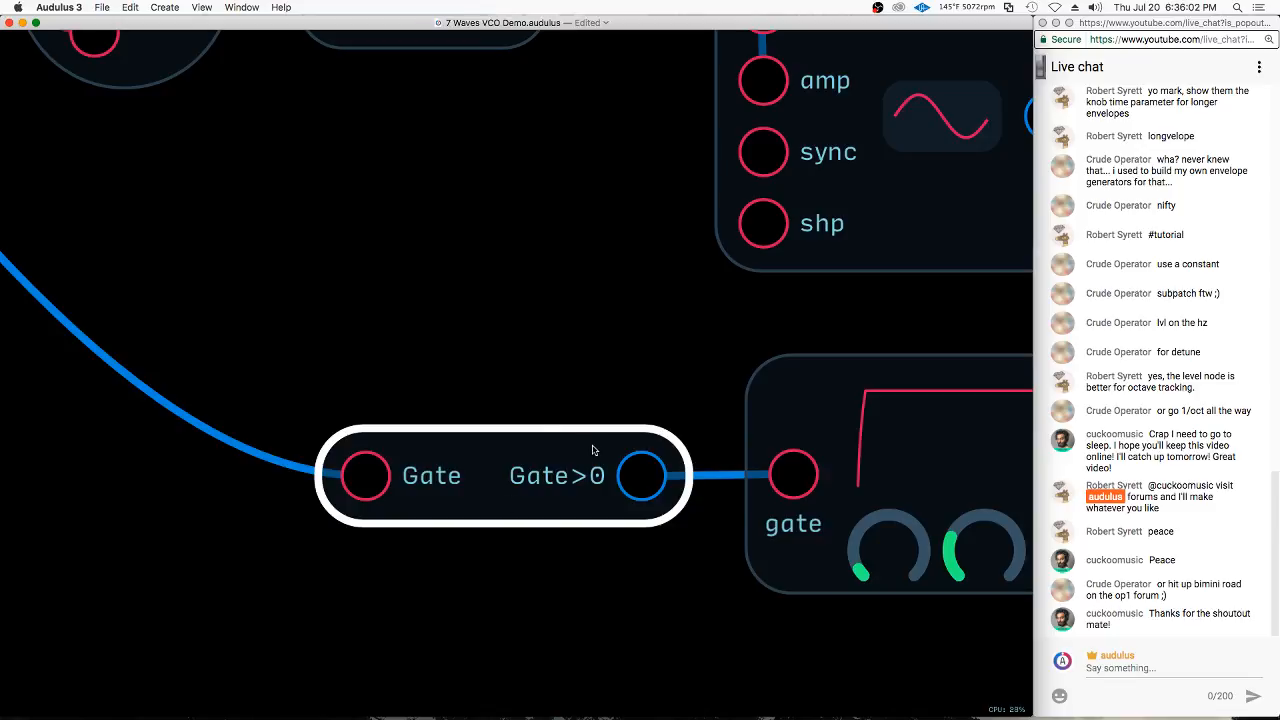
click(686, 624)
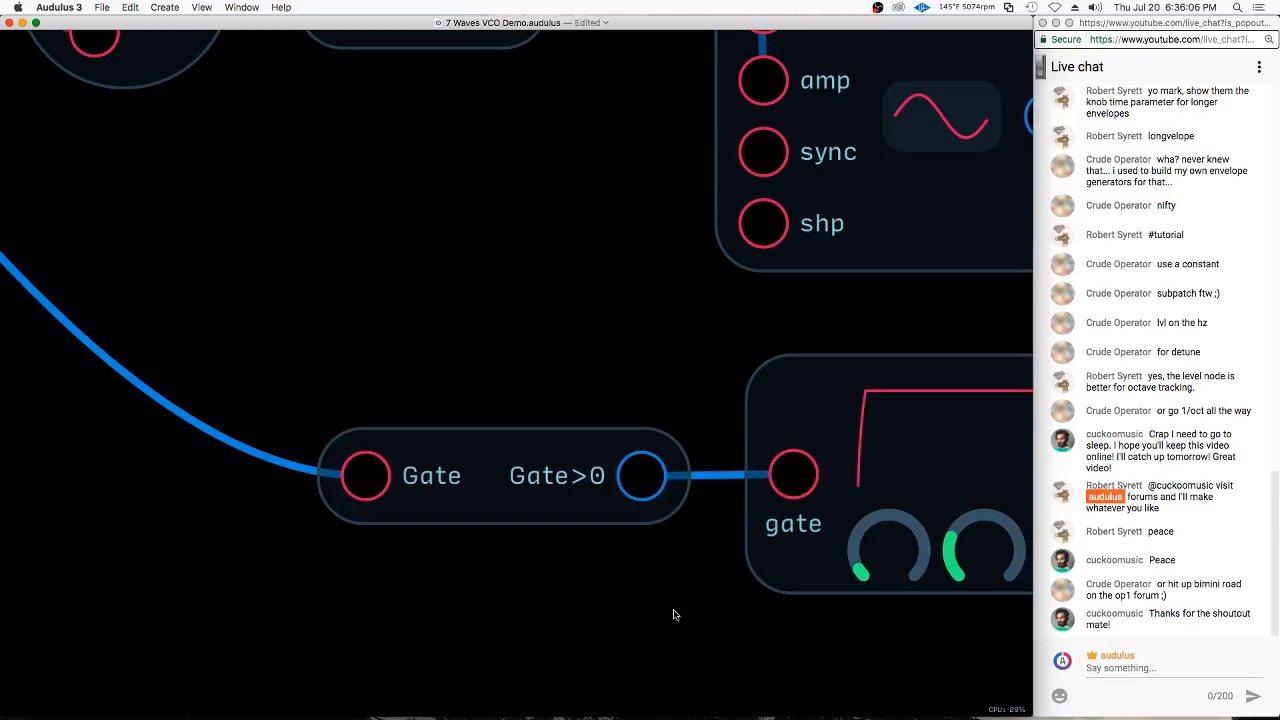
scroll(673, 610, down, 1)
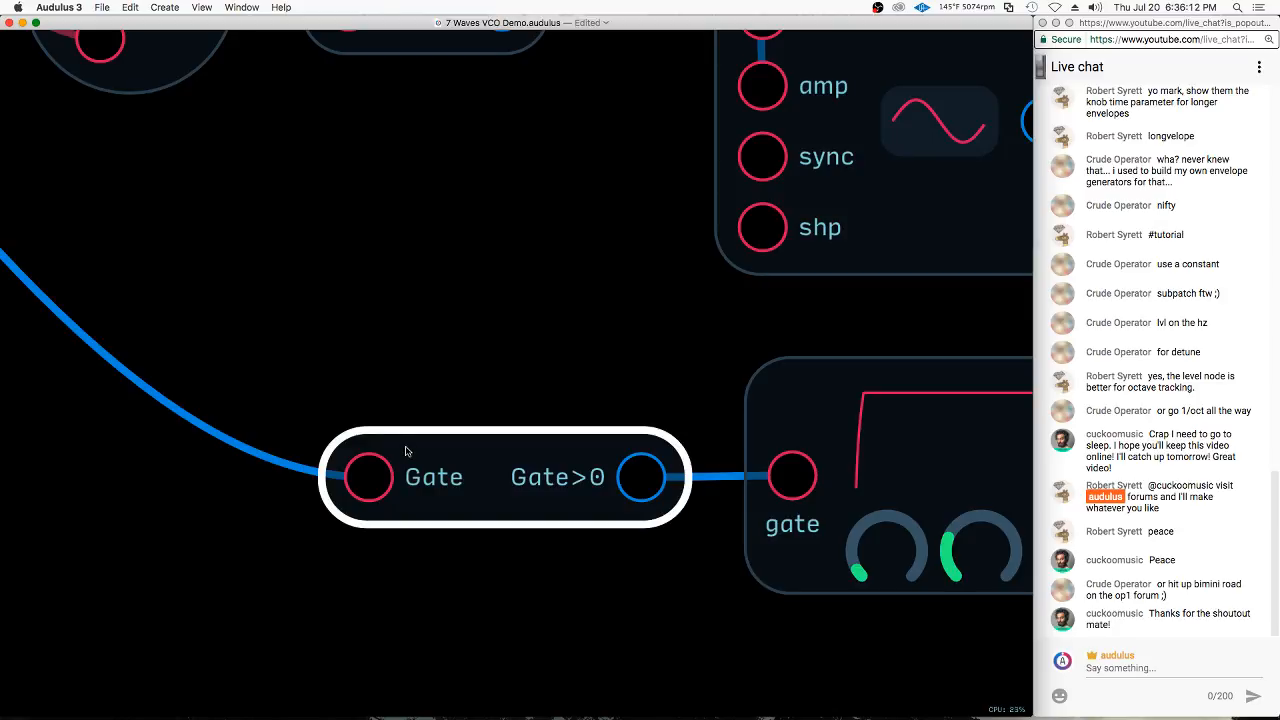
scroll(405, 451, down, 3)
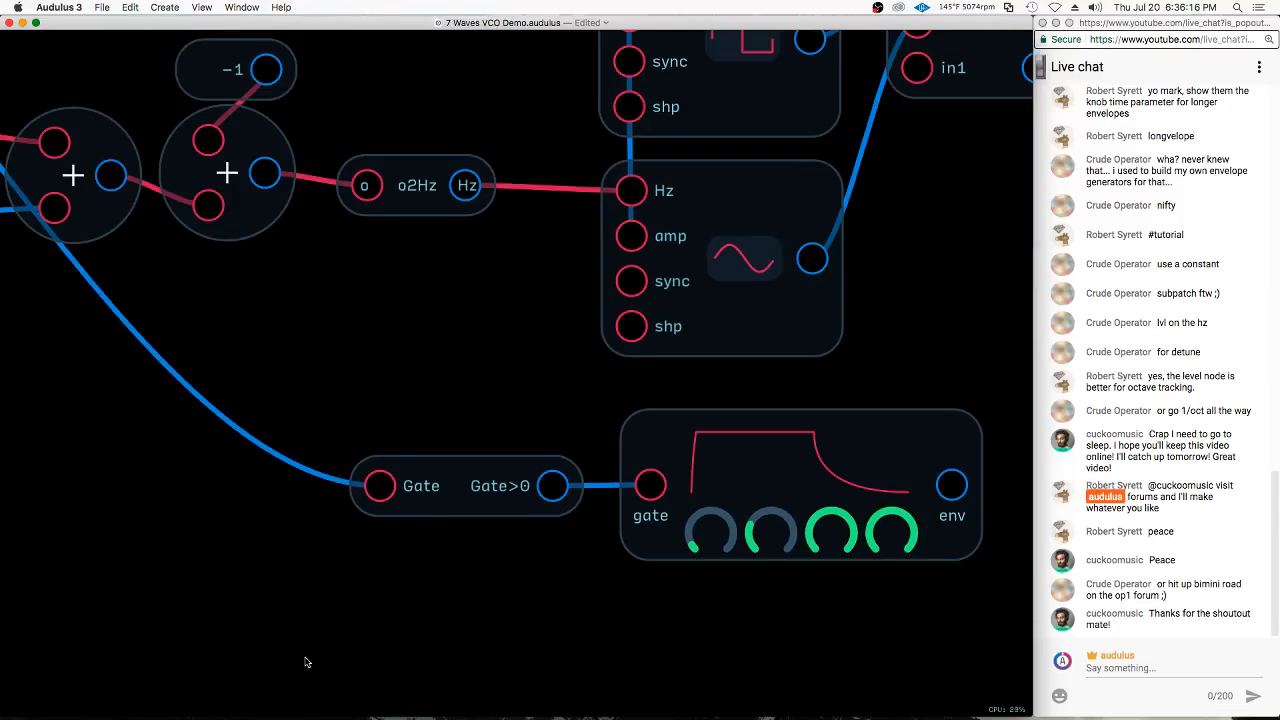
scroll(370, 590, down, 5)
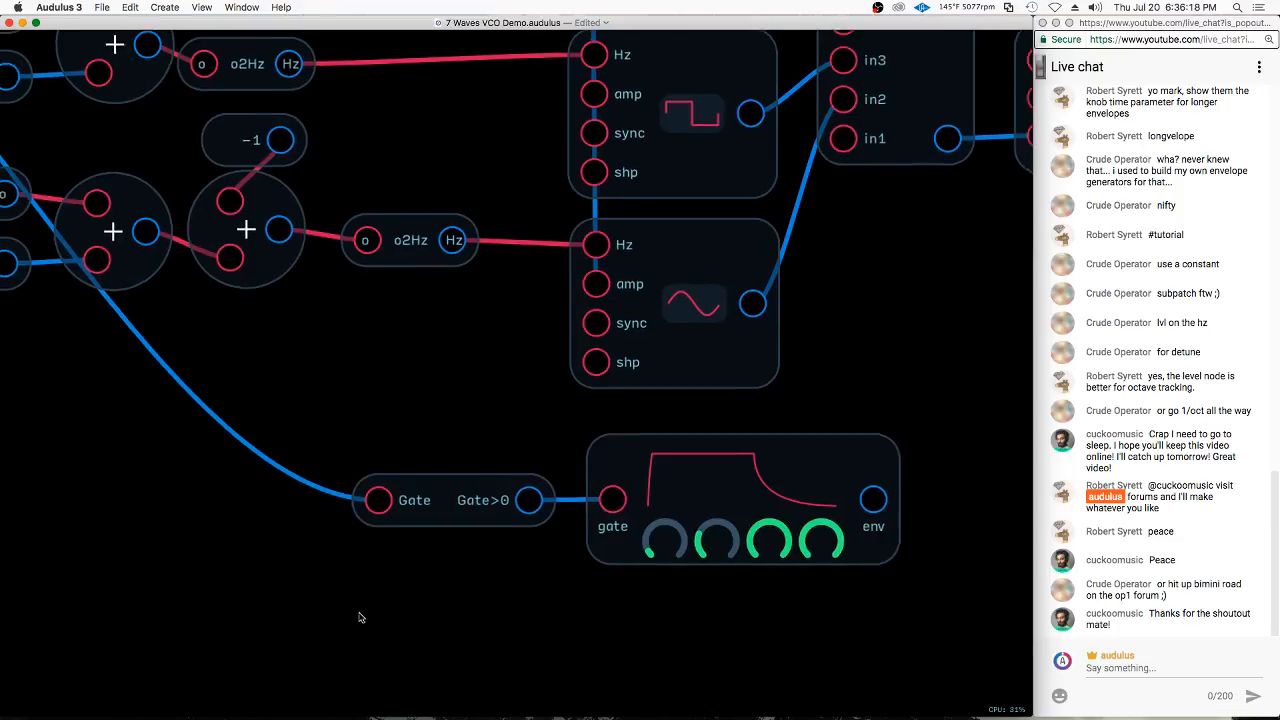
right_click(459, 572)
mouse_move(490, 600)
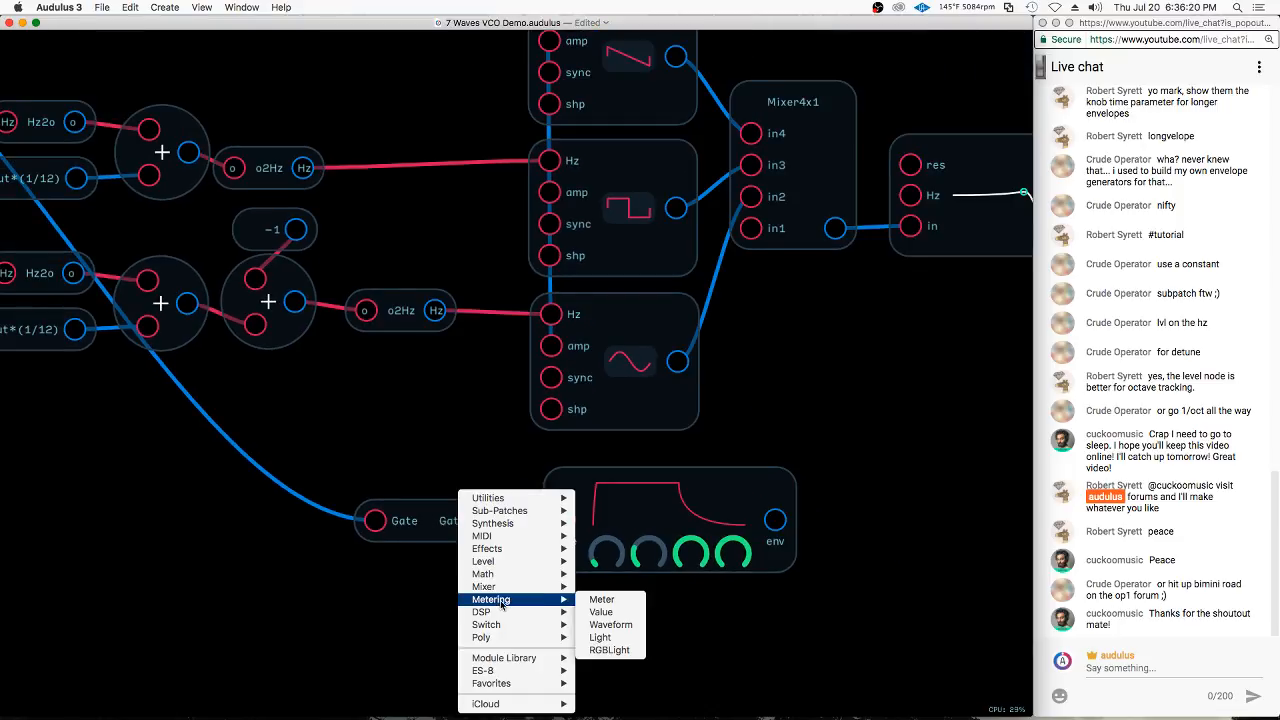
click(607, 613)
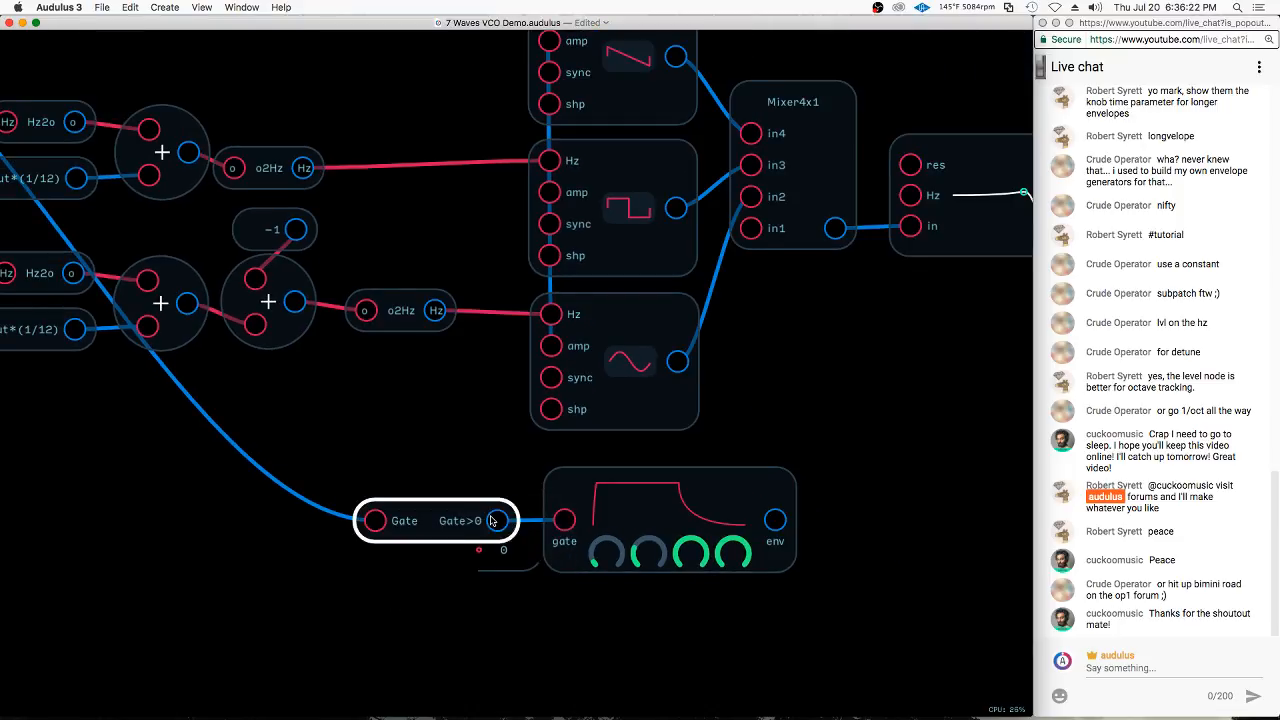
drag(508, 559, 502, 588)
scroll(667, 509, down, 5)
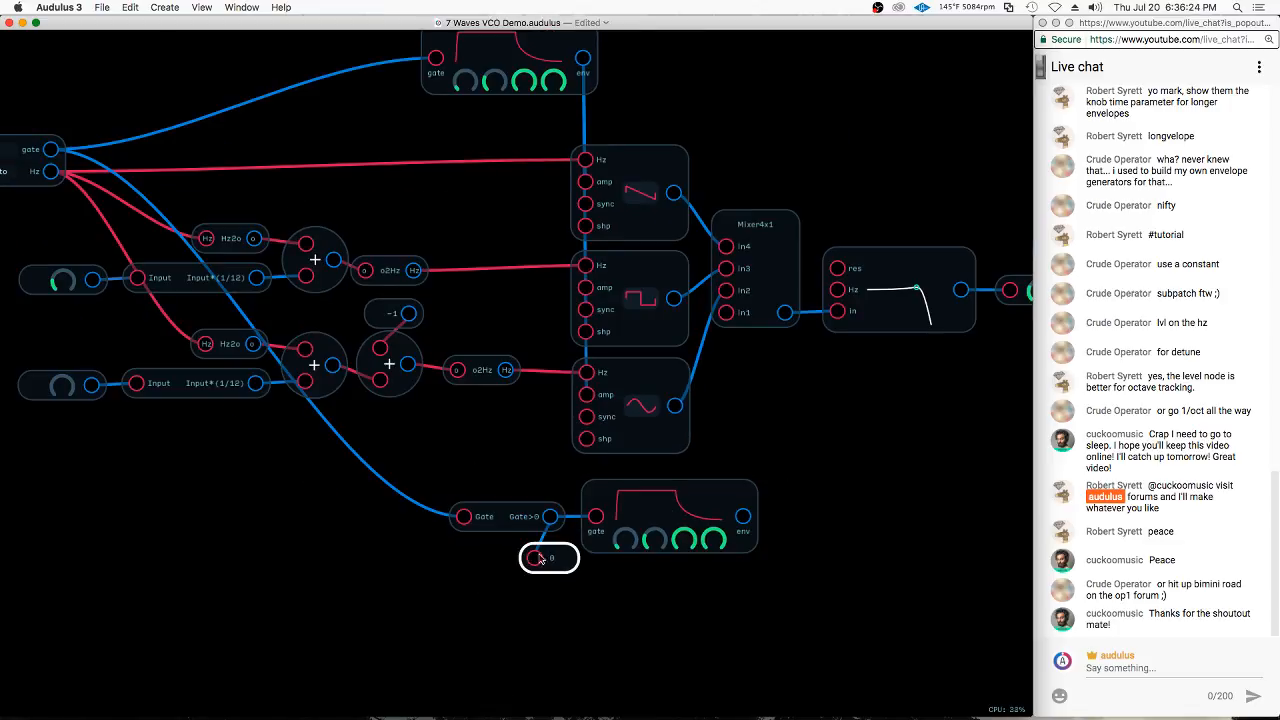
mouse_move(570, 528)
mouse_down()
mouse_move(574, 566)
mouse_move(564, 556)
mouse_up()
Duplicate the value meter below the first, connect the keyboard's gate output to the copy, and compare both readings
key(super+d)
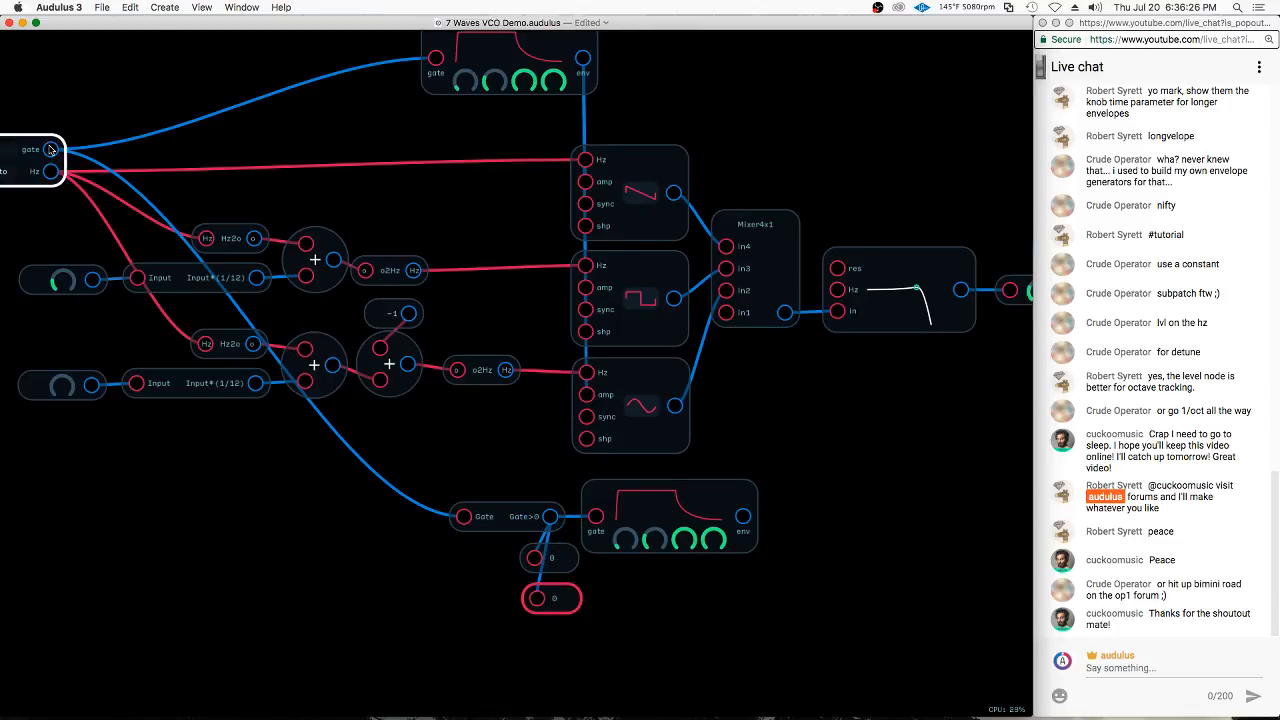
mouse_move(50, 150)
mouse_down()
mouse_move(469, 634)
mouse_move(537, 598)
mouse_up()
scroll(540, 550, up, 5)
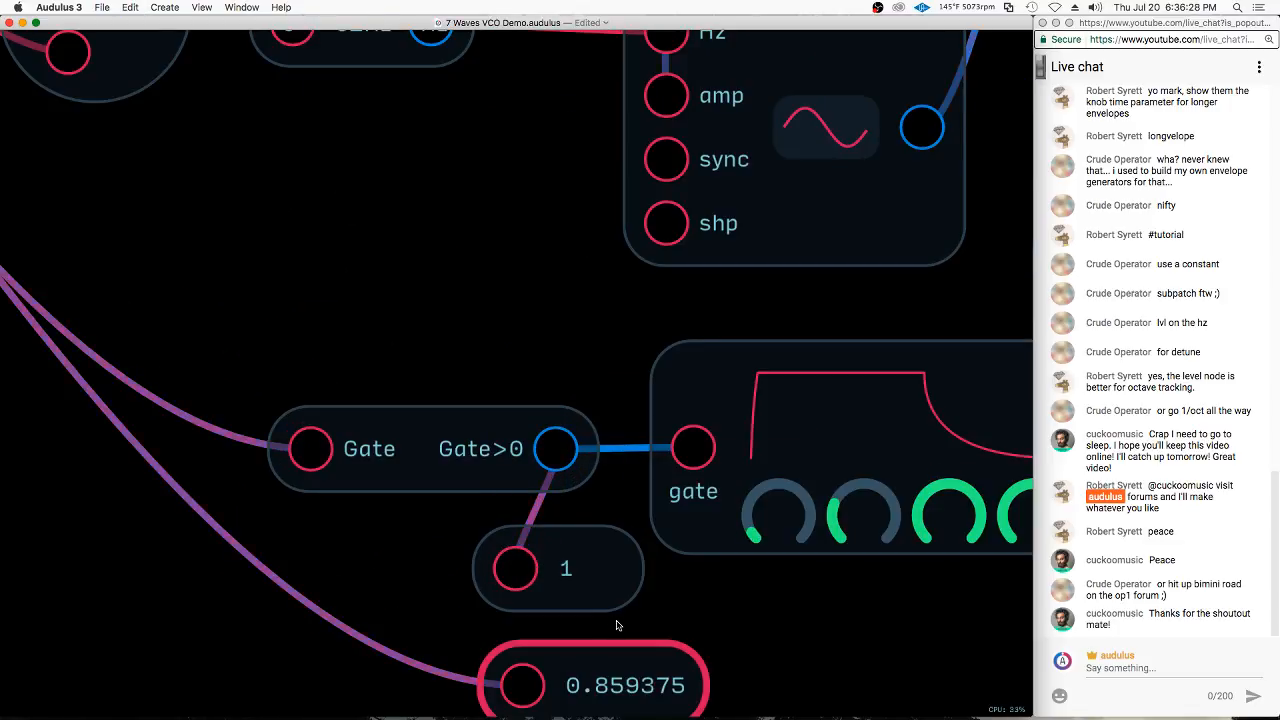
click(580, 570)
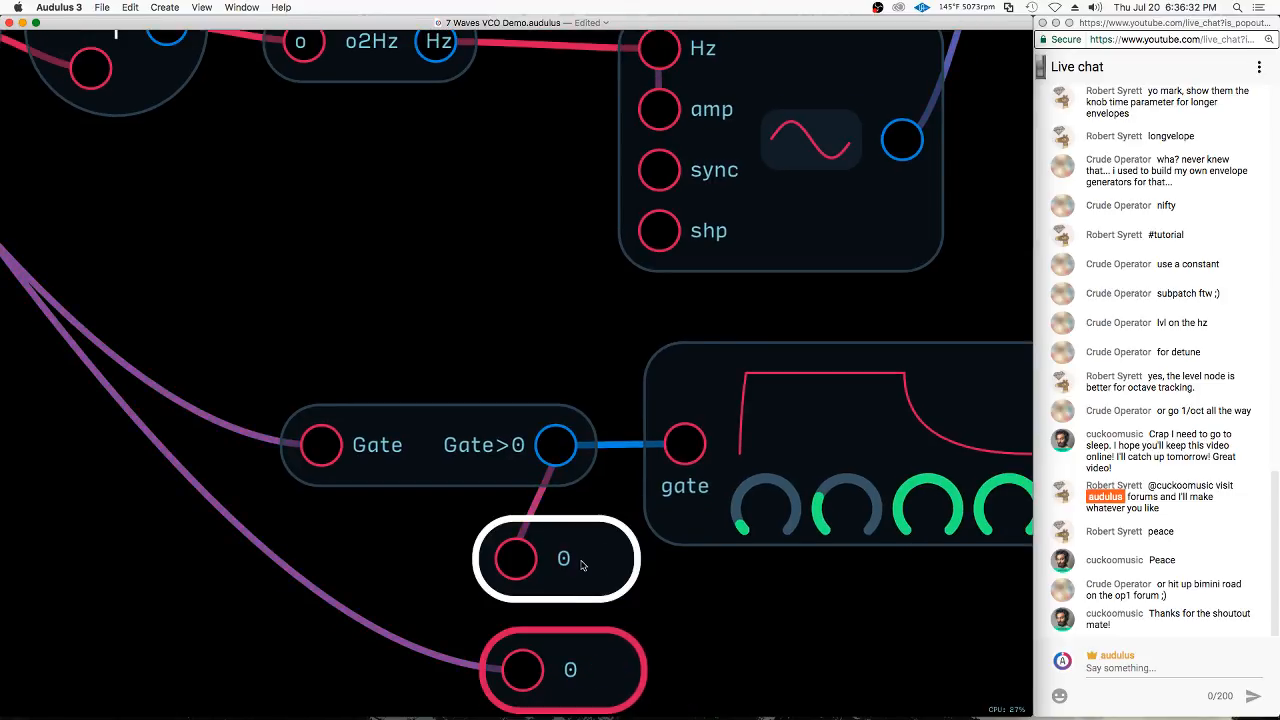
scroll(582, 565, down, 5)
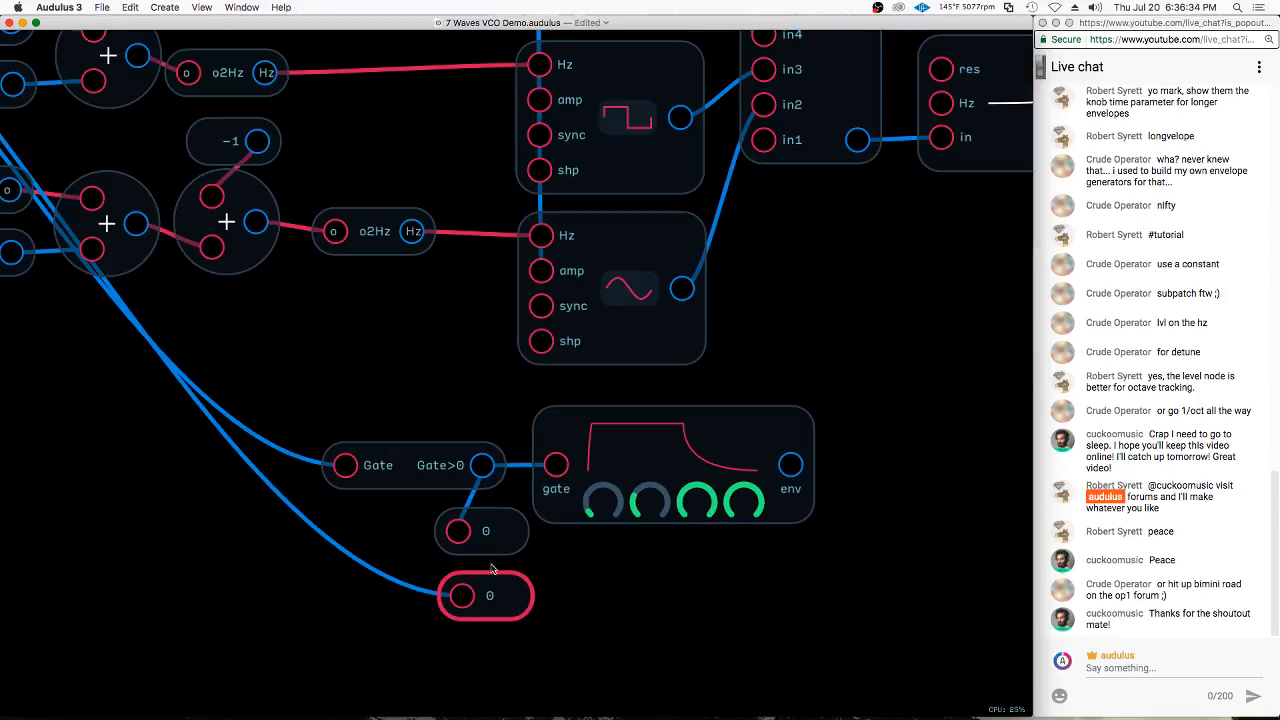
Add a Waveform display beside the second envelope and connect the envelope's env output to it
right_click(875, 459)
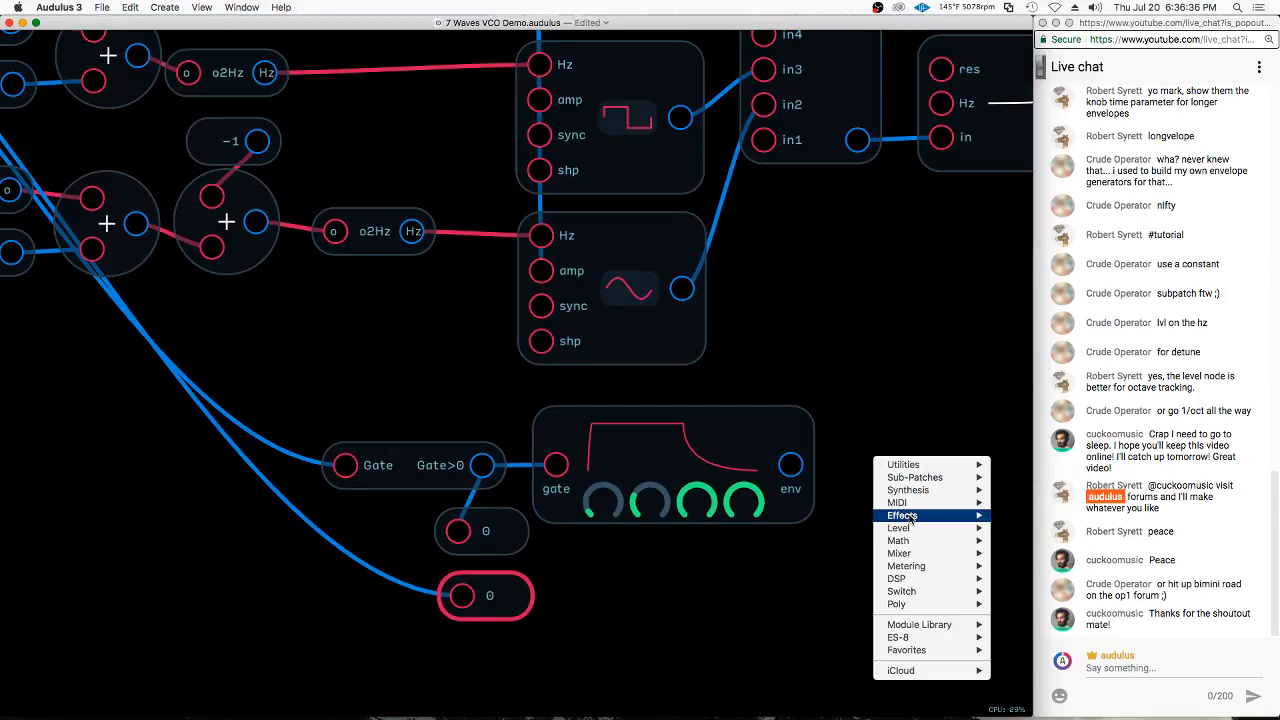
mouse_move(925, 566)
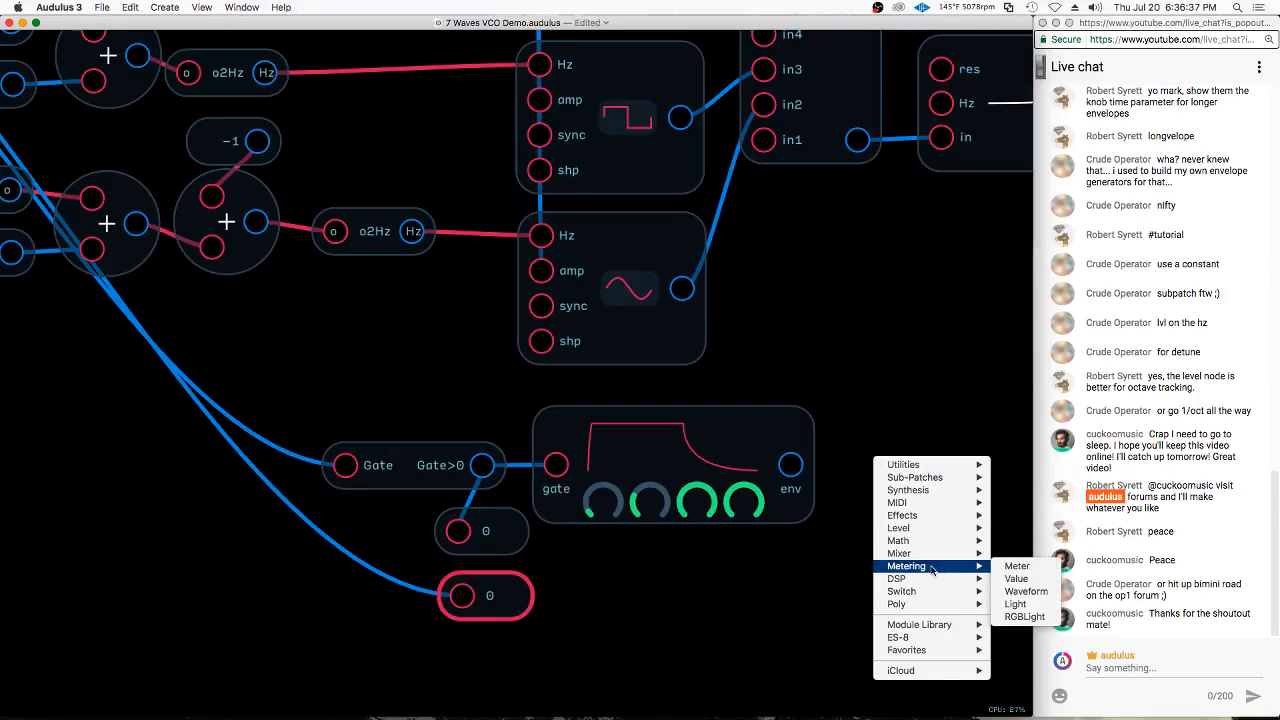
click(1052, 581)
right_click(904, 491)
mouse_move(955, 600)
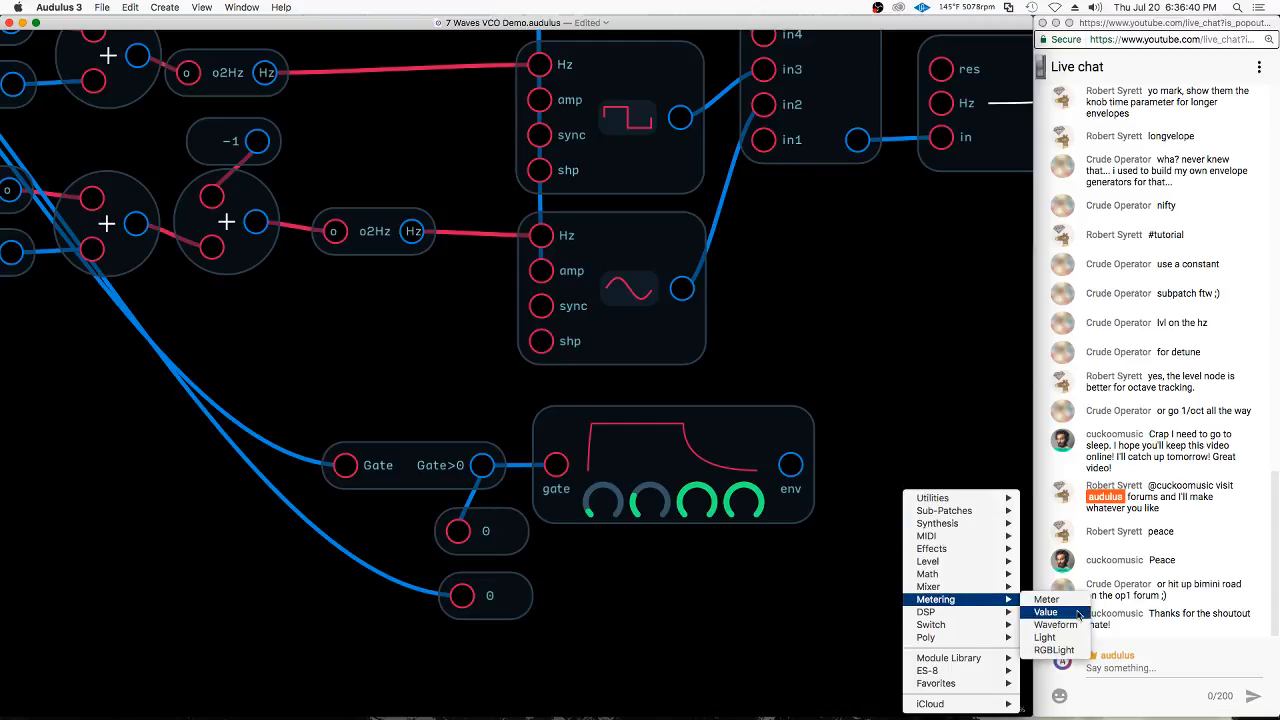
click(1079, 613)
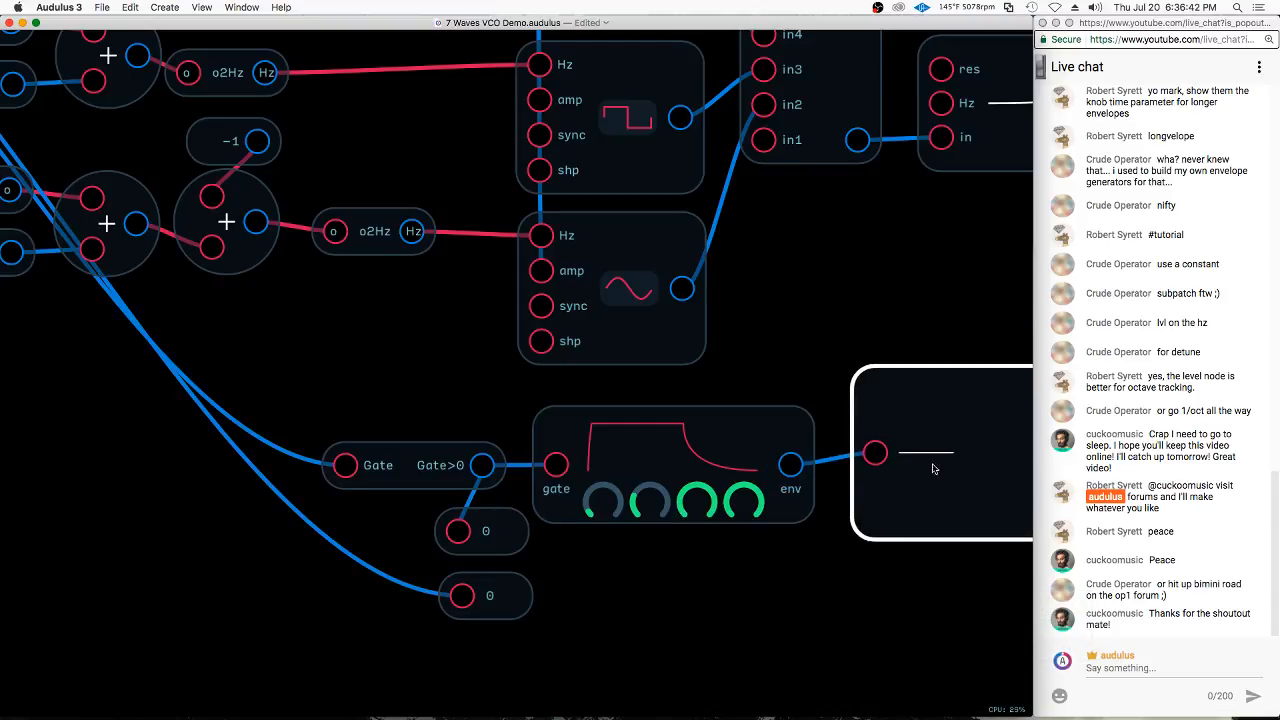
Lower the second envelope's sustain level to about half and check the envelope's shape on the waveform display
click(650, 505)
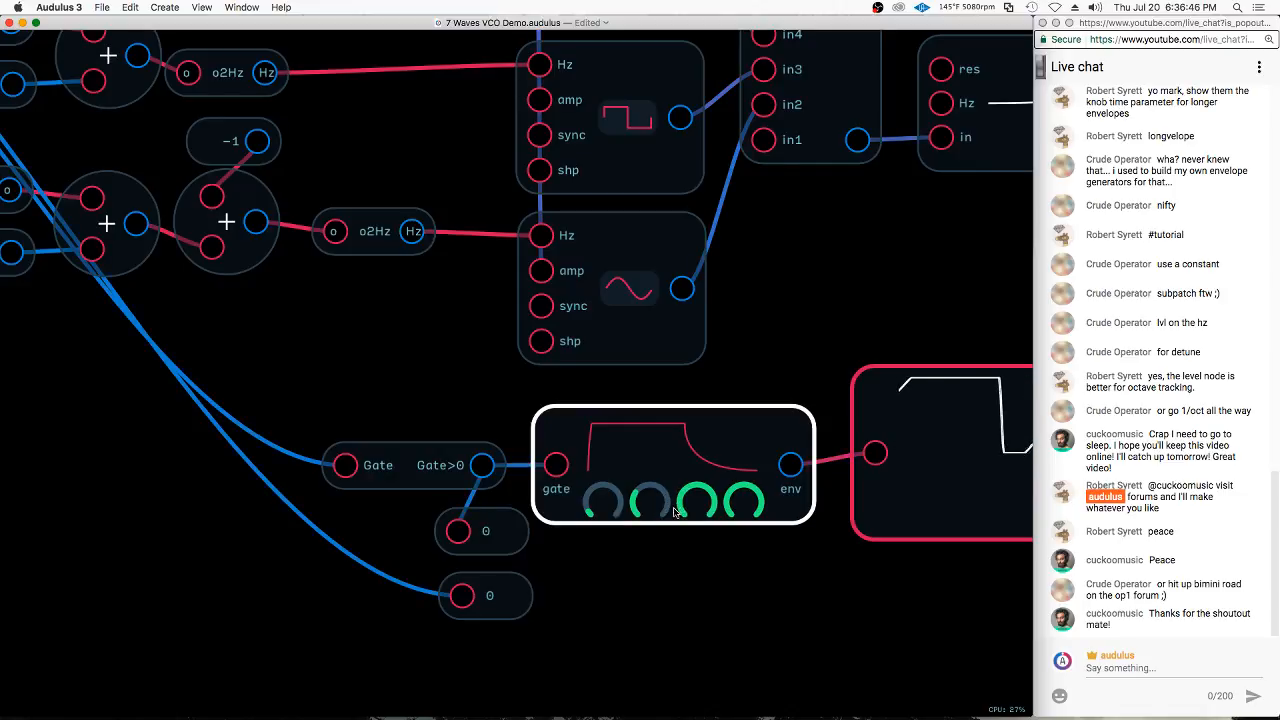
click(689, 543)
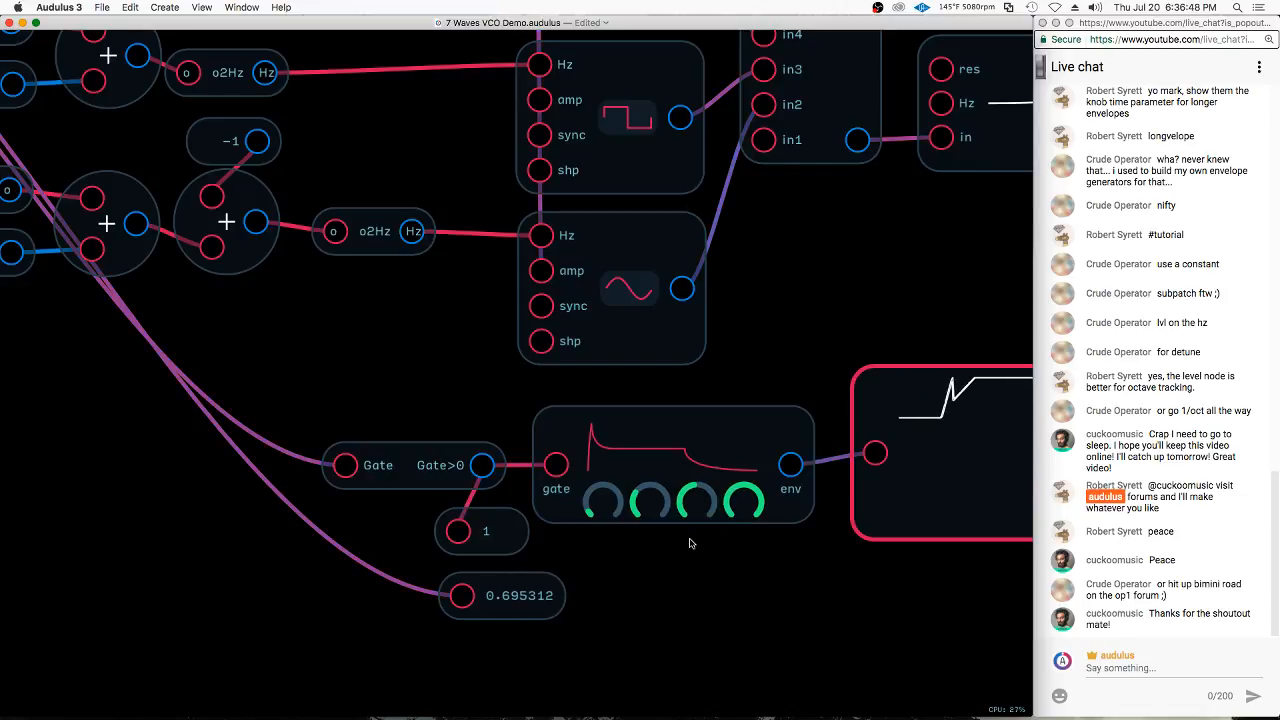
scroll(622, 386, down, 4)
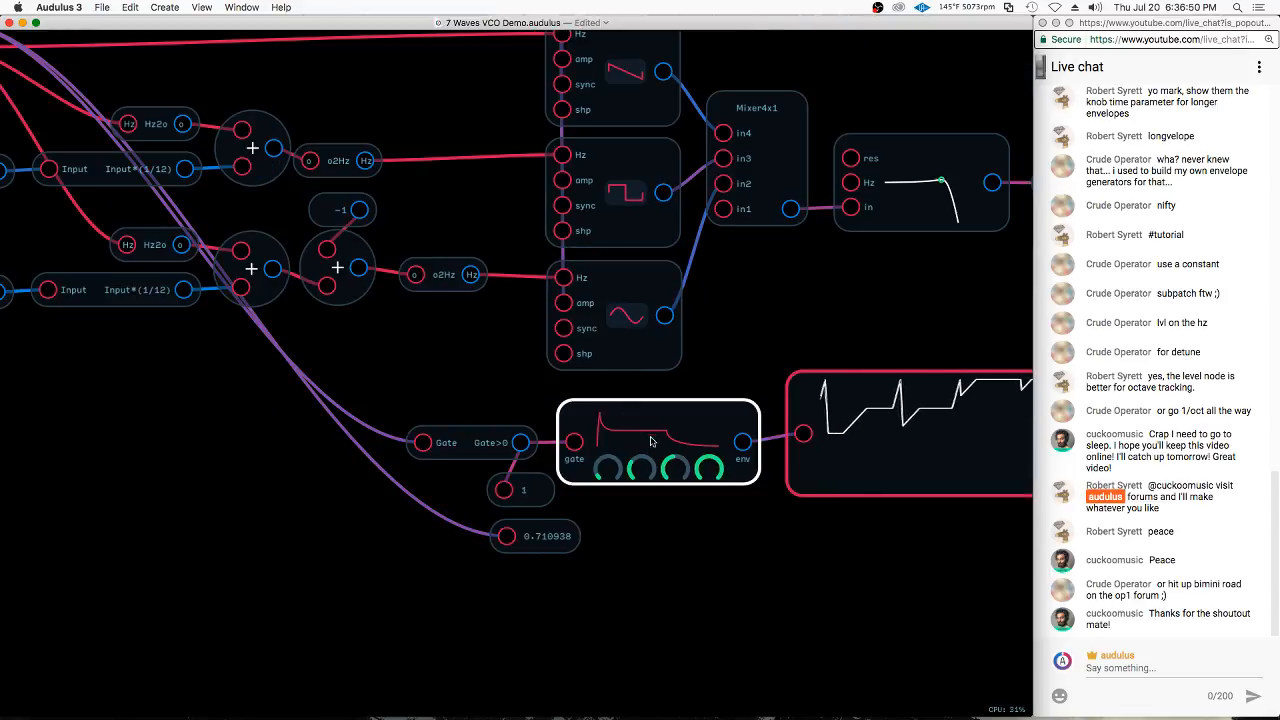
scroll(650, 441, down, 3)
scroll(802, 441, down, 2)
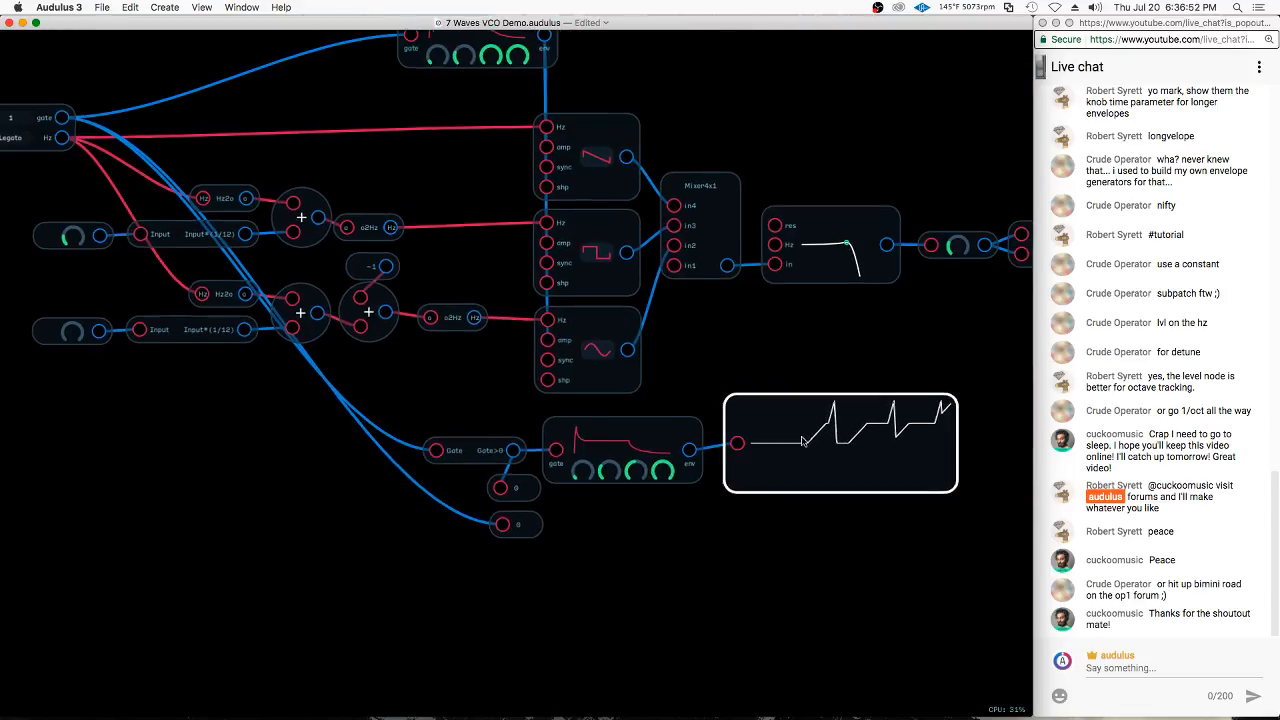
Delete the waveform display, and try the second envelope's output directly on the filter's Hz input, disconnecting it again
scroll(802, 441, up, 2)
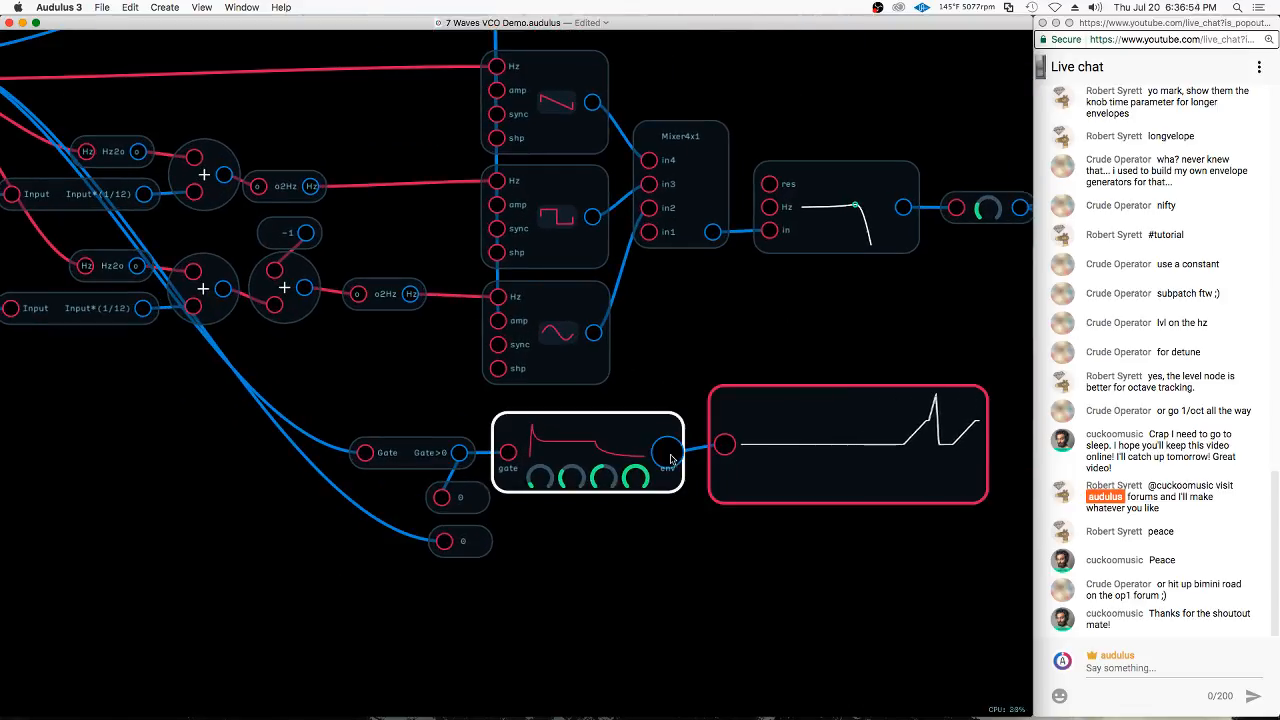
drag(668, 455, 766, 230)
key(BackSpace)
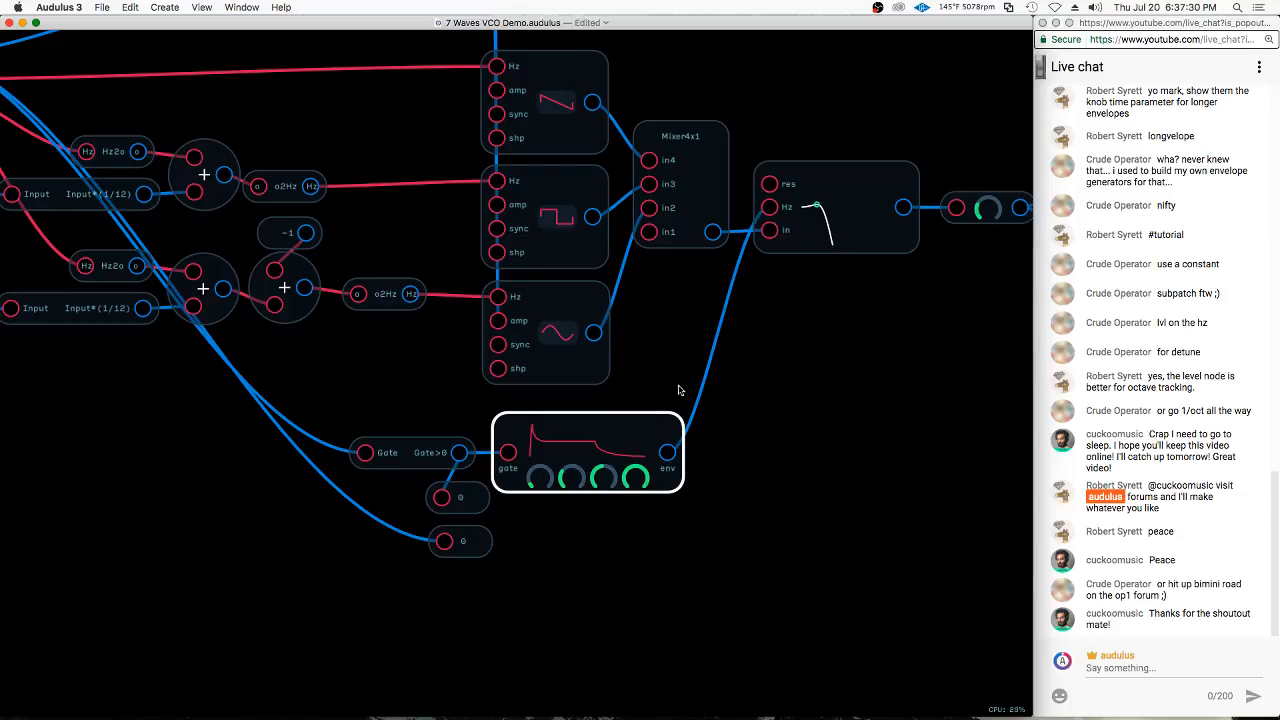
drag(782, 214, 821, 487)
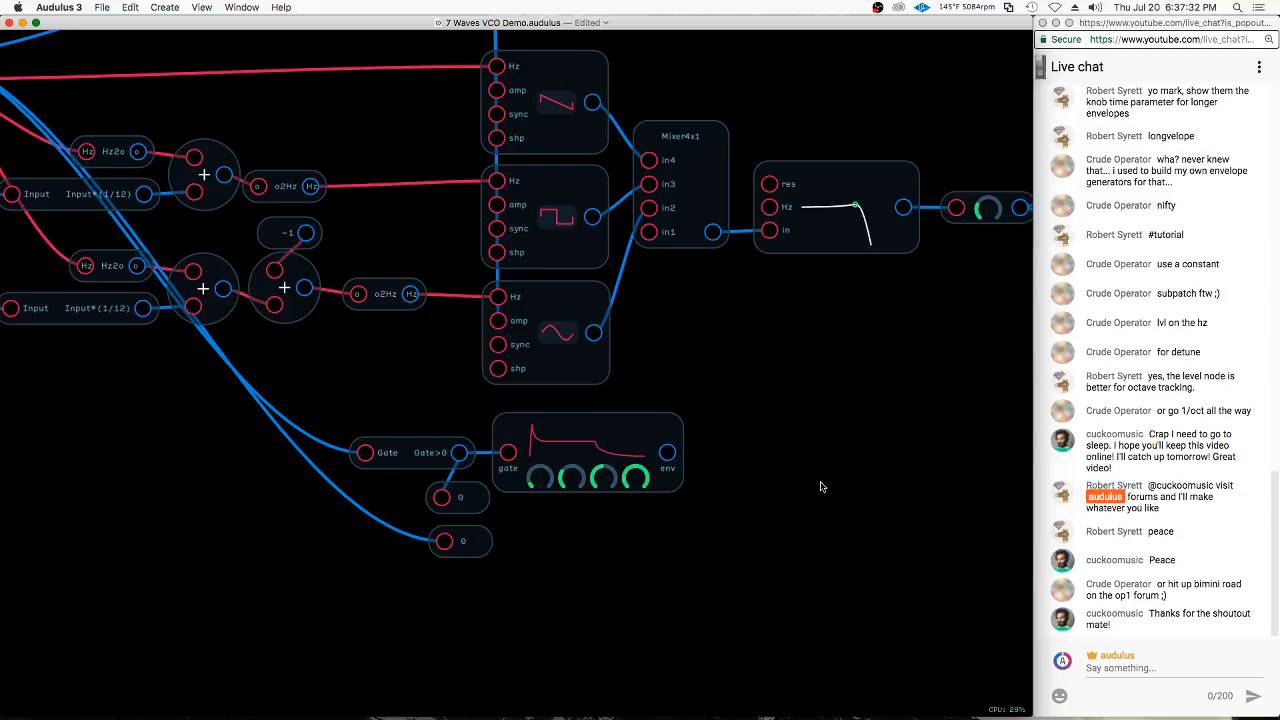
Add a Mult node beside the second envelope and connect the envelope's env output to its lower input
click(744, 374)
mouse_move(853, 450)
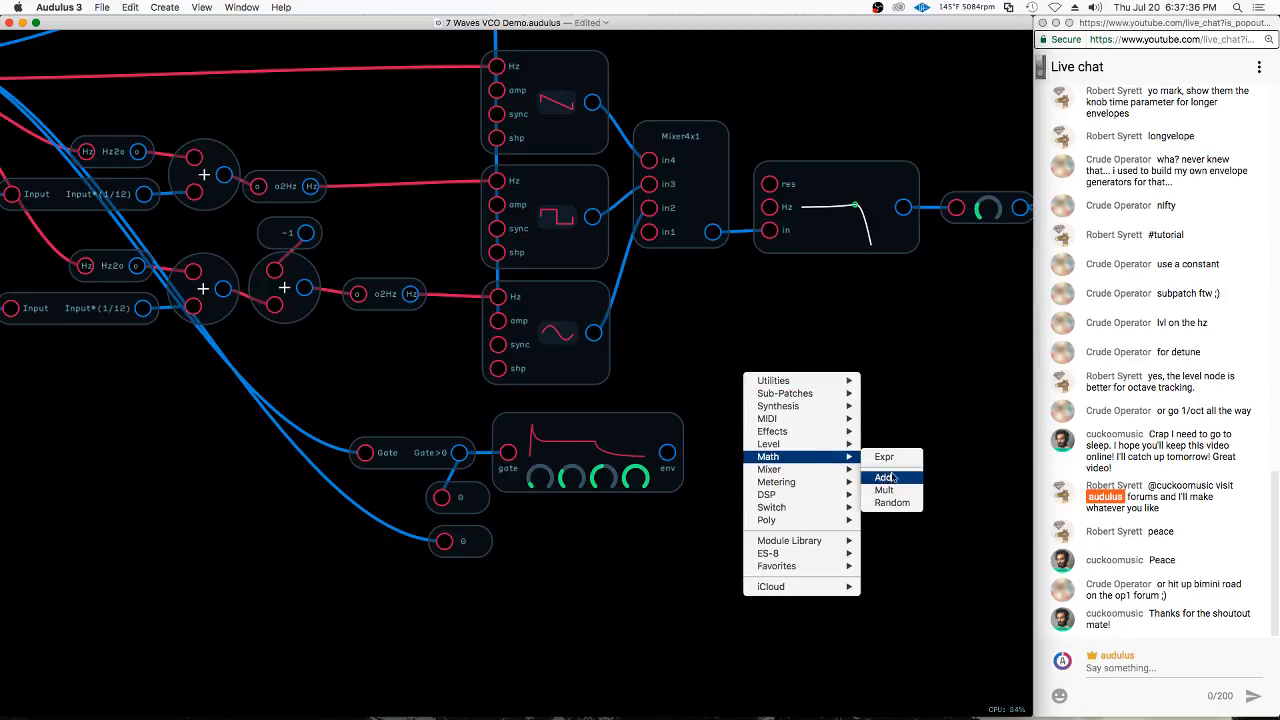
click(885, 490)
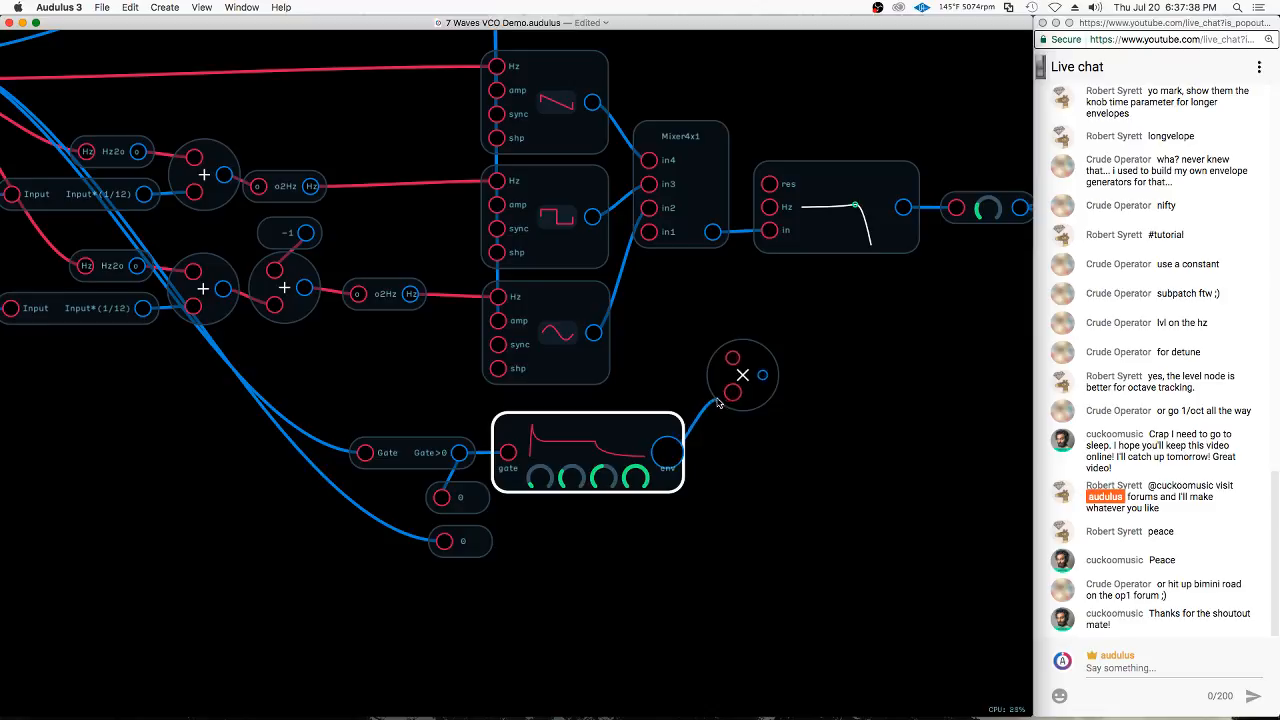
drag(742, 372, 767, 439)
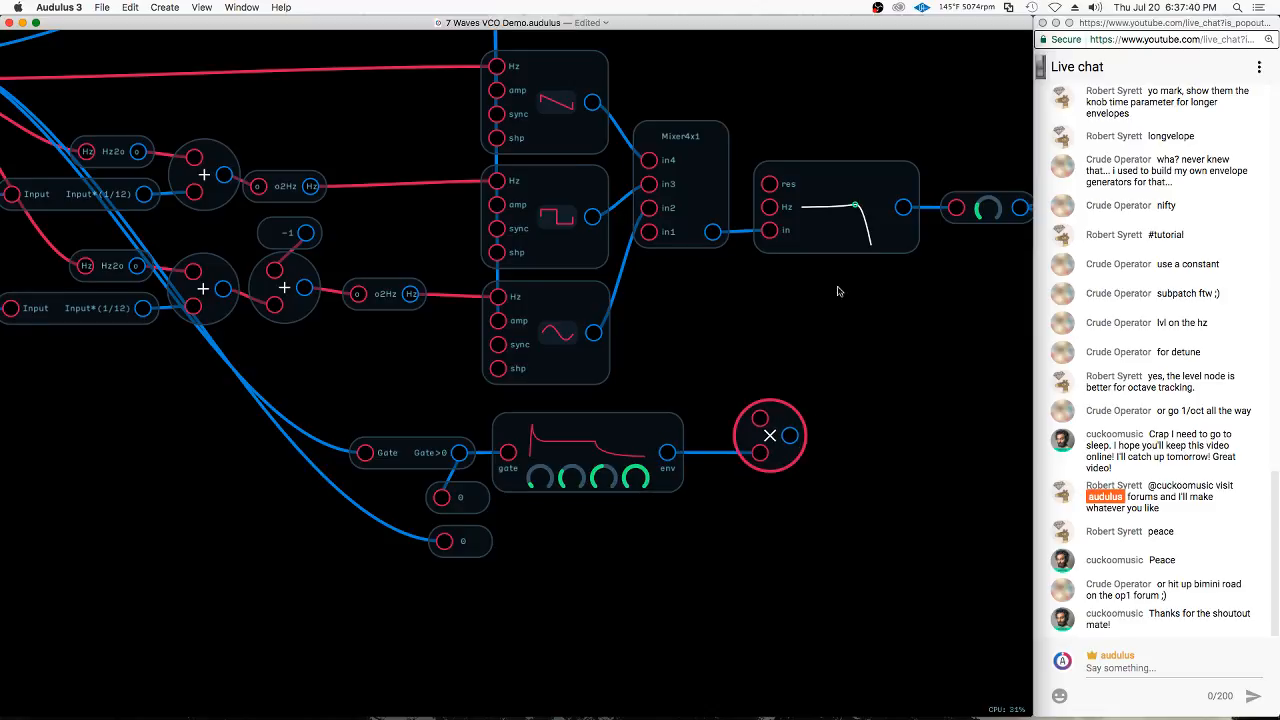
Set the Mult node's upper input to a constant of 12000
double_click(766, 430)
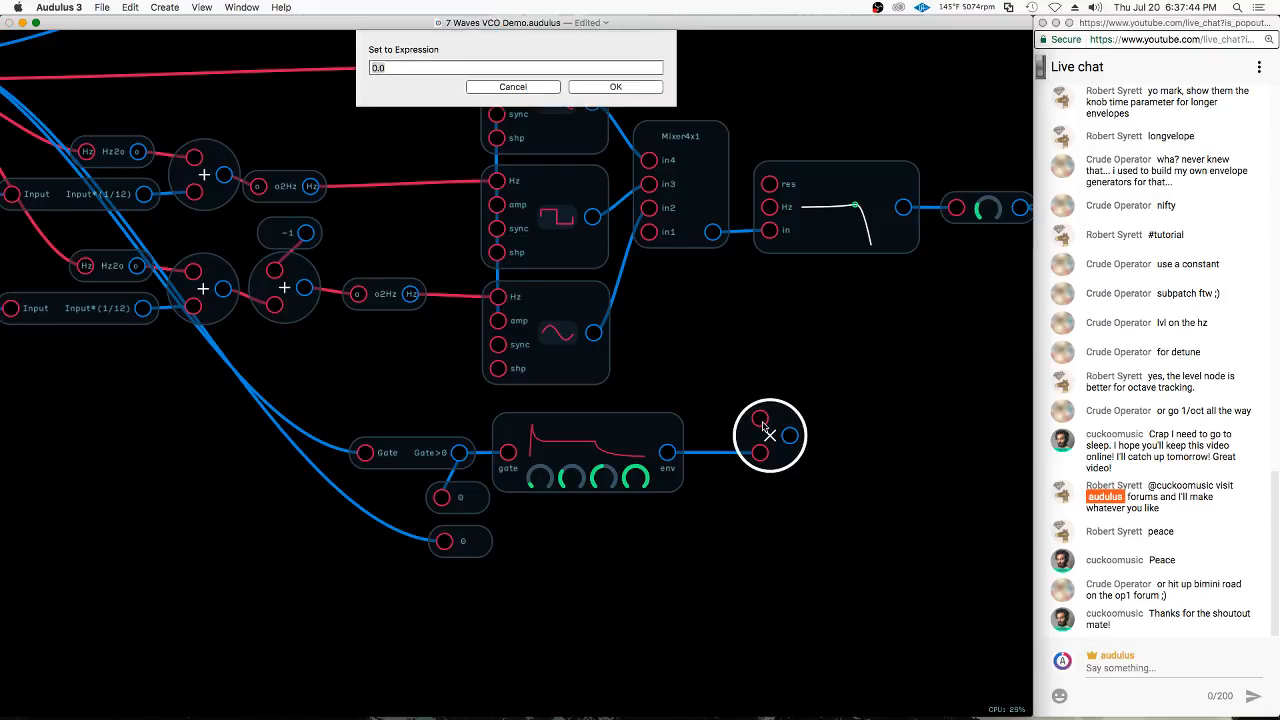
text(12000)
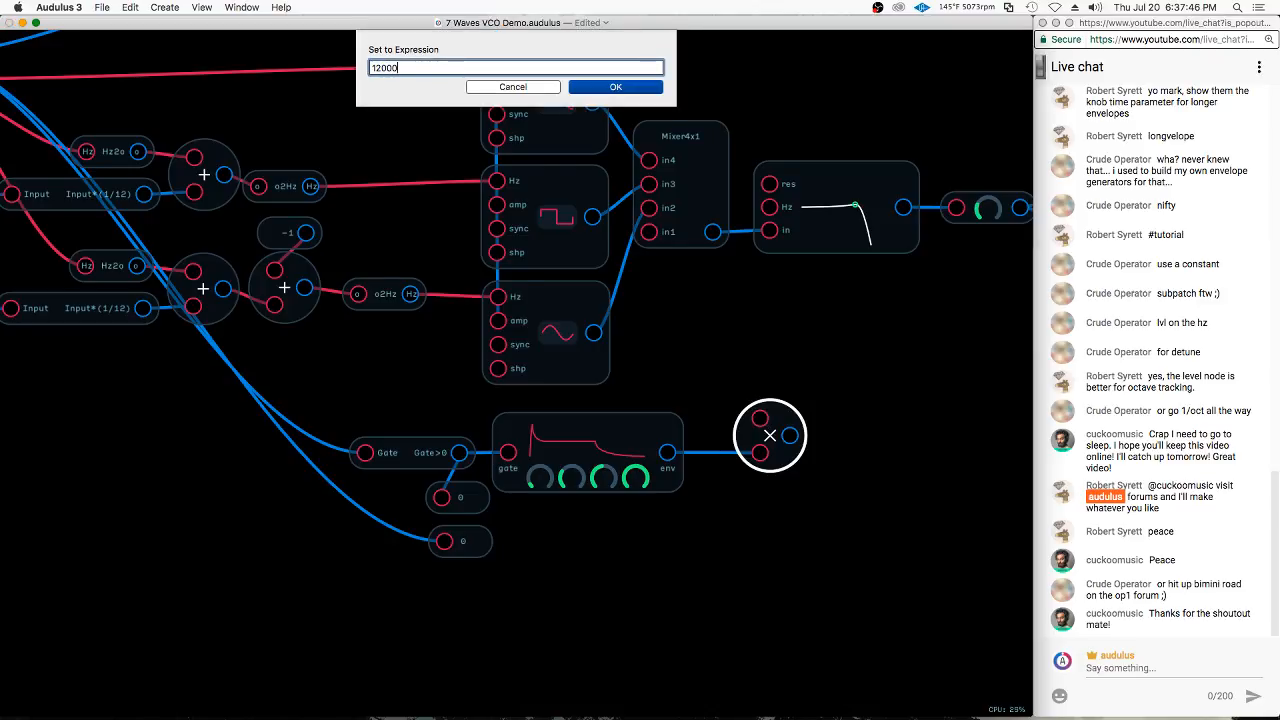
key(Return)
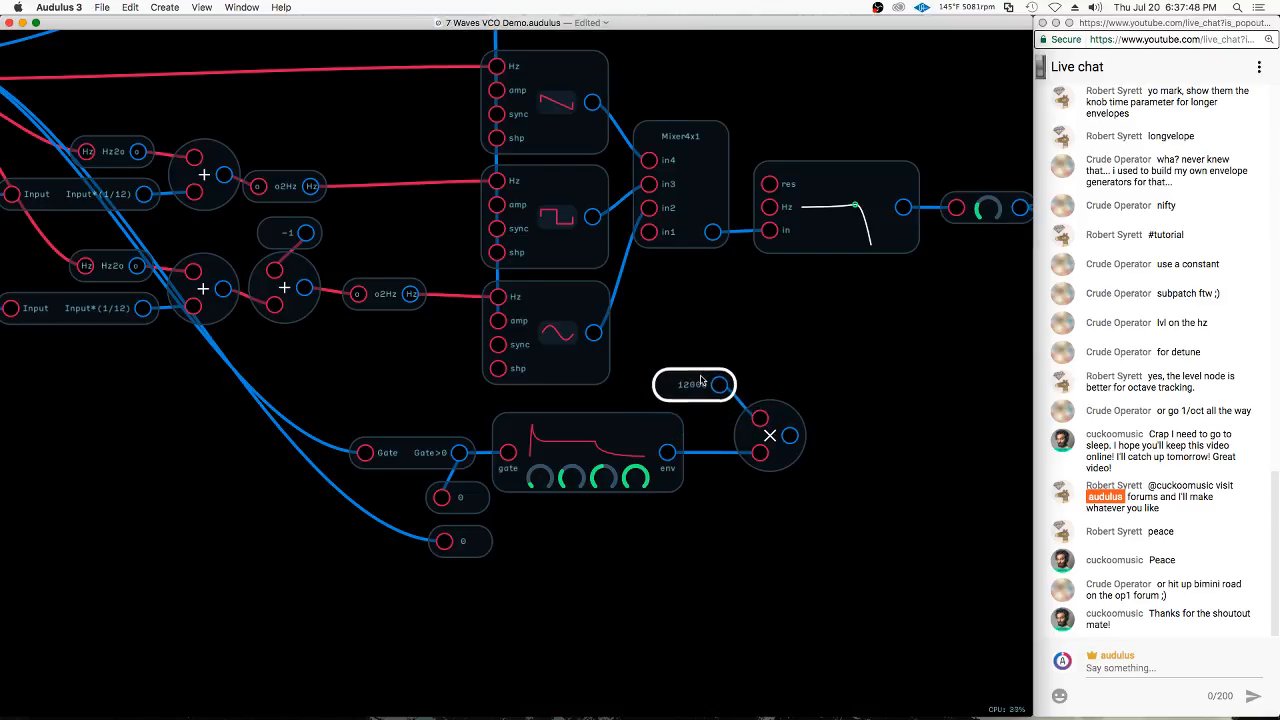
Connect the Mult node's output to the filter's Hz input
drag(797, 437, 769, 207)
click(988, 210)
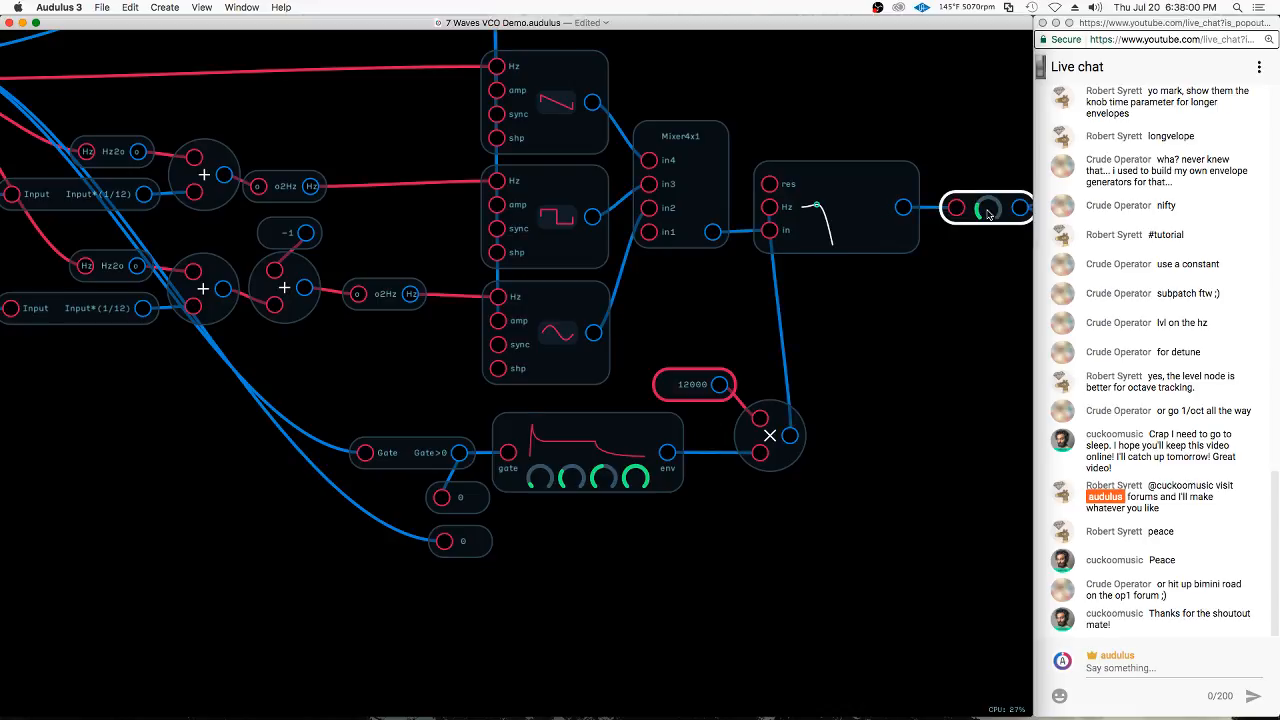
click(881, 466)
scroll(797, 533, down, 2)
click(780, 441)
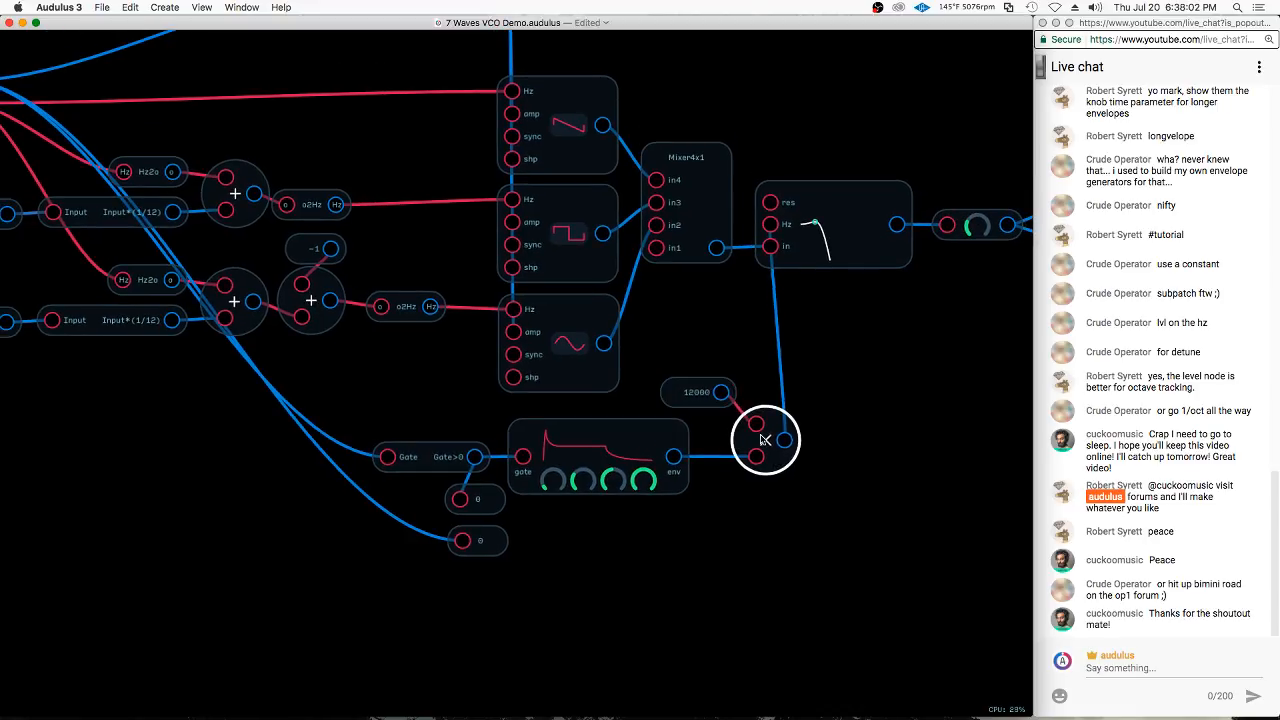
Move the keyboard gate's value display to the Mult node's output, wire it there, and delete the other value display
scroll(679, 310, down, 1)
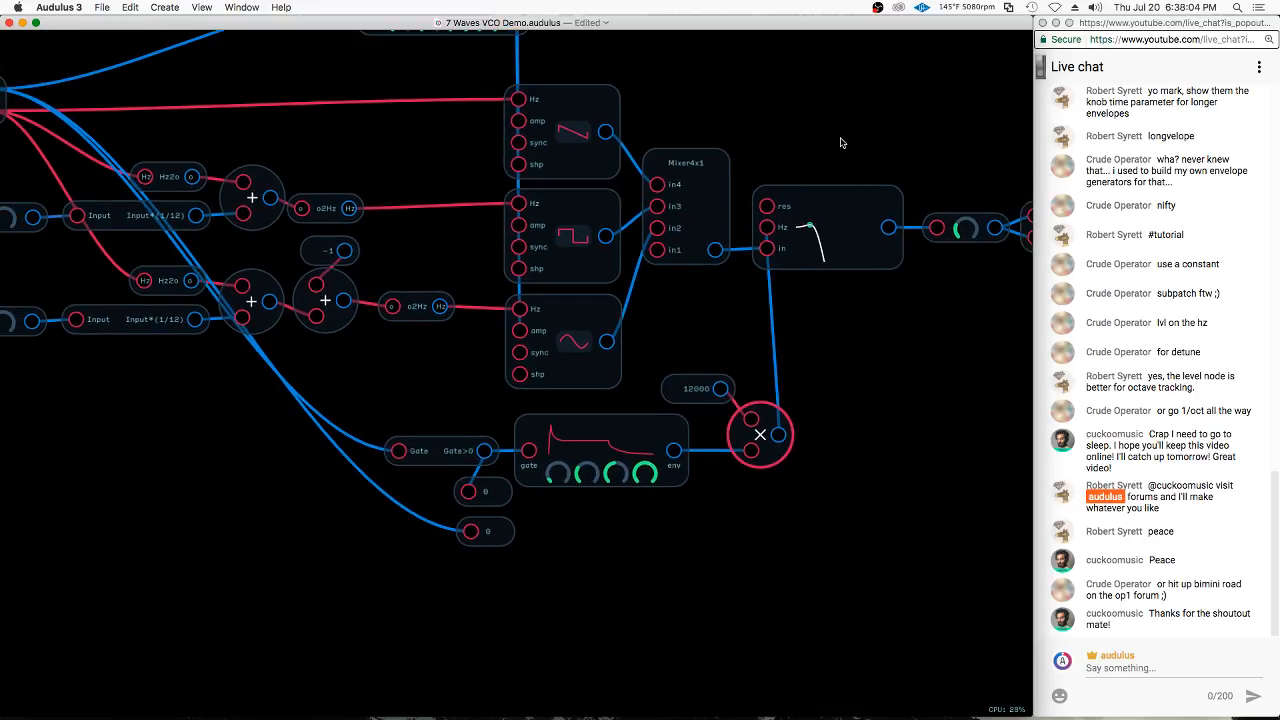
scroll(705, 195, down, 1)
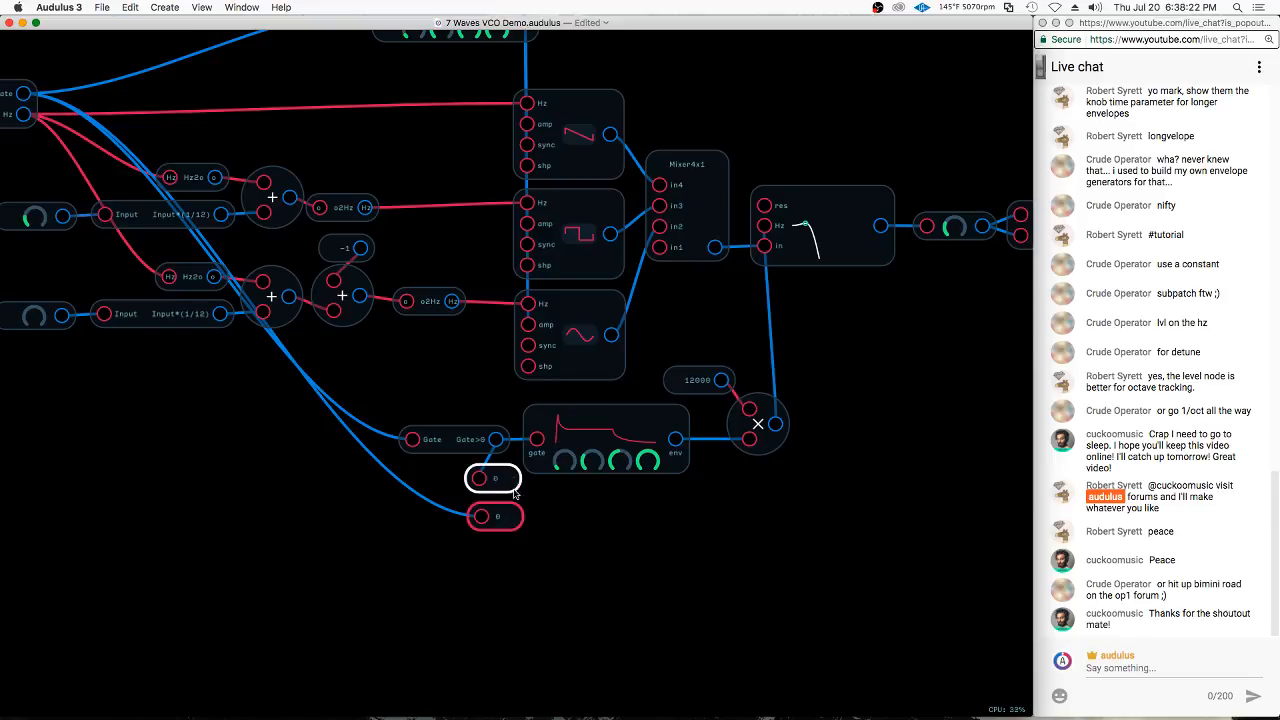
drag(510, 518, 854, 427)
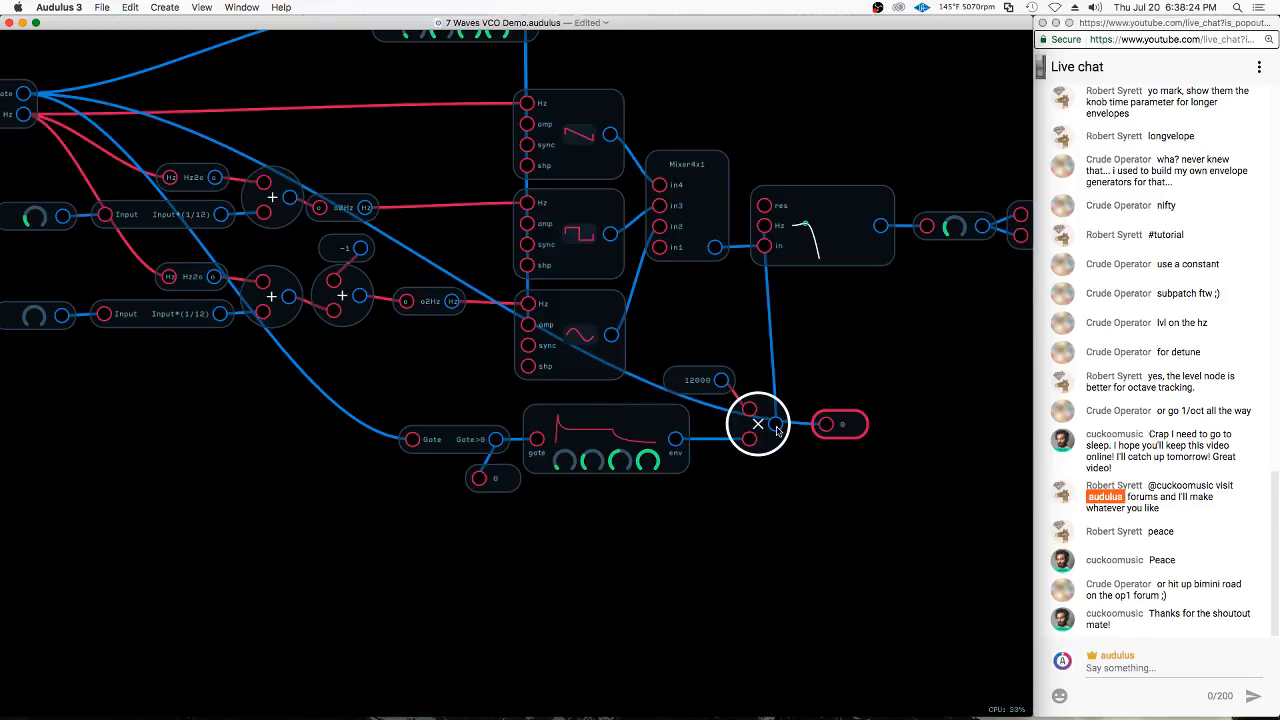
drag(775, 425, 825, 424)
click(502, 489)
key(Delete)
scroll(872, 436, up, 5)
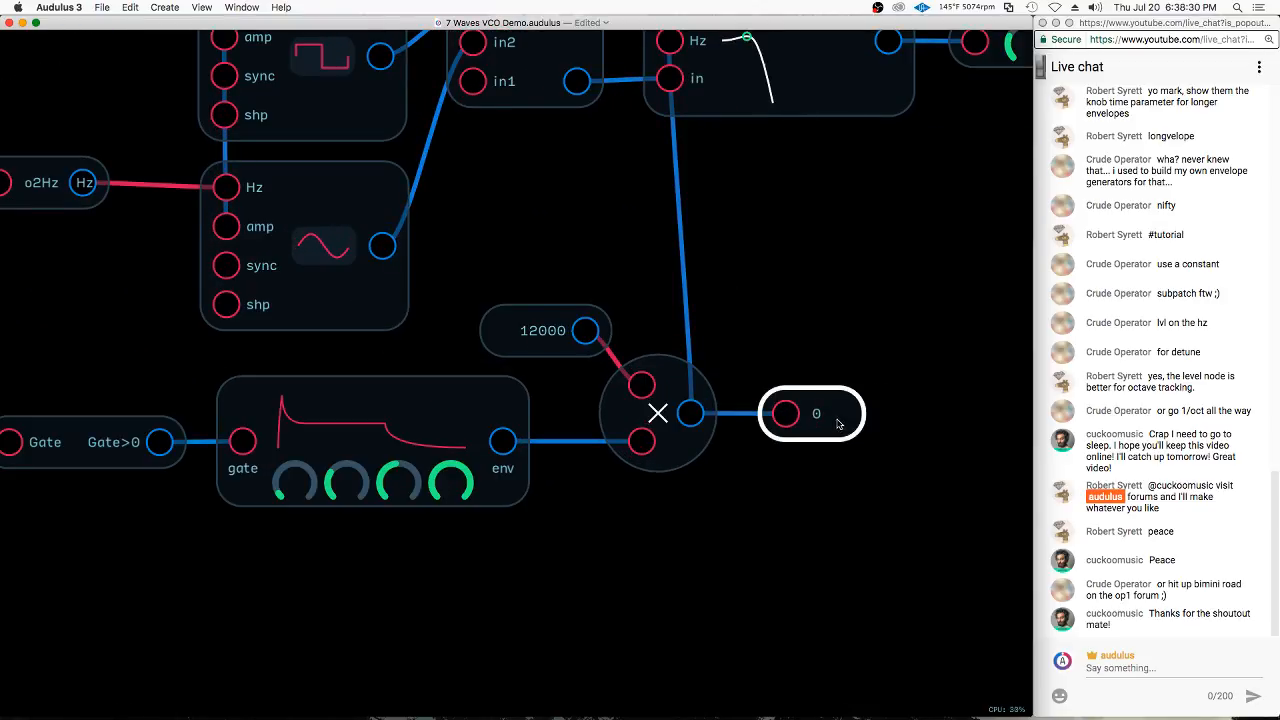
scroll(760, 486, down, 2)
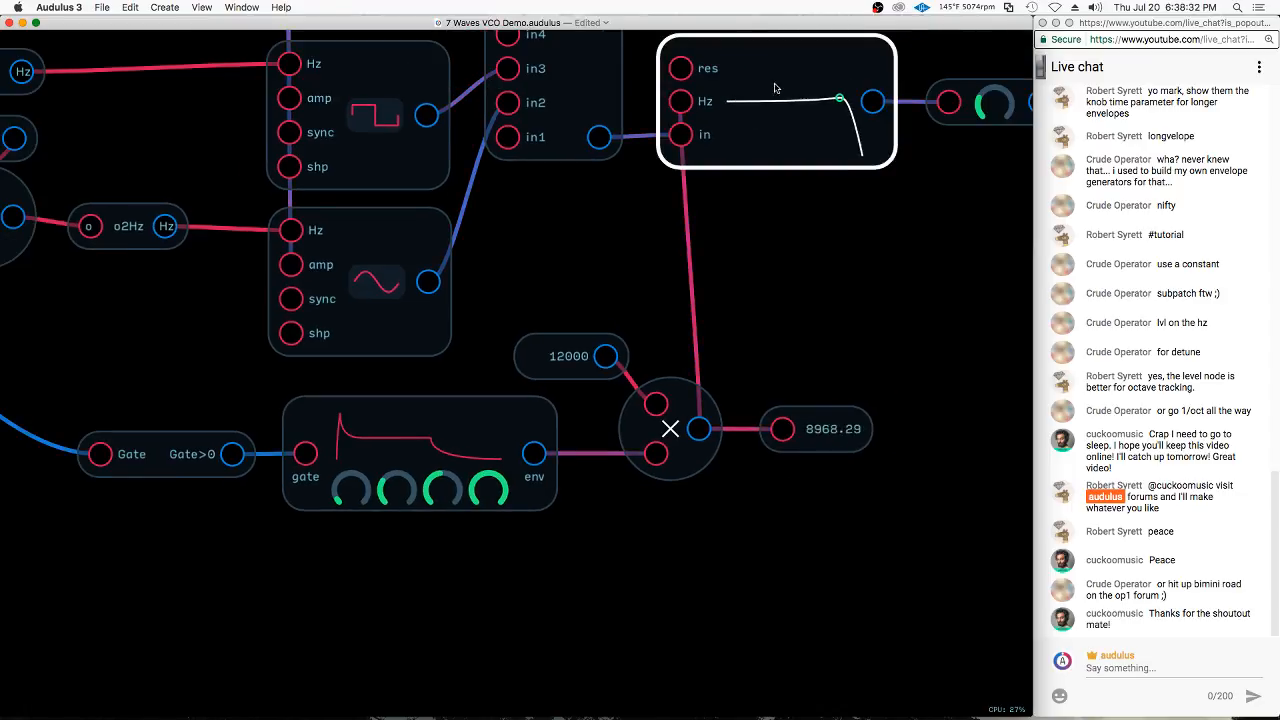
Delete the value display connected to the Mult node's output
click(667, 427)
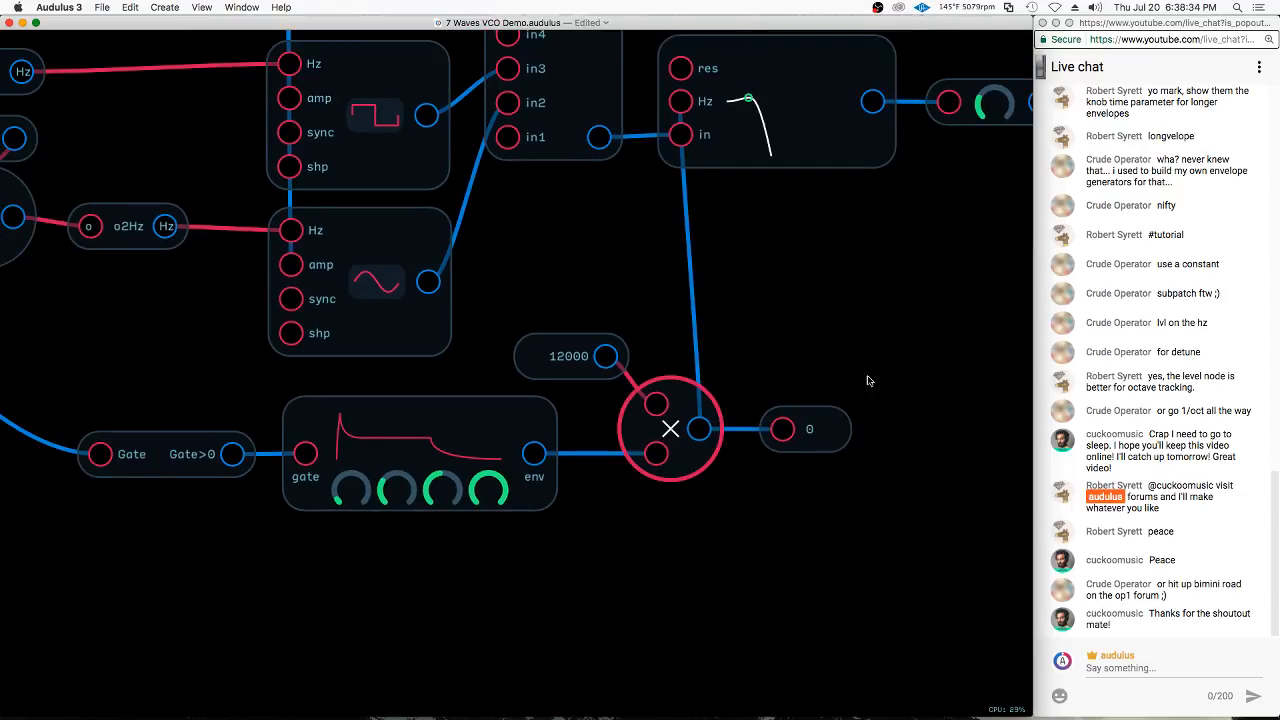
drag(859, 368, 826, 475)
key(Delete)
Duplicate the Mult node, feed both of the copy's inputs from the original's output, and disconnect the filter's Hz input
key(super+d)
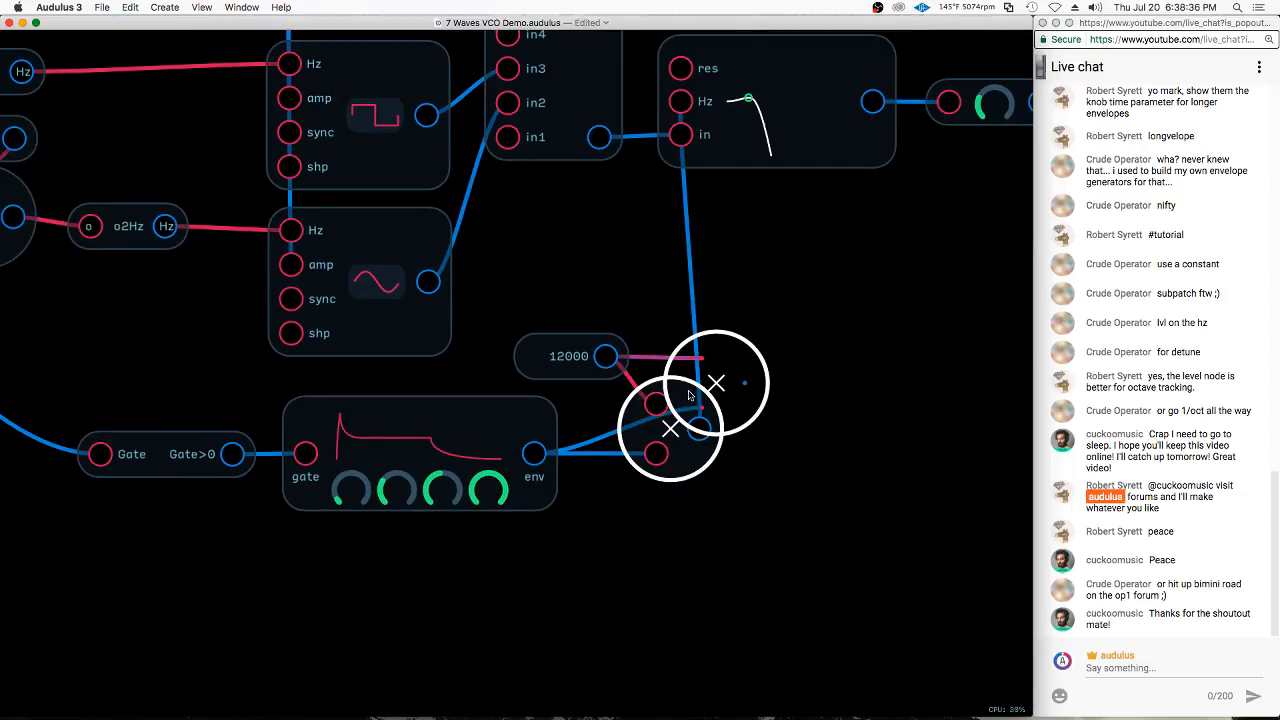
drag(697, 388, 776, 437)
drag(699, 429, 777, 457)
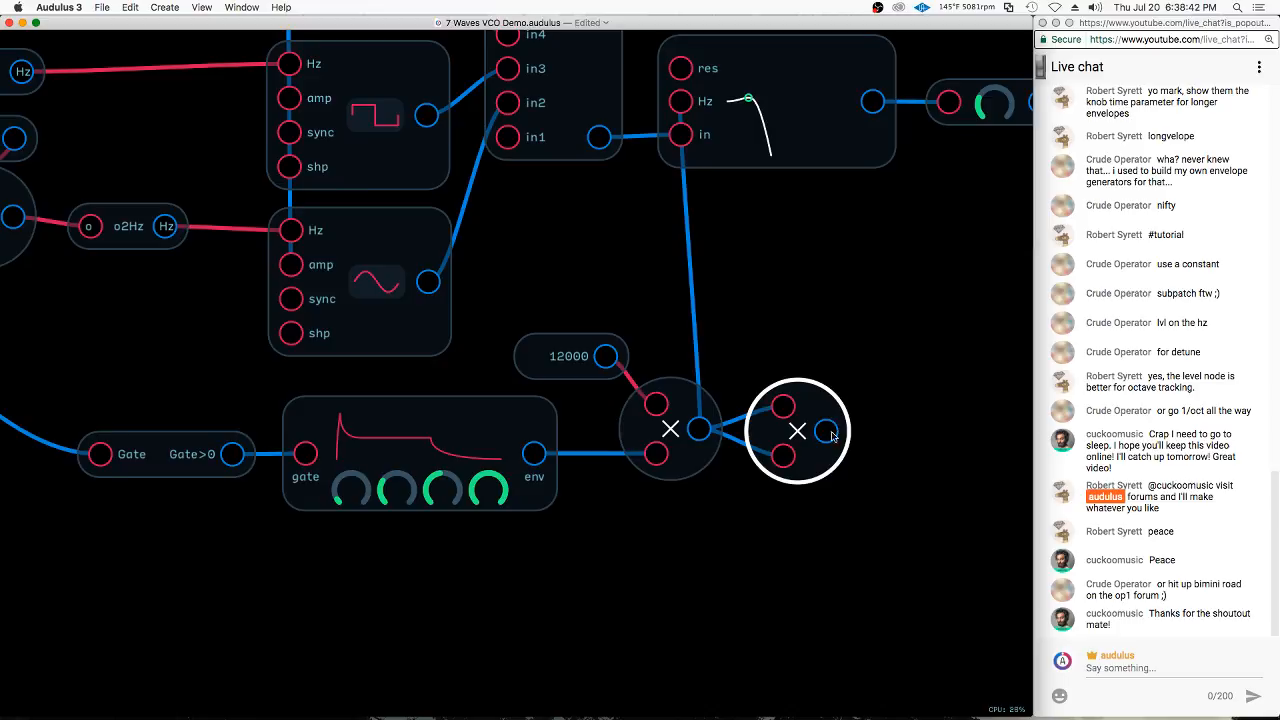
drag(826, 431, 914, 369)
scroll(885, 440, down, 5)
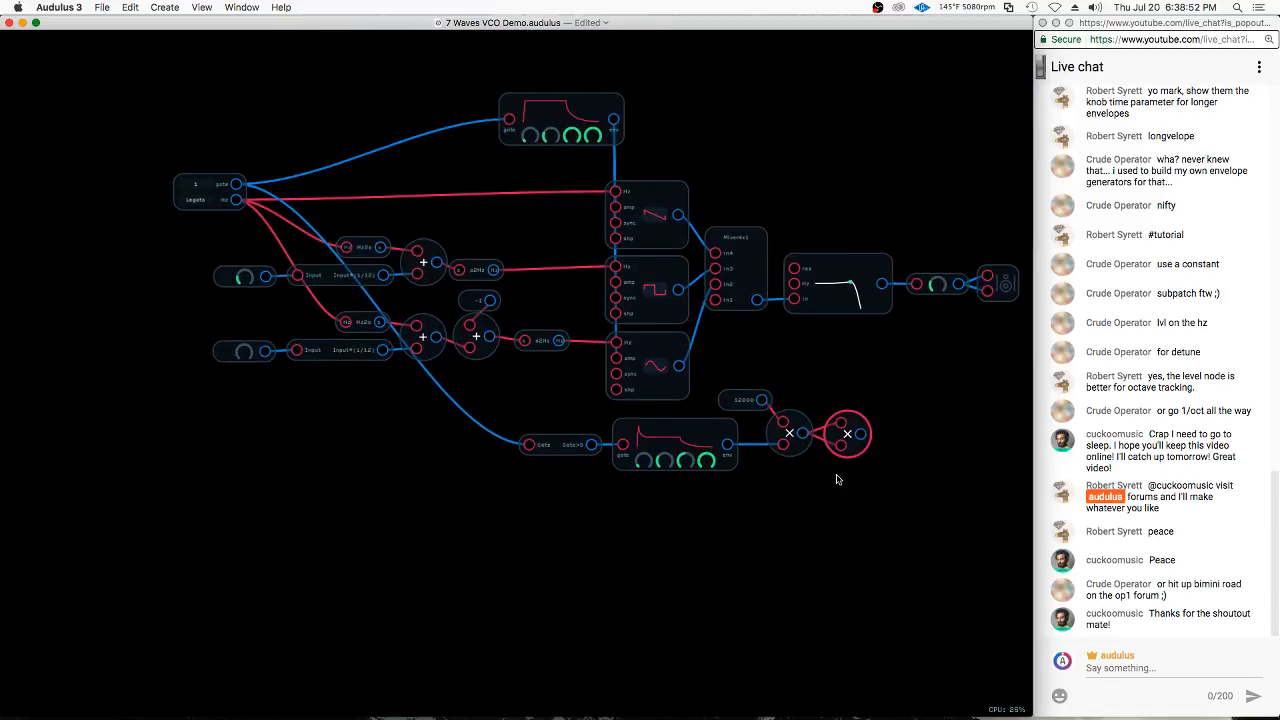
Unwire the copied Mult node, shift the 12000 Mult node right, and place the copy between it and the second envelope
scroll(878, 434, up, 5)
drag(797, 430, 786, 433)
drag(797, 448, 765, 485)
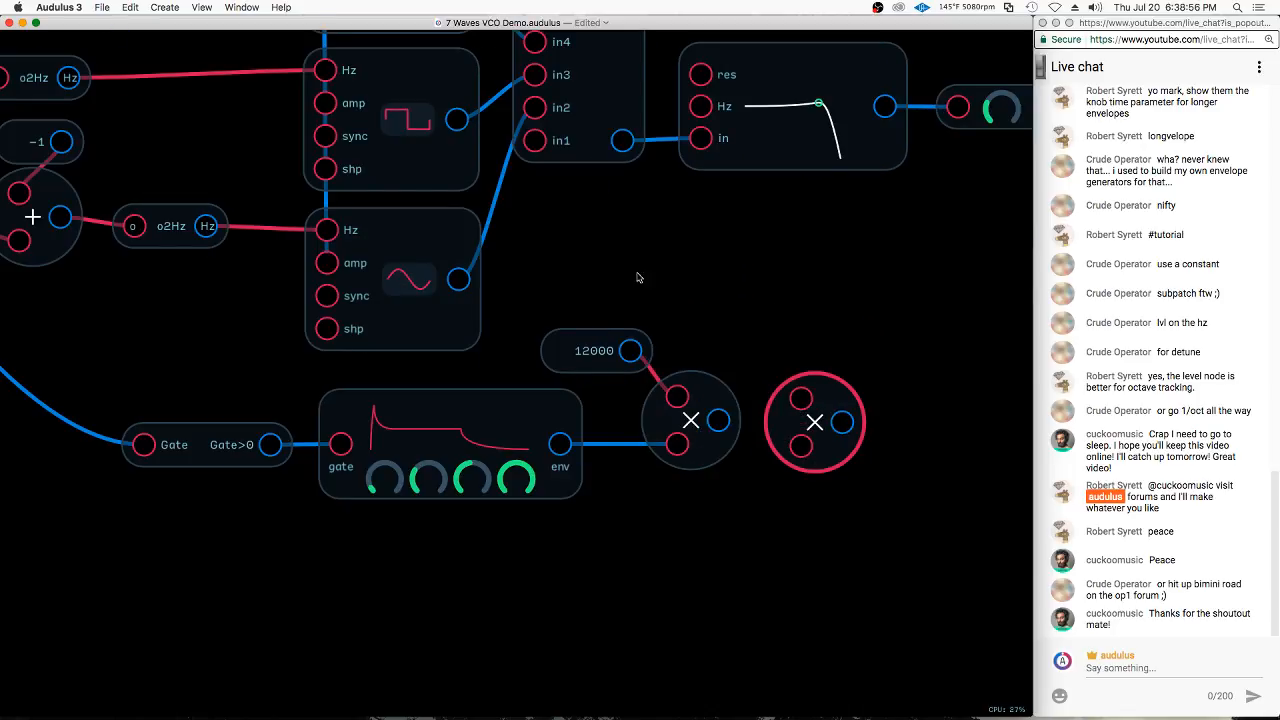
mouse_move(625, 274)
mouse_down()
mouse_move(676, 424)
mouse_move(964, 439)
mouse_up()
drag(813, 419, 659, 436)
Route the second envelope into both inputs of the copied Mult and on through the 12000 Mult into the filter's Hz input
drag(563, 439, 661, 412)
drag(558, 446, 672, 441)
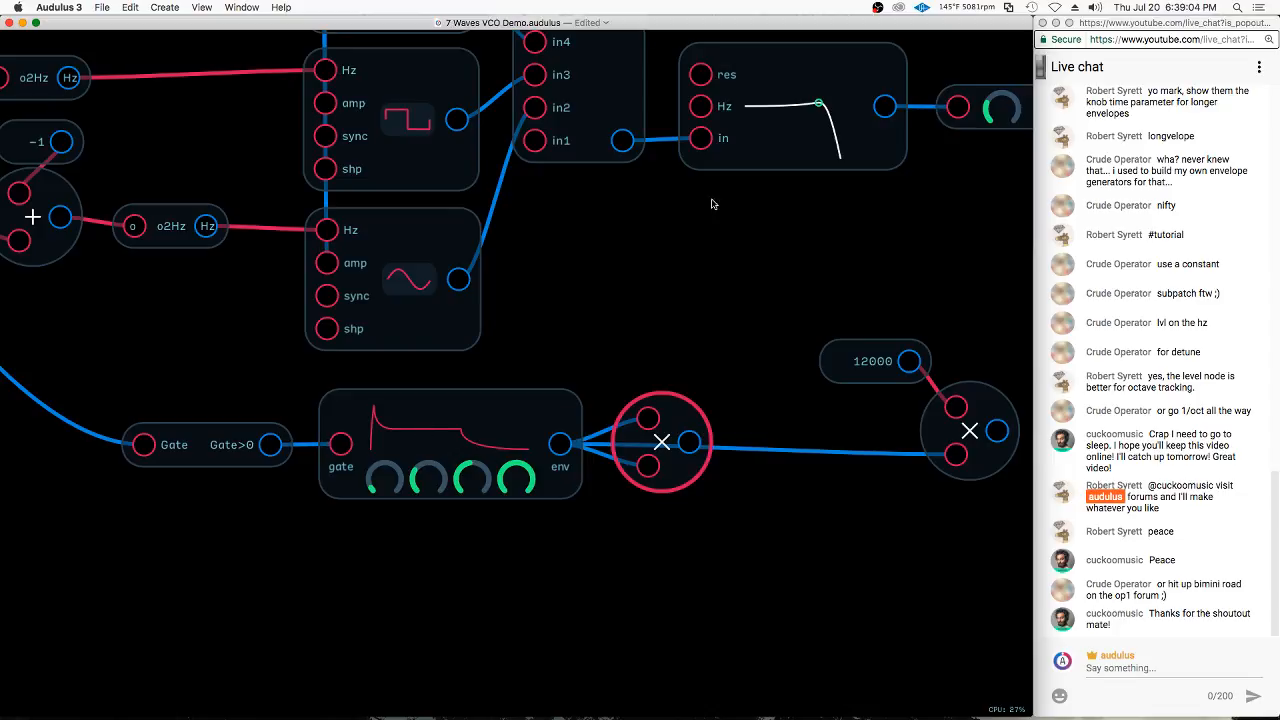
mouse_move(695, 444)
mouse_down()
mouse_move(982, 466)
mouse_move(960, 458)
mouse_up()
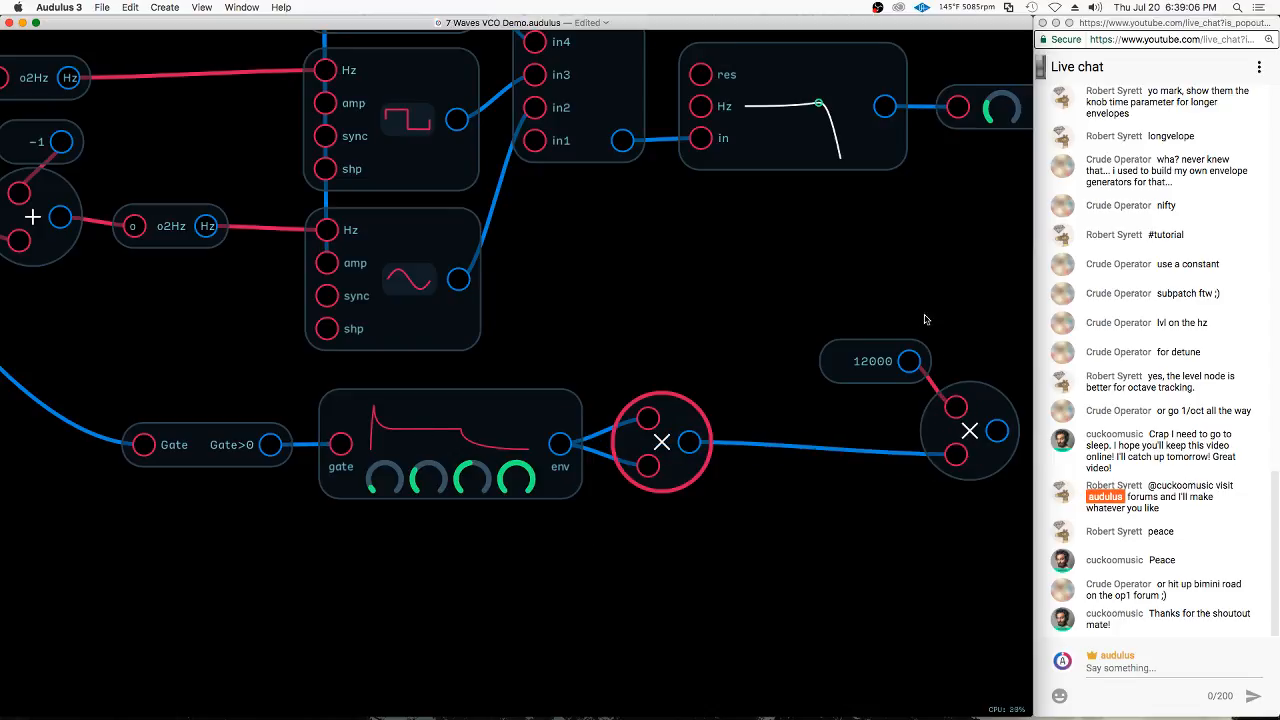
drag(854, 295, 858, 425)
drag(889, 432, 700, 138)
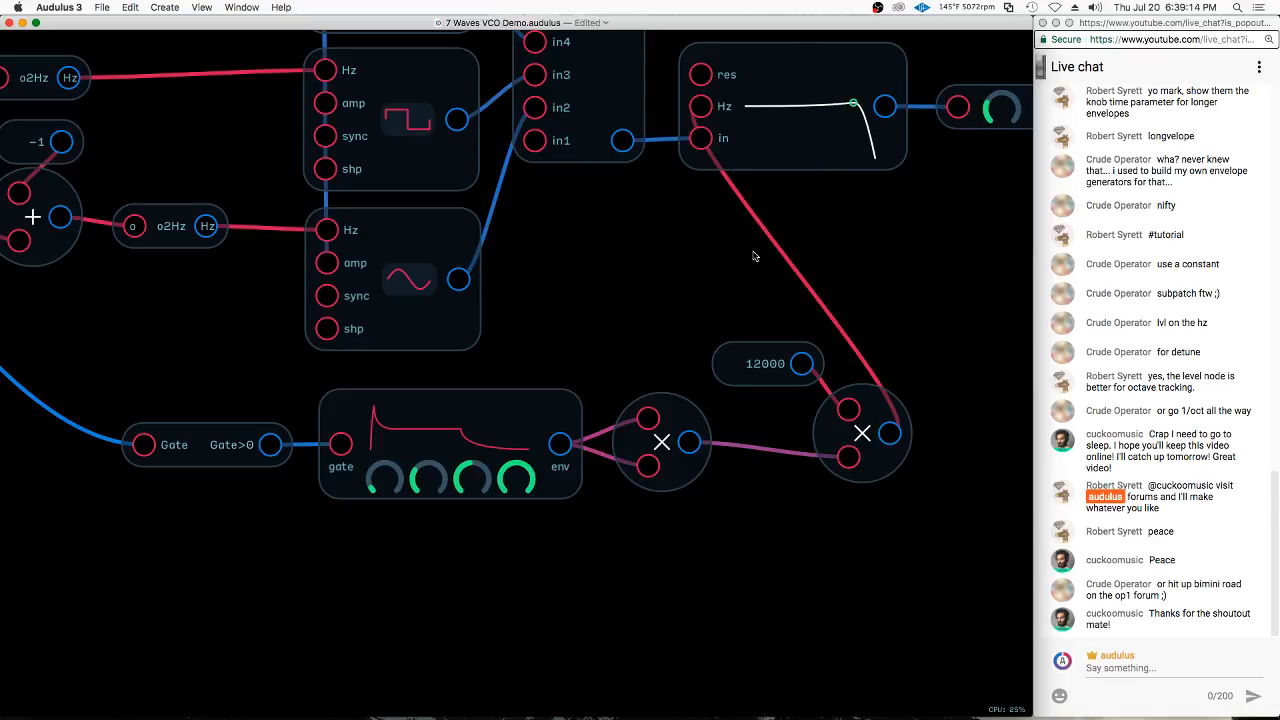
Duplicate the squaring Mult node and chain the copy before the 12000 Mult, feeding both its inputs from the first squaring Mult
drag(859, 434, 945, 447)
click(876, 456)
click(638, 446)
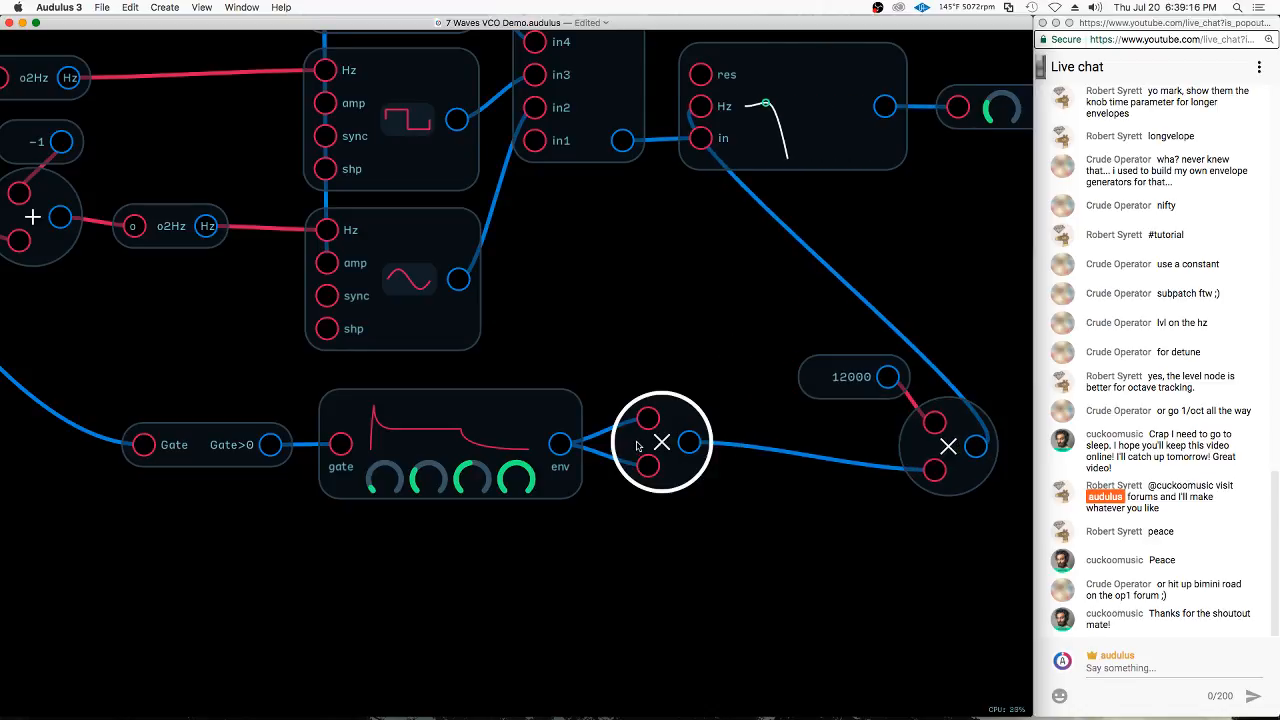
key(super+d)
drag(705, 412, 769, 449)
drag(689, 442, 748, 416)
drag(685, 446, 936, 471)
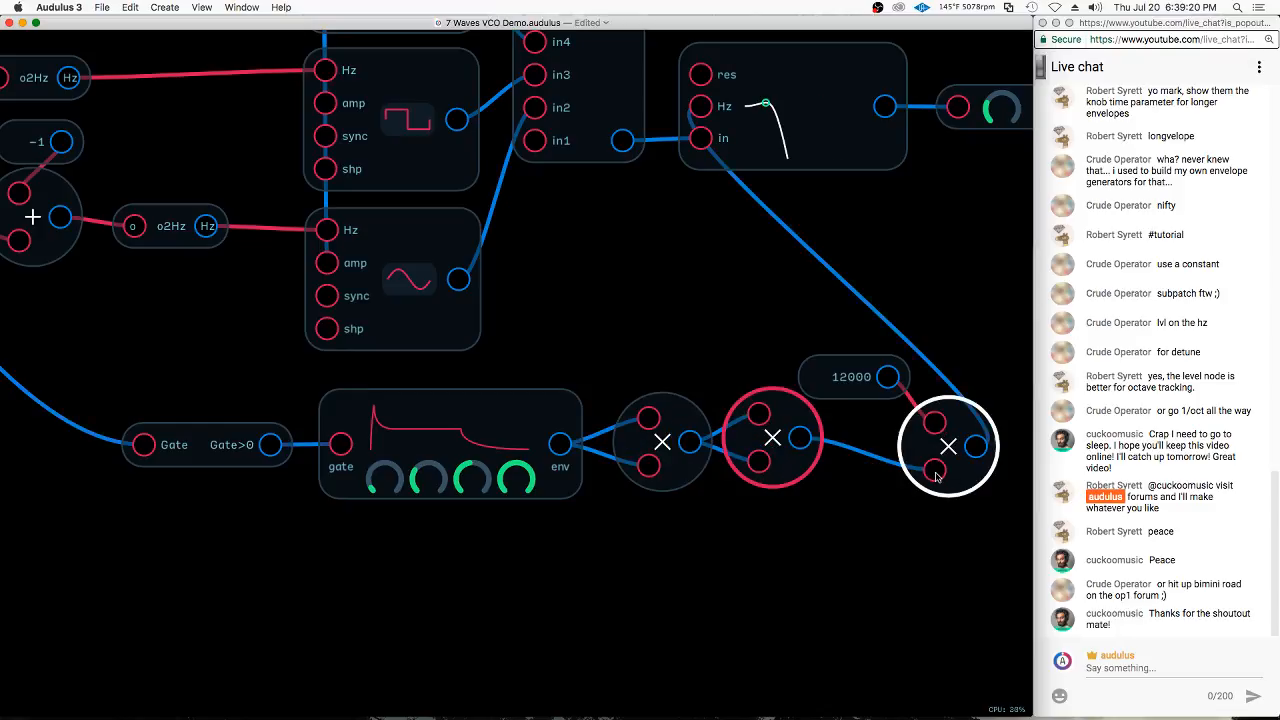
Raise the second envelope's attack knob slightly
click(810, 293)
click(831, 376)
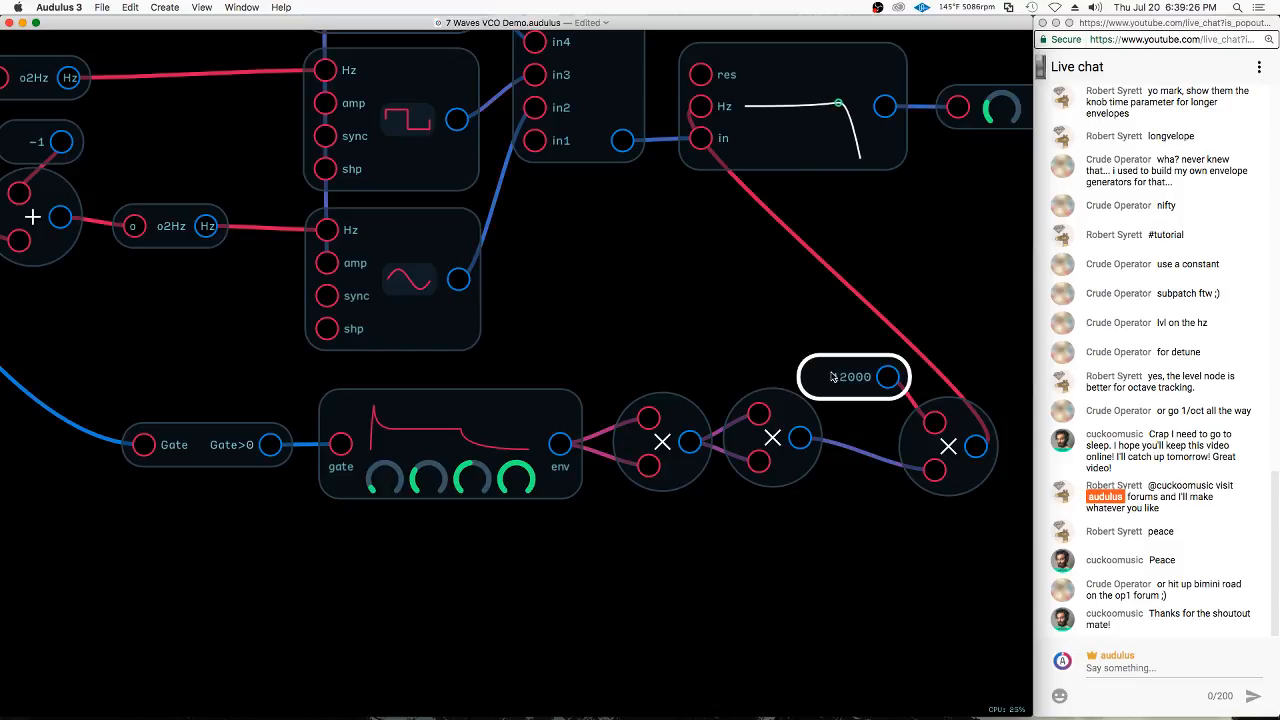
drag(387, 481, 390, 469)
click(738, 435)
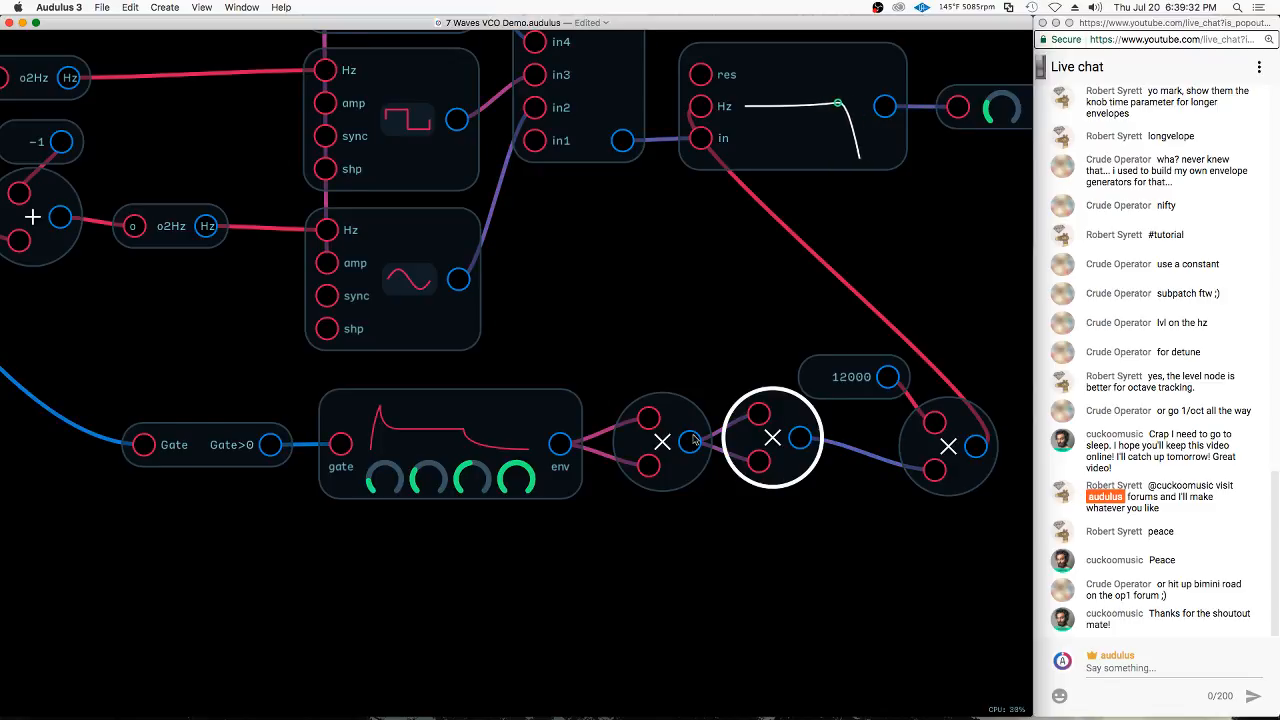
Copy the Gate>0 expression node and insert it between the keyboard's gate output and the first envelope's gate input
scroll(557, 612, down, 5)
click(347, 512)
drag(397, 500, 323, 154)
drag(240, 138, 257, 152)
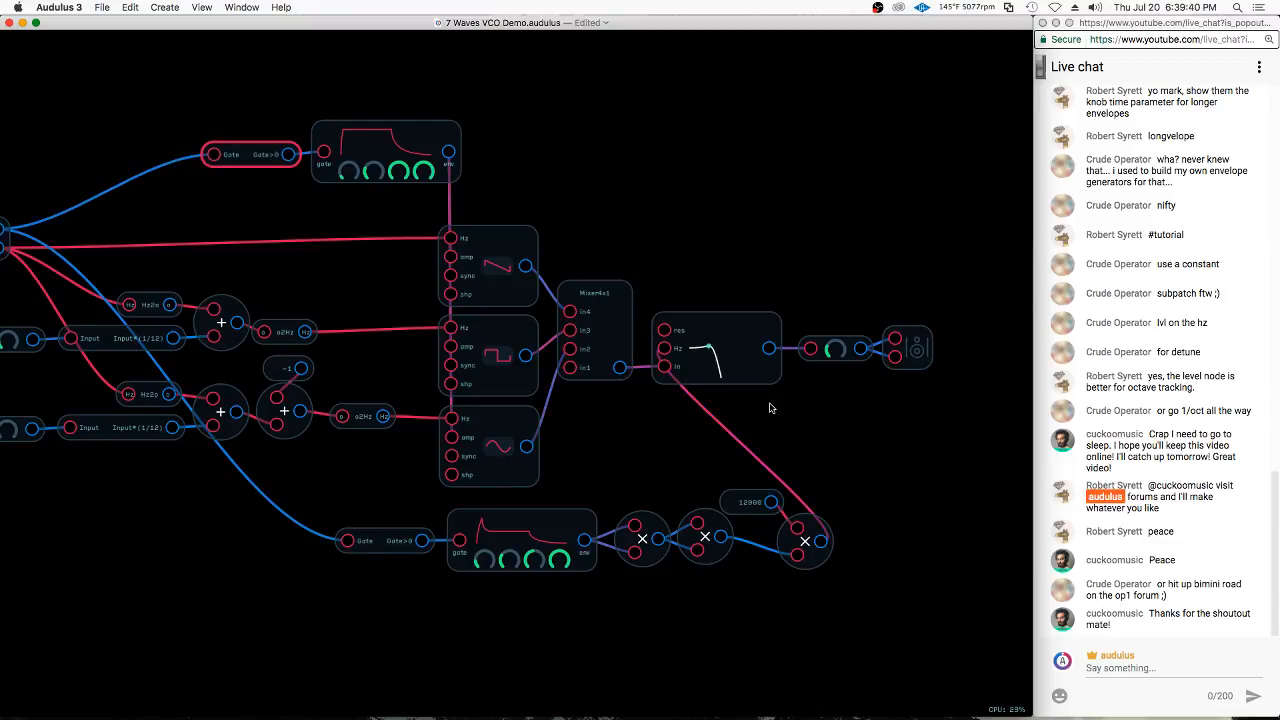
scroll(731, 456, up, 4)
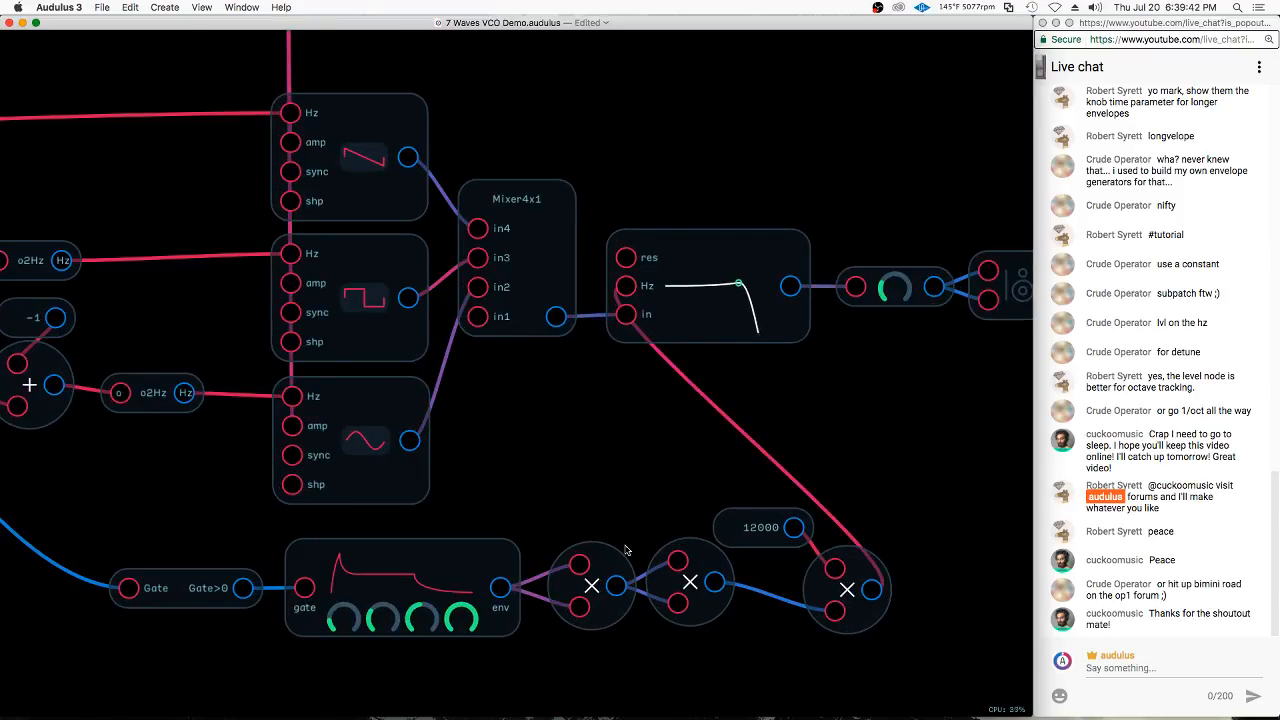
click(499, 594)
drag(499, 594, 728, 648)
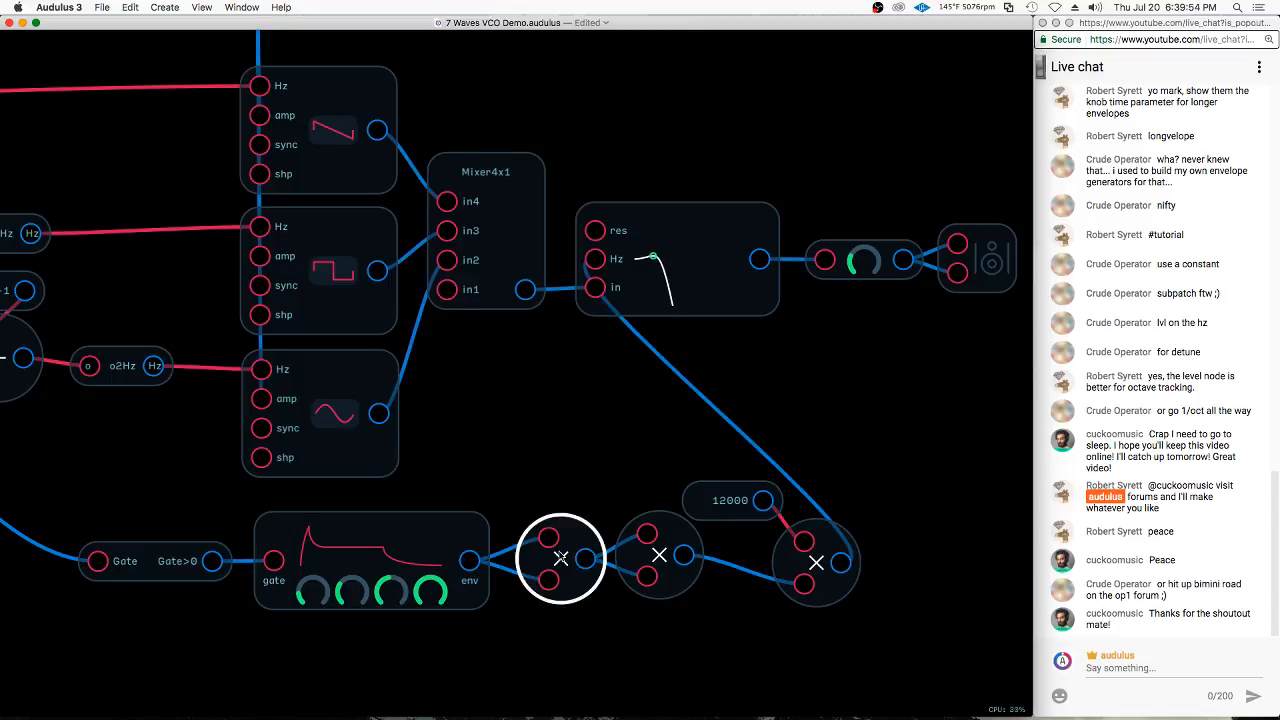
click(645, 529)
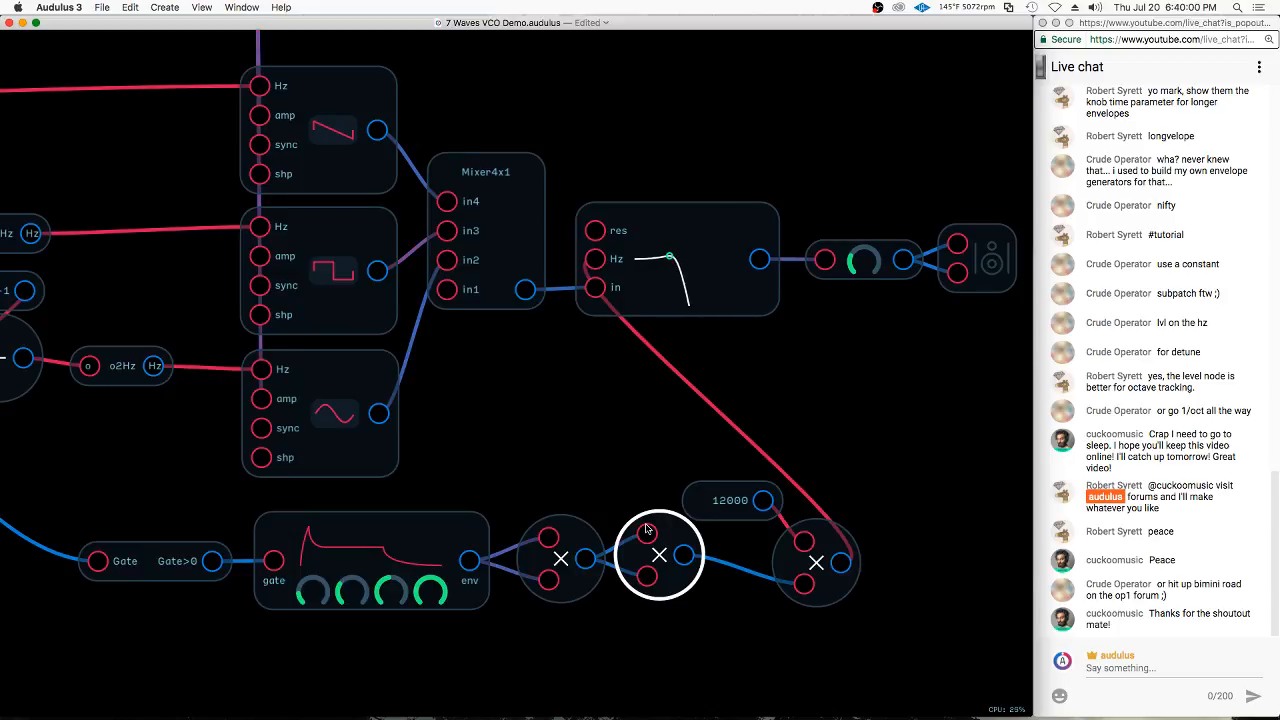
scroll(683, 449, down, 5)
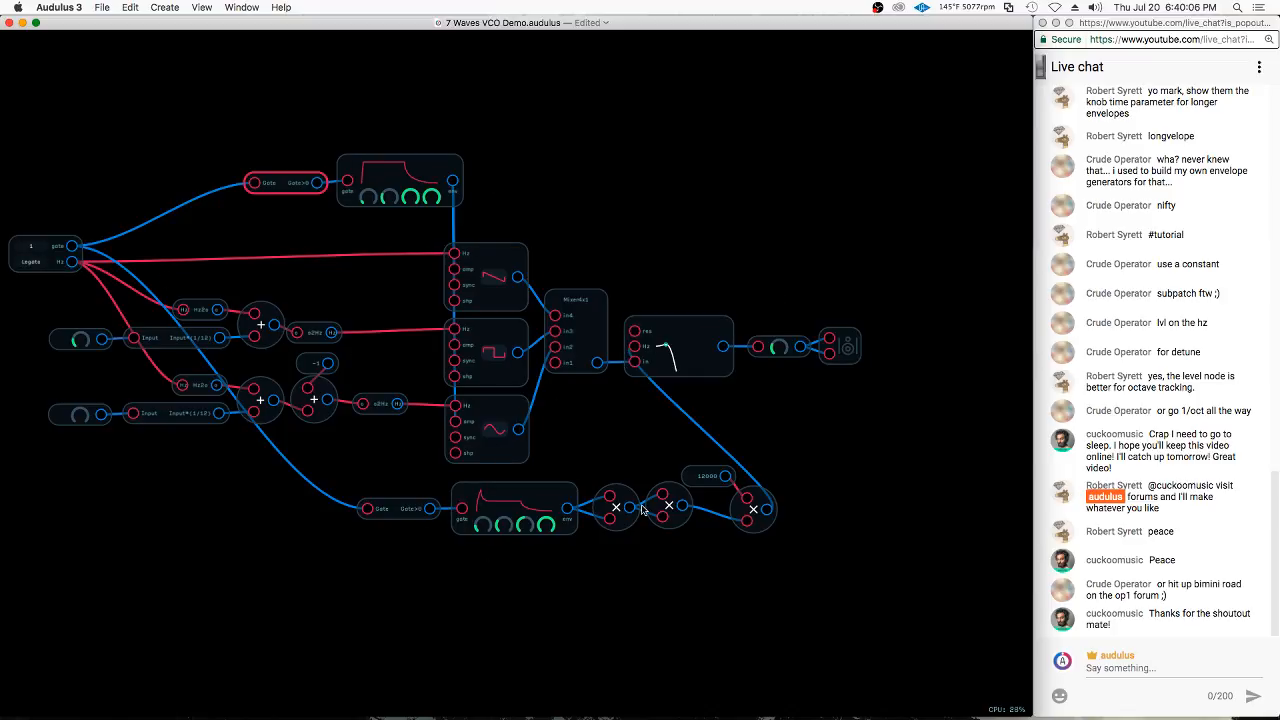
Move the whole second envelope chain, from its Gate>0 node to the 12000 Mult node, left beneath the oscillators
mouse_move(838, 457)
mouse_down()
mouse_move(744, 466)
mouse_move(822, 583)
mouse_up()
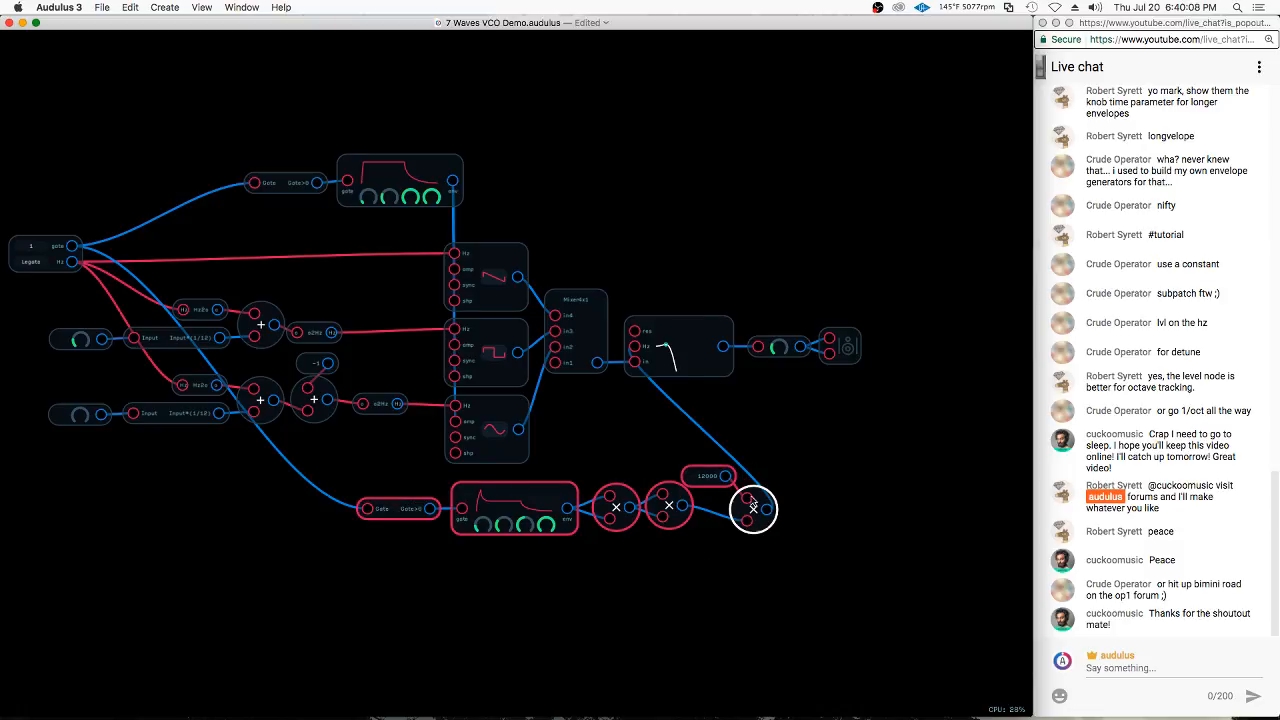
mouse_move(753, 509)
mouse_down()
mouse_move(694, 534)
mouse_move(614, 520)
mouse_up()
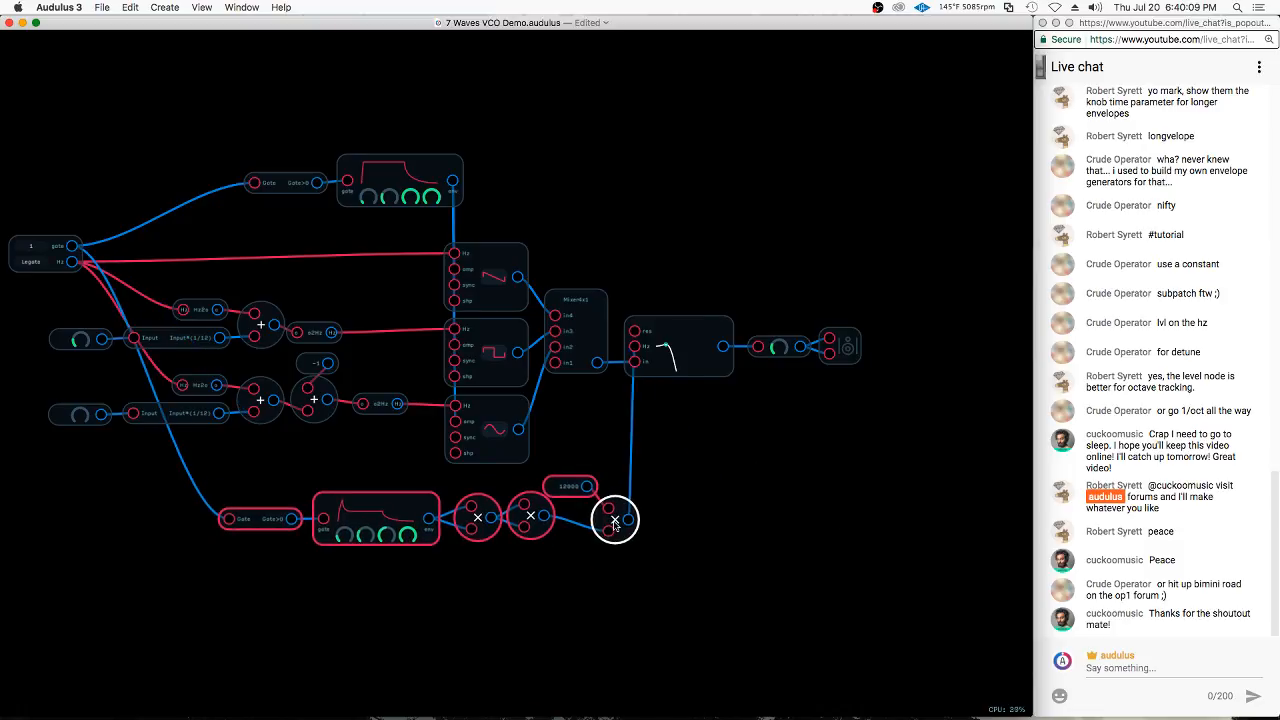
click(844, 455)
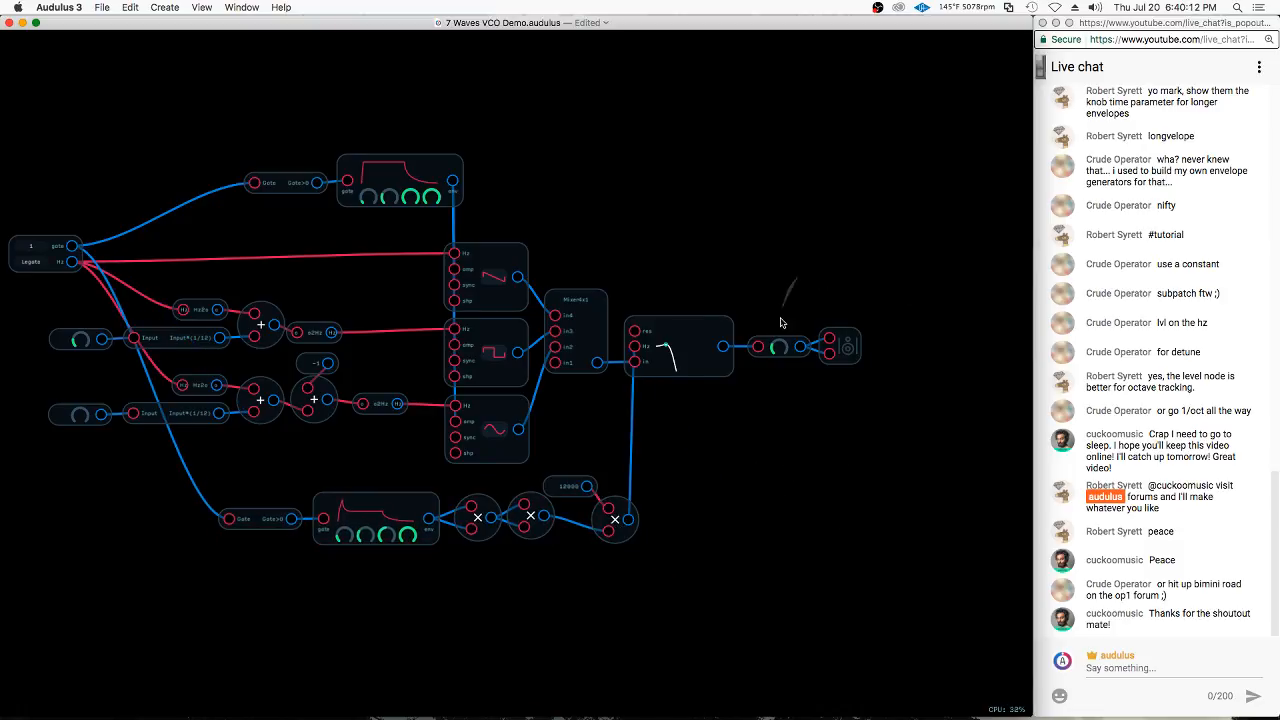
Move the output level and speaker nodes right, and add a Delay effect node fed by the filter's output
drag(781, 318, 872, 330)
drag(847, 347, 982, 347)
click(801, 264)
right_click(779, 306)
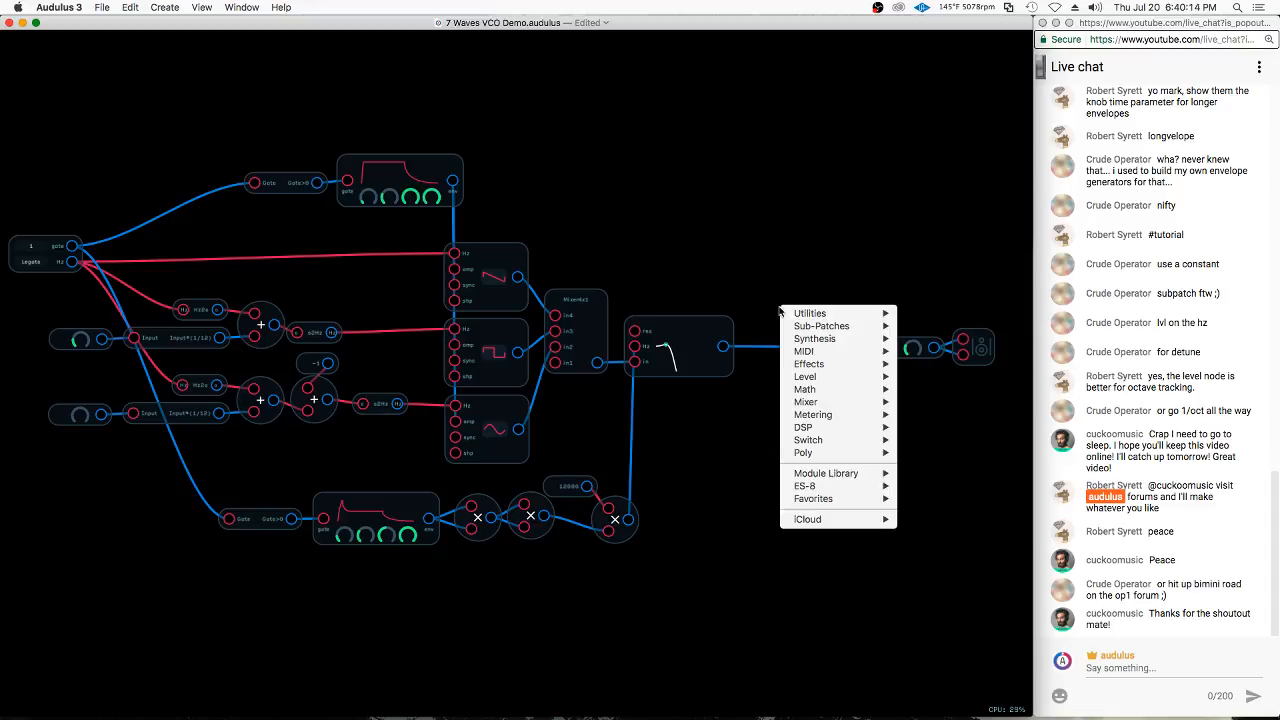
mouse_move(818, 365)
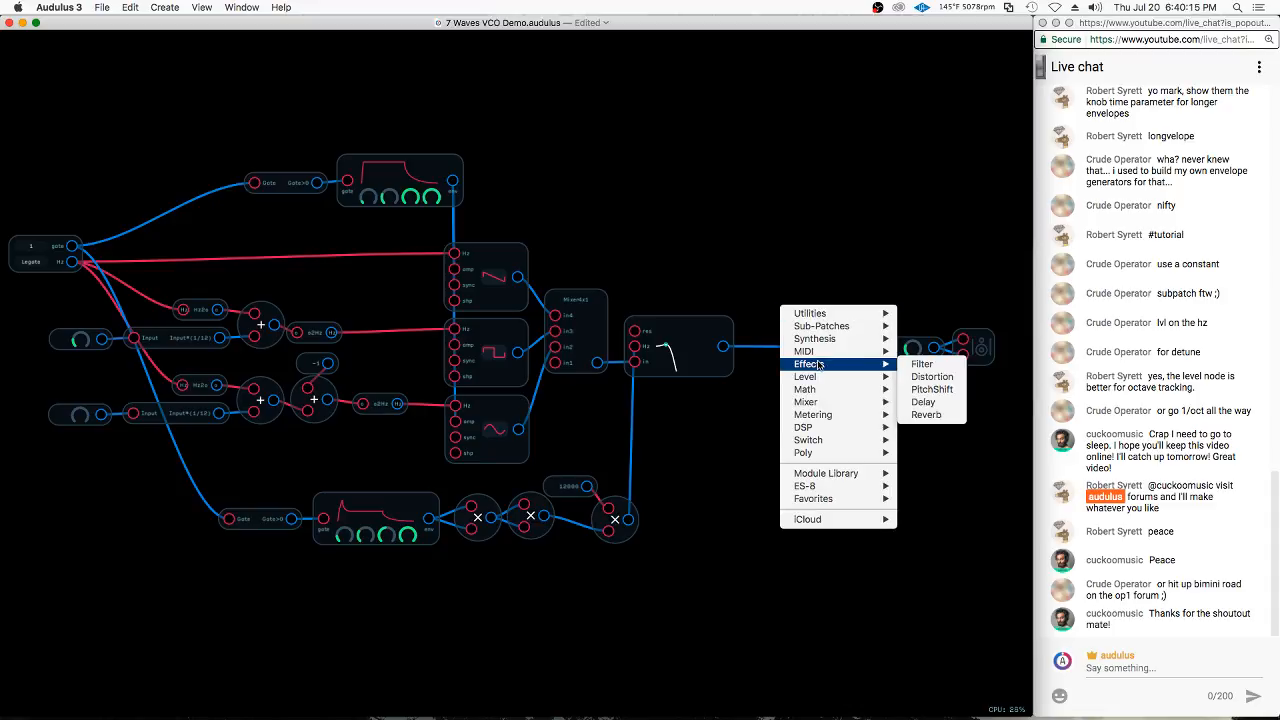
click(932, 403)
drag(795, 222, 762, 207)
scroll(800, 330, up, 2)
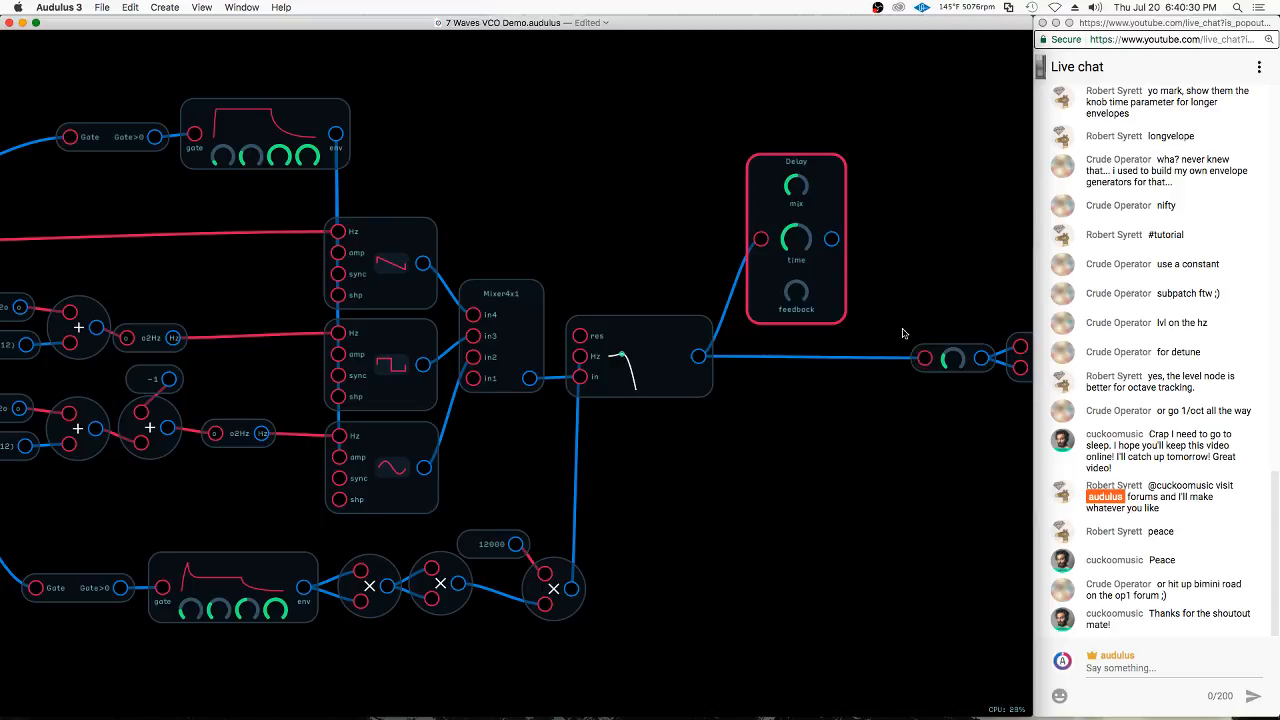
Disconnect the filter from the level node, connect the Delay's output there, and align the Delay node between them
drag(925, 358, 761, 238)
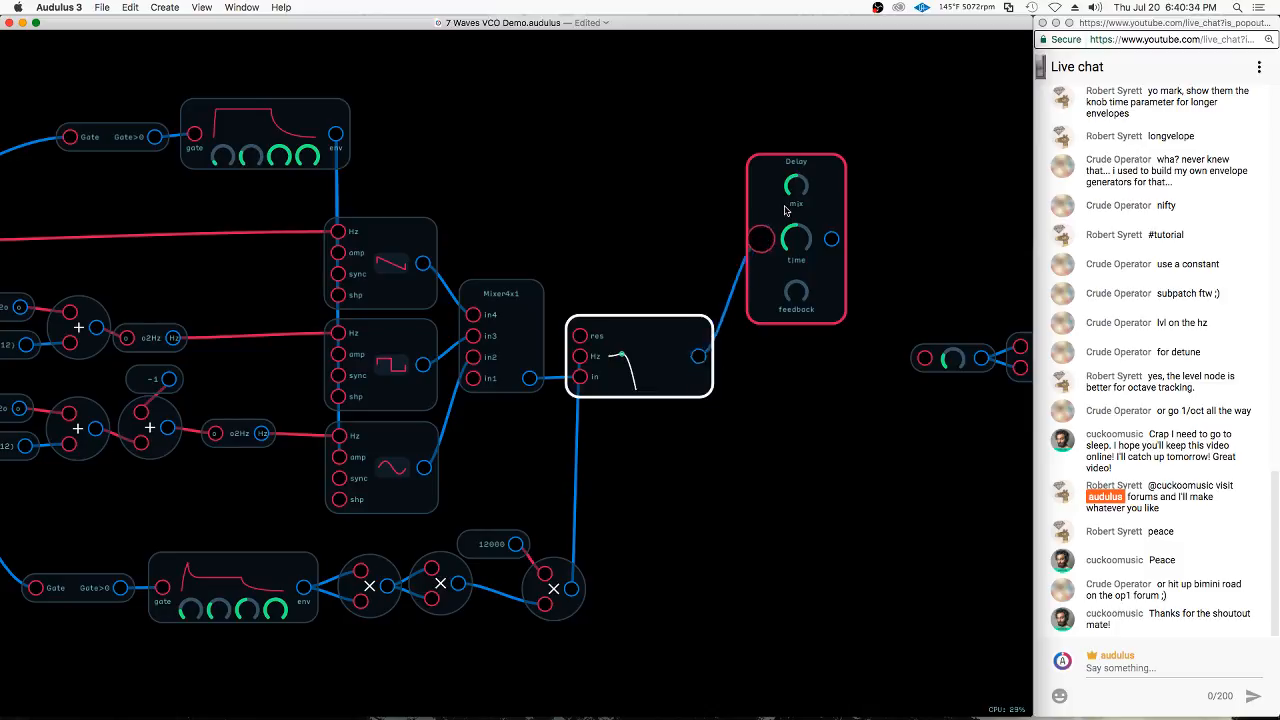
drag(831, 238, 925, 358)
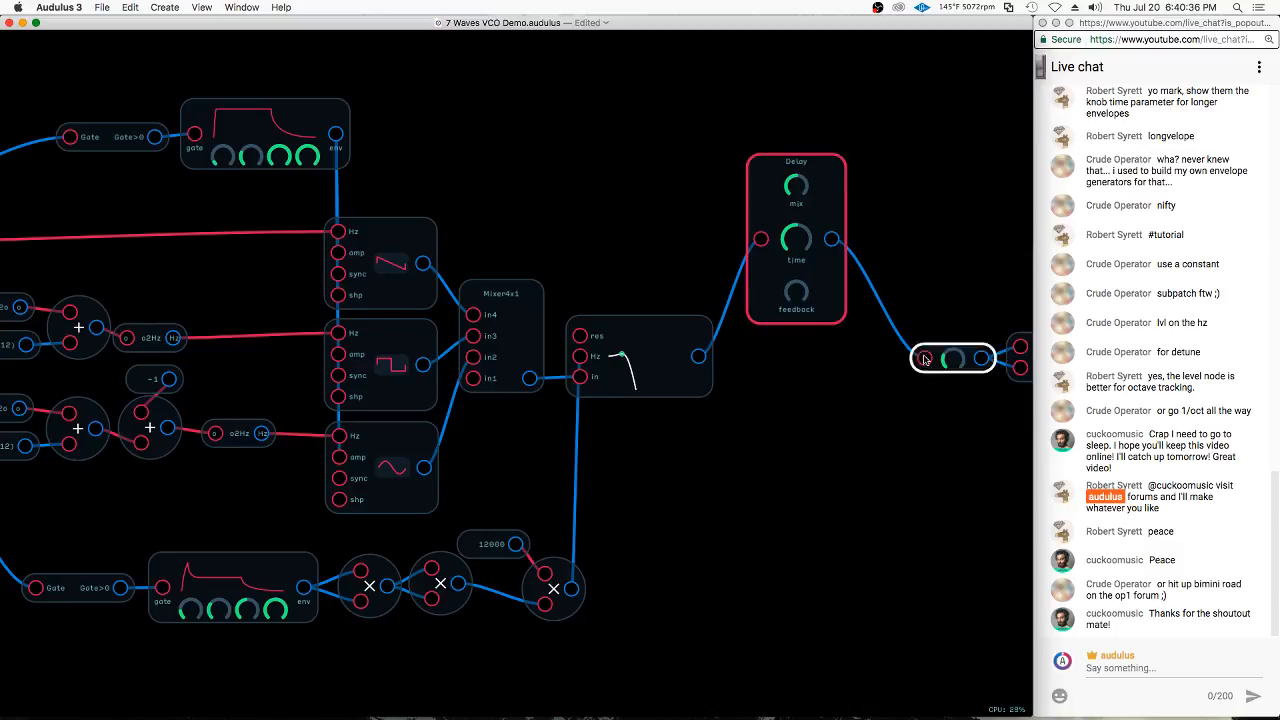
drag(827, 178, 837, 295)
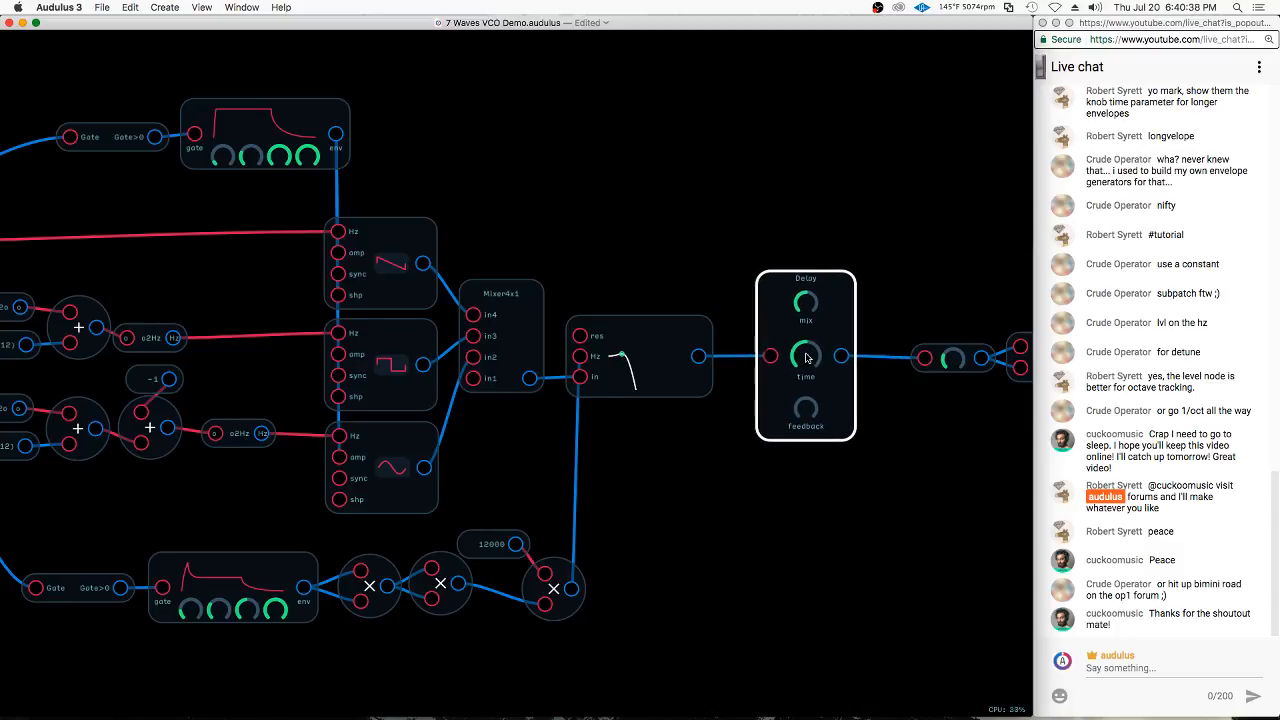
Raise the Delay's feedback to about halfway, and sweep its time to near minimum and back to about halfway
drag(810, 364, 787, 404)
drag(801, 355, 812, 410)
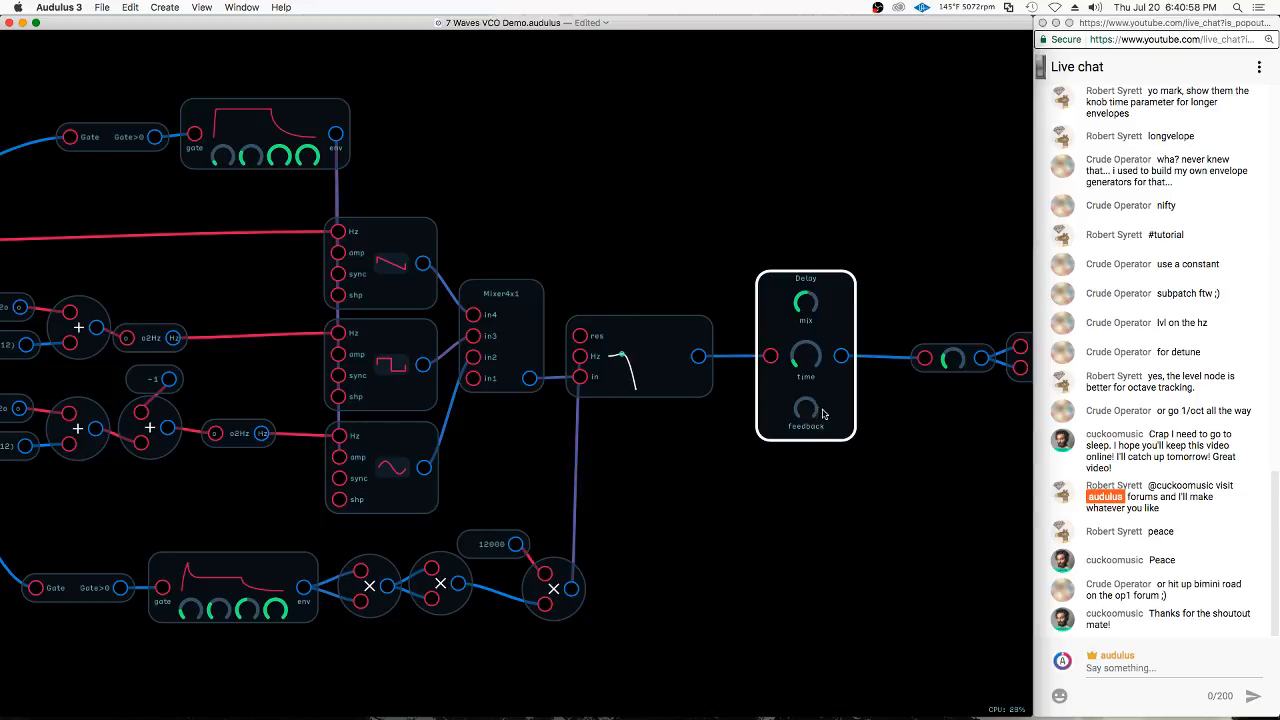
drag(823, 413, 825, 395)
drag(857, 322, 857, 322)
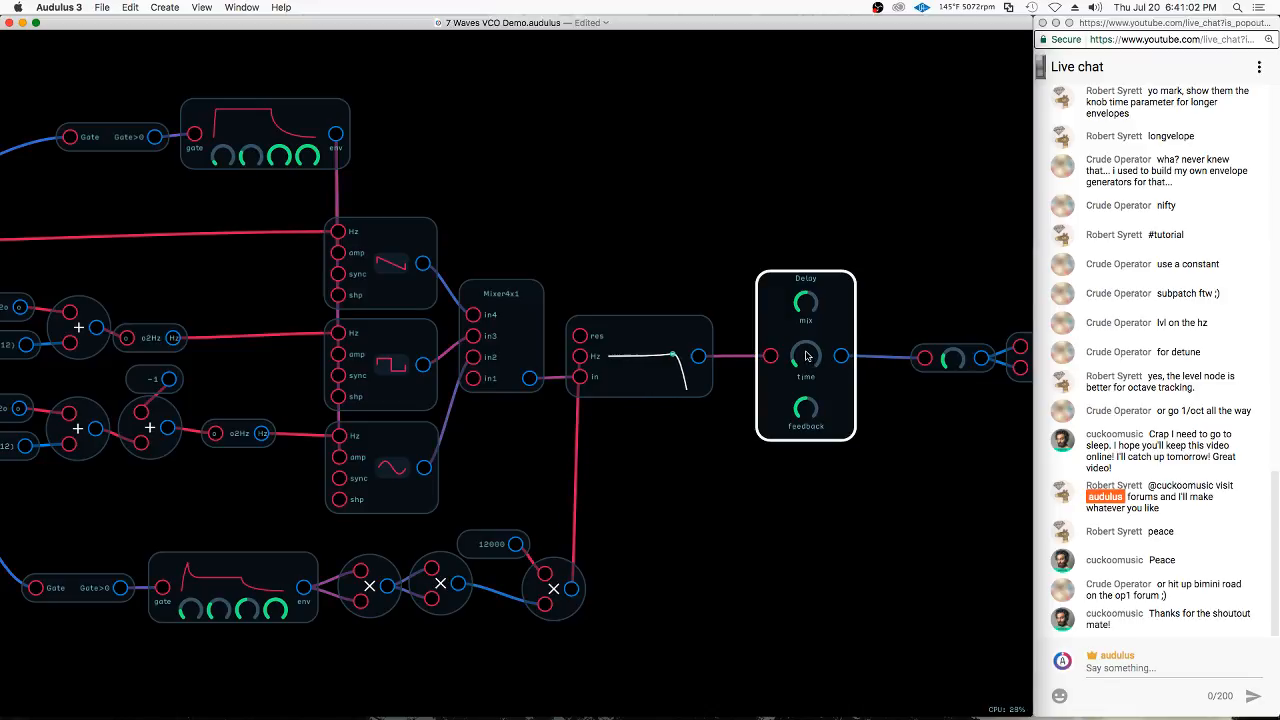
drag(806, 355, 837, 298)
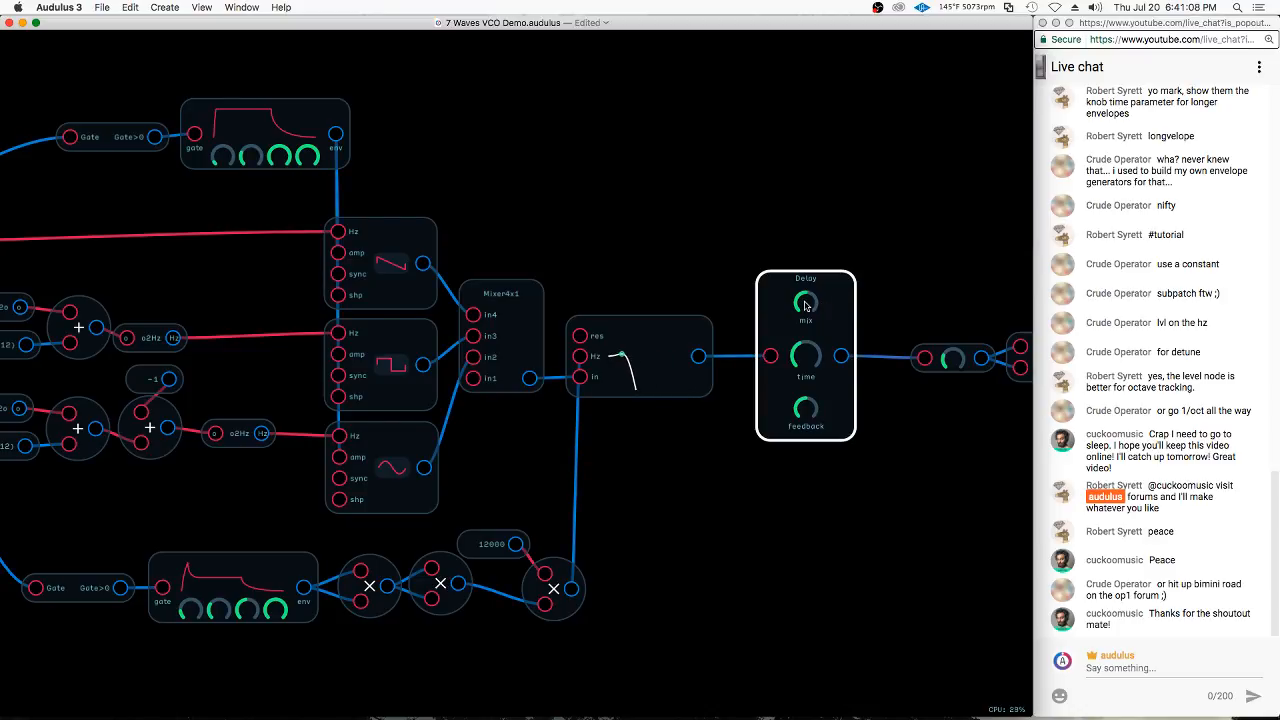
Sweep the Delay's mix knob down and up, and leave it a little below halfway
drag(805, 305, 791, 380)
drag(805, 305, 805, 357)
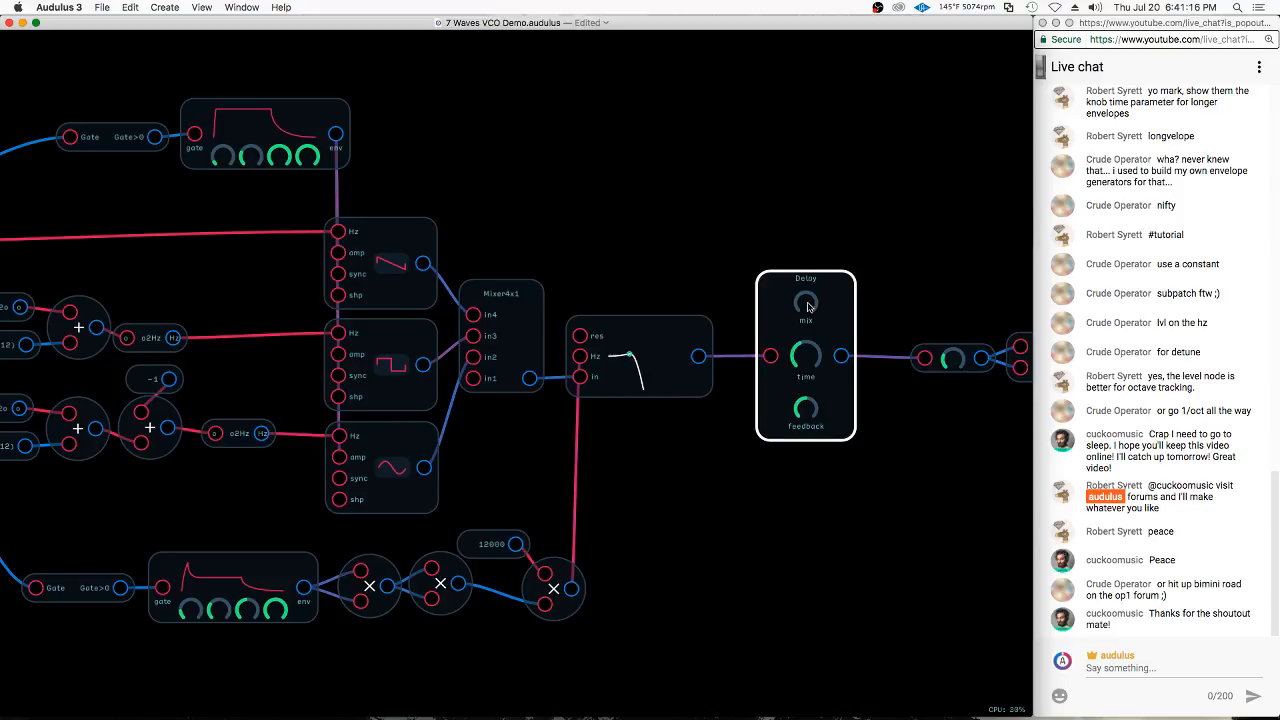
drag(808, 307, 927, 12)
drag(809, 305, 780, 474)
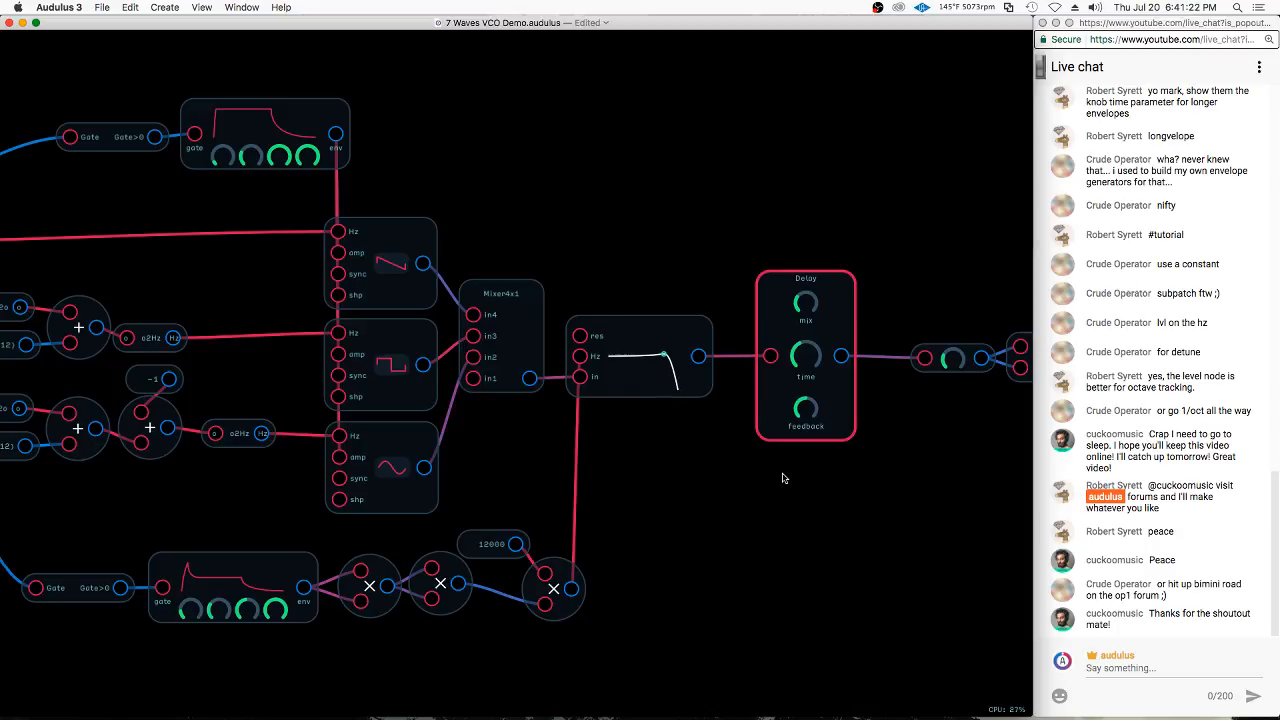
drag(806, 302, 835, 288)
scroll(677, 213, down, 1)
scroll(835, 288, down, 1)
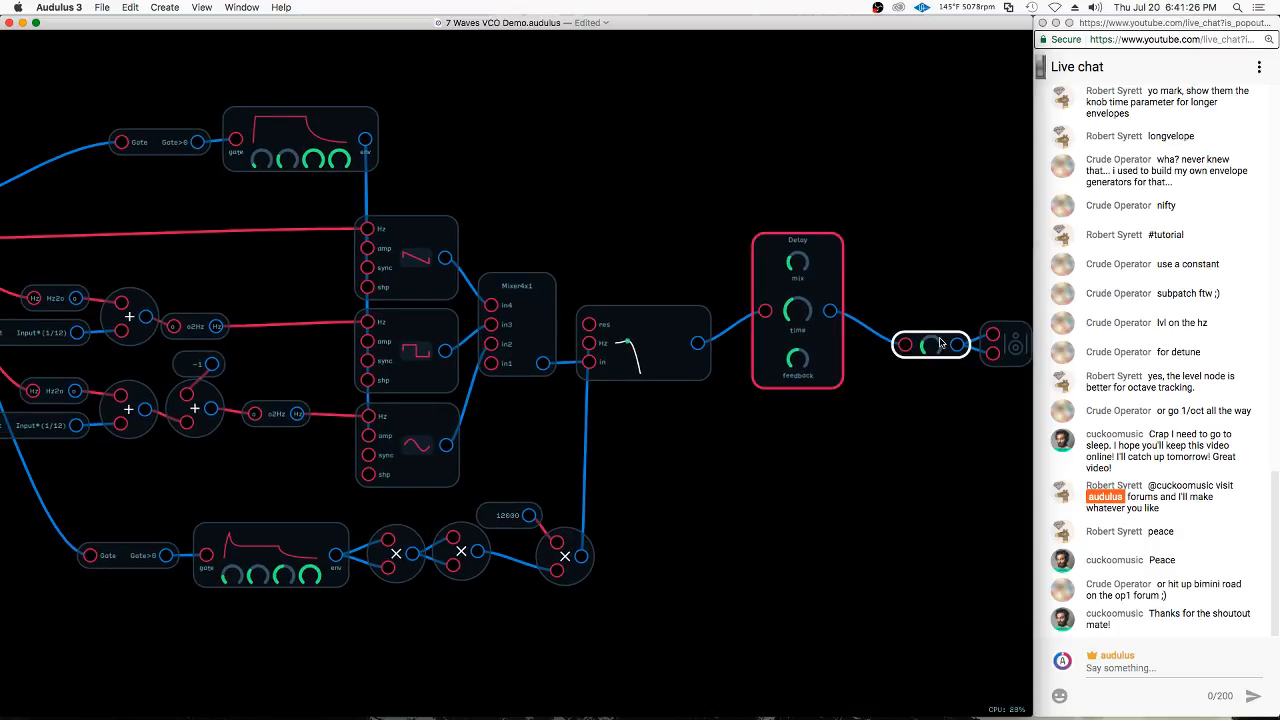
Align the output level node with the Delay, then duplicate the Delay and place the copy directly below the original
drag(940, 343, 948, 321)
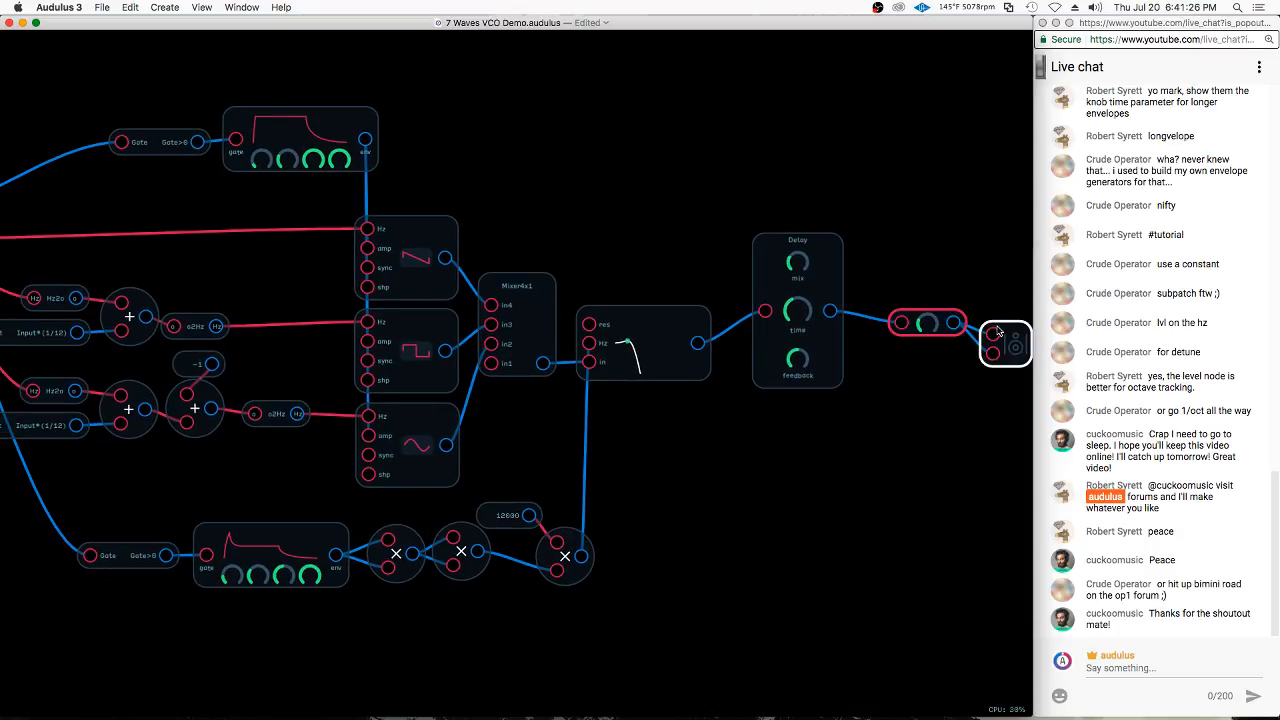
click(834, 277)
key(super+d)
drag(854, 237, 828, 427)
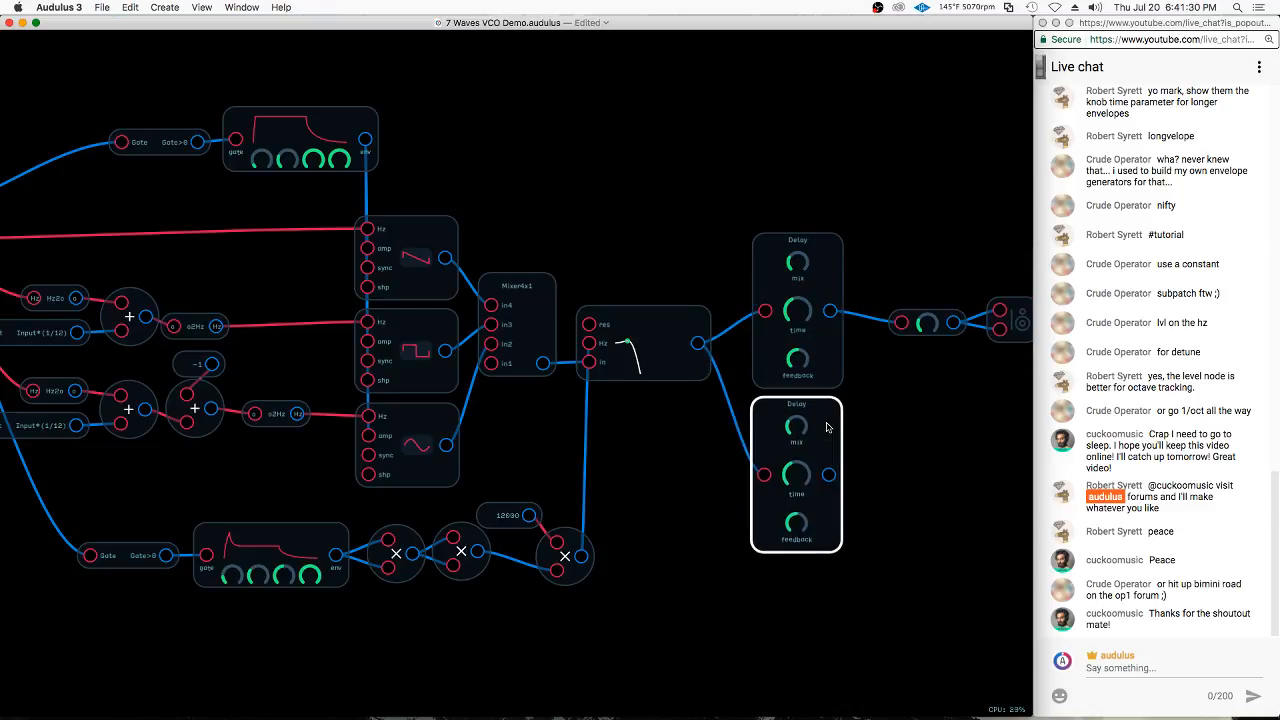
click(826, 428)
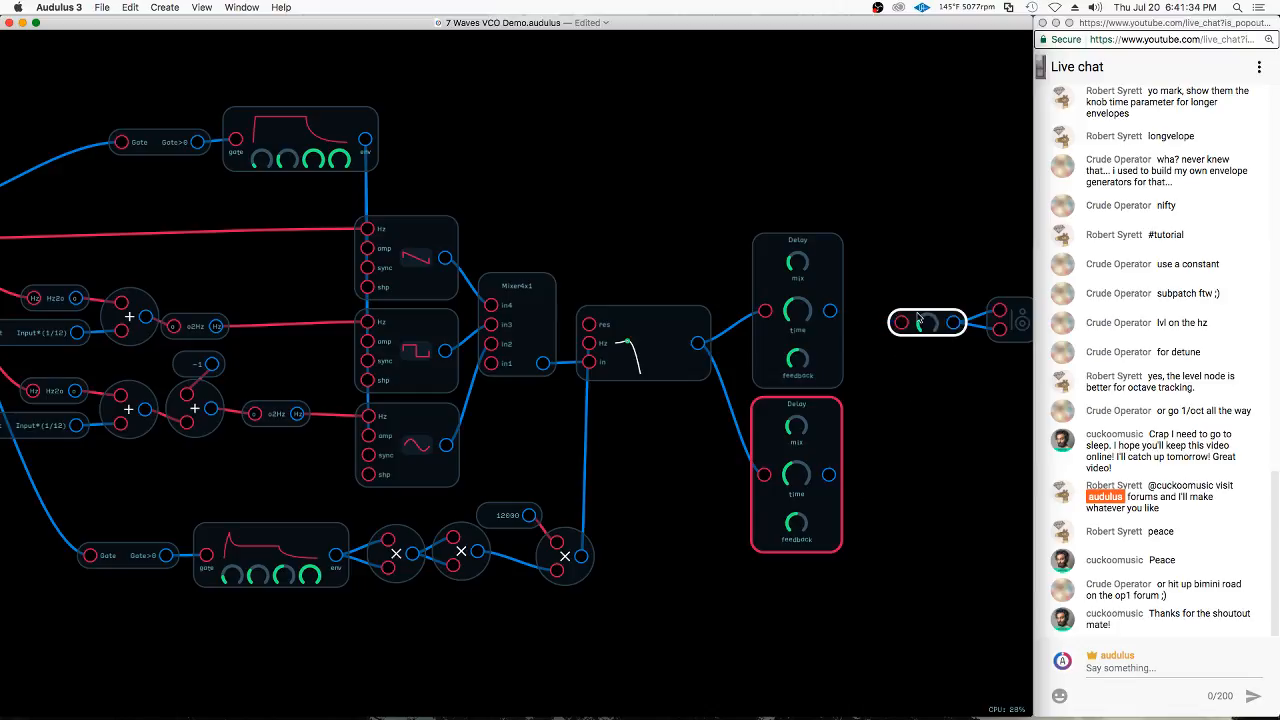
Move the level node next to the filter, feed it from the filter's output, and connect its output to both Delay nodes
drag(918, 318, 724, 192)
drag(697, 343, 709, 192)
drag(698, 343, 763, 312)
mouse_move(760, 199)
mouse_down()
mouse_move(729, 437)
mouse_move(766, 475)
mouse_up()
mouse_move(868, 168)
mouse_down()
mouse_move(806, 360)
mouse_move(805, 415)
mouse_up()
Move both Delays right, connect one to each speaker input, and align the level node after the filter and the speaker between the Delay outputs
click(802, 248)
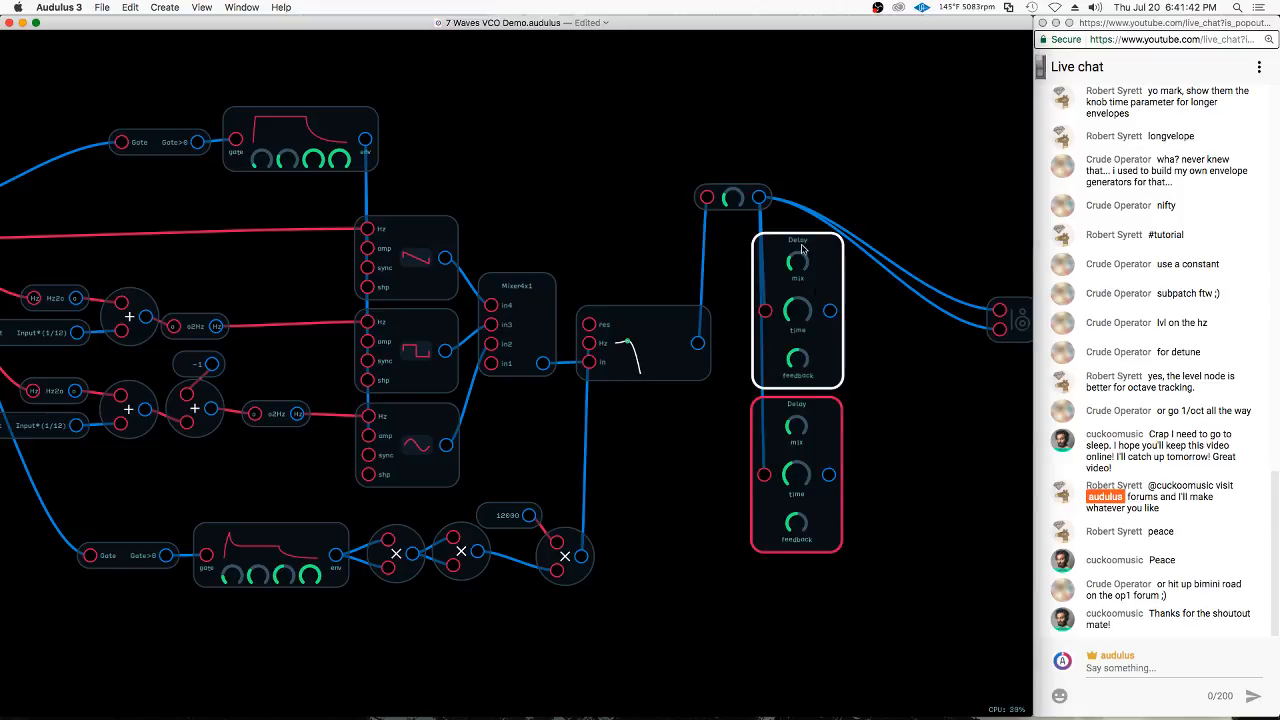
drag(802, 250, 898, 231)
drag(926, 298, 1001, 311)
drag(925, 462, 1001, 330)
drag(745, 197, 777, 342)
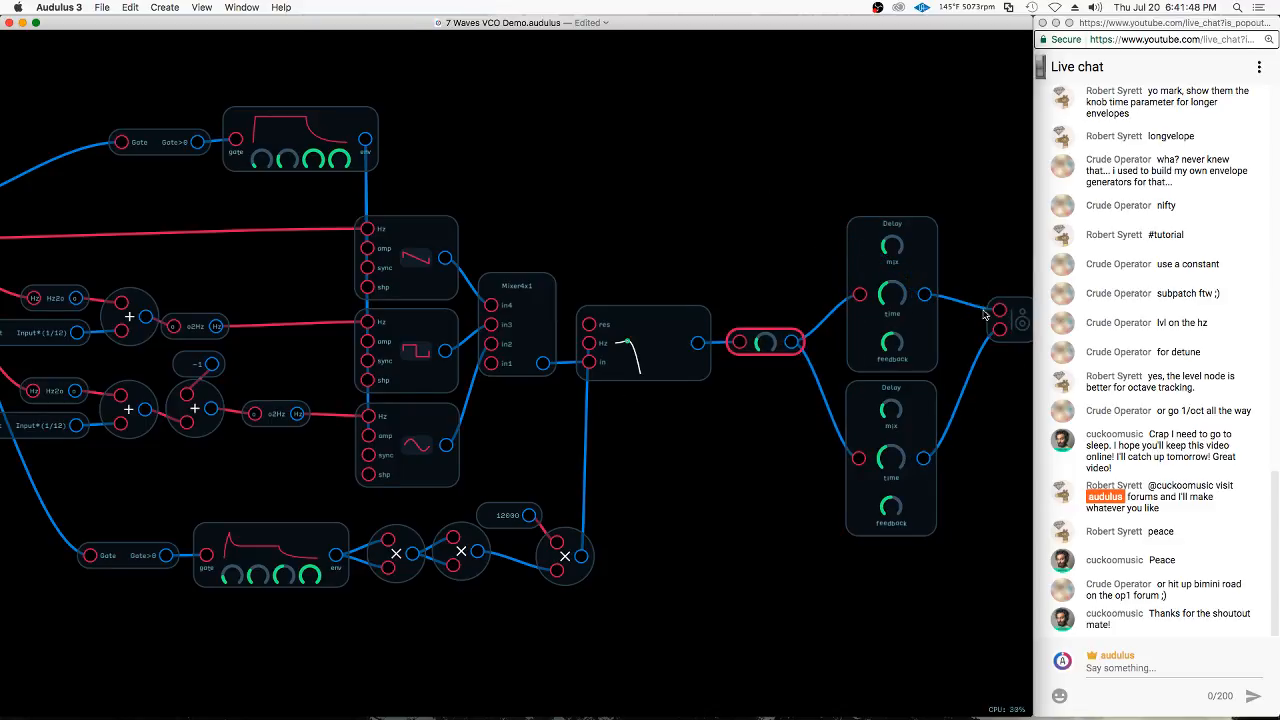
drag(1022, 322, 969, 348)
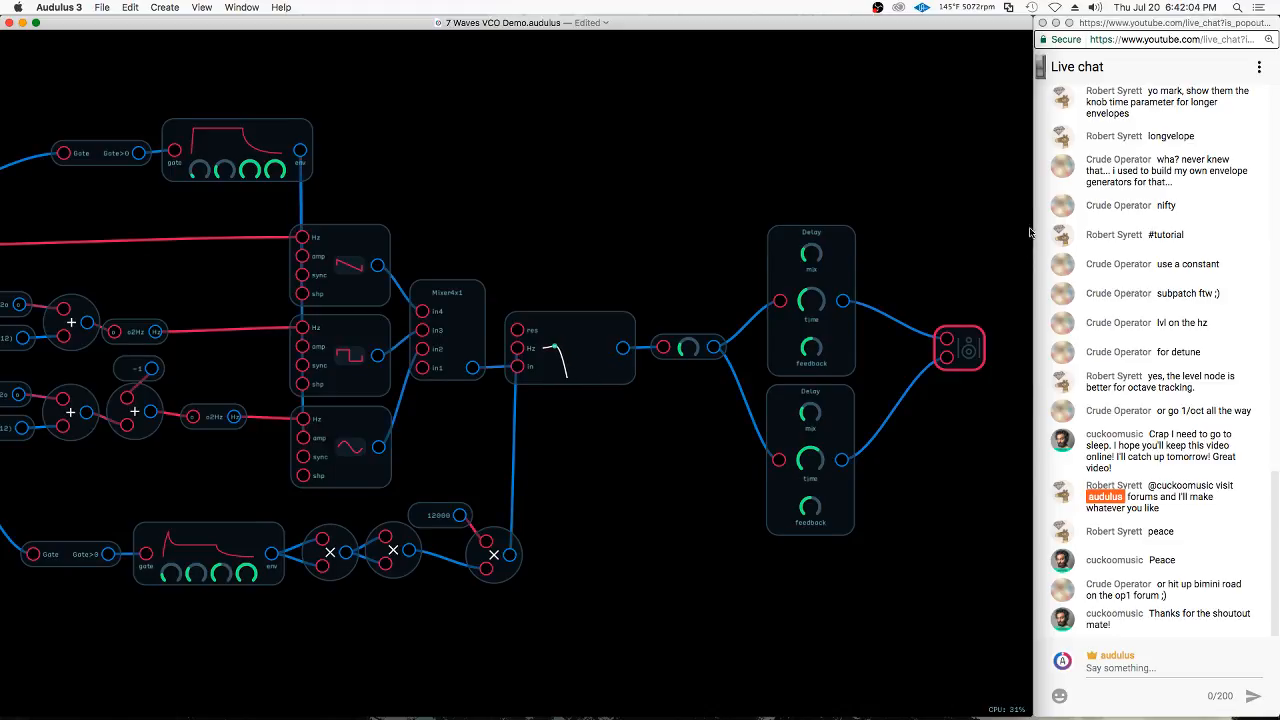
Reshape the upper envelope so that it drops from its peak to a lower sustain level
scroll(990, 245, down, 2)
scroll(910, 261, down, 1)
click(278, 170)
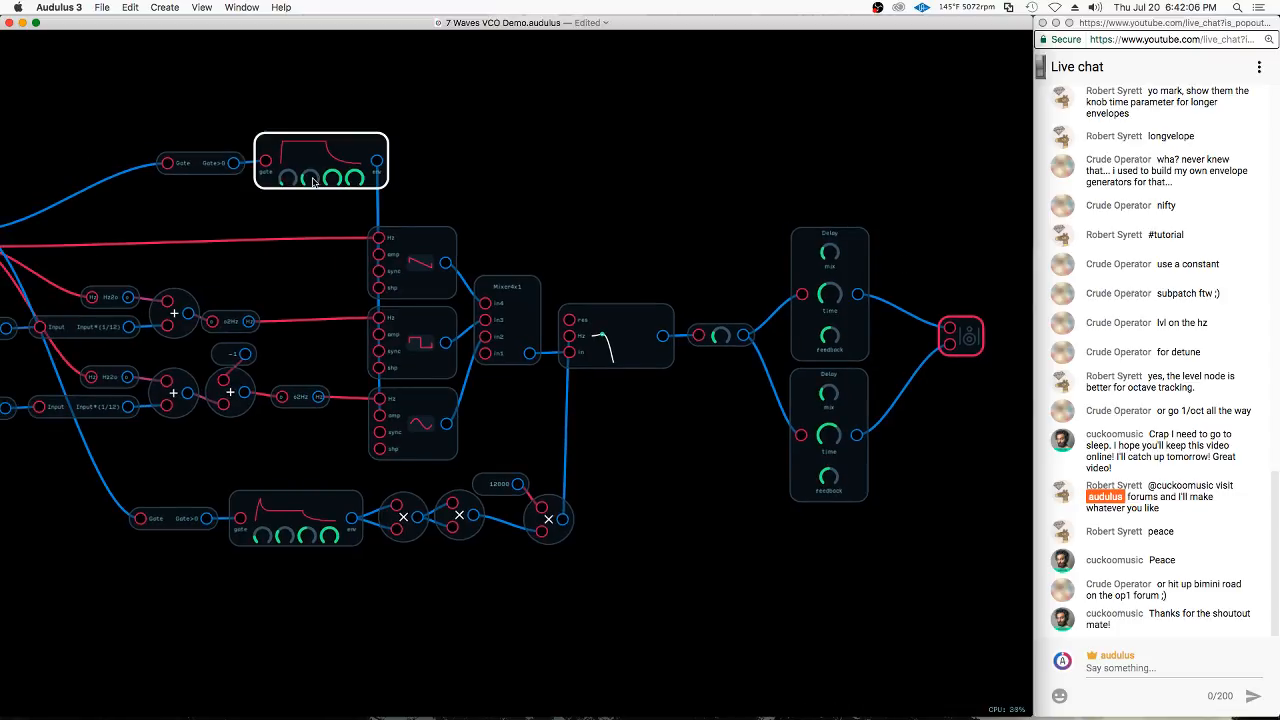
click(290, 211)
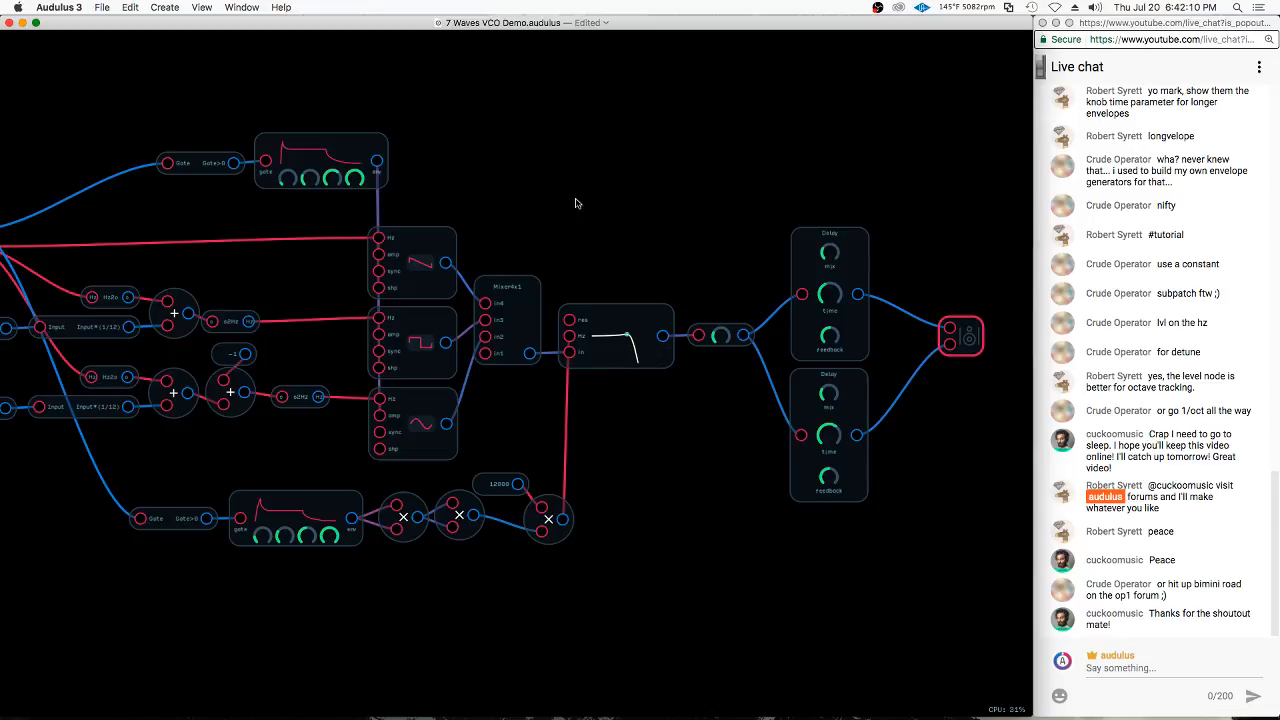
Shift the nodes after the two octave adders to the right to make room for modulation modules
scroll(684, 168, down, 3)
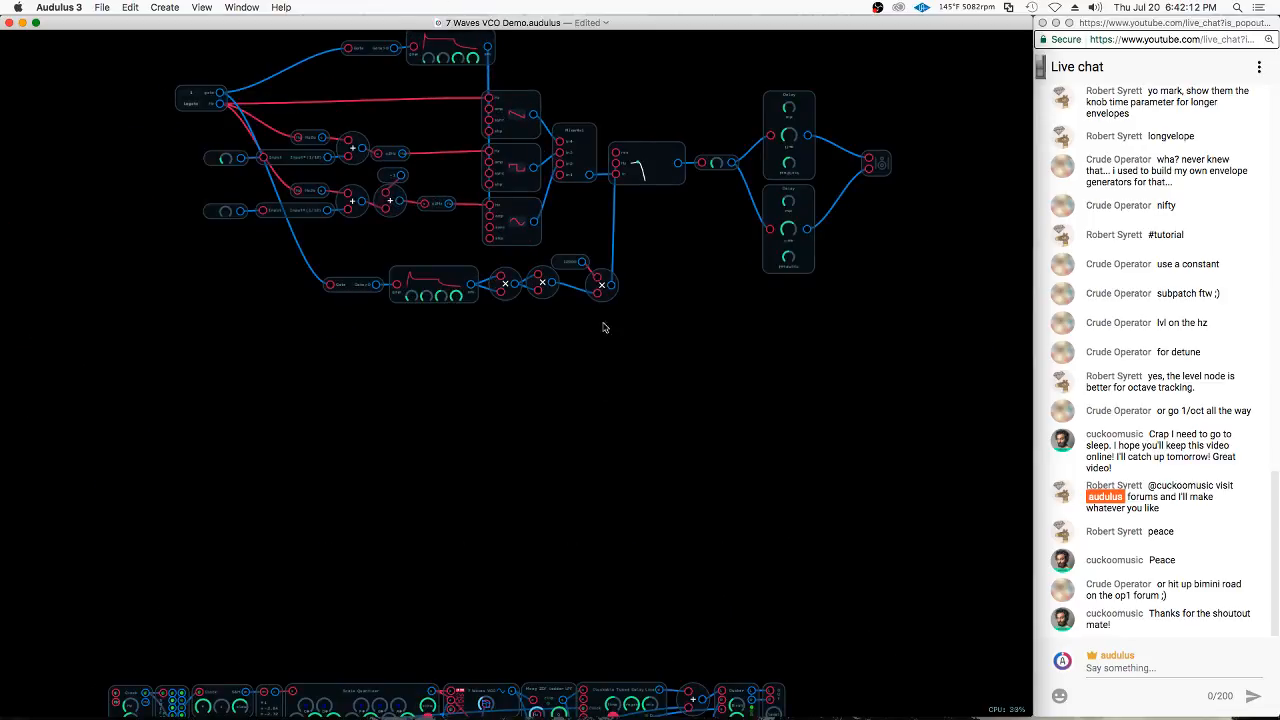
scroll(603, 327, up, 5)
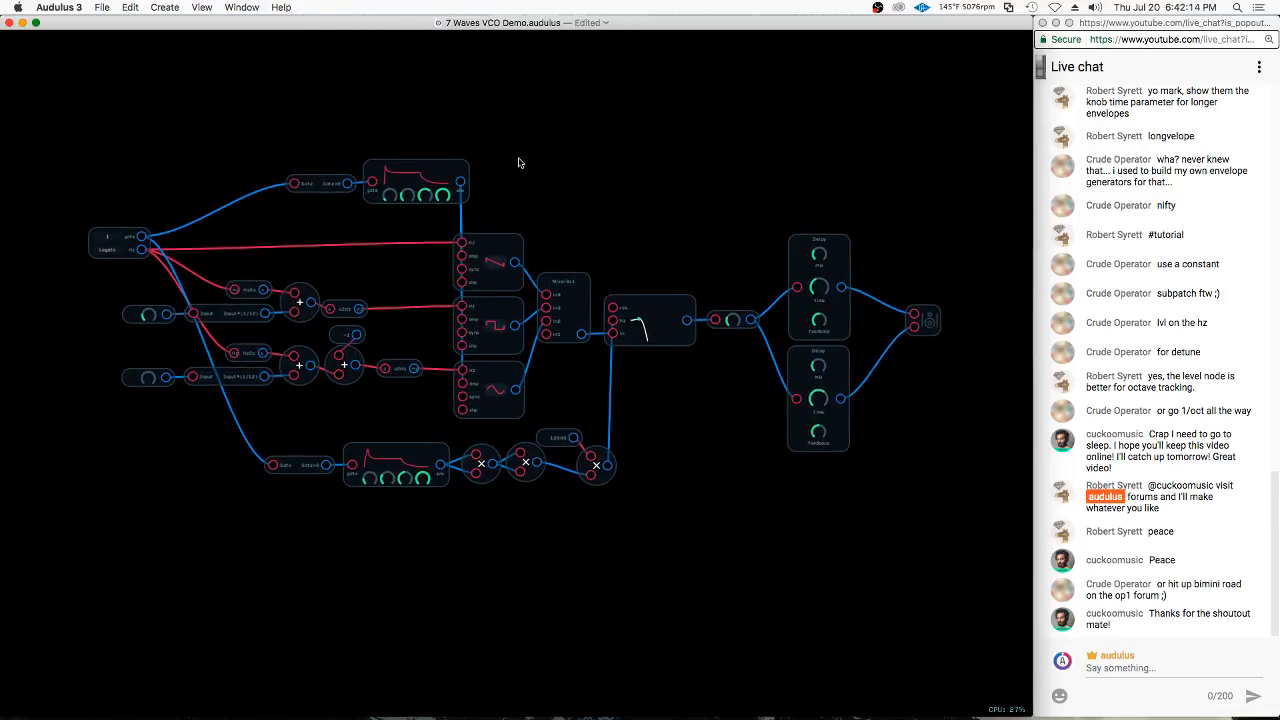
scroll(515, 164, up, 1)
scroll(525, 171, up, 1)
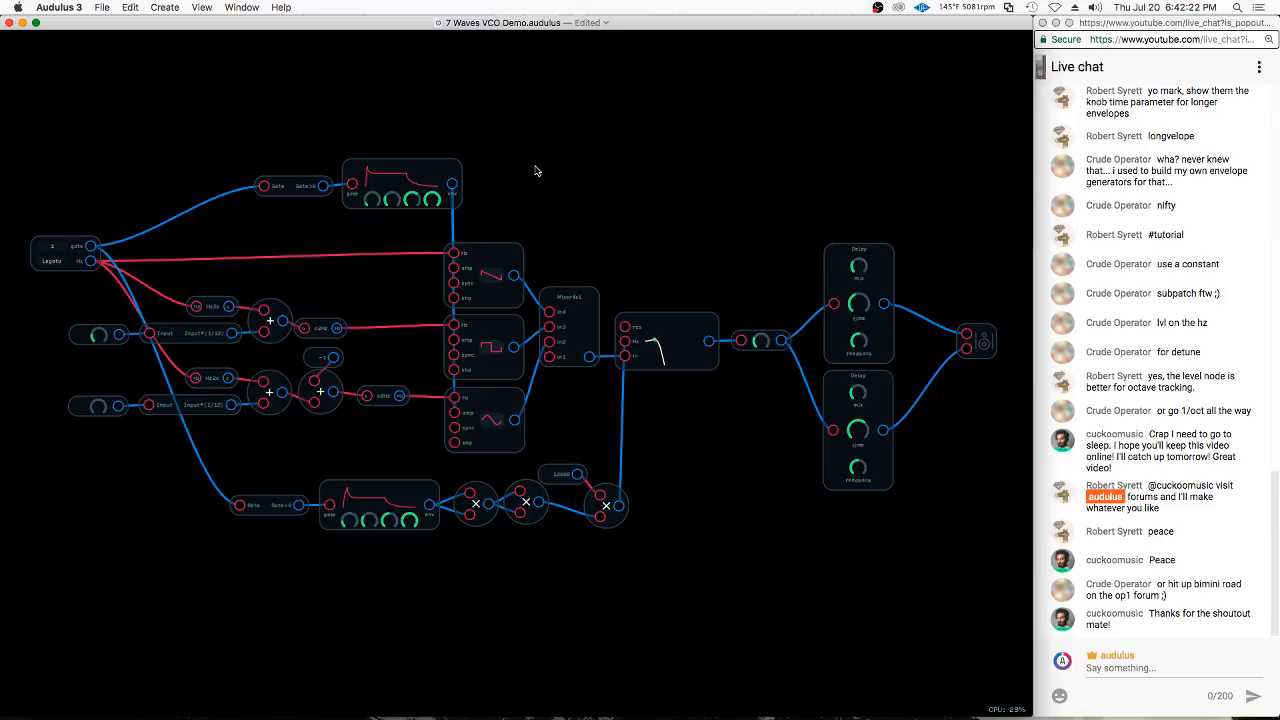
click(310, 334)
mouse_move(314, 118)
mouse_down()
mouse_move(318, 425)
mouse_move(300, 610)
mouse_move(1020, 330)
mouse_move(1000, 300)
mouse_up()
mouse_move(537, 251)
mouse_down()
mouse_move(719, 249)
mouse_move(701, 243)
mouse_up()
click(382, 258)
Add the Basic LFO from the module library's oscillators and place it above the octave adders
right_click(351, 281)
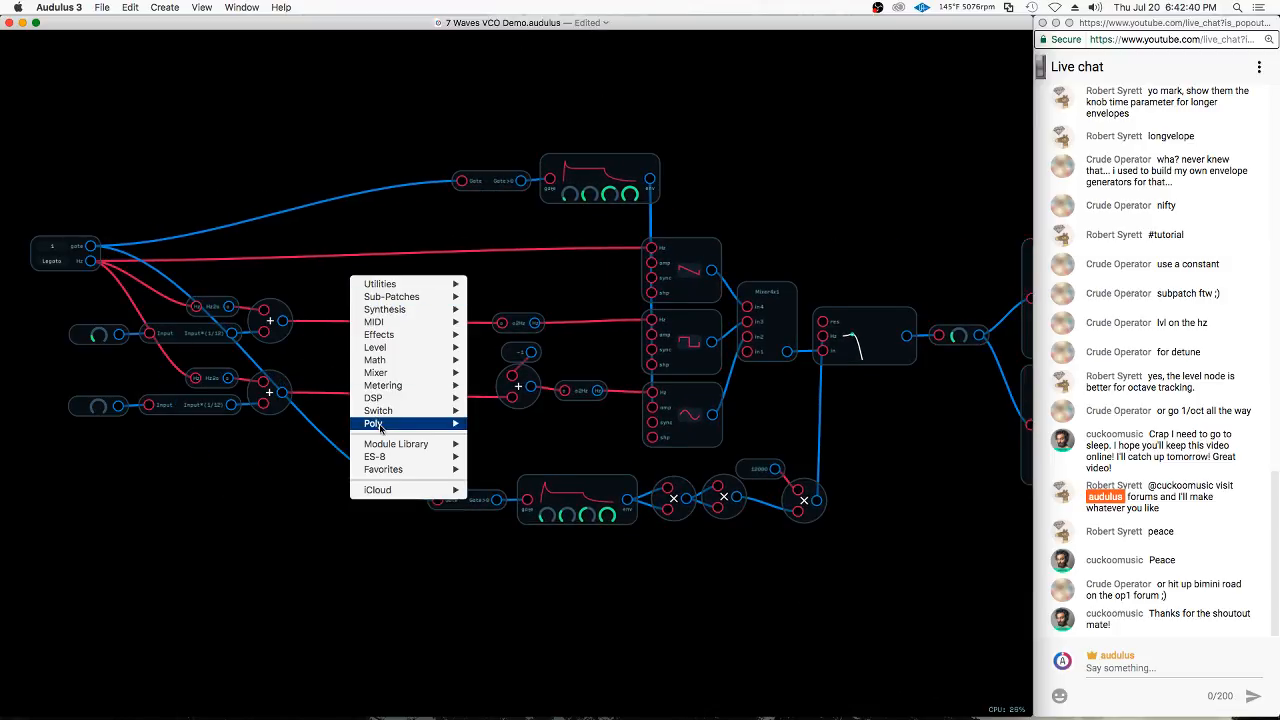
mouse_move(386, 449)
mouse_move(510, 444)
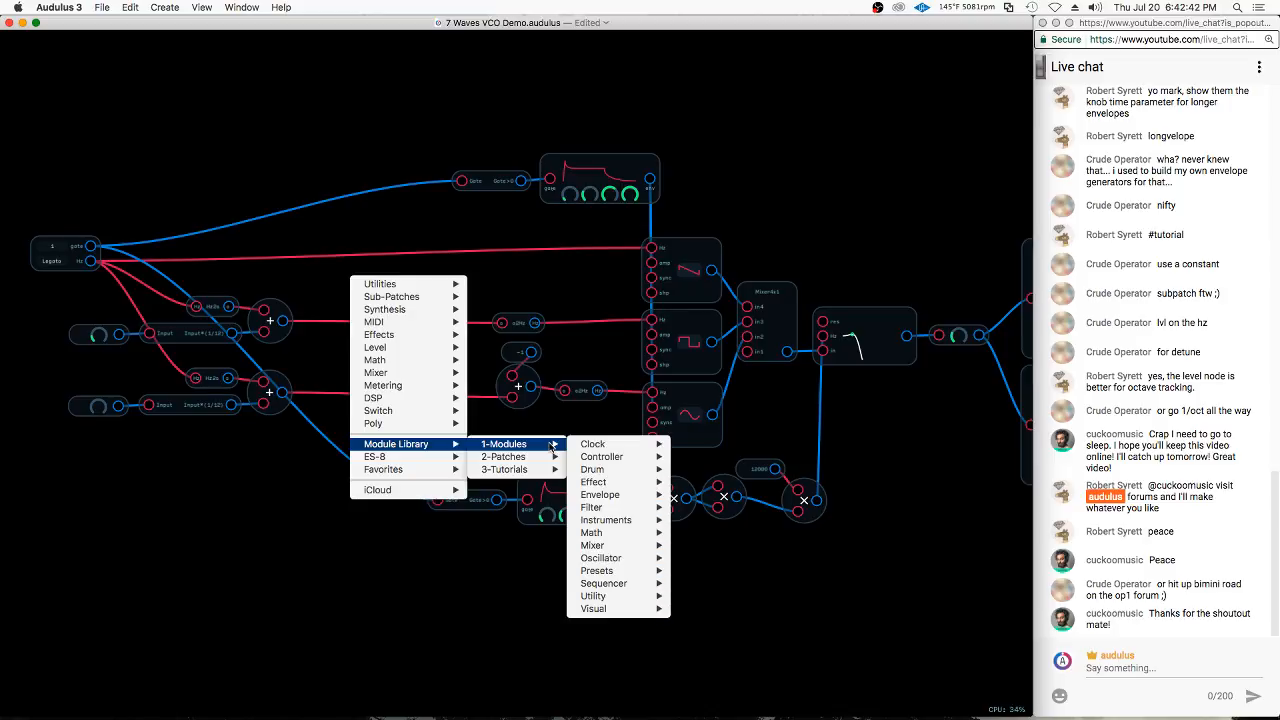
mouse_move(640, 564)
mouse_move(716, 558)
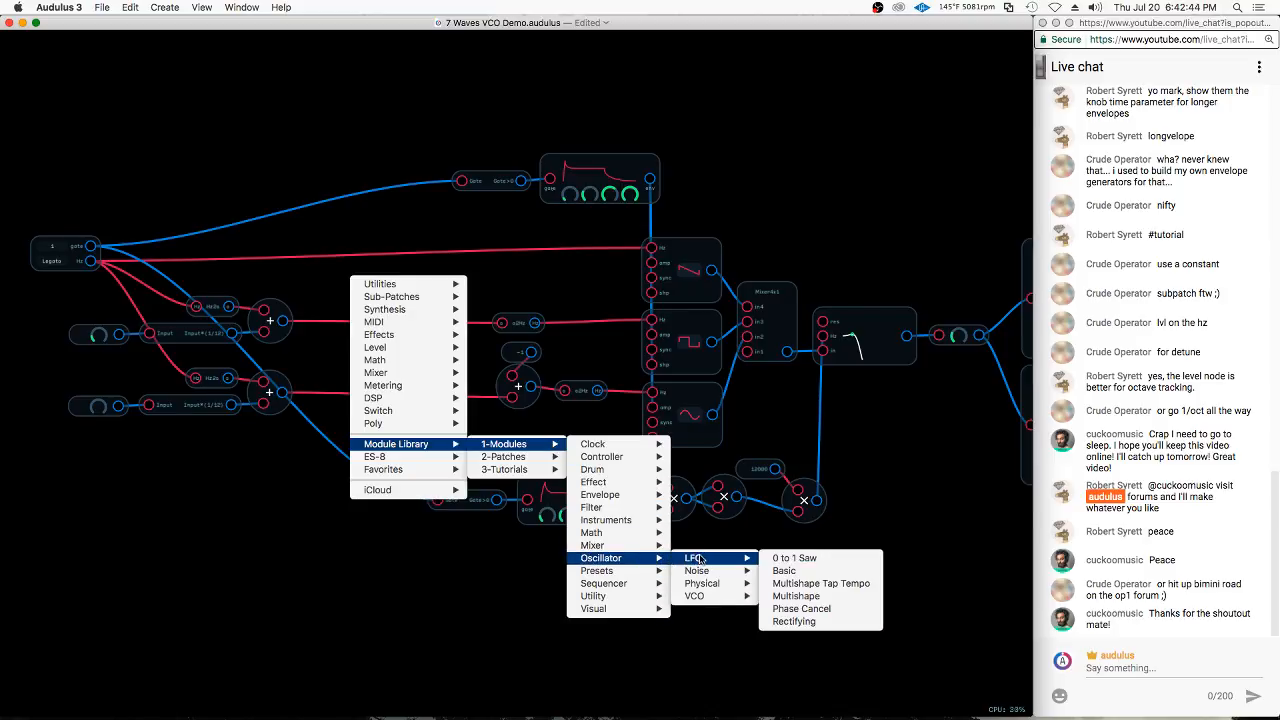
click(800, 572)
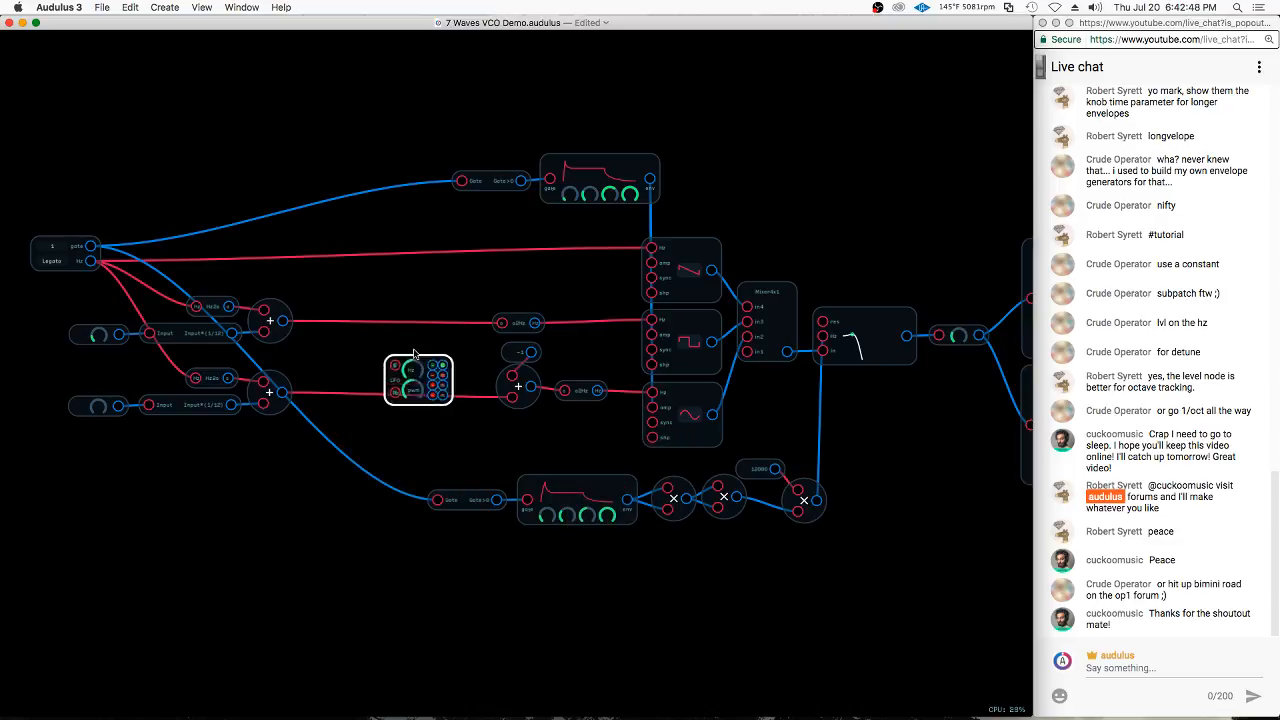
drag(428, 372, 327, 217)
Add the favorite m2m module and place it to the right of the LFO
right_click(339, 302)
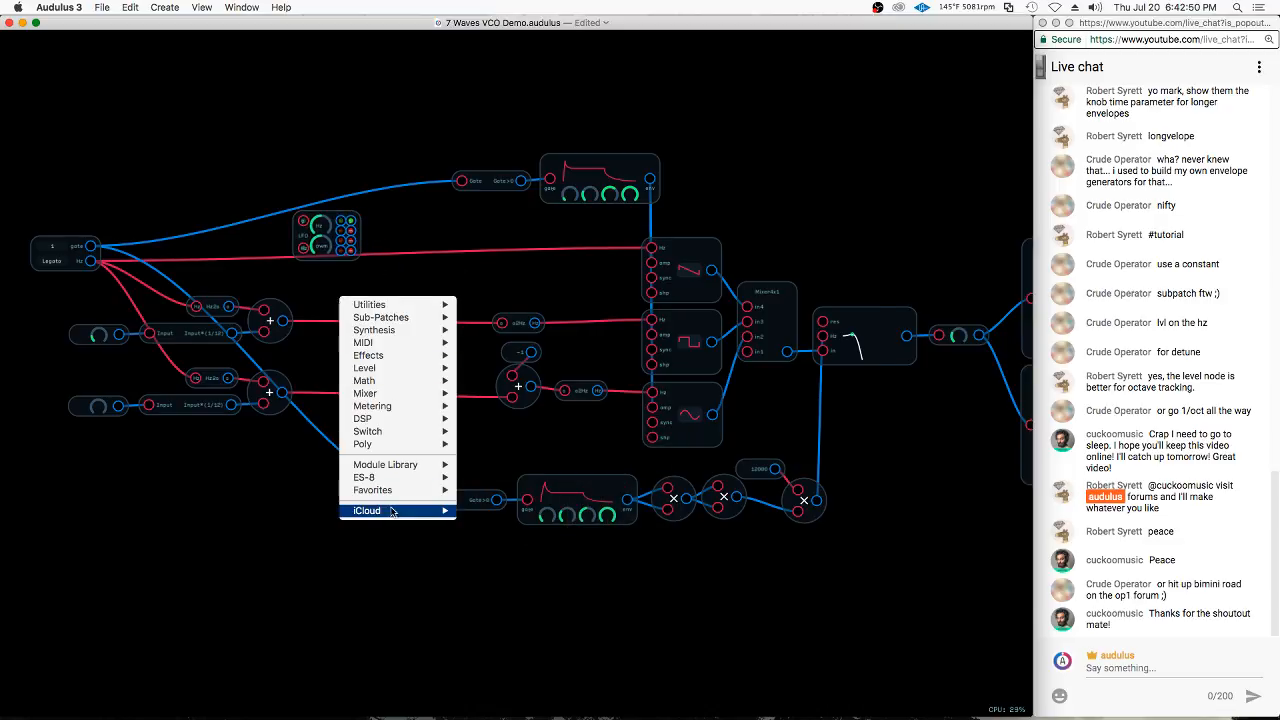
mouse_move(390, 490)
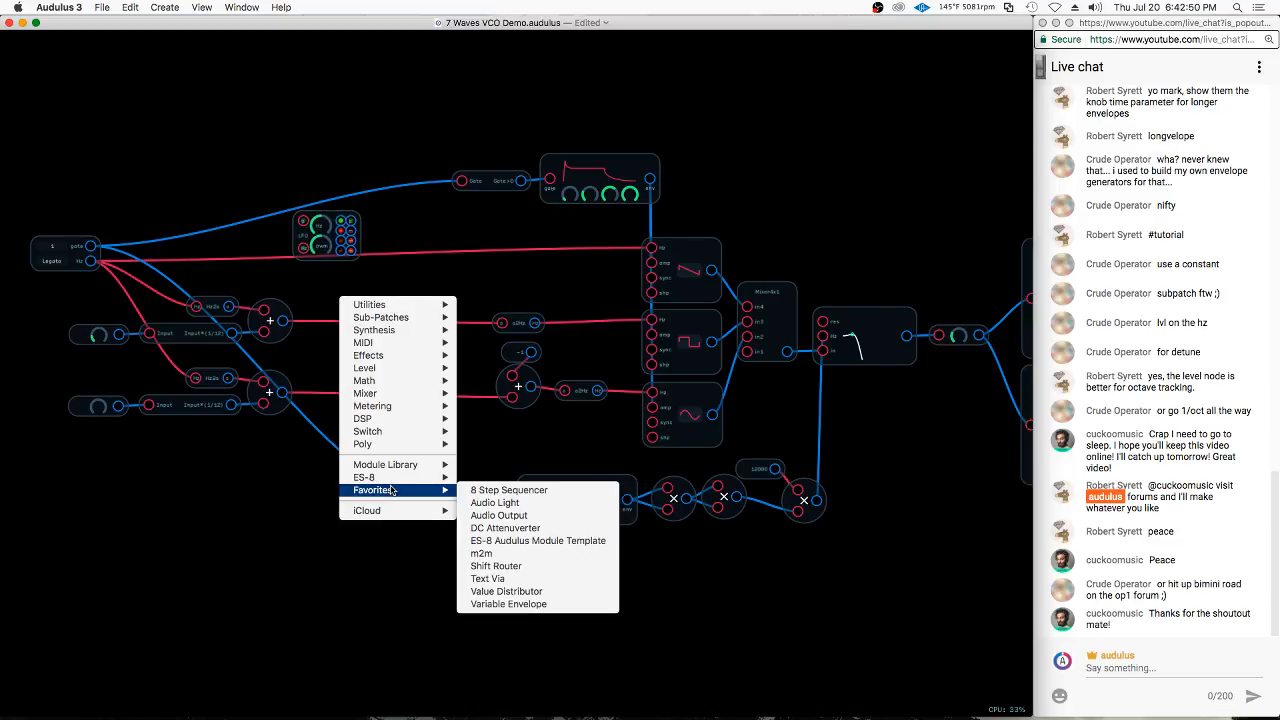
click(507, 555)
drag(500, 440, 380, 252)
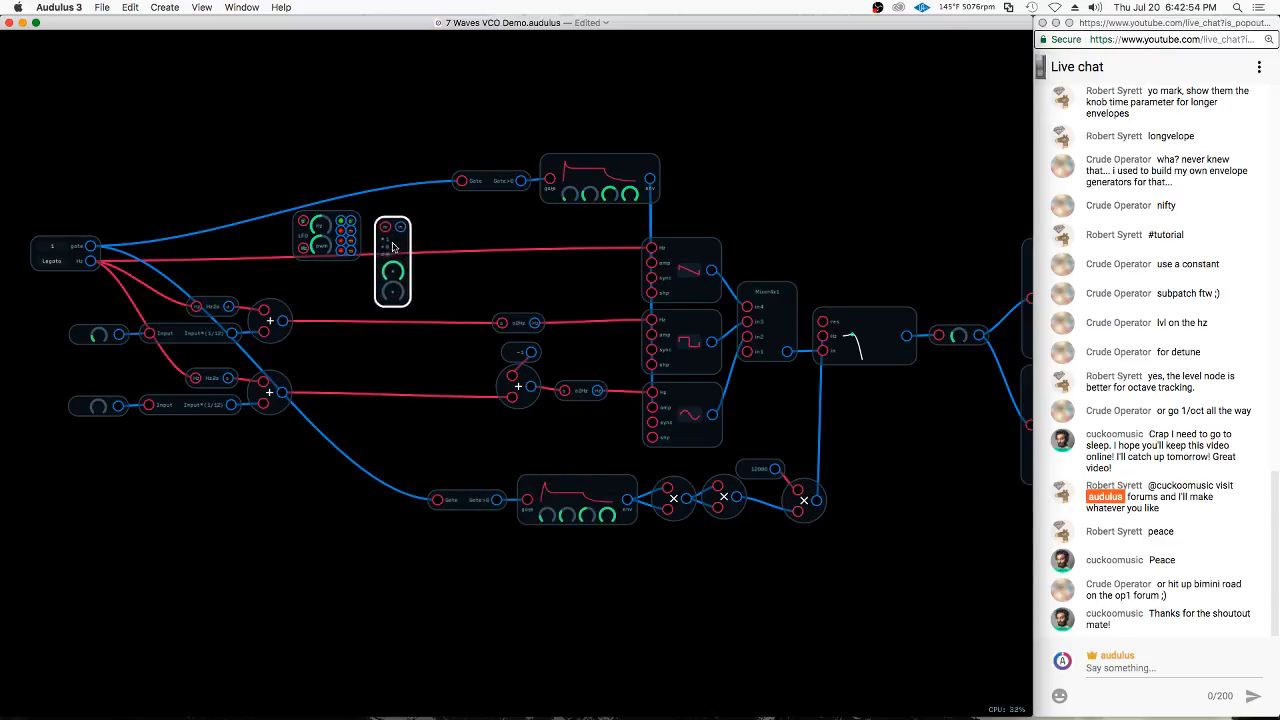
Set the m2m multiplier to 0.33 and offset to 0.3, and connect the LFO's lowest modulation output to its input
click(327, 237)
scroll(327, 237, up, 3)
scroll(327, 240, up, 3)
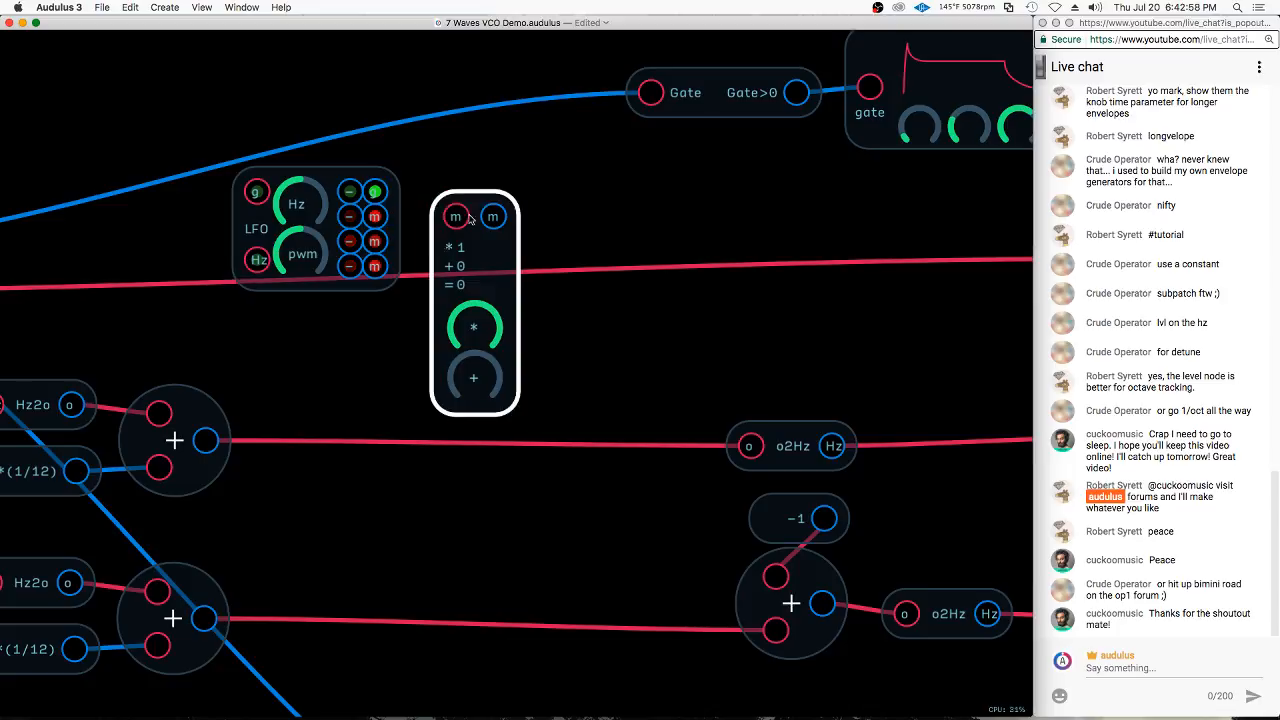
drag(474, 327, 252, 433)
drag(474, 386, 583, 351)
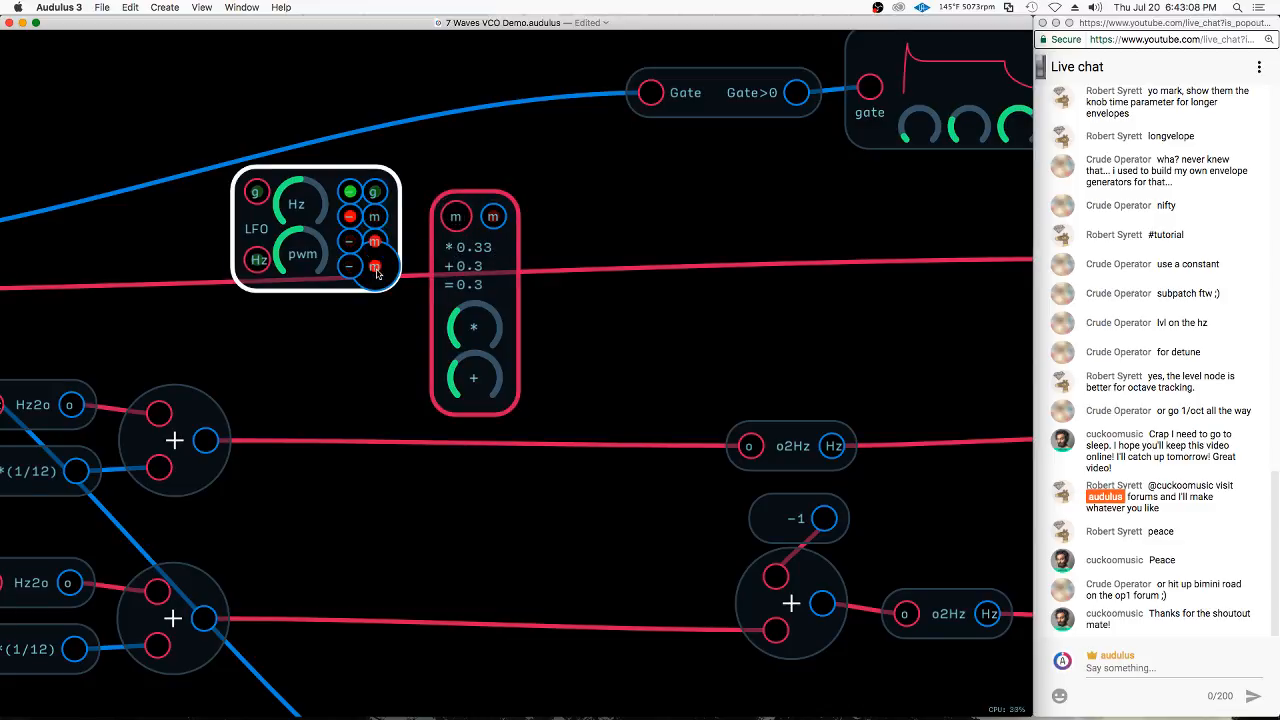
scroll(443, 143, down, 3)
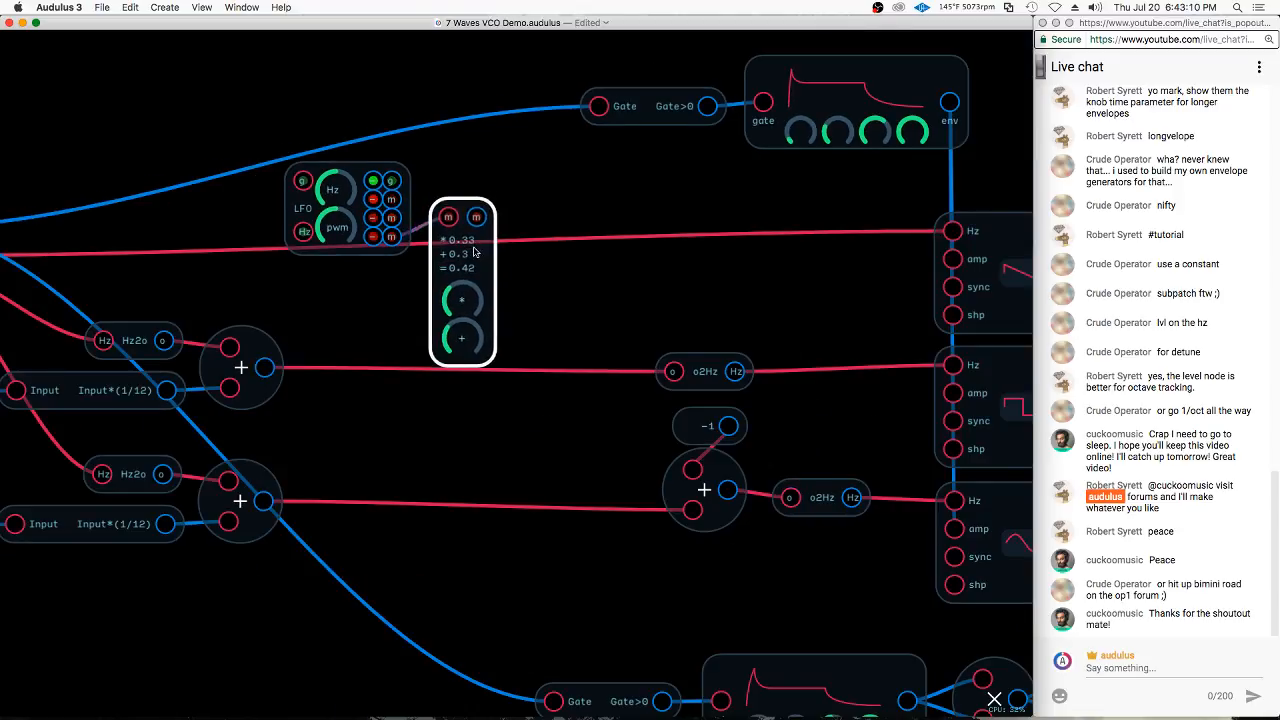
Add two overlapping Waveform nodes, one fed by the m2m output and the other directly by the LFO
right_click(566, 232)
mouse_move(625, 338)
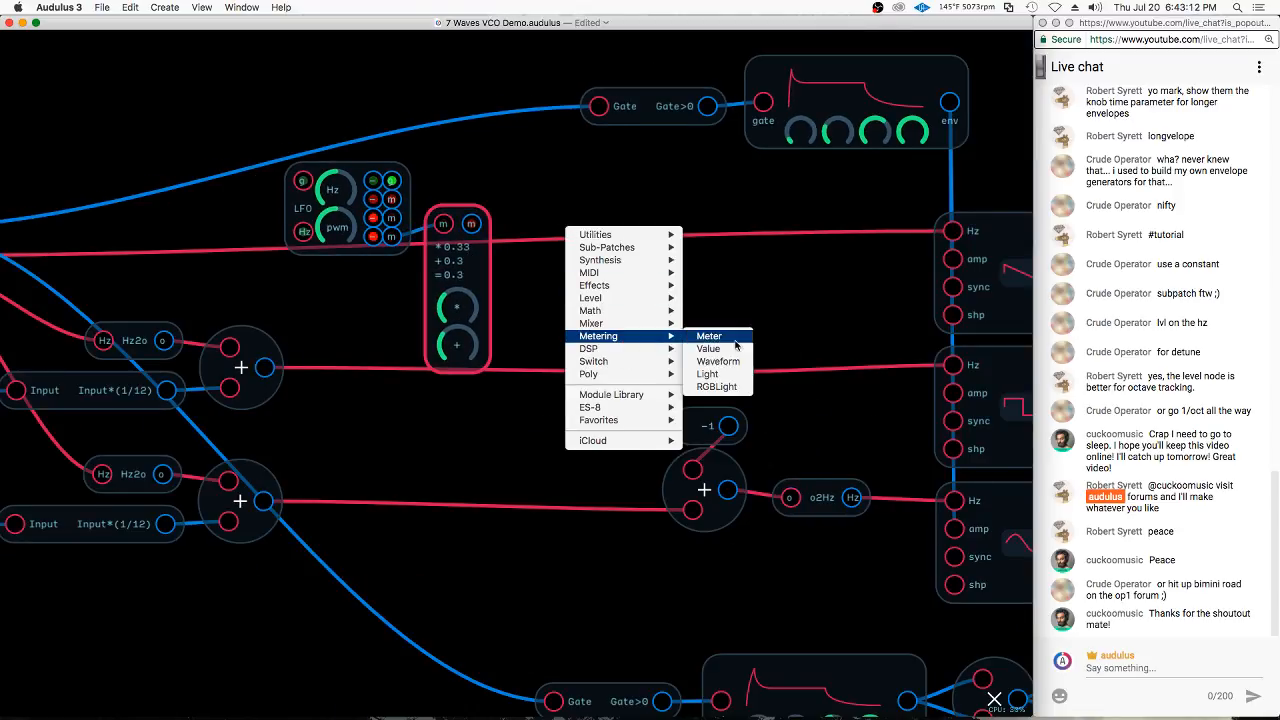
click(718, 361)
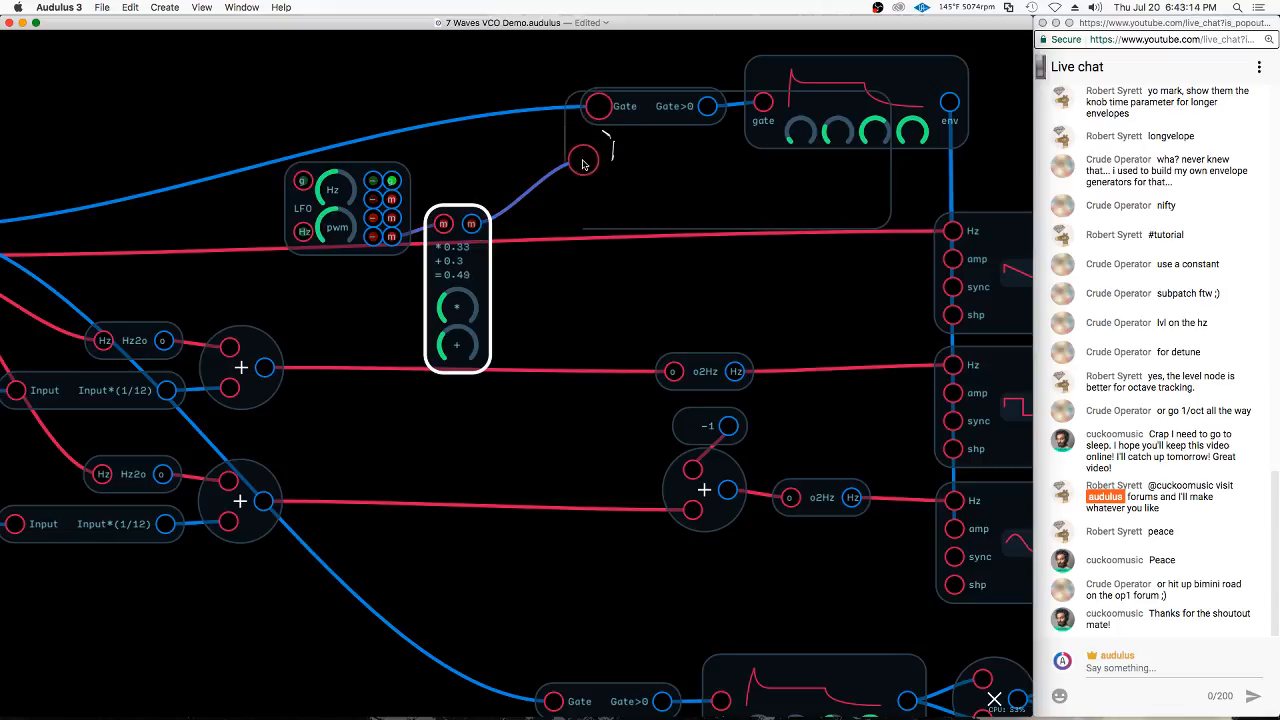
key(super+d)
drag(689, 251, 692, 121)
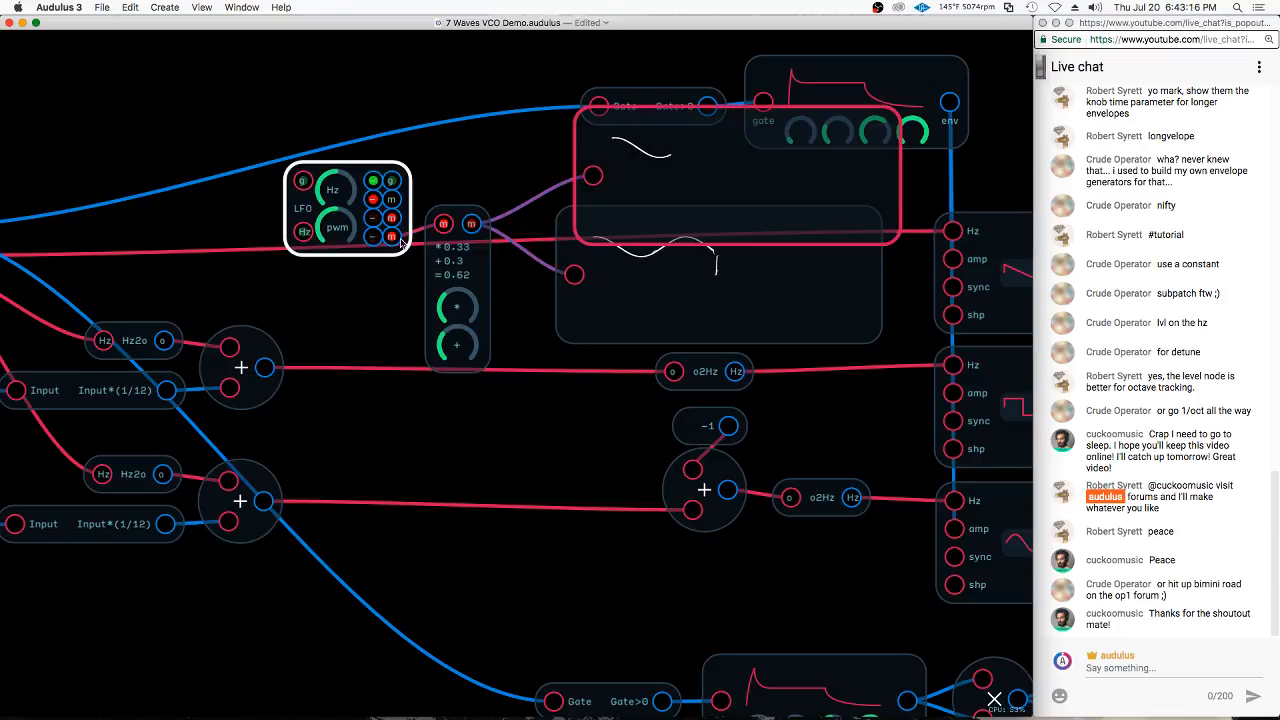
drag(470, 193, 595, 174)
drag(677, 205, 658, 302)
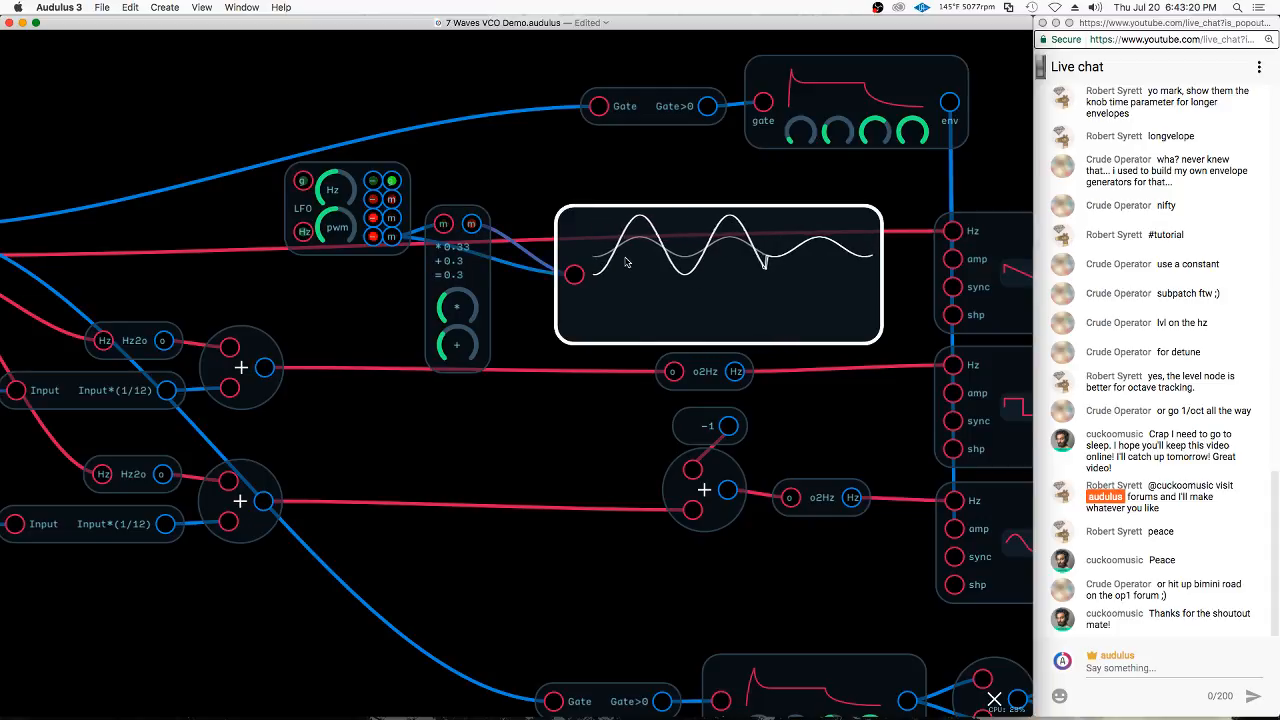
Set the m2m multiplier to 0.26 and its offset to 0.07, comparing the scaled wave with the original
drag(459, 309, 530, 294)
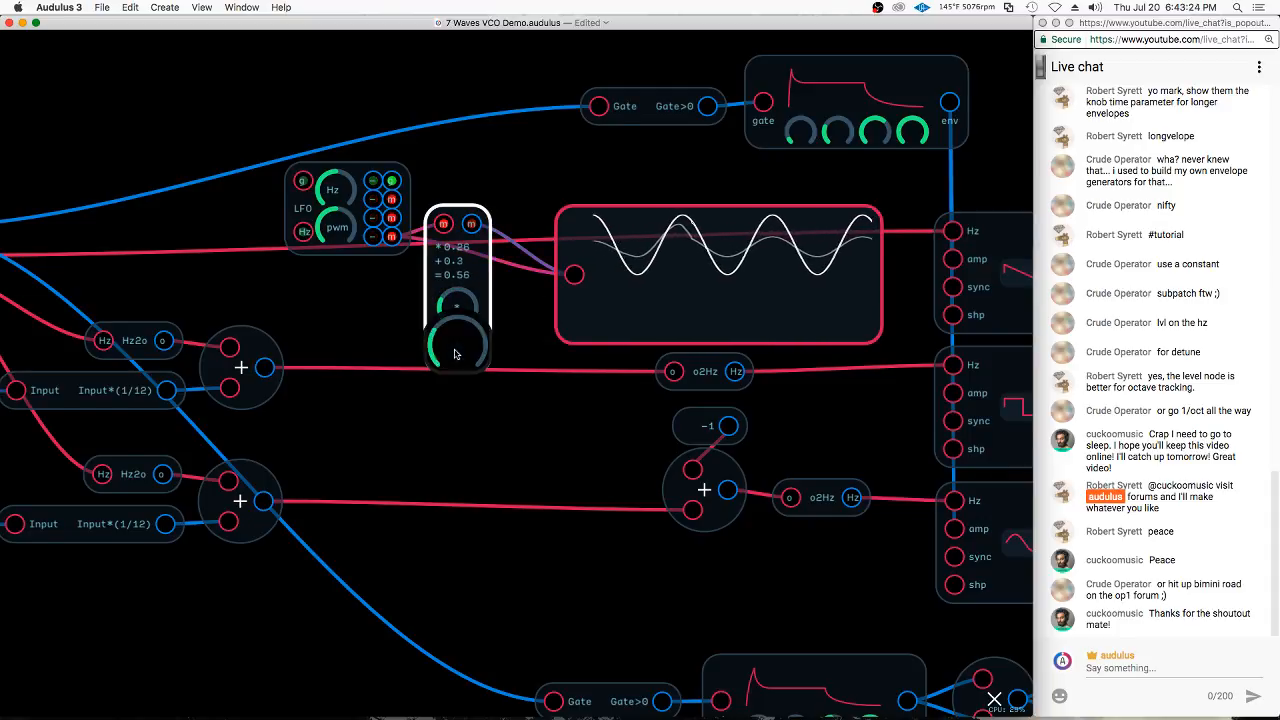
click(407, 384)
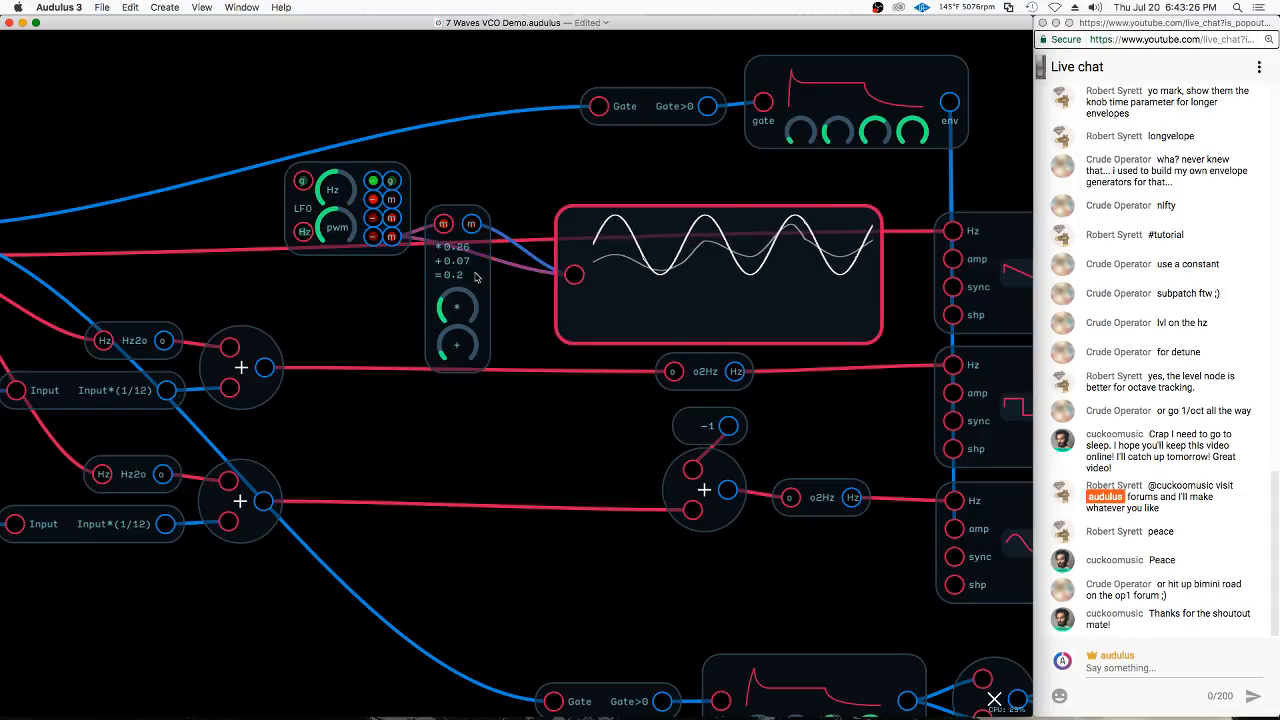
click(578, 258)
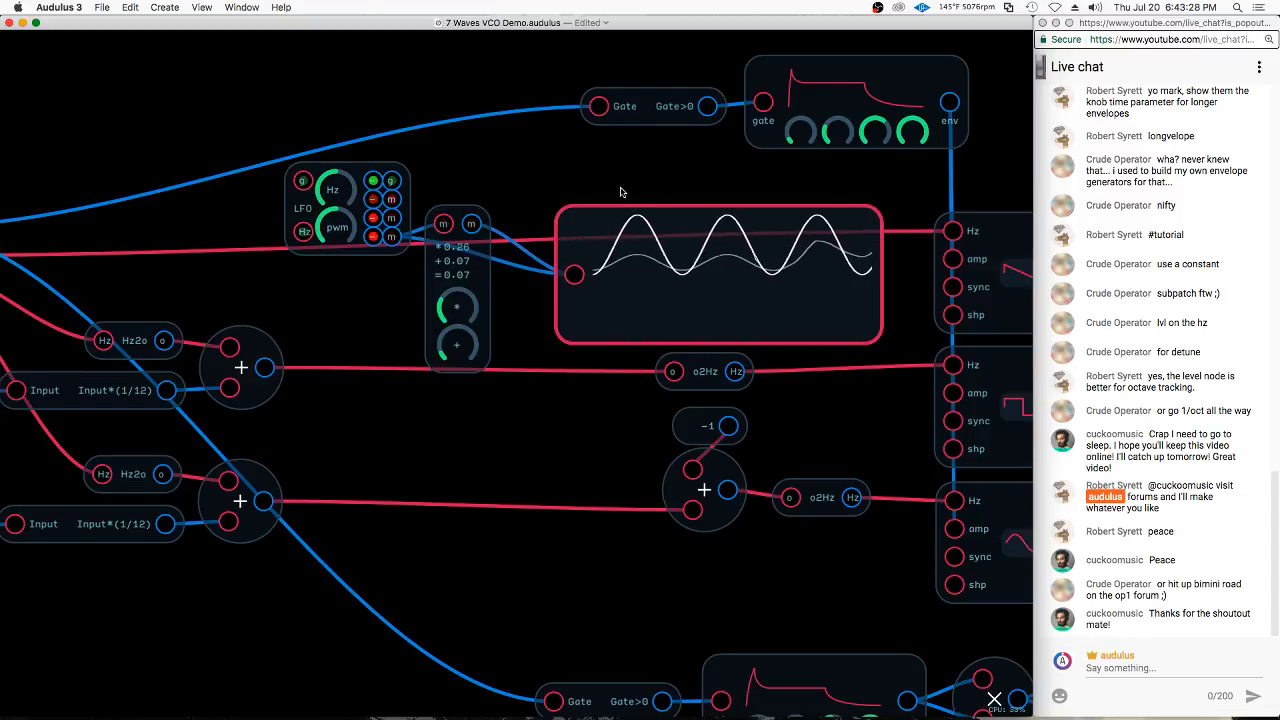
click(636, 348)
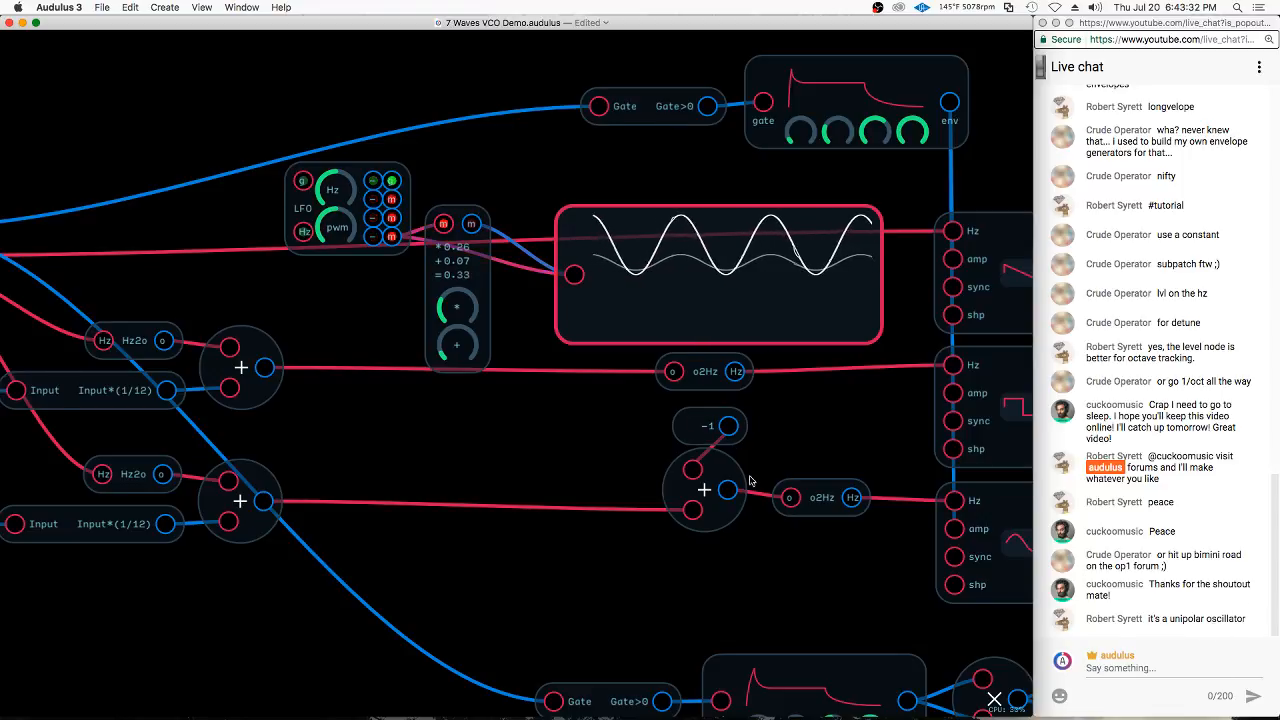
Delete both Waveform nodes and move the m2m module slightly up beside the LFO
click(590, 250)
key(BackSpace)
click(455, 252)
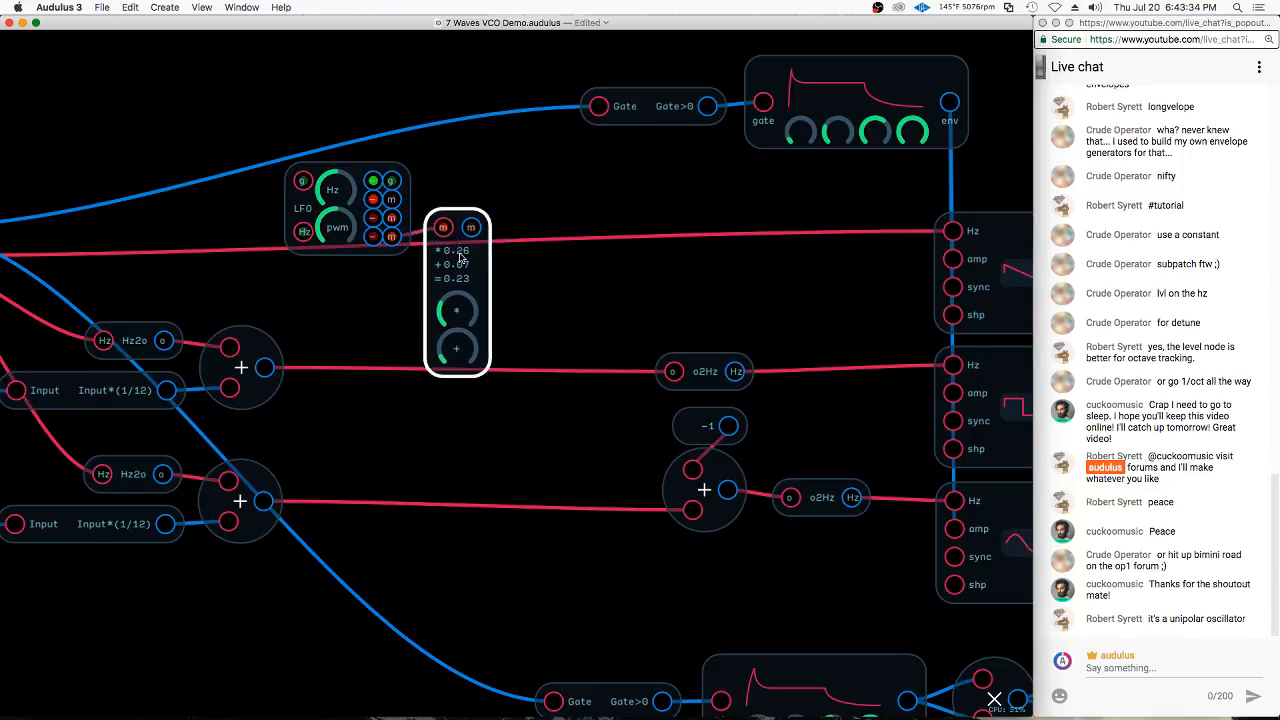
drag(460, 258, 453, 216)
click(514, 247)
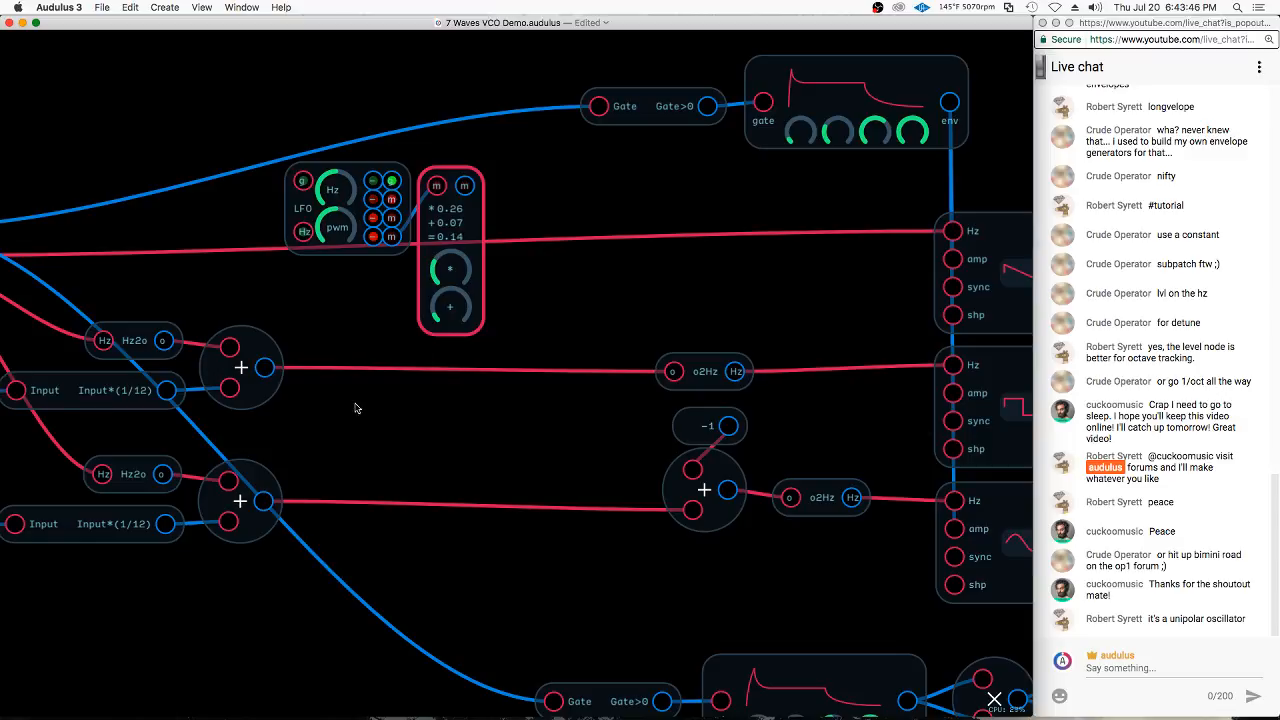
Add an m2o translation module from the module library's utilities and place it to the right of the m2m module
right_click(450, 401)
mouse_move(556, 570)
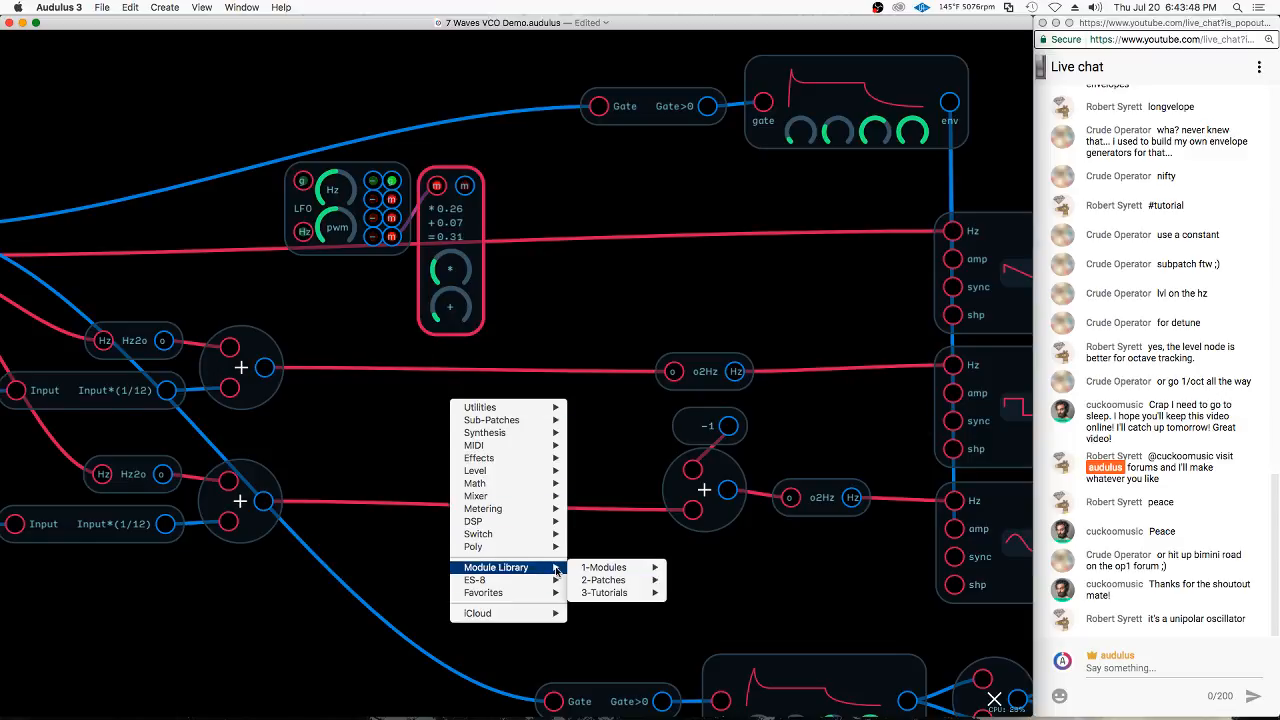
mouse_move(615, 567)
mouse_move(700, 691)
mouse_move(826, 695)
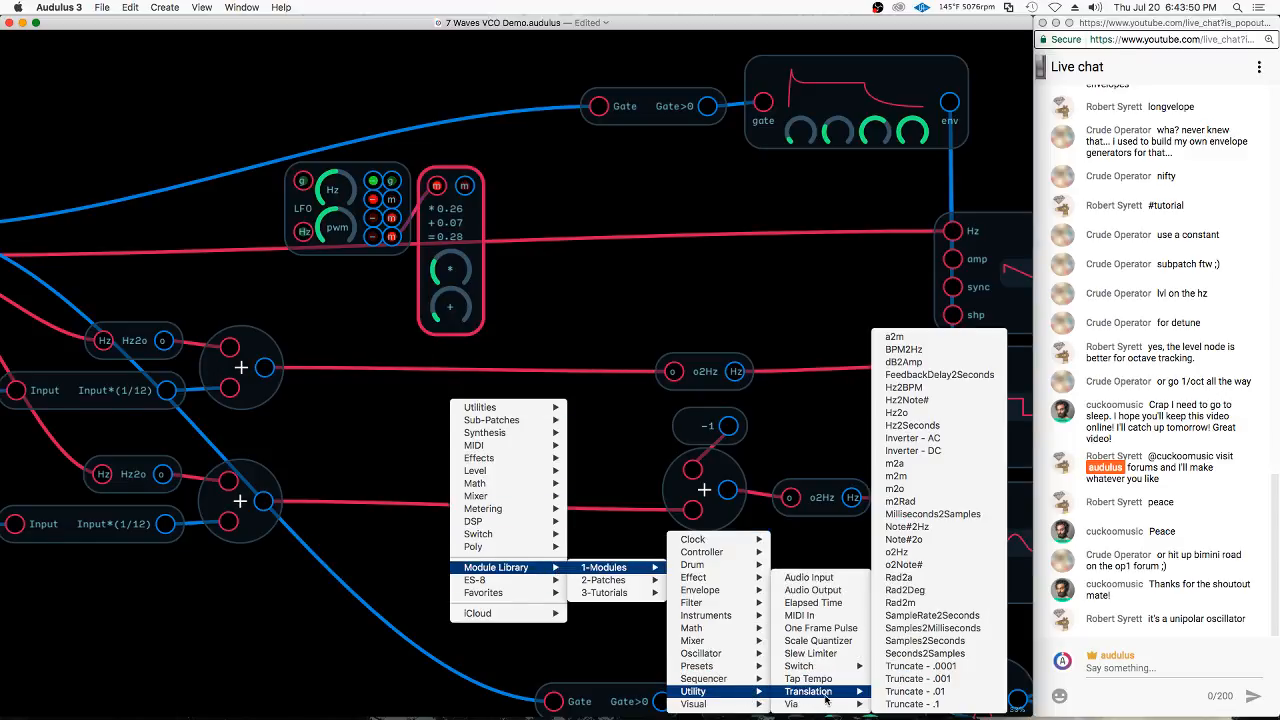
click(895, 488)
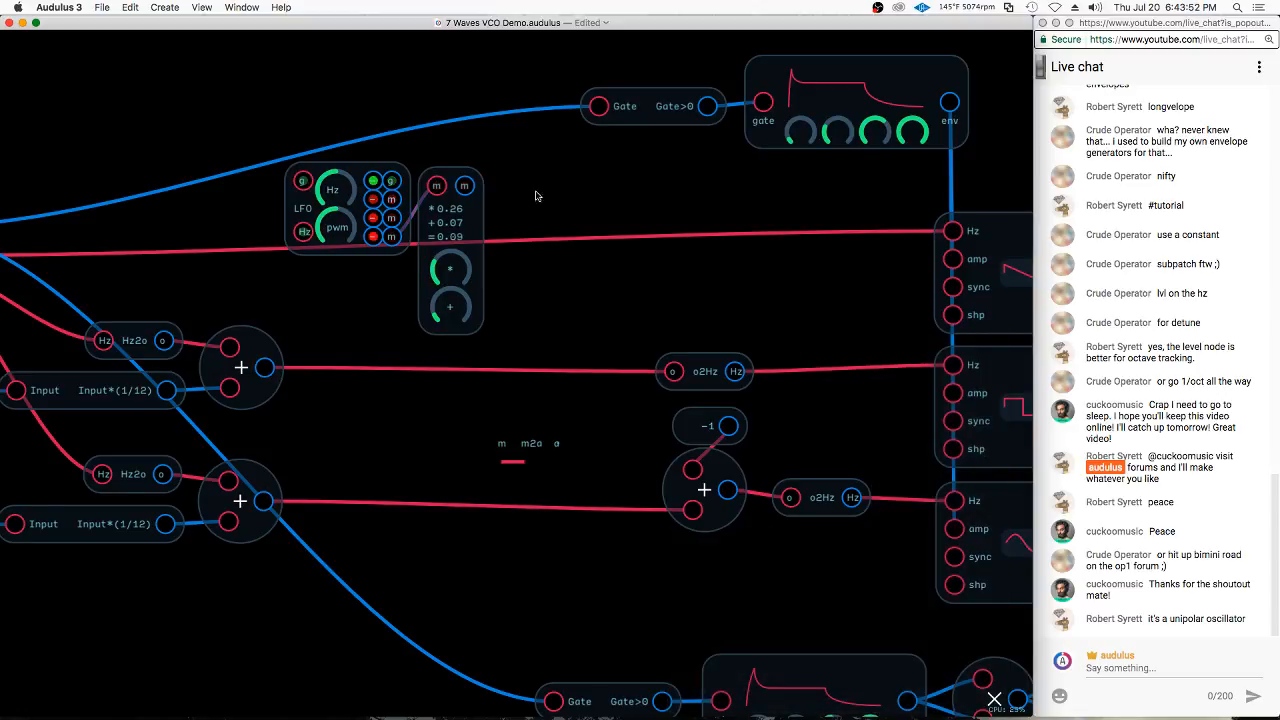
drag(531, 432, 552, 189)
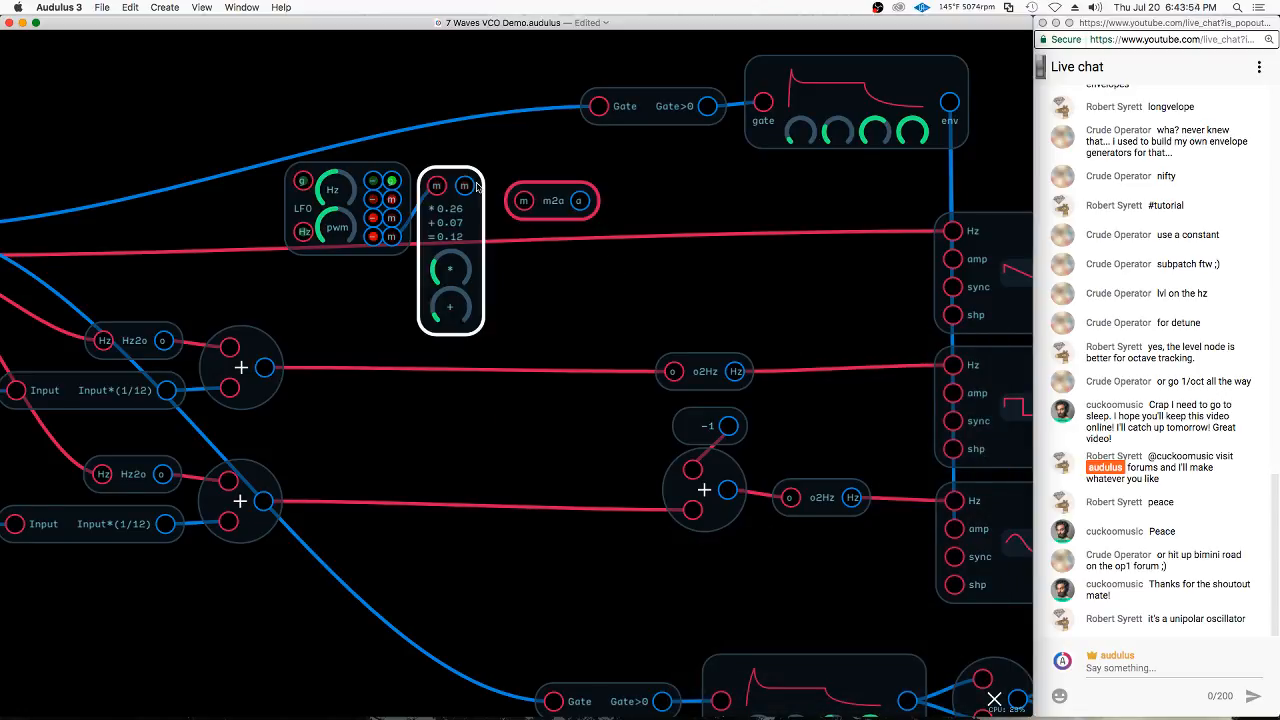
Connect the m2m output to the m2o module and add a Waveform node fed by the m2o output
drag(466, 186, 551, 183)
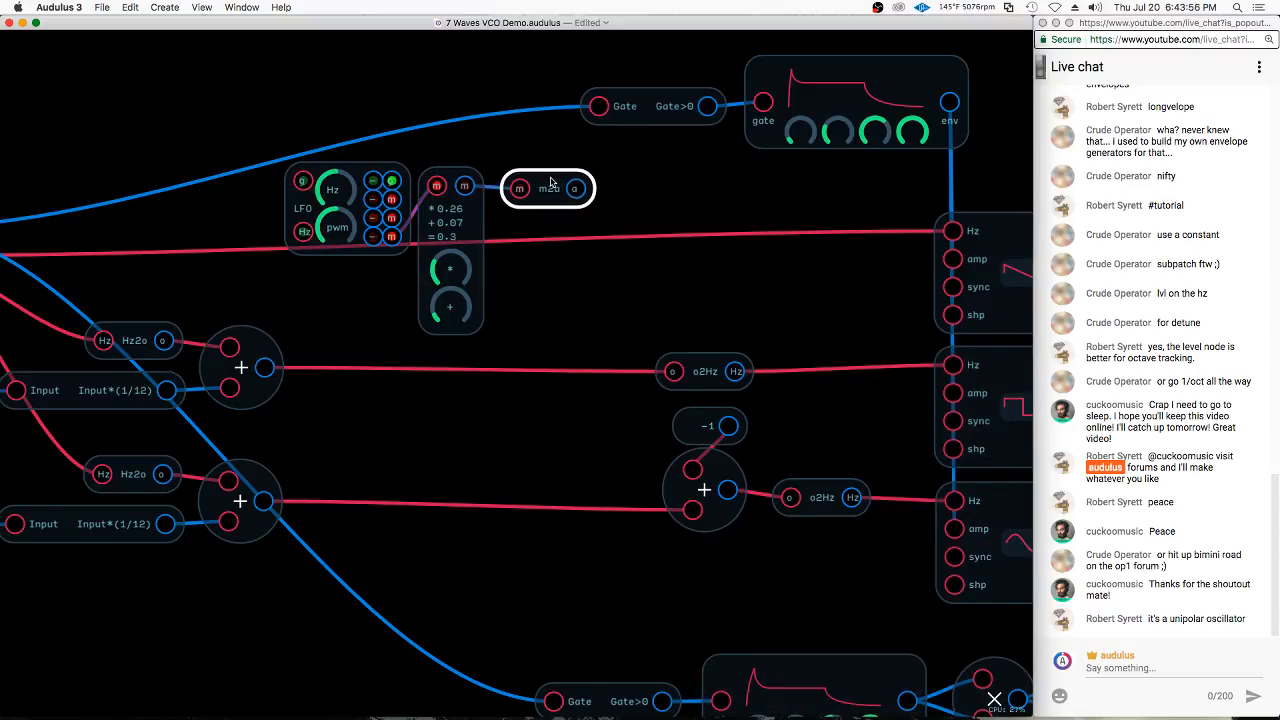
right_click(626, 264)
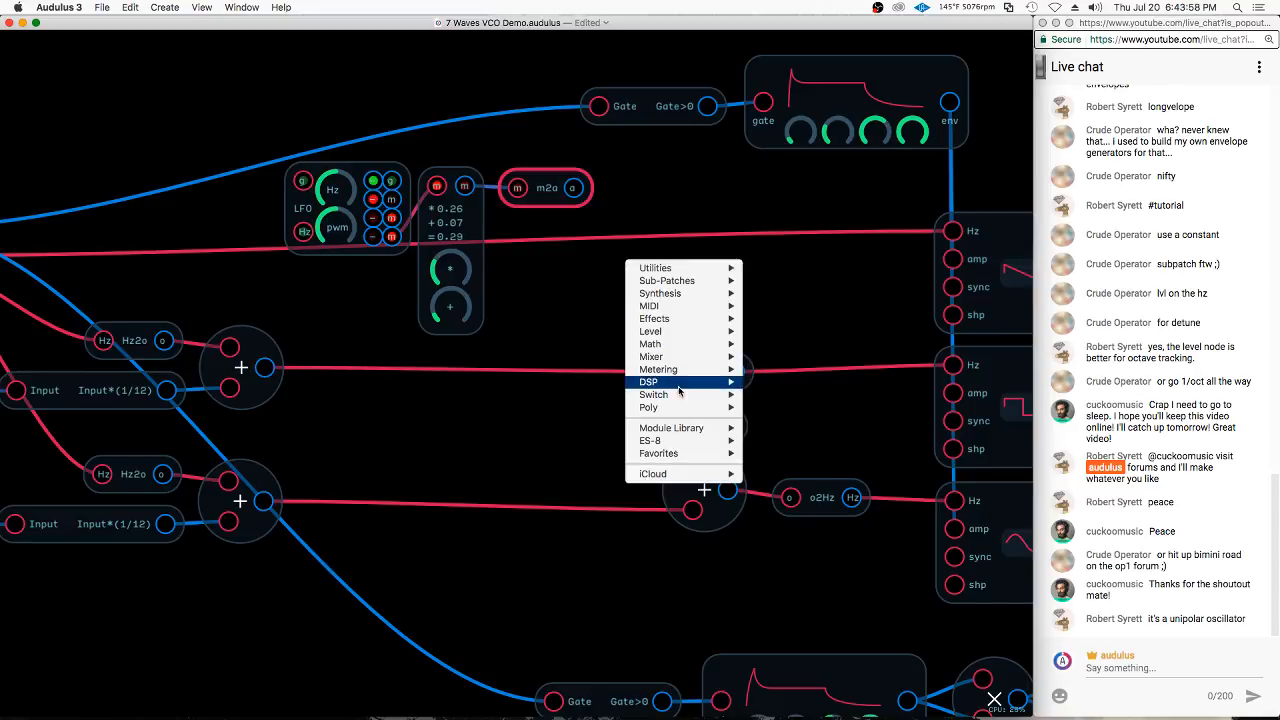
mouse_move(690, 369)
click(784, 398)
drag(575, 187, 643, 195)
drag(726, 213, 716, 221)
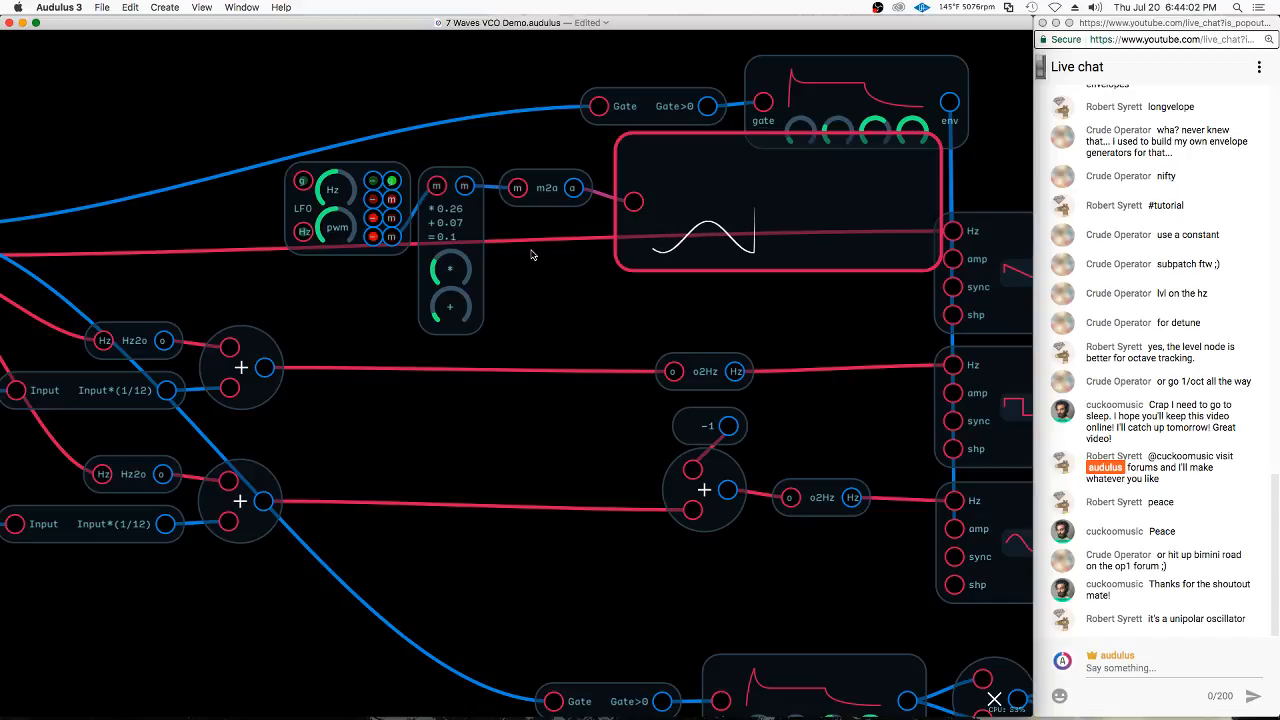
Set both the offset and the multiplier of the m2m module to 0
click(547, 188)
double_click(452, 318)
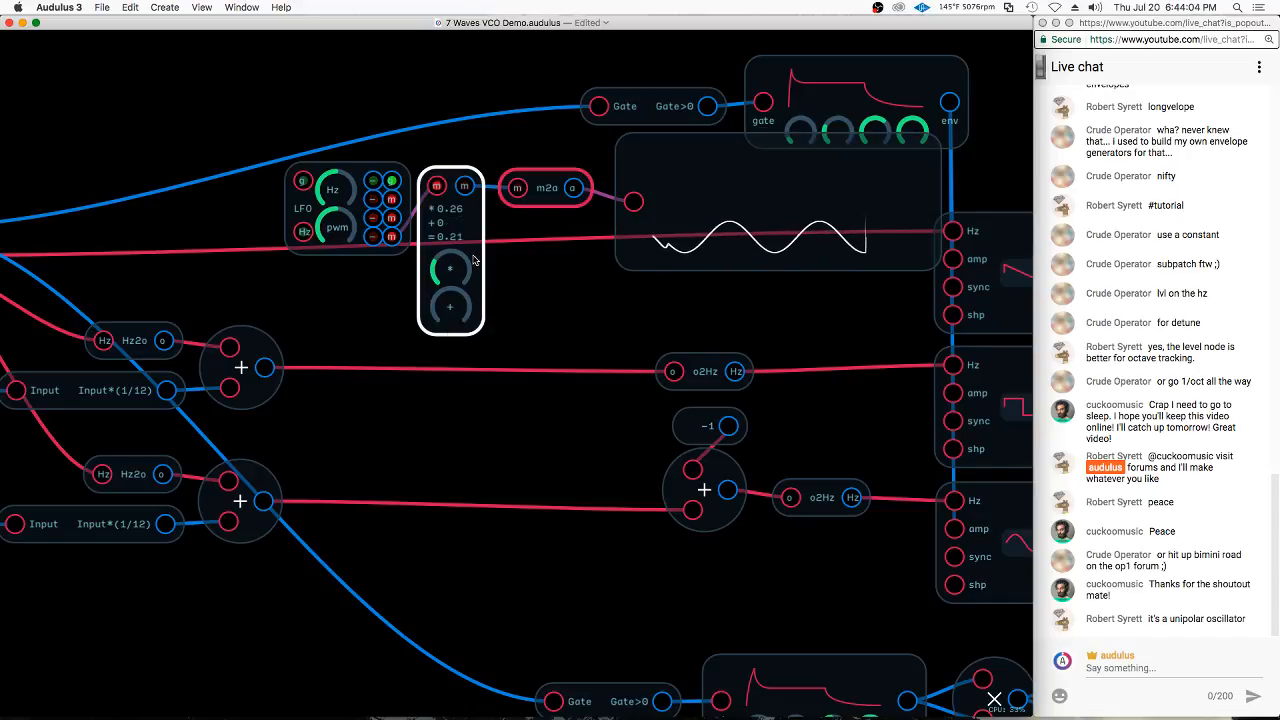
drag(457, 269, 400, 336)
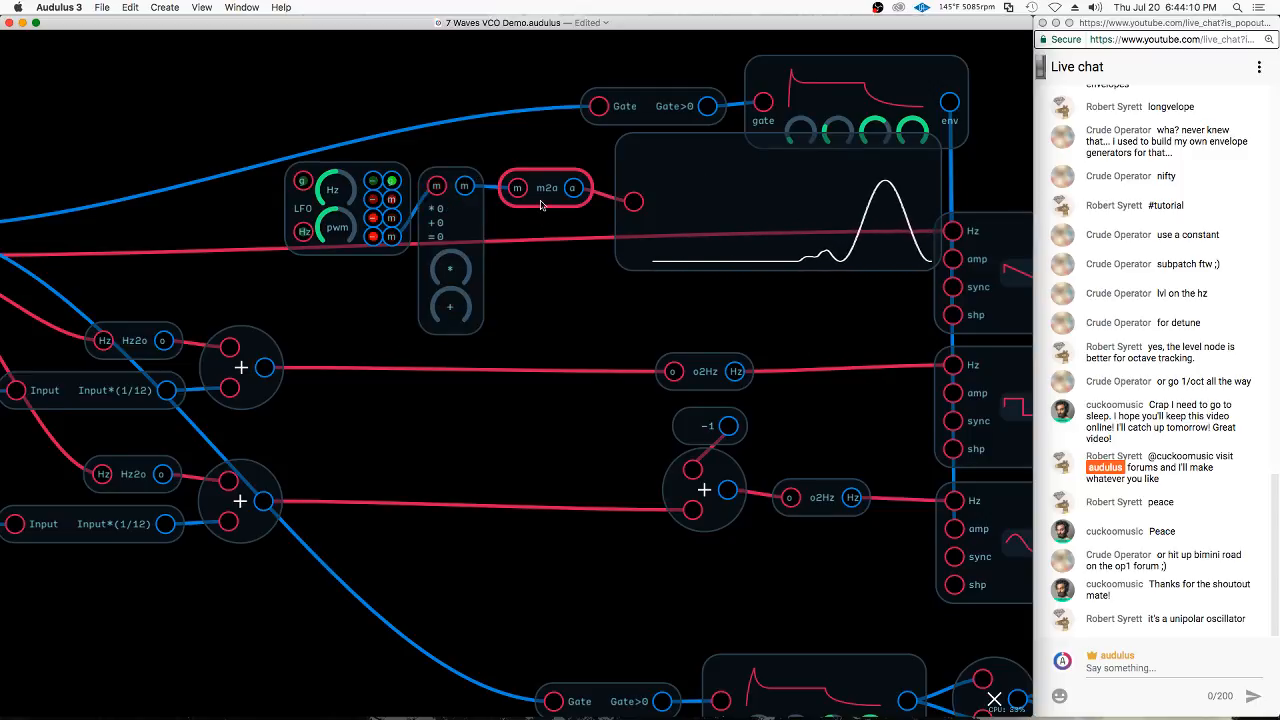
Feed the LFO directly into the m2o module and route its output through m2m into the Waveform node, with the multiplier at 0.32
drag(545, 190, 535, 160)
drag(455, 215, 487, 301)
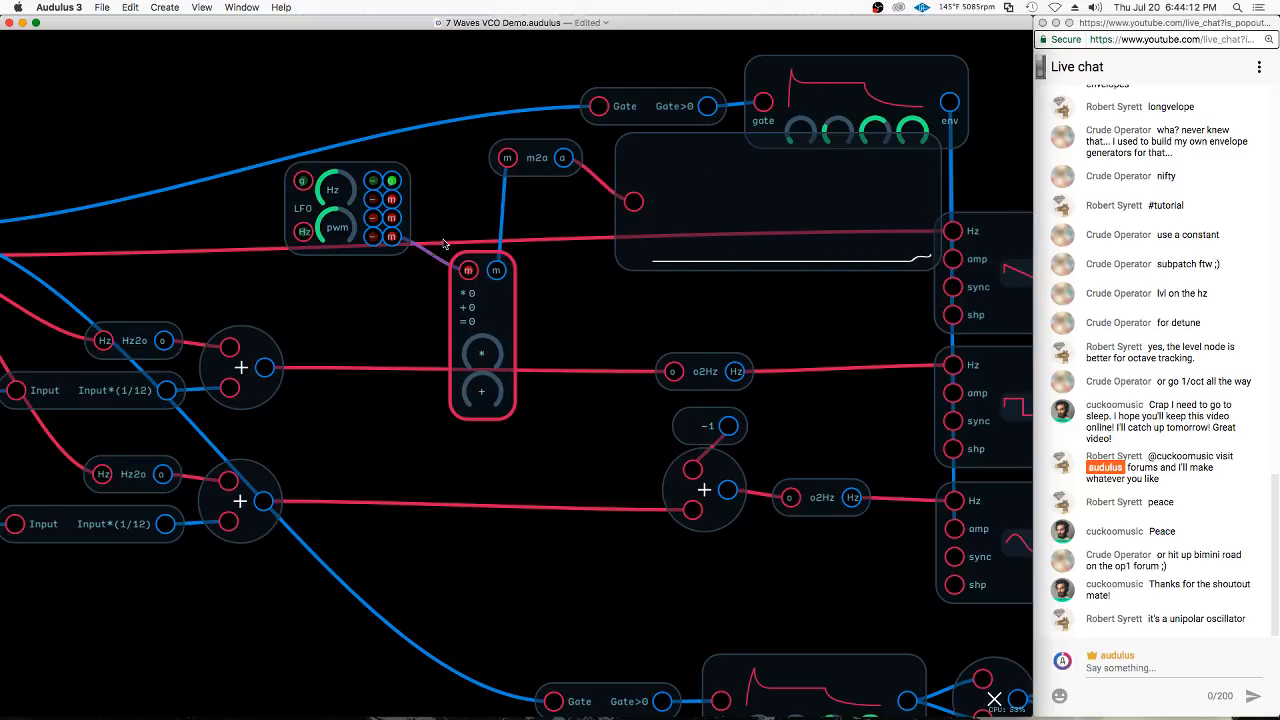
drag(548, 158, 492, 199)
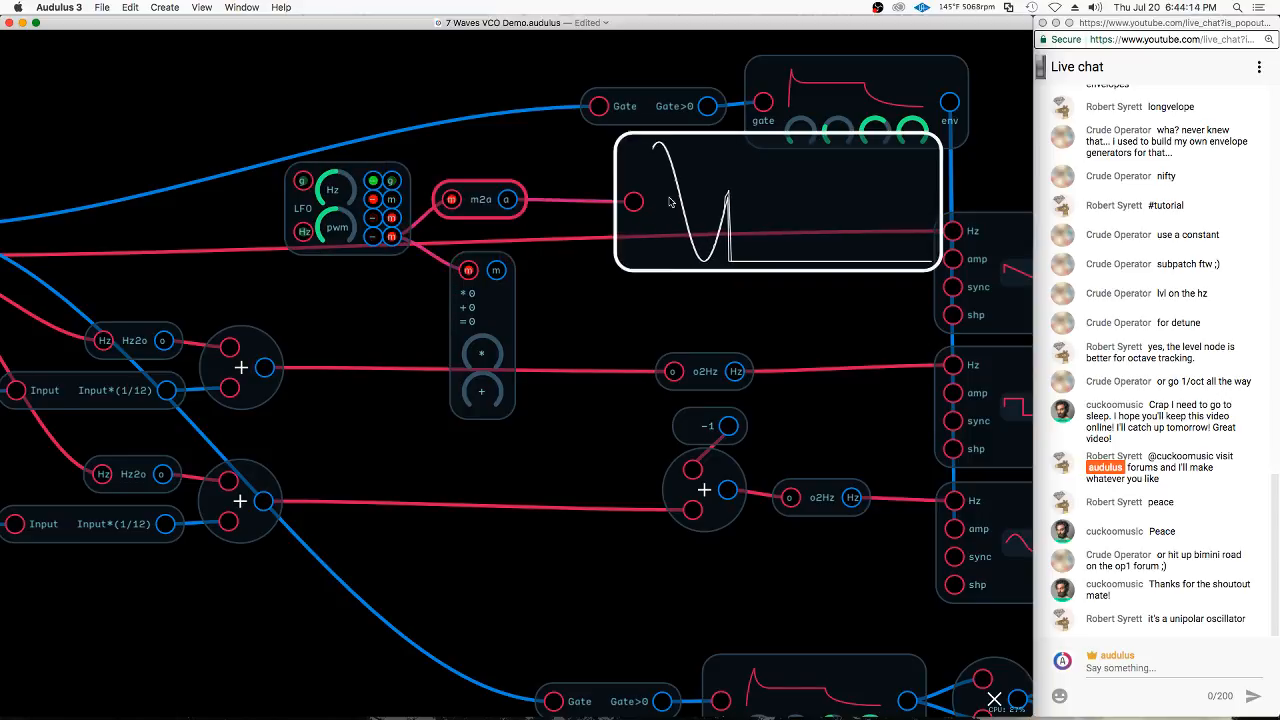
drag(453, 258, 522, 205)
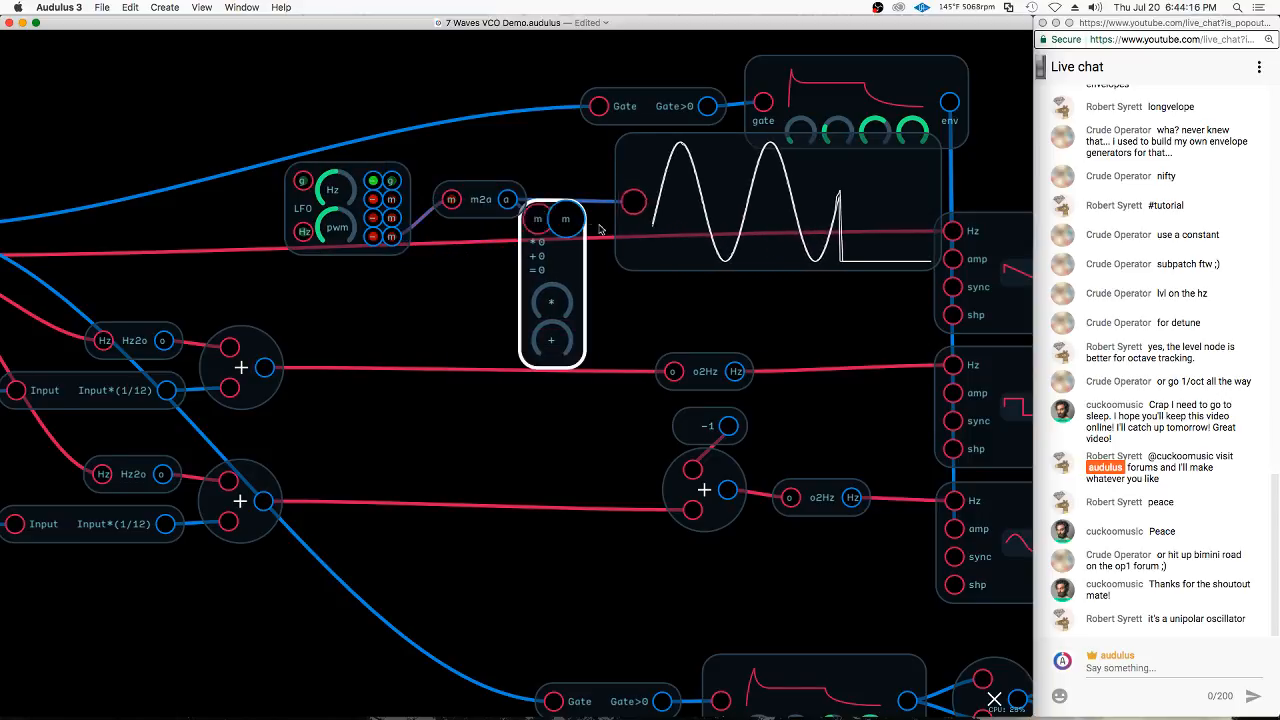
drag(556, 299, 593, 258)
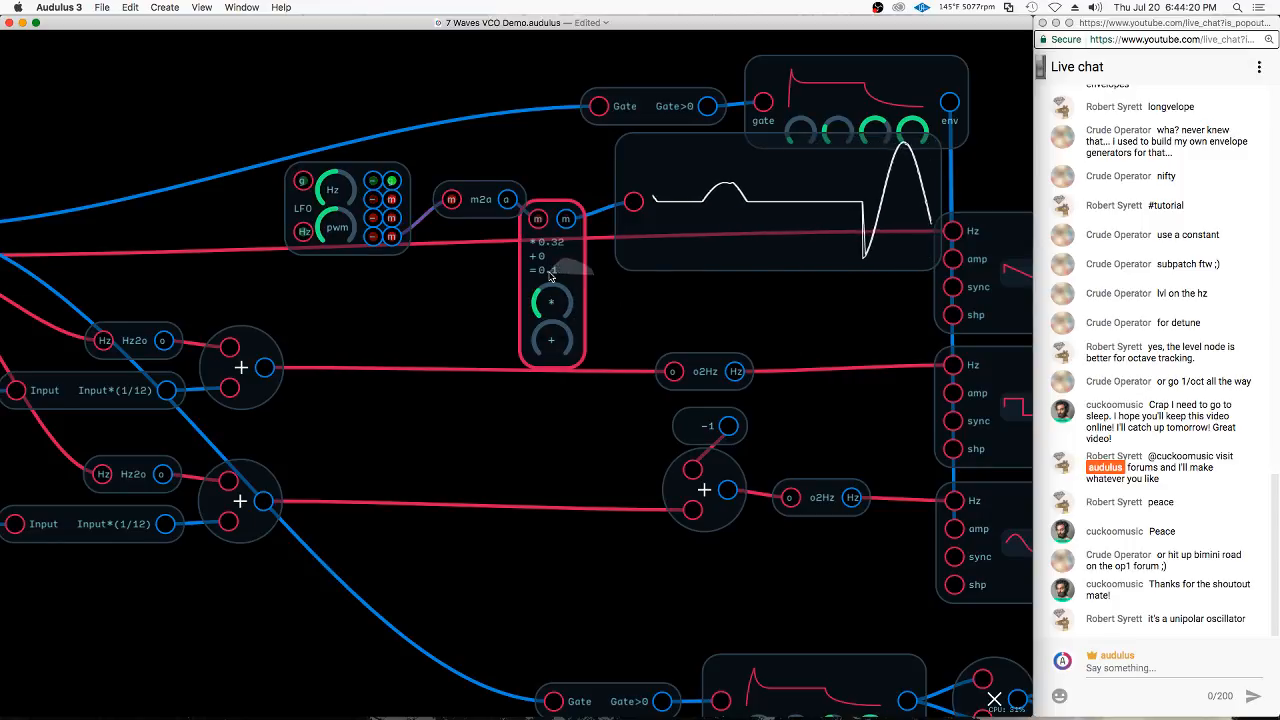
Delete the m2m module and insert a Level node between the m2o module and the Waveform node
key(BackSpace)
drag(503, 220, 705, 242)
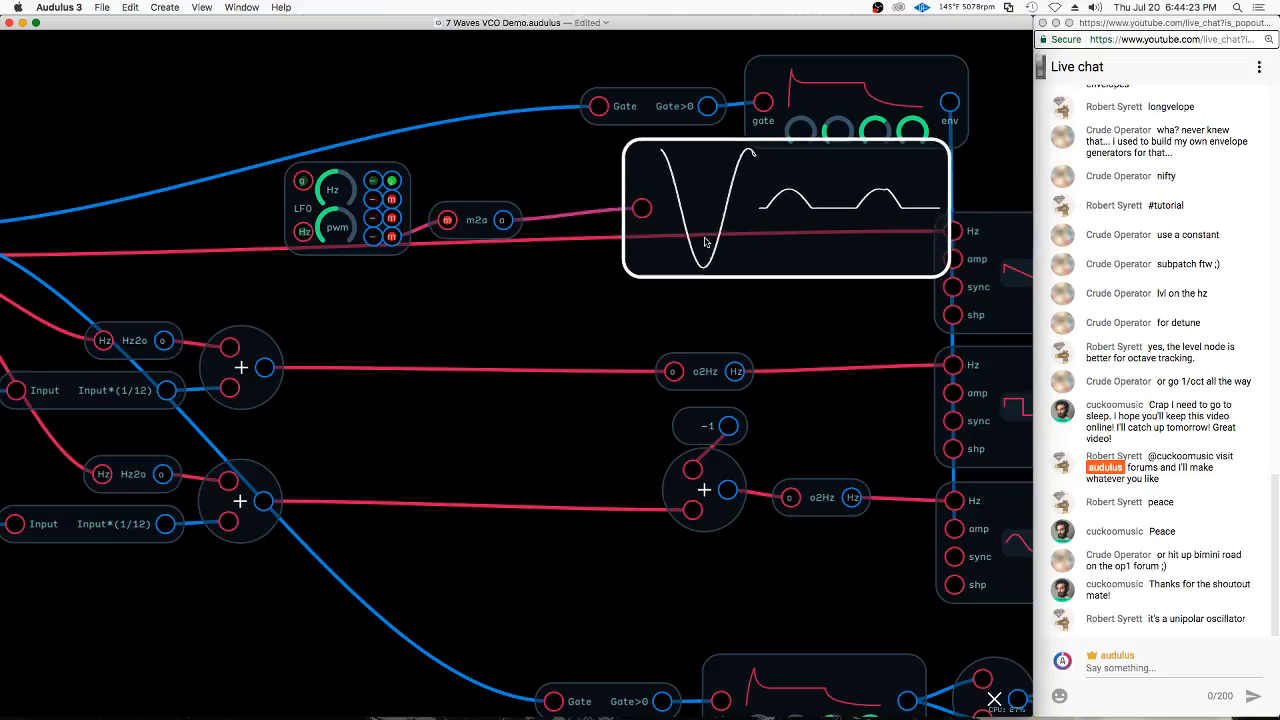
right_click(551, 314)
mouse_move(575, 382)
click(693, 382)
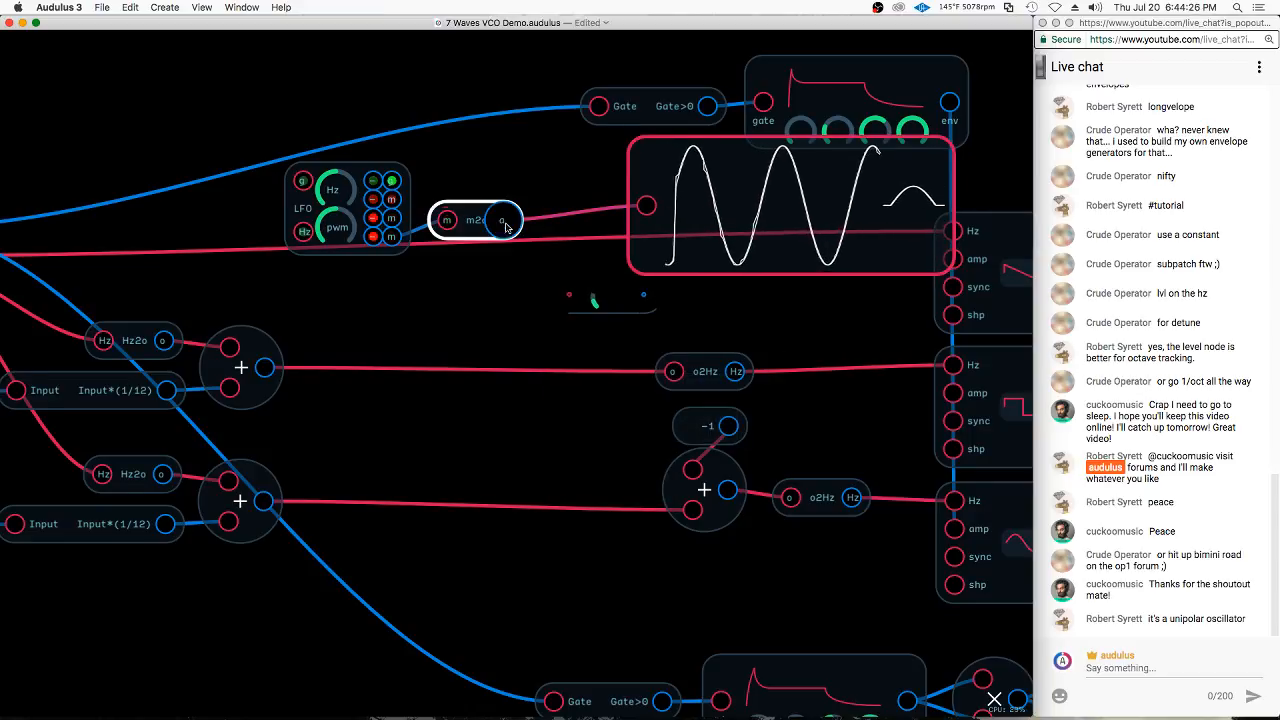
drag(503, 220, 641, 215)
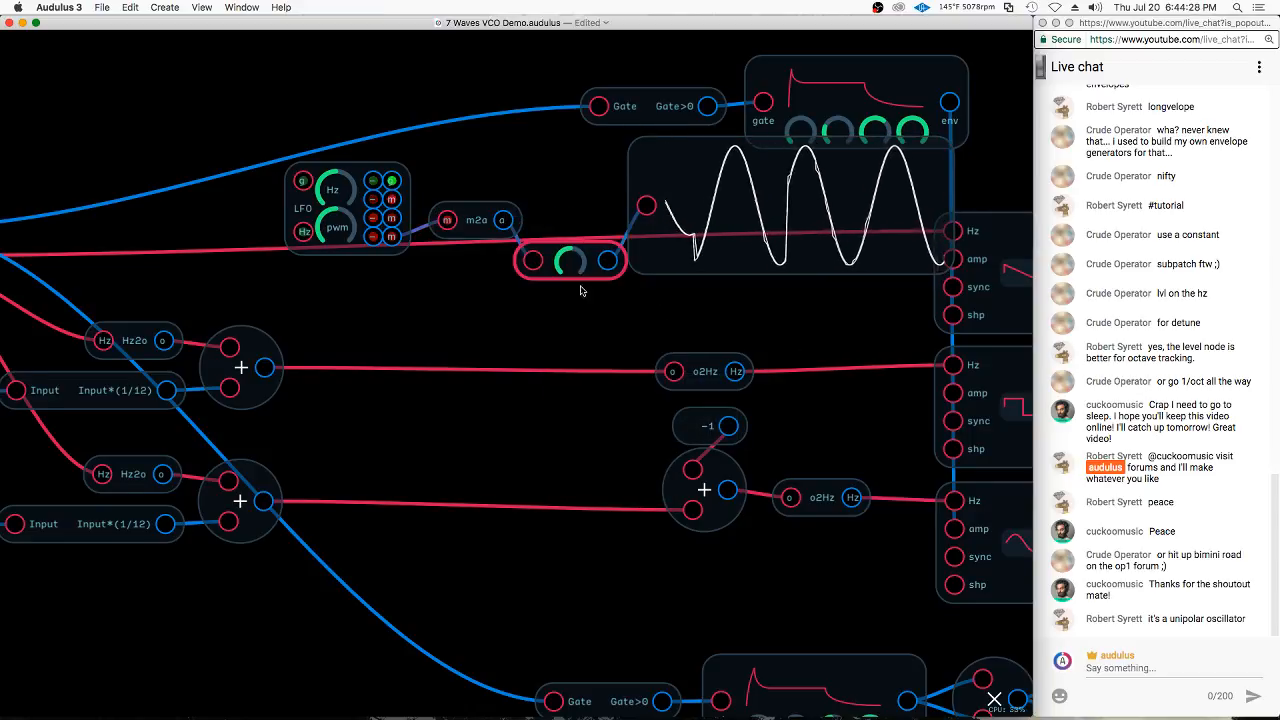
Turn the Level node down to zero, raise the LFO's rate, and shift the Waveform node slightly to the right
drag(567, 259, 516, 285)
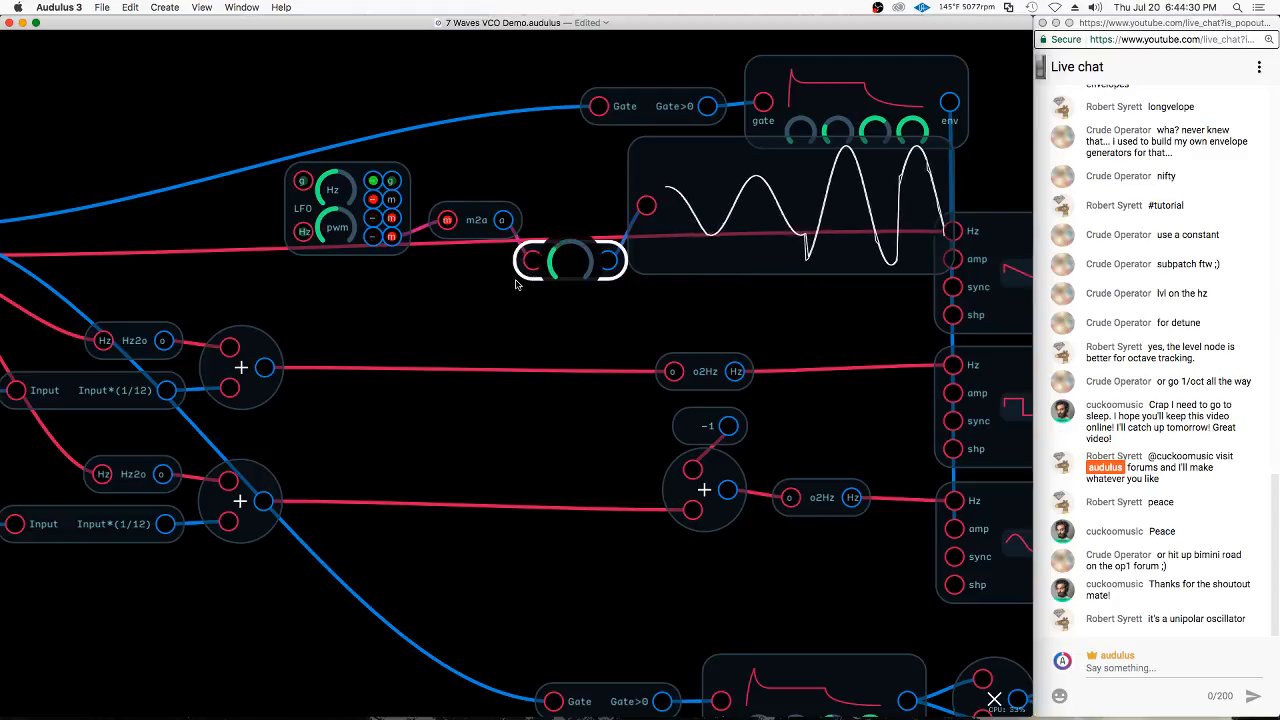
drag(397, 352, 405, 346)
click(710, 207)
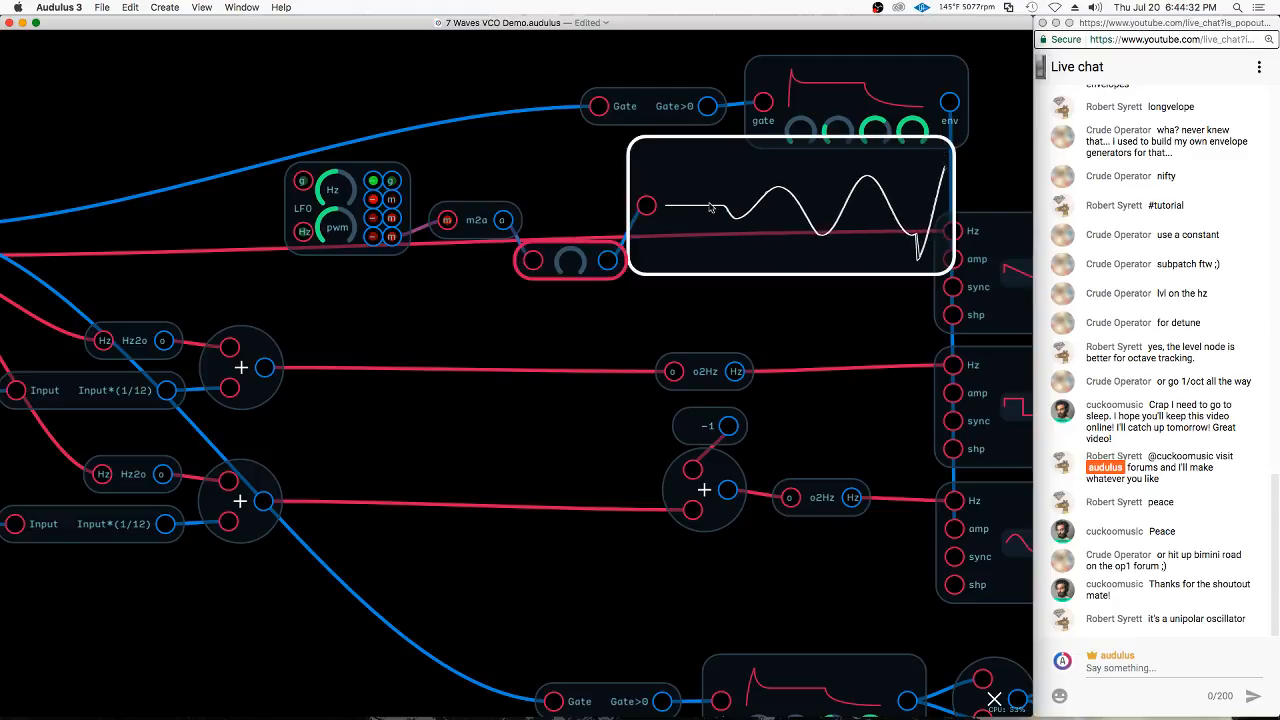
click(586, 206)
click(574, 268)
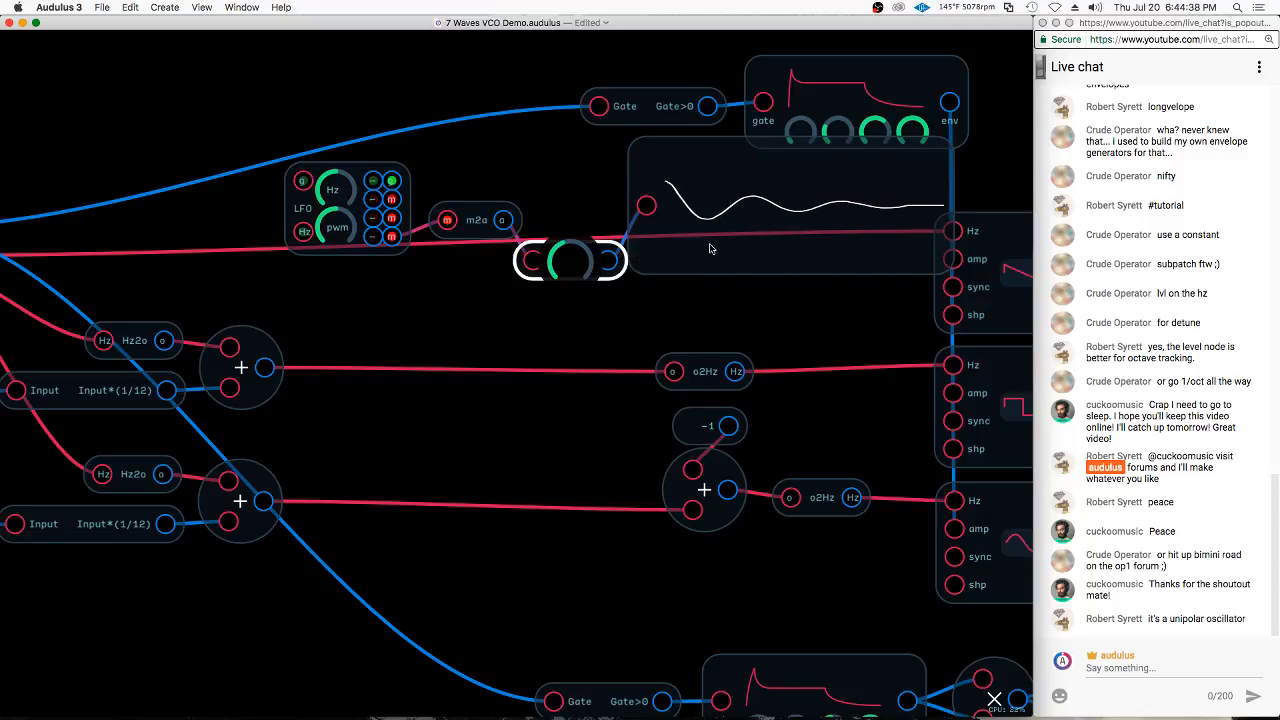
click(376, 180)
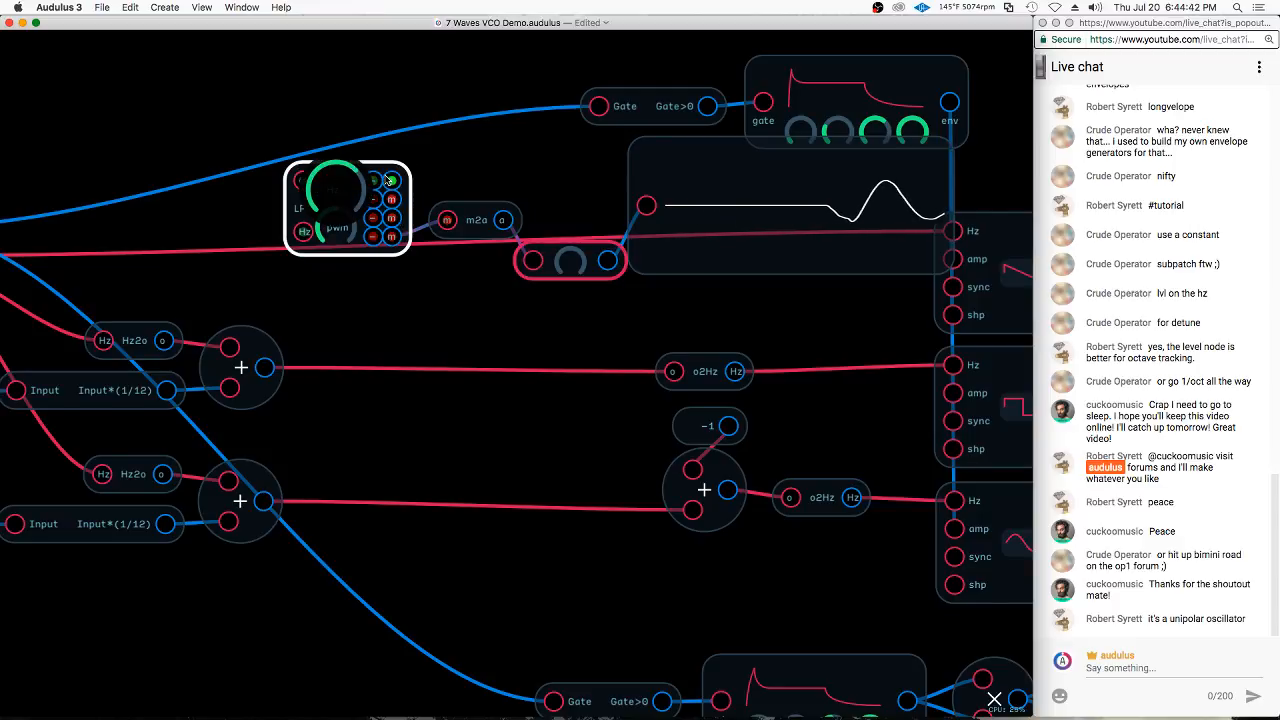
drag(722, 226, 767, 239)
Insert a copy of the Add node before the square oscillator's o2Hz module and feed the Level output into its free input
click(240, 500)
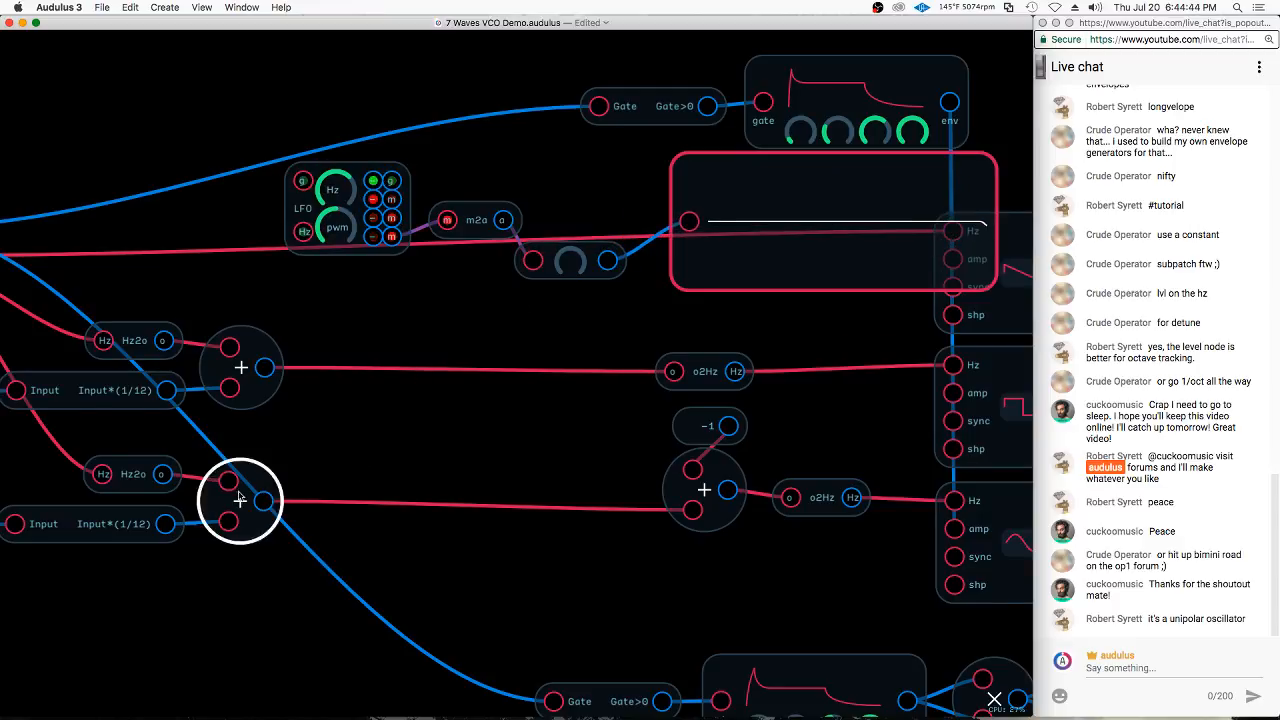
drag(246, 366, 448, 355)
scroll(441, 392, down, 3)
drag(312, 374, 553, 350)
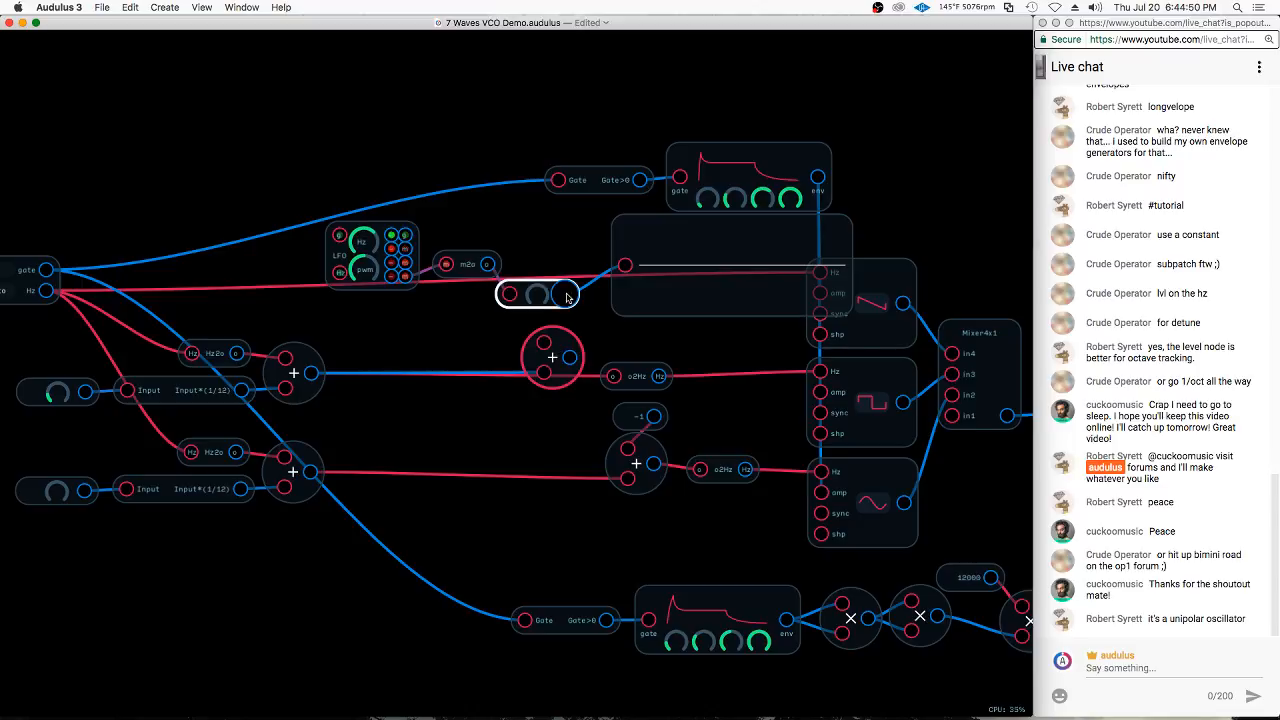
drag(565, 294, 609, 378)
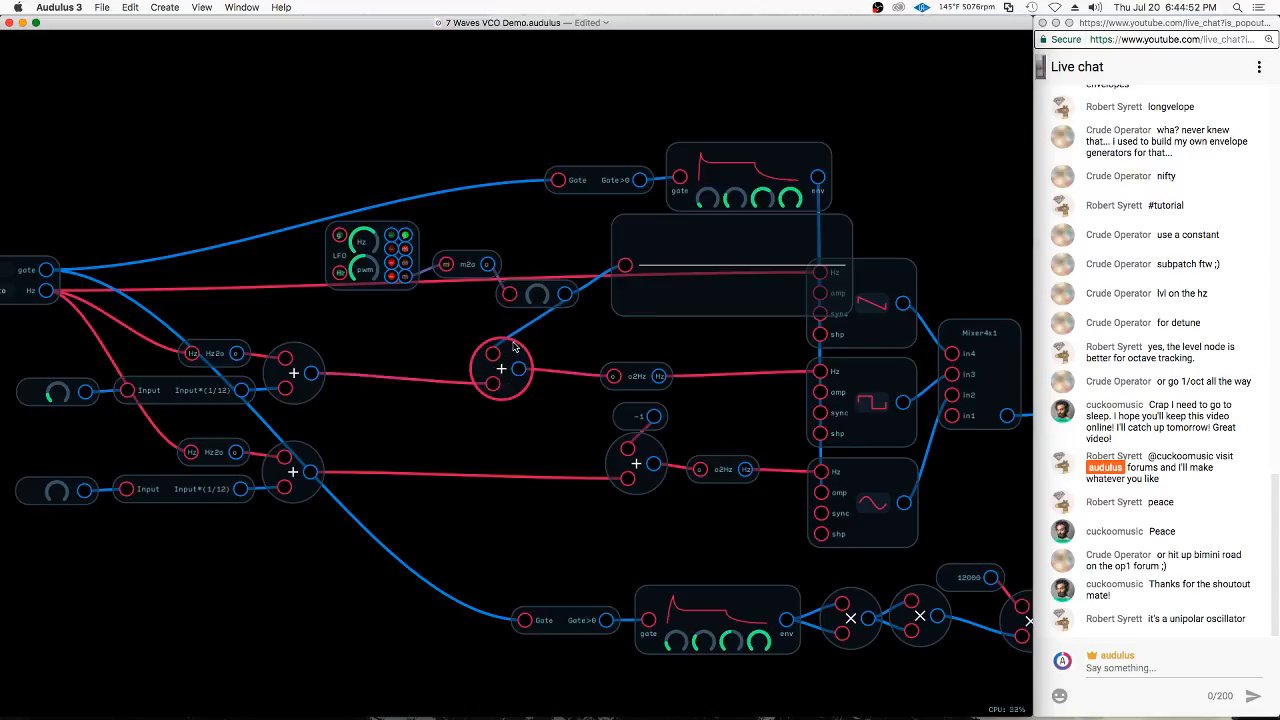
Duplicate the modulation Add node and insert the copy into the sine oscillator's pitch line, fed by the lower detune sum
drag(496, 367, 515, 458)
key(super+d)
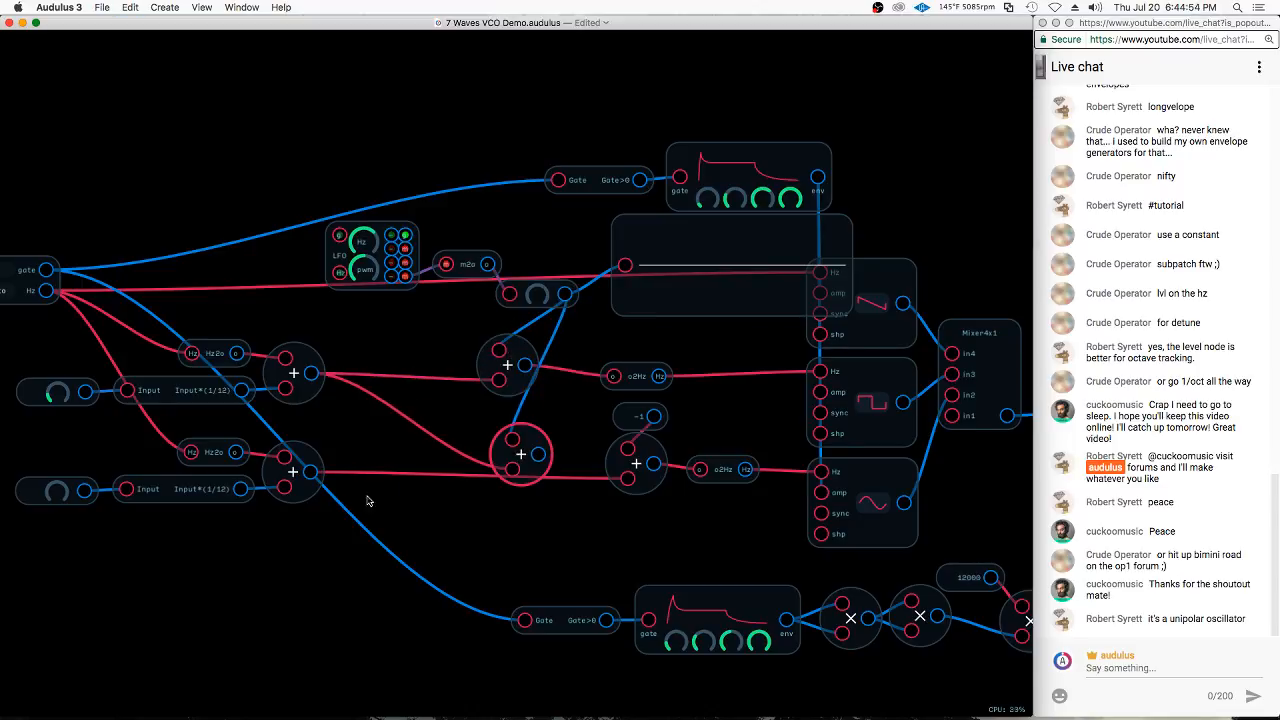
drag(310, 472, 628, 481)
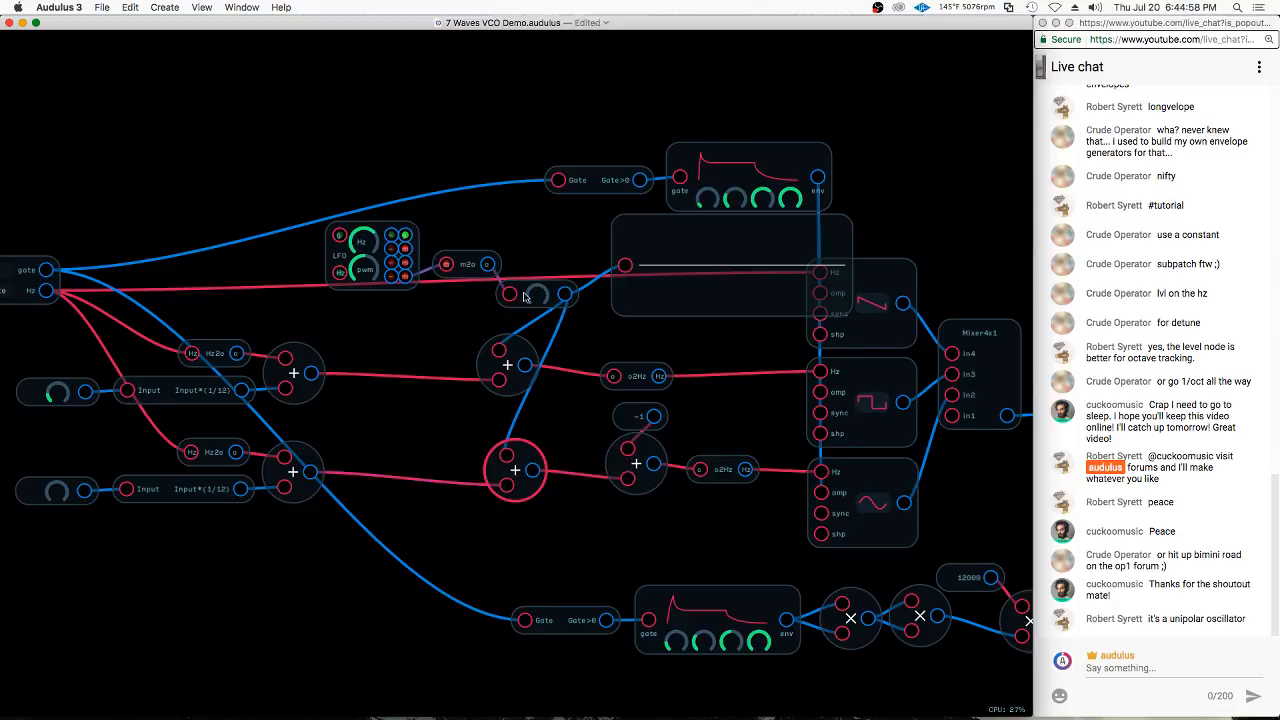
Move the Waveform node and the LFO, m2o and Level chain up into the empty space above the patch
mouse_move(671, 246)
mouse_down()
mouse_move(526, 91)
mouse_move(578, 64)
mouse_up()
mouse_move(491, 237)
mouse_down()
mouse_move(359, 244)
mouse_move(534, 304)
mouse_move(410, 233)
mouse_move(334, 131)
mouse_up()
click(442, 286)
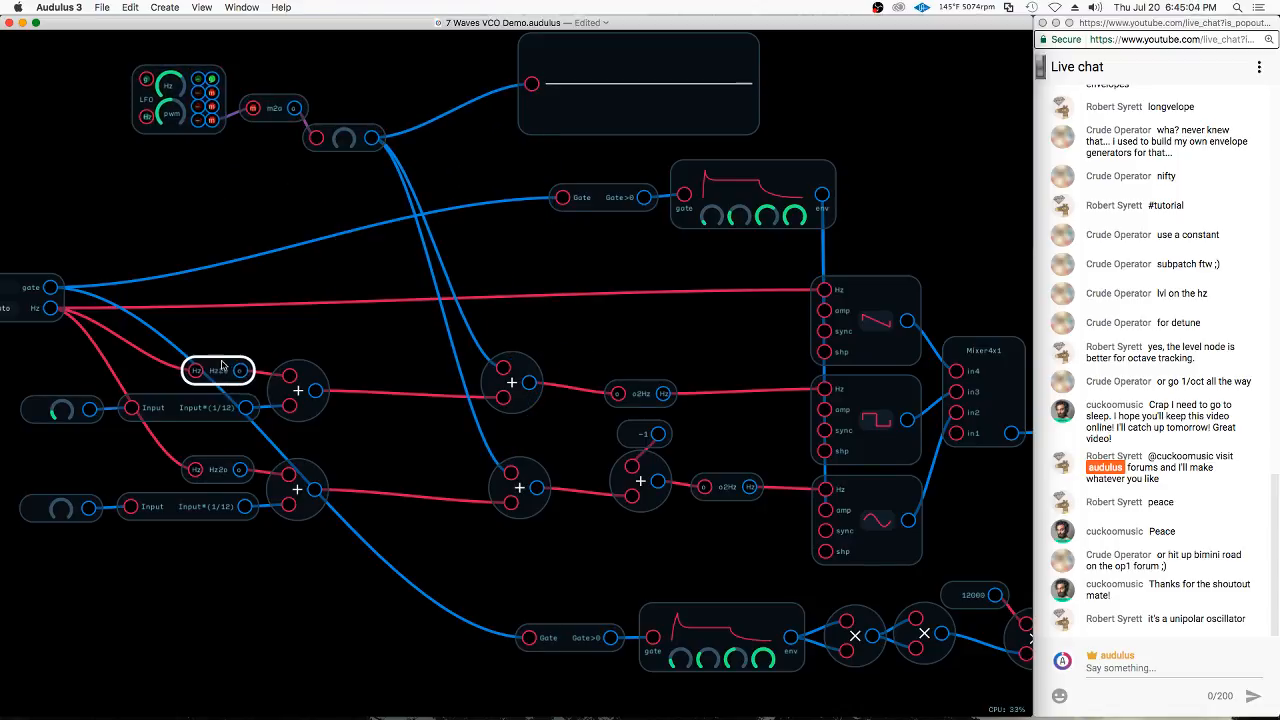
Duplicate the Hz2o, Add and o2Hz nodes and wire them with the Level output into the sawtooth oscillator's pitch line
drag(221, 364, 377, 314)
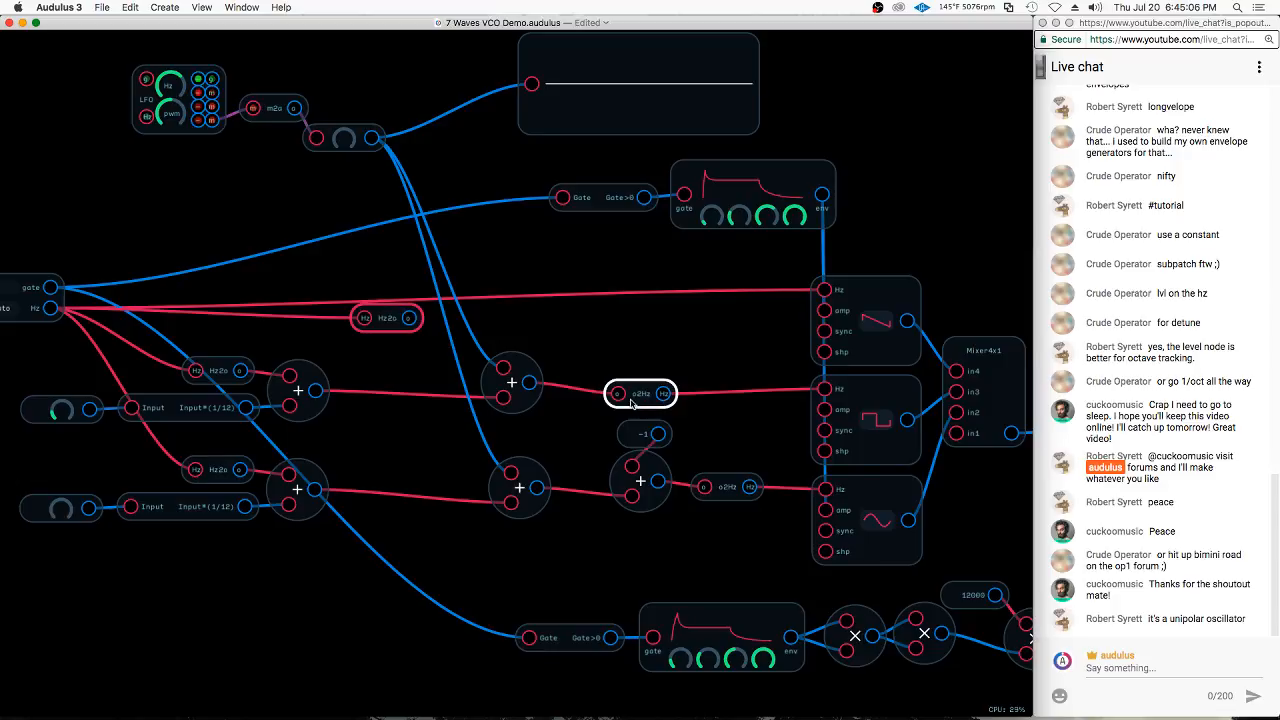
drag(640, 393, 653, 305)
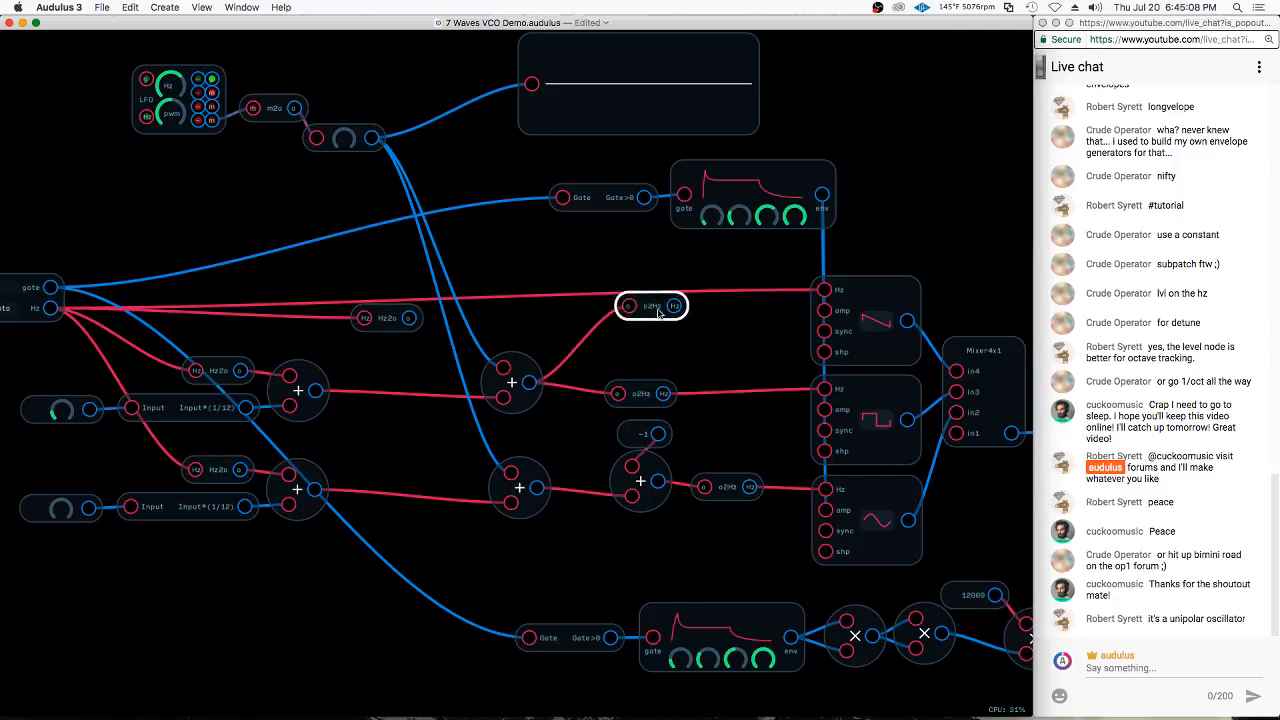
drag(510, 380, 524, 297)
drag(409, 318, 824, 289)
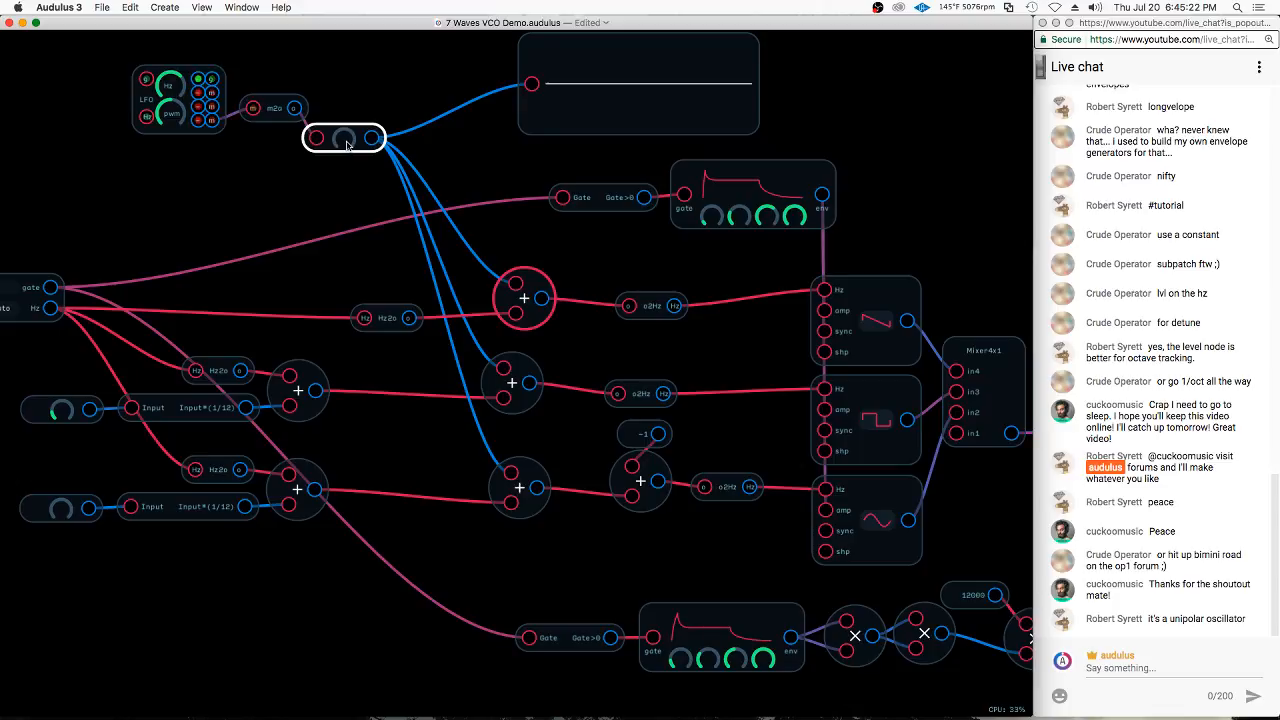
Raise the Level node slightly above zero for a subtle vibrato and lower the LFO's rate a little
drag(344, 144, 344, 144)
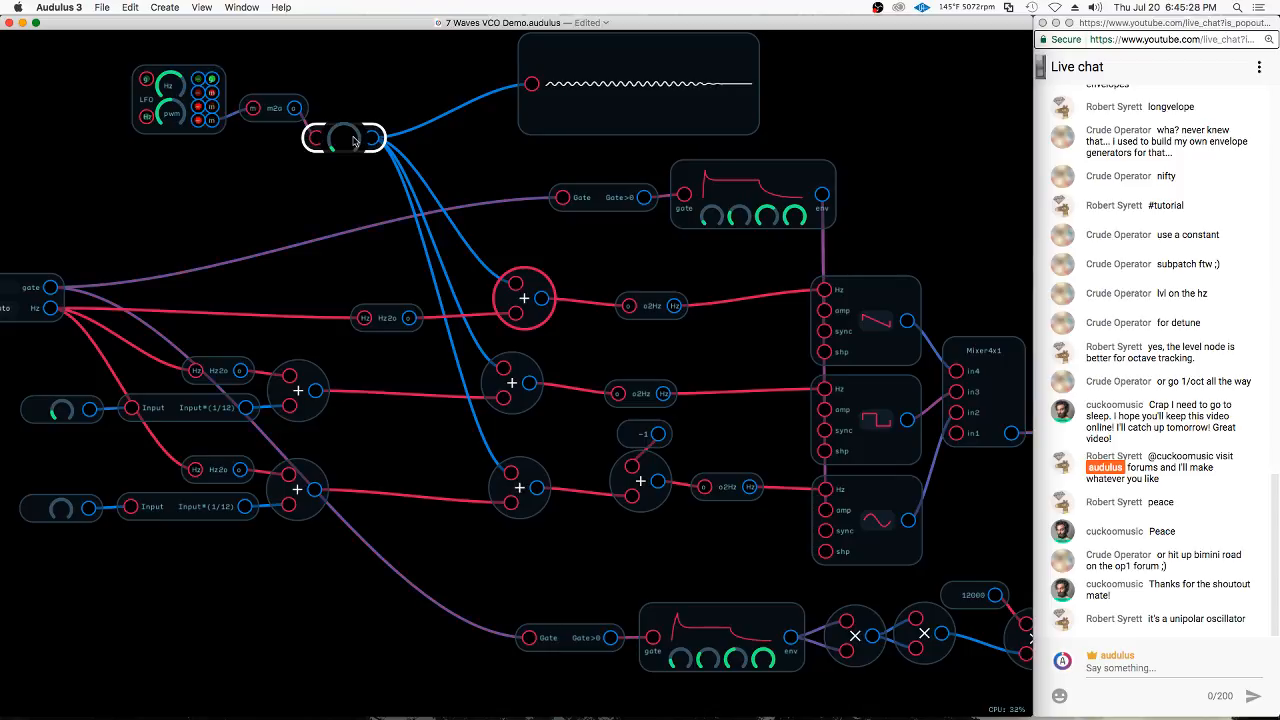
drag(353, 141, 353, 141)
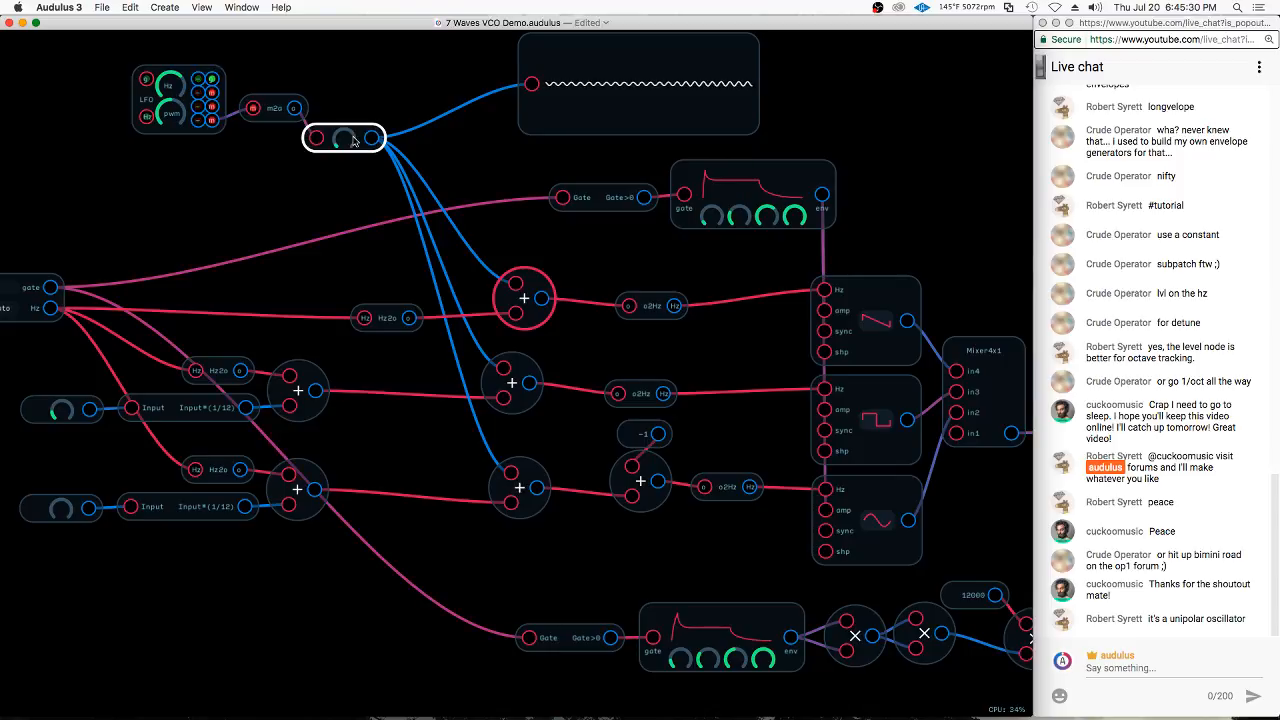
click(175, 88)
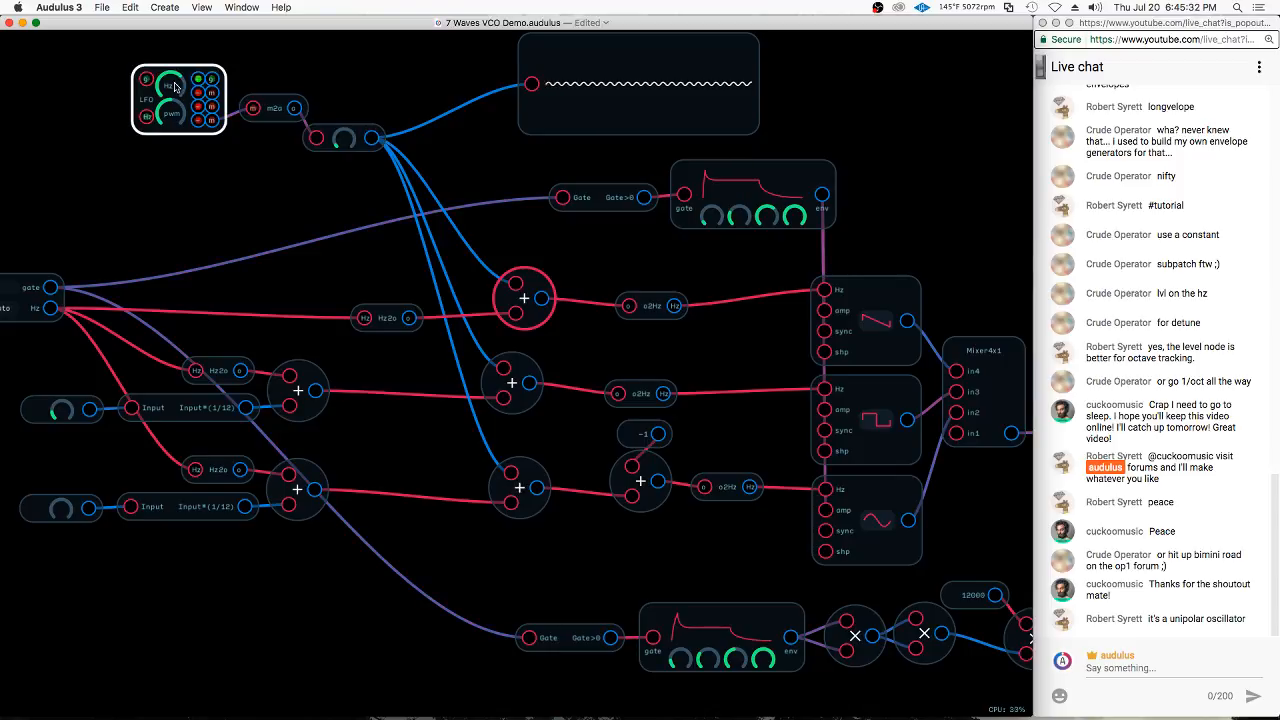
drag(166, 86, 172, 82)
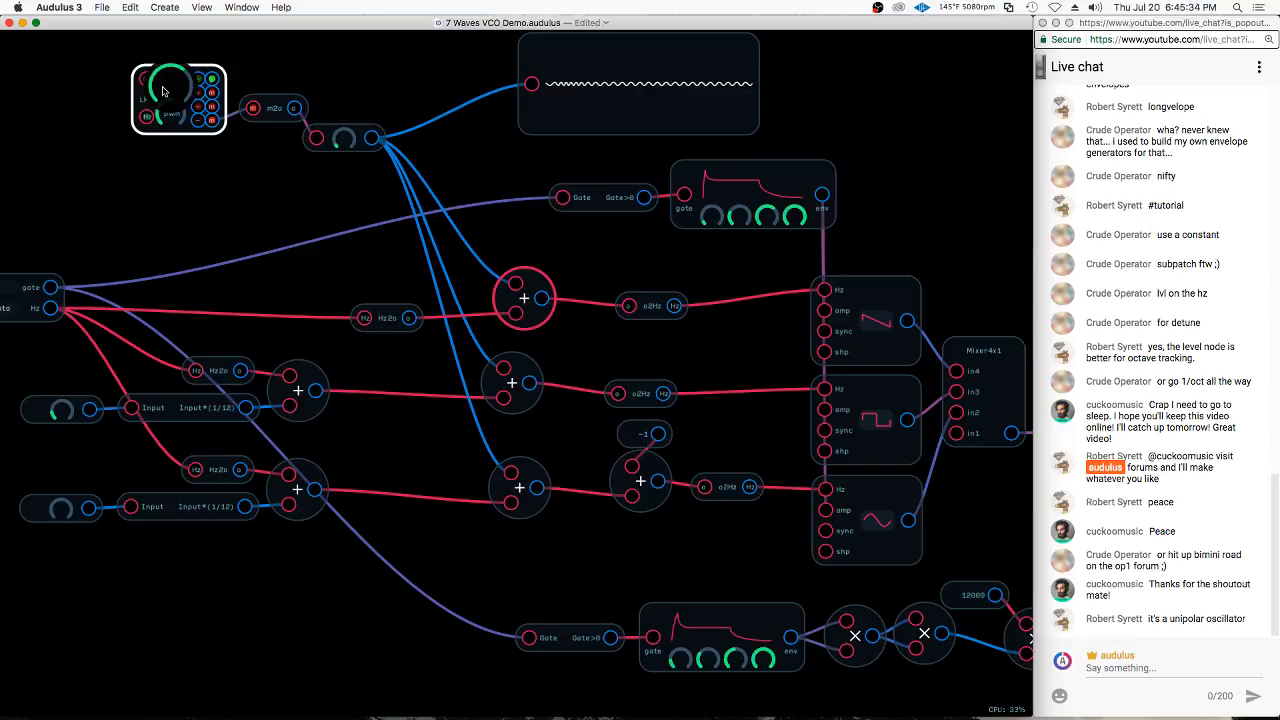
drag(167, 90, 182, 101)
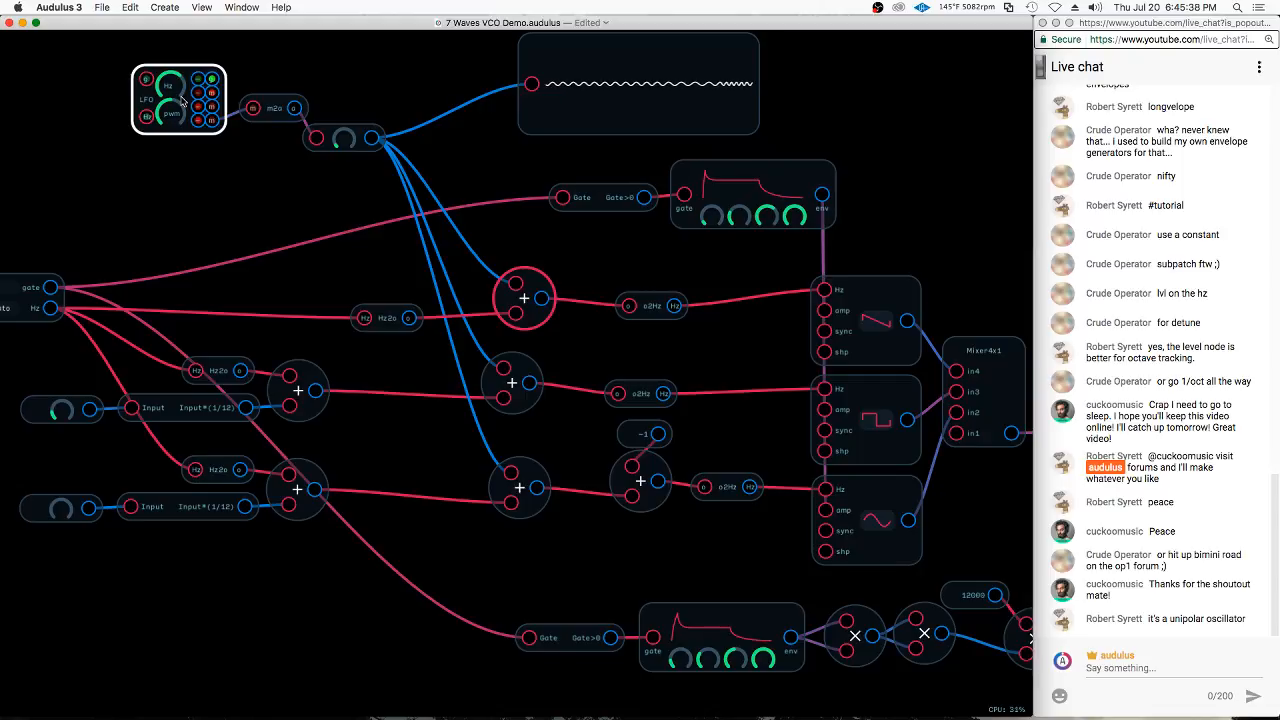
Shorten the attack of the lower filter envelope and fine-tune the vibrato depth on the Level node
drag(684, 661, 685, 670)
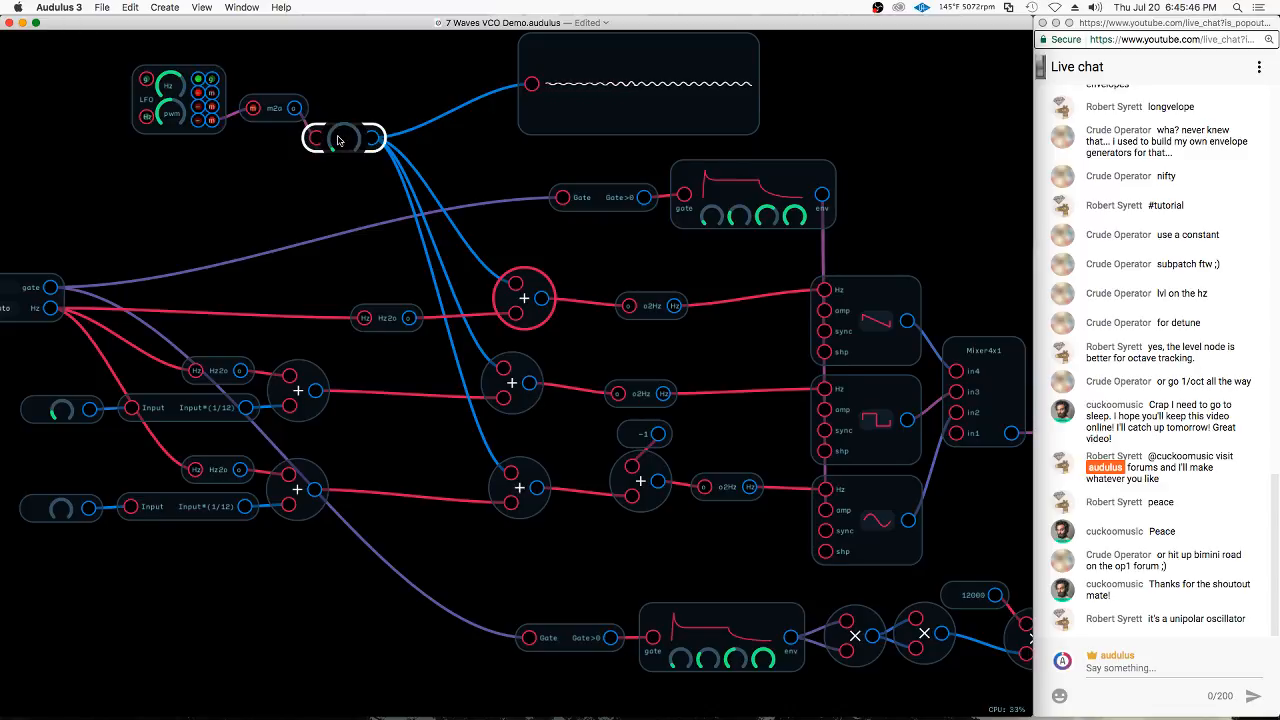
drag(337, 140, 348, 139)
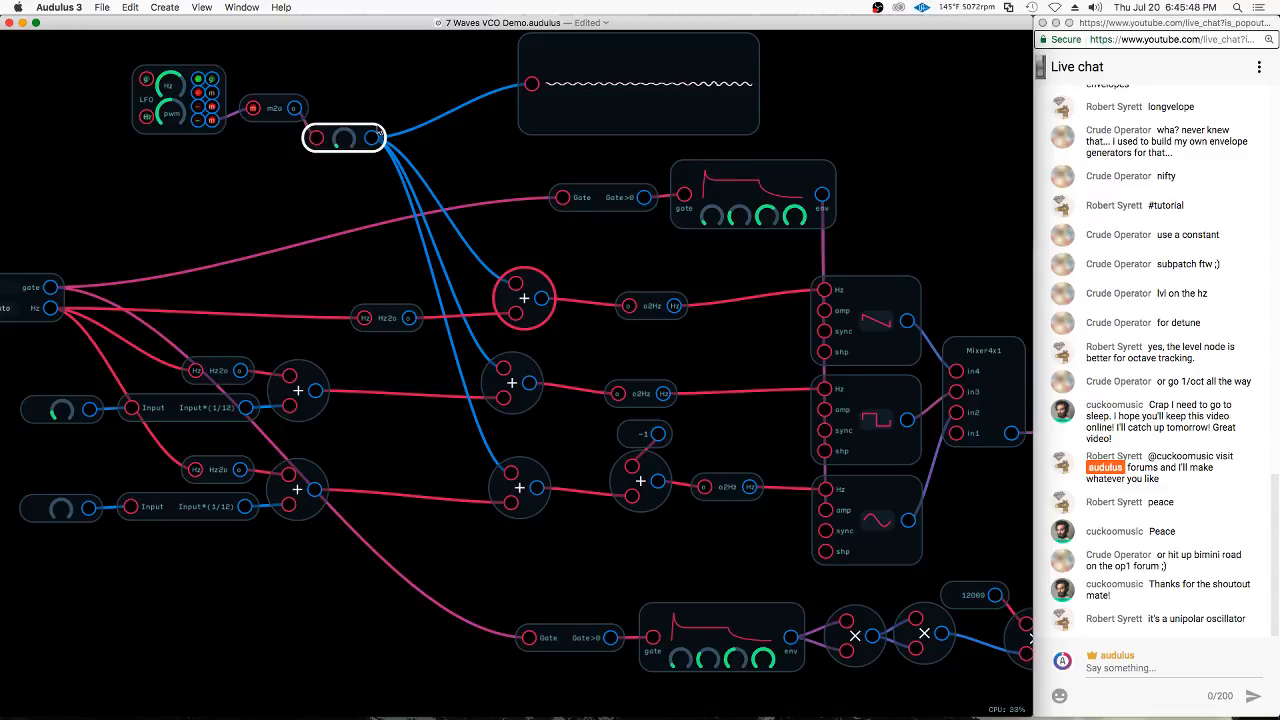
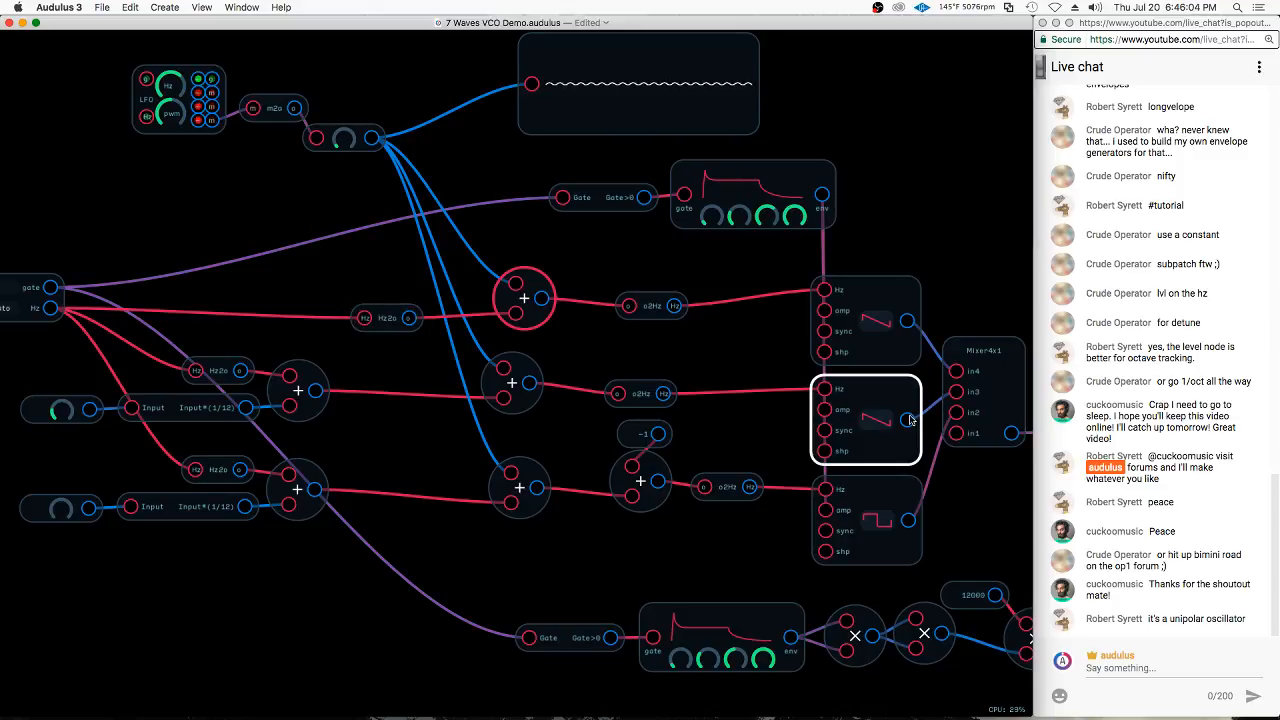
Add a Knob node in the empty space above the filter
scroll(240, 230, down, 5)
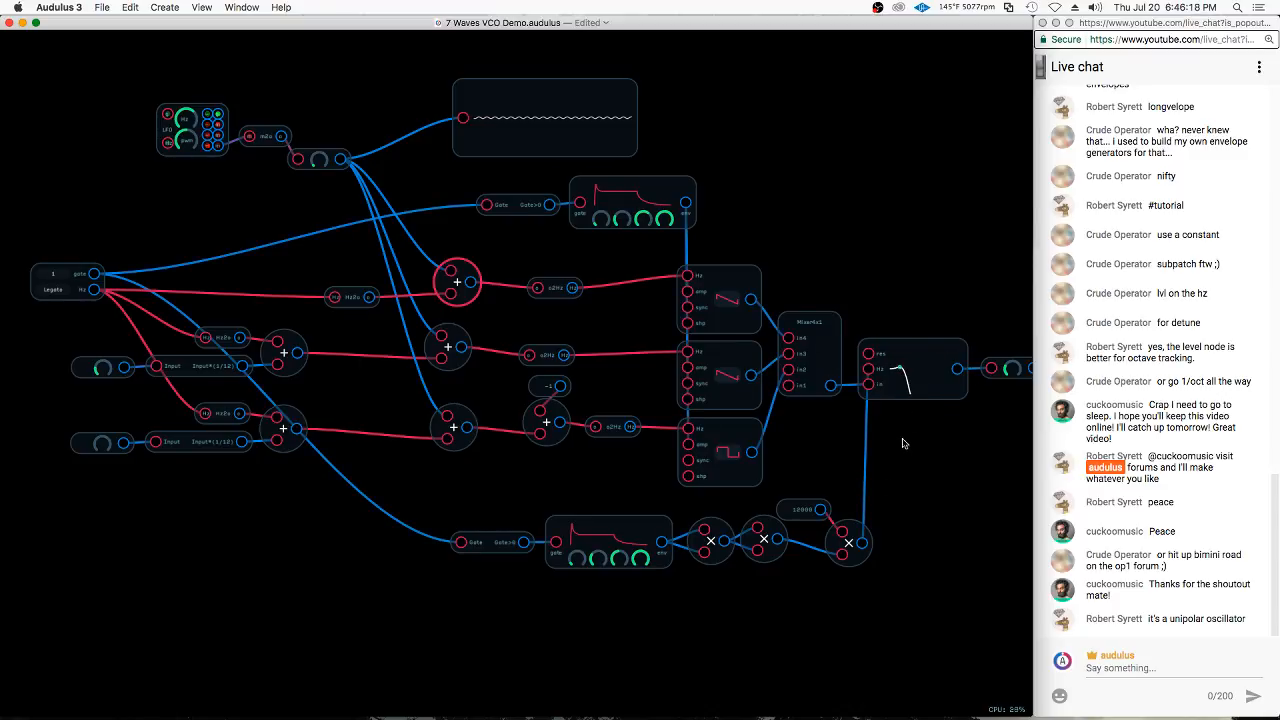
drag(910, 489, 800, 534)
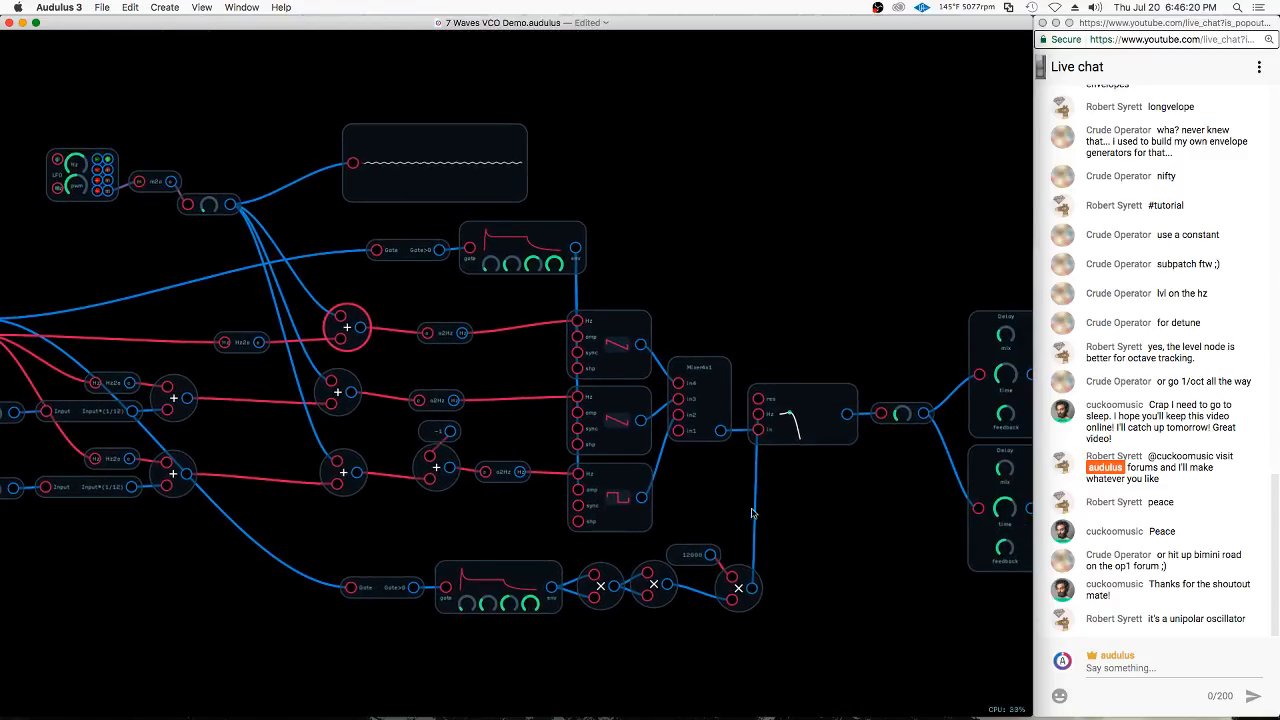
scroll(752, 513, up, 5)
right_click(731, 268)
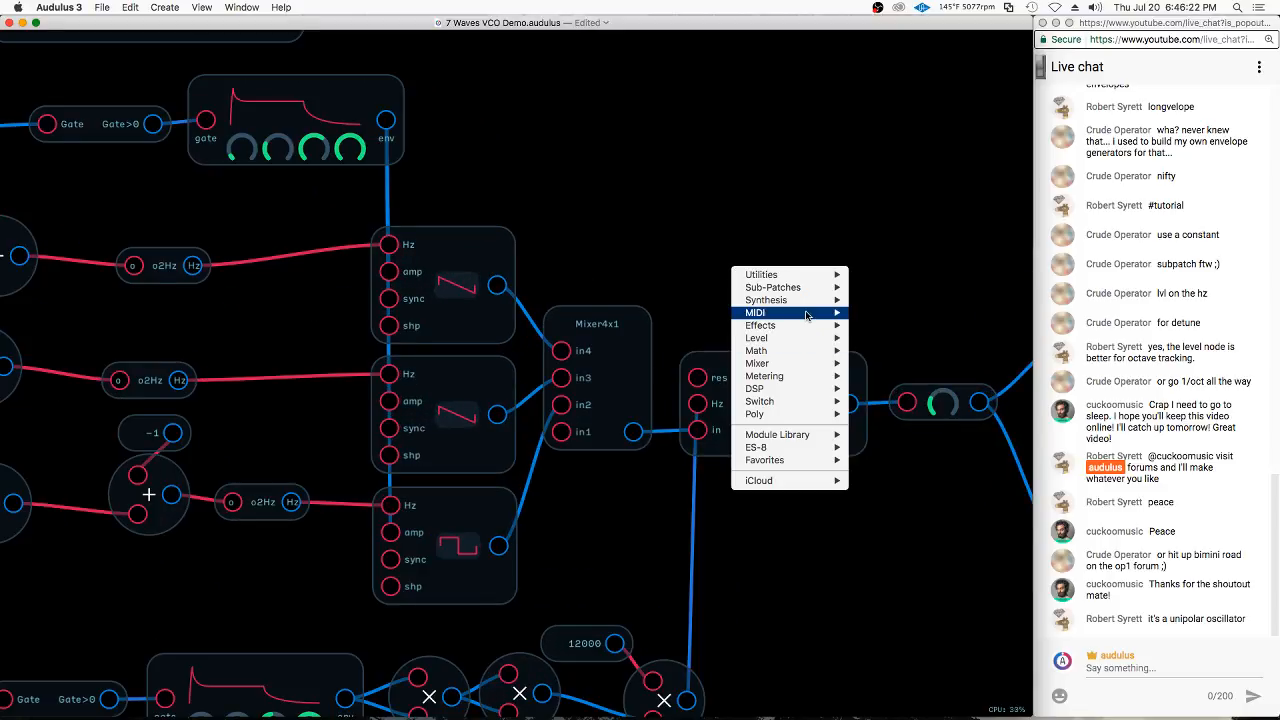
mouse_move(803, 338)
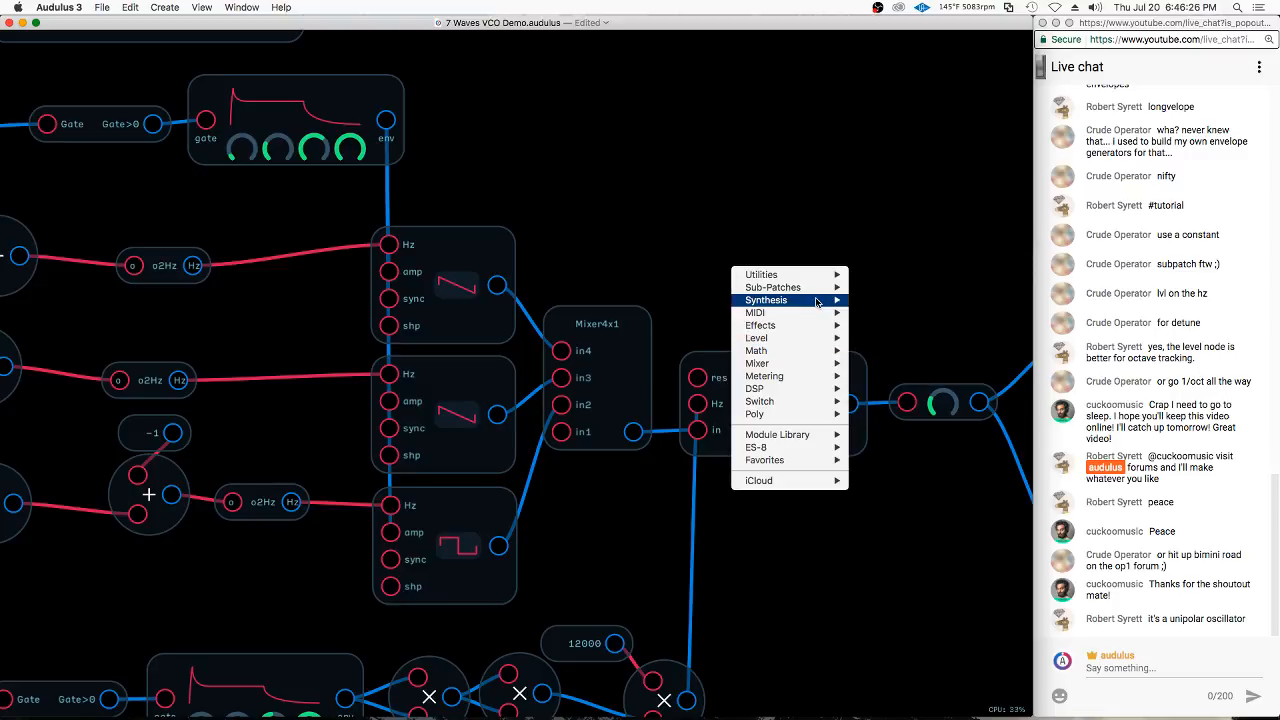
mouse_move(817, 291)
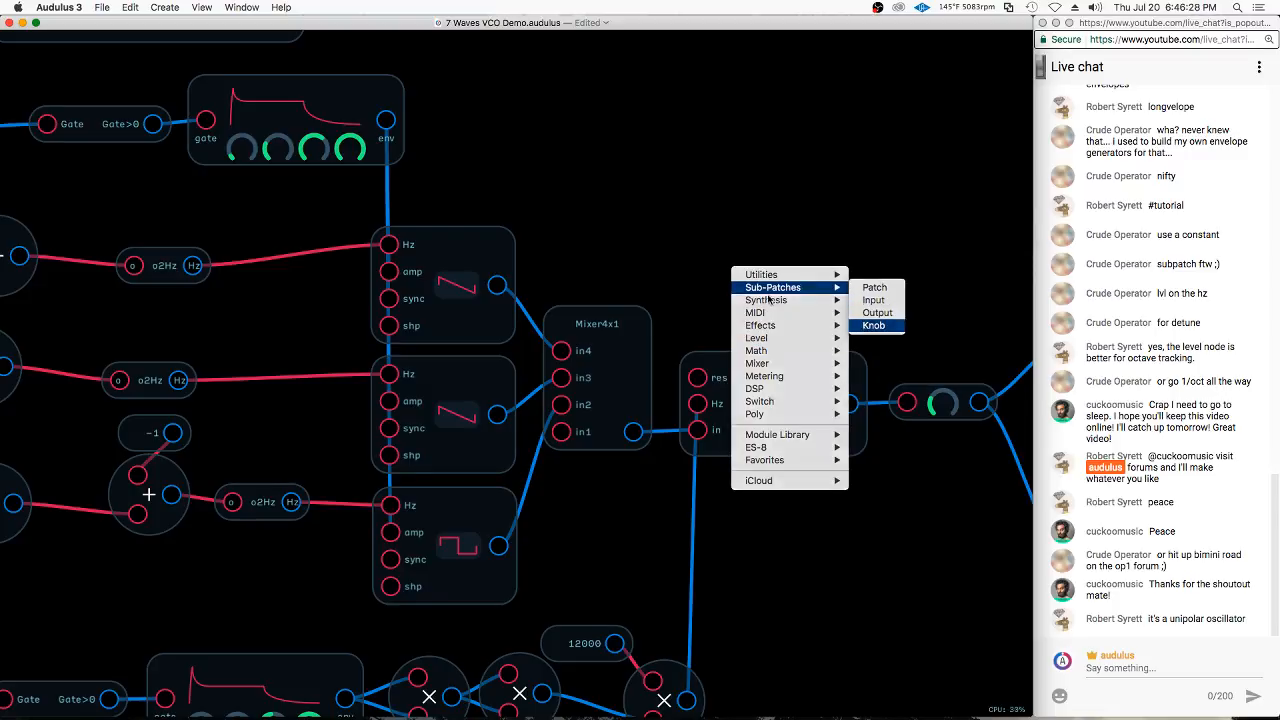
click(873, 325)
Rename the new knob above the filter as Resonance
right_click(757, 302)
right_click(737, 298)
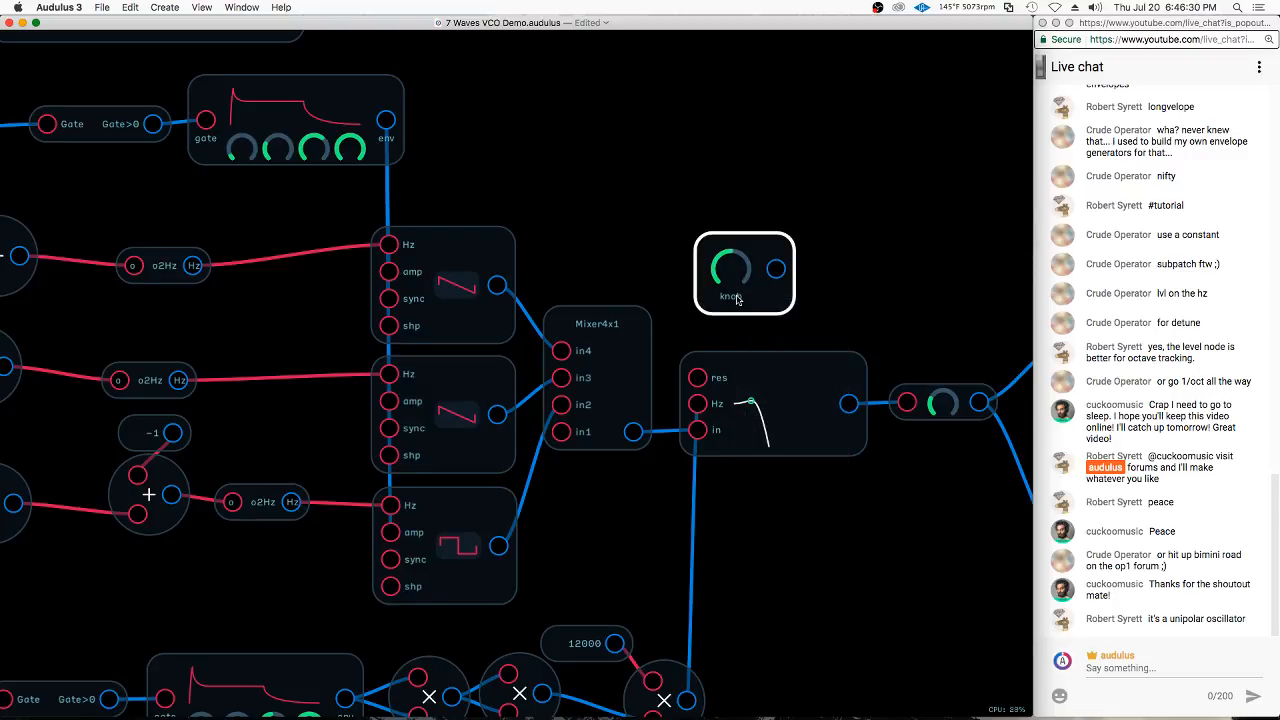
right_click(737, 298)
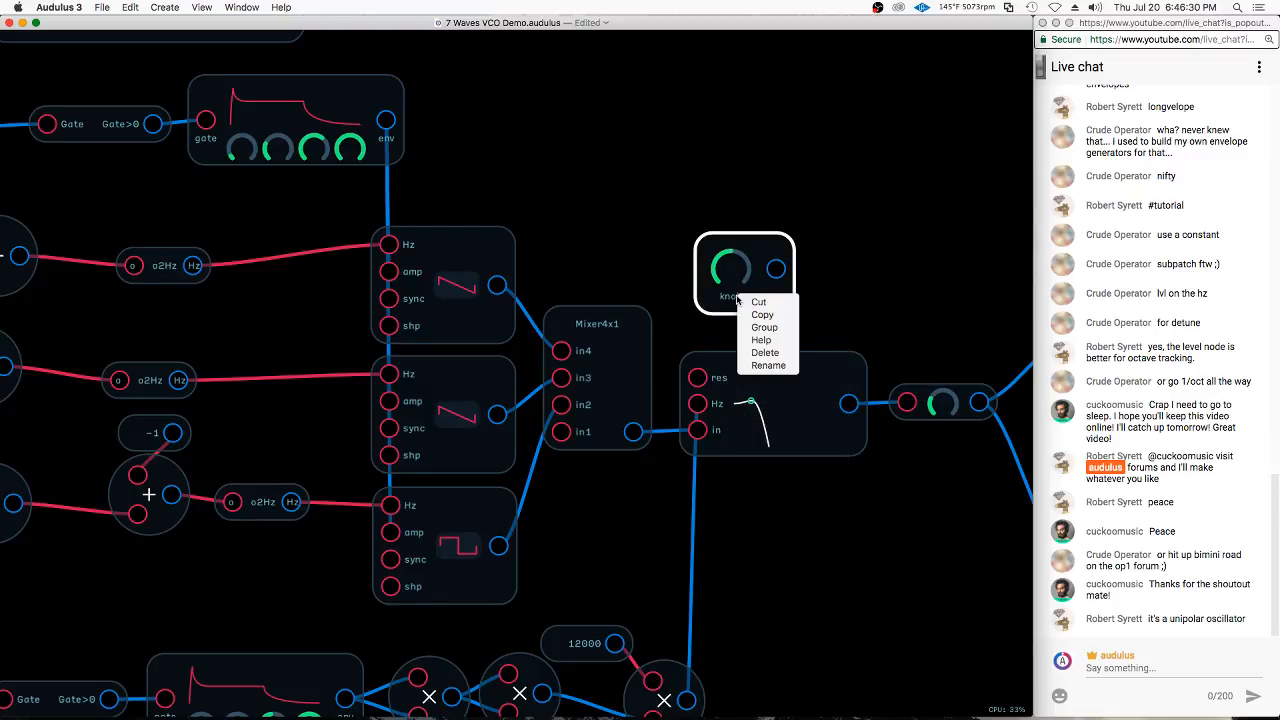
click(787, 367)
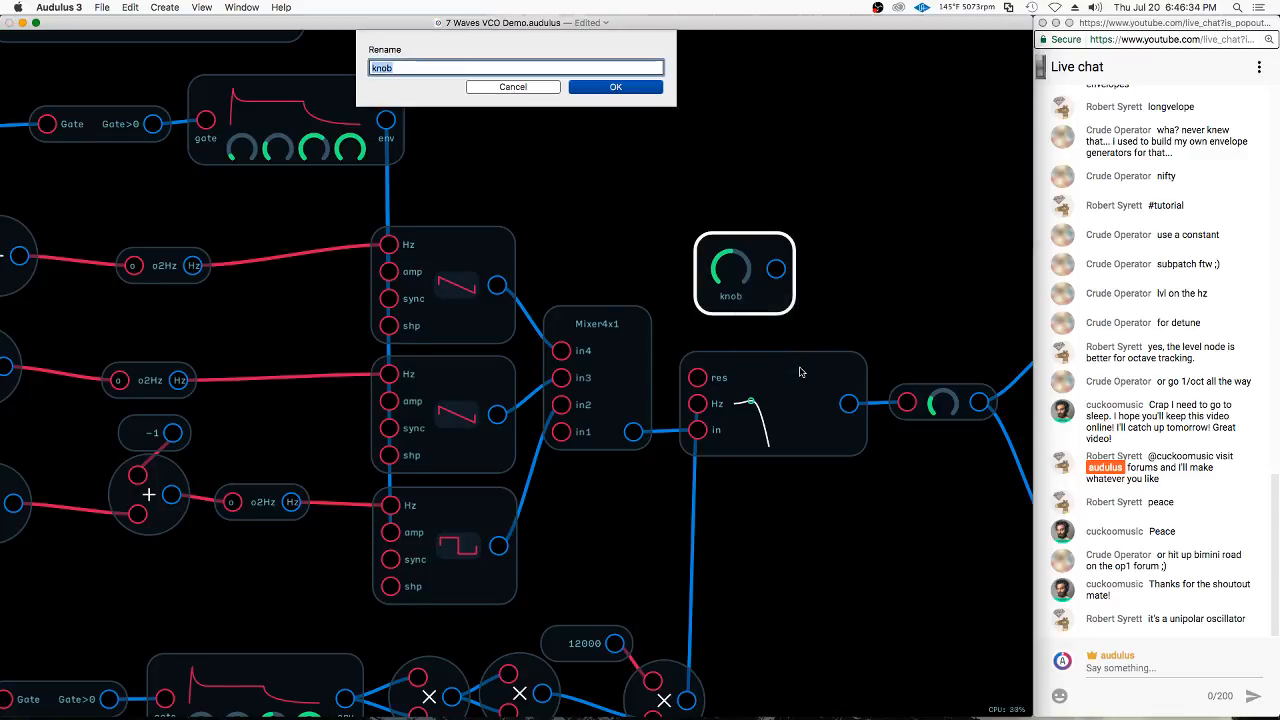
text(REs)
key(BackSpace)
key(BackSpace)
text(esonance)
key(Return)
Connect the Resonance knob to the filter's res input and fine-tune its setting
drag(785, 268, 697, 377)
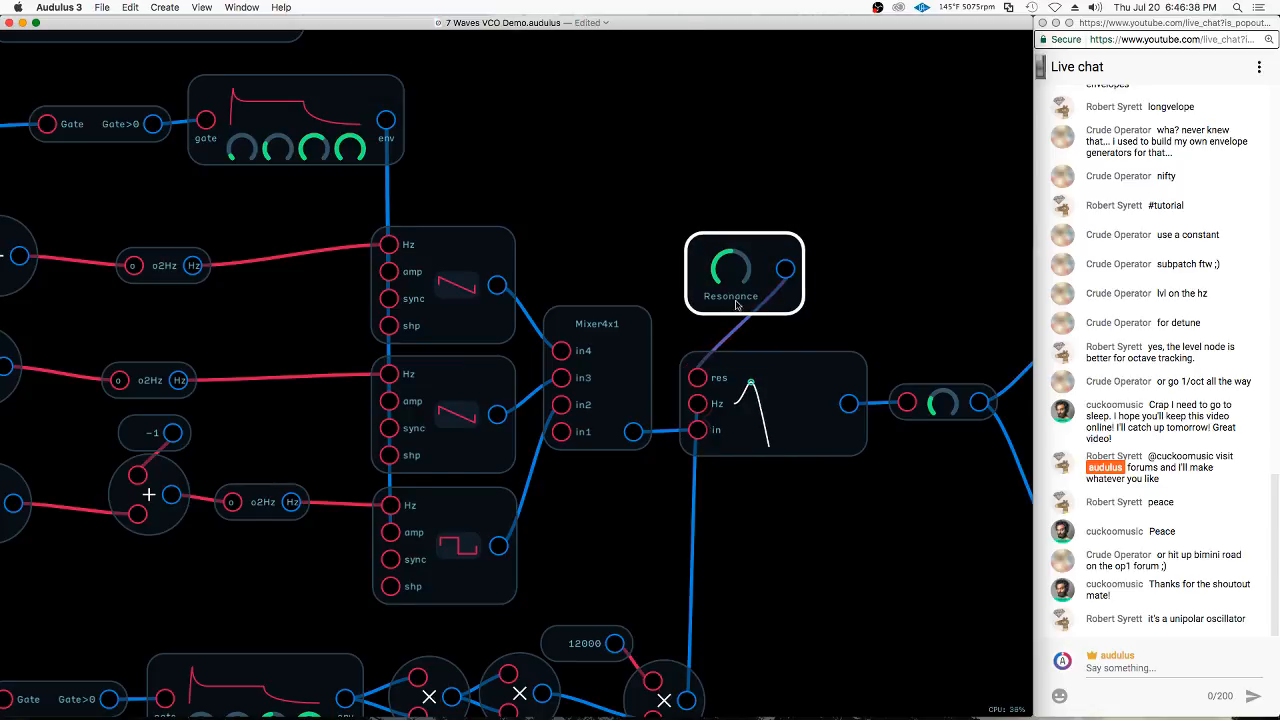
drag(736, 272, 719, 250)
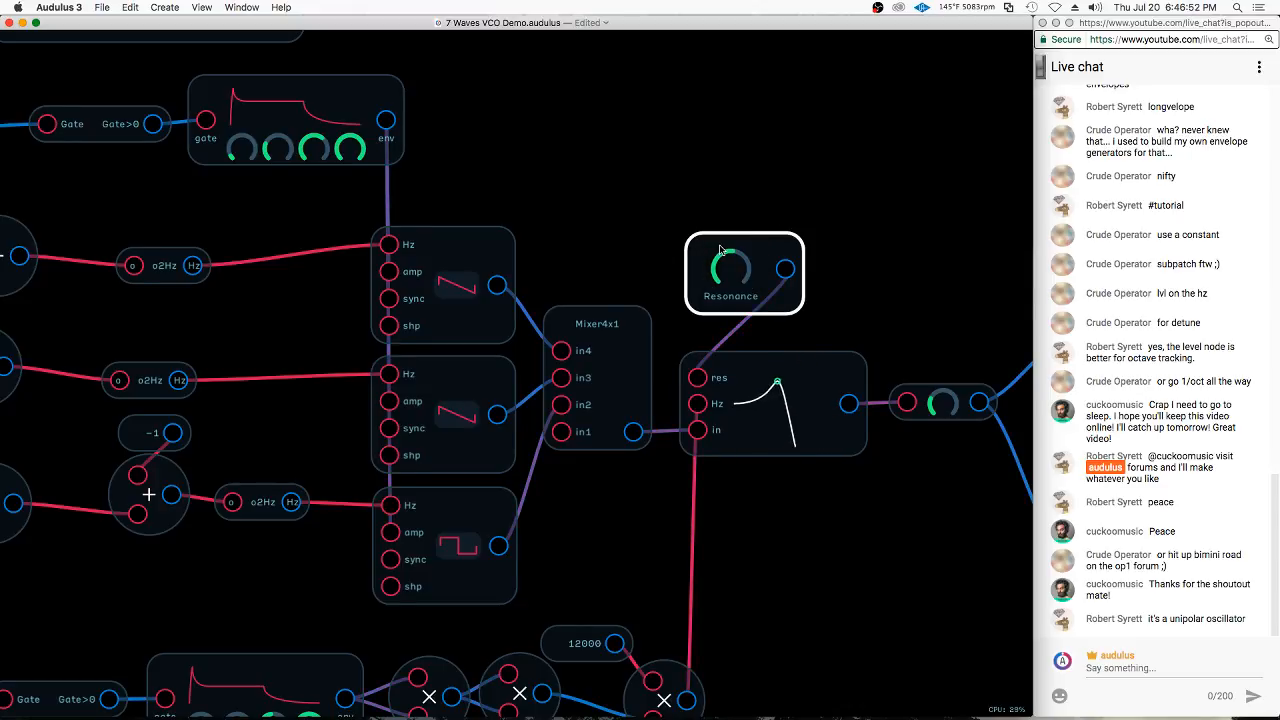
click(719, 163)
Move the 12000 constant and its multiply node away from the squared envelope nodes to make room between them
scroll(719, 163, down, 1)
scroll(764, 141, down, 1)
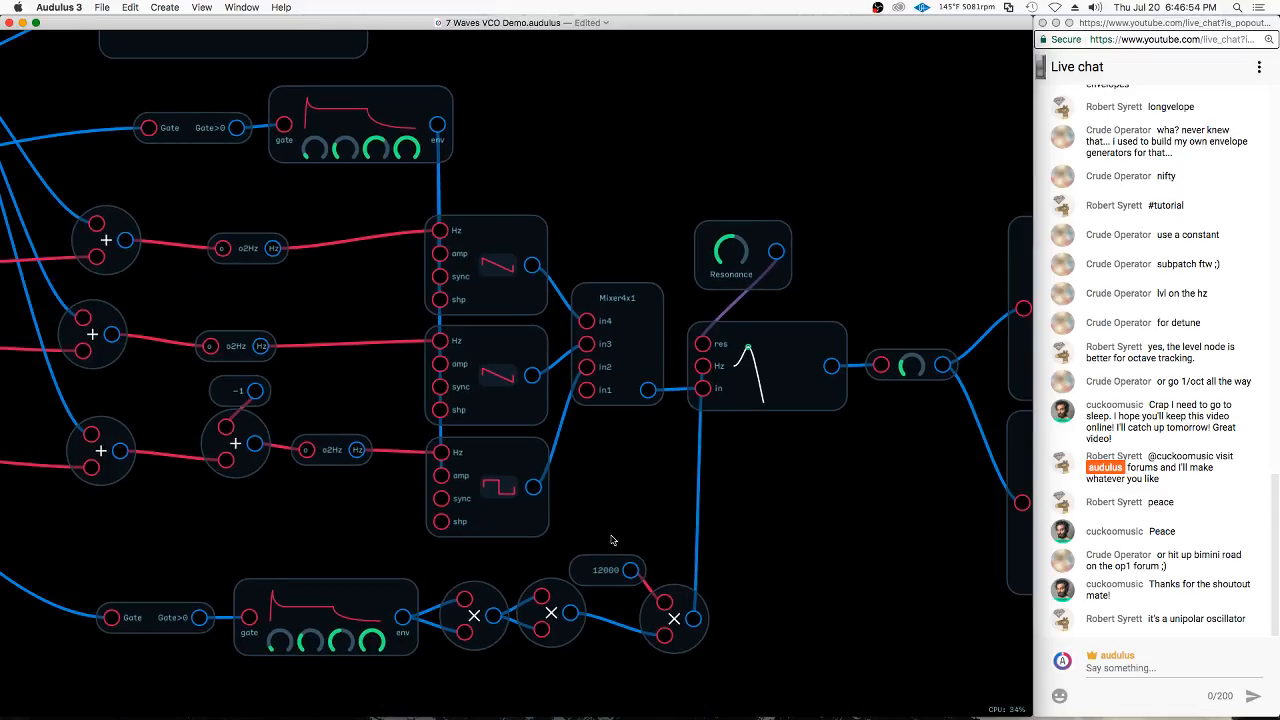
drag(741, 609, 748, 490)
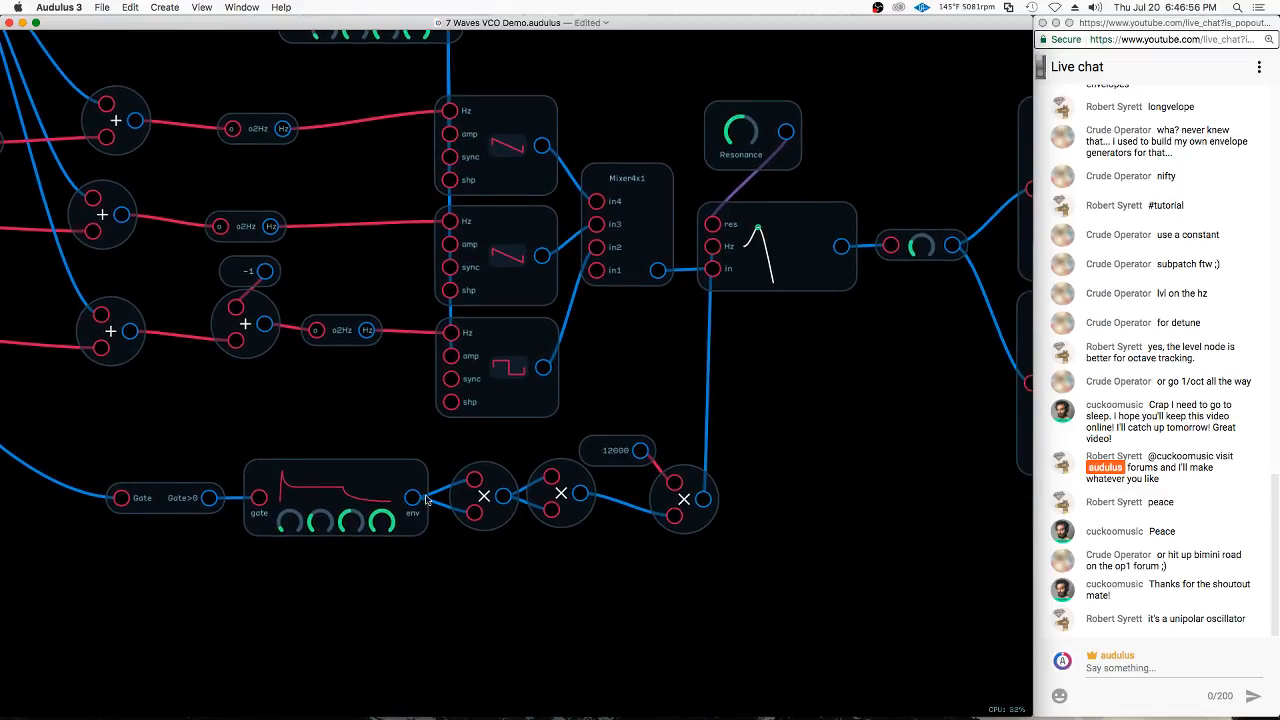
mouse_move(620, 409)
mouse_down()
mouse_move(710, 514)
mouse_move(764, 439)
mouse_move(816, 497)
mouse_up()
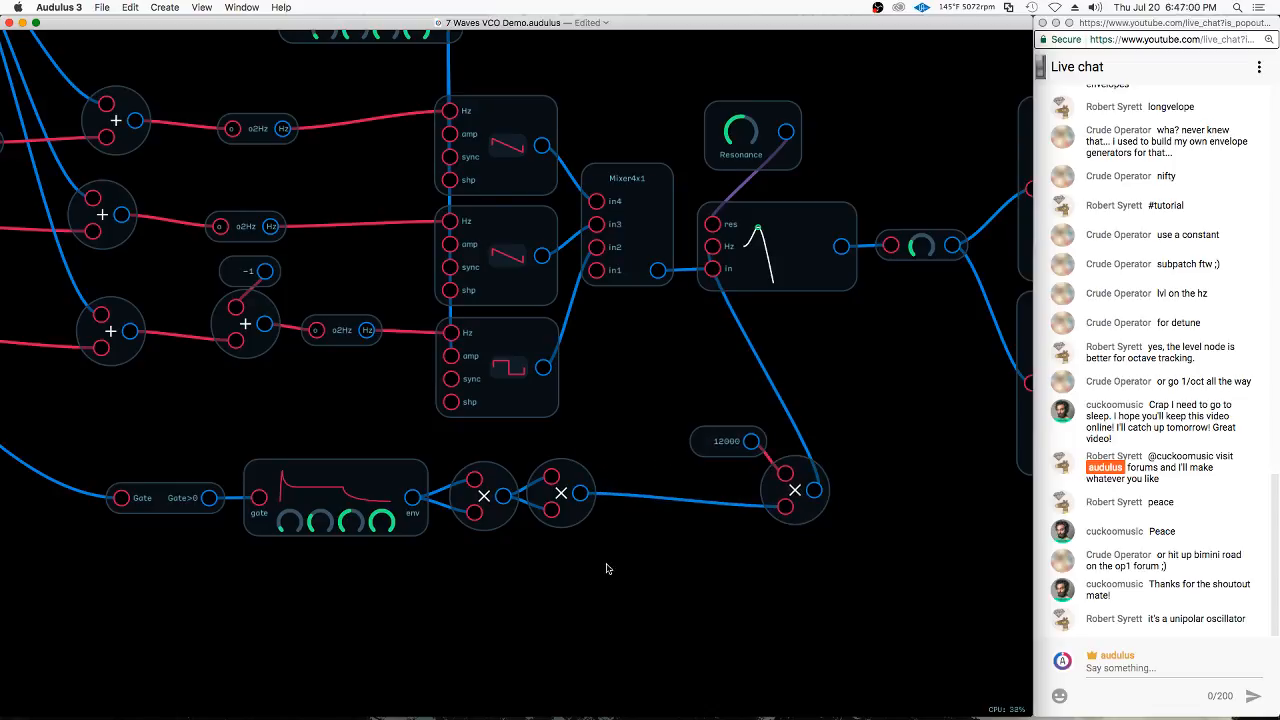
Add a Sample & Hold node in the empty space below the multiply nodes
scroll(606, 568, down, 5)
right_click(620, 508)
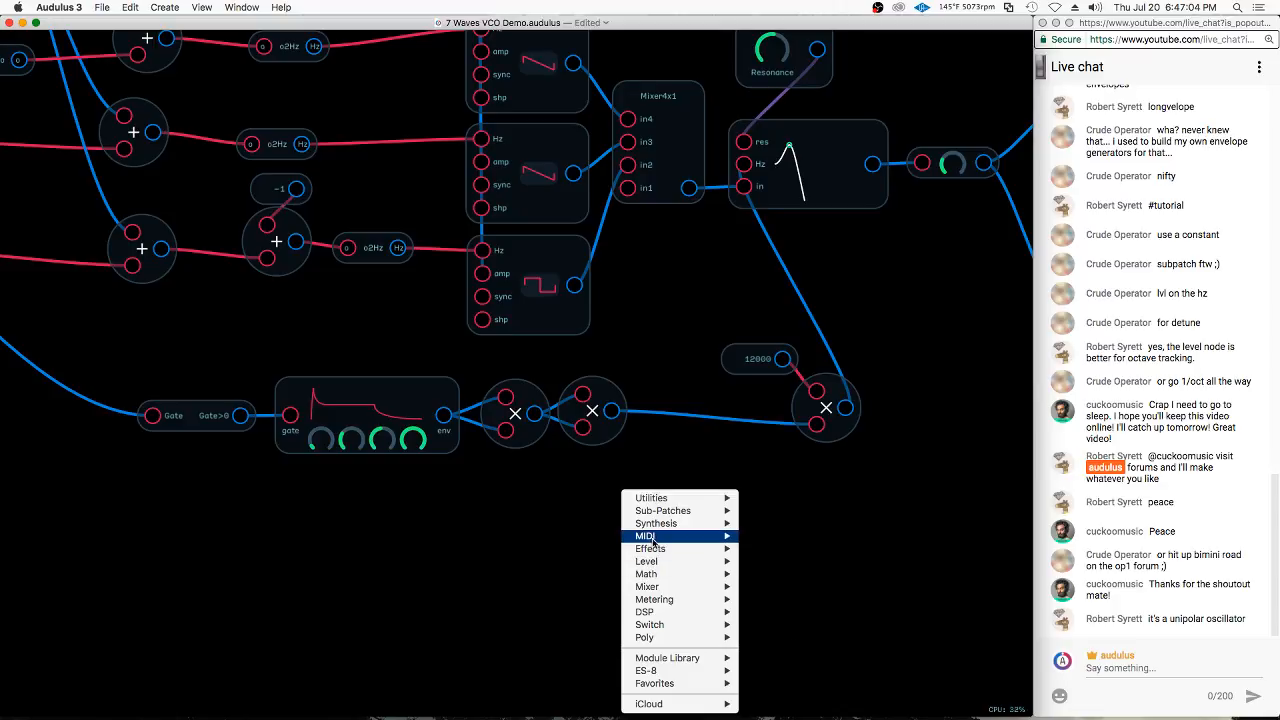
mouse_move(661, 527)
click(784, 548)
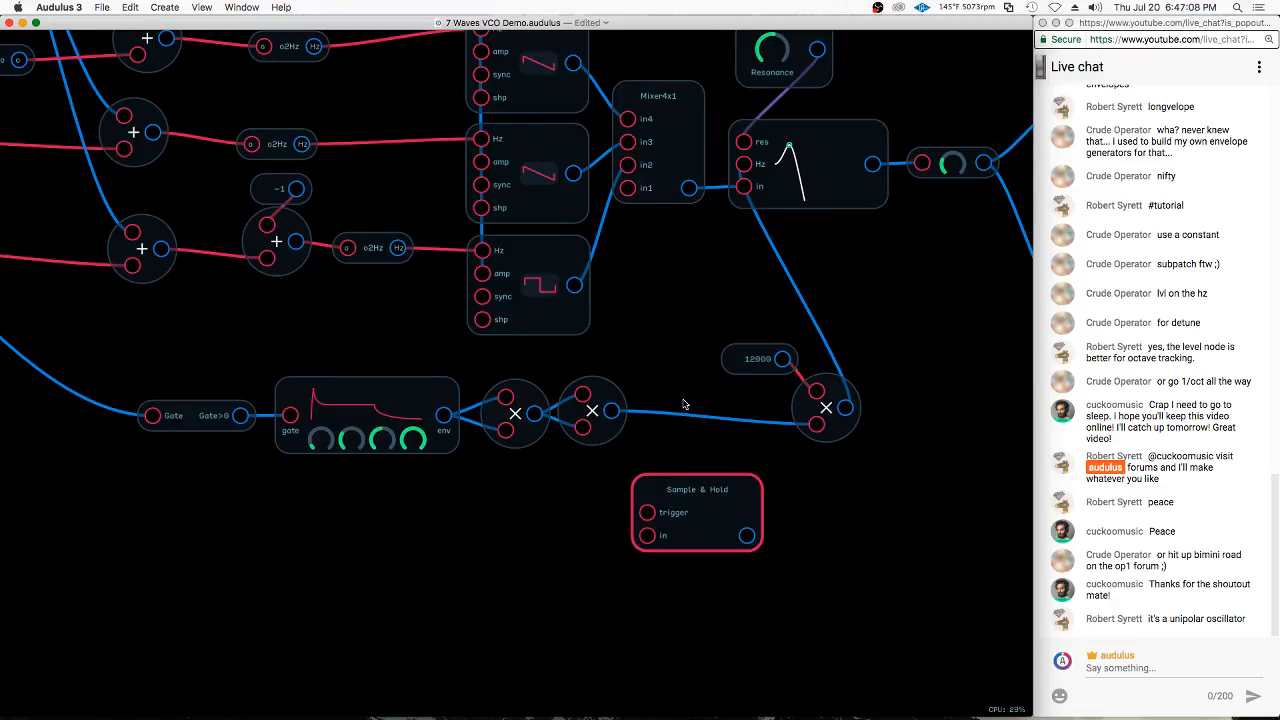
Duplicate the vibrato LFO, place the copy below the filter envelope and wire its gate output to the Sample & Hold trigger
drag(684, 403, 931, 608)
drag(224, 168, 337, 288)
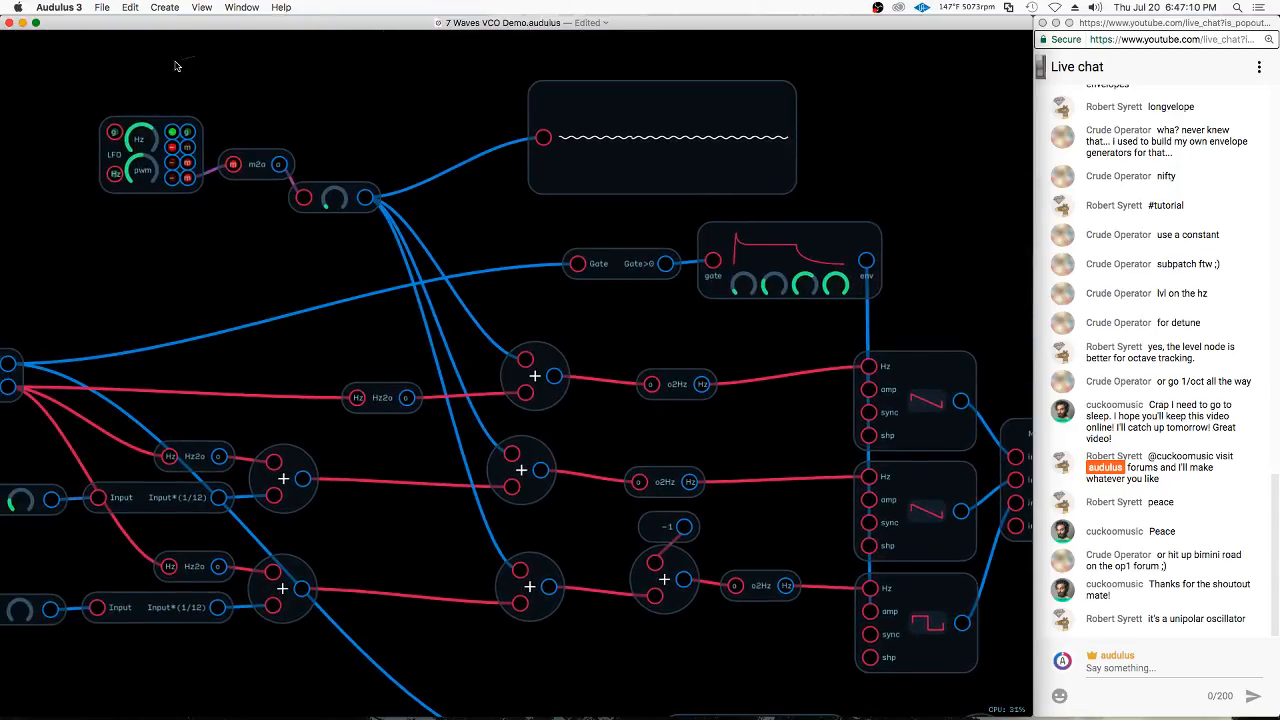
drag(177, 66, 165, 172)
key(super+c)
key(super+v)
drag(225, 142, 517, 682)
drag(554, 613, 229, 144)
drag(183, 182, 710, 382)
drag(587, 436, 552, 397)
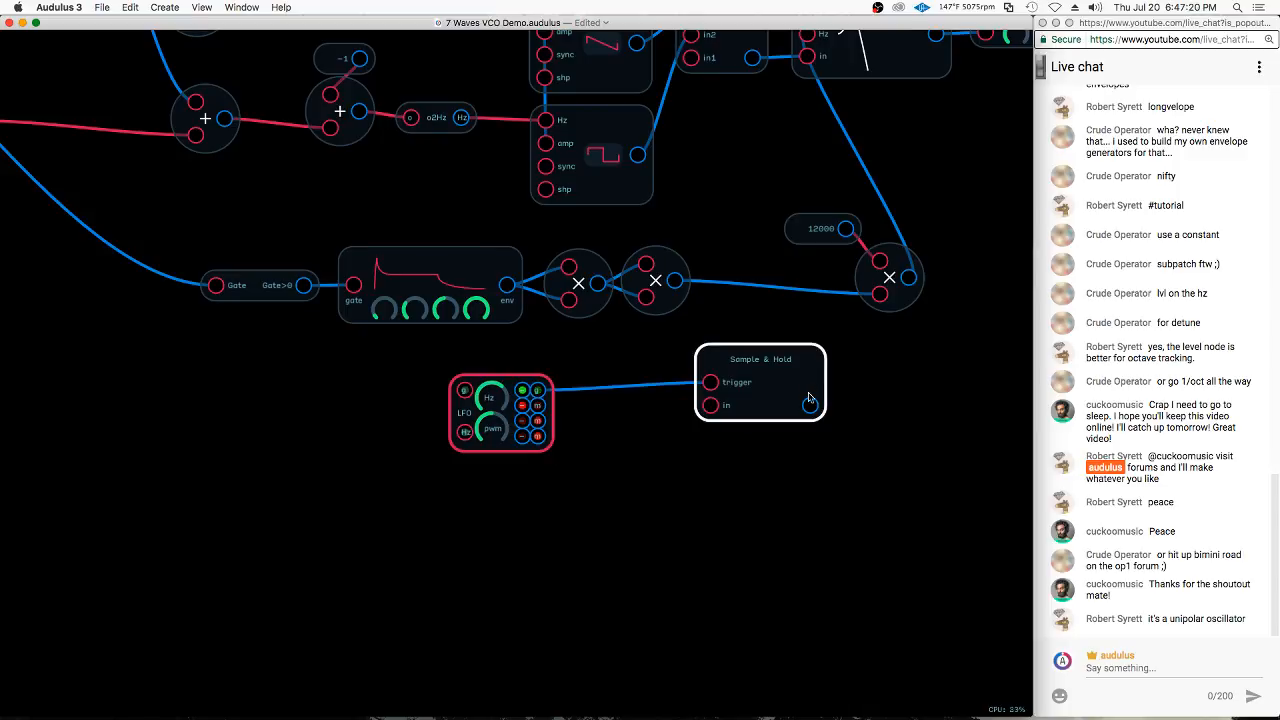
Add a Random node below the LFO copy and connect it to the Sample & Hold's in input, spacing the nodes apart
drag(811, 385, 793, 429)
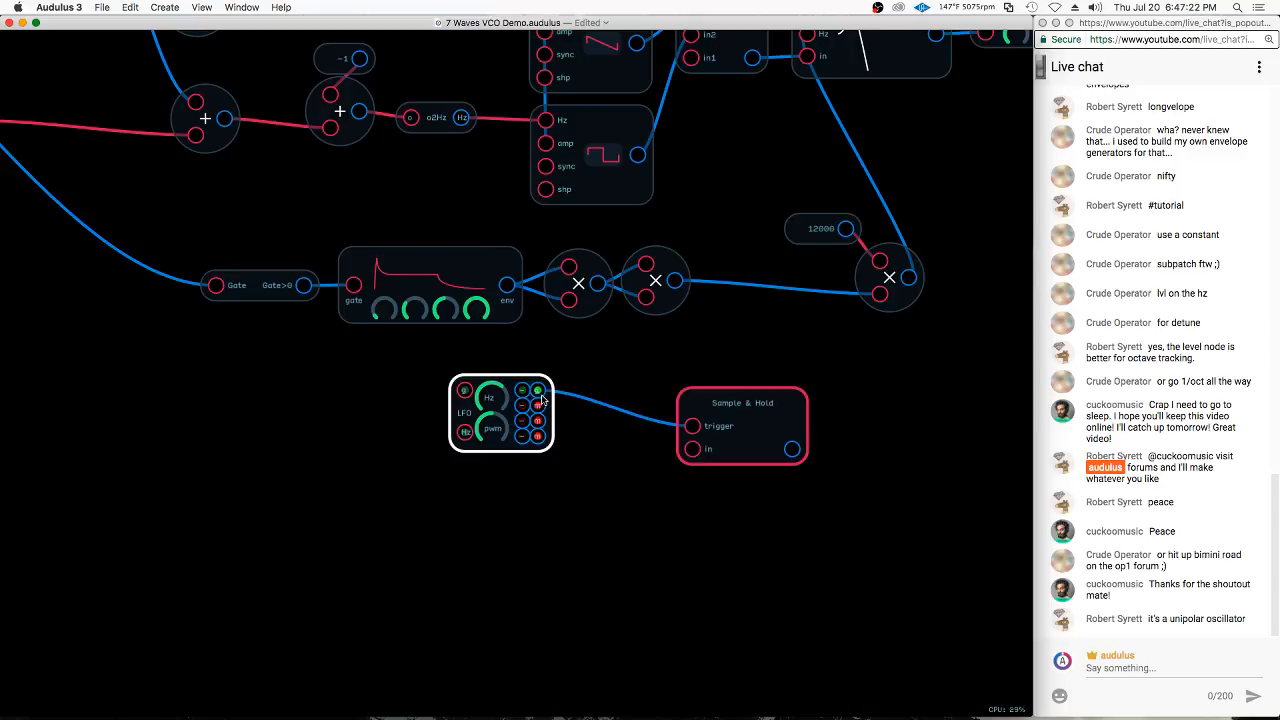
right_click(600, 453)
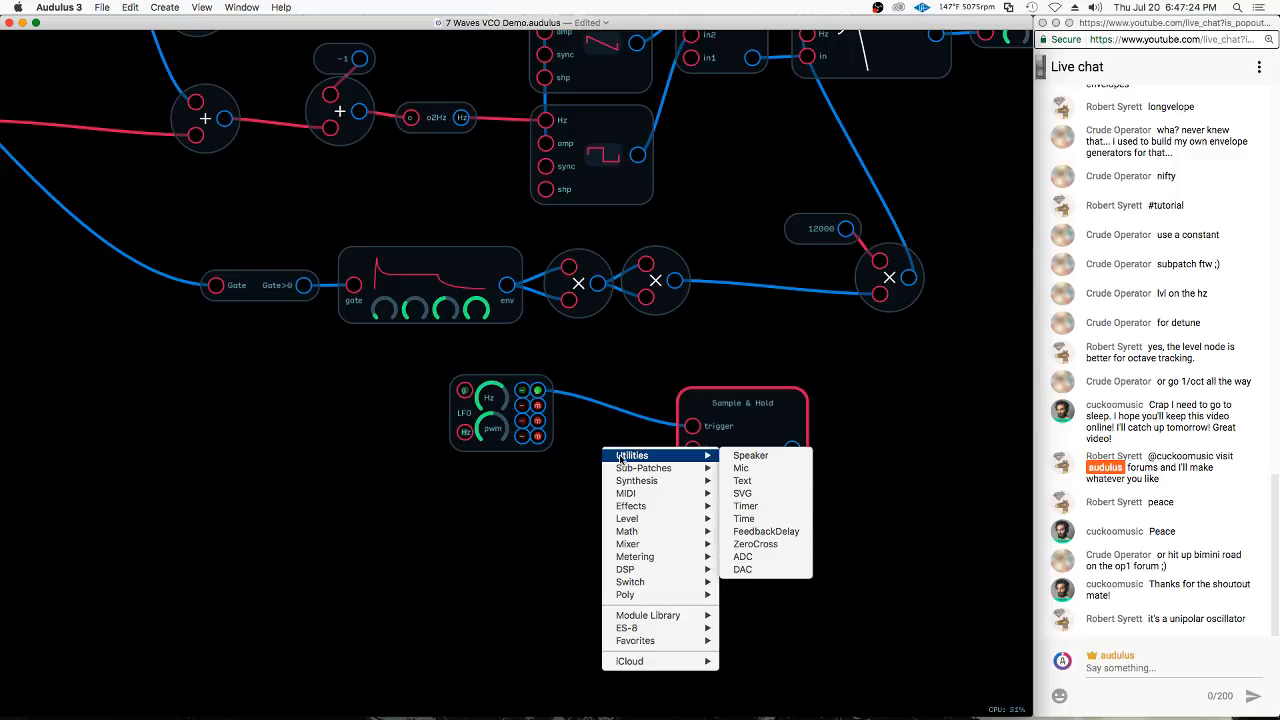
mouse_move(658, 560)
mouse_move(669, 535)
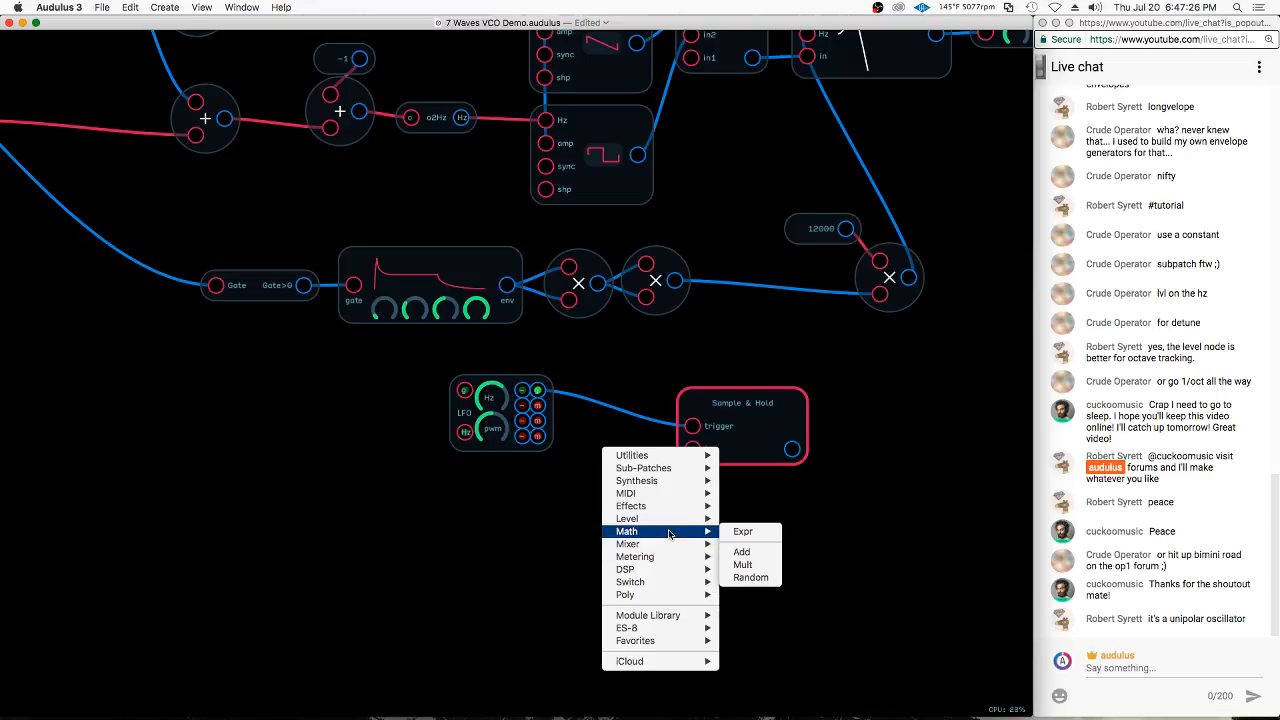
click(750, 577)
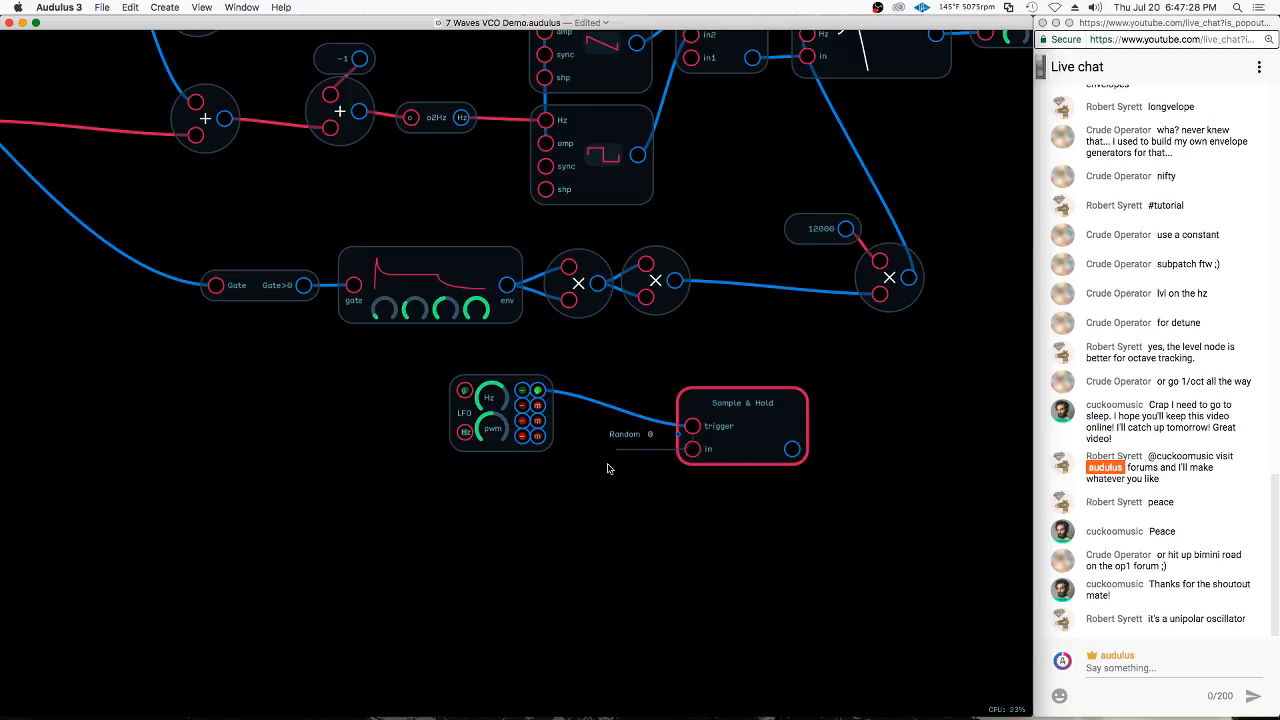
drag(618, 453, 723, 428)
scroll(666, 491, up, 5)
mouse_move(788, 400)
mouse_down()
mouse_move(764, 442)
mouse_move(808, 398)
mouse_up()
scroll(376, 505, down, 4)
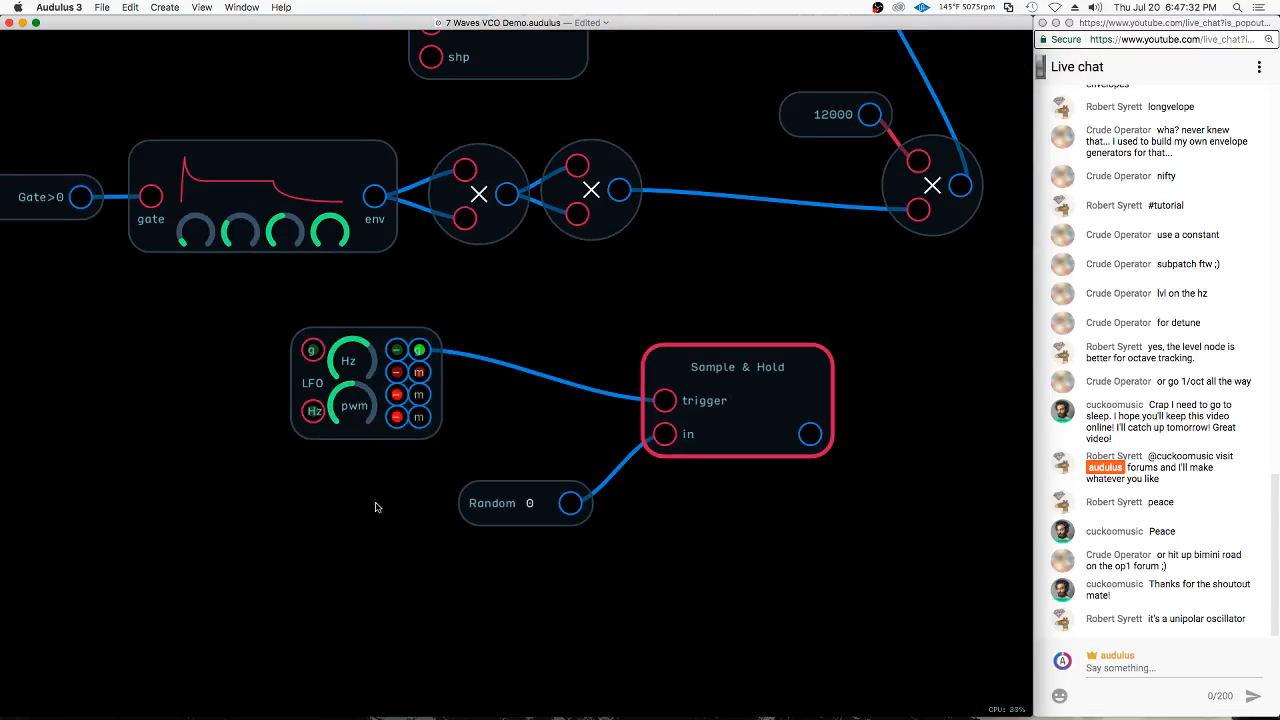
click(721, 398)
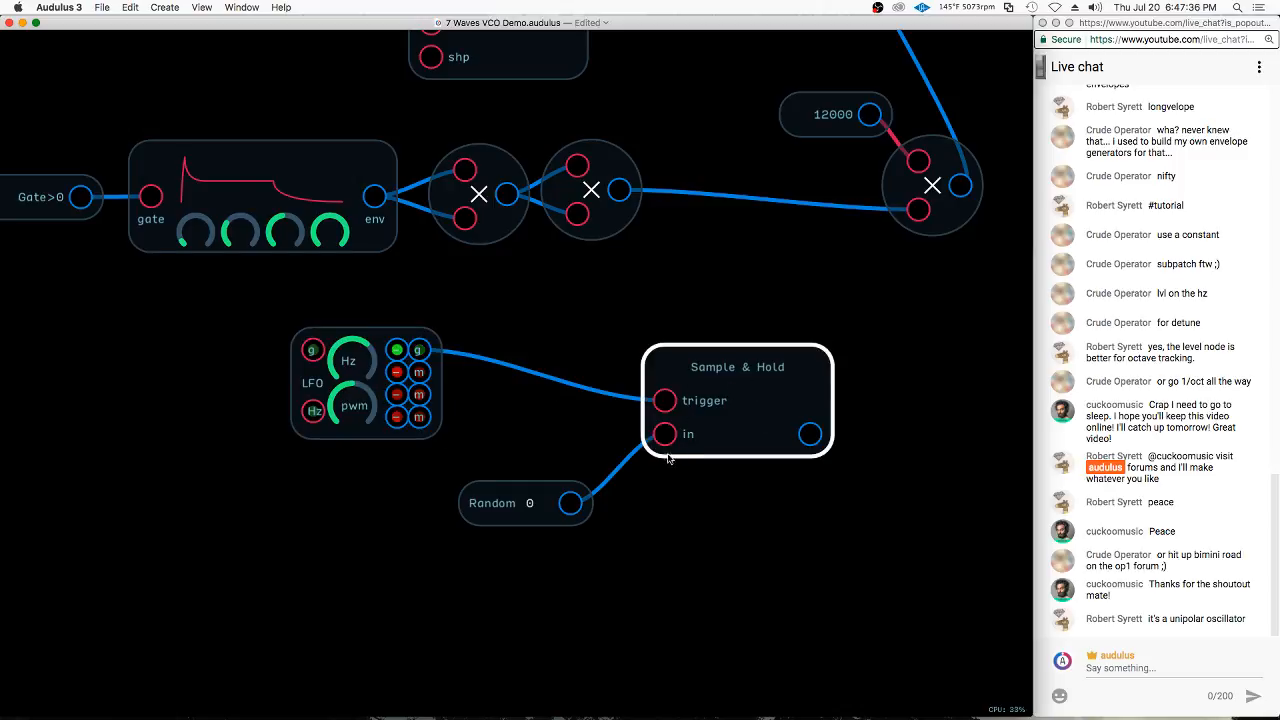
Add a Value metering node and connect the Sample & Hold output to it
right_click(911, 433)
mouse_move(990, 536)
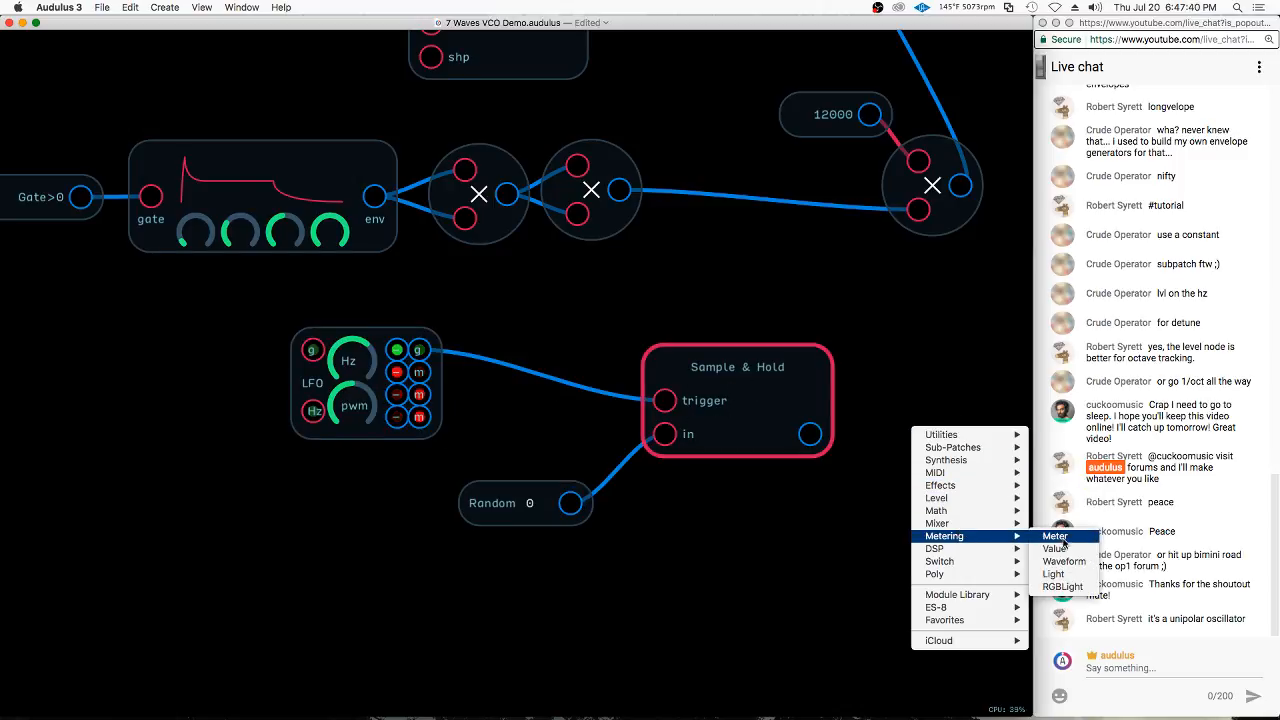
click(1056, 537)
drag(972, 419, 885, 494)
Bring the LFO beside the value readout, lower its rate while watching the sampled values, and return it next to Sample & Hold
click(377, 335)
drag(377, 335, 813, 523)
click(897, 490)
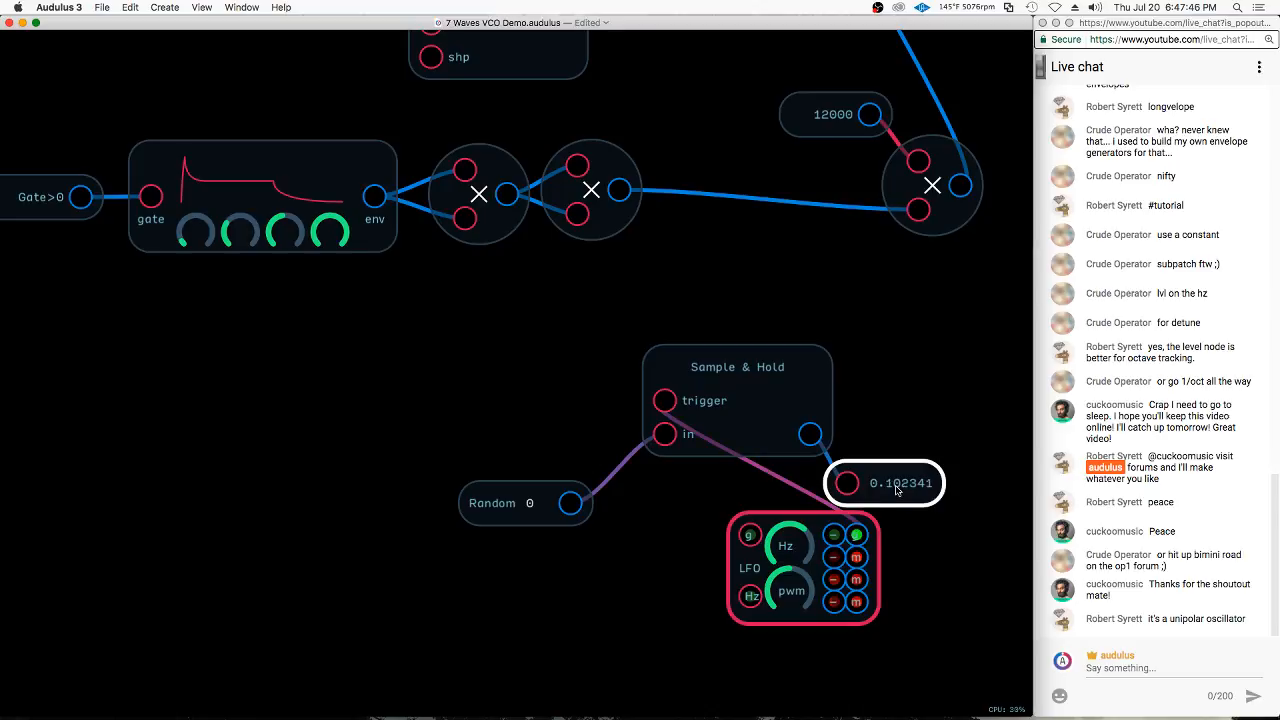
drag(778, 553, 755, 566)
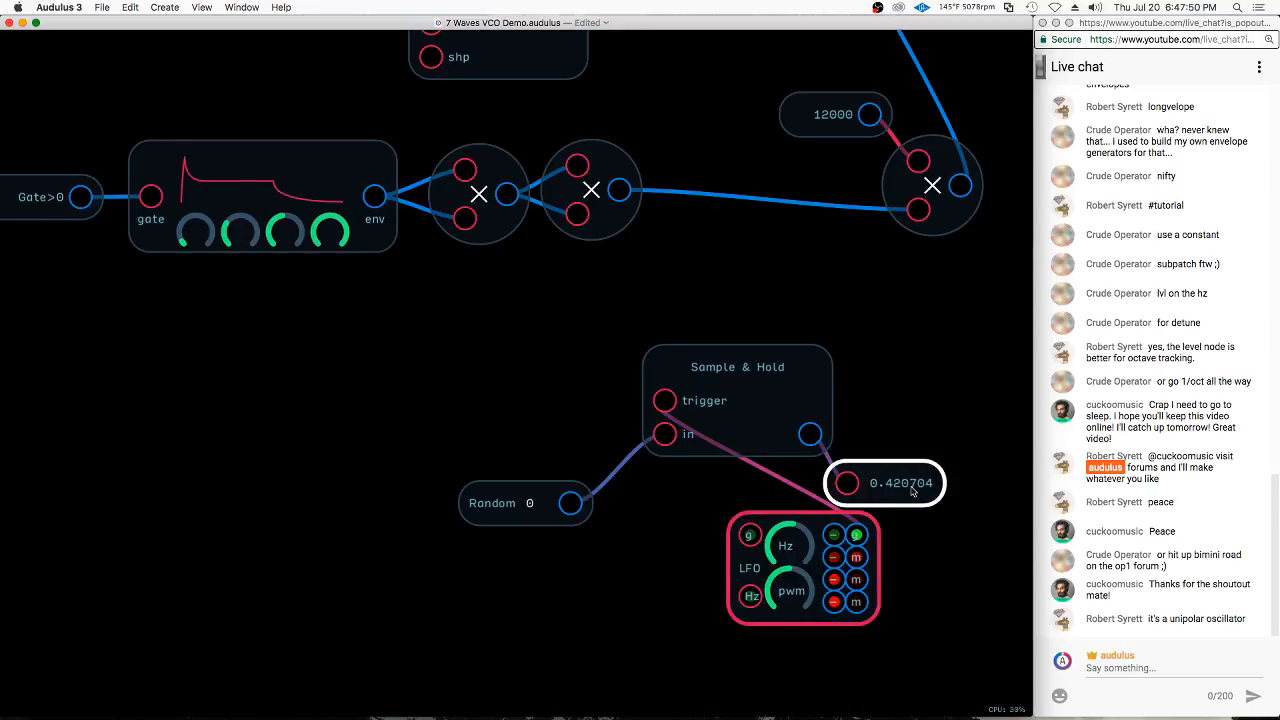
drag(785, 522, 493, 349)
Move the LFO, Random, Sample & Hold and Value nodes together to a clear area below the filter envelope
scroll(293, 436, down, 2)
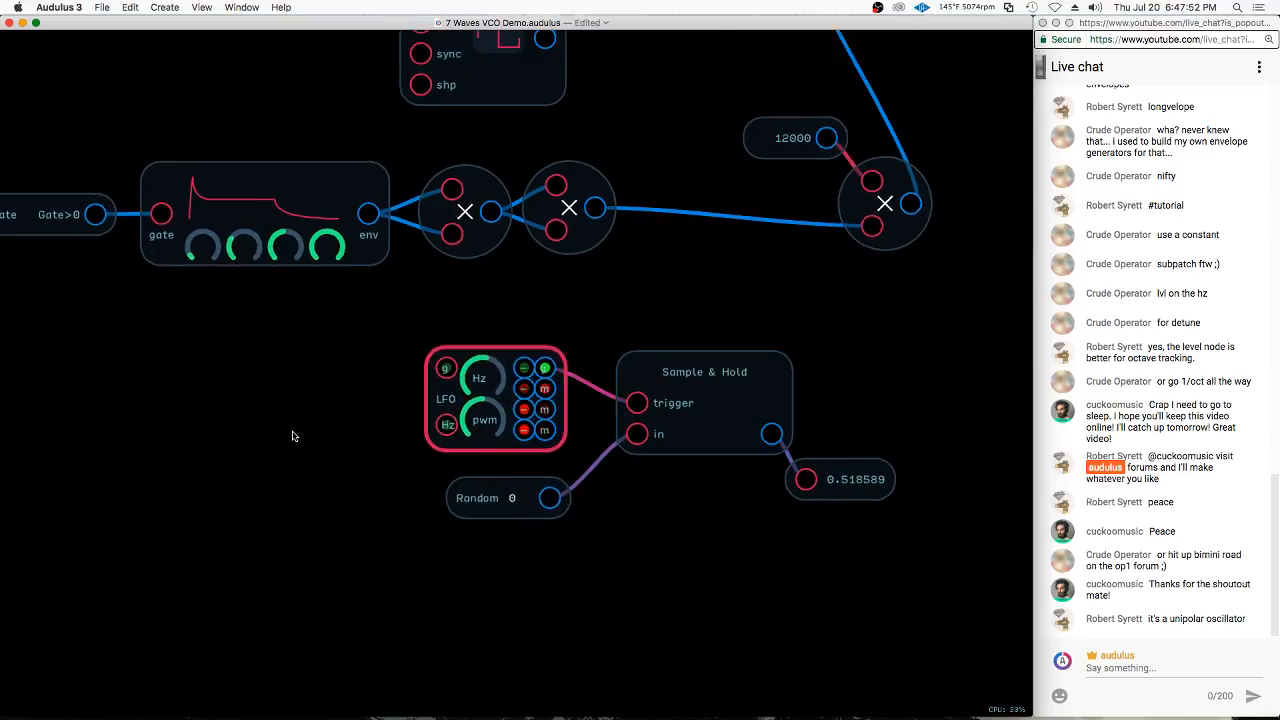
scroll(293, 436, down, 2)
scroll(750, 485, down, 2)
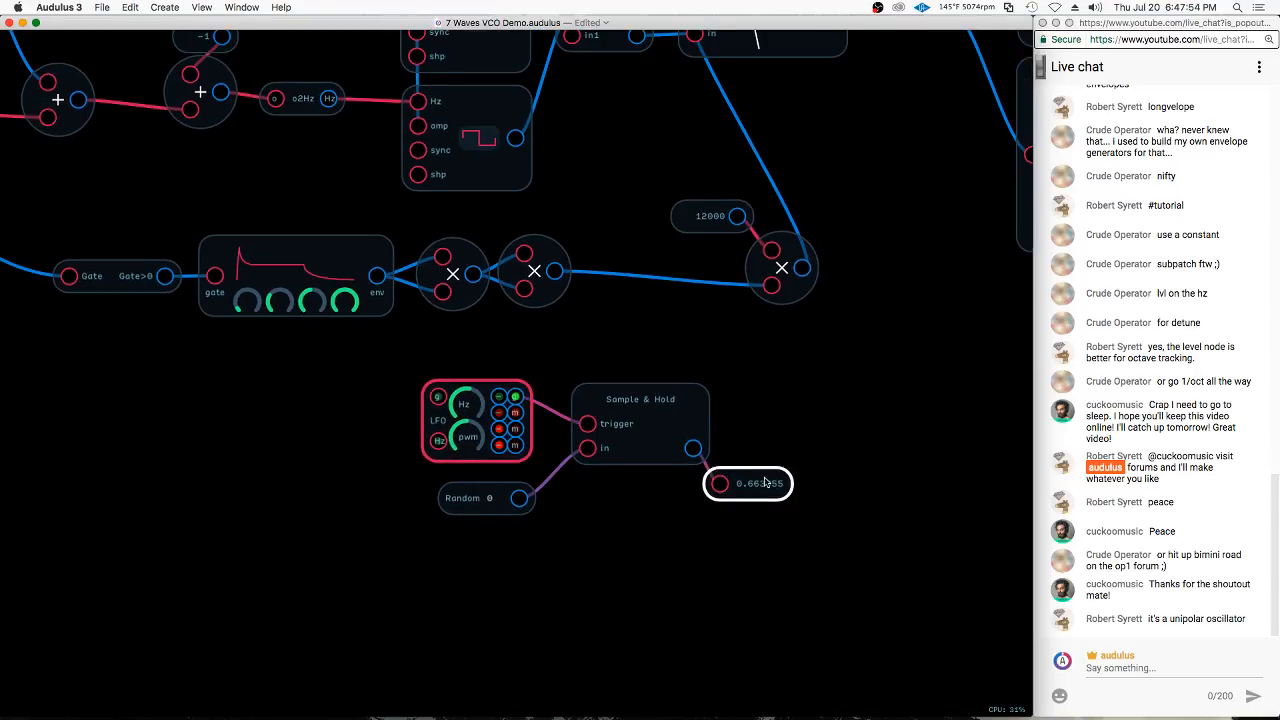
scroll(743, 403, up, 3)
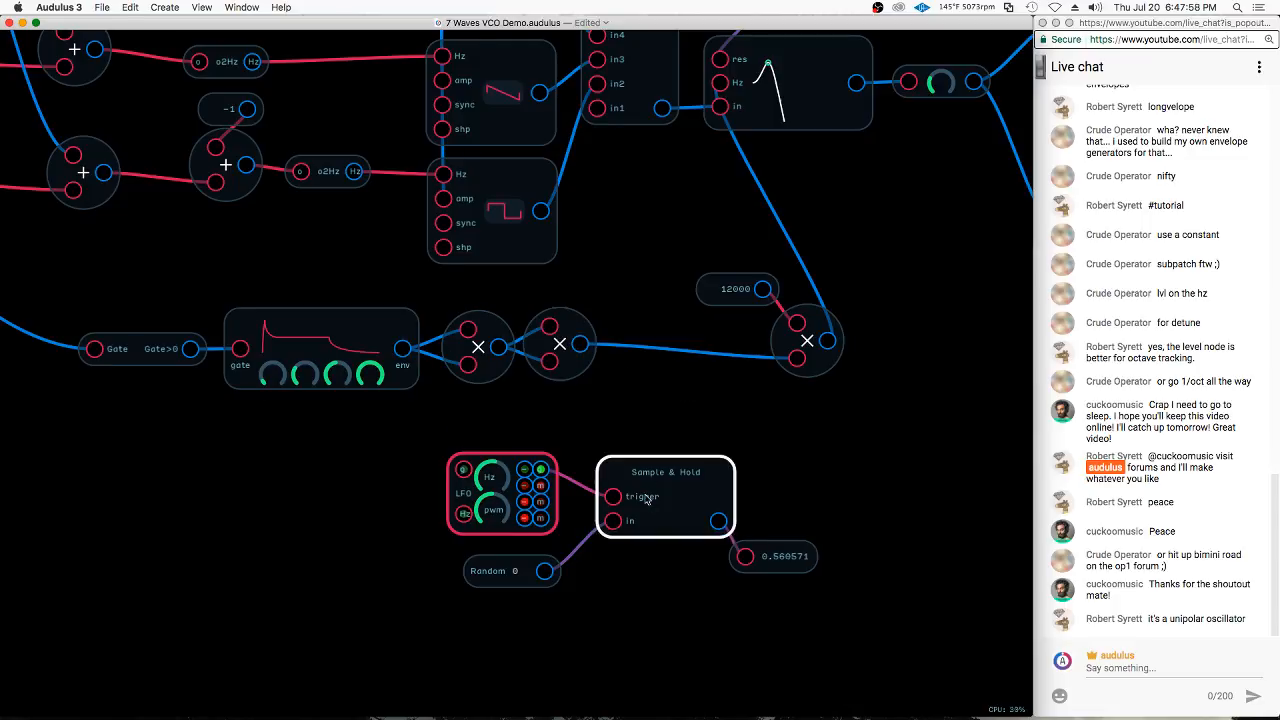
drag(445, 446, 980, 708)
drag(742, 566, 497, 615)
click(737, 463)
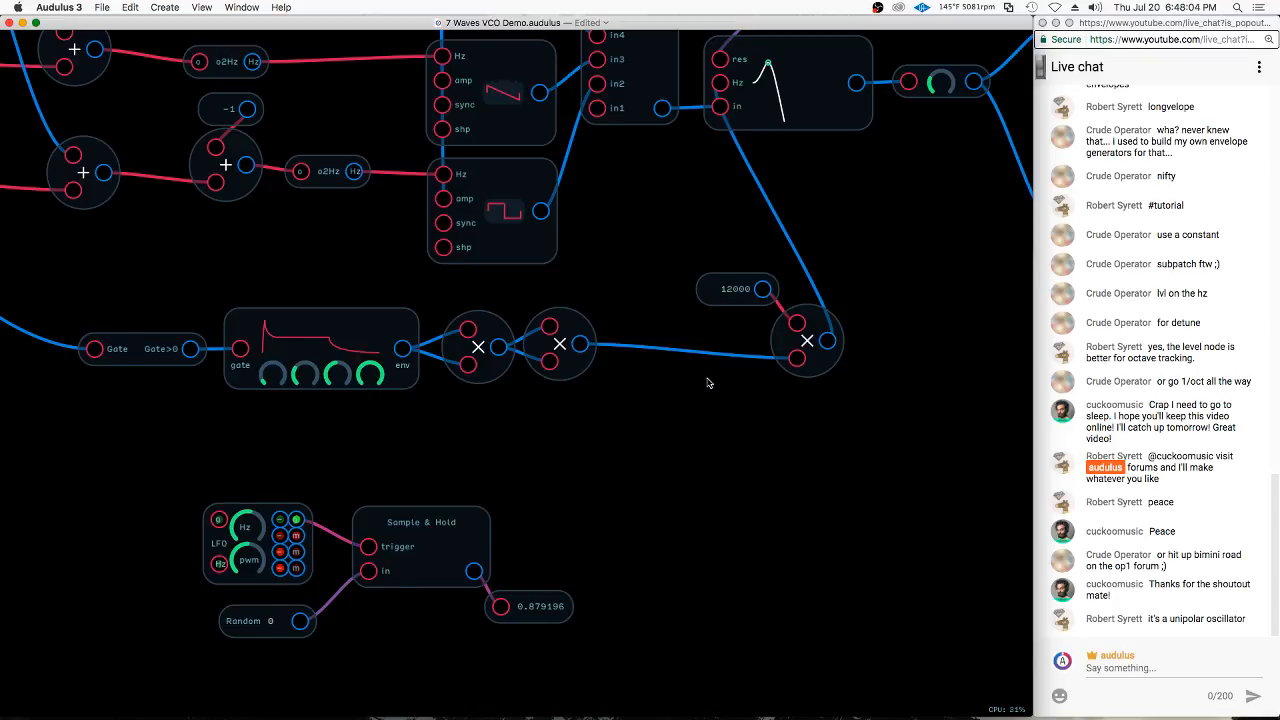
Disconnect the squared envelope from the 12000 multiplier and feed the freed input with the expression clamp(Signal,0,1)
drag(797, 358, 787, 378)
click(798, 360)
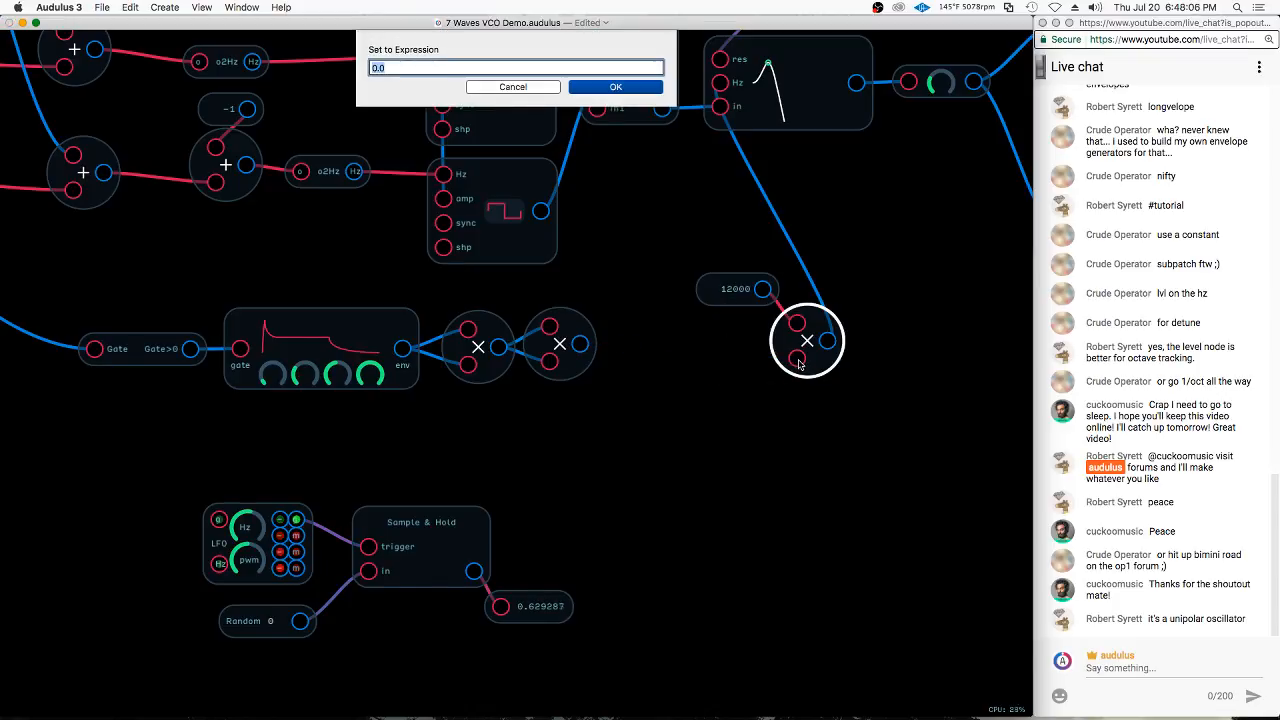
text(c)
text(lamp()
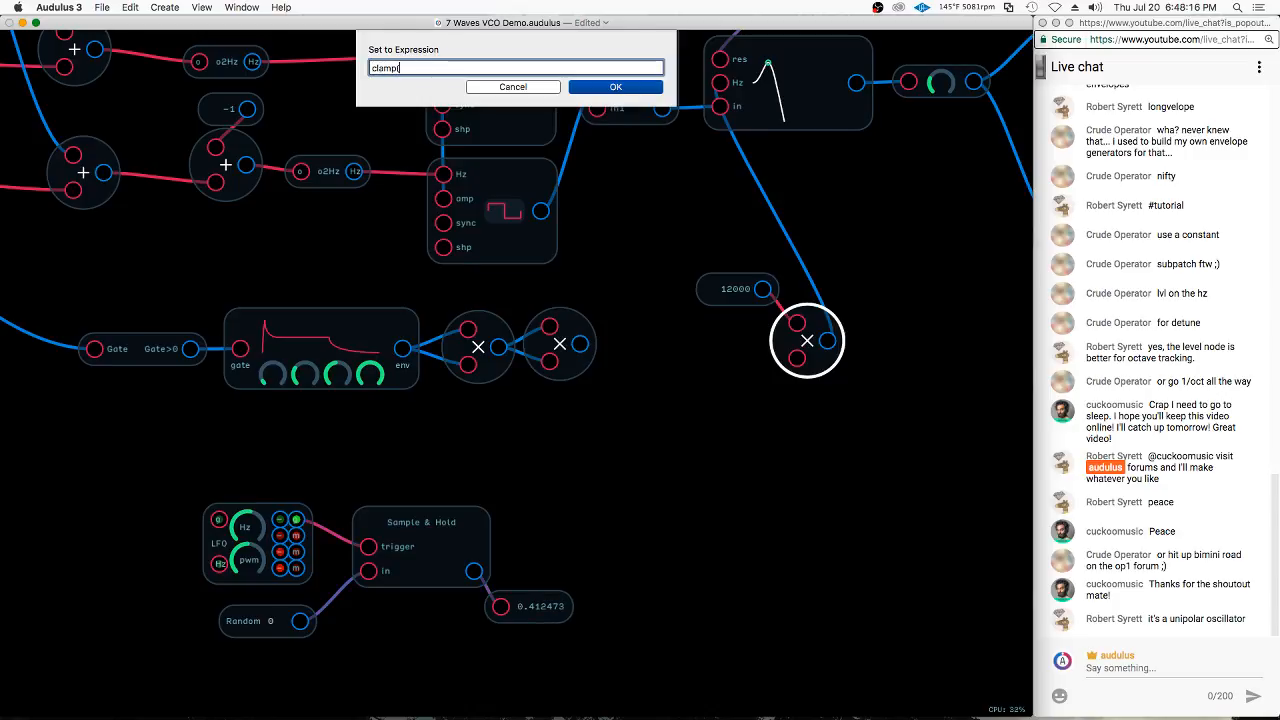
text(Signal,0,1))
key(Return)
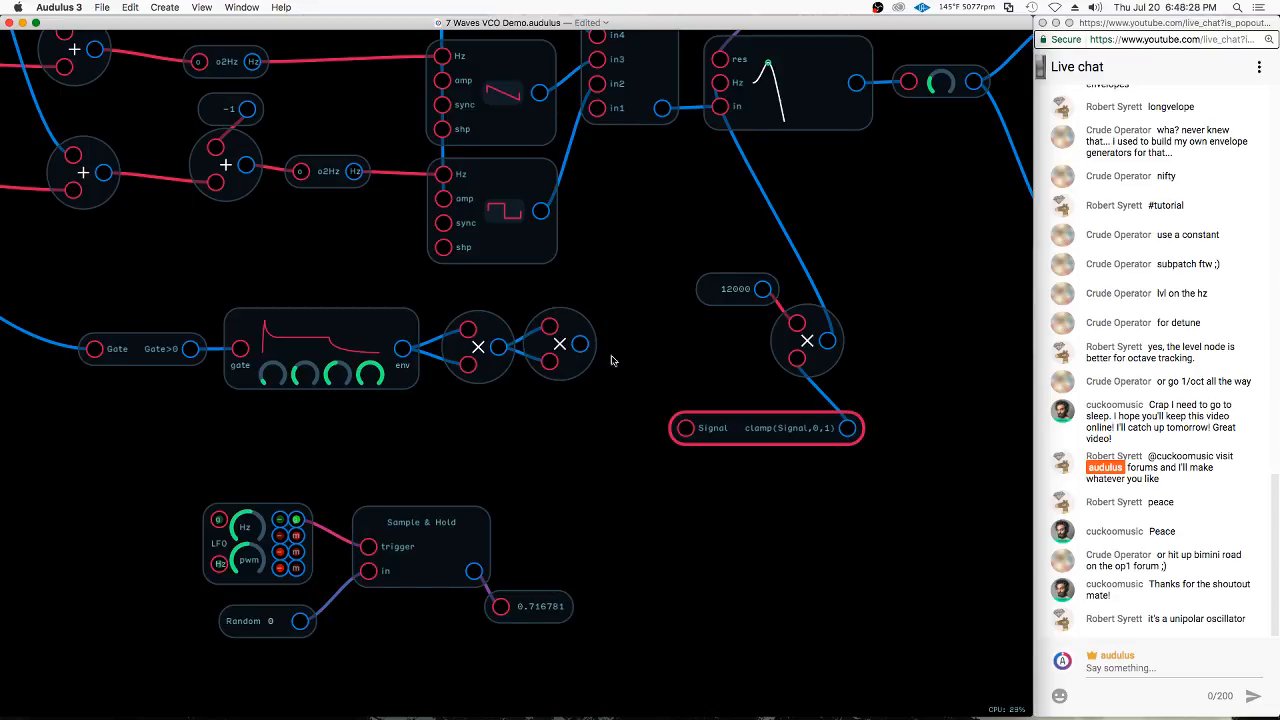
Insert an Add node between the squared envelope and the clamp expression
right_click(631, 383)
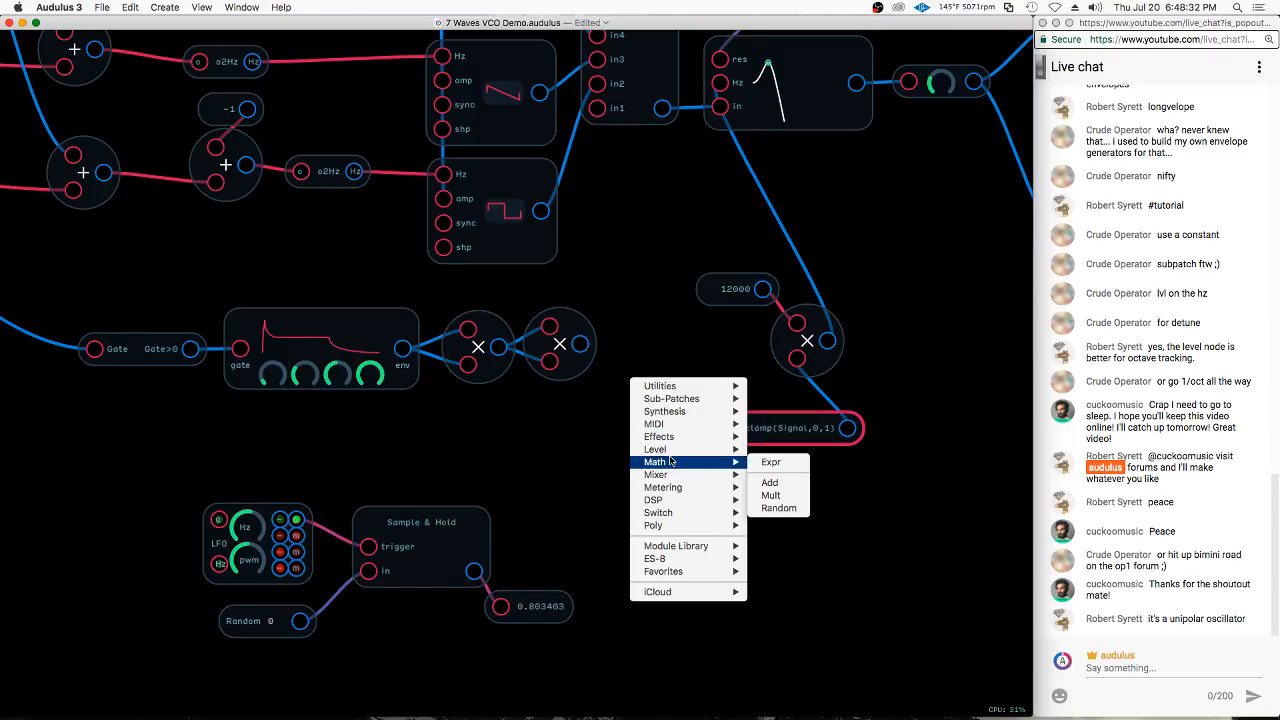
mouse_move(705, 468)
click(771, 484)
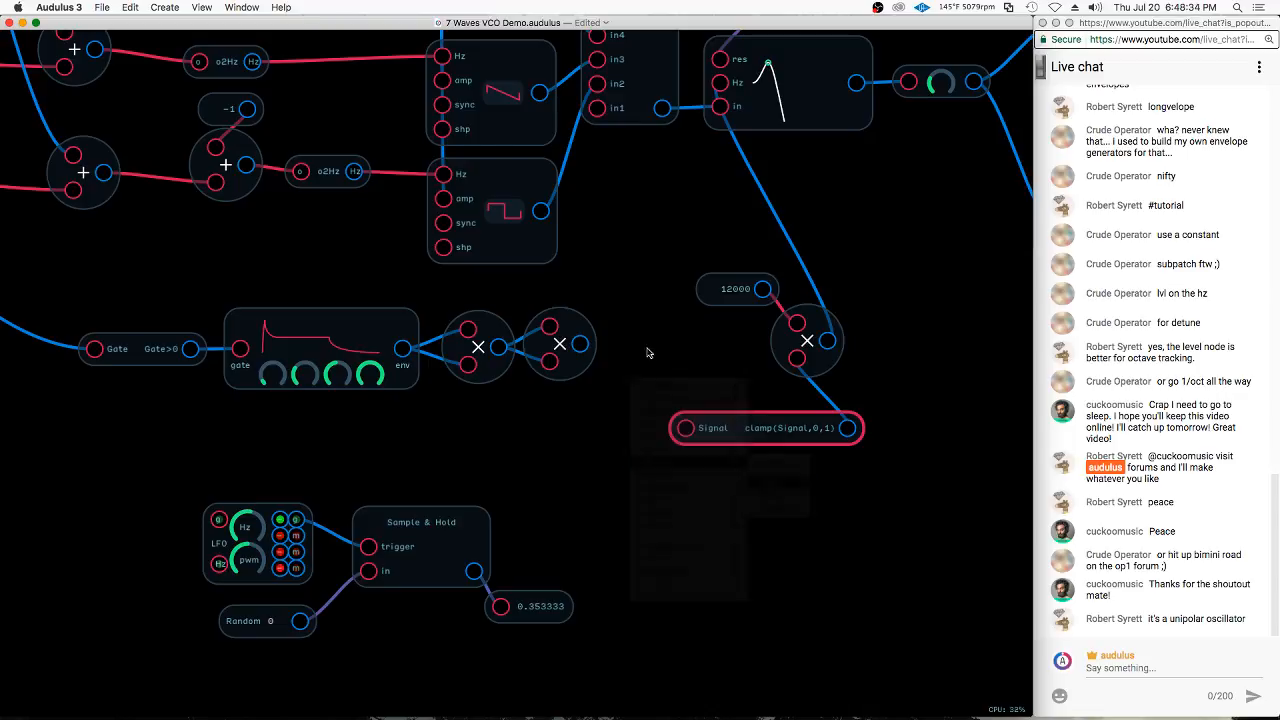
Connect the squared envelope to the Add node and feed the Sample & Hold output into a new Level node
drag(628, 372, 627, 325)
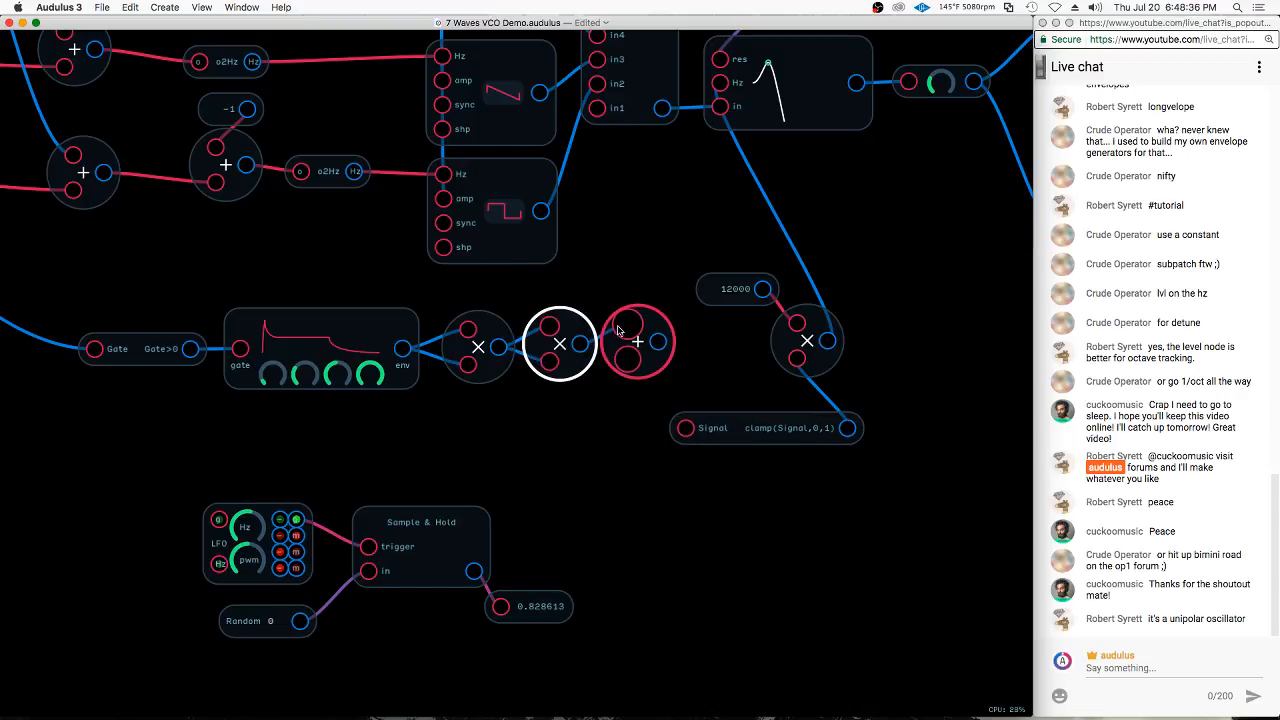
drag(474, 571, 621, 365)
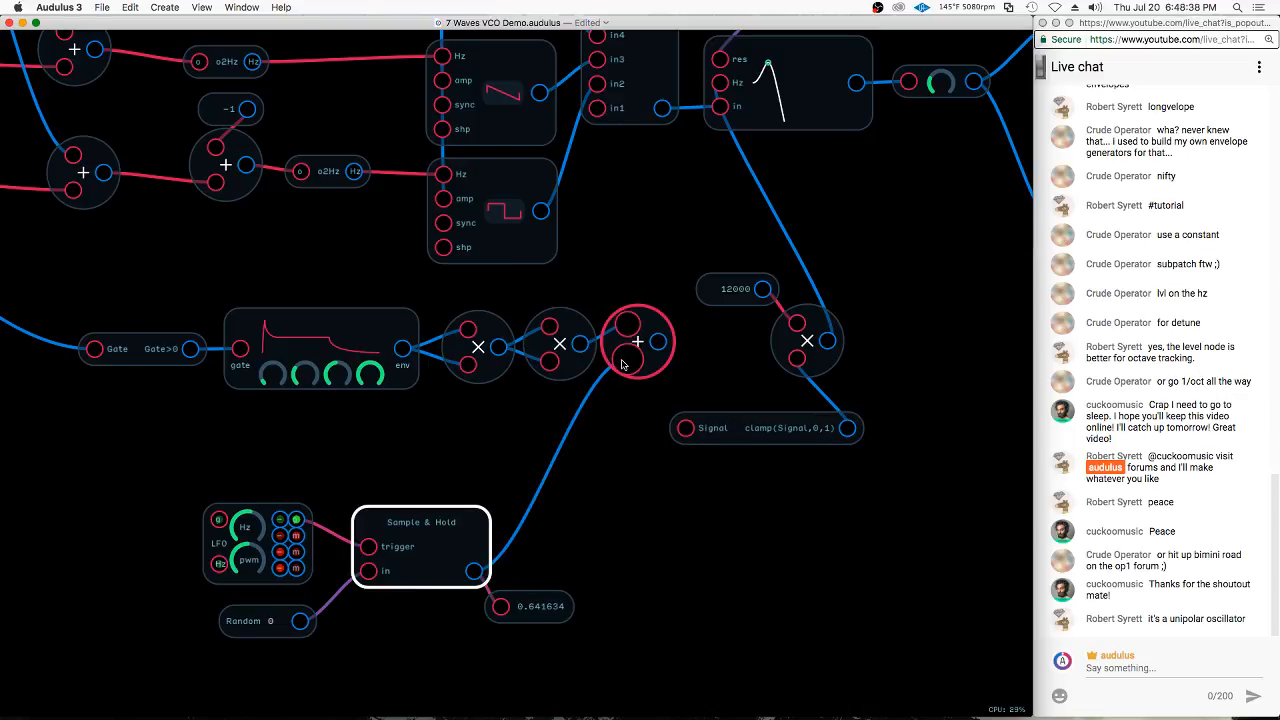
right_click(547, 490)
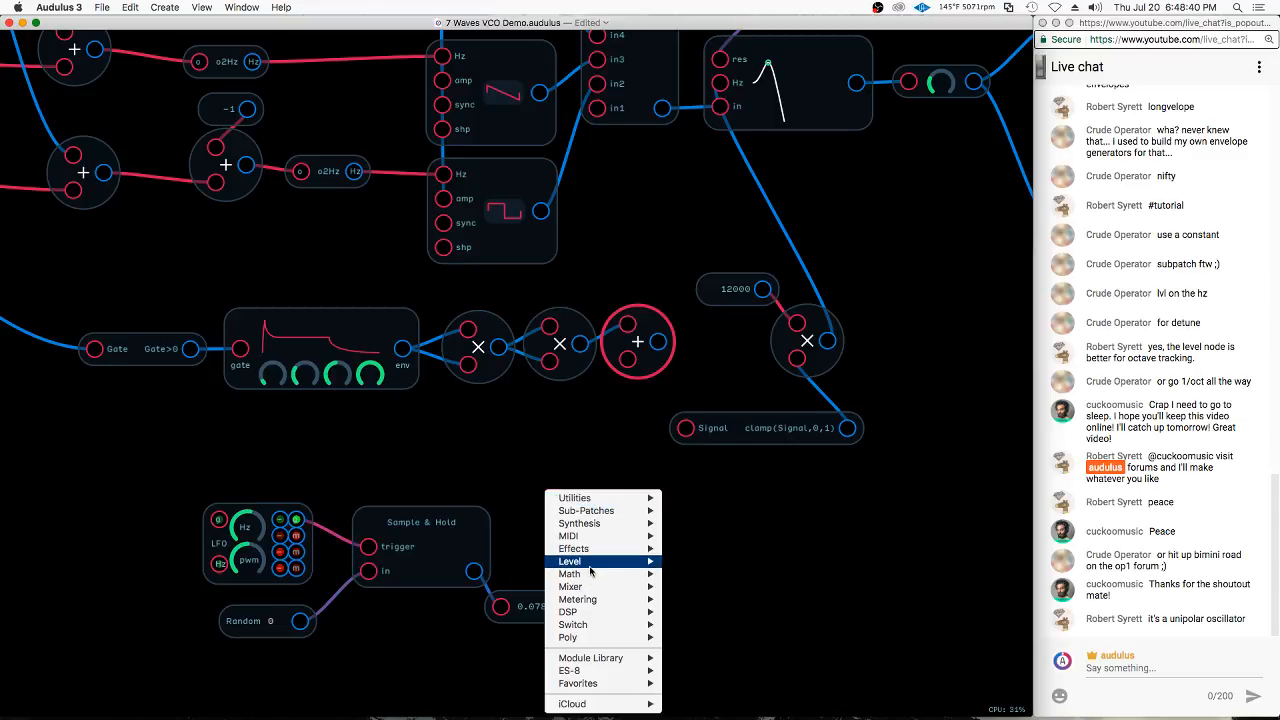
mouse_move(594, 562)
click(681, 562)
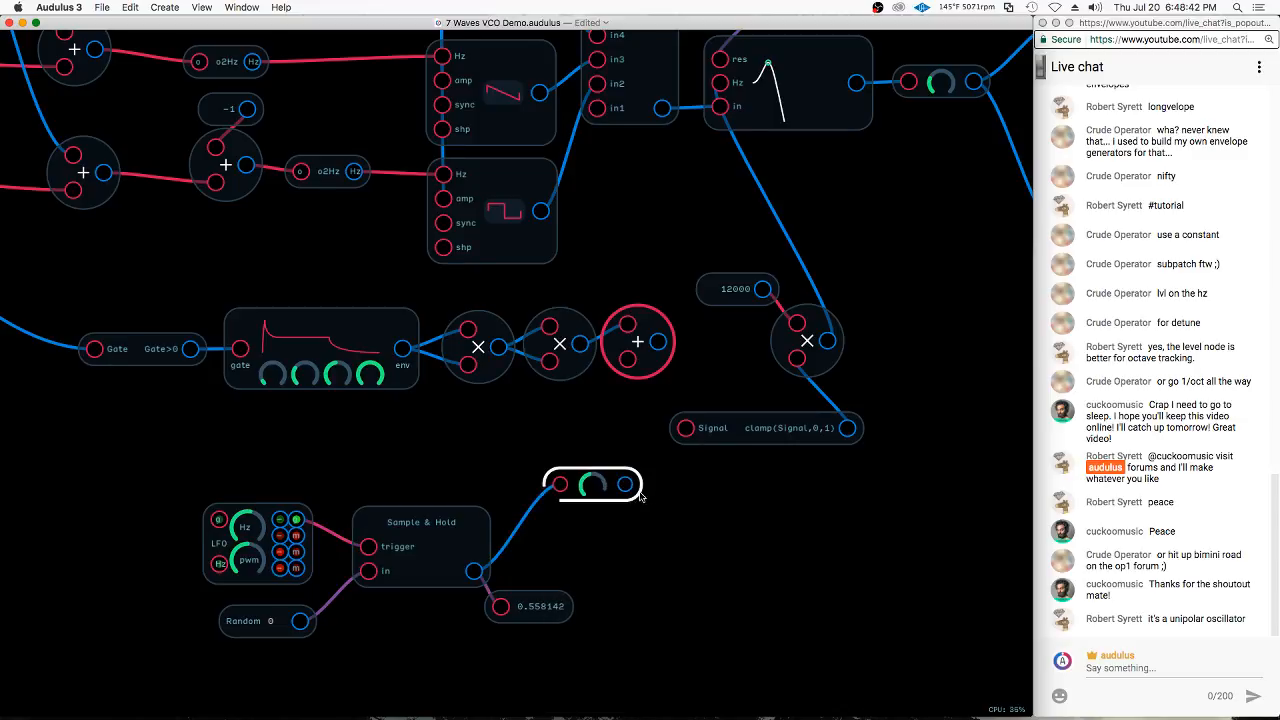
Mix the levelled random signal into the Add node, patch the sum directly into the 12000 multiplier, and adjust the sample-and-hold LFO rate
drag(624, 482, 797, 370)
drag(755, 428, 765, 436)
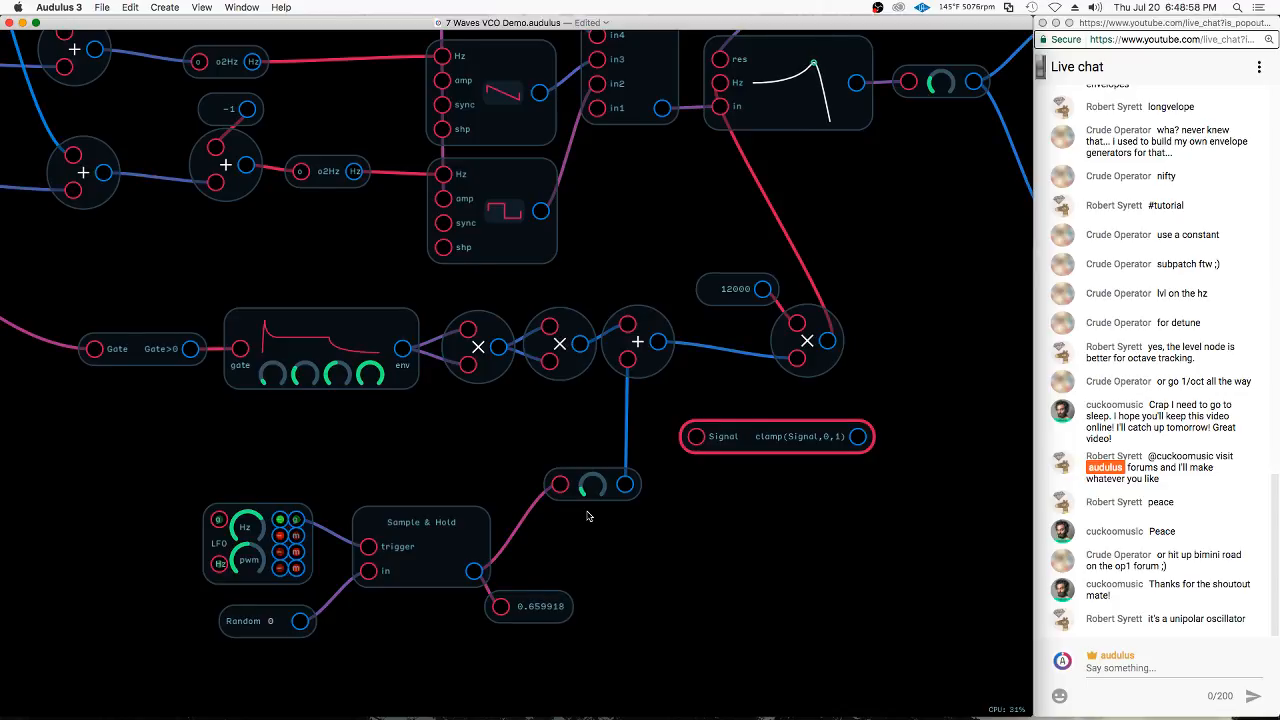
drag(252, 530, 278, 524)
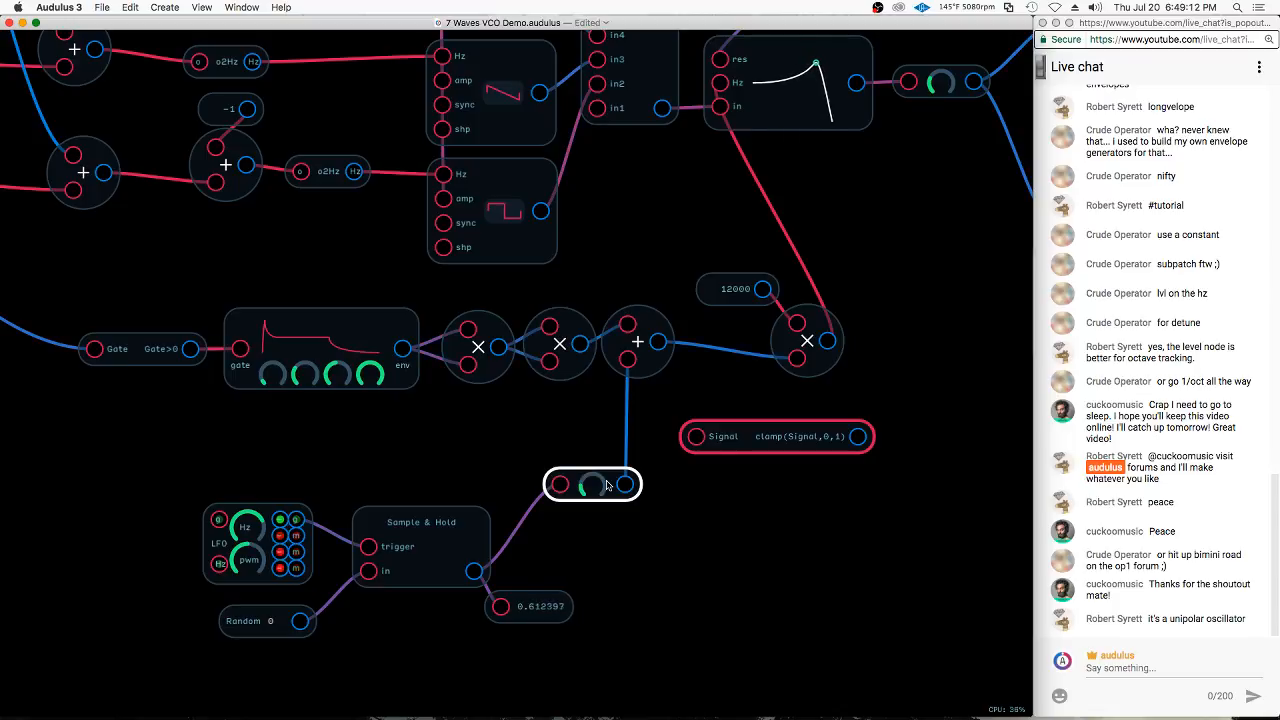
Move the speaker output node slightly farther from the two Delay nodes
click(534, 520)
scroll(540, 518, down, 5)
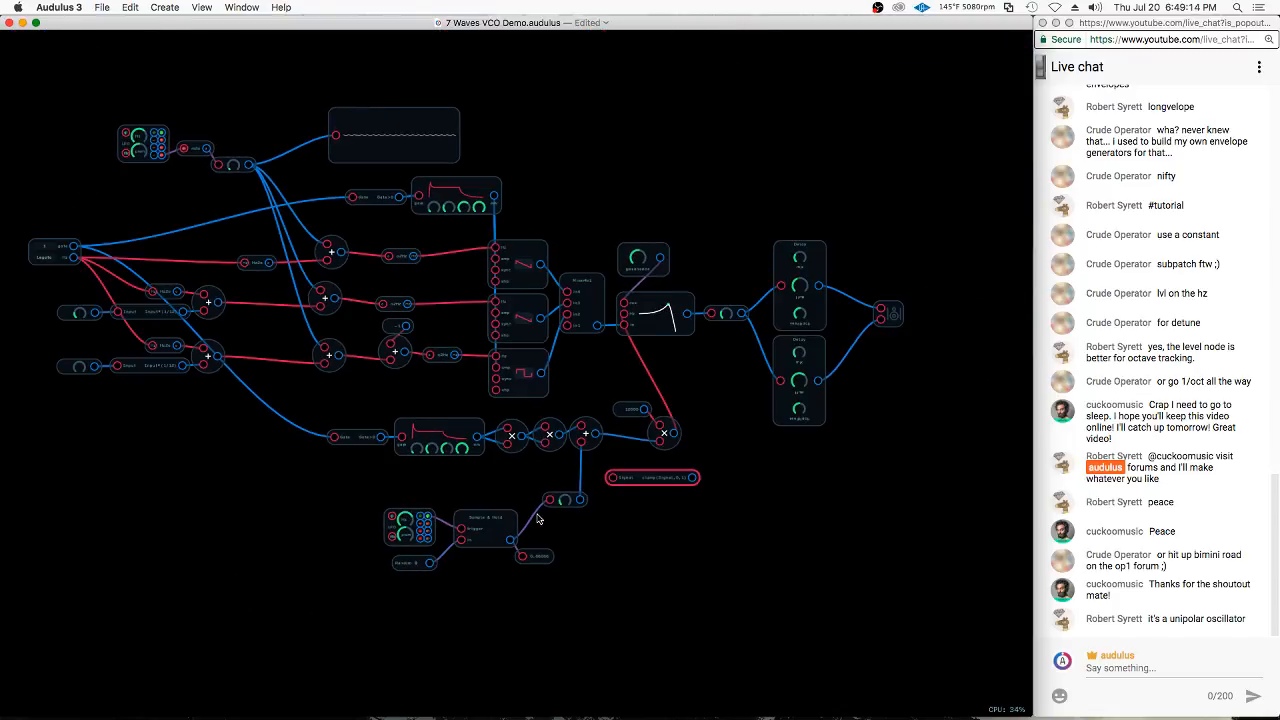
drag(893, 316, 910, 316)
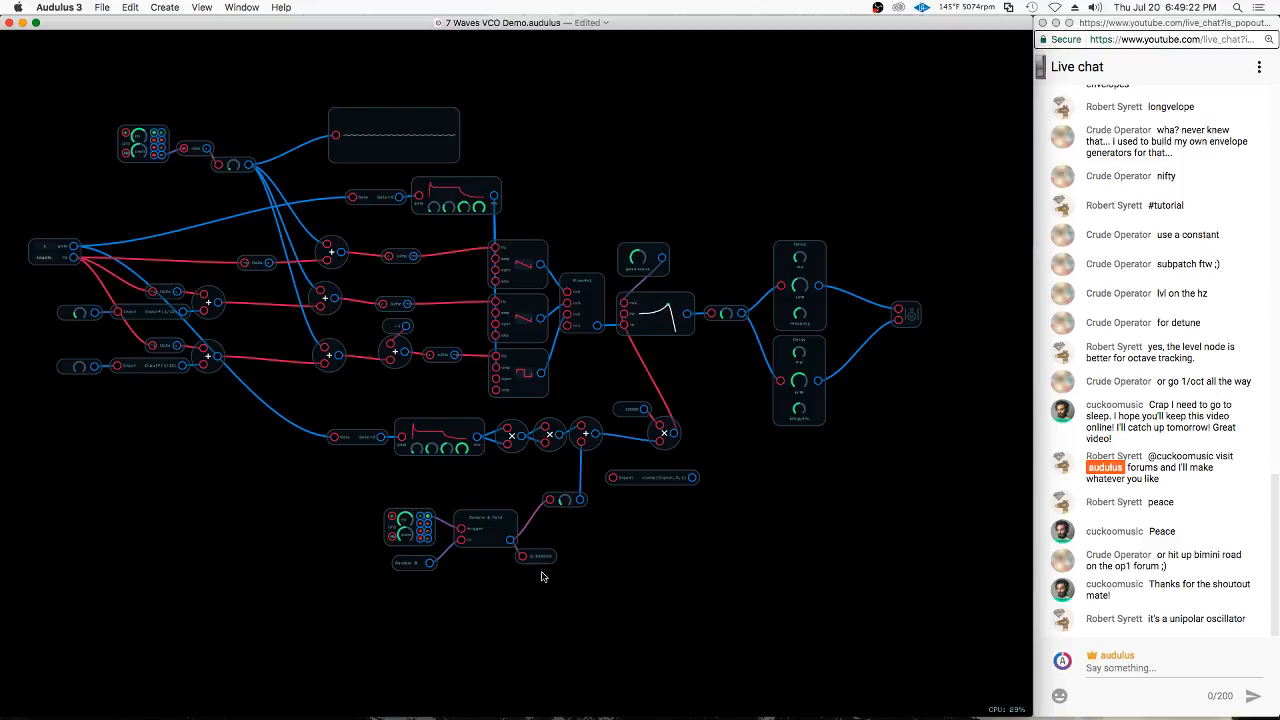
Select every node in the patch and group them all into a single module
scroll(163, 174, up, 5)
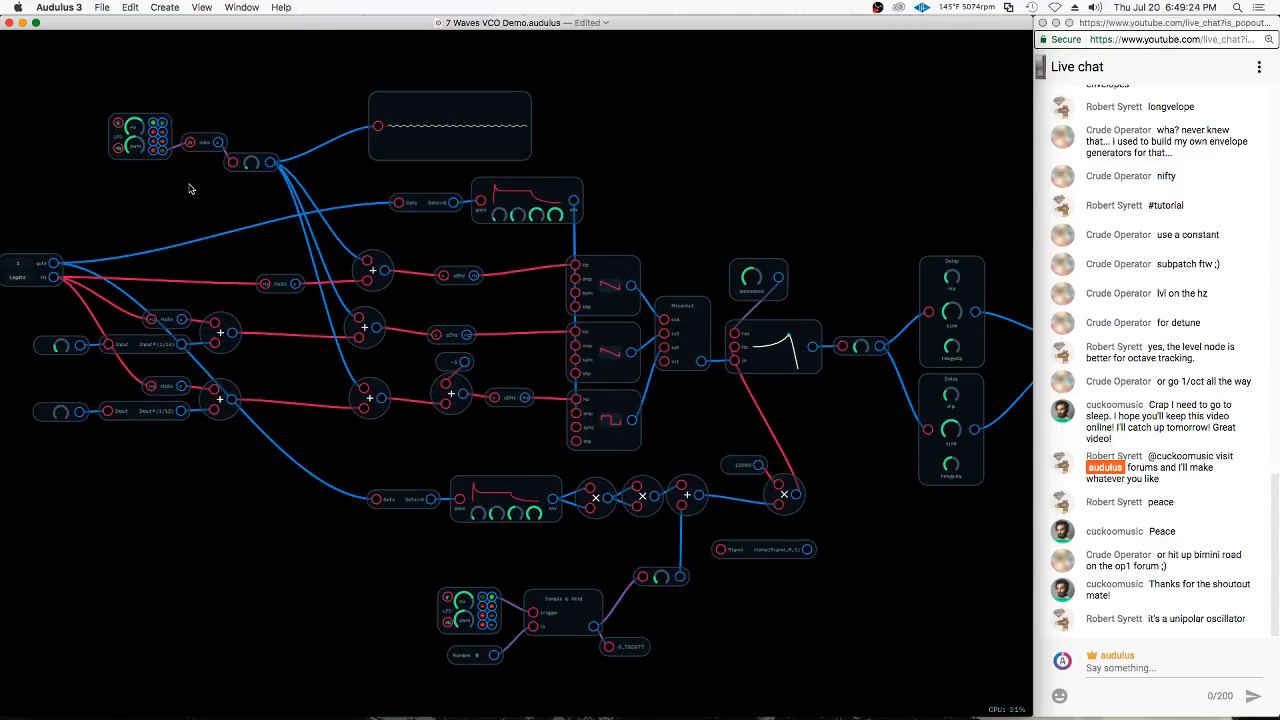
scroll(180, 197, down, 2)
scroll(180, 197, down, 1)
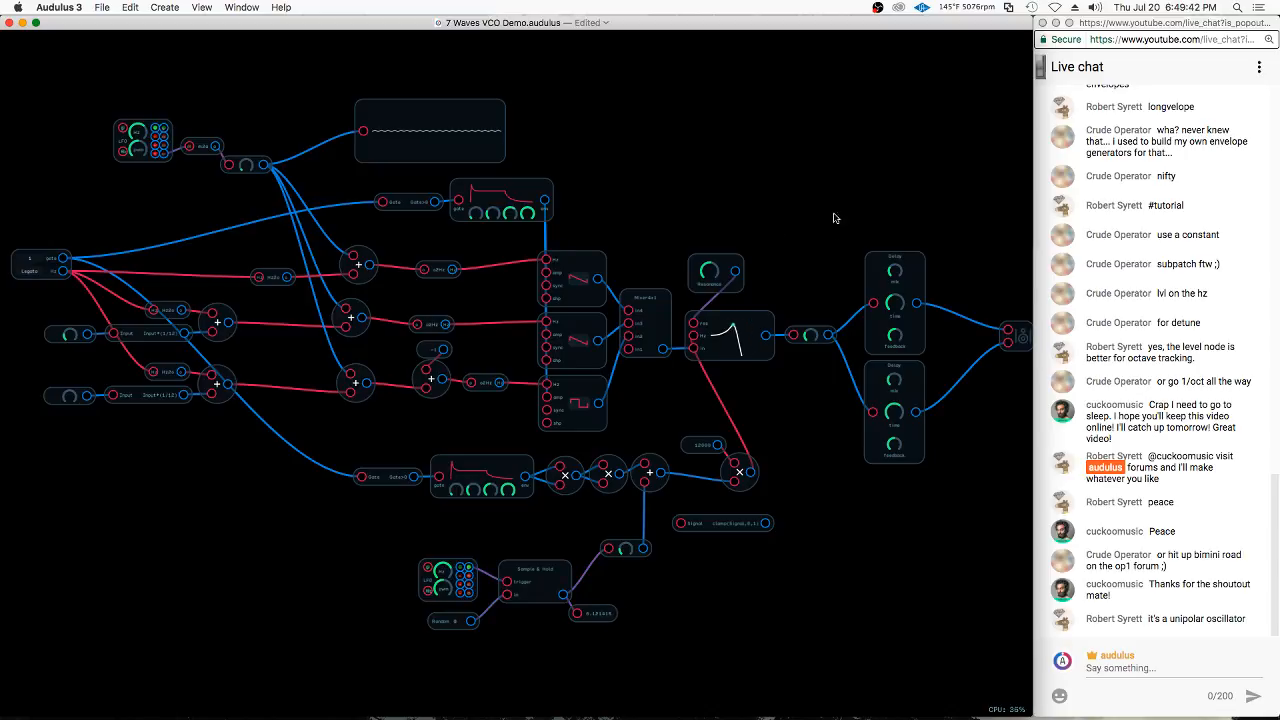
scroll(262, 87, down, 2)
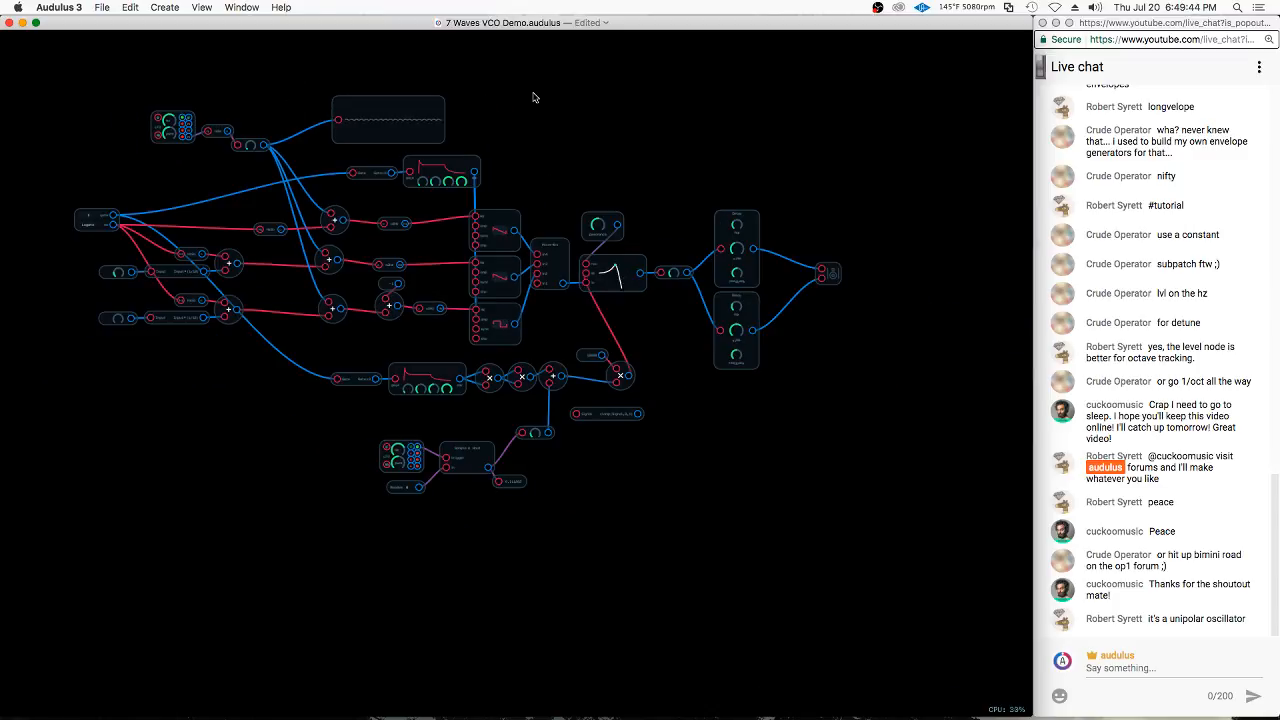
mouse_move(398, 63)
mouse_down()
mouse_move(177, 63)
mouse_move(54, 129)
mouse_move(26, 449)
mouse_move(590, 591)
mouse_move(955, 110)
mouse_move(903, 129)
mouse_up()
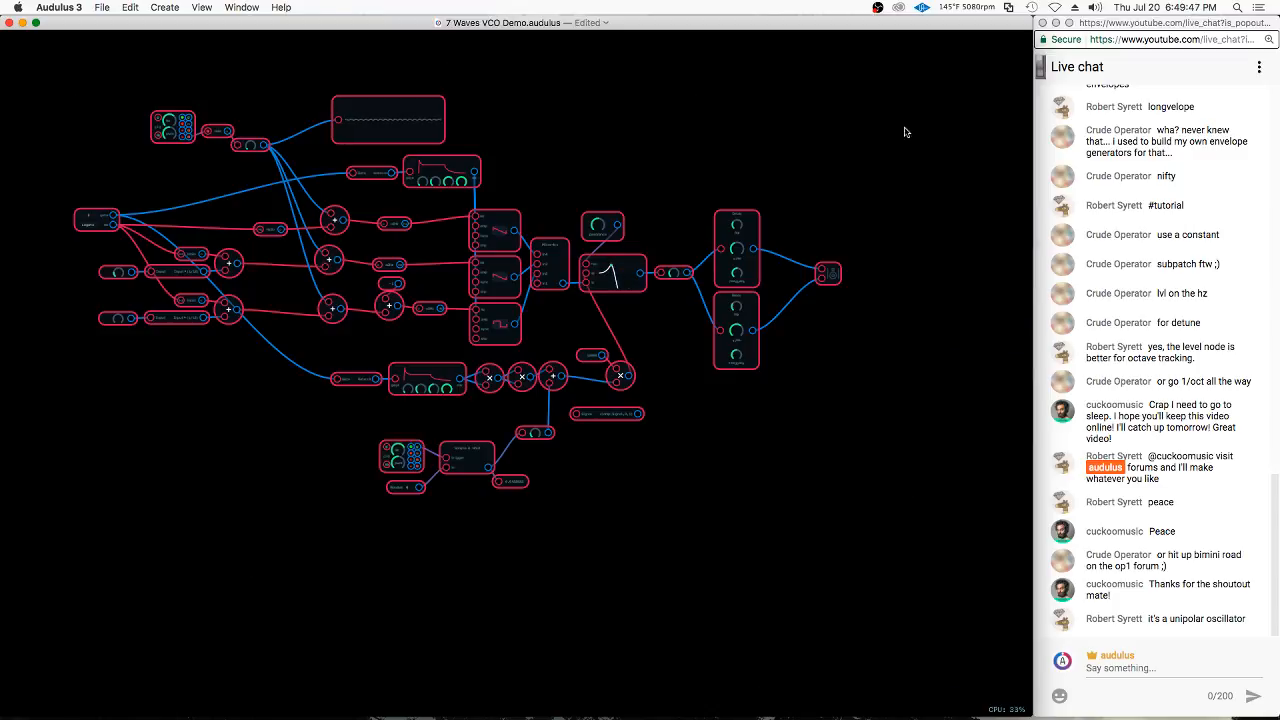
right_click(746, 236)
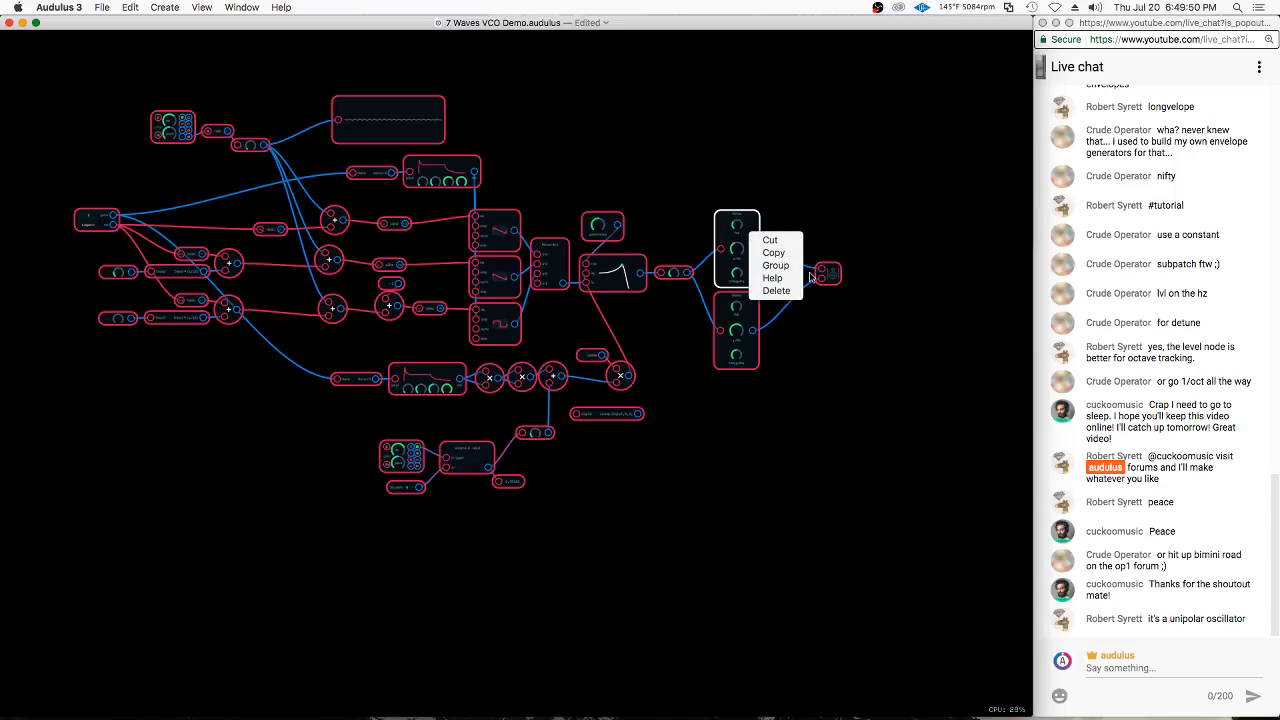
click(776, 265)
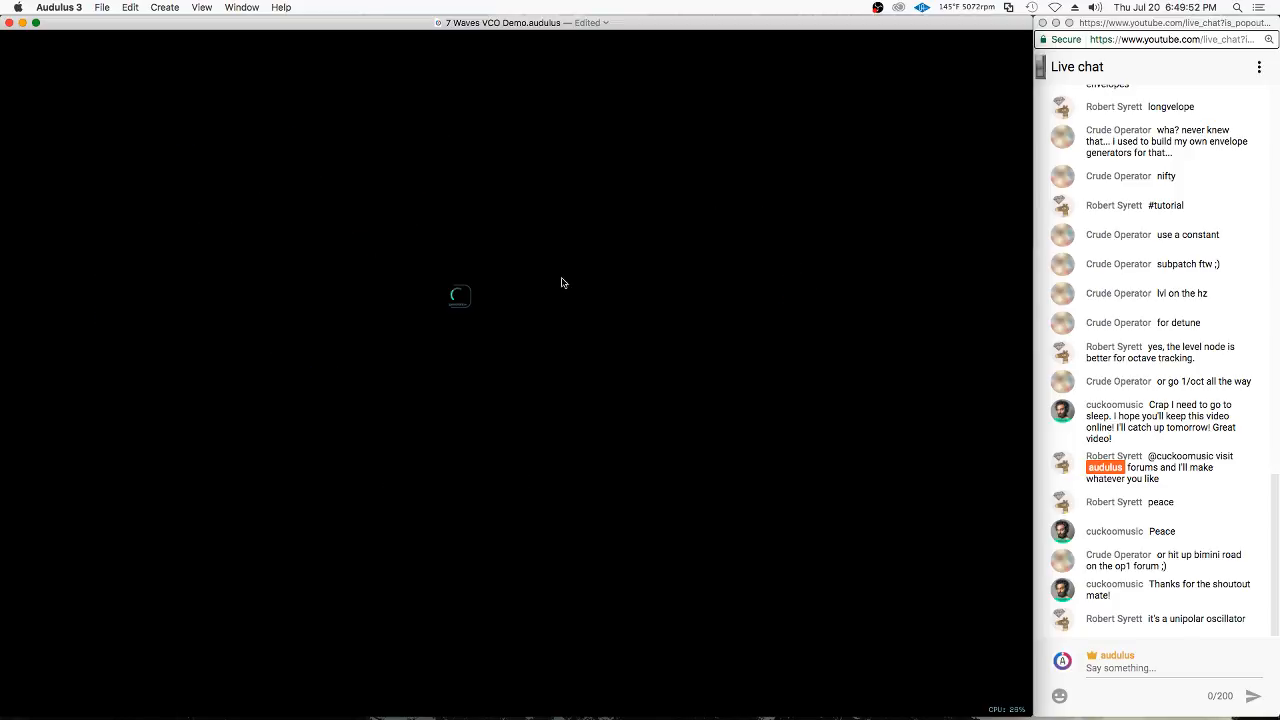
Examine the grouped module's Resonance knob and return to the view of the individual patch nodes
scroll(451, 295, up, 6)
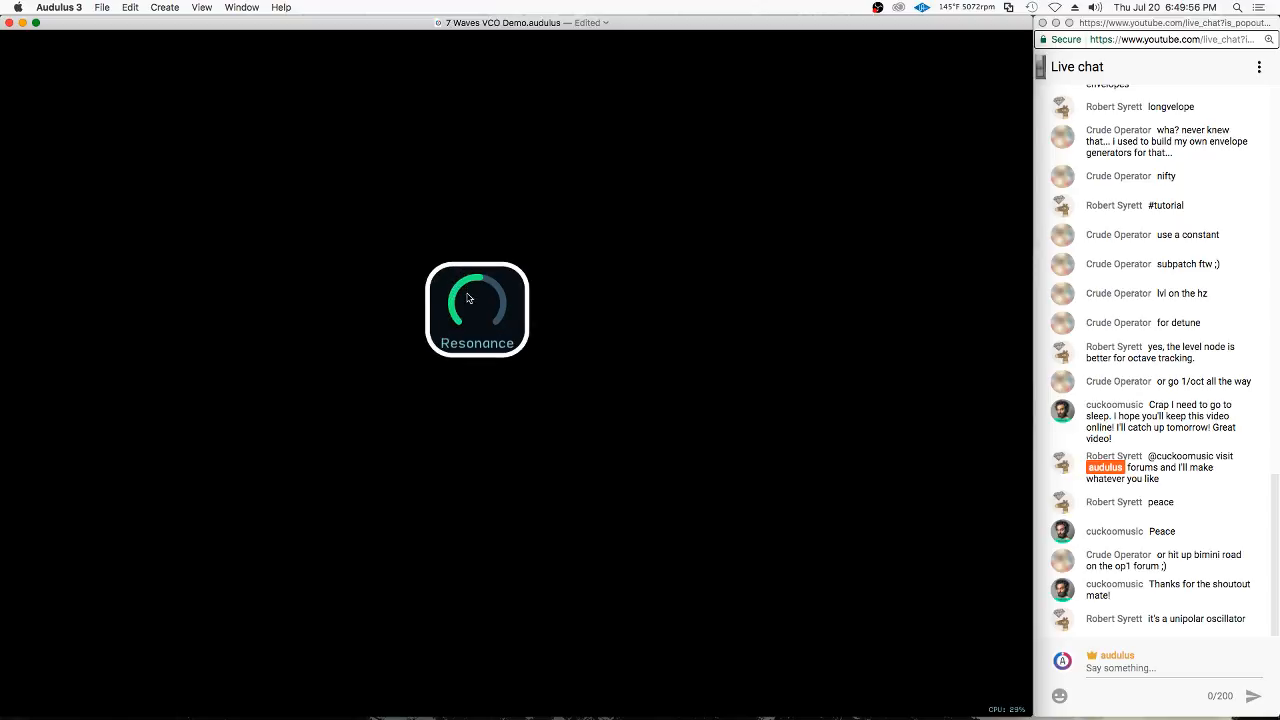
right_click(517, 288)
click(517, 282)
key(BackSpace)
scroll(540, 410, up, 10)
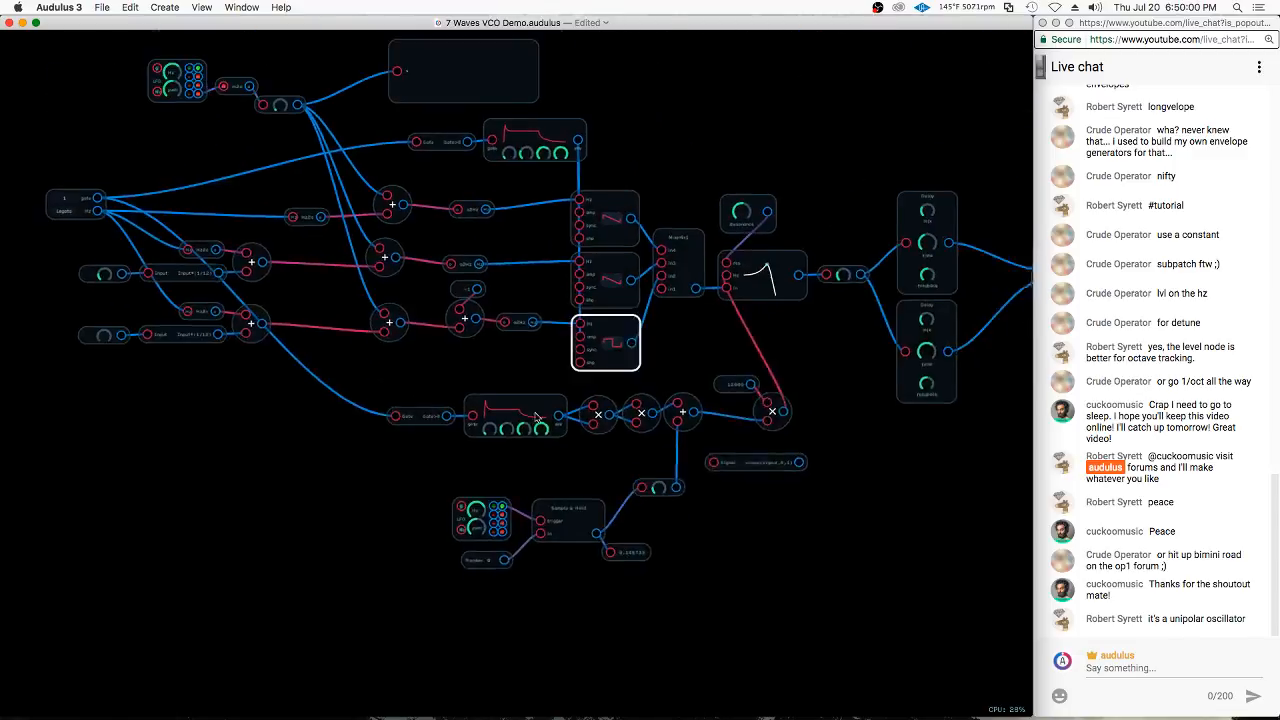
Copy the Resonance knob, paste it below the filter envelope, and connect it to the envelope's attack input
scroll(703, 286, up, 2)
drag(702, 286, 703, 294)
key(super+c)
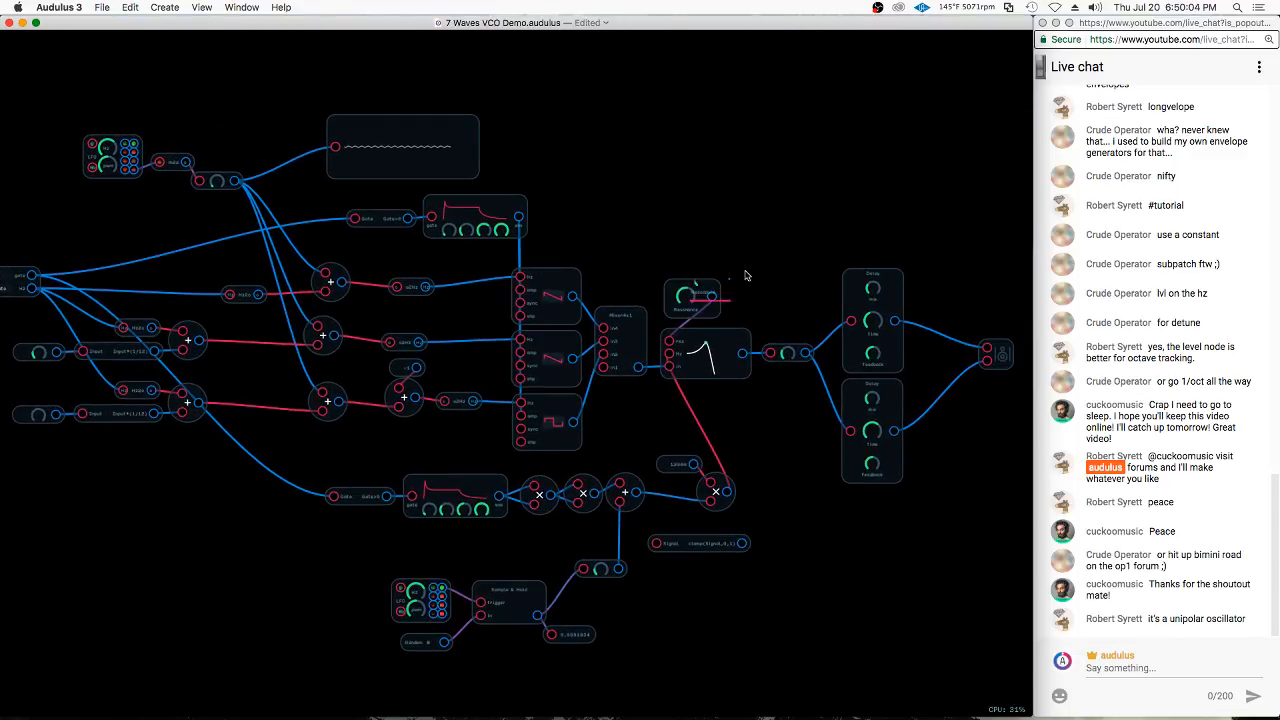
key(super+v)
drag(406, 498, 434, 449)
scroll(424, 544, up, 5)
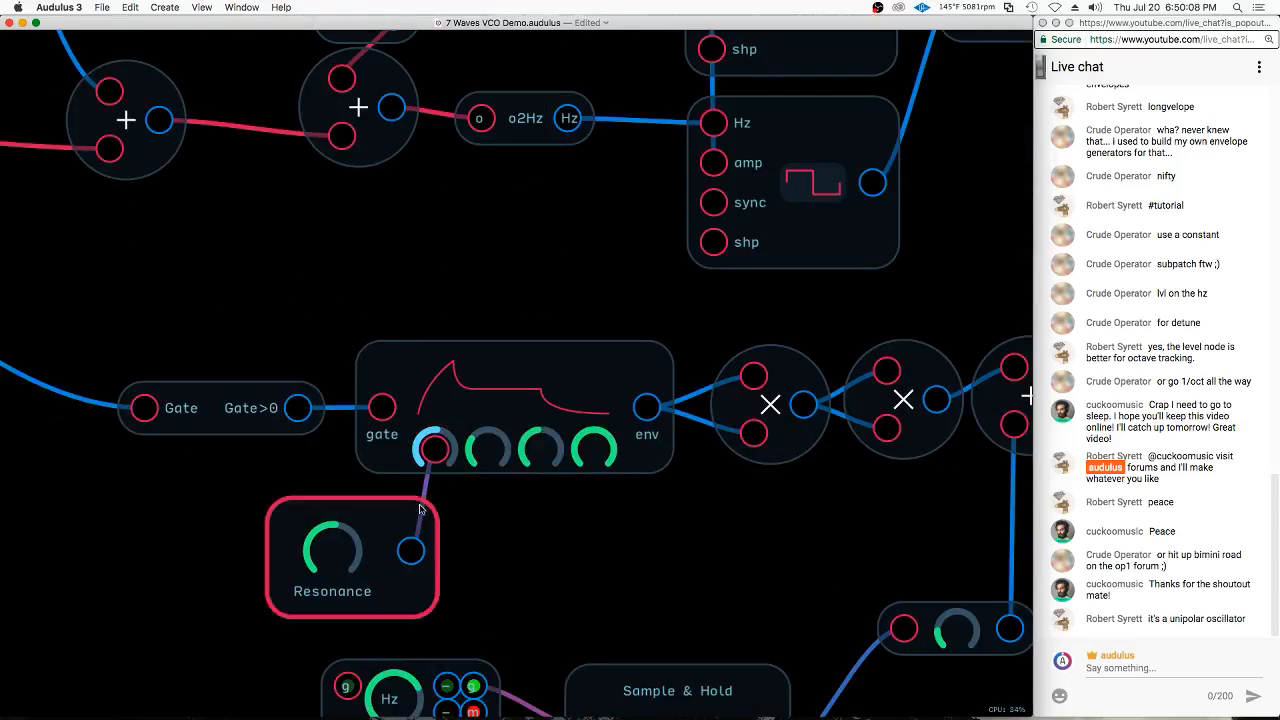
Rename the copied Resonance knob as fA and connect a duplicate of it to the filter envelope's decay input
right_click(402, 584)
click(440, 660)
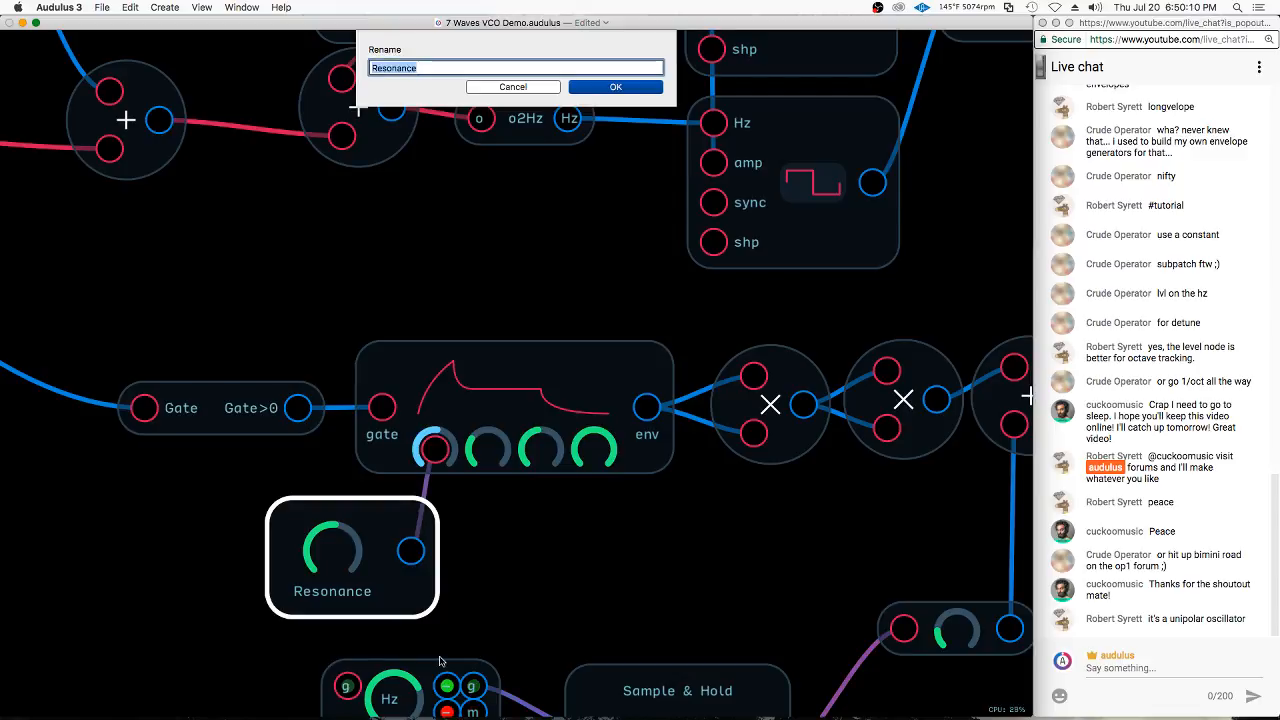
text(A)
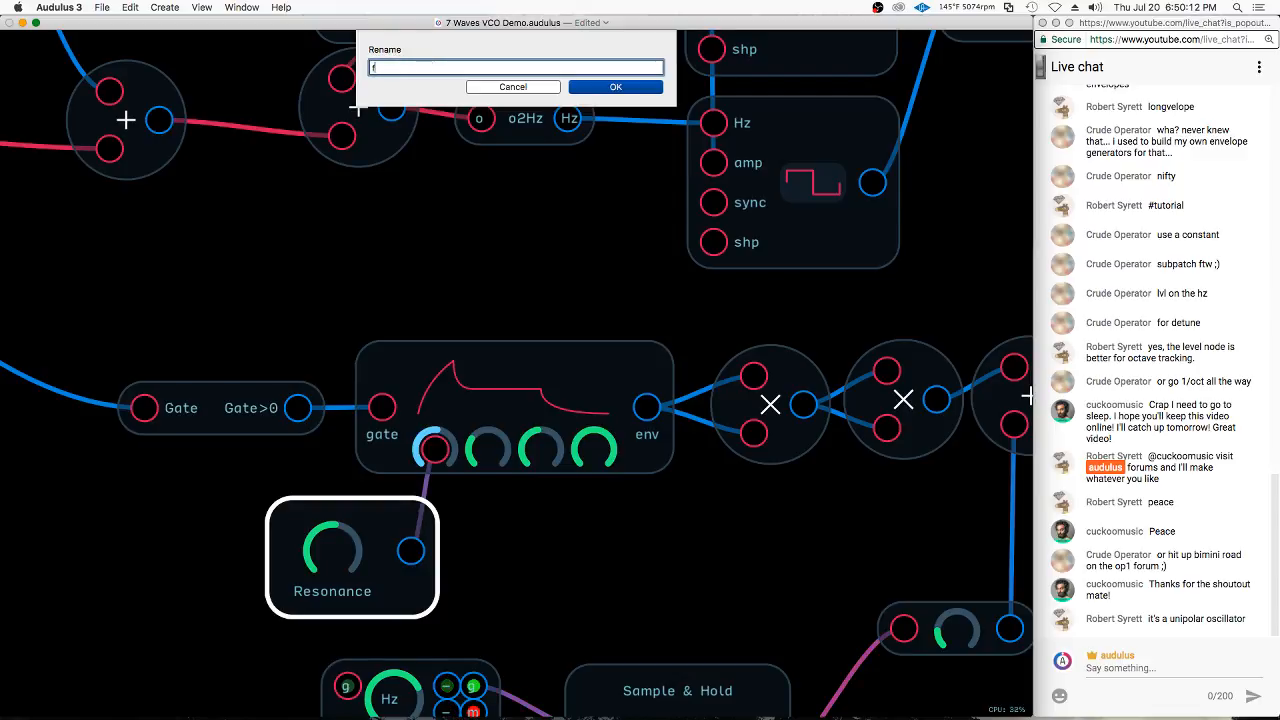
key(Return)
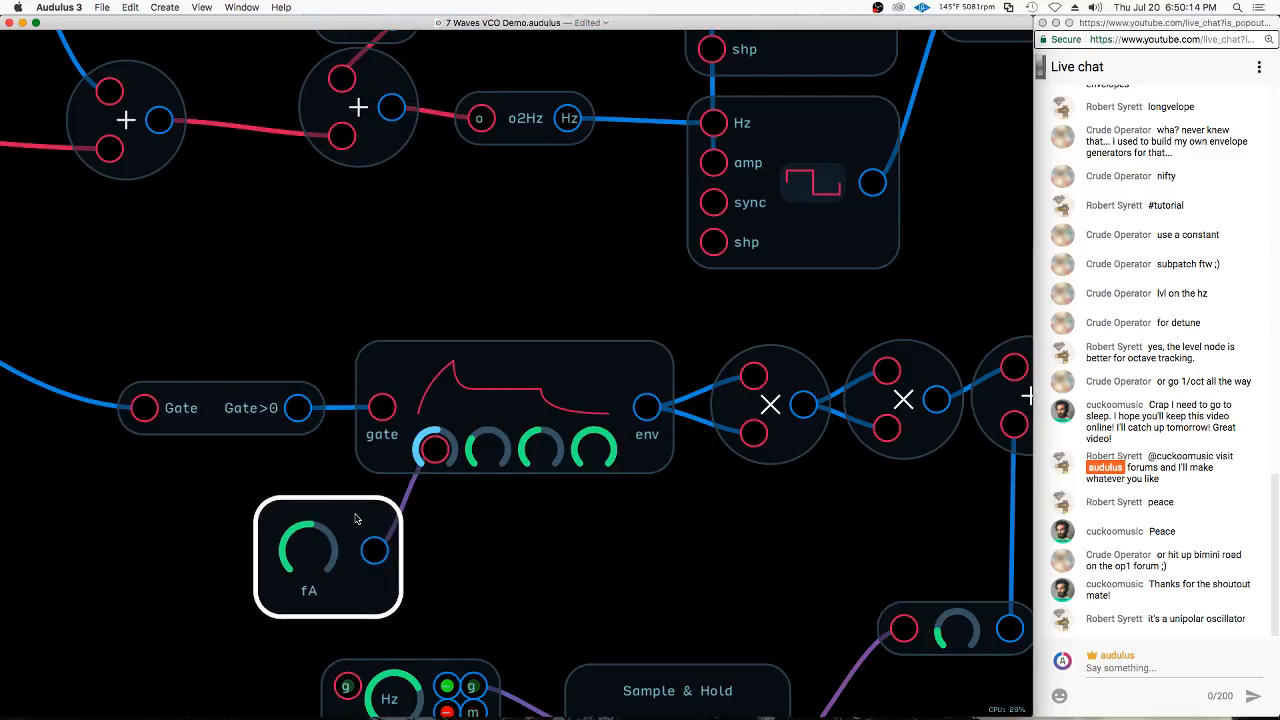
drag(420, 478, 488, 449)
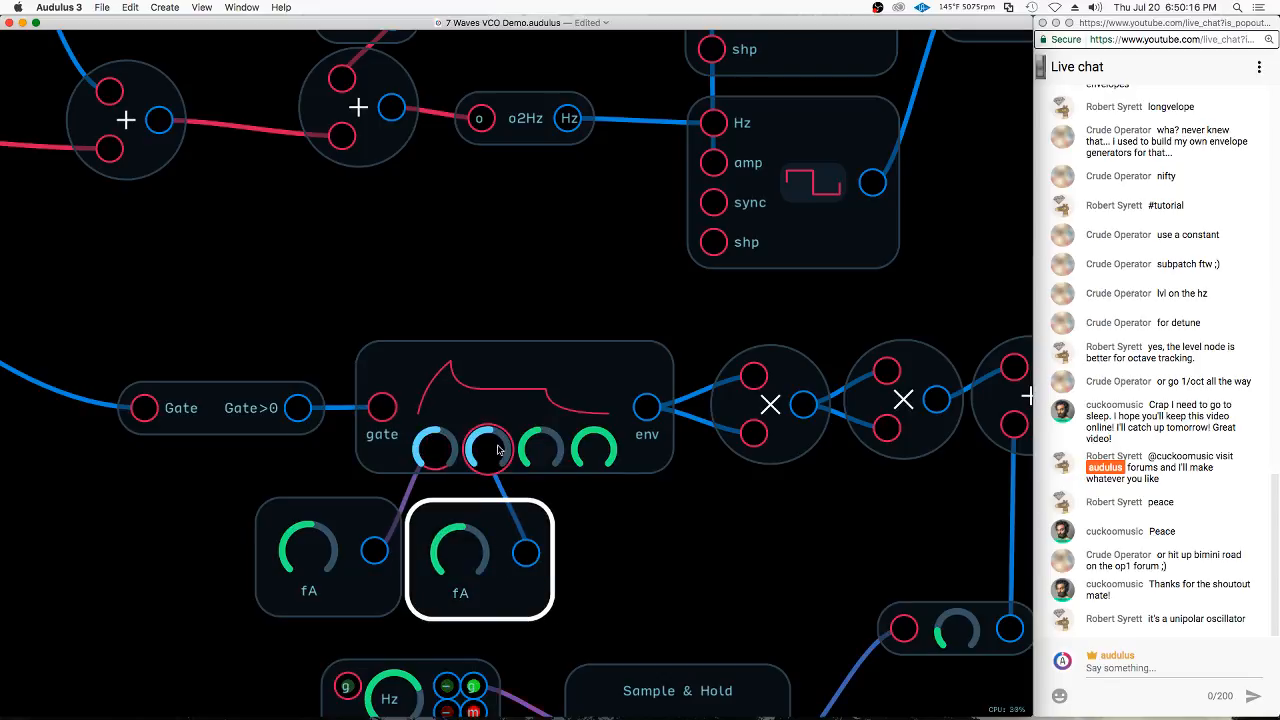
right_click(456, 566)
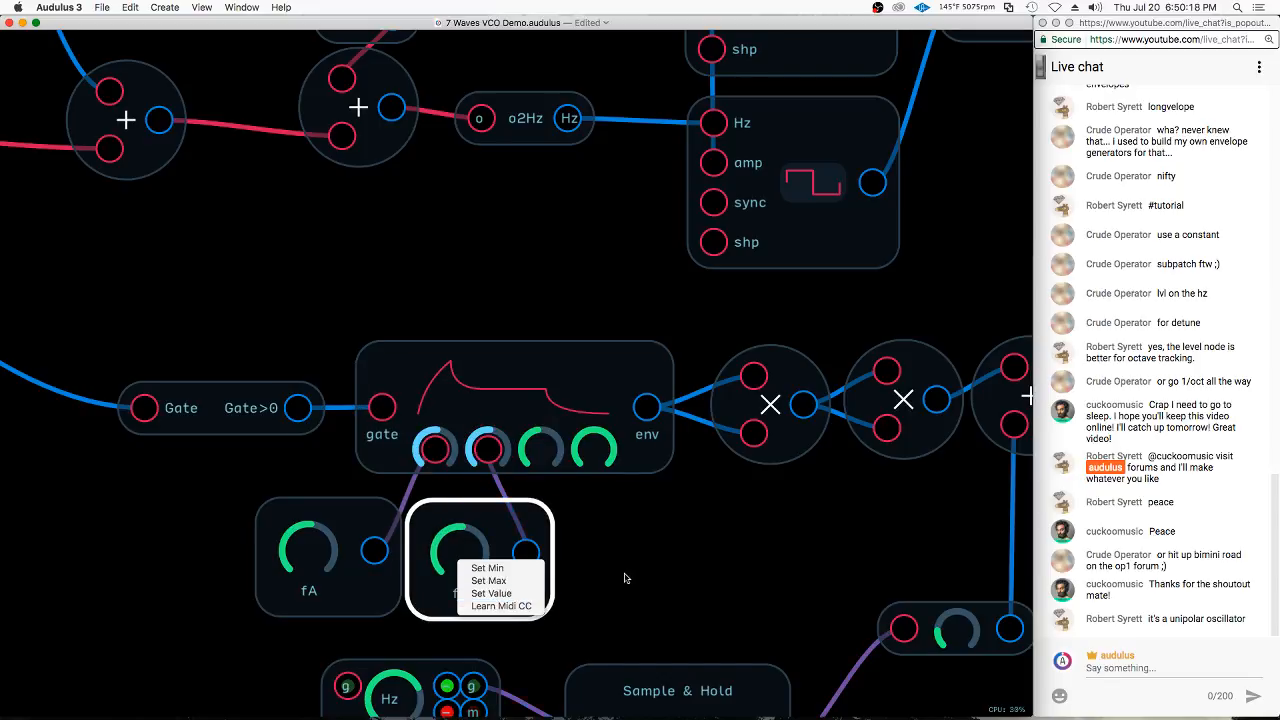
right_click(504, 611)
click(637, 556)
right_click(464, 547)
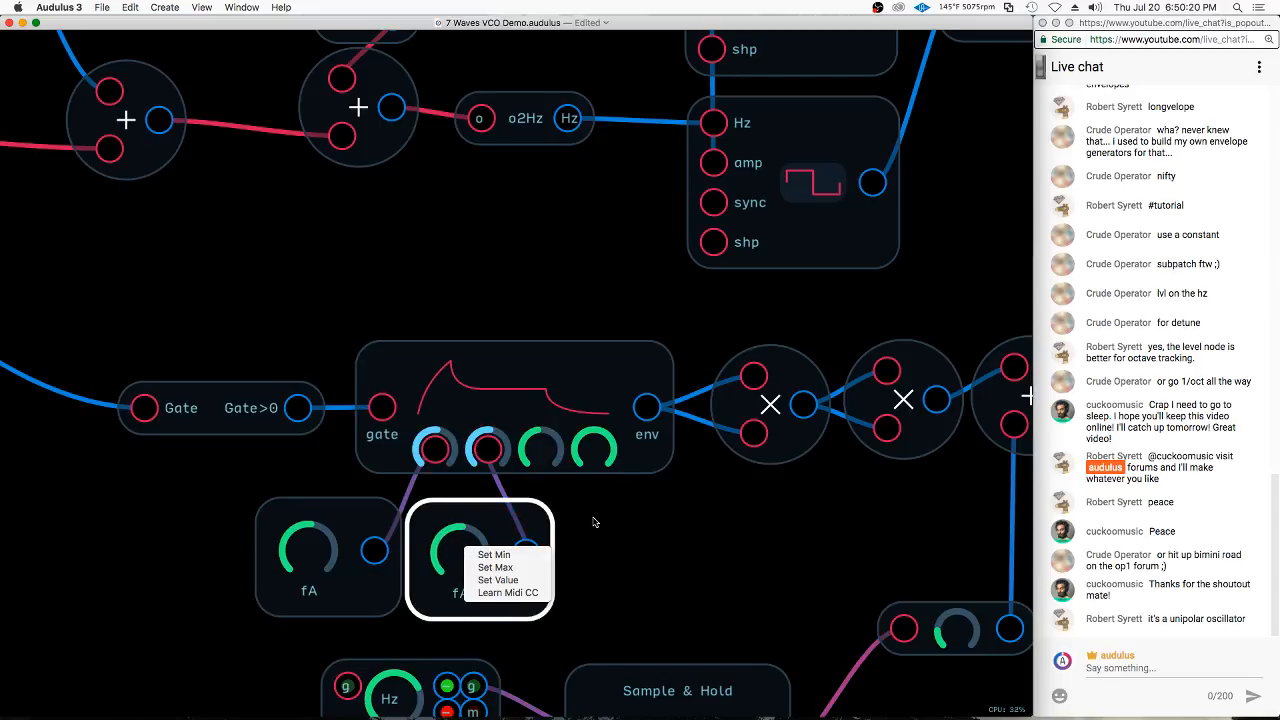
click(643, 516)
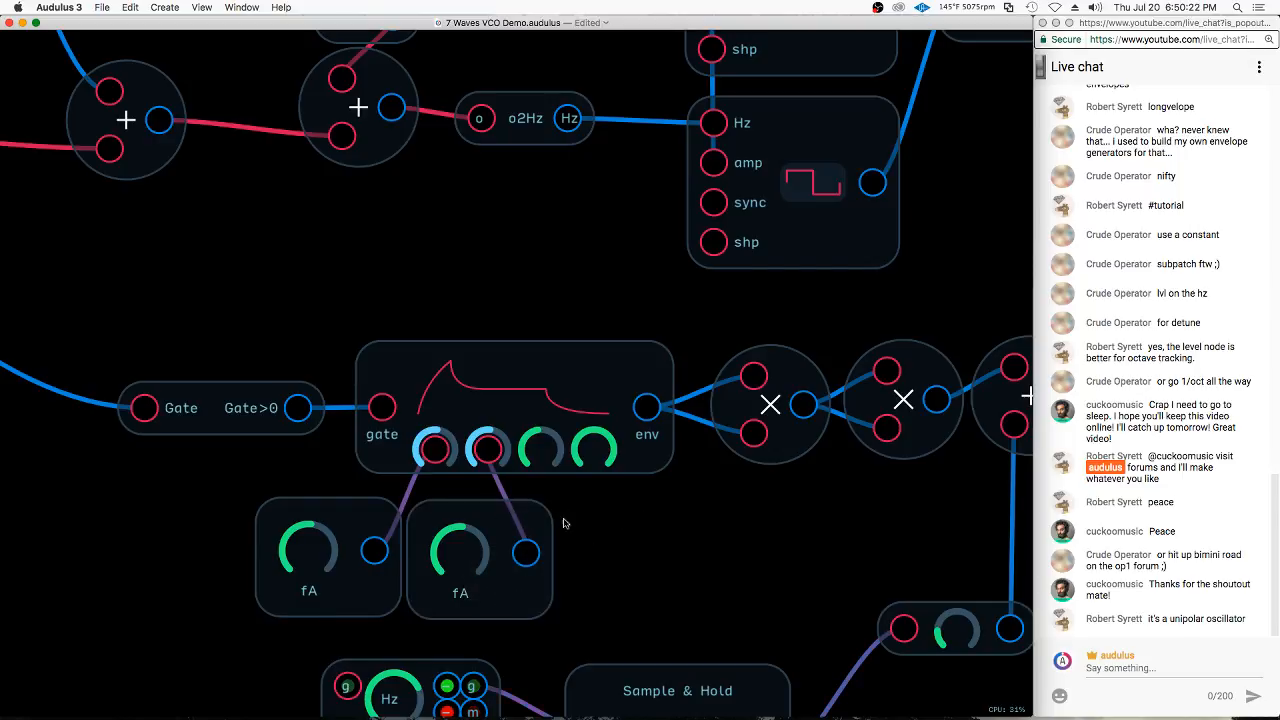
right_click(461, 550)
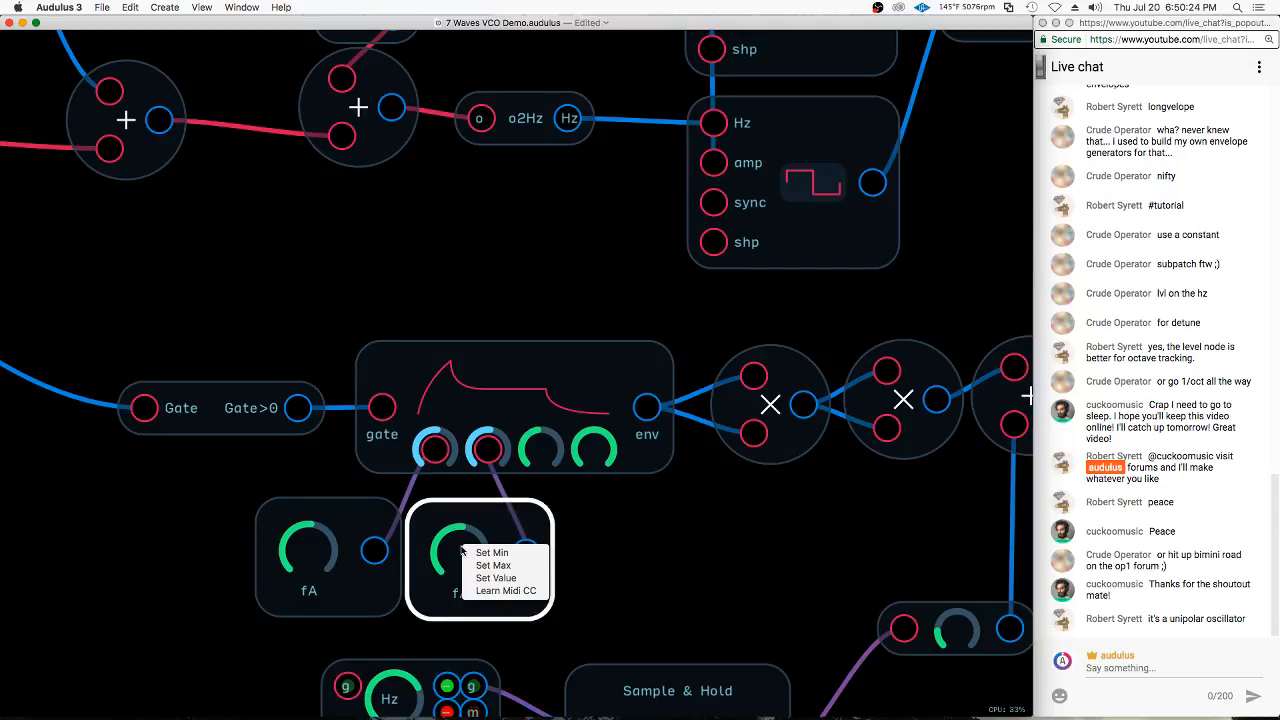
click(616, 586)
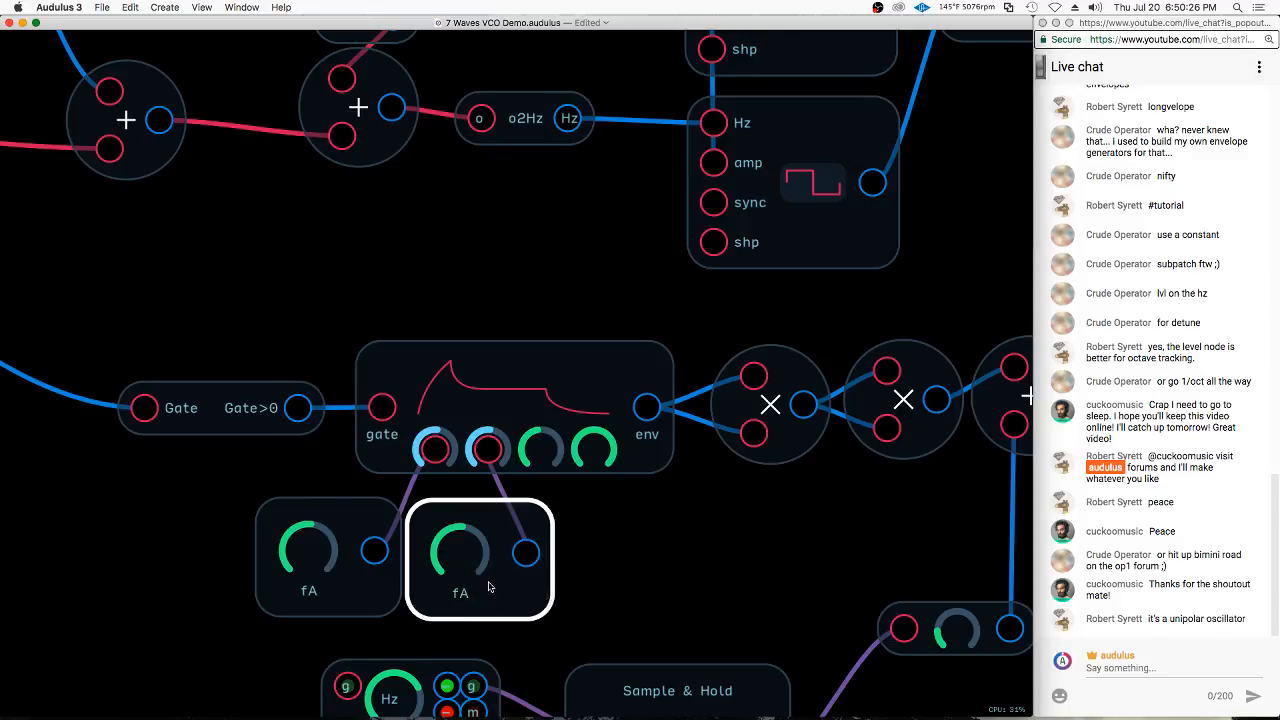
Rename the knob connected to the filter envelope's decay as fD
right_click(496, 588)
click(522, 652)
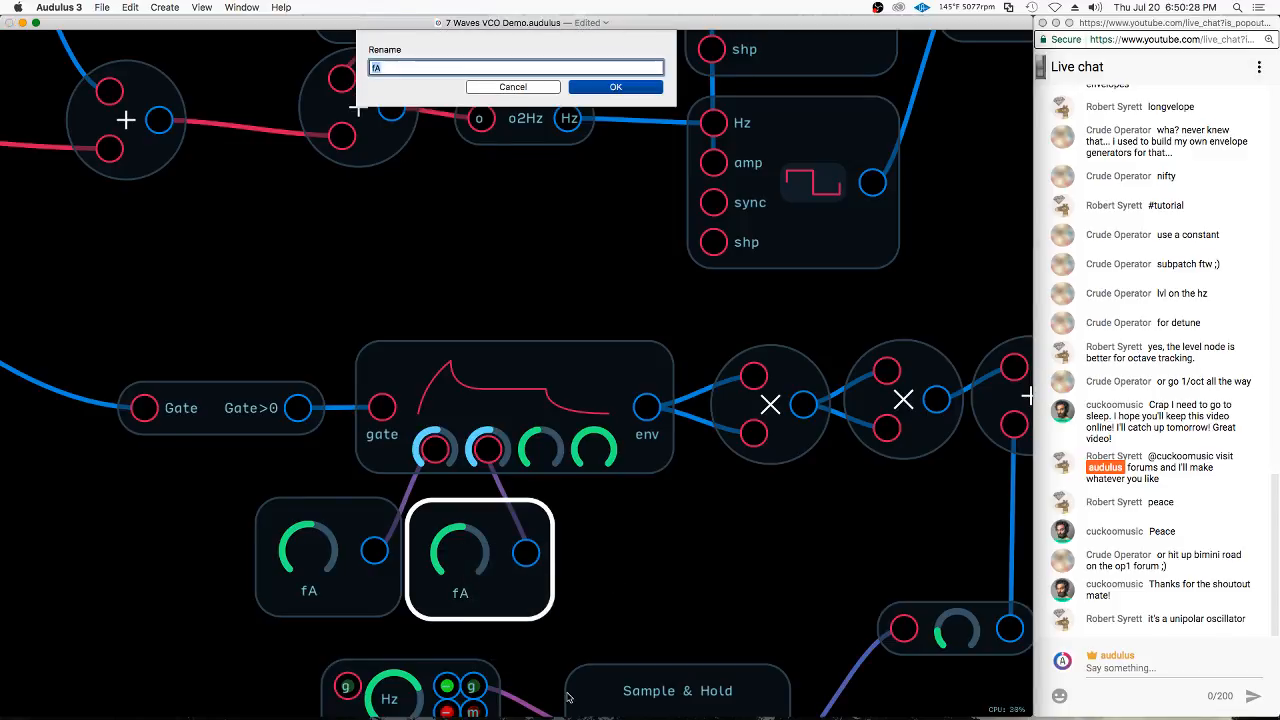
key(BackSpace)
text(D)
key(Return)
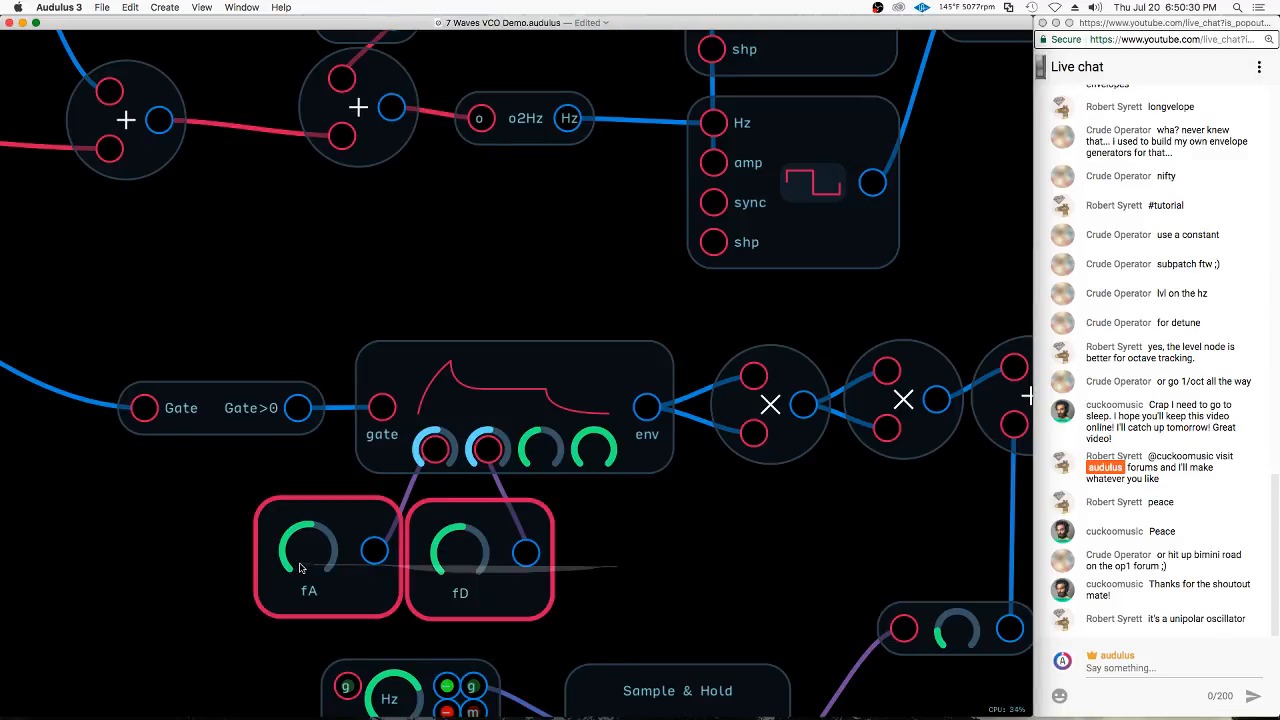
Duplicate the fA and fD knobs beside the originals and connect the copies to the filter envelope's sustain and release inputs
key(super+v)
drag(574, 545, 824, 605)
drag(681, 553, 542, 450)
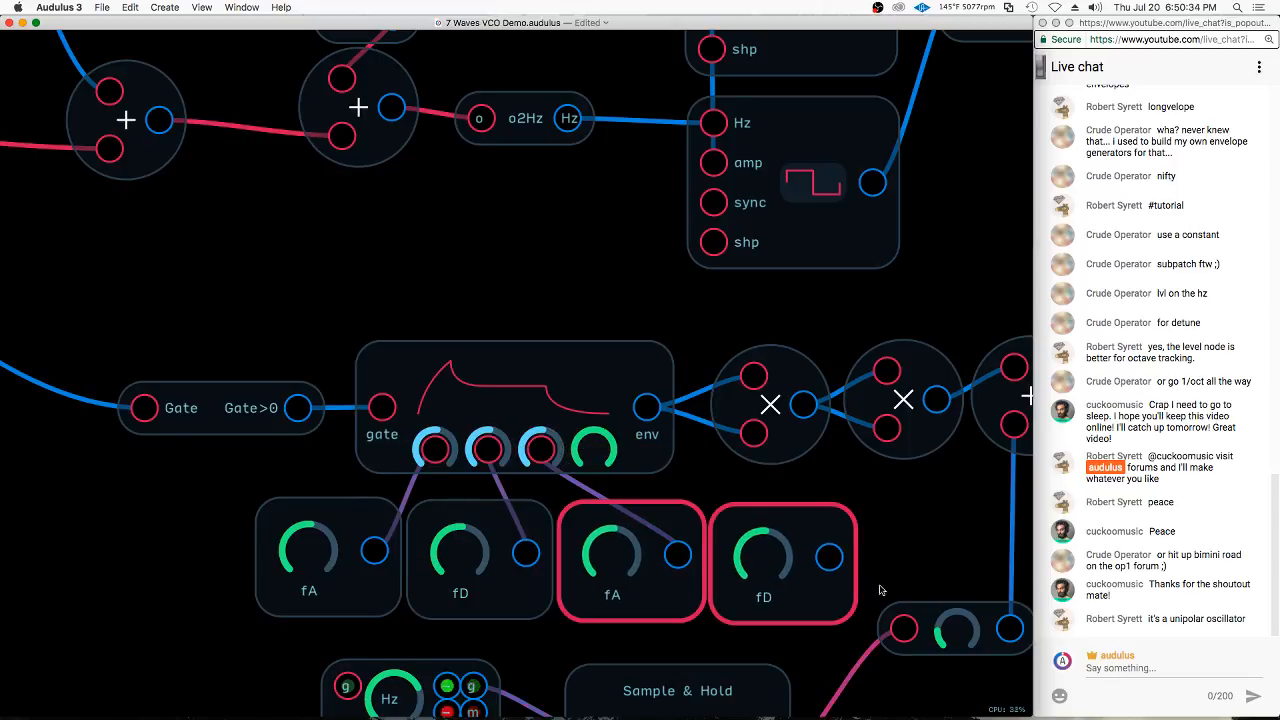
drag(830, 557, 593, 450)
Rename the knob connected to the filter envelope's sustain as fS
right_click(622, 560)
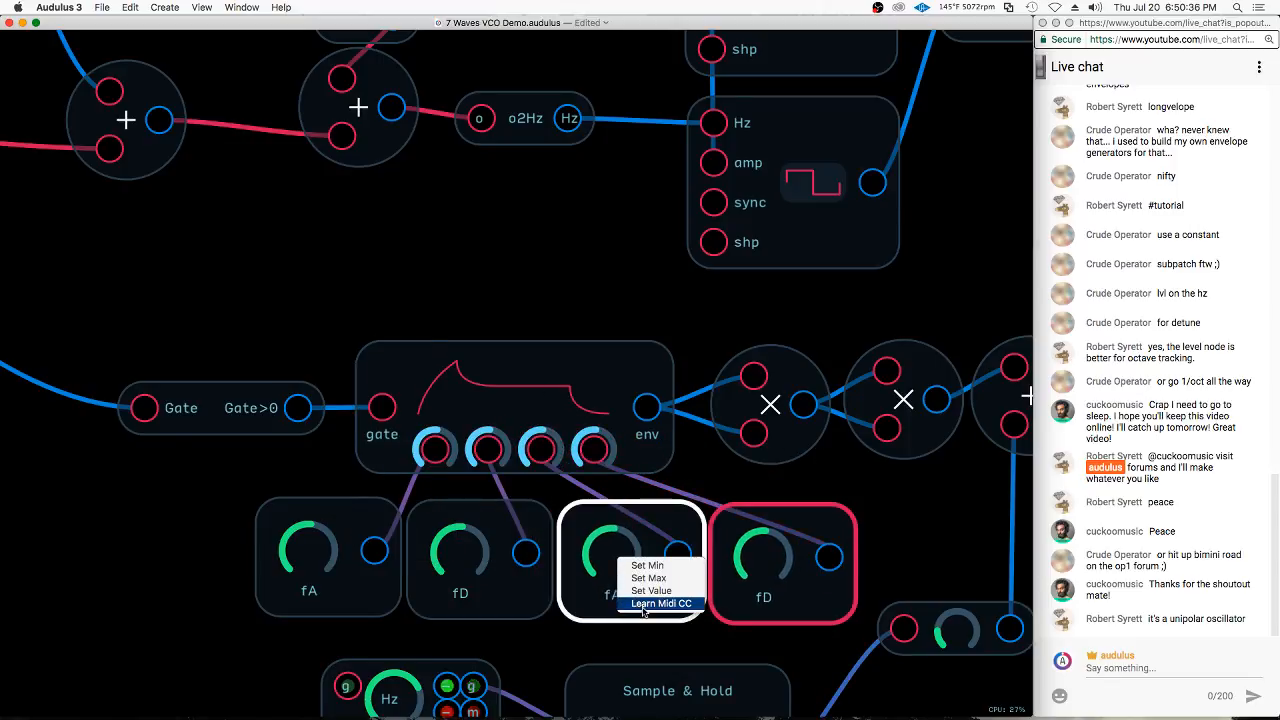
click(673, 604)
right_click(663, 591)
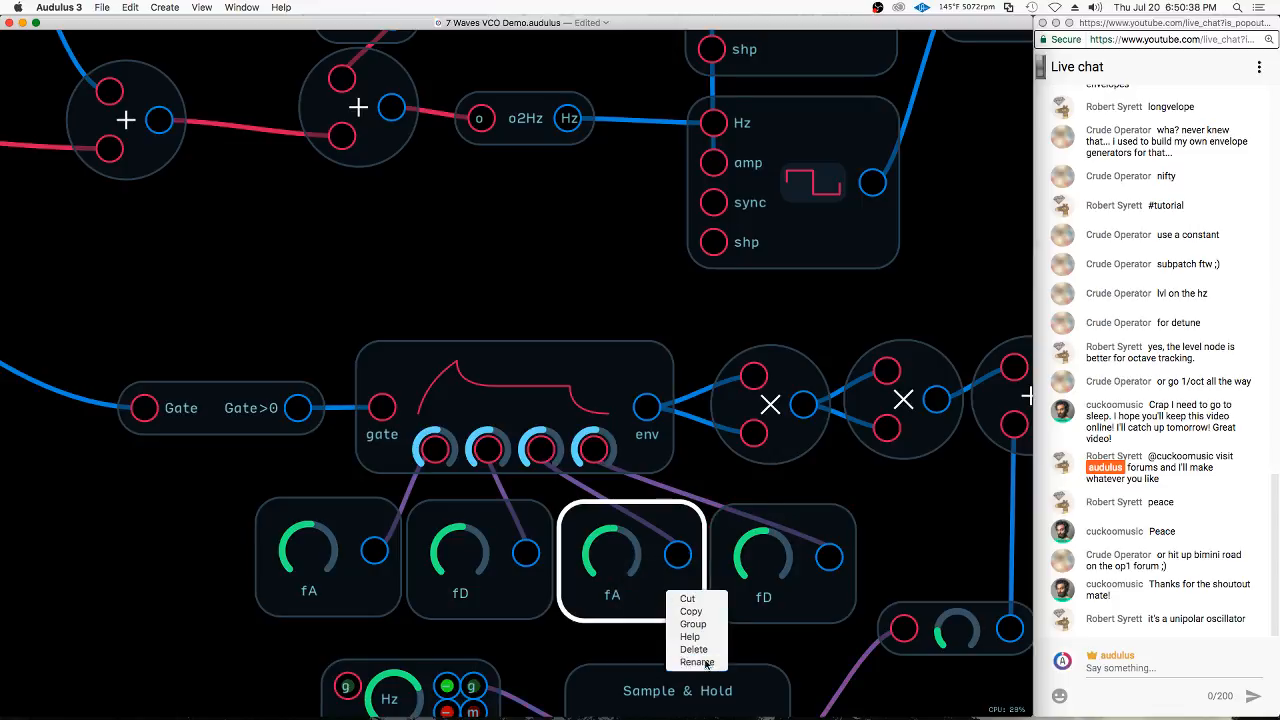
click(693, 659)
text(S)
key(Return)
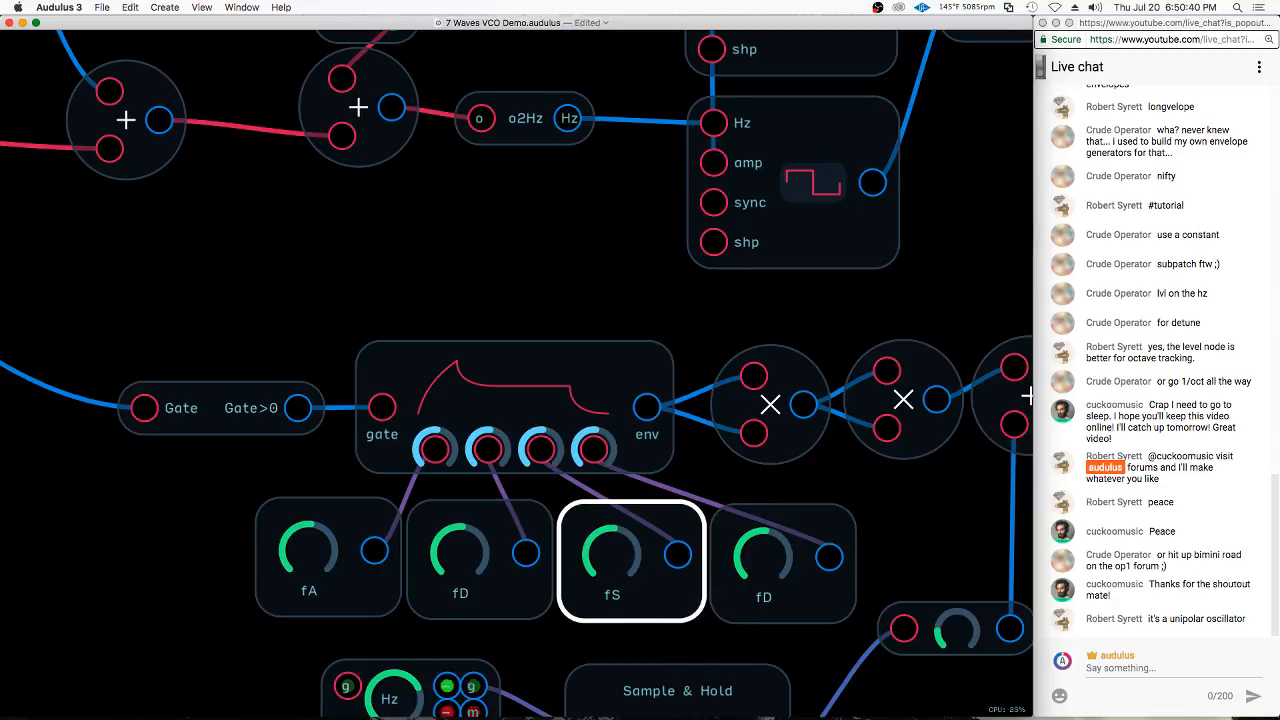
Rename the knob connected to the filter envelope's release as fR
click(822, 598)
right_click(822, 598)
click(853, 664)
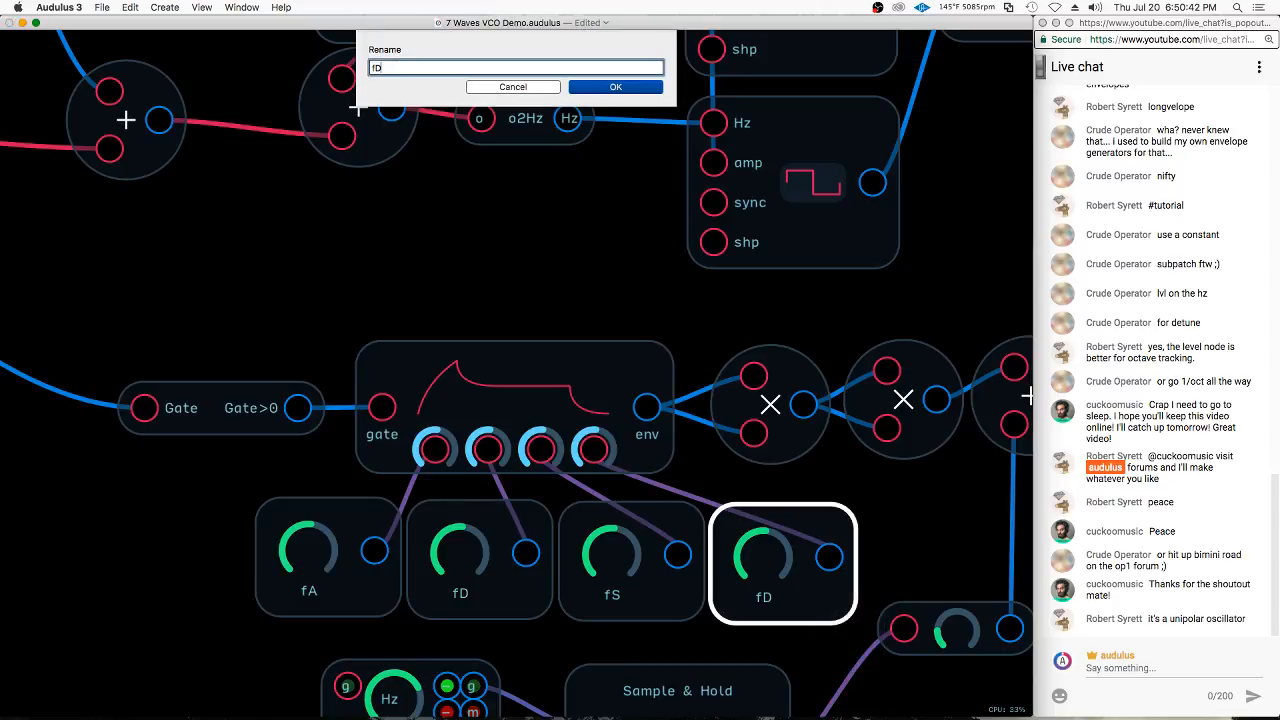
key(BackSpace)
text(R)
key(Return)
click(734, 474)
scroll(588, 462, down, 3)
click(596, 466)
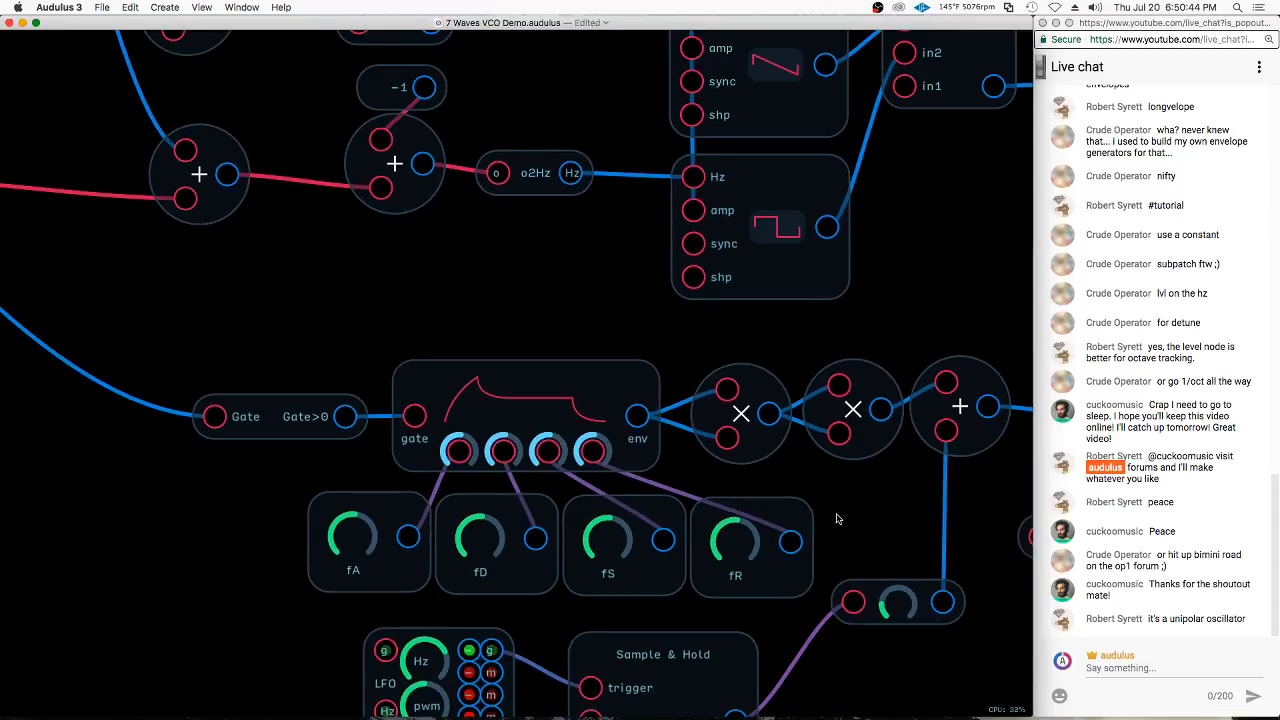
Duplicate the fA, fD, fS and fR knobs and place the copies in a row beneath the oscillators' ADSR envelope
drag(837, 513, 373, 507)
scroll(526, 638, down, 4)
scroll(535, 685, down, 3)
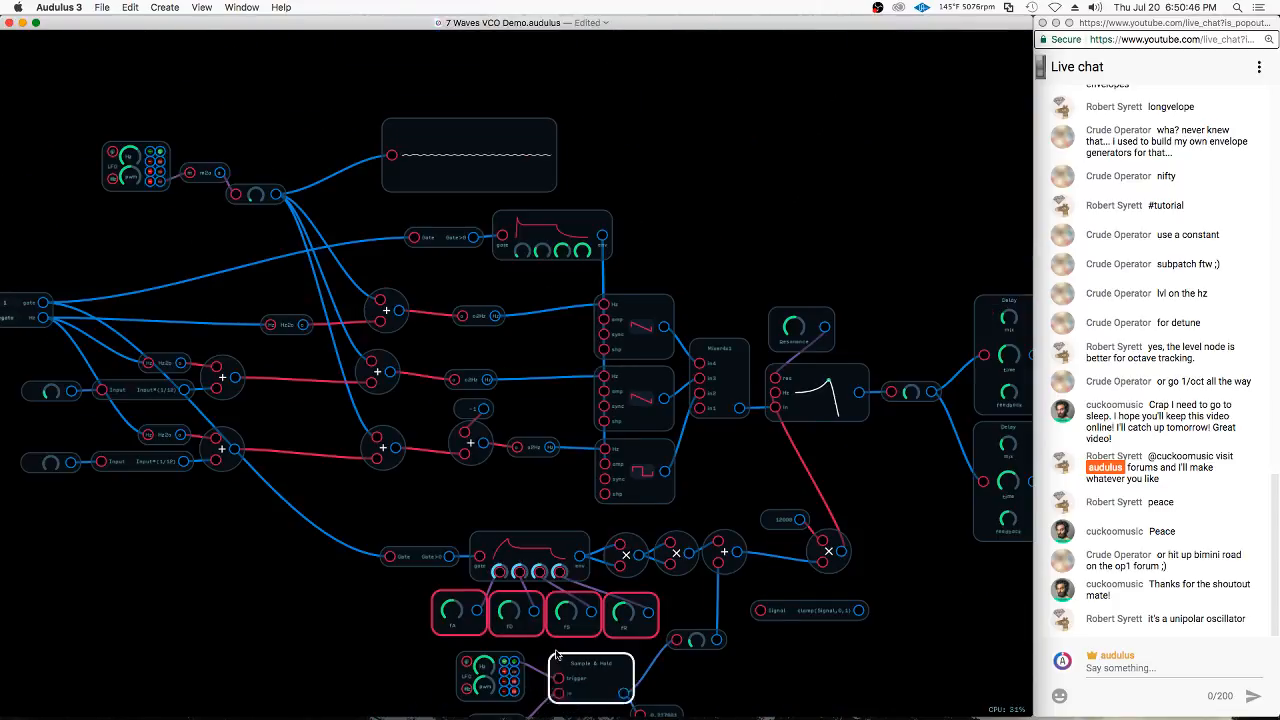
mouse_move(658, 590)
mouse_down()
mouse_move(627, 247)
mouse_move(636, 273)
mouse_up()
scroll(583, 149, up, 3)
drag(604, 223, 502, 281)
drag(576, 244, 578, 223)
click(720, 278)
mouse_move(729, 304)
mouse_down()
mouse_move(391, 314)
mouse_move(490, 318)
mouse_up()
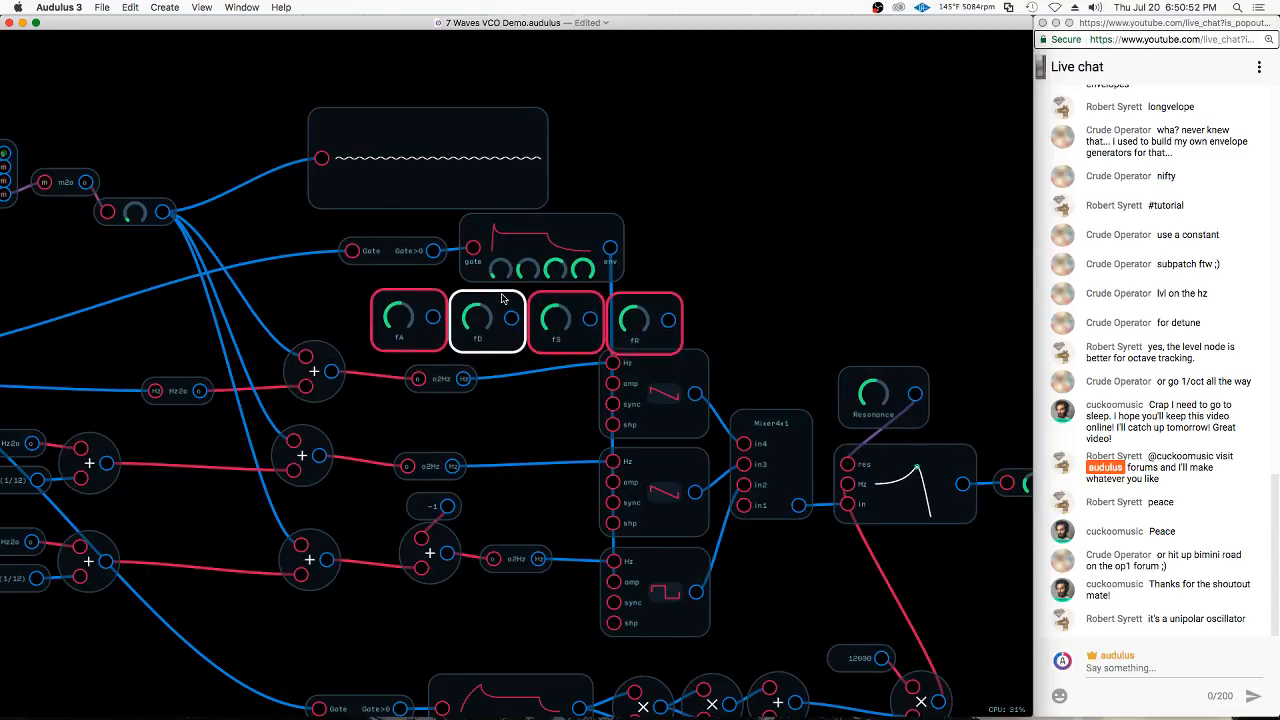
Connect the four copied knobs in order to the oscillator envelope's attack, decay, sustain and release inputs
scroll(550, 305, up, 3)
drag(387, 338, 480, 272)
drag(495, 340, 517, 272)
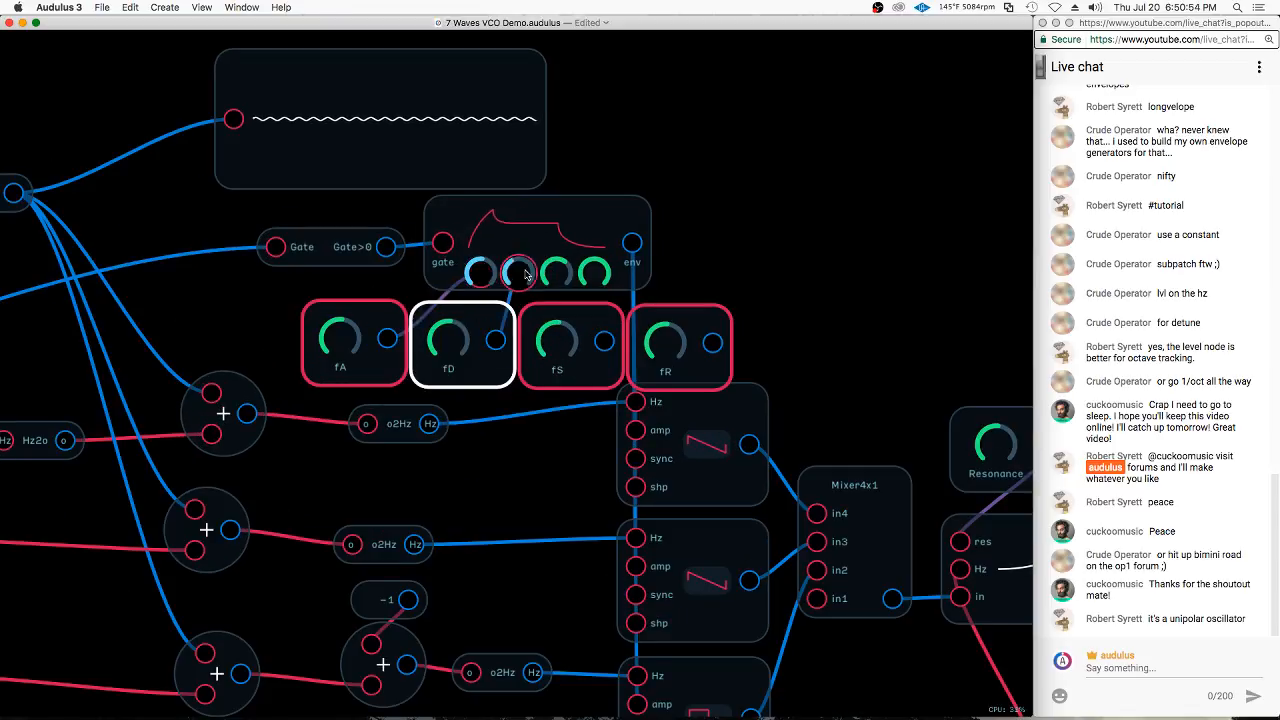
drag(604, 341, 556, 272)
drag(712, 343, 593, 272)
Rename the knobs feeding the oscillator envelope's attack and decay as A and D
right_click(364, 366)
click(384, 437)
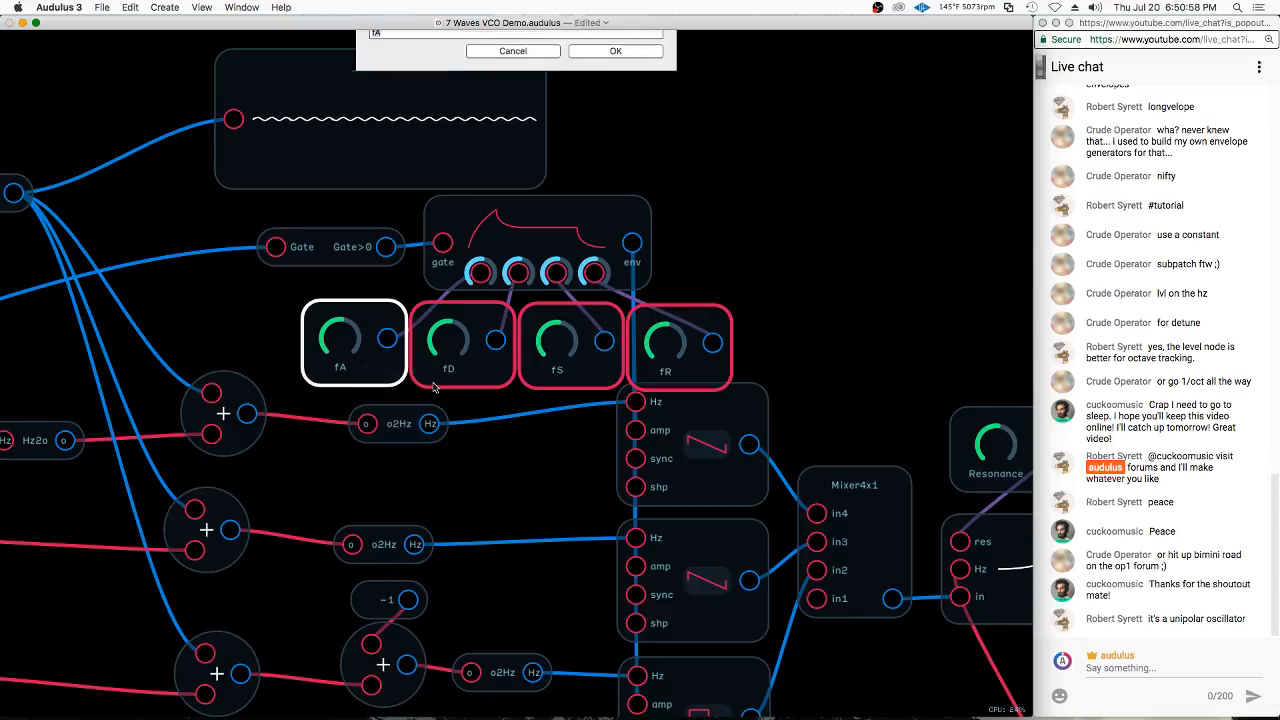
text(A)
key(Return)
right_click(484, 367)
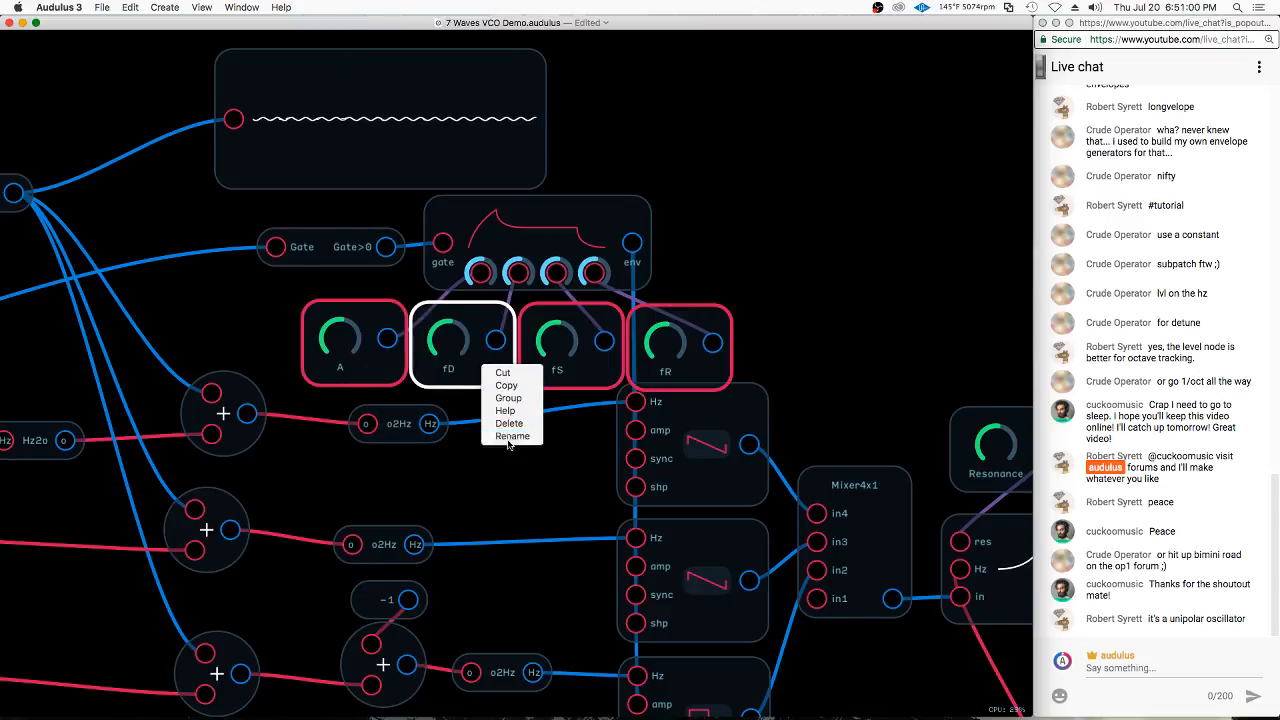
click(512, 436)
text(D)
key(Return)
Rename the knobs feeding the oscillator envelope's sustain and release as S and R
right_click(586, 382)
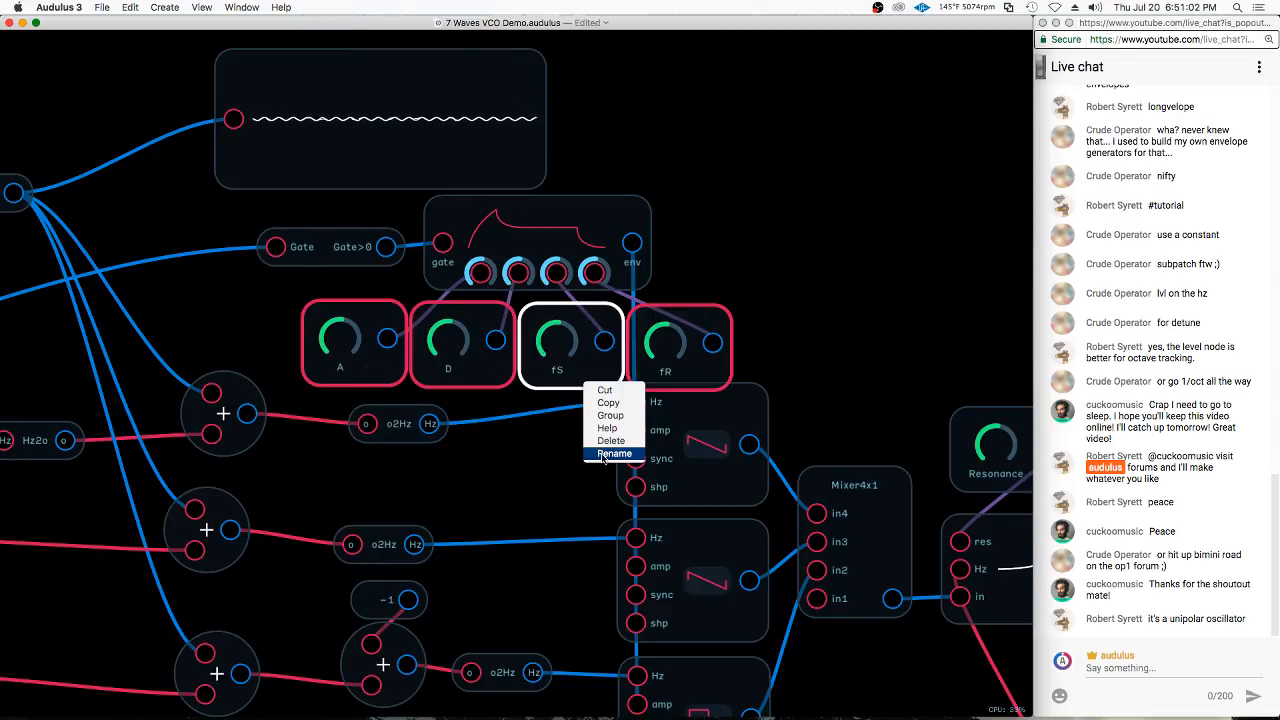
click(605, 452)
text(S)
key(Return)
click(648, 437)
right_click(700, 368)
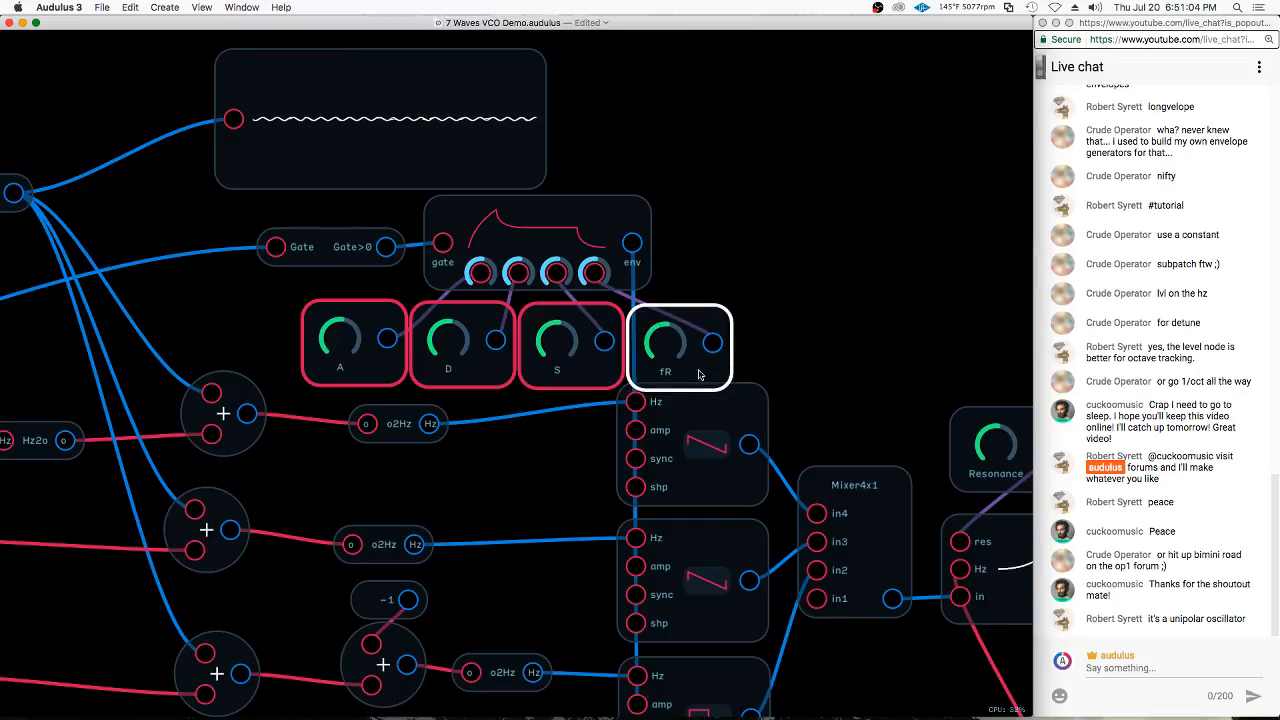
click(720, 439)
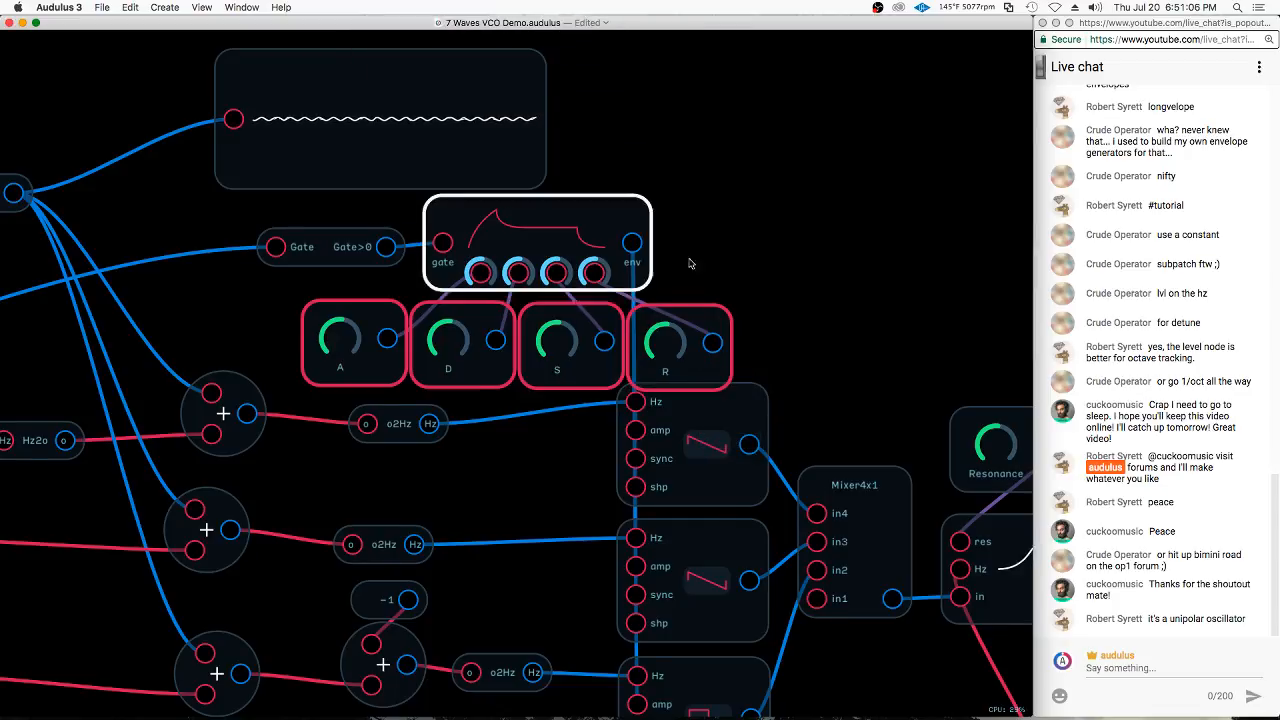
Select the oscillator envelope with its knobs, gate expression and waveform display, and move them slightly up, away from the oscillators
mouse_move(824, 298)
mouse_down()
mouse_move(774, 328)
mouse_move(217, 194)
mouse_move(250, 180)
mouse_up()
drag(547, 209, 545, 185)
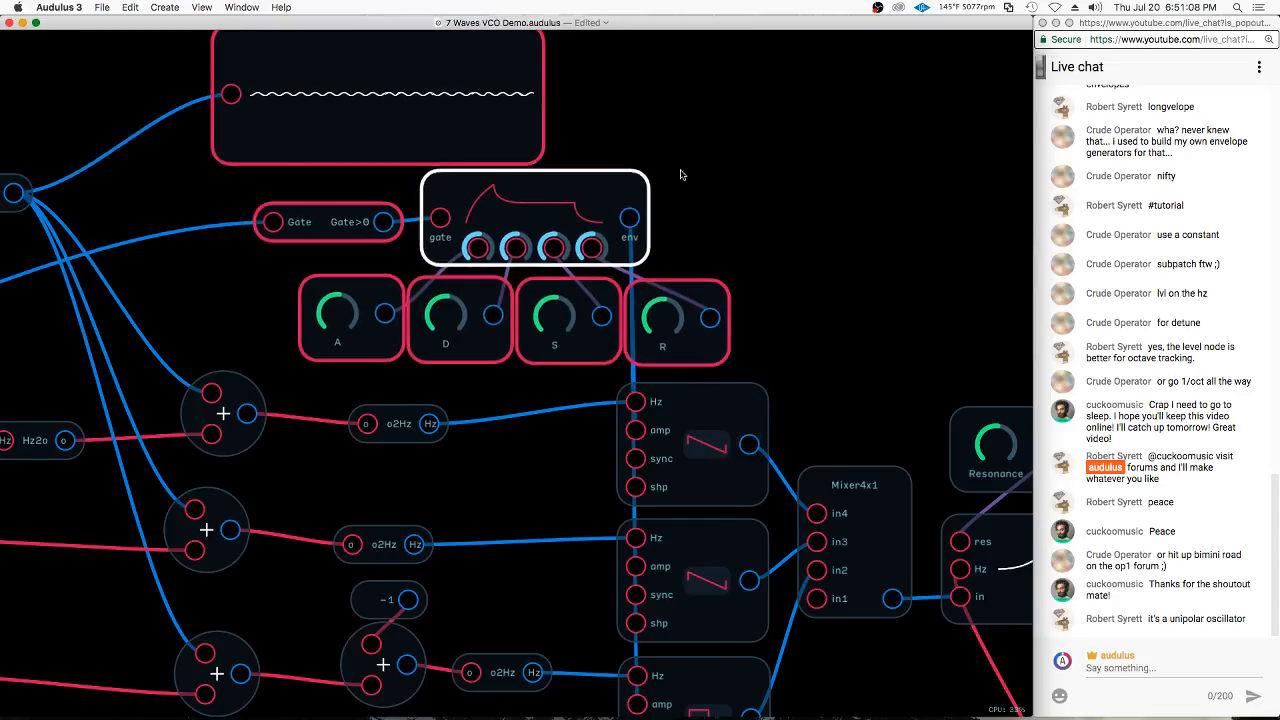
click(683, 176)
Expose the oscillator envelope node for the module panel
scroll(777, 277, down, 5)
scroll(756, 335, up, 5)
right_click(586, 172)
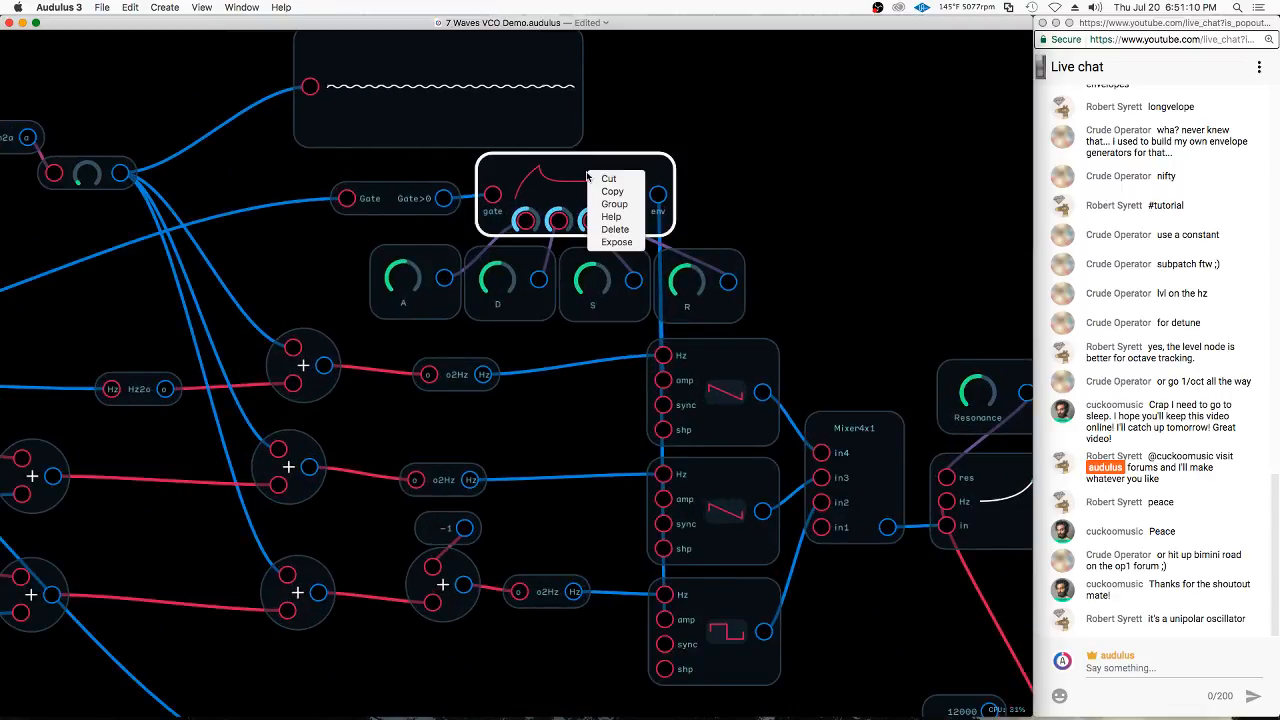
click(788, 177)
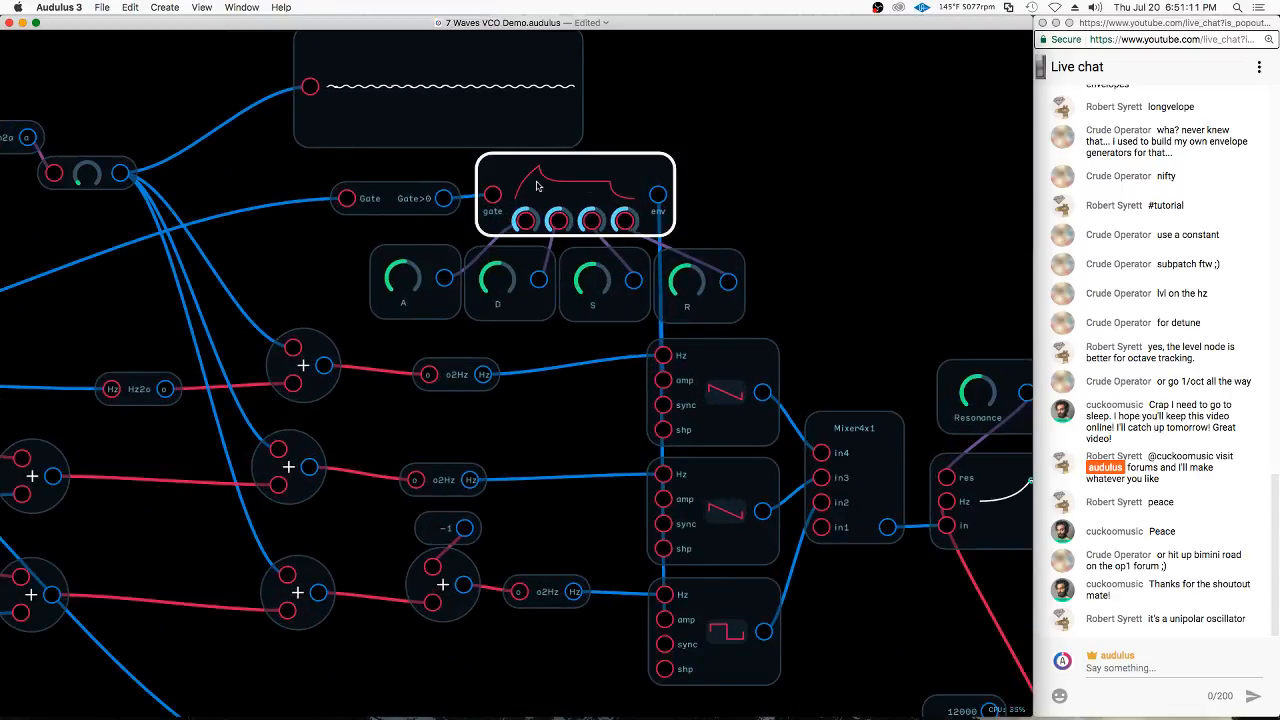
right_click(598, 184)
click(614, 254)
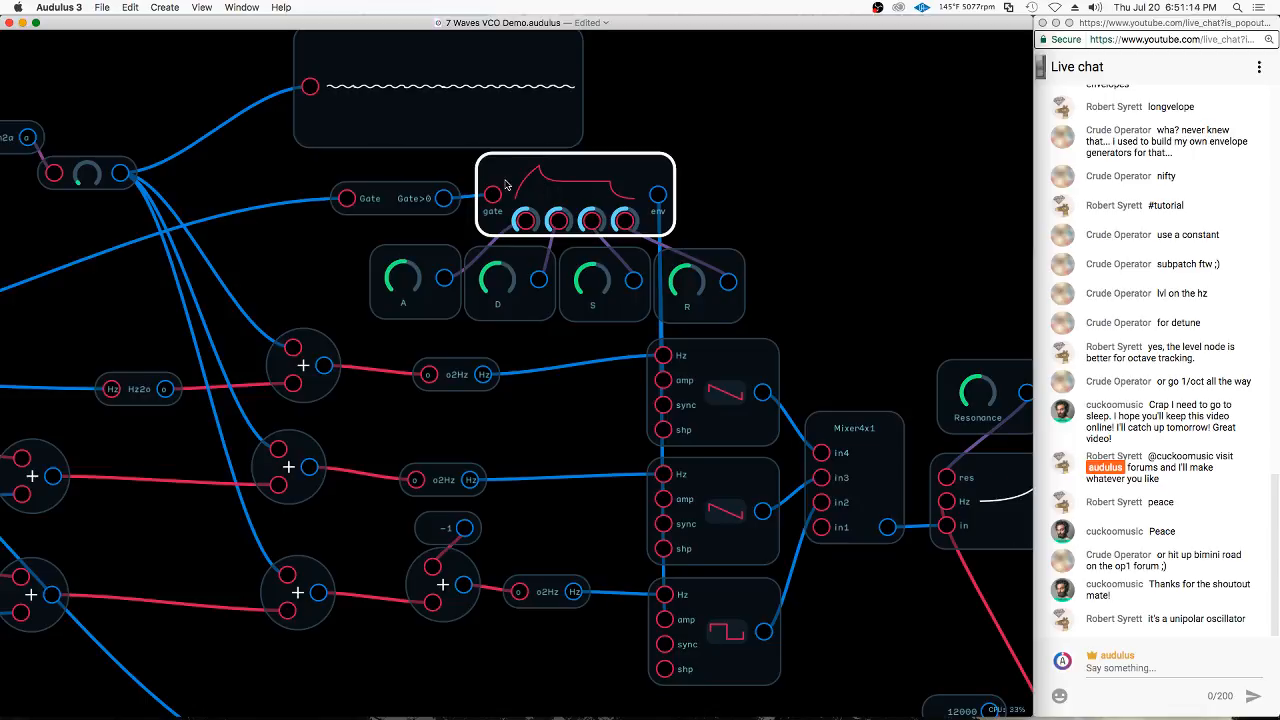
Switch the top oscillator to a sine wave and expose it
scroll(737, 206, down, 5)
click(686, 305)
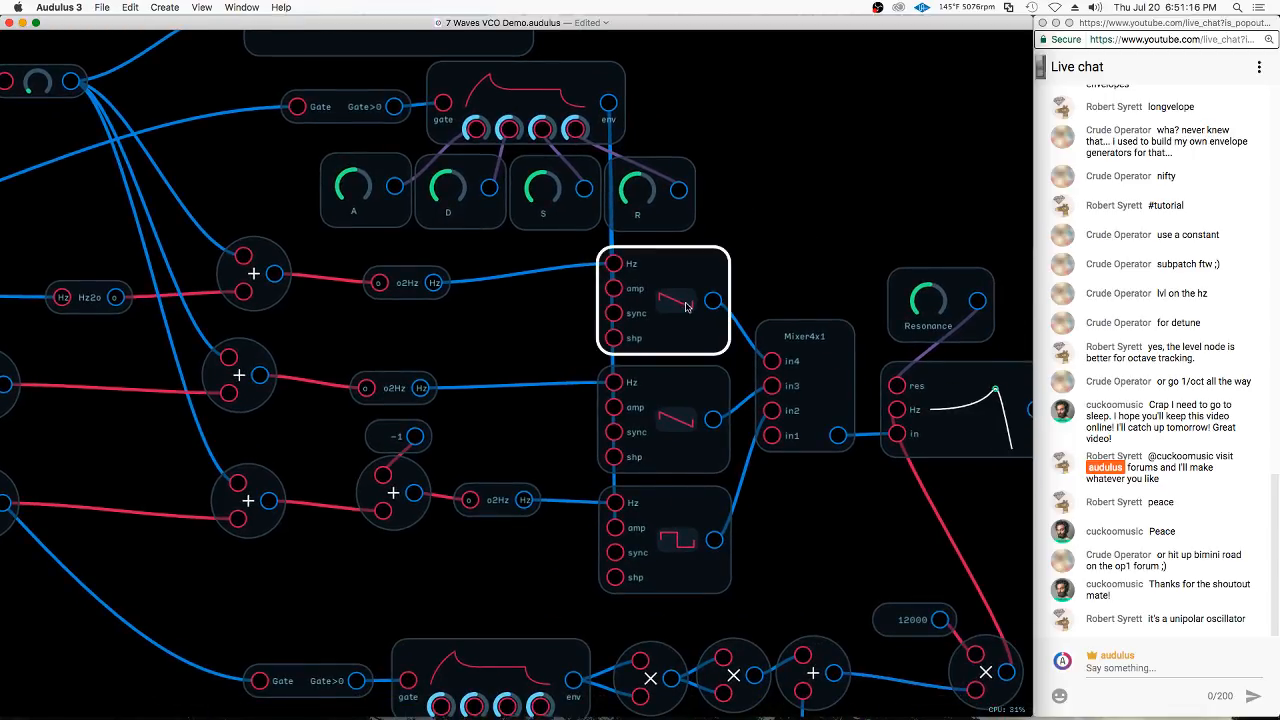
right_click(686, 272)
click(708, 343)
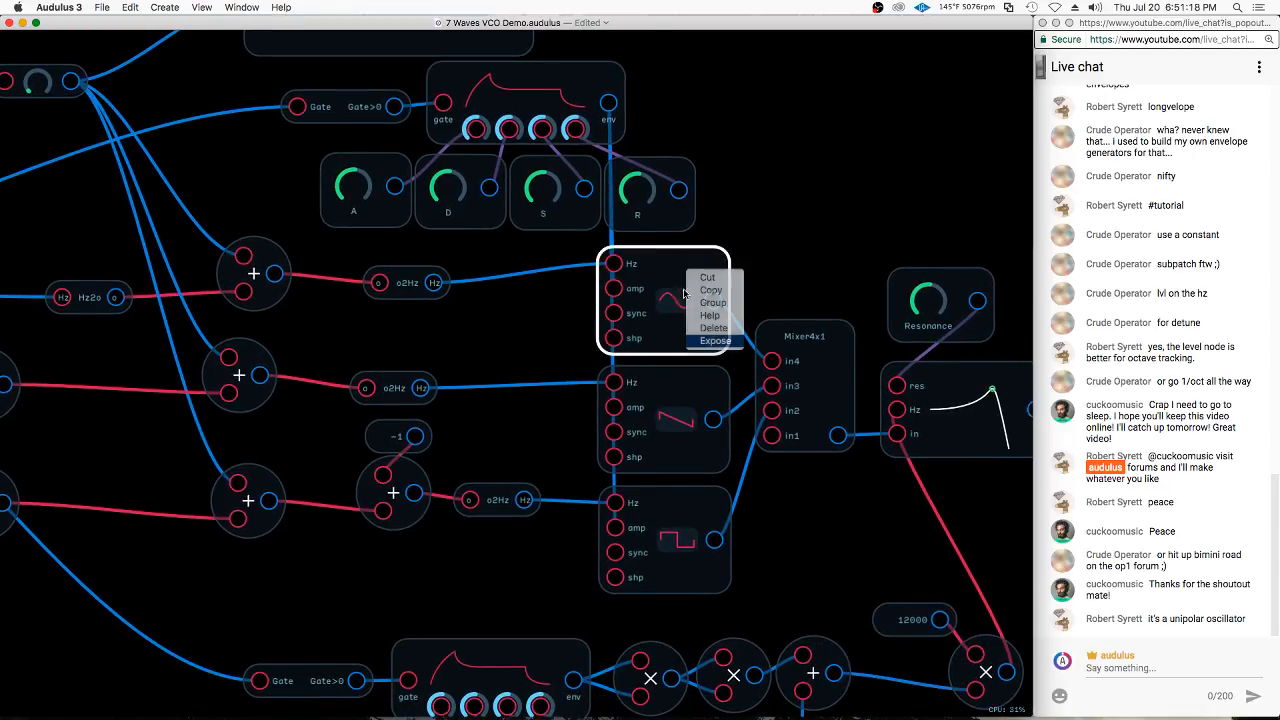
click(737, 377)
Expose the sawtooth oscillator in the middle and the square oscillator below it
scroll(735, 377, down, 5)
right_click(668, 288)
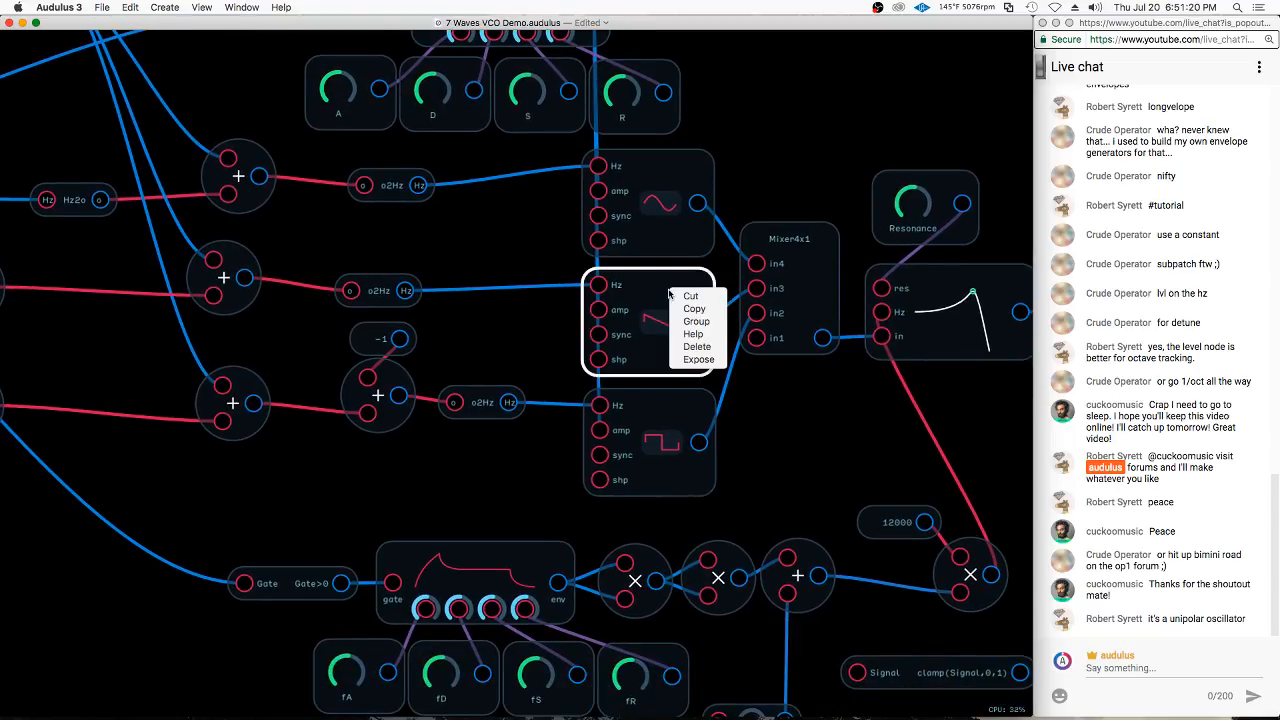
click(704, 426)
right_click(704, 426)
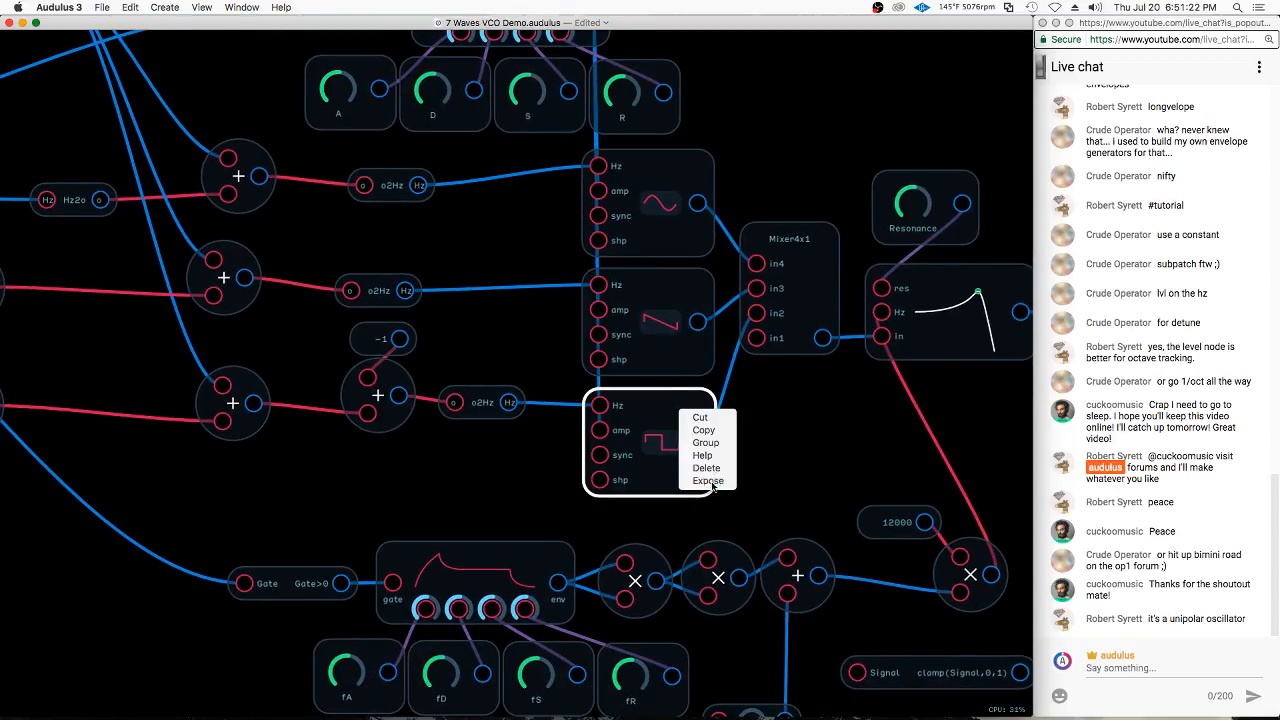
click(710, 480)
click(768, 435)
Expose the filter envelope node for the module panel
scroll(839, 470, down, 1)
scroll(839, 470, down, 10)
click(507, 338)
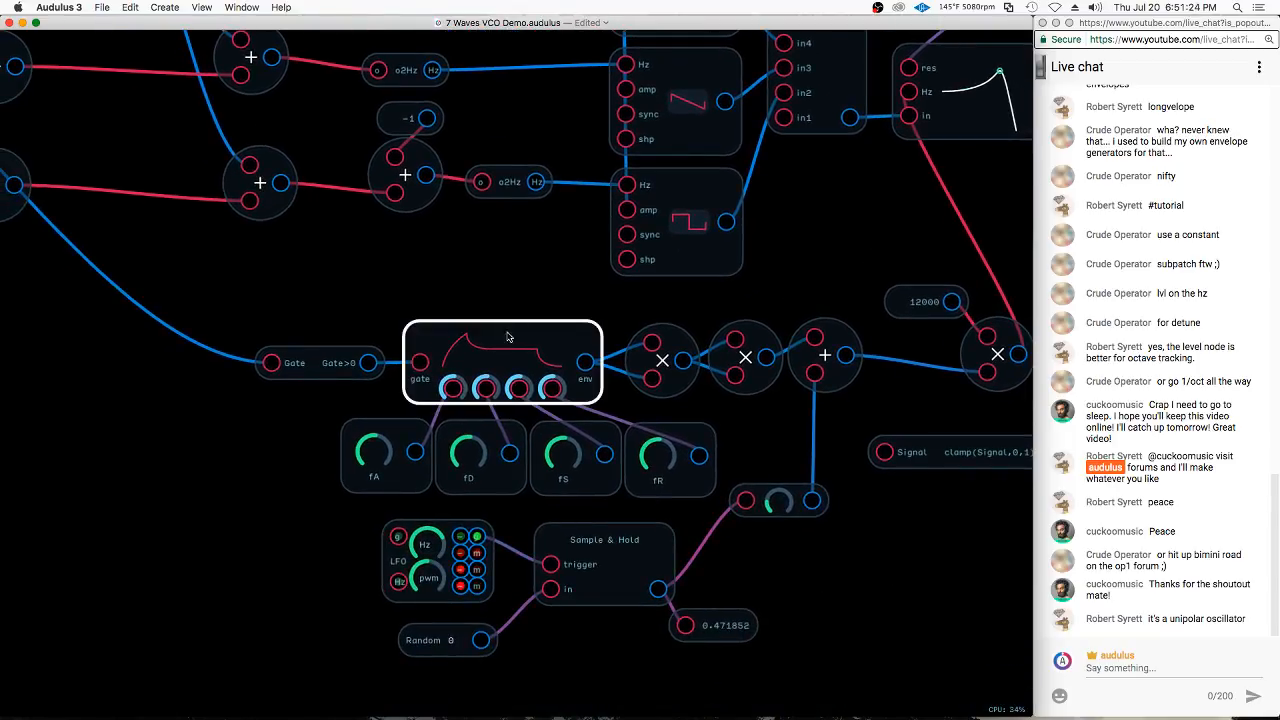
right_click(507, 338)
click(535, 405)
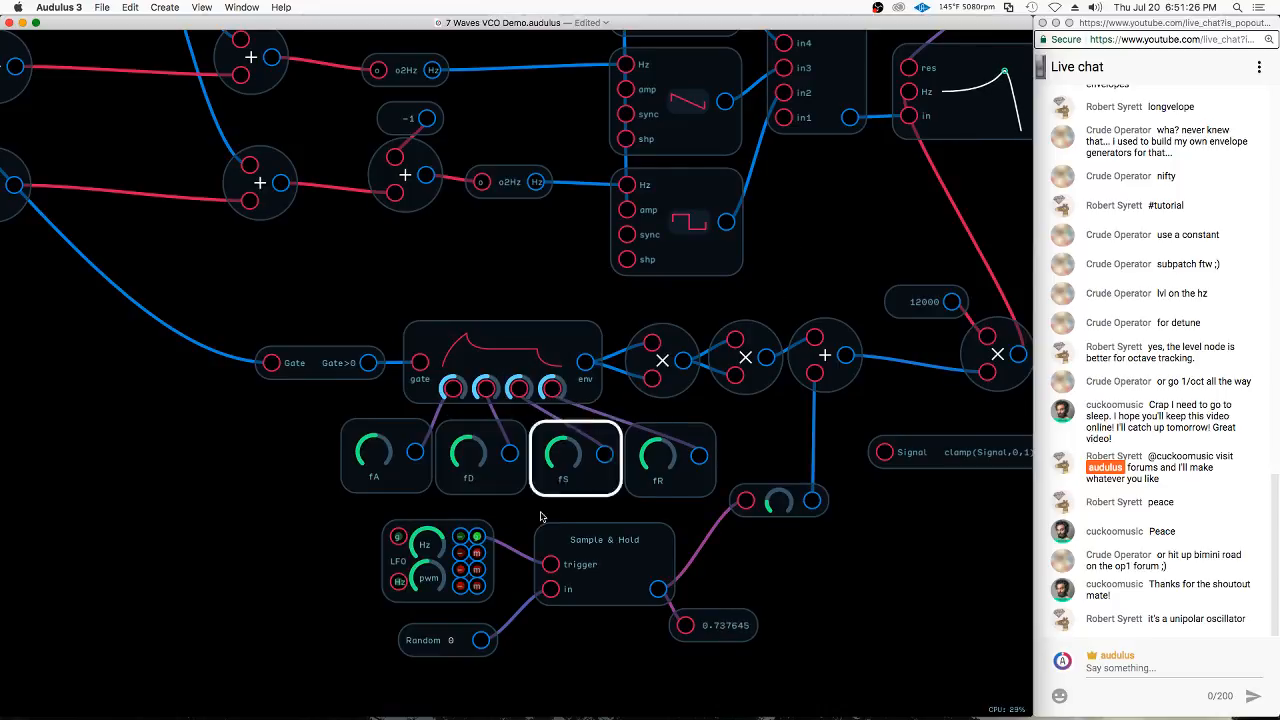
Duplicate the fA knob, place the copy beside the LFO that triggers the Sample & Hold, and rename it S&H Hz
click(394, 470)
key(super+d)
drag(447, 455, 347, 547)
right_click(334, 551)
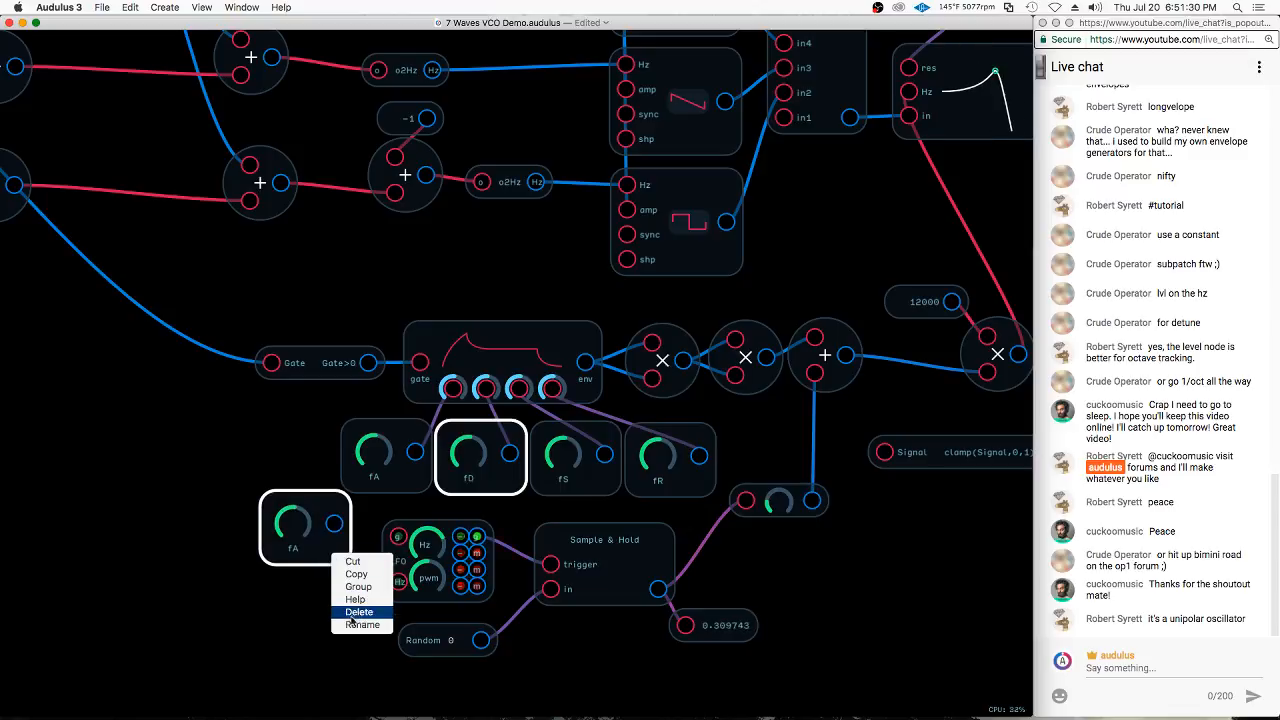
click(355, 625)
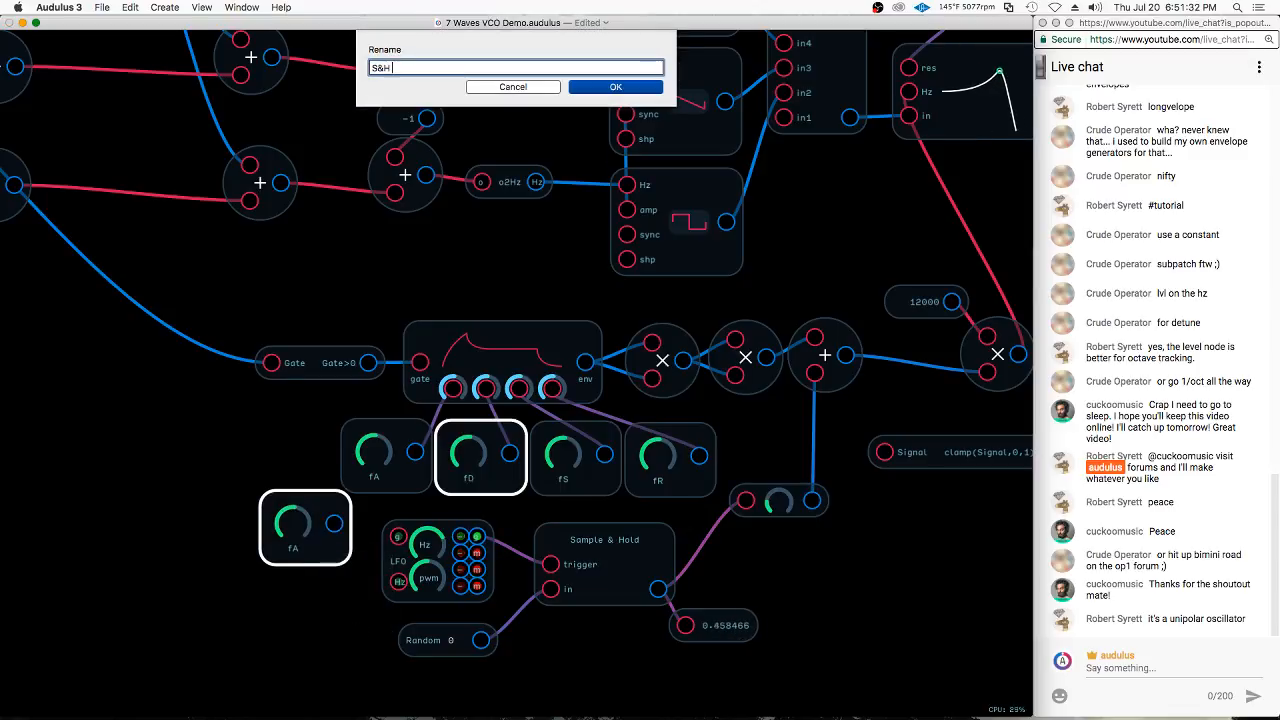
text(S&H Hz)
key(Return)
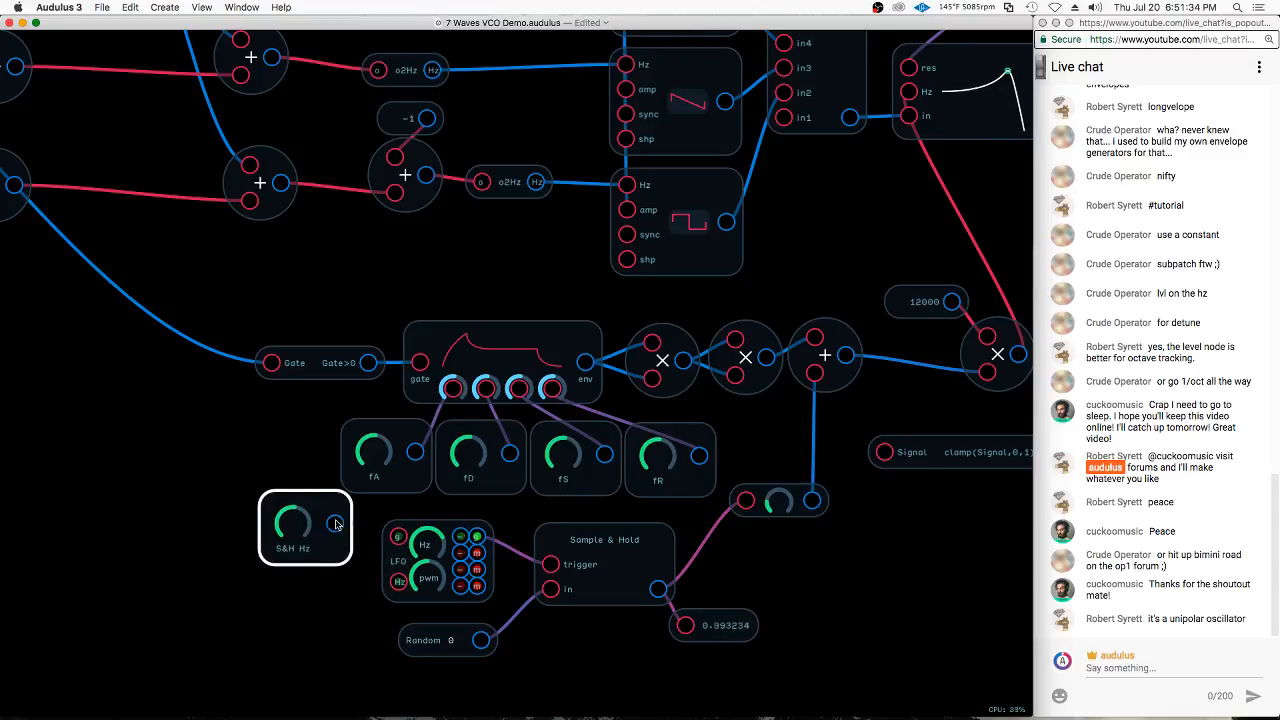
Connect S&H Hz to the LFO's Hz input, and connect a copy of the knob to the level node after the Sample & Hold
drag(334, 523, 779, 503)
key(super+v)
right_click(772, 565)
click(836, 522)
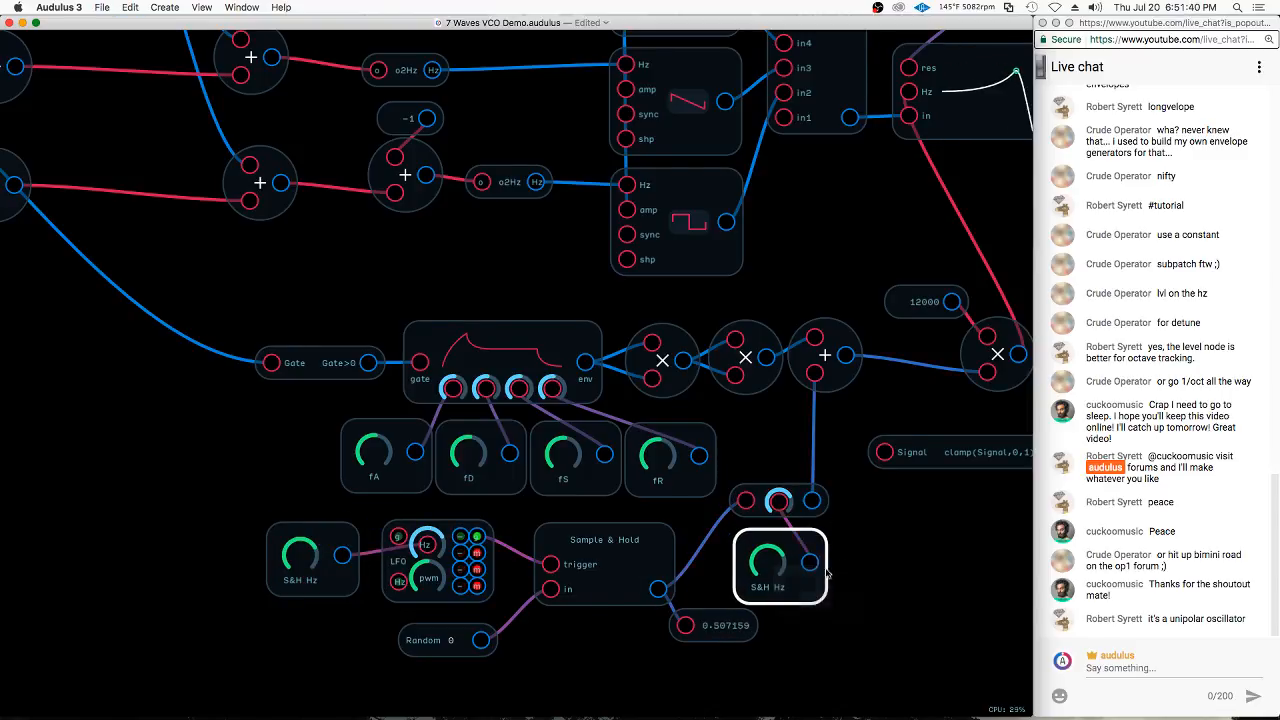
Rename the knob controlling the Sample & Hold level as S&H Amount
right_click(806, 586)
click(837, 657)
text(S&H)
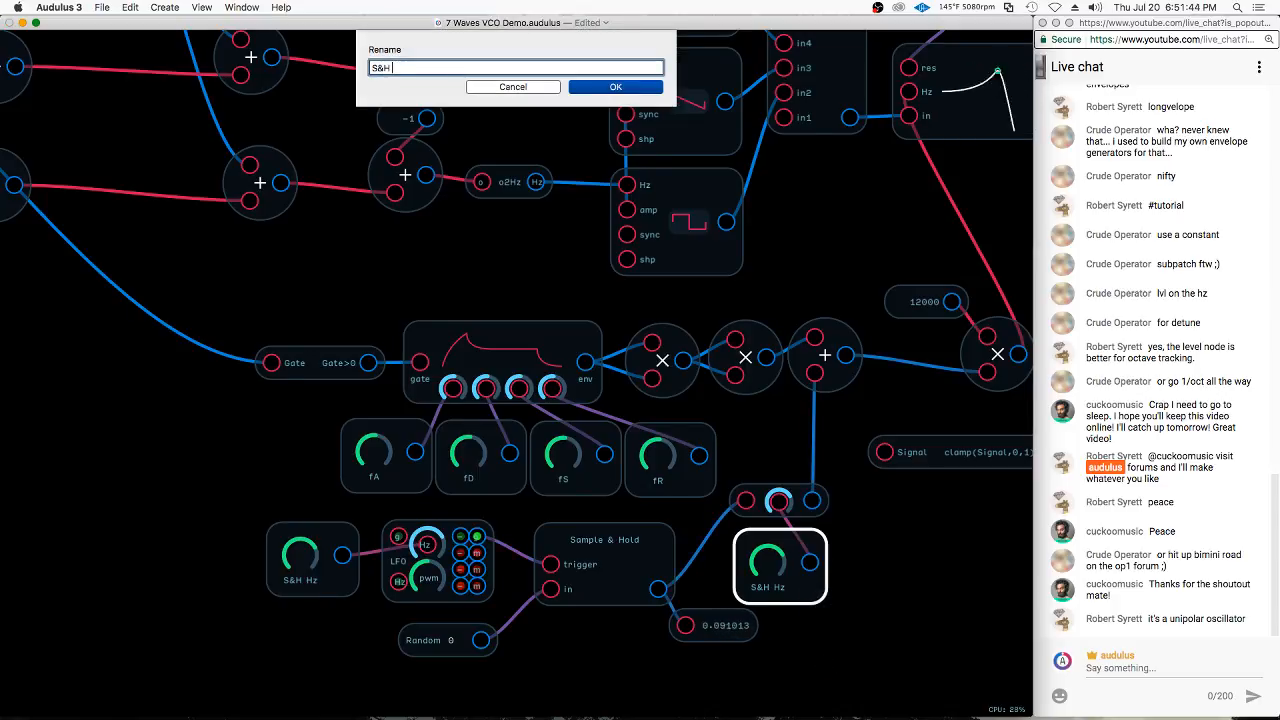
text( Amount)
key(Return)
Place a copy of the S&H Amount knob above the level node after the filter and connect it to that node's level input
scroll(831, 650, down, 3)
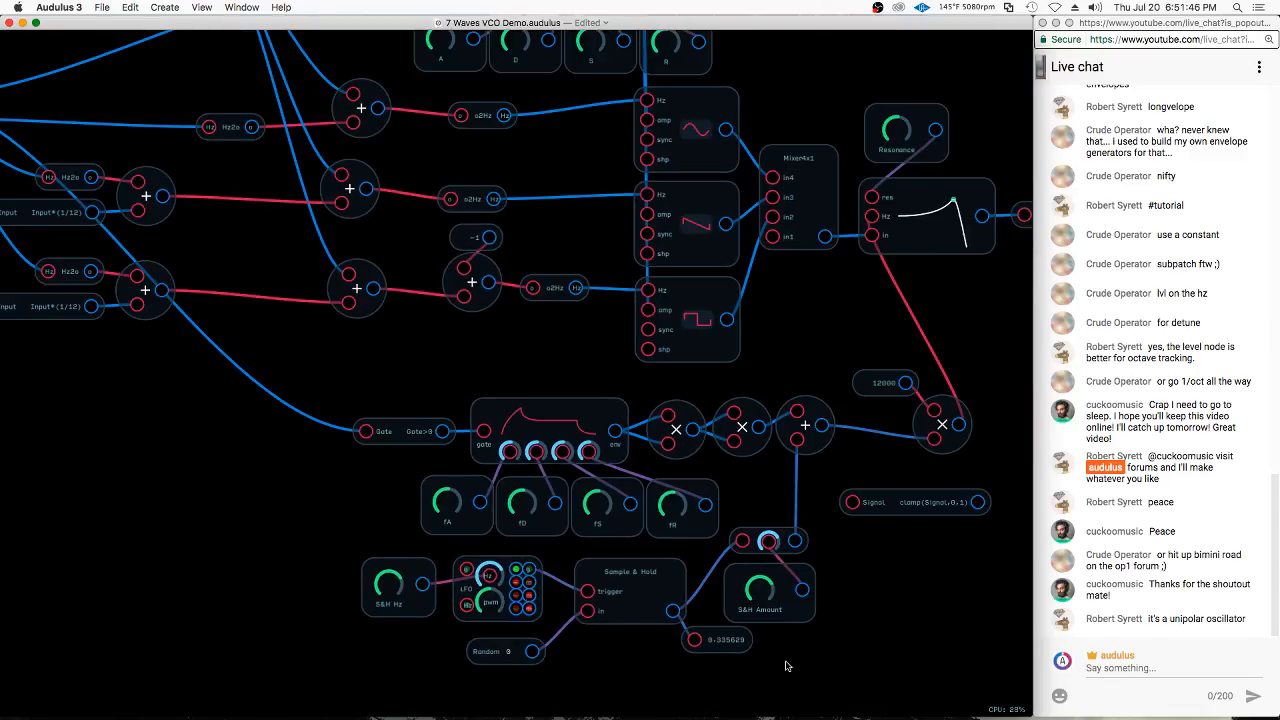
scroll(800, 651, down, 2)
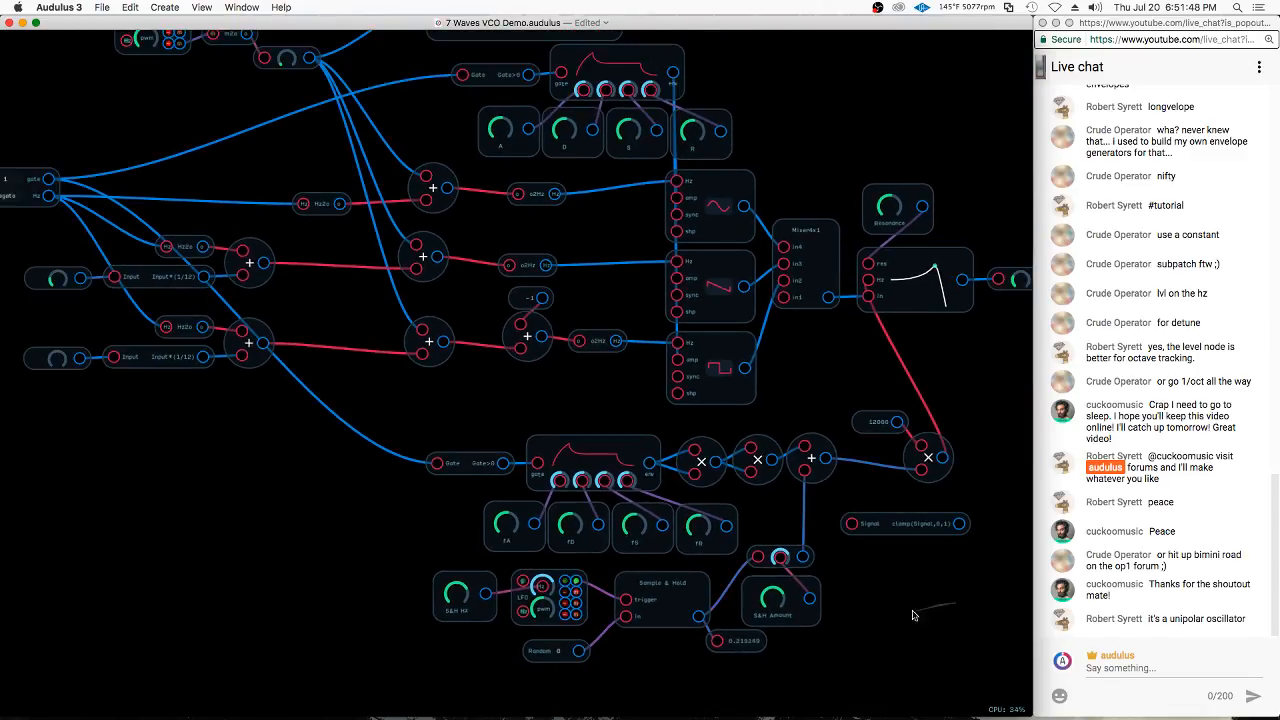
scroll(897, 615, right, 5)
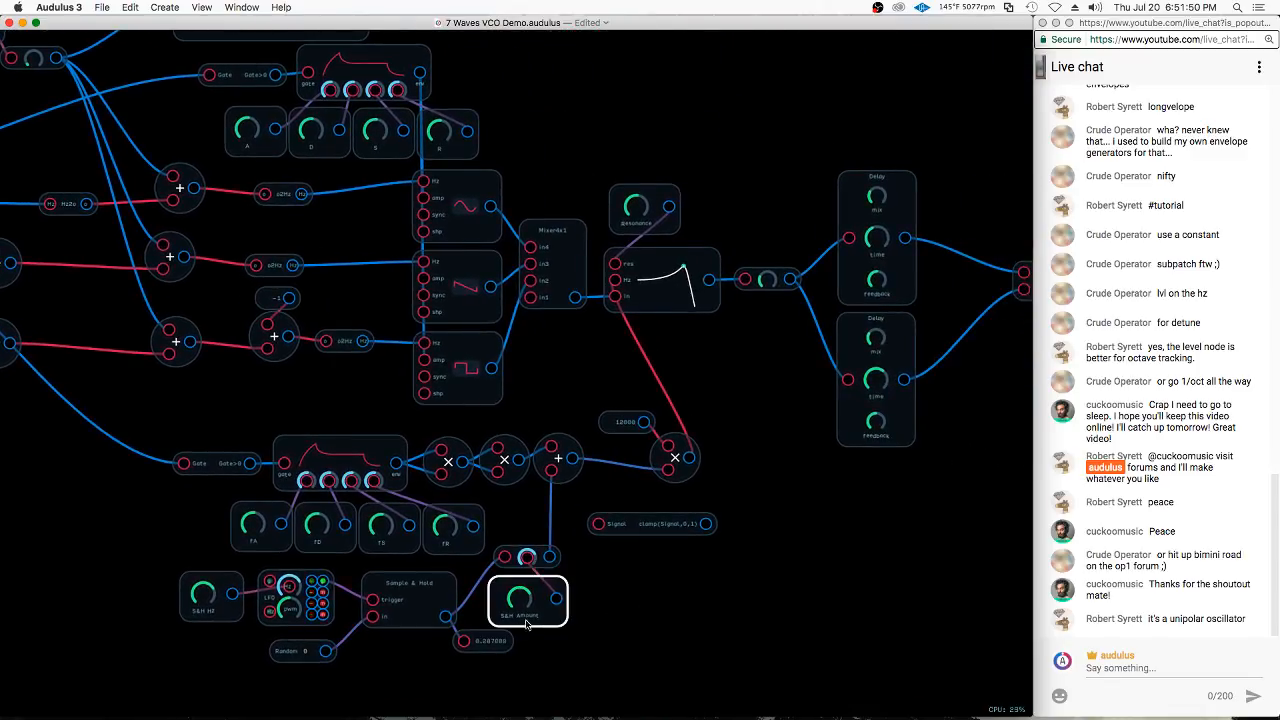
drag(548, 603, 800, 232)
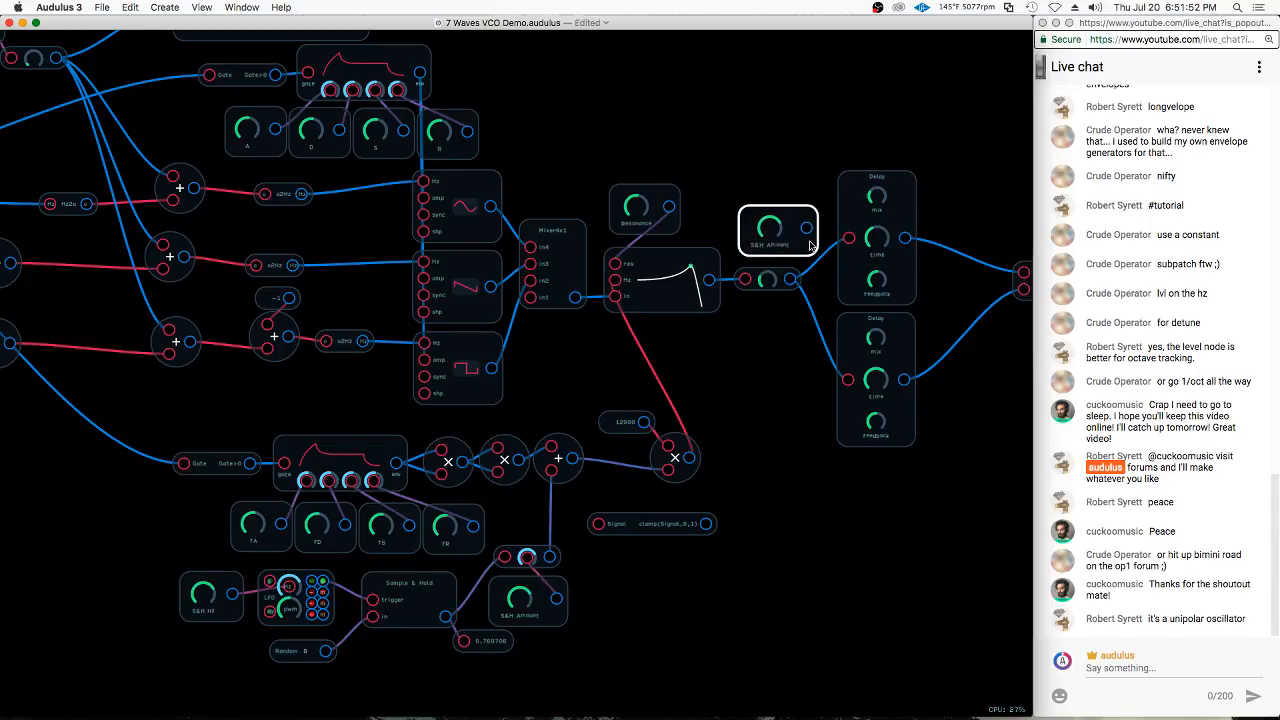
scroll(789, 247, up, 3)
drag(806, 221, 737, 312)
Rename the knob controlling the level node after the filter as Volume
right_click(767, 250)
click(801, 324)
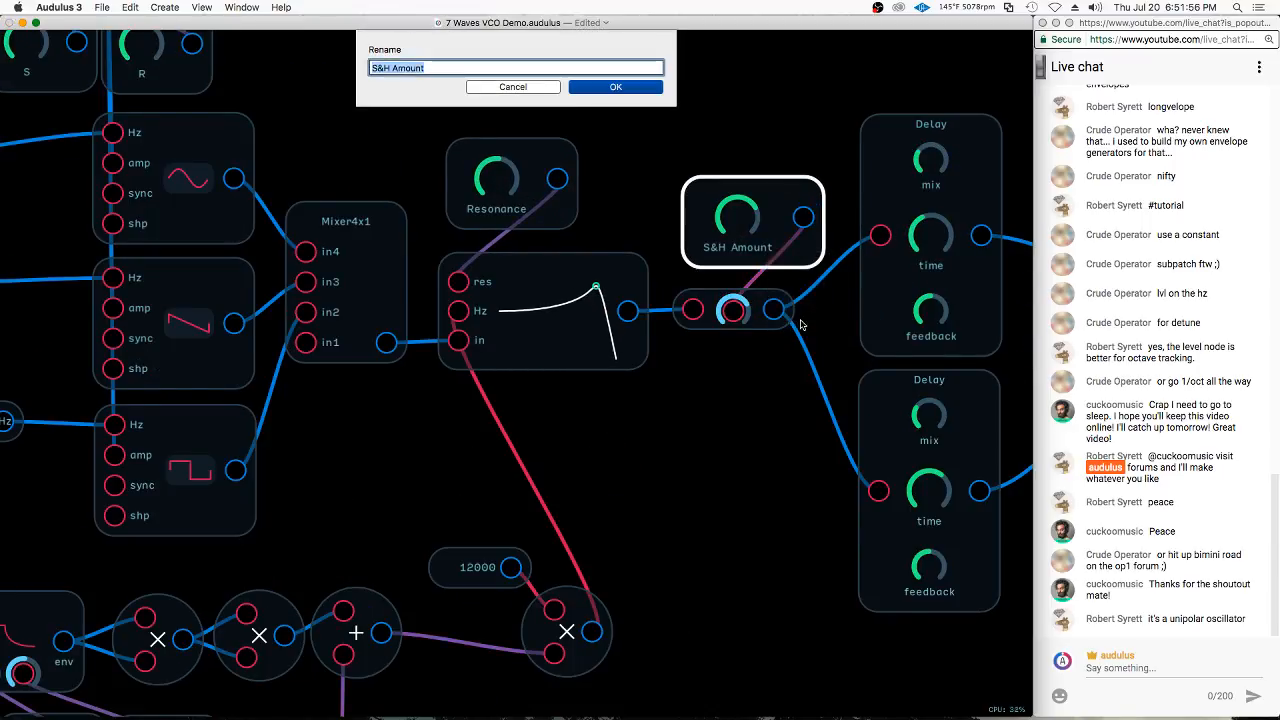
text(Volume)
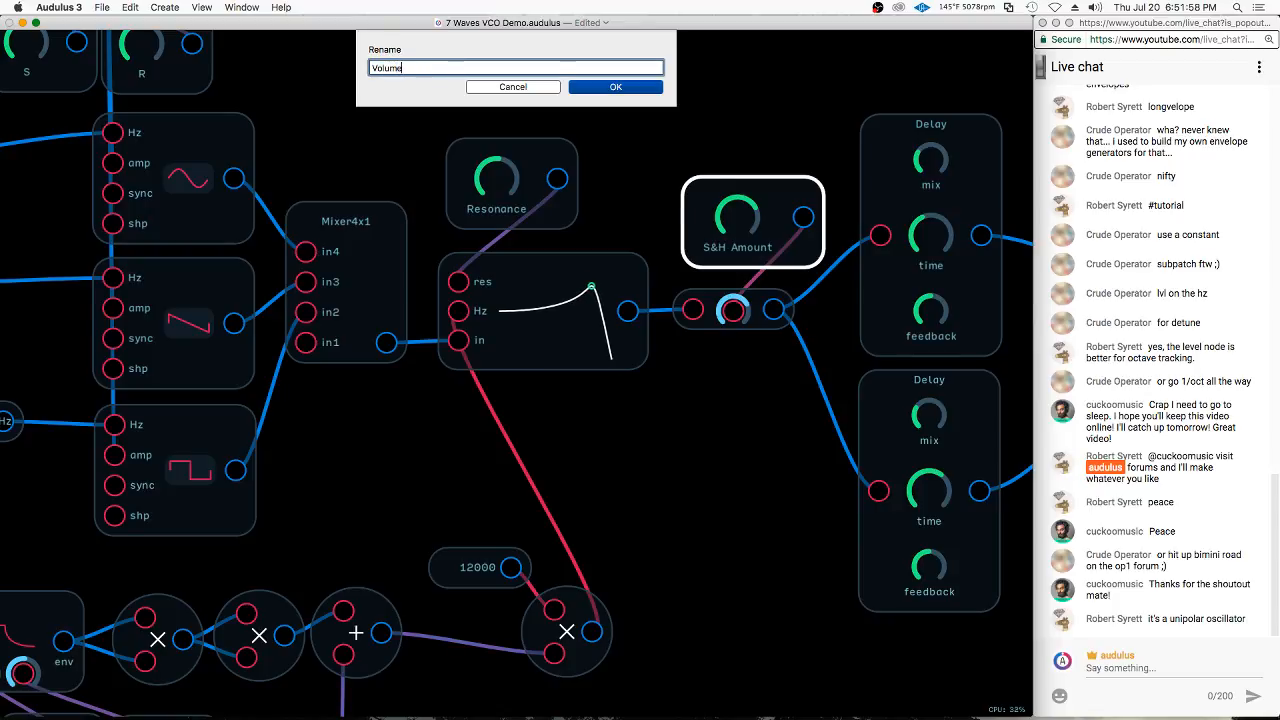
key(Return)
Duplicate the Volume knob and place the copy above the upper Delay node
scroll(655, 259, down, 3)
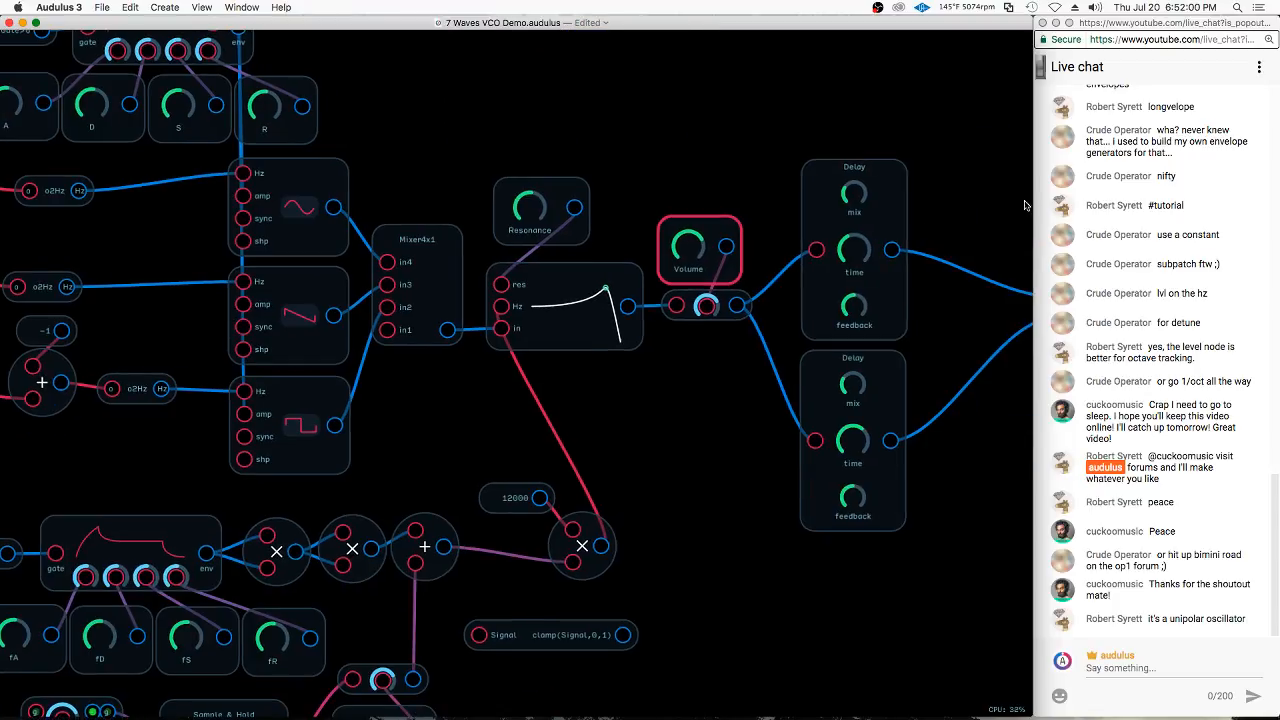
scroll(757, 183, down, 3)
key(super+d)
drag(545, 255, 700, 132)
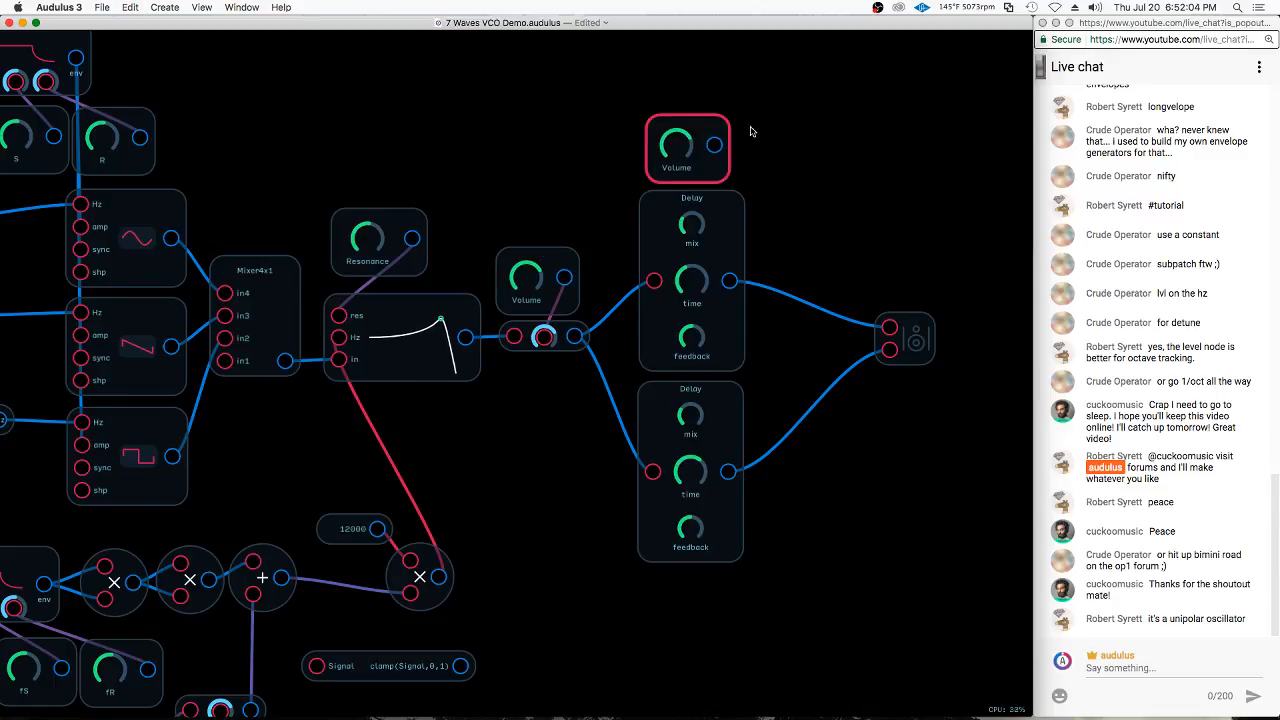
right_click(712, 174)
click(742, 233)
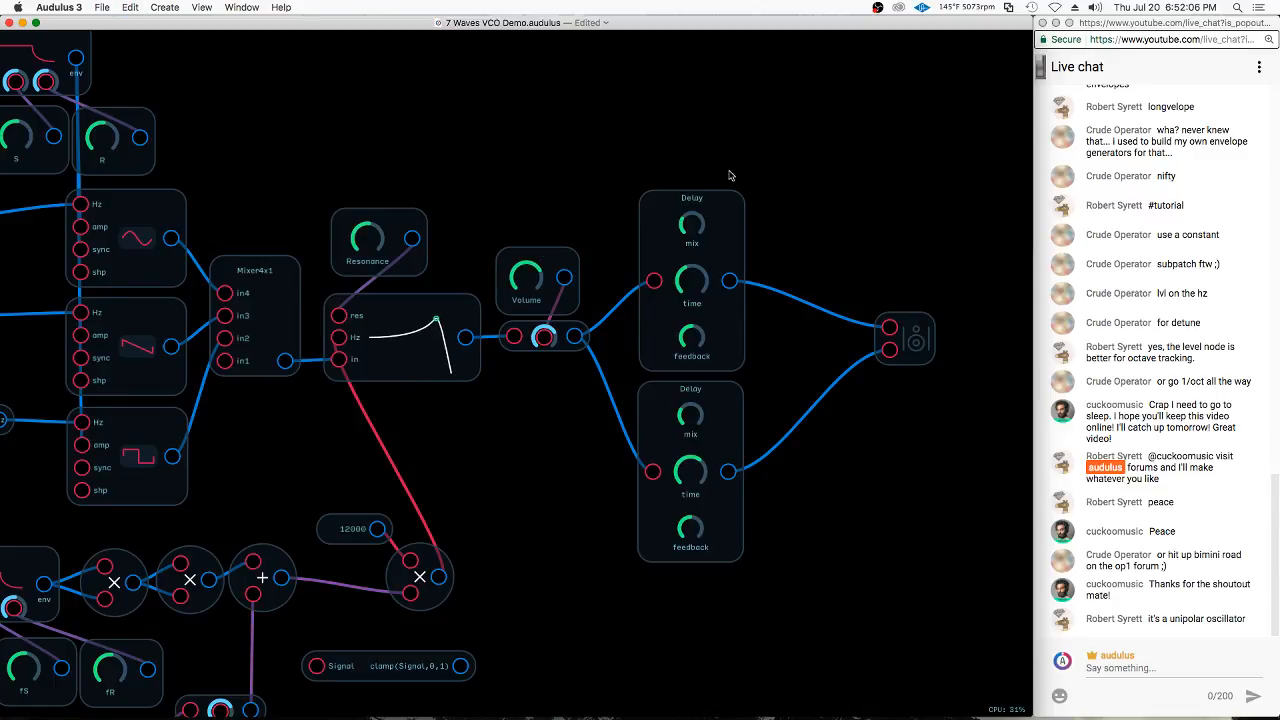
key(super+z)
Rename the copied knob above the upper Delay node as Mix
right_click(711, 165)
click(744, 235)
text(Mix)
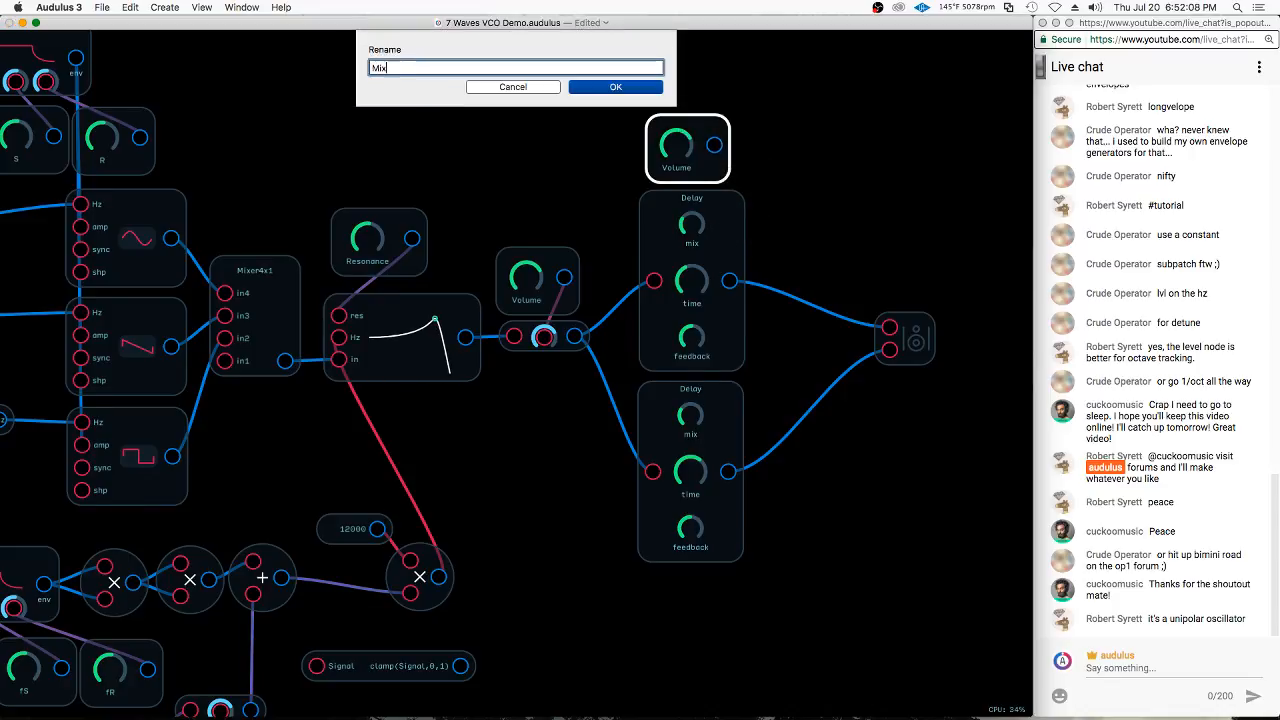
key(Return)
Connect the Mix knob to the mix inputs of both the upper and lower Delay nodes
mouse_move(699, 145)
mouse_down()
mouse_move(693, 224)
mouse_move(709, 123)
mouse_up()
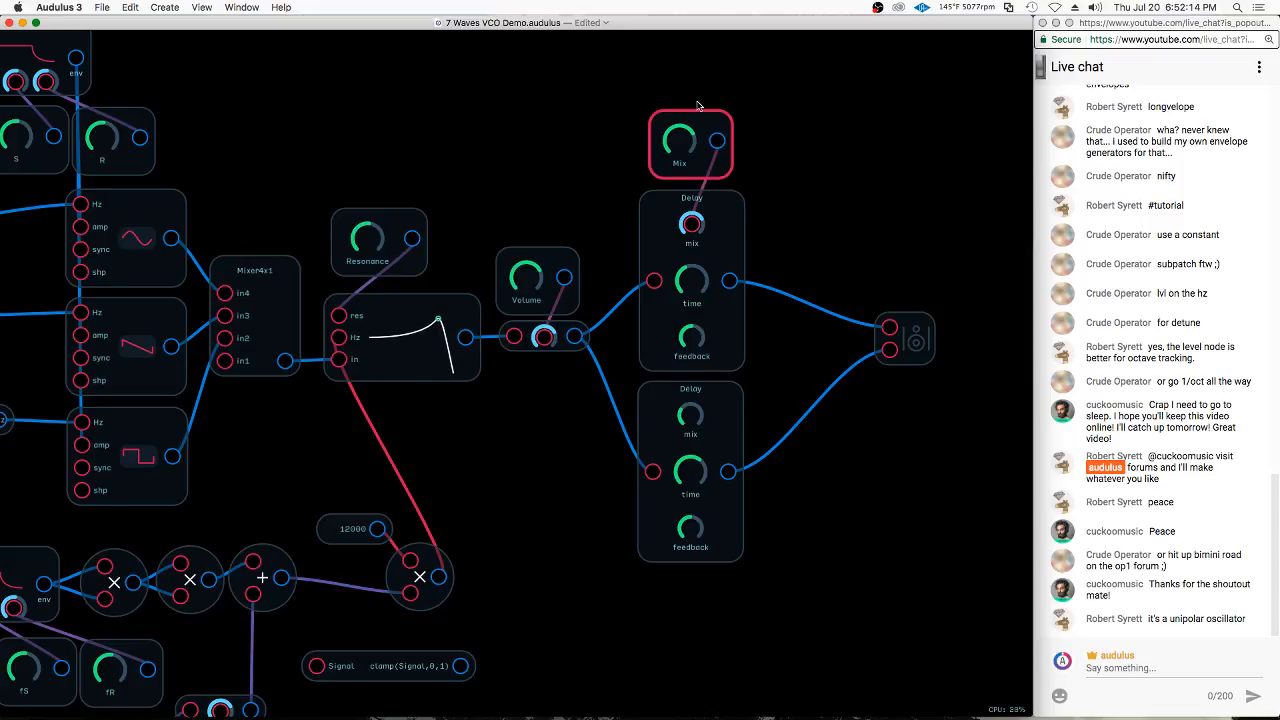
drag(718, 145, 694, 420)
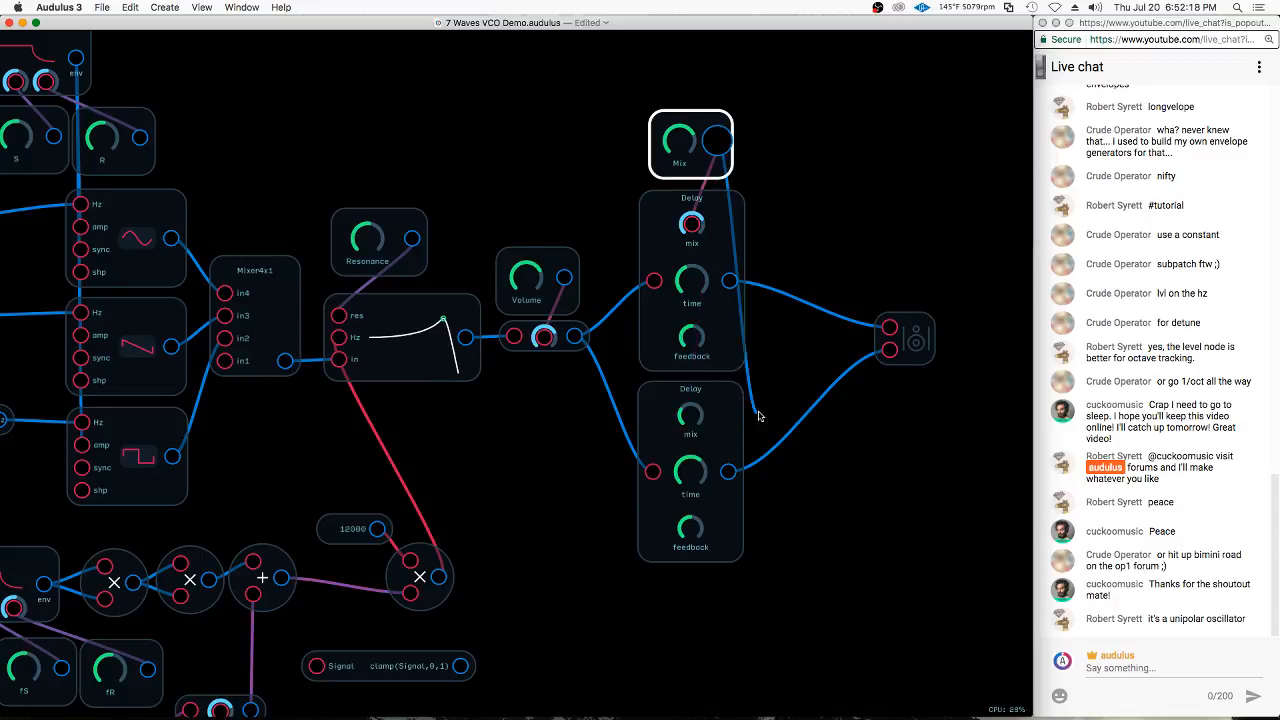
Duplicate the Mix knob beside the upper Delay node and rename the copy T1
drag(704, 151, 761, 98)
key(super+c)
key(super+v)
right_click(846, 215)
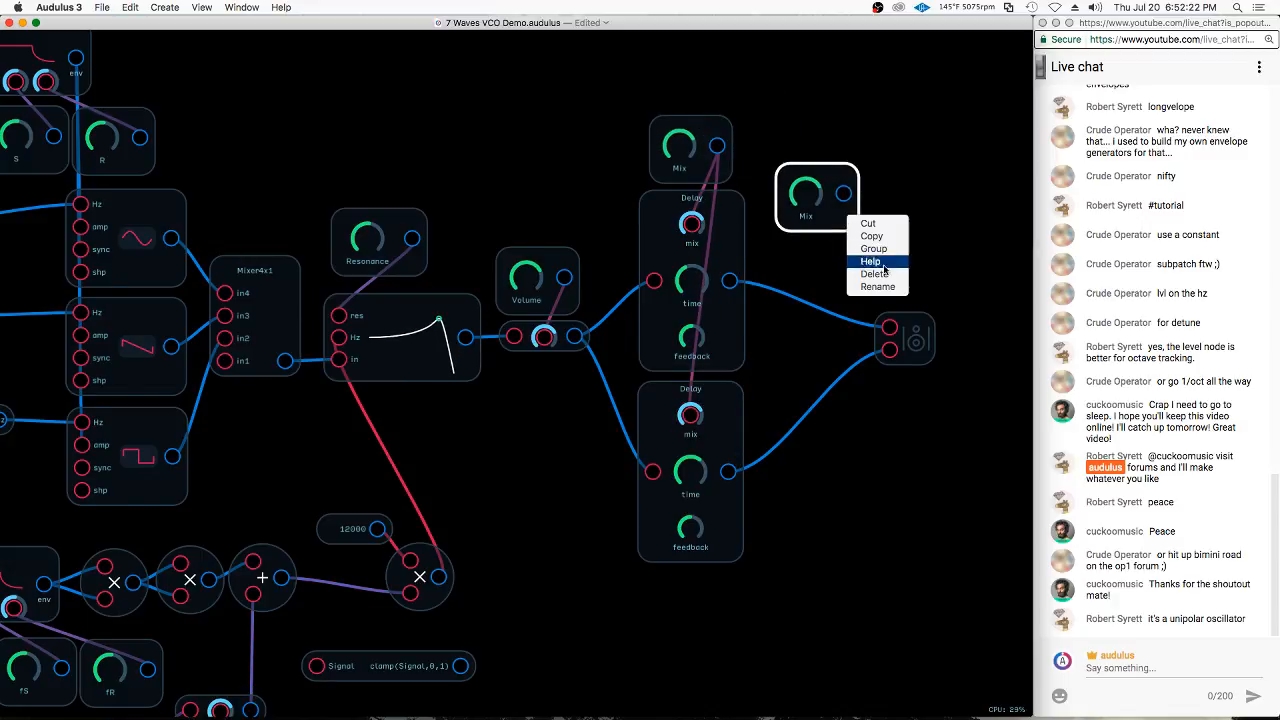
click(879, 286)
key(Return)
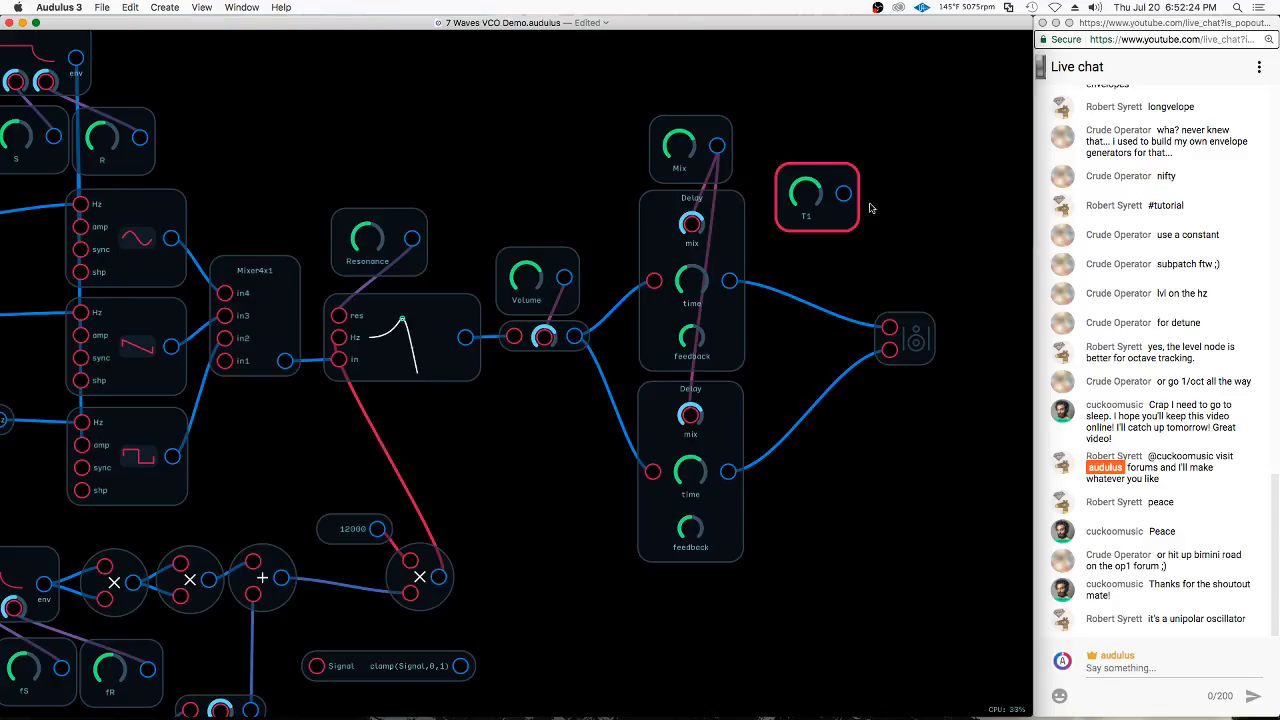
Connect T1 to the upper Delay's time input and place a copy of it beside the lower Delay
drag(841, 215, 691, 281)
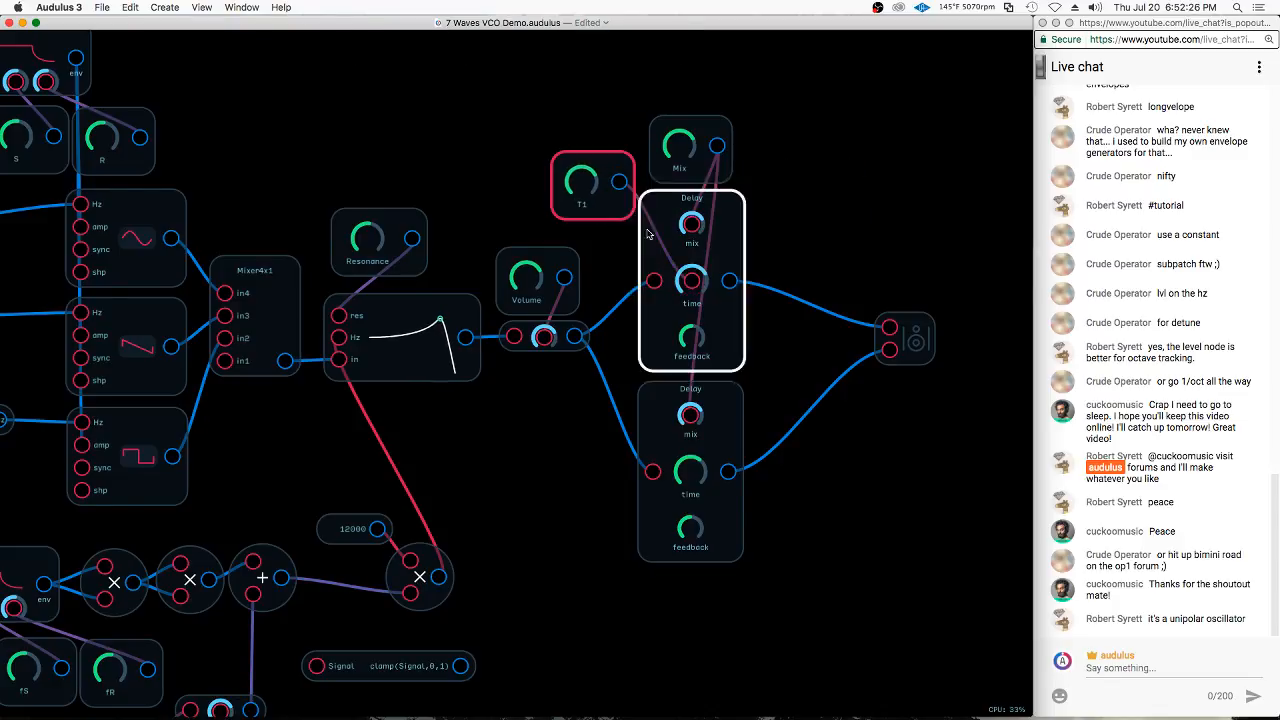
click(602, 201)
key(super+c)
key(super+v)
drag(583, 491, 588, 479)
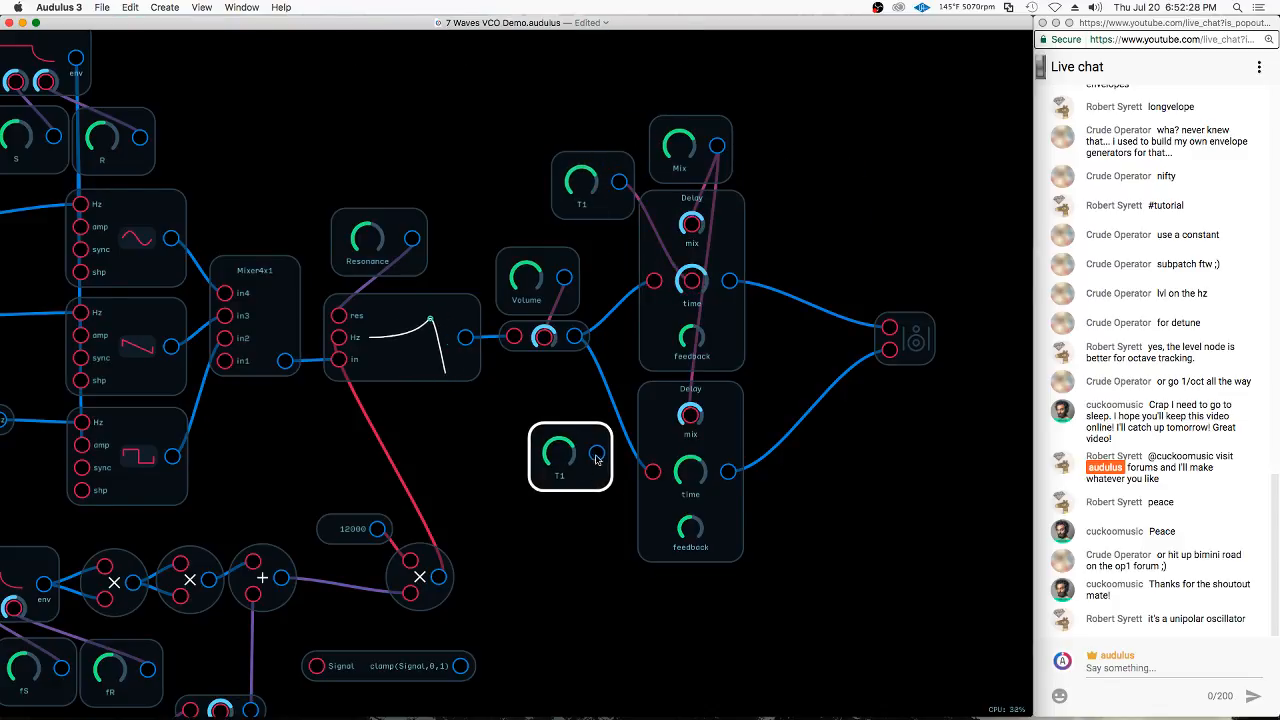
Rename the knob beside the lower Delay as T2, connect it to that Delay's time input, and turn it down
right_click(573, 475)
click(609, 540)
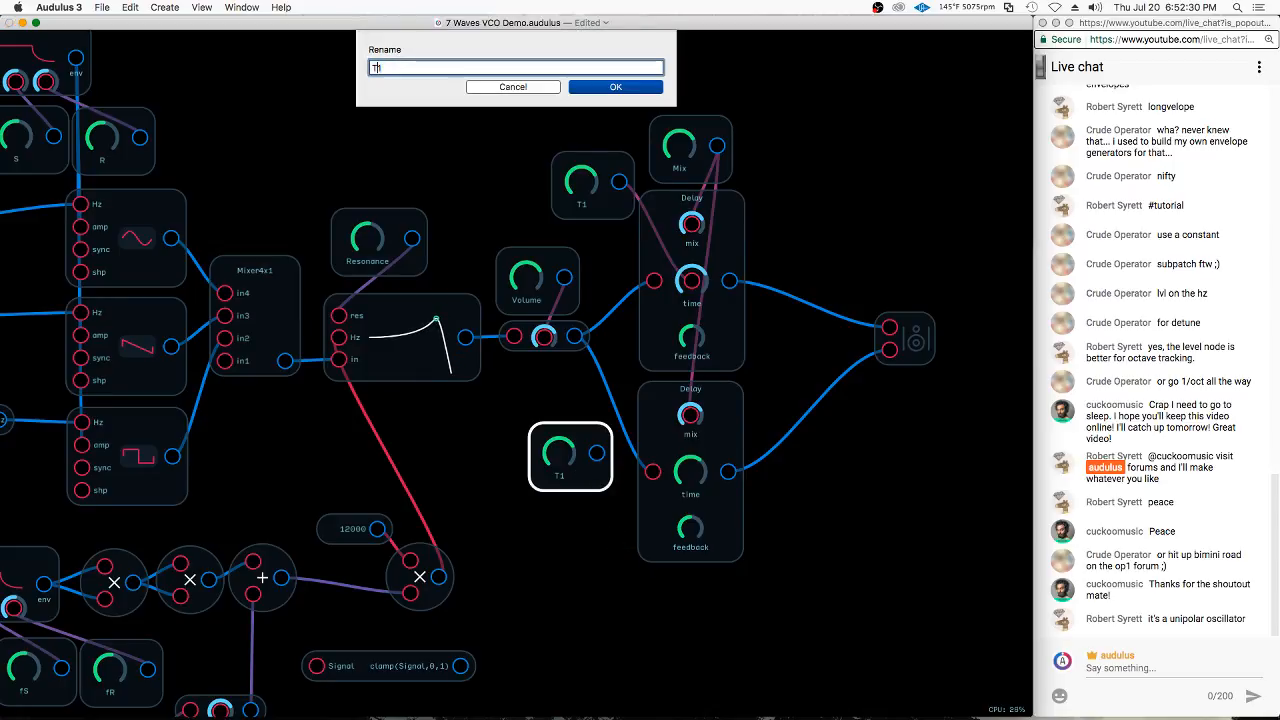
text(T2)
key(Return)
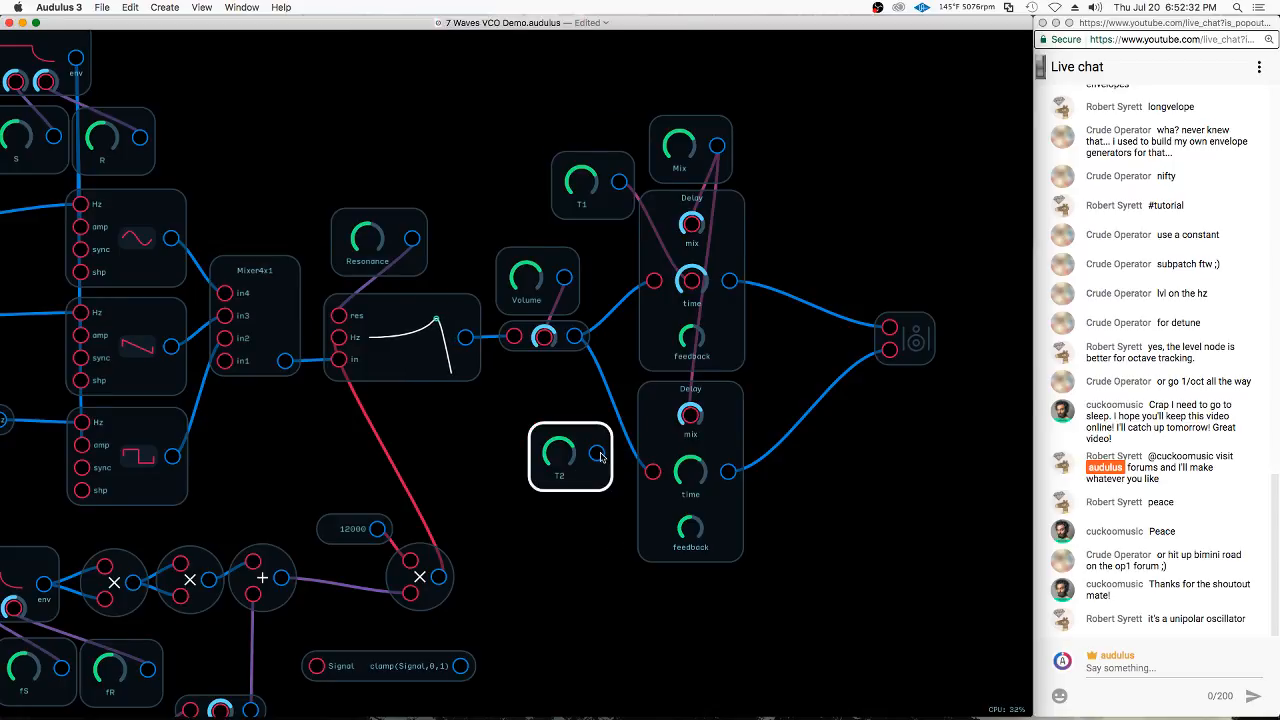
drag(599, 455, 694, 474)
drag(558, 465, 481, 484)
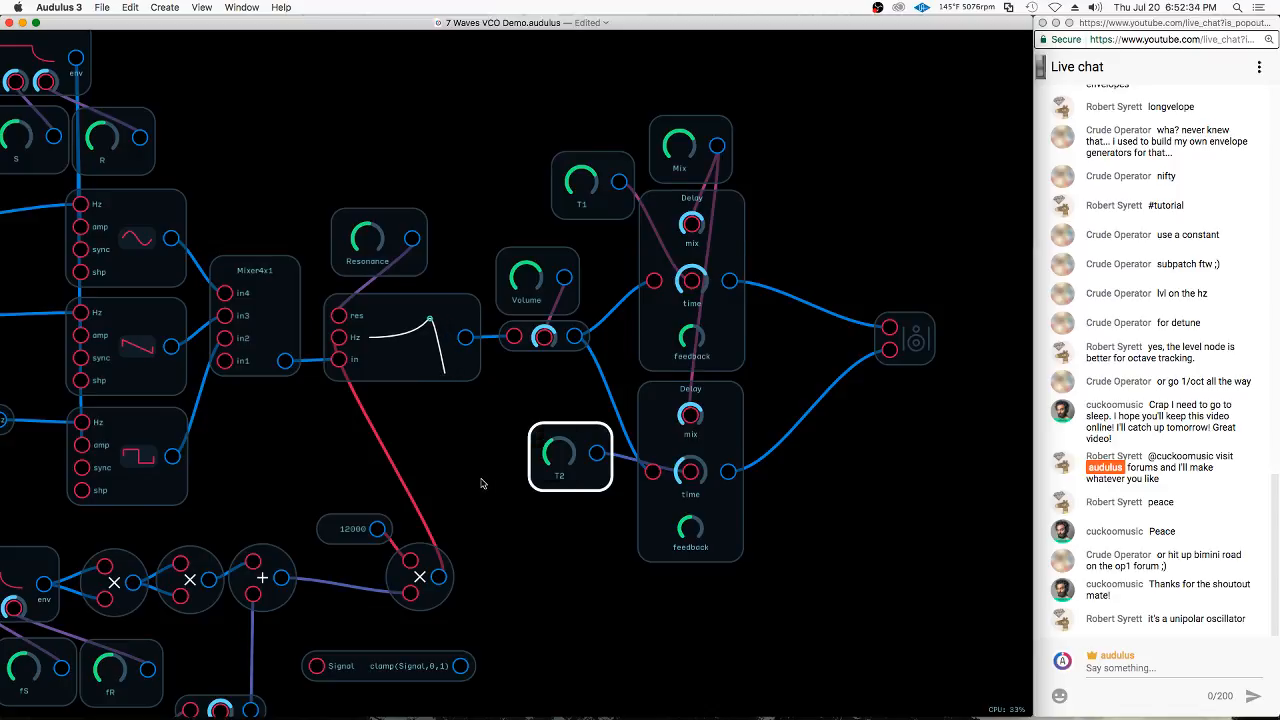
Stack T1 and T2 below the level node and connect a duplicate of T2 to the upper Delay's feedback input
drag(567, 475, 590, 279)
drag(636, 96, 690, 337)
key(super+d)
drag(569, 600, 553, 569)
Rename the knob feeding the upper Delay's feedback as F1 and place a duplicate directly below it
right_click(557, 603)
click(590, 673)
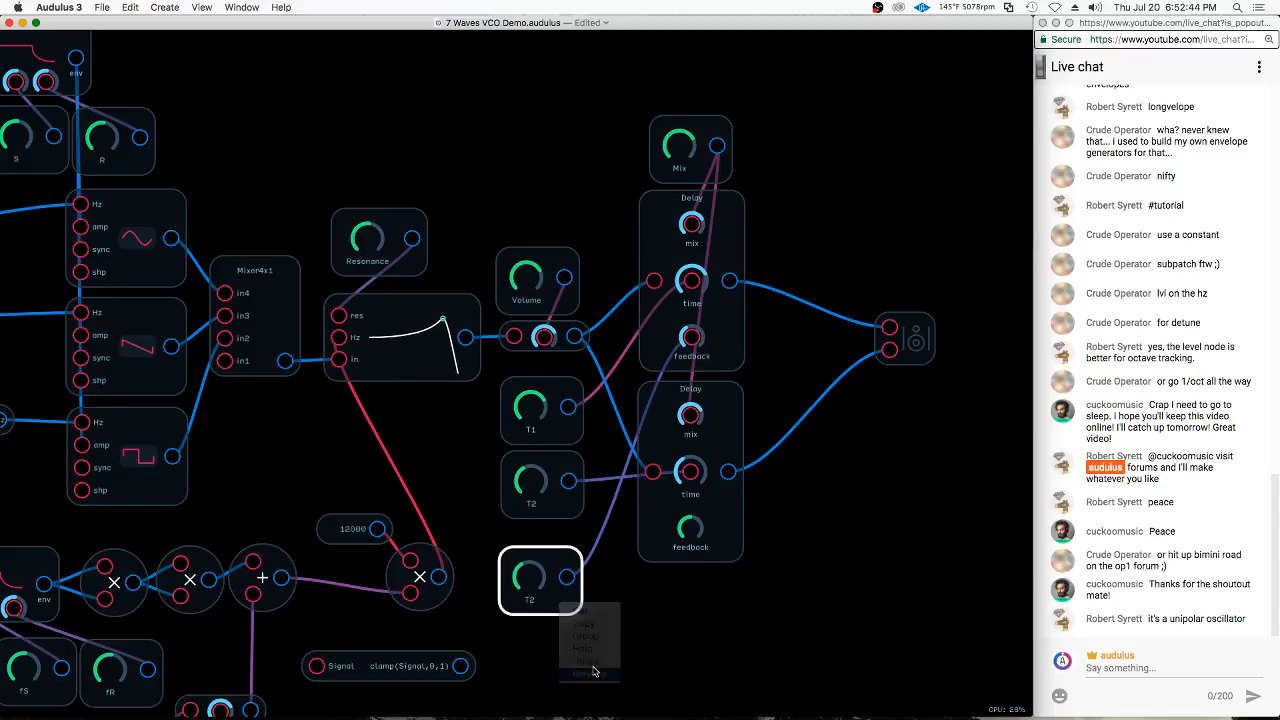
key(Return)
click(597, 635)
drag(570, 612, 566, 663)
key(super+d)
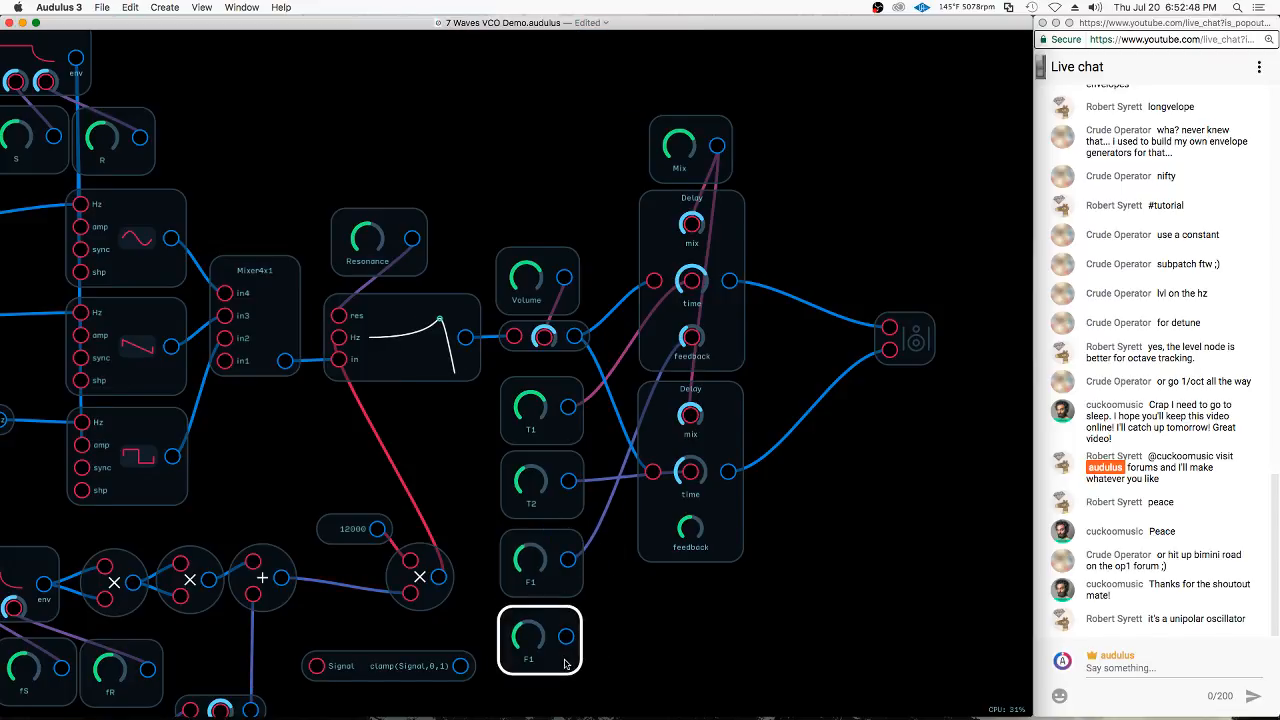
Rename the lower F1 copy as F2 and connect it to the lower Delay's feedback input
right_click(566, 663)
click(582, 717)
click(555, 668)
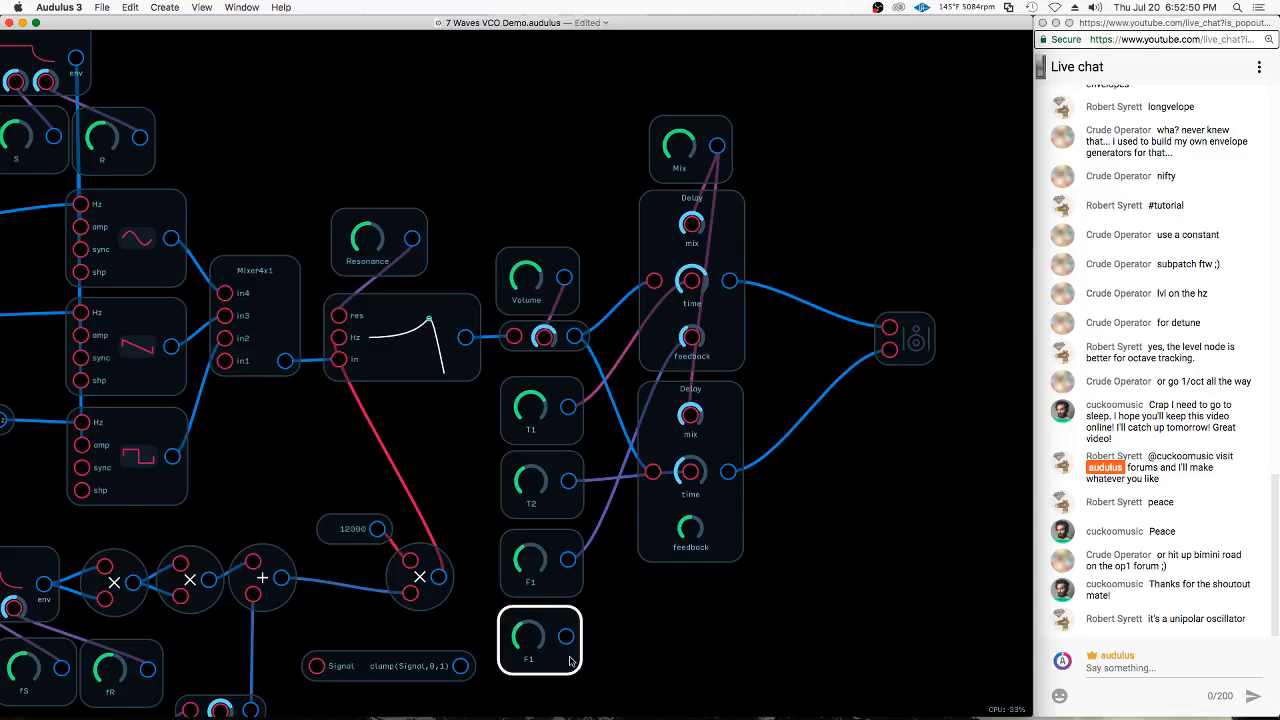
right_click(569, 631)
click(607, 707)
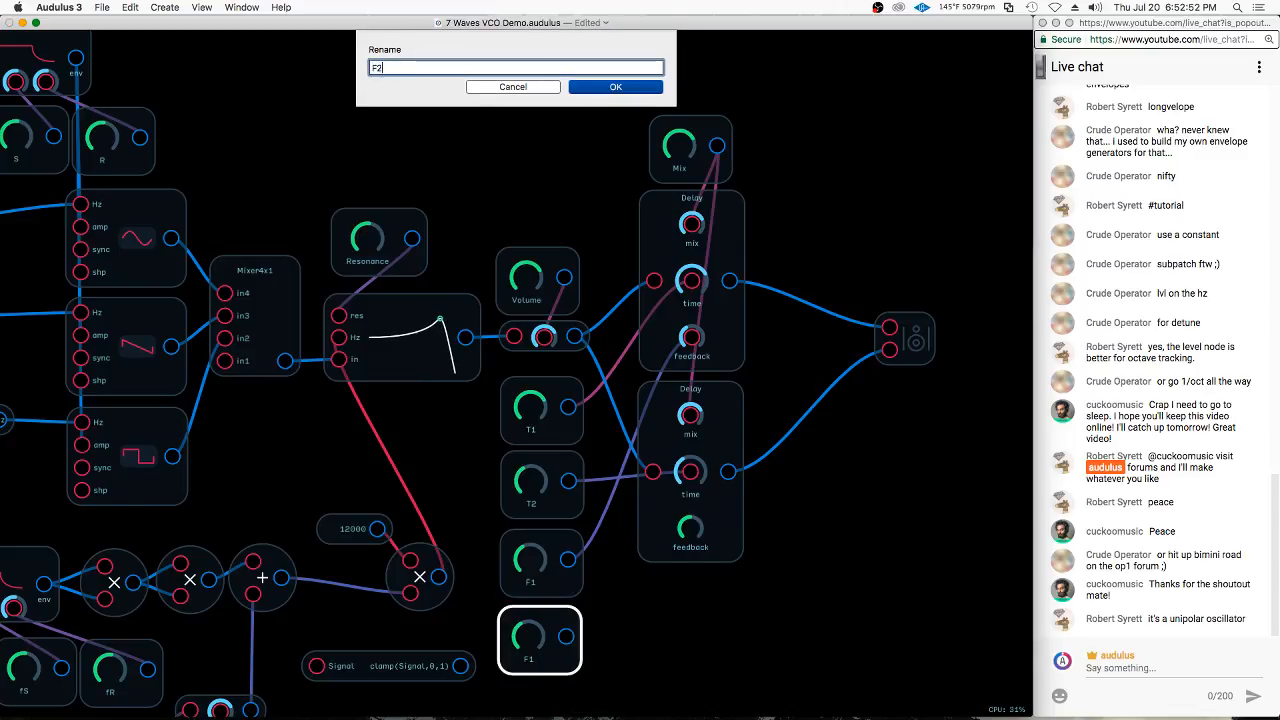
key(Return)
drag(566, 636, 690, 527)
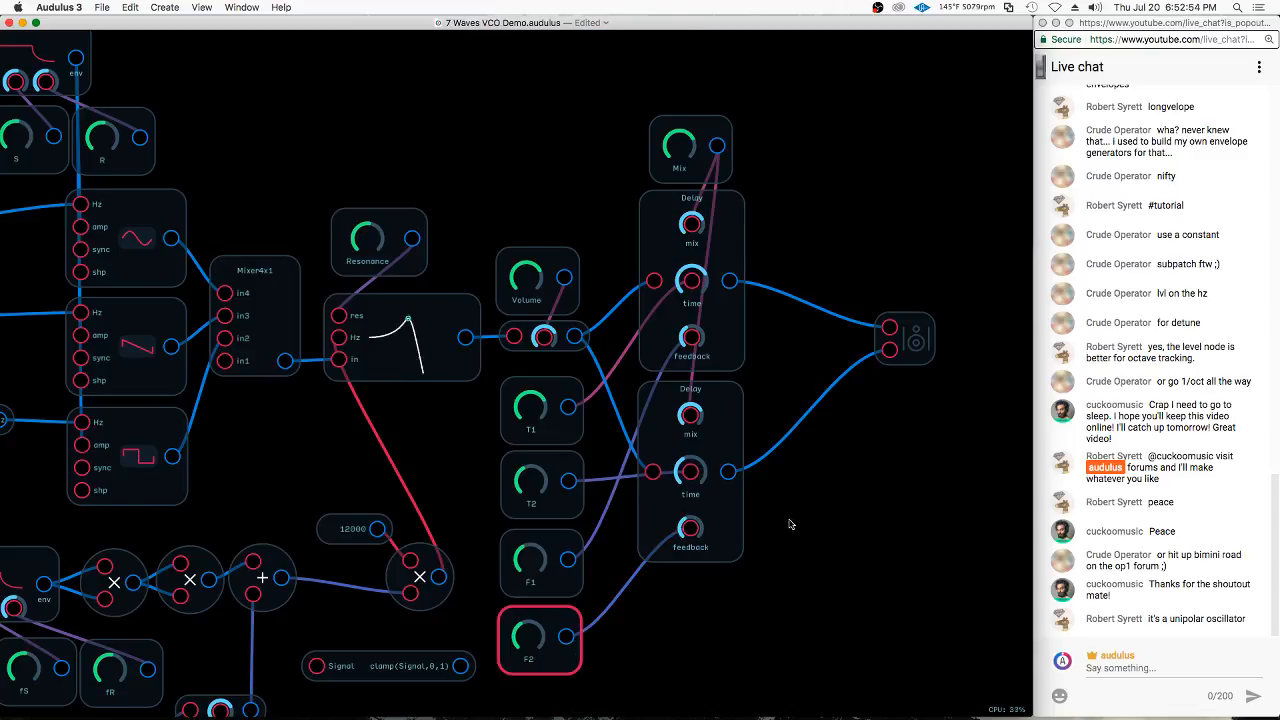
Place a copy of the S&H Hz knob beside the LFO that drives the vibrato
scroll(921, 396, down, 5)
drag(478, 440, 839, 402)
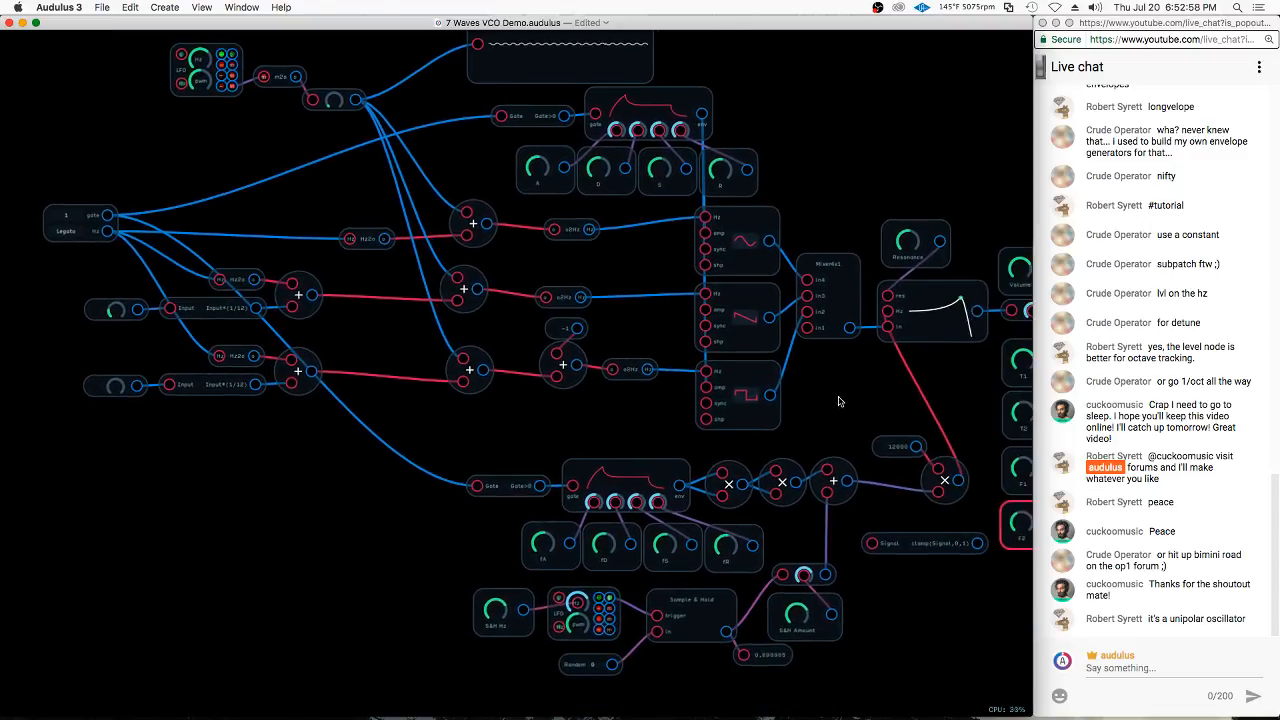
click(518, 629)
key(super+c)
key(super+v)
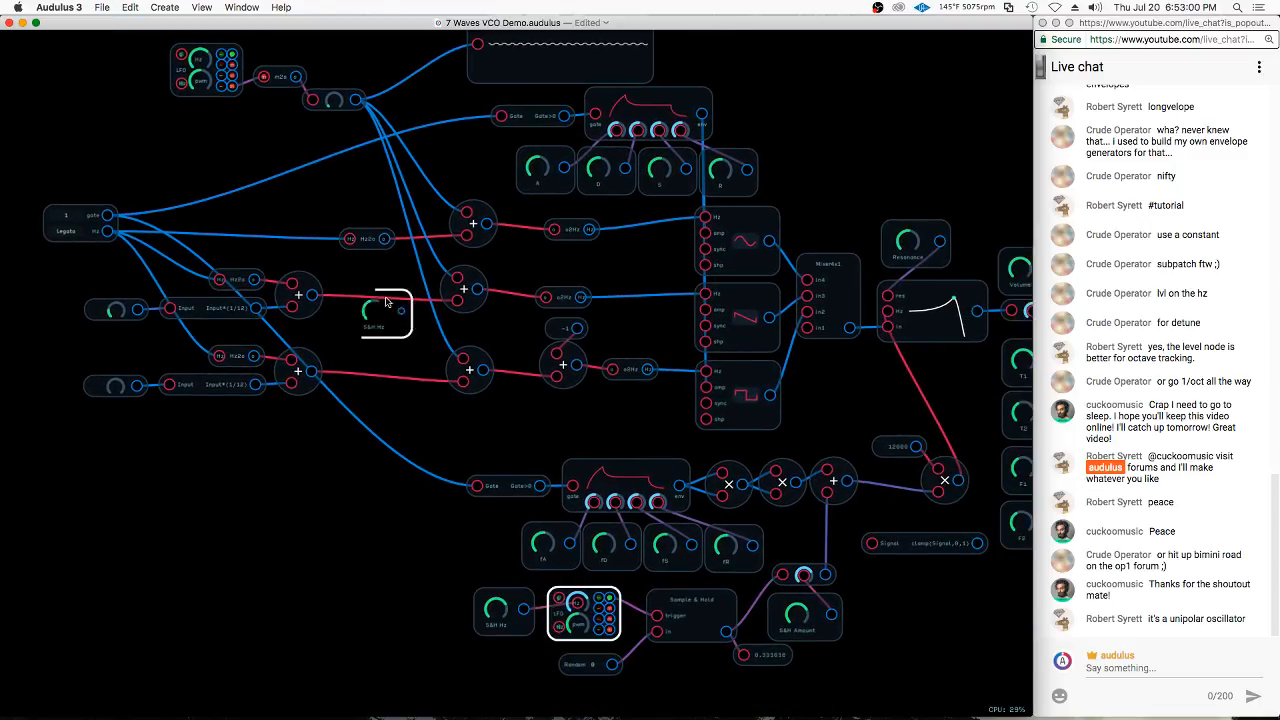
click(158, 122)
drag(209, 146, 299, 264)
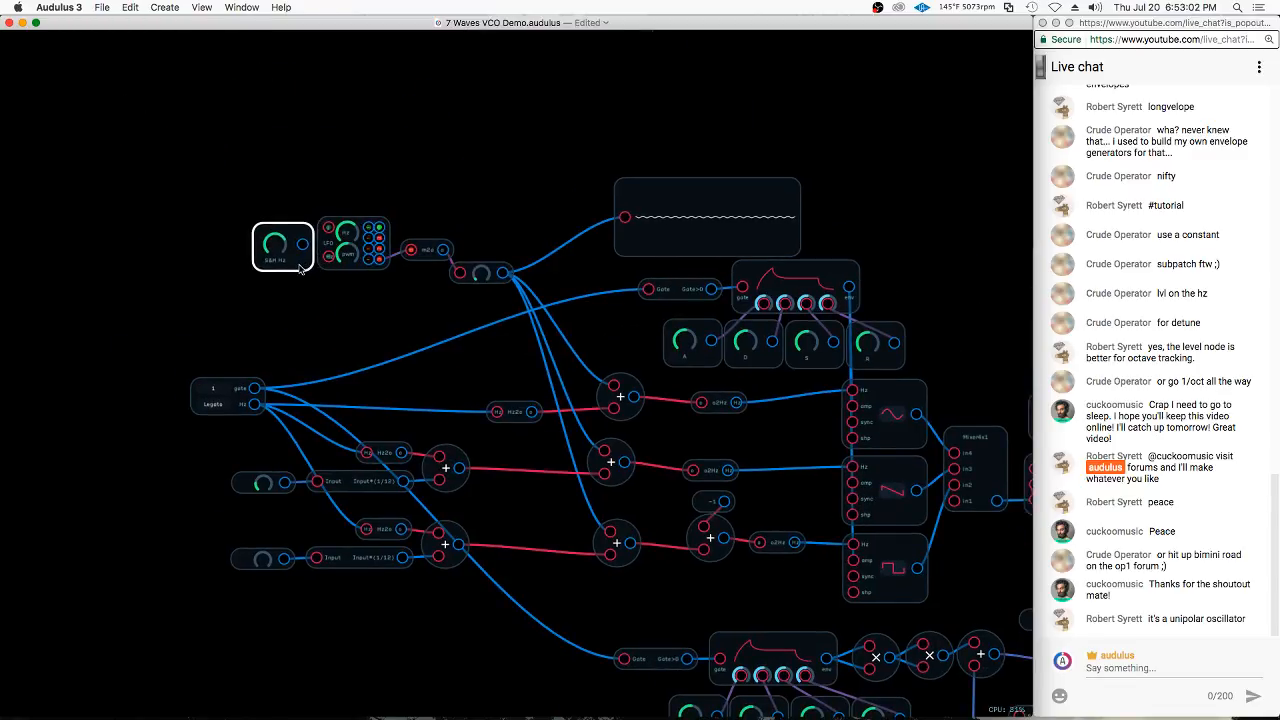
Rename the knob copied beside the vibrato LFO as Vibrato Hz
right_click(299, 264)
click(327, 338)
text(v)
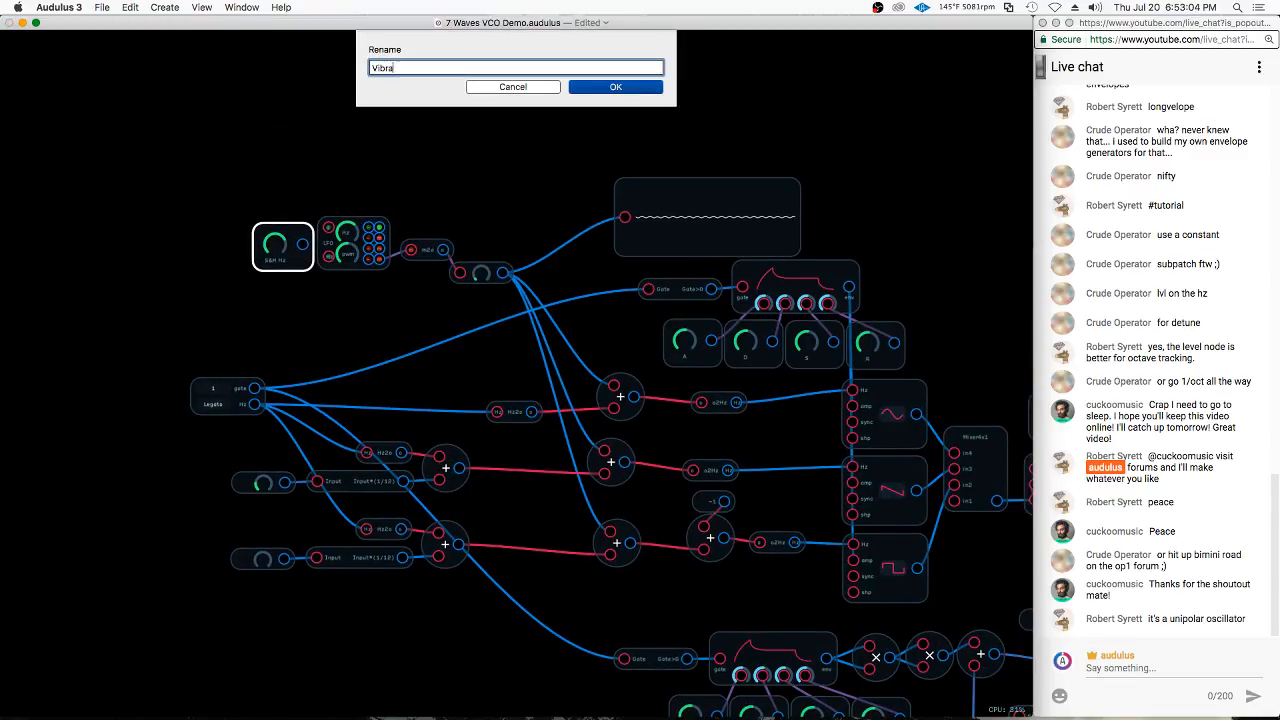
text(ibrato Hz)
key(Return)
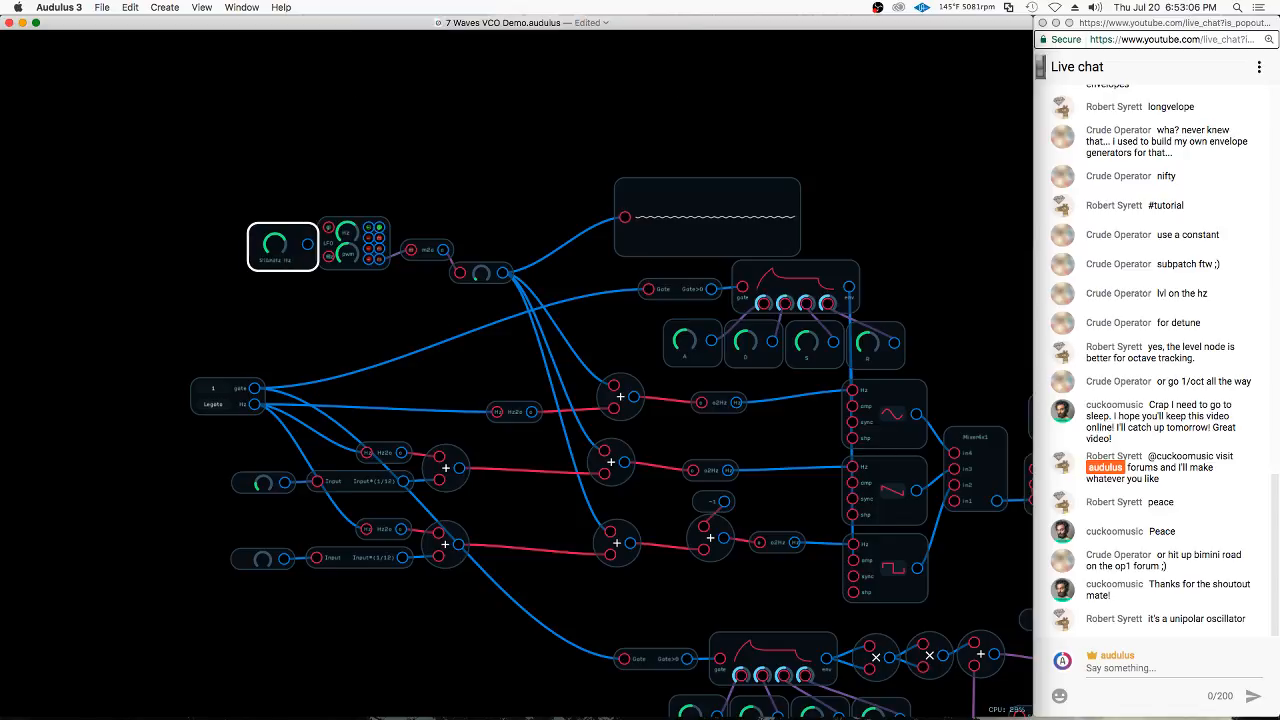
Connect Vibrato Hz to the LFO's Hz input and place a copy of the knob above the vibrato level node
scroll(305, 175, up, 3)
drag(366, 243, 566, 181)
key(super+c)
key(super+v)
click(558, 298)
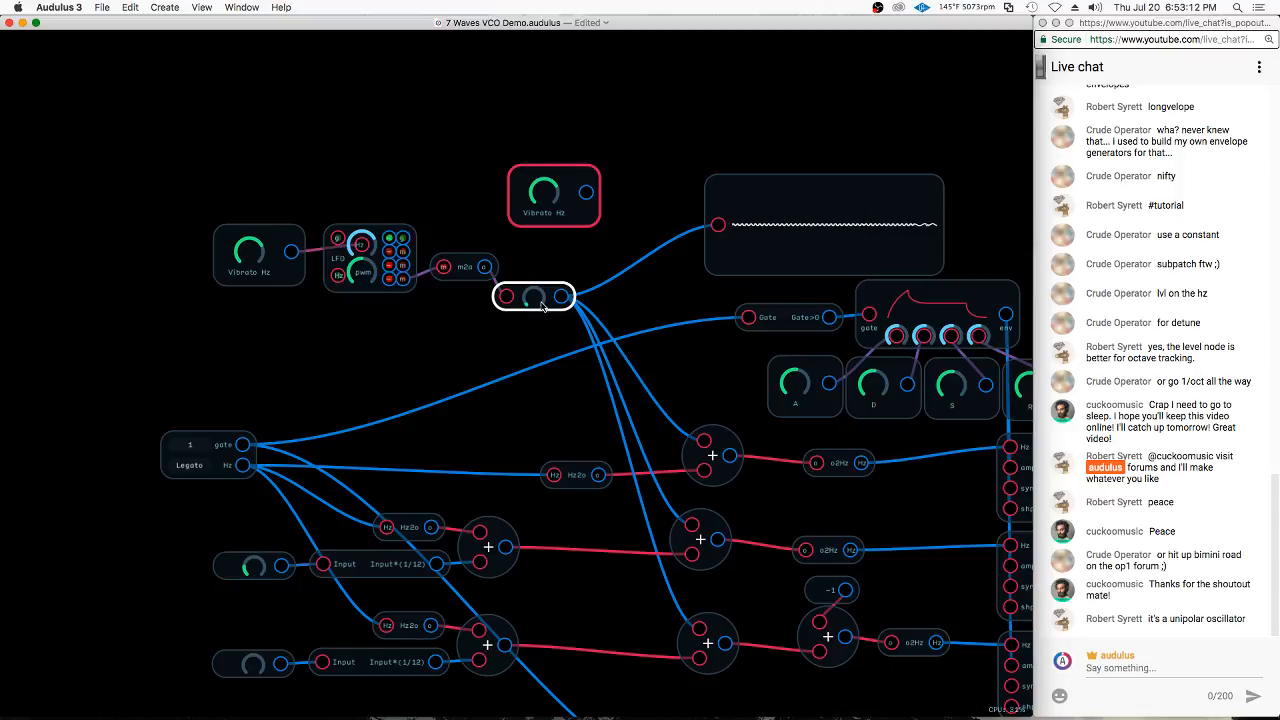
Raise the vibrato level node's amount to about 0.16 and adjust the Vibrato Hz knob driving the LFO
scroll(535, 302, up, 3)
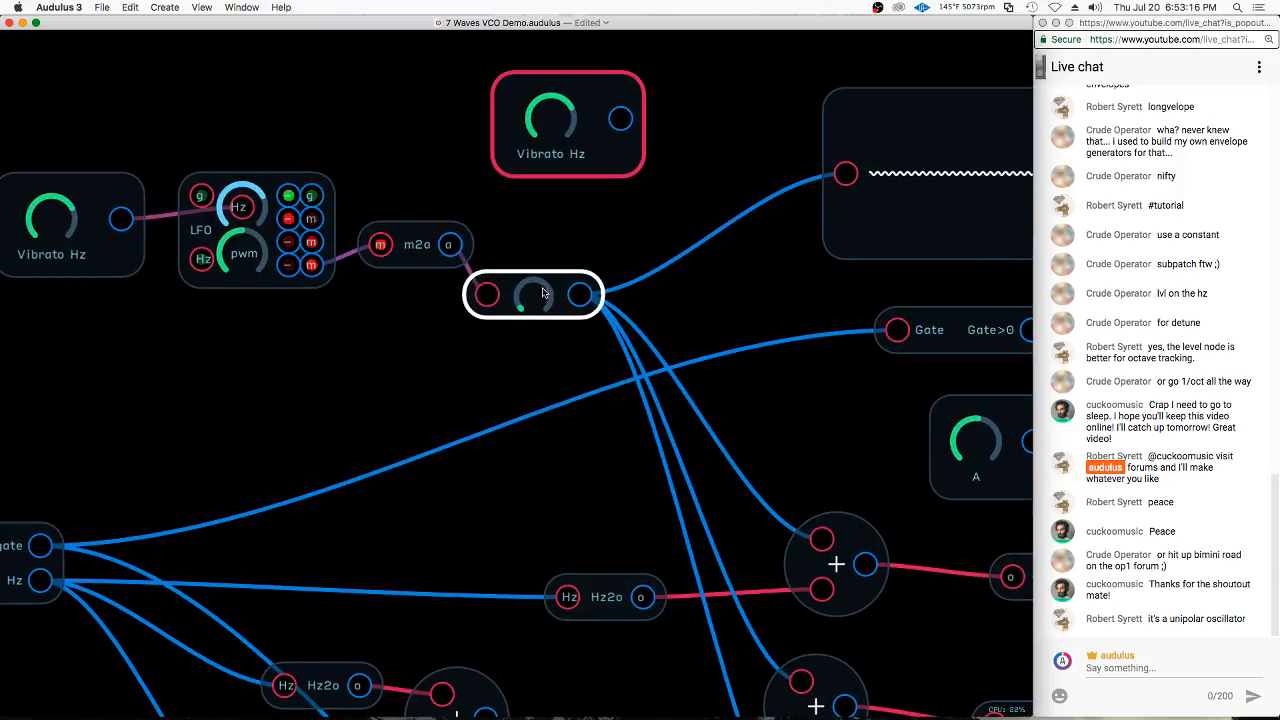
click(548, 221)
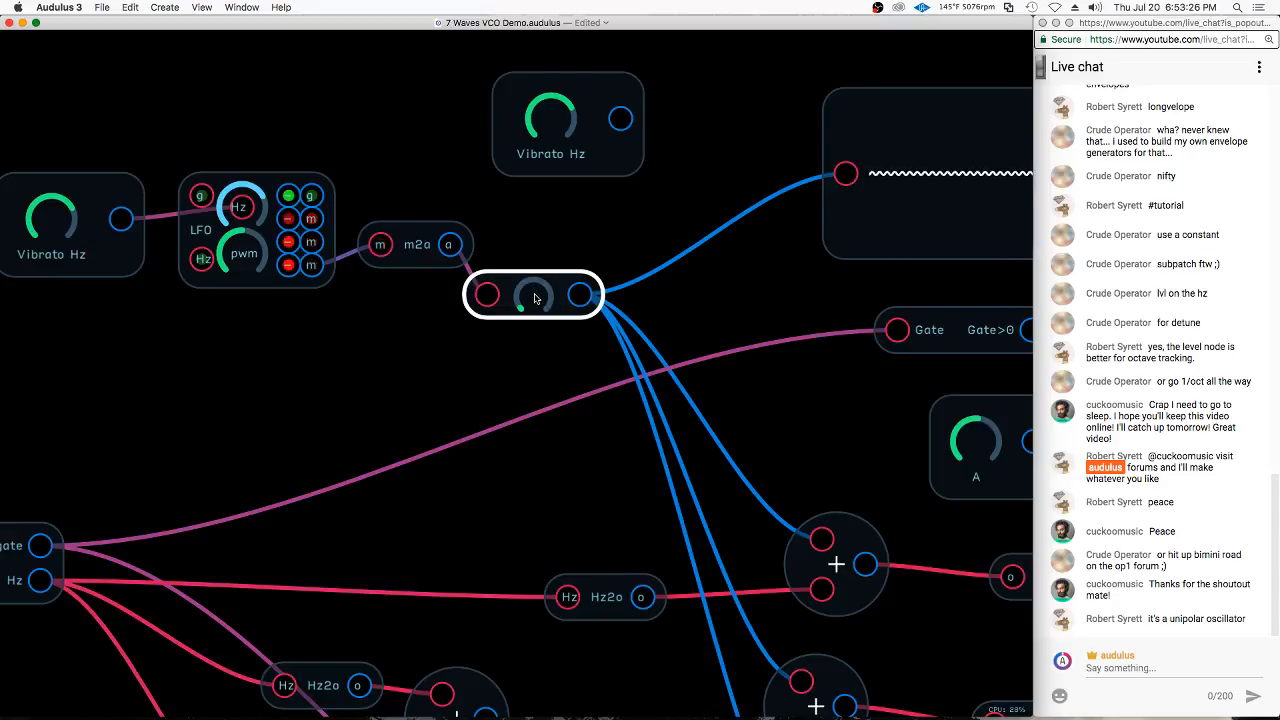
drag(535, 300, 539, 301)
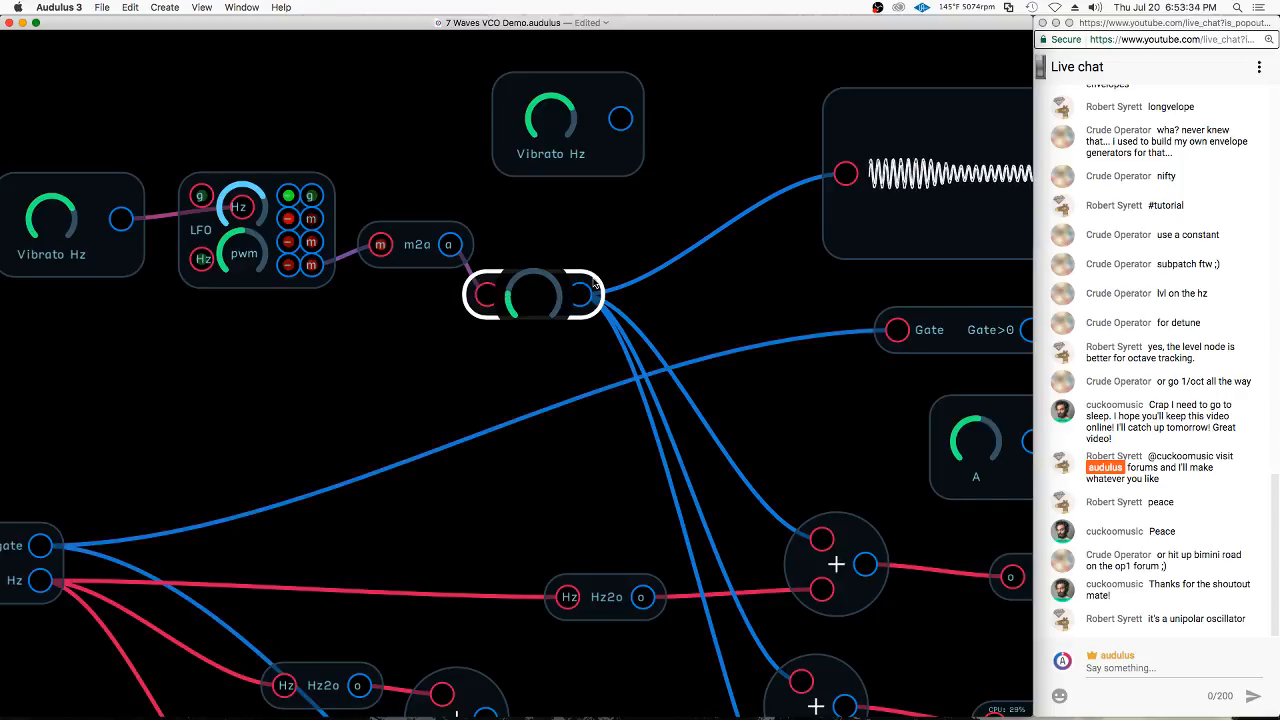
click(10, 225)
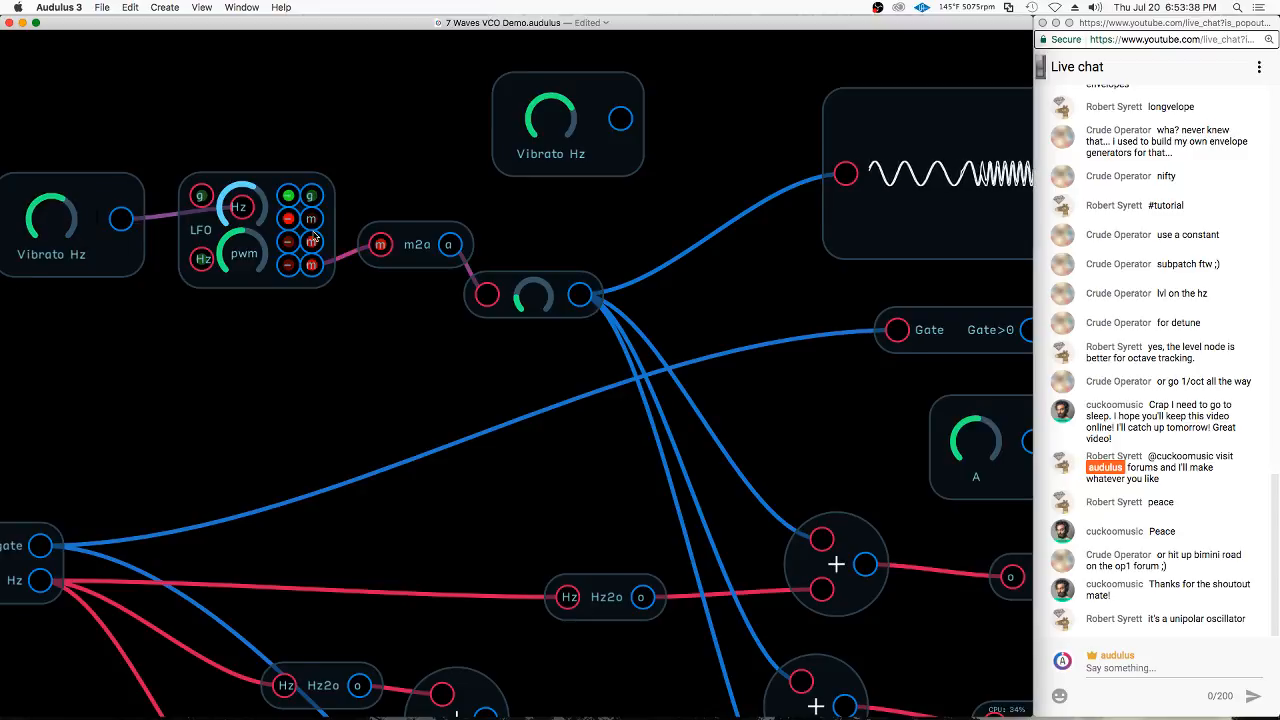
Check the exact value of the vibrato level node's knob without changing it
click(588, 282)
right_click(588, 282)
click(545, 278)
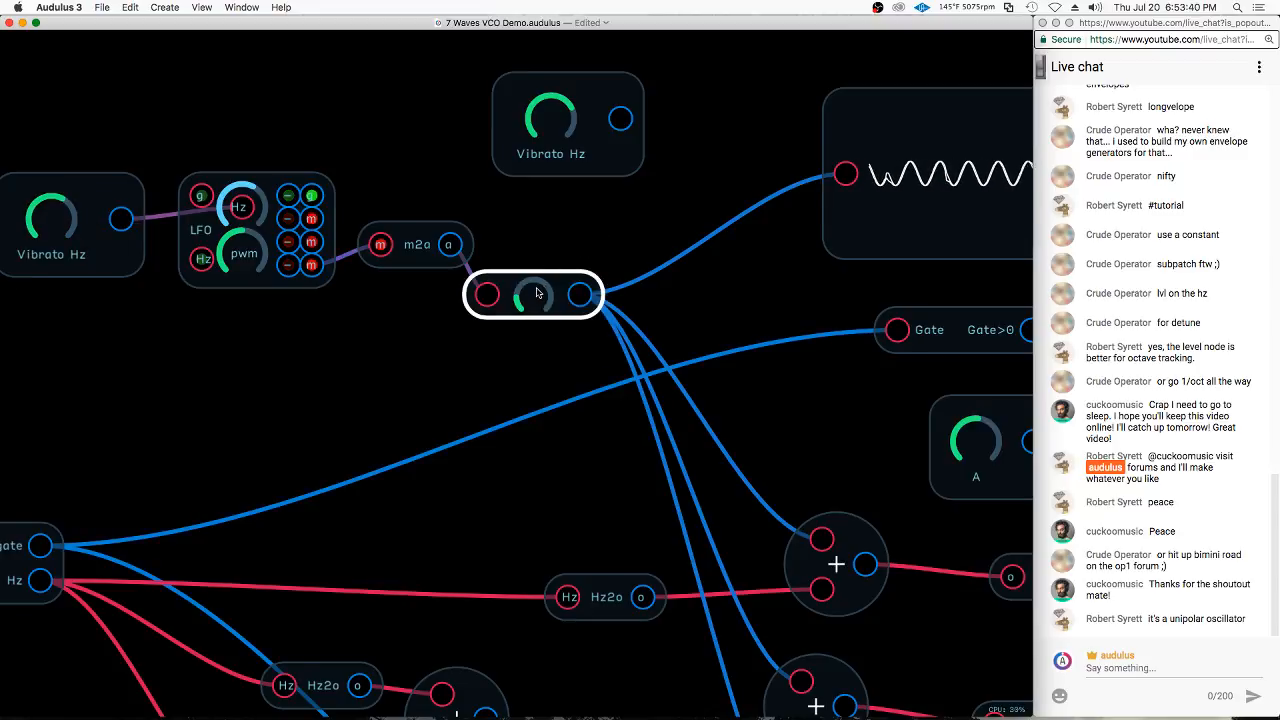
right_click(537, 293)
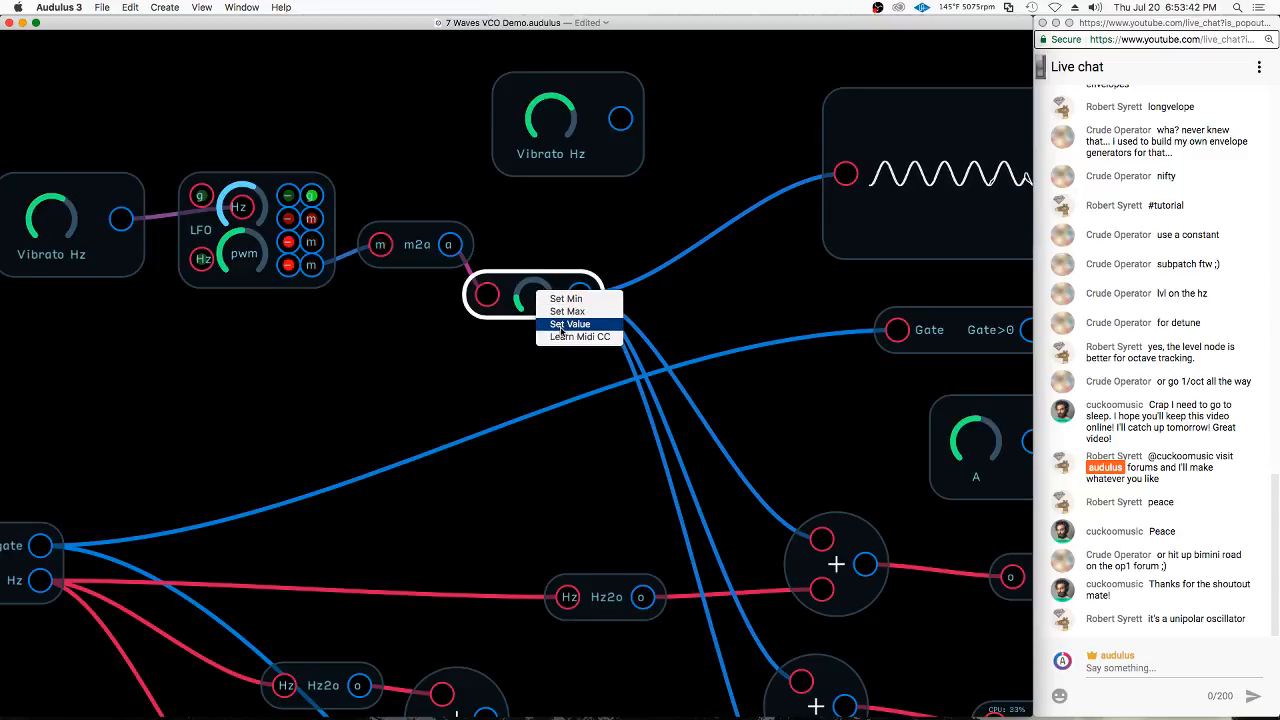
click(566, 325)
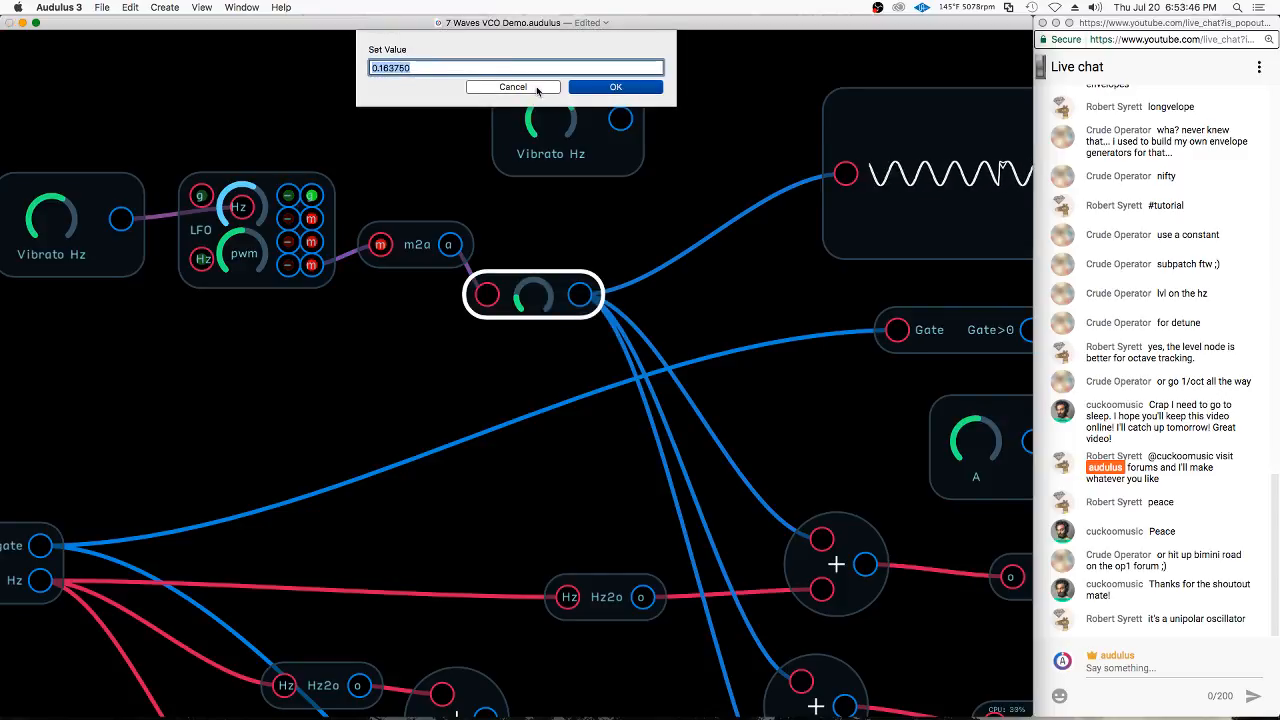
click(512, 87)
Add a Mult node above the vibrato level node and set its second input to the constant .16
right_click(636, 232)
mouse_move(705, 319)
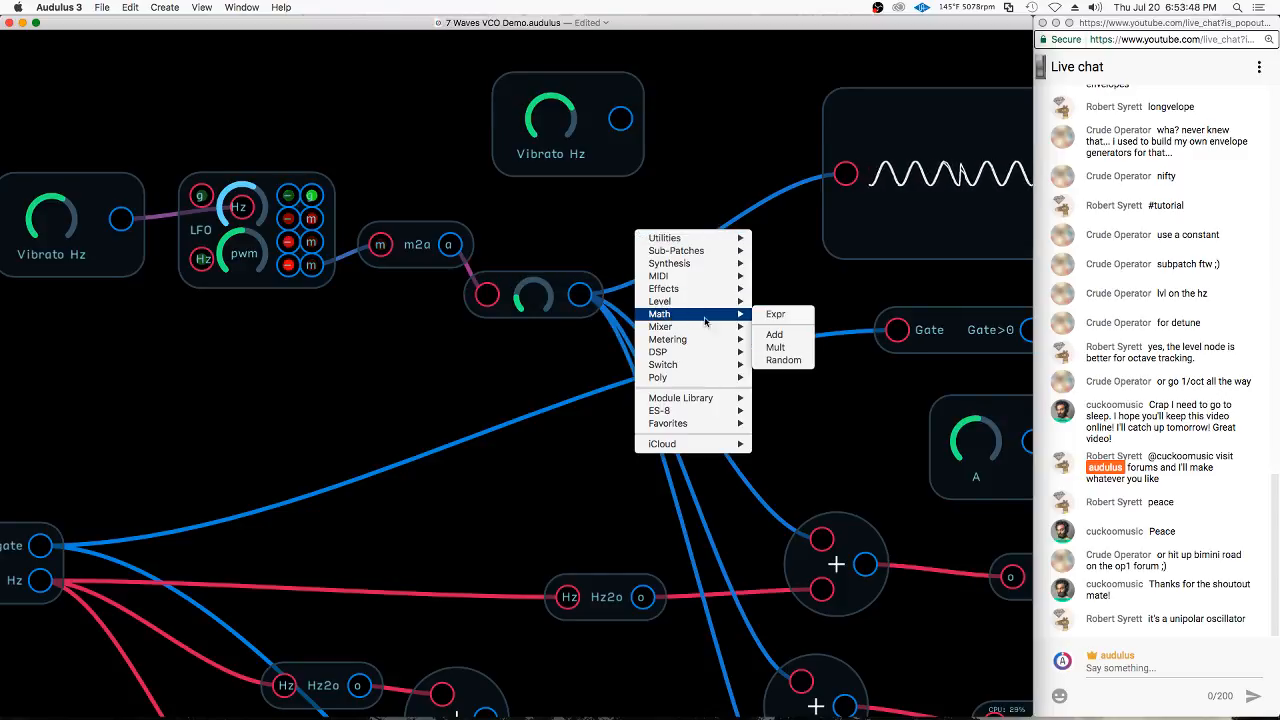
click(776, 348)
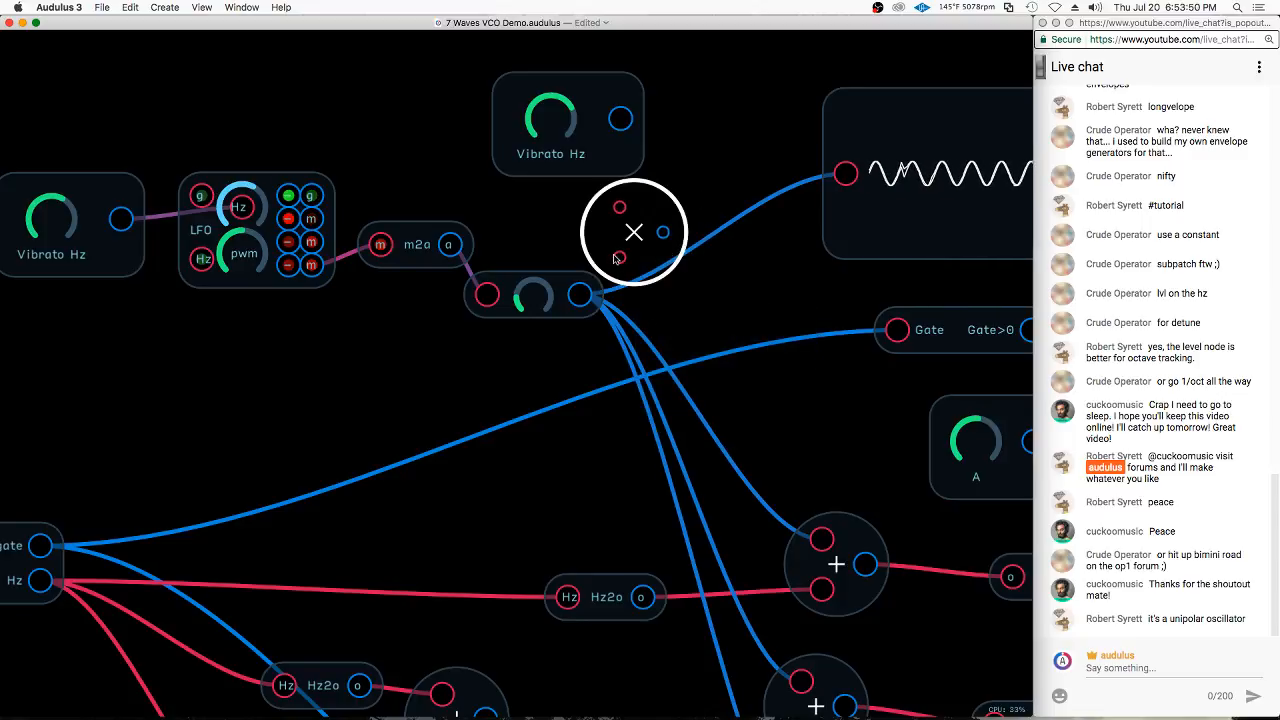
double_click(616, 258)
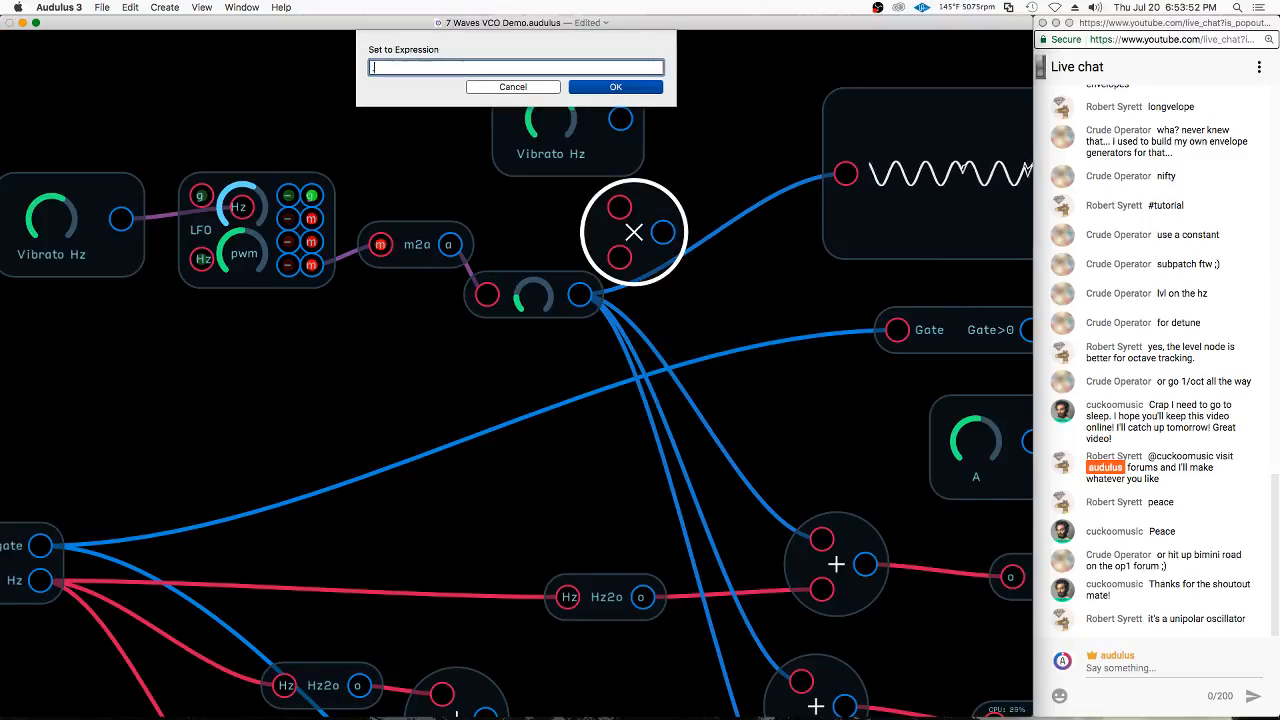
text(.16)
key(Return)
Connect the copied knob to the Mult's first input and the Mult's output to the vibrato level node's level input
drag(621, 118, 633, 217)
drag(663, 232, 535, 297)
mouse_move(651, 50)
mouse_down()
mouse_move(565, 91)
mouse_move(650, 257)
mouse_move(648, 170)
mouse_move(656, 178)
mouse_up()
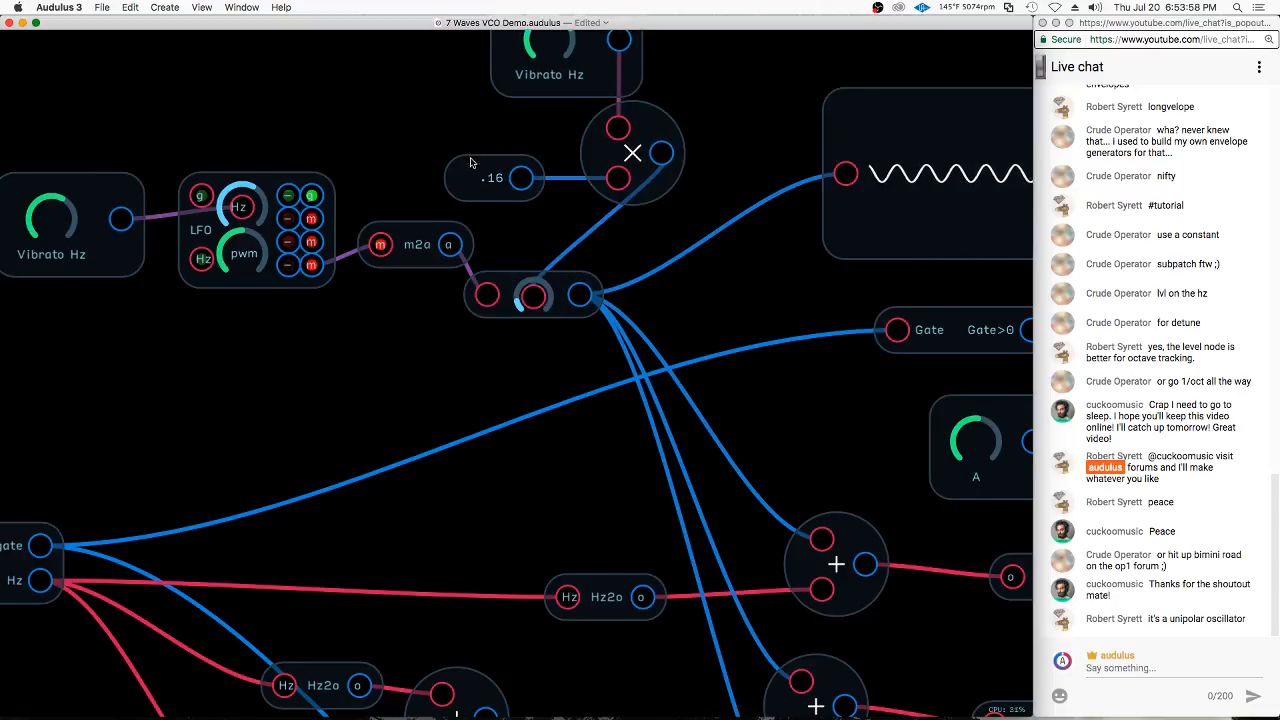
Vary the knob feeding the Mult node to check the vibrato depth on the waveform display
scroll(566, 166, down, 3)
click(565, 126)
right_click(557, 112)
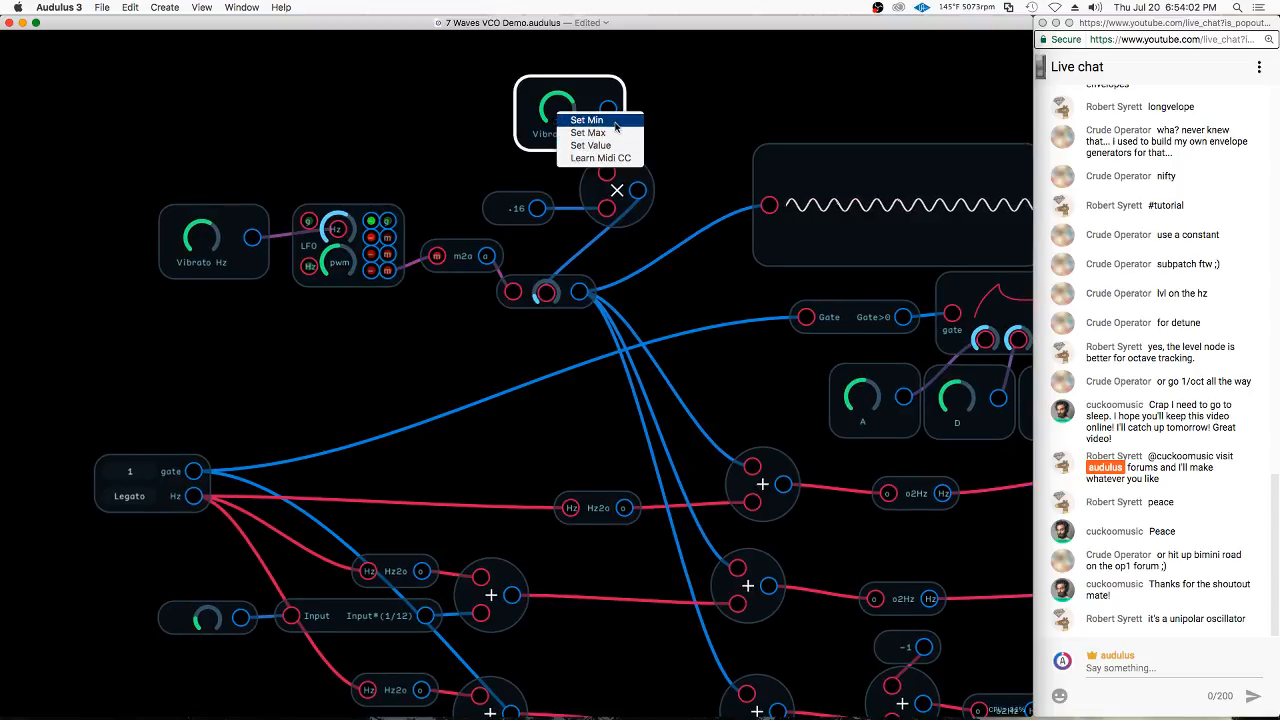
click(664, 90)
click(503, 124)
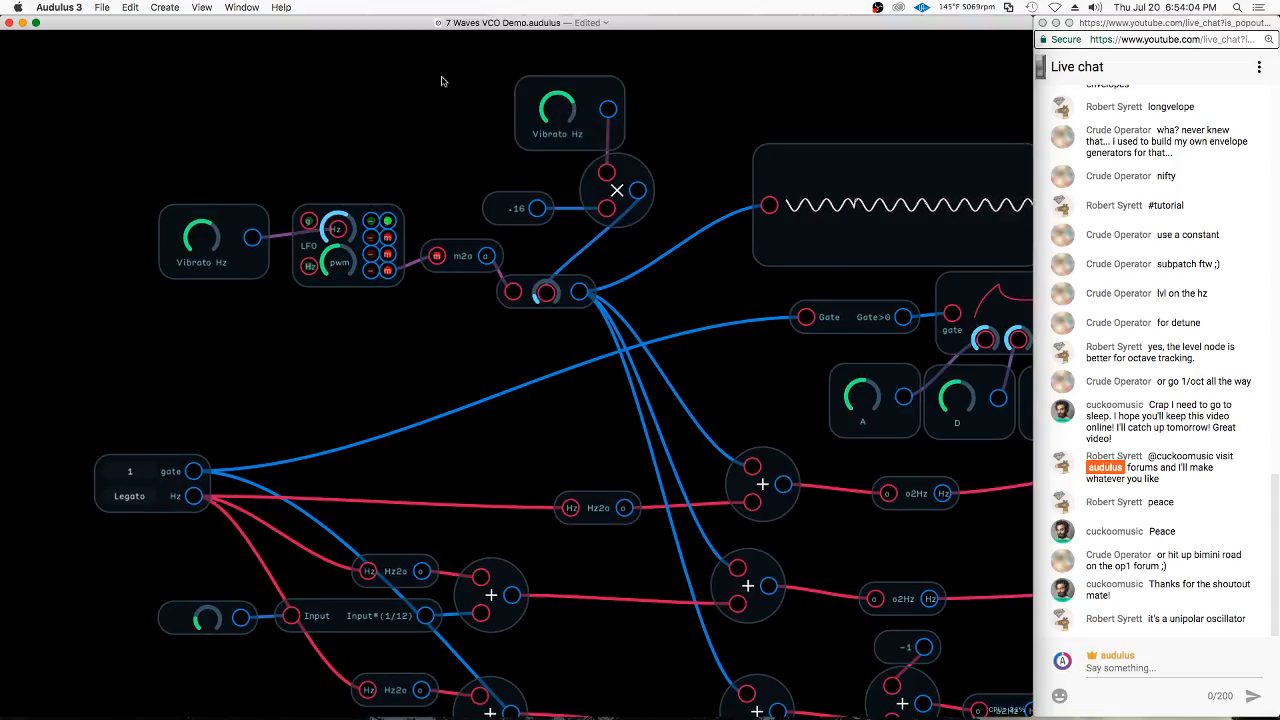
click(576, 96)
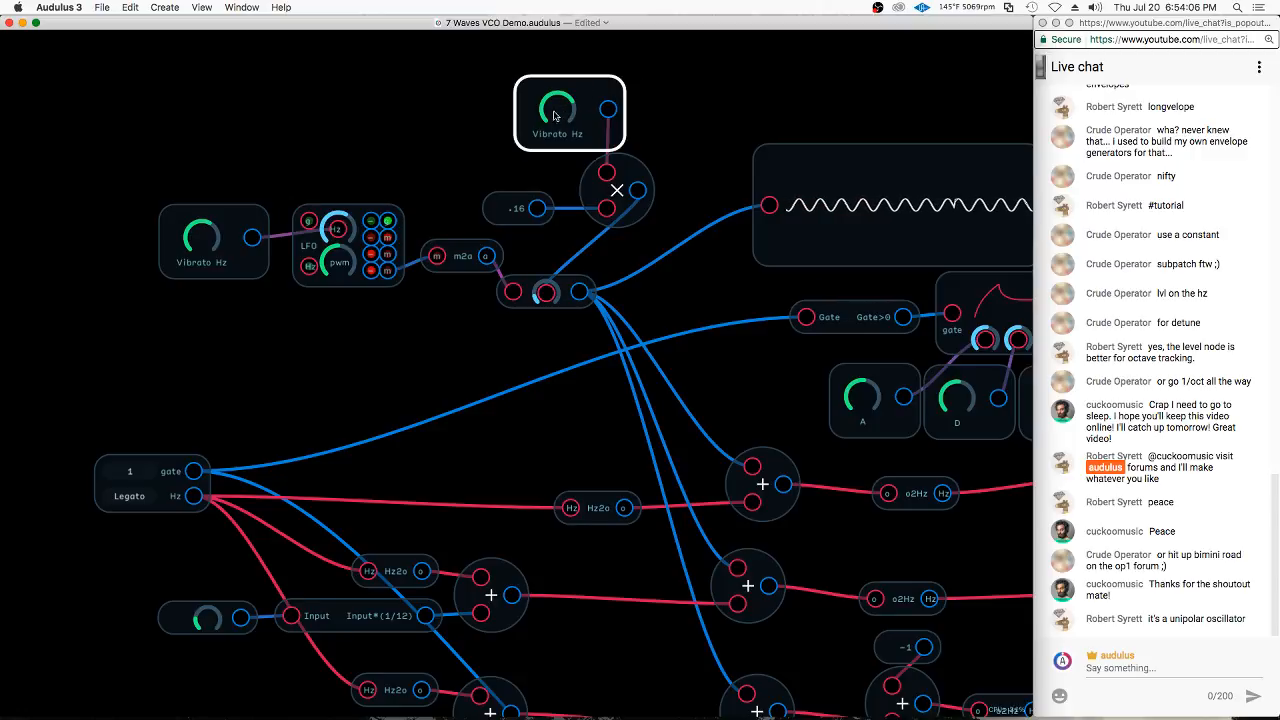
drag(546, 104, 632, 152)
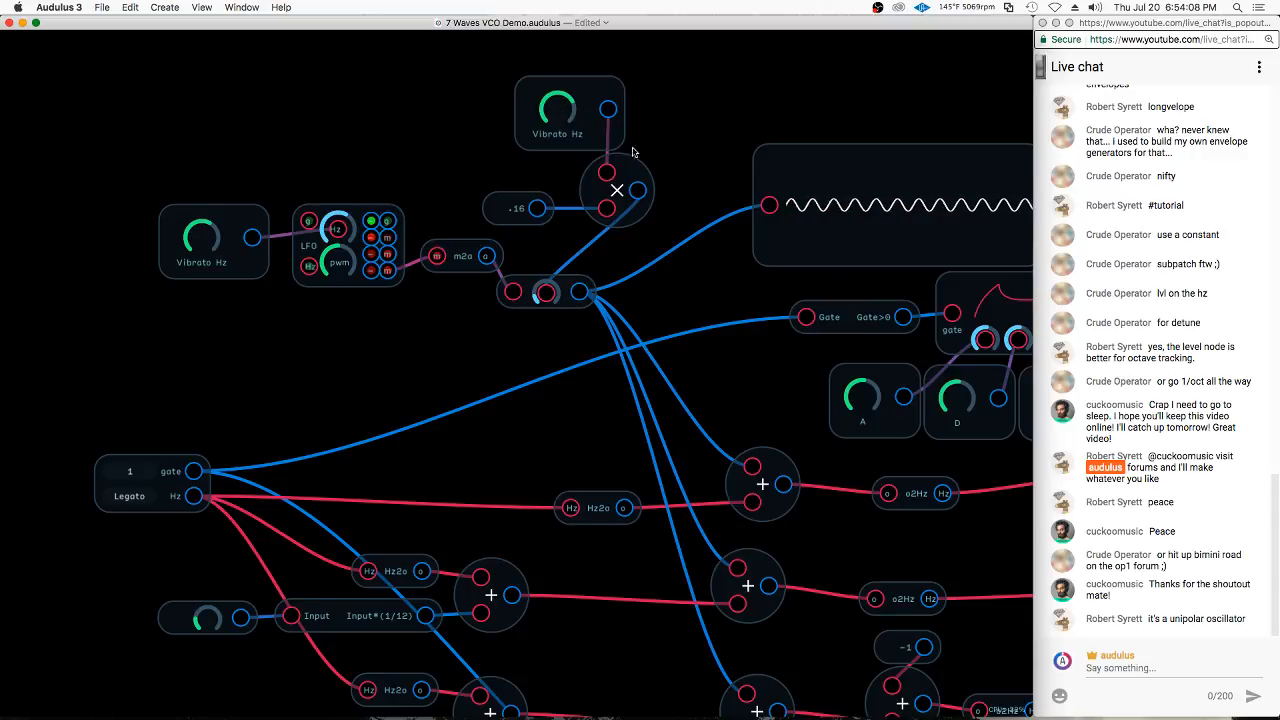
Copy the knob feeding the Mult node and place the copy beside the unlabelled detune knob below the keyboard node
click(589, 103)
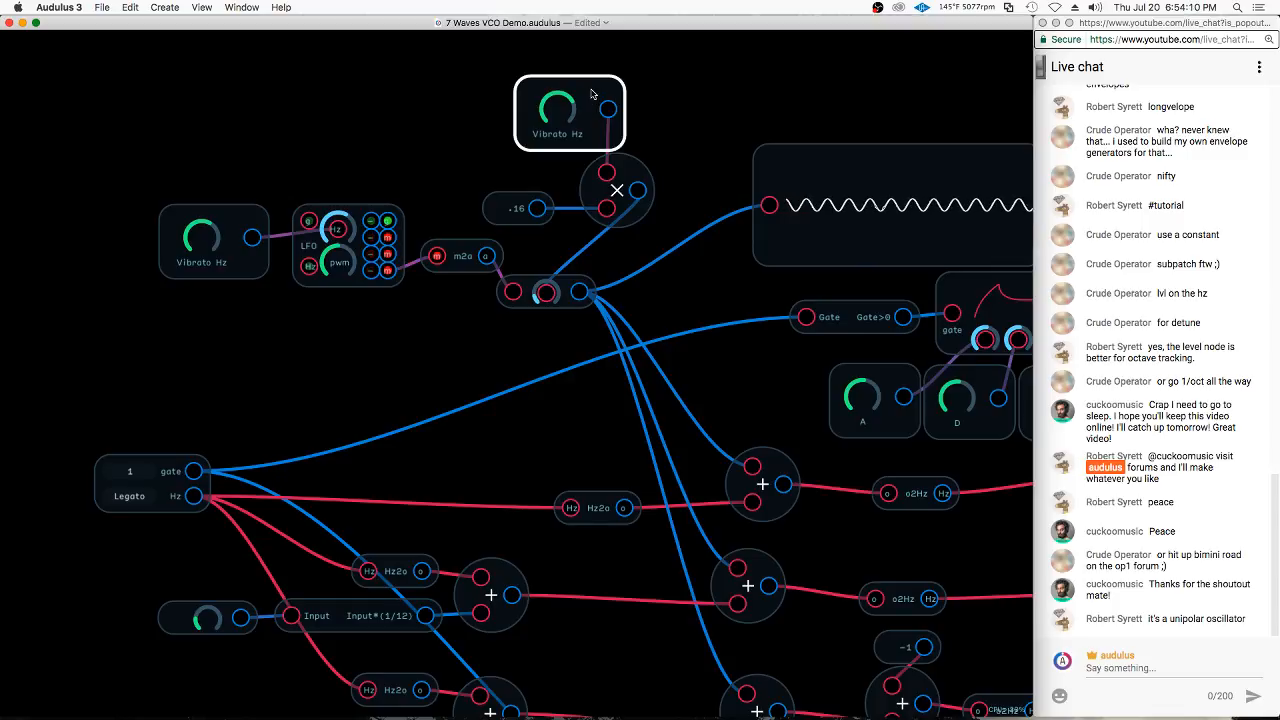
drag(592, 94, 583, 93)
scroll(437, 94, down, 1)
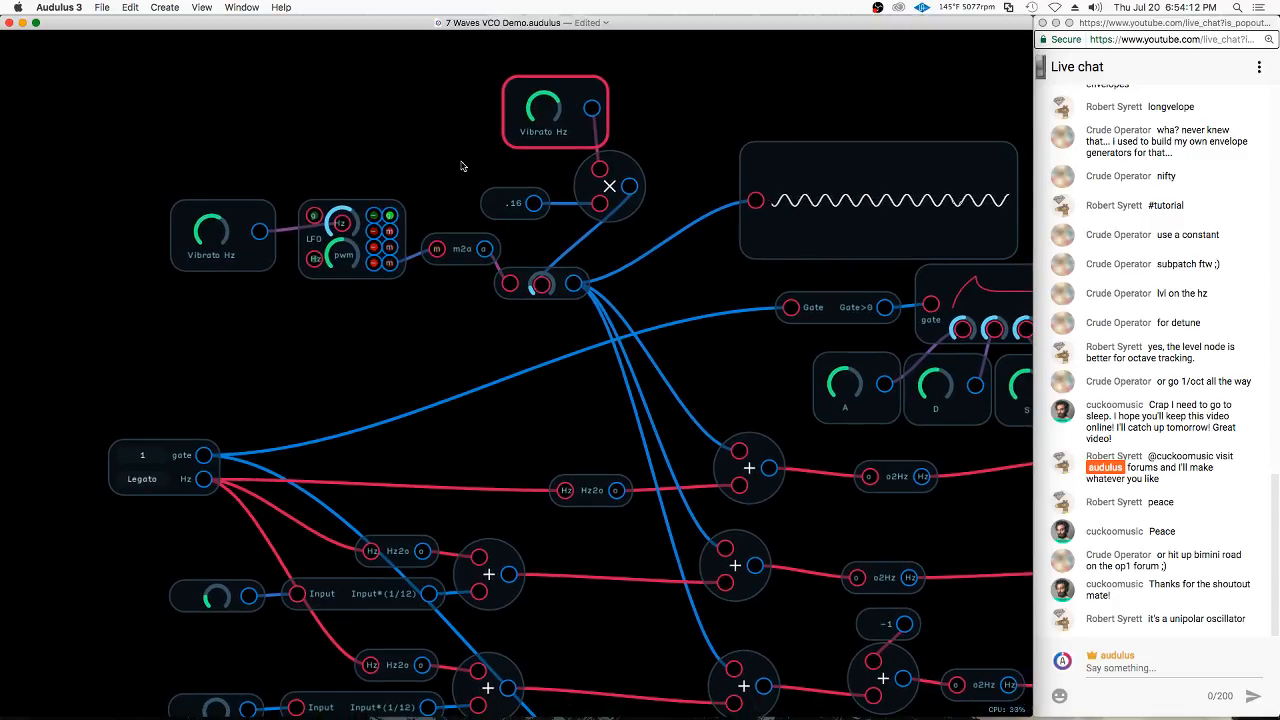
key(super+c)
key(super+v)
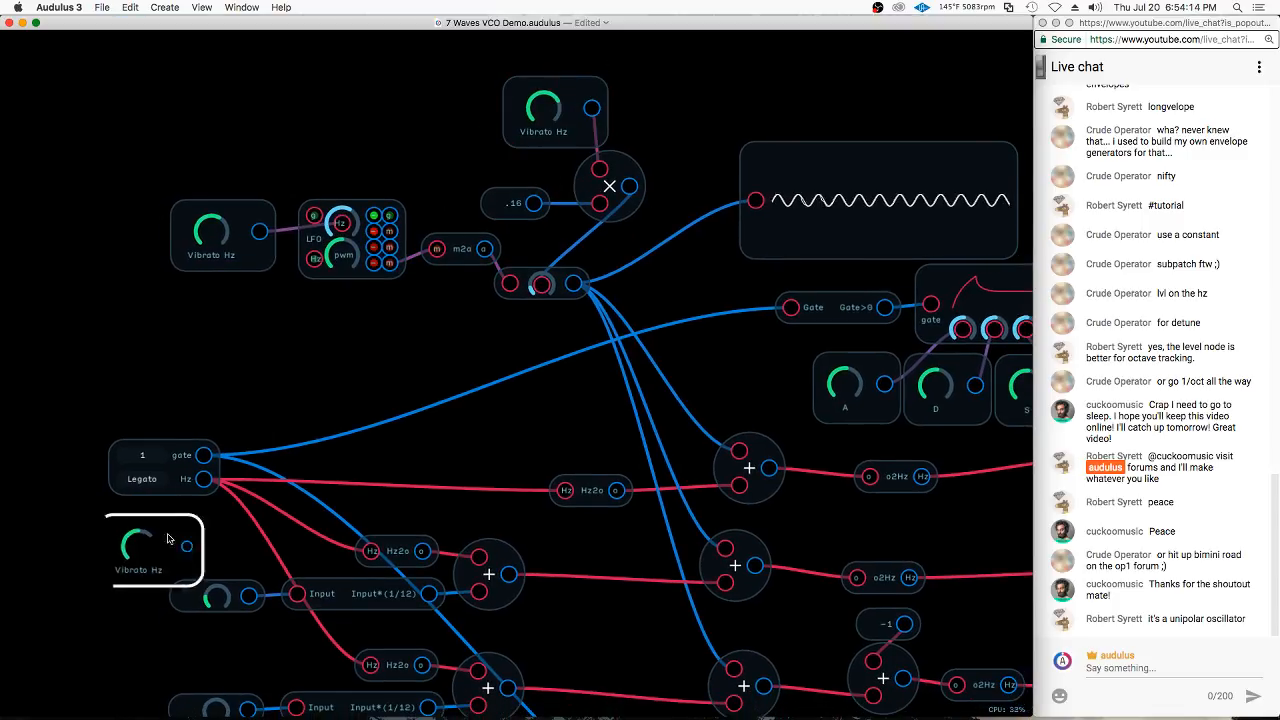
drag(168, 538, 152, 555)
drag(243, 512, 422, 345)
drag(326, 387, 291, 424)
Rename the copied knob Detune Osc 2
right_click(378, 372)
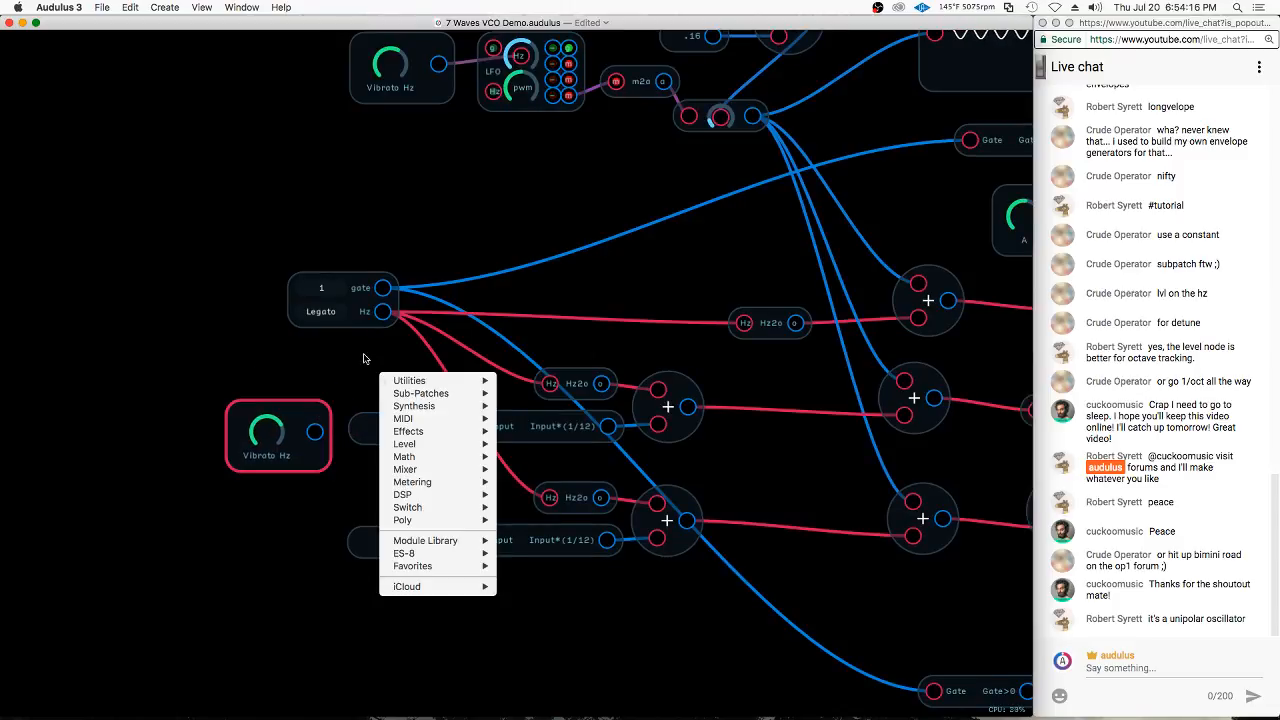
click(365, 360)
right_click(306, 453)
click(339, 527)
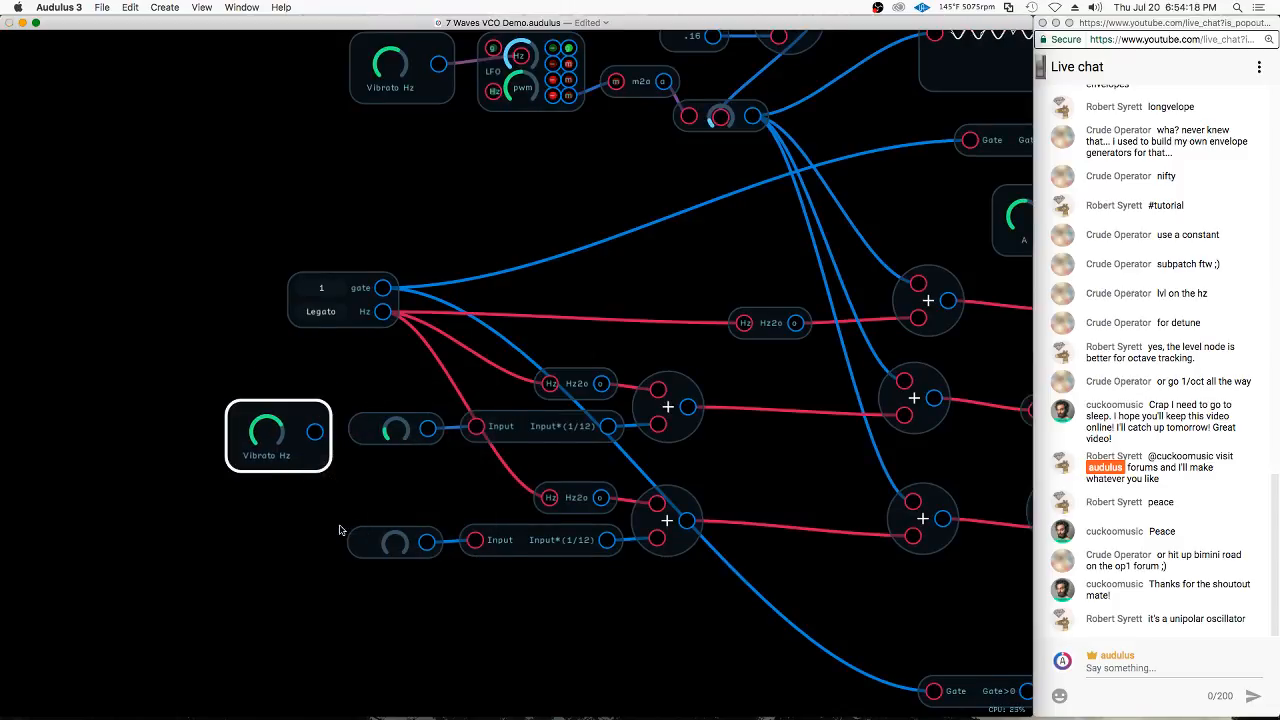
text(Detune Osc 2)
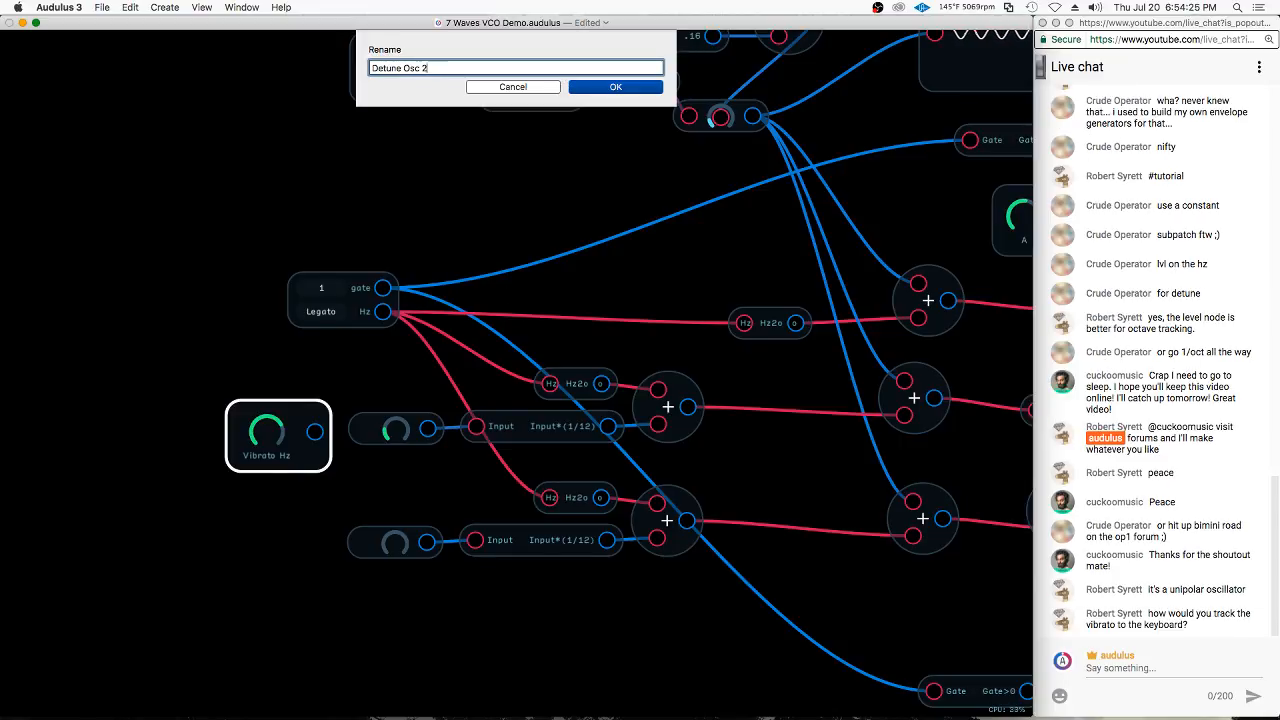
key(Return)
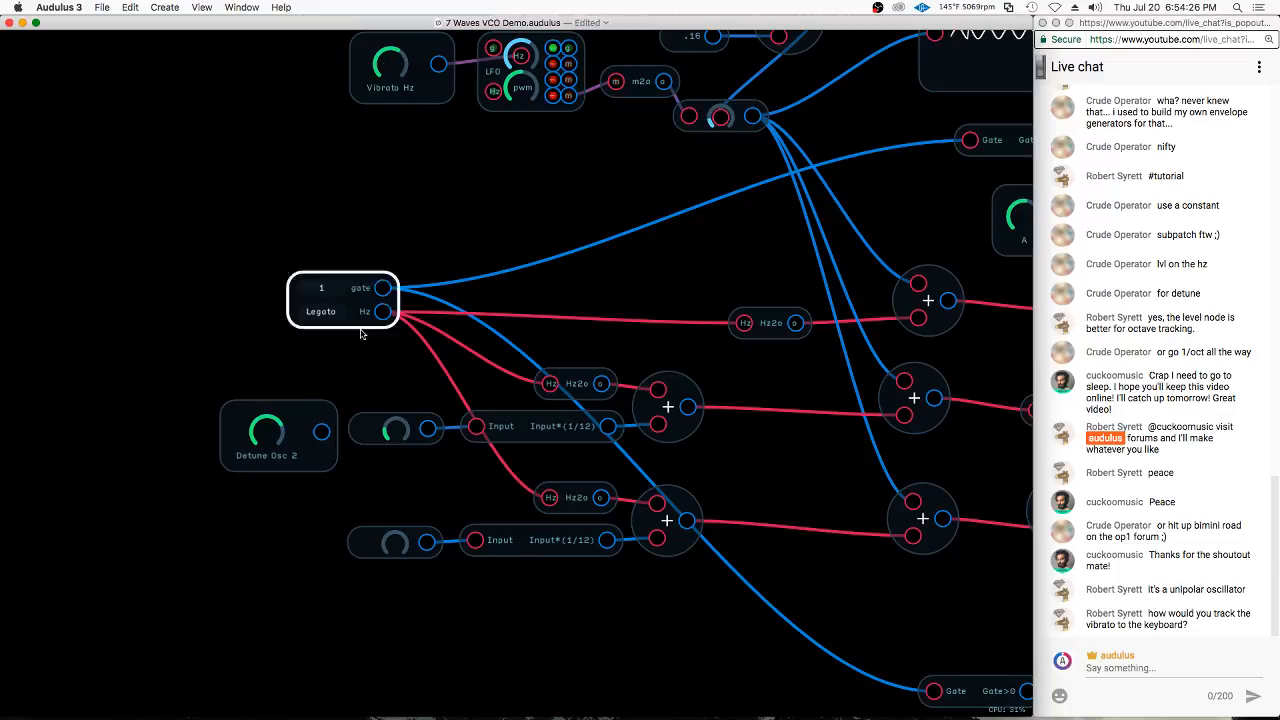
Duplicate the Detune Osc 2 knob, place it beside the lower unlabelled knob and rename it Detune Sub
key(super+d)
drag(343, 432, 300, 570)
right_click(300, 570)
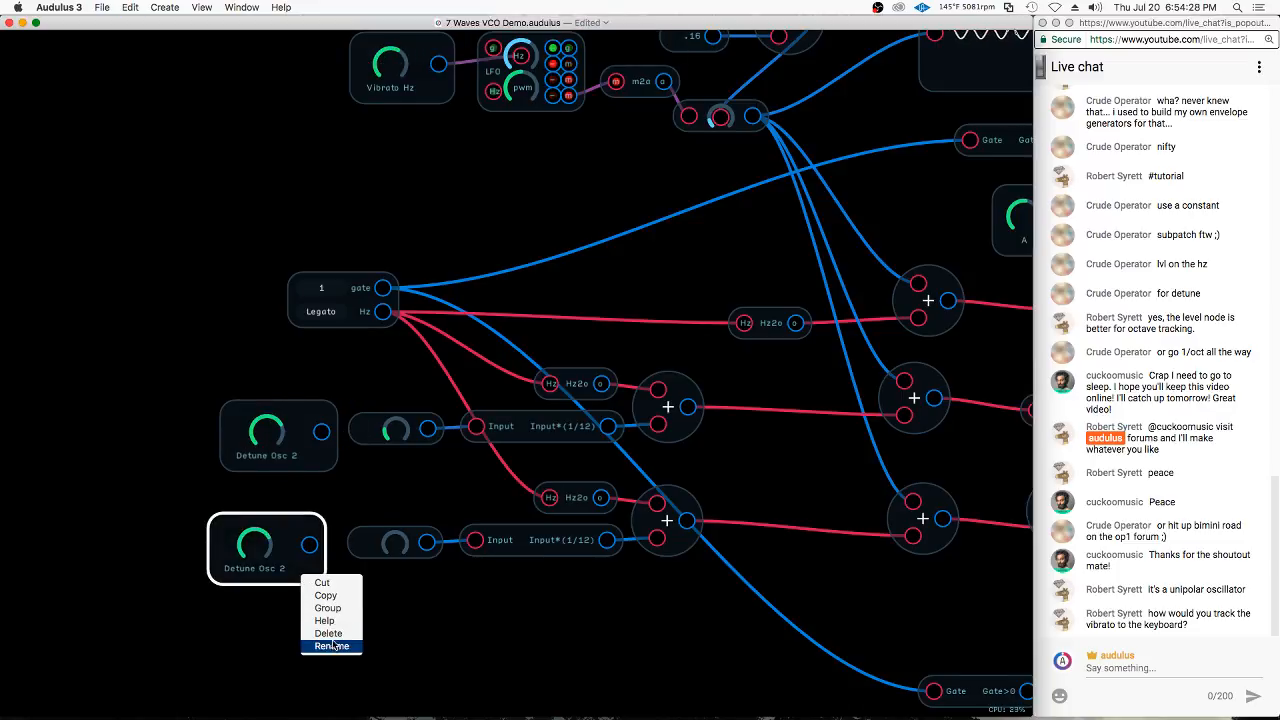
click(330, 648)
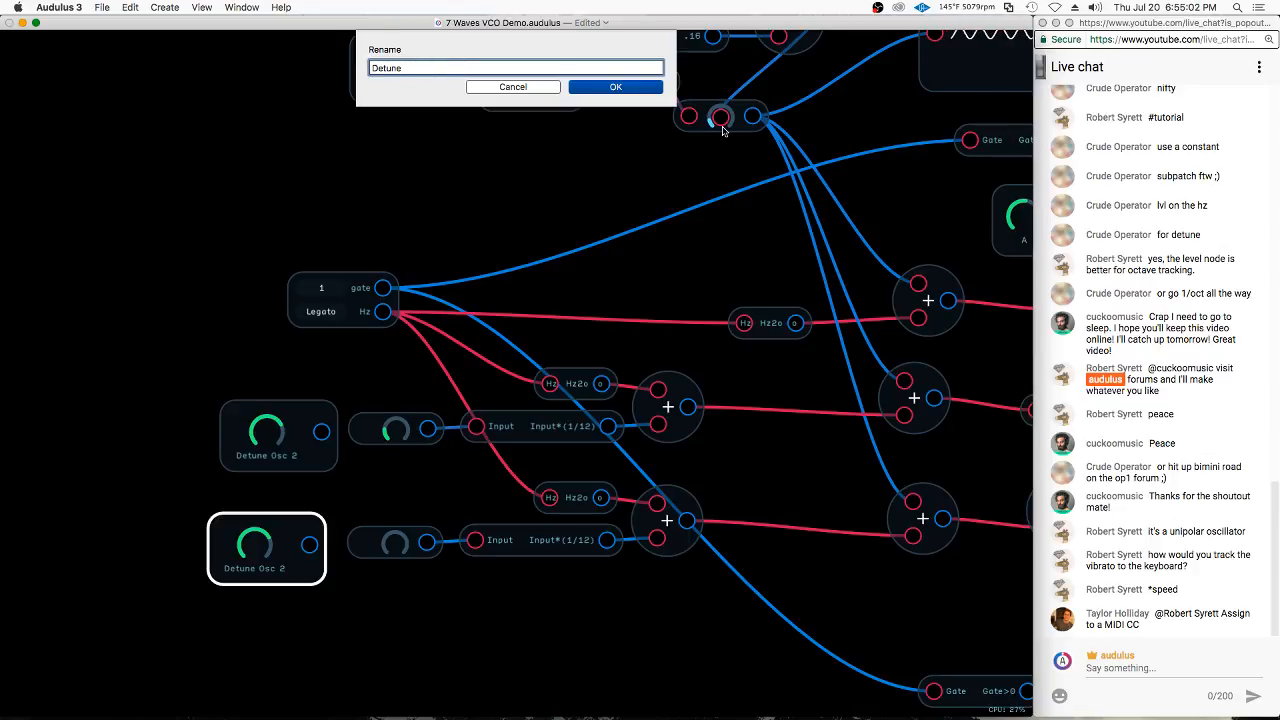
text(Sub)
key(Return)
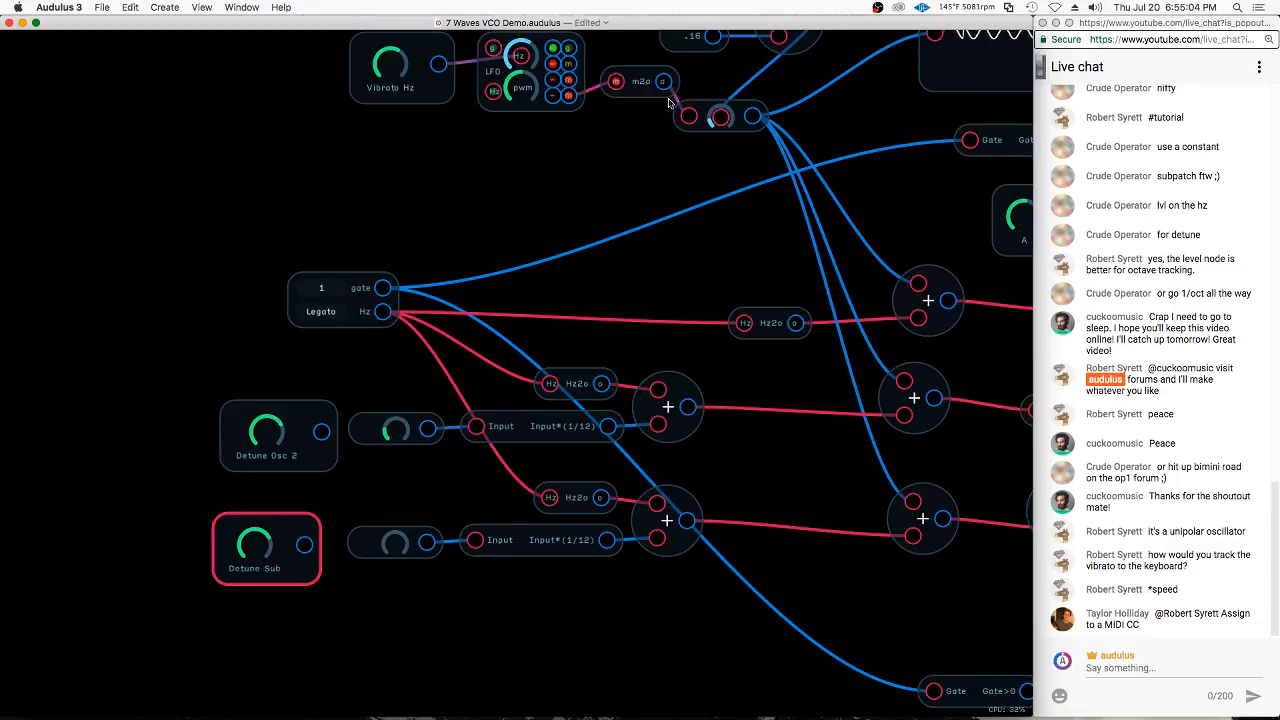
Replace the two unlabelled knobs with Detune Osc 2 and Detune Sub, wiring each to its own Input*(1/12) expression node
drag(305, 545, 390, 543)
drag(293, 521, 478, 544)
click(370, 540)
key(BackSpace)
drag(321, 431, 395, 430)
drag(425, 377, 389, 476)
key(BackSpace)
drag(311, 367, 297, 618)
drag(304, 573, 398, 569)
click(241, 397)
Leave the subpatch and switch the module's front panel to UI editing
scroll(205, 344, right, 10)
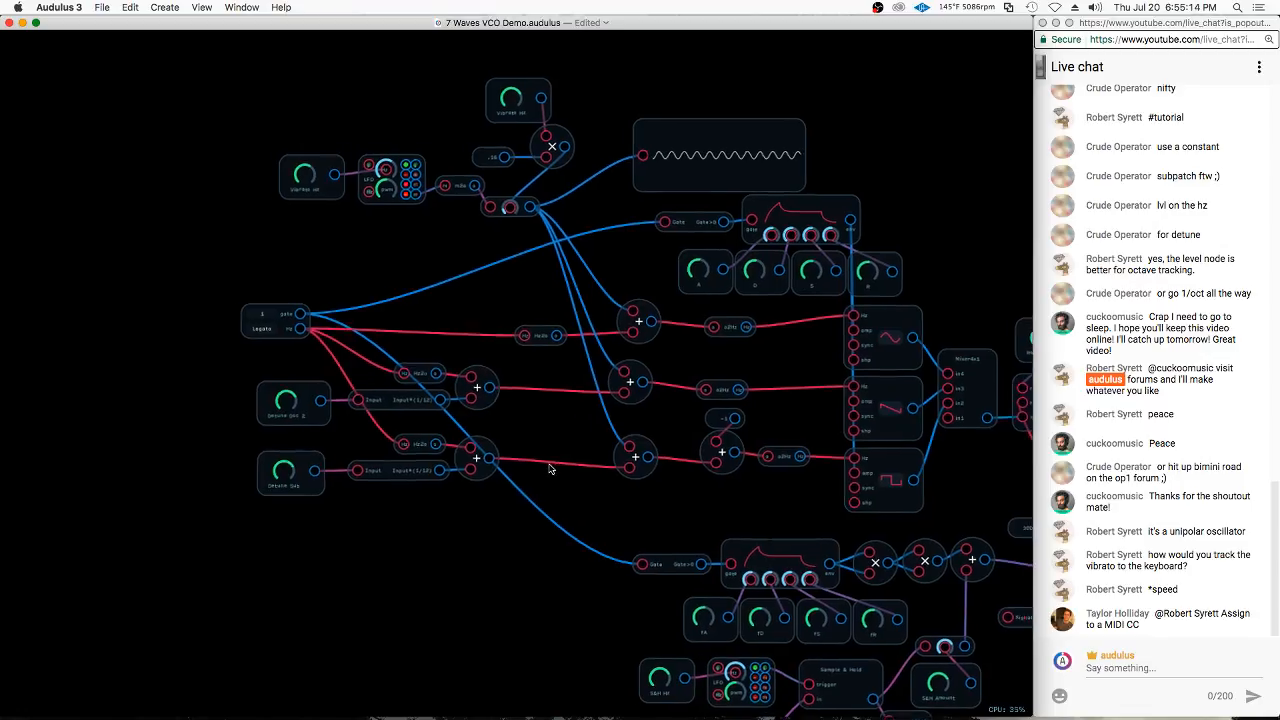
drag(382, 427, 222, 419)
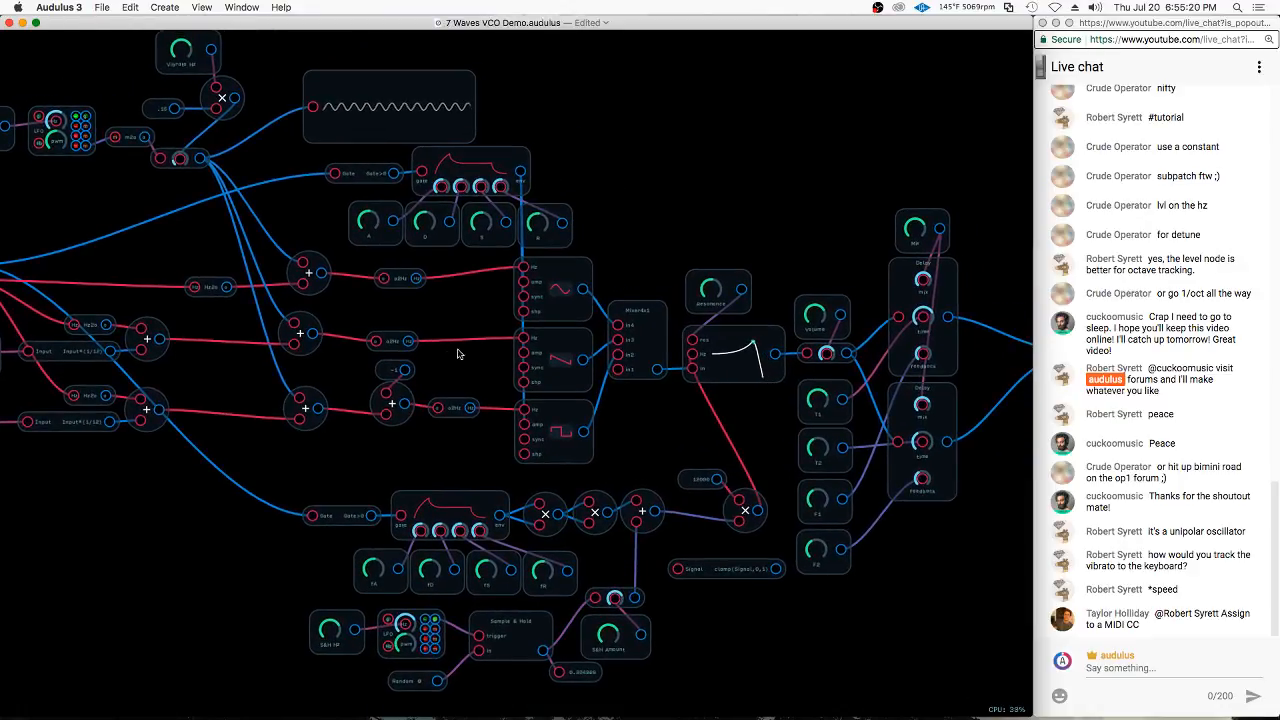
scroll(468, 357, down, 5)
double_click(741, 128)
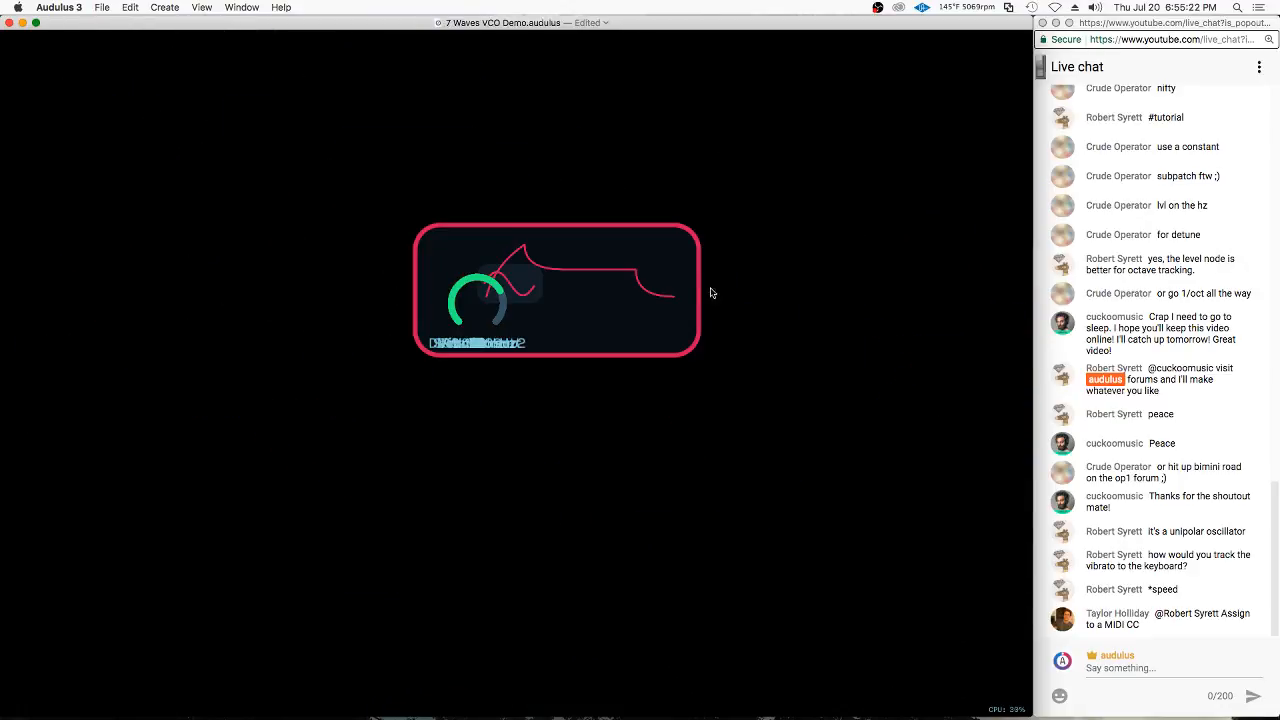
right_click(451, 241)
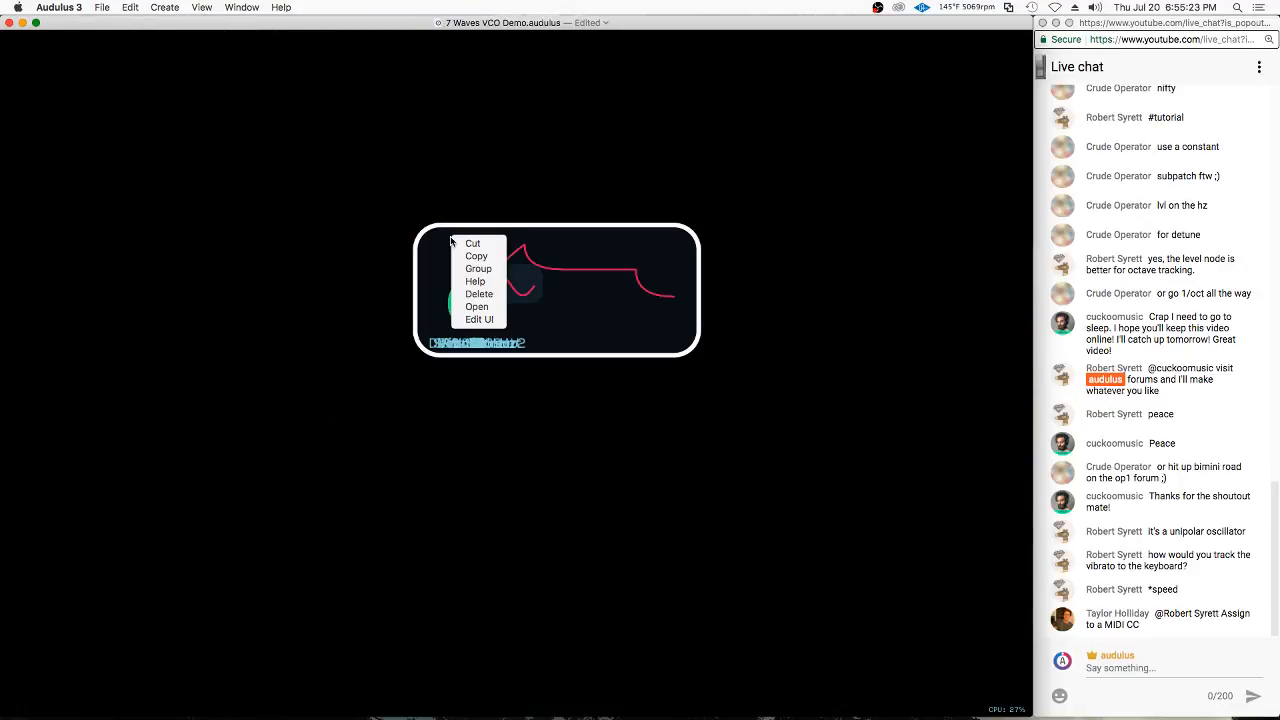
click(489, 308)
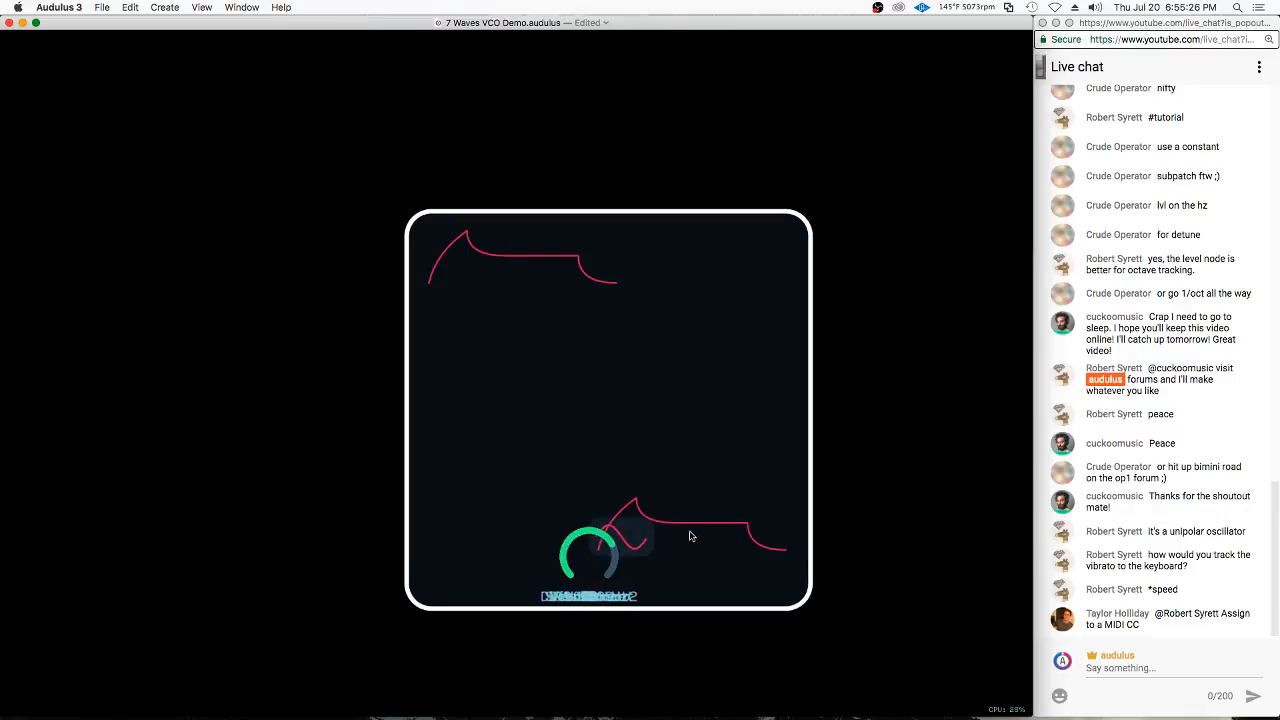
Set the two envelope curves side by side atop the panel and separate the Resonance knob, square and saw displays from the stack
drag(564, 263, 557, 126)
drag(757, 546, 782, 145)
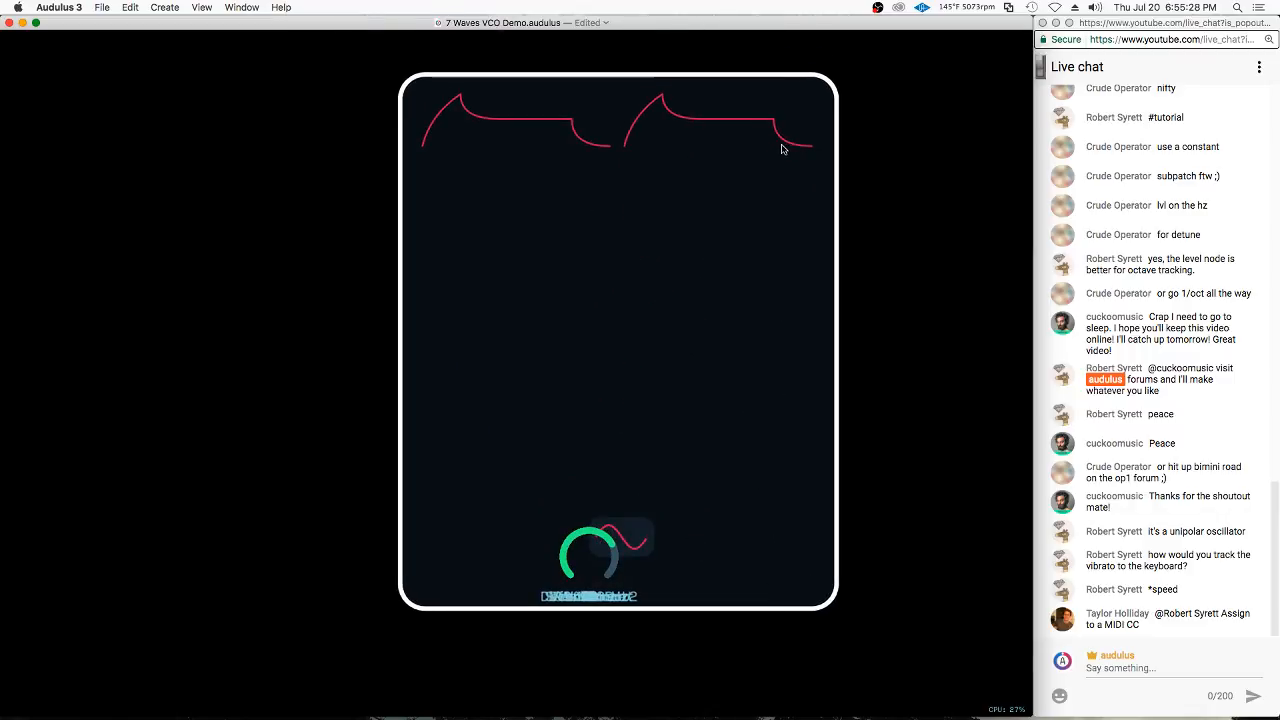
drag(597, 551, 558, 345)
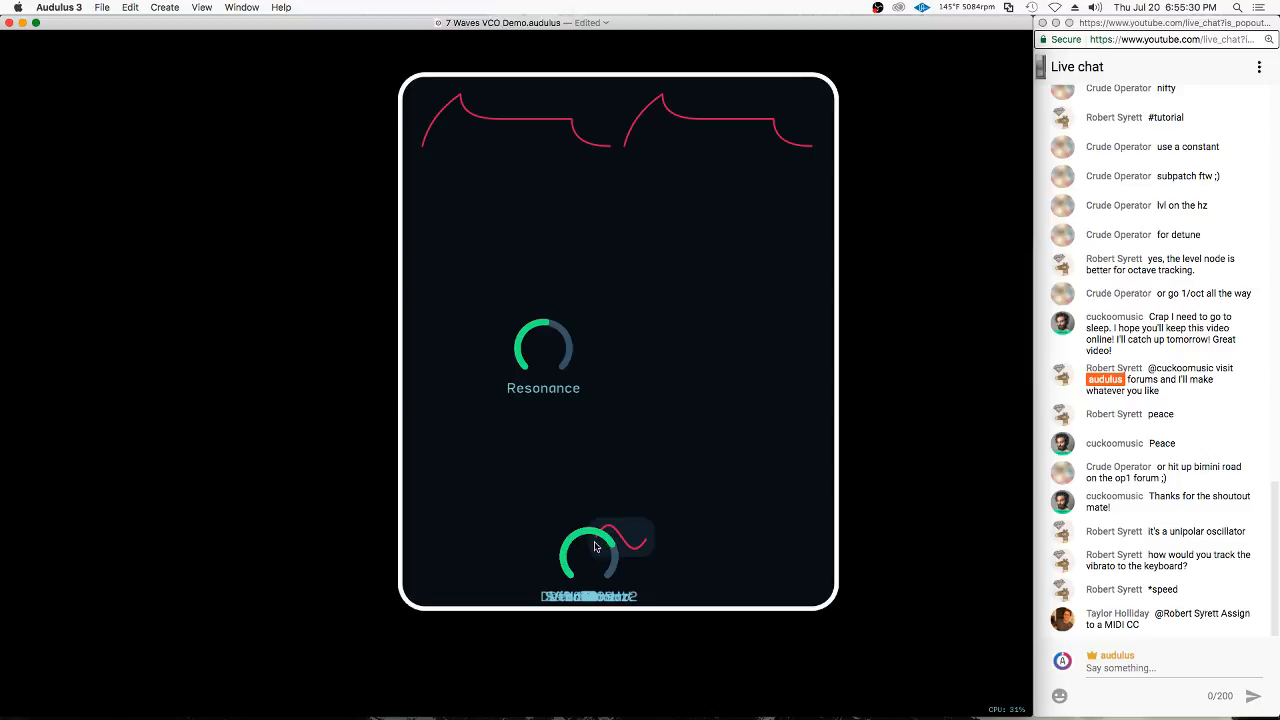
drag(594, 546, 719, 387)
drag(644, 530, 824, 462)
Expose the filter node inside the module and place its response curve on the panel to the right of the envelope curves
double_click(796, 374)
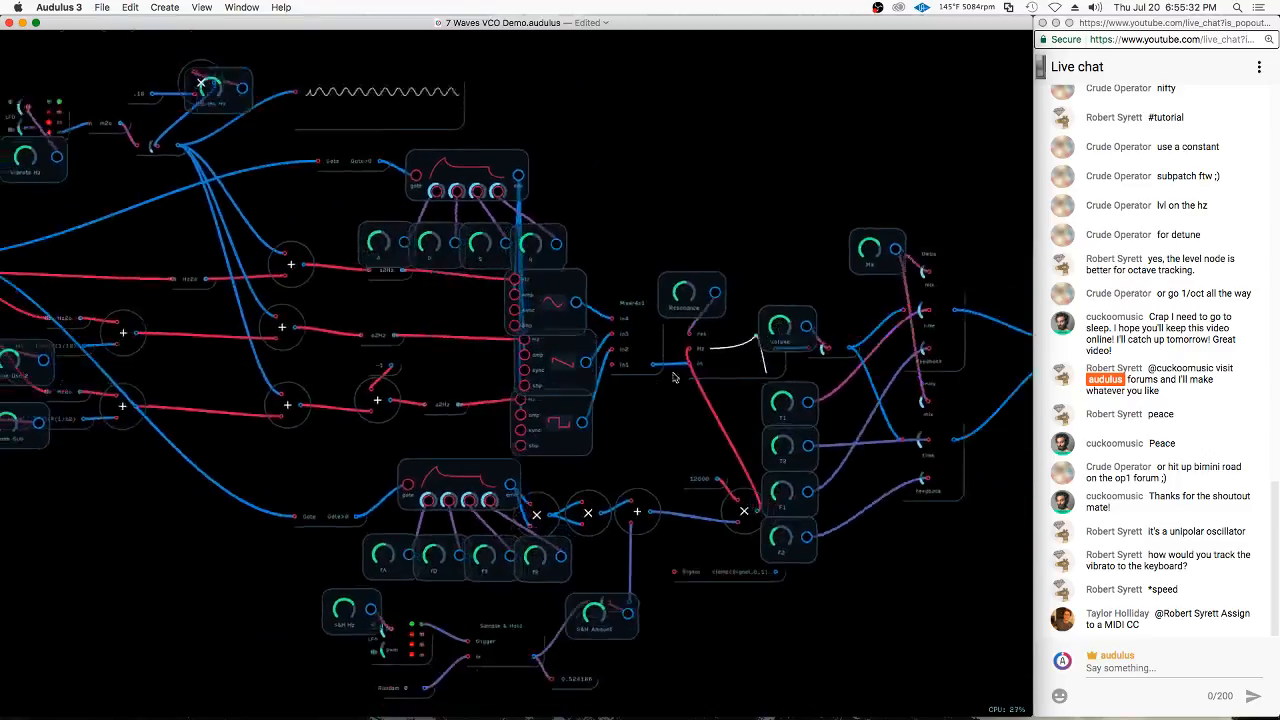
scroll(796, 312, up, 5)
right_click(598, 392)
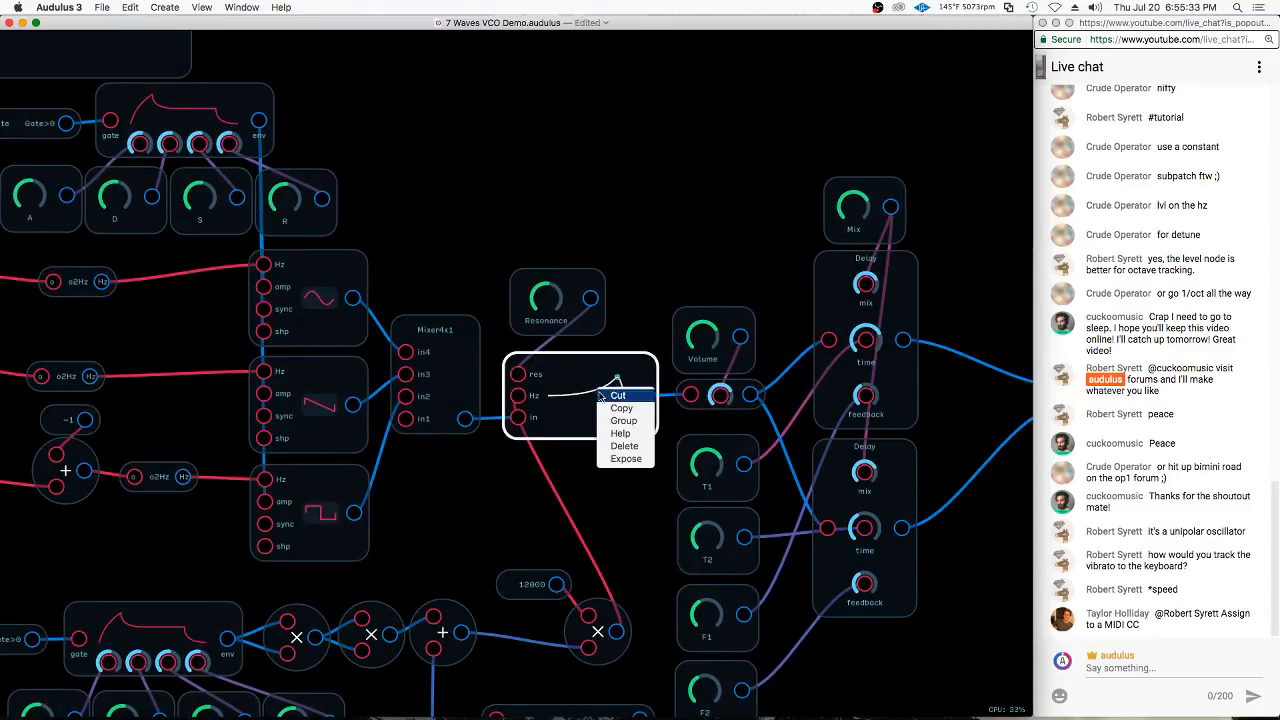
click(624, 458)
drag(700, 515, 941, 131)
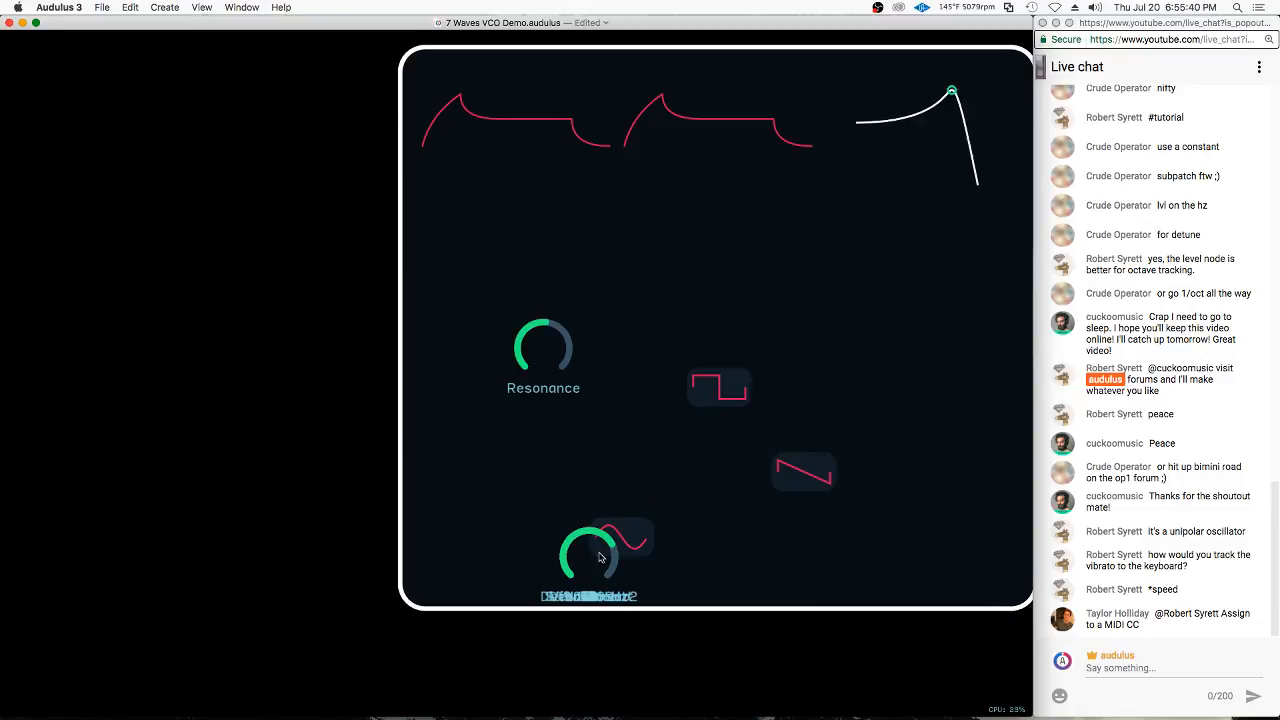
Line up the sine, square and saw displays in a row to the left of the envelope curves
drag(600, 557, 217, 118)
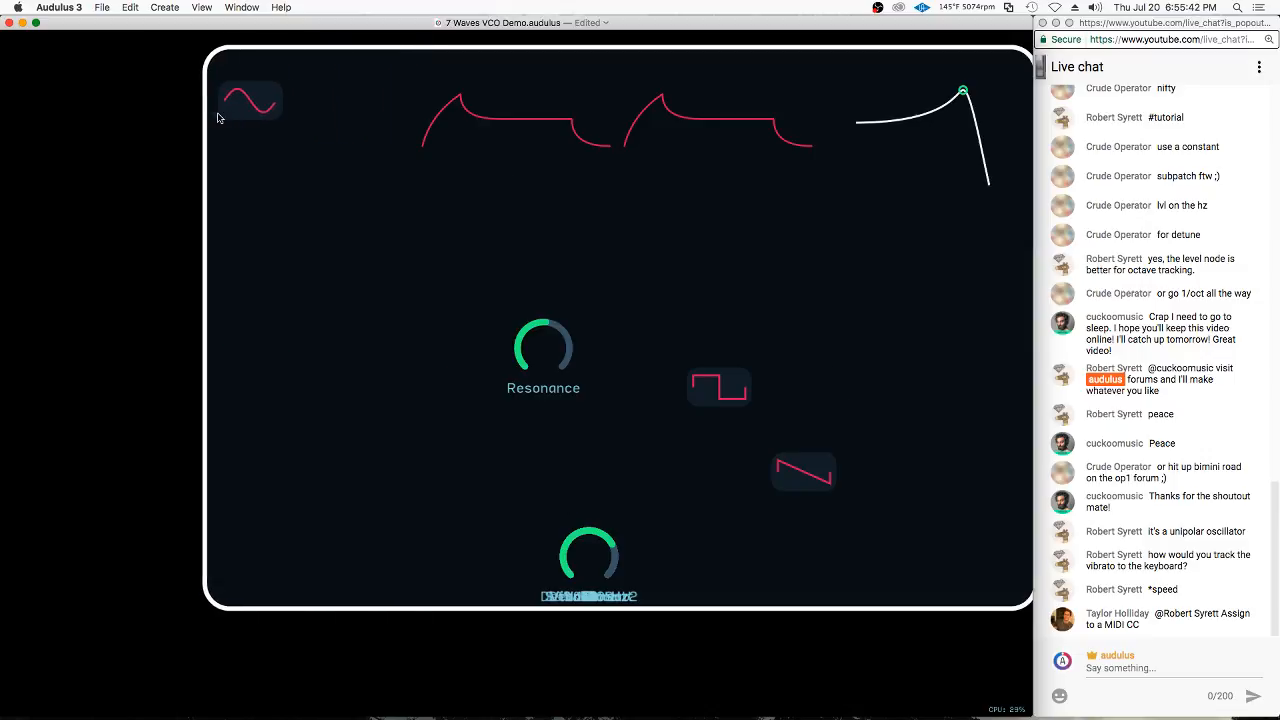
drag(729, 386, 300, 106)
drag(803, 471, 372, 136)
drag(297, 97, 266, 119)
drag(327, 120, 323, 107)
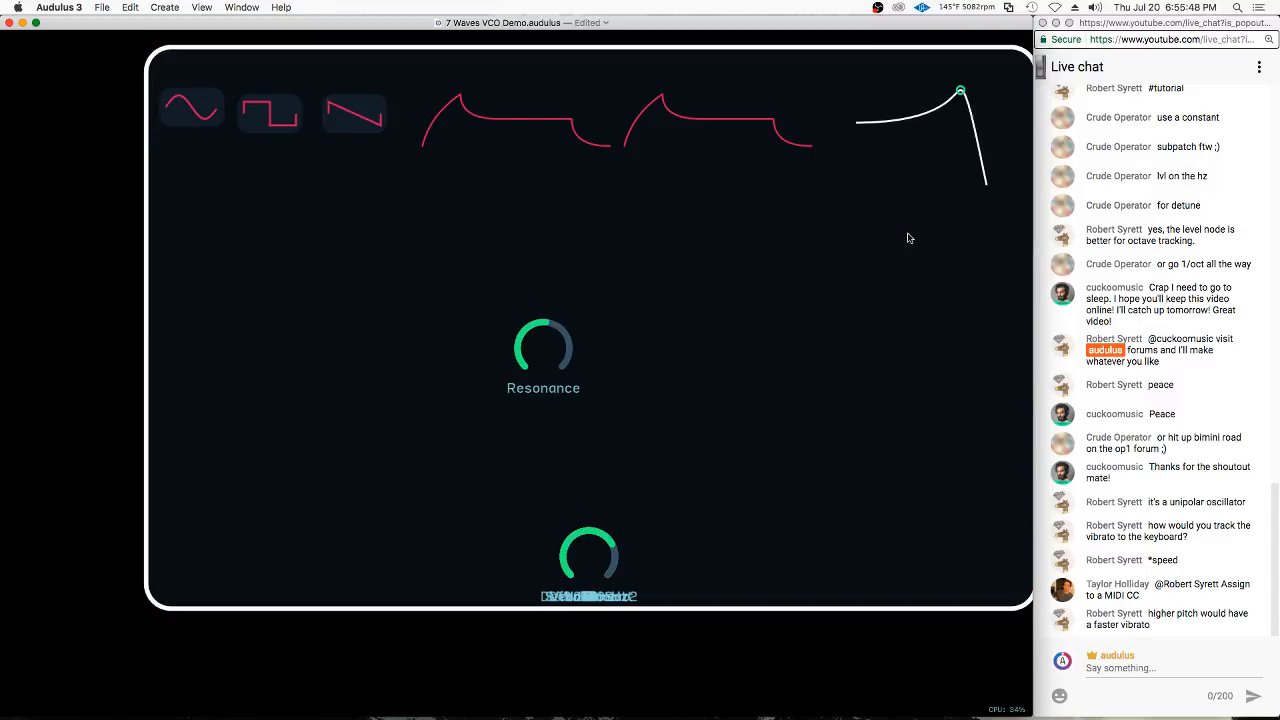
Lock the module's UI
scroll(909, 240, right, 4)
scroll(909, 240, up, 3)
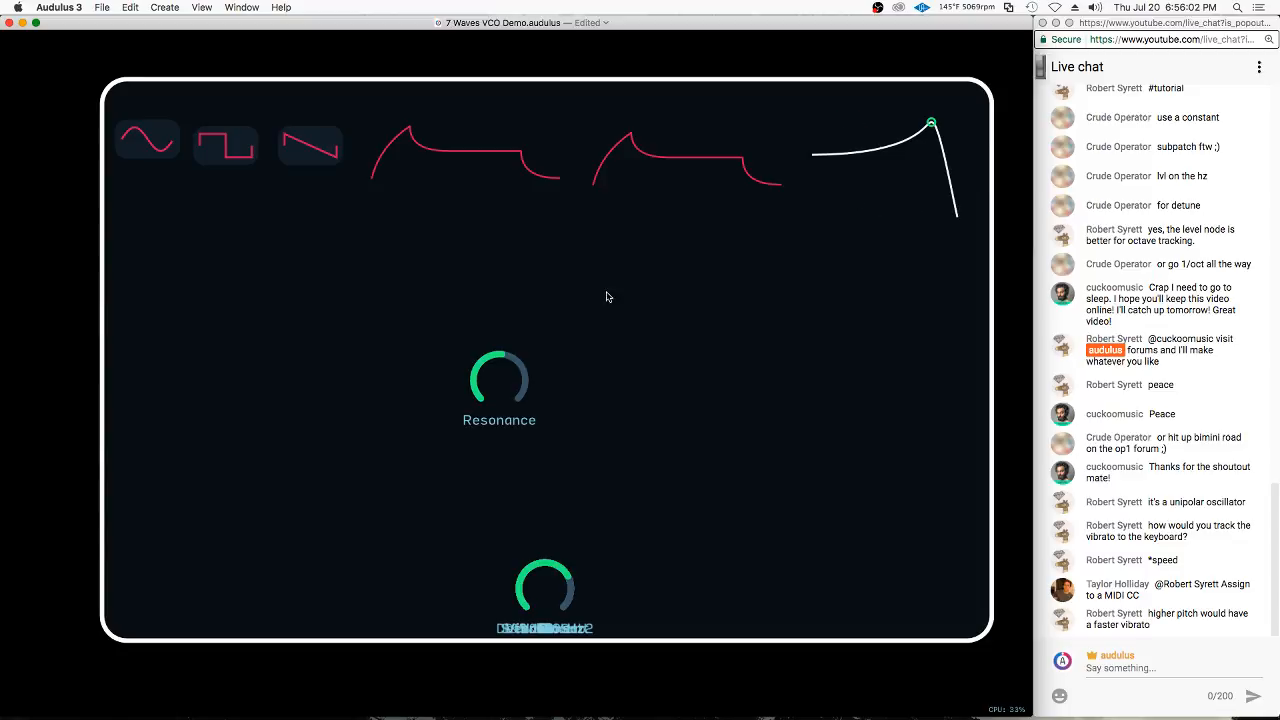
scroll(690, 342, up, 1)
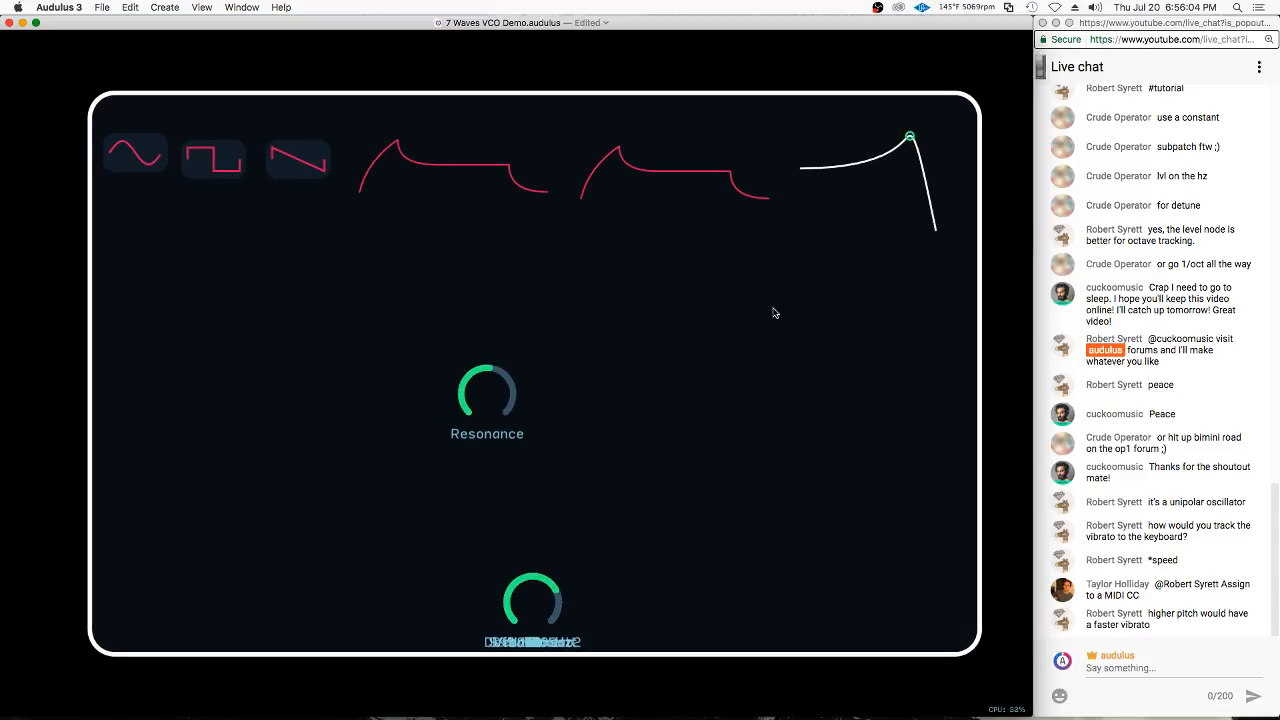
right_click(781, 323)
click(811, 407)
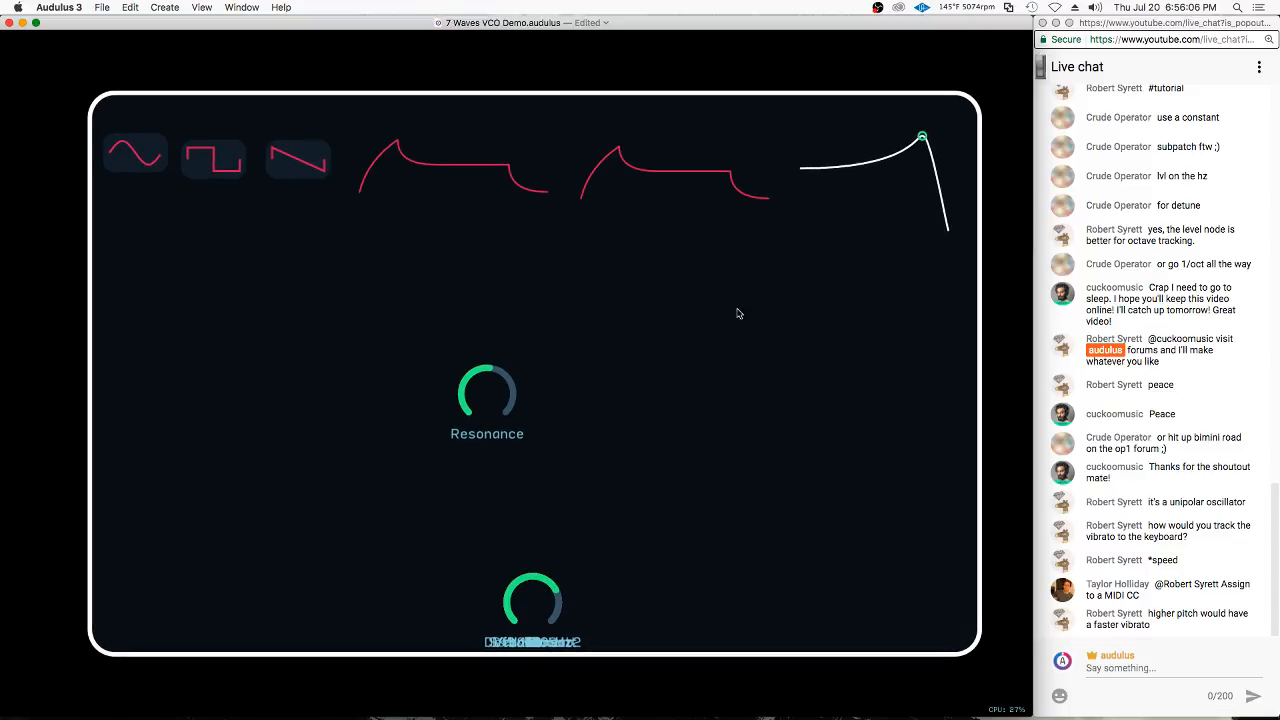
right_click(739, 314)
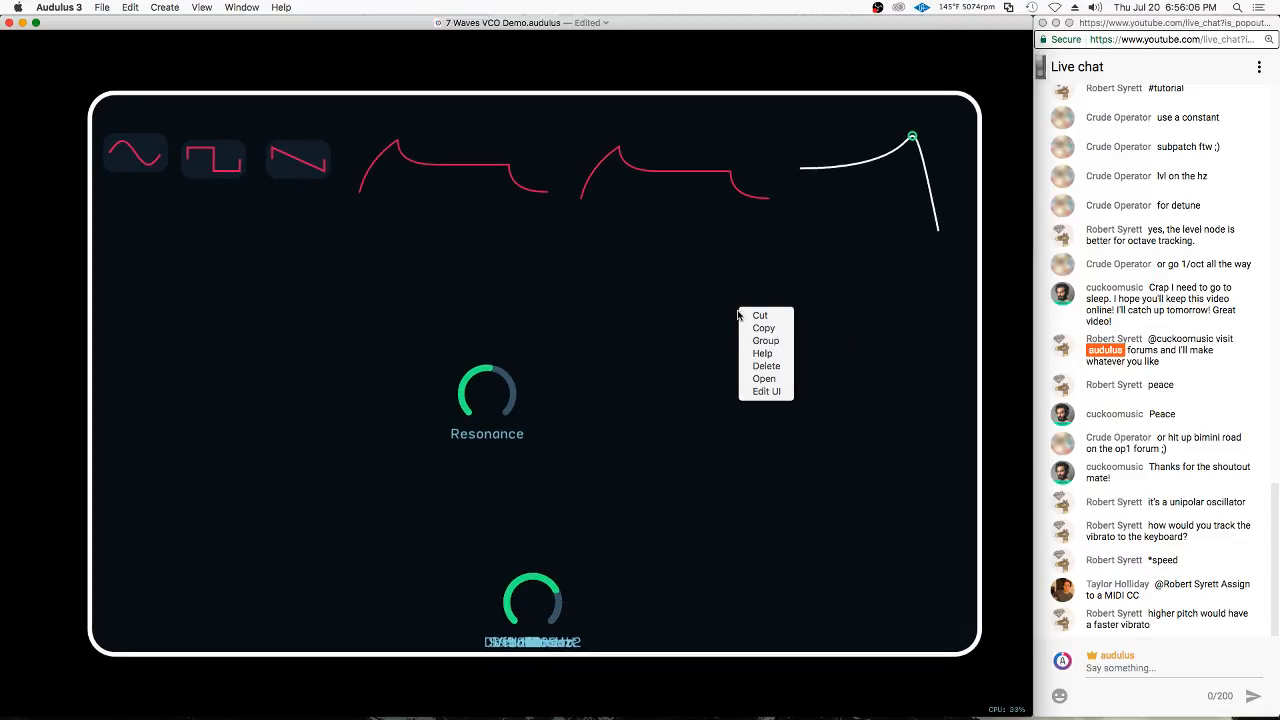
click(655, 324)
scroll(625, 255, down, 1)
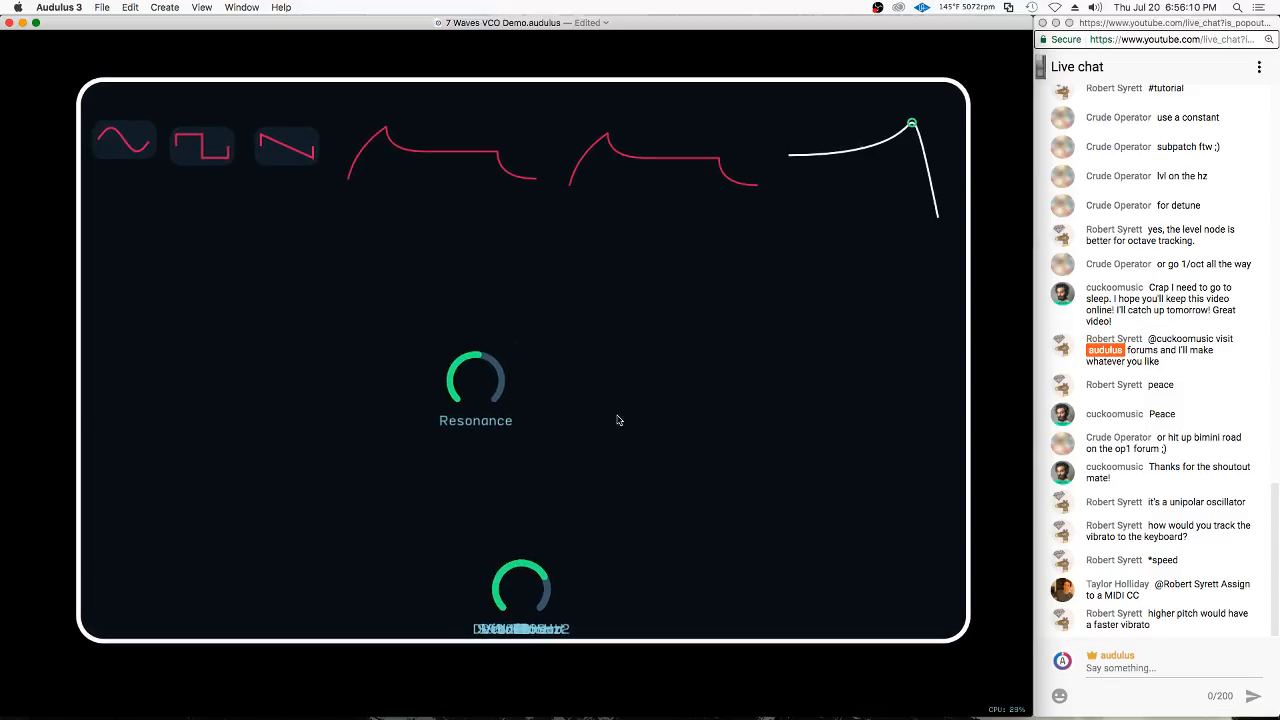
Switch the module back to UI editing and level the second envelope curve with the first
right_click(735, 314)
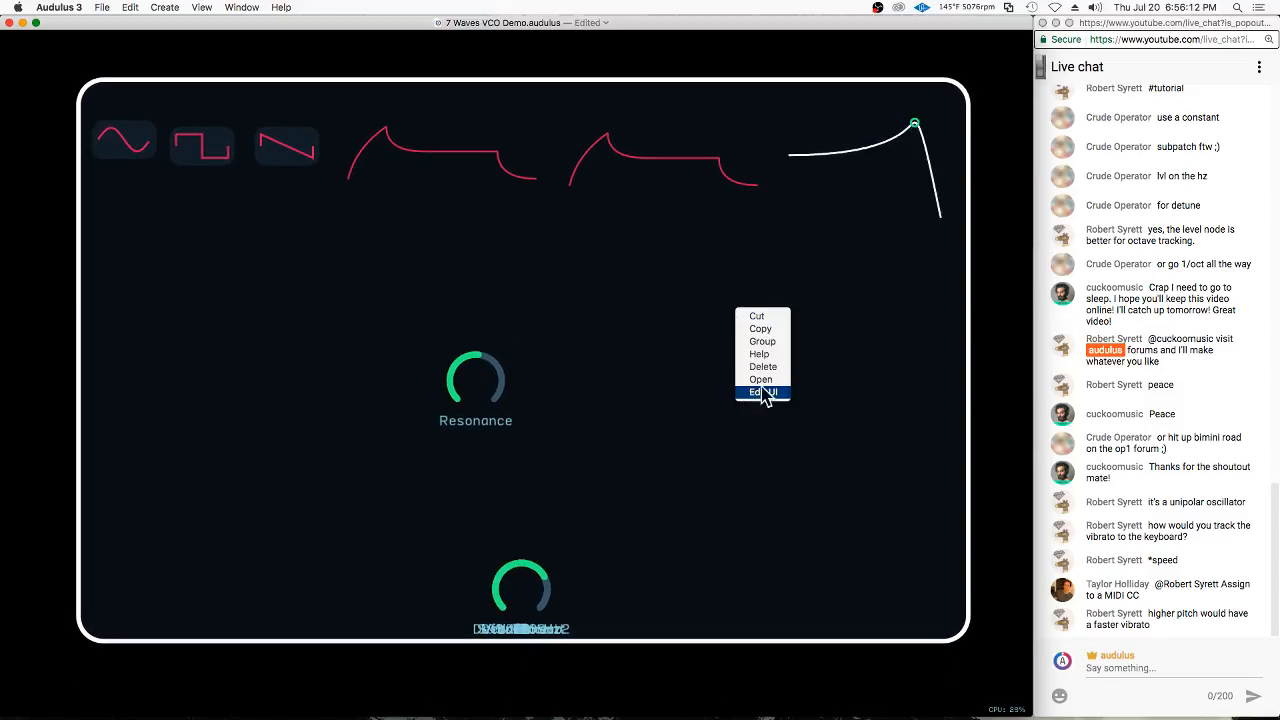
click(765, 393)
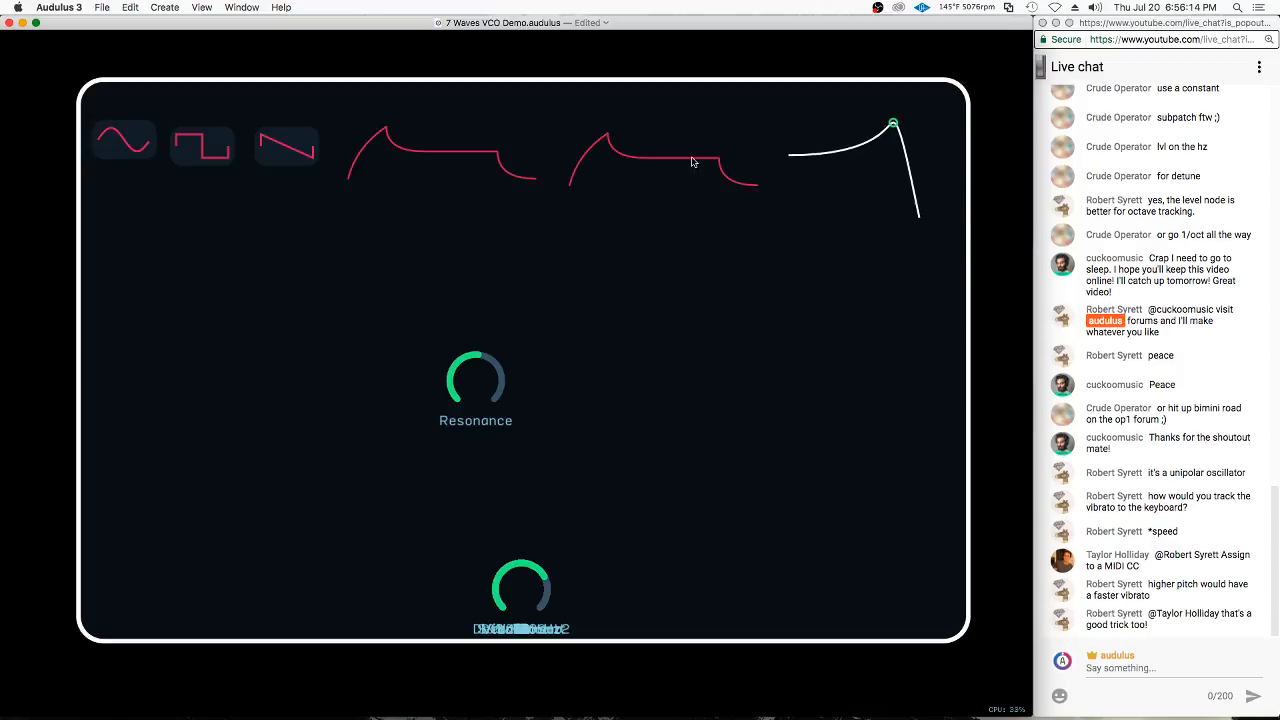
drag(771, 163, 690, 152)
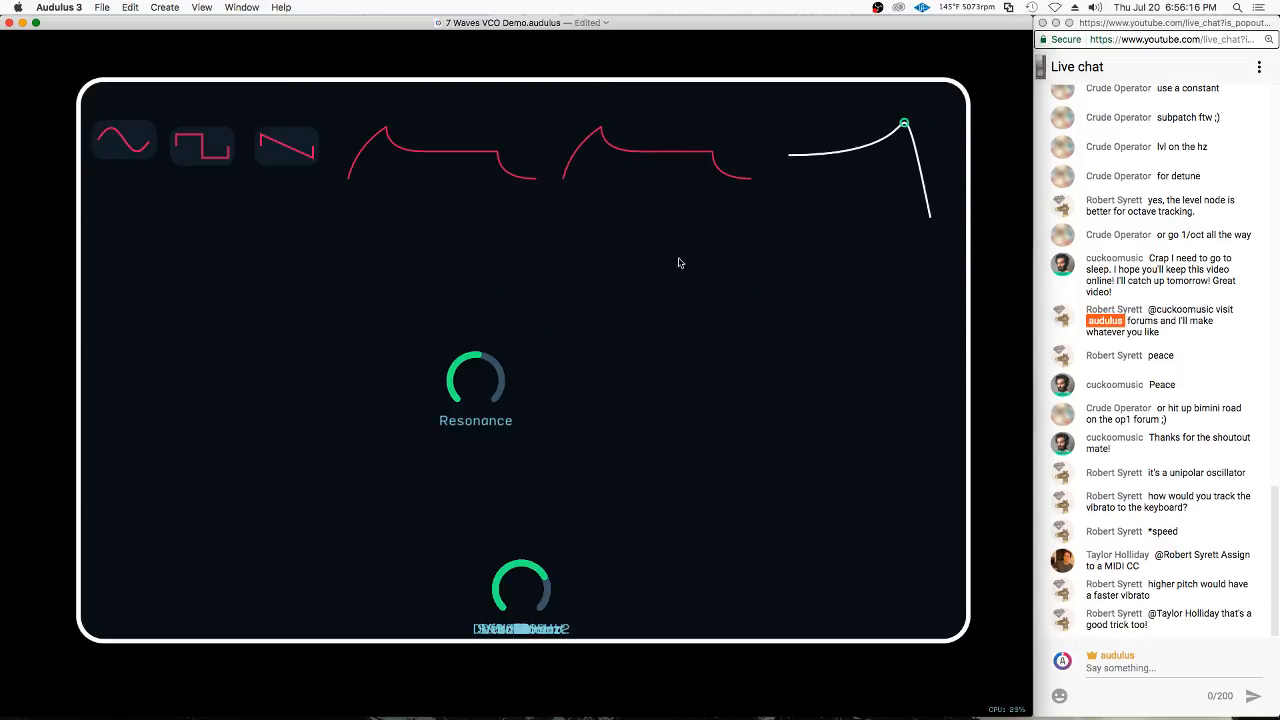
Lock the module's UI and turn the Resonance knob to test its effect on the filter curve
right_click(717, 261)
click(763, 337)
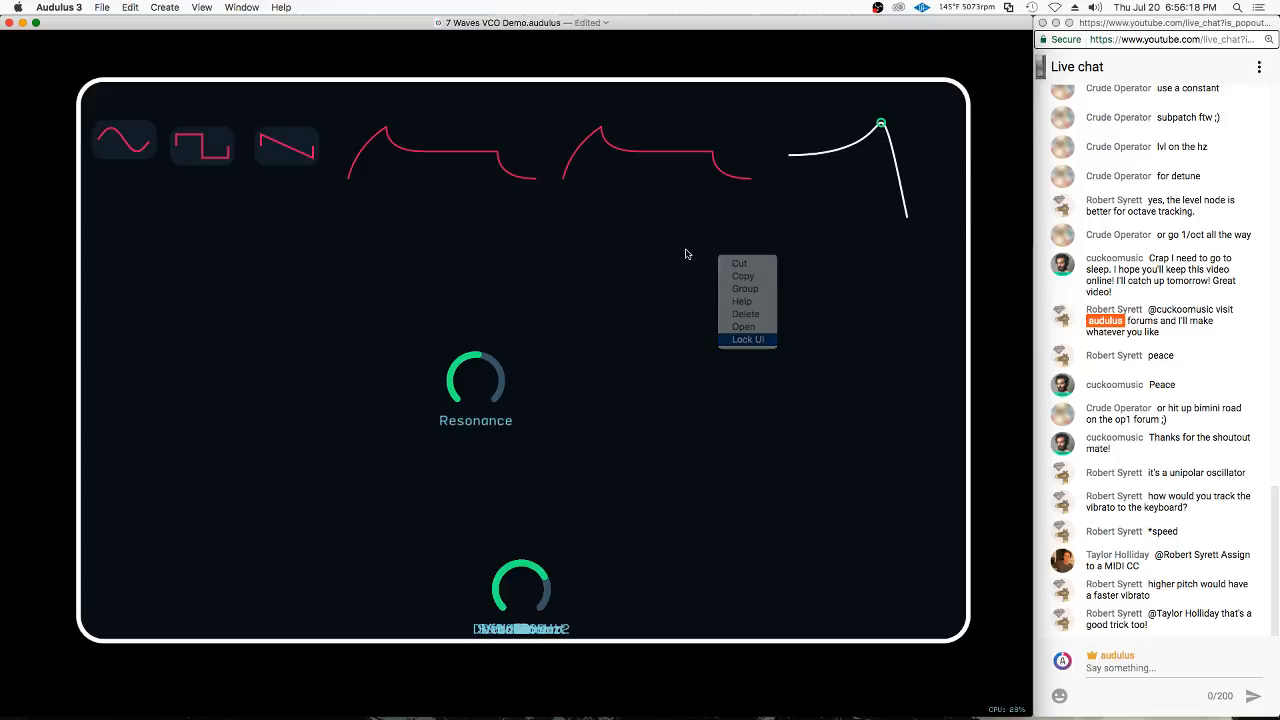
click(486, 398)
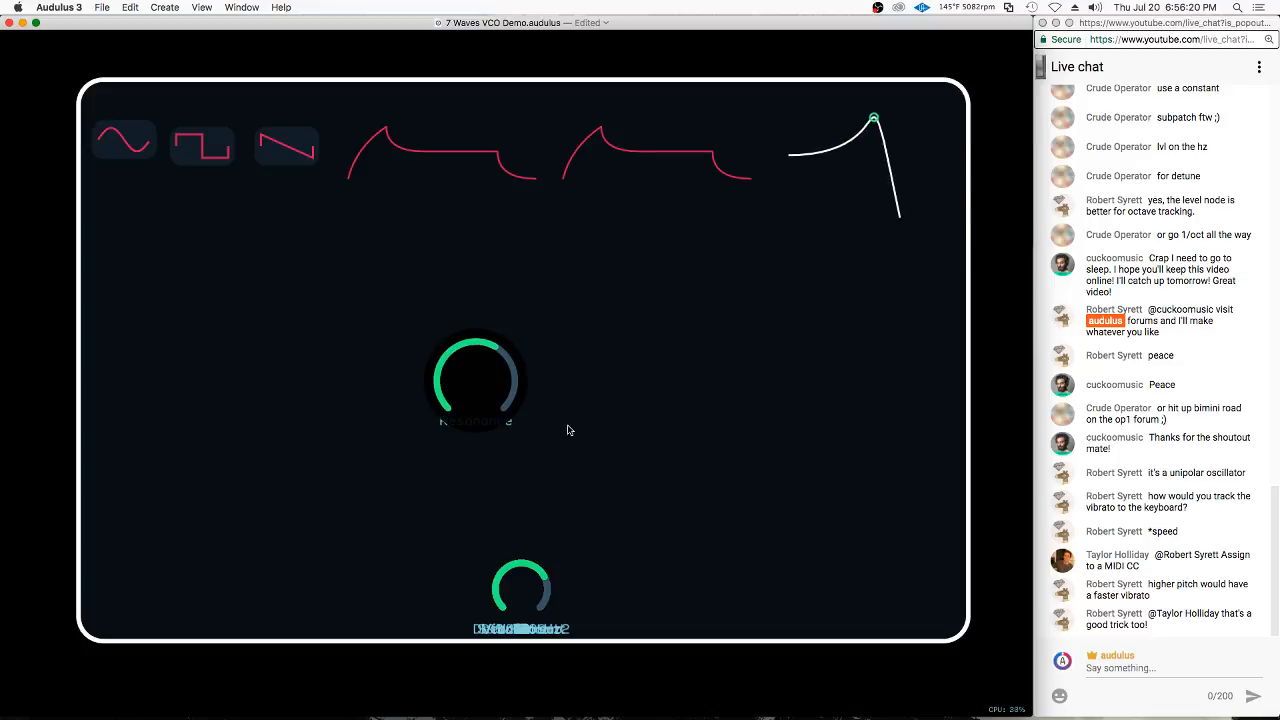
click(765, 373)
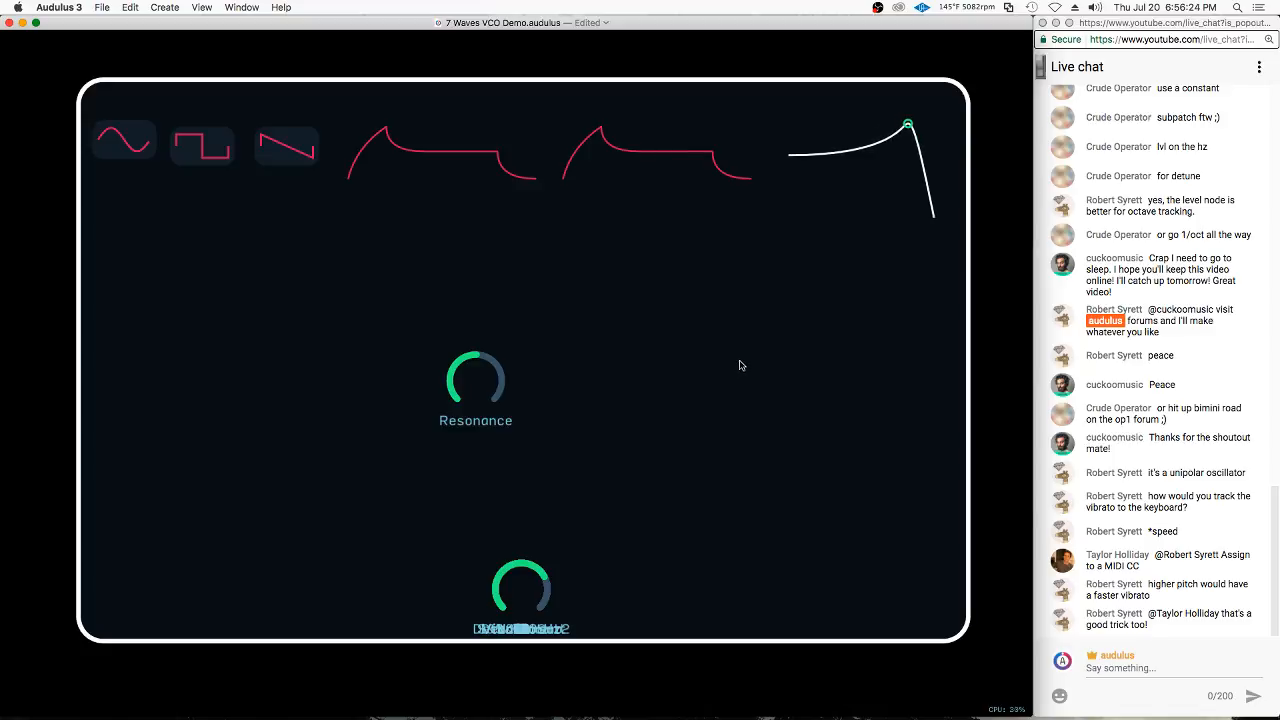
Resume UI editing, place the Resonance knob beneath the filter curve and pull the fA knob out of the knob stack
right_click(740, 365)
click(767, 443)
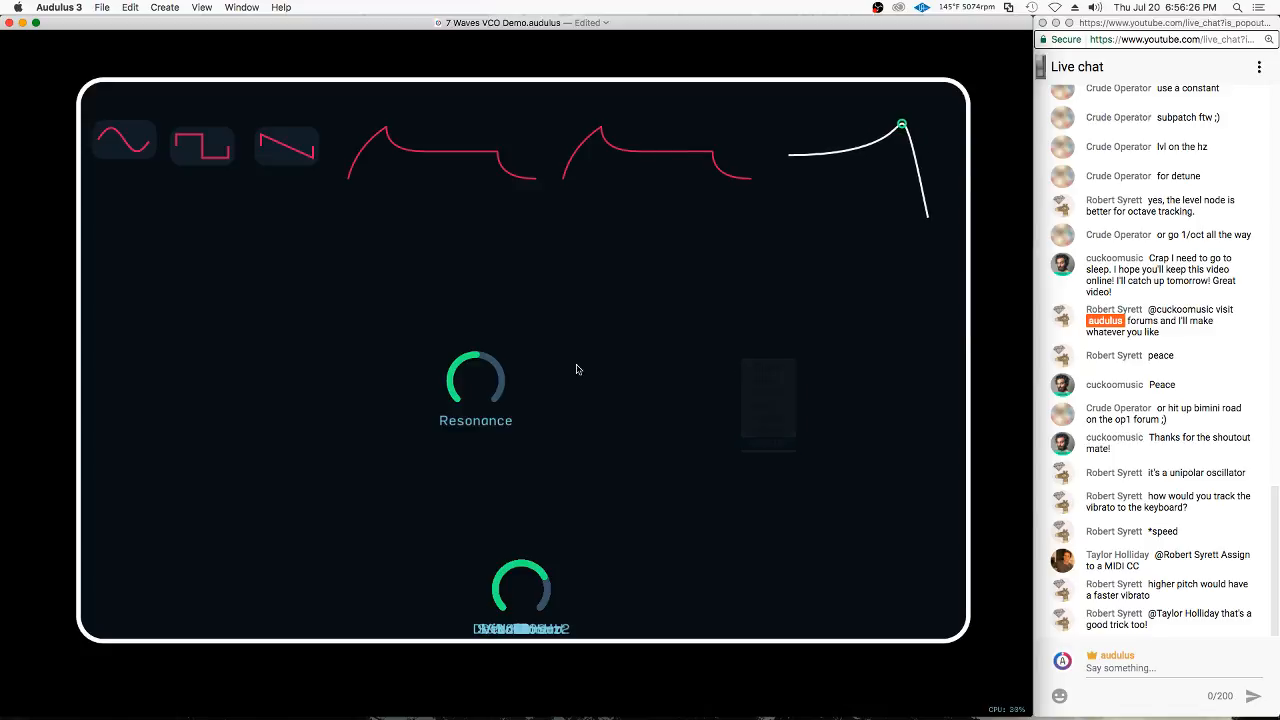
click(830, 248)
drag(487, 607, 559, 418)
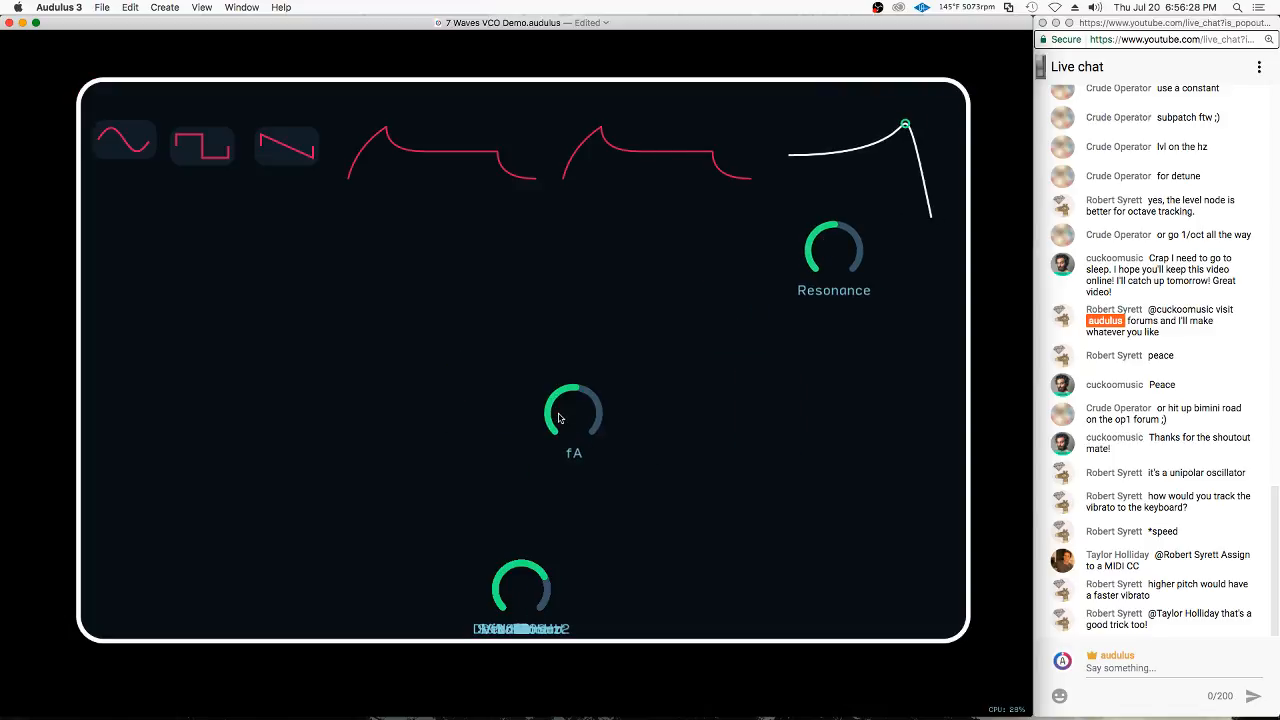
Pull the fD, fS and fR knobs out of the knob stack and spread them with fA beneath the second envelope curve
scroll(472, 224, down, 3)
scroll(438, 133, down, 8)
click(594, 488)
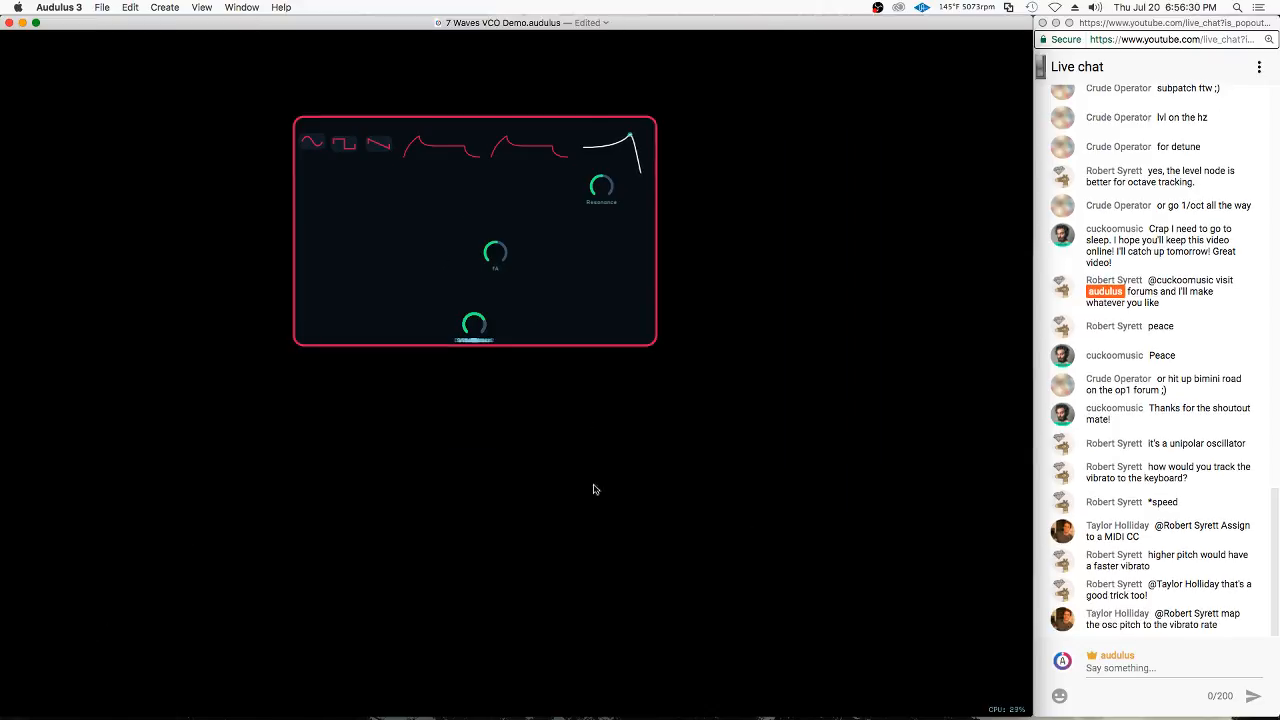
scroll(458, 174, down, 2)
scroll(558, 598, up, 2)
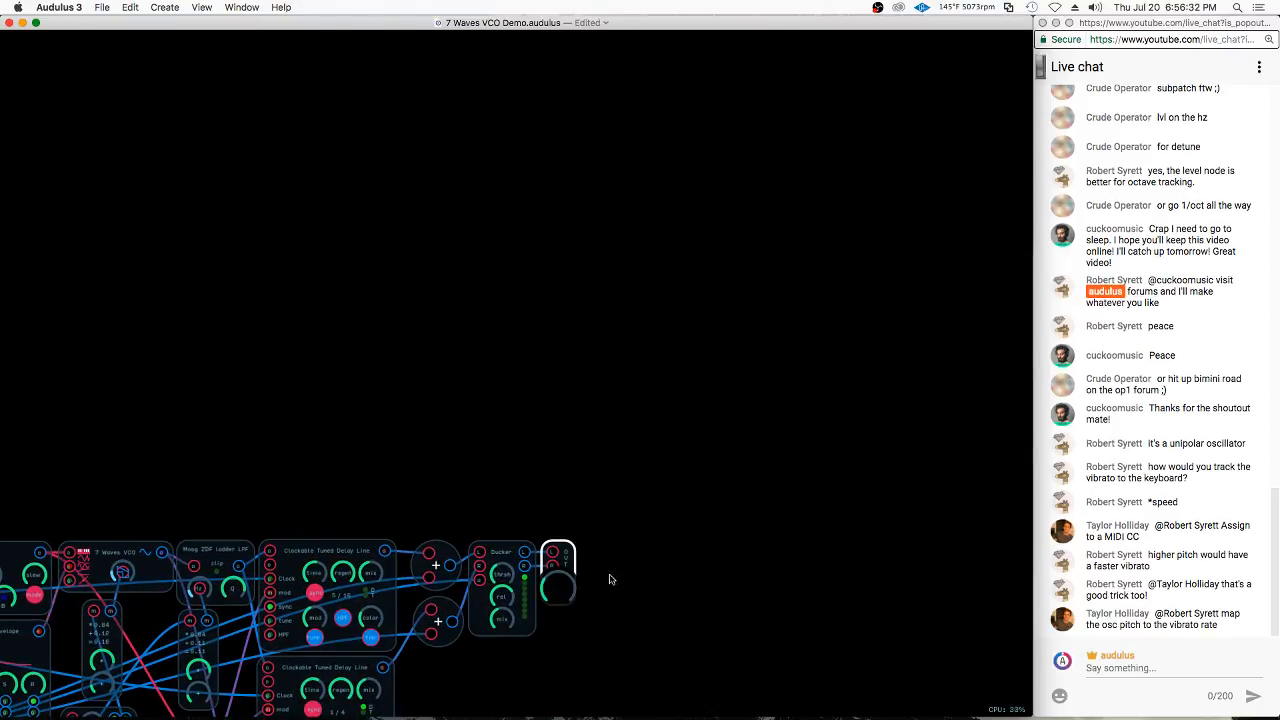
scroll(519, 403, up, 6)
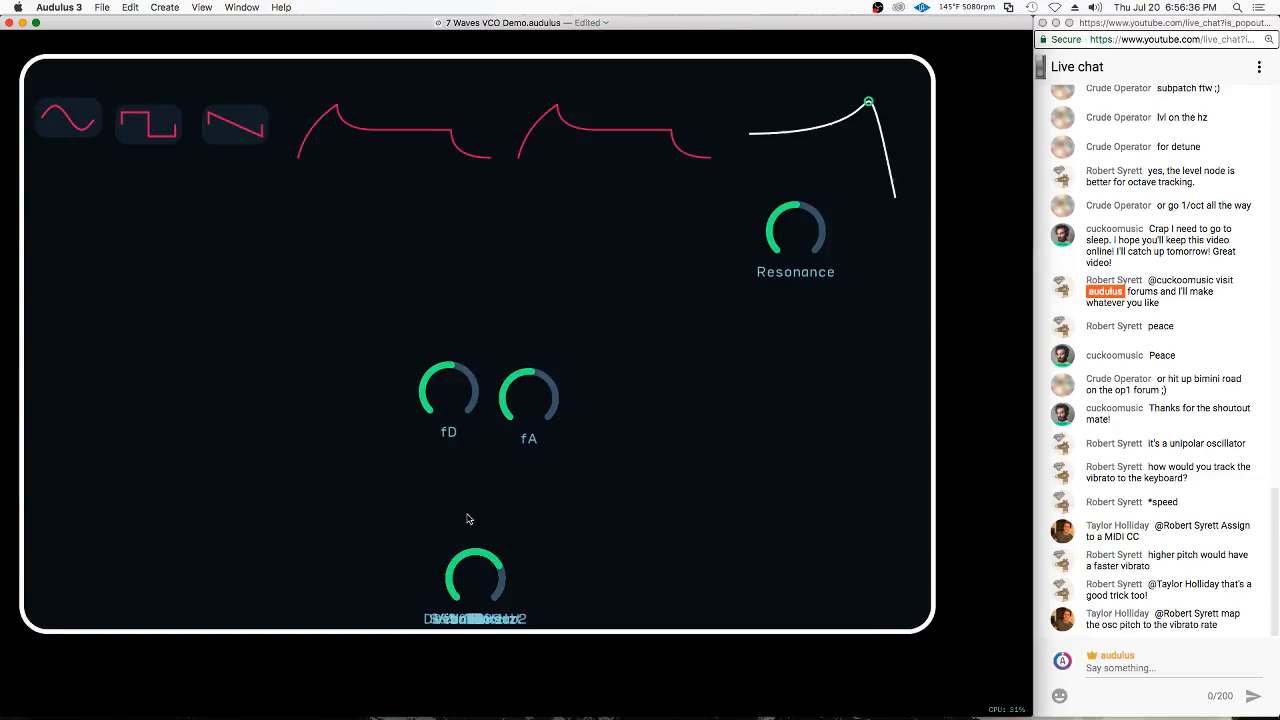
drag(519, 396, 545, 249)
drag(459, 389, 633, 255)
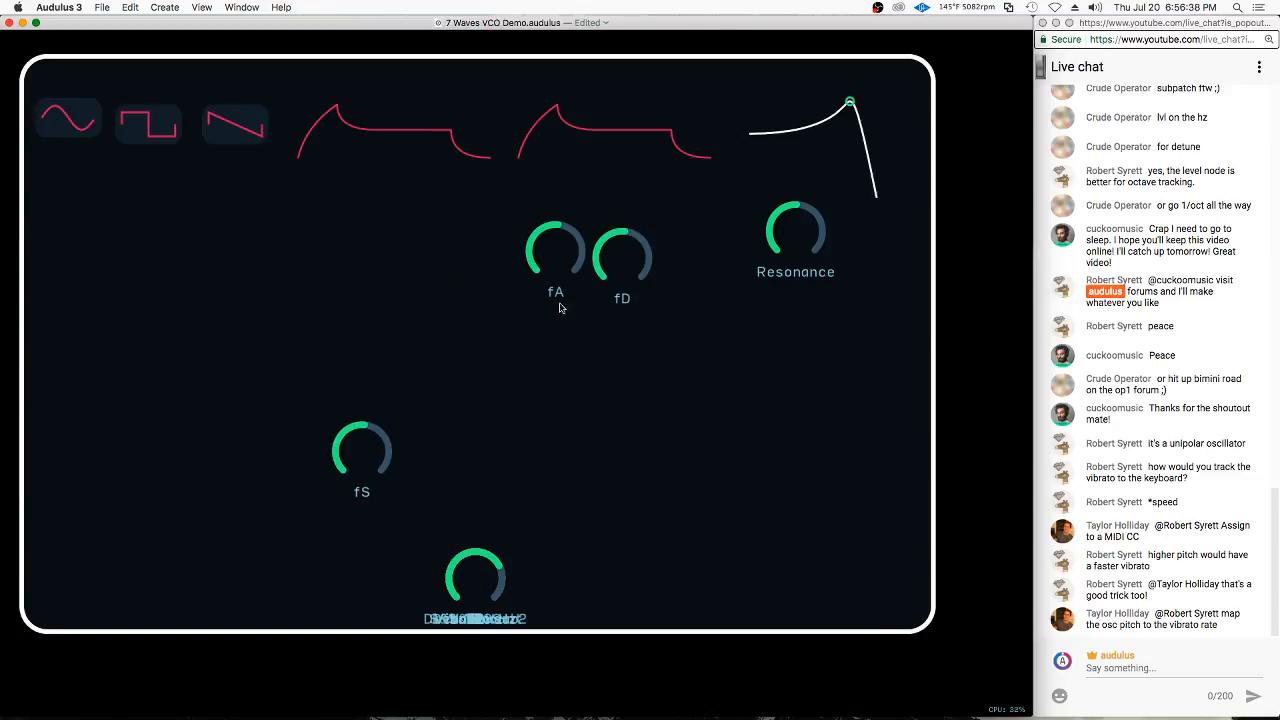
drag(393, 453, 700, 320)
drag(456, 565, 716, 340)
Pull the A, D, S and R knobs out of the knob stack and spread them beneath the first envelope curve
drag(464, 415, 297, 218)
drag(466, 586, 370, 255)
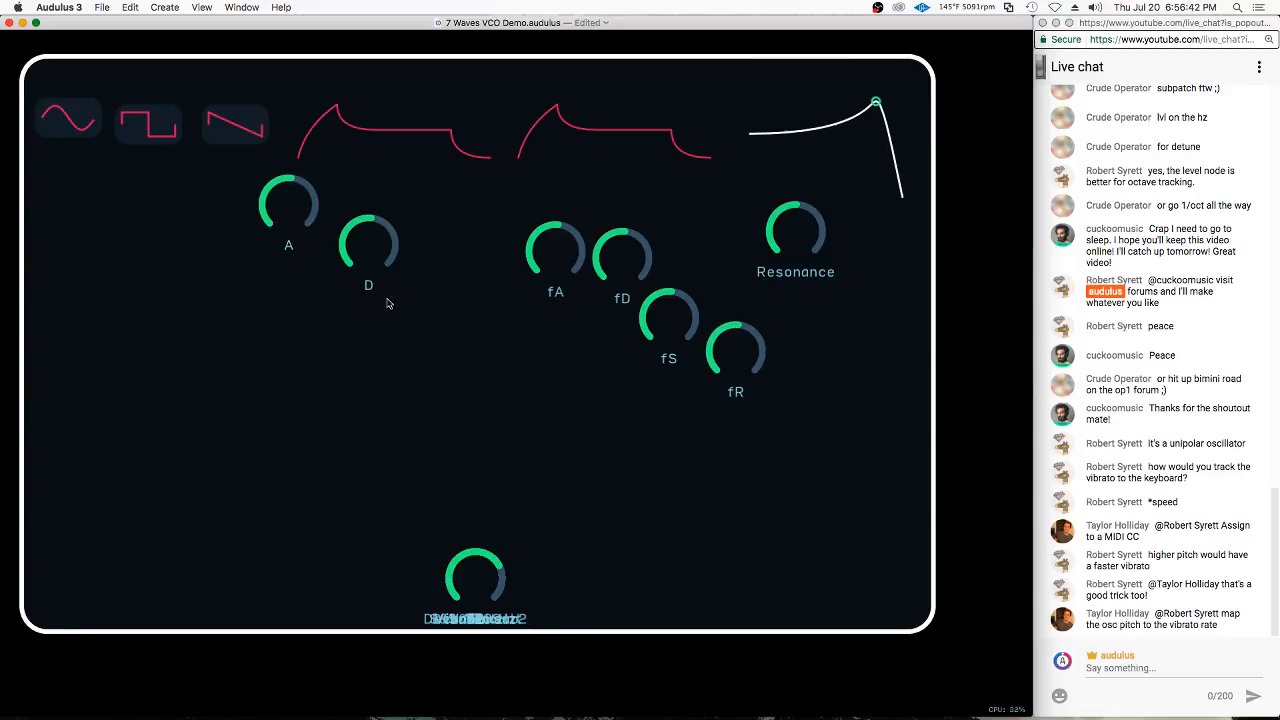
drag(462, 422, 462, 287)
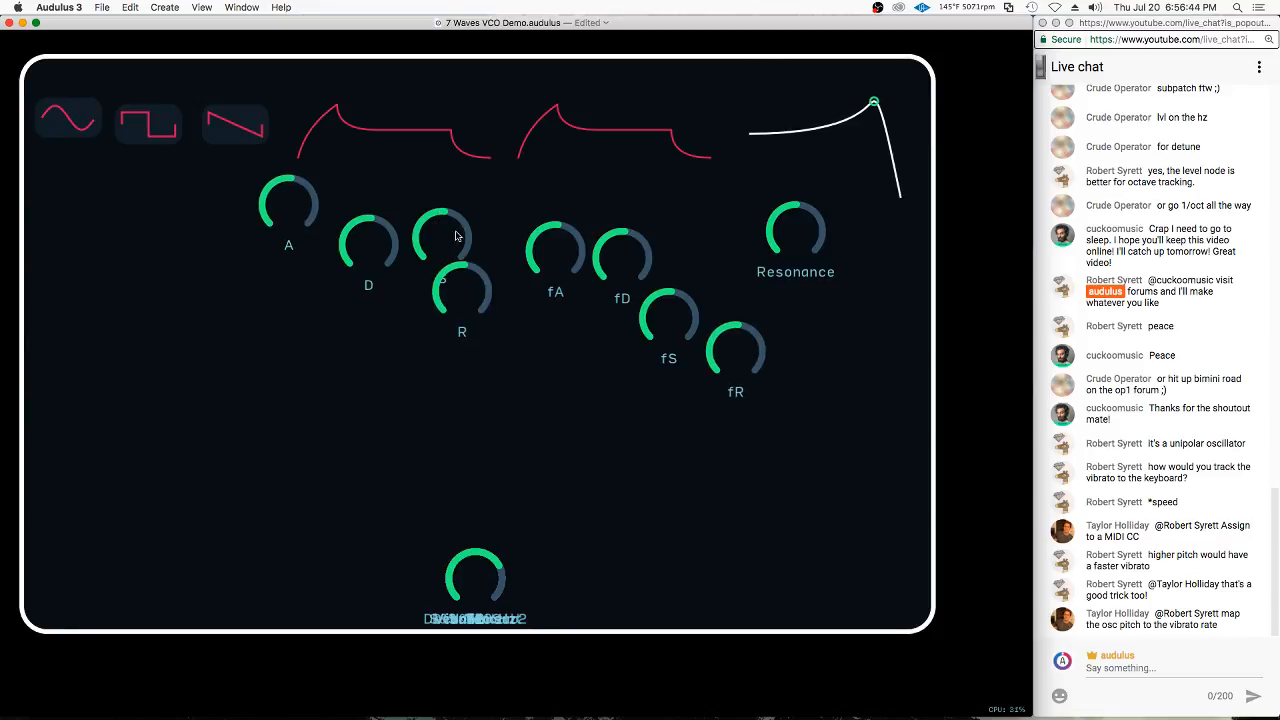
drag(441, 237, 408, 240)
drag(462, 287, 468, 270)
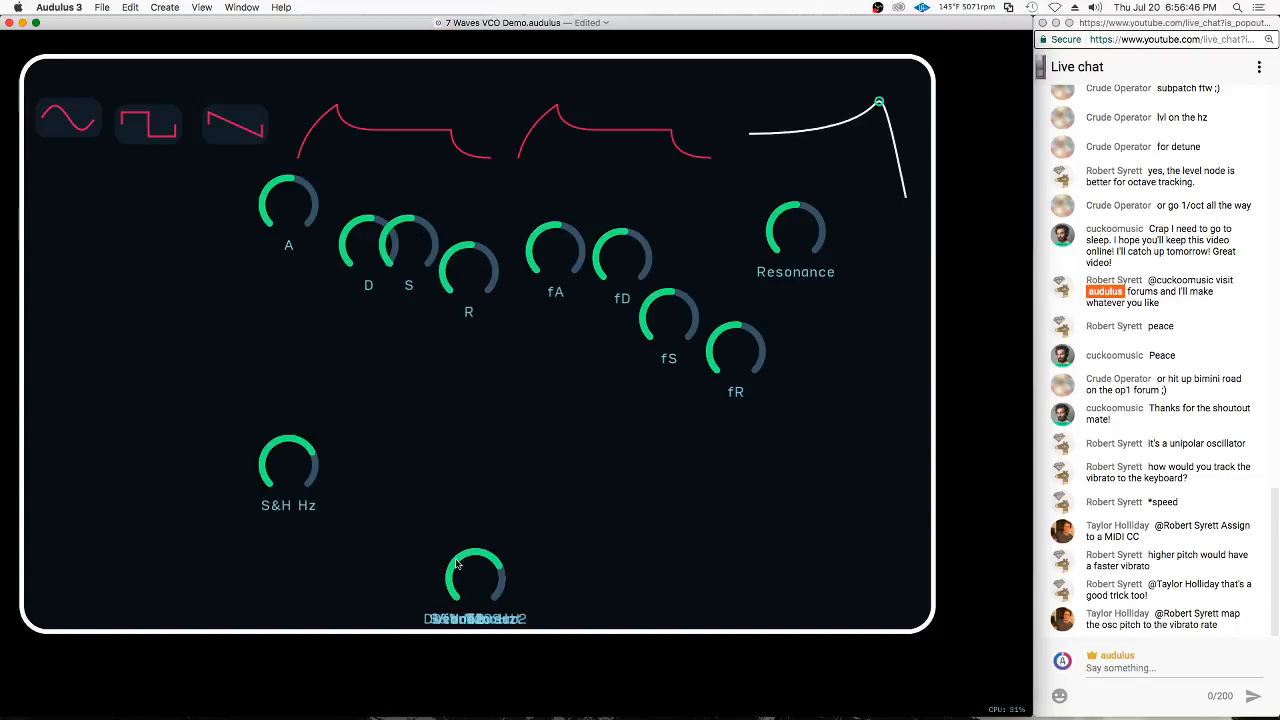
Place the S&H Hz and S&H Amount knobs below Resonance, and the Mix and Volume knobs to the right of the filter curve
drag(456, 565, 886, 398)
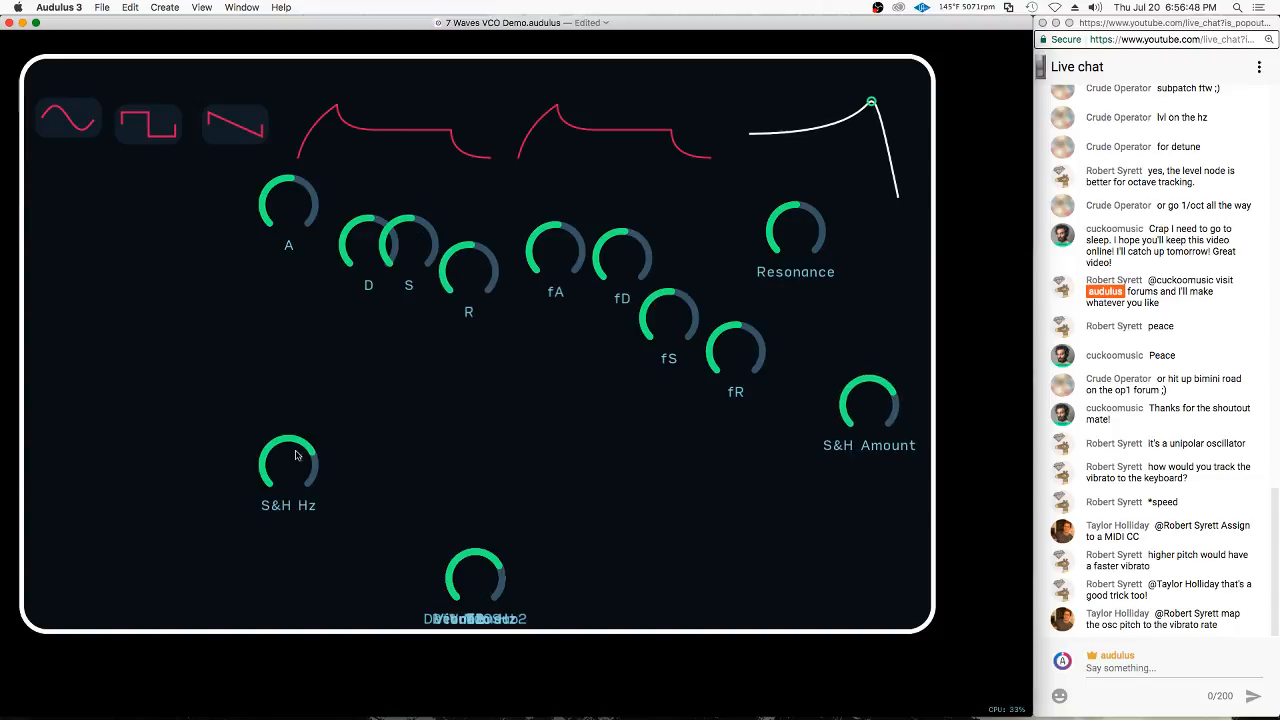
drag(298, 456, 792, 430)
drag(477, 583, 303, 470)
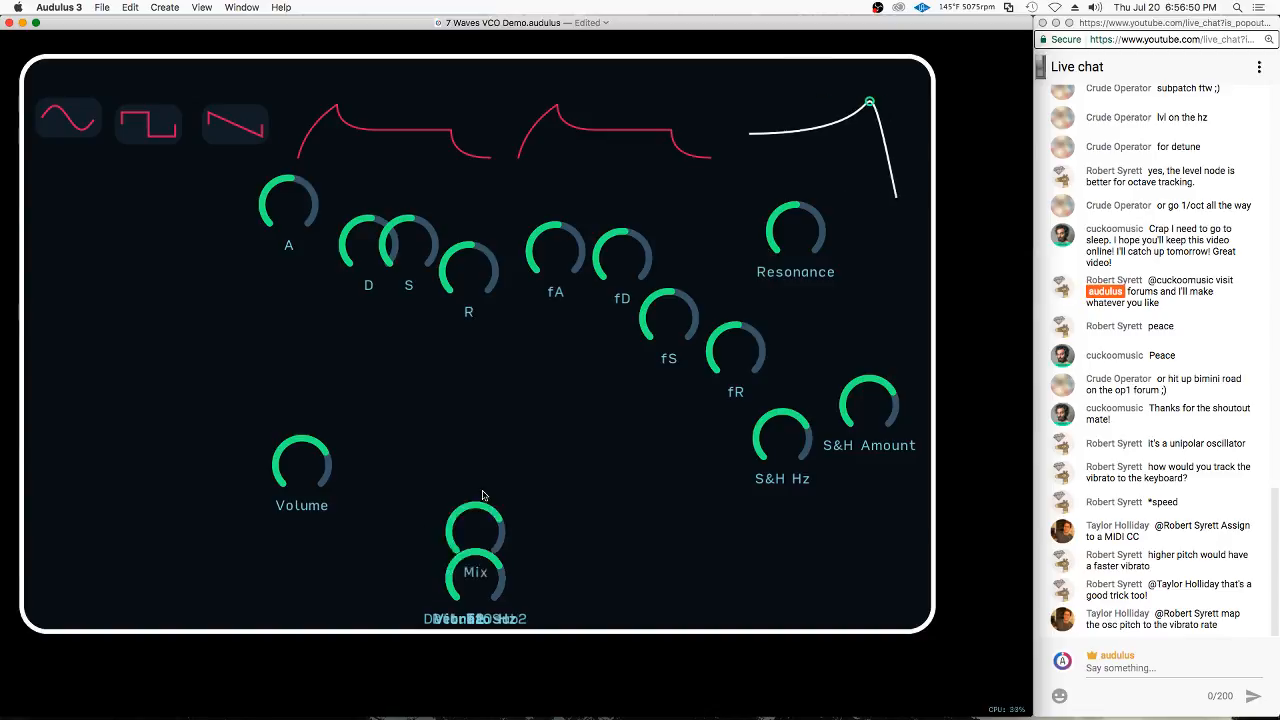
drag(482, 495, 481, 492)
drag(301, 465, 1067, 295)
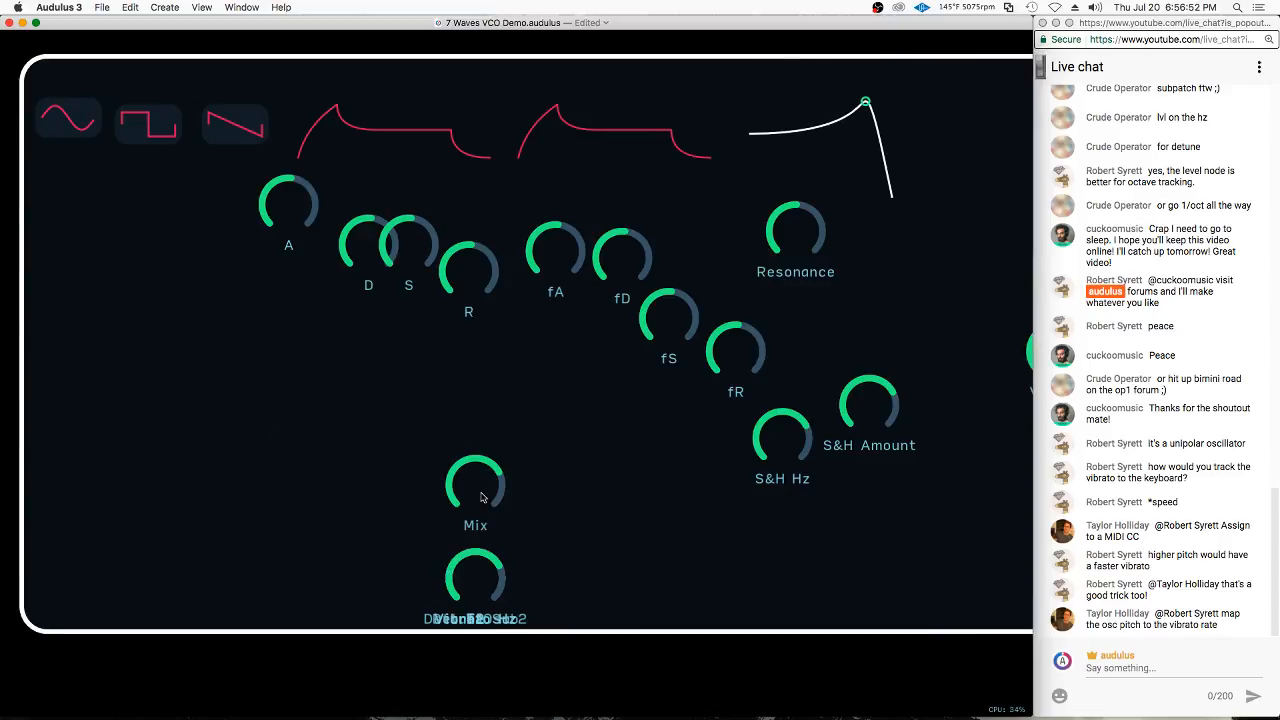
drag(481, 497, 968, 535)
scroll(743, 542, right, 5)
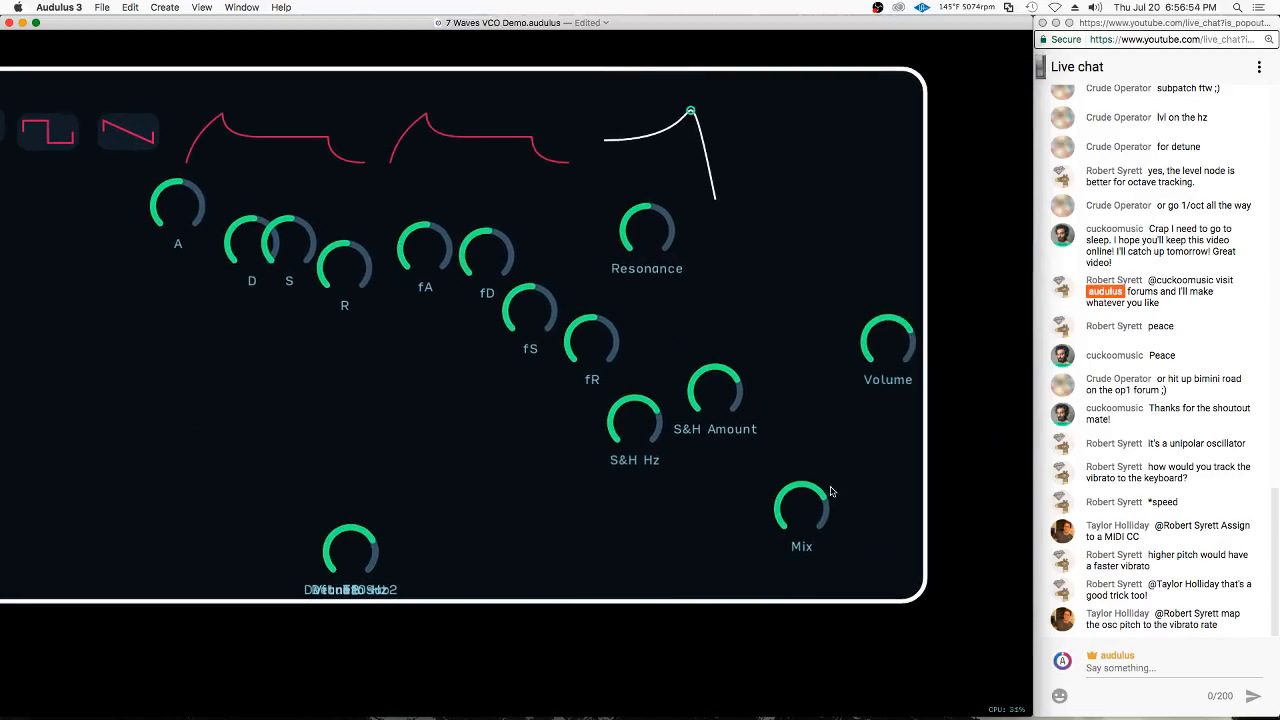
drag(808, 508, 922, 233)
drag(920, 305, 1018, 145)
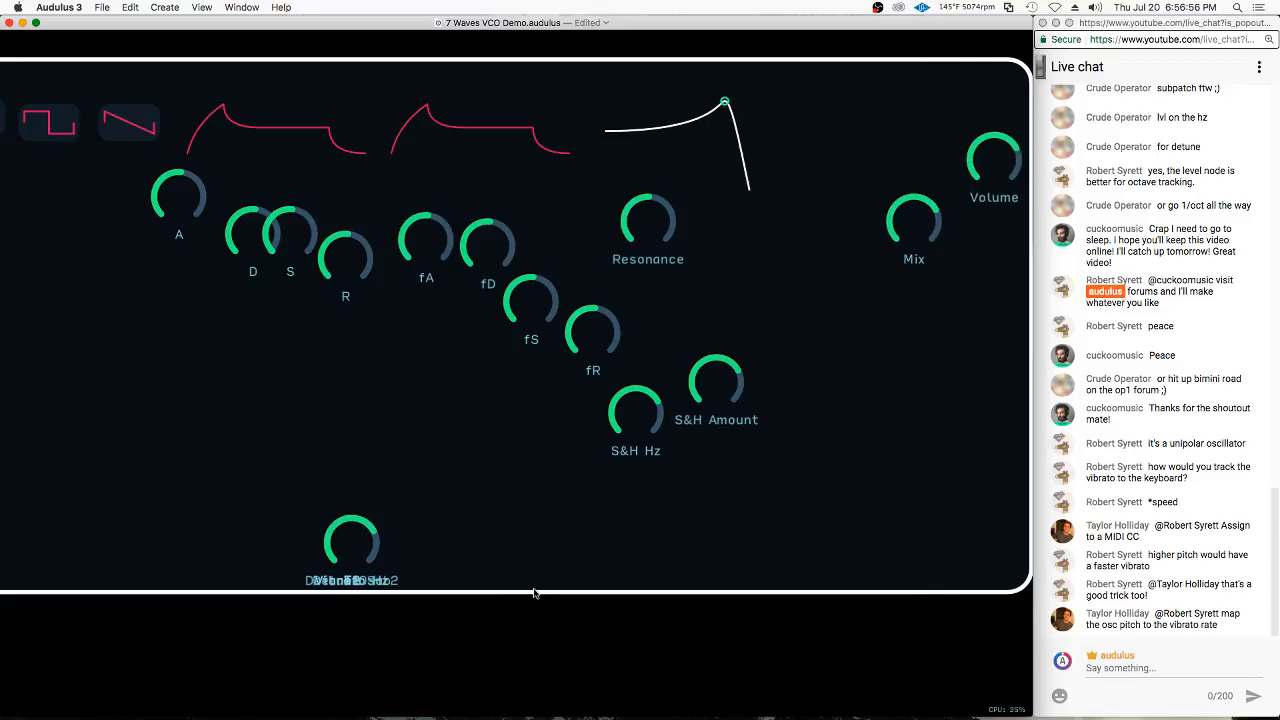
Pull the T1, T2 and F1 knobs out of the stack and place them below the Mix knob
drag(351, 545, 358, 400)
drag(351, 545, 465, 502)
drag(358, 405, 901, 312)
drag(463, 510, 982, 322)
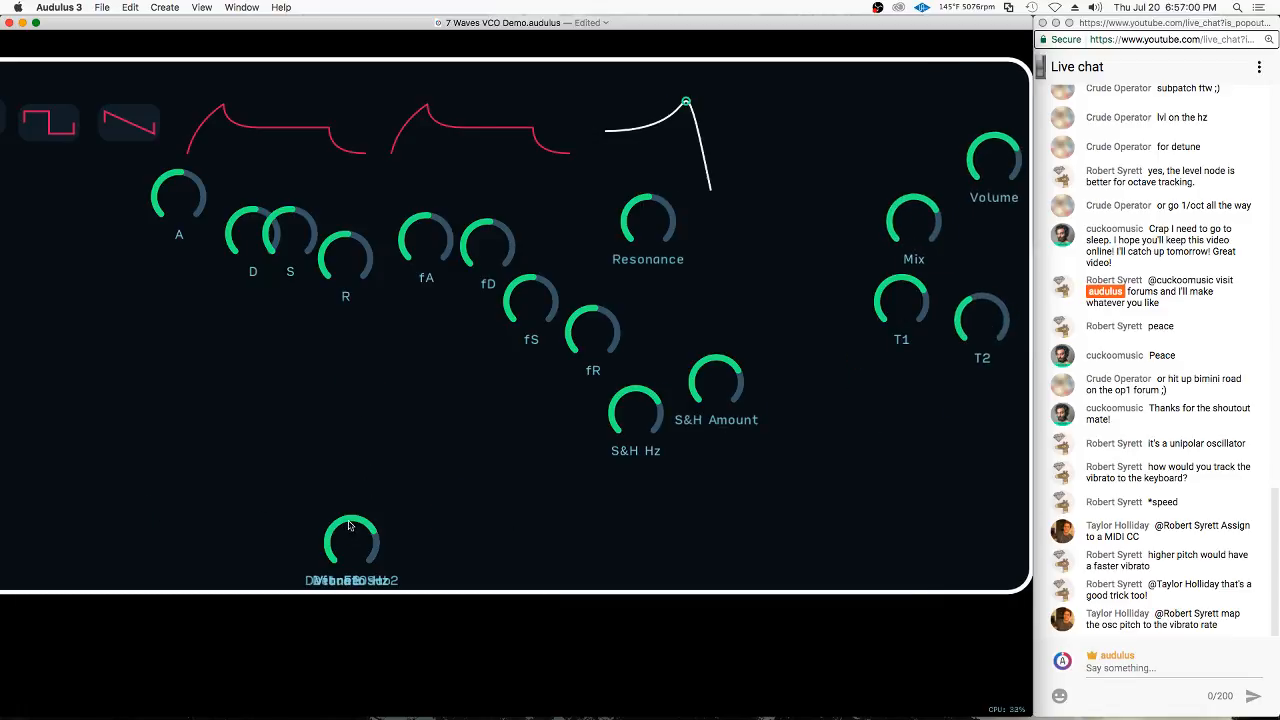
drag(350, 525, 907, 392)
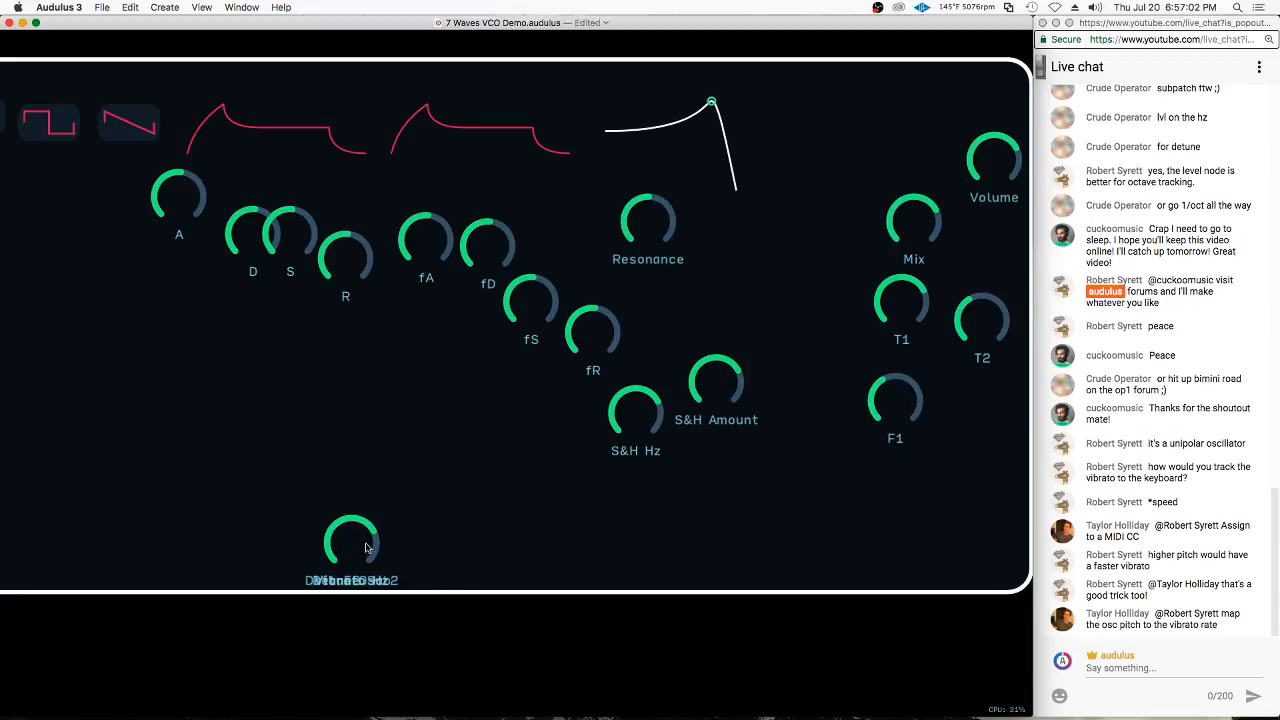
Place the F2 knob beside F1 and set the two Vibrato Hz knobs side by side below the waveform displays
drag(366, 548, 55, 282)
scroll(513, 483, up, 2)
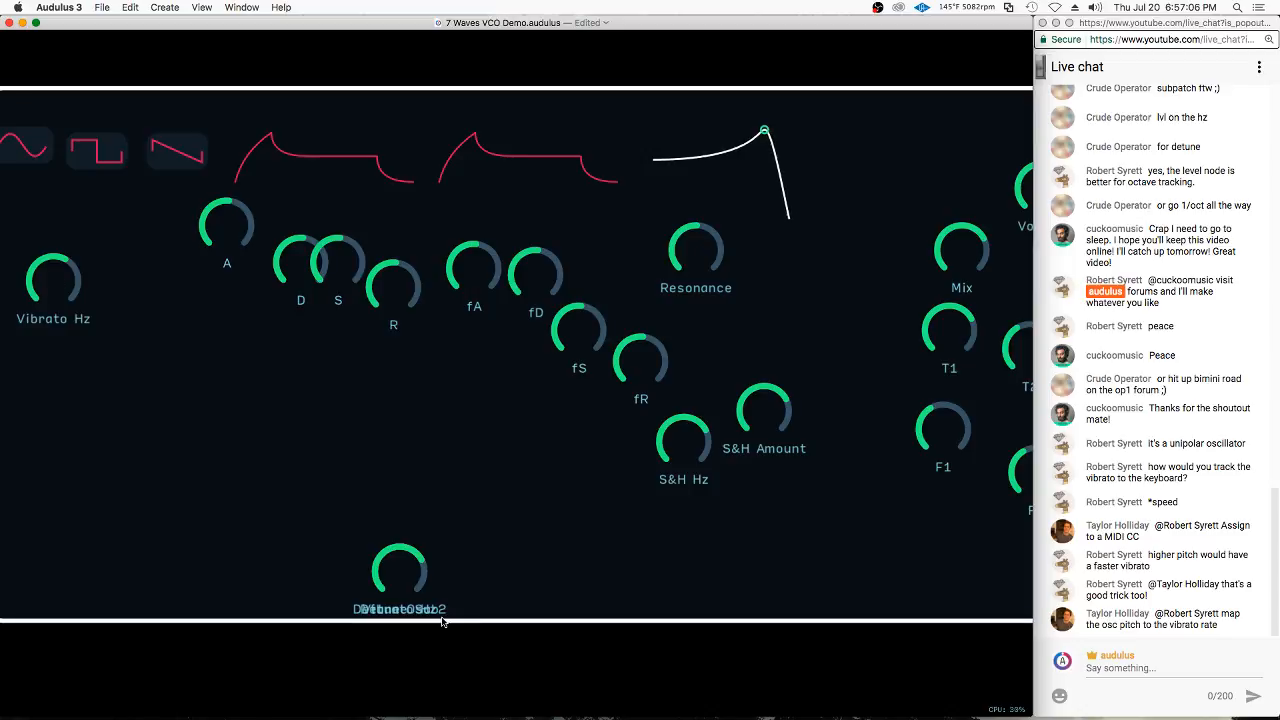
drag(400, 572, 133, 283)
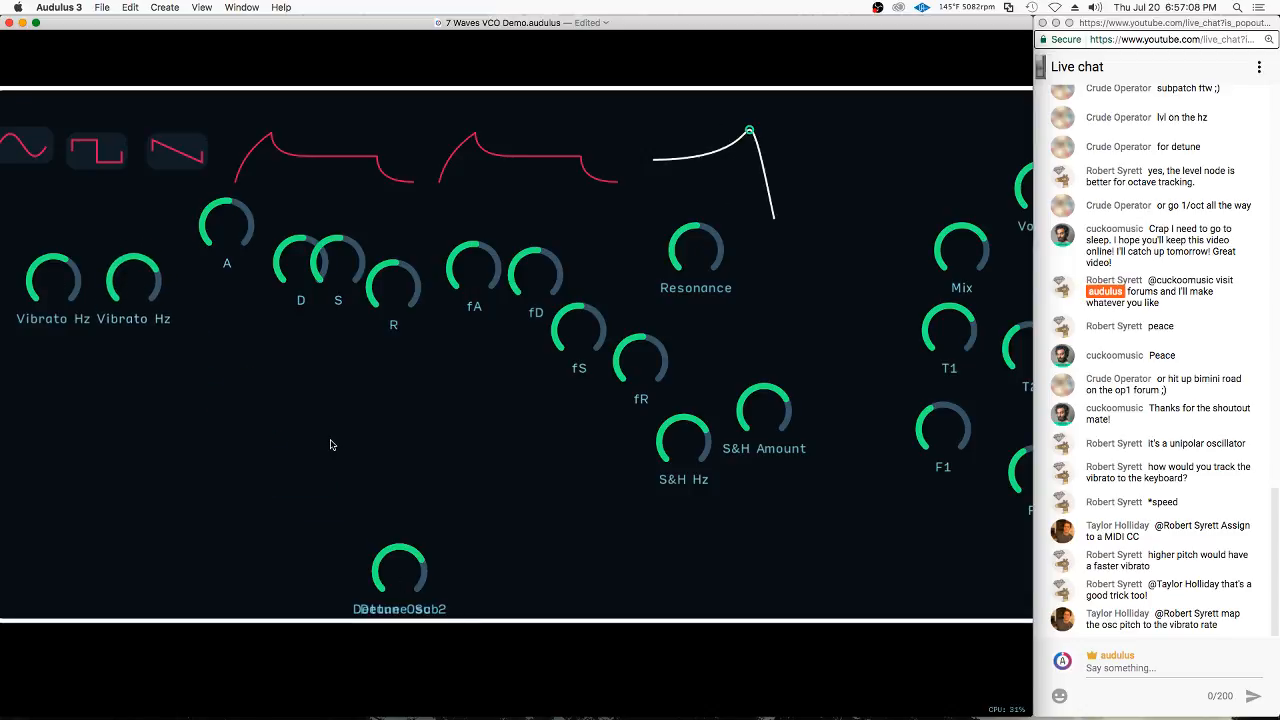
Rename the Vibrato Hz knob that feeds the multiply node to Vibrato Amount and return to the panel layout
key(Tab)
drag(450, 375, 723, 345)
drag(515, 190, 788, 205)
drag(164, 209, 531, 435)
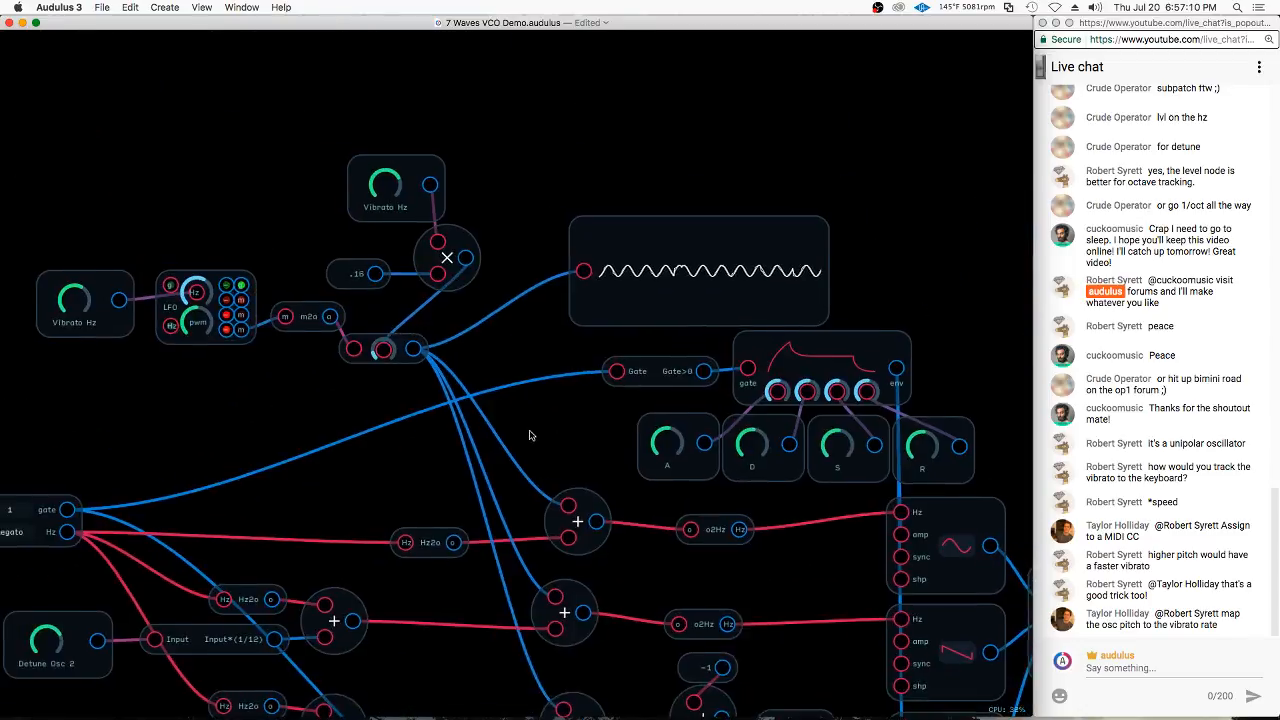
right_click(402, 212)
click(441, 290)
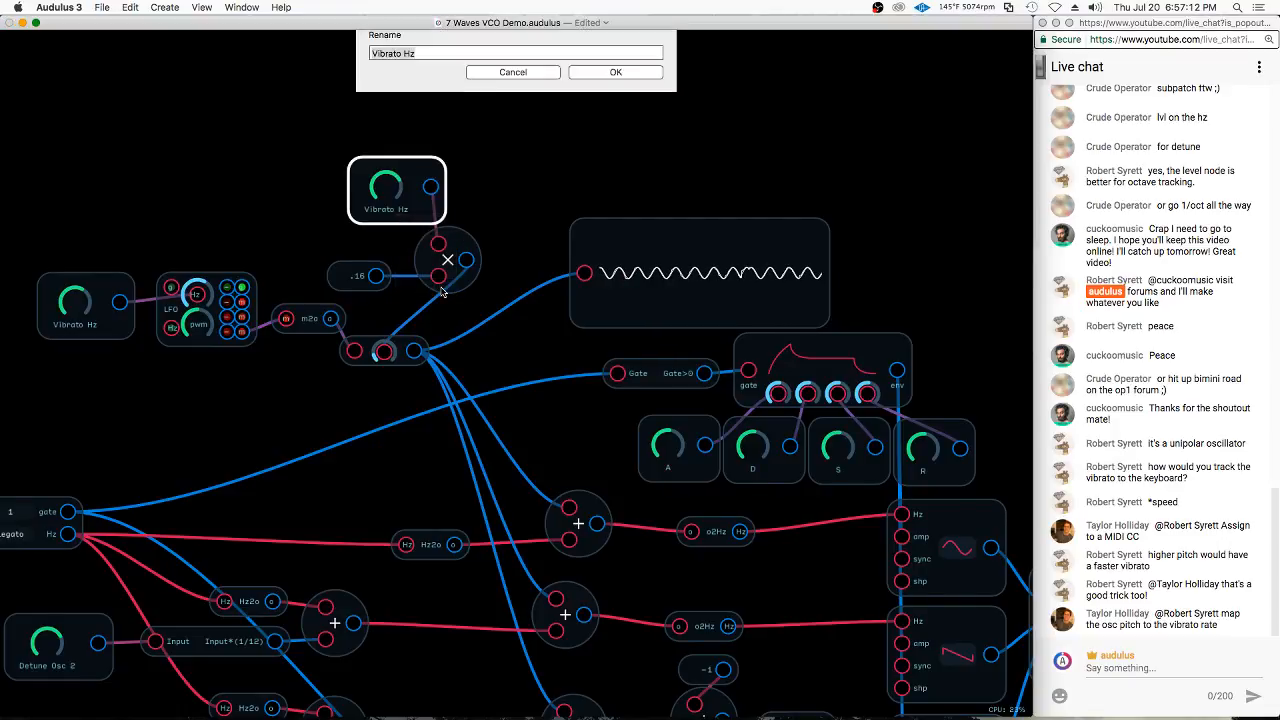
key(BackSpace)
key(BackSpace)
text(Amount)
key(Return)
key(Tab)
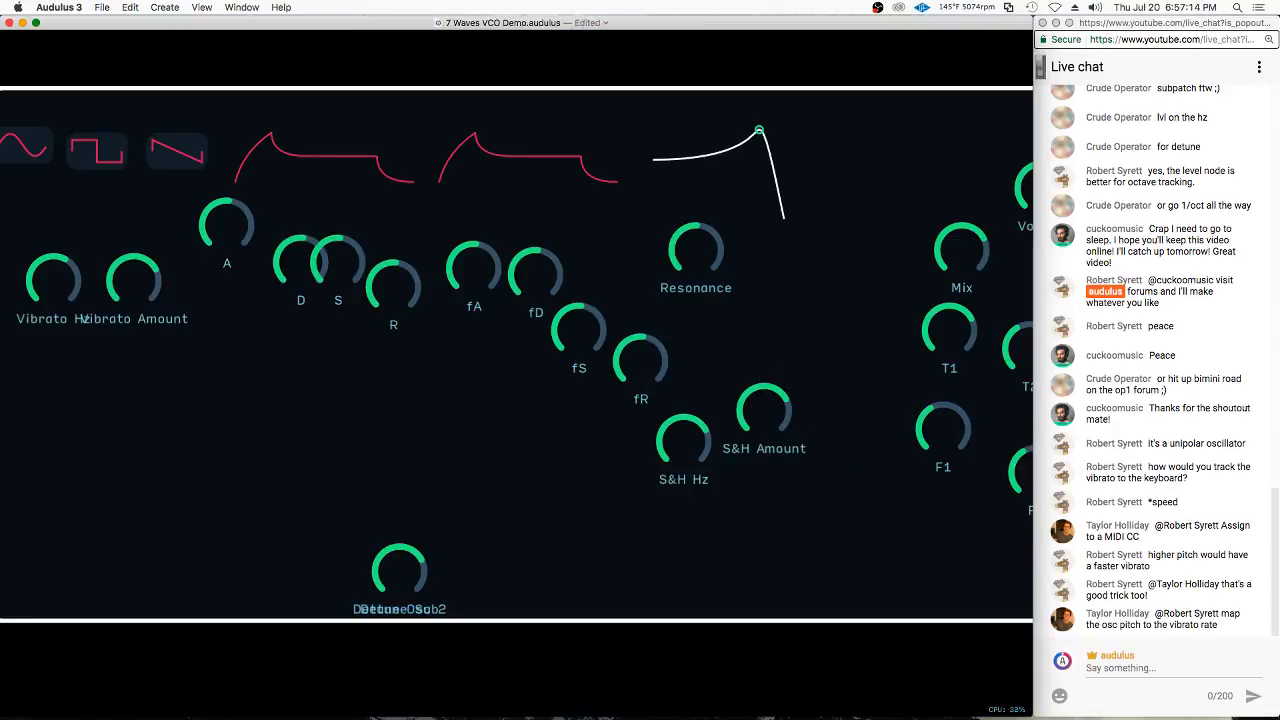
Move the Vibrato Amount knob below Vibrato Hz and separate the Detune Osc 2 and Detune Sub knobs
drag(188, 298, 140, 380)
drag(400, 580, 301, 463)
drag(393, 537, 410, 455)
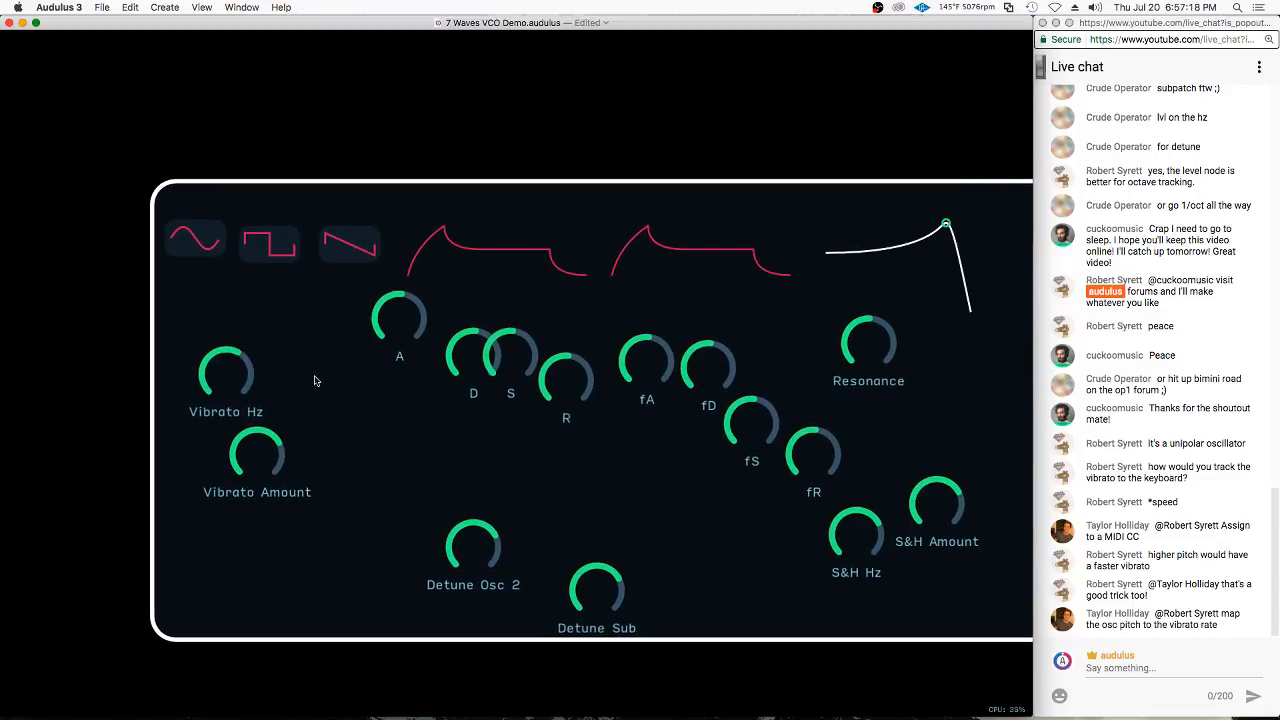
Shift the Vibrato Hz knob outward and move the sine, square and saw displays toward the panel's upper-left corner
drag(219, 373, 188, 393)
drag(190, 233, 155, 207)
drag(260, 245, 222, 214)
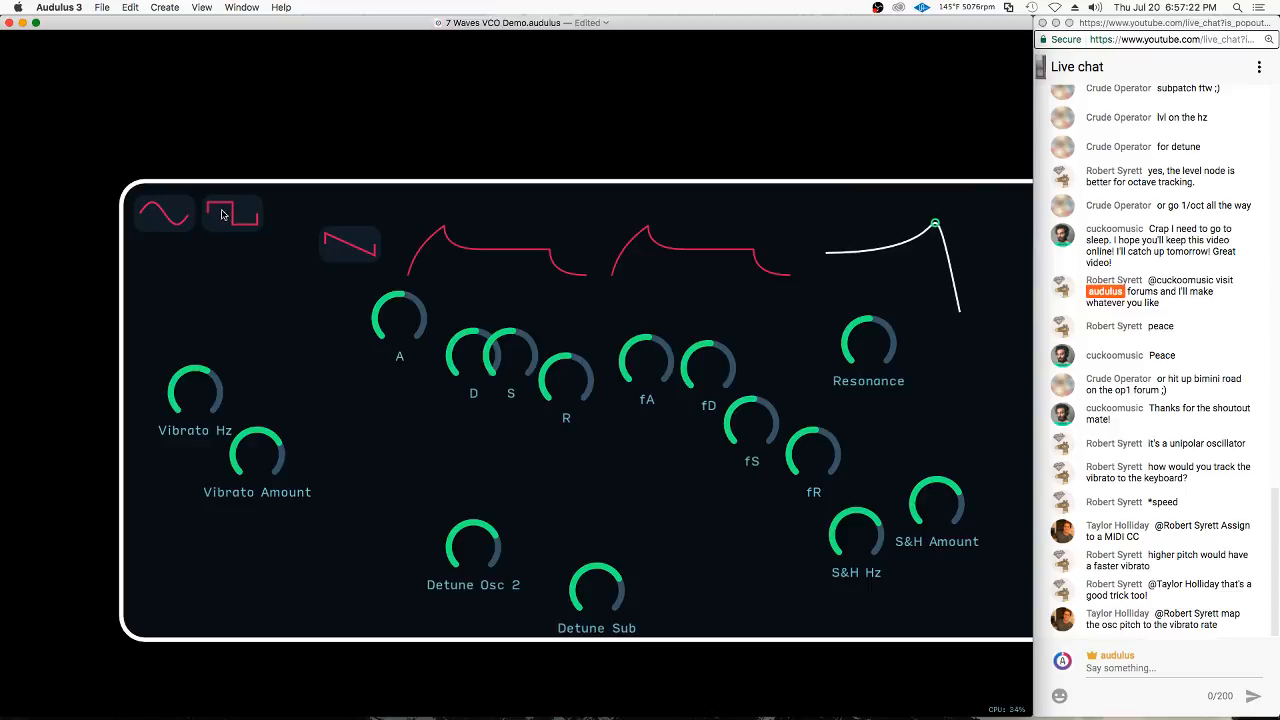
mouse_move(335, 255)
mouse_down()
mouse_move(280, 221)
mouse_move(315, 247)
mouse_up()
Stack the Vibrato Hz and Vibrato Amount knobs vertically beneath the sine display
scroll(132, 177, up, 3)
scroll(140, 242, up, 3)
scroll(321, 246, down, 2)
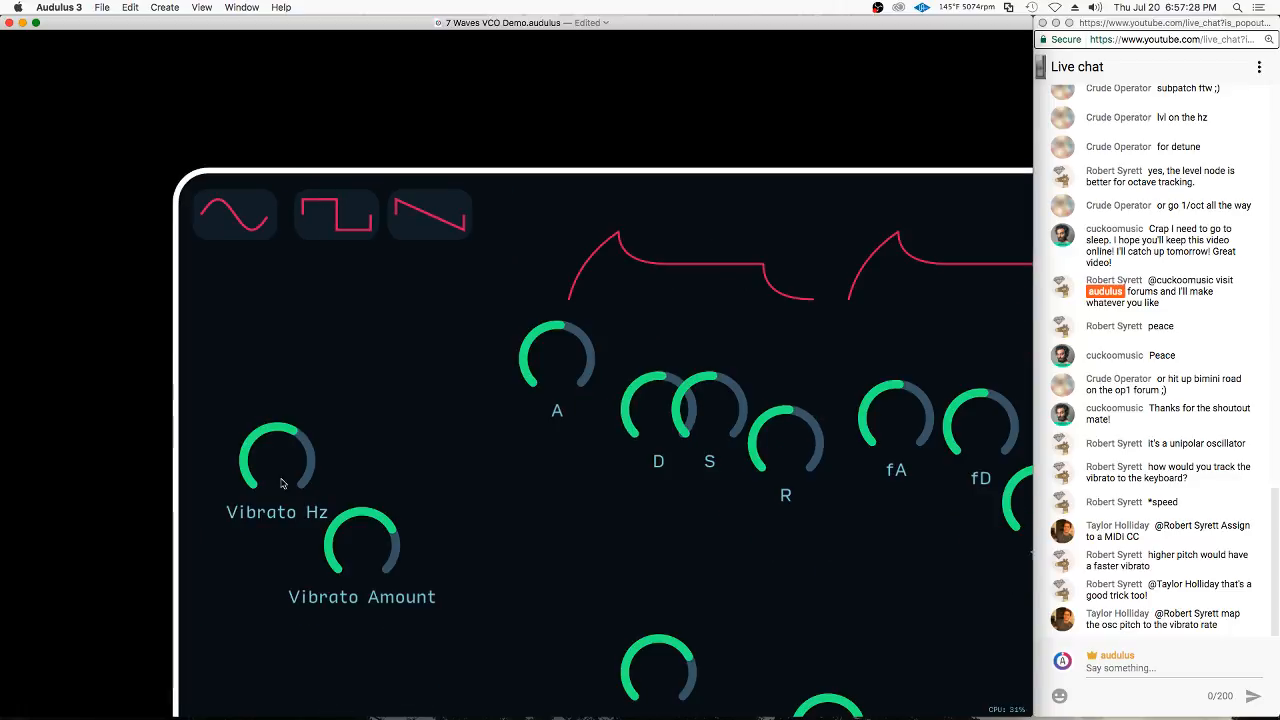
drag(271, 461, 218, 295)
drag(326, 551, 253, 423)
scroll(210, 437, down, 2)
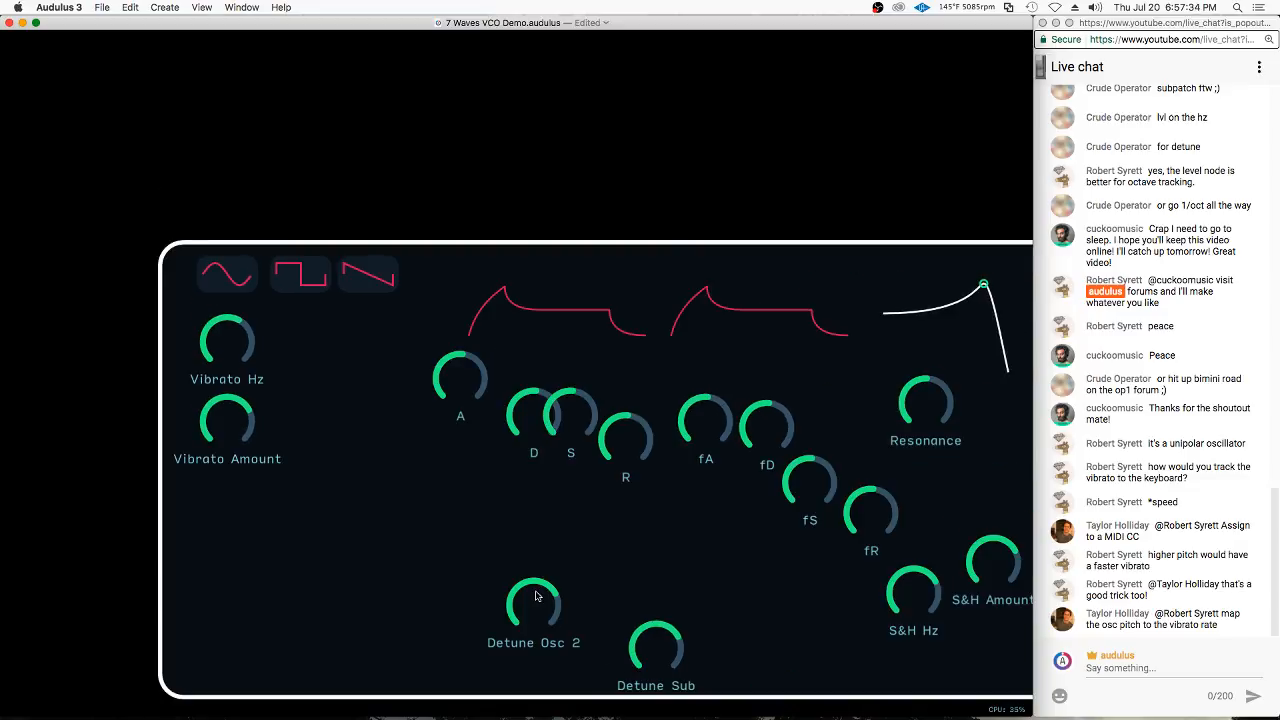
Place the Detune Osc 2 knob beneath the square display and check the order of the oscillators in the patch
drag(535, 596, 295, 325)
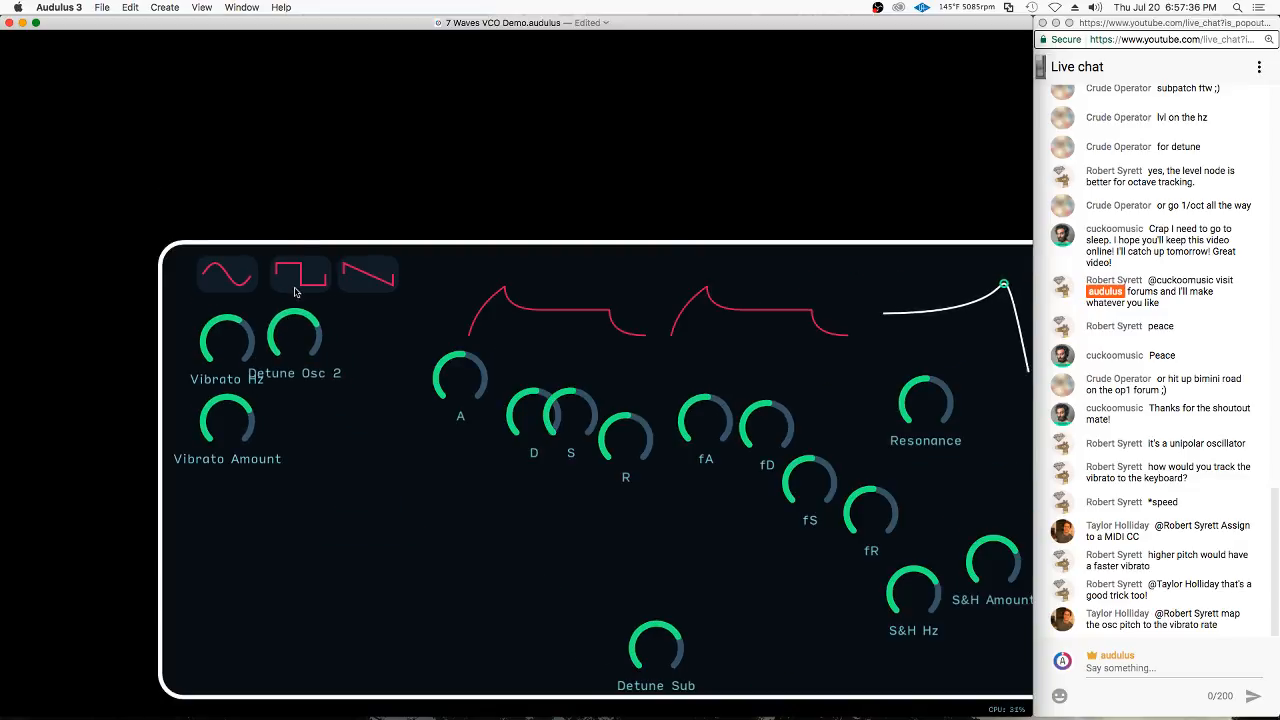
key(super+u)
drag(650, 611, 436, 404)
click(757, 347)
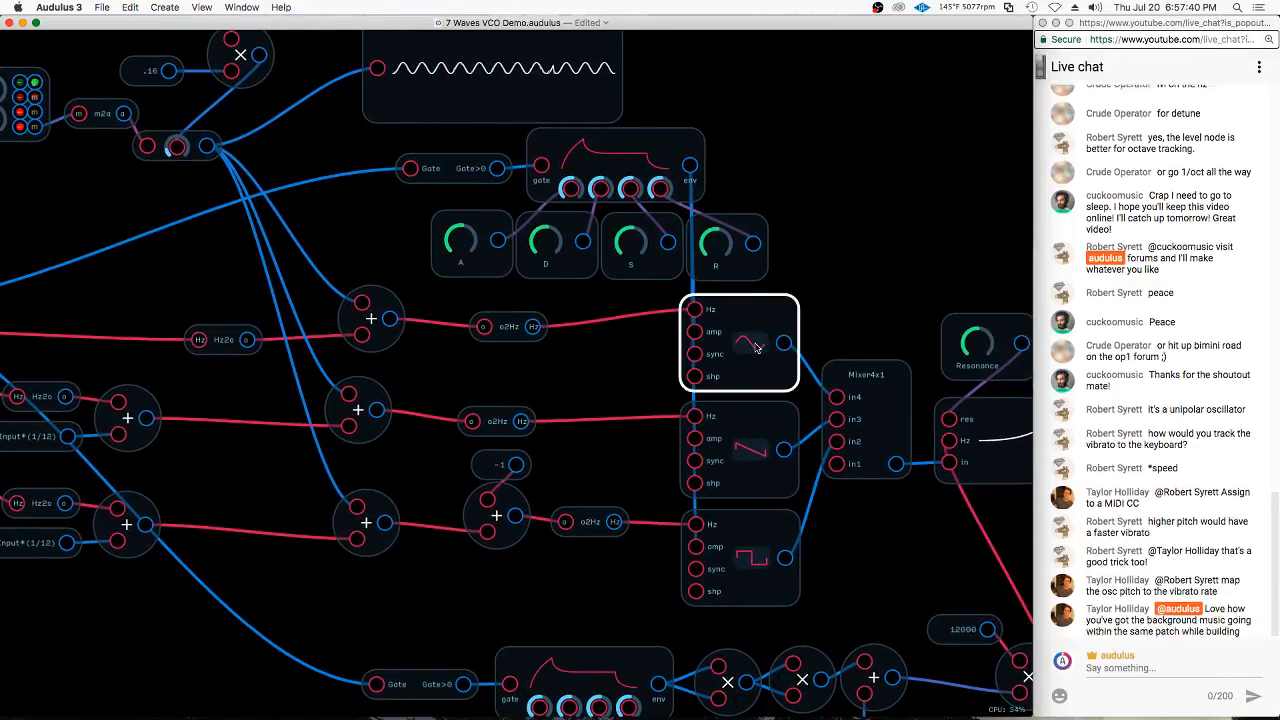
click(752, 557)
key(super+u)
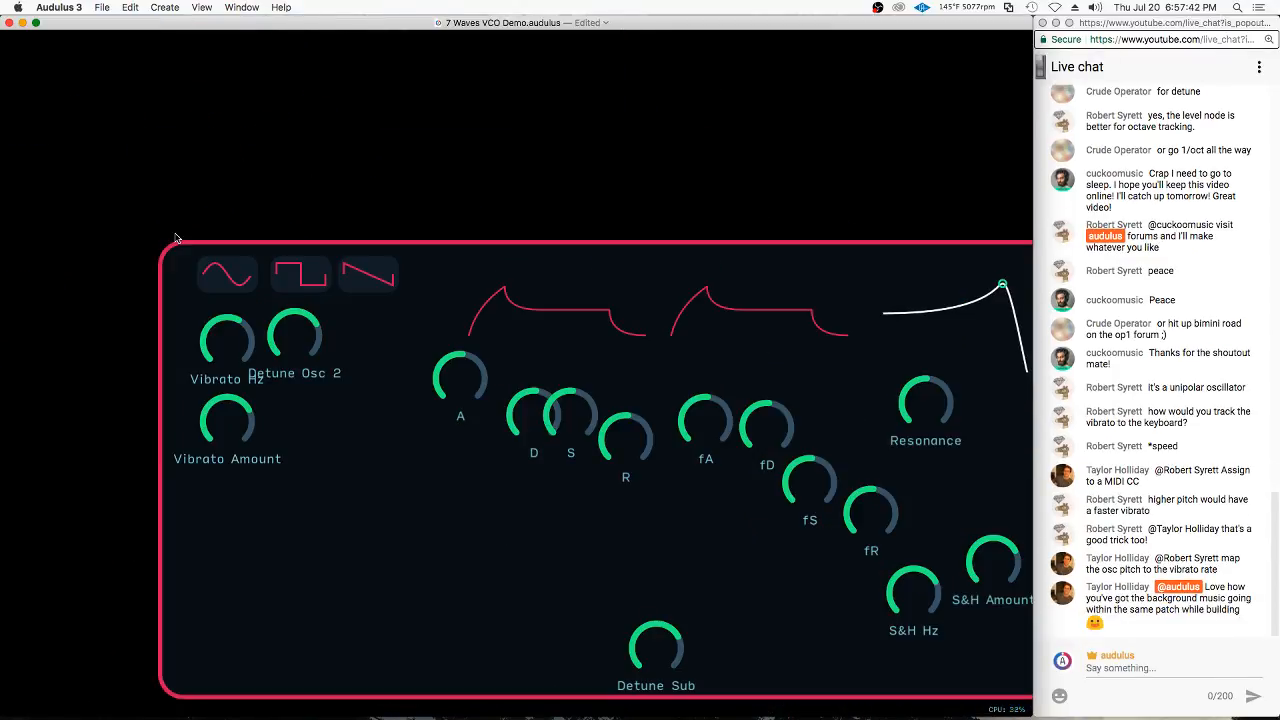
Reorder the waveform displays to sine, saw, square with wider spacing, and center the Detune Osc 2 knob beneath the saw display
drag(319, 272, 455, 240)
drag(371, 271, 304, 271)
scroll(303, 270, up, 4)
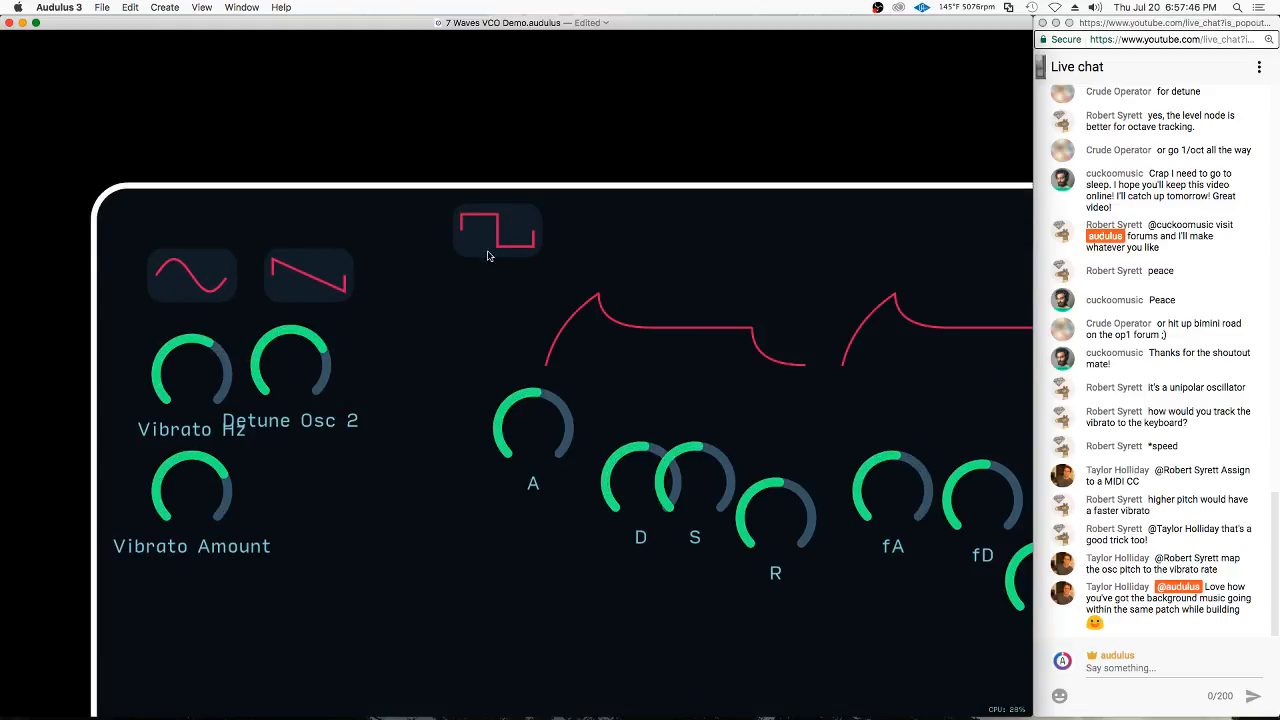
drag(487, 256, 417, 296)
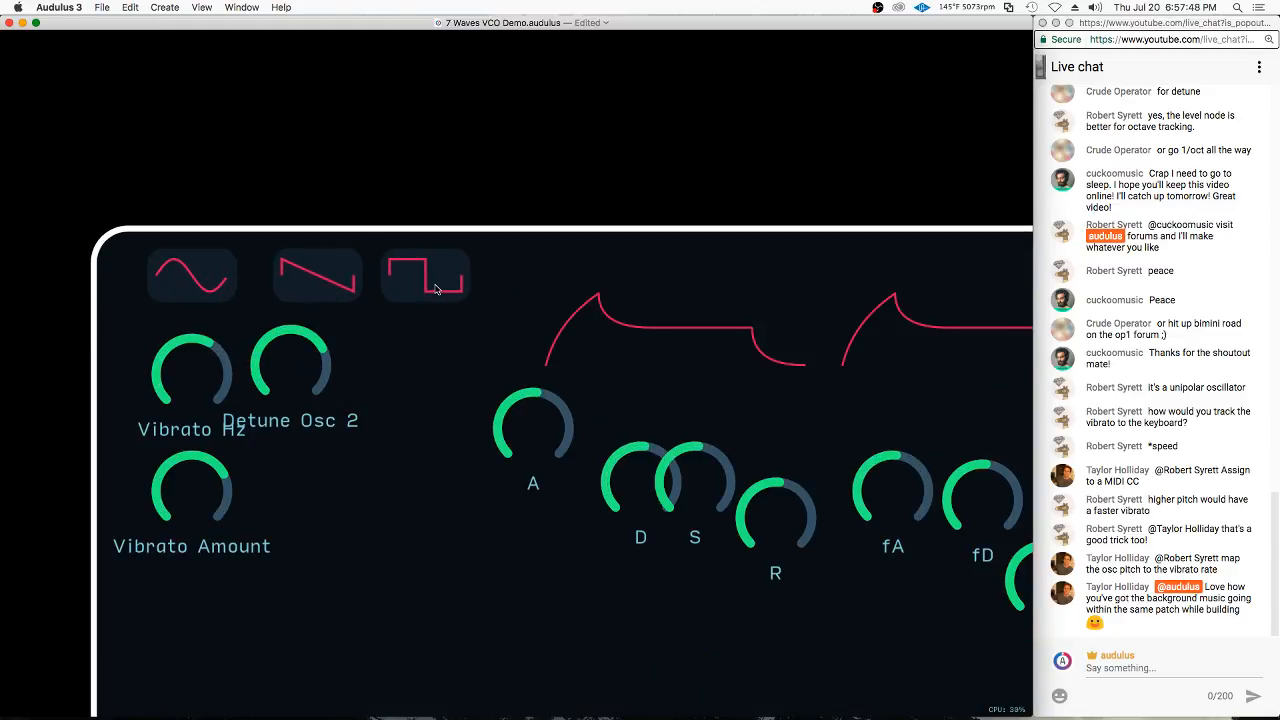
drag(301, 364, 343, 367)
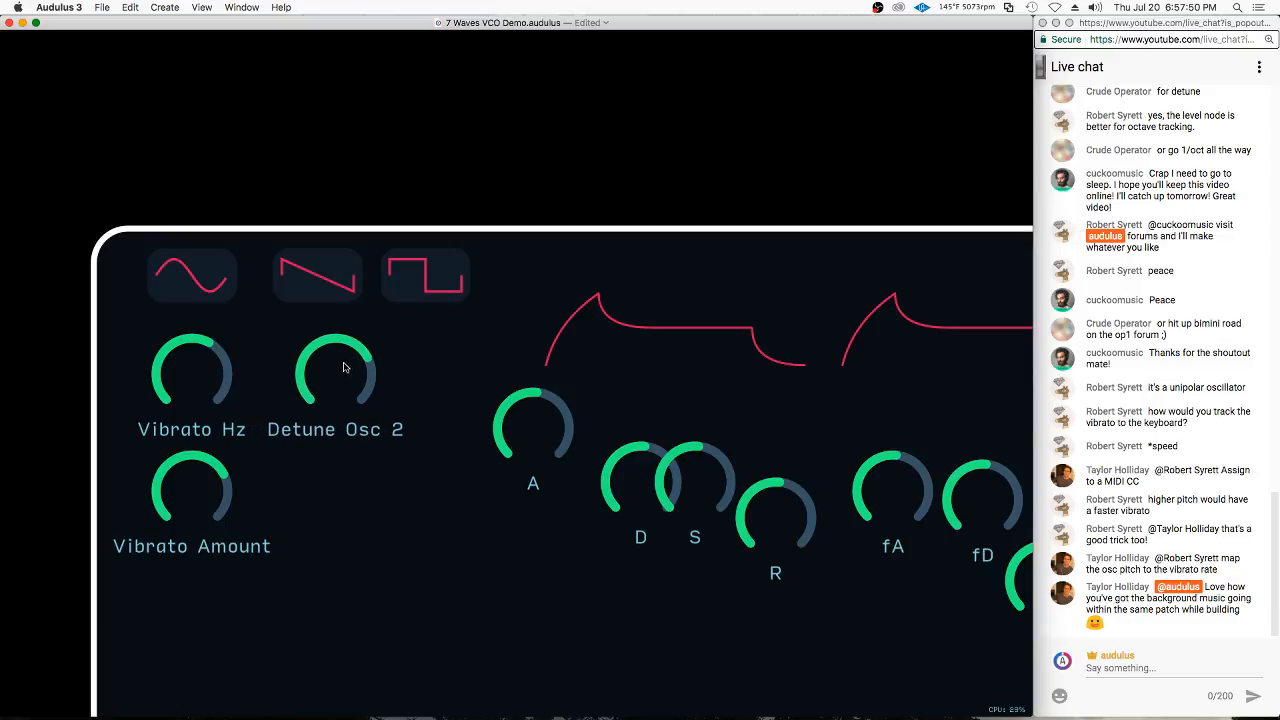
drag(320, 279, 338, 279)
drag(413, 290, 457, 283)
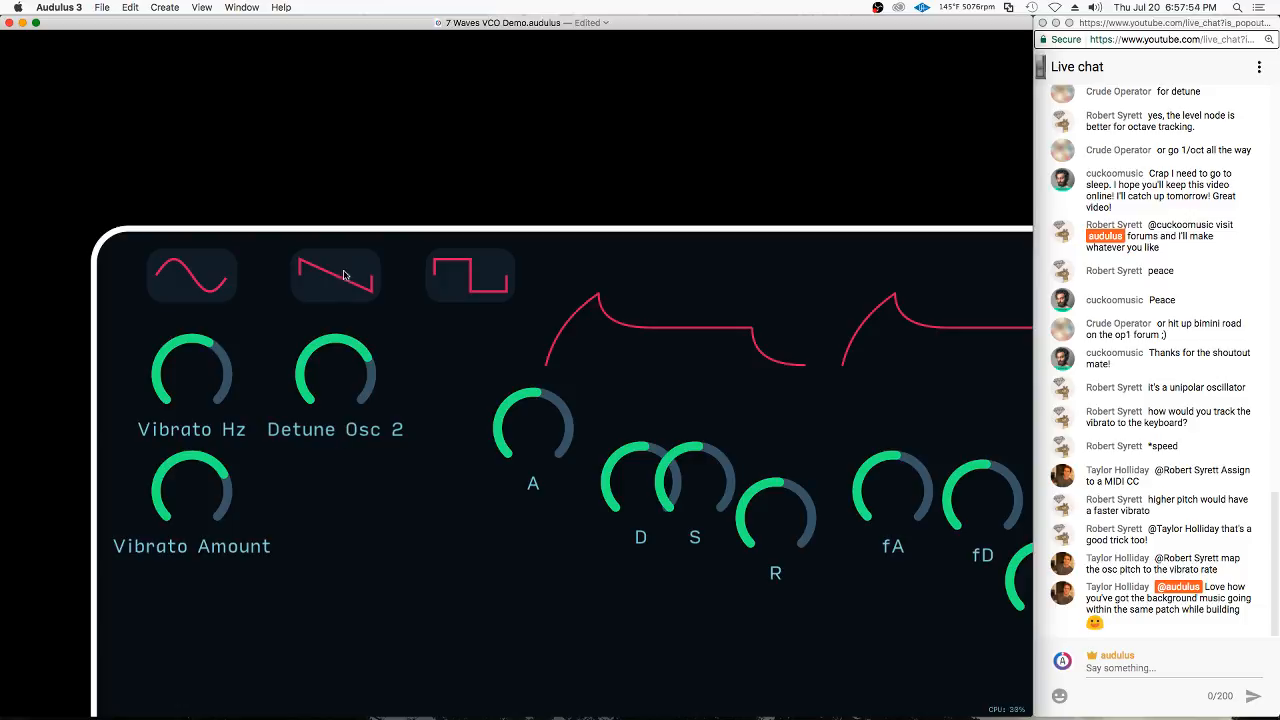
Shift the first envelope curve and its knobs right to make room, and place the Detune Sub knob beneath the square display
scroll(338, 325, down, 5)
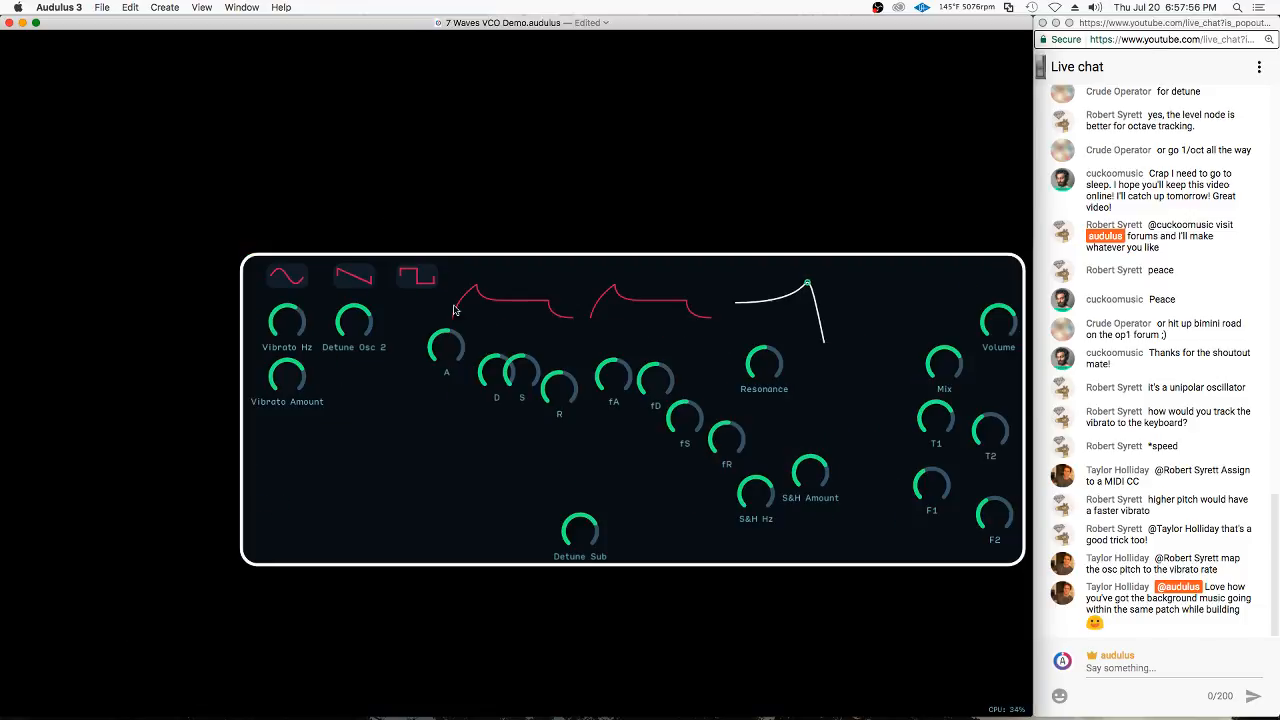
drag(494, 364, 563, 360)
drag(590, 541, 430, 334)
scroll(430, 334, up, 3)
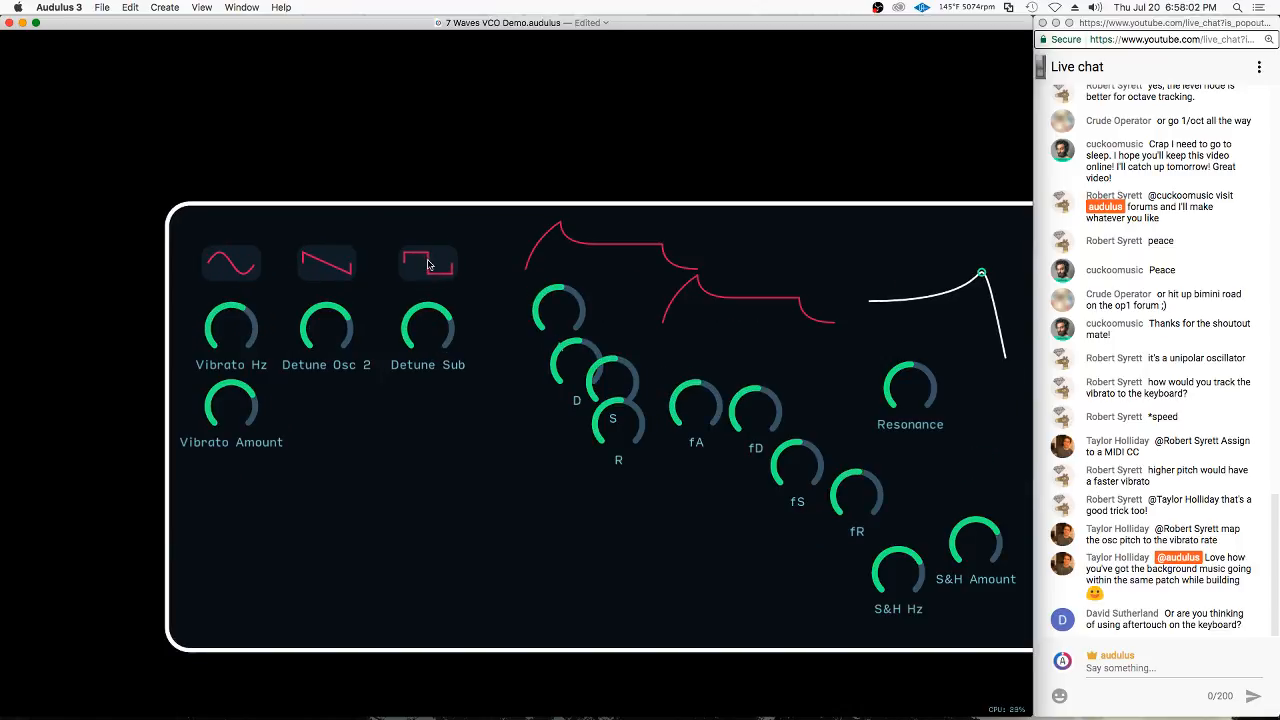
scroll(427, 268, up, 3)
scroll(469, 257, down, 5)
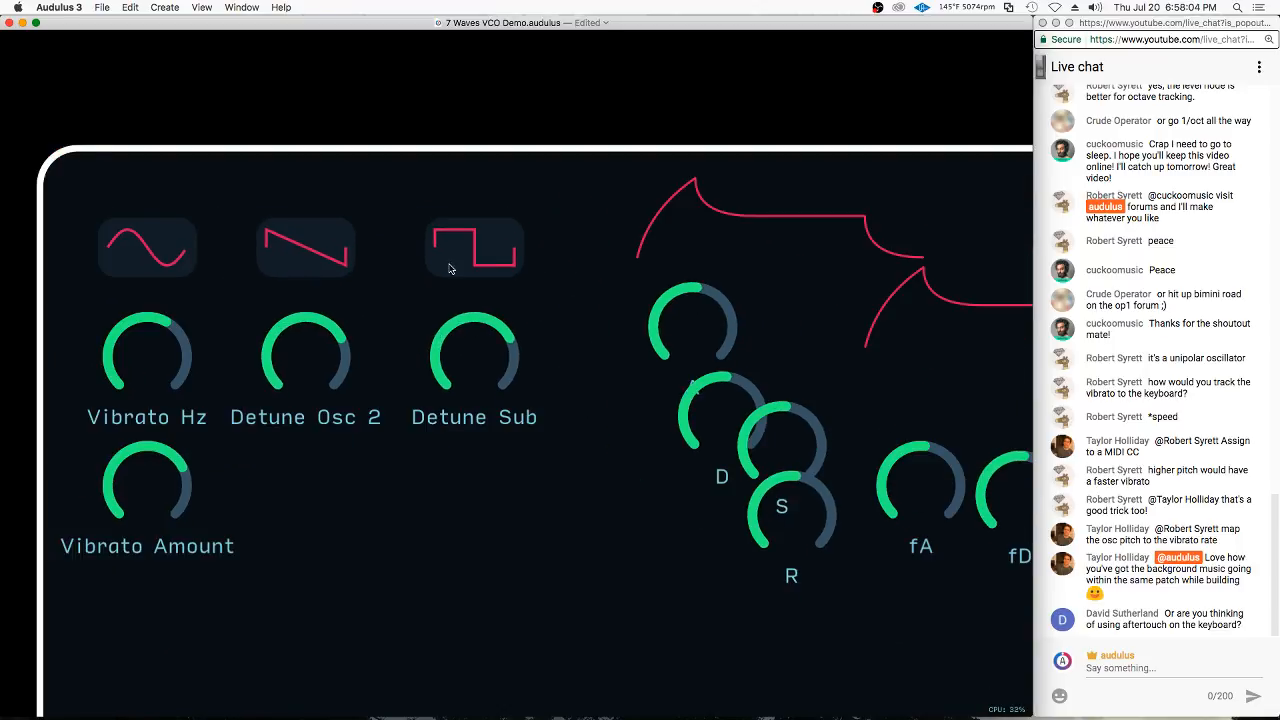
Move the A, D and S knobs further down the front panel to clear the space beneath the first envelope curve
drag(615, 320, 580, 482)
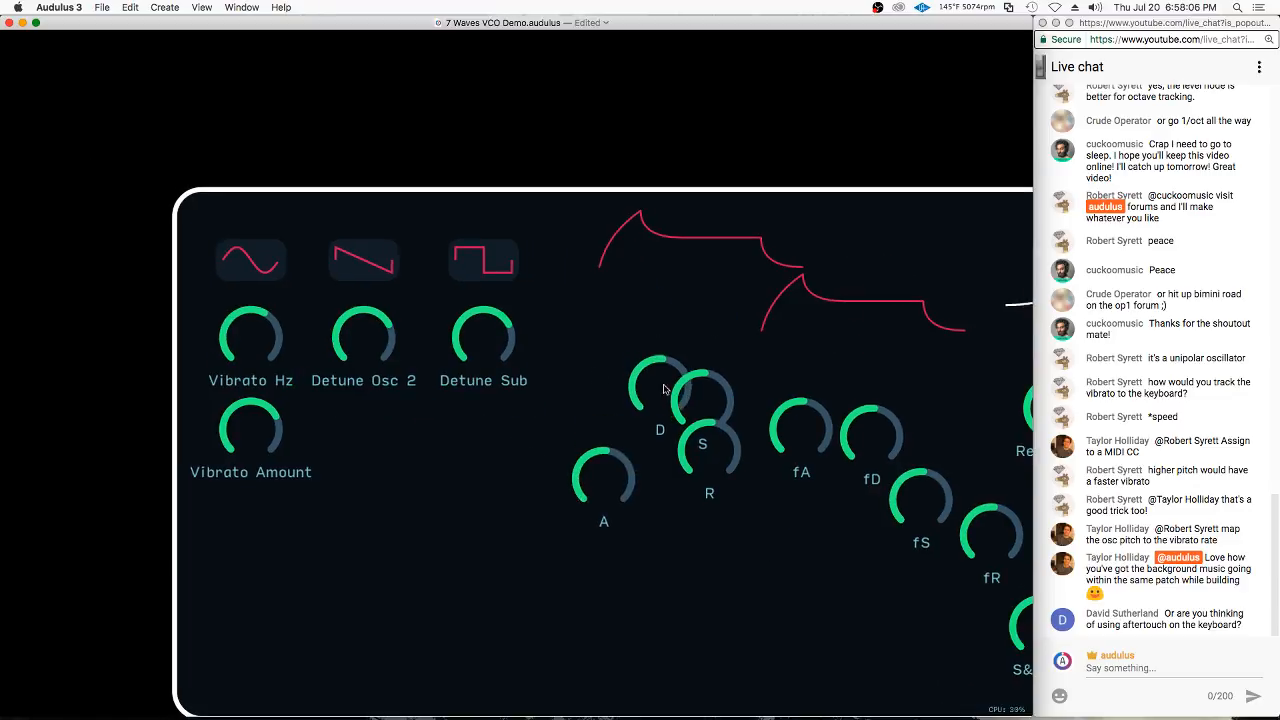
drag(660, 380, 660, 520)
drag(706, 400, 726, 540)
drag(647, 377, 599, 297)
drag(669, 156, 310, 456)
drag(545, 390, 180, 542)
drag(628, 451, 278, 550)
drag(278, 484, 575, 219)
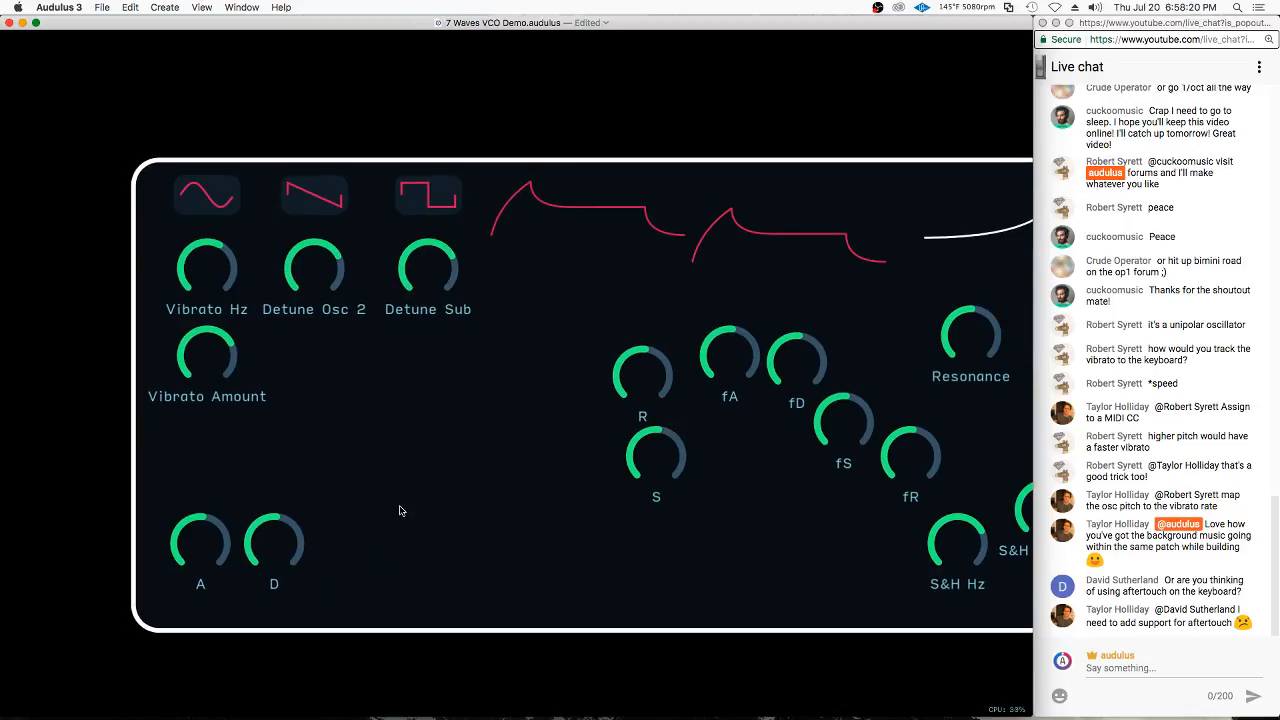
key(super+z)
key(super+z)
key(super+z)
key(super+z)
Shift the filter curve right, raise the first envelope curve beside the square display, and place the A knob beneath that envelope
scroll(557, 263, up, 3)
drag(668, 248, 638, 282)
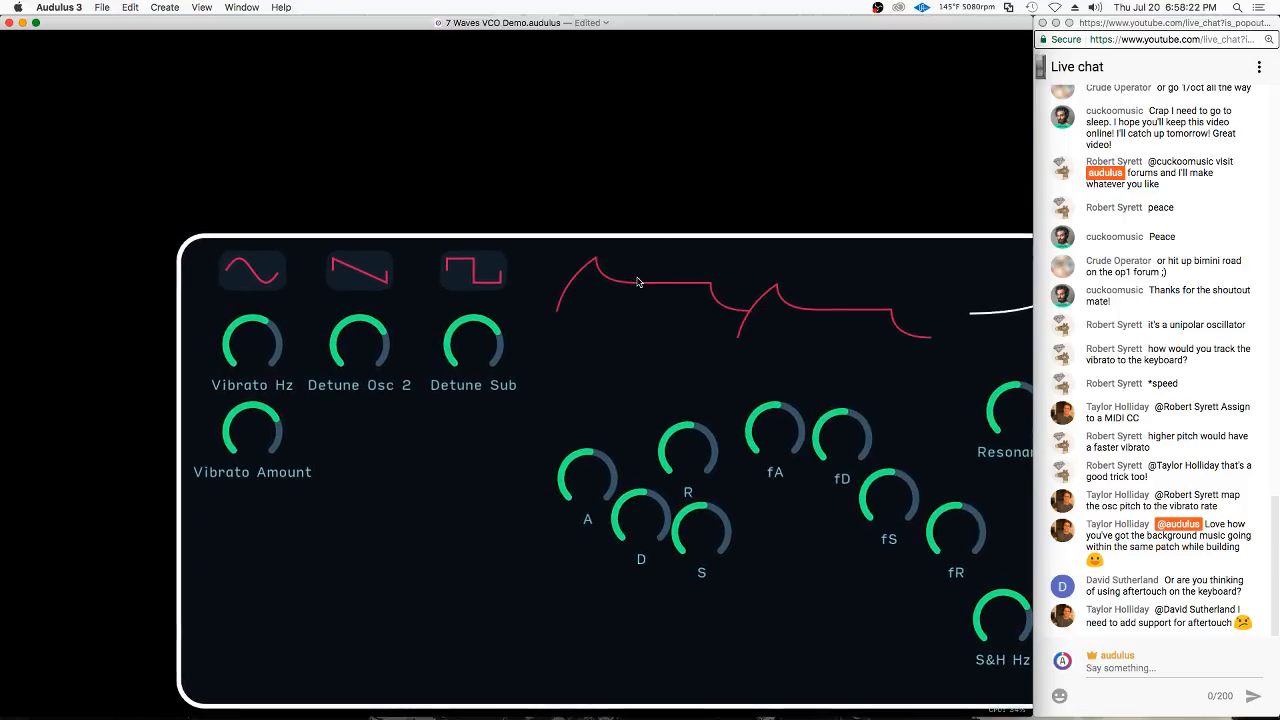
drag(549, 386, 286, 306)
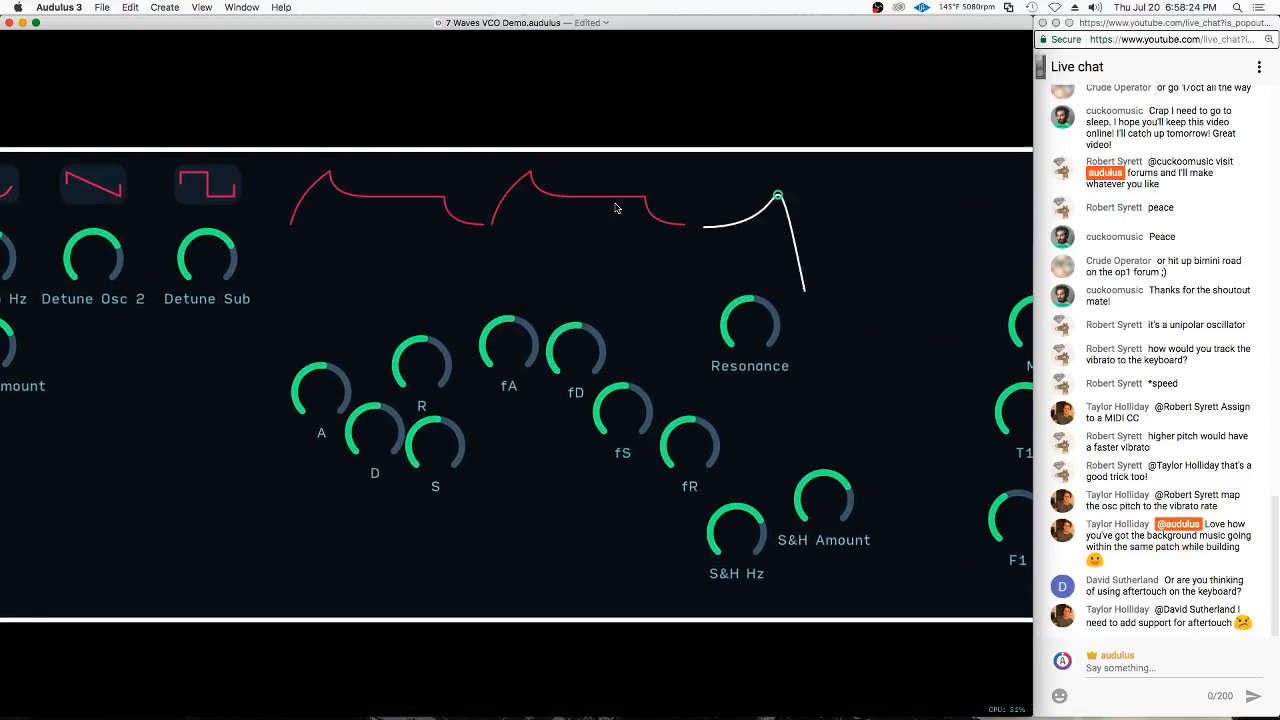
drag(857, 246, 911, 226)
drag(330, 390, 322, 262)
drag(350, 191, 347, 170)
drag(311, 279, 304, 275)
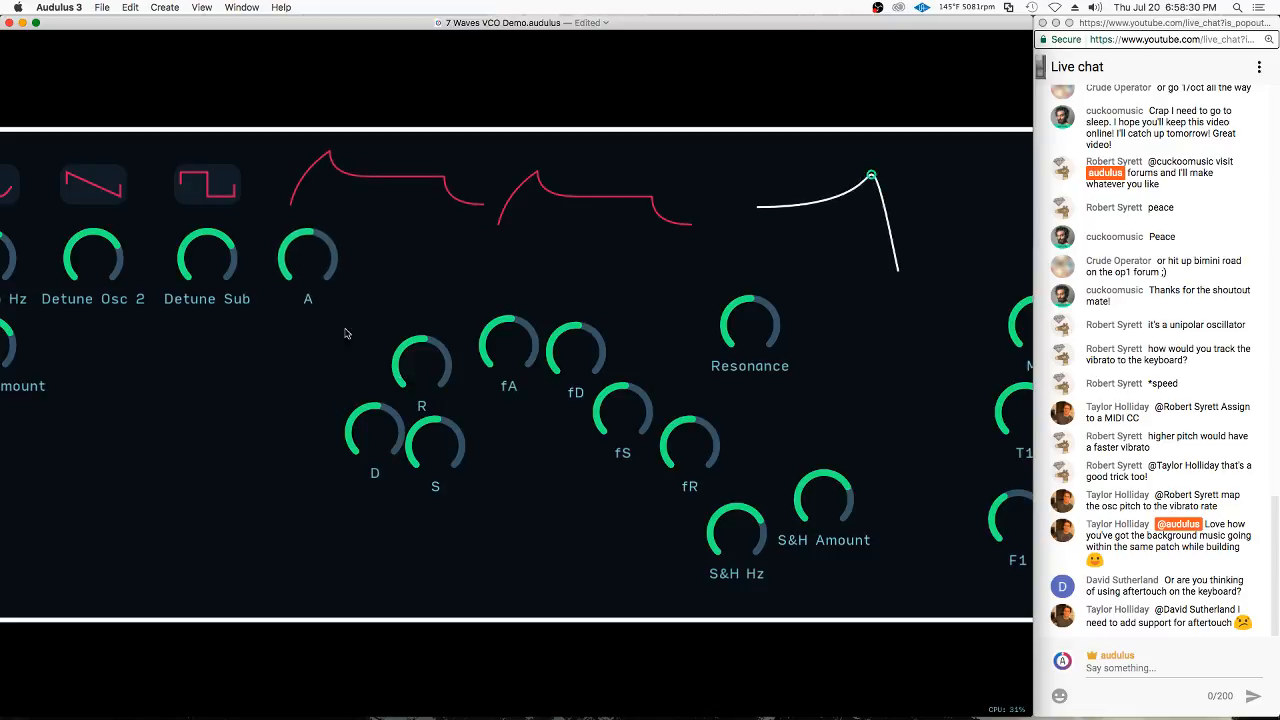
Line up the D, S and R knobs in a row beside A and center the first envelope curve above them
drag(384, 438, 384, 266)
drag(449, 452, 455, 265)
drag(569, 184, 589, 197)
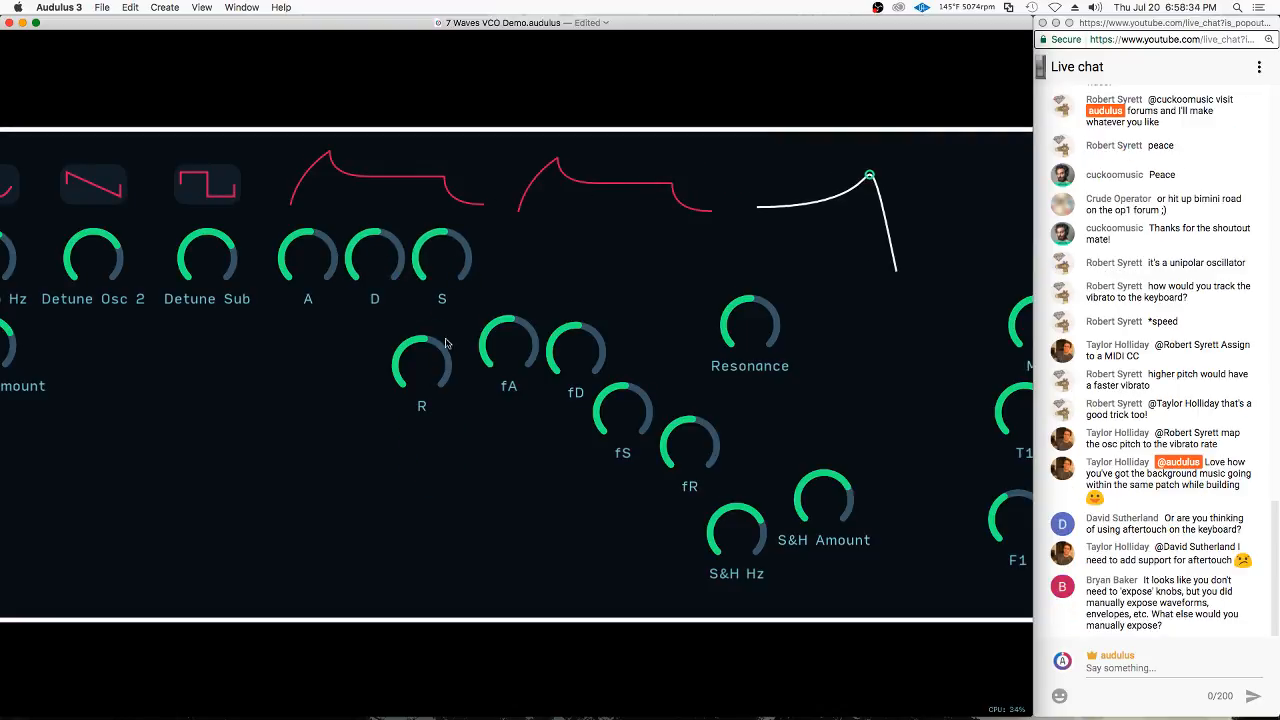
drag(439, 356, 526, 249)
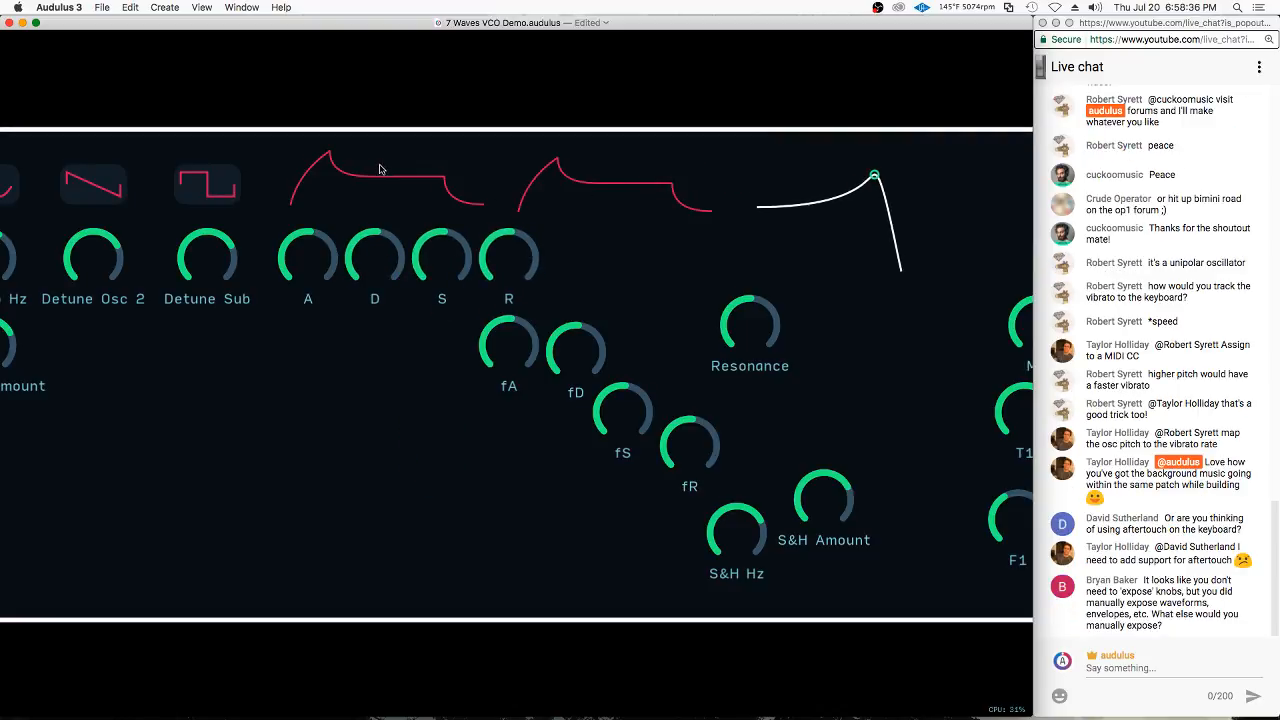
drag(380, 170, 407, 166)
Shift the second envelope curve right and line up the fA, fD and fS knobs in a row beneath it
drag(594, 182, 641, 185)
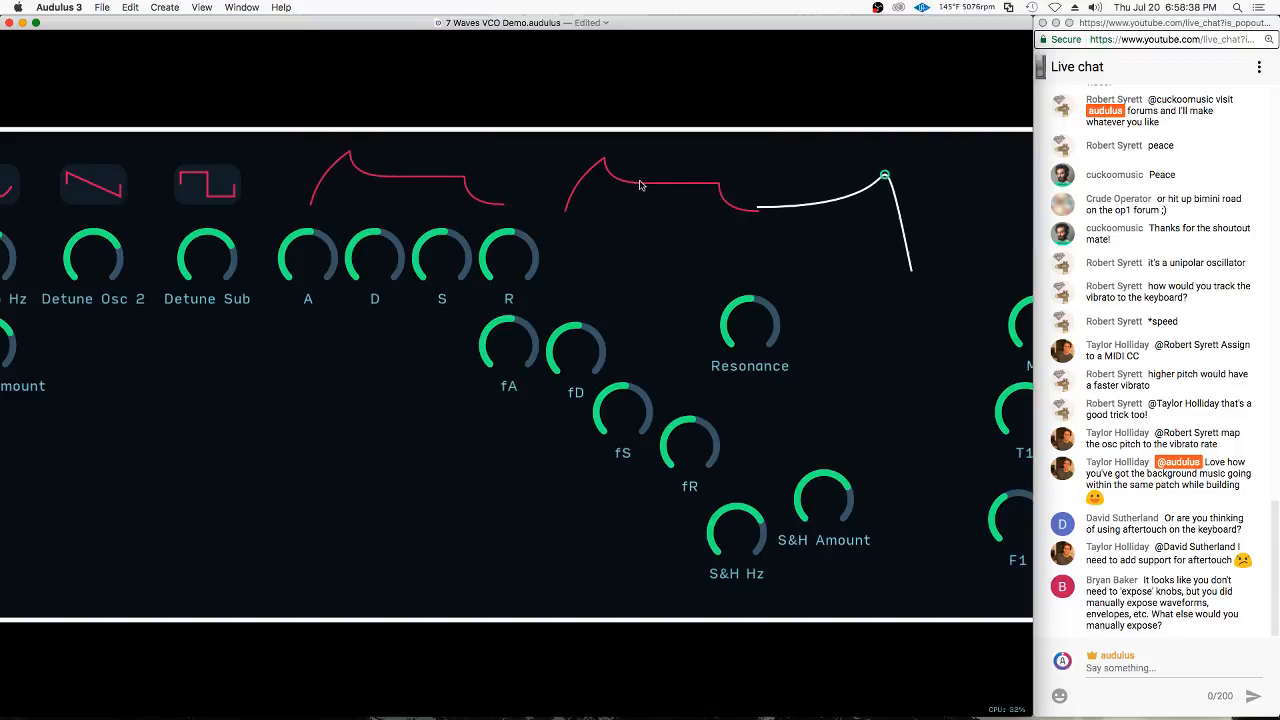
drag(525, 330, 573, 251)
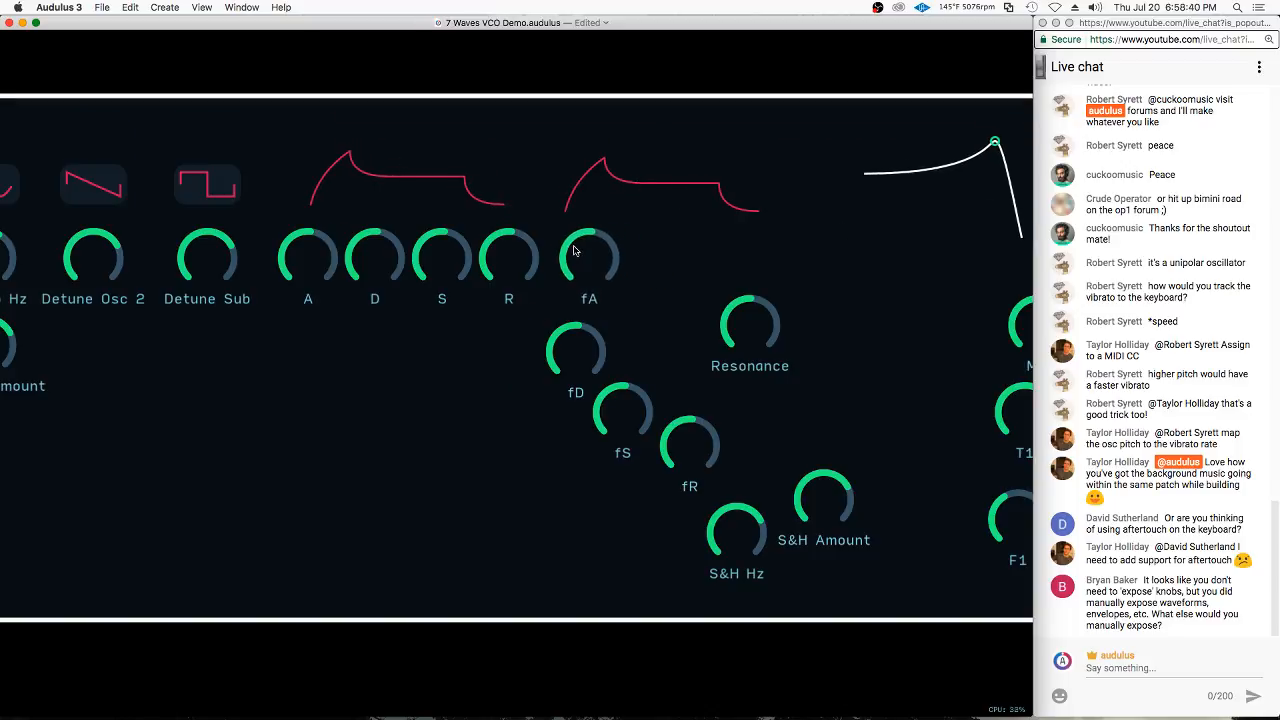
drag(620, 176, 656, 163)
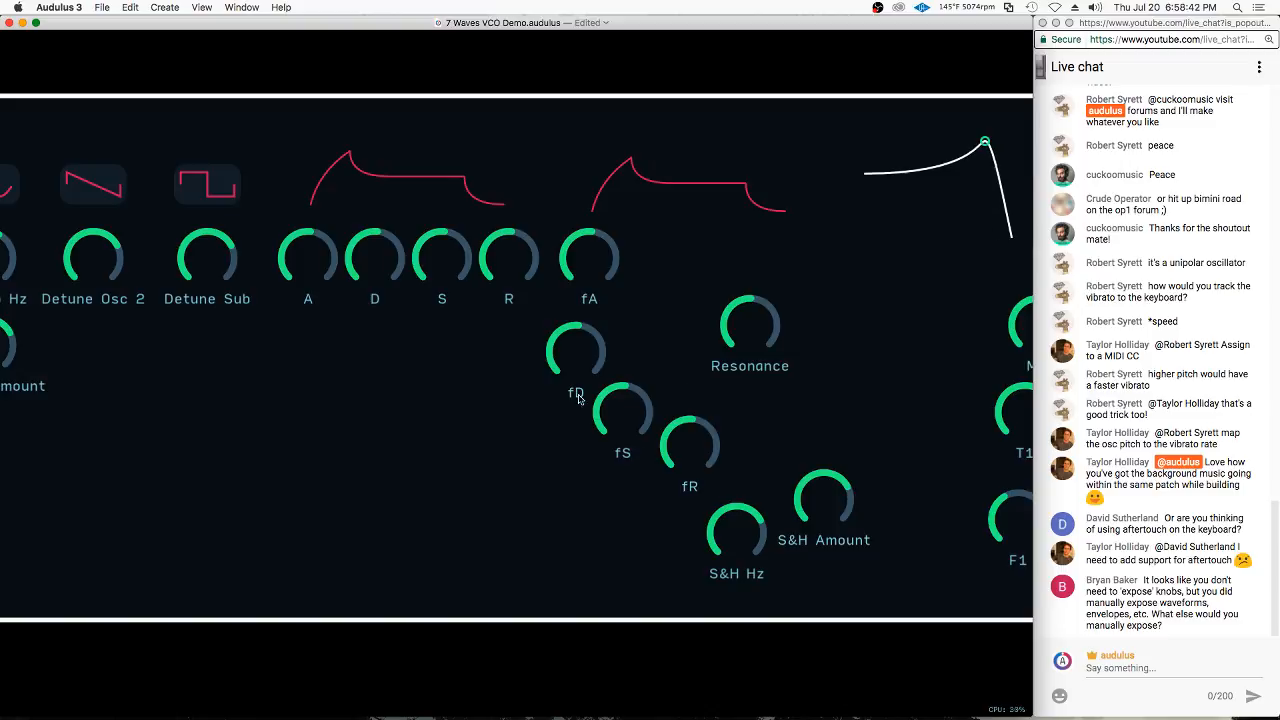
drag(566, 346, 647, 254)
drag(631, 397, 733, 271)
drag(680, 195, 389, 355)
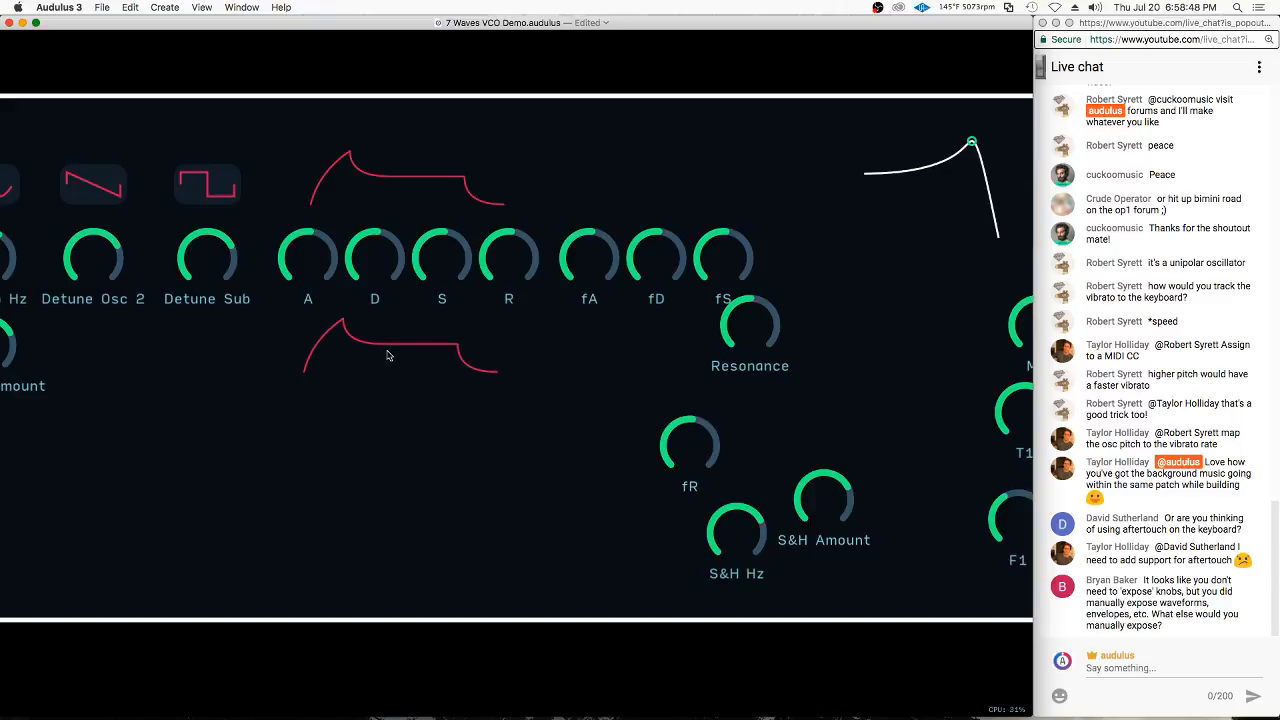
drag(579, 249, 291, 401)
key(super+z)
key(super+z)
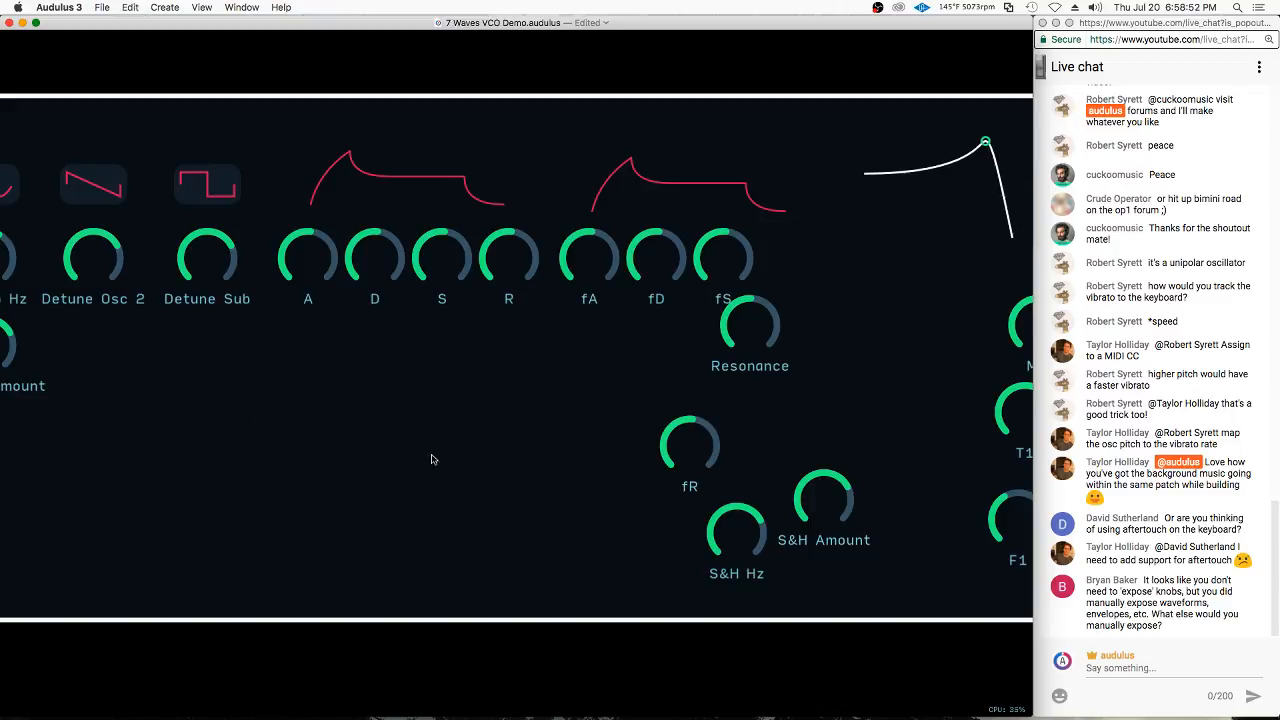
Move the Resonance knob down out of the way and place the fR knob beside fS to complete the row
drag(842, 252, 659, 307)
drag(558, 388, 638, 460)
drag(512, 508, 612, 318)
scroll(572, 392, down, 2)
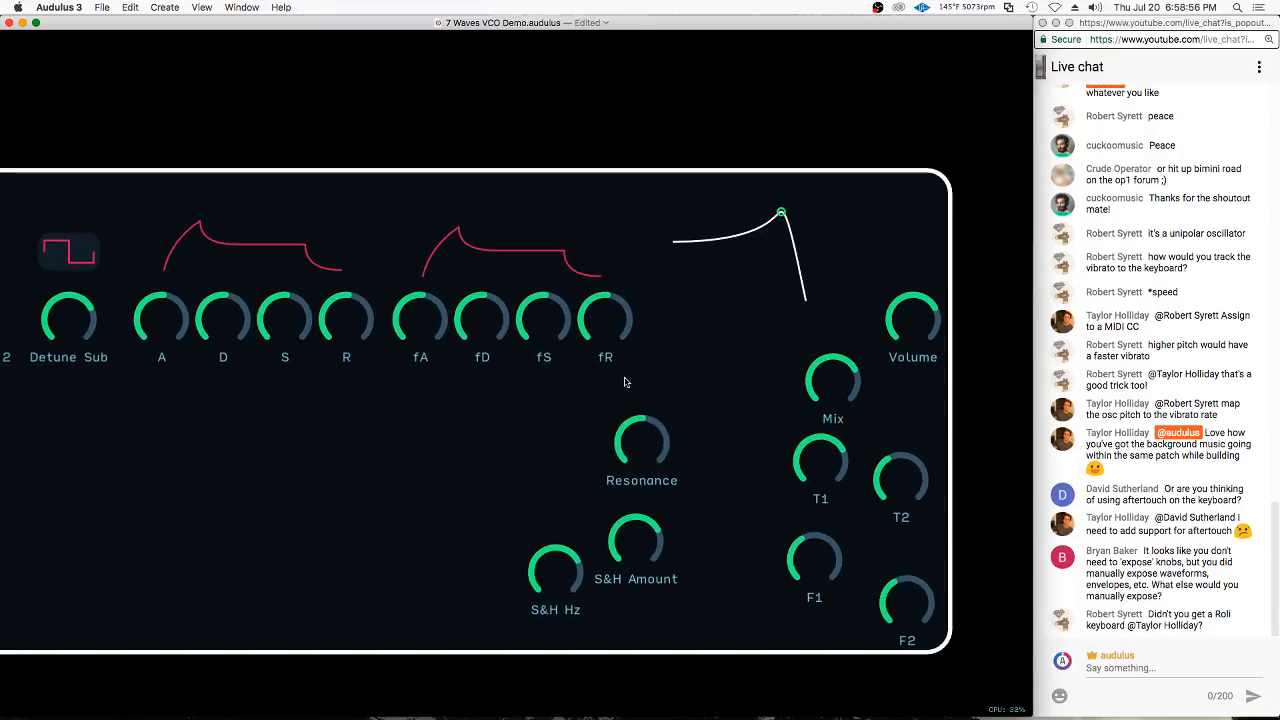
Place the Resonance knob directly beneath fA and position the filter curve next to it under the second envelope's knob row
drag(742, 251, 514, 427)
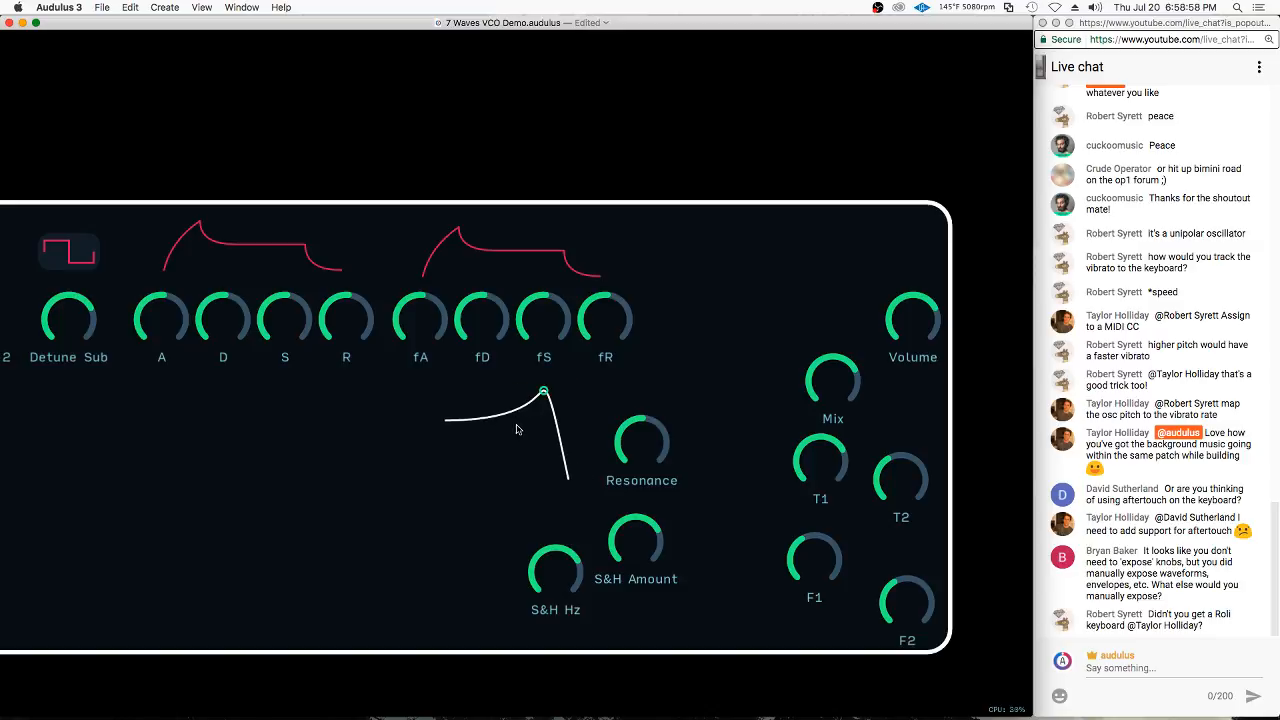
drag(650, 421, 403, 398)
drag(536, 415, 591, 419)
drag(396, 420, 421, 420)
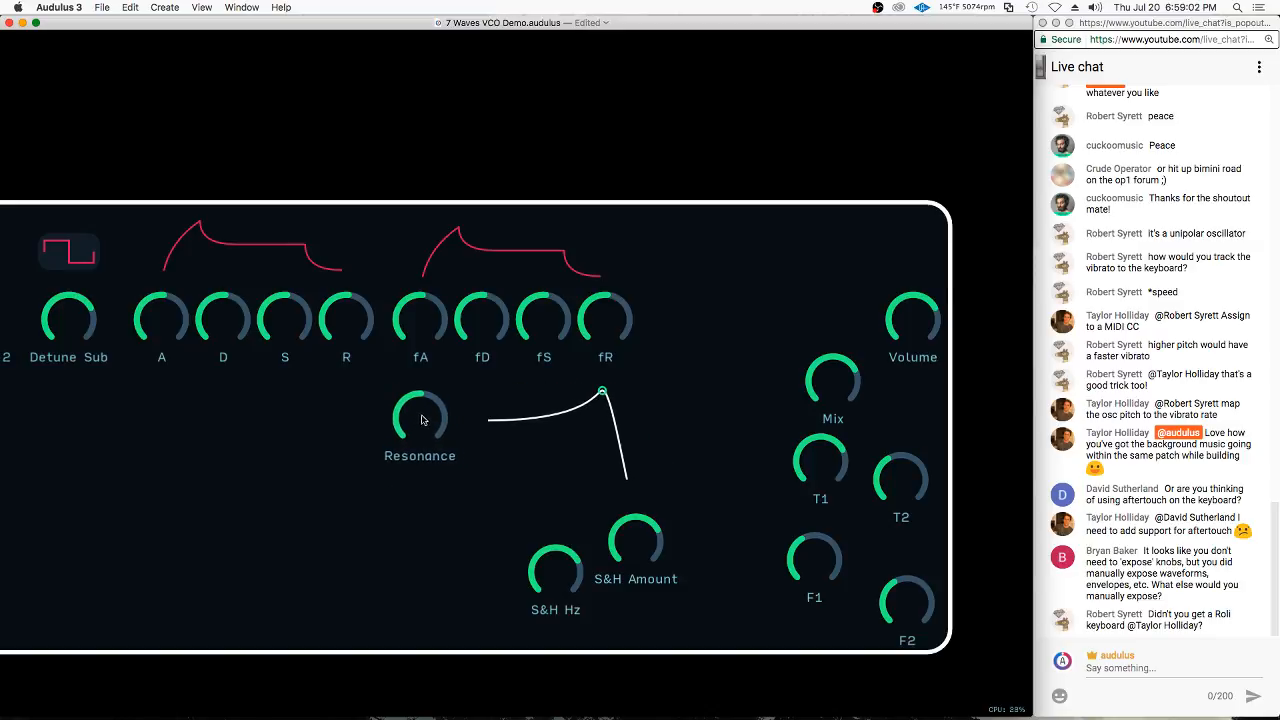
Stack the S&H Hz and S&H Amount knobs vertically beneath the Resonance knob
scroll(472, 533, down, 3)
drag(549, 520, 414, 445)
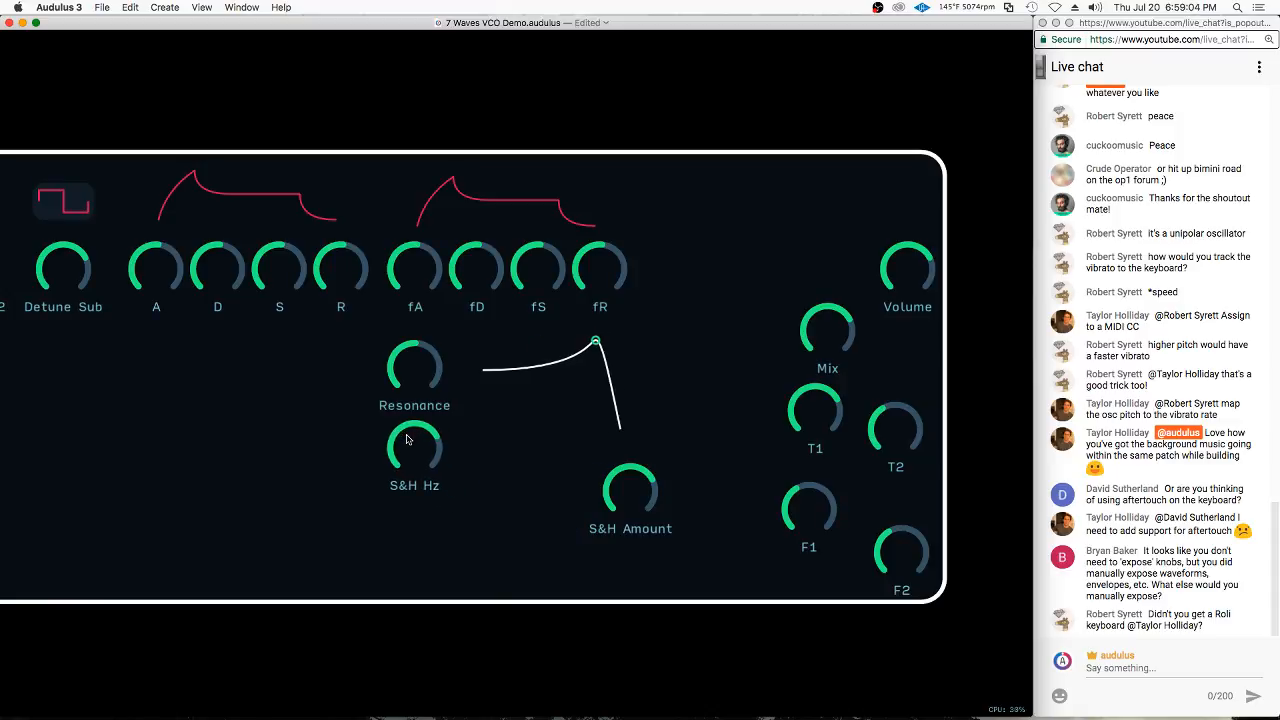
drag(624, 503, 408, 540)
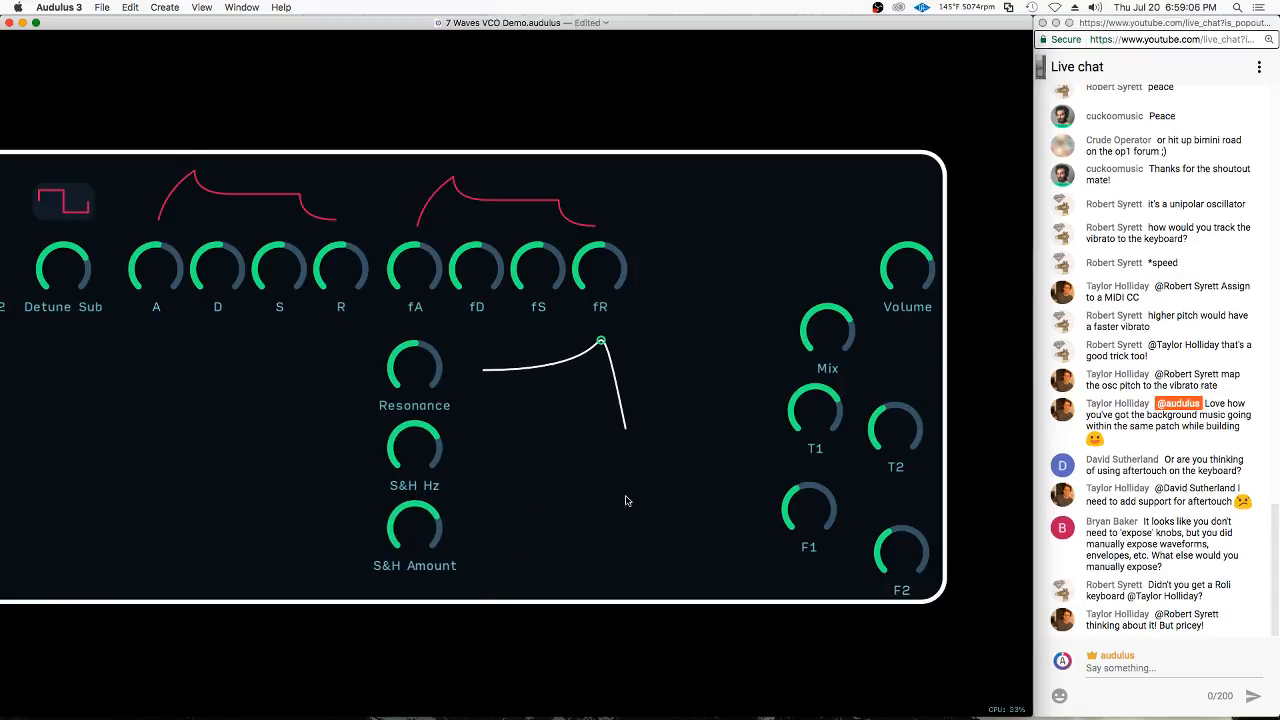
Move the Mix and Volume knobs up near the panel's upper edge and bring the T1 knob below Mix
scroll(745, 366, right, 2)
scroll(745, 366, up, 1)
drag(766, 376, 655, 261)
drag(880, 310, 862, 241)
drag(777, 437, 710, 402)
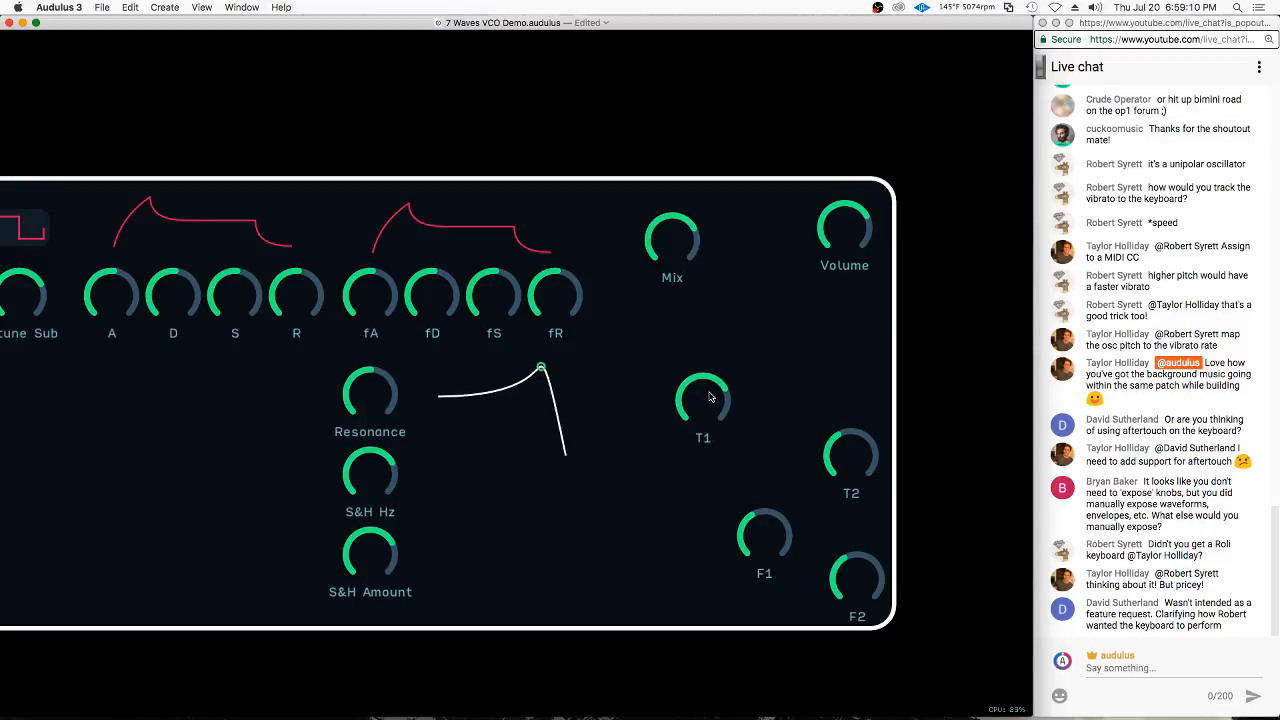
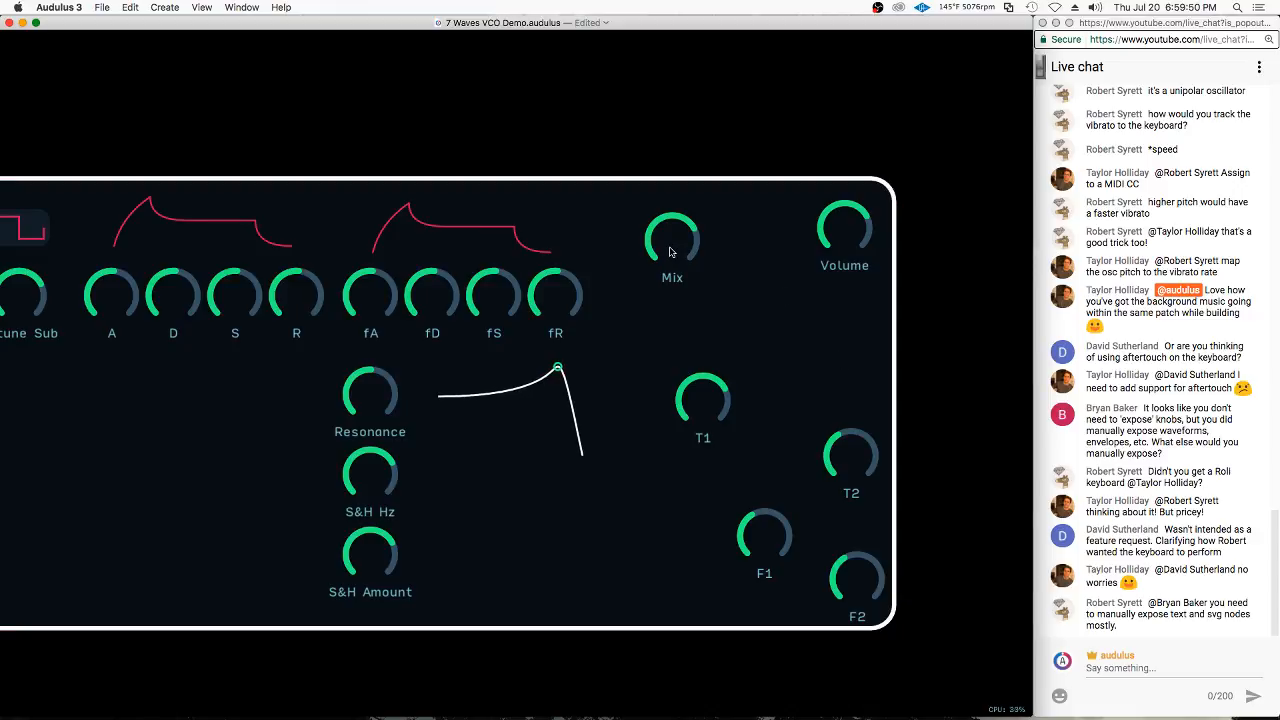
Position the Mix knob to the right of the fR knob and place the T1 and T2 knobs side by side beneath it
drag(670, 252, 666, 260)
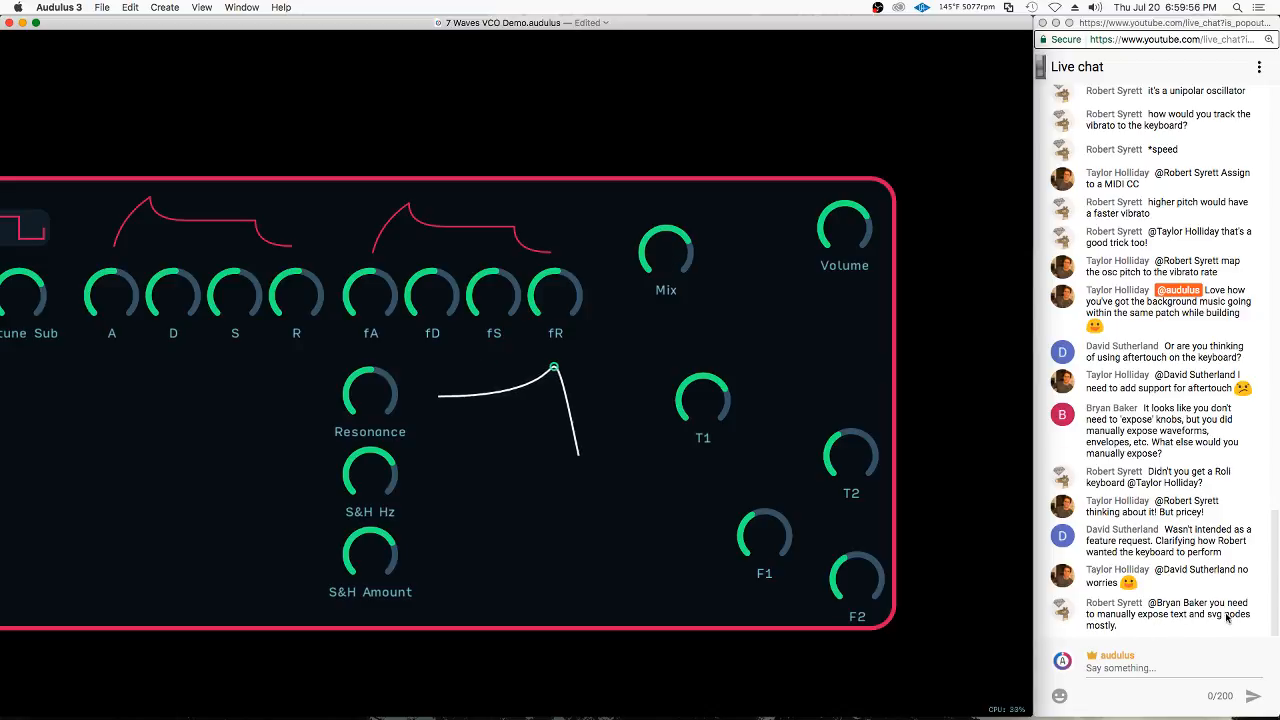
scroll(780, 276, down, 1)
scroll(780, 276, left, 1)
drag(692, 240, 729, 248)
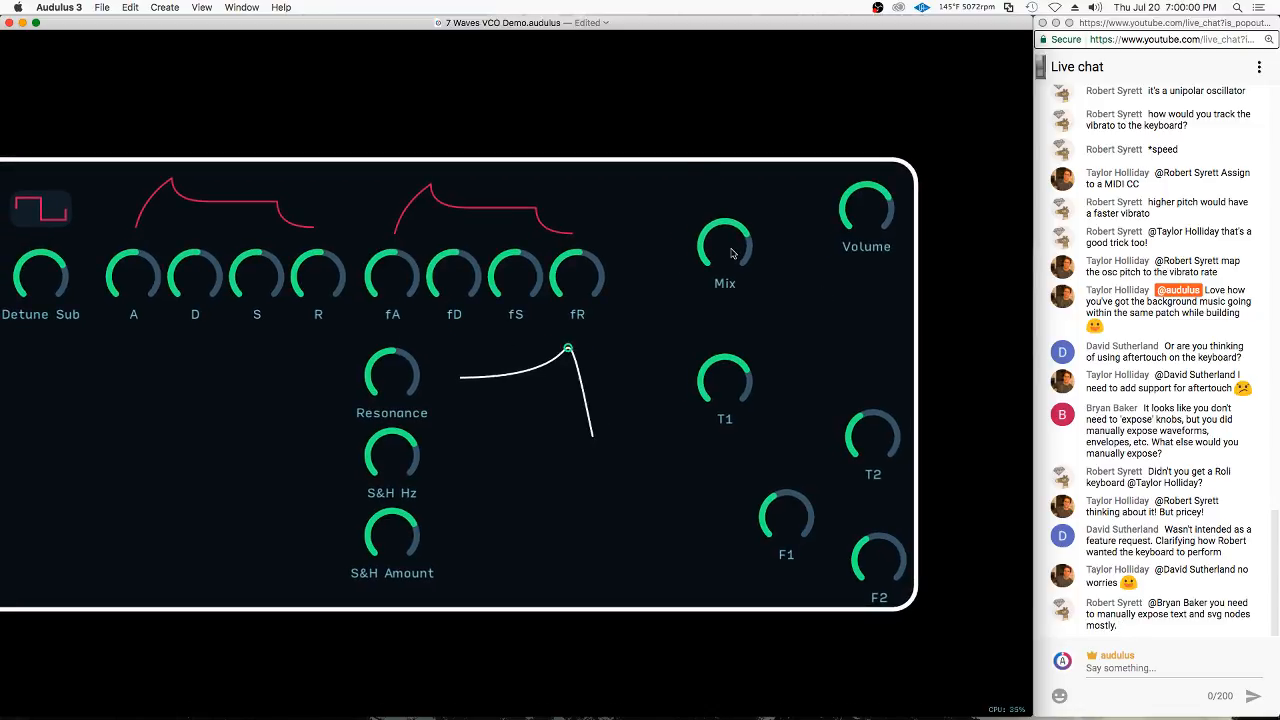
drag(733, 384, 689, 312)
scroll(839, 409, down, 2)
scroll(839, 409, right, 2)
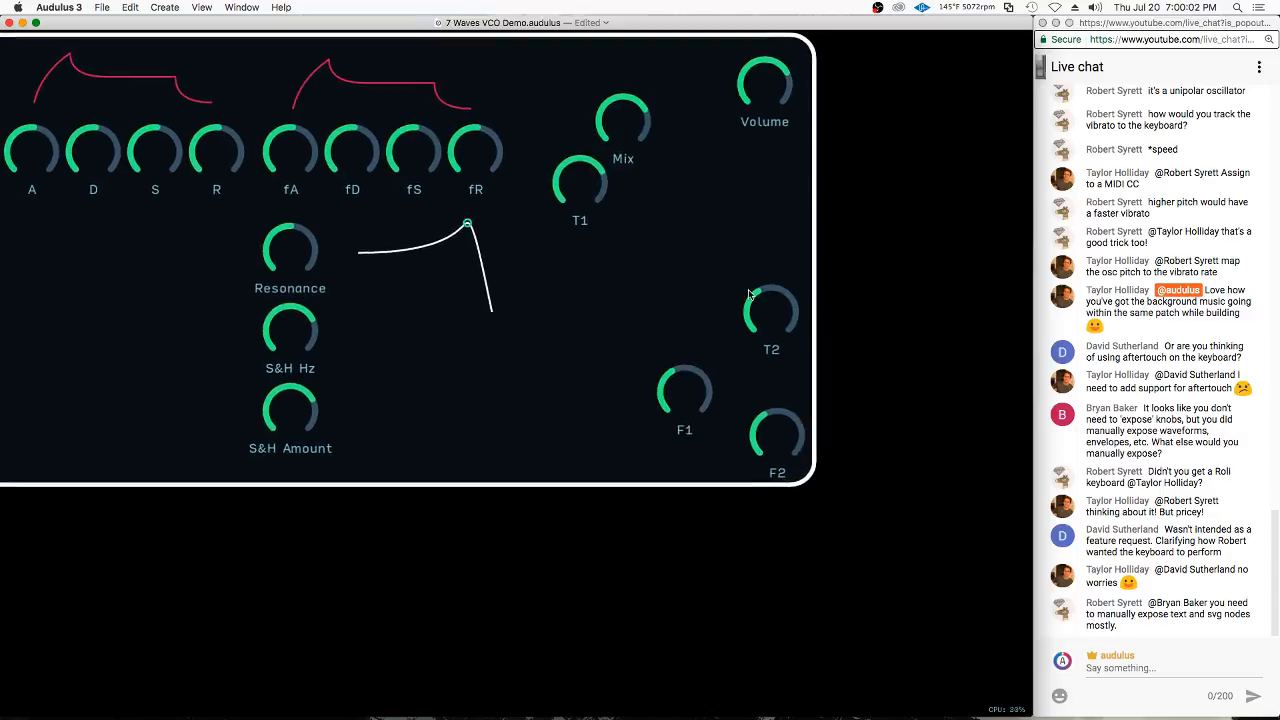
drag(825, 392, 716, 254)
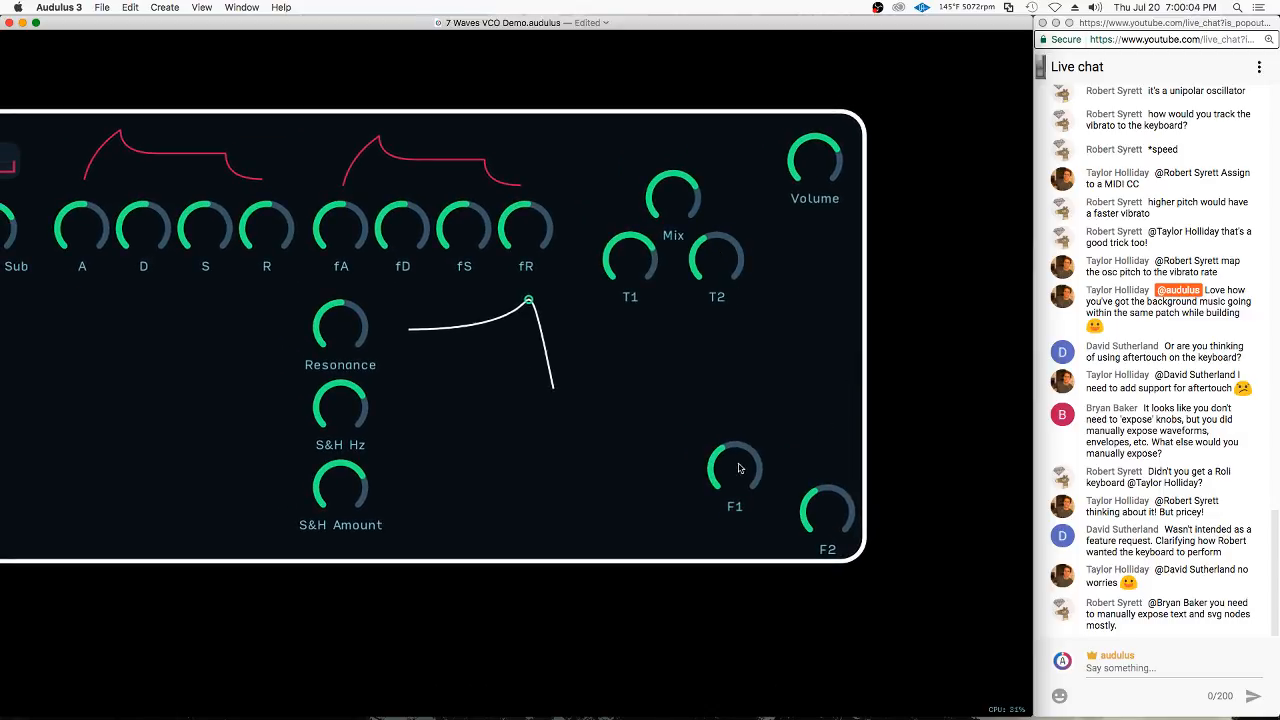
Place the F1 and F2 knobs beneath T1 and T2, move Volume closer to the panel's corner, and finish editing the panel layout
drag(740, 468, 636, 338)
drag(827, 507, 717, 340)
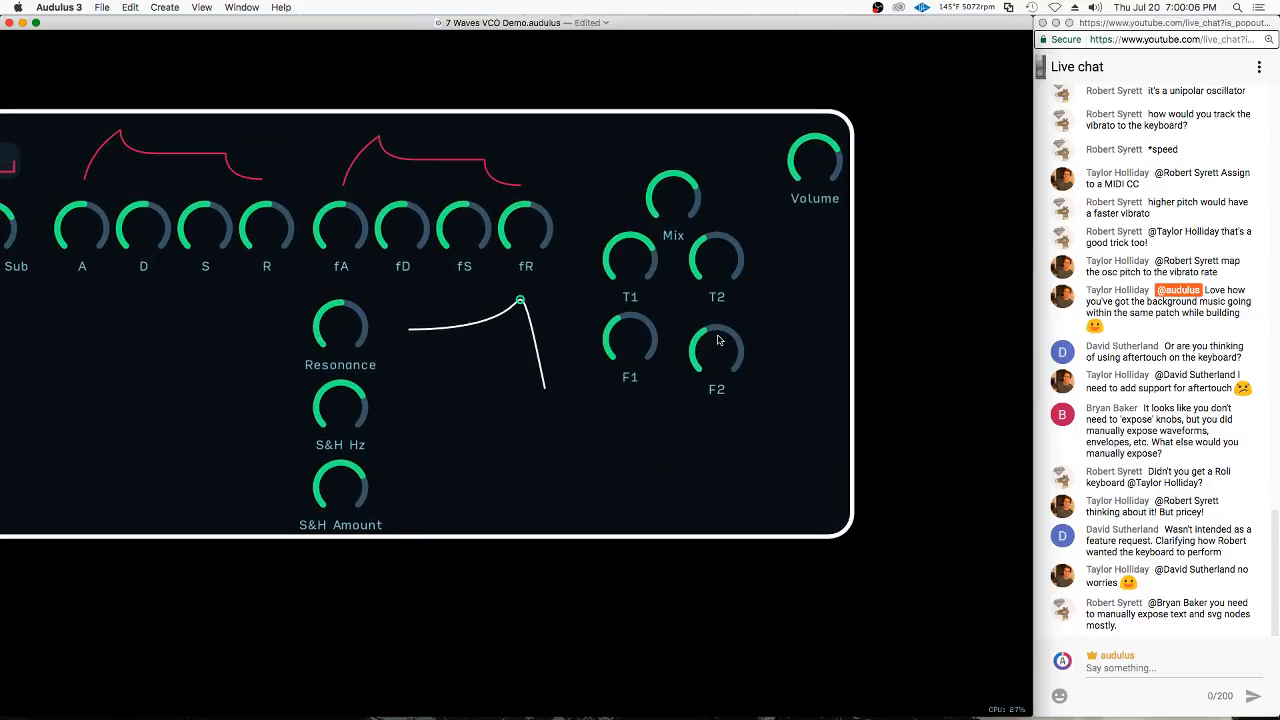
scroll(908, 199, up, 2)
scroll(908, 199, left, 3)
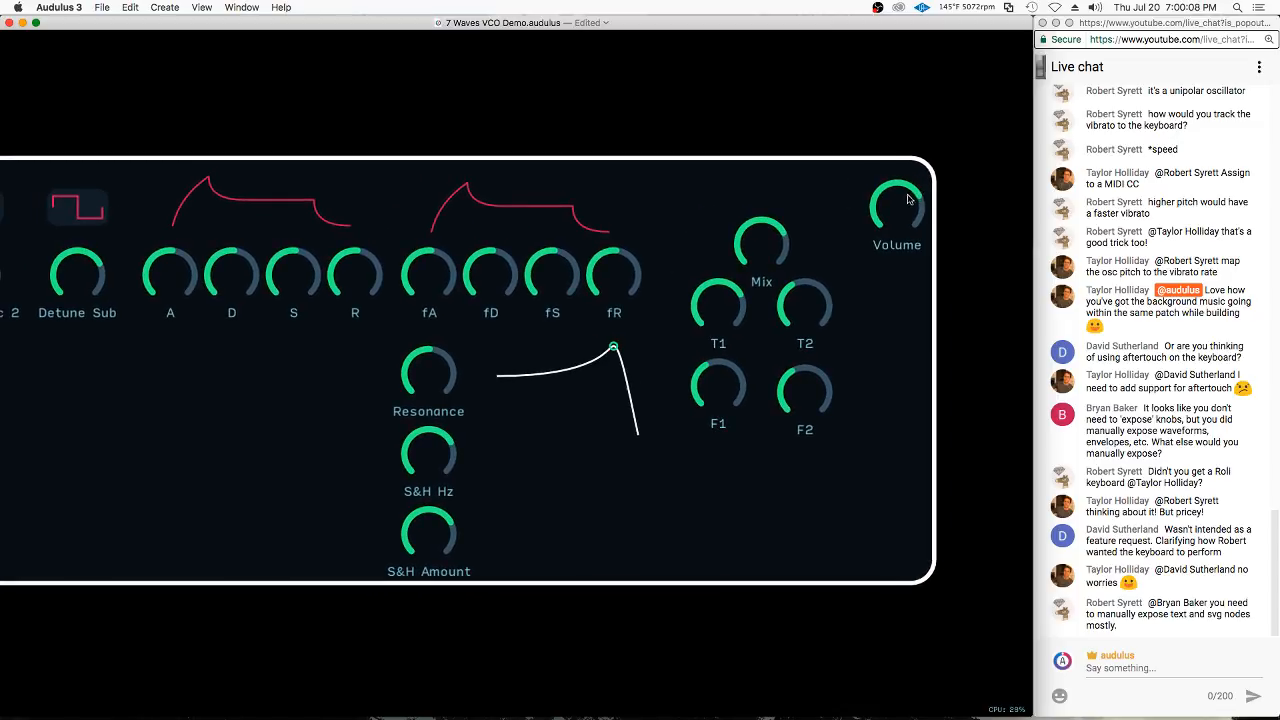
drag(908, 197, 900, 190)
scroll(813, 186, down, 5)
click(710, 385)
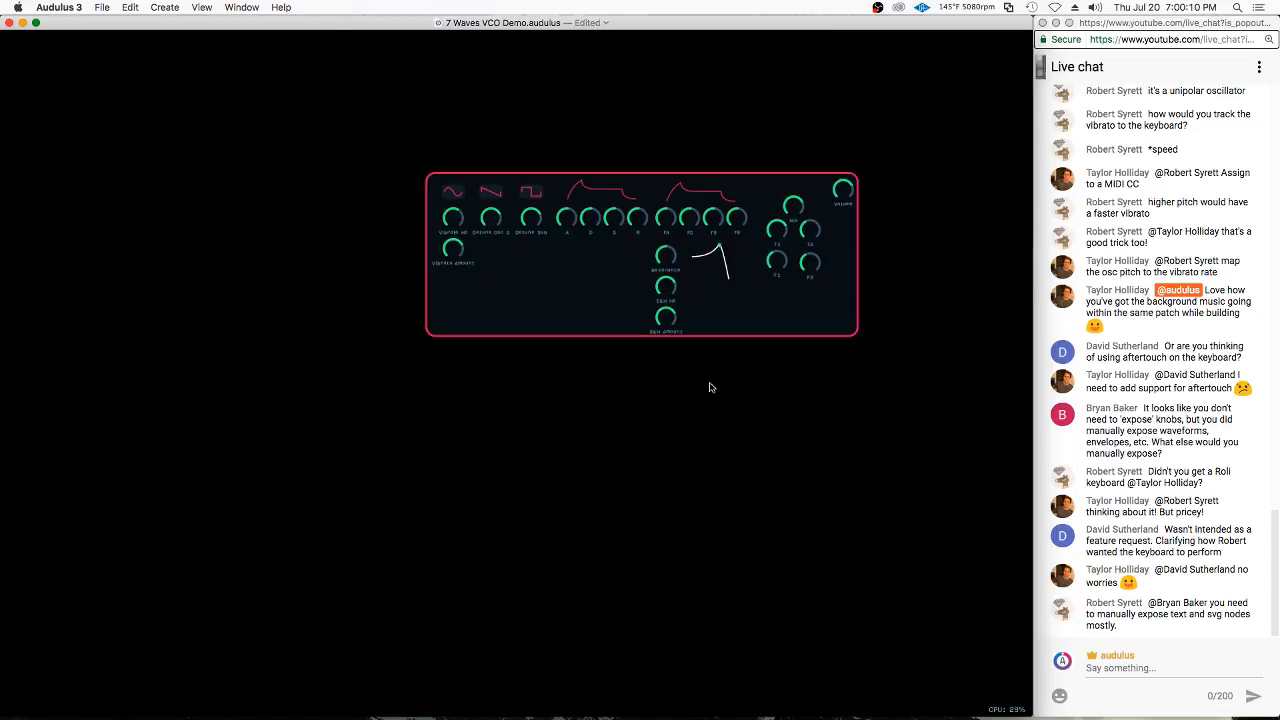
Copy the oscilloscope module with hor mag, vert mag and vert pos knobs from the neighbouring patch
scroll(627, 270, up, 2)
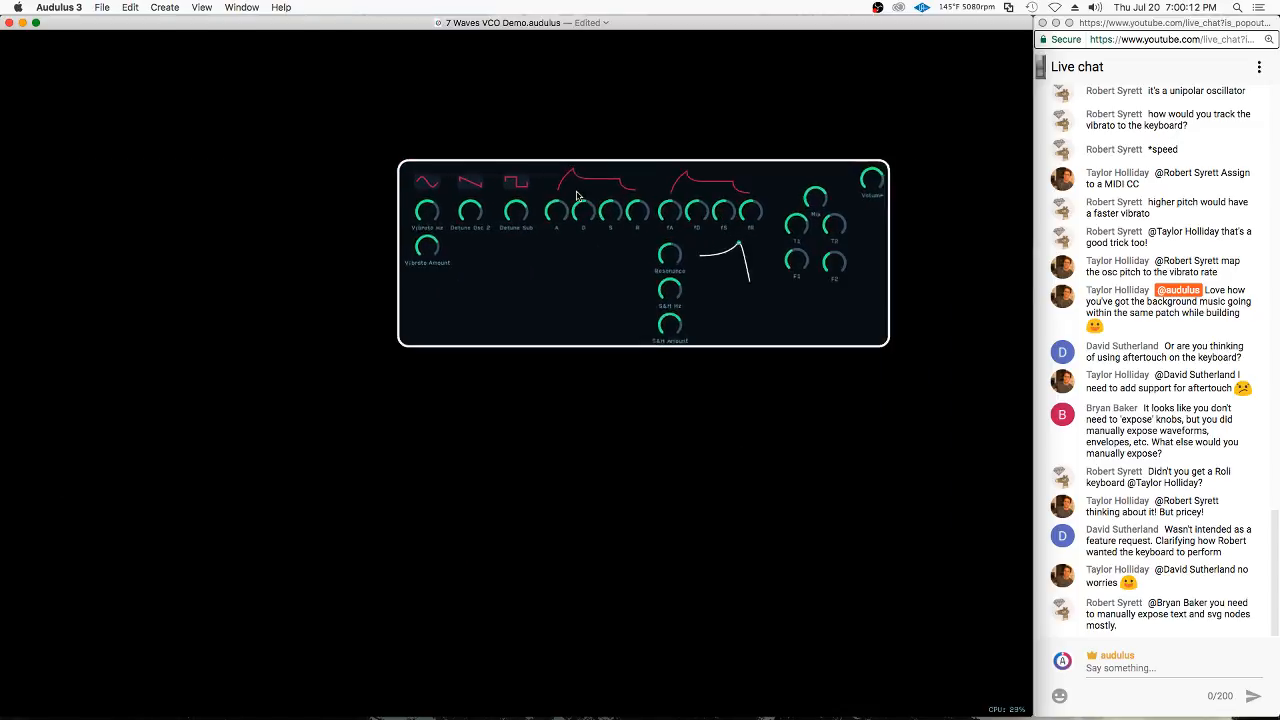
scroll(600, 192, up, 2)
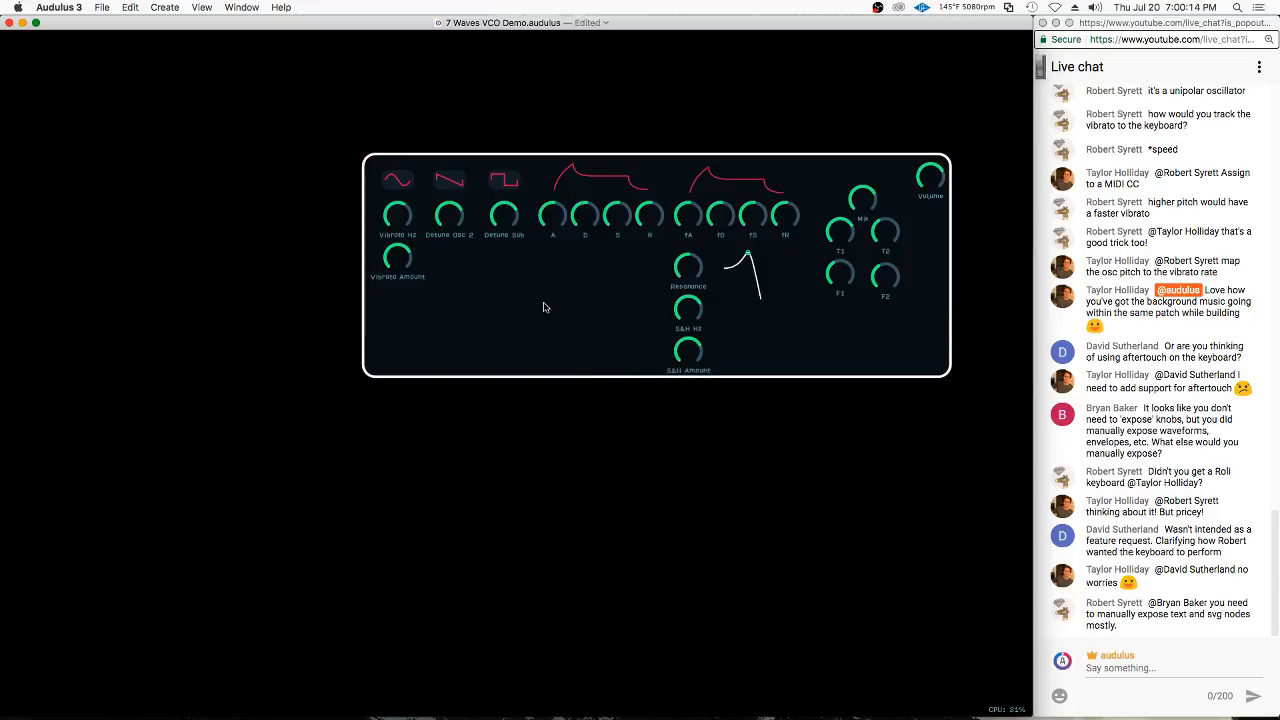
scroll(540, 320, down, 5)
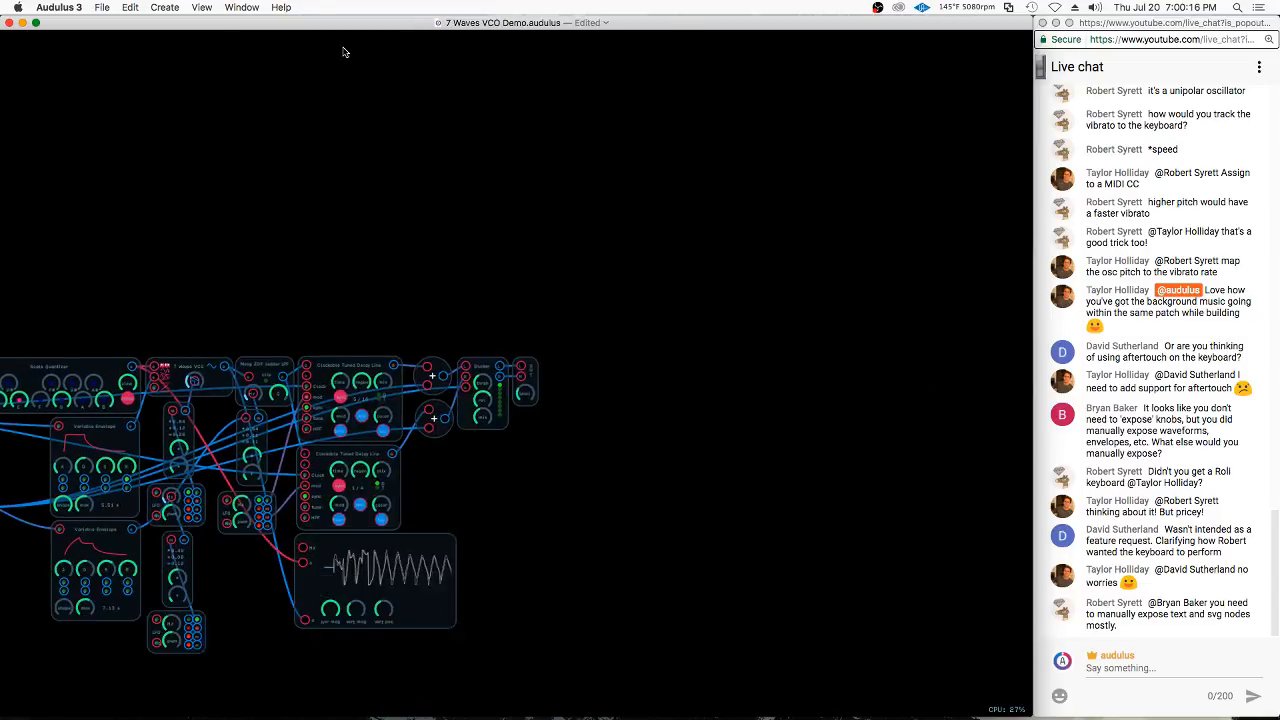
scroll(344, 52, down, 1)
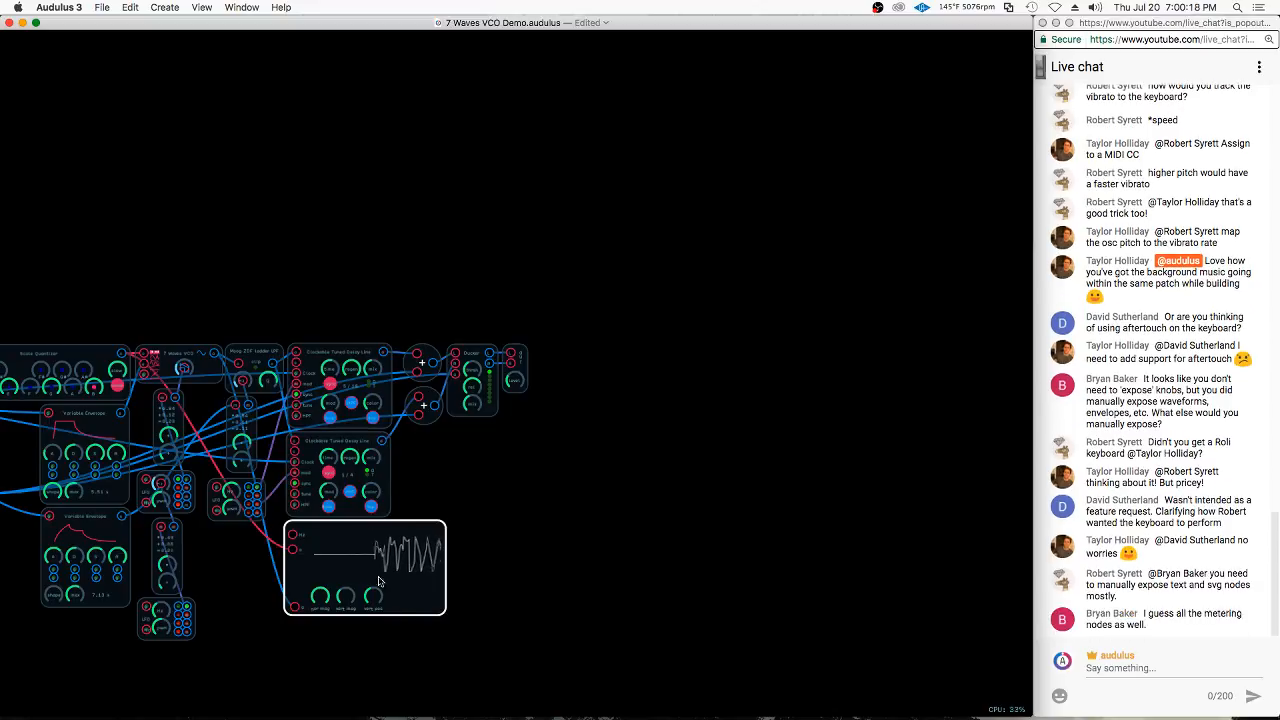
drag(464, 501, 416, 621)
key(super+c)
Paste the copied oscilloscope module inside the grouped synth module and place it below the delay section
click(427, 149)
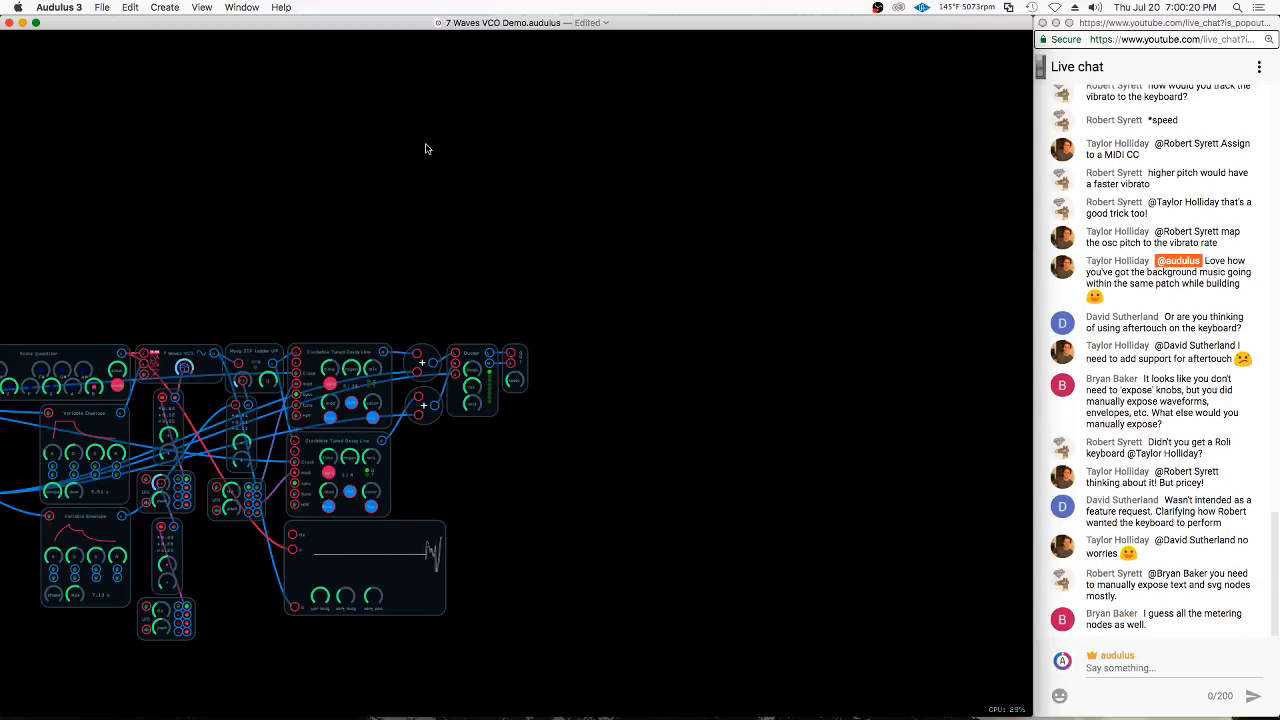
drag(427, 149, 718, 660)
drag(482, 168, 768, 647)
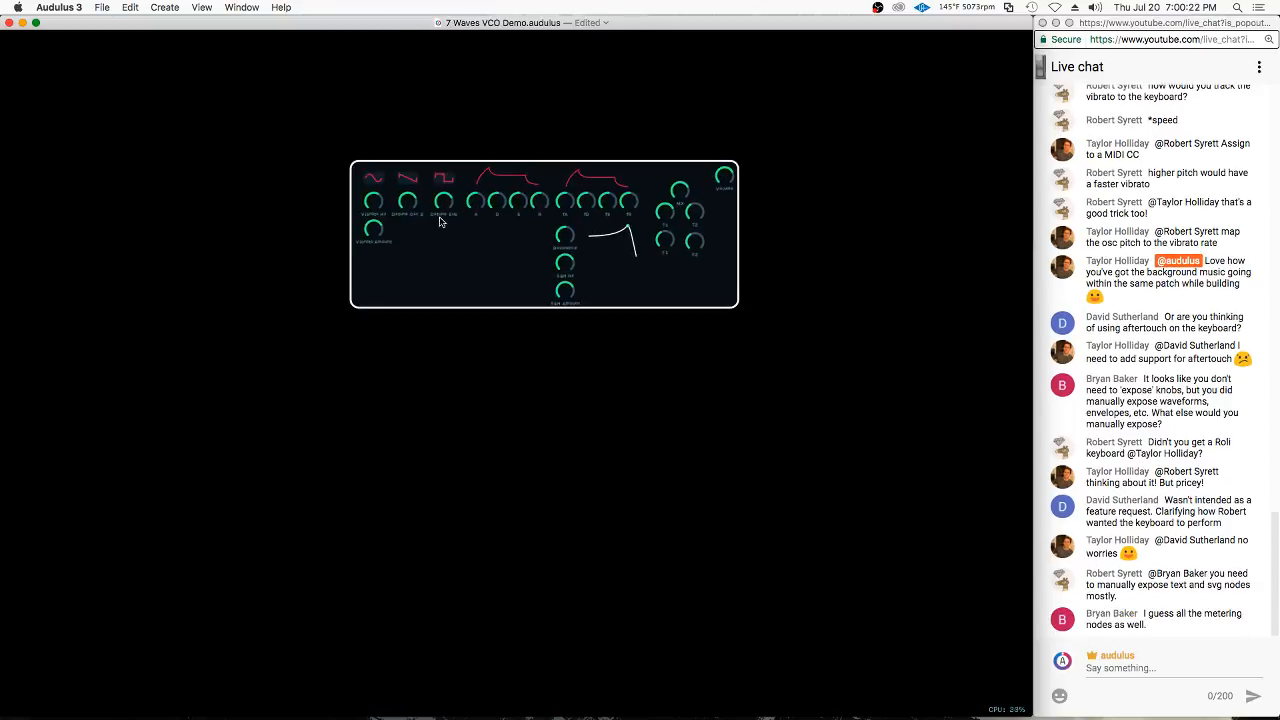
double_click(470, 268)
scroll(412, 190, down, 5)
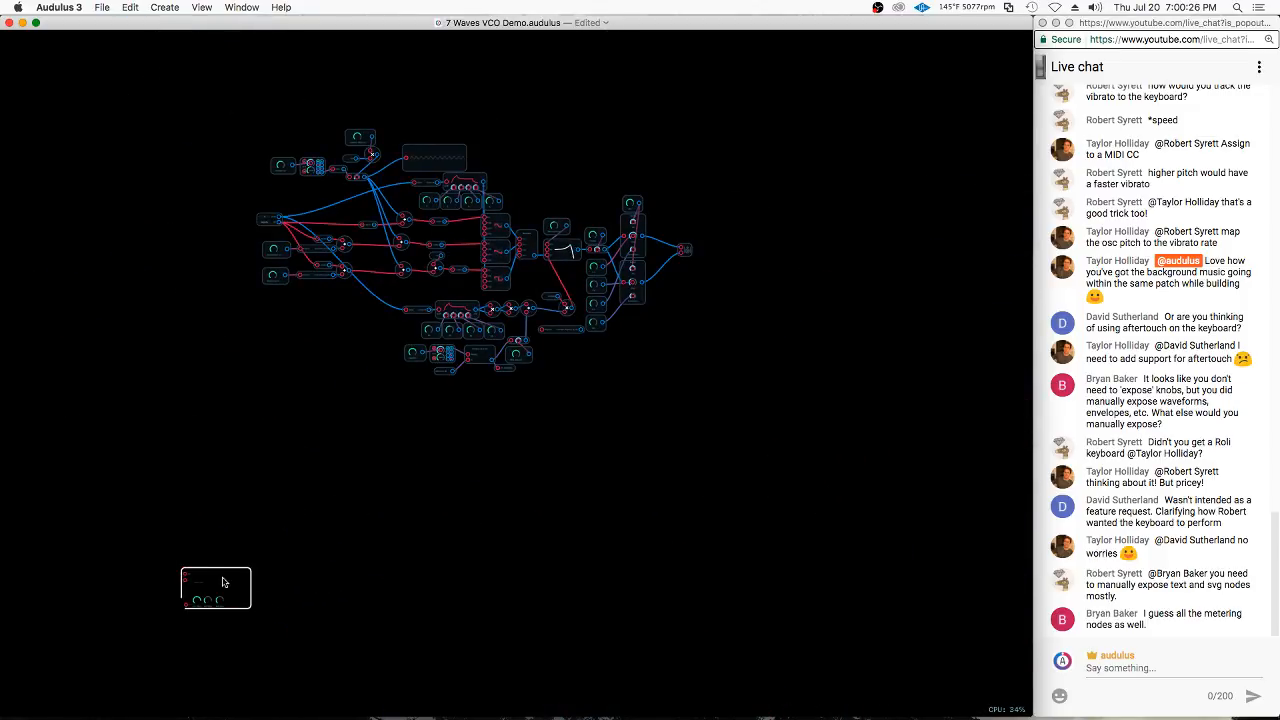
drag(224, 582, 626, 401)
Inside the oscilloscope module, move the waveform display aside and add an output node fed by the o - 0.5 - (x * s * 2) expression
scroll(624, 400, up, 10)
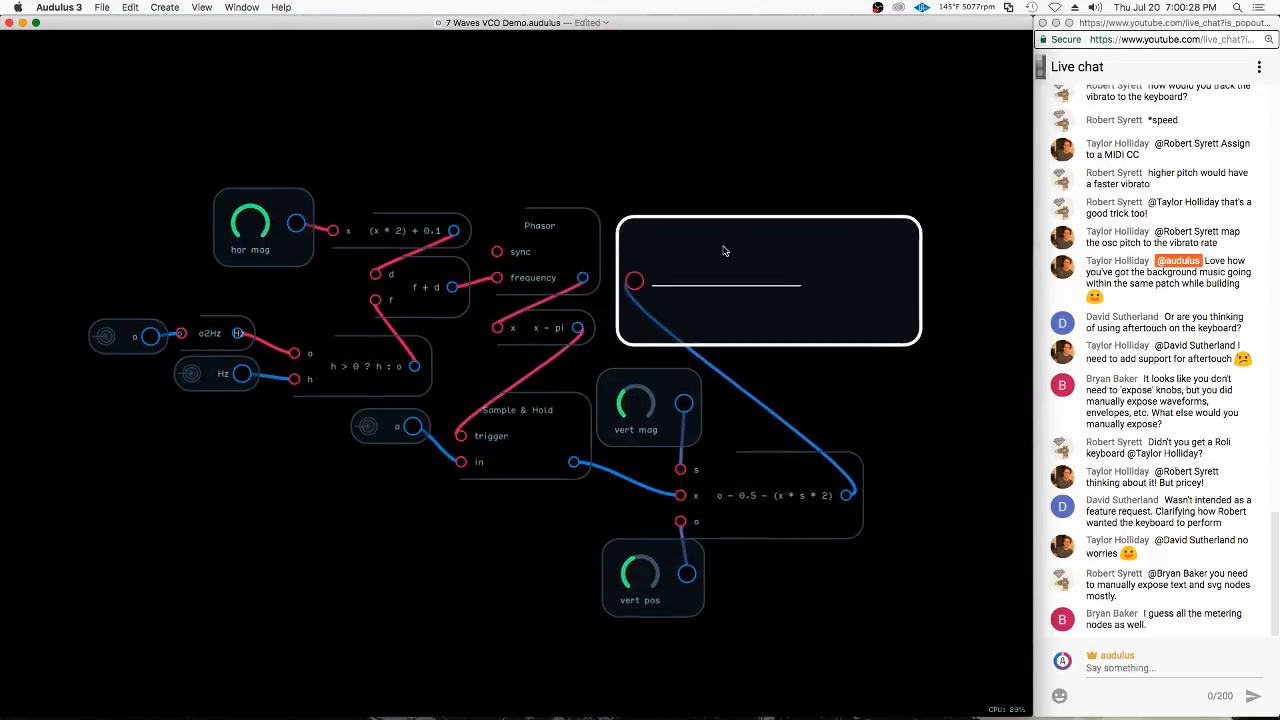
drag(725, 251, 954, 397)
drag(974, 534, 805, 520)
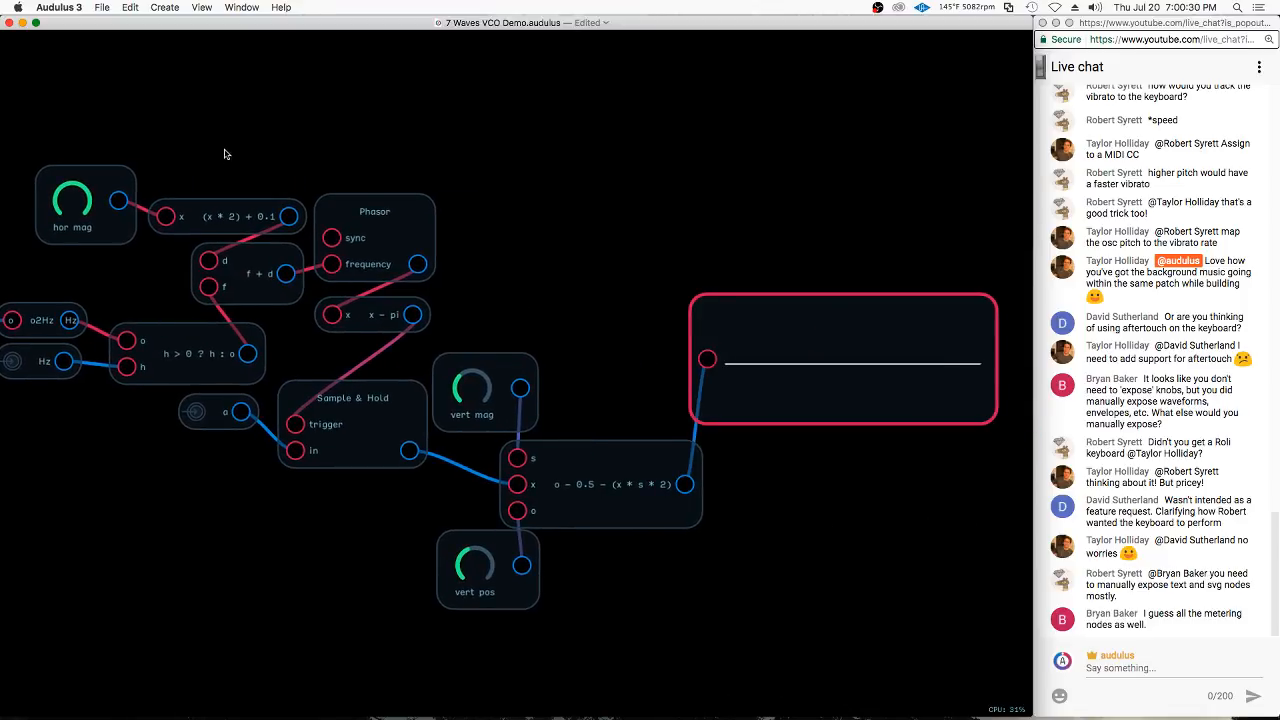
drag(810, 386, 890, 386)
right_click(742, 500)
mouse_move(781, 511)
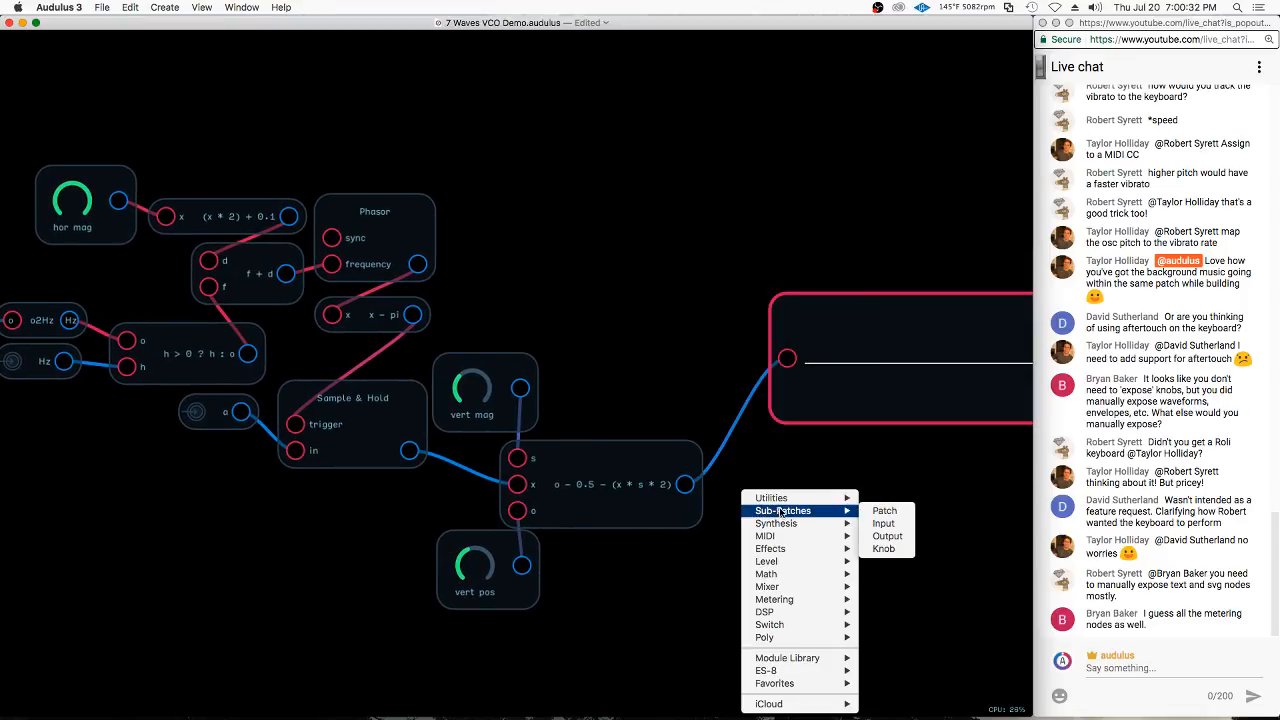
click(887, 536)
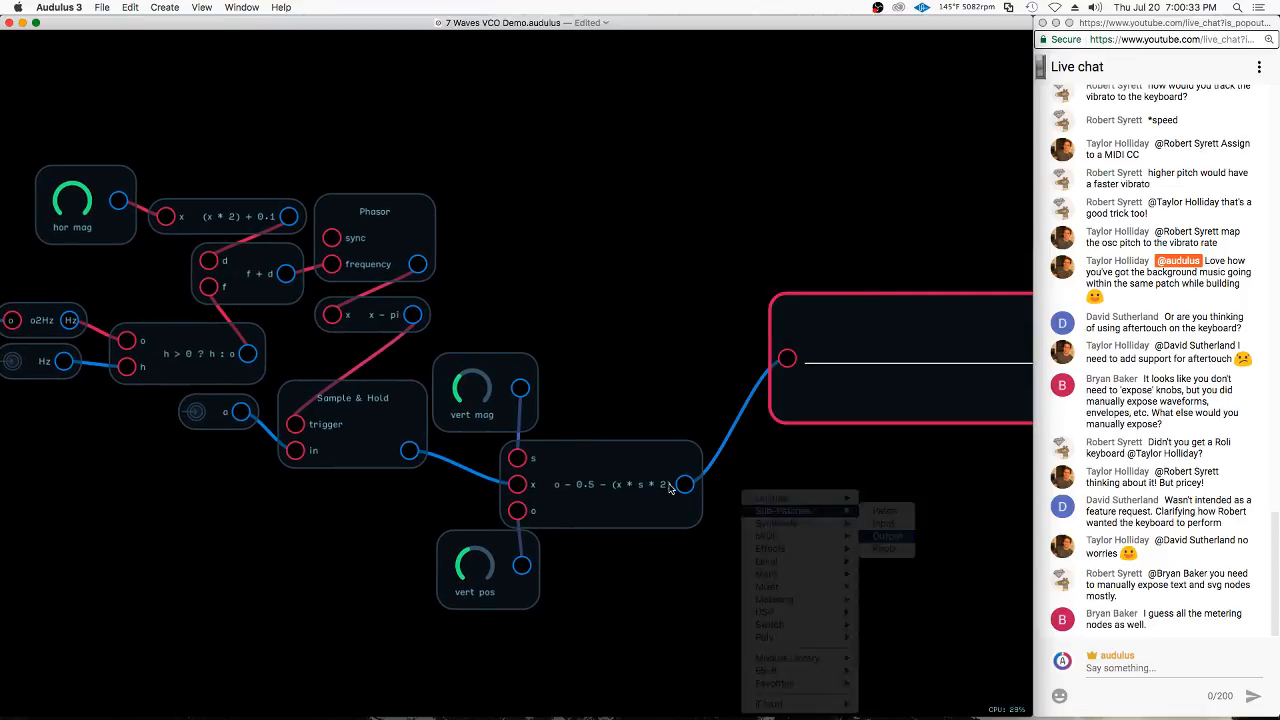
Delete the waveform display inside the oscilloscope module and return to the synth's internal patch
click(869, 386)
key(Delete)
double_click(846, 373)
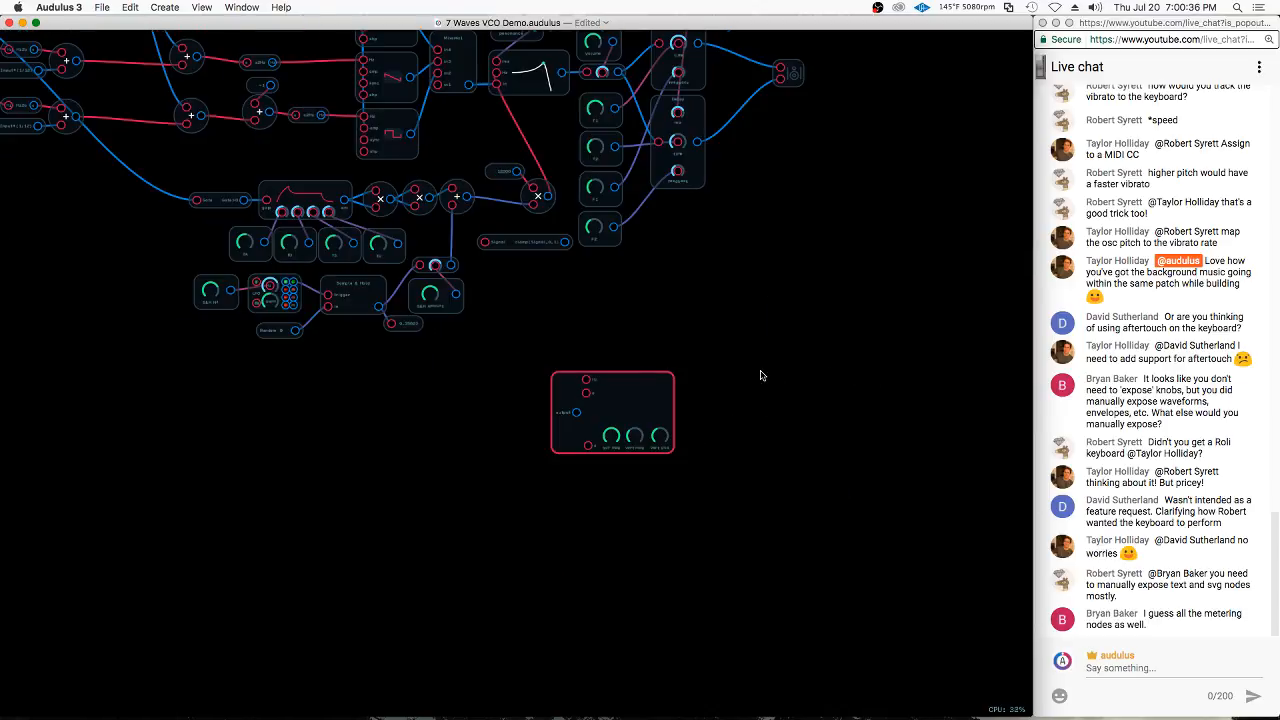
Add a waveform display node fed by the oscilloscope module's output and expose it on the synth's front panel
right_click(717, 408)
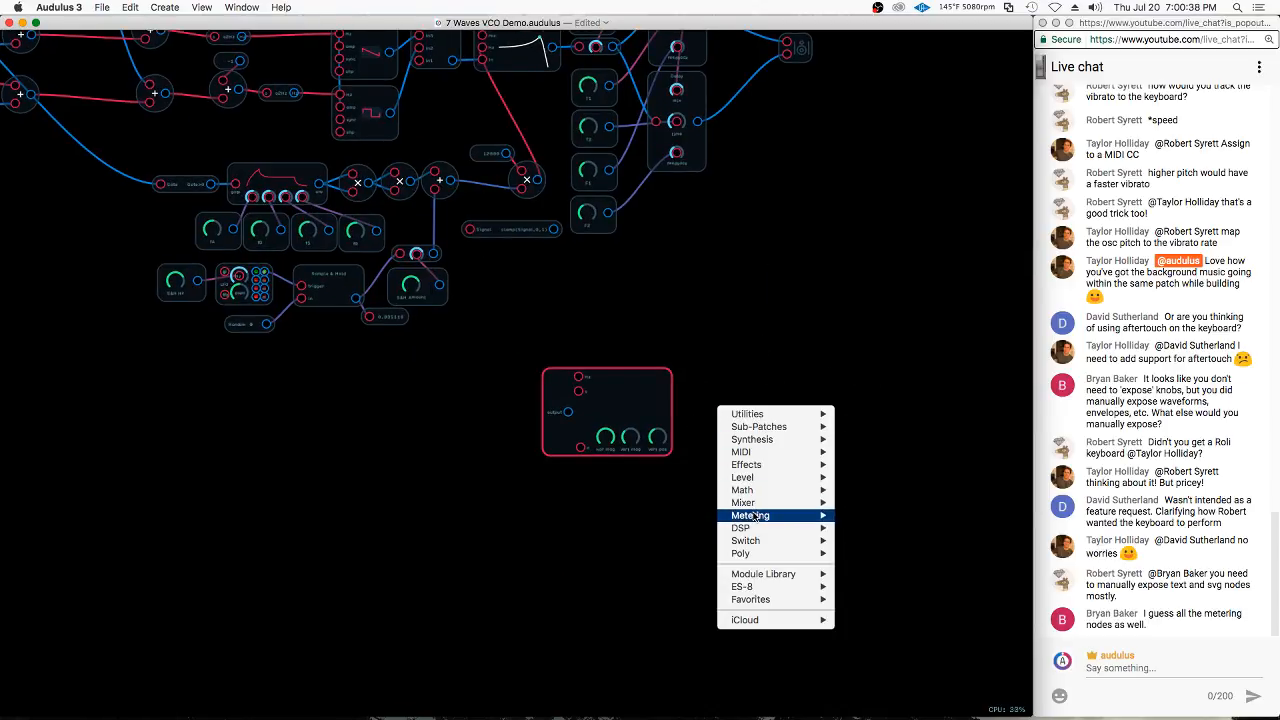
mouse_move(790, 515)
click(870, 540)
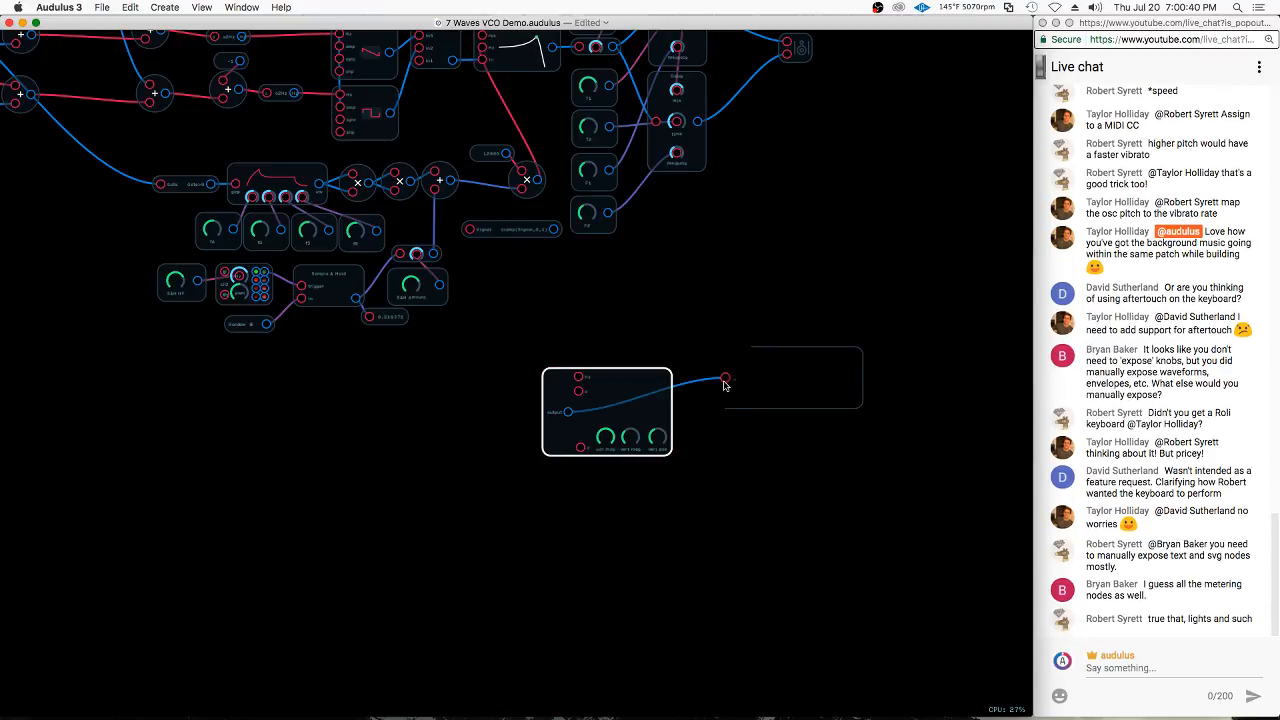
right_click(773, 397)
click(800, 470)
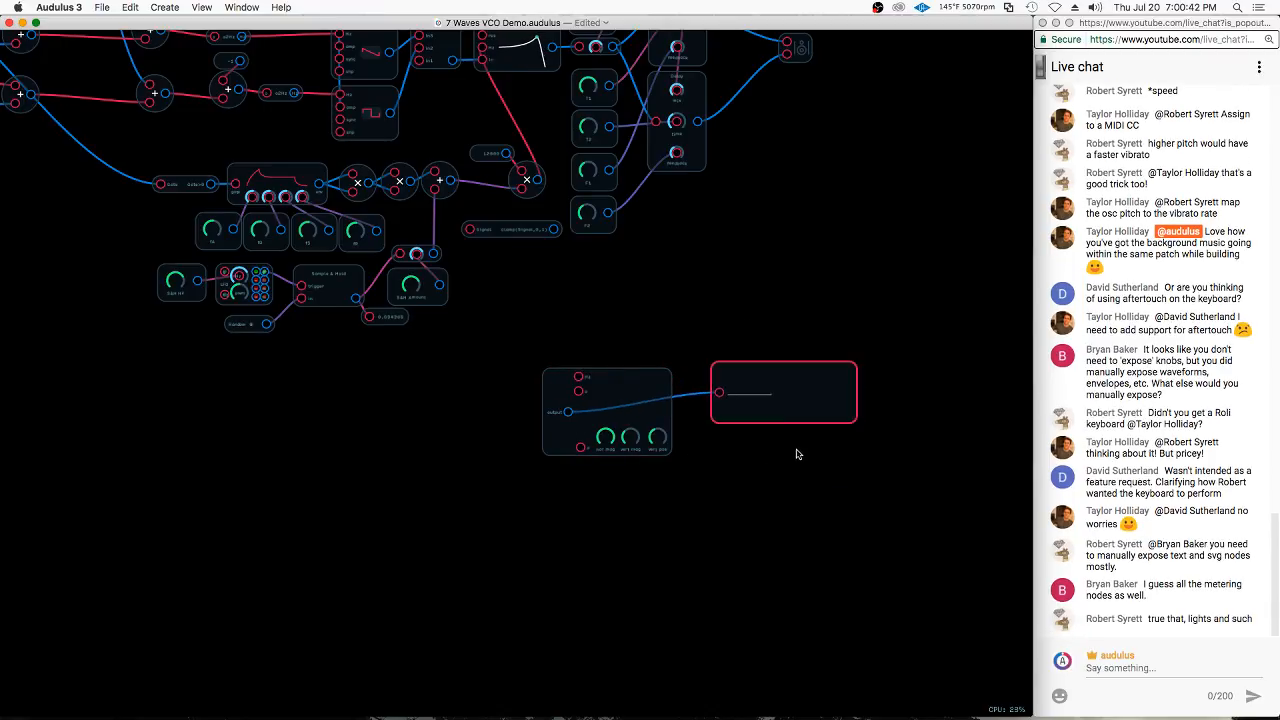
double_click(733, 254)
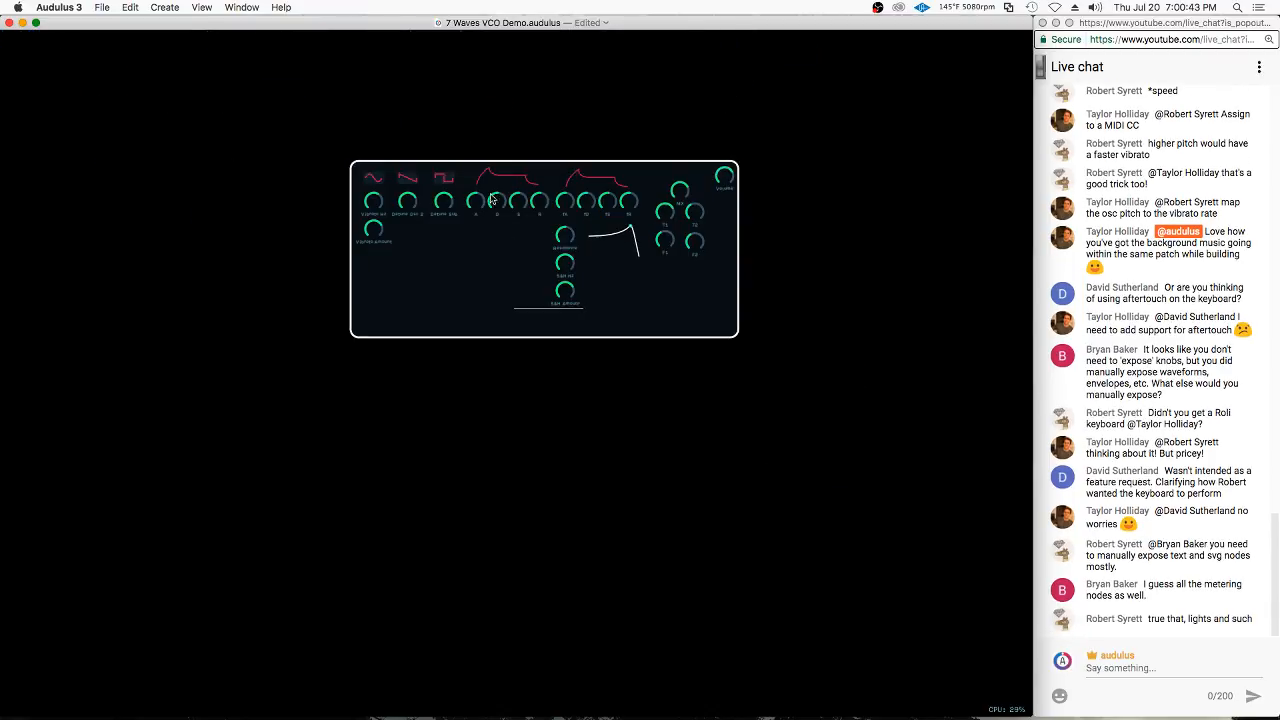
Reopen the synth's internal patch and move the waveform display up, above and to the right of the oscilloscope module
double_click(709, 309)
drag(729, 381, 748, 290)
scroll(625, 391, up, 10)
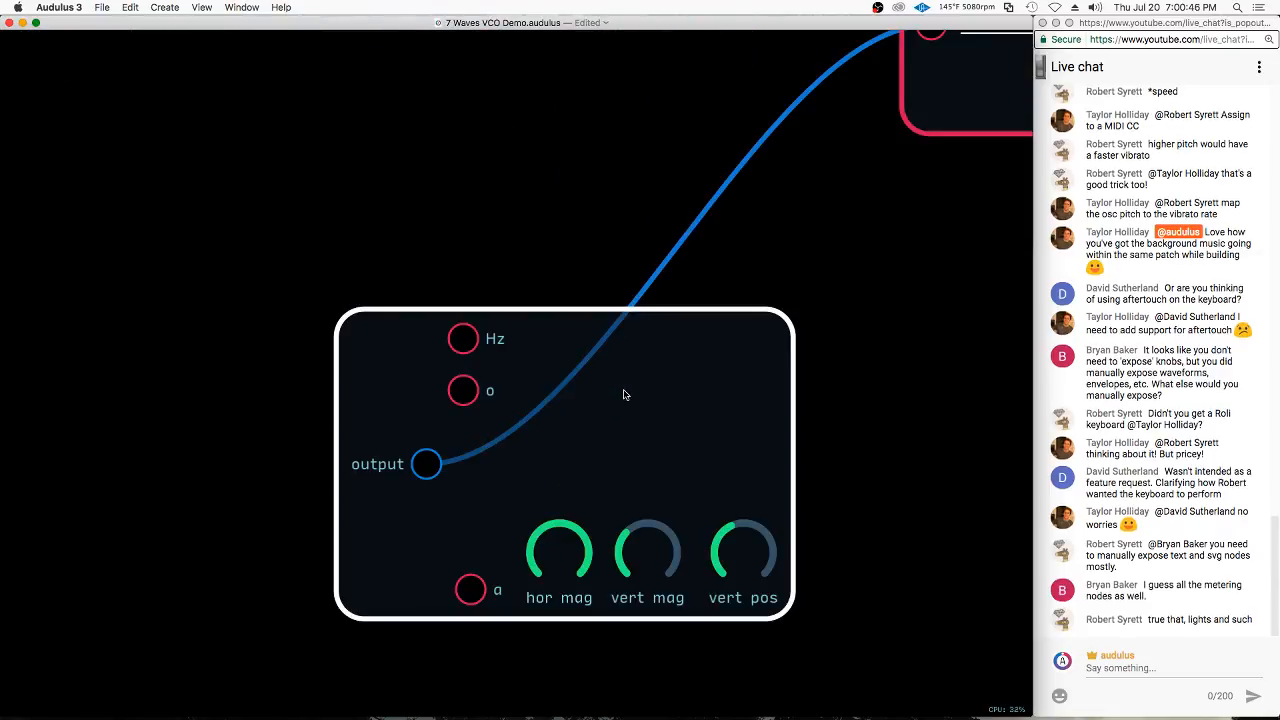
right_click(635, 381)
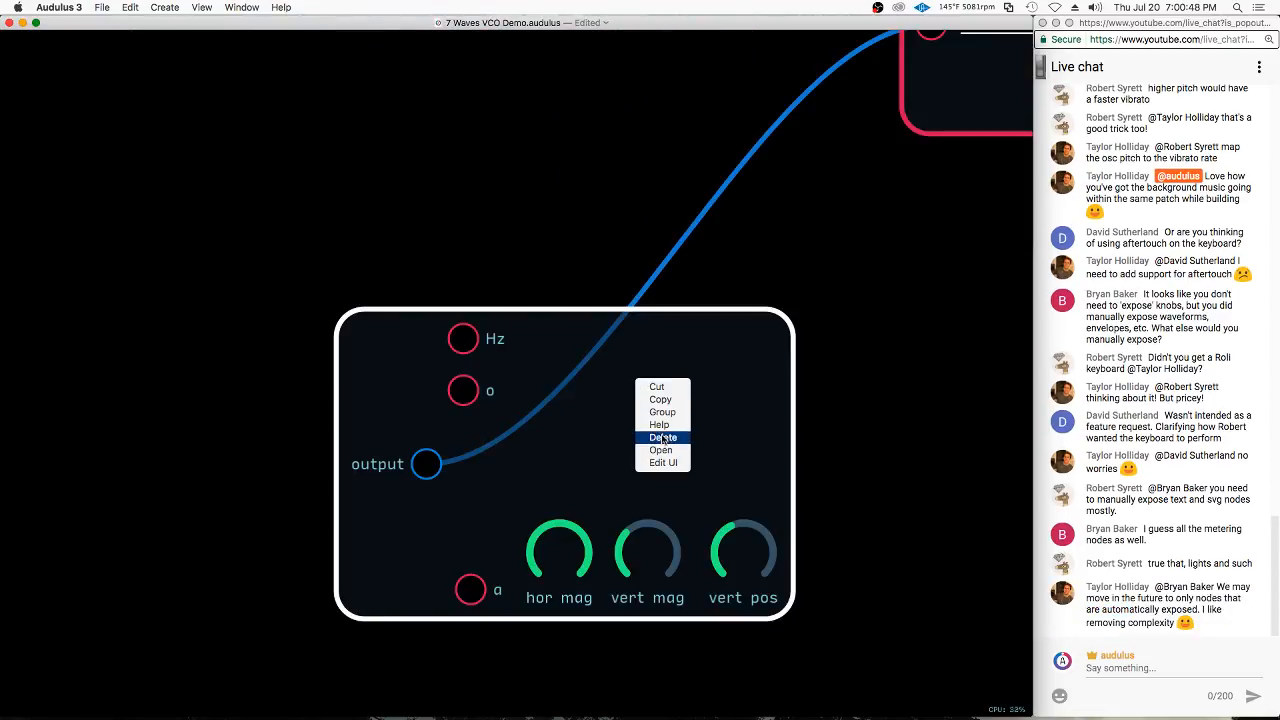
click(751, 348)
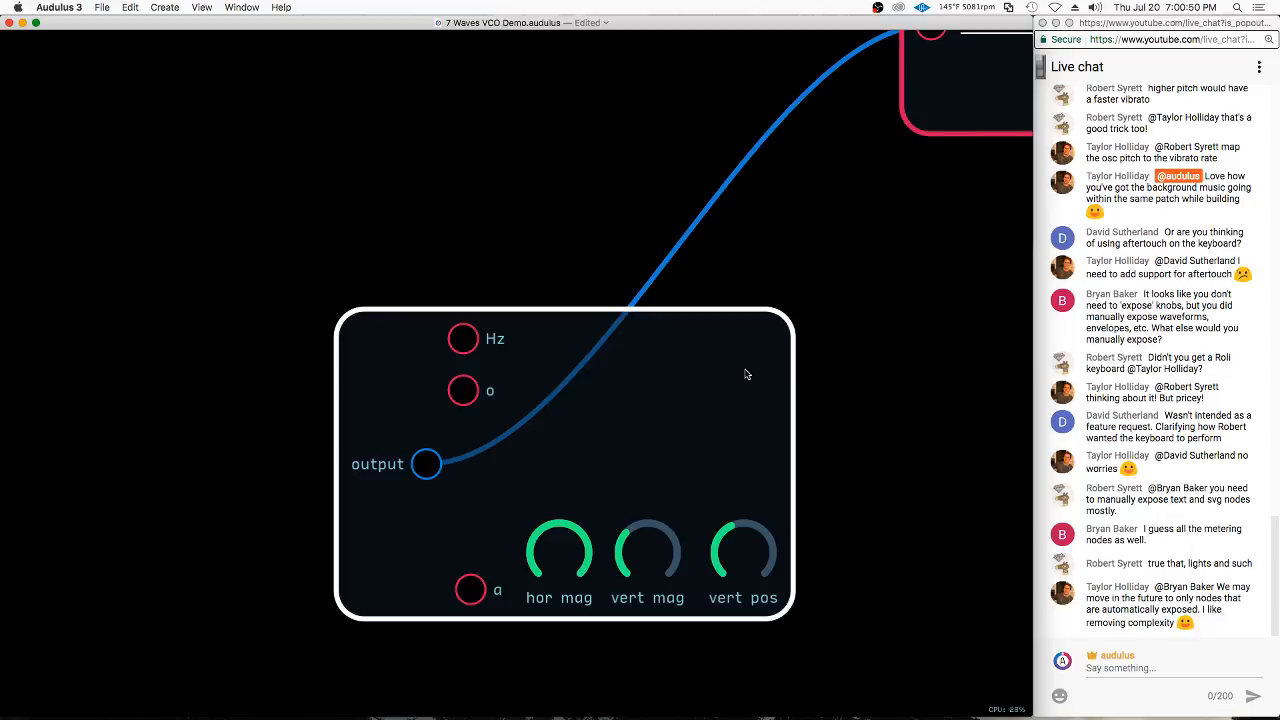
scroll(611, 449, down, 3)
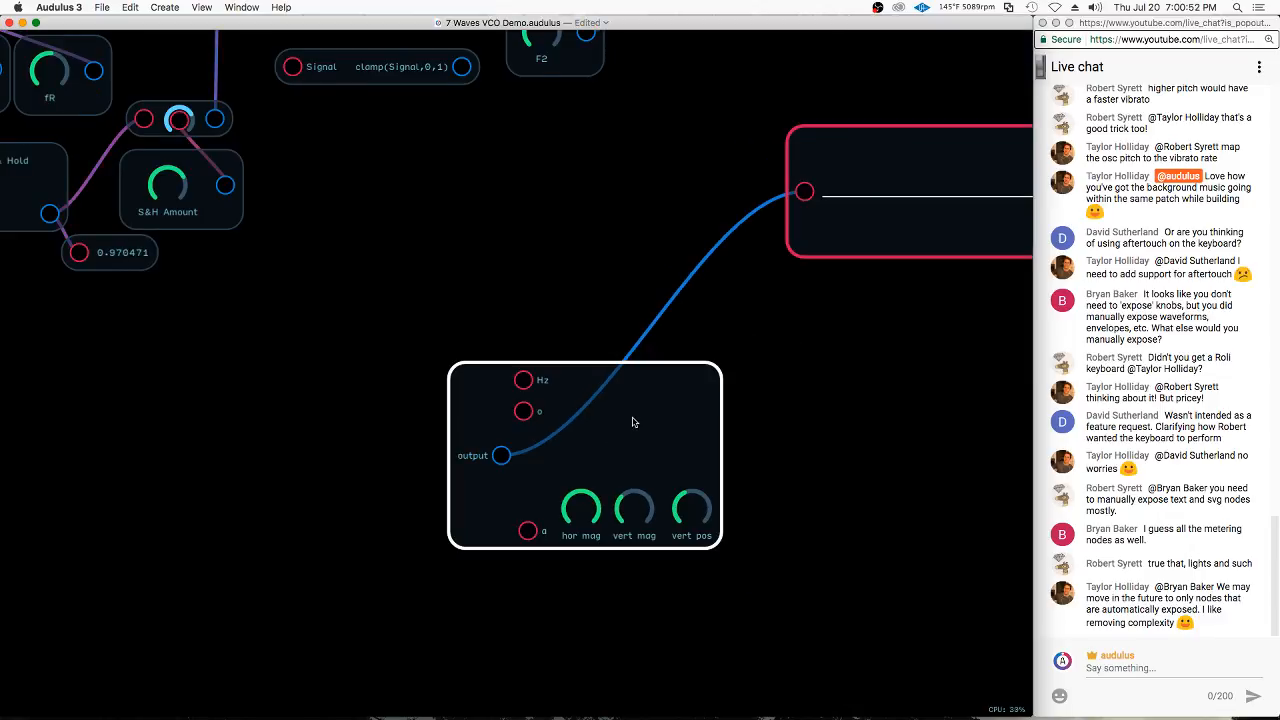
Edit the oscilloscope module's UI to move its output port to the right edge of a narrower panel
right_click(486, 470)
click(503, 503)
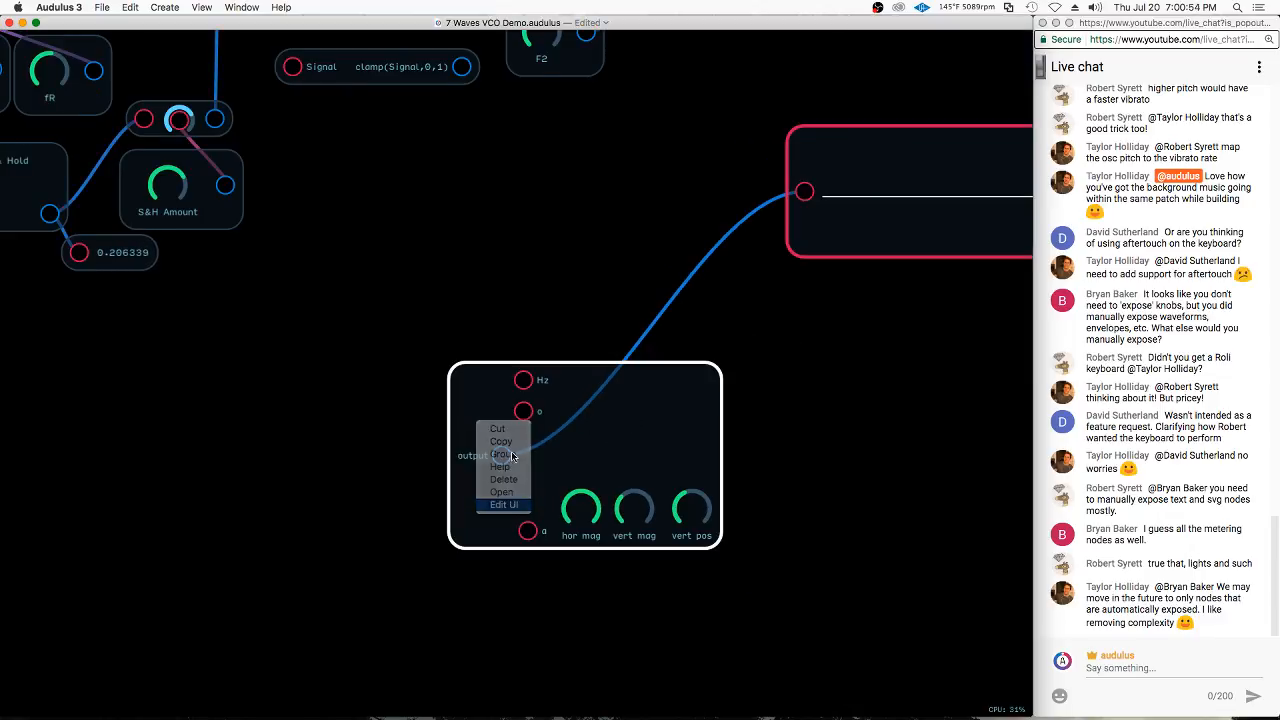
drag(761, 436, 711, 378)
drag(647, 402, 536, 325)
scroll(565, 447, down, 3)
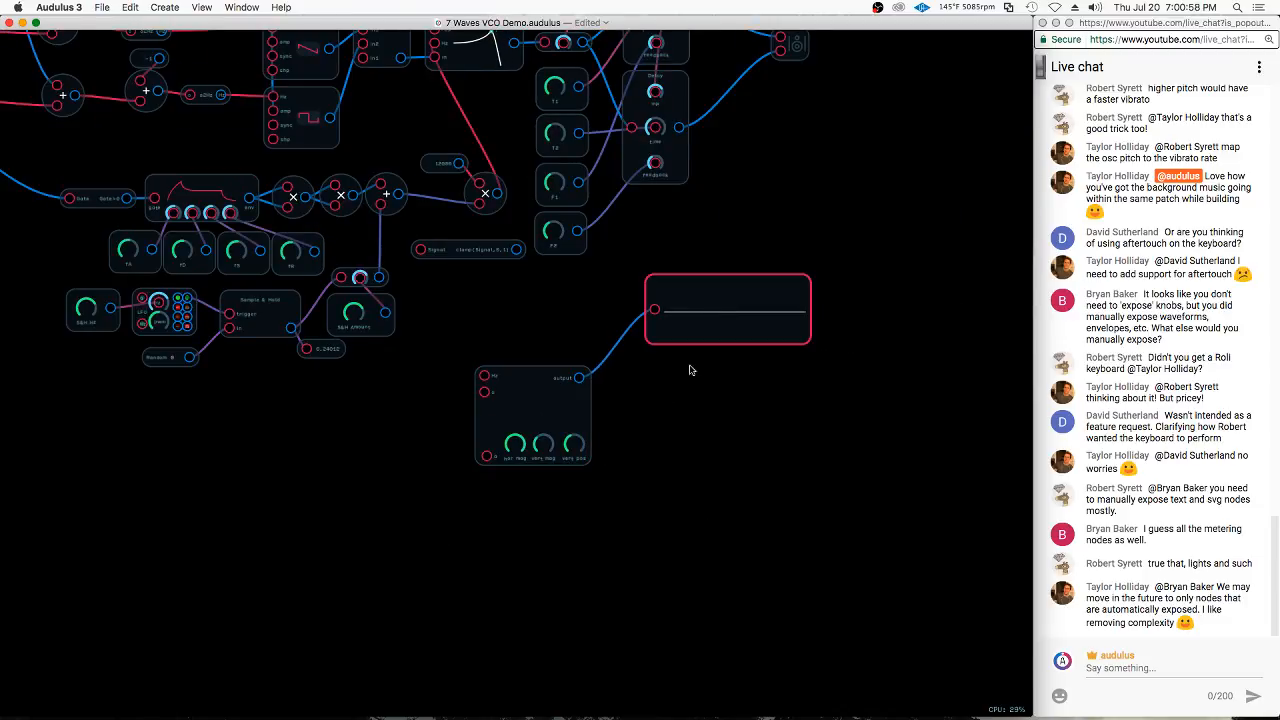
Connect the mixer's output to the oscilloscope module's a input and position the module above the mixer
drag(730, 407, 976, 559)
drag(734, 551, 412, 310)
drag(476, 153, 502, 245)
click(690, 318)
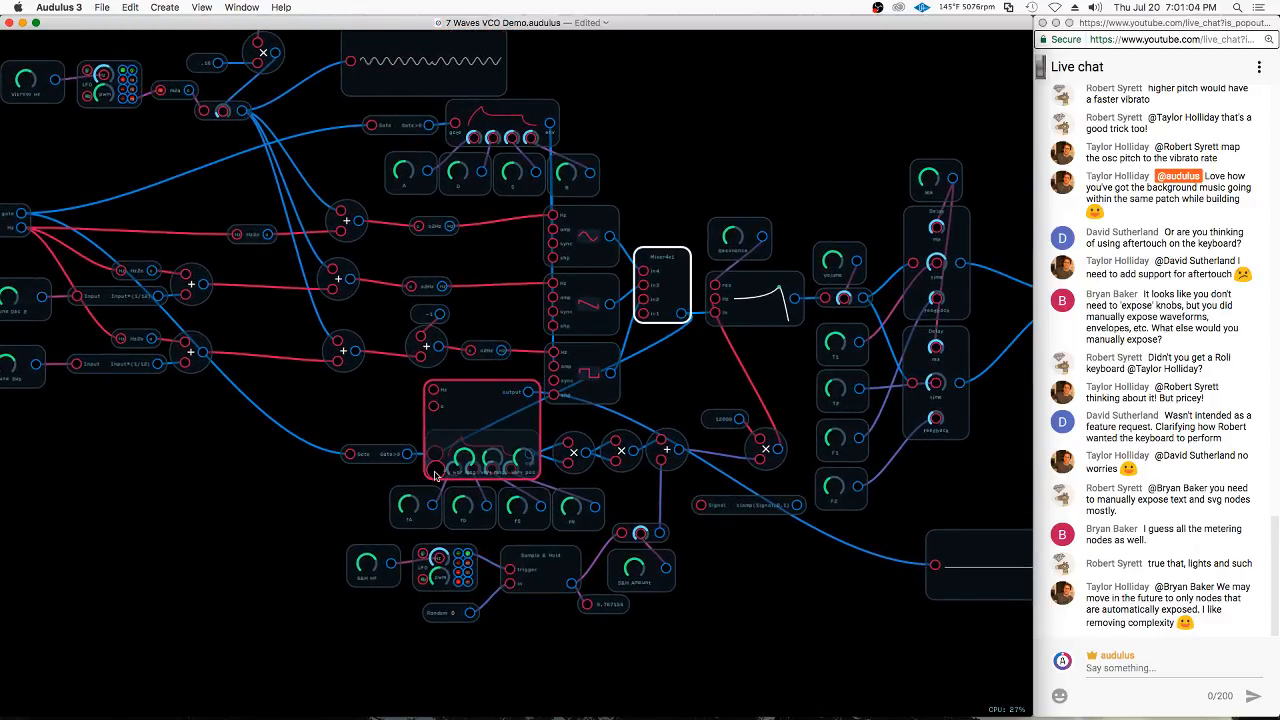
drag(476, 413, 659, 99)
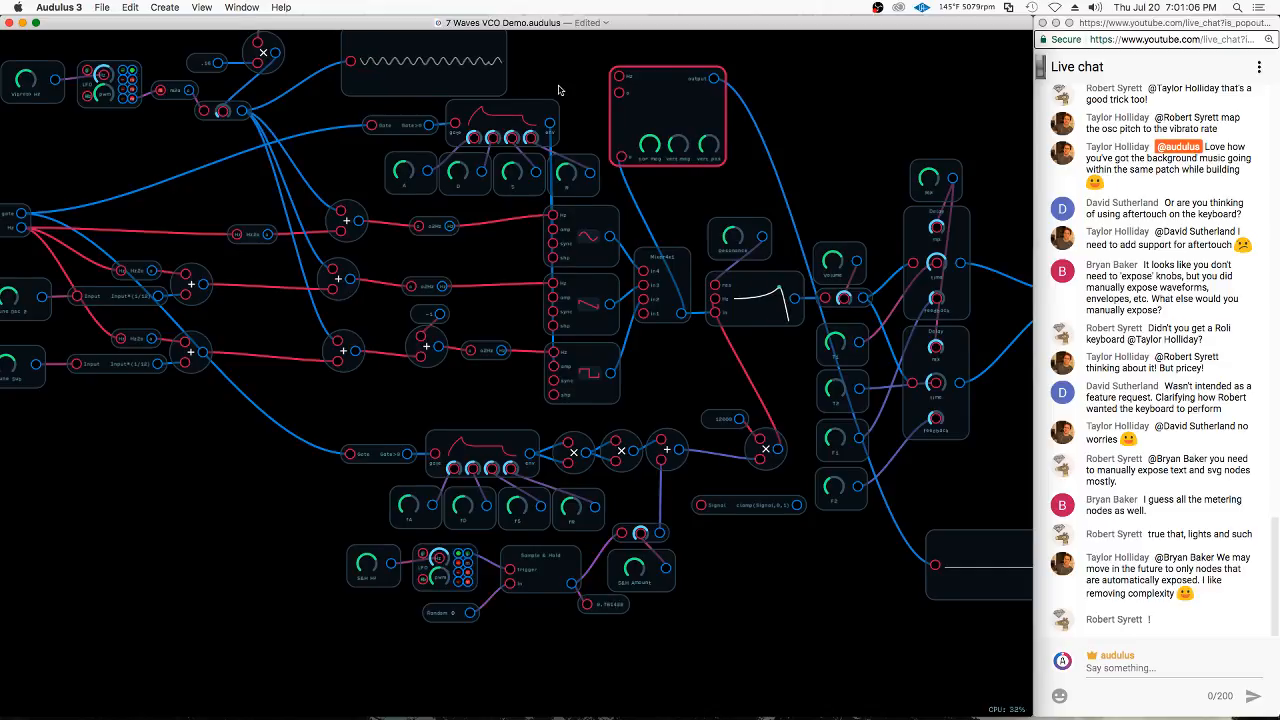
Connect the output of the adder feeding the sine oscillator to the oscilloscope module's o input
drag(560, 88, 578, 151)
click(513, 382)
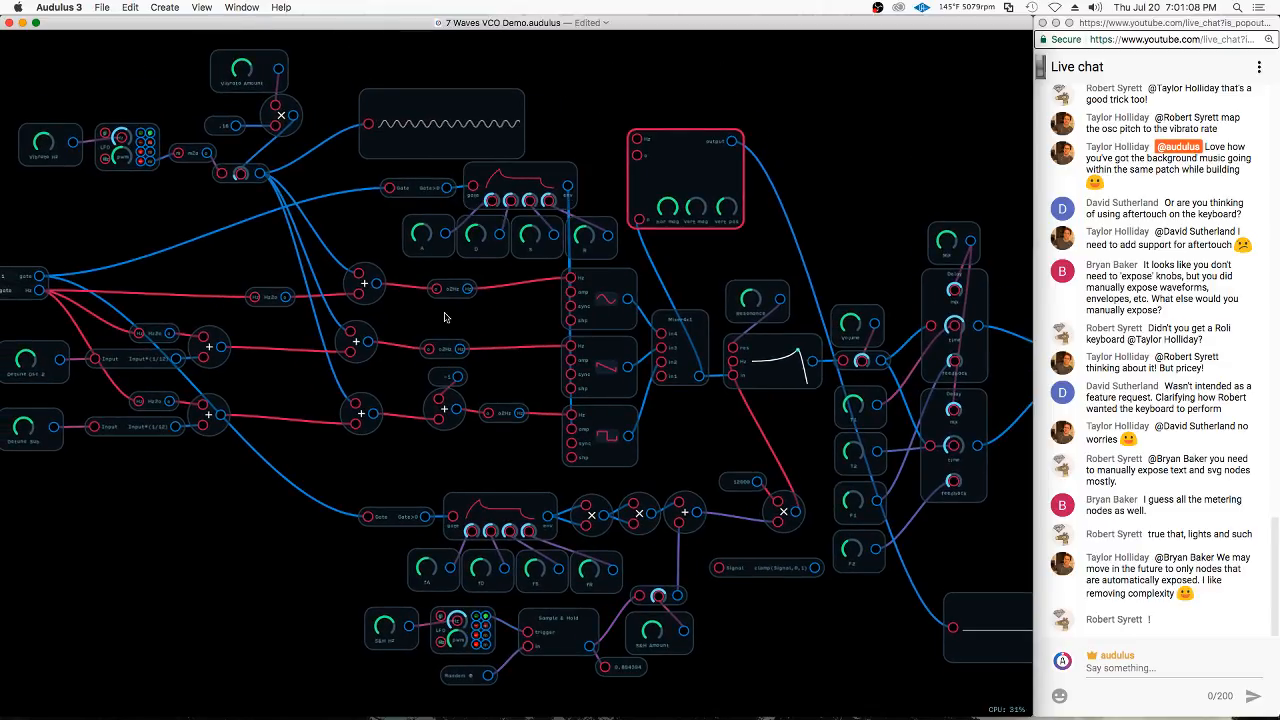
click(375, 286)
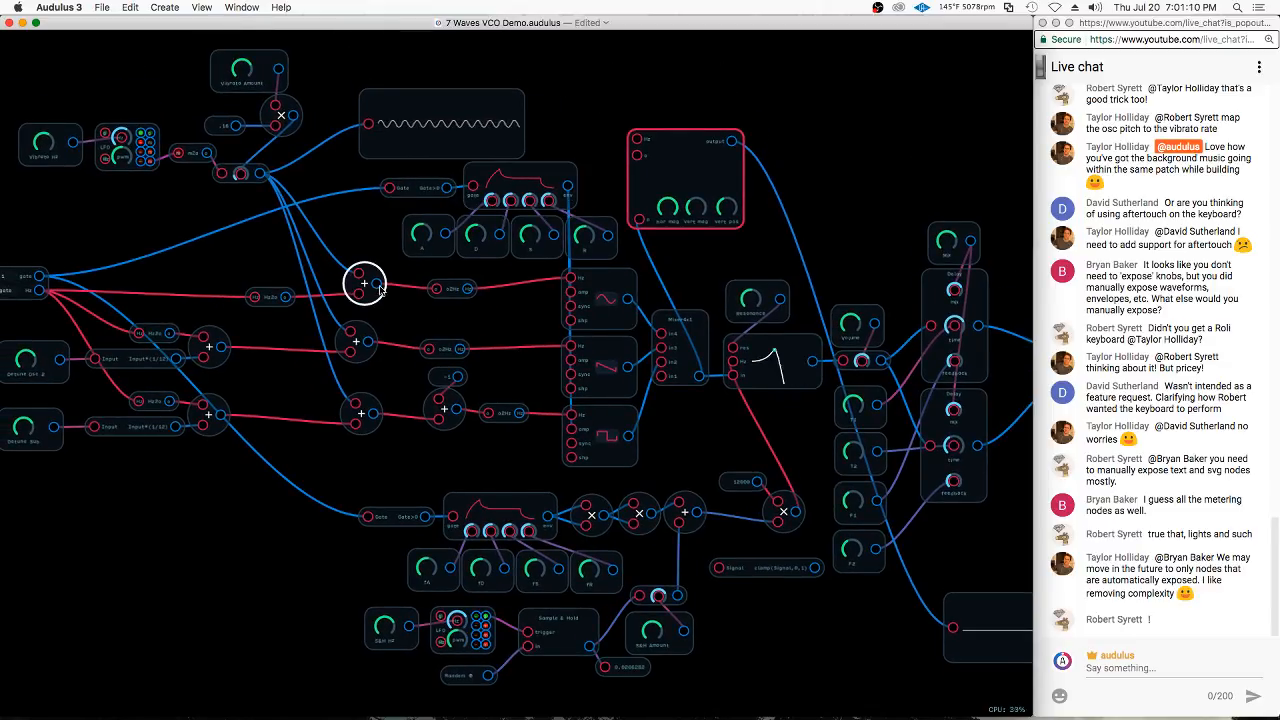
drag(376, 286, 640, 160)
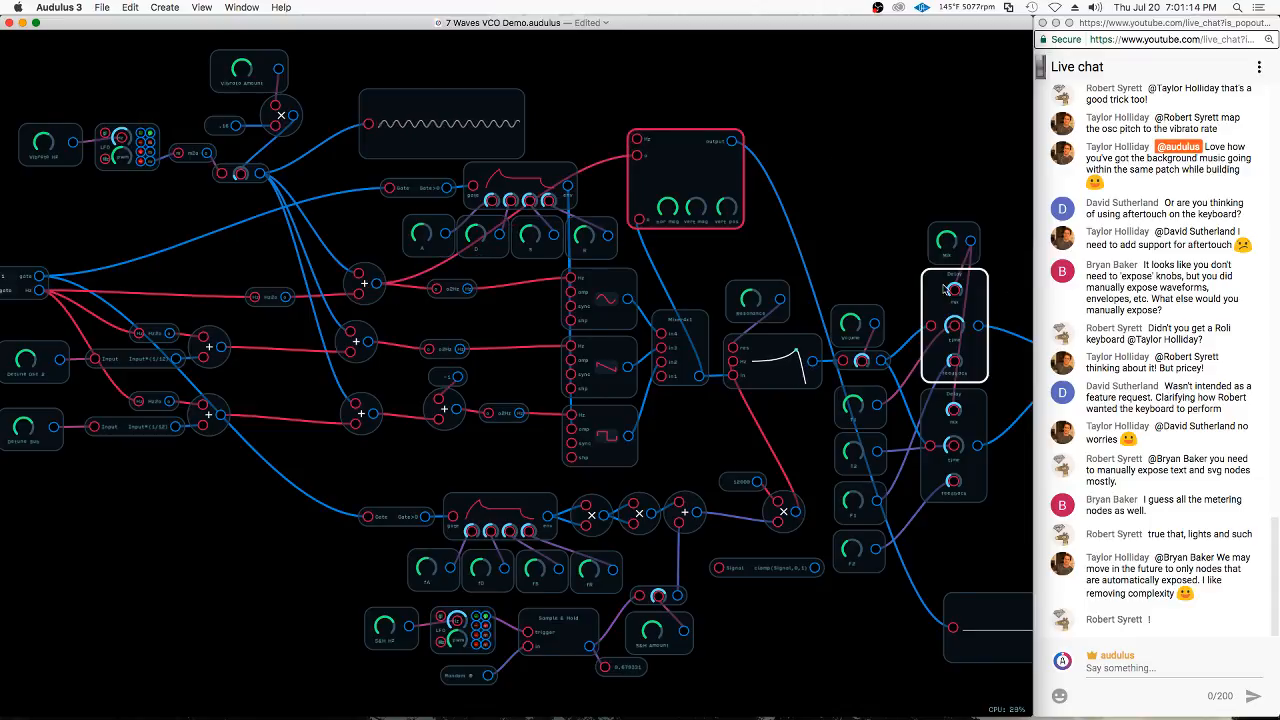
scroll(944, 521, down, 2)
scroll(944, 521, right, 10)
scroll(944, 521, down, 2)
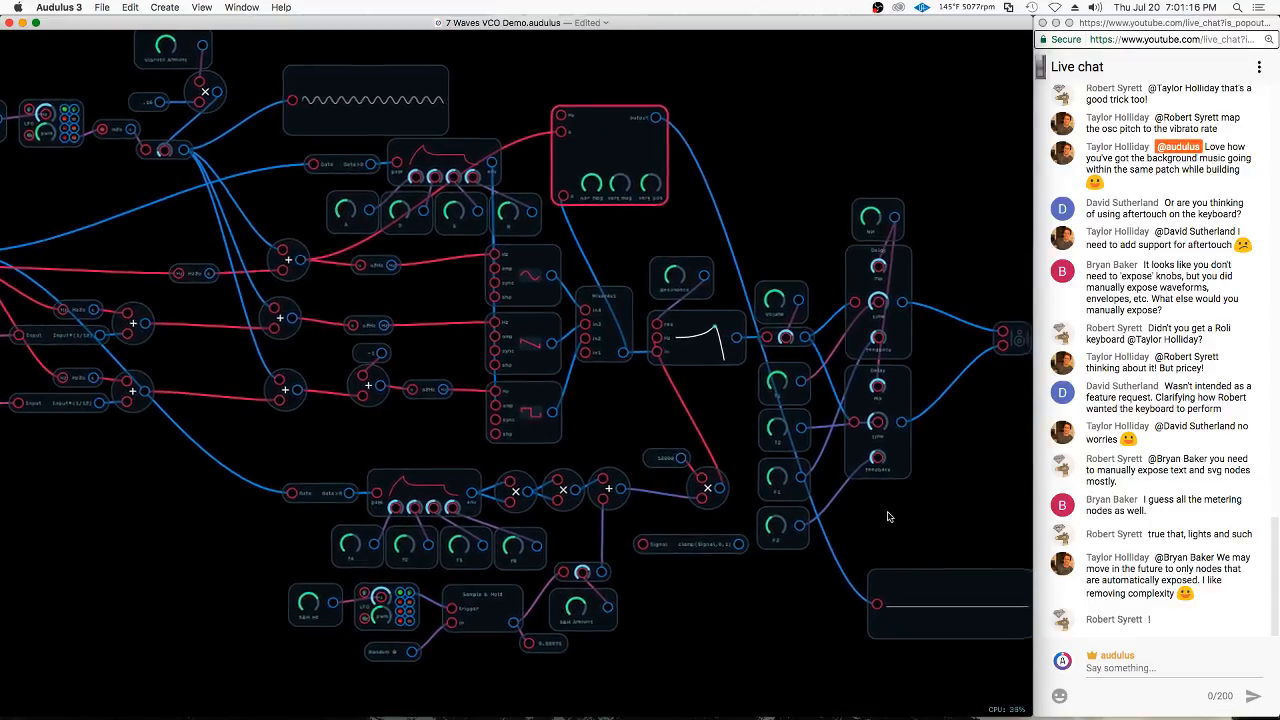
Move the oscilloscope module below the main synth patch, just beside its waveform display
drag(470, 92, 647, 591)
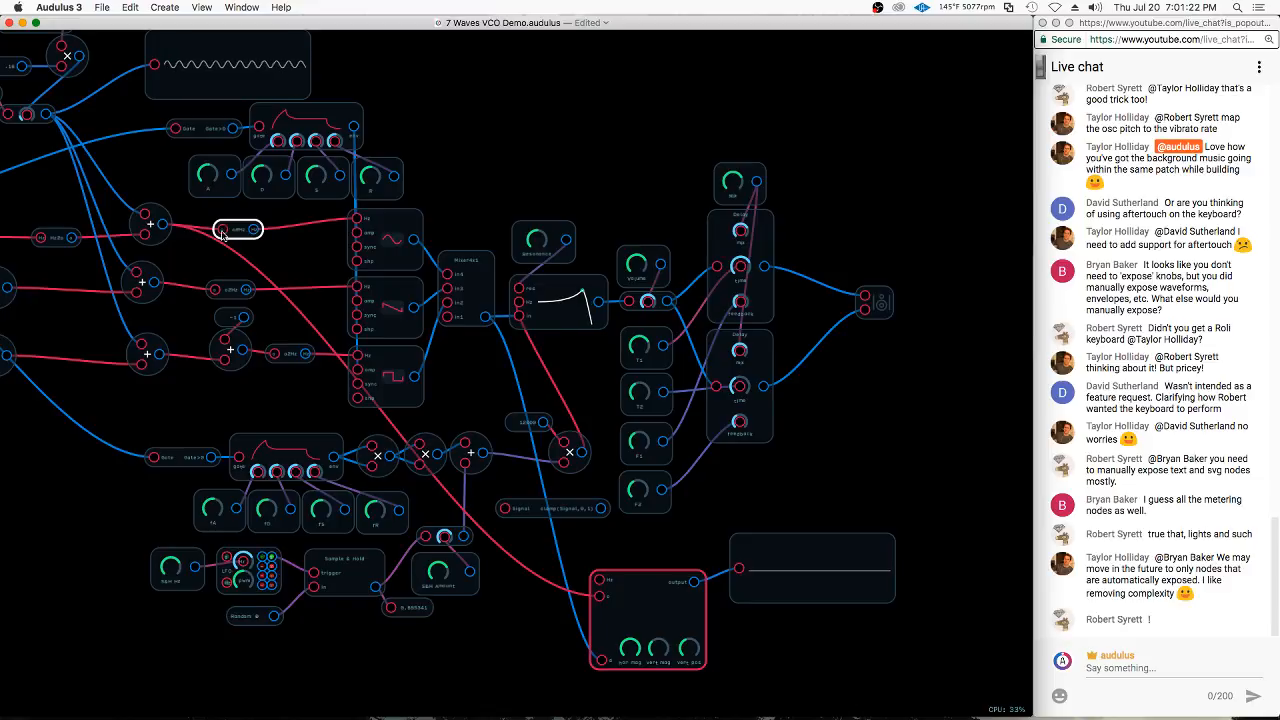
scroll(316, 288, left, 7)
scroll(316, 288, up, 1)
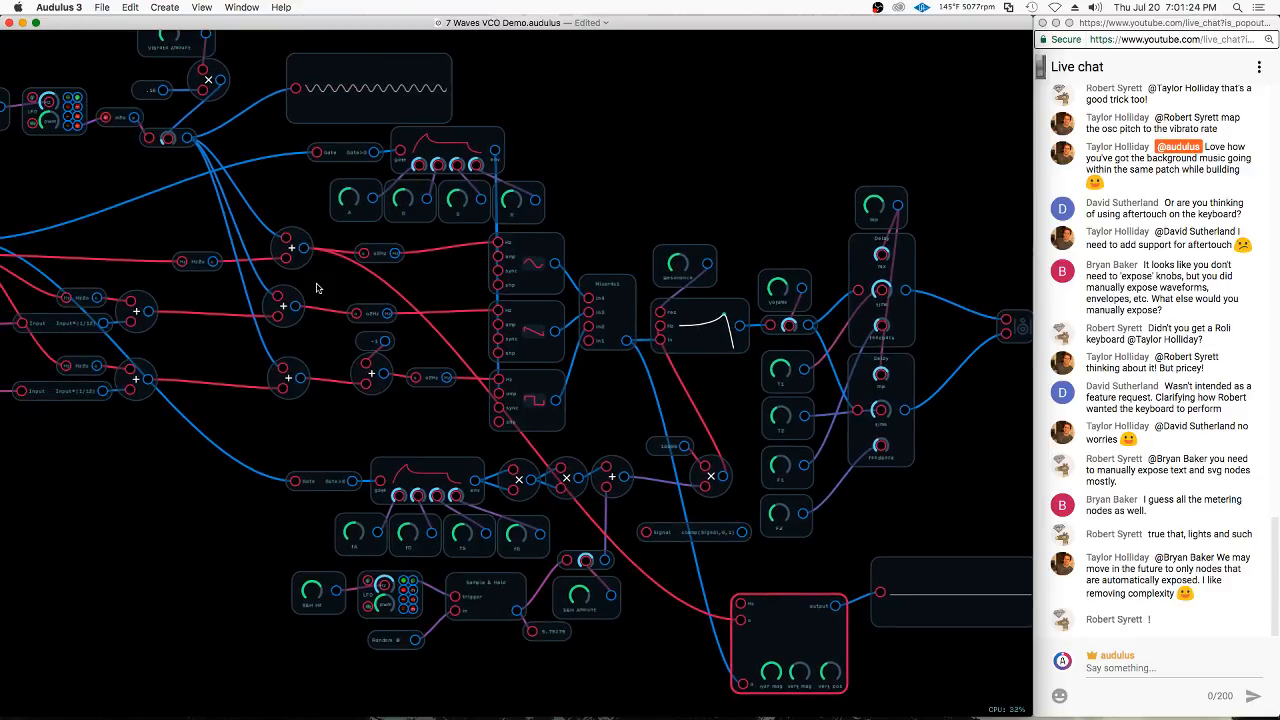
drag(316, 288, 181, 240)
scroll(769, 657, up, 4)
drag(754, 583, 912, 609)
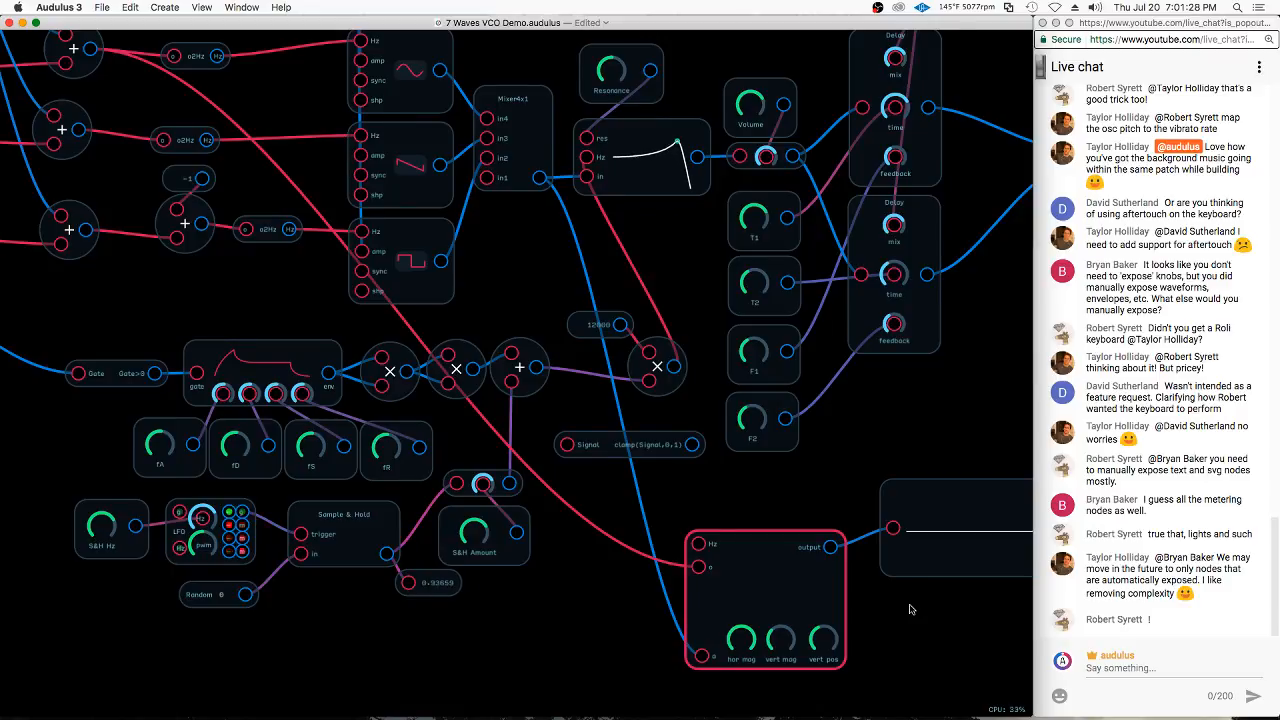
click(703, 660)
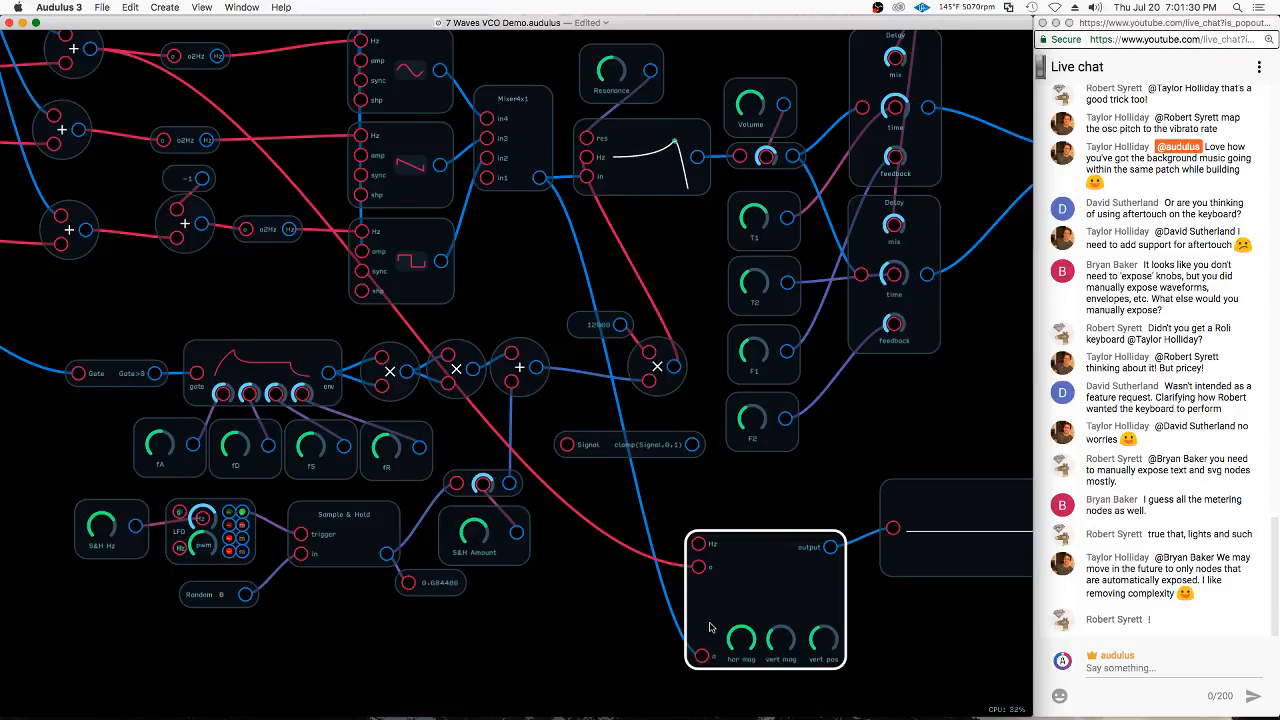
scroll(709, 627, down, 5)
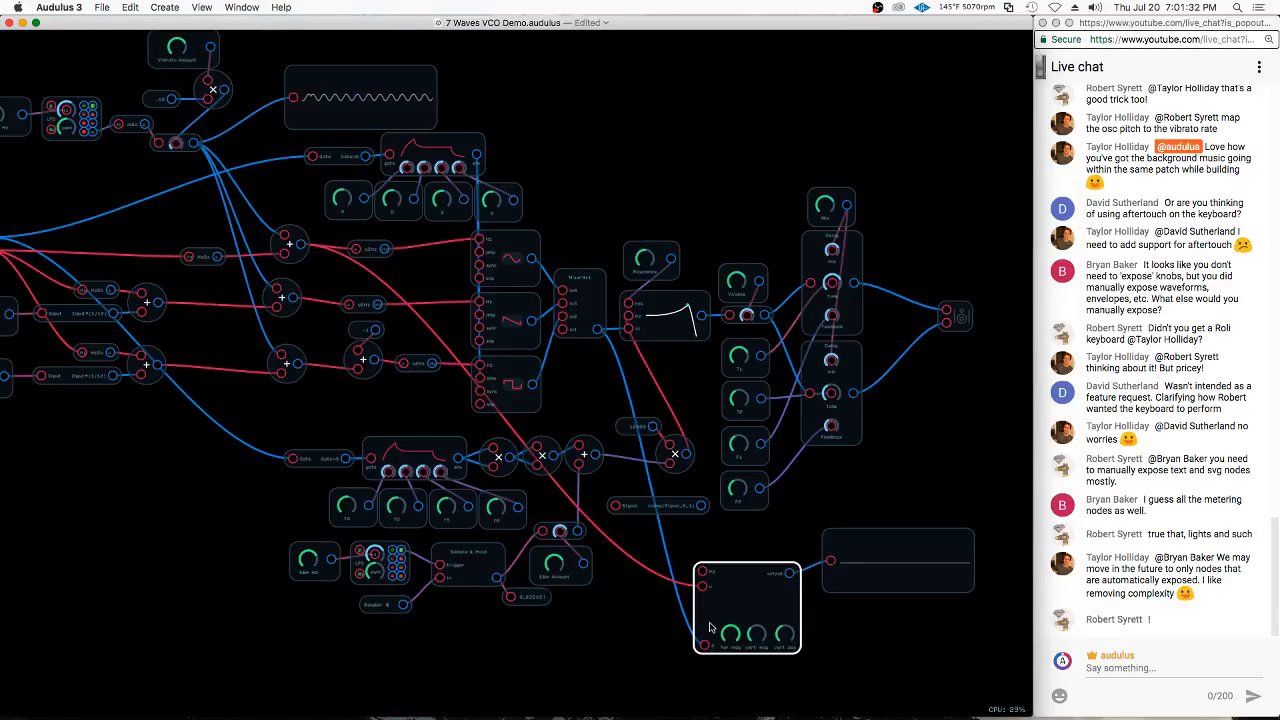
Delete the oscilloscope module with its display, and connect a waveform display to the upper envelope's env output instead
mouse_move(915, 485)
mouse_down()
mouse_move(908, 617)
mouse_move(720, 682)
mouse_up()
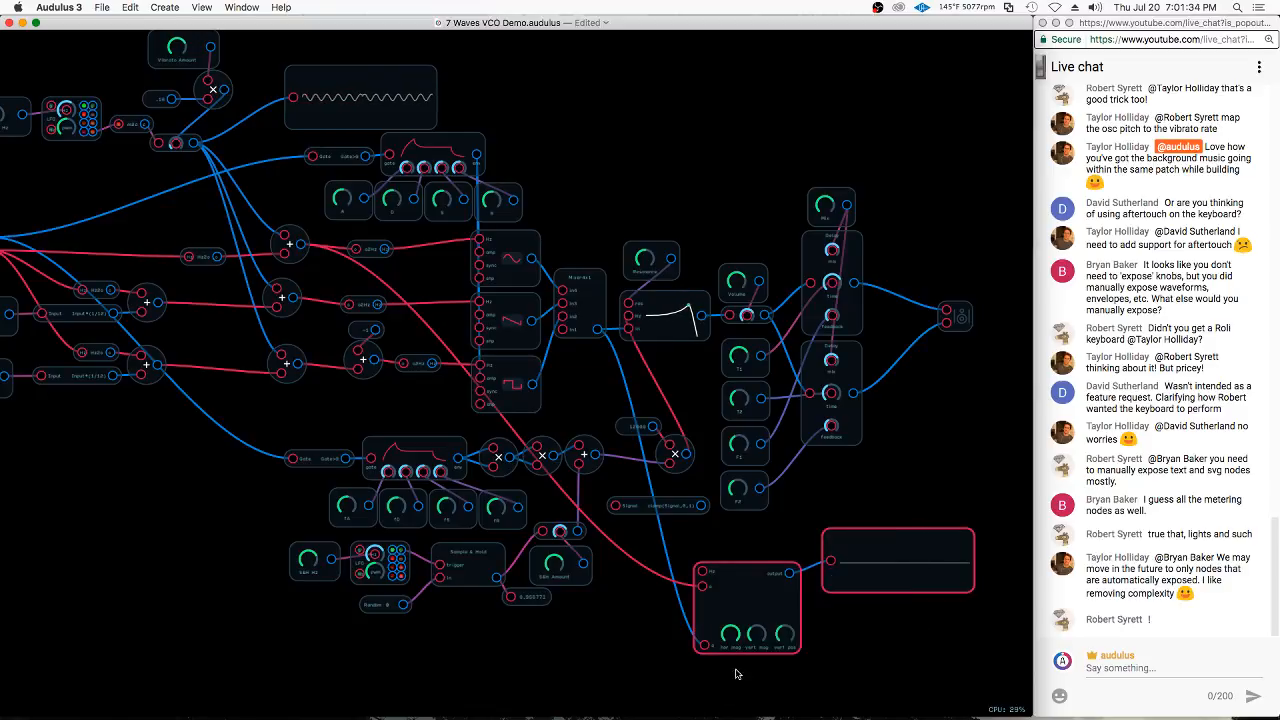
key(Delete)
drag(587, 88, 740, 201)
drag(541, 206, 754, 244)
click(690, 250)
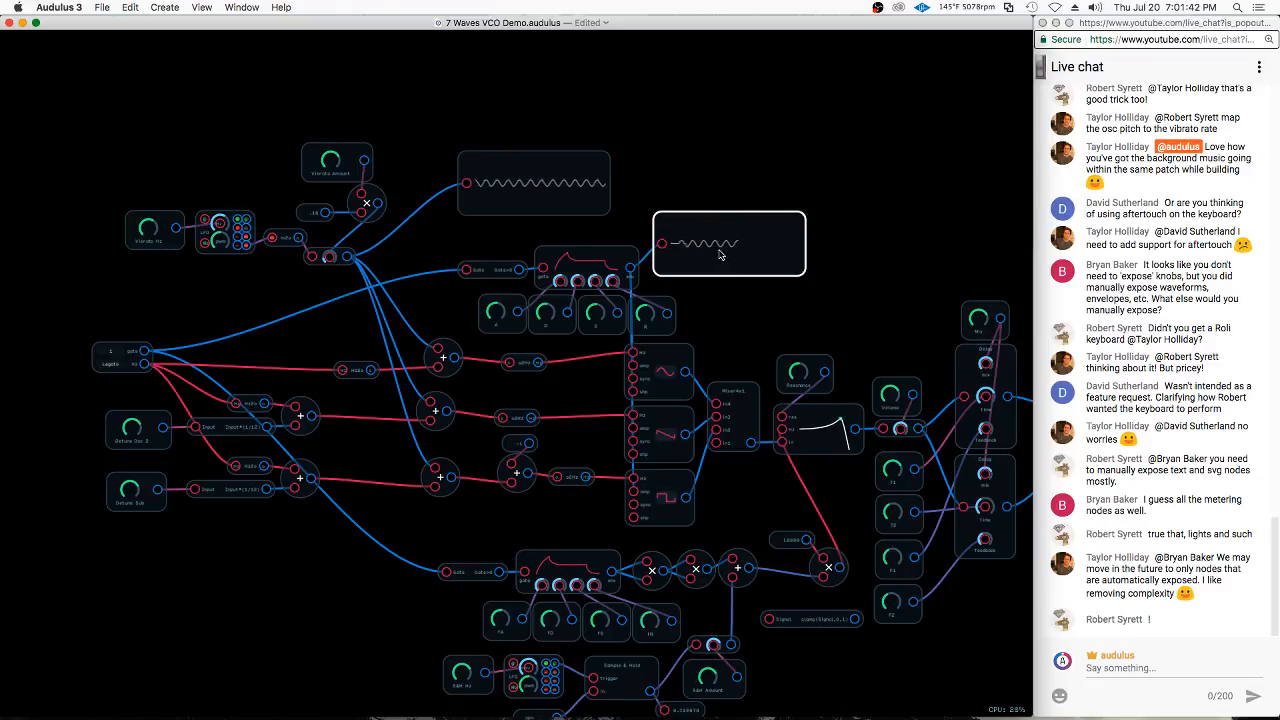
Expose the waveform display connected to the upper envelope's output and watch its trace
right_click(735, 252)
click(759, 321)
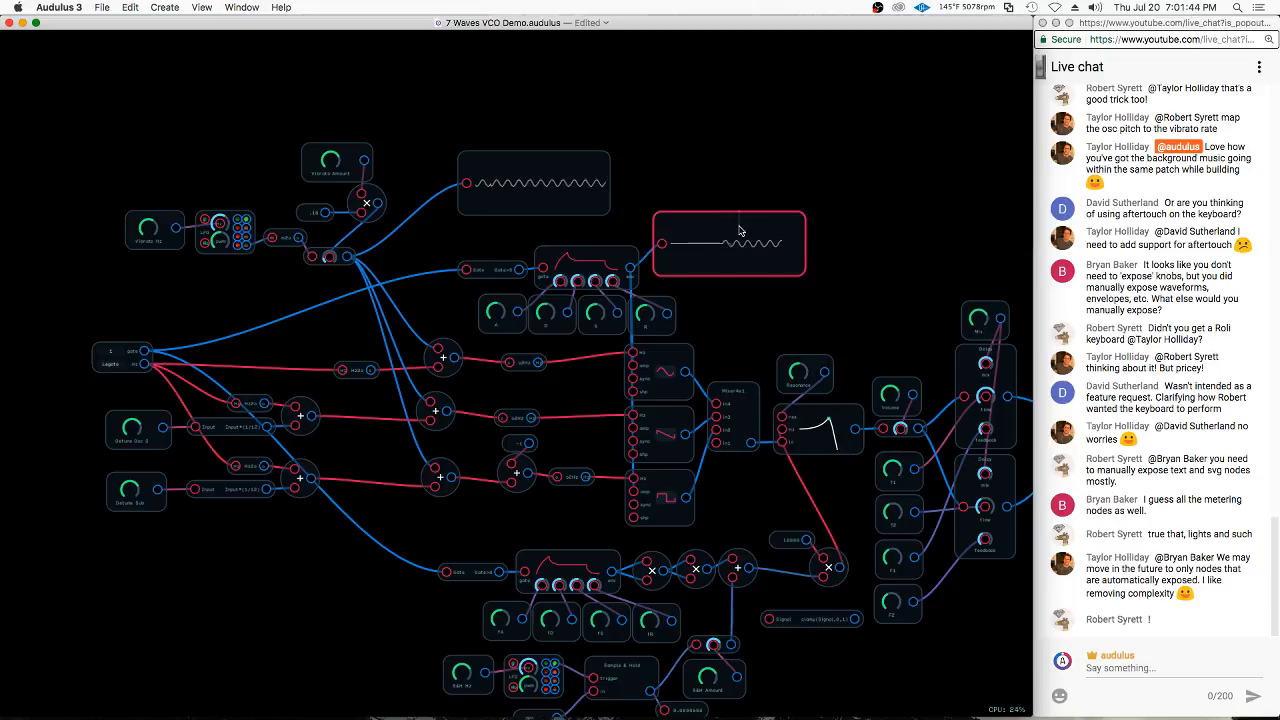
drag(733, 245, 730, 257)
scroll(702, 266, up, 5)
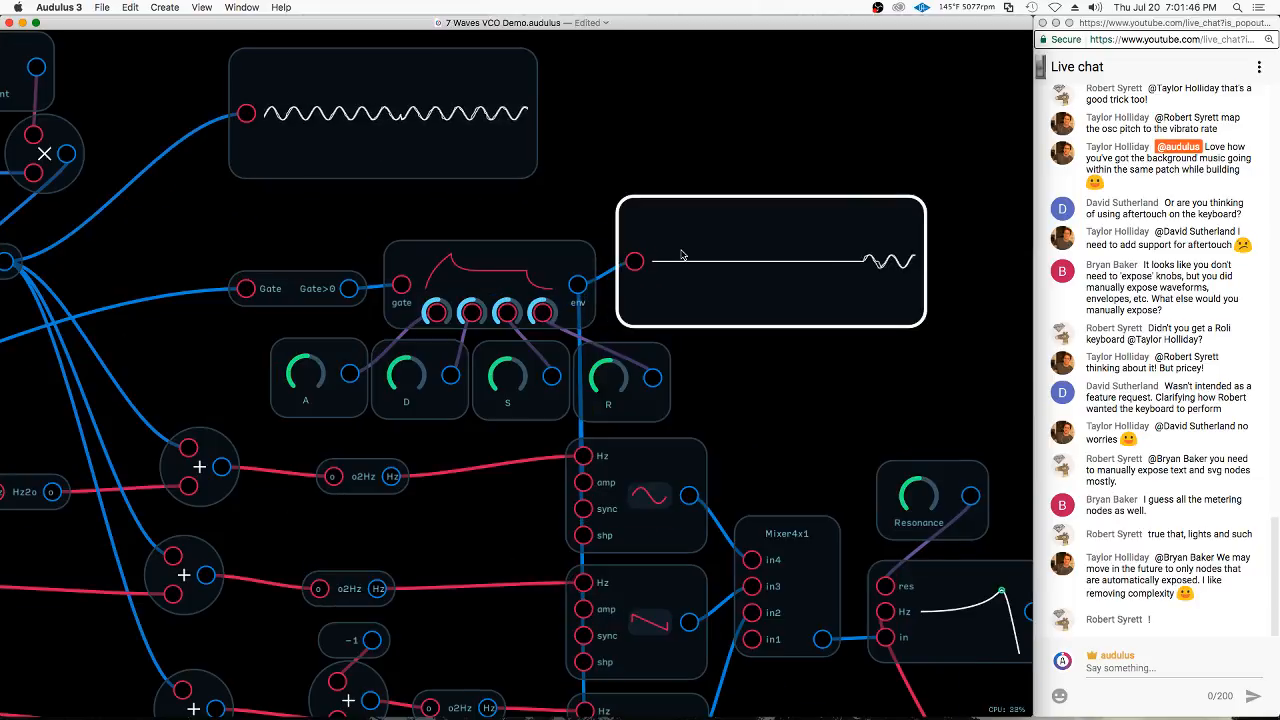
scroll(713, 258, down, 2)
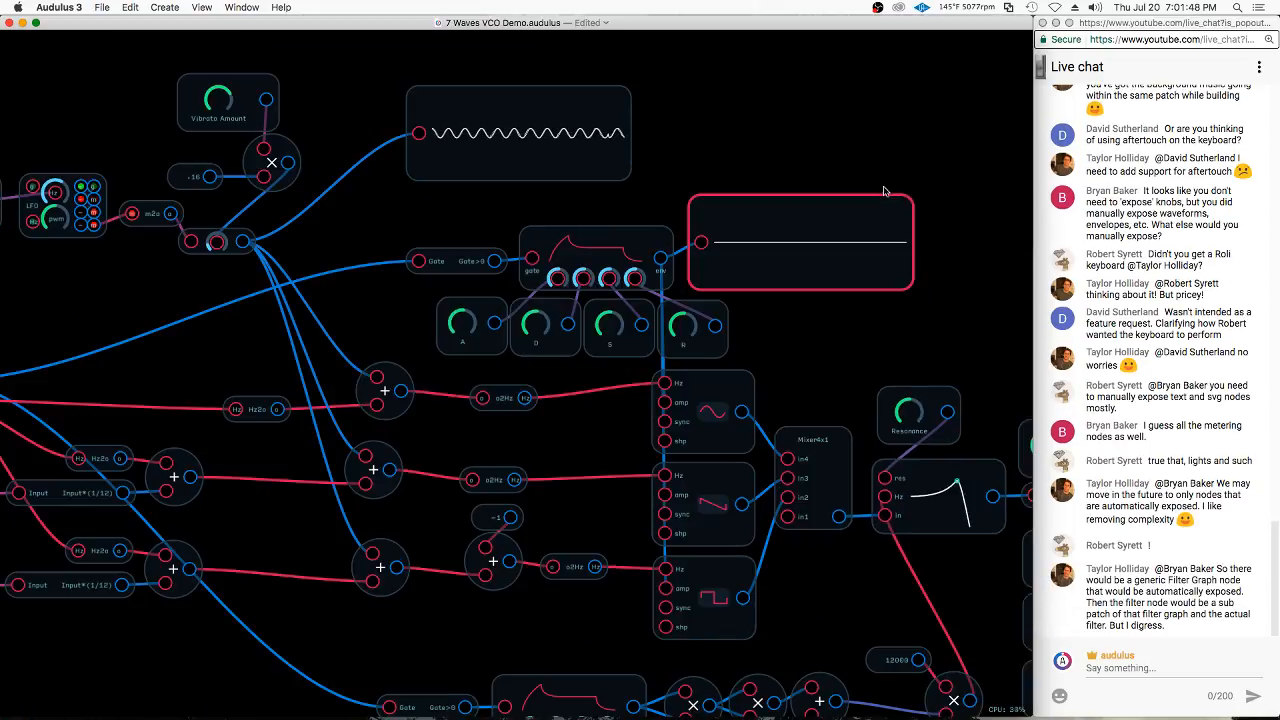
click(746, 141)
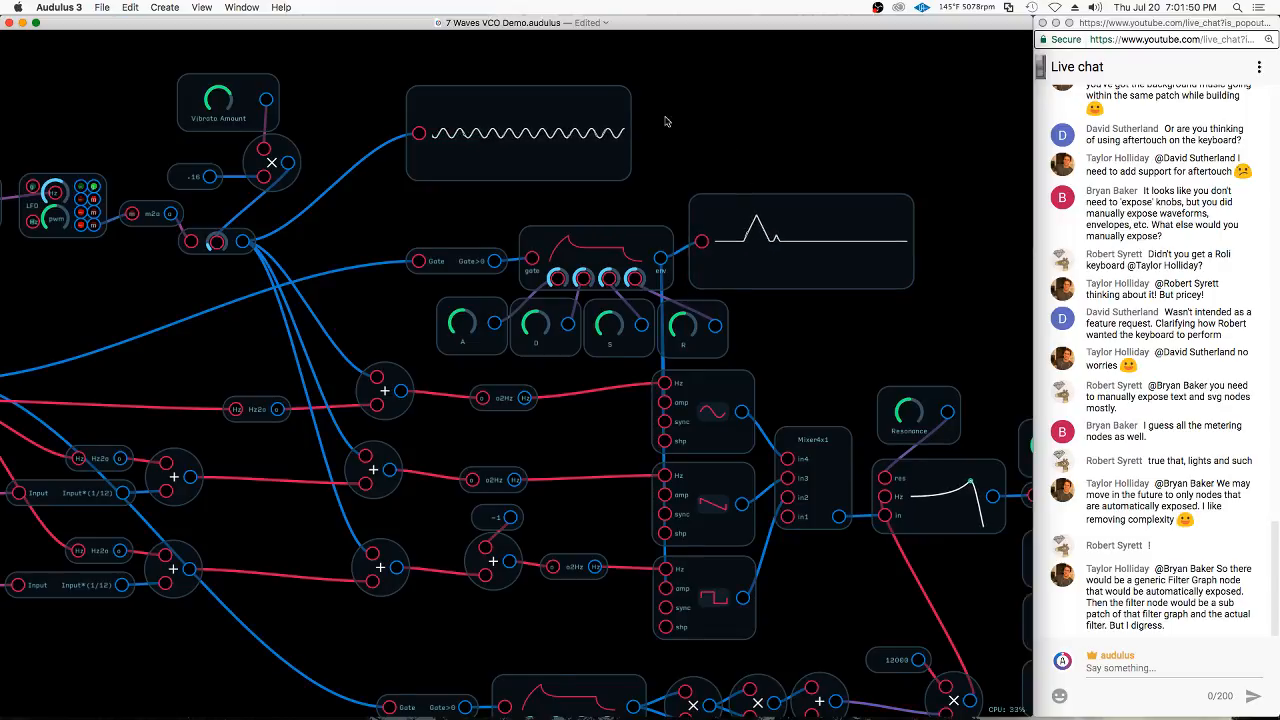
Undo the recent edits back to the oscilloscope module wired to its own waveform display
key(super+z)
key(super+z)
scroll(506, 91, down, 2)
key(super+z)
key(super+z)
scroll(430, 157, down, 3)
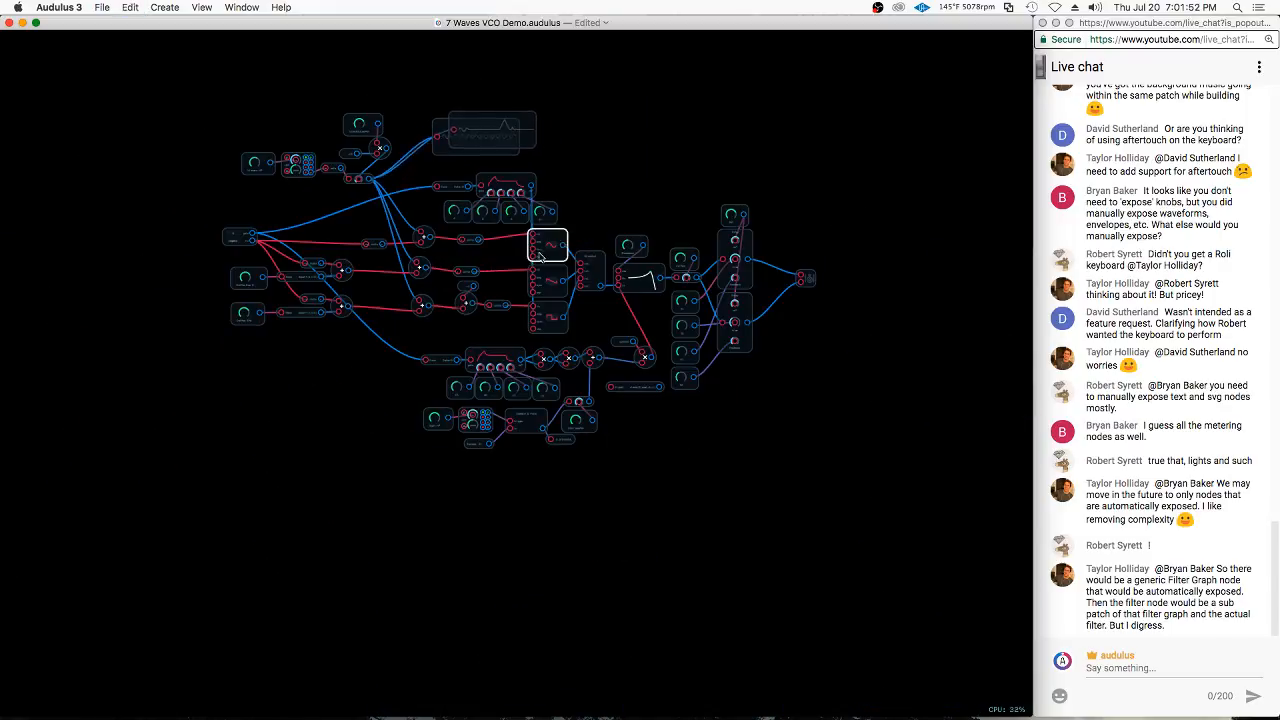
key(super+z)
key(super+z)
key(super+v)
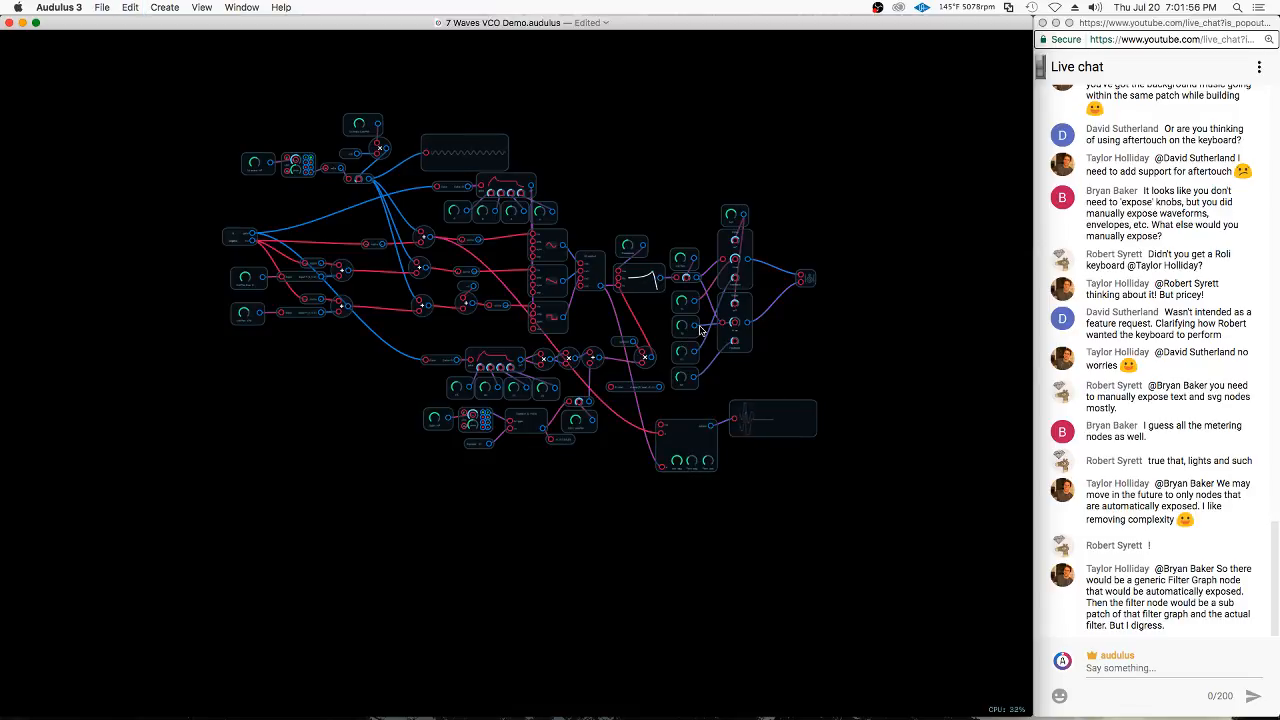
Turn the Volume knob down and check whether the oscilloscope's waveform display is exposed
scroll(754, 503, up, 5)
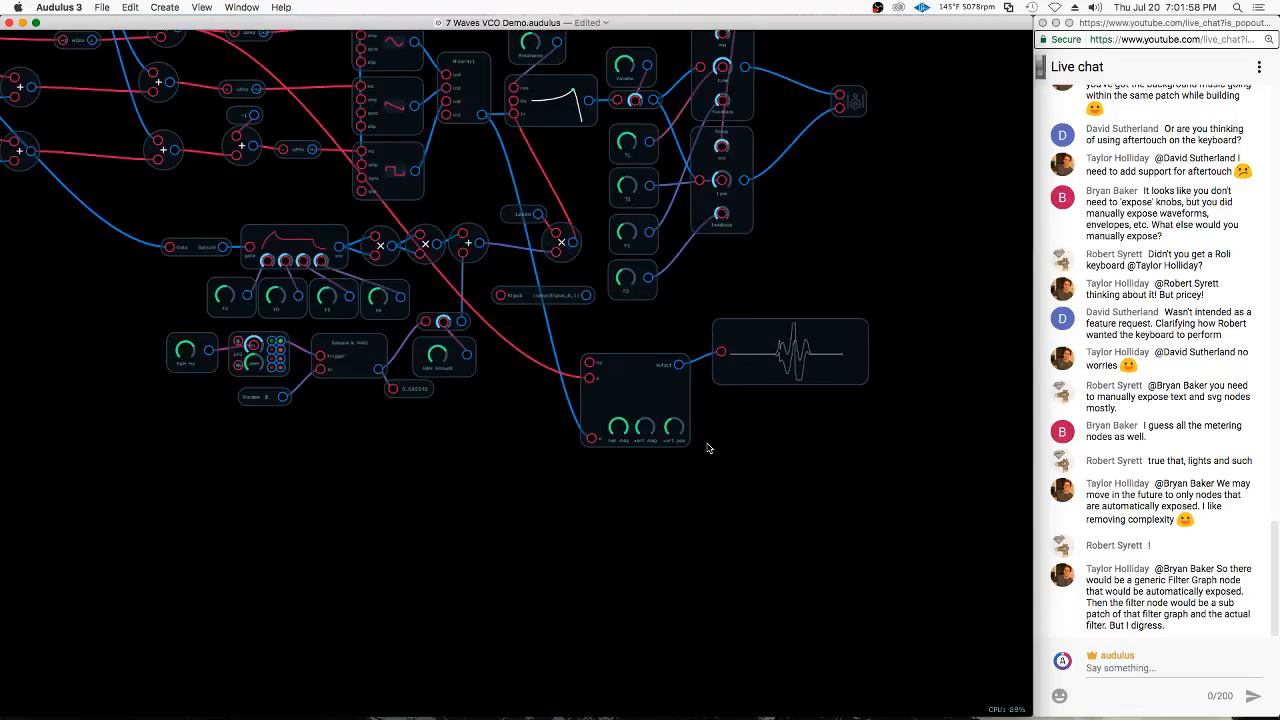
drag(625, 66, 623, 82)
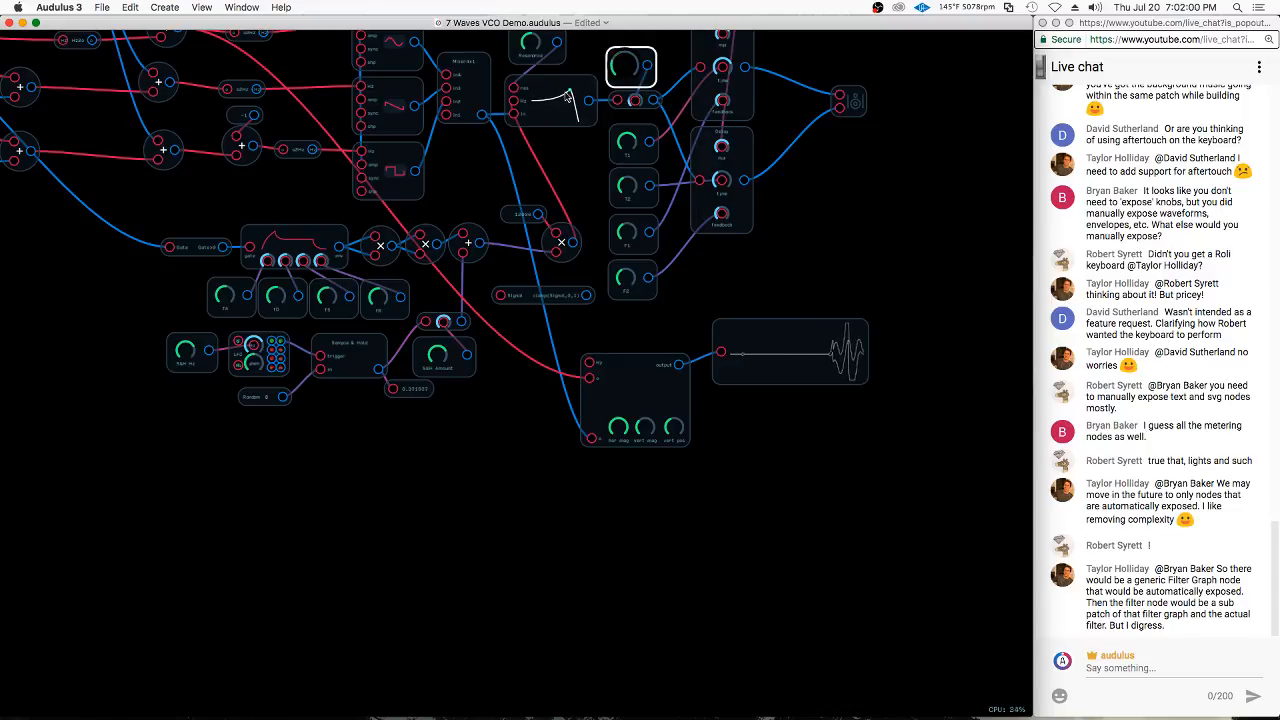
click(734, 392)
click(734, 380)
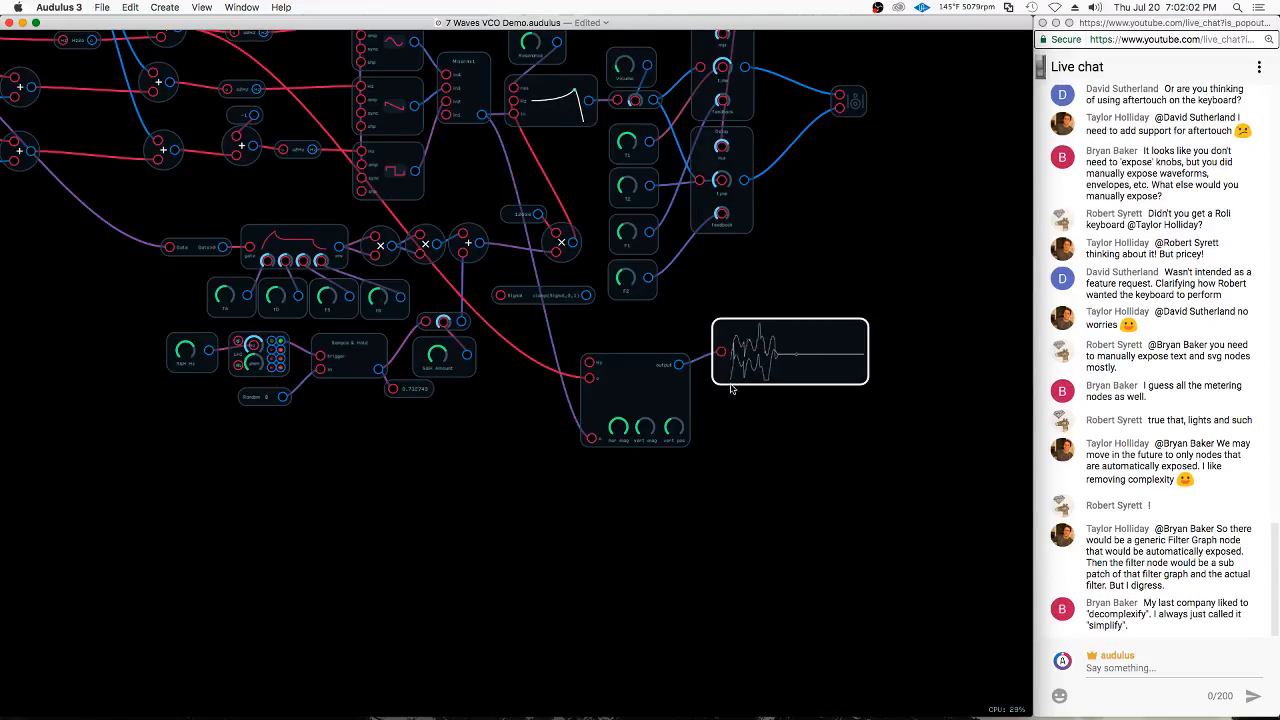
click(733, 394)
scroll(733, 394, up, 1)
click(735, 380)
right_click(789, 368)
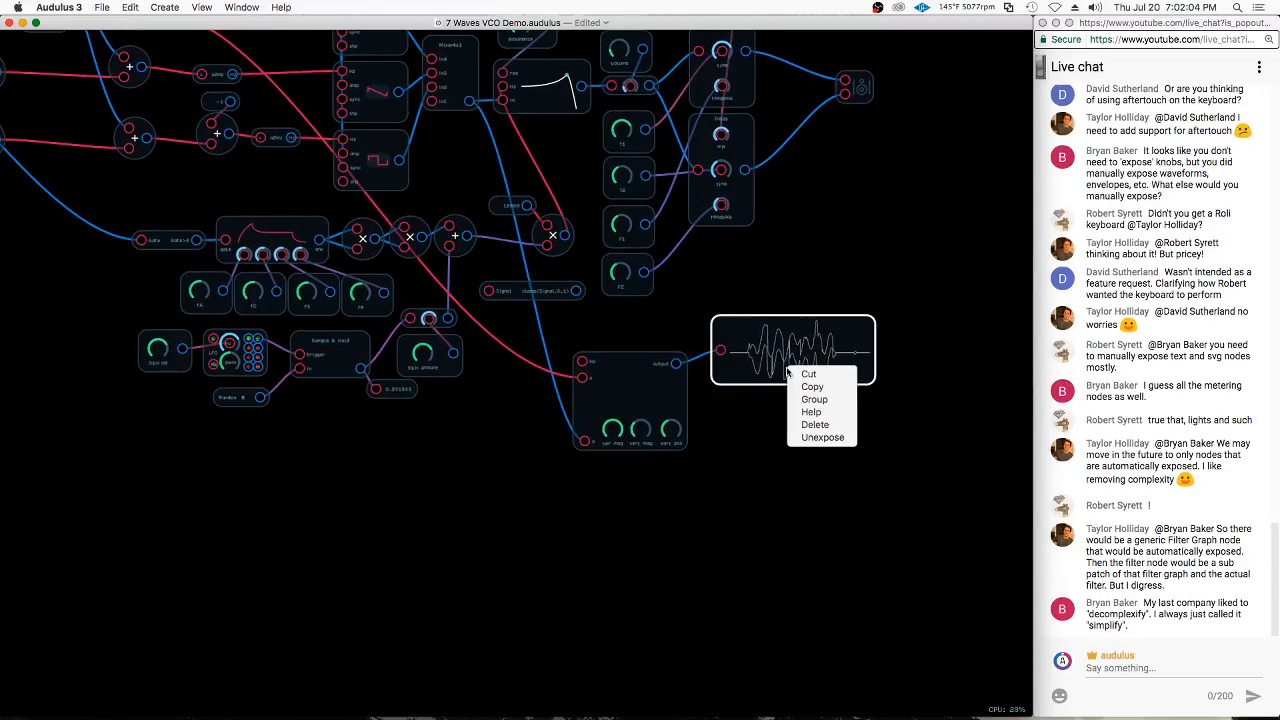
Return to the front panel and move the oscilloscope waveform beside the Resonance and S&H knobs, below the A–R knobs
click(720, 503)
double_click(768, 490)
click(537, 266)
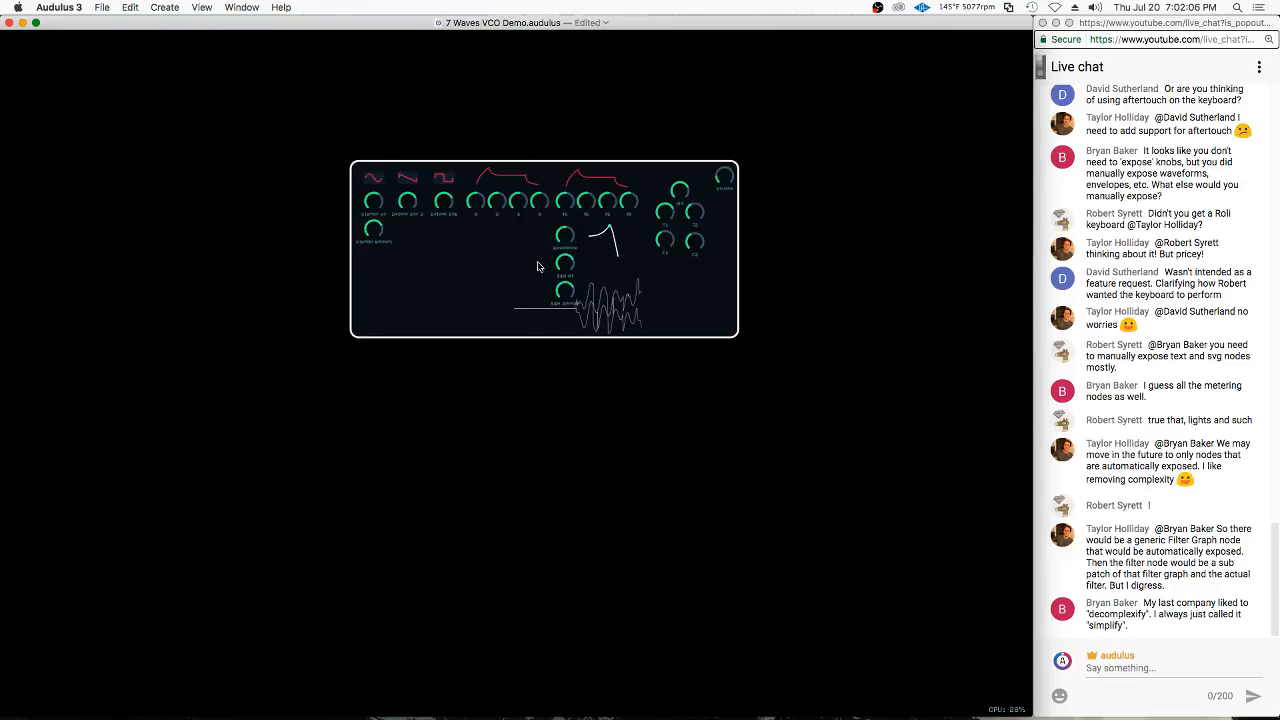
right_click(701, 302)
click(606, 334)
drag(629, 311, 510, 261)
scroll(518, 258, up, 5)
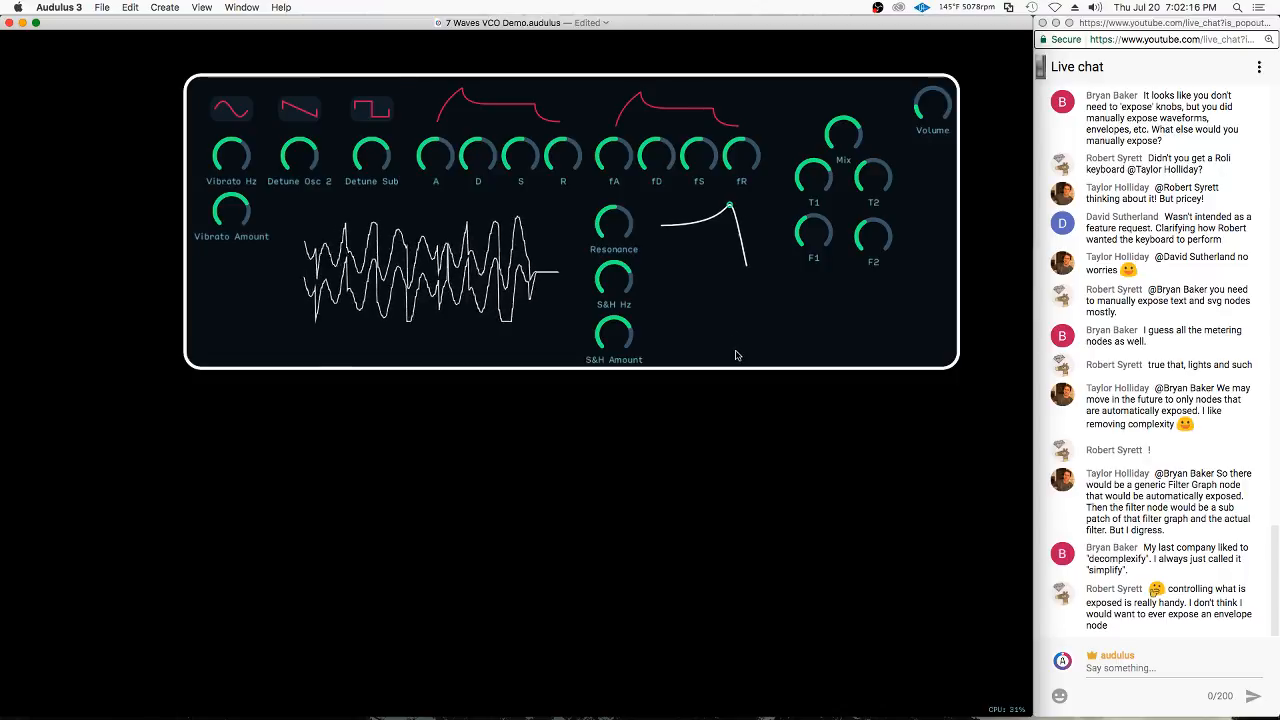
Inside the synth's patch, connect the filter's output to the oscilloscope module's a input, and return to the front panel
double_click(791, 331)
scroll(712, 470, down, 3)
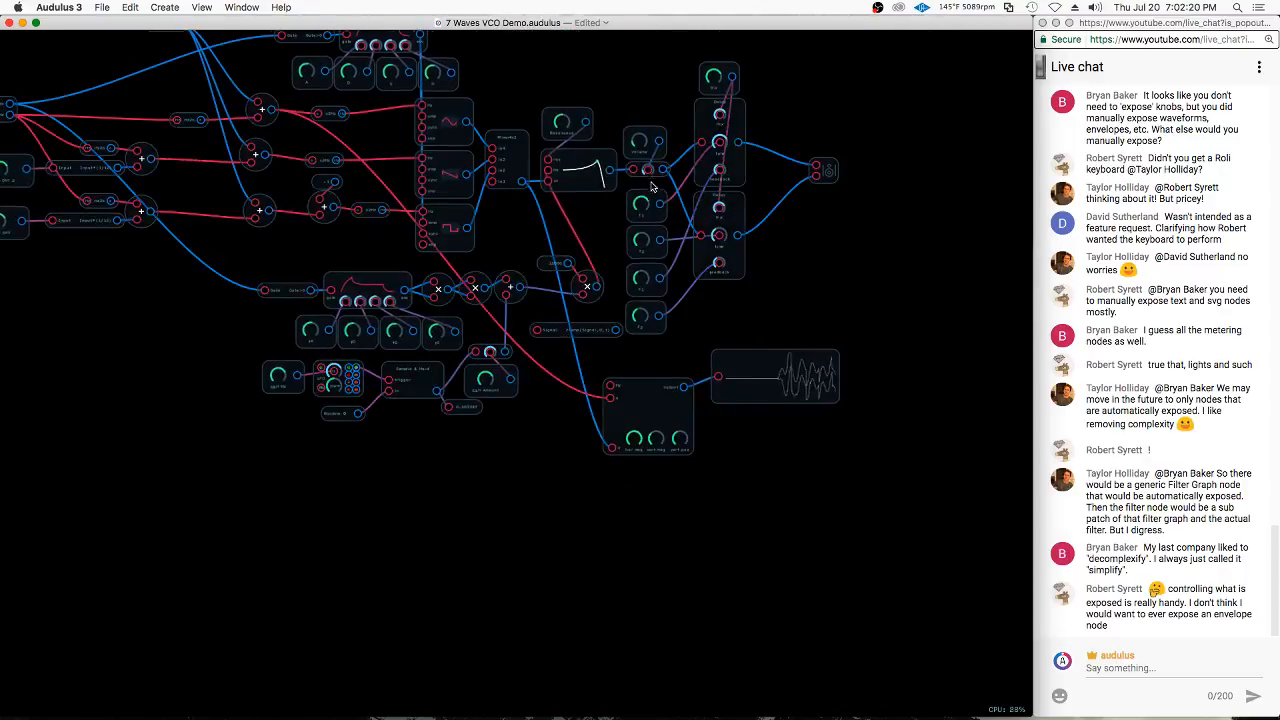
scroll(632, 230, up, 5)
drag(596, 166, 600, 541)
click(629, 529)
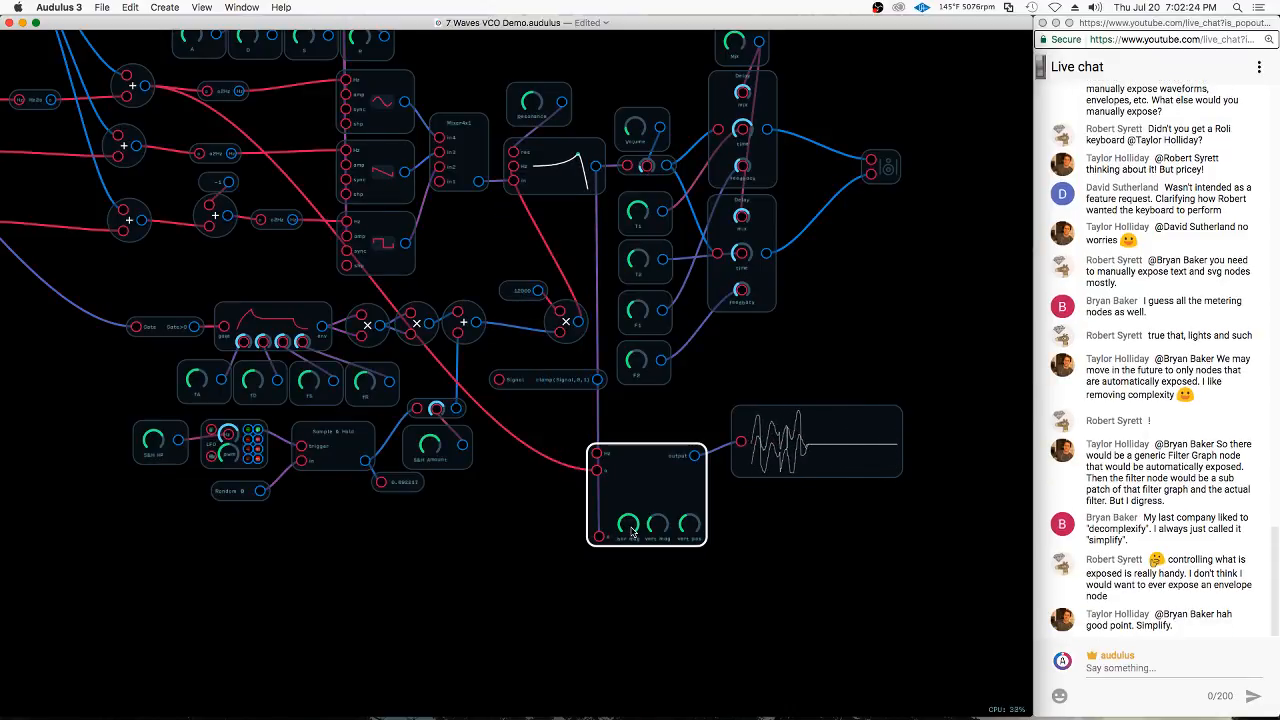
click(731, 529)
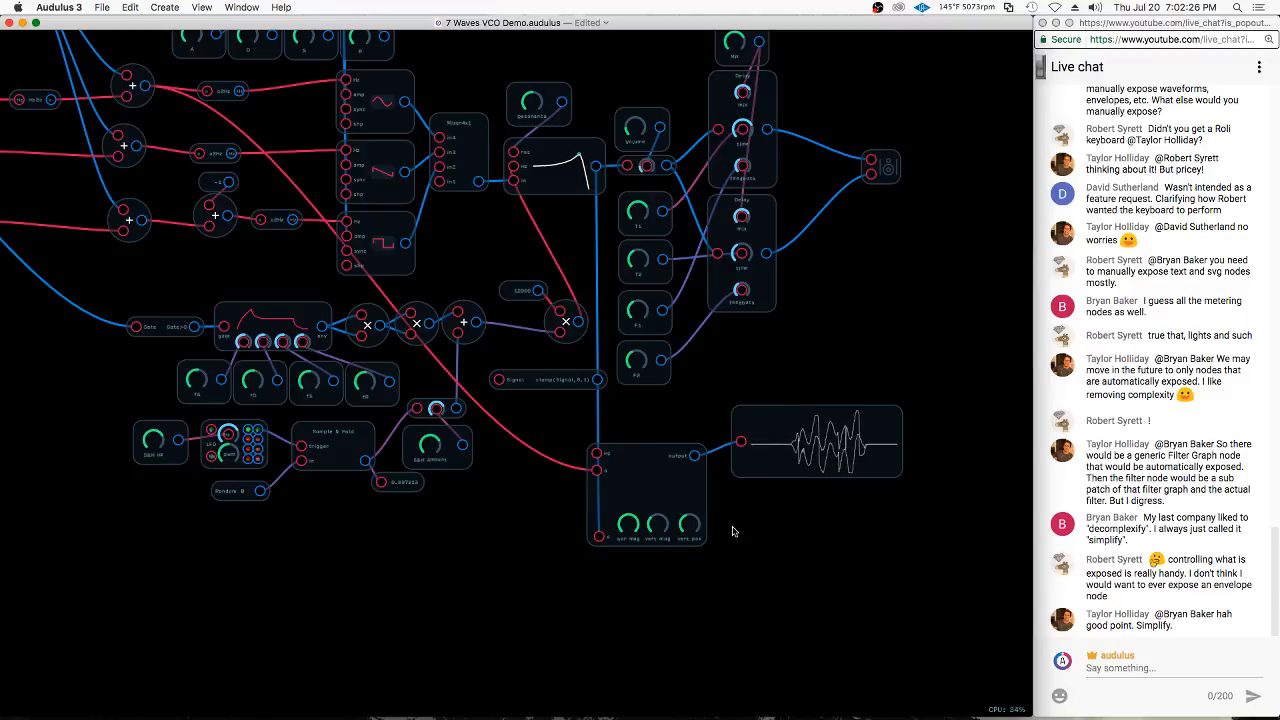
double_click(704, 317)
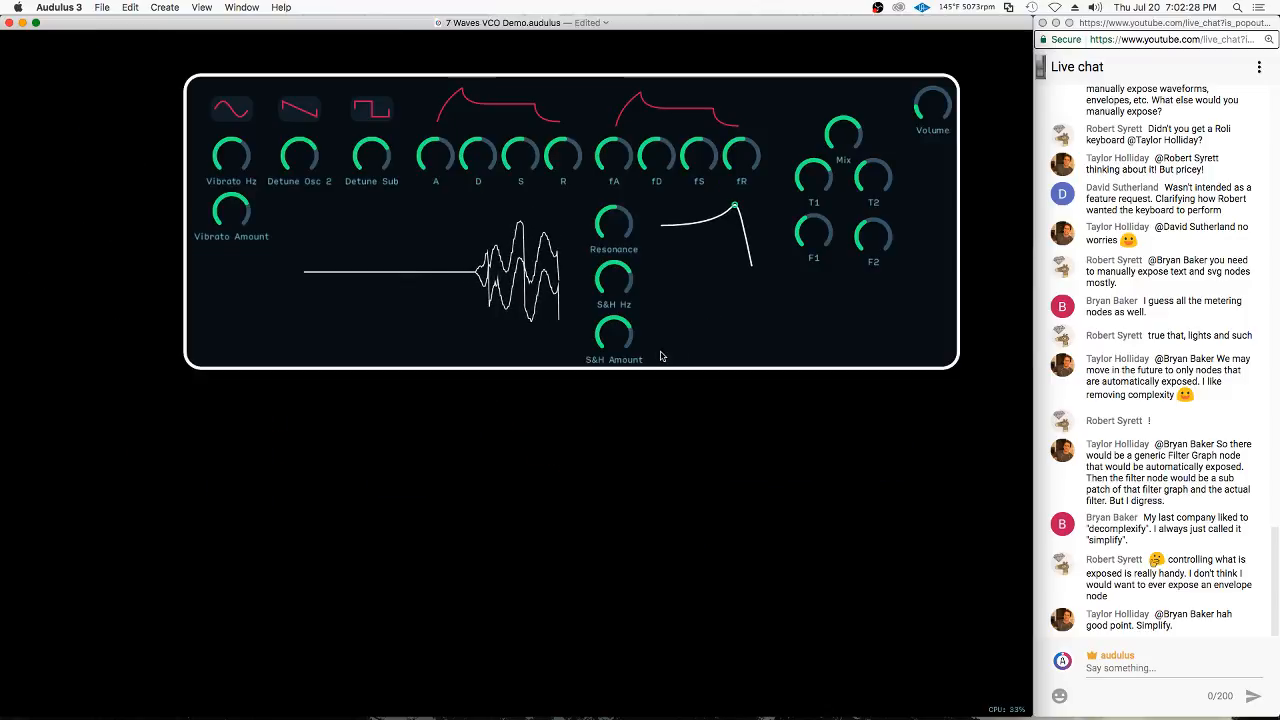
Align the F2 knob level with F1 and nudge the Volume knob slightly inward from the panel's corner
drag(829, 330, 772, 393)
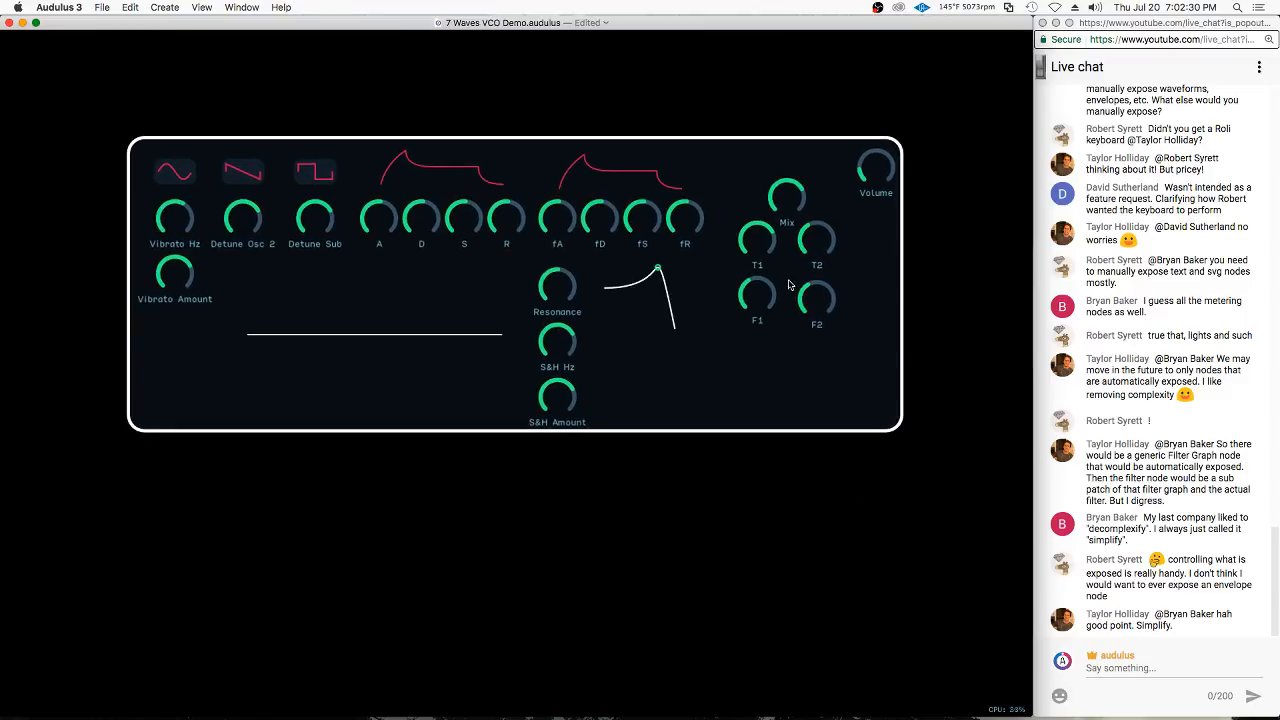
drag(811, 296, 813, 292)
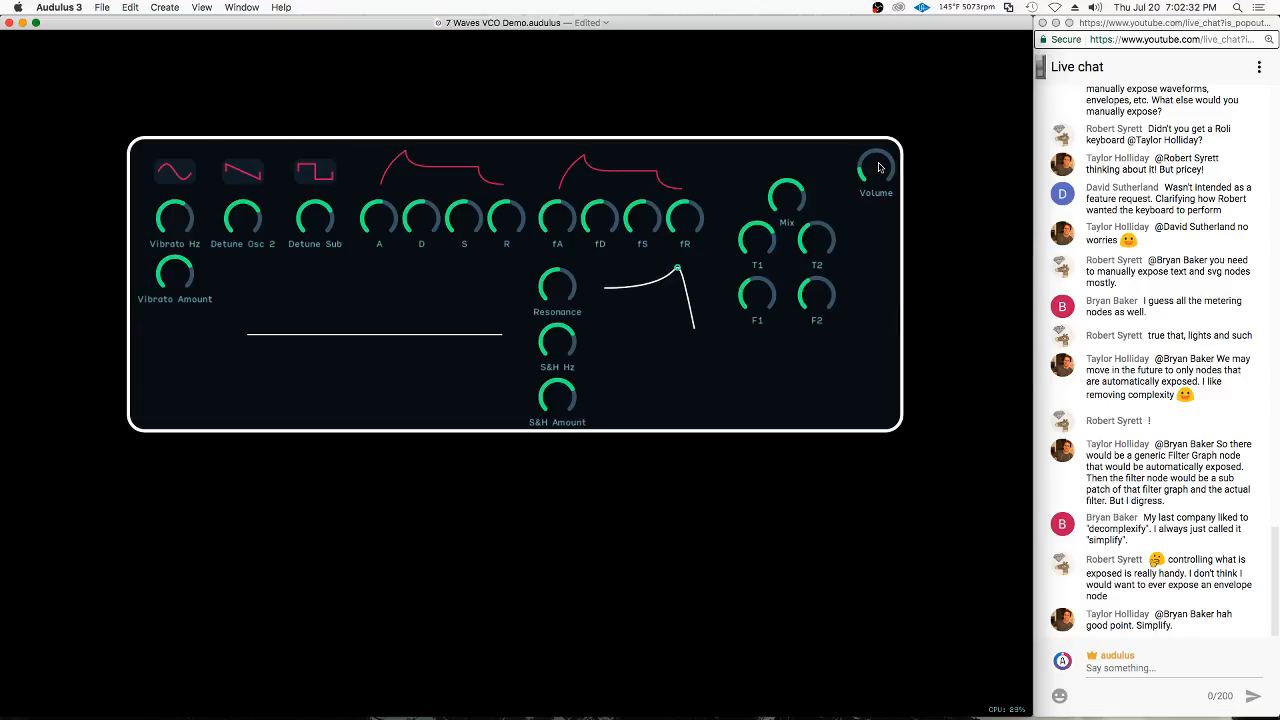
drag(879, 167, 873, 168)
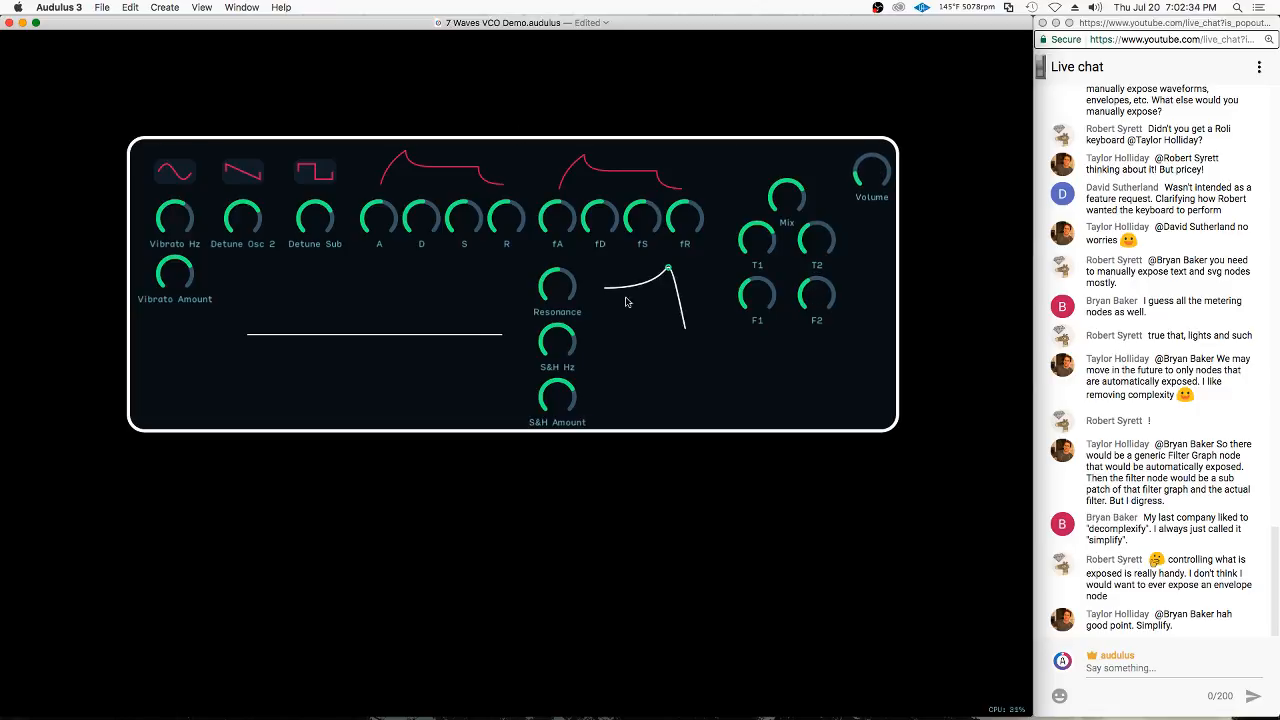
Add a Text node inside the synth's patch, in the empty space above the envelope, and open it for editing
double_click(183, 329)
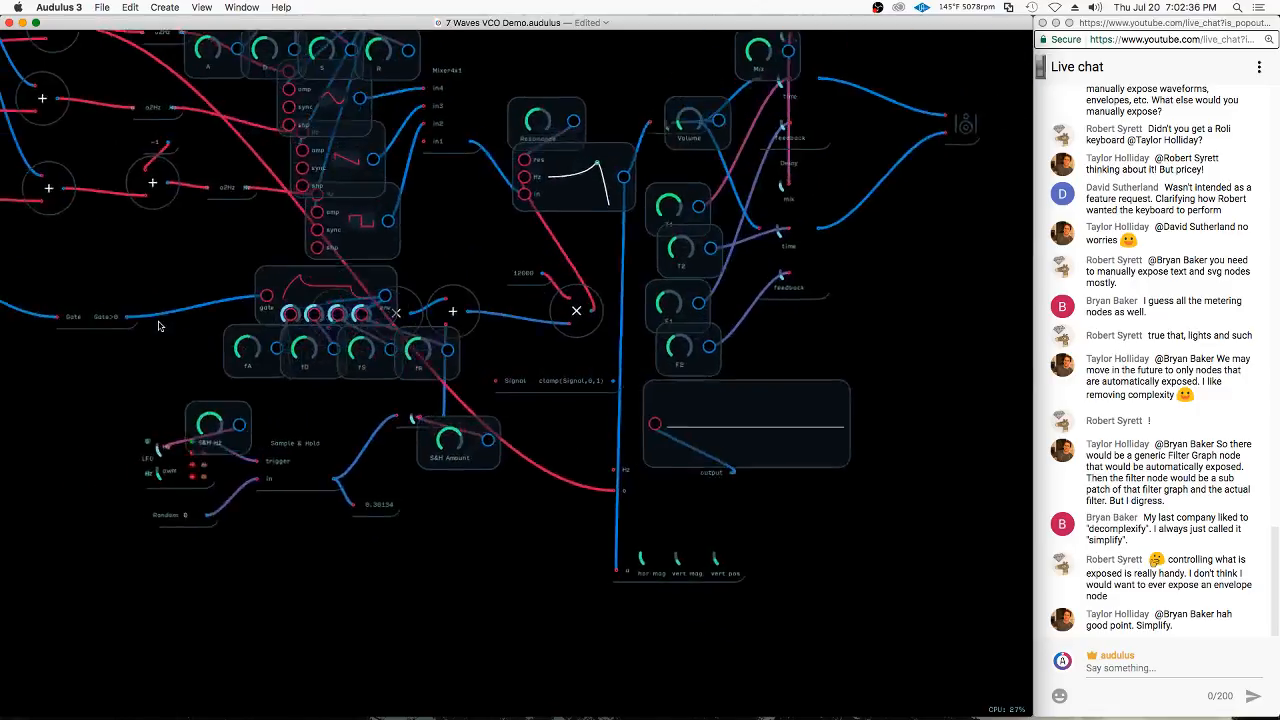
scroll(571, 622, down, 5)
scroll(416, 164, up, 2)
scroll(416, 160, up, 5)
right_click(432, 163)
mouse_move(464, 173)
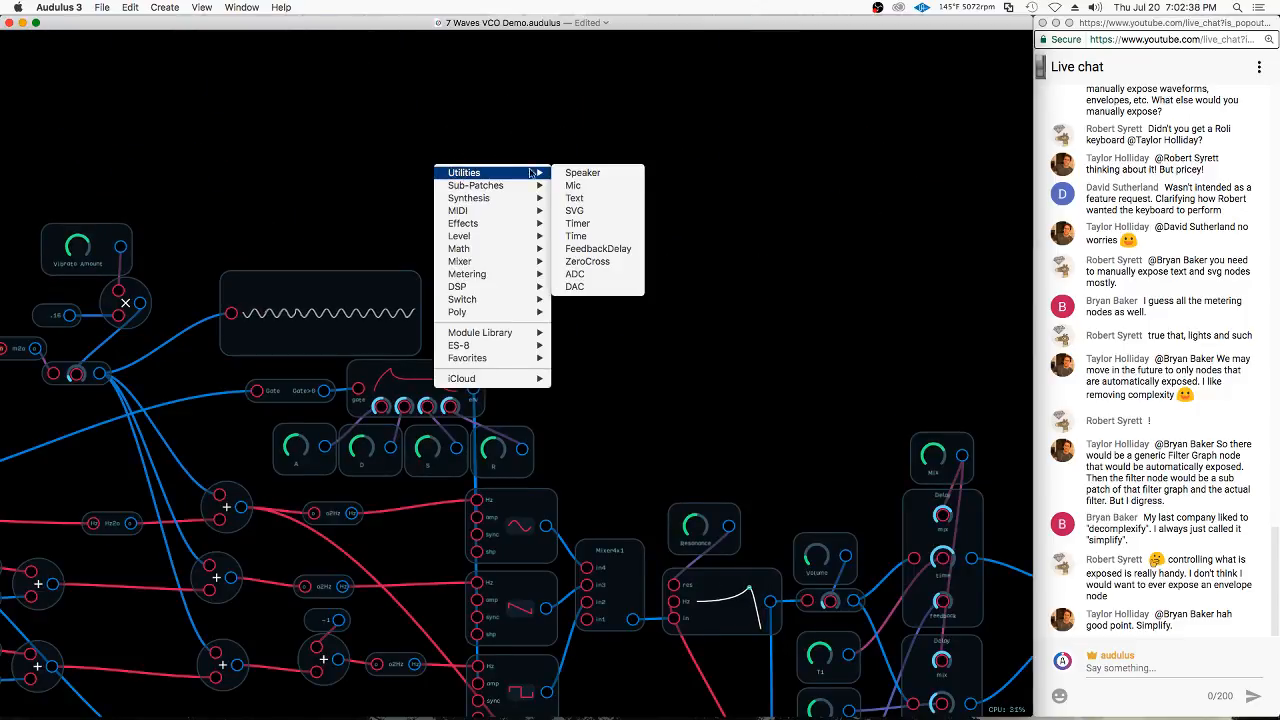
click(590, 199)
scroll(410, 168, up, 6)
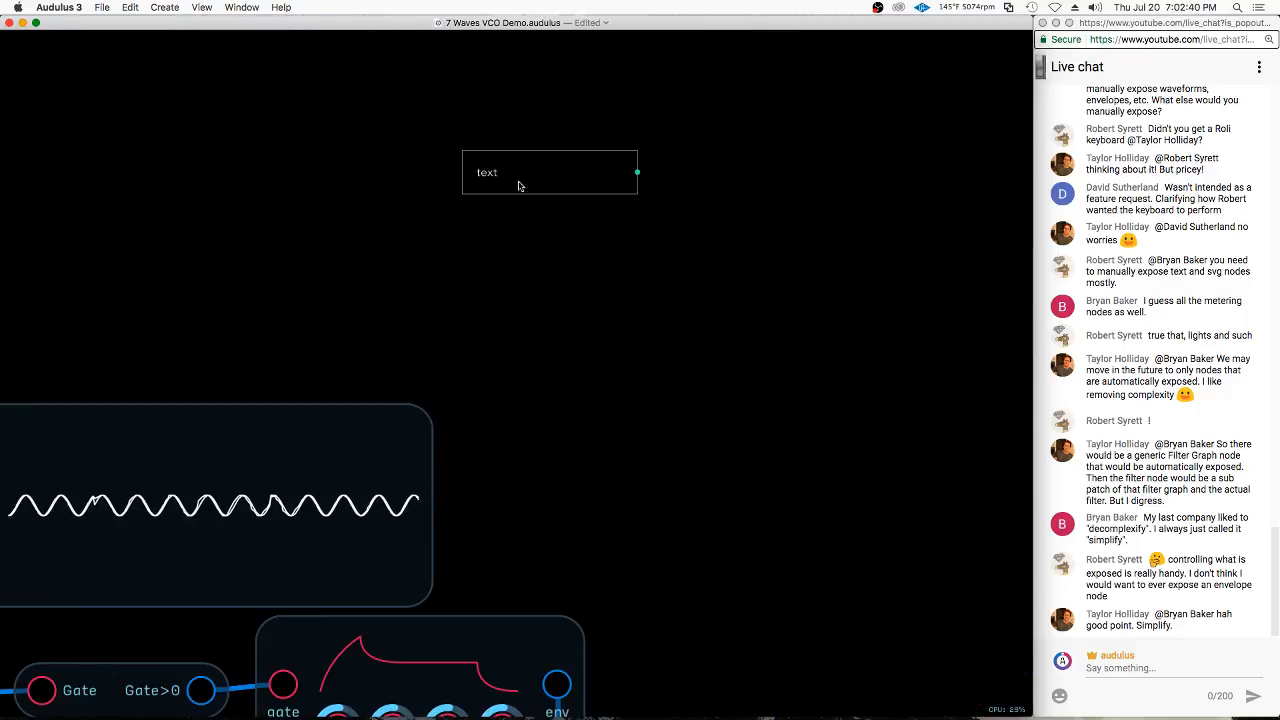
drag(517, 186, 533, 307)
right_click(540, 308)
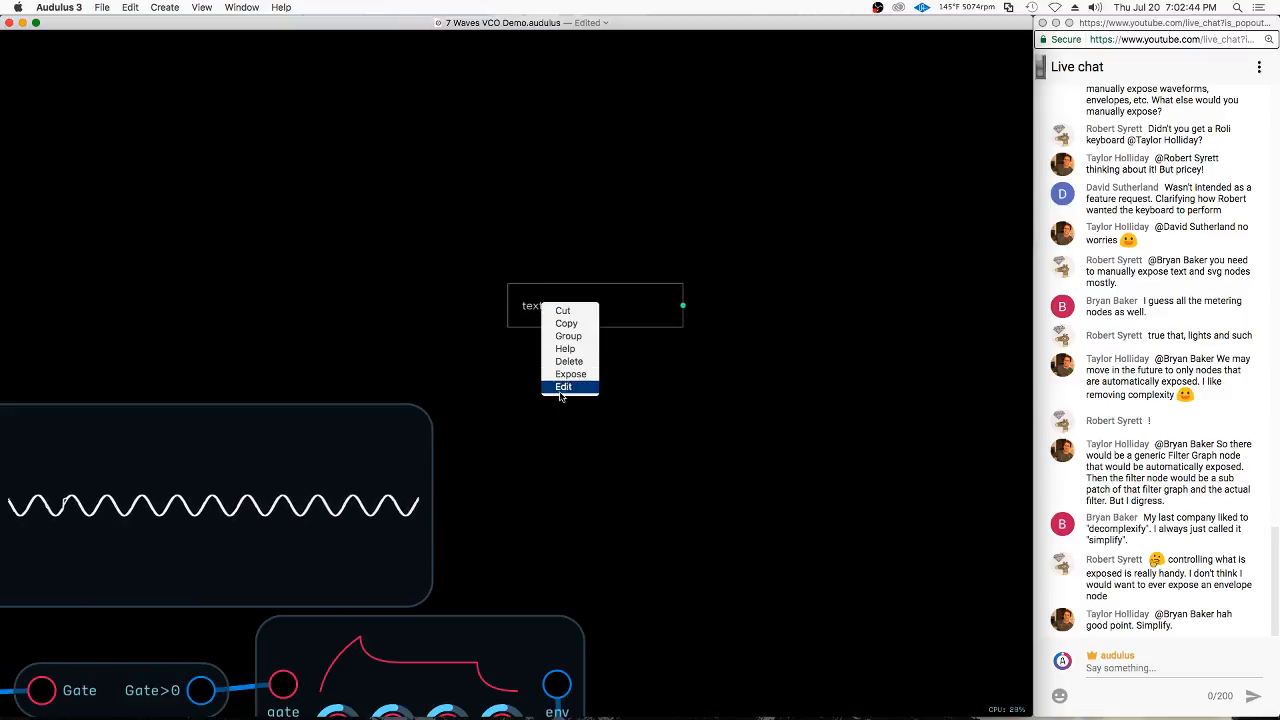
click(560, 390)
Expose the Text node and return to the front panel to view it
right_click(538, 310)
click(561, 377)
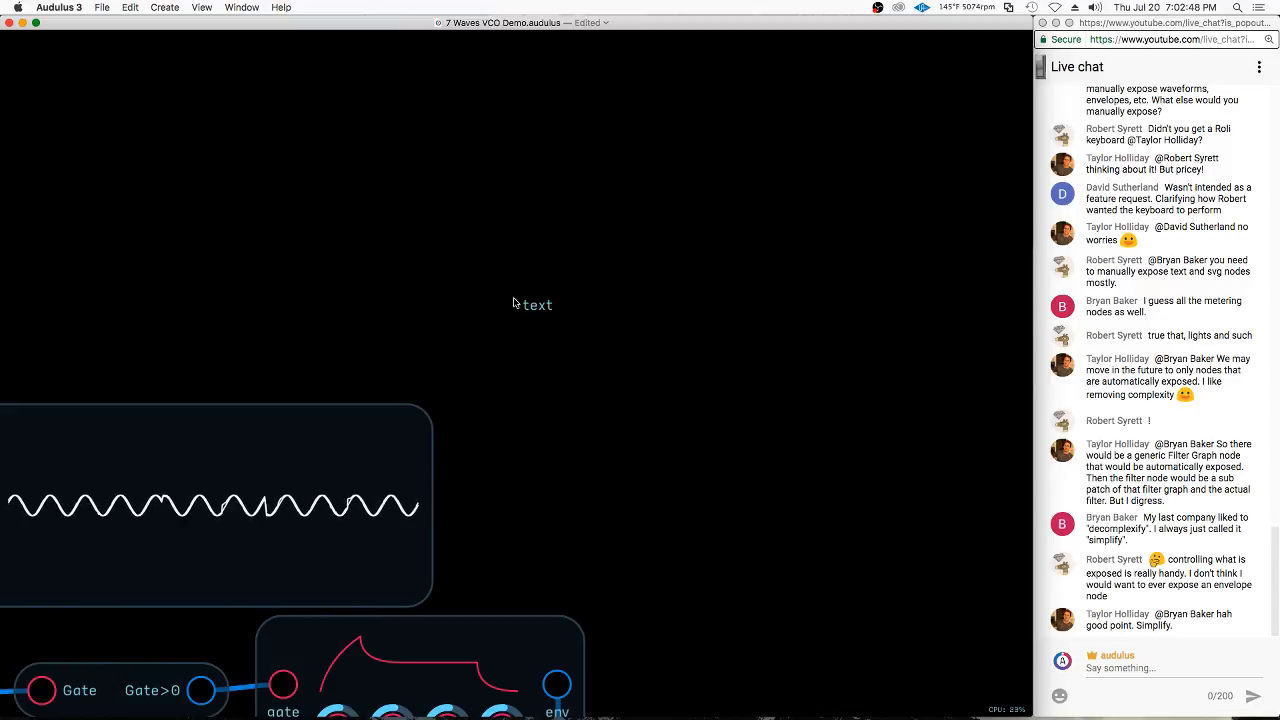
double_click(542, 312)
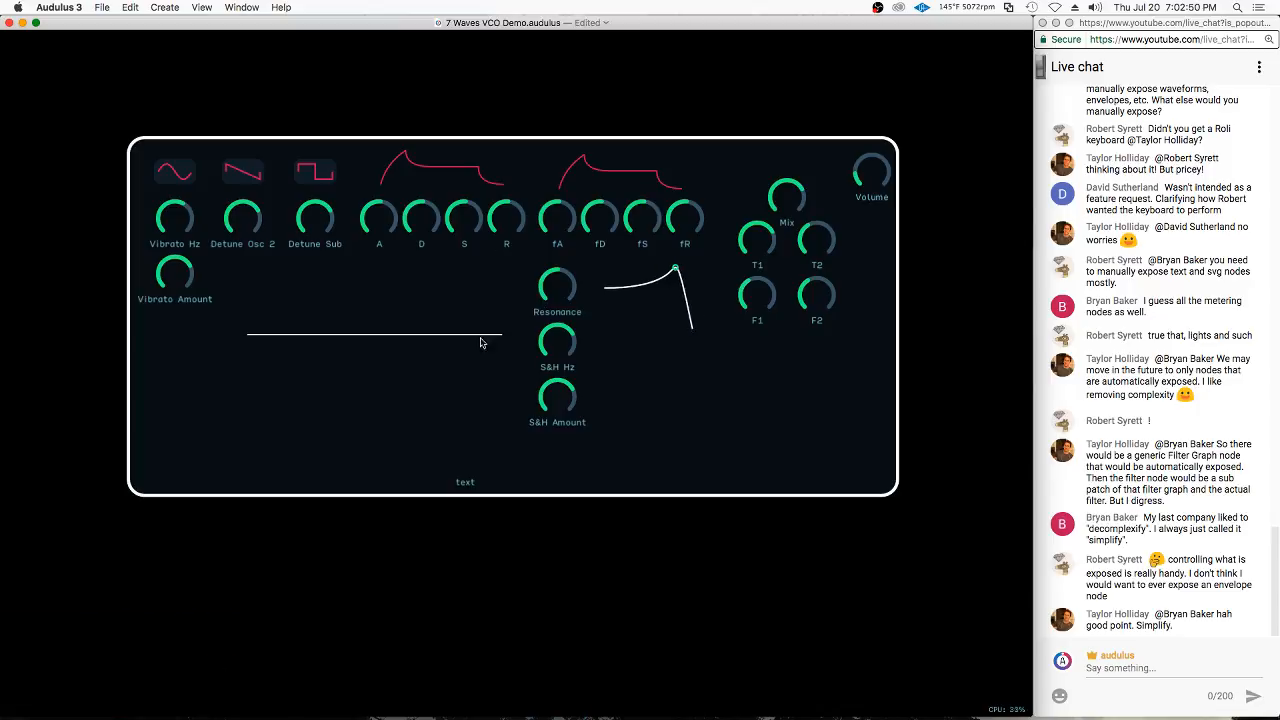
Unexpose the Text node inside the synth's patch and go back to the front panel
double_click(532, 485)
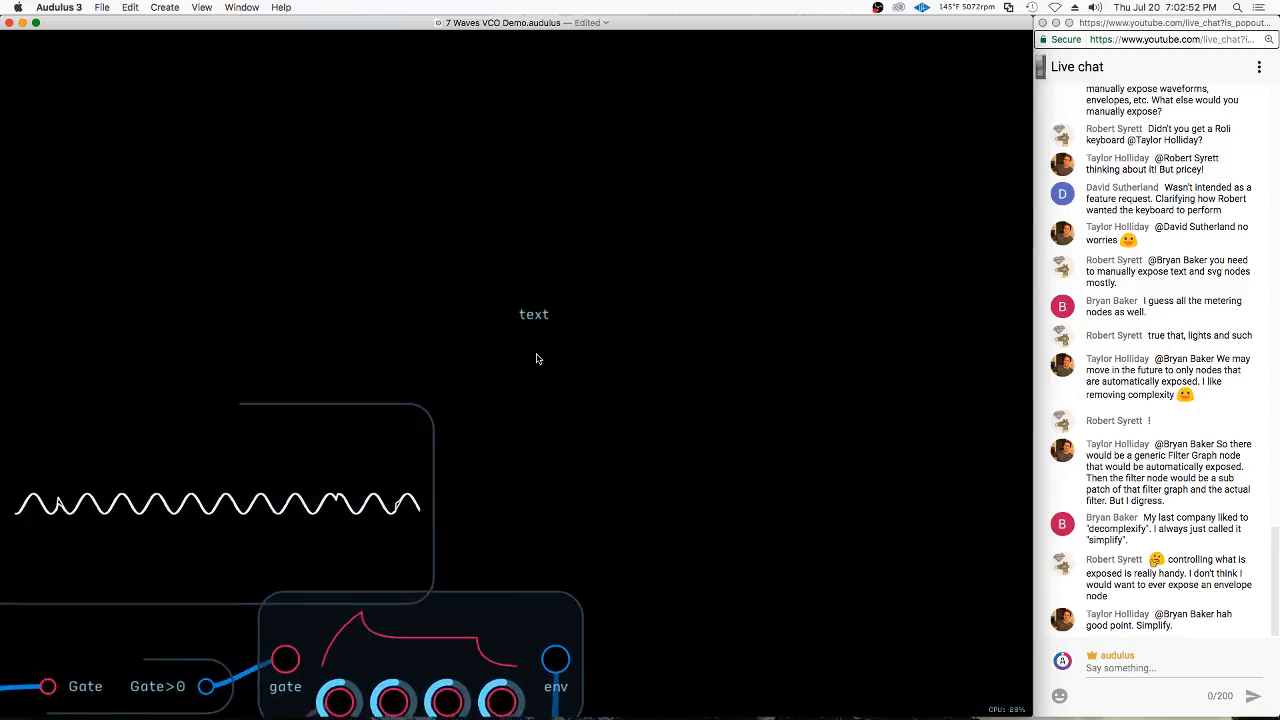
right_click(537, 307)
click(574, 390)
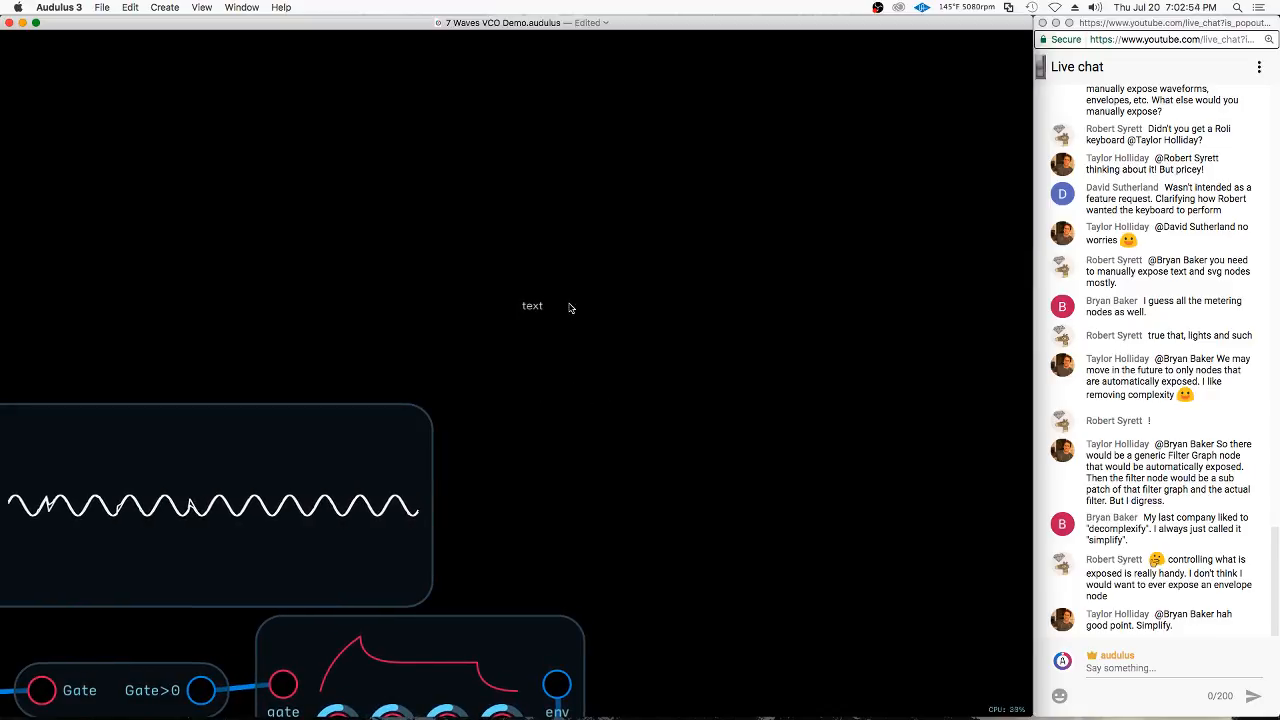
double_click(537, 316)
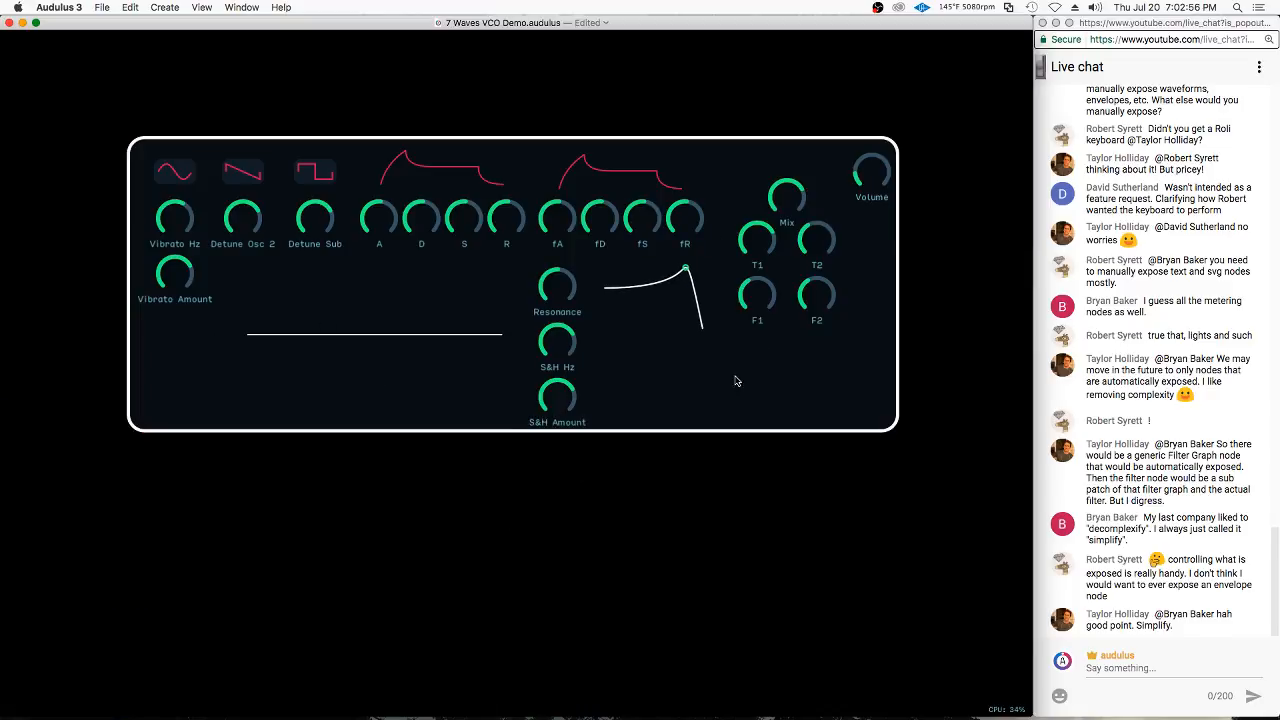
Expose the Text node inside the synth's patch and change its text to "3 Osc Sub Synth"
double_click(707, 409)
drag(541, 311, 556, 304)
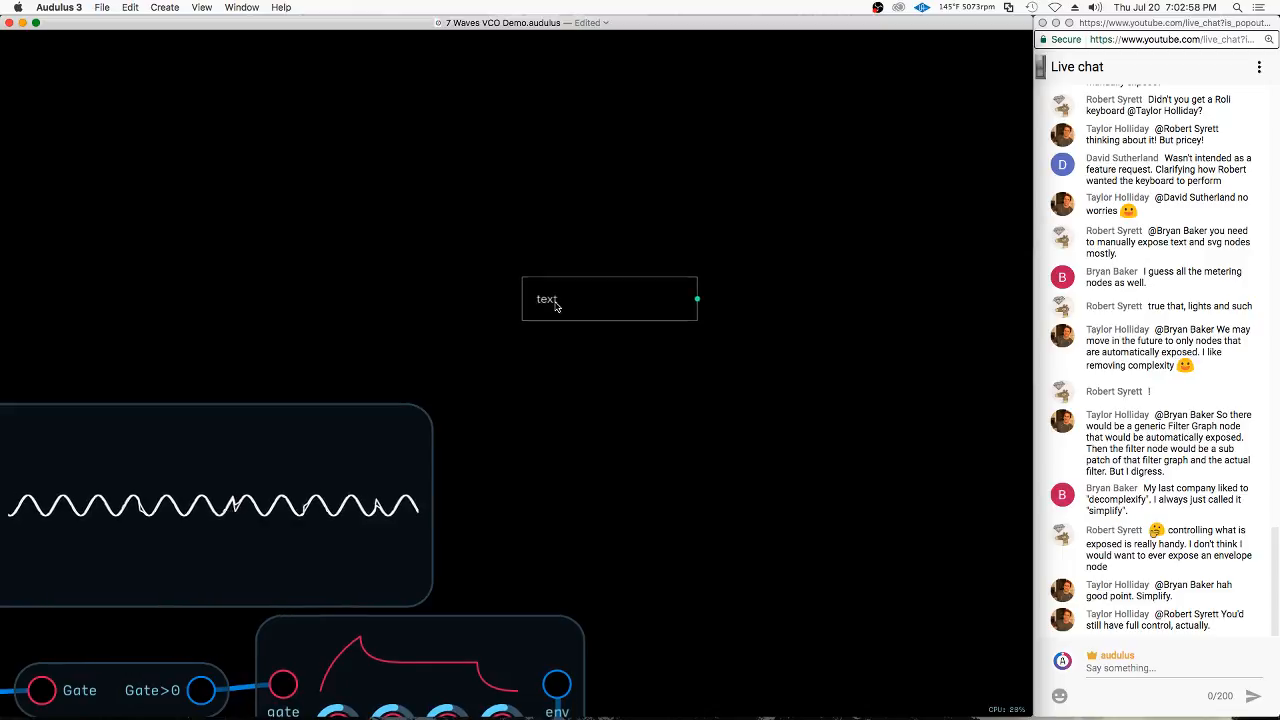
right_click(552, 299)
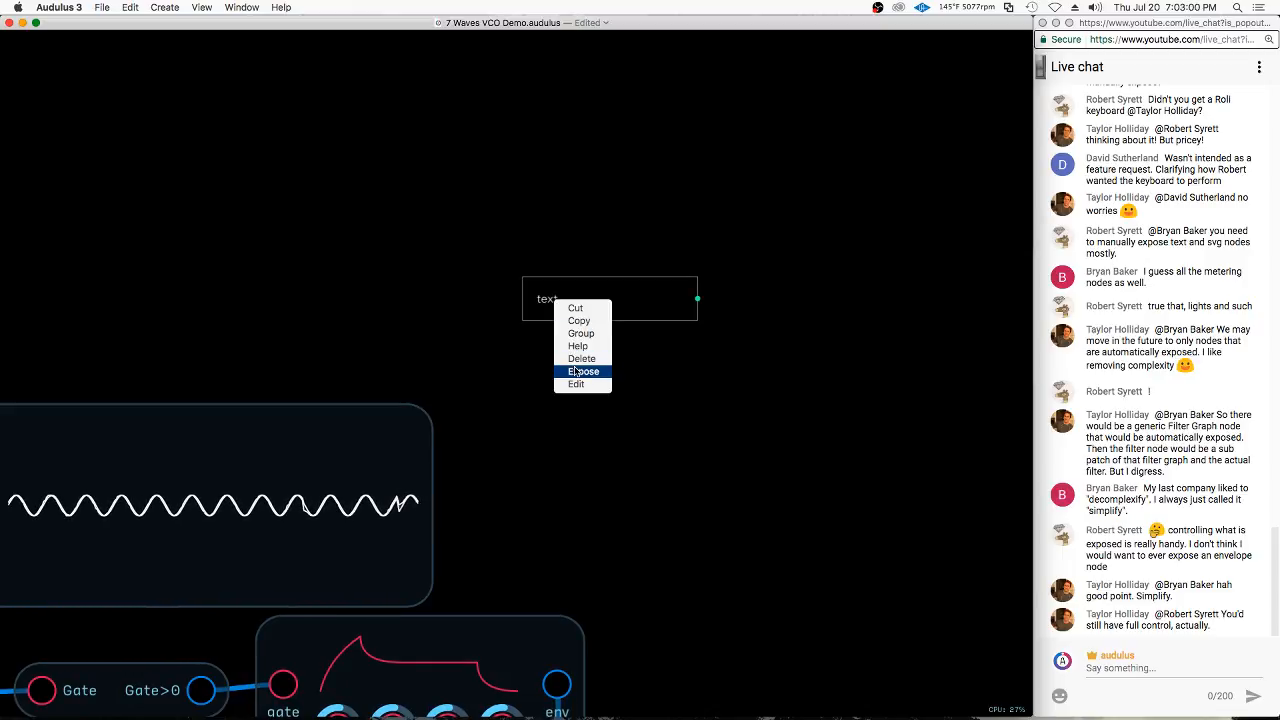
click(580, 369)
right_click(548, 297)
click(568, 385)
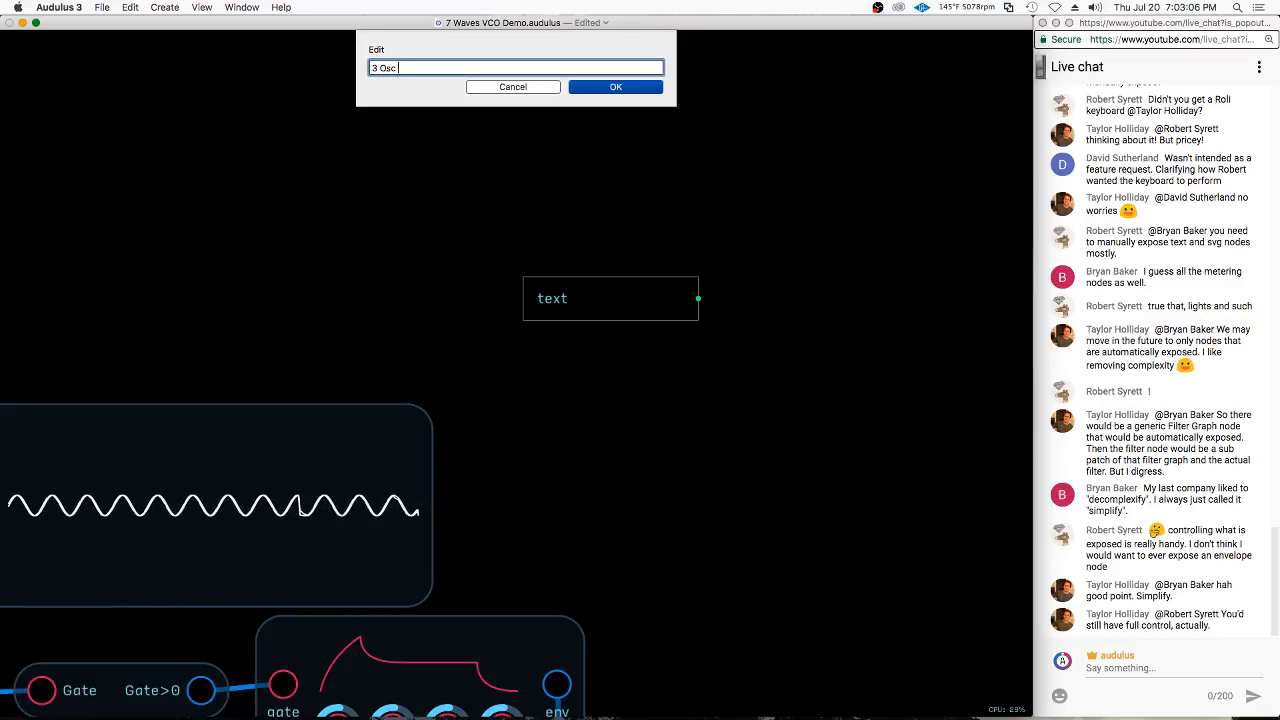
text(3 Osc Sub Synth)
key(Return)
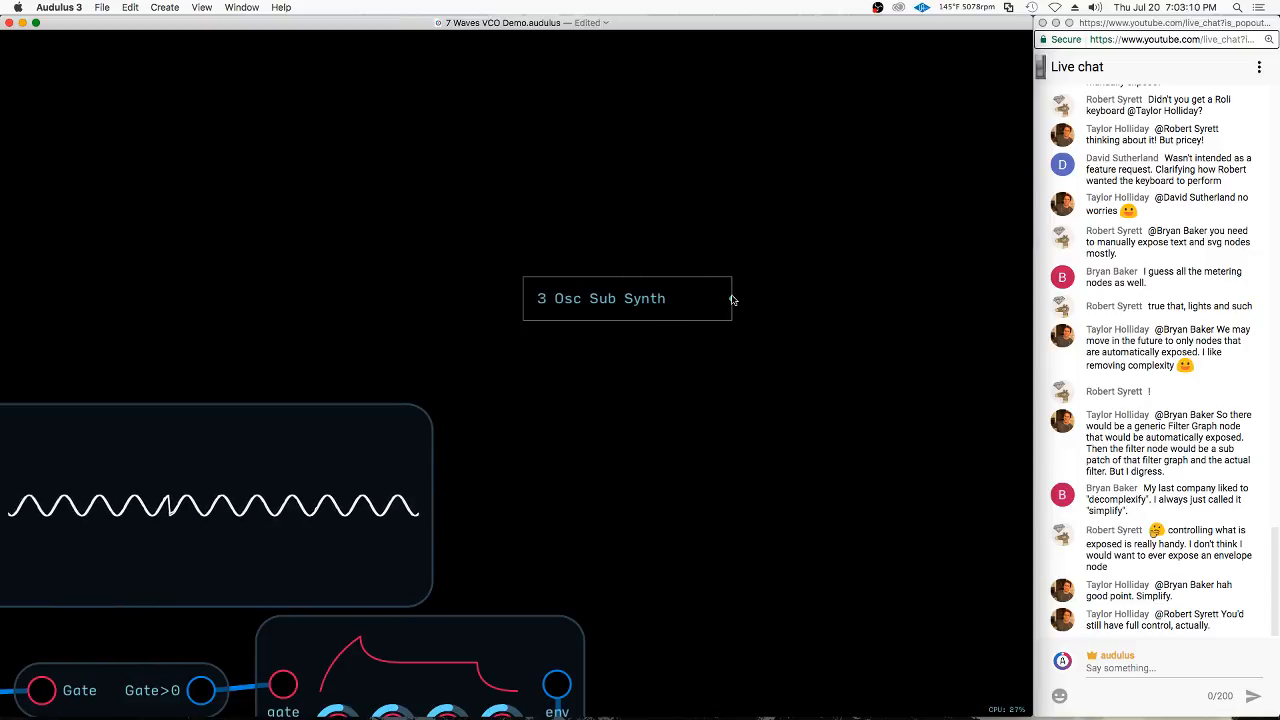
Return to the front panel and move the "3 Osc Sub Synth" label above the oscillator waveform icons
key(Escape)
right_click(614, 466)
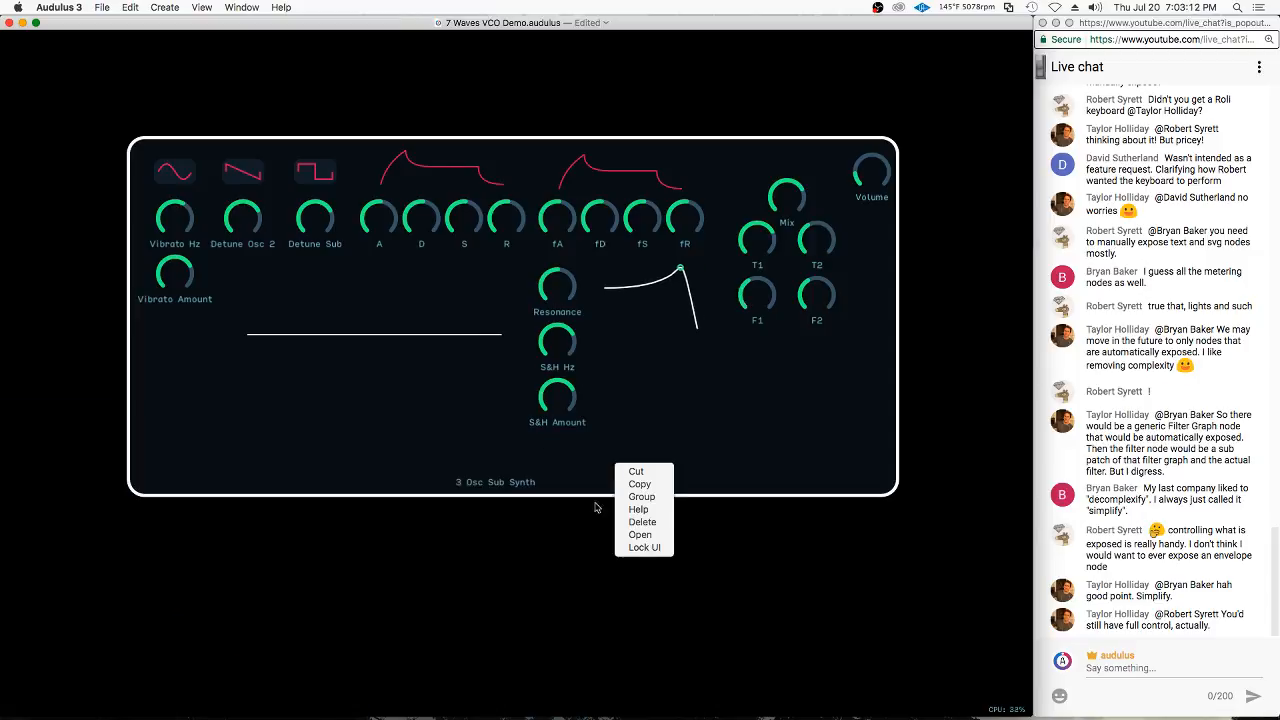
click(630, 548)
drag(523, 483, 268, 146)
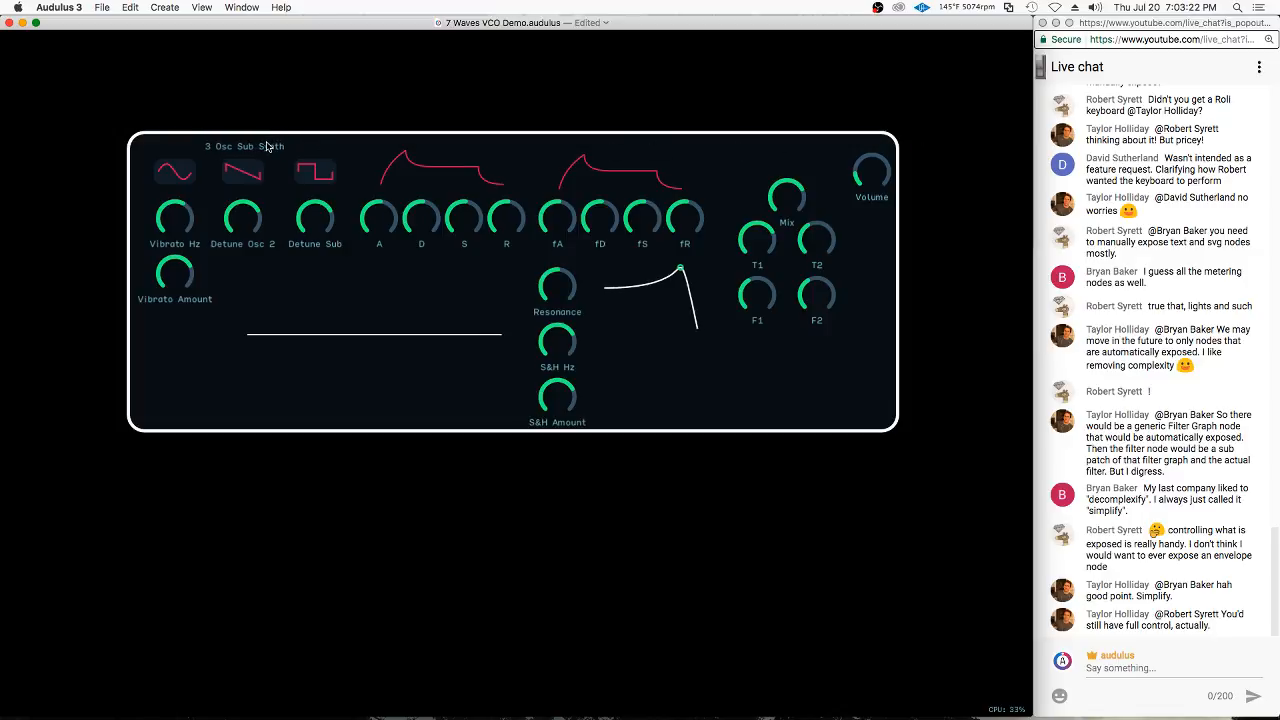
Inside the synth's patch, duplicate the title Text node, place the copy below it, and change its text to "VCA"
double_click(551, 153)
key(super+d)
drag(667, 247, 641, 369)
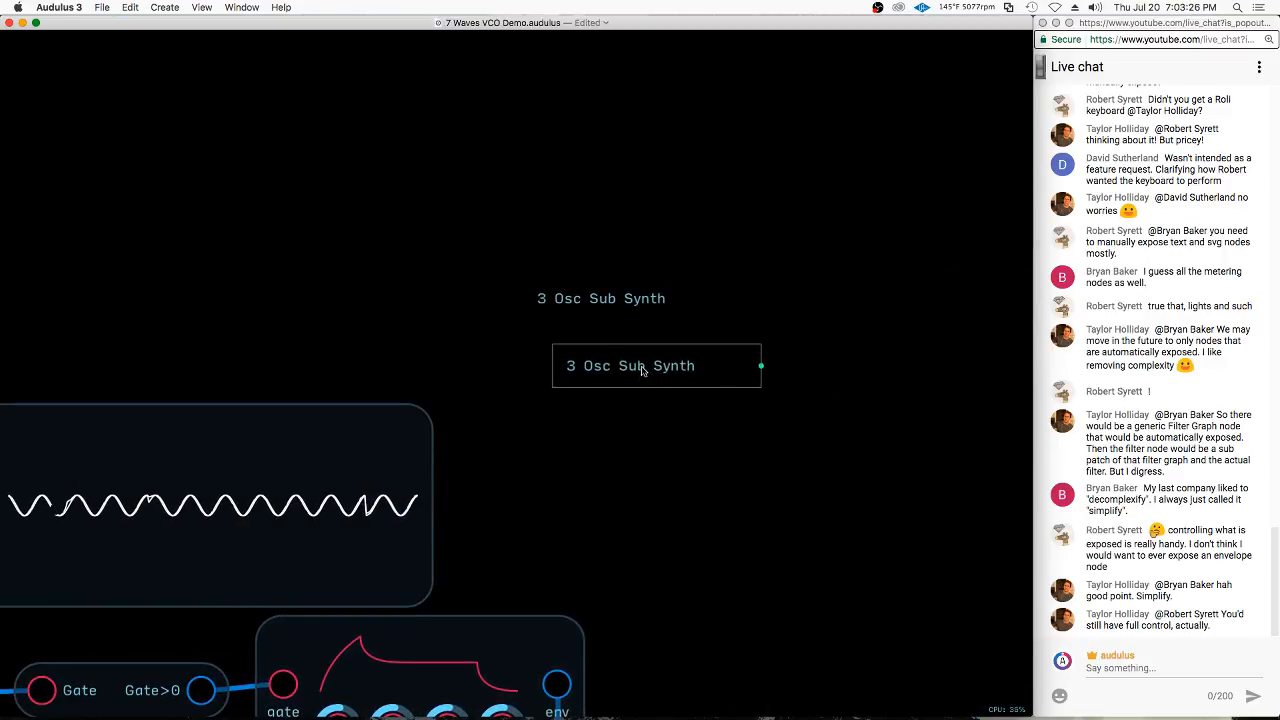
right_click(642, 369)
click(667, 449)
text(VCA)
key(Return)
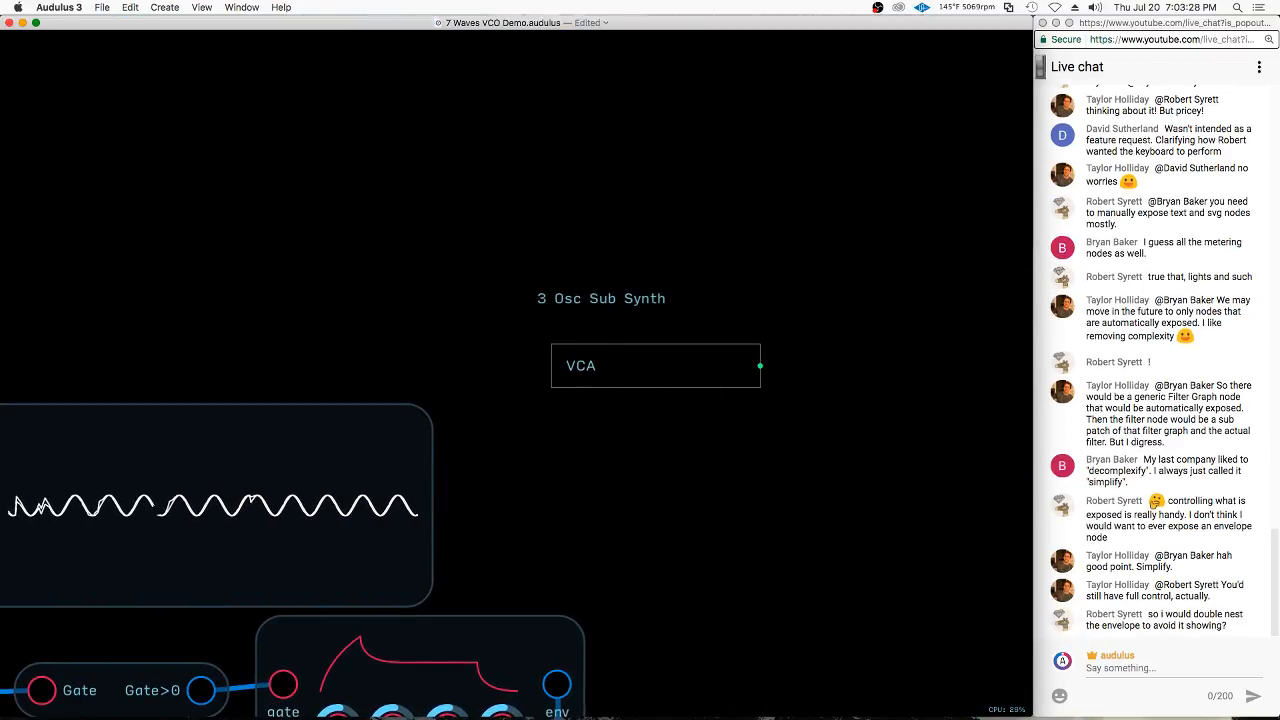
Duplicate the VCA text node, place the copy beneath it, and change its text to "VCF"
key(super+d)
drag(648, 318, 588, 420)
right_click(587, 418)
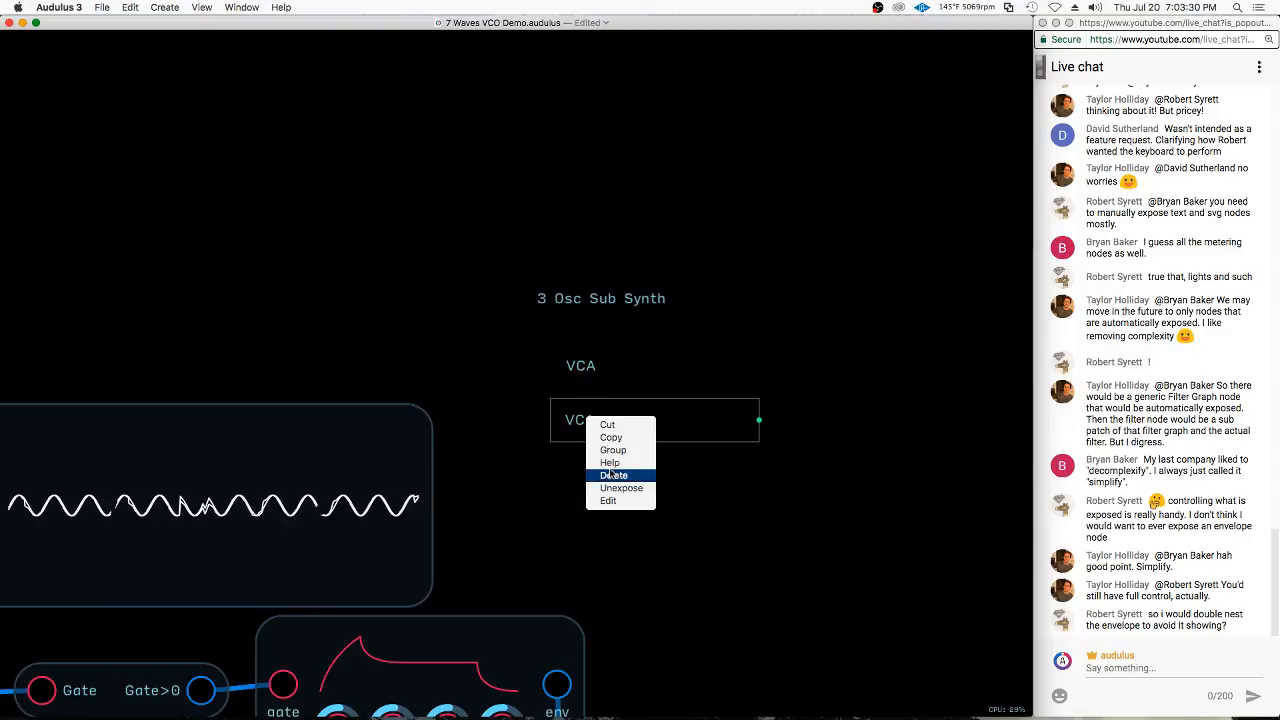
click(608, 500)
text(VCF)
key(Return)
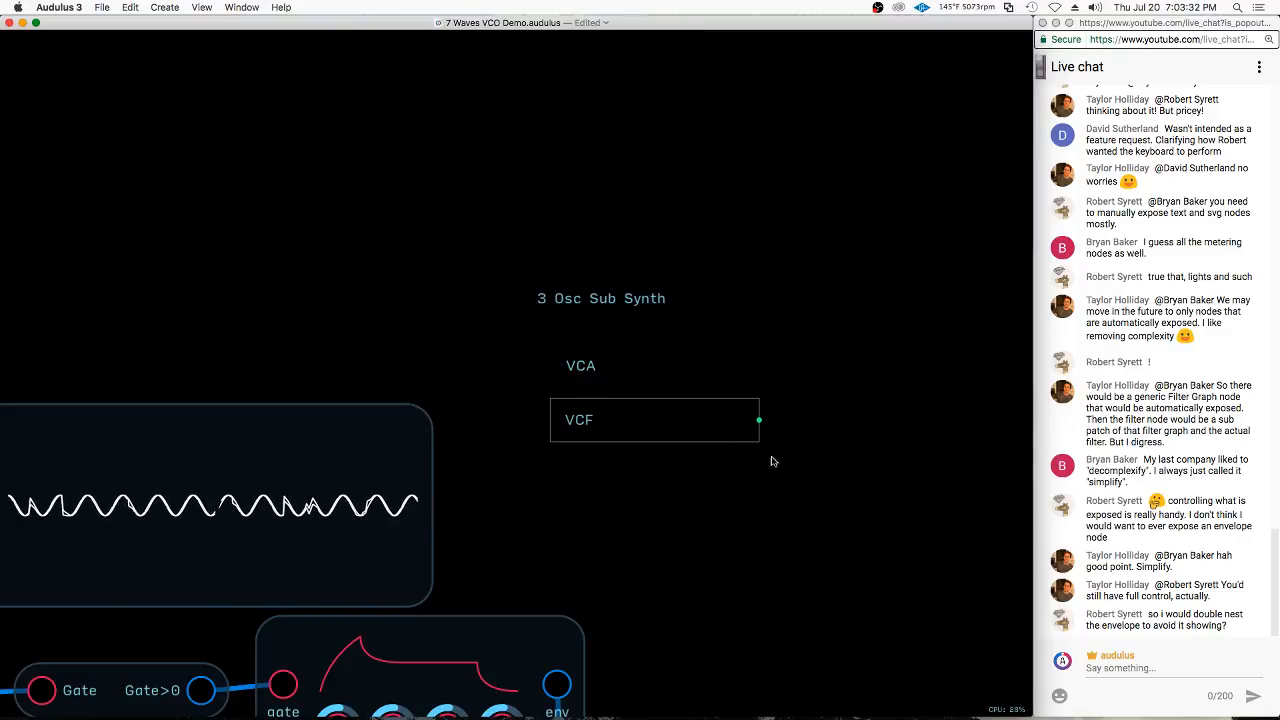
Duplicate the VCF text node, place the copy beneath it, and change its text to "Delay"
click(700, 494)
click(593, 420)
key(super+d)
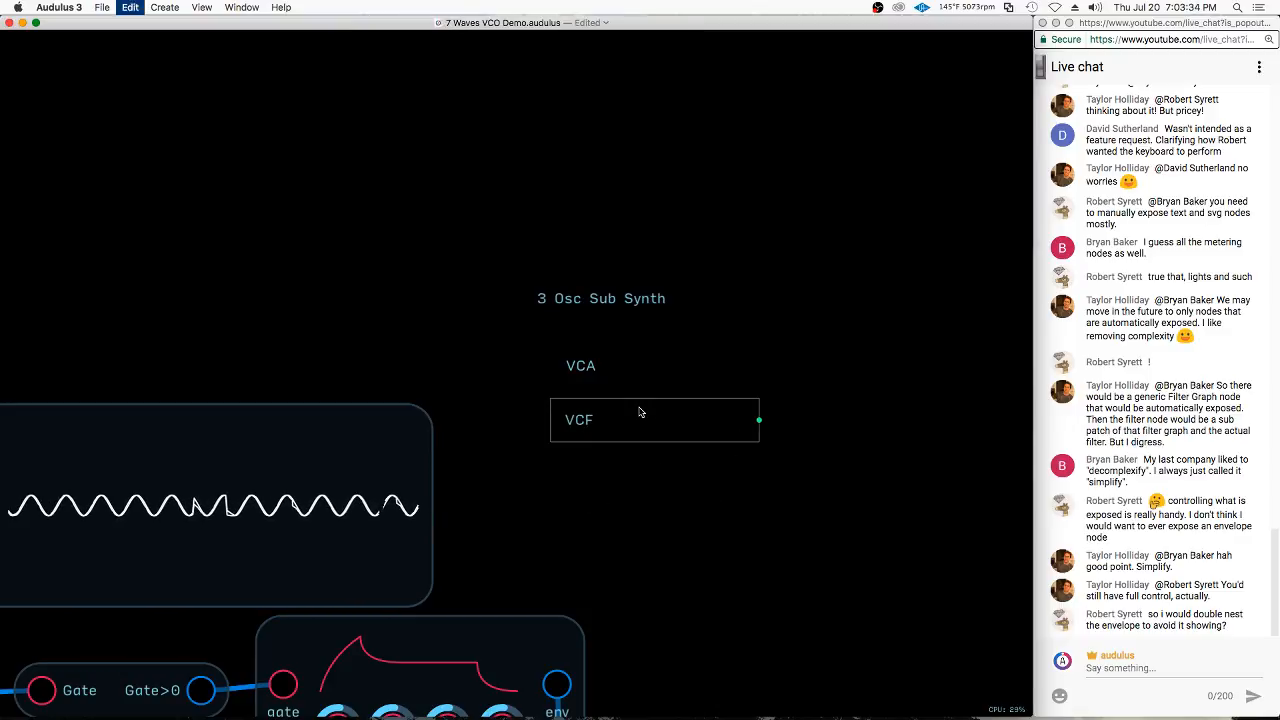
drag(640, 412, 655, 453)
right_click(588, 458)
click(632, 554)
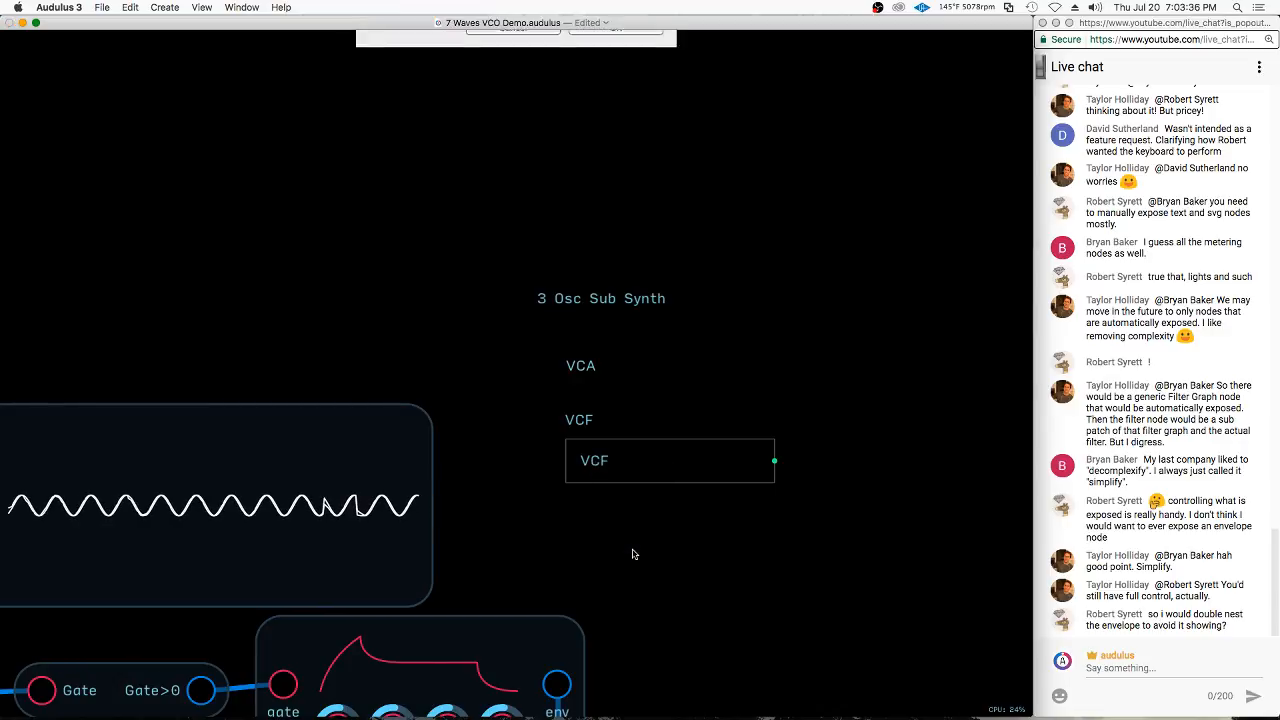
text(Delay)
key(Return)
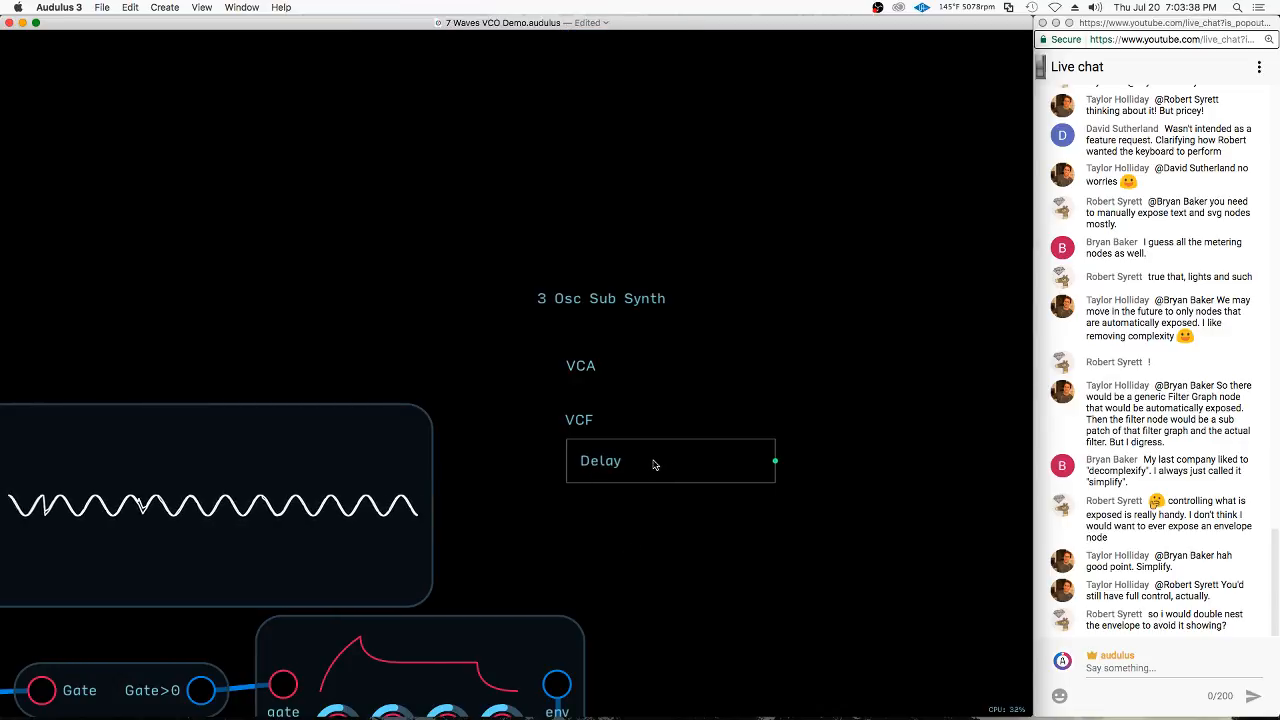
drag(616, 462, 602, 479)
On the front panel, place the VCA, VCF and Delay labels above their sections and level the title label with VCA and VCF
double_click(683, 397)
click(241, 143)
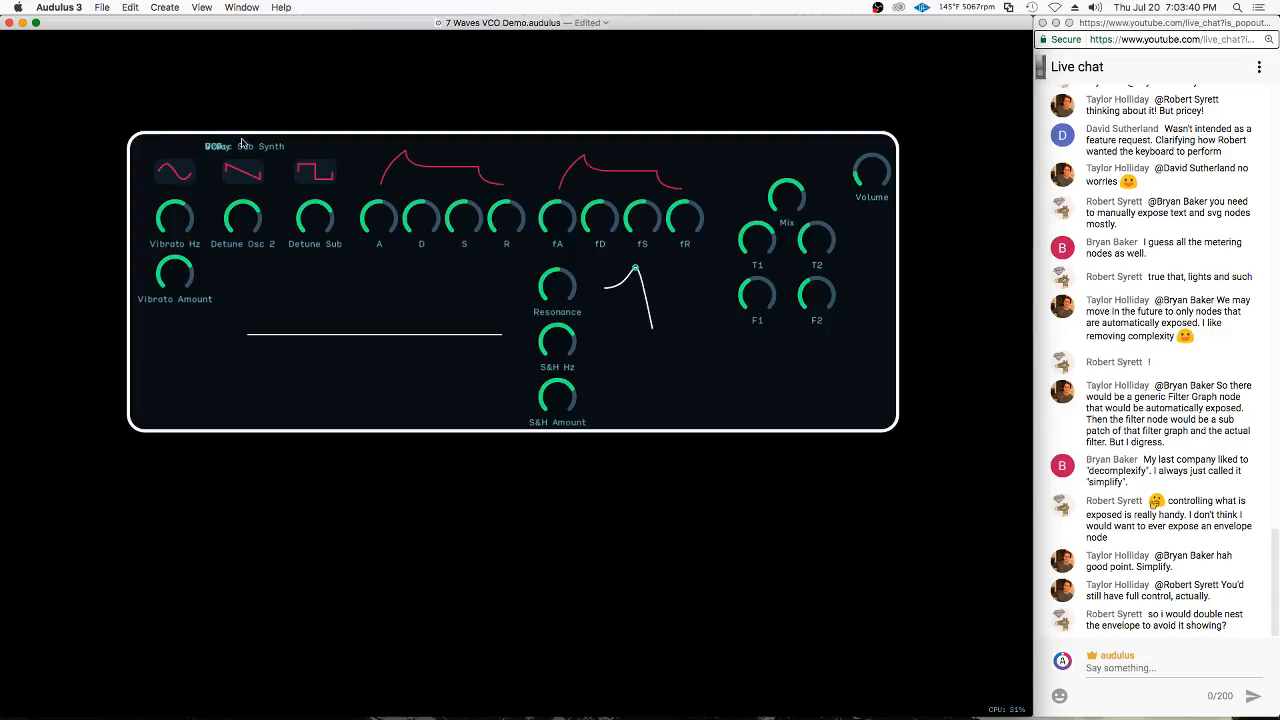
scroll(241, 143, up, 3)
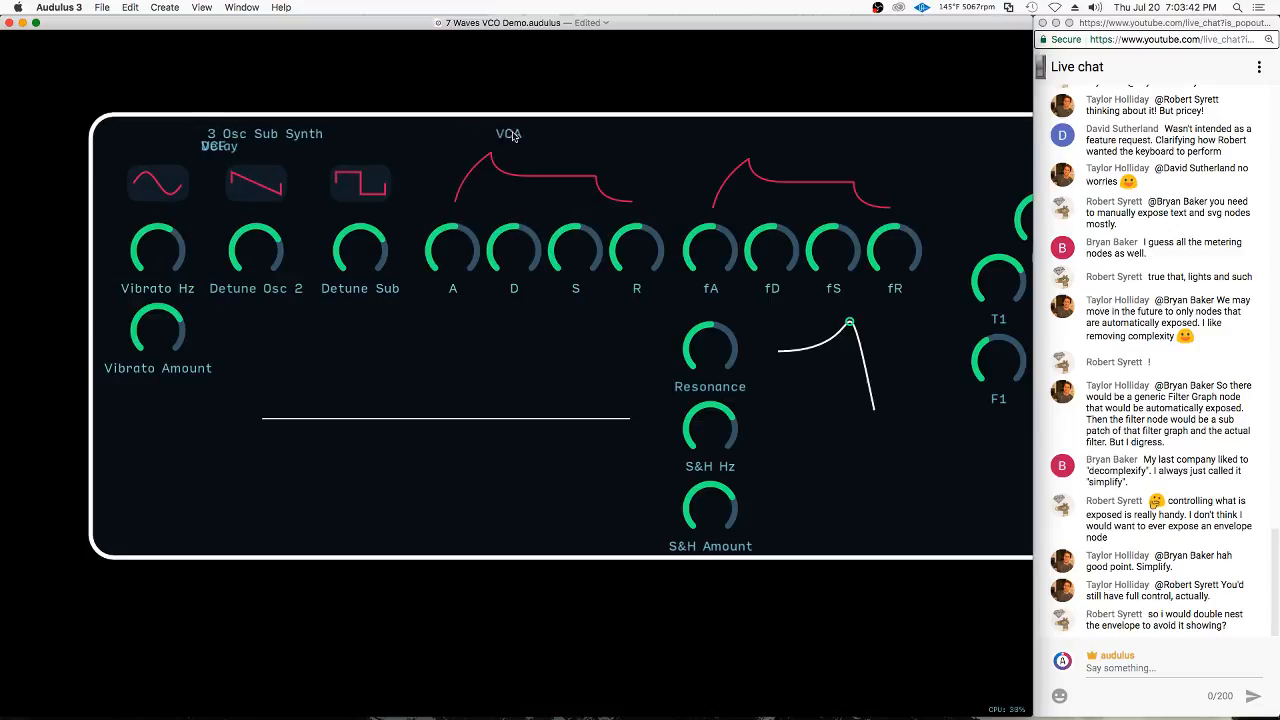
drag(513, 134, 543, 141)
drag(209, 146, 790, 142)
drag(251, 155, 539, 151)
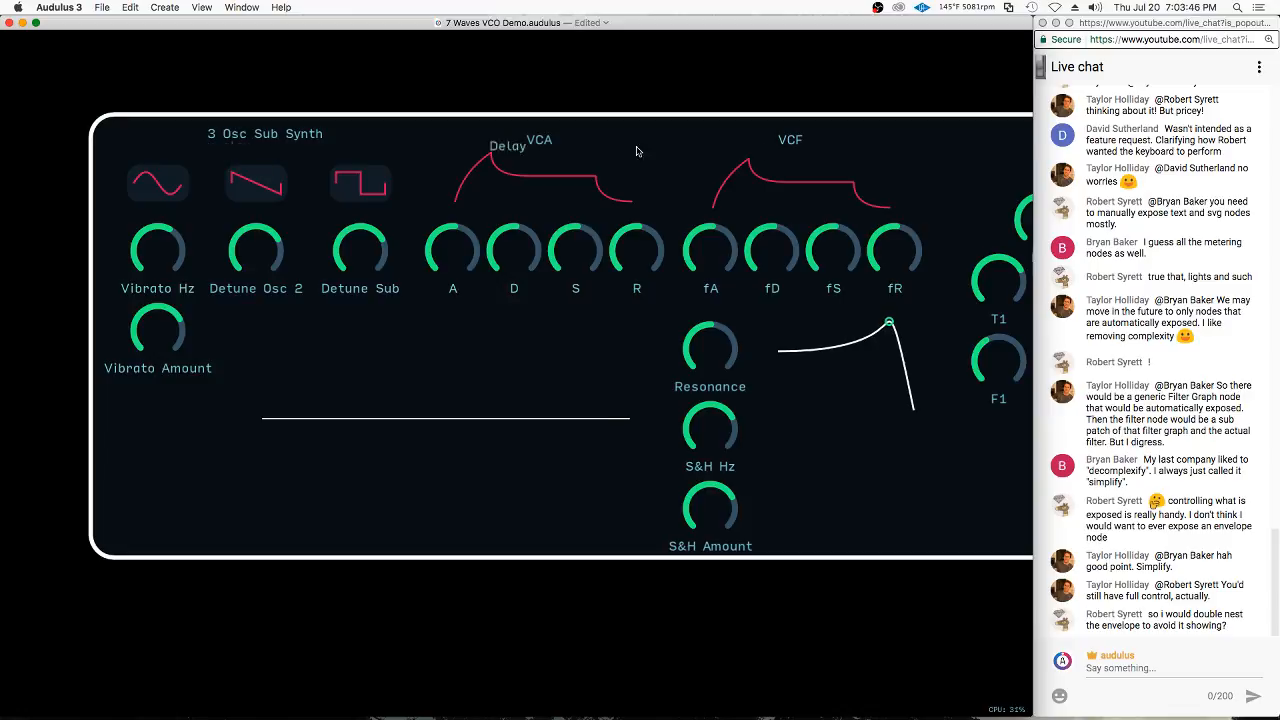
drag(637, 148, 1008, 147)
drag(264, 134, 261, 139)
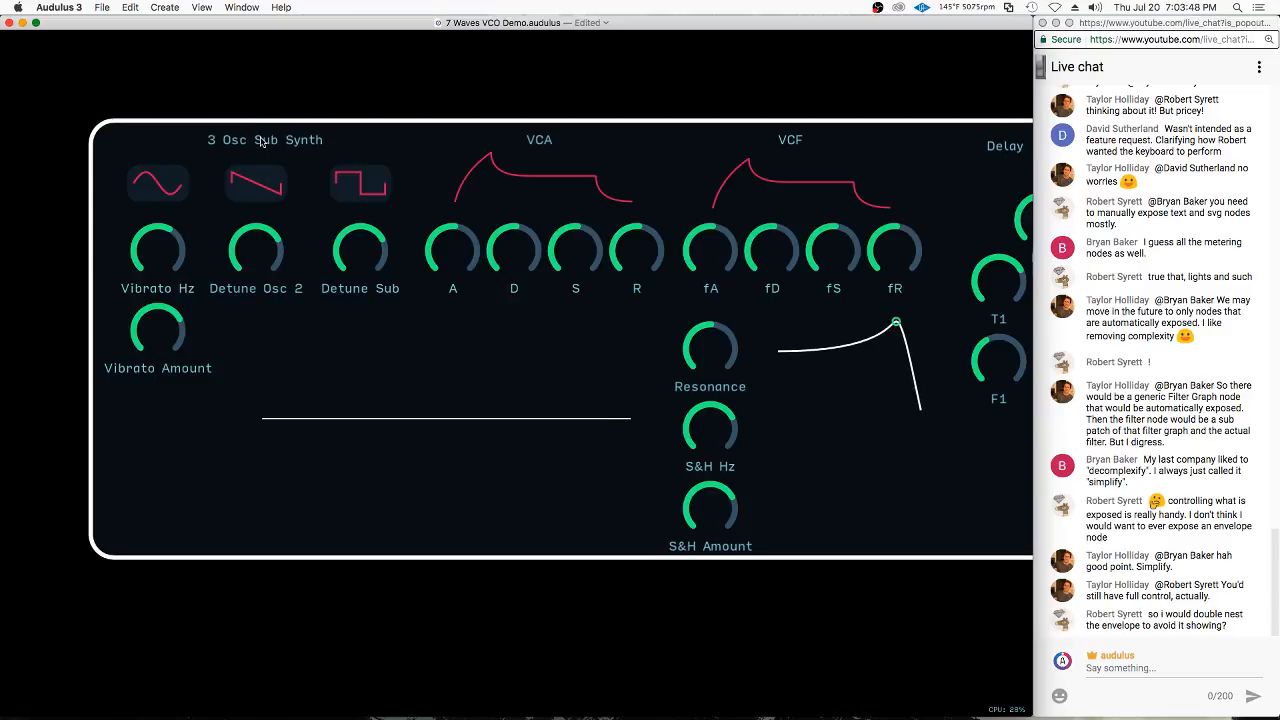
Center the Delay label over its knobs level with VCF, raise the Mix knob slightly, and move Volume closer to the panel's corner
scroll(343, 134, right, 5)
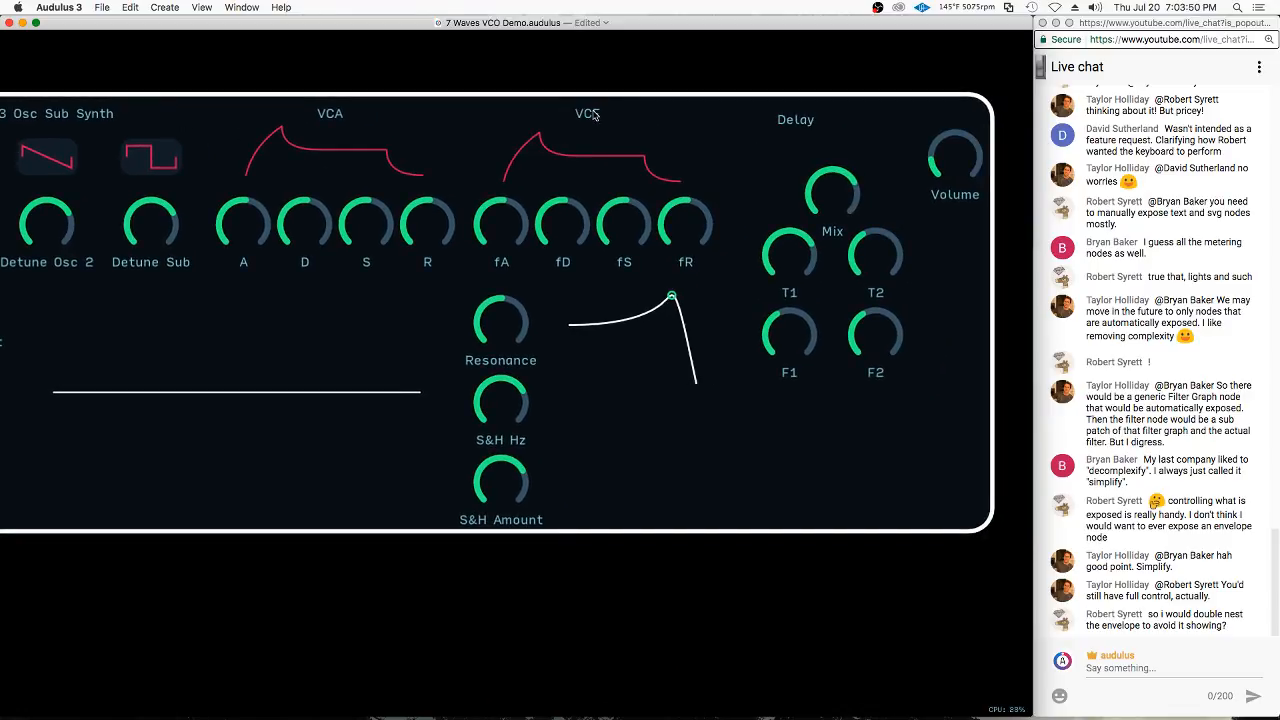
drag(793, 120, 829, 115)
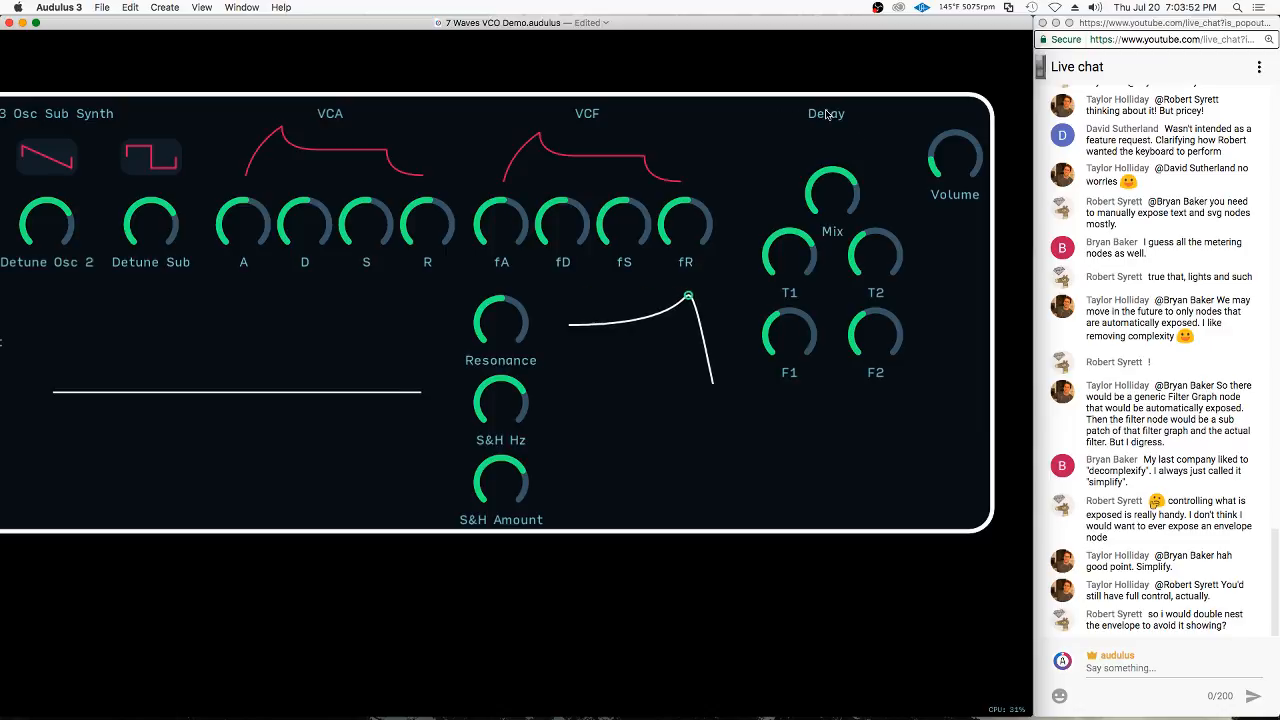
drag(840, 198, 840, 188)
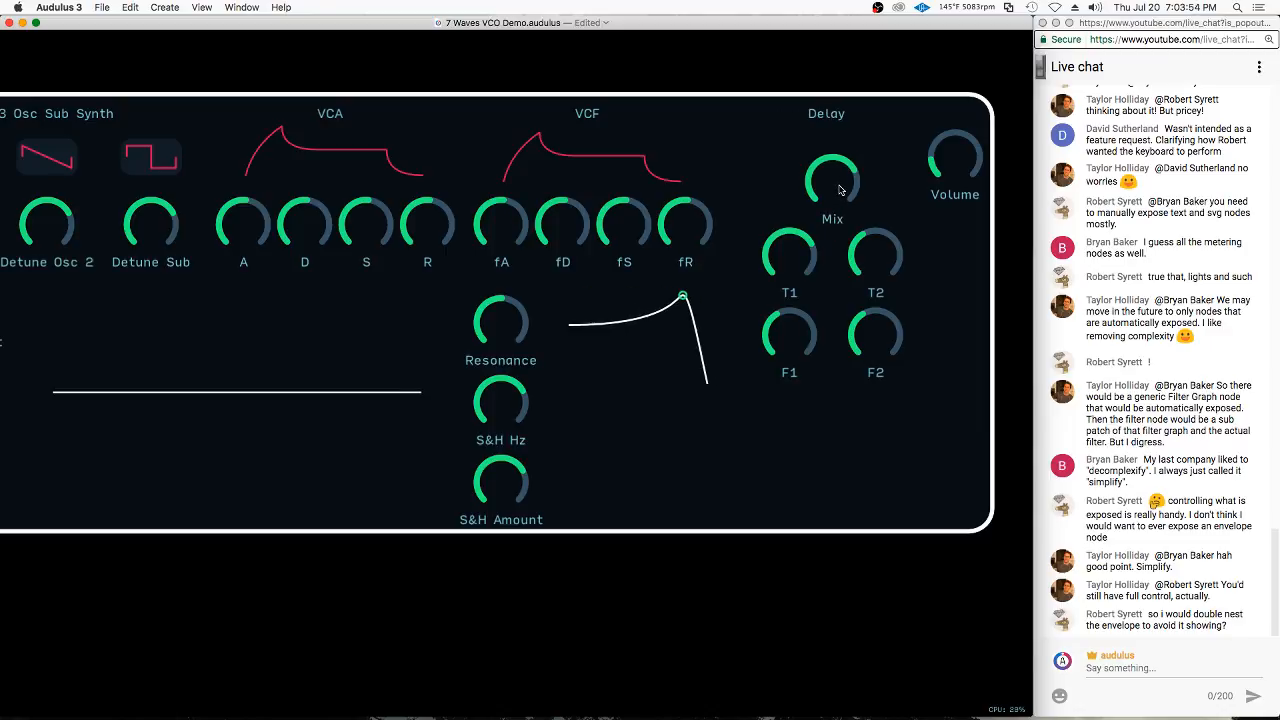
drag(961, 166, 967, 141)
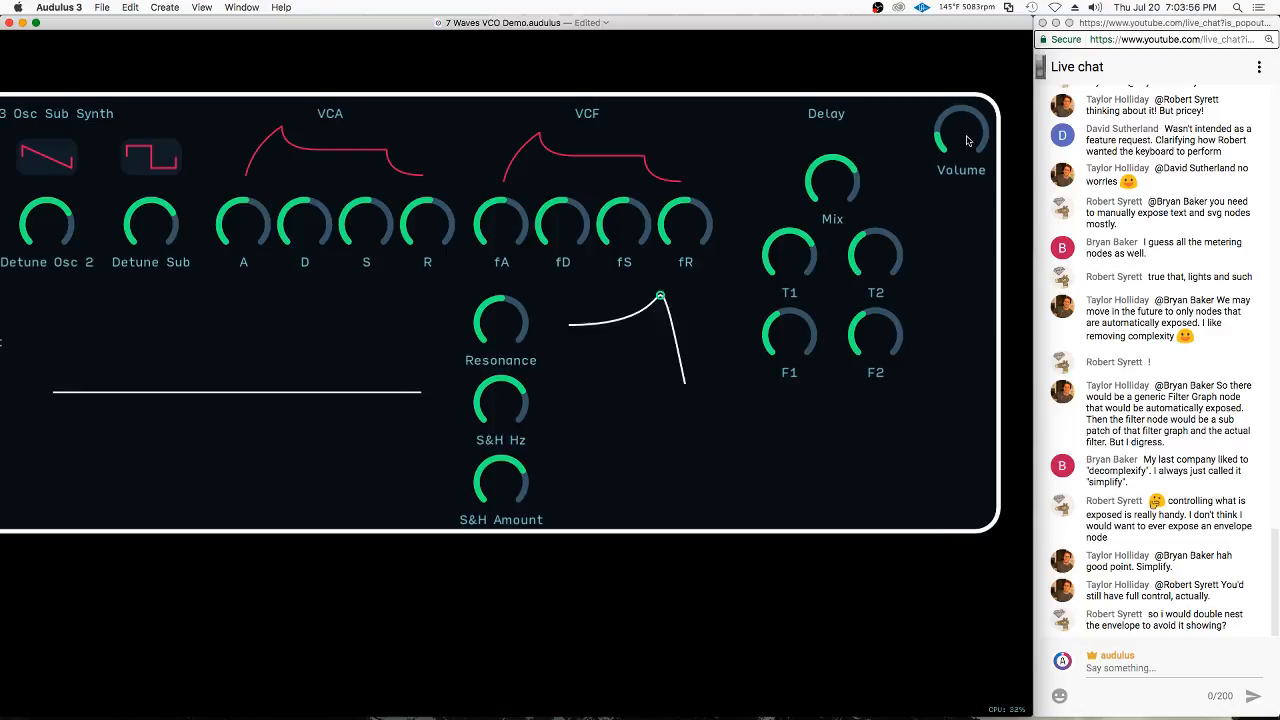
Lock the synth module's front-panel UI and shift the module slightly on the canvas
scroll(880, 365, down, 5)
right_click(787, 427)
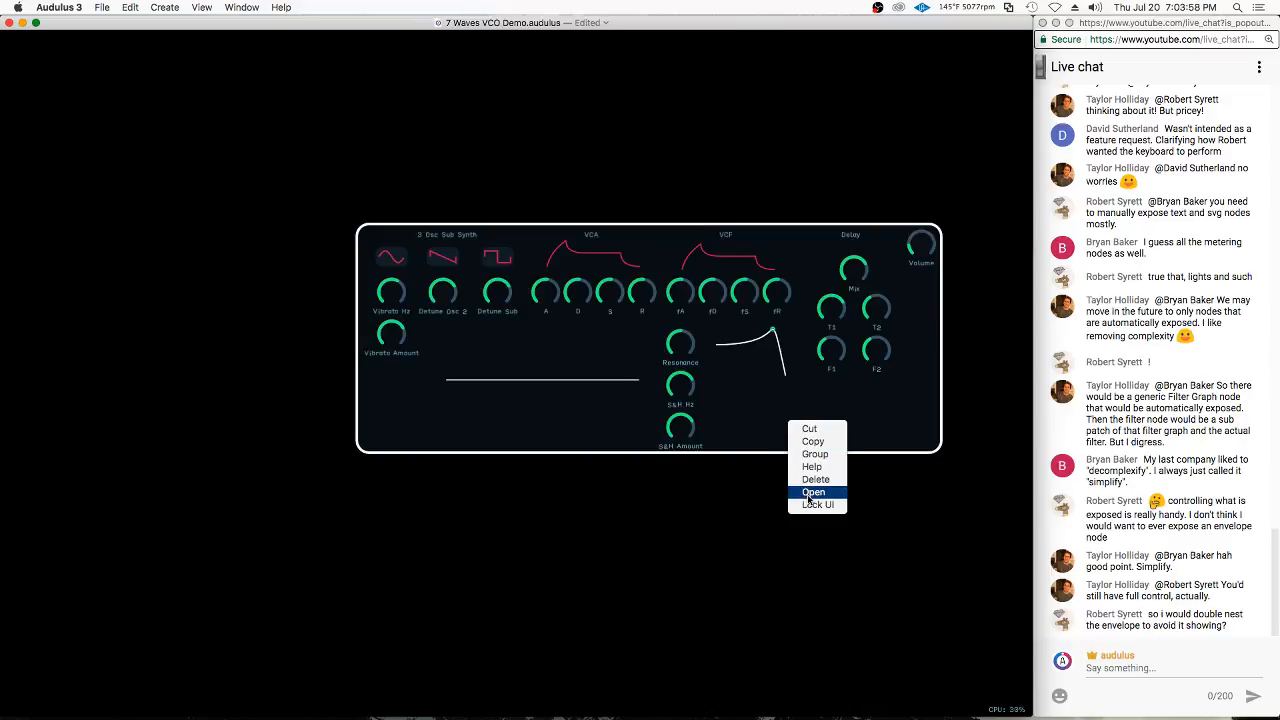
click(826, 500)
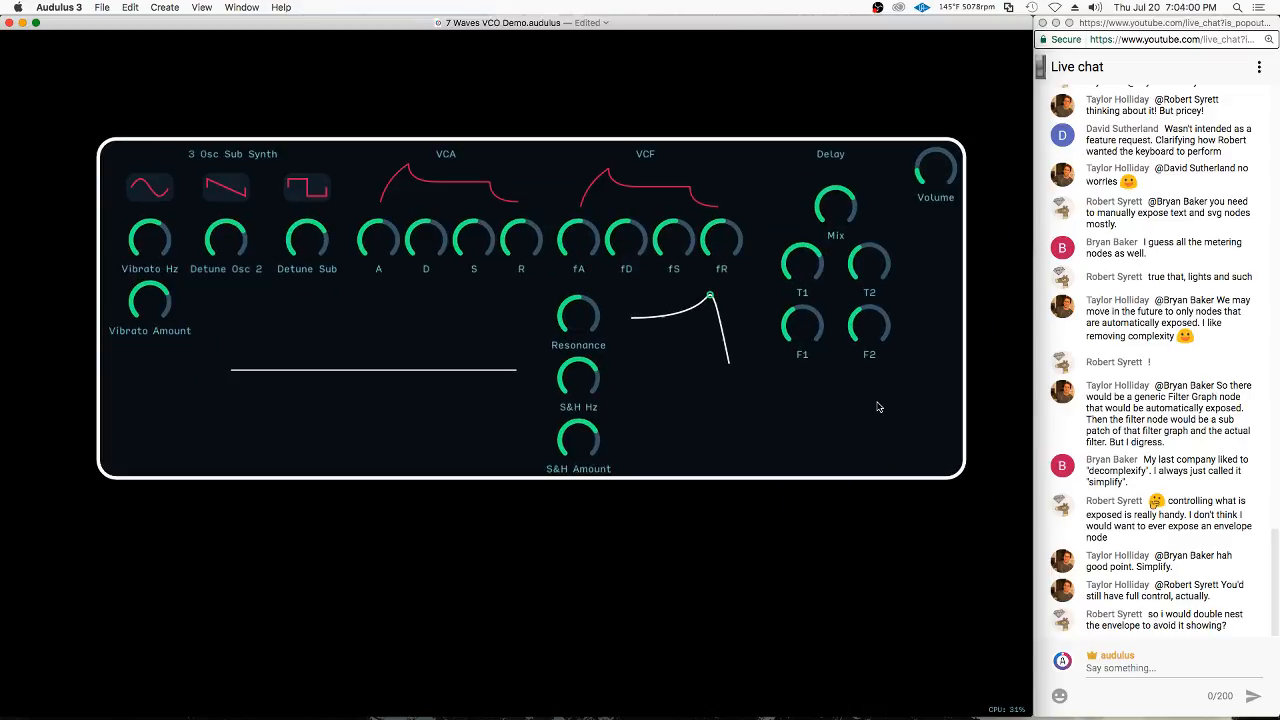
drag(511, 157, 505, 178)
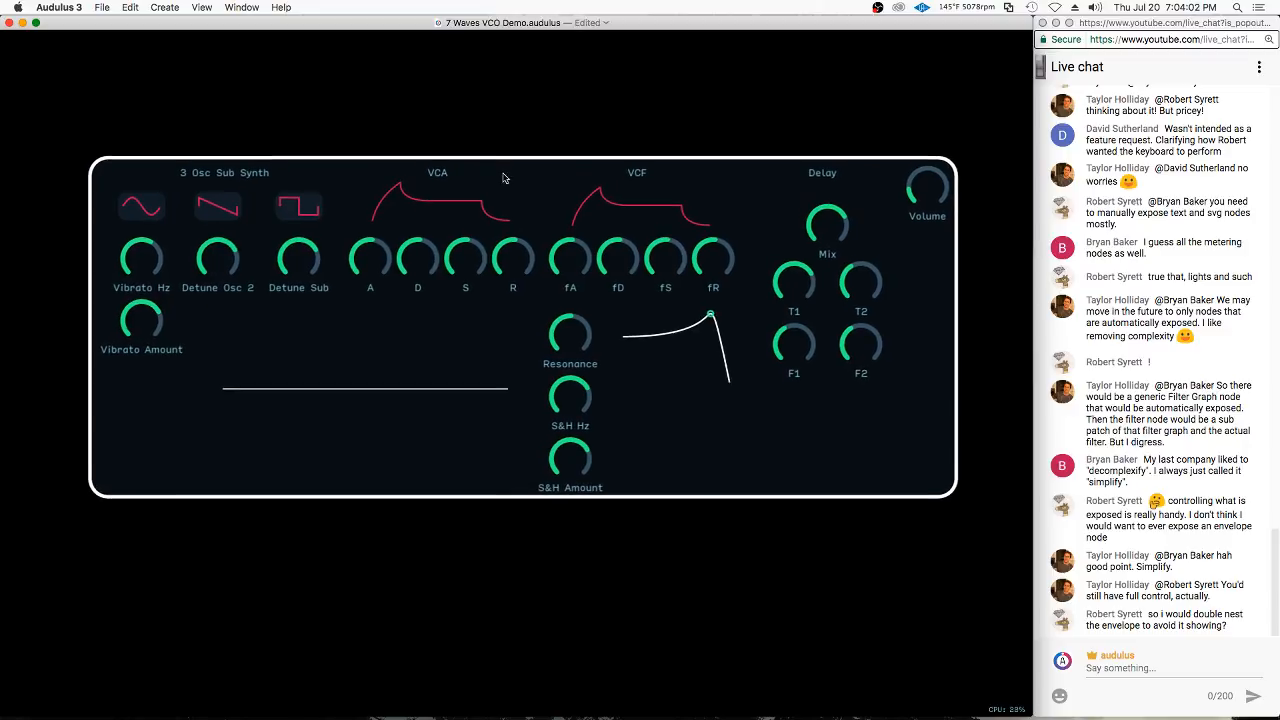
right_click(545, 177)
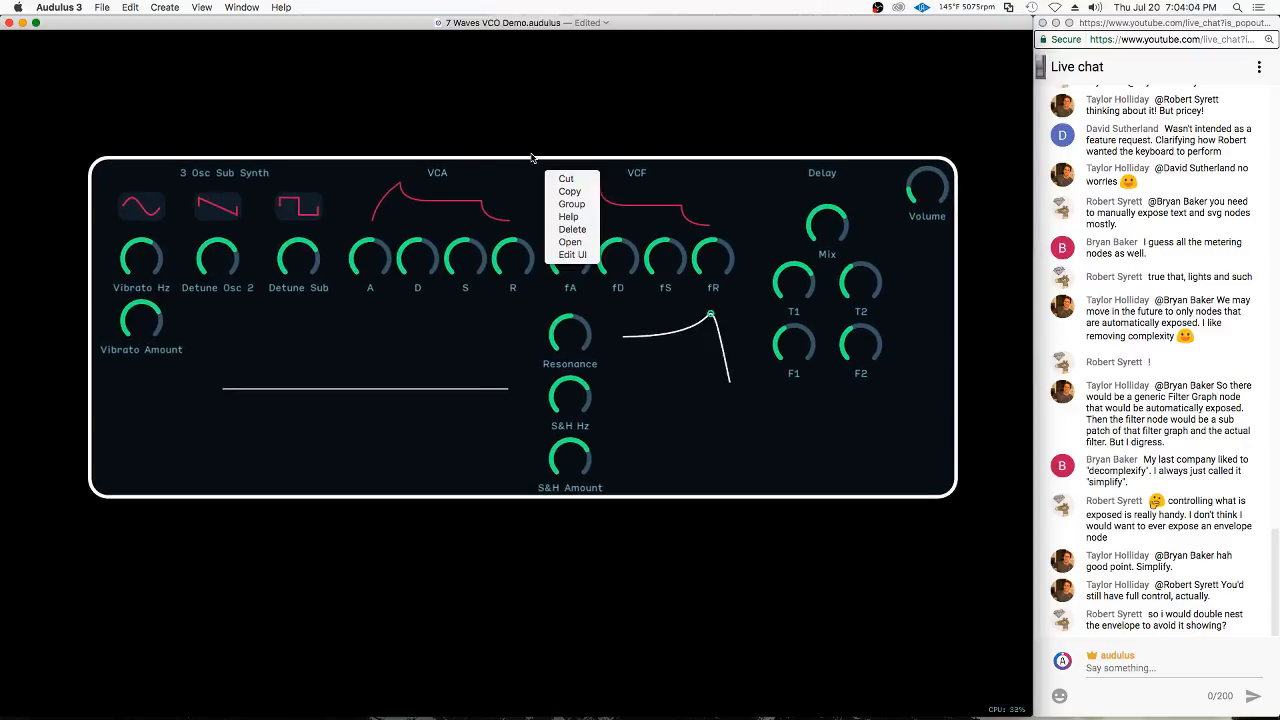
click(541, 172)
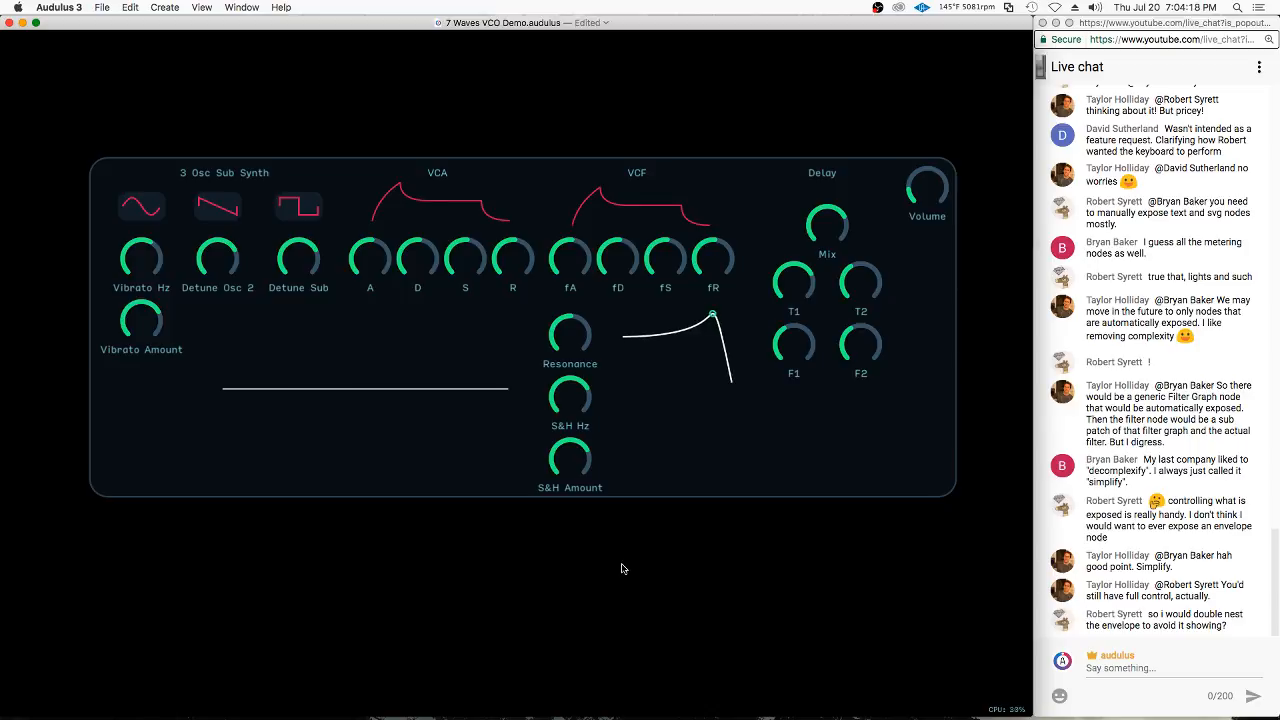
Turn the S&H Amount knob down to zero and lower the amplitude envelope's attack knob (A)
drag(572, 461, 420, 626)
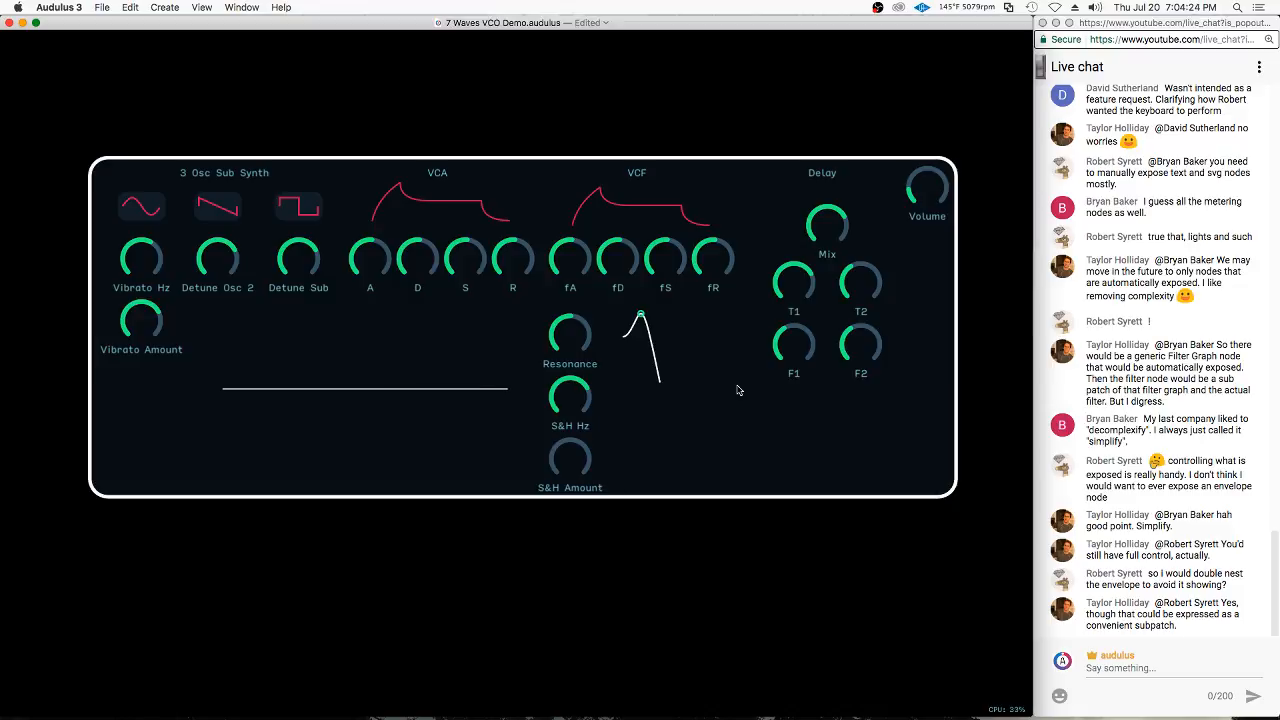
mouse_move(905, 256)
mouse_down()
mouse_move(869, 254)
mouse_move(895, 259)
mouse_up()
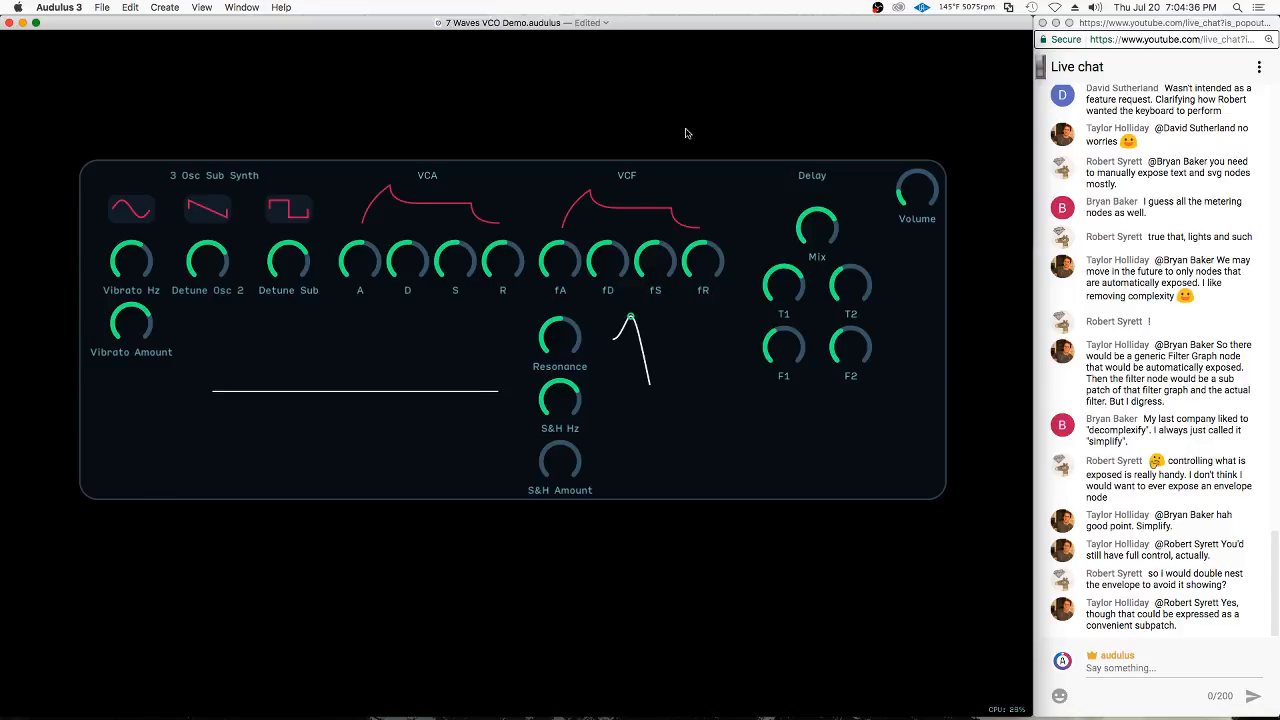
drag(375, 282, 248, 315)
drag(742, 410, 780, 435)
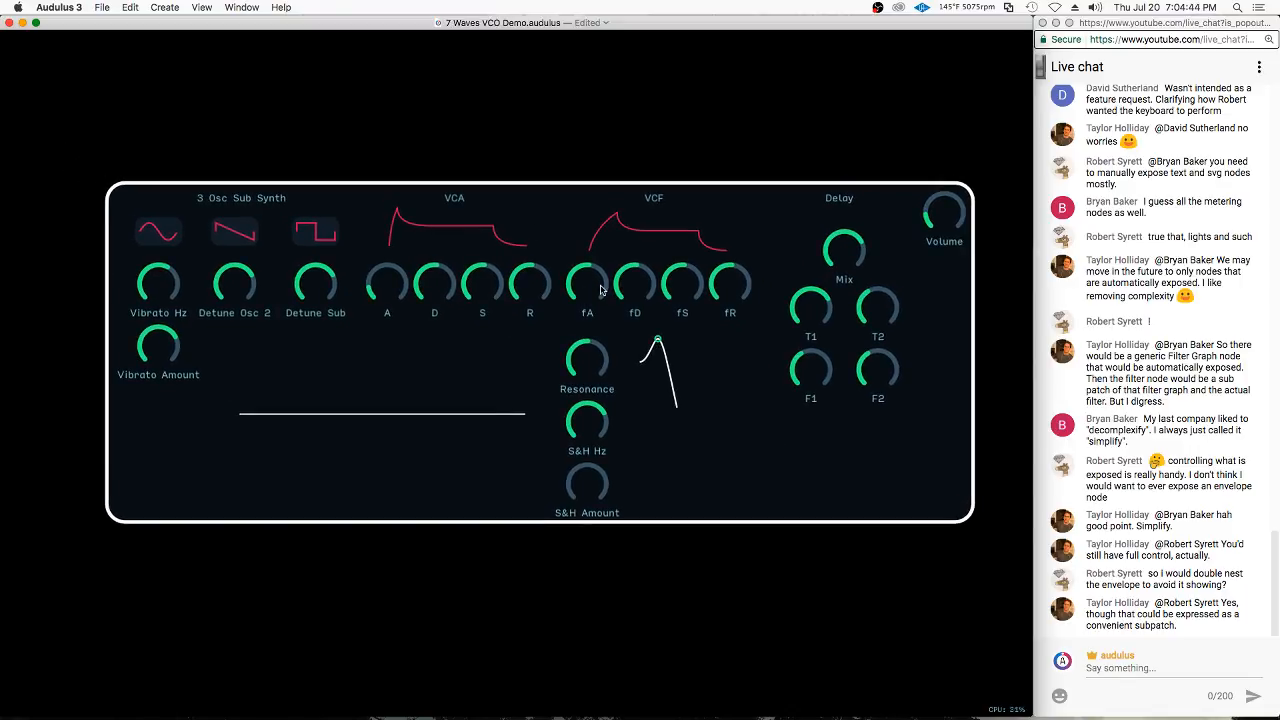
Review the node network inside the synth's patch and return to view the whole module in the main patch
double_click(563, 206)
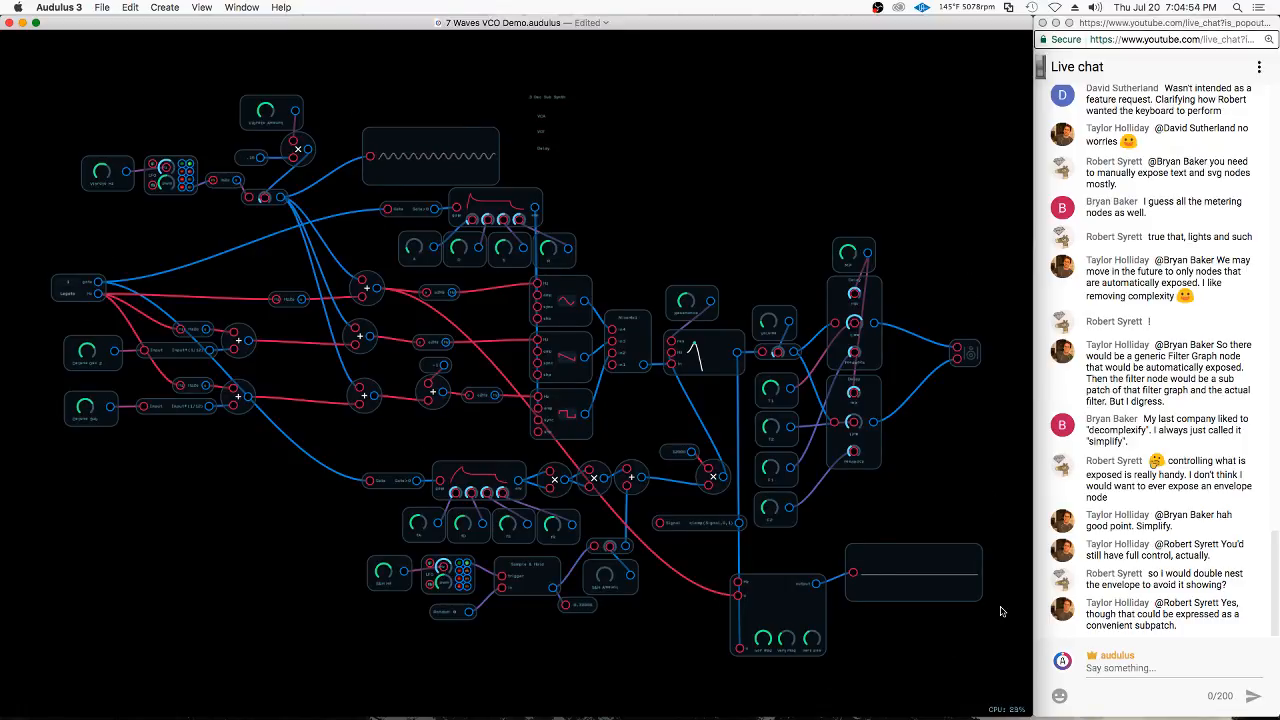
double_click(733, 241)
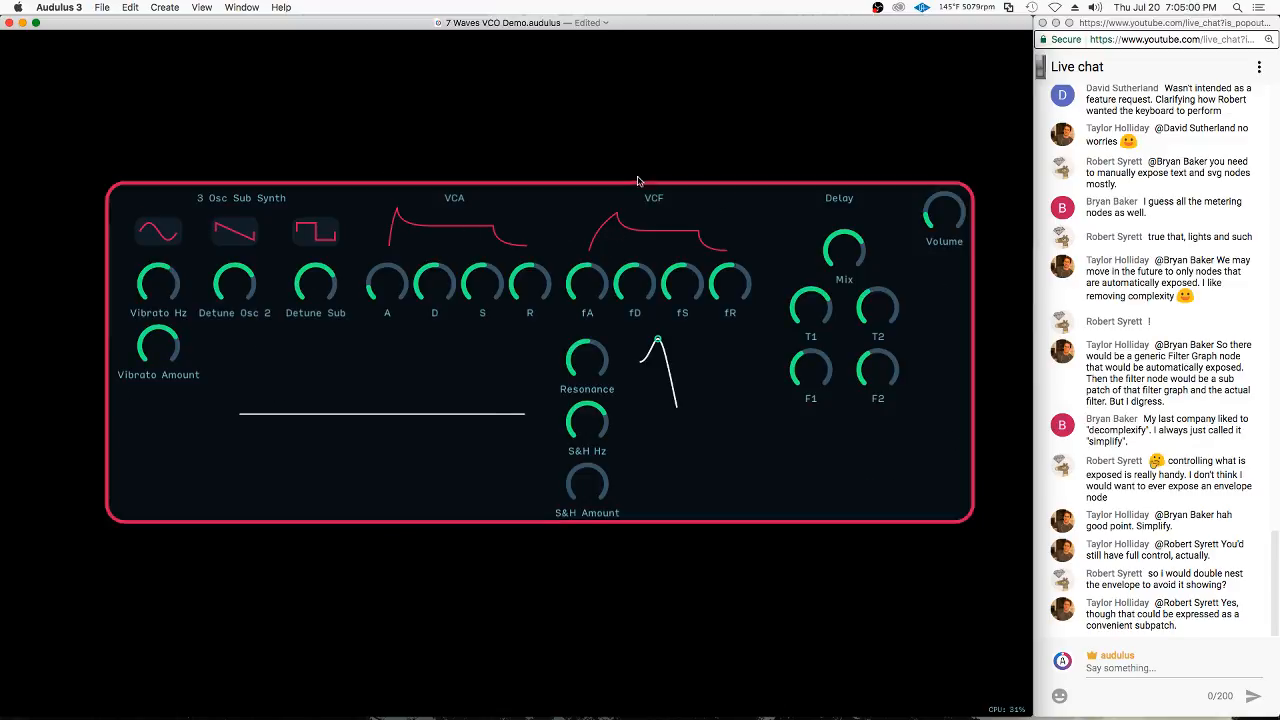
scroll(492, 127, down, 1)
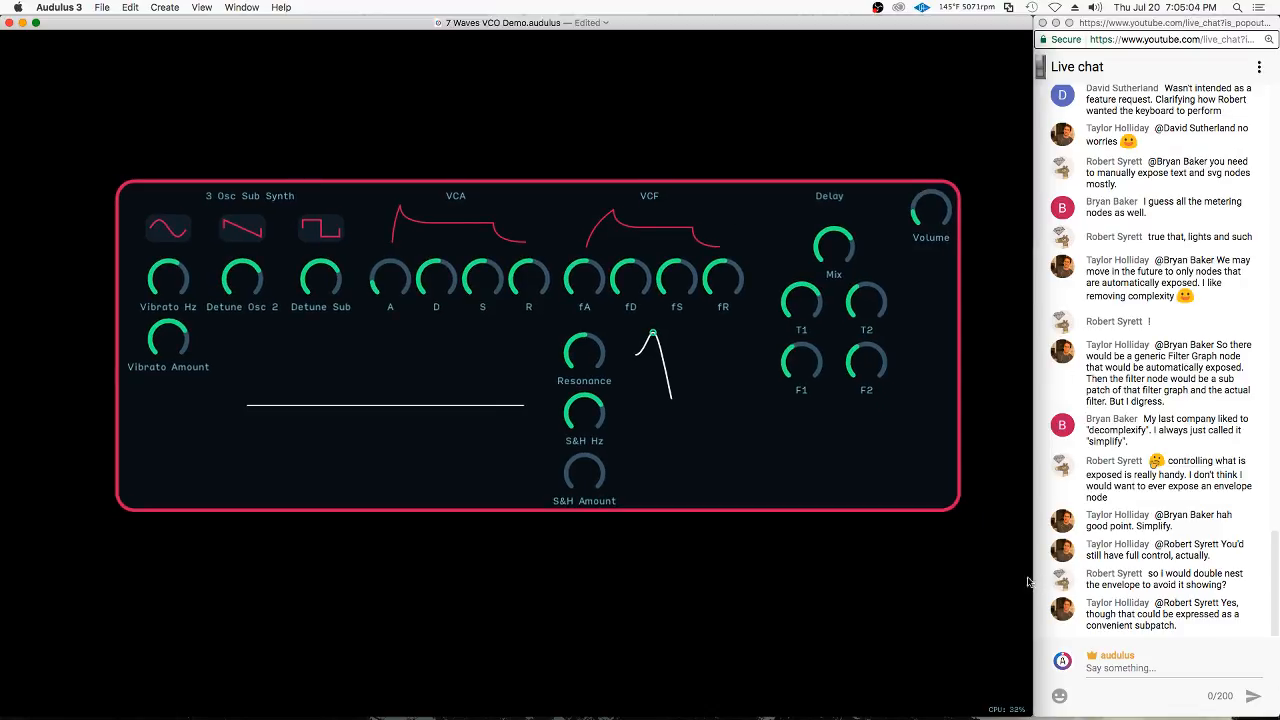
scroll(354, 103, down, 5)
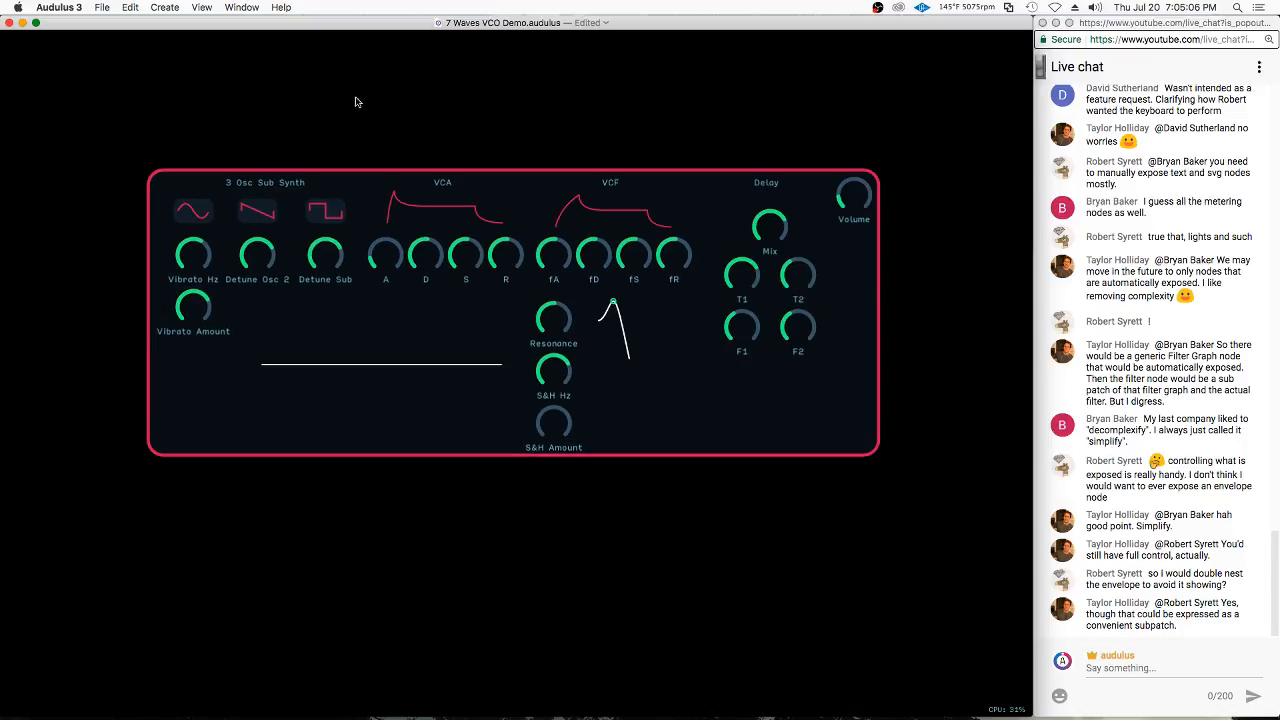
drag(653, 349, 649, 405)
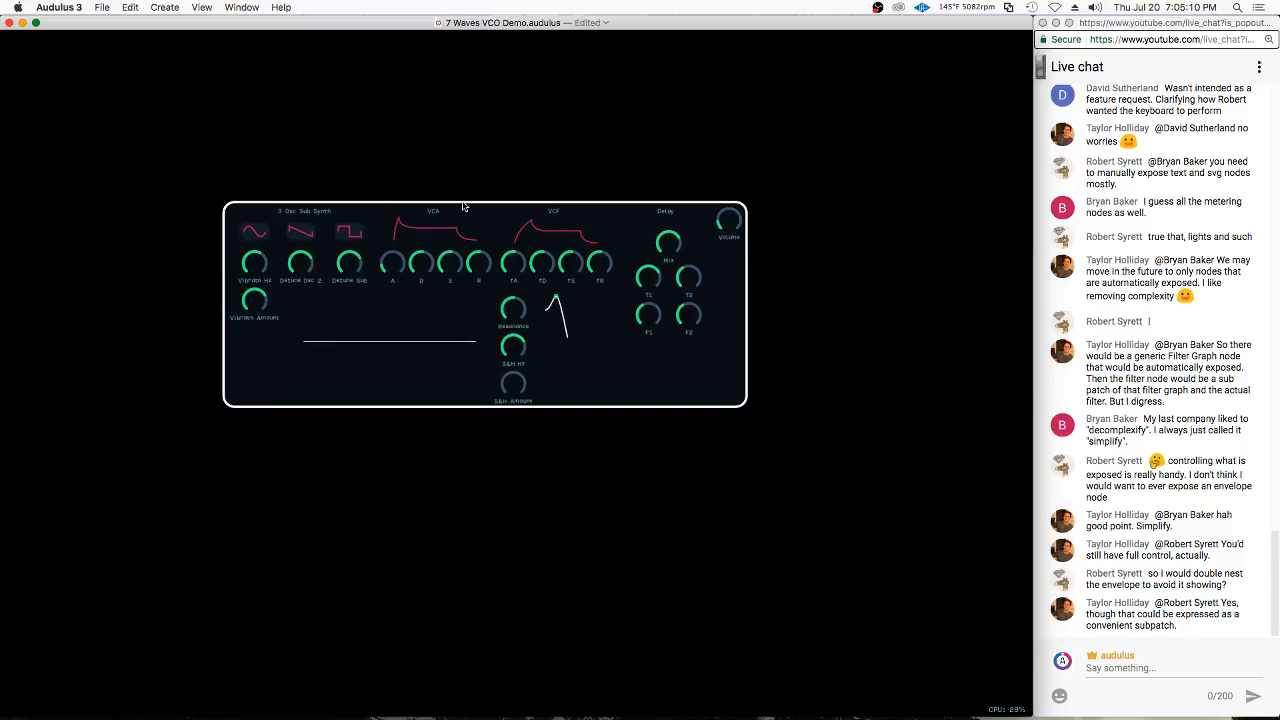
scroll(439, 189, down, 3)
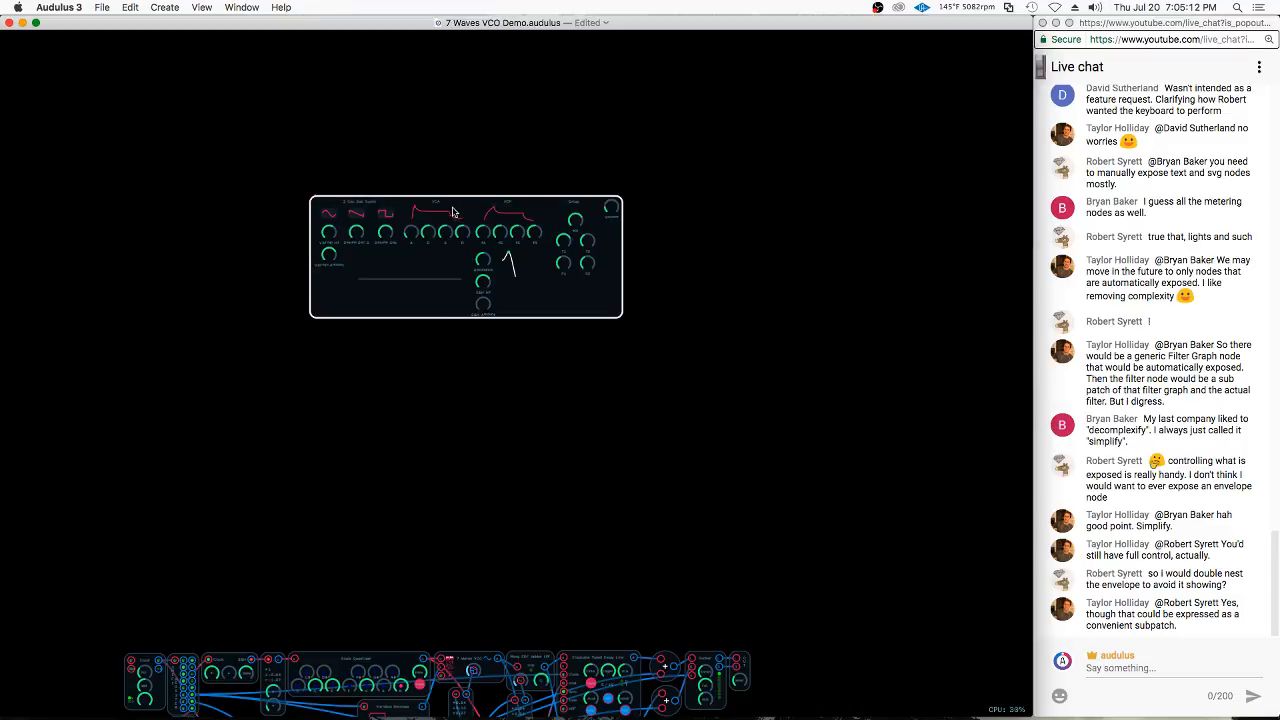
Move the synth module down to just above the row of connected nodes and adjust its Volume knob
drag(452, 212, 422, 511)
scroll(522, 265, down, 3)
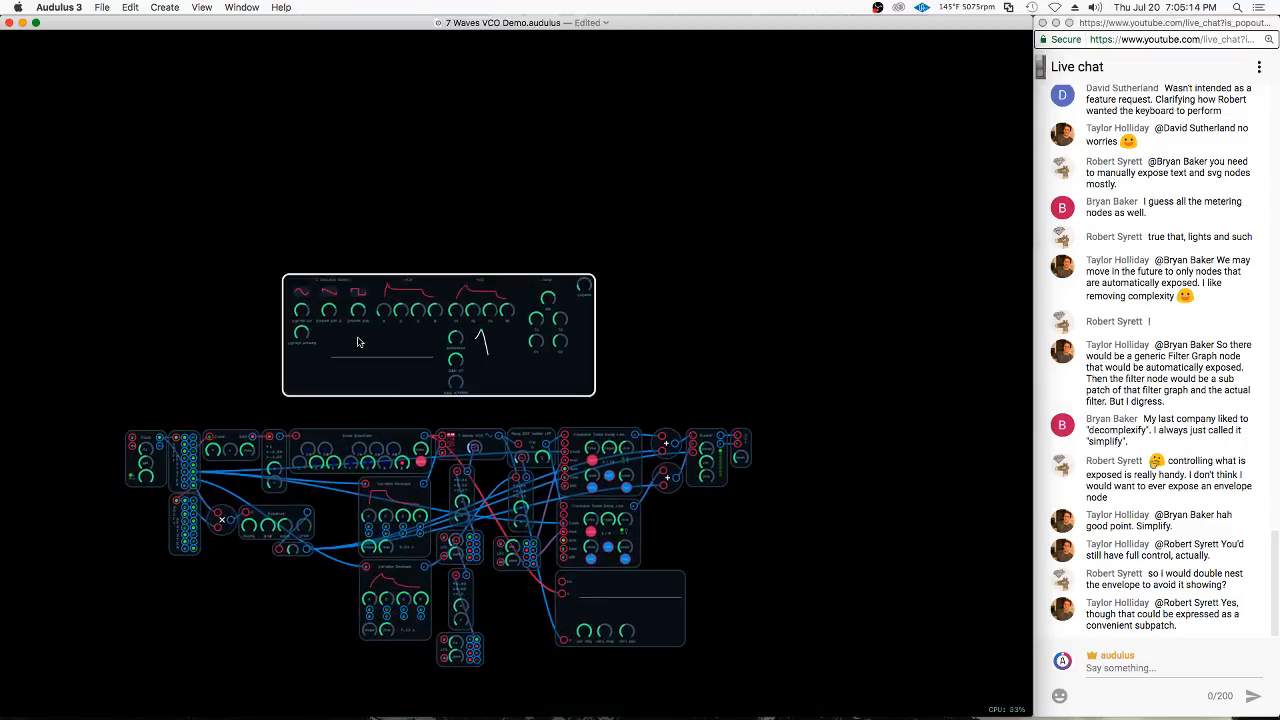
scroll(574, 197, down, 3)
scroll(372, 512, up, 2)
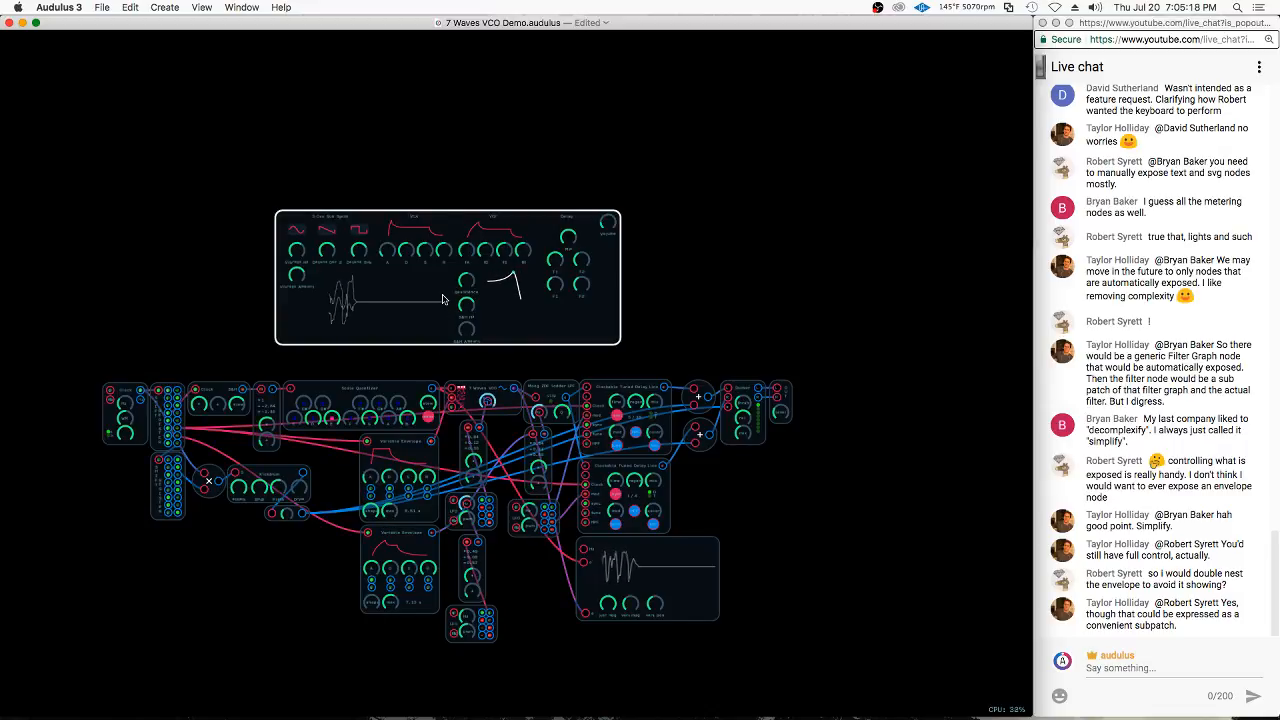
click(614, 227)
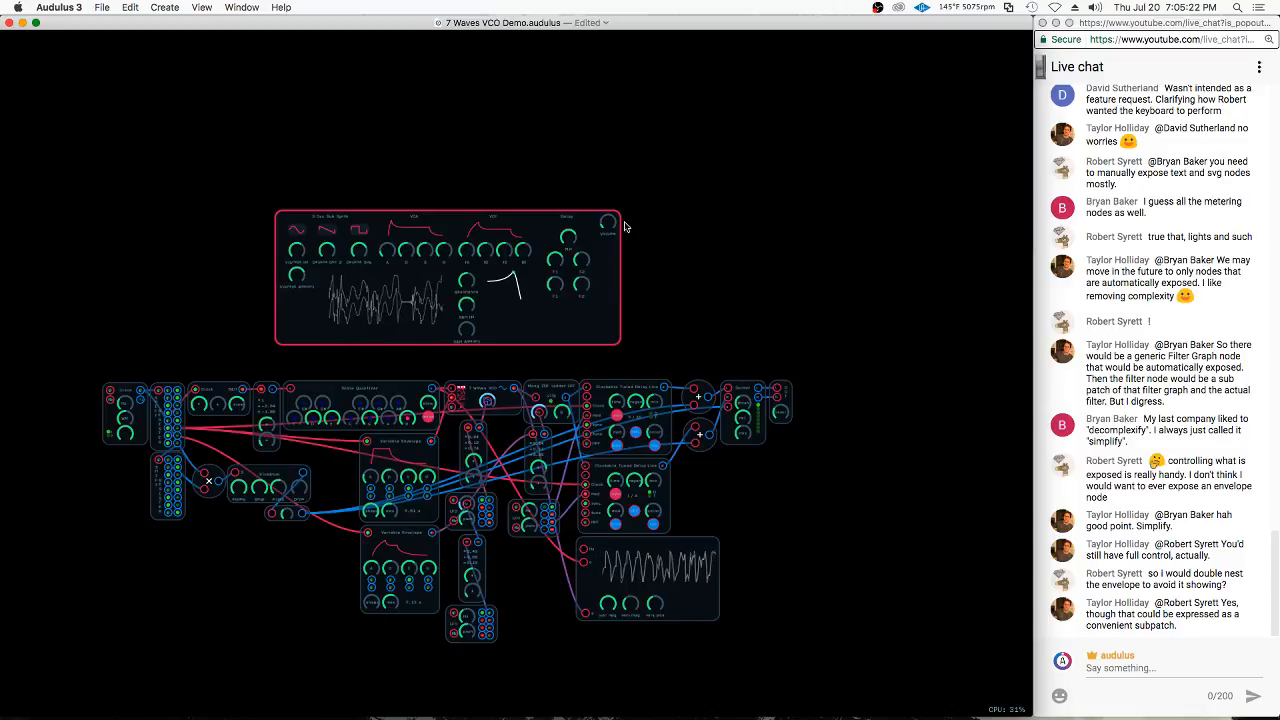
click(713, 220)
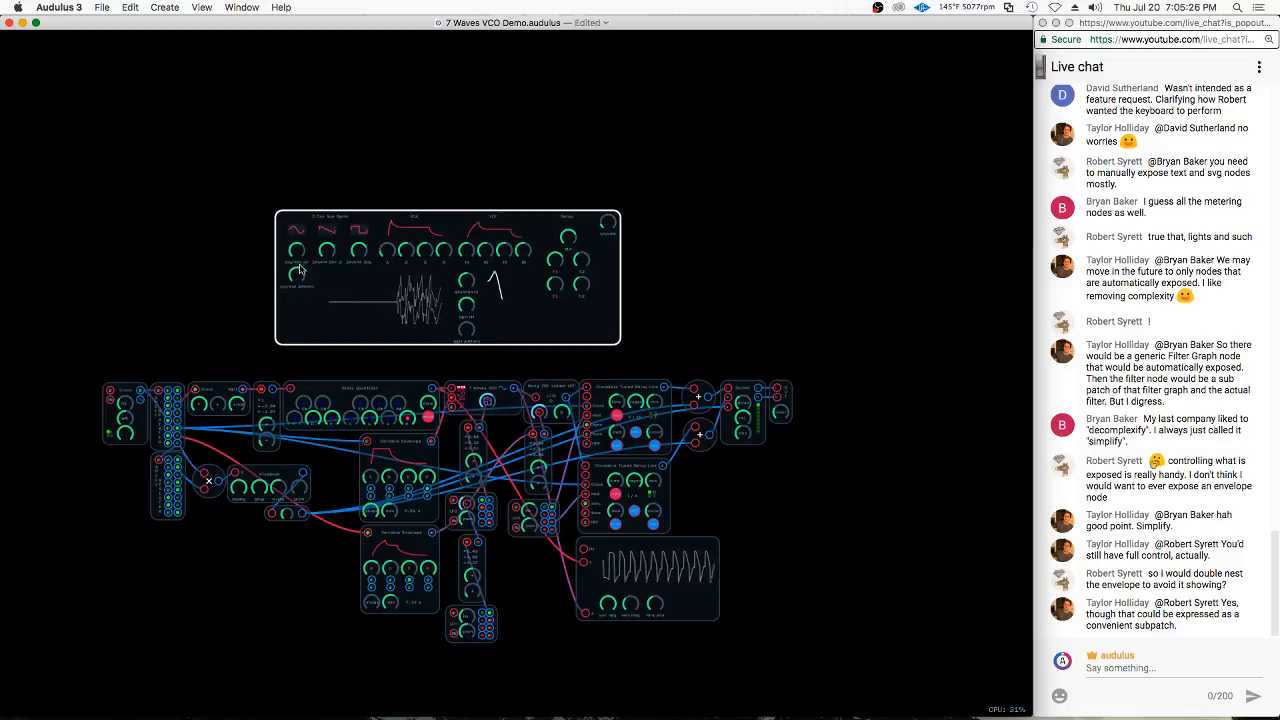
Turn the synth panel's Vibrato Amount knob down to zero and lower the Detune Osc 2 knob
scroll(440, 185, up, 3)
scroll(424, 234, up, 3)
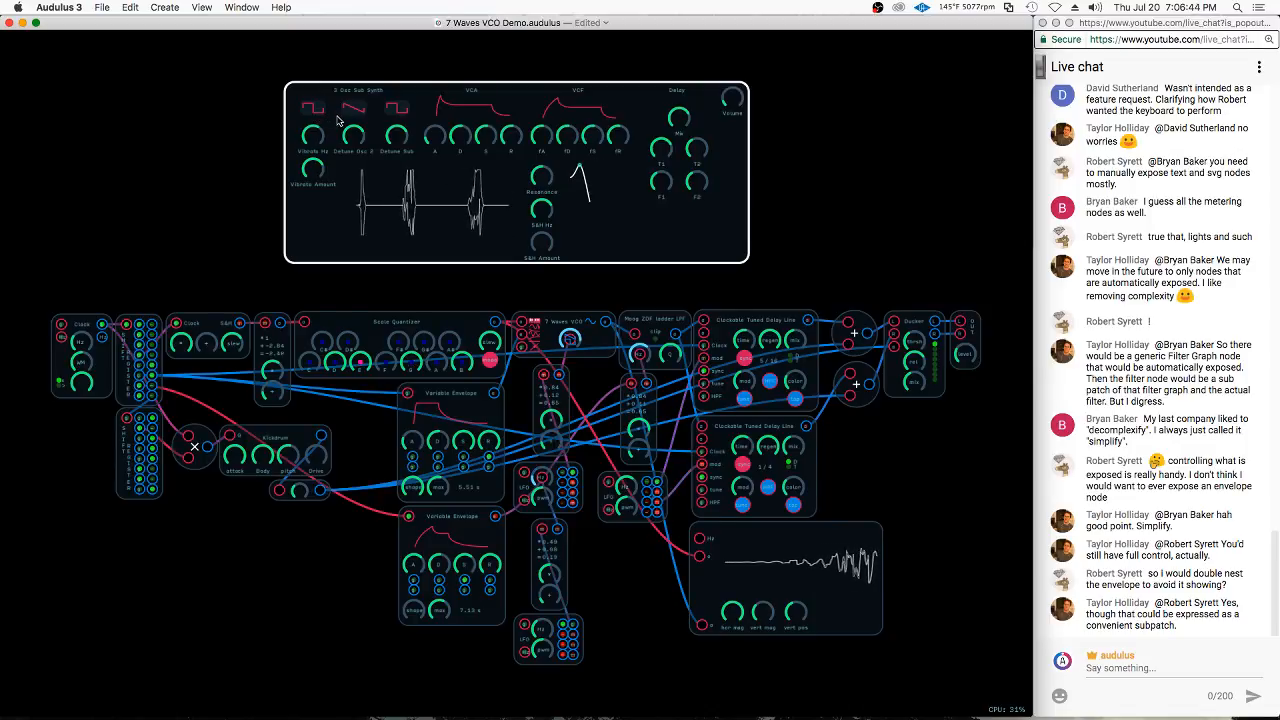
scroll(358, 95, up, 2)
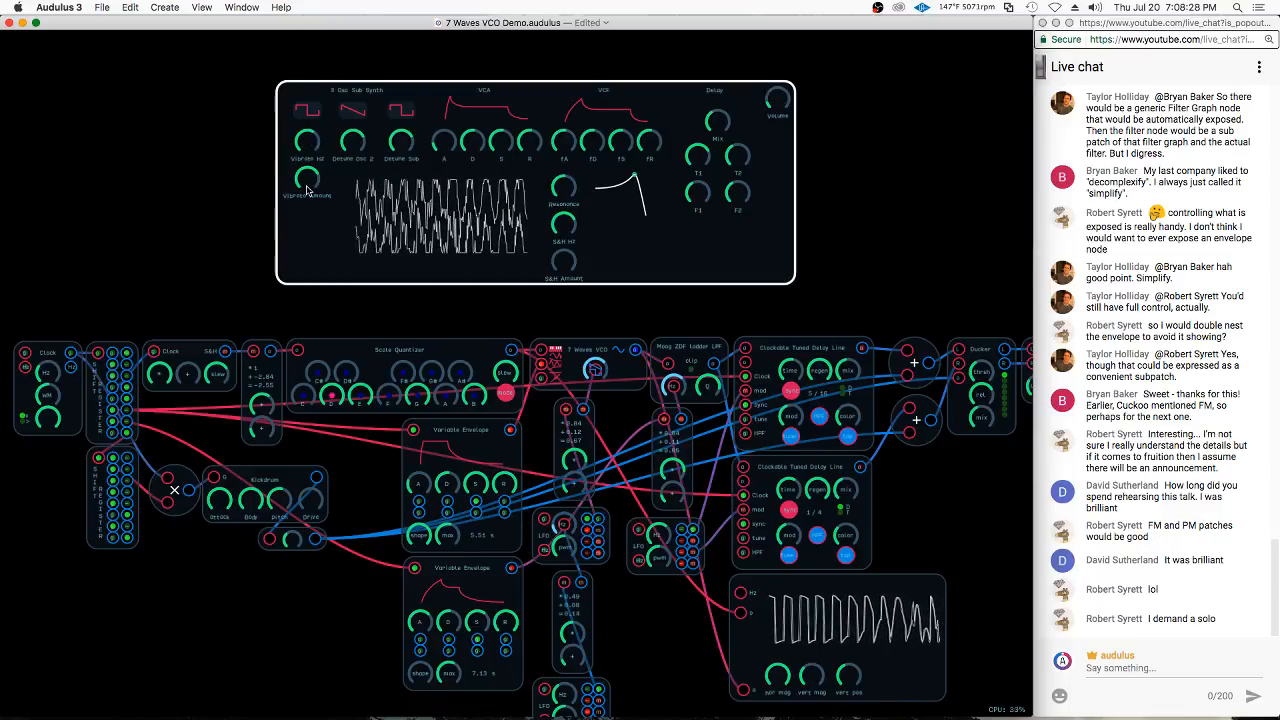
drag(307, 179, 273, 295)
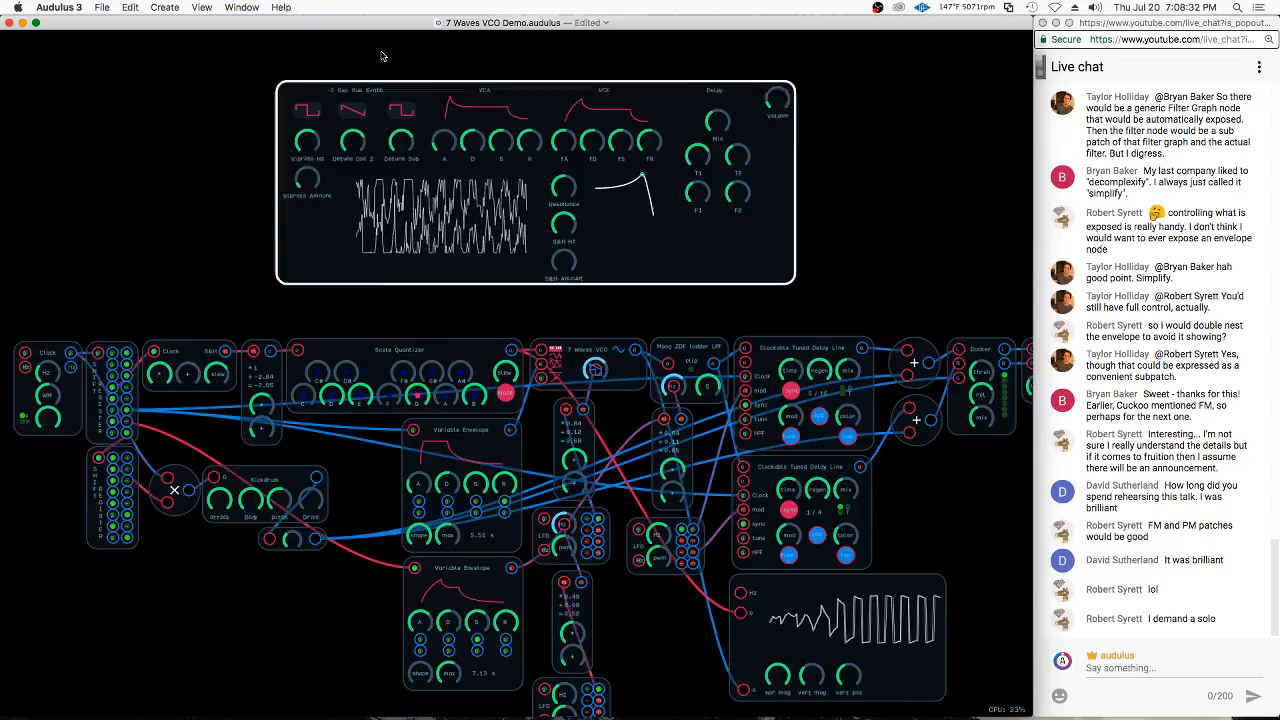
drag(350, 145, 313, 248)
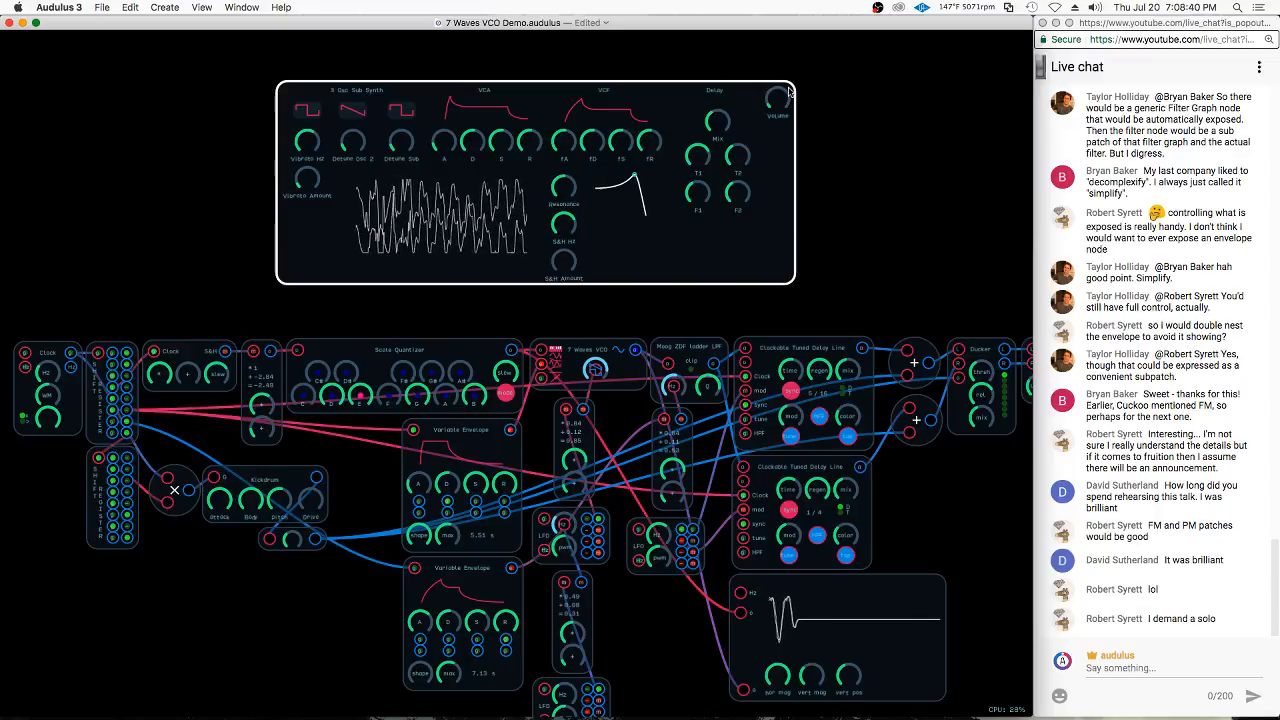
Turn the S&H Amount knob on the synth panel down to a low setting
click(600, 70)
click(335, 405)
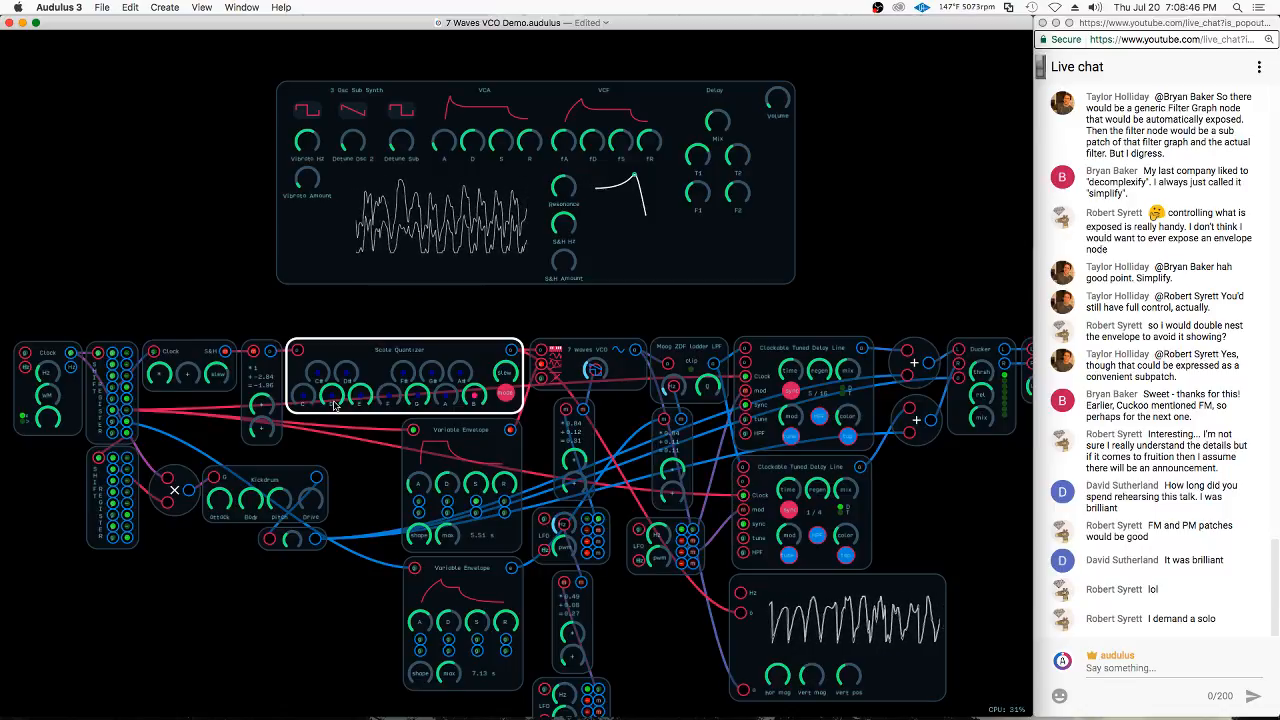
click(458, 304)
click(460, 266)
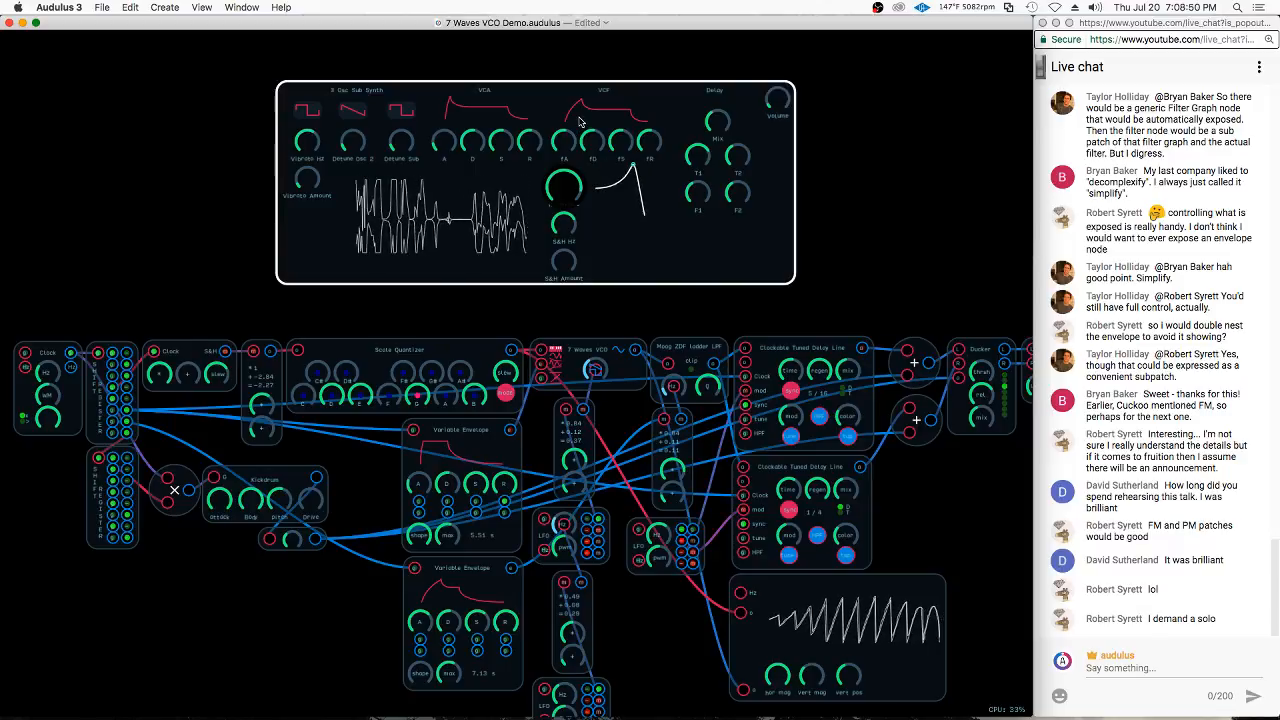
drag(569, 260, 550, 305)
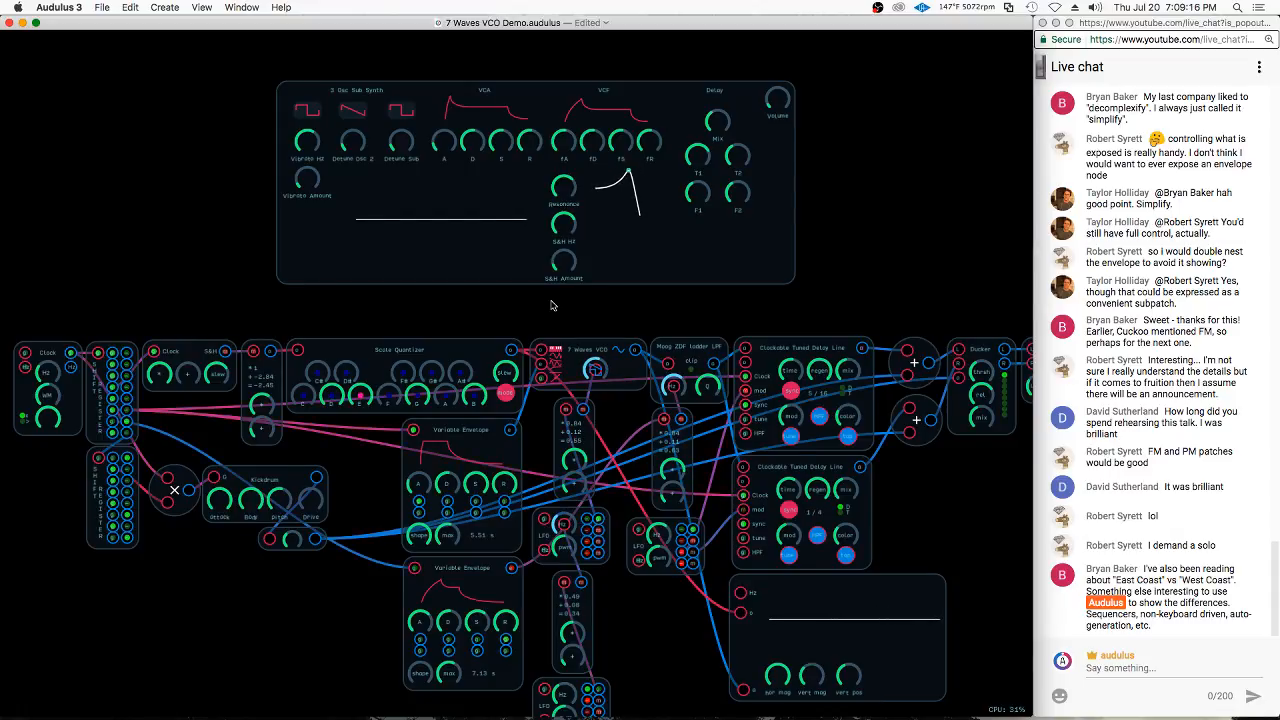
click(453, 98)
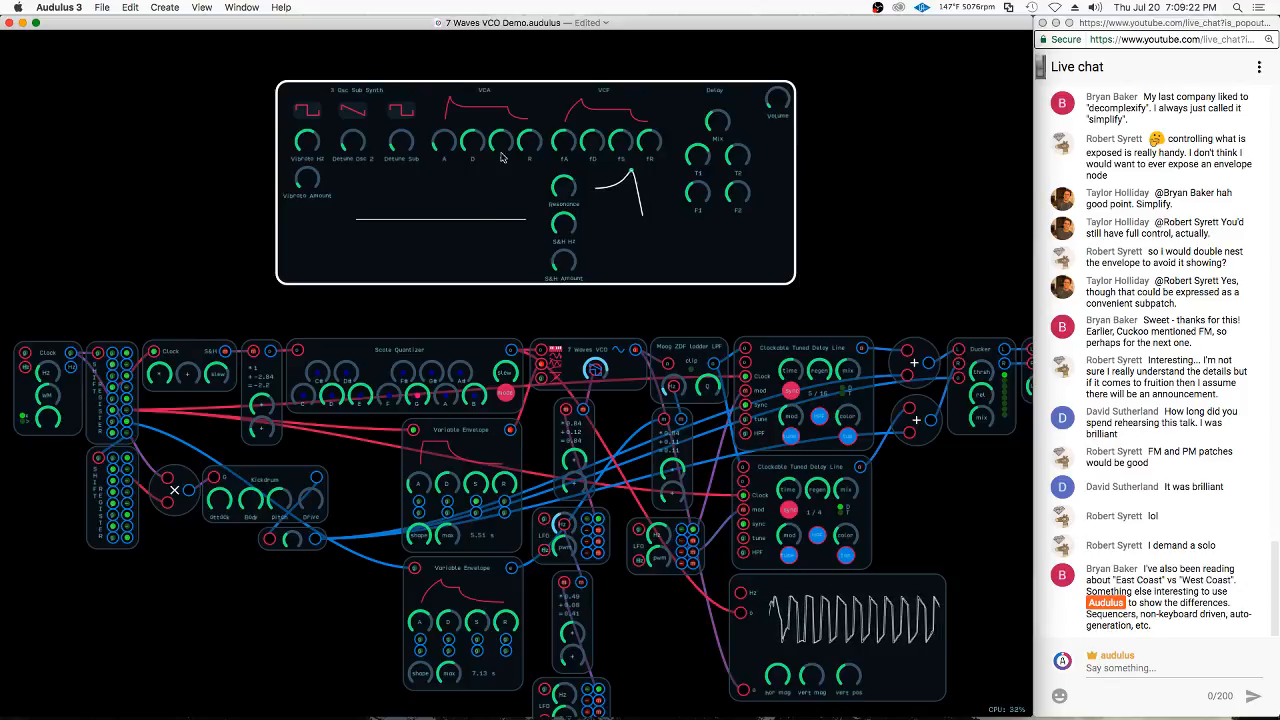
click(500, 312)
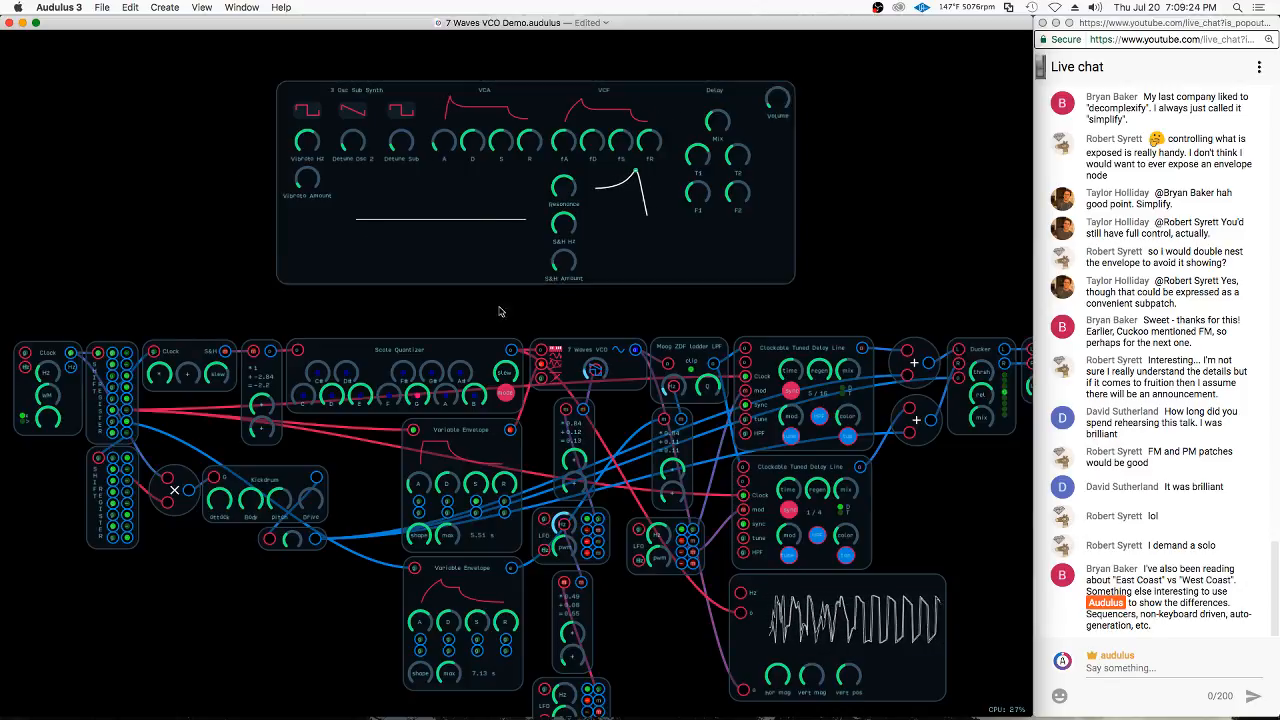
click(498, 272)
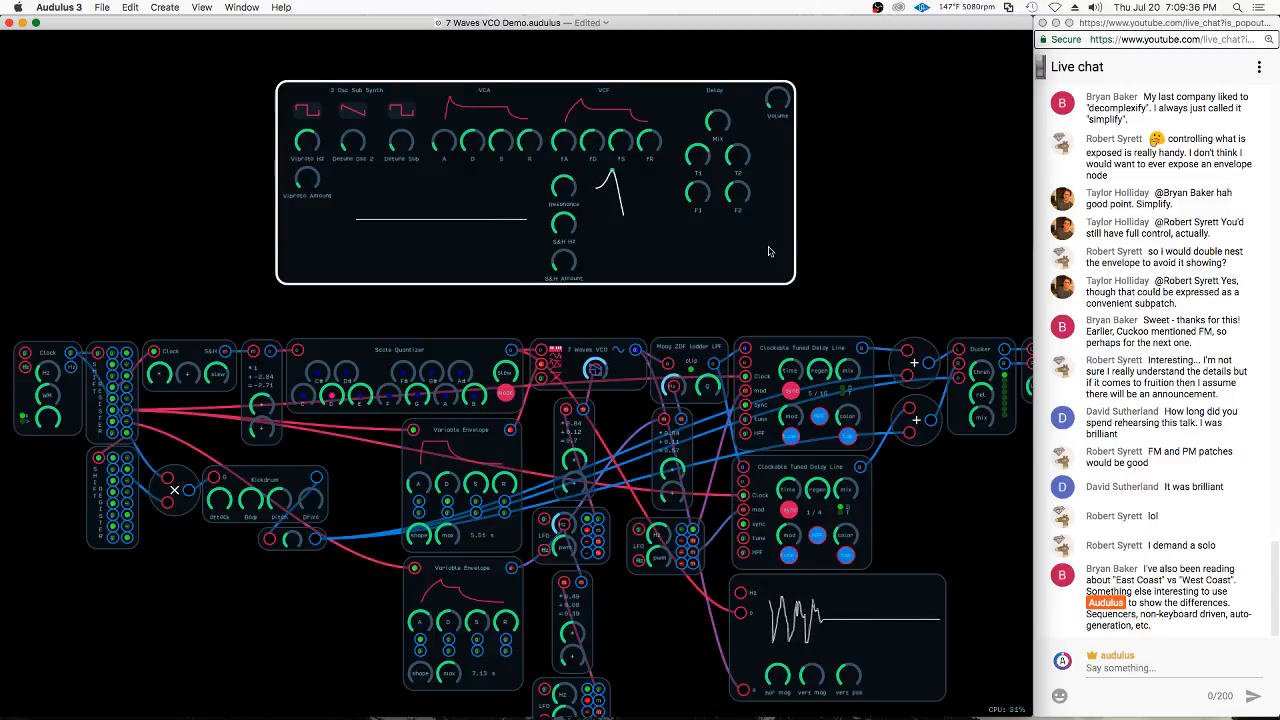
Examine the node network inside the 7 Waves VCO module and return to a view of the whole main patch
scroll(616, 398, up, 5)
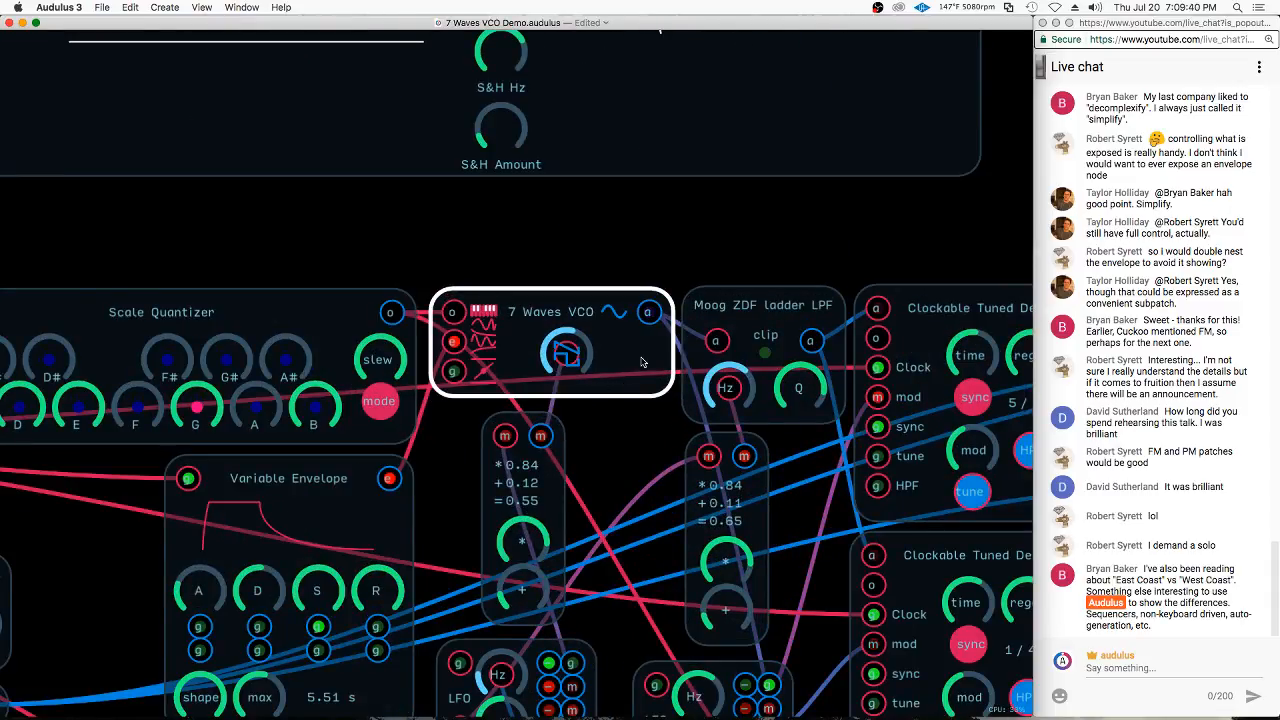
double_click(633, 362)
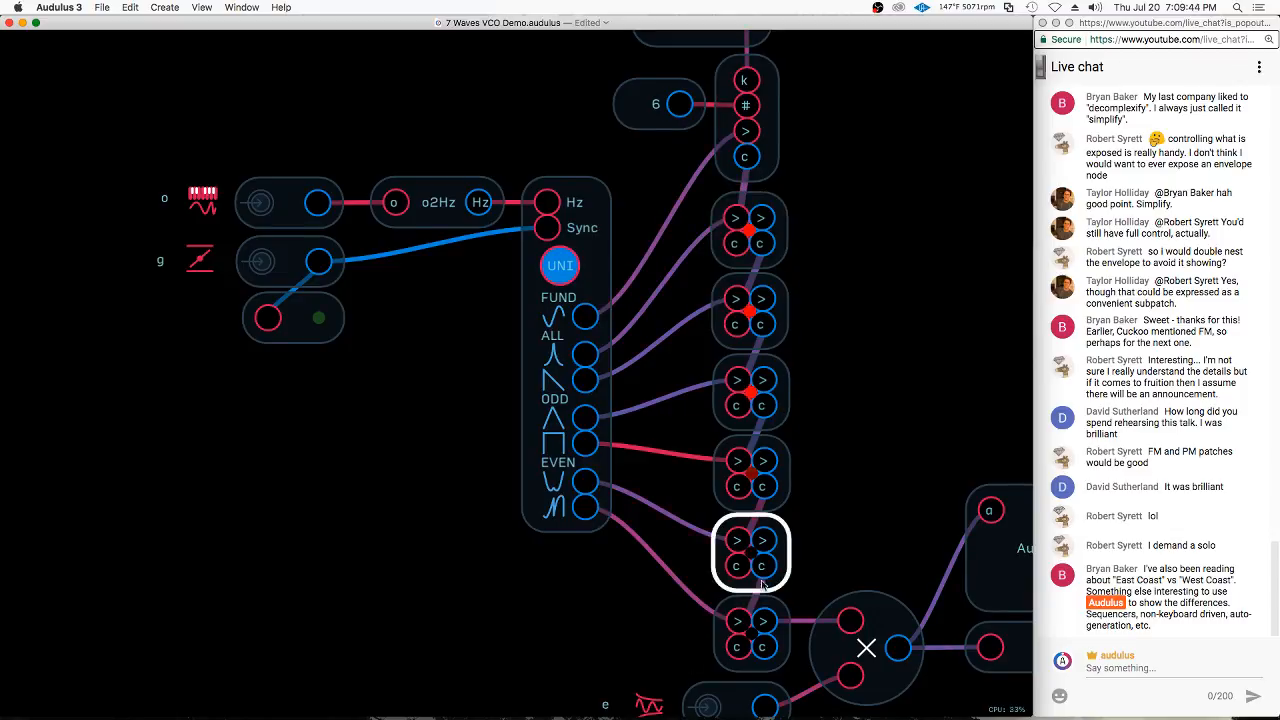
double_click(664, 376)
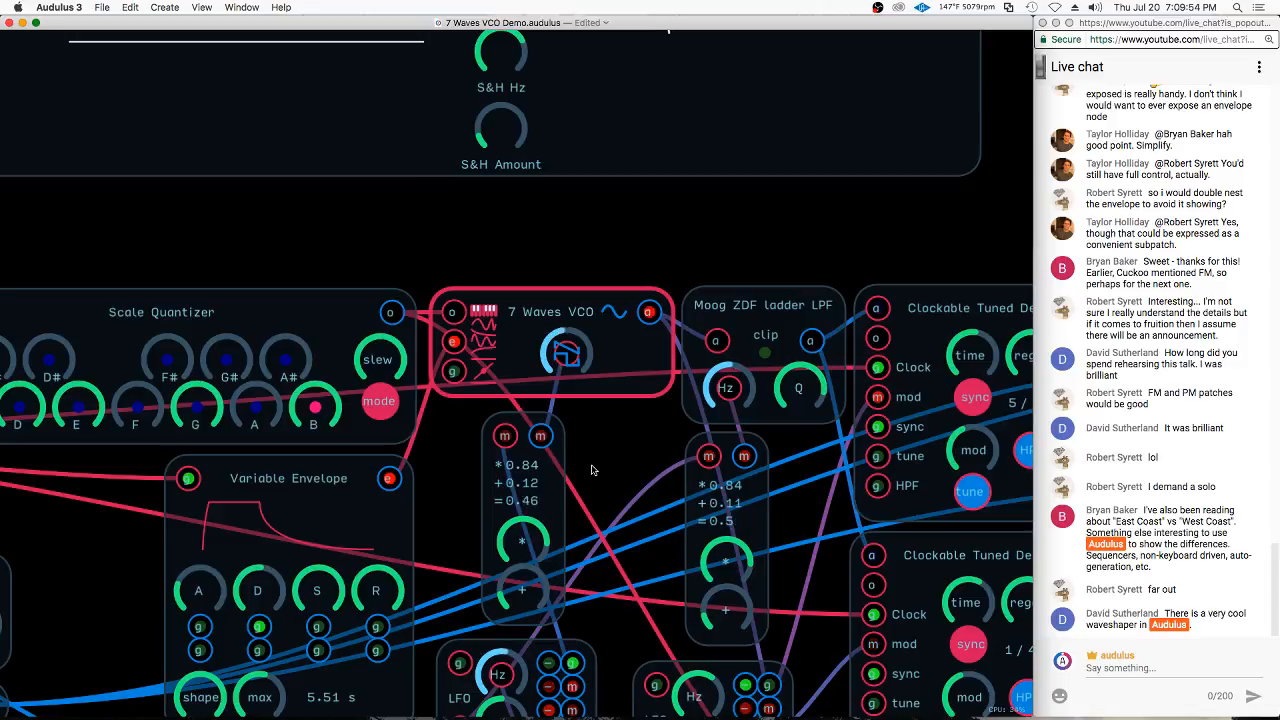
scroll(600, 505, down, 3)
scroll(604, 510, down, 3)
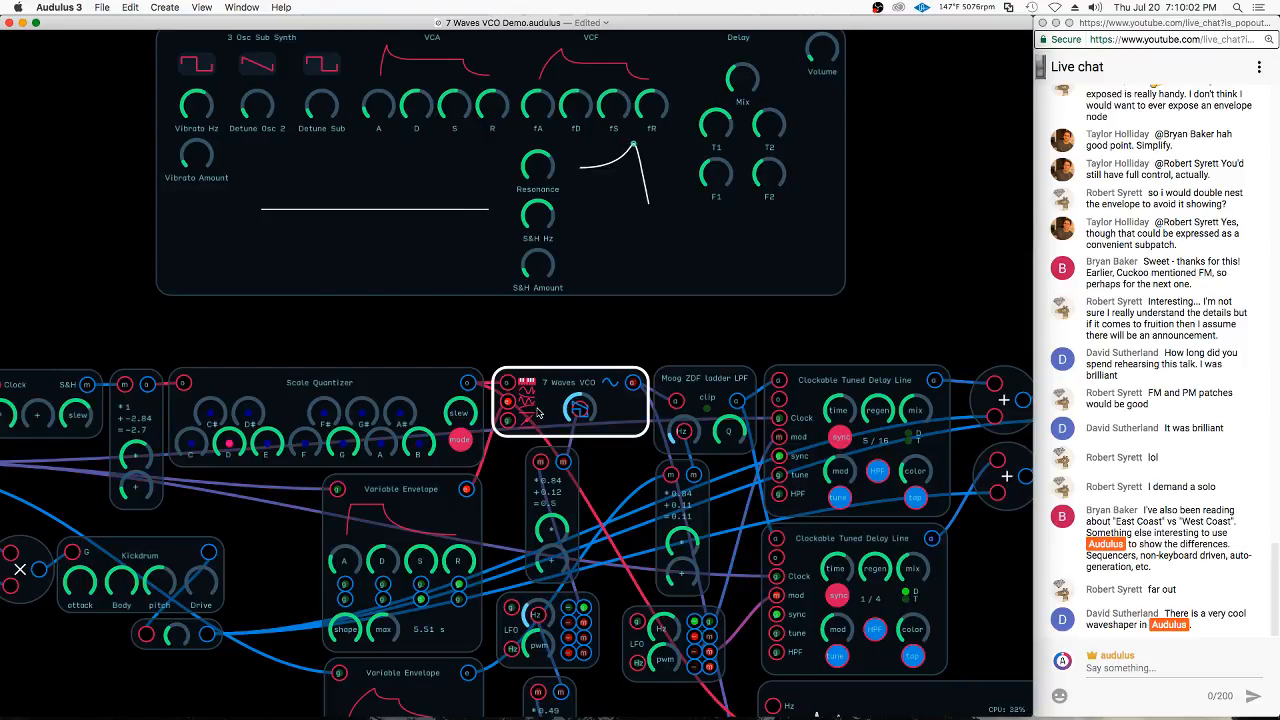
click(538, 412)
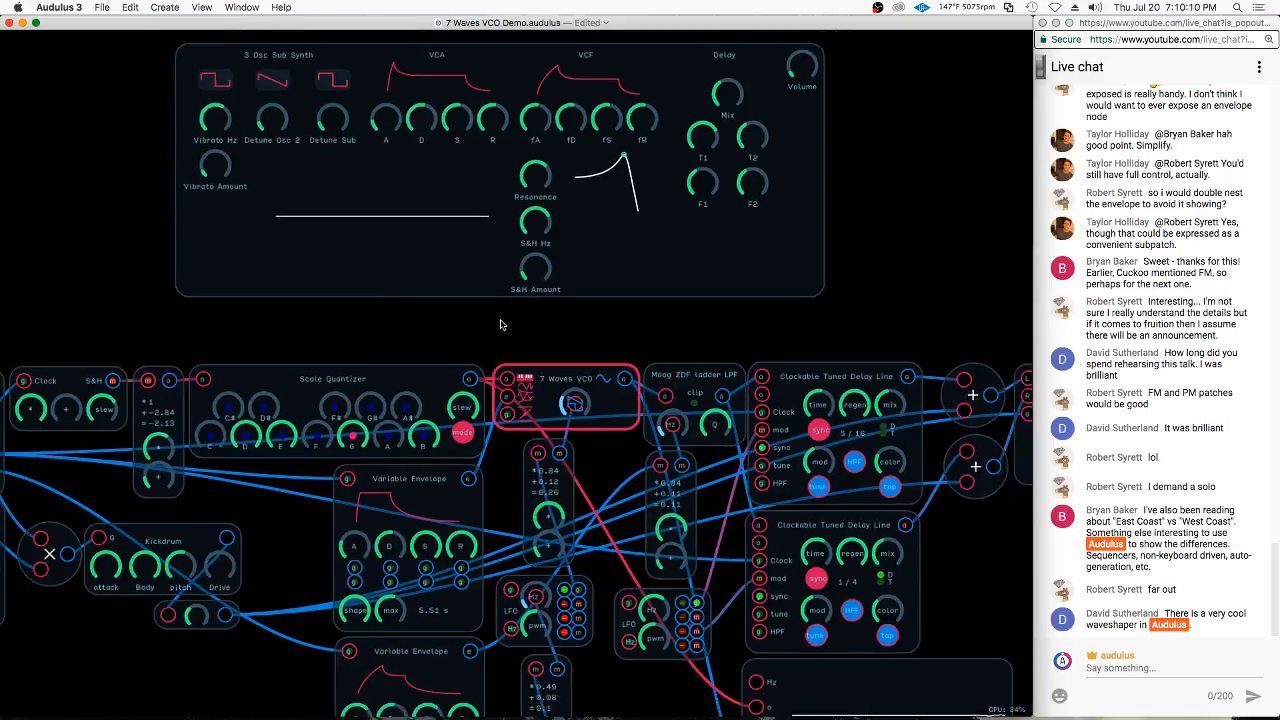
scroll(503, 320, down, 3)
scroll(580, 340, down, 3)
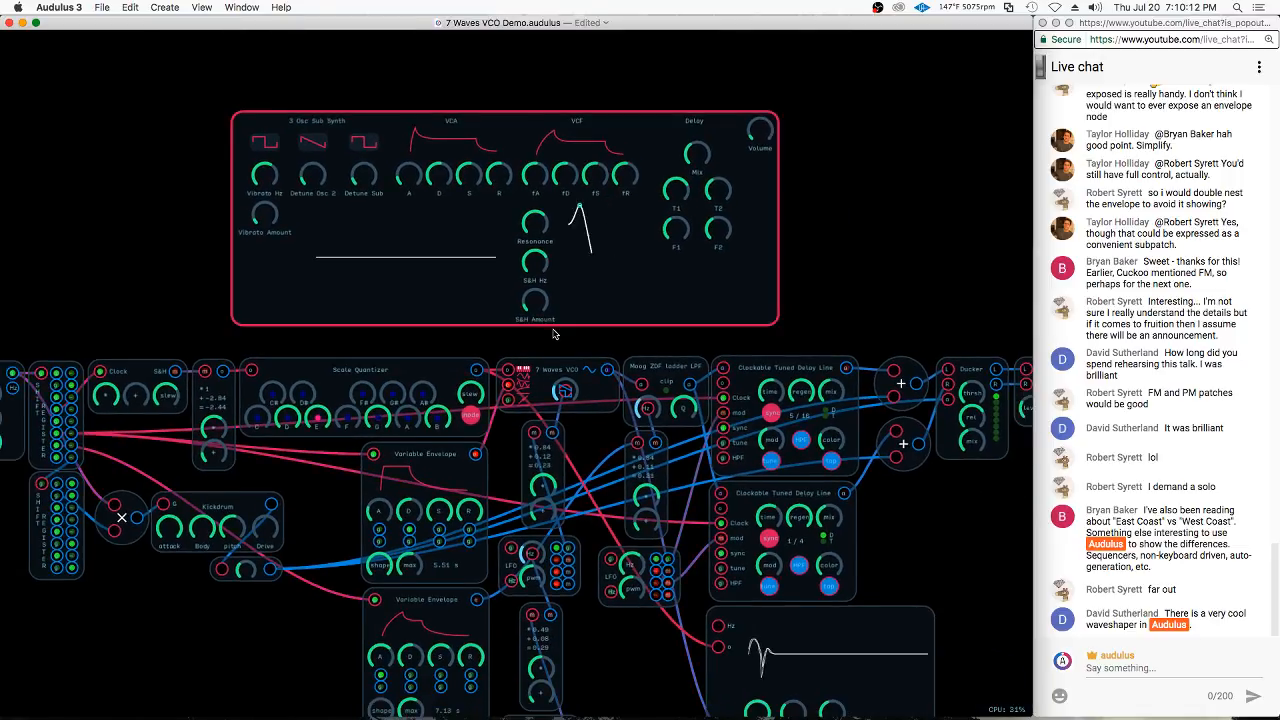
scroll(777, 257, down, 3)
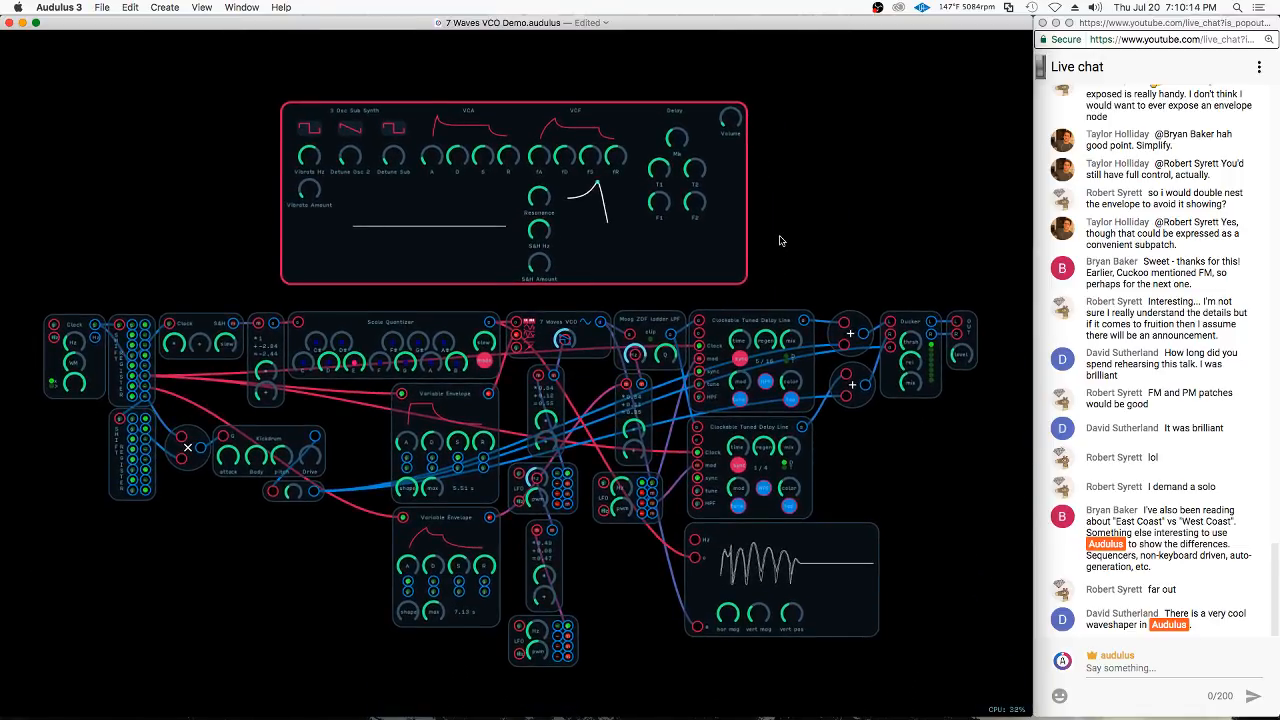
Add a math expression node in the empty canvas area beside the synth module, above the Ducker
scroll(795, 255, up, 1)
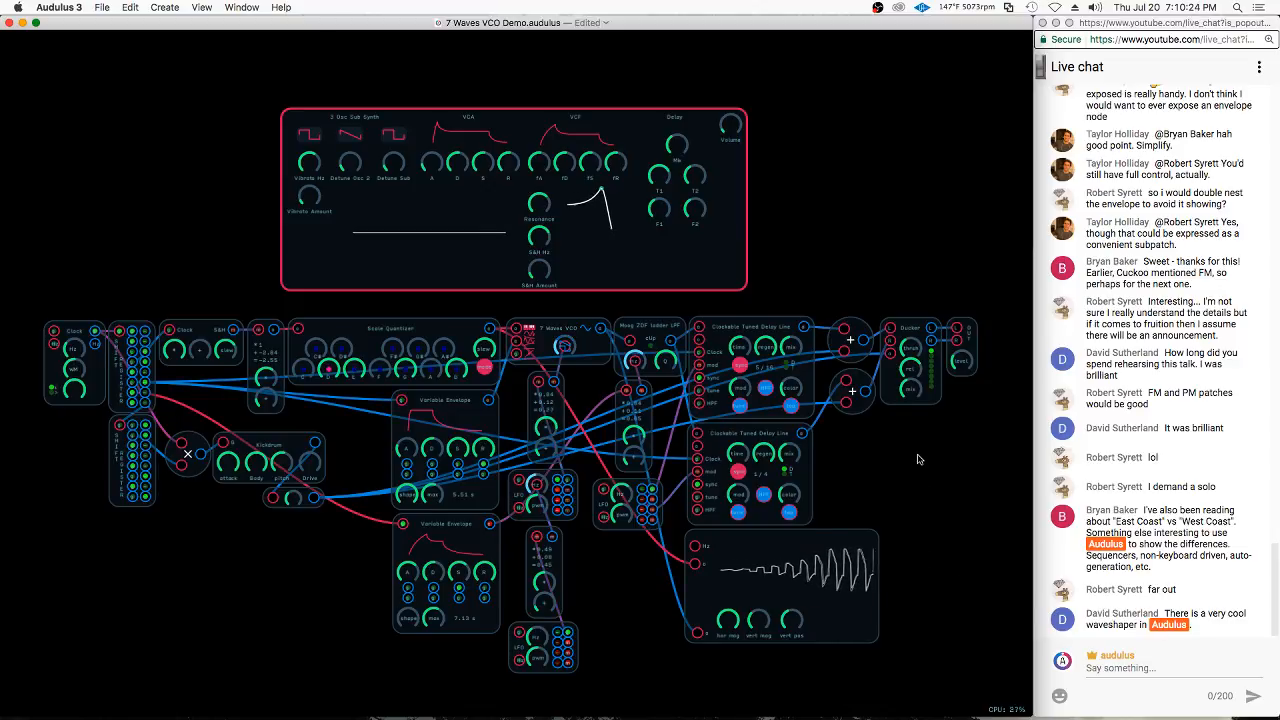
scroll(863, 231, up, 5)
right_click(862, 231)
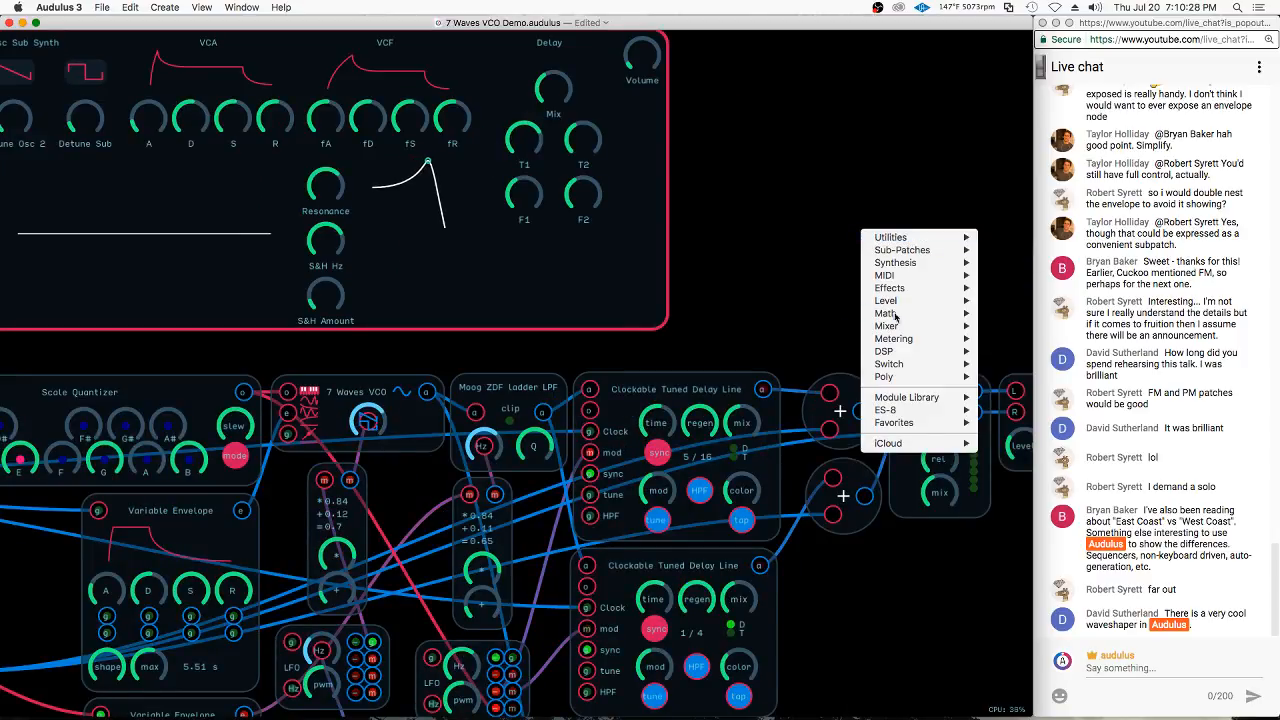
mouse_move(934, 320)
click(992, 316)
drag(897, 216, 815, 243)
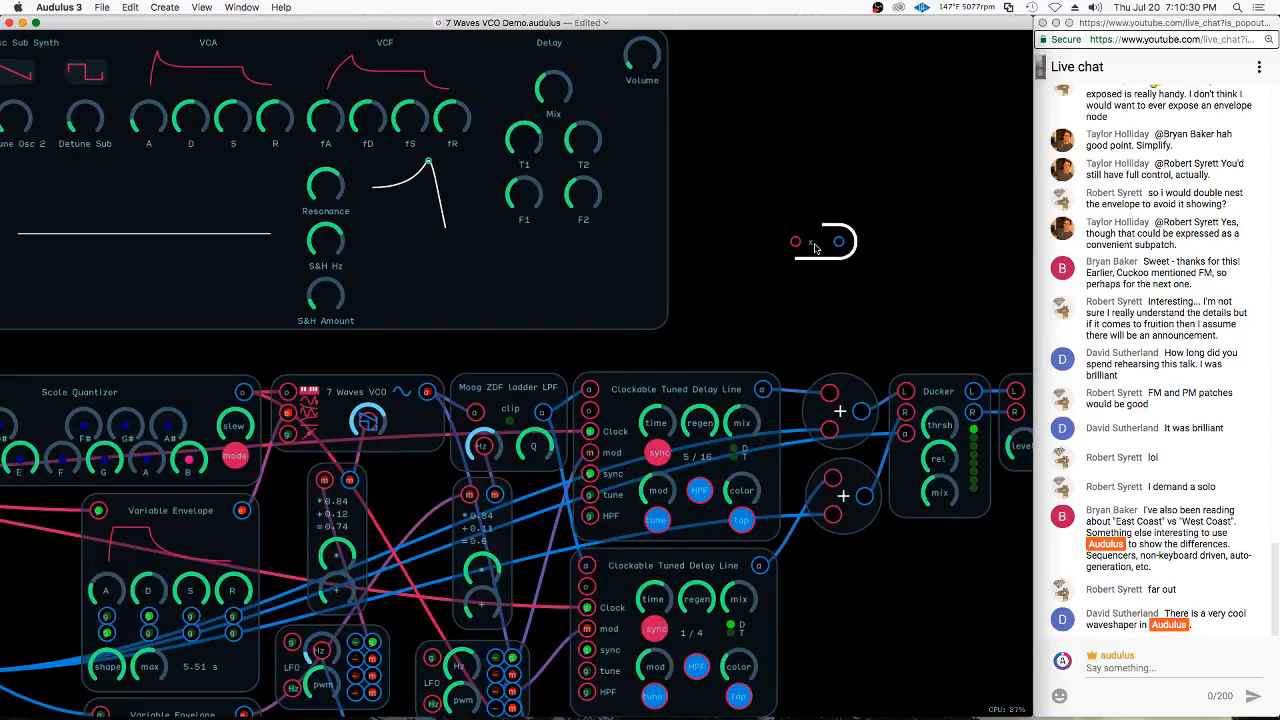
Set the new node's expression to tanh(signal*gain)
right_click(816, 242)
click(850, 315)
text(tan)
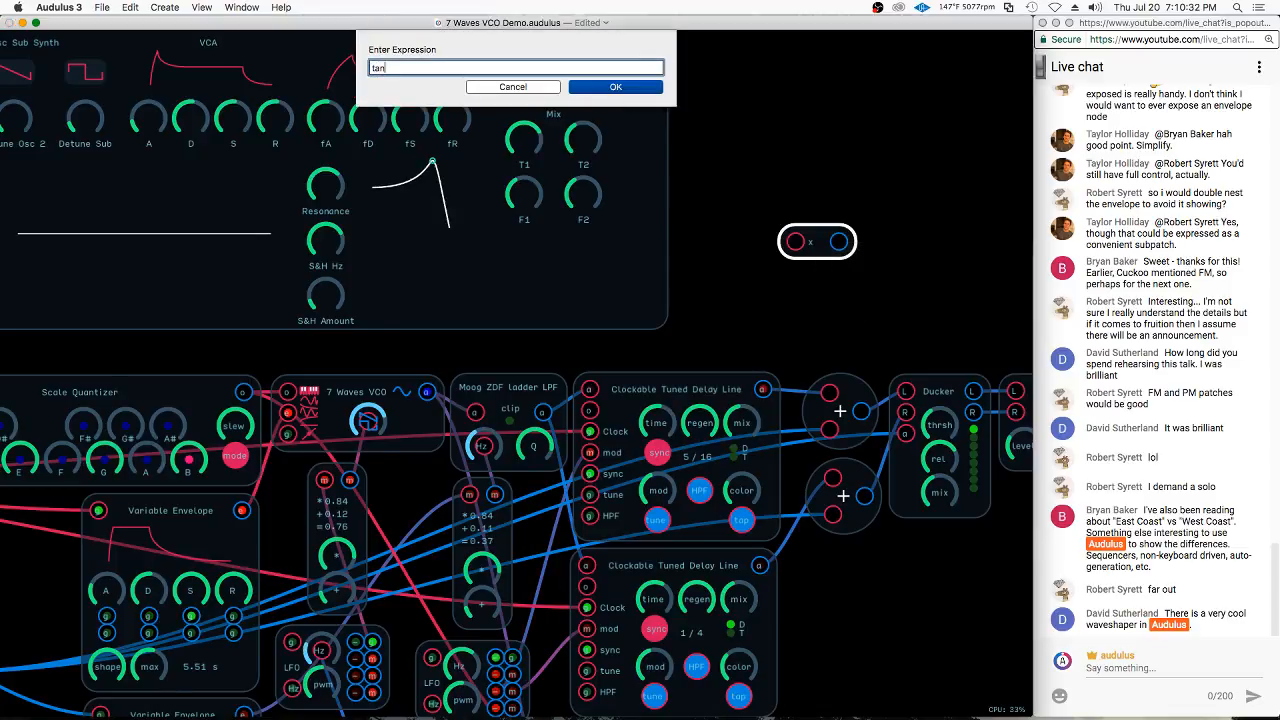
text(h(signal))
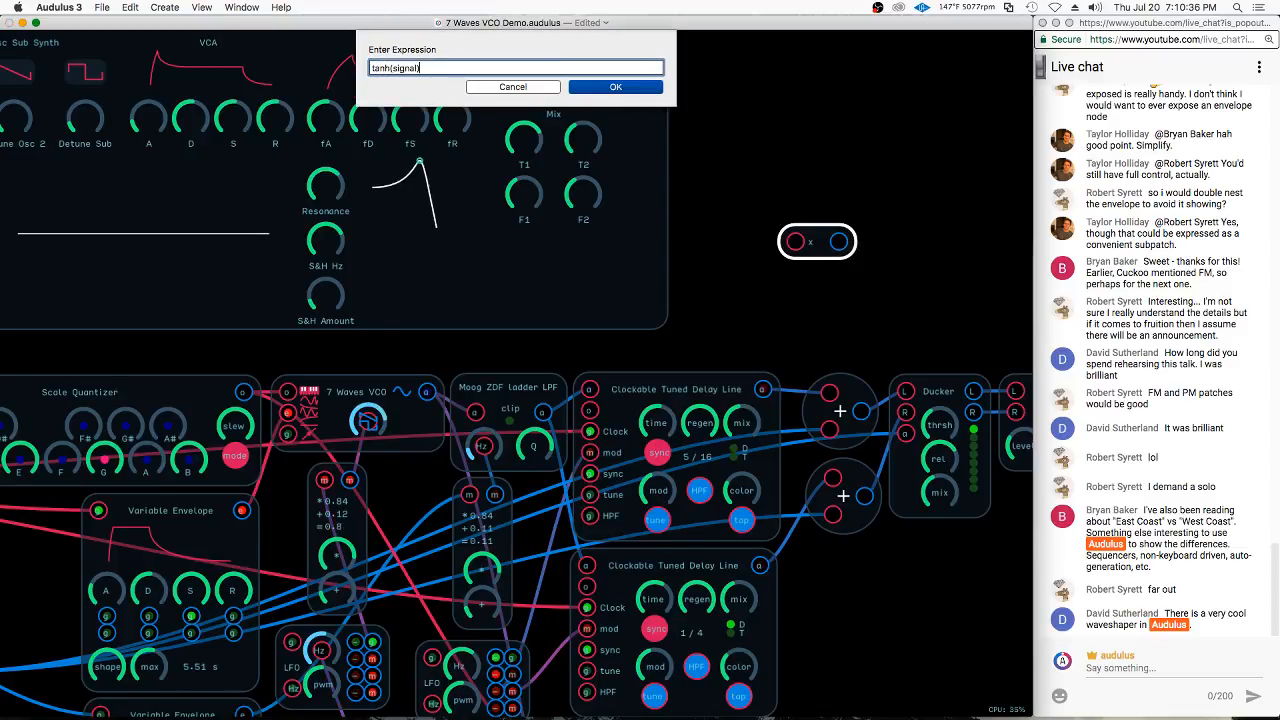
key(Left)
text((g)
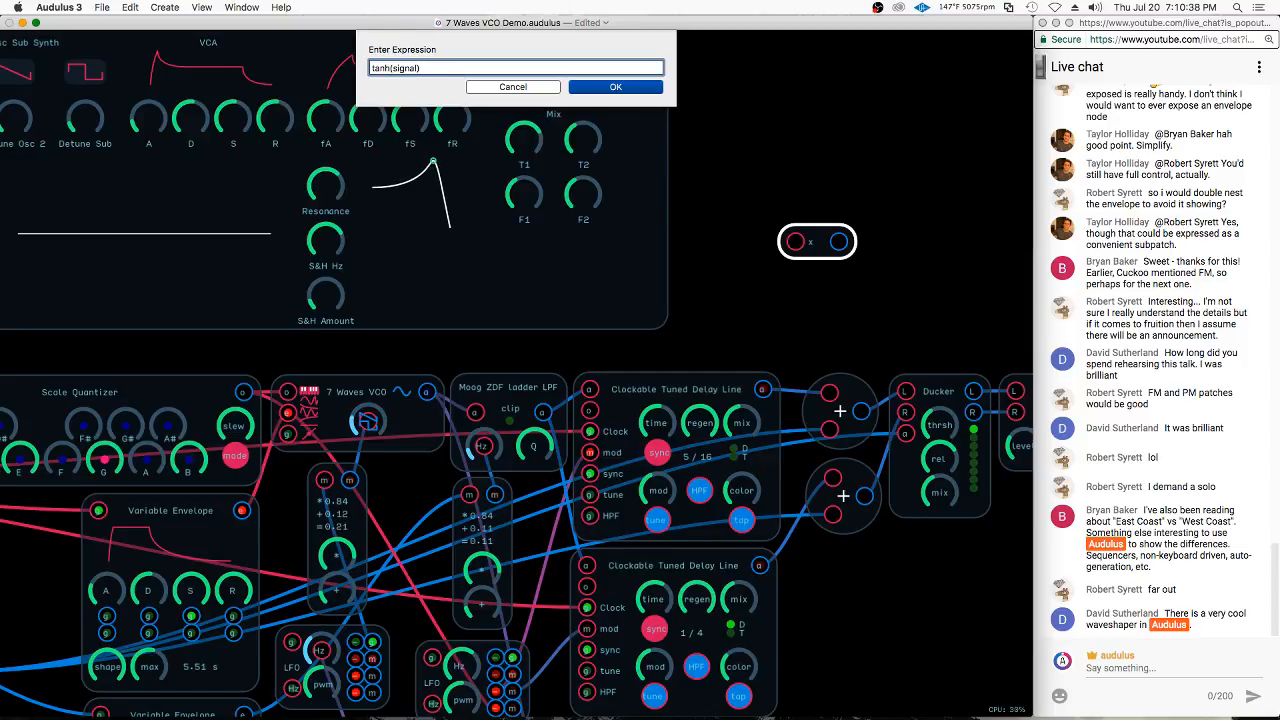
text(ain)
key(Return)
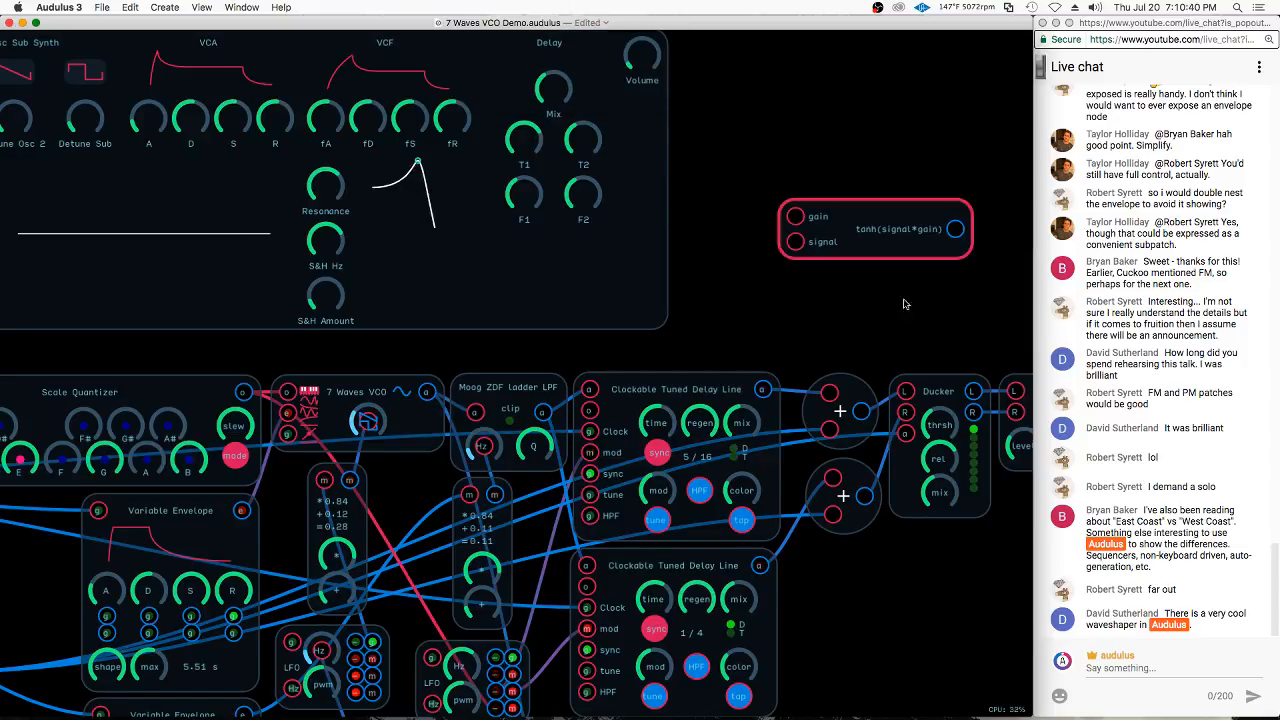
Move the tanh(signal*gain) node slightly closer to the delay output mixers
drag(911, 248, 861, 279)
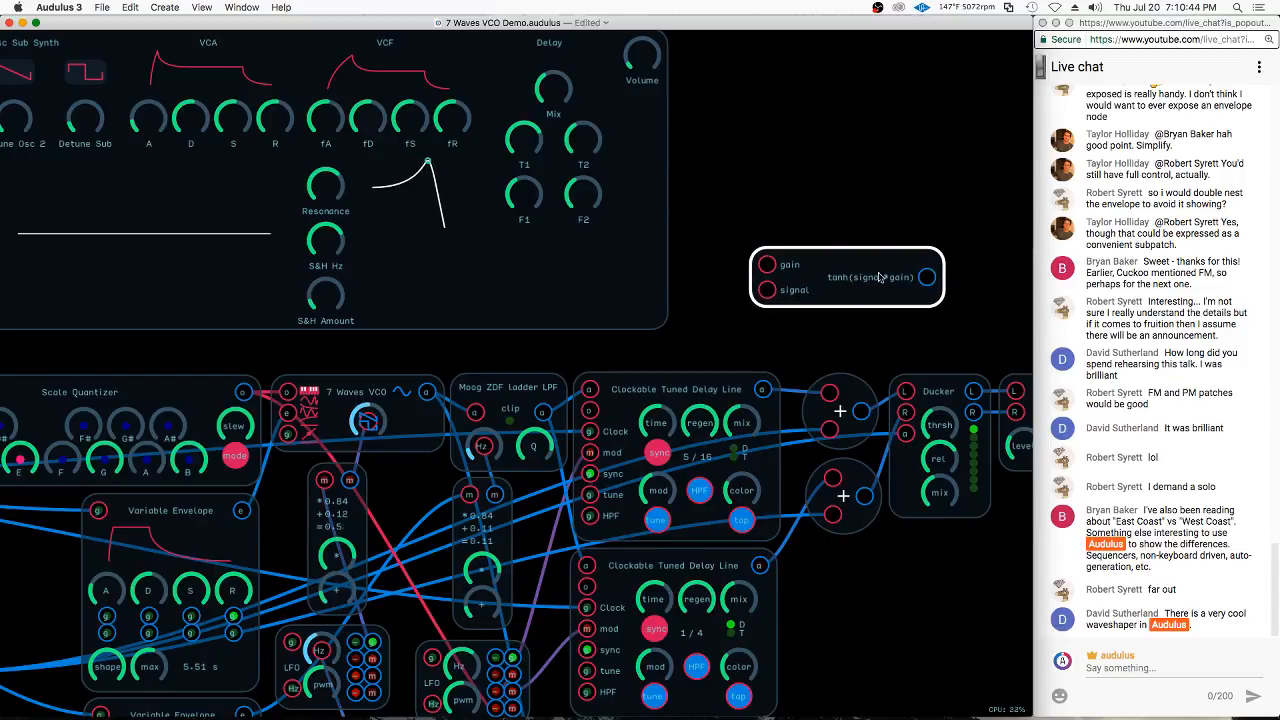
right_click(788, 186)
click(770, 185)
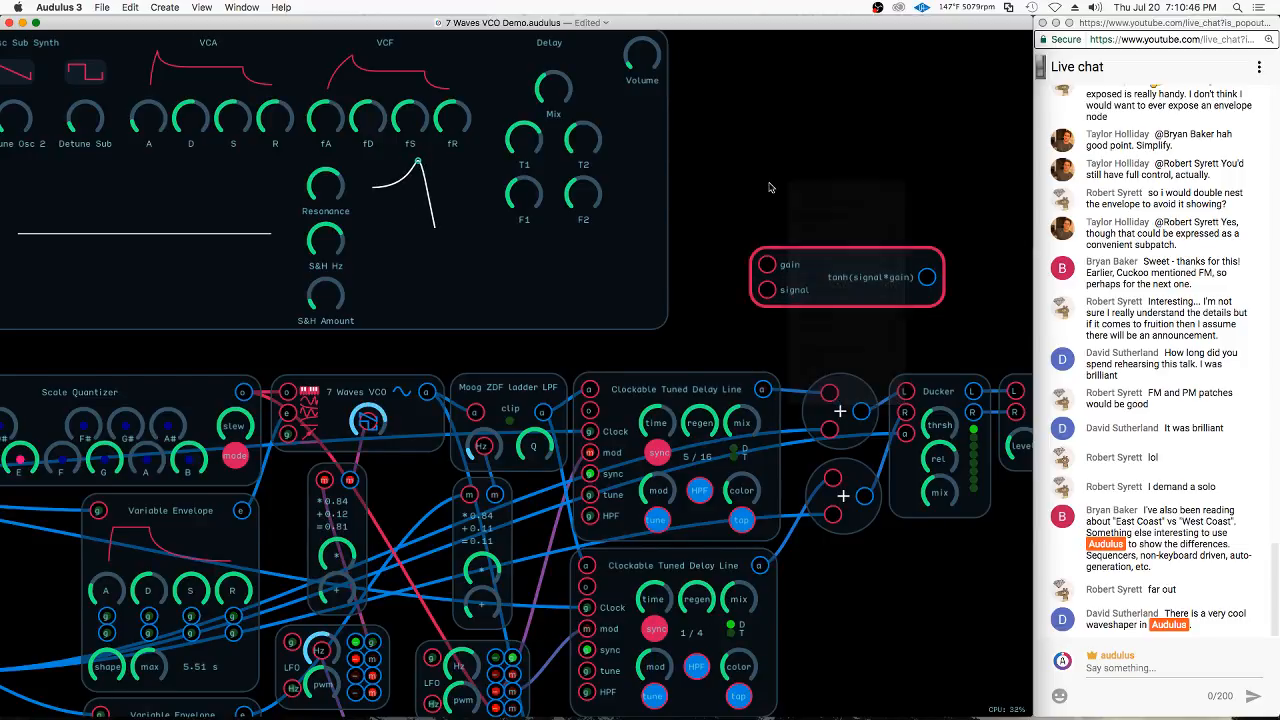
click(808, 256)
right_click(824, 266)
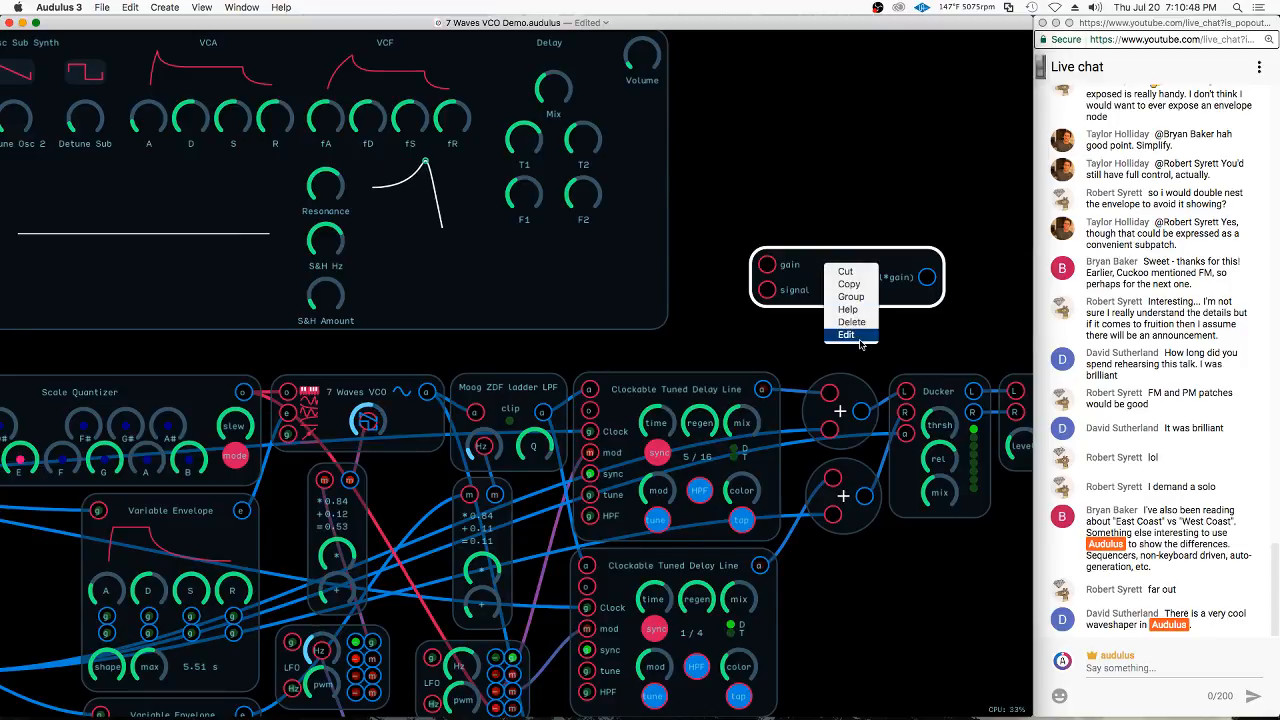
click(818, 223)
Add a knob node beside the tanh(signal*gain) node and start a wire from its output
right_click(818, 207)
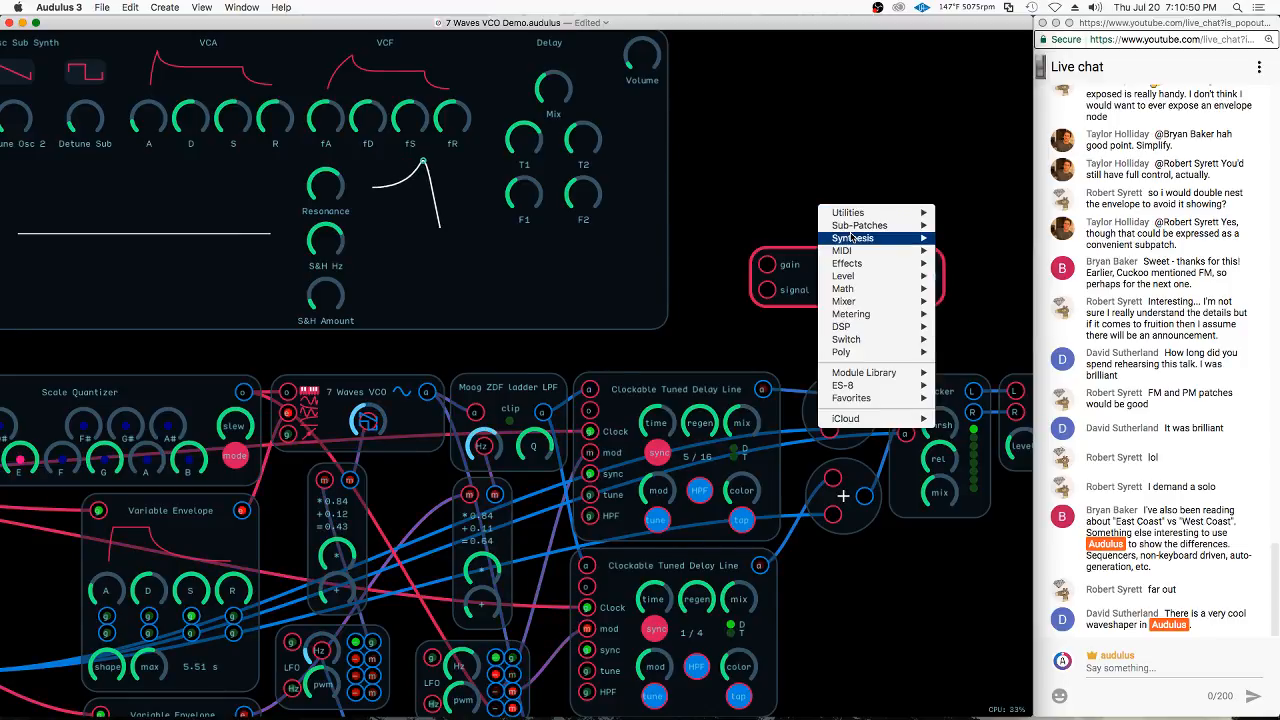
mouse_move(857, 228)
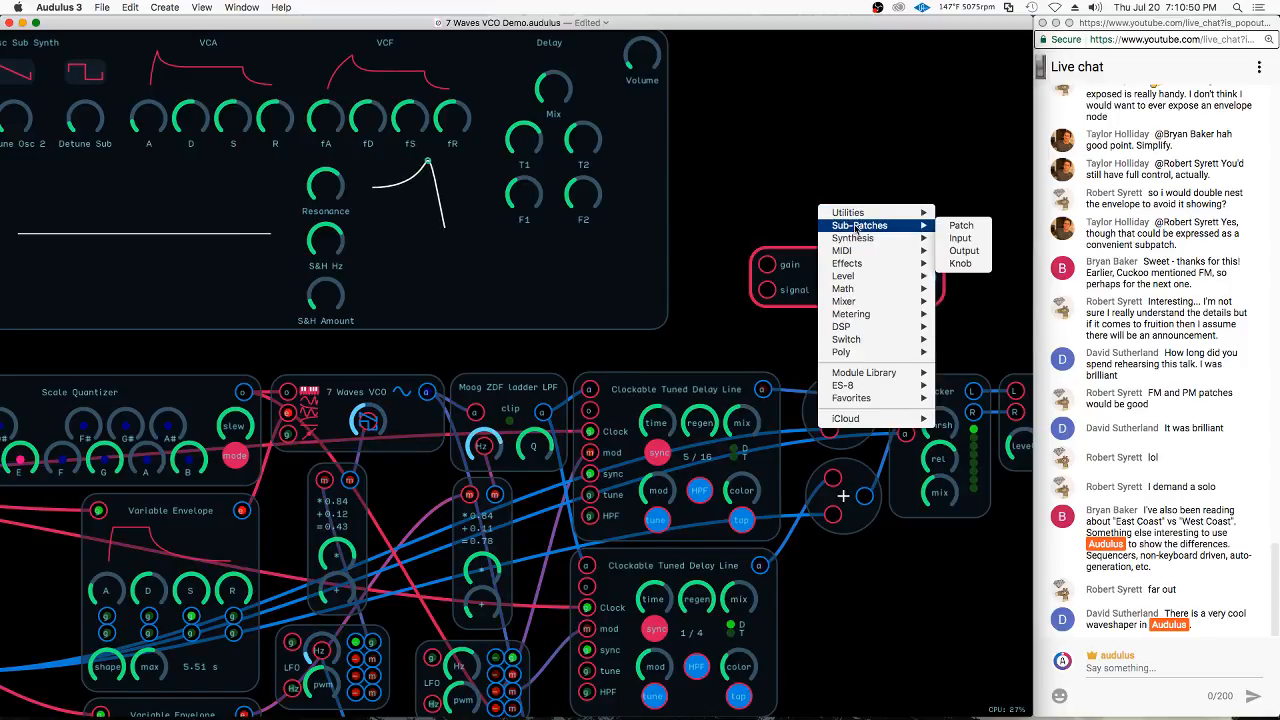
click(960, 263)
drag(832, 217, 787, 200)
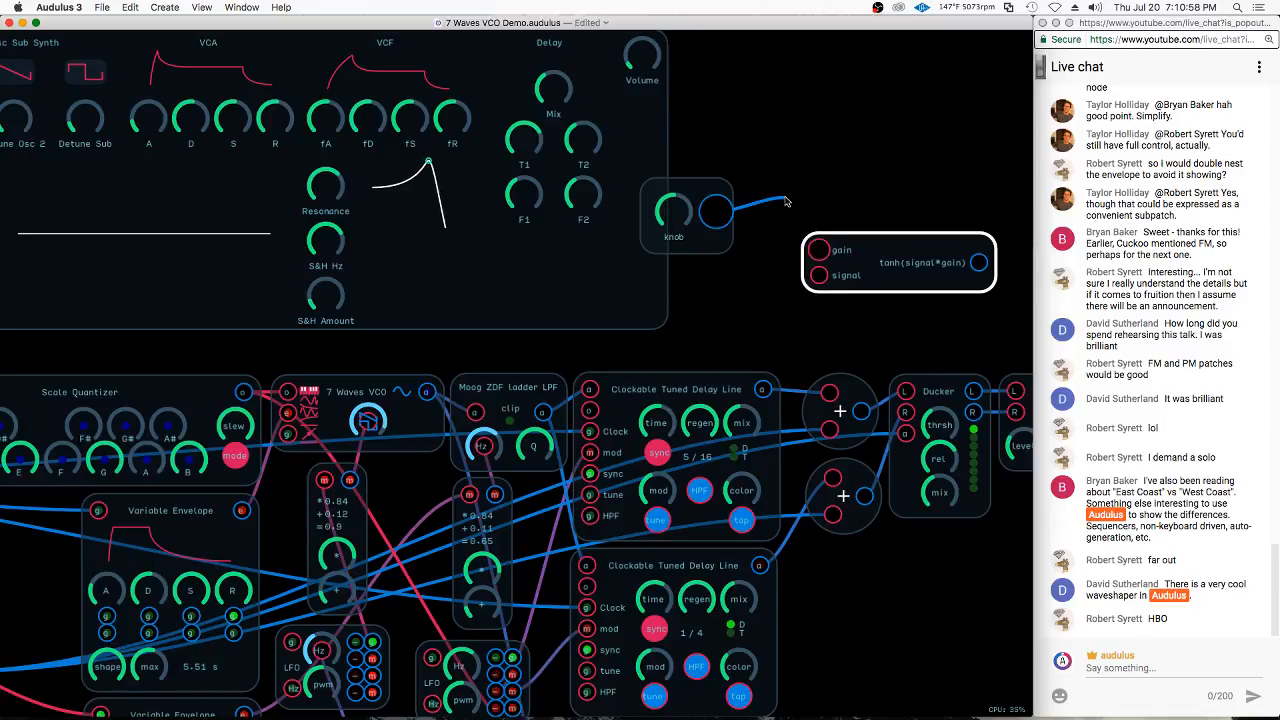
Insert a Knob*100 expression node between the knob and the tanh node's gain input, then shift the tanh node slightly
double_click(820, 244)
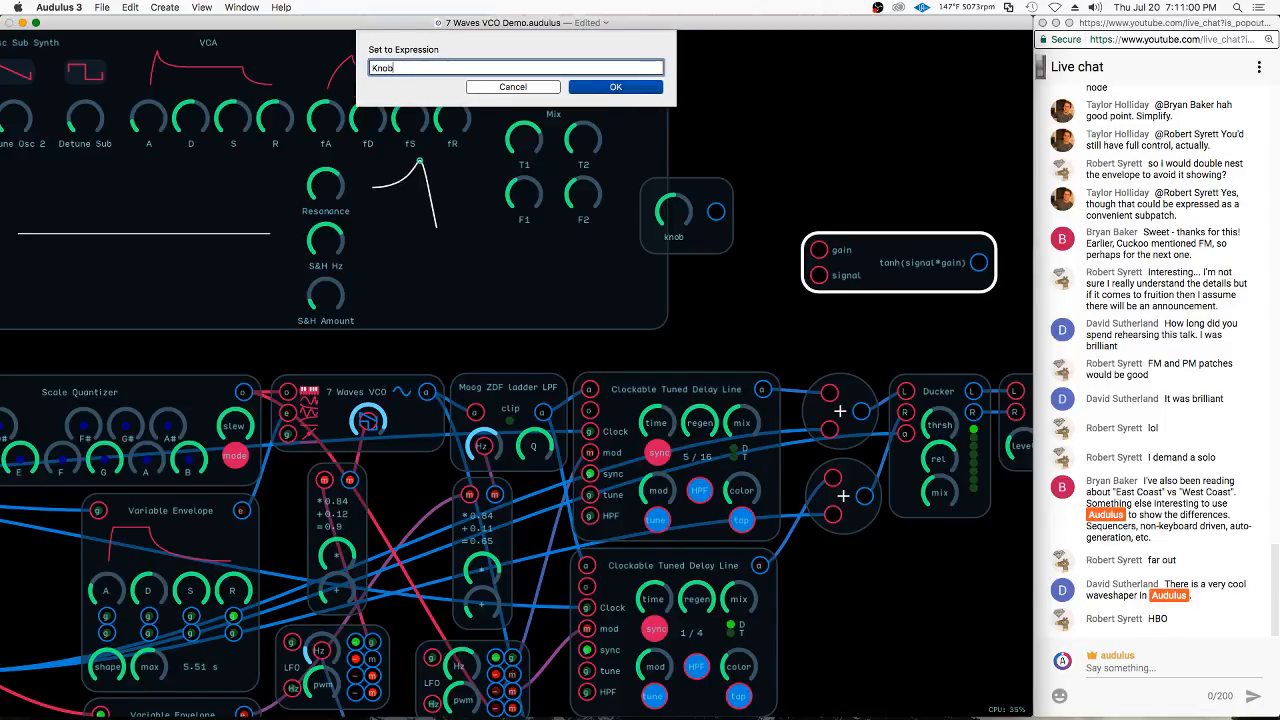
text(Knob*100)
key(Return)
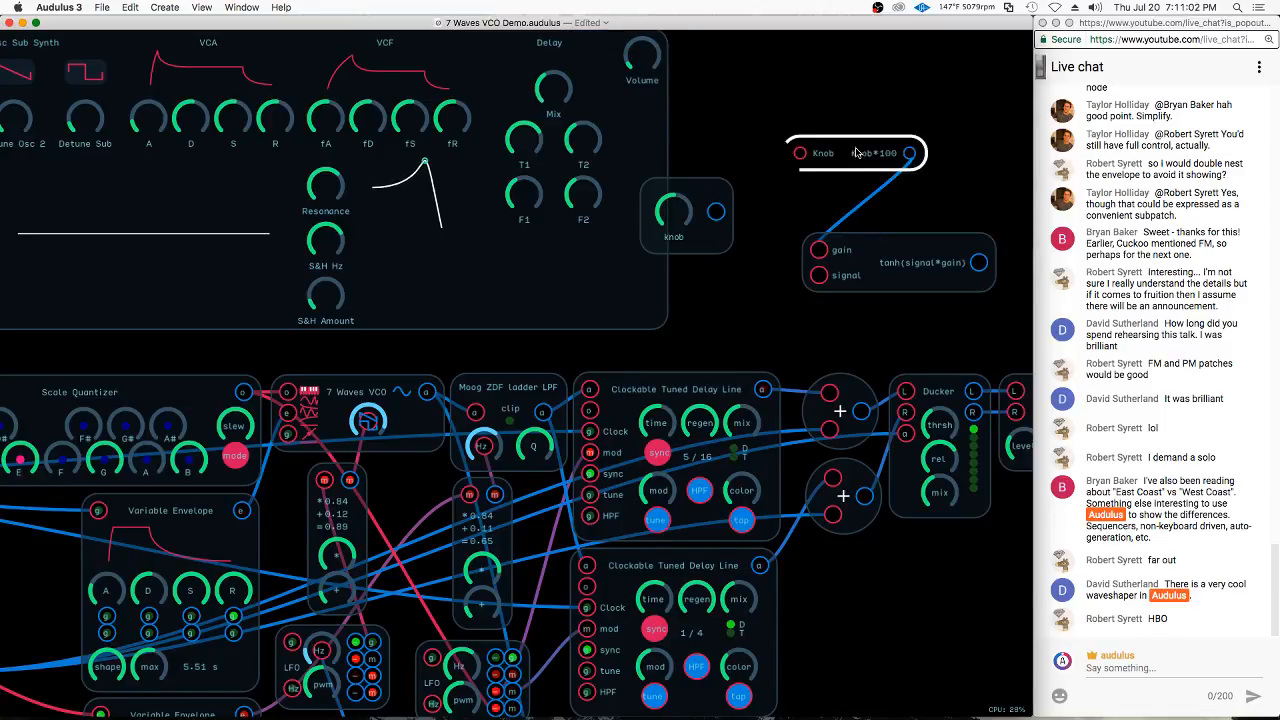
click(702, 226)
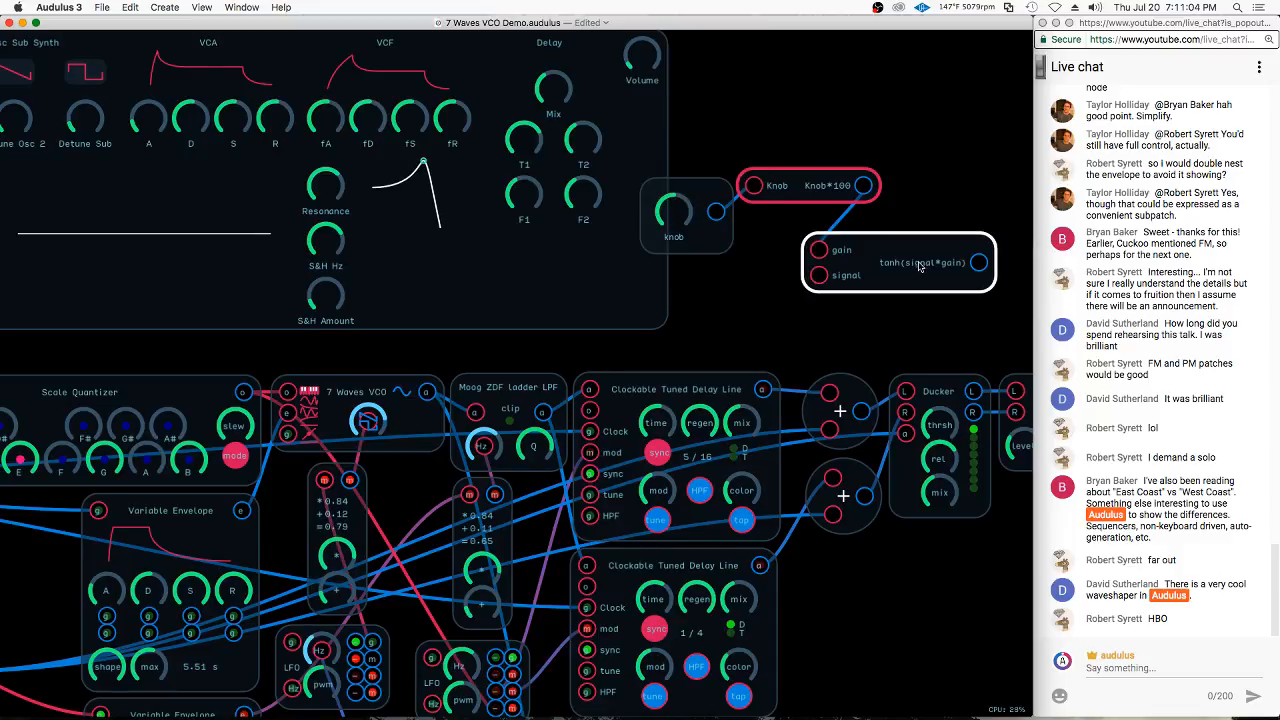
mouse_move(913, 275)
mouse_down()
mouse_move(946, 259)
mouse_move(916, 284)
mouse_up()
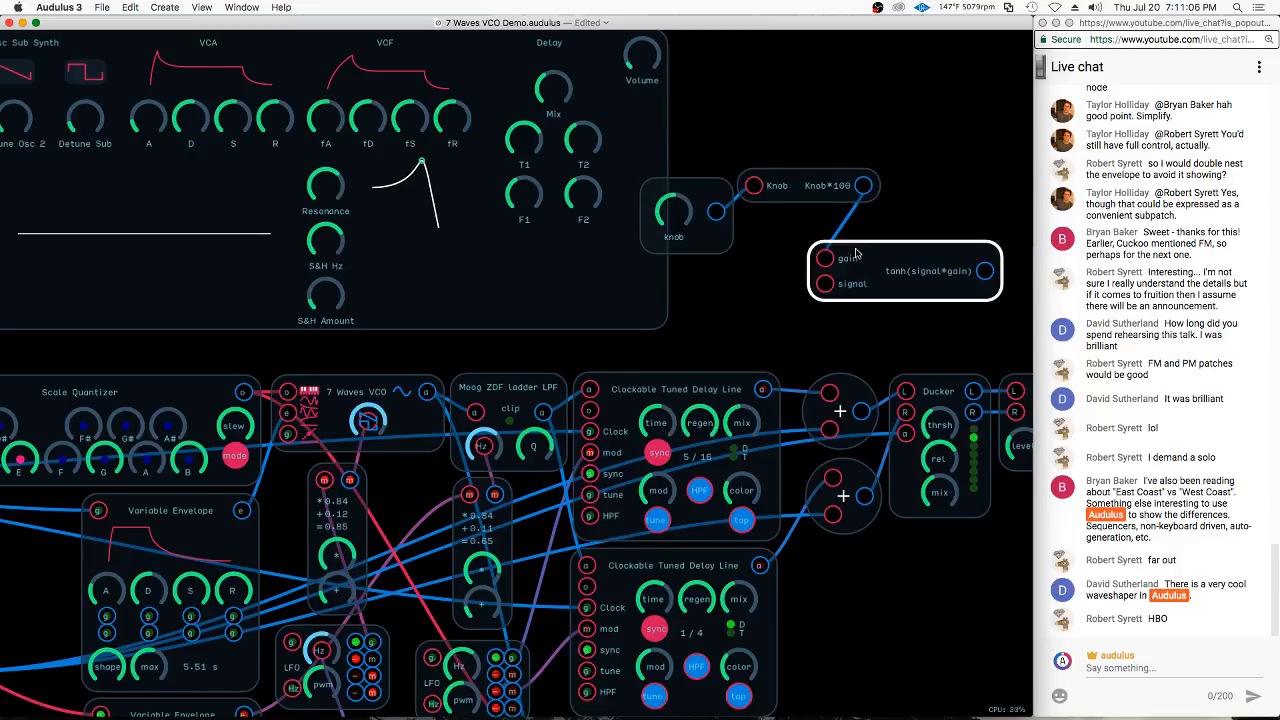
Delete the knob, Knob*100 and tanh(signal*gain) nodes from the patch
click(678, 250)
click(708, 264)
scroll(708, 264, down, 1)
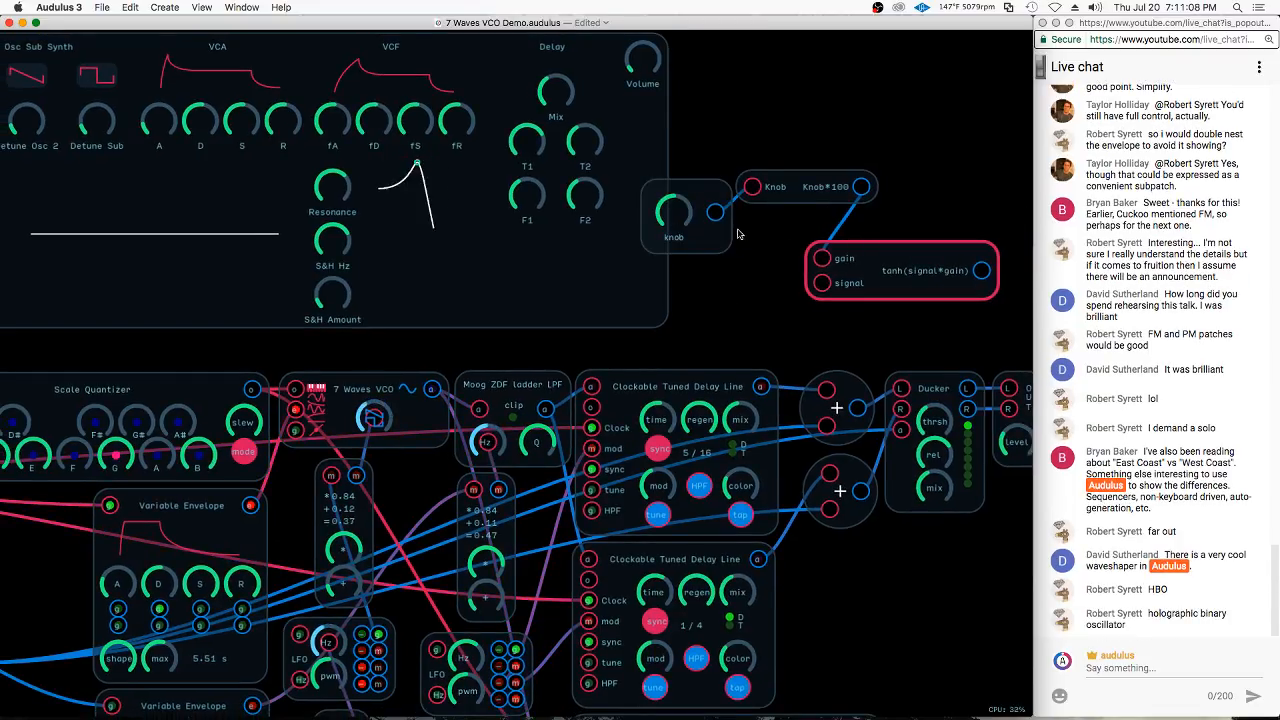
mouse_move(700, 149)
mouse_down()
mouse_move(820, 309)
mouse_move(946, 249)
mouse_up()
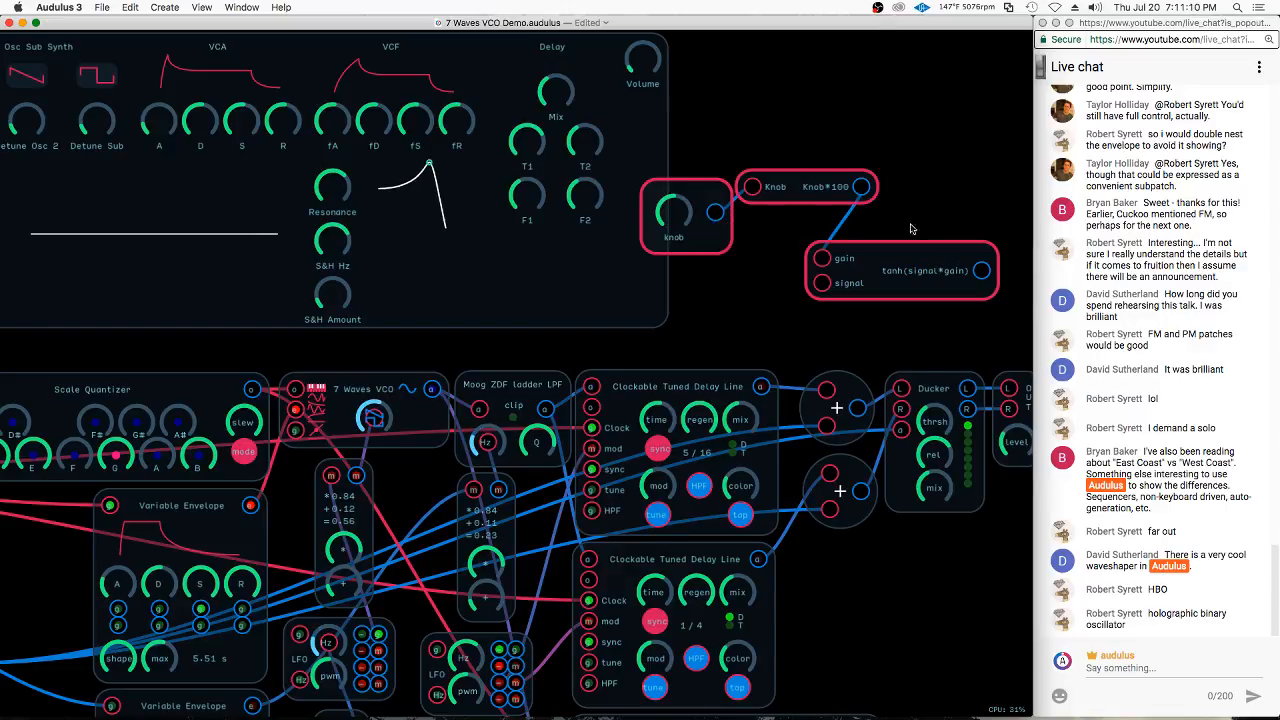
key(BackSpace)
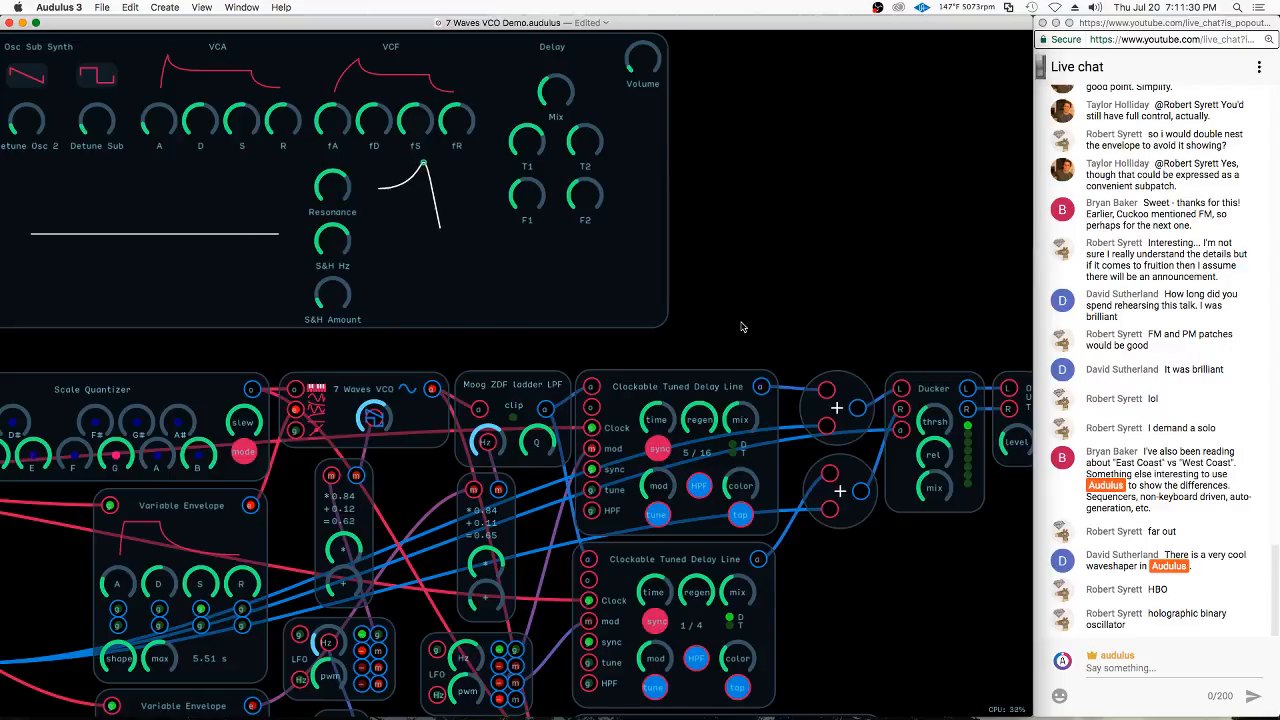
scroll(740, 323, down, 5)
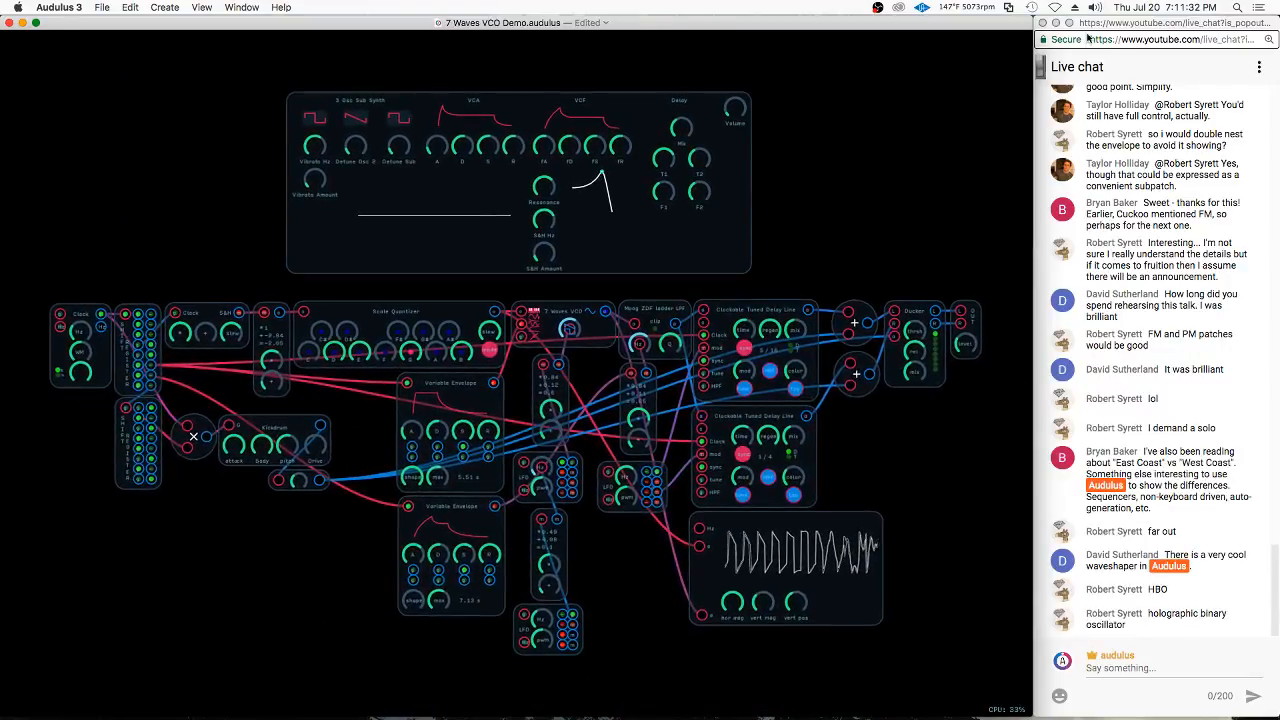
click(893, 353)
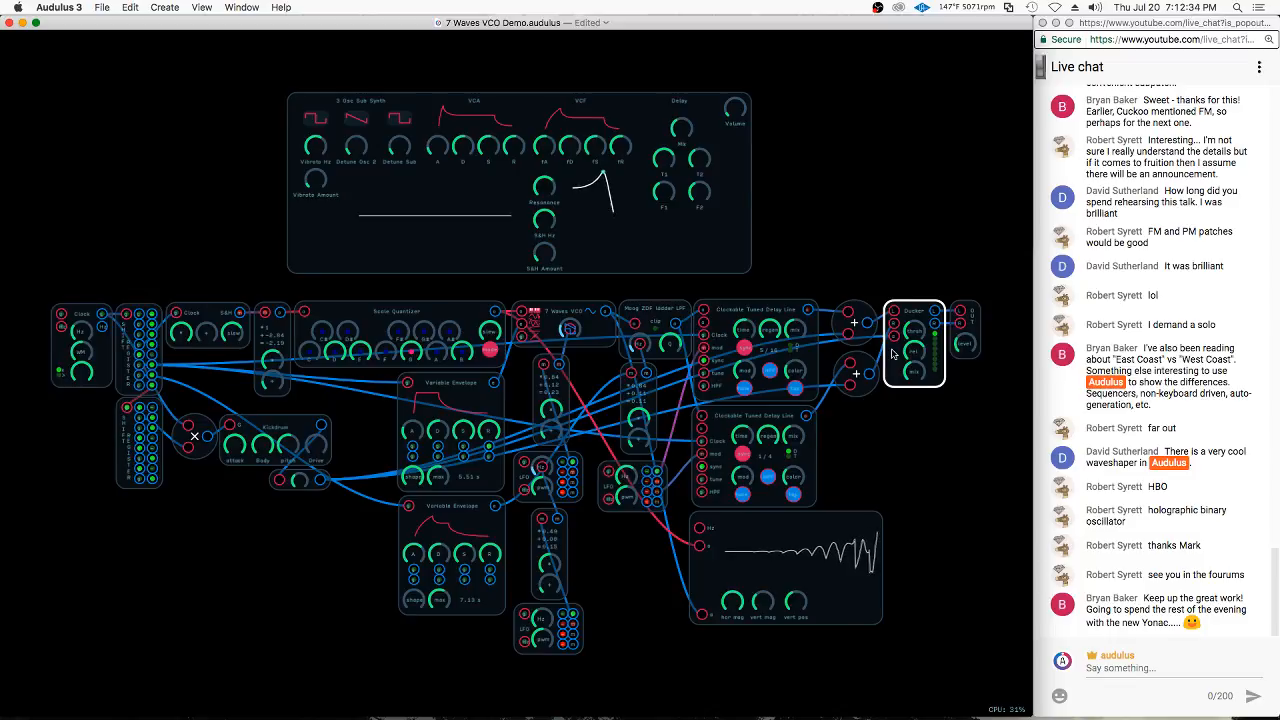
click(877, 8)
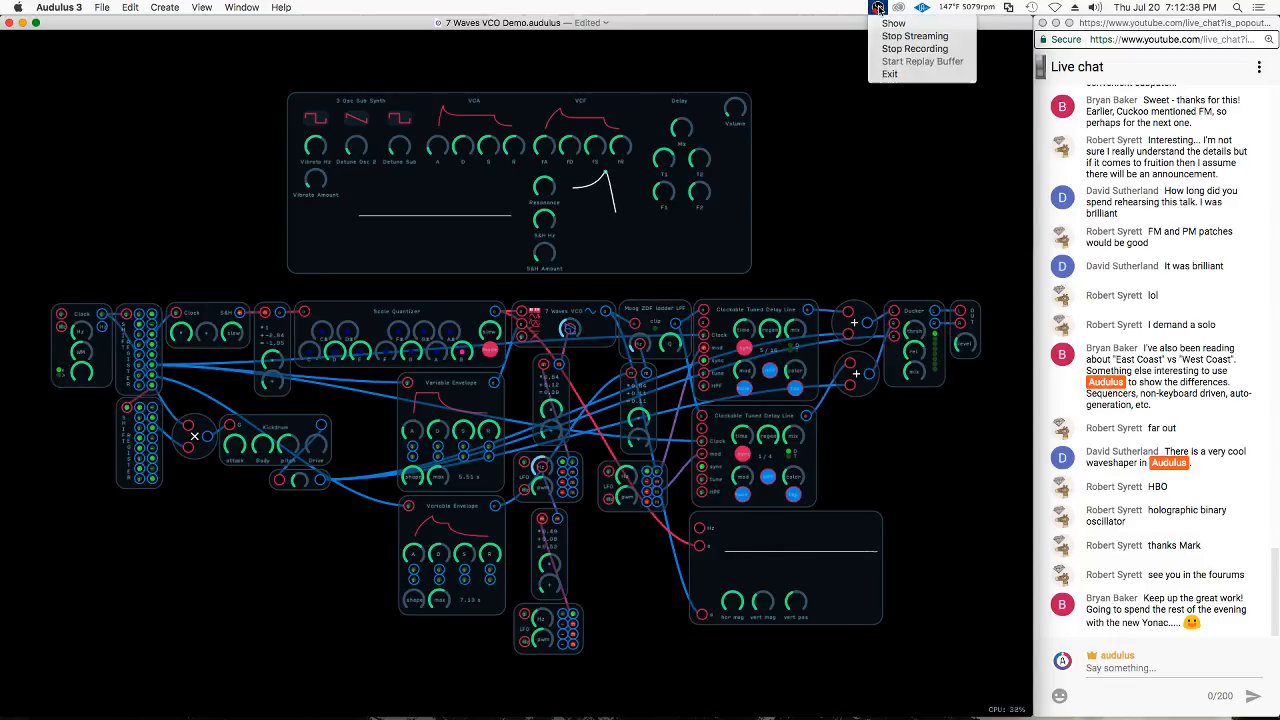
click(879, 9)
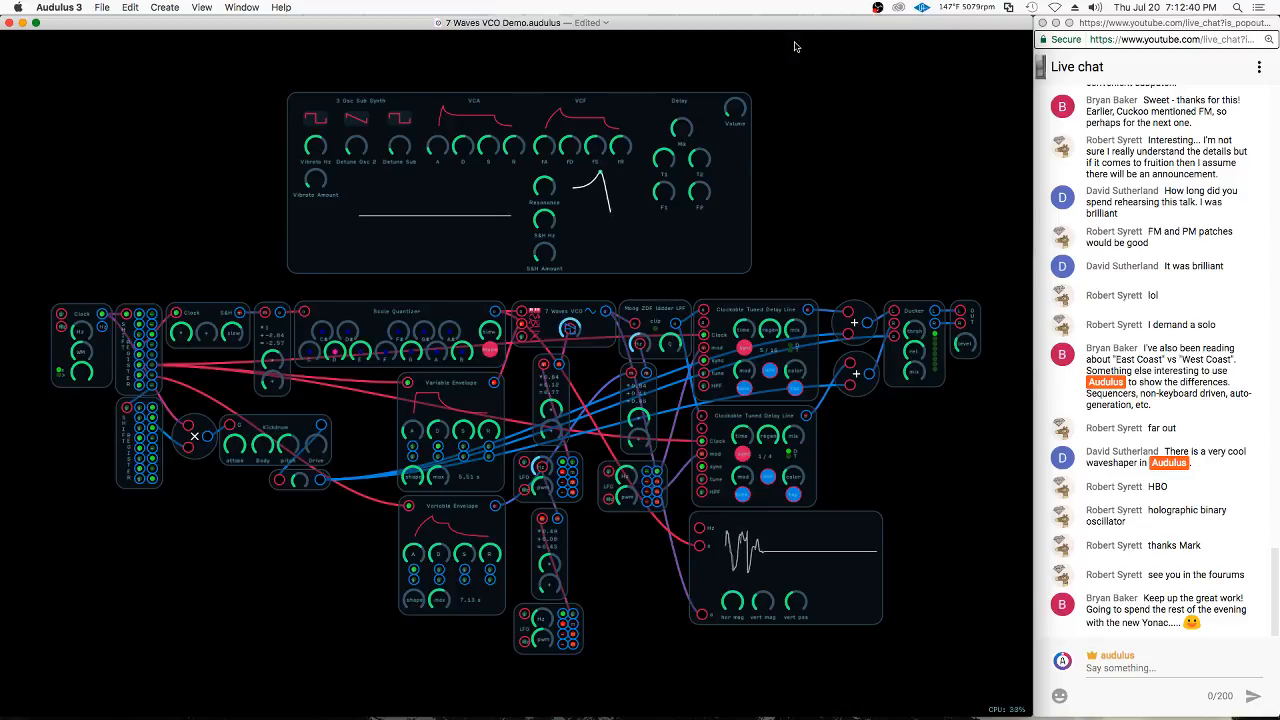
click(878, 9)
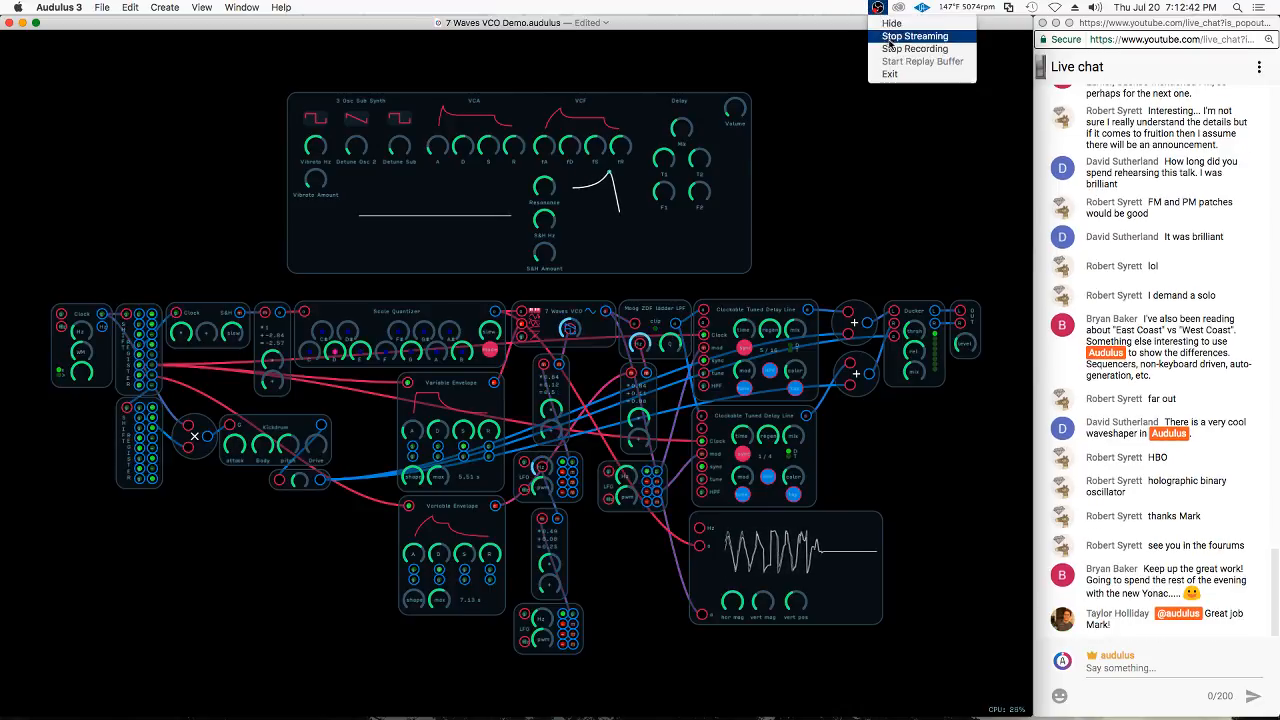